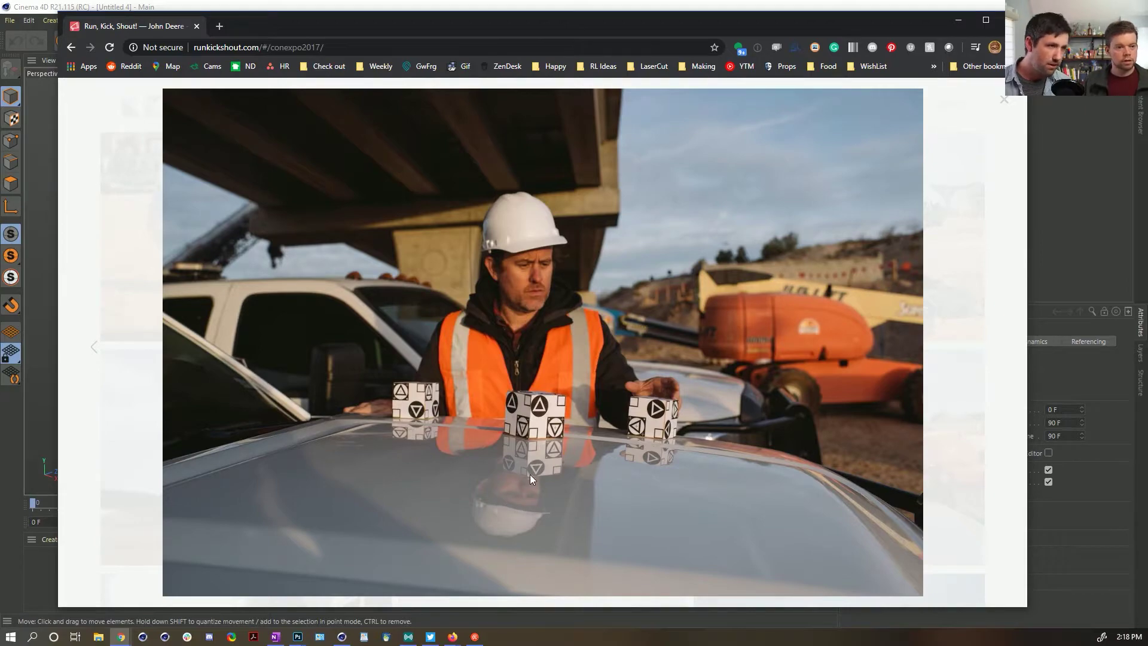
Step: View another photo in the John Deere ConExpo 2017 gallery, close the enlarged image and return to the work overview
click(994, 430)
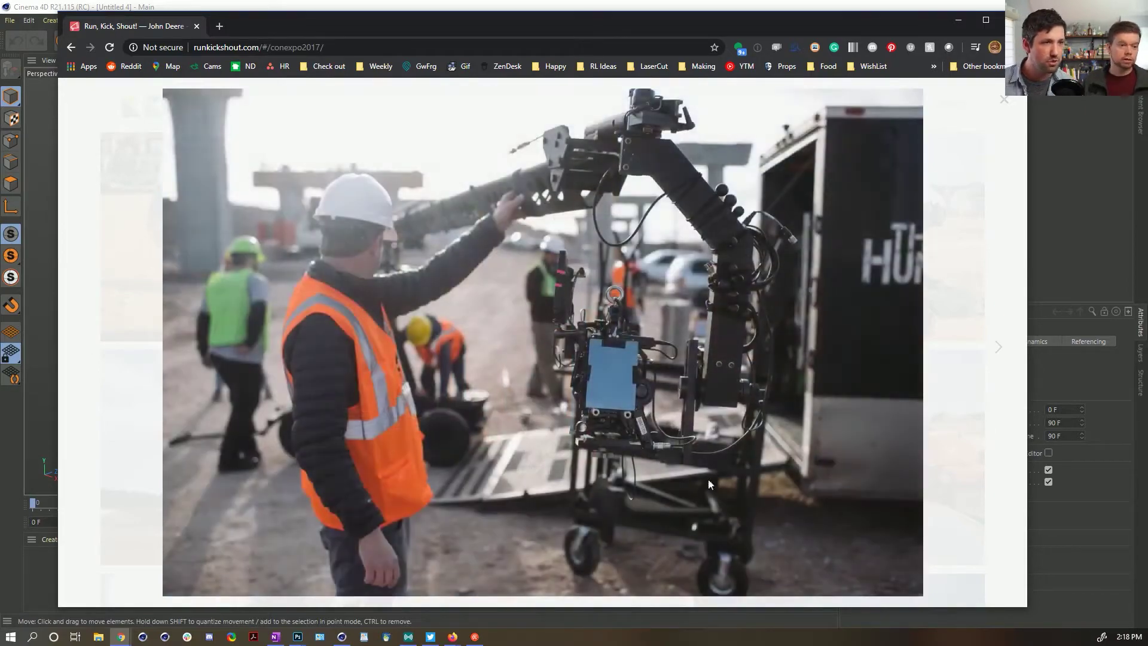
click(1002, 104)
scroll(415, 271, up, 5)
key(alt+Left)
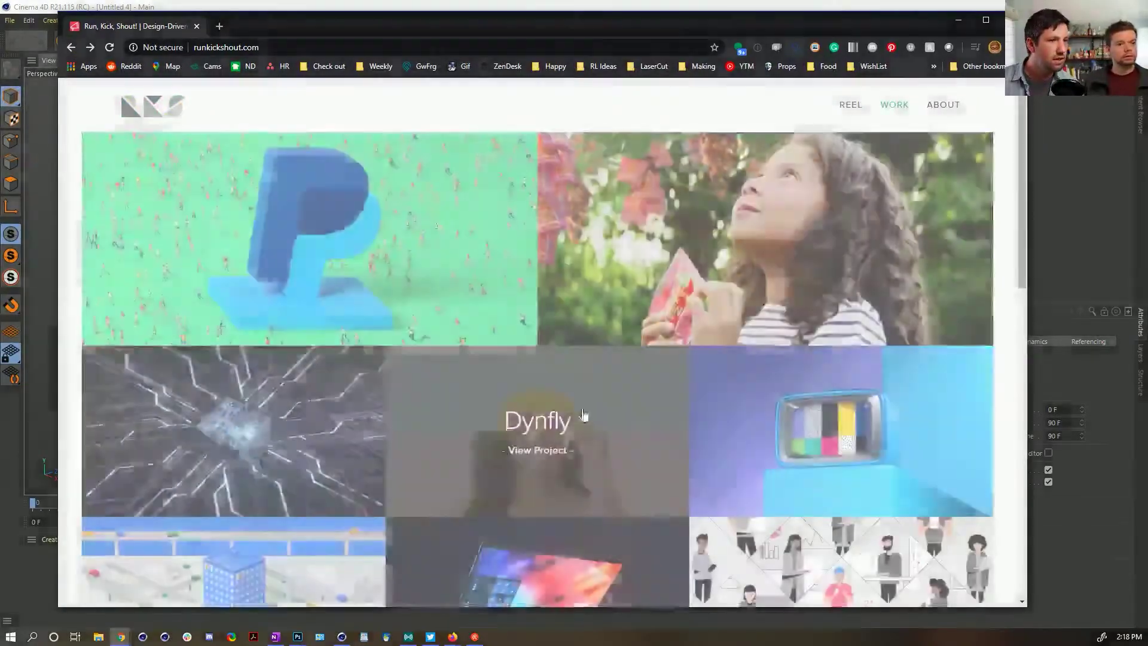
Step: Browse the work overview and open the Comporium project
scroll(615, 433, down, 3)
scroll(335, 467, up, 2)
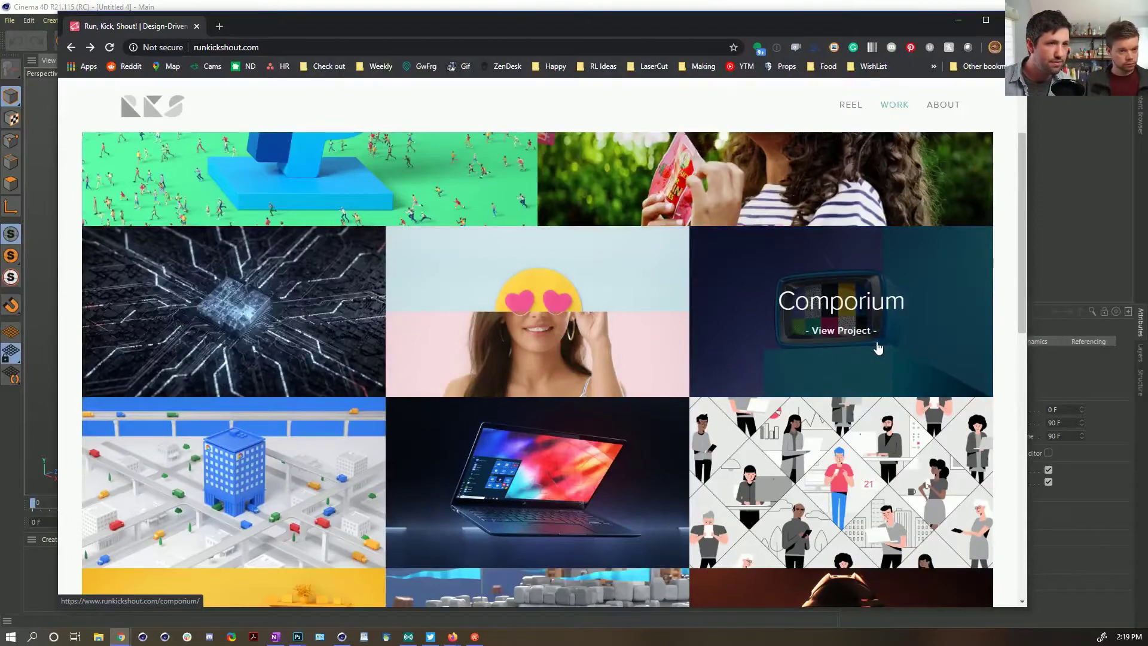
scroll(878, 348, up, 1)
click(878, 359)
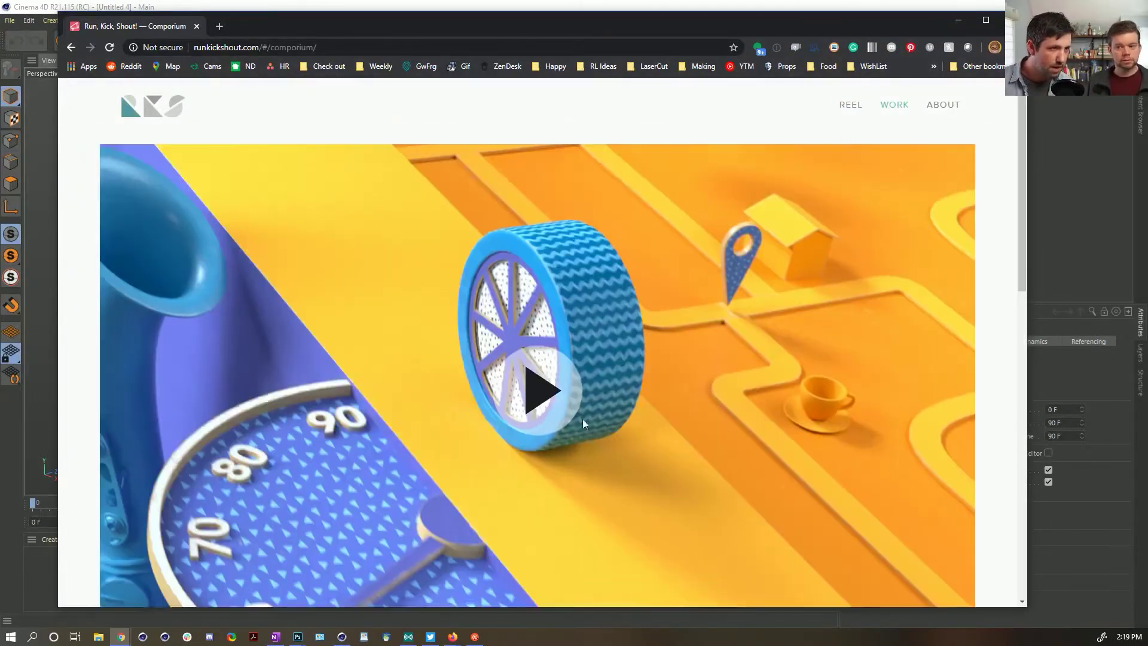
Step: Examine the Comporium project stills, including the enlarged preview of the blue wheel scene
scroll(583, 423, down, 12)
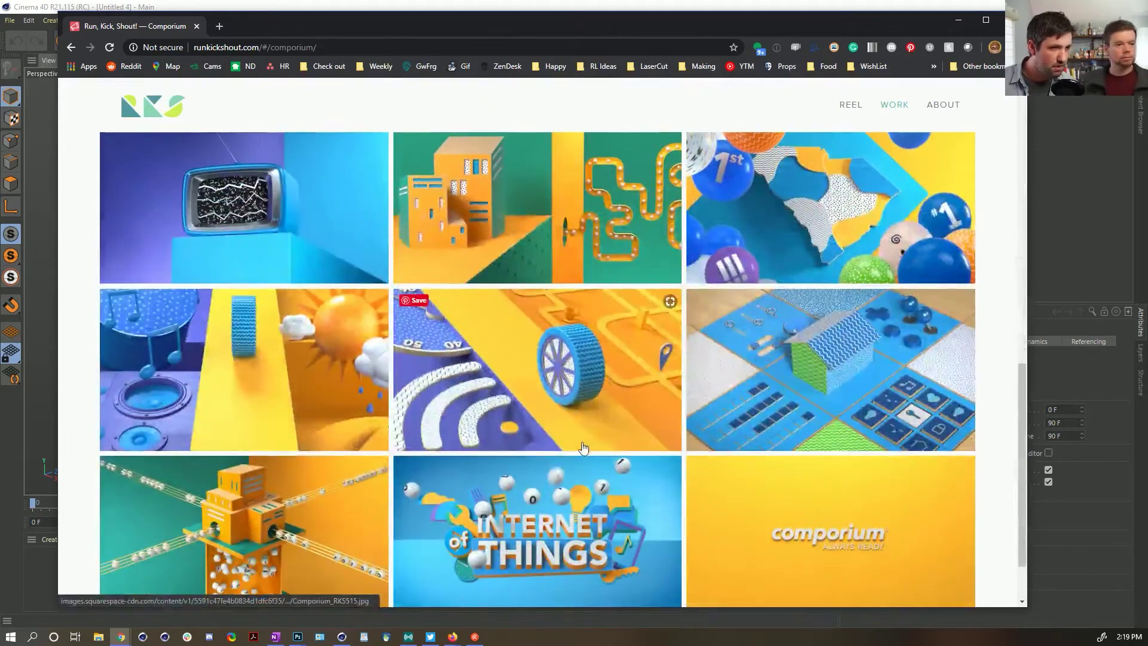
scroll(583, 447, down, 1)
scroll(383, 388, up, 1)
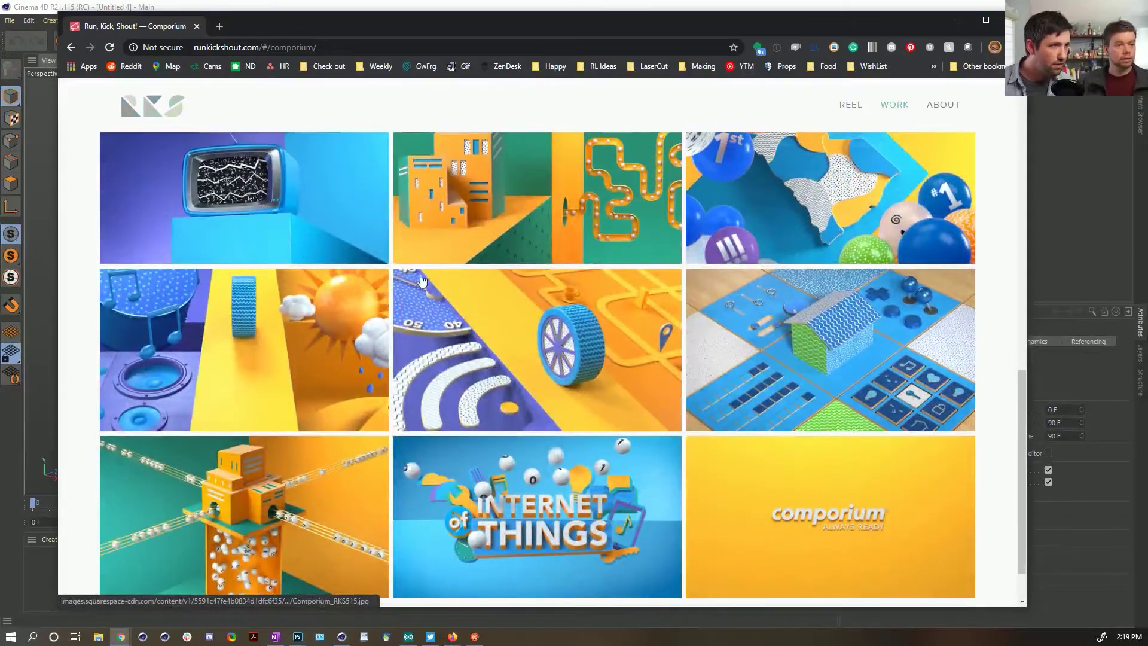
scroll(409, 369, up, 1)
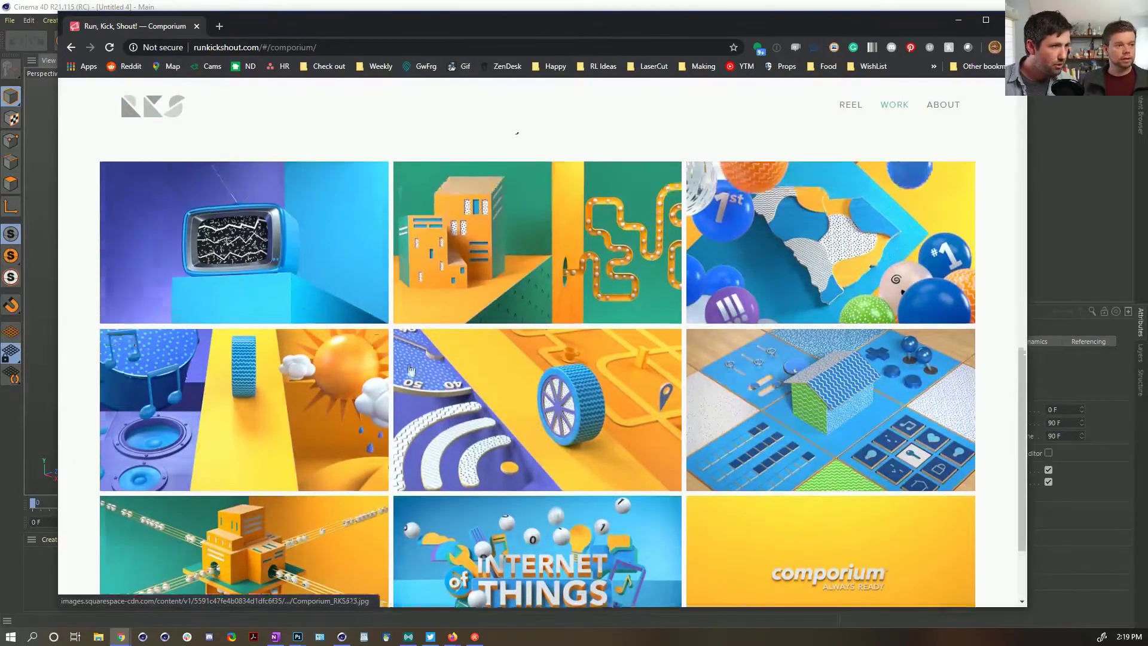
click(409, 369)
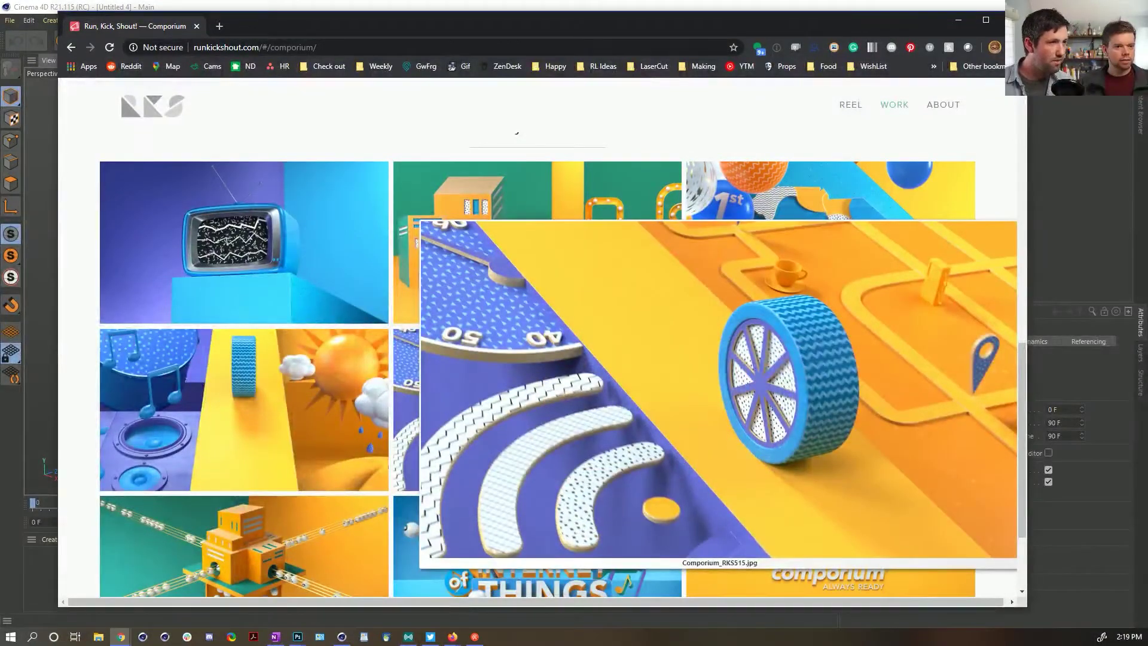
scroll(233, 466, up, 1)
scroll(217, 469, down, 1)
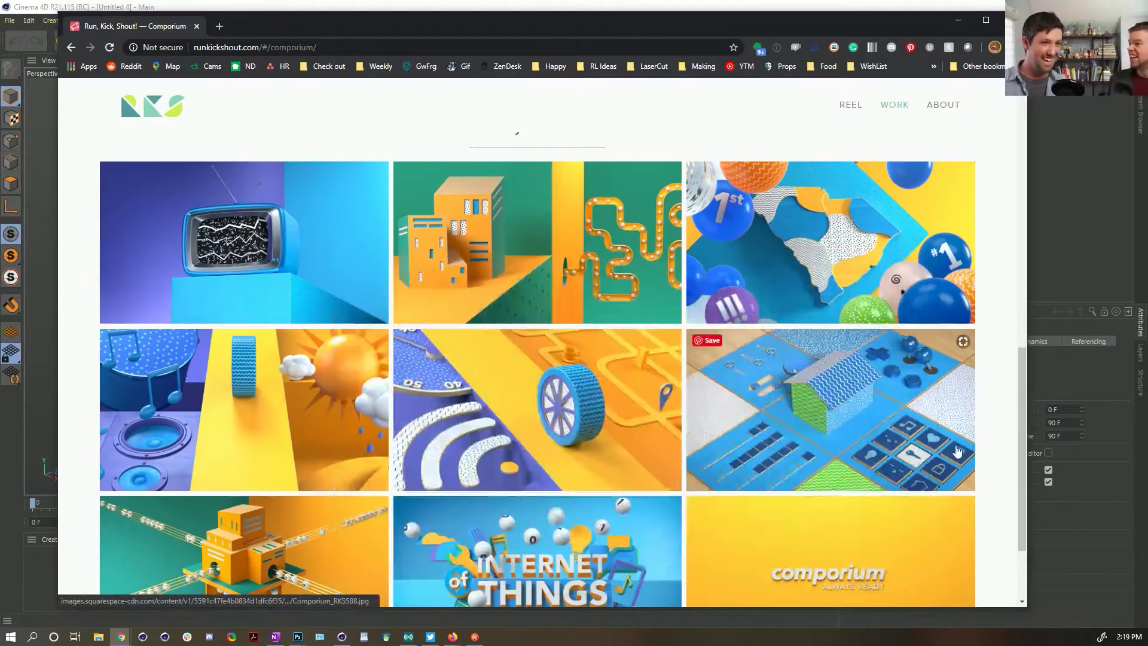
mouse_move(951, 446)
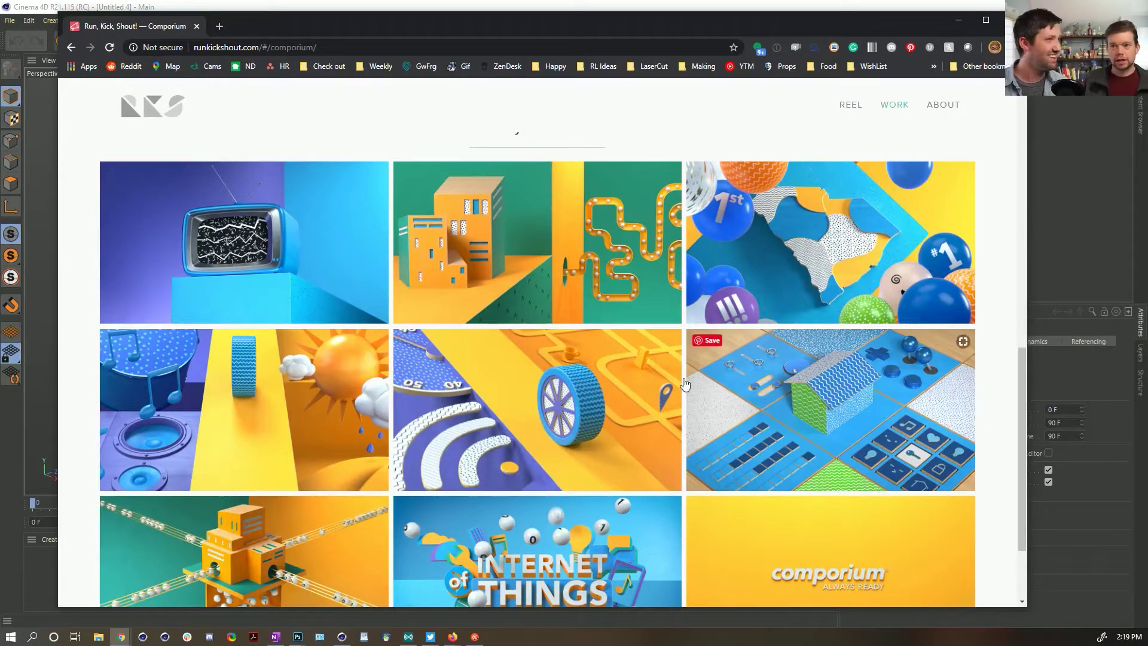
Step: Return to the work overview, reopen Comporium and preview its Internet of Things and blue wheel stills
click(71, 48)
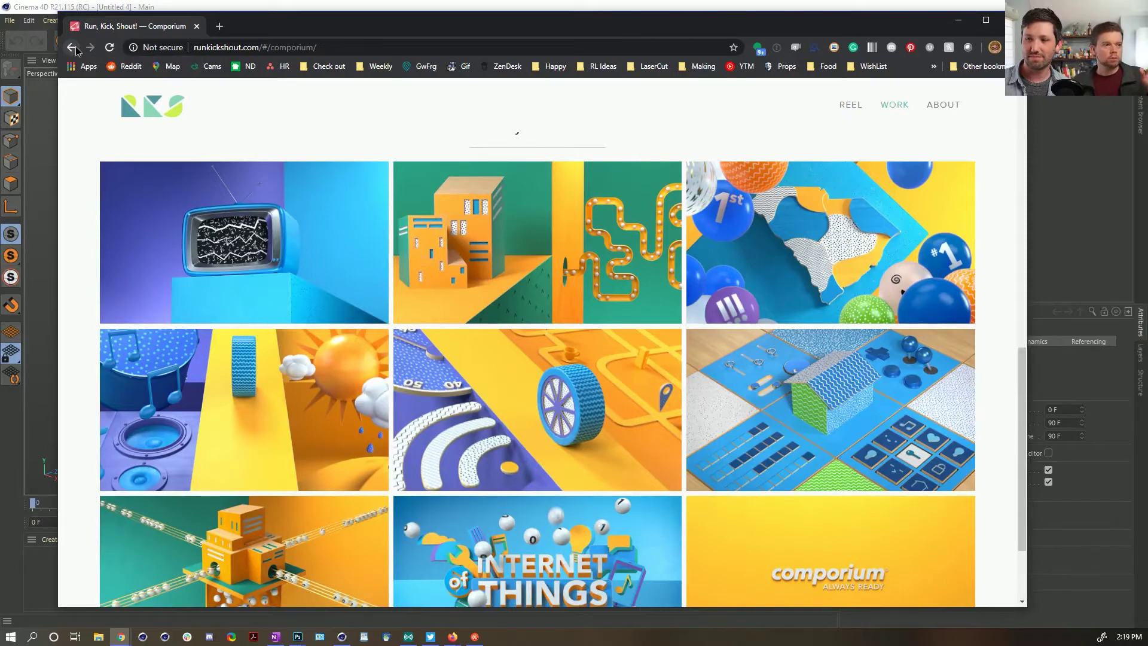
scroll(769, 419, down, 3)
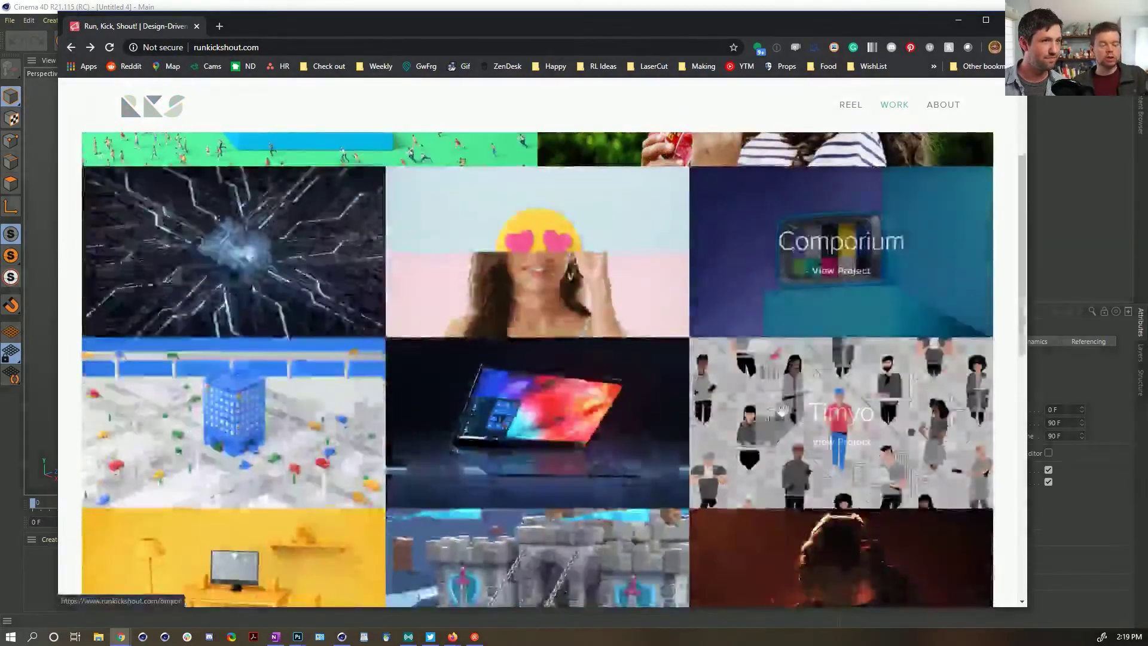
scroll(897, 401, up, 1)
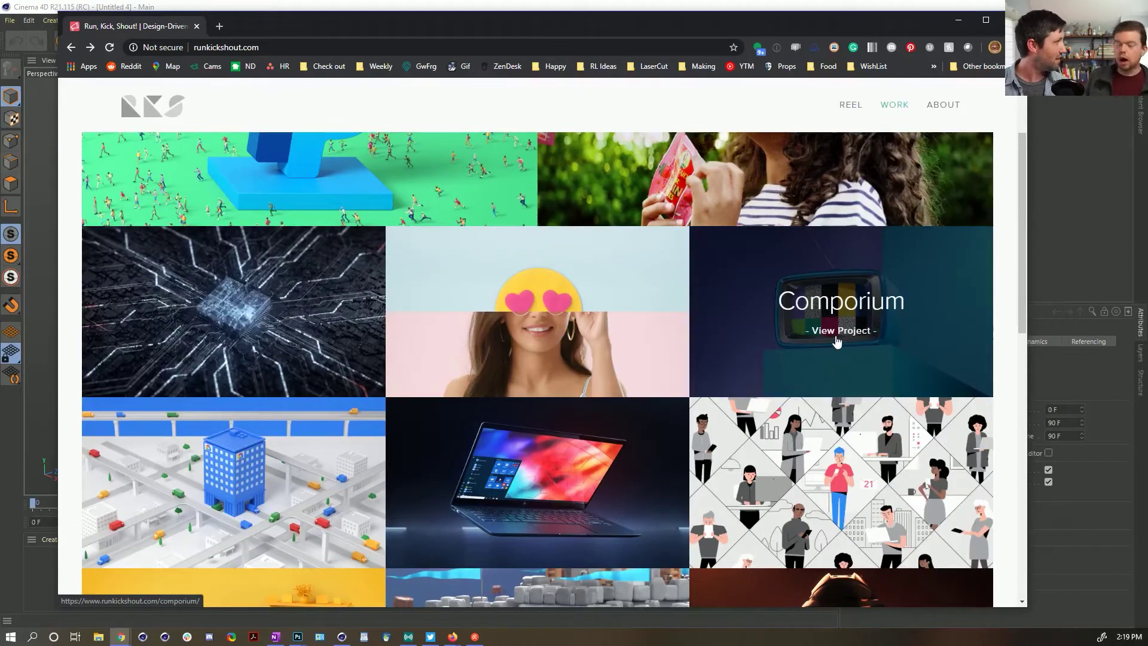
click(969, 367)
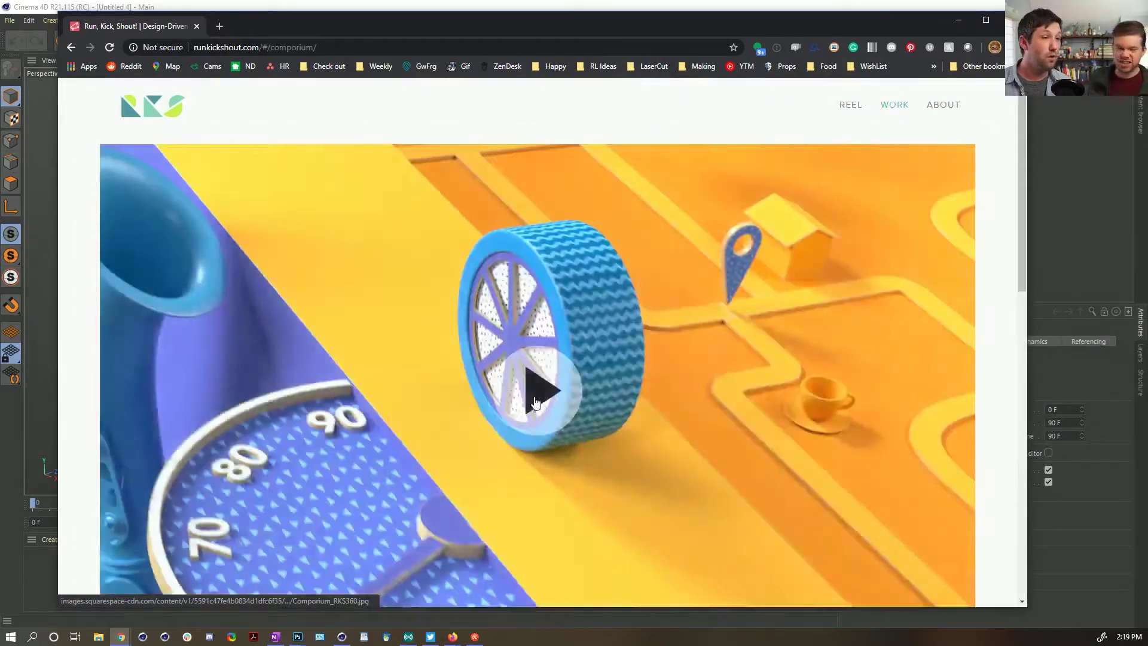
scroll(548, 383, down, 10)
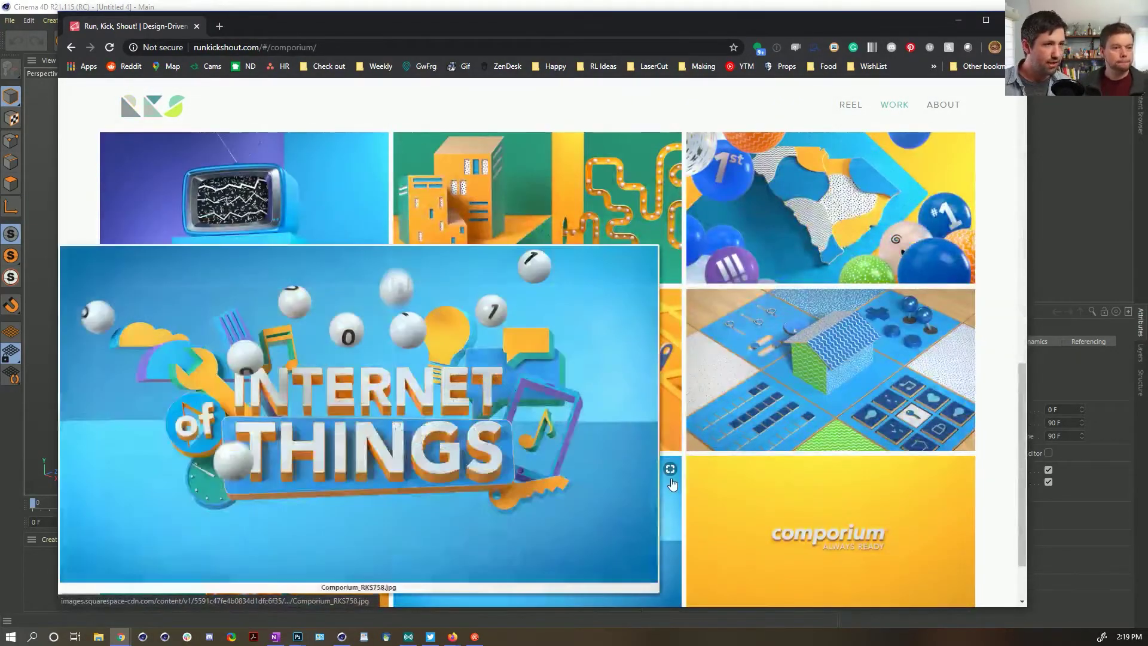
mouse_move(632, 398)
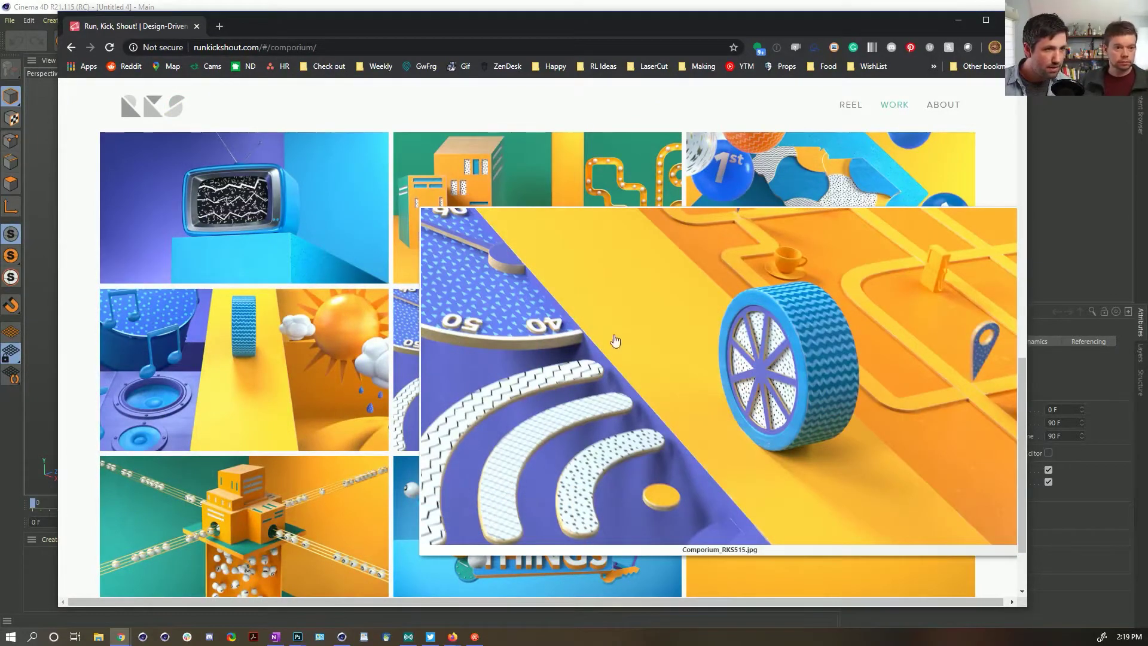
mouse_move(505, 360)
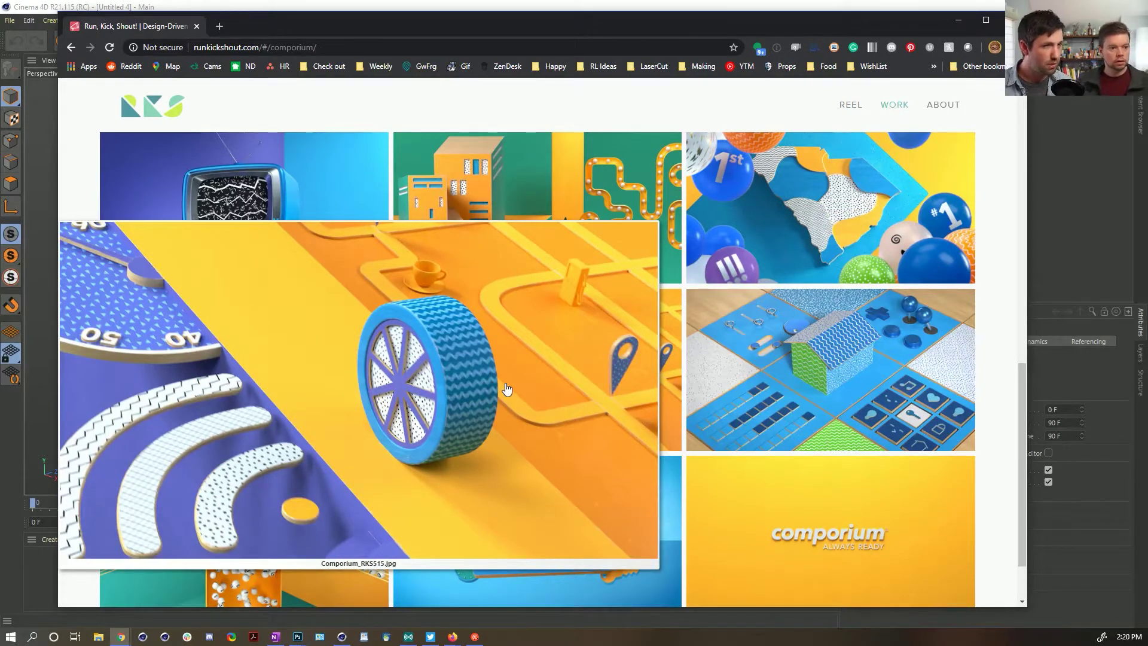
Step: Open the Dynfly project from the work overview, enlarge its alarm clock still and reopen the project page
click(71, 47)
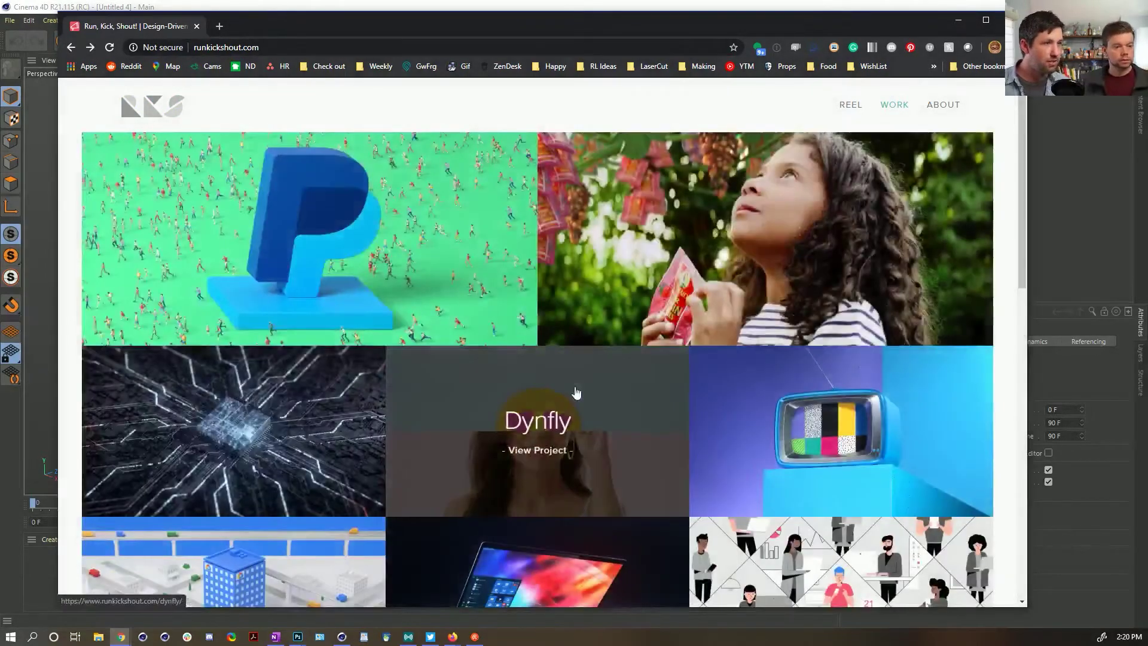
click(586, 406)
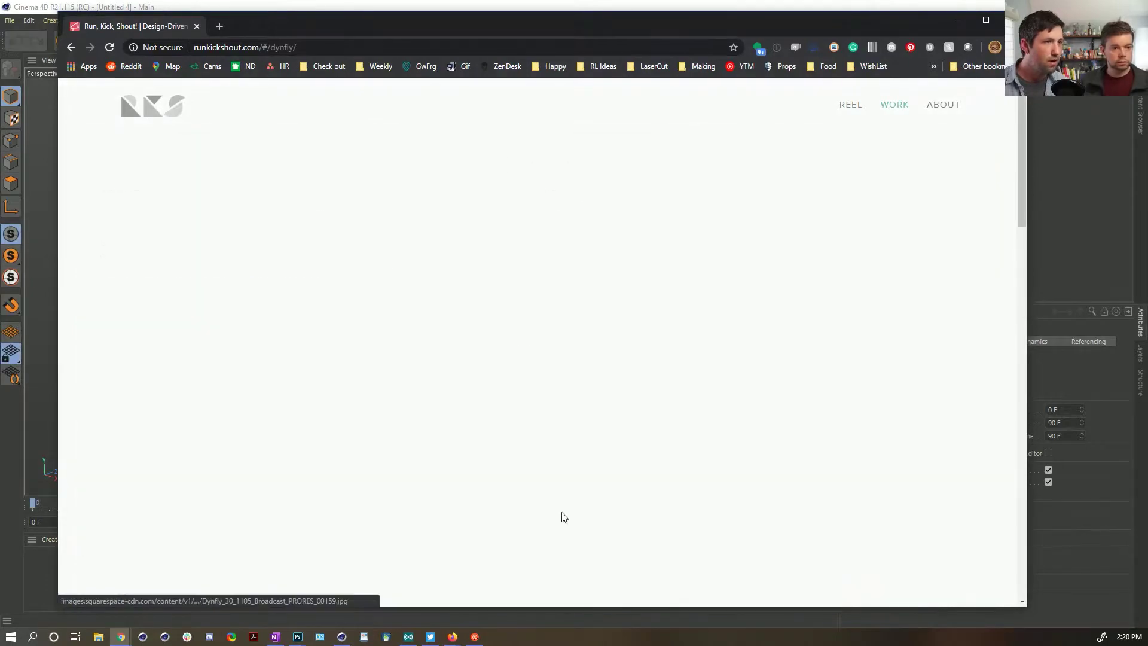
scroll(584, 438, down, 10)
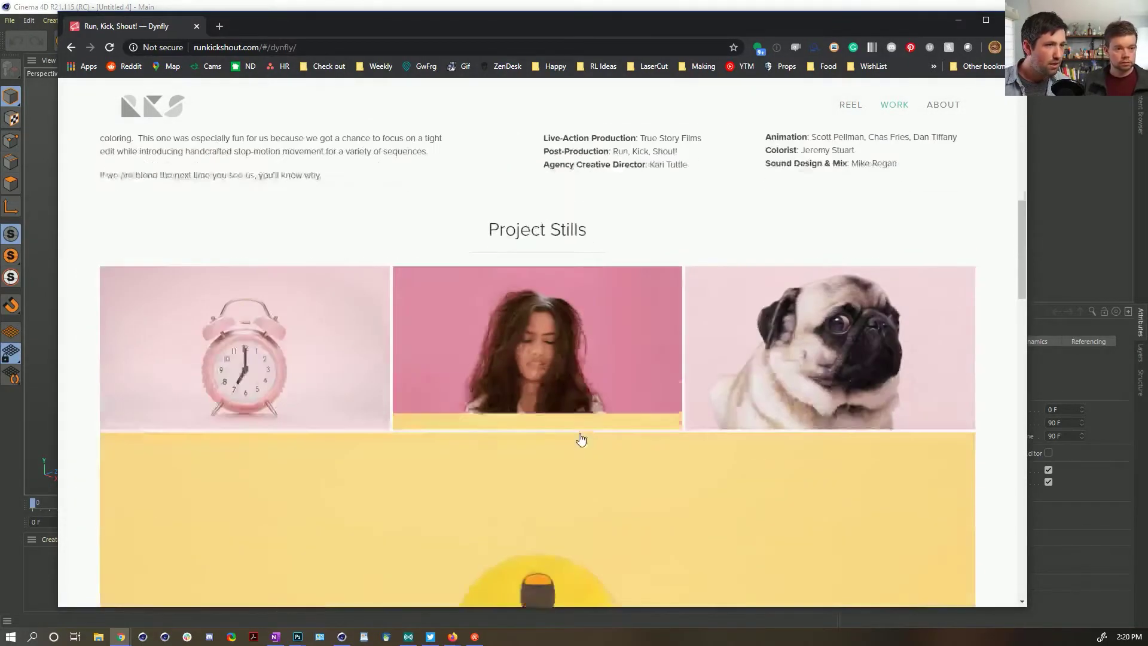
click(259, 371)
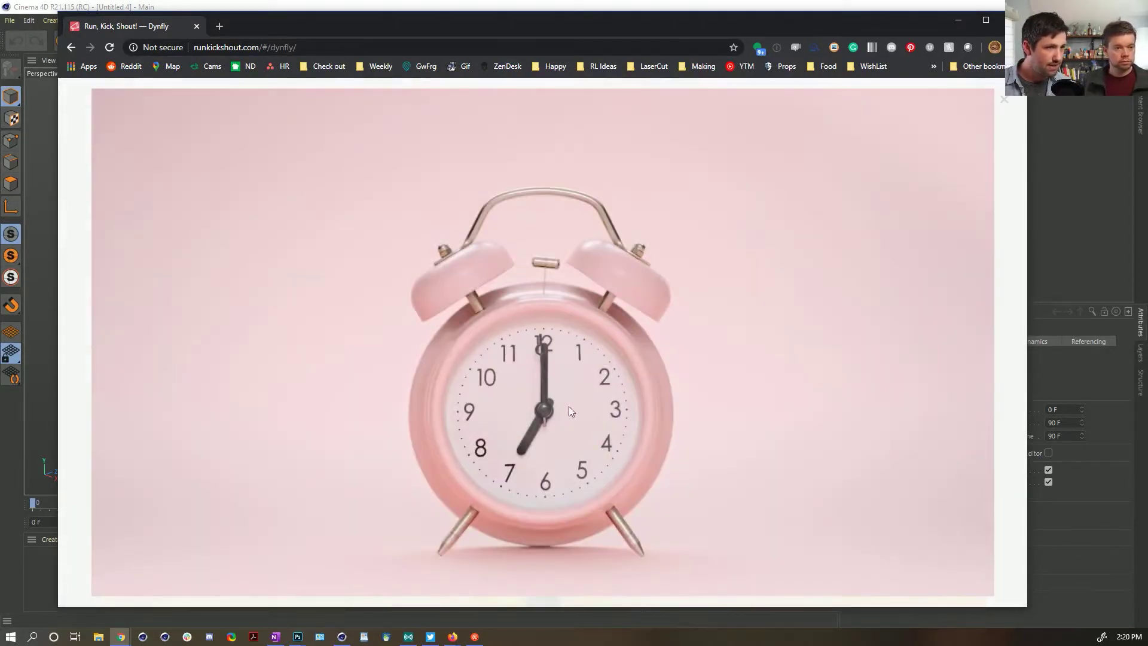
click(69, 48)
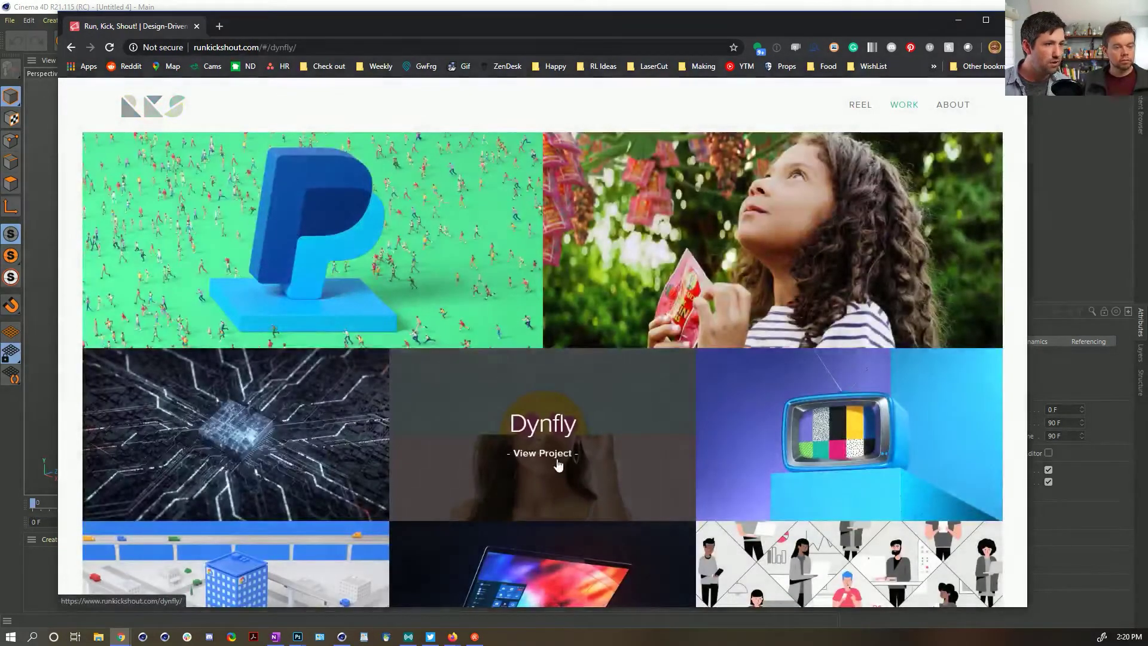
click(557, 465)
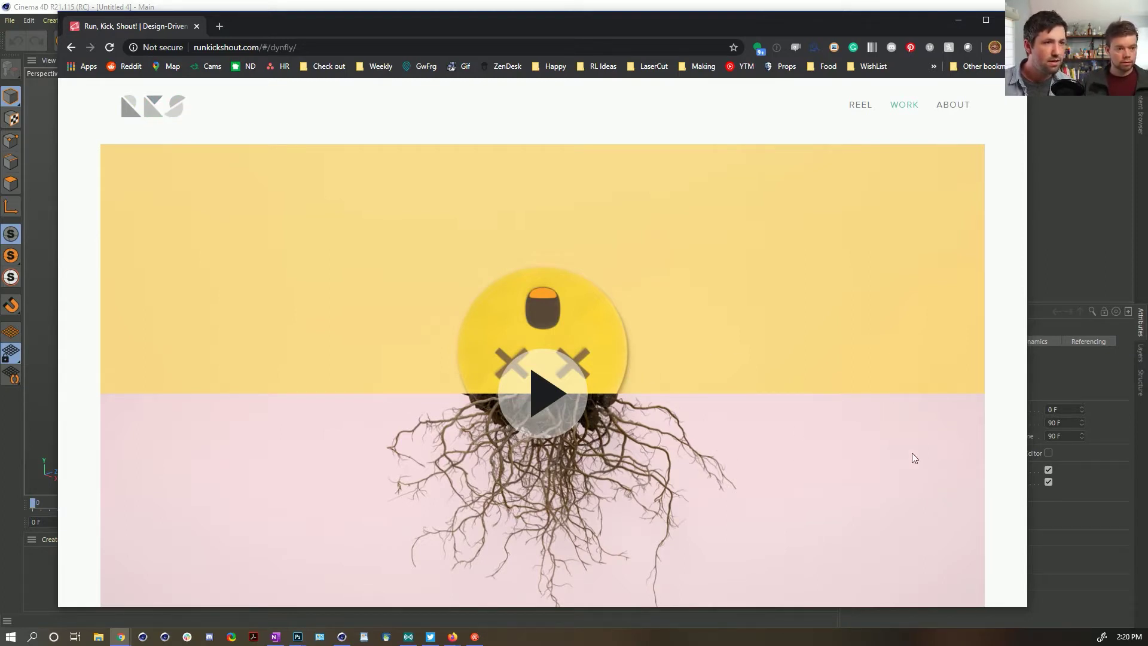
Step: Return to the work overview and look through the project thumbnails
click(176, 120)
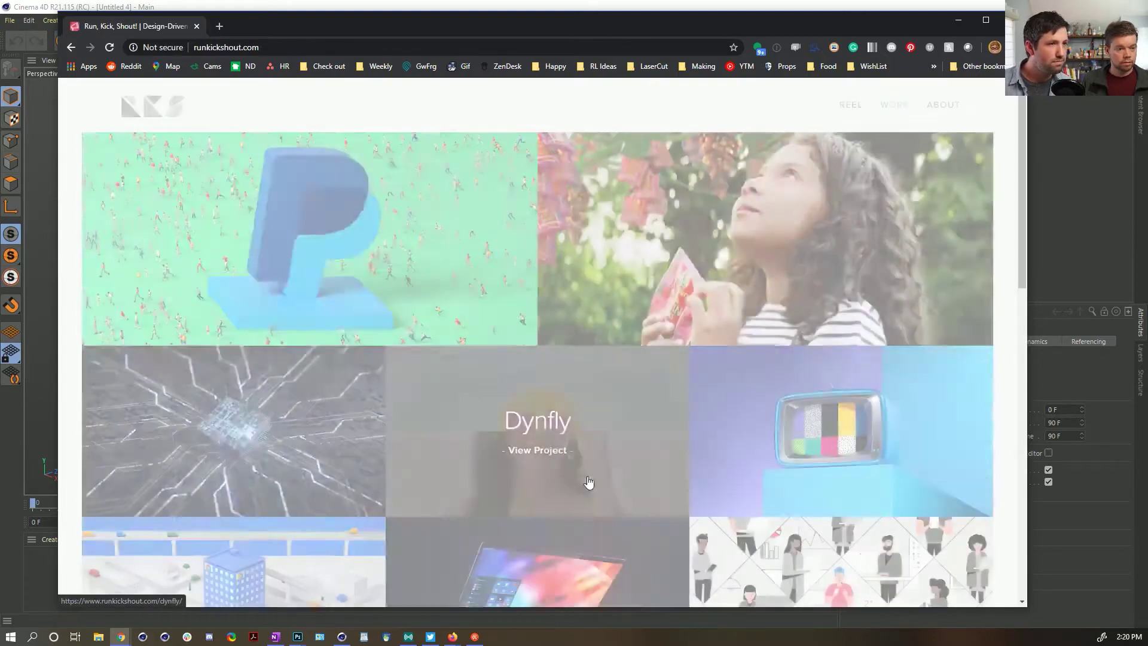
scroll(479, 478, down, 3)
scroll(418, 473, down, 3)
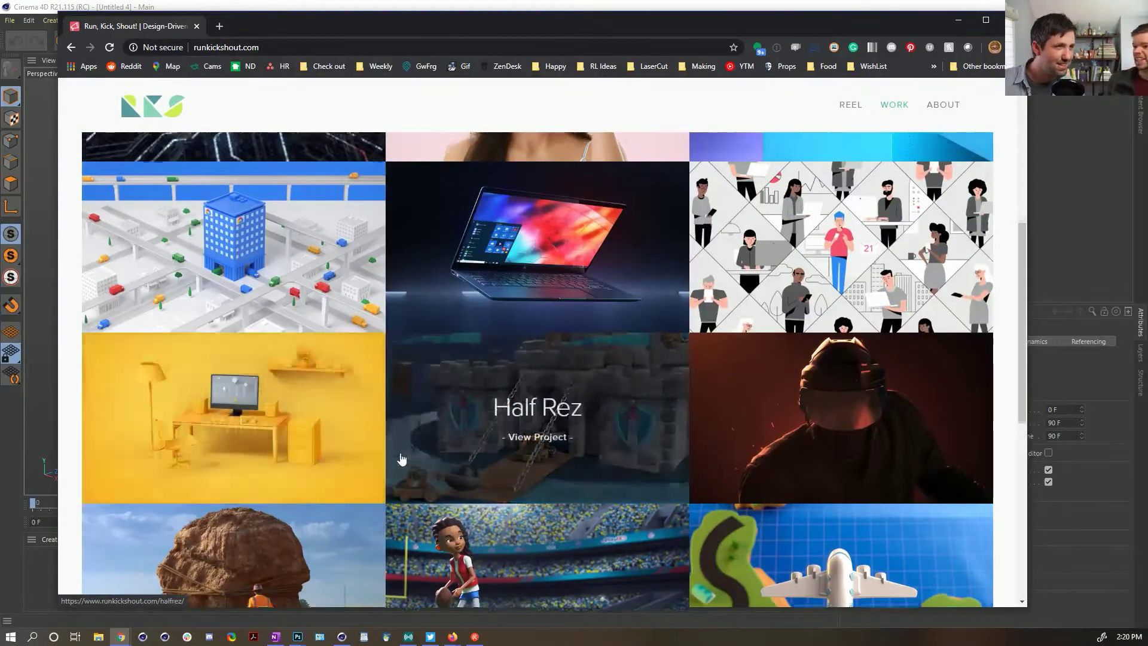
scroll(371, 442, up, 5)
scroll(584, 470, down, 3)
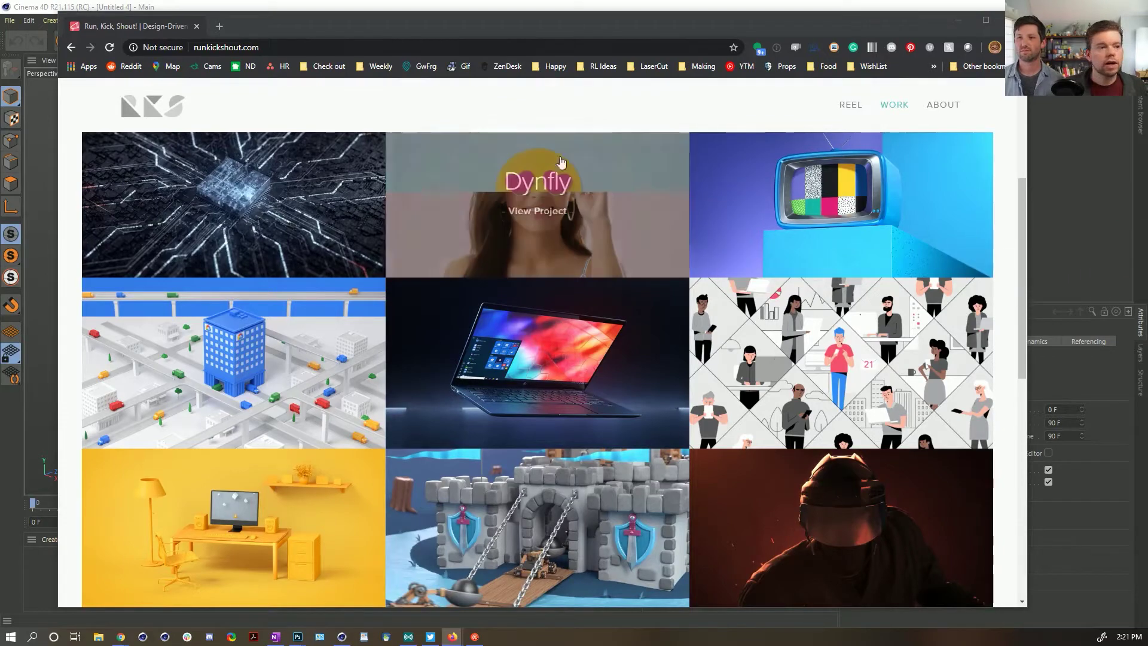
Step: Bring up Firefox with the YouTube video "desired action examples" and pause the roulette clip
key(super+shift+Left)
double_click(895, 51)
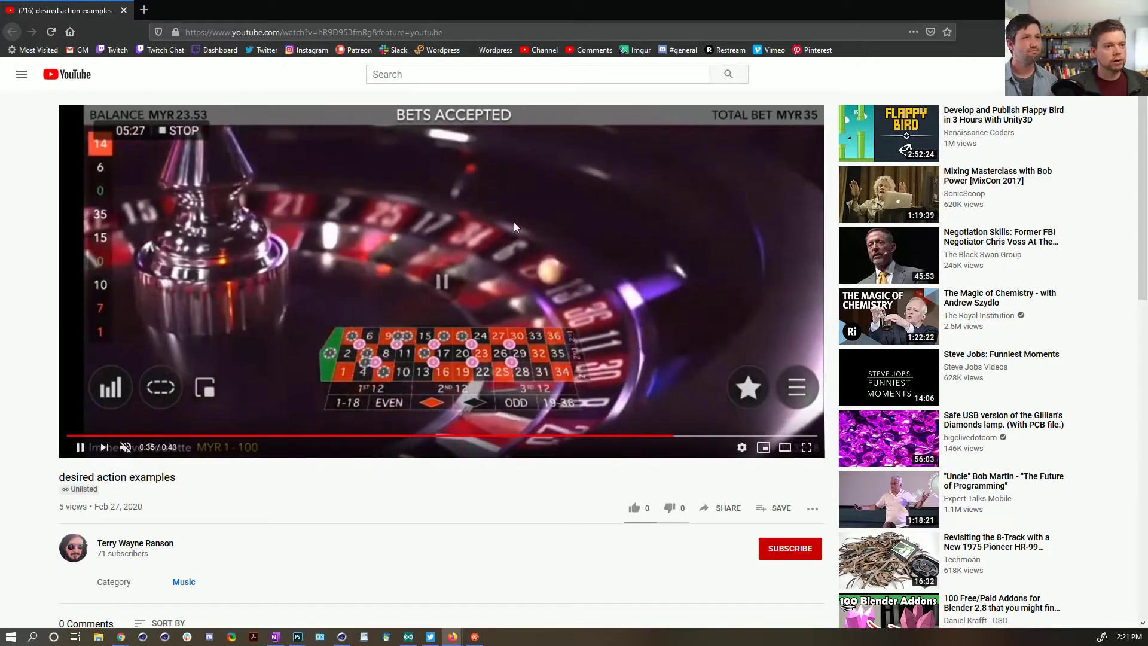
click(514, 221)
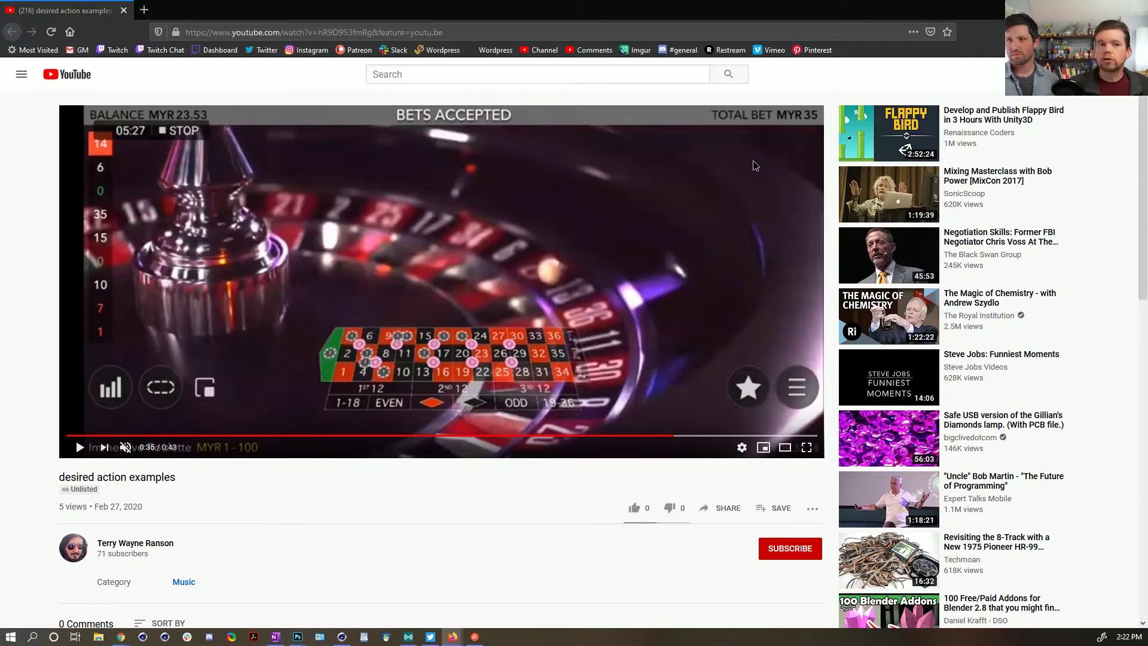
Step: Move the physicsfun Instagram tab into this browser window and read the caption on the Chaotic Coupled Rotors post
drag(755, 167, 299, 9)
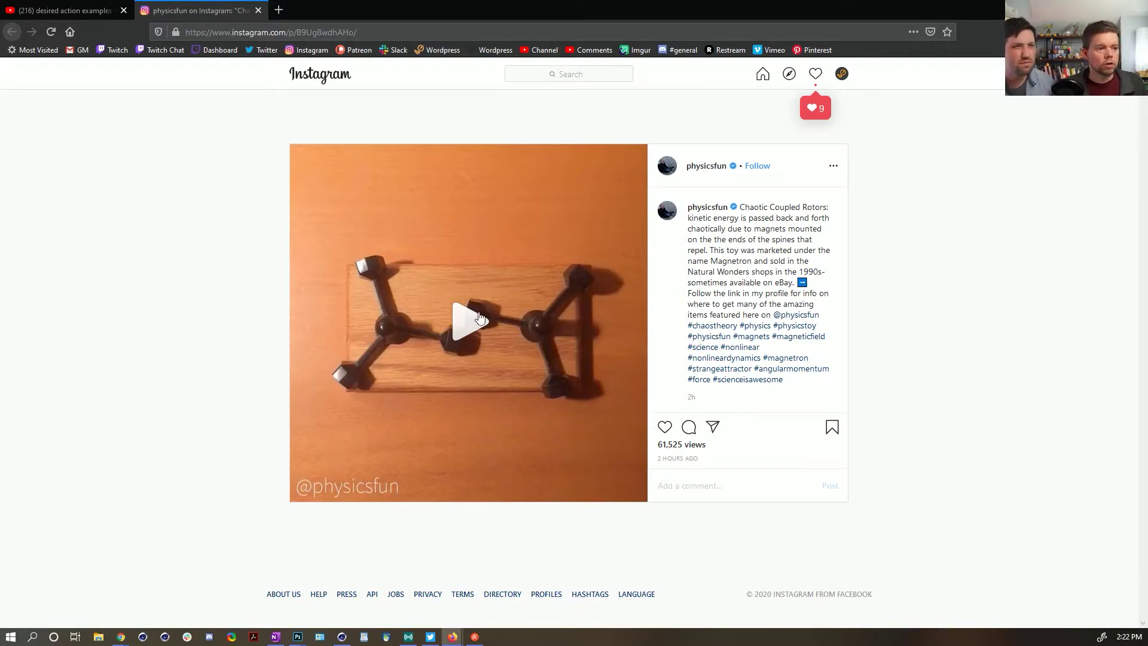
scroll(788, 265, down, 2)
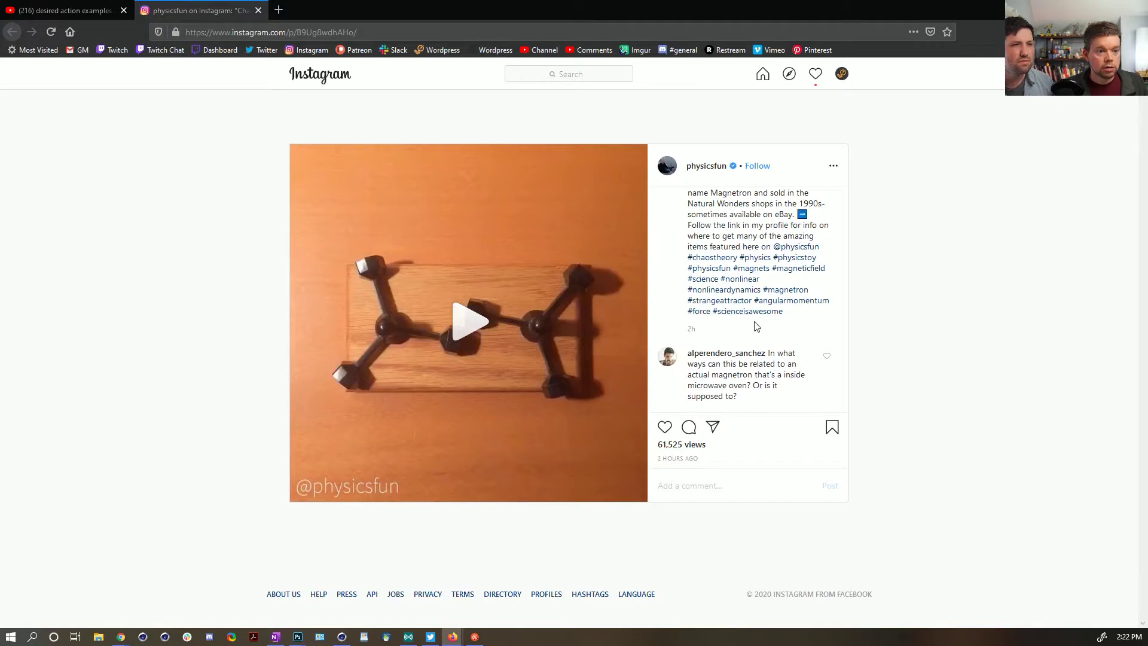
scroll(789, 317, up, 2)
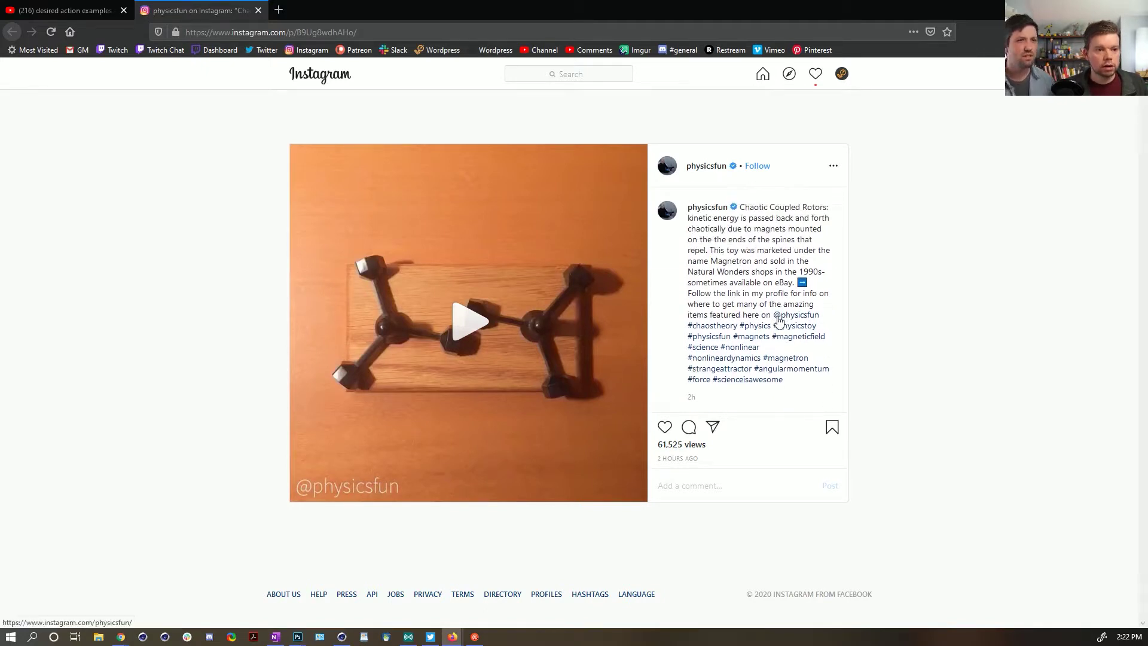
Step: Play the Chaotic Coupled Rotors video with its tab muted and pause it
click(476, 328)
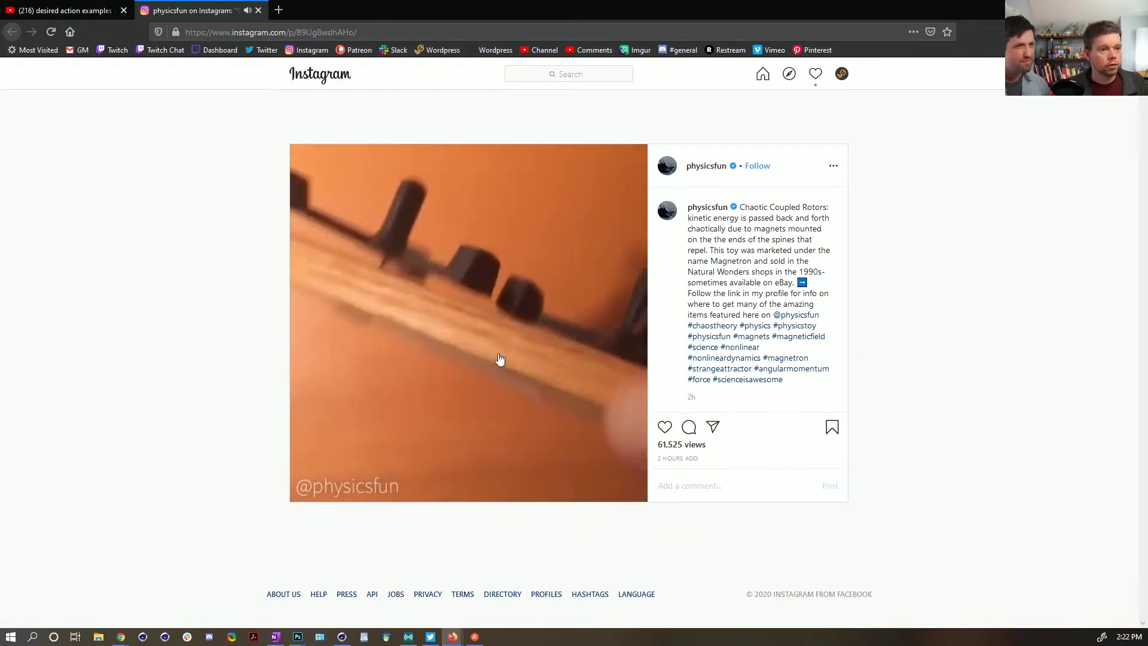
click(247, 10)
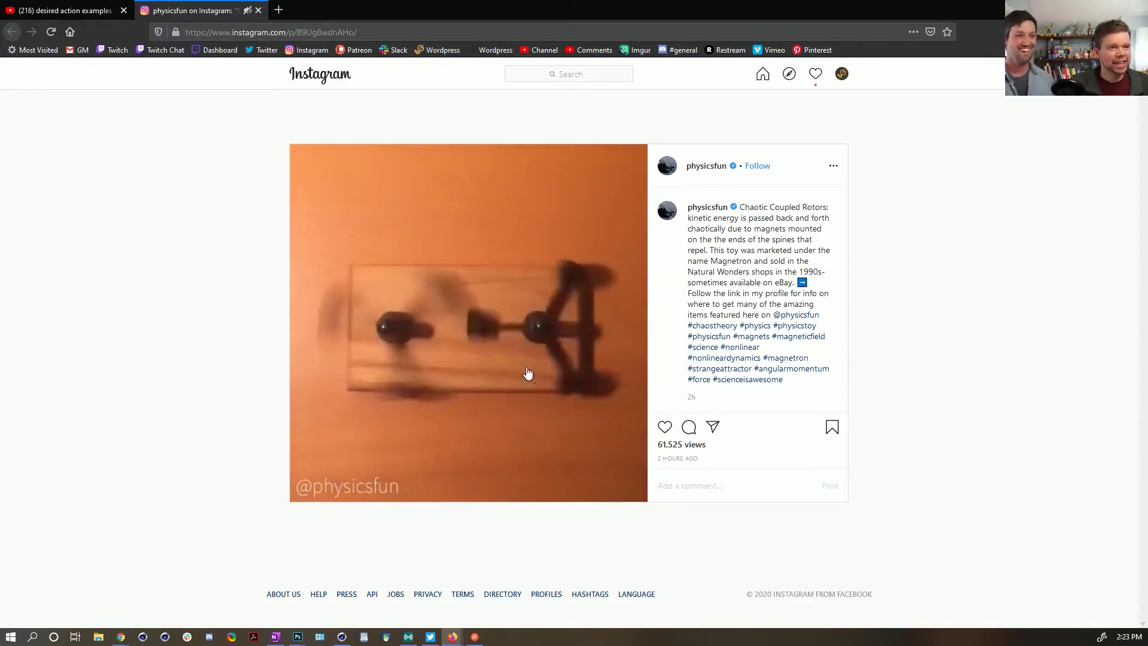
click(488, 353)
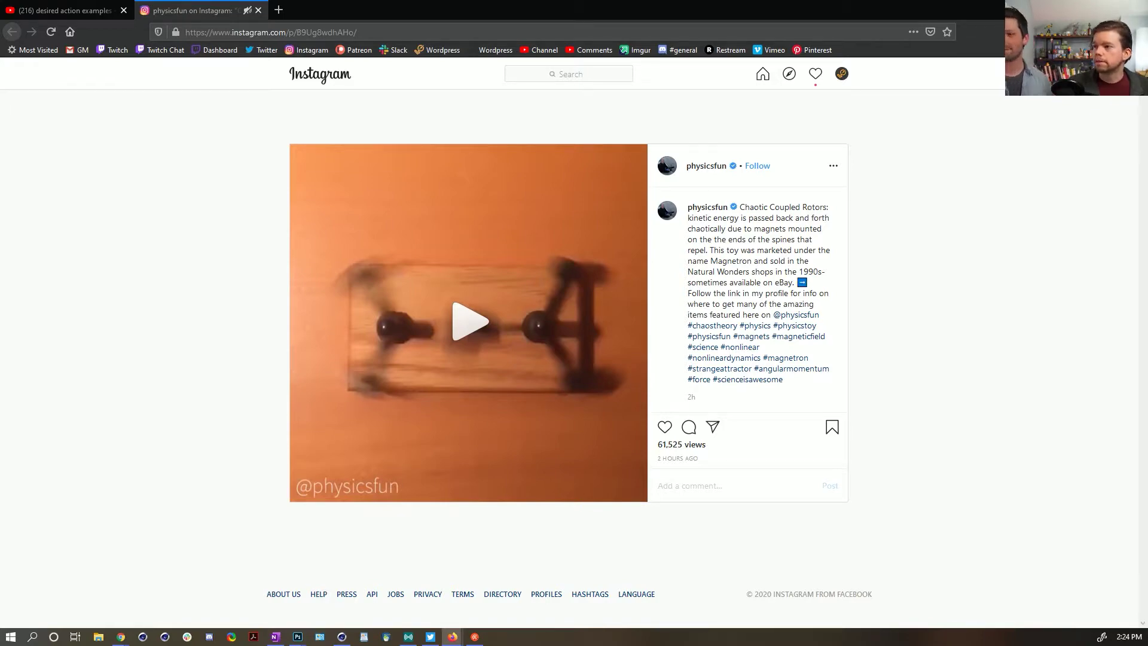
Step: Move the Pinterest tab with the treehugger.com brick walls pin into this browser window
drag(1147, 149, 306, 9)
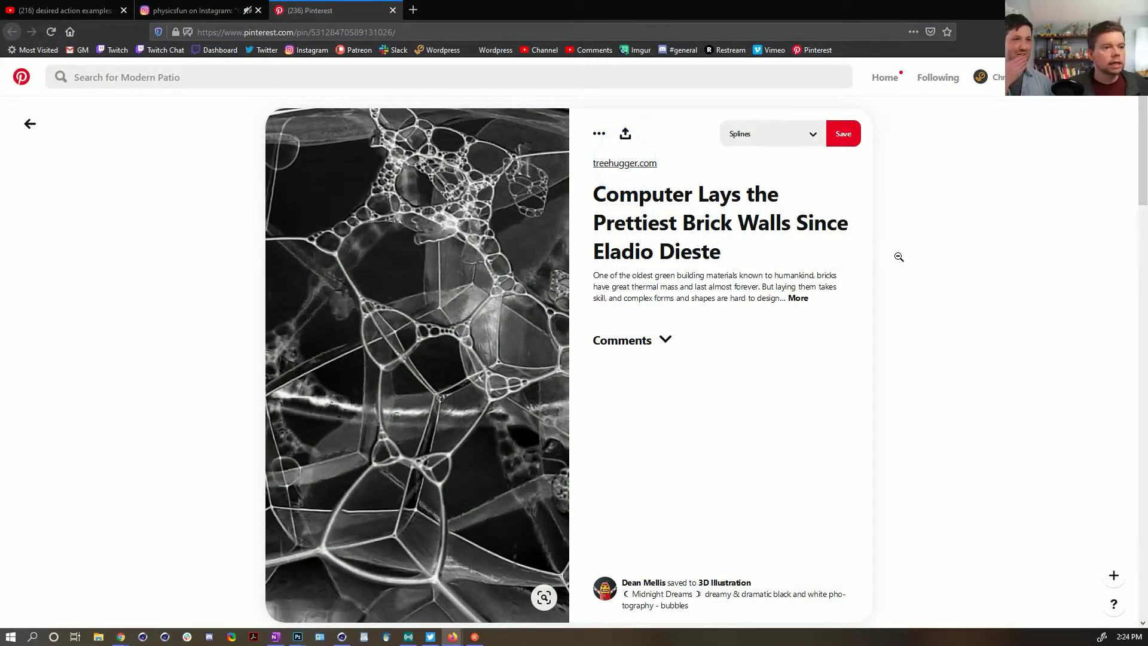
Step: Examine the bubble network image on the treehugger.com brick walls pin, dismissing the topic picker and returning from the Pinterest home feed
scroll(904, 257, down, 1)
scroll(905, 256, up, 1)
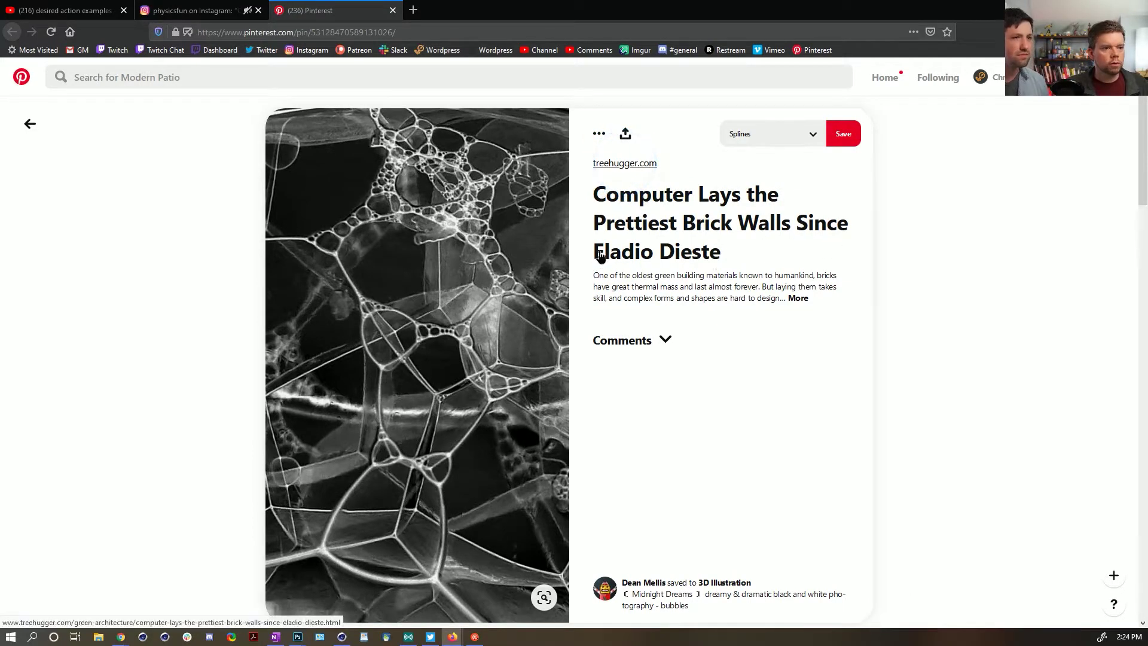
drag(600, 251, 638, 220)
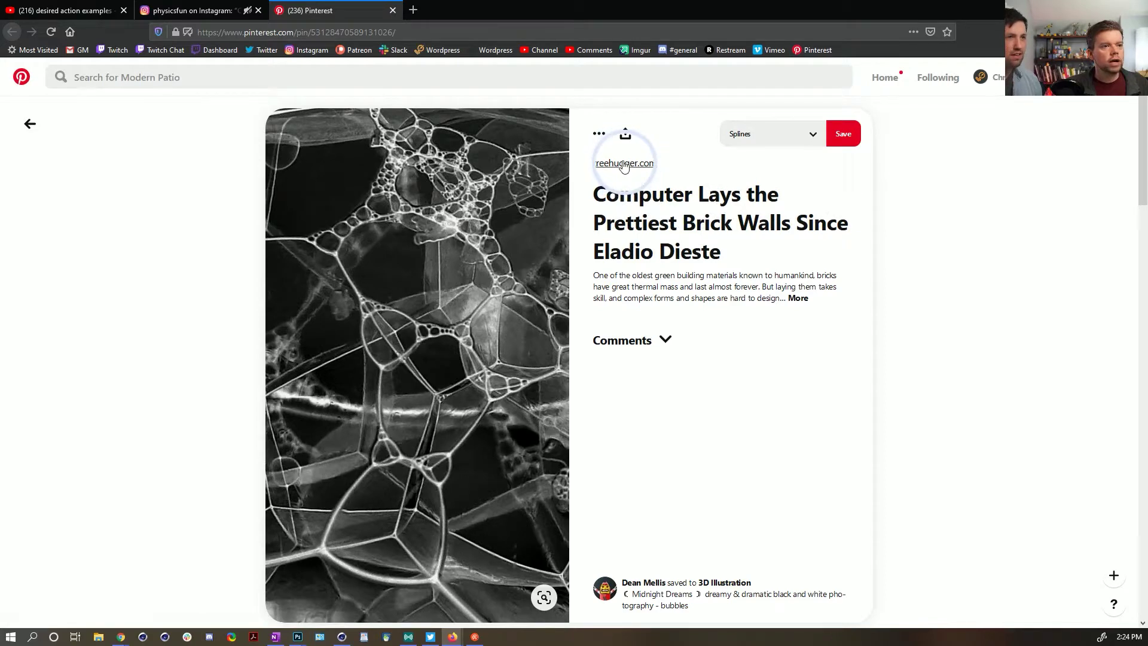
click(167, 241)
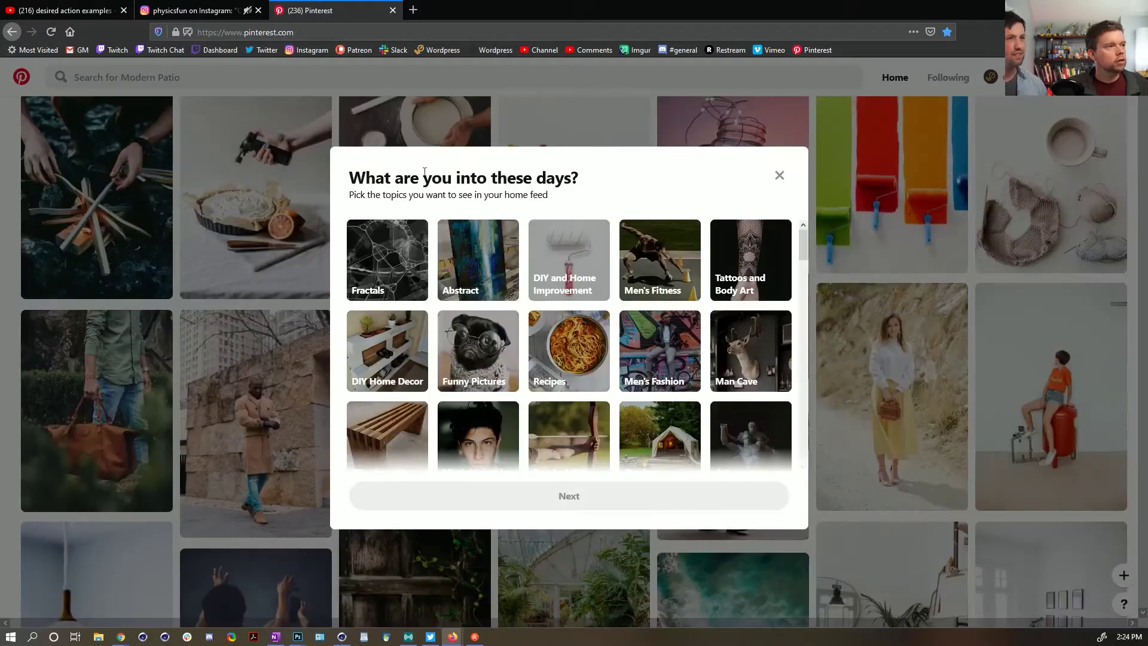
click(779, 174)
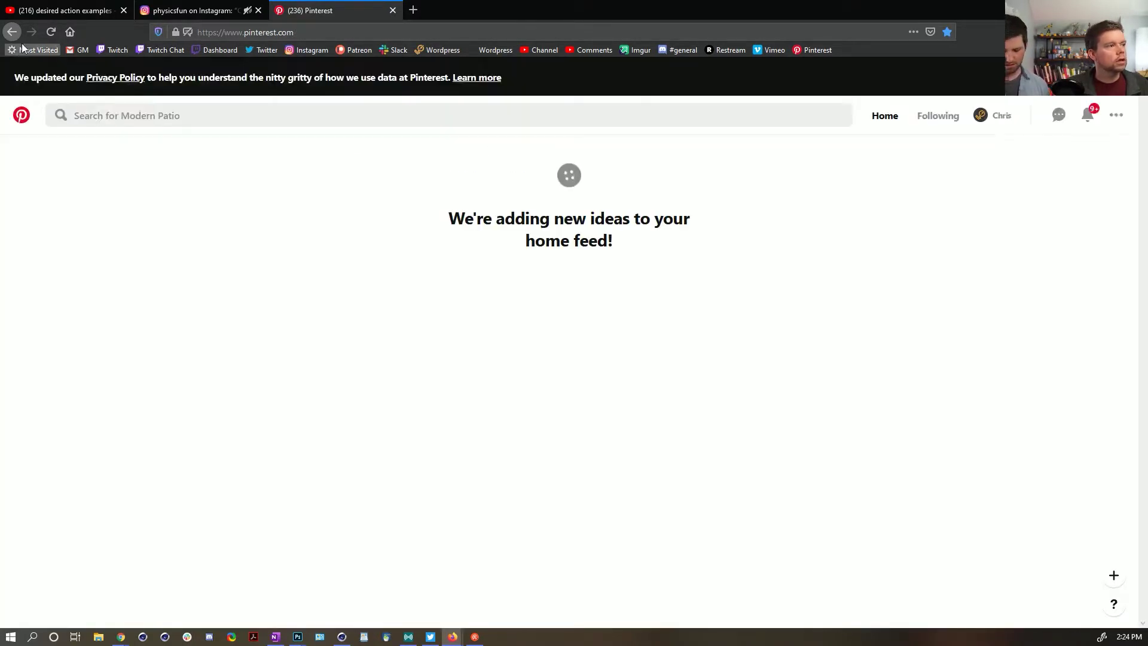
click(12, 33)
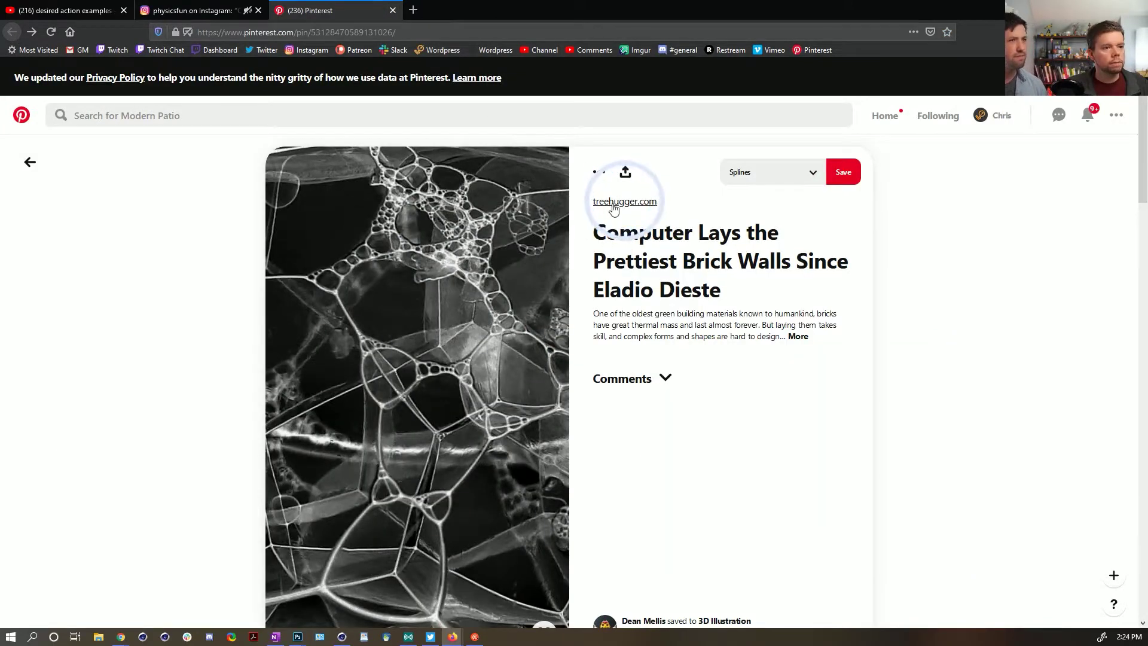
scroll(523, 456, down, 3)
scroll(495, 456, up, 3)
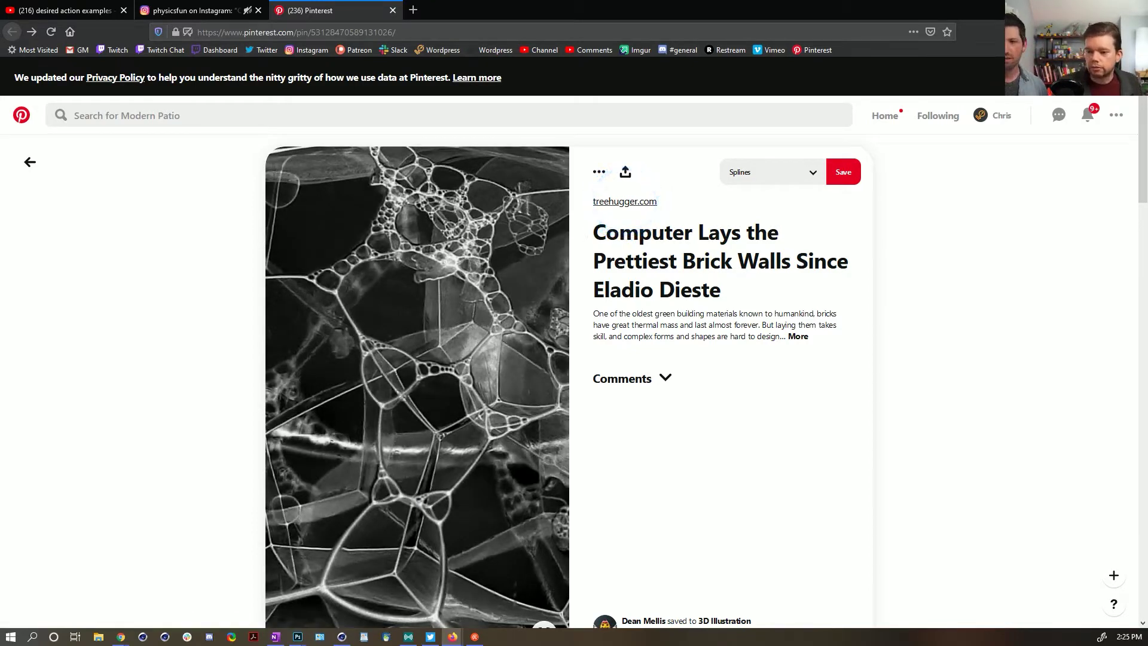
Step: Switch to Cinema 4D, add a cube to the empty scene and turn off its visibility
click(1079, 9)
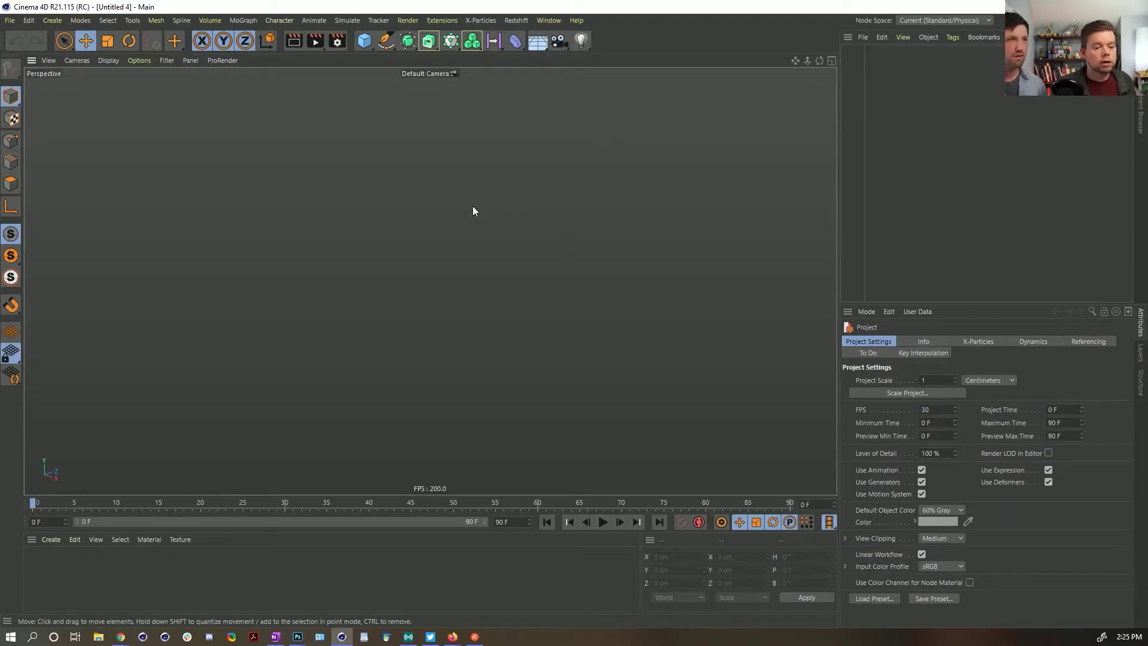
drag(364, 40, 450, 62)
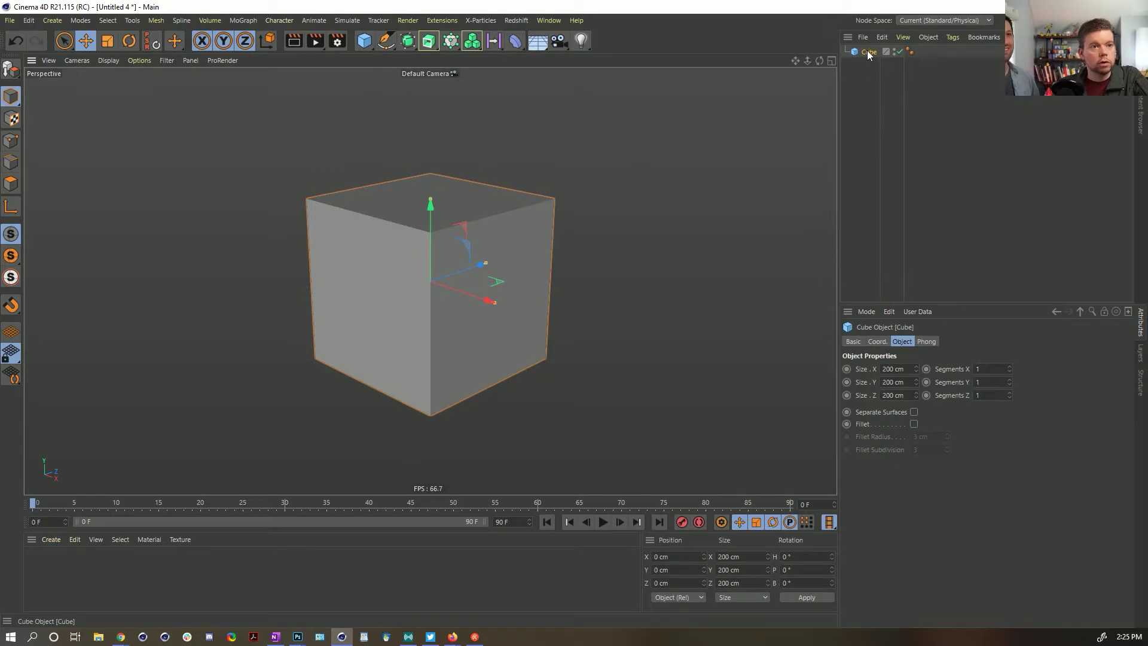
click(895, 51)
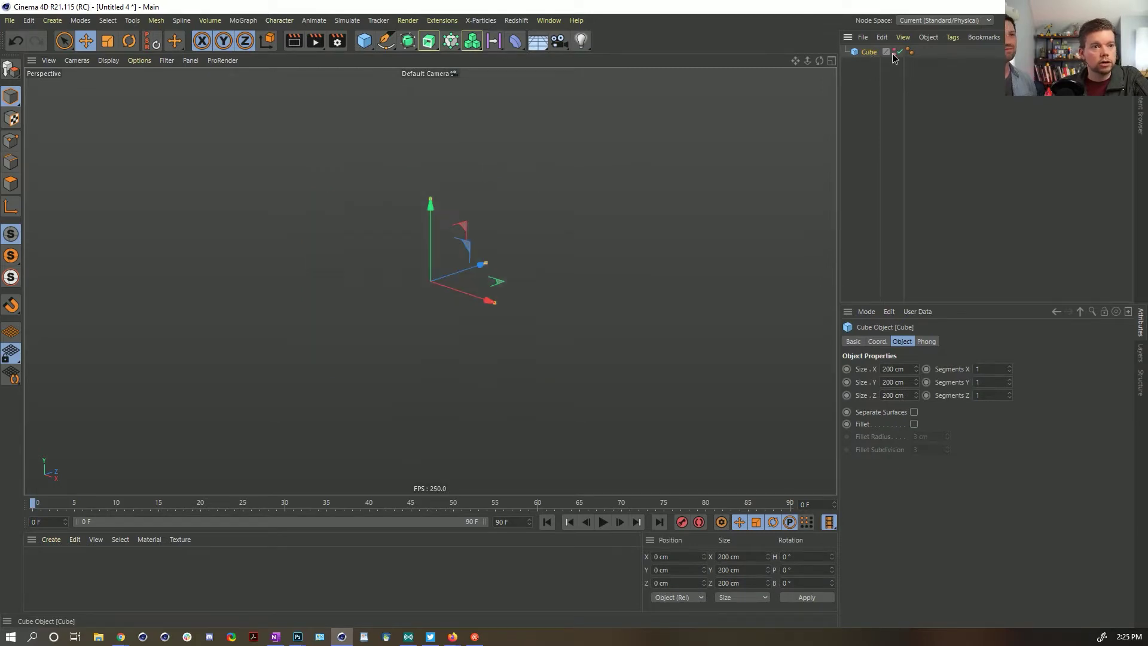
Step: Give the cube a Collider Body simulation tag
right_click(866, 52)
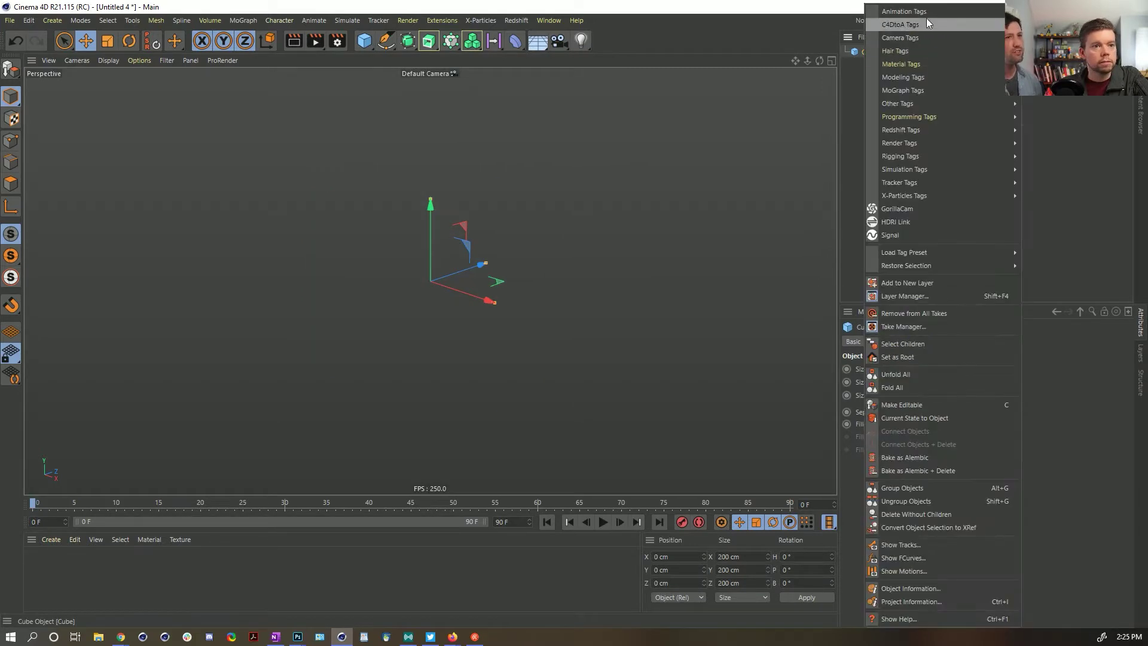
mouse_move(885, 157)
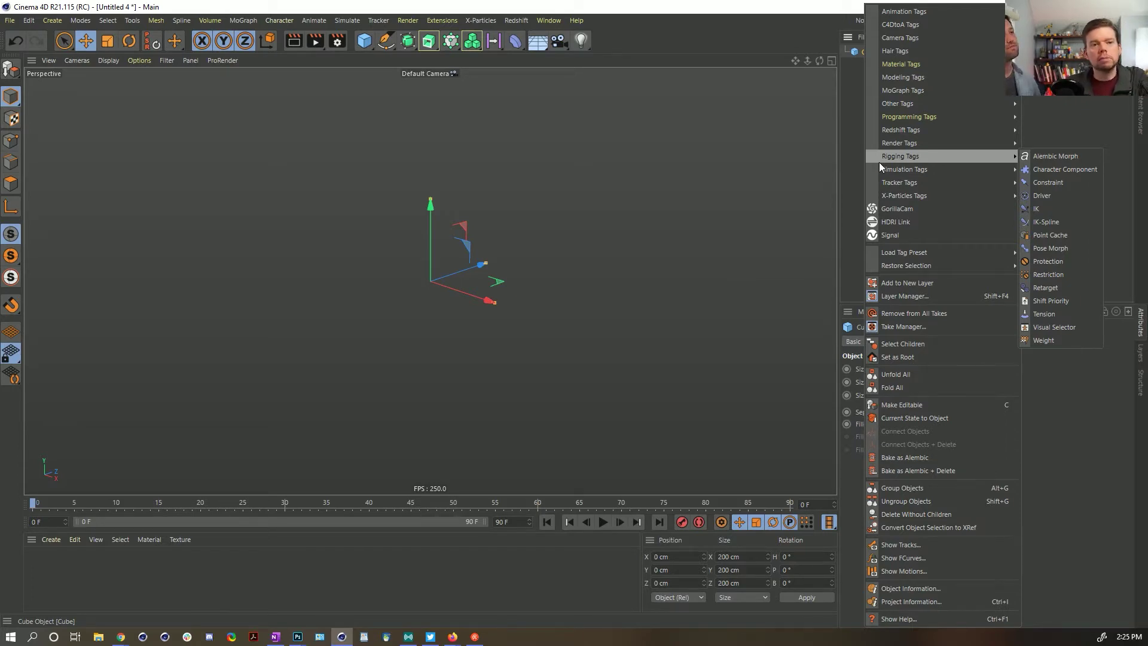
mouse_move(920, 171)
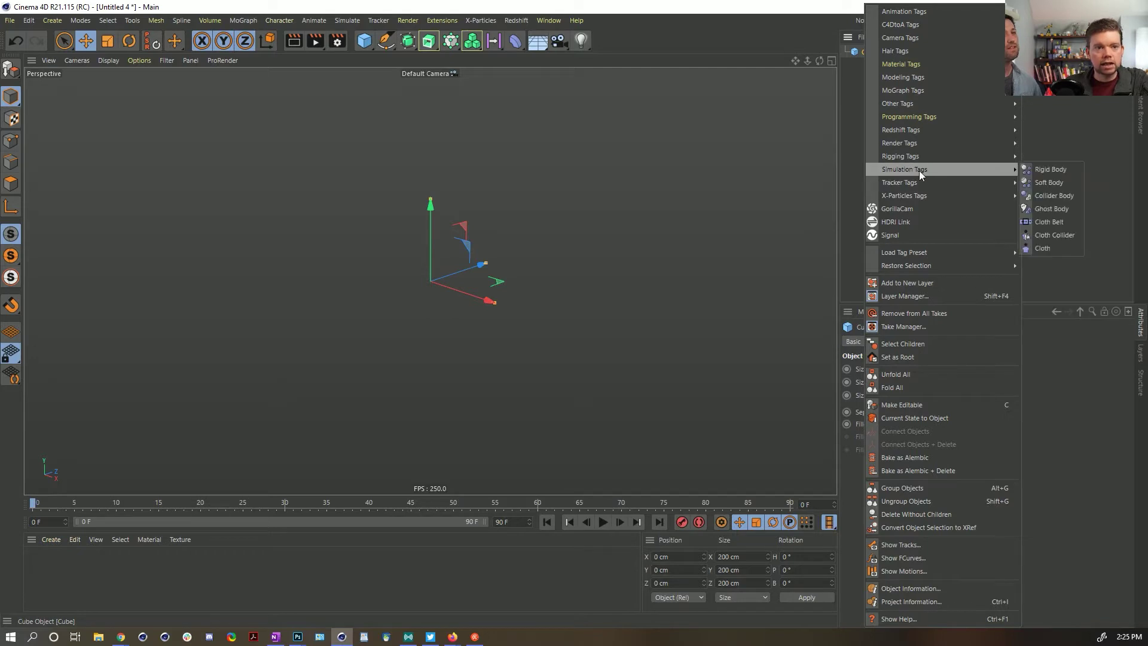
mouse_move(957, 157)
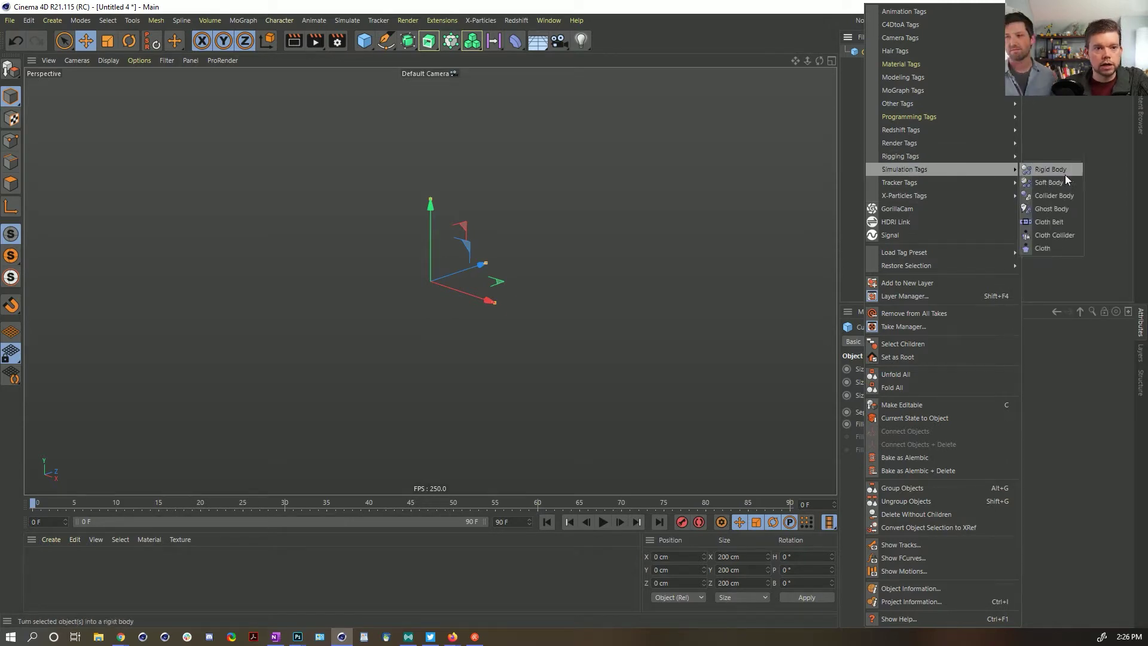
click(1057, 196)
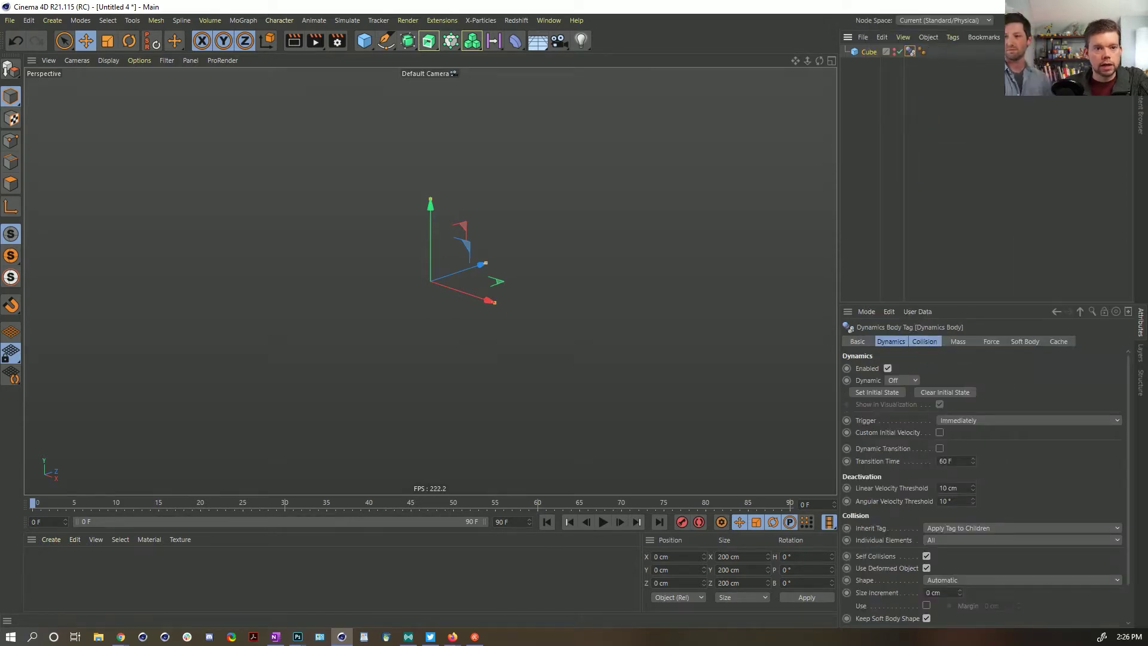
Step: Add a Display tag to the cube and set its shading mode to Lines
right_click(865, 52)
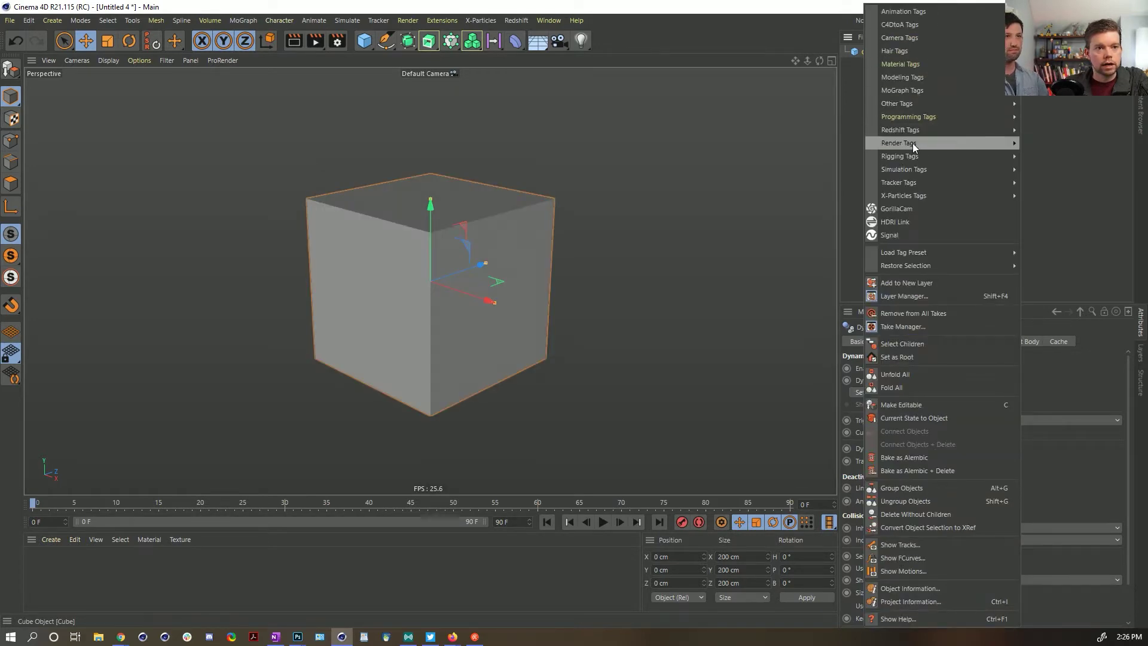
mouse_move(912, 142)
click(1073, 156)
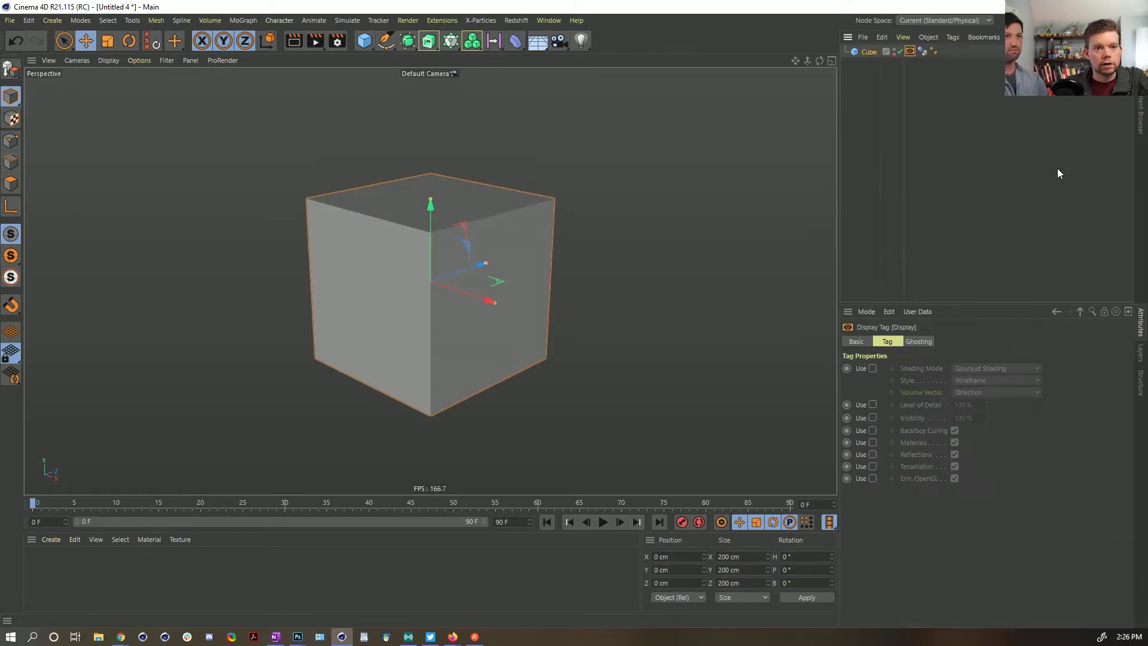
click(872, 368)
click(952, 368)
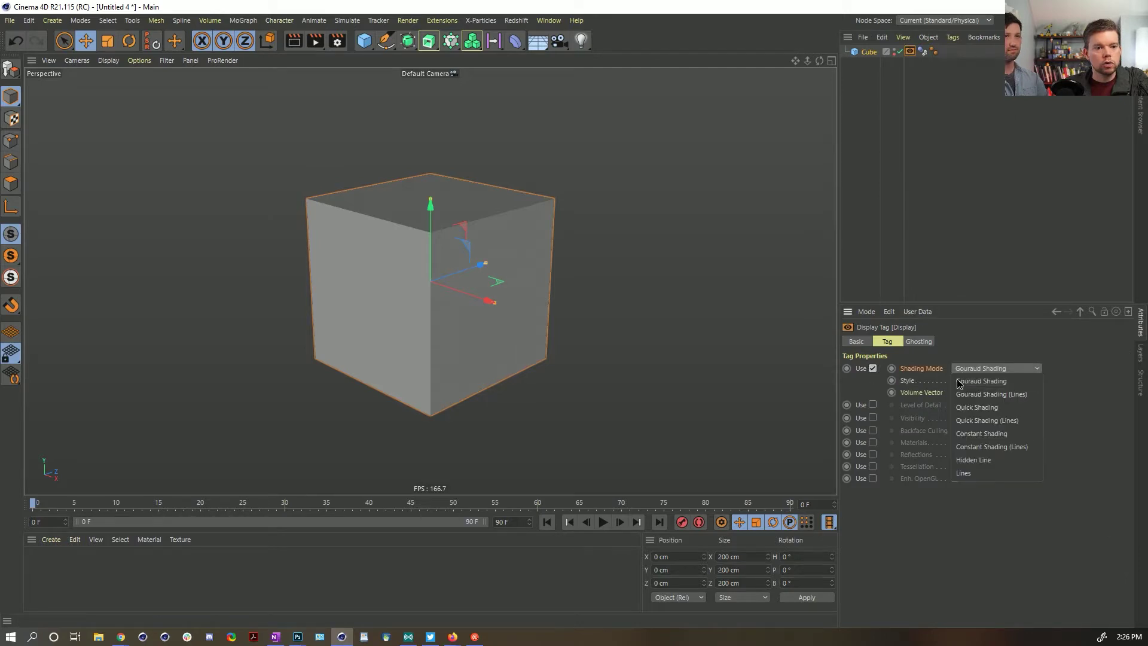
click(978, 471)
Step: Add a sphere of type Icosahedron and show the viewport in Gouraud Shading with lines
click(366, 41)
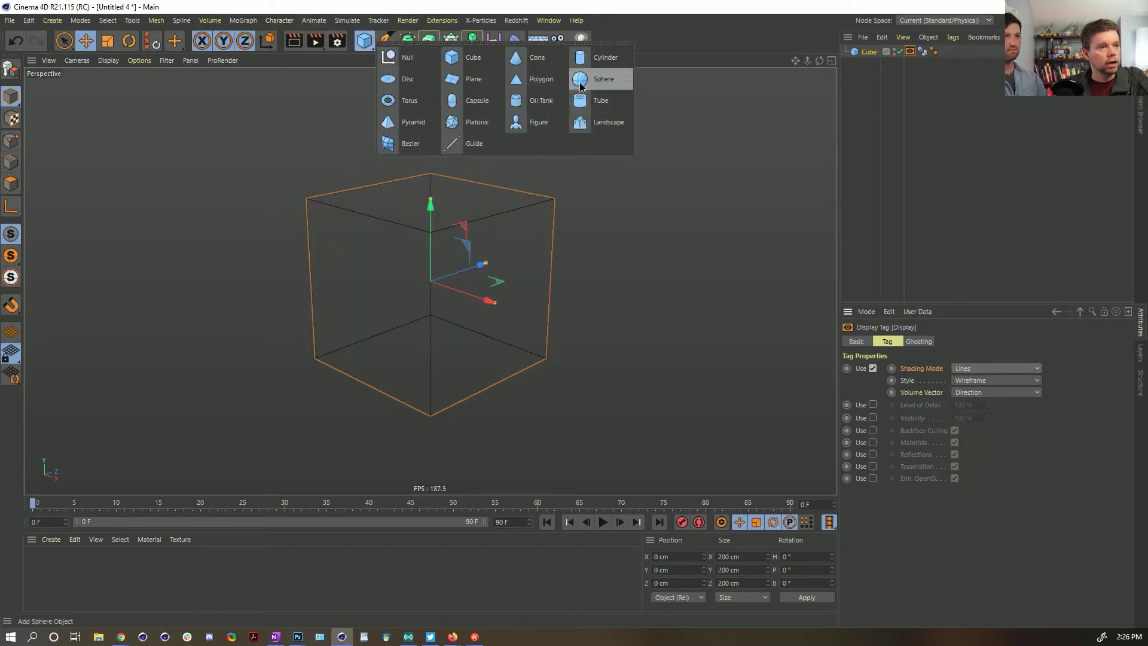
click(598, 79)
click(915, 394)
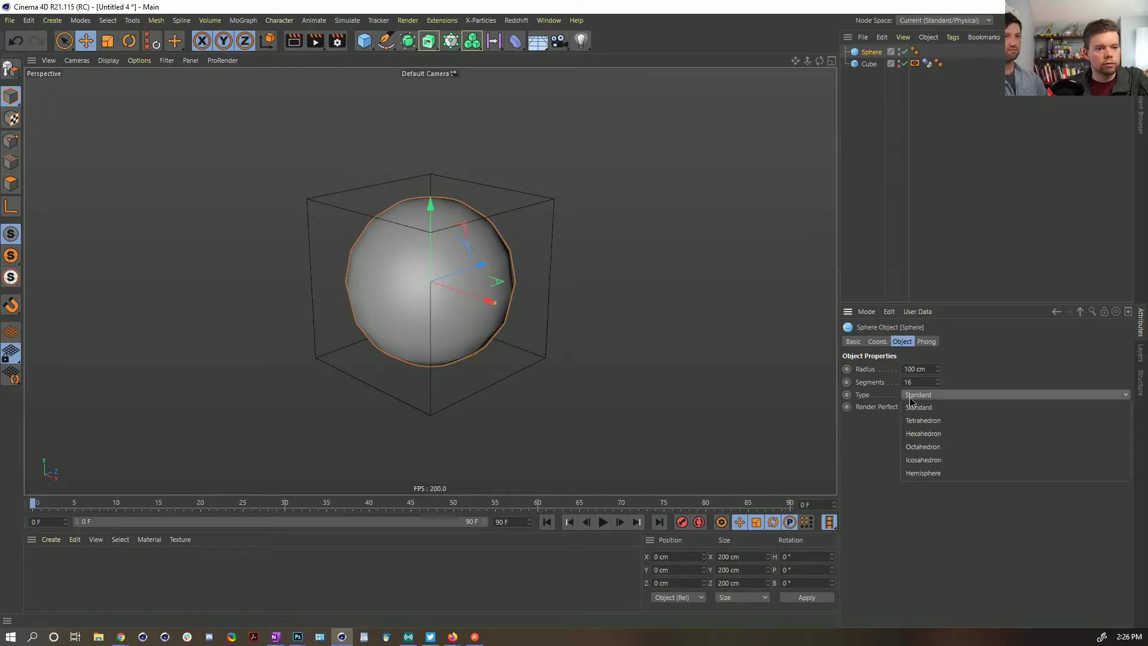
click(943, 462)
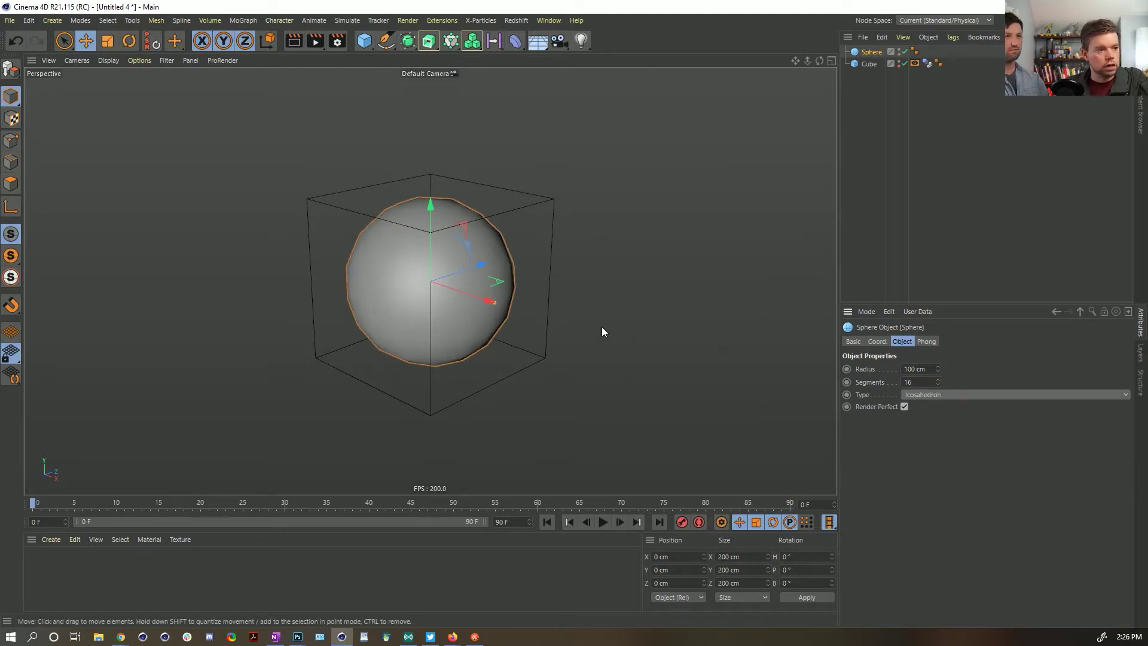
key(n)
key(b)
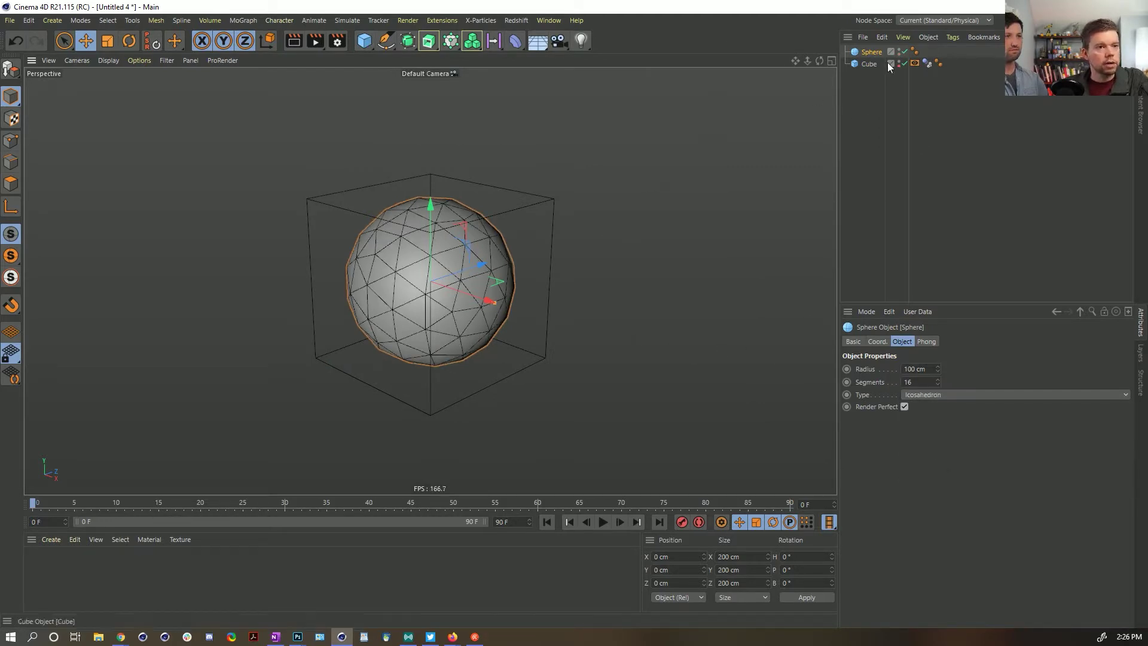
Step: Add a Cloner and make the sphere its child
click(451, 41)
click(487, 57)
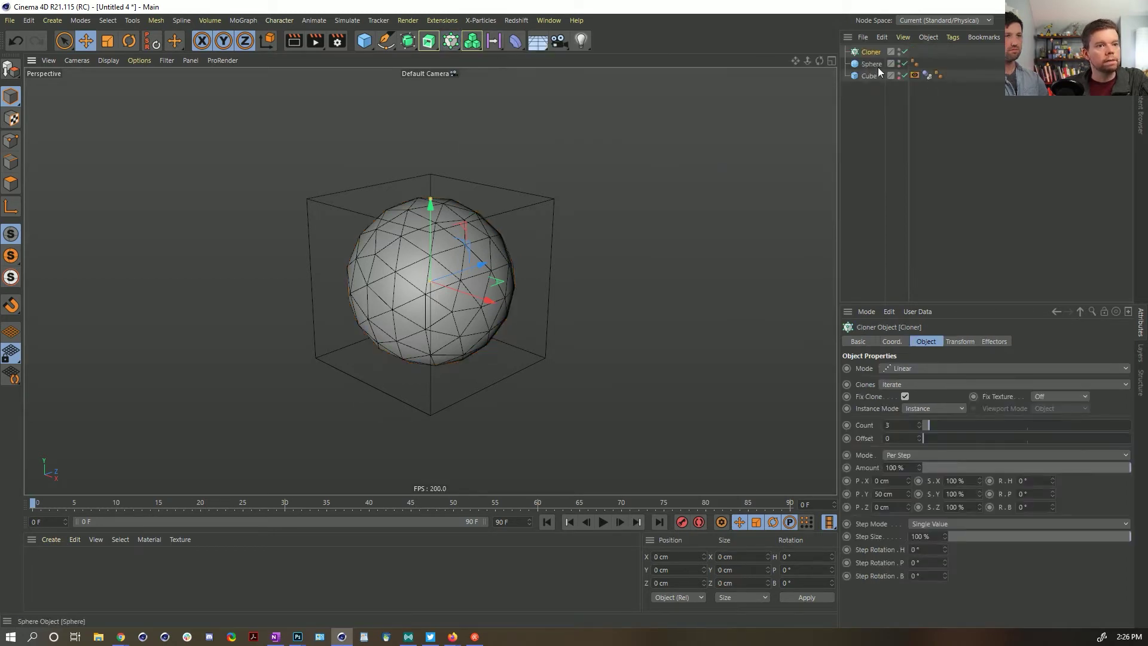
drag(875, 53, 874, 53)
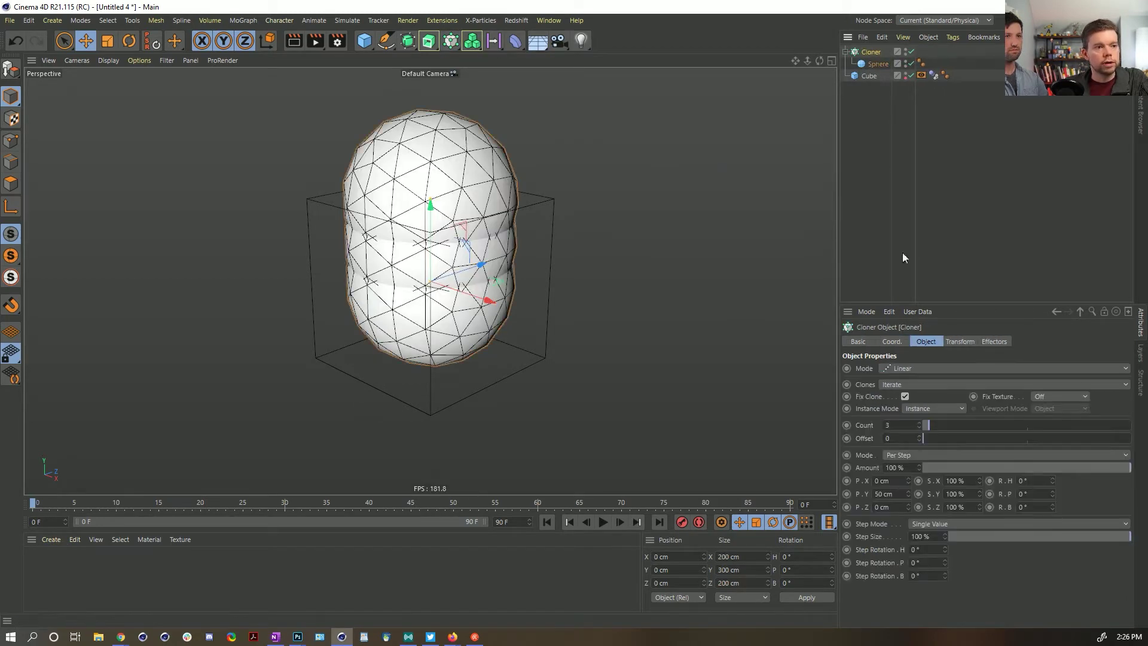
Step: Set the Cloner to Grid Array mode with a count of 2 × 2 × 2
click(915, 369)
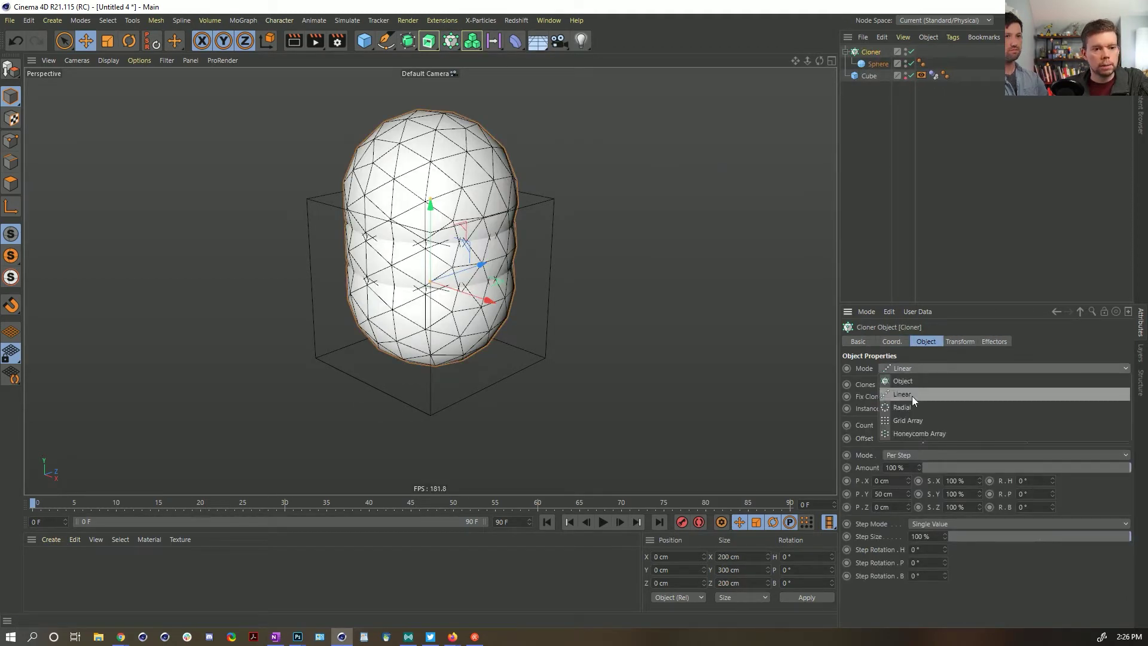
click(929, 423)
double_click(885, 425)
text(2)
key(Tab)
text(2)
key(Tab)
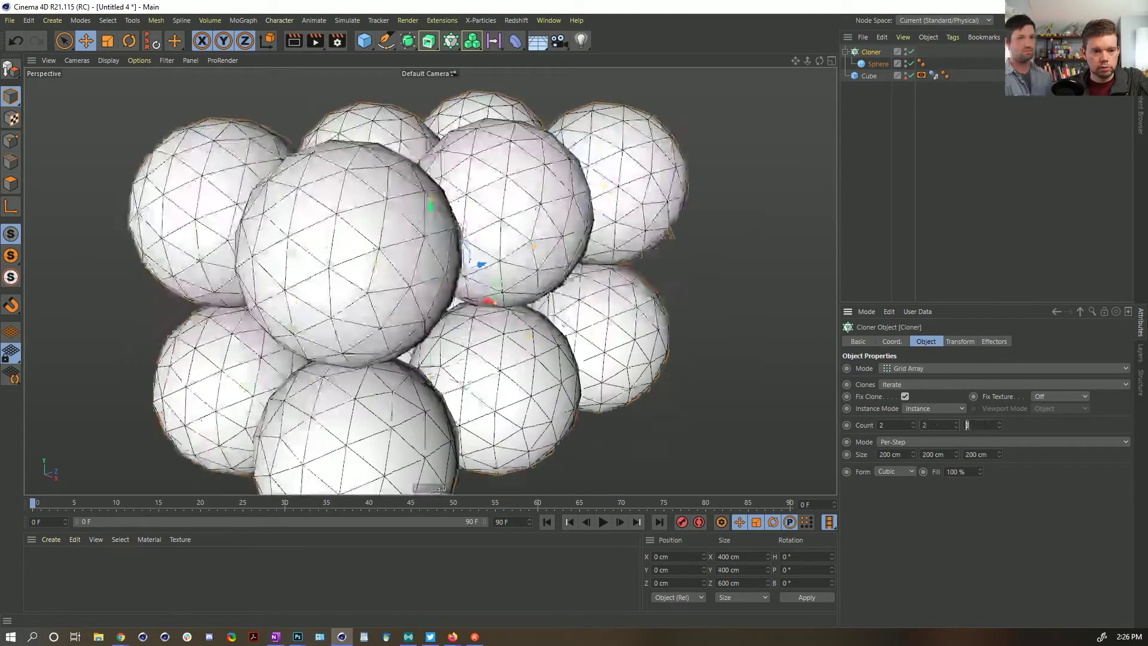
text(2)
key(Return)
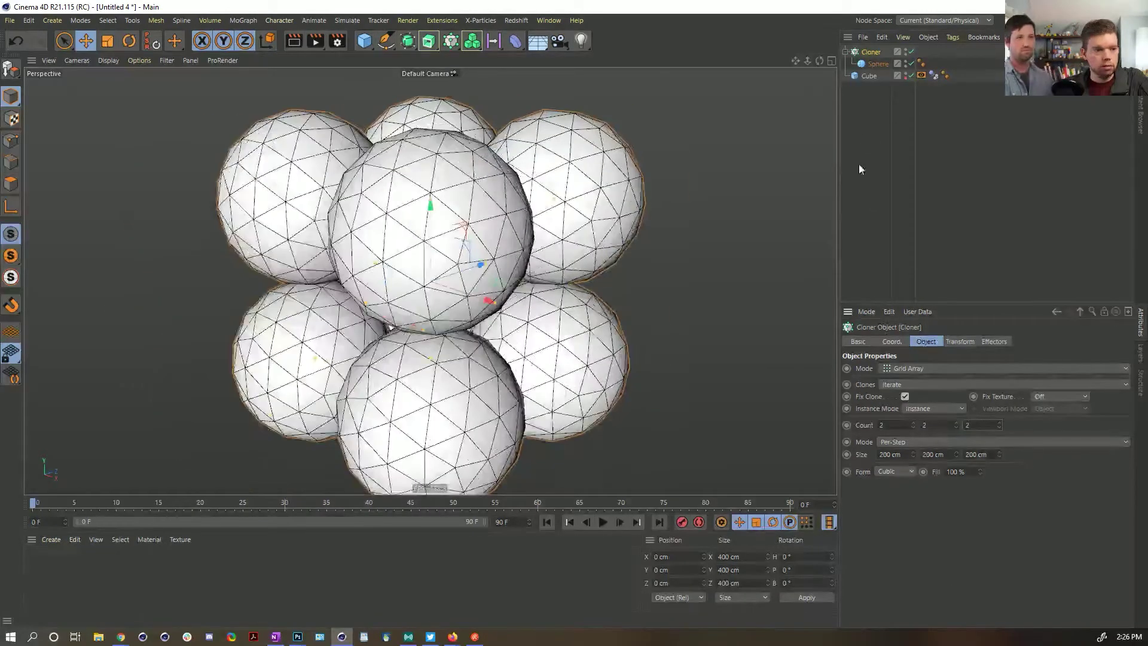
Step: Scale the sphere down to a radius of about 48 cm so the clones fit inside the cube
click(872, 63)
key(t)
drag(742, 140, 472, 320)
Step: Give the sphere inside the Cloner a Soft Body simulation tag
click(873, 63)
click(878, 62)
right_click(878, 62)
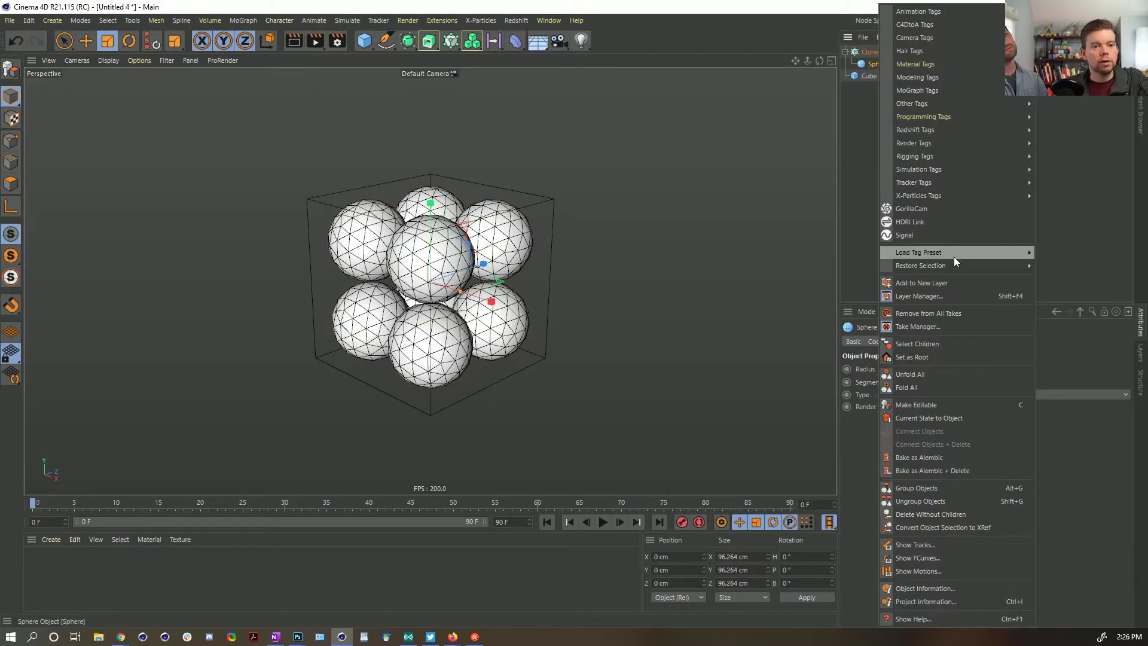
mouse_move(938, 169)
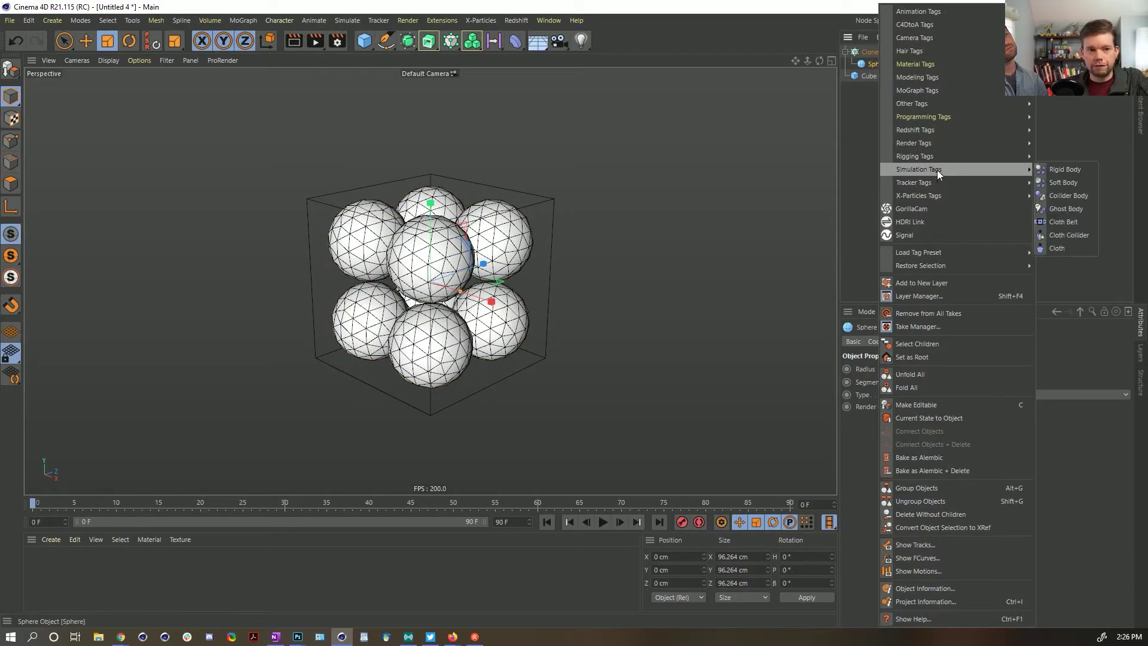
click(1068, 183)
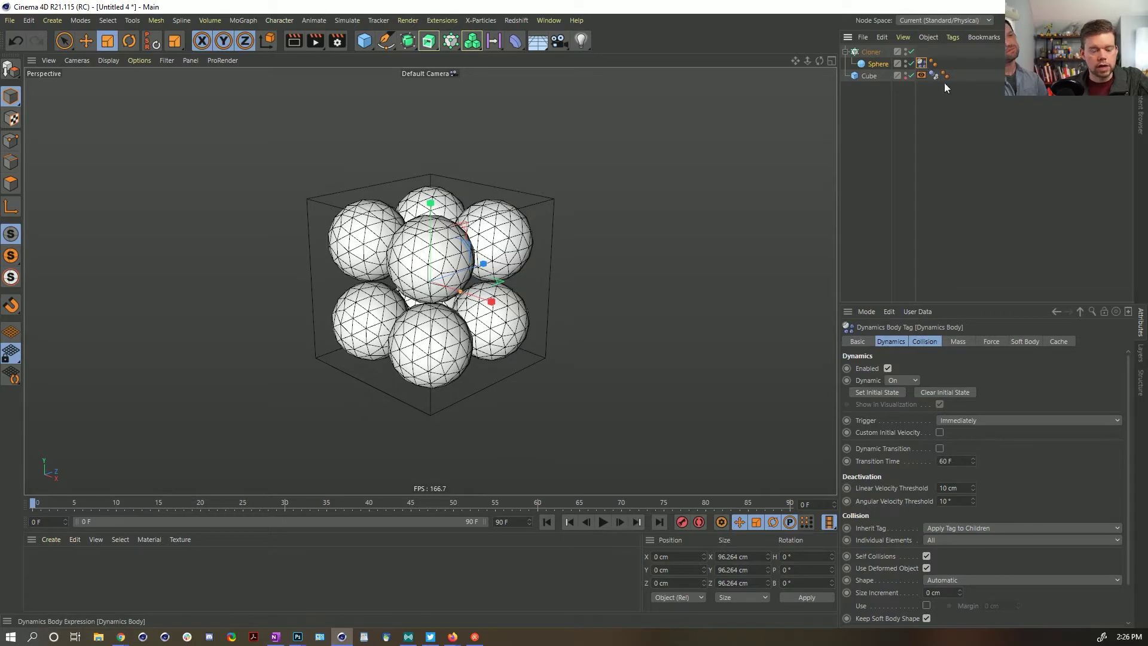
Step: Set the project's expert dynamics Steps per Frame to 10
key(ctrl+d)
click(1041, 341)
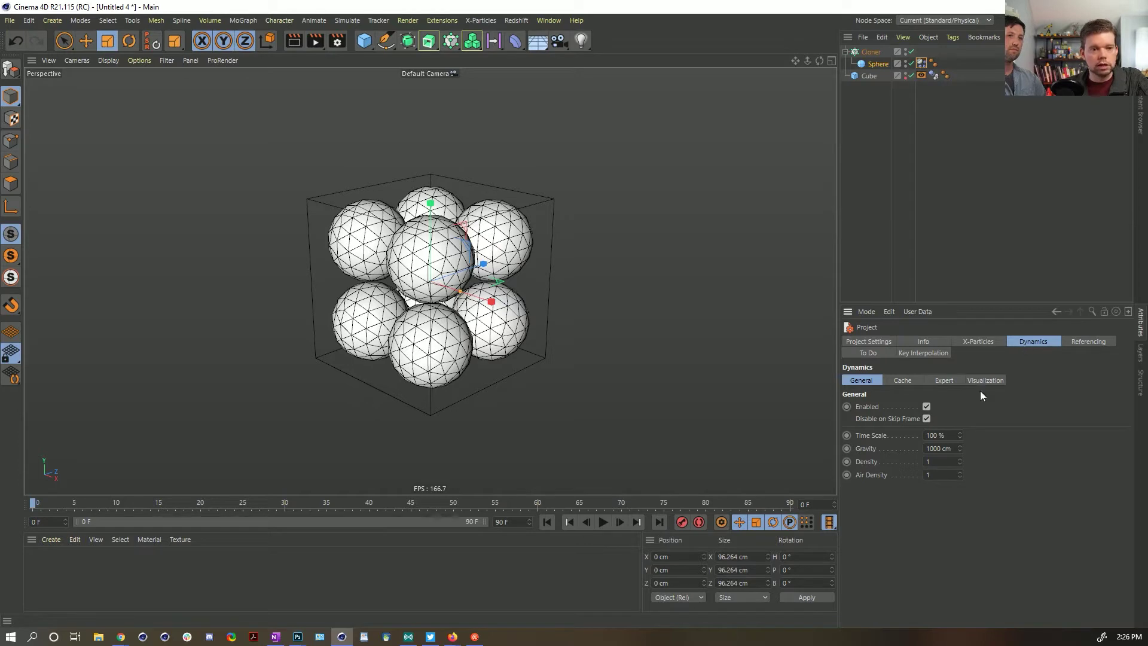
click(945, 380)
text(10)
key(Return)
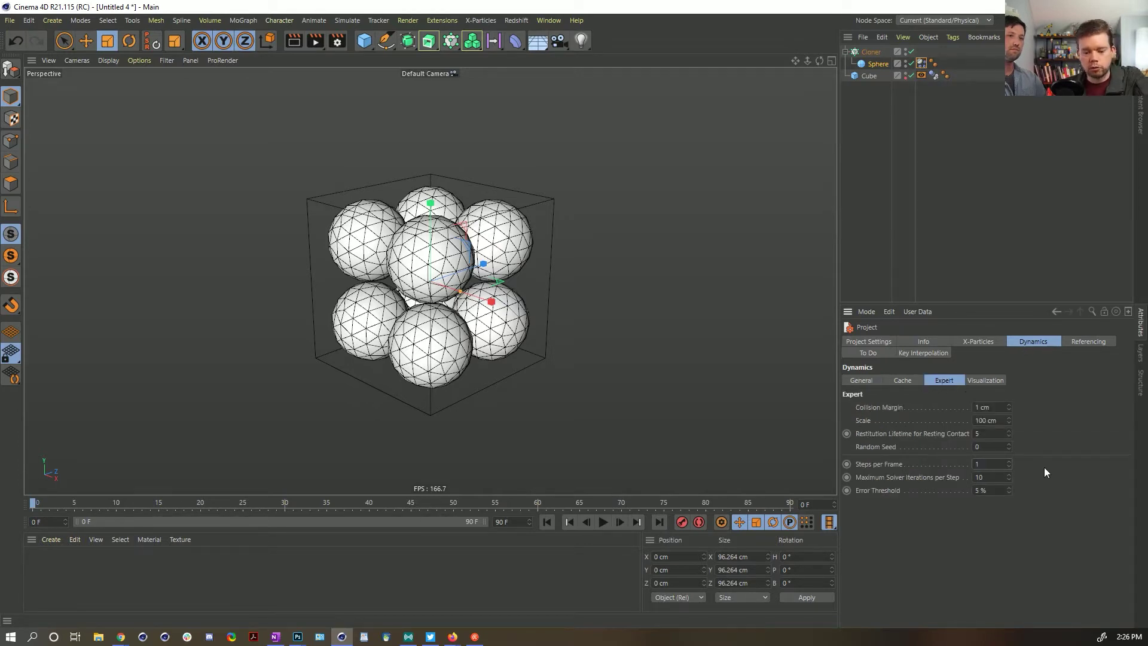
Step: Set the gravity in the project's general dynamics settings to 0
click(871, 63)
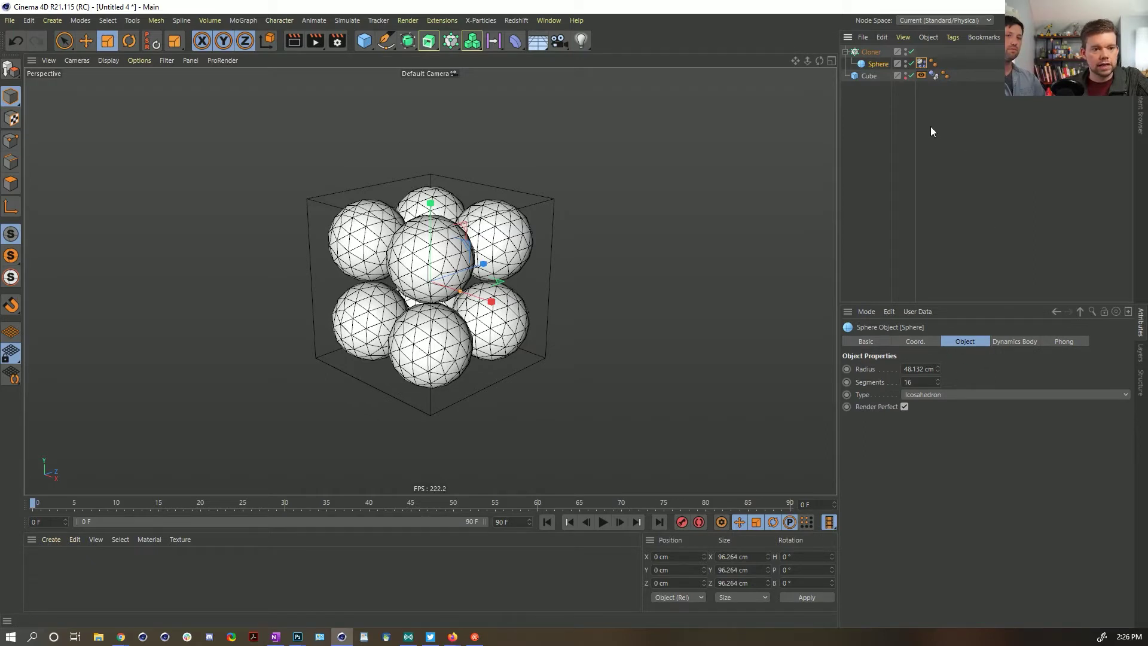
key(ctrl+d)
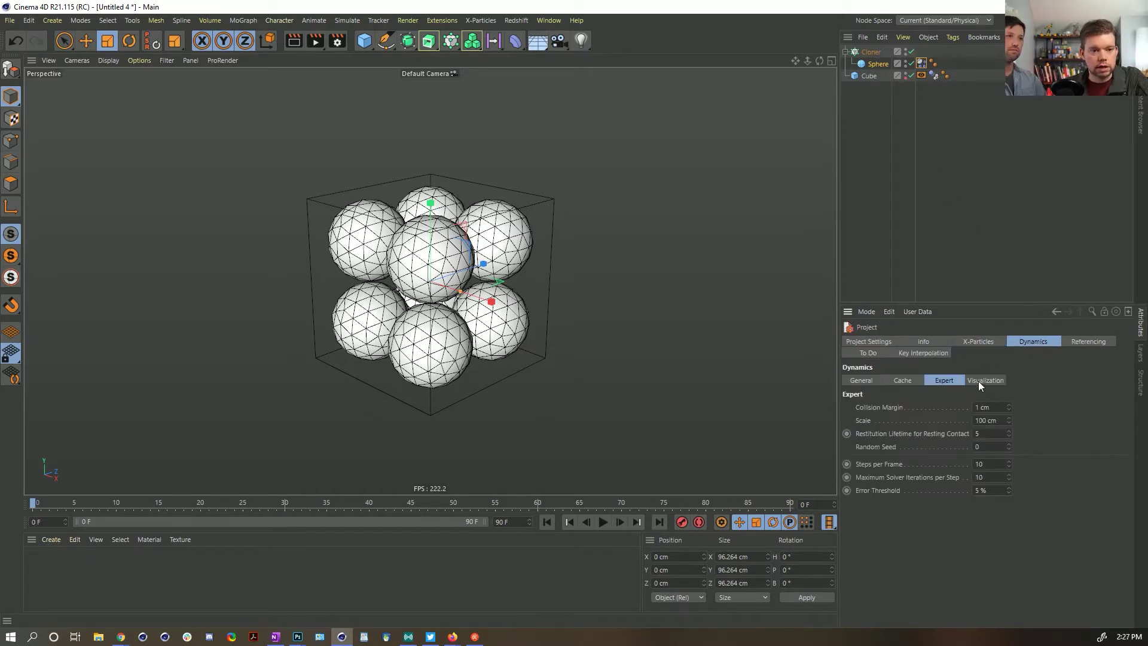
click(864, 380)
double_click(942, 449)
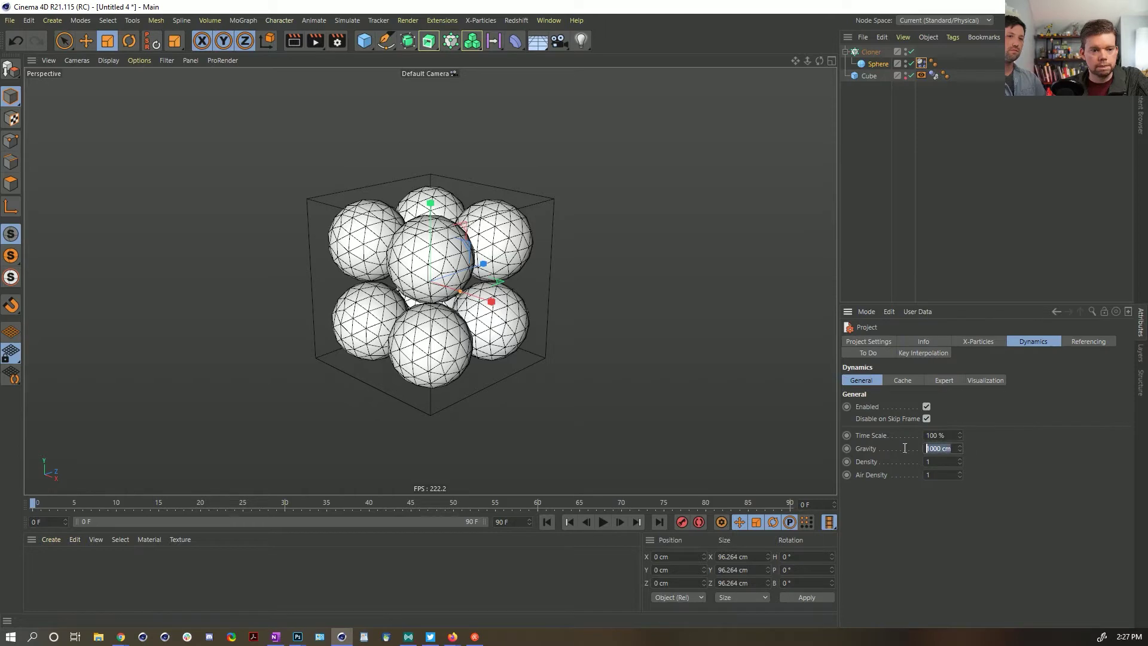
text(0)
key(Return)
Step: Keyframe the Rest Length of the sphere's soft body tag at frame 0, and set it to 175% at frame 45
click(922, 62)
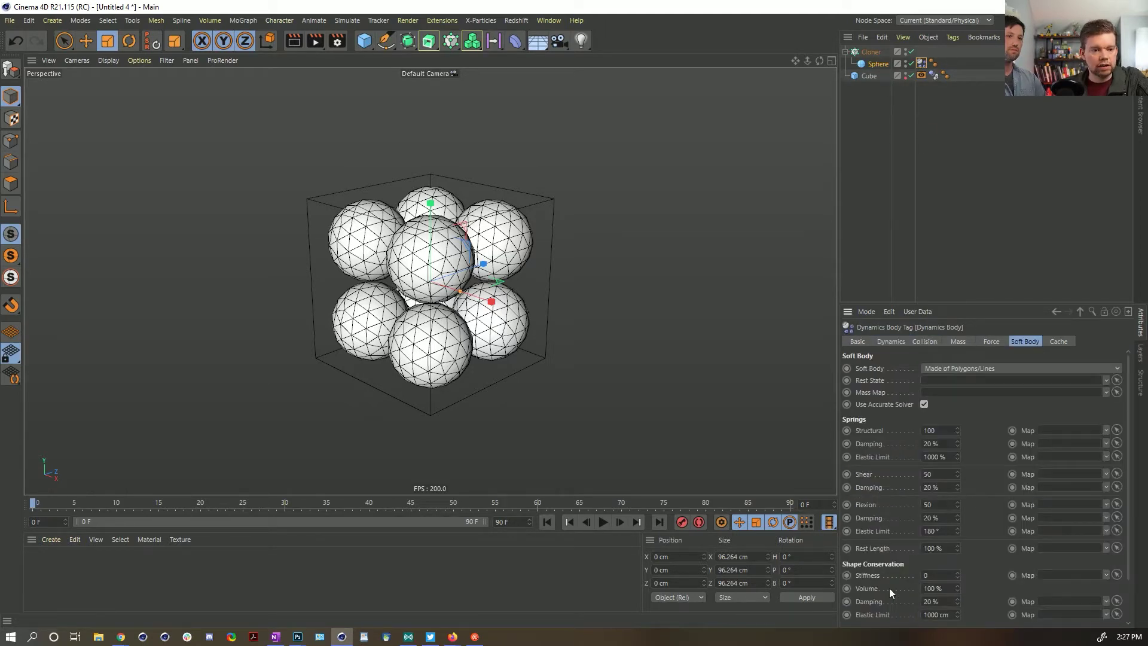
click(847, 549)
click(410, 508)
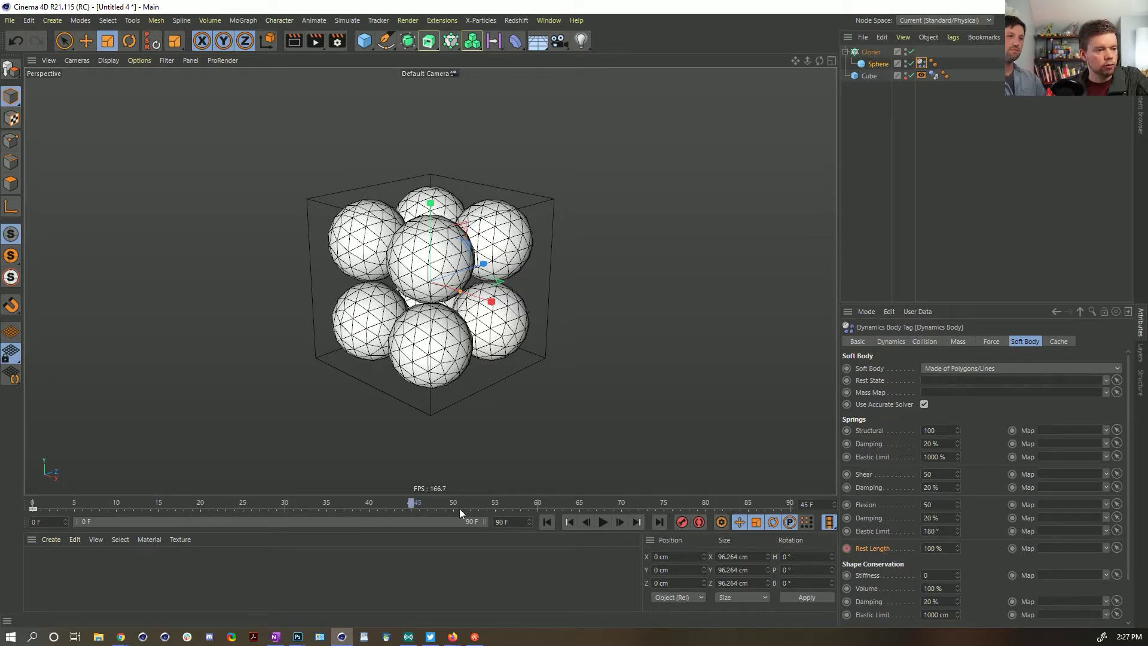
double_click(942, 548)
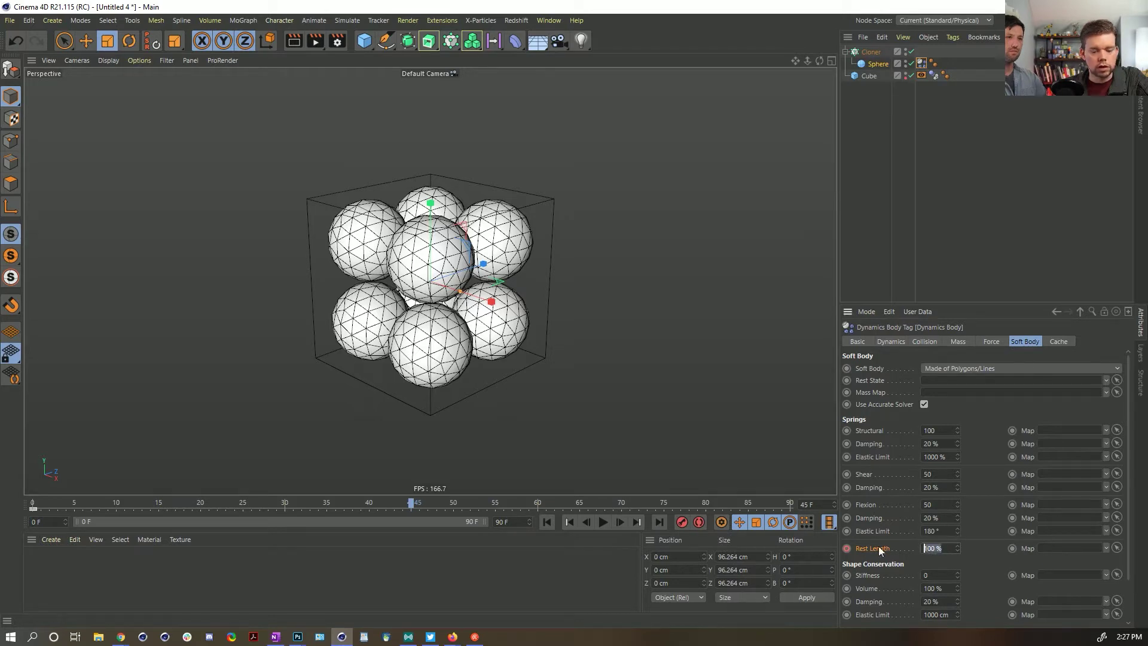
text(175)
key(Return)
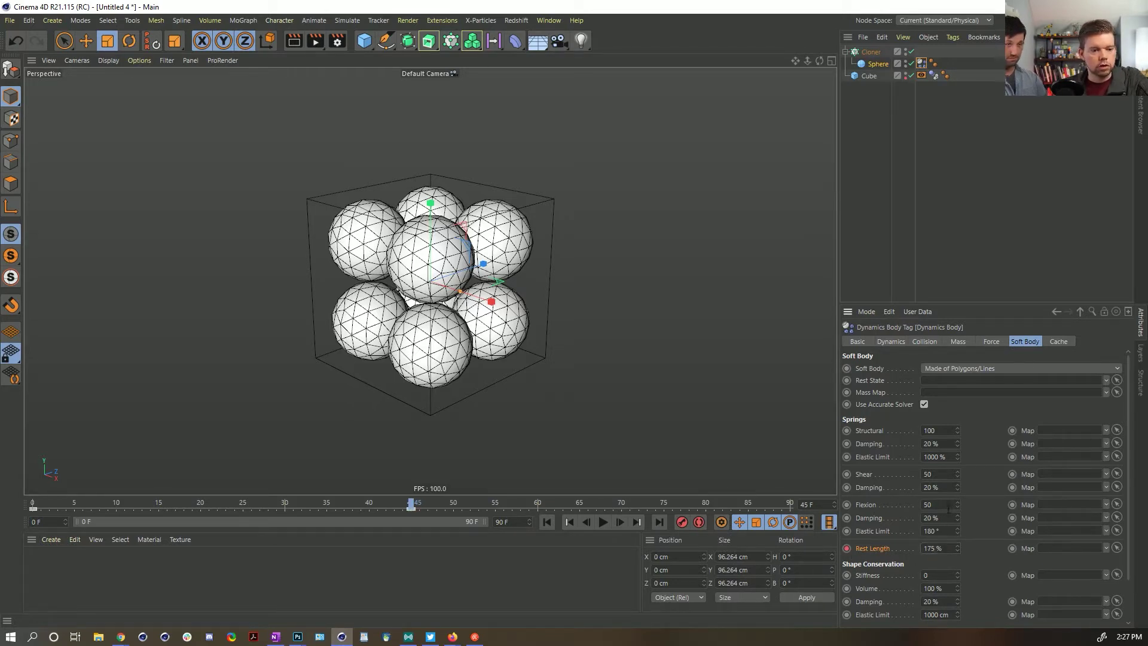
Step: Play the soft body simulation briefly to test the Rest Length animation, and return to frame 0
click(605, 522)
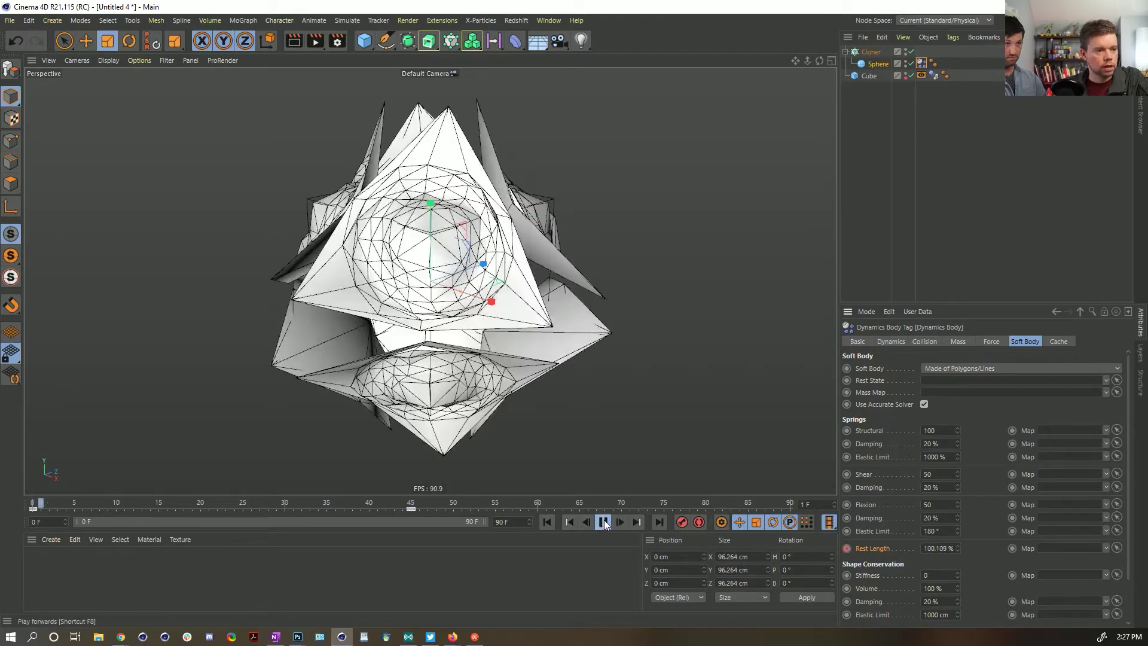
click(604, 522)
click(546, 522)
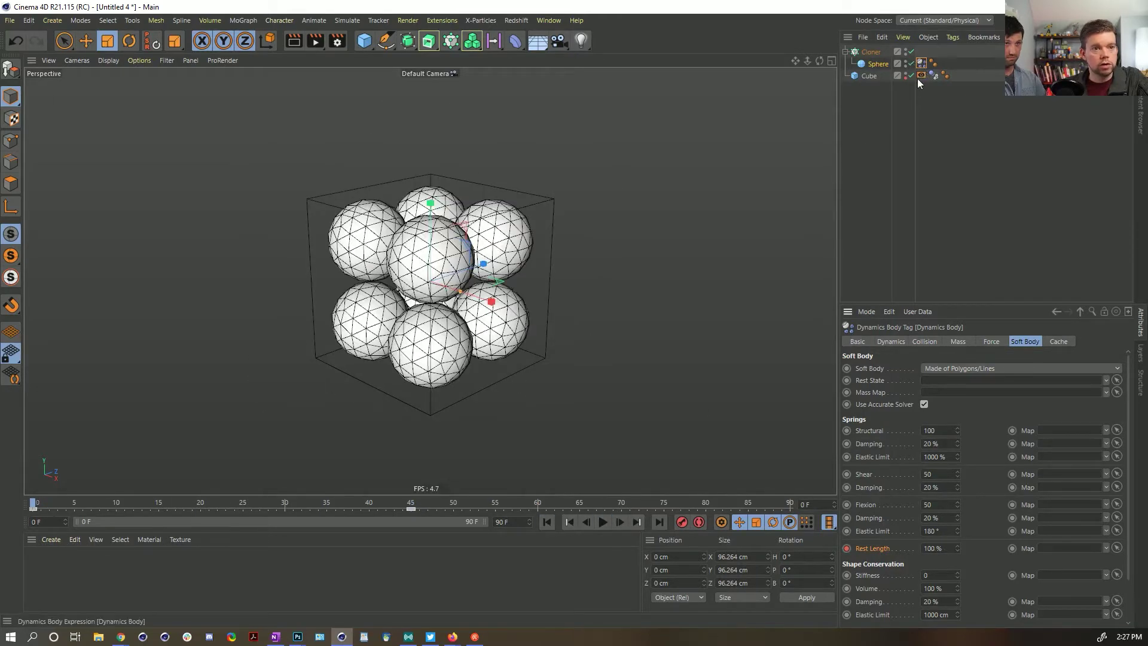
Step: On the cube's dynamics tag, set the collision Shape to Static Mesh and Bounce to 0%
click(933, 76)
click(925, 341)
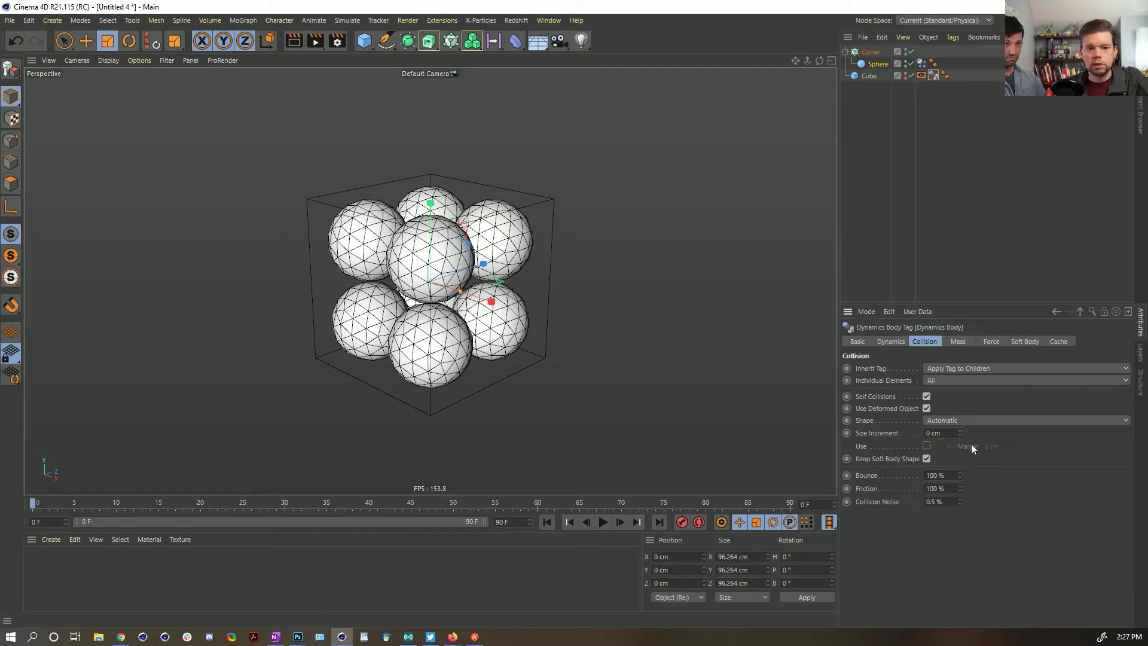
click(970, 421)
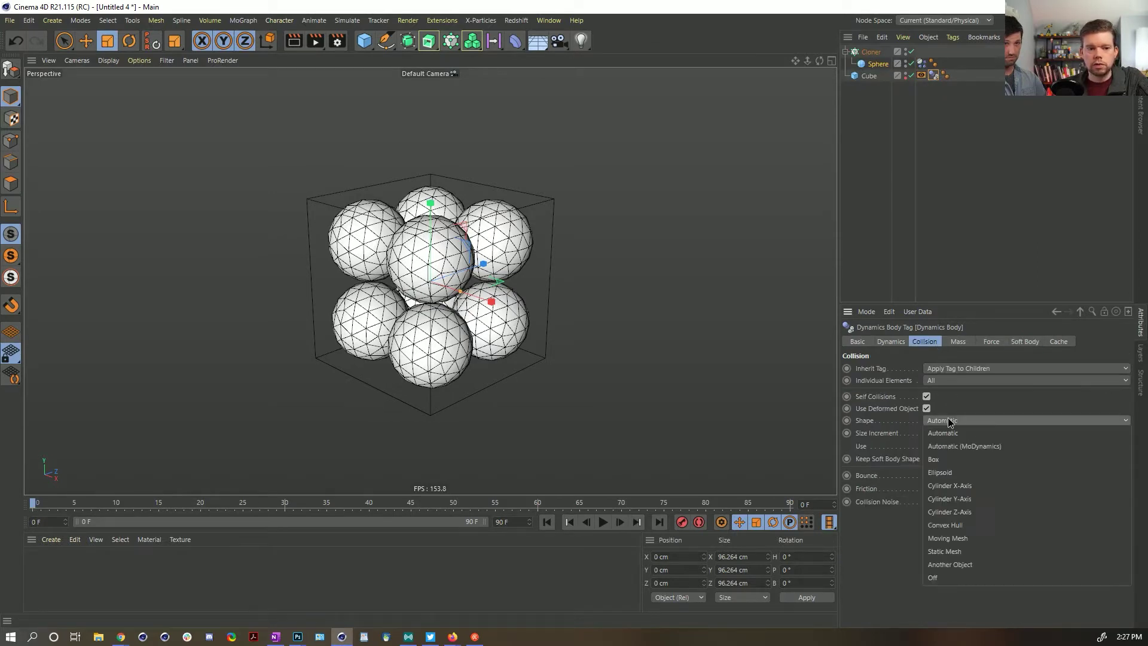
click(979, 550)
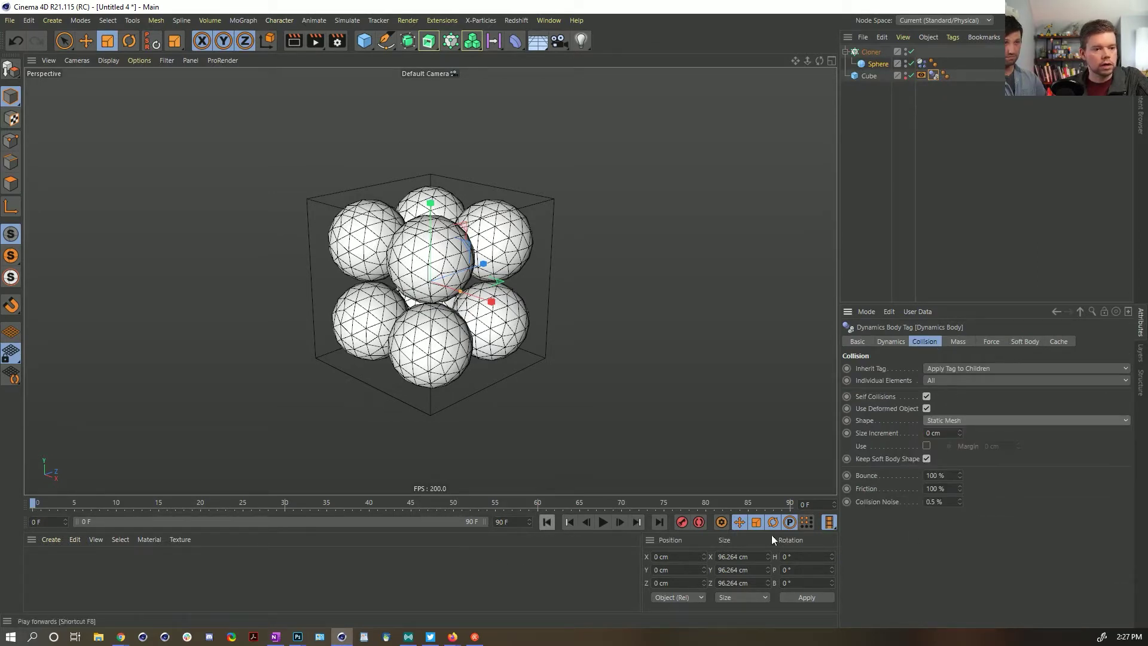
click(956, 475)
key(ctrl+a)
text(0)
key(Return)
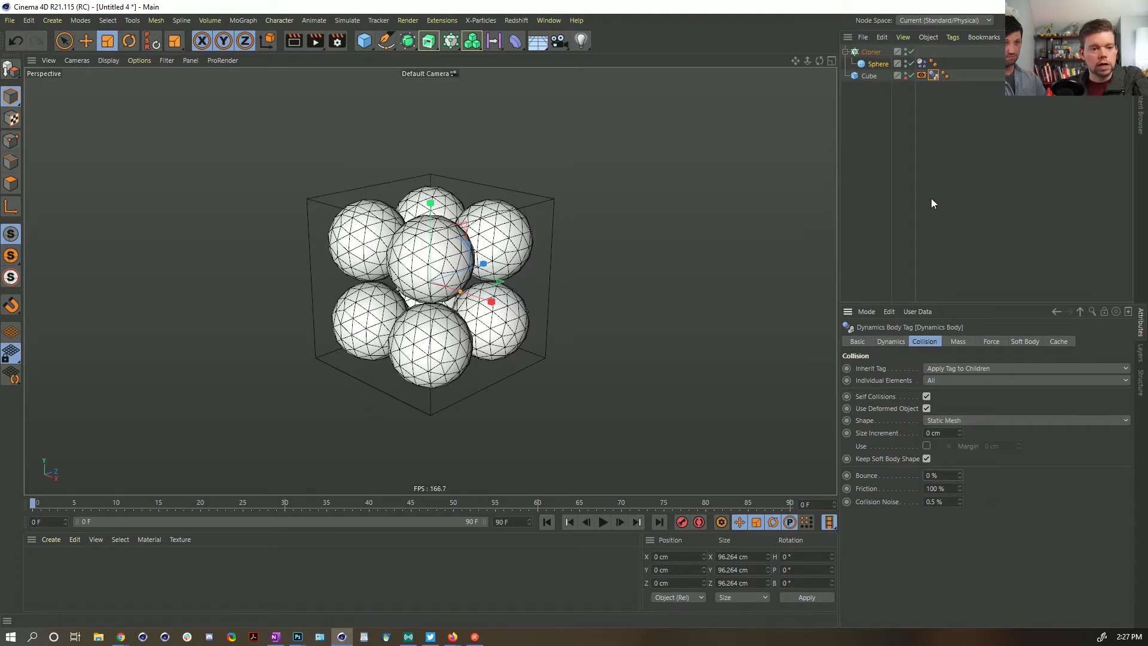
Step: Set the collision Bounce and Friction to 0% on both the sphere's and the cube's dynamics tags
ctrl+click(921, 64)
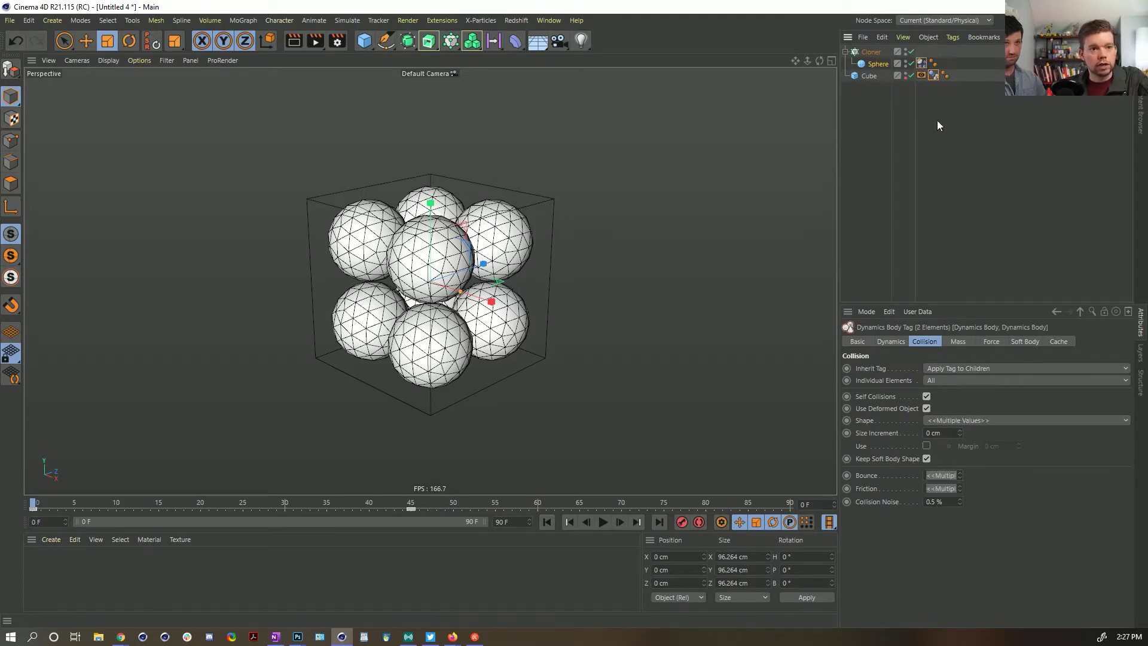
click(939, 488)
text(0)
key(Return)
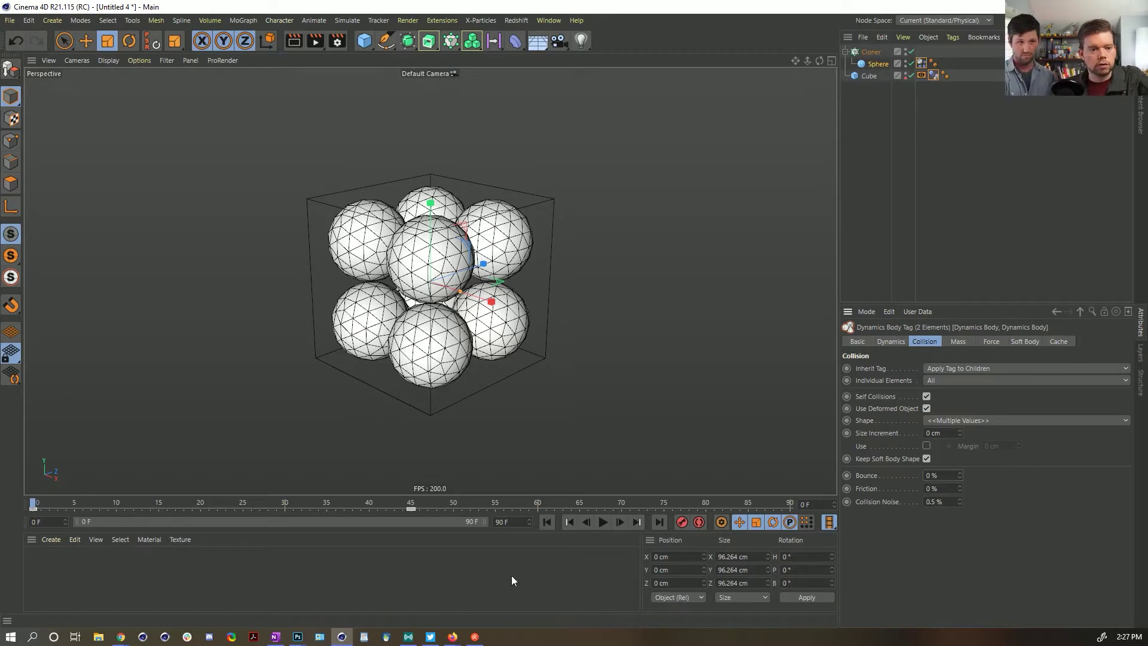
Step: Run the simulation to frame 34 and examine the gaps between the inflated spheres up close and from several angles
click(608, 522)
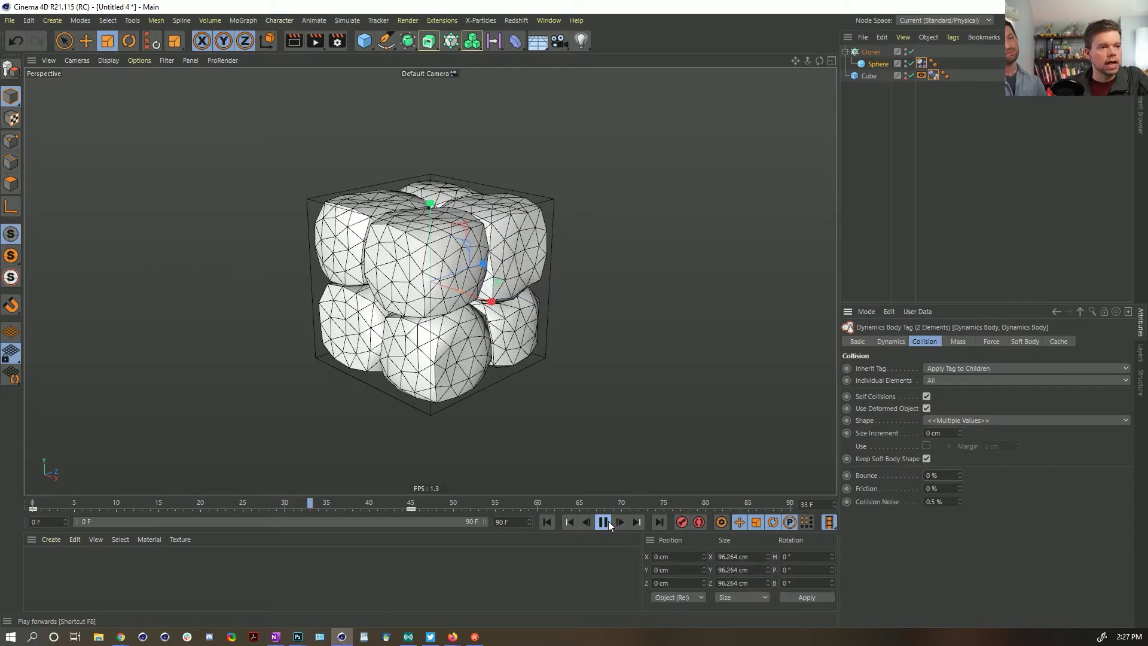
click(603, 522)
alt+drag(402, 259, 524, 289)
alt+right_drag(386, 306, 450, 306)
alt+drag(450, 306, 300, 282)
alt+right_drag(300, 282, 310, 314)
alt+drag(311, 314, 299, 280)
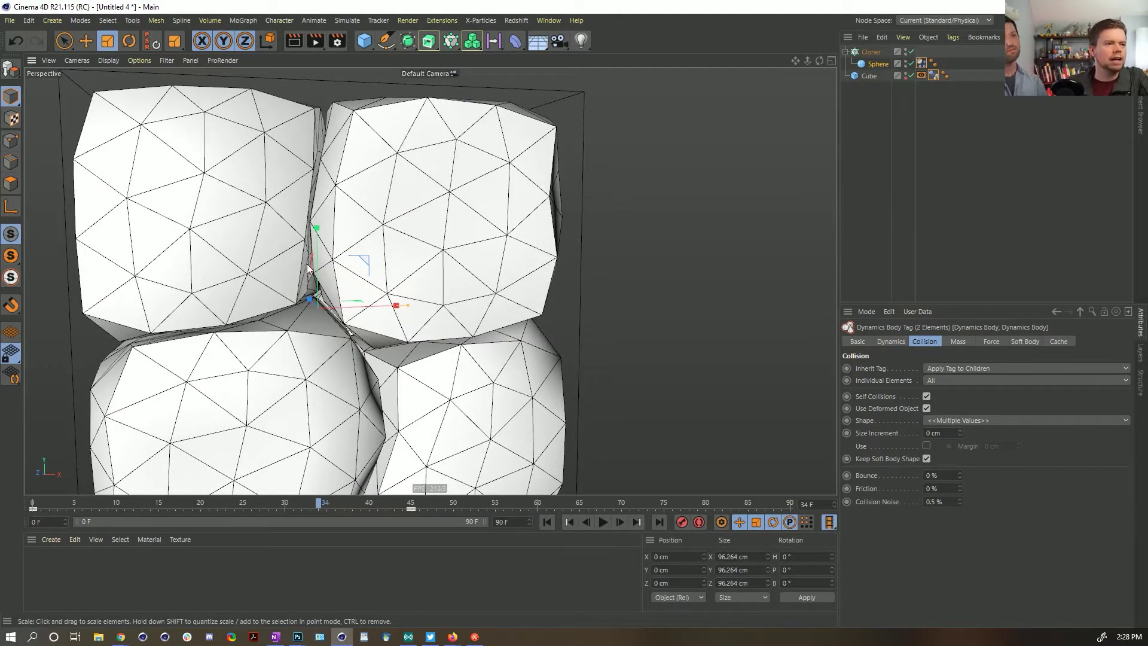
alt+drag(496, 243, 440, 263)
alt+right_drag(494, 243, 452, 238)
alt+middle_drag(452, 238, 379, 287)
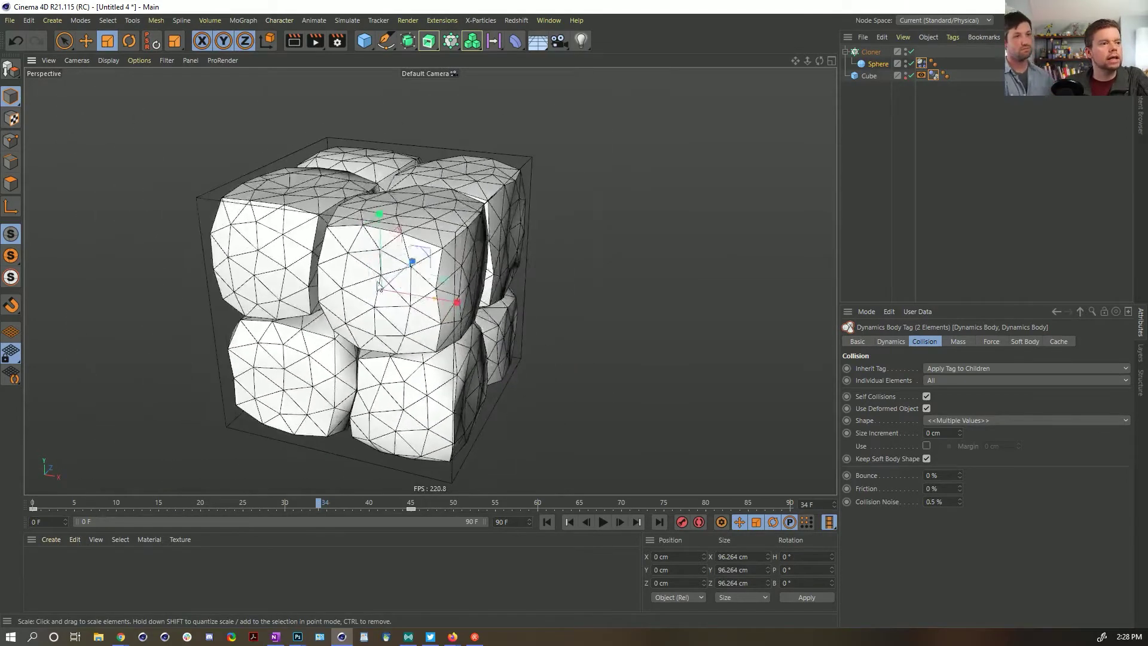
Step: Scale the sphere up to a radius of about 50 cm and return the animation to frame 0
drag(379, 287, 432, 270)
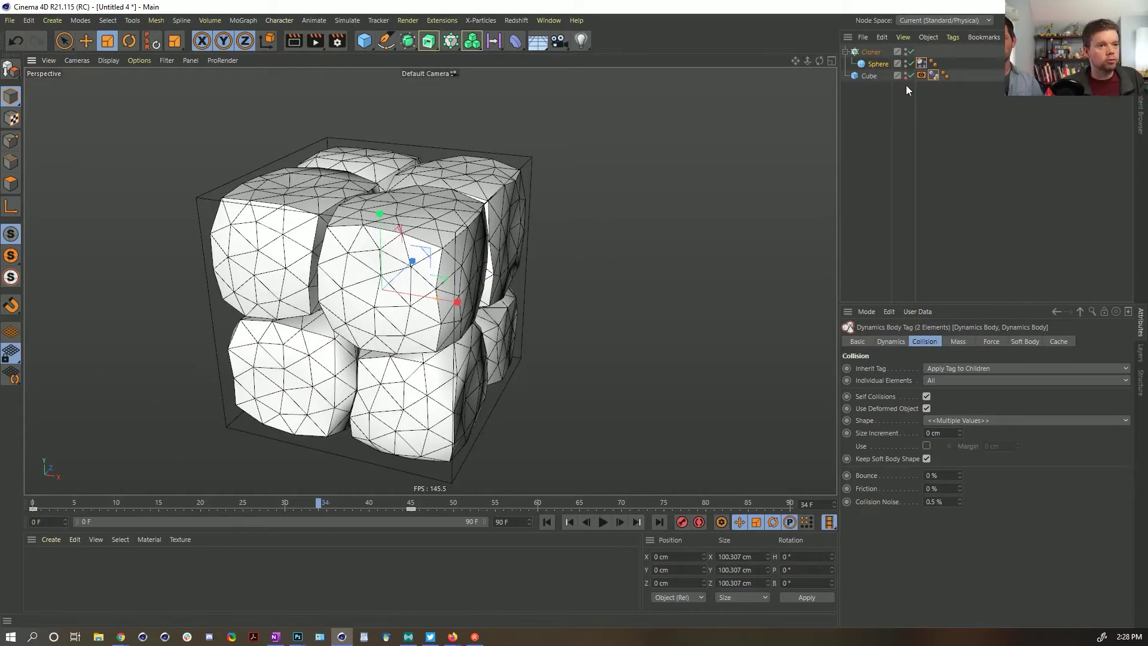
click(934, 76)
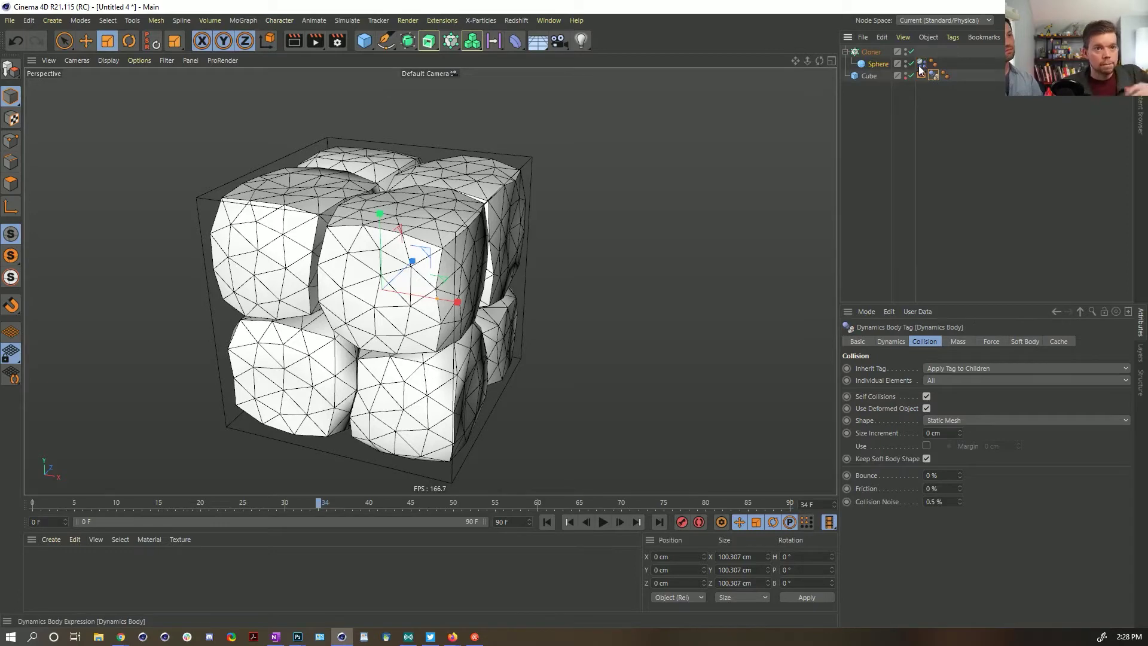
click(546, 521)
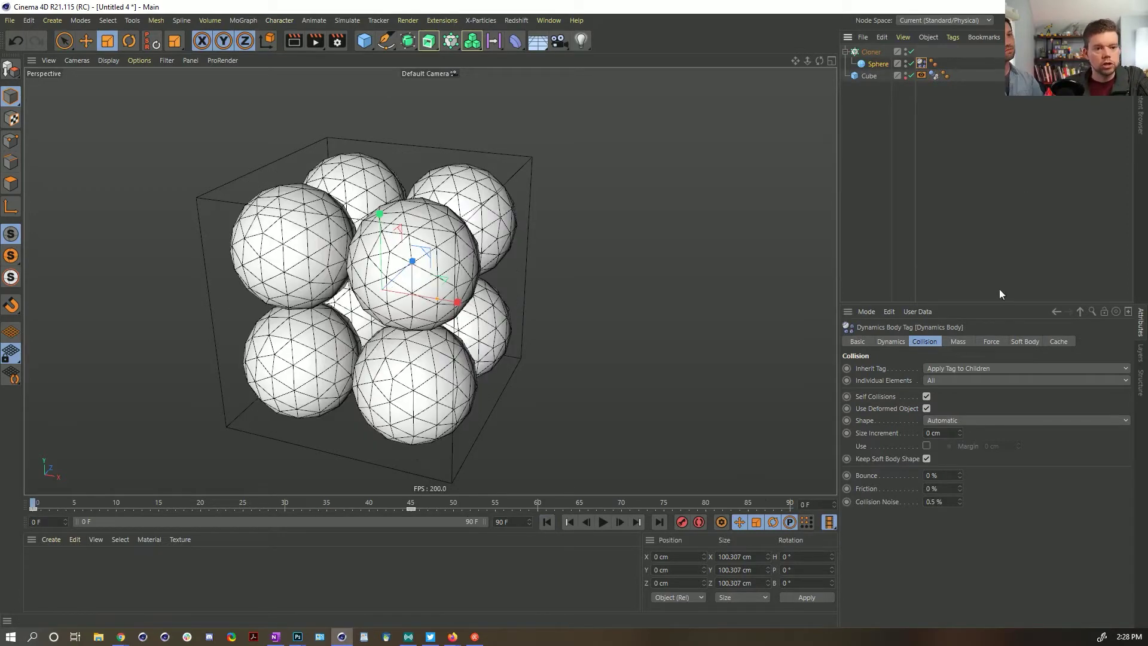
Step: Set the sphere's soft body Pressure to 11, raise it to 111 while the simulation plays, and rewind to frame 0
click(1026, 341)
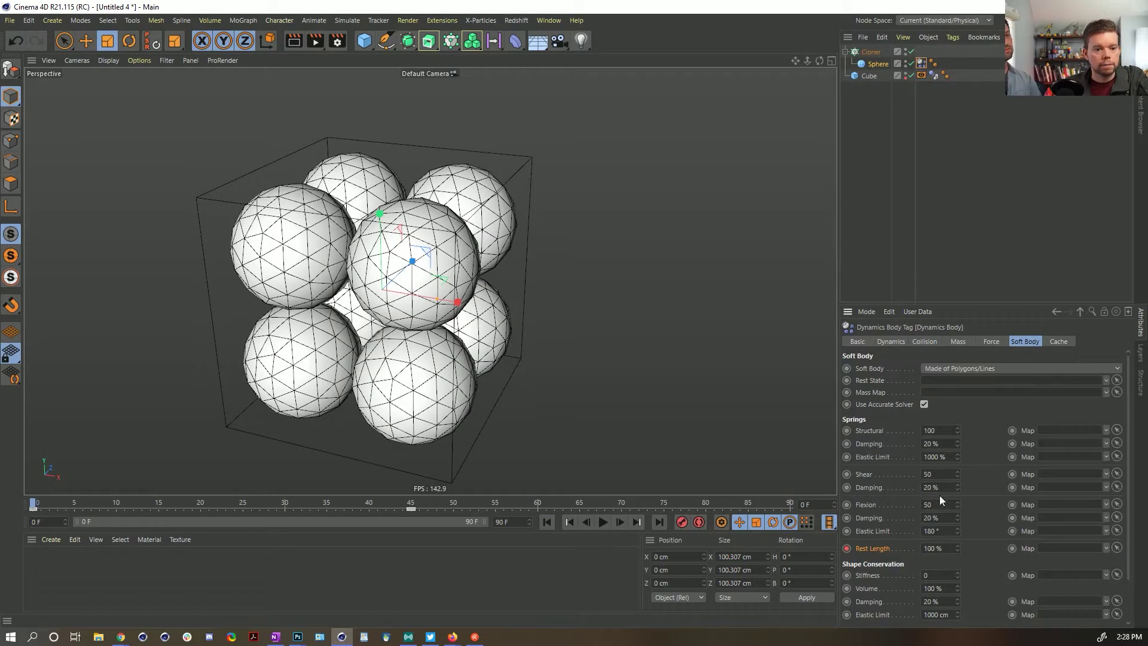
scroll(894, 580, down, 2)
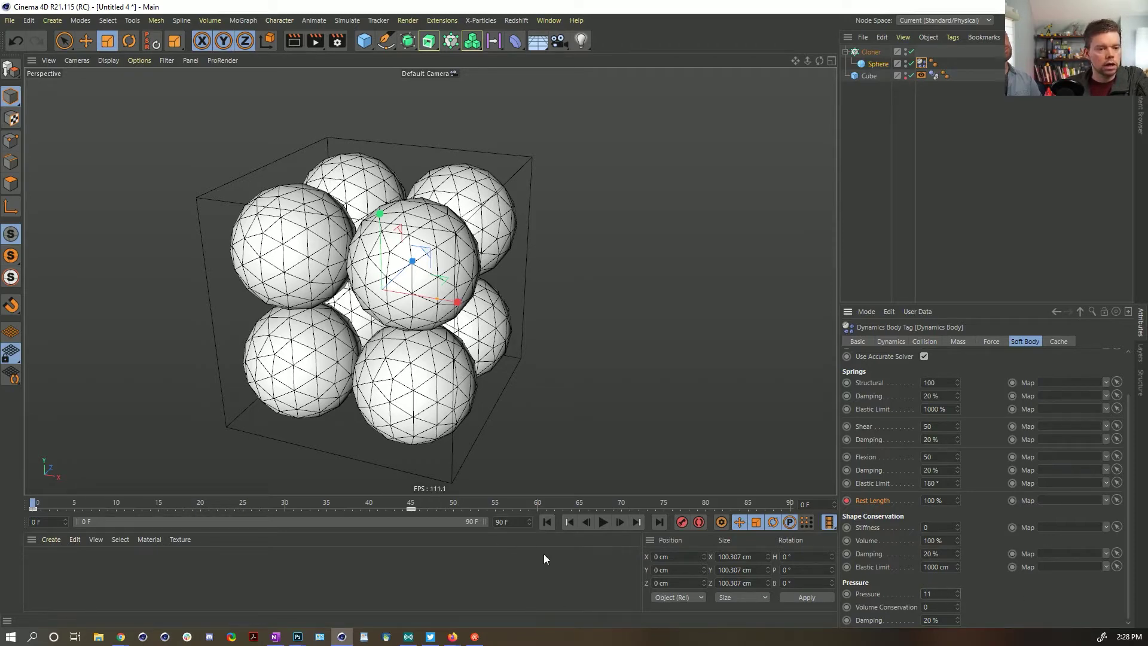
click(604, 522)
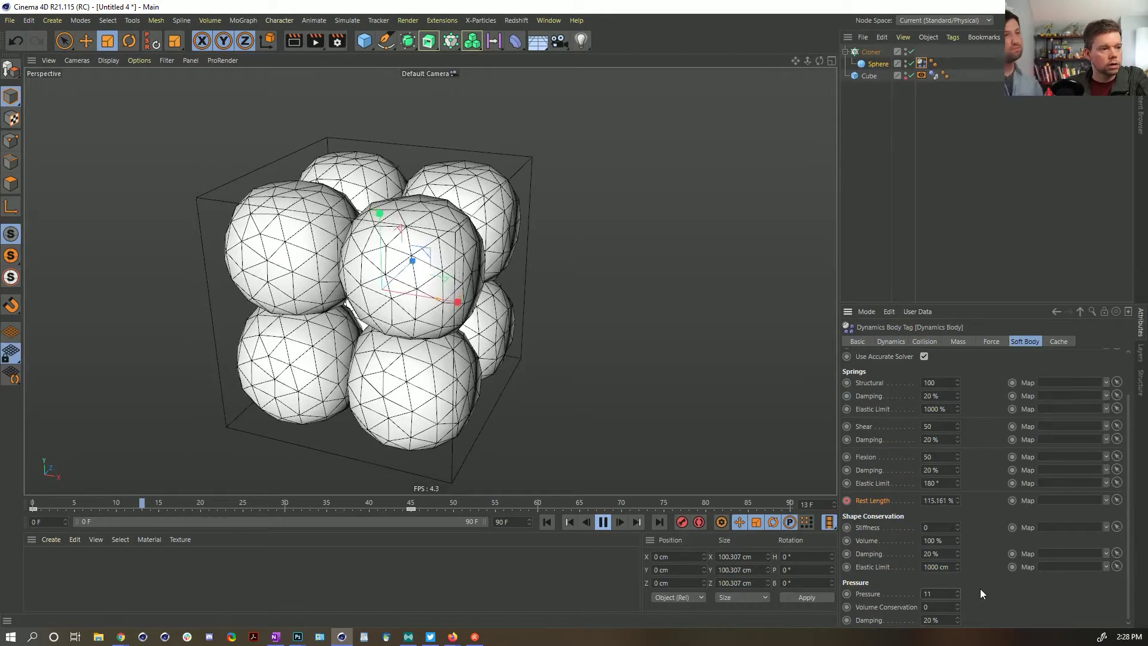
click(937, 593)
text(1)
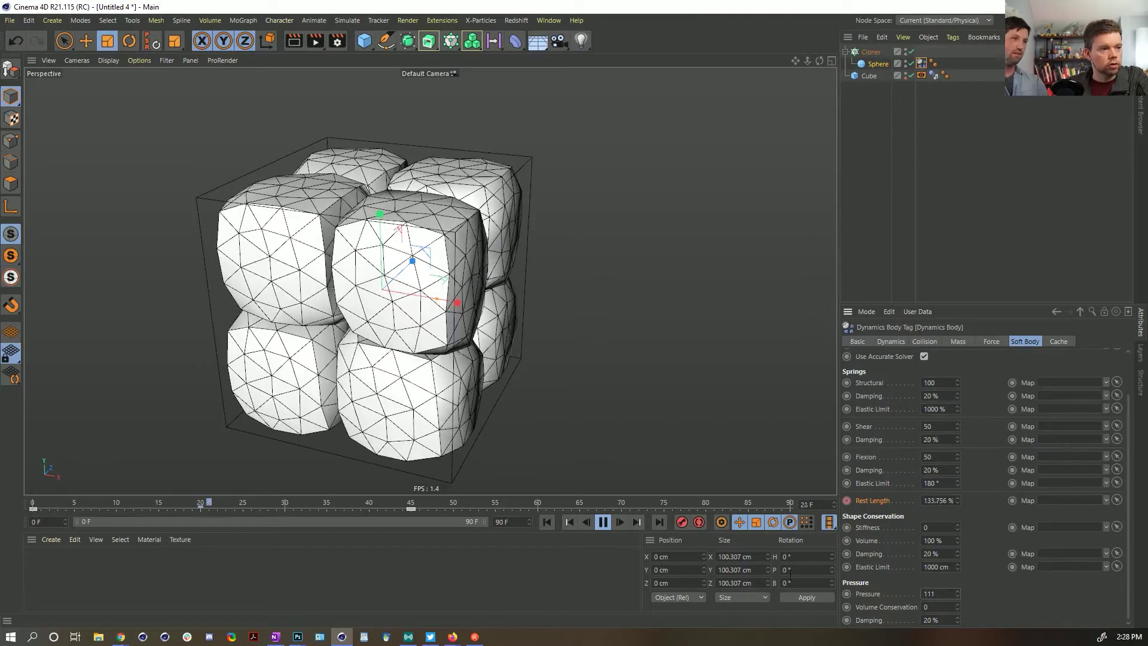
click(602, 523)
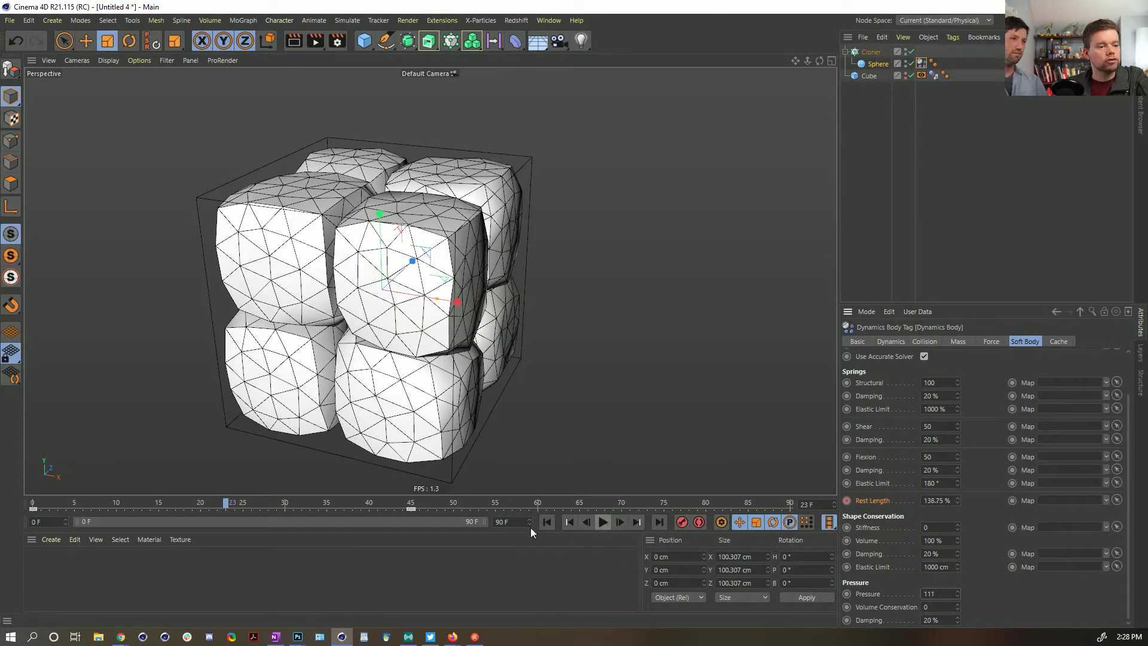
click(546, 522)
Step: Increase the sphere's Segments to 24 for a denser mesh
click(875, 63)
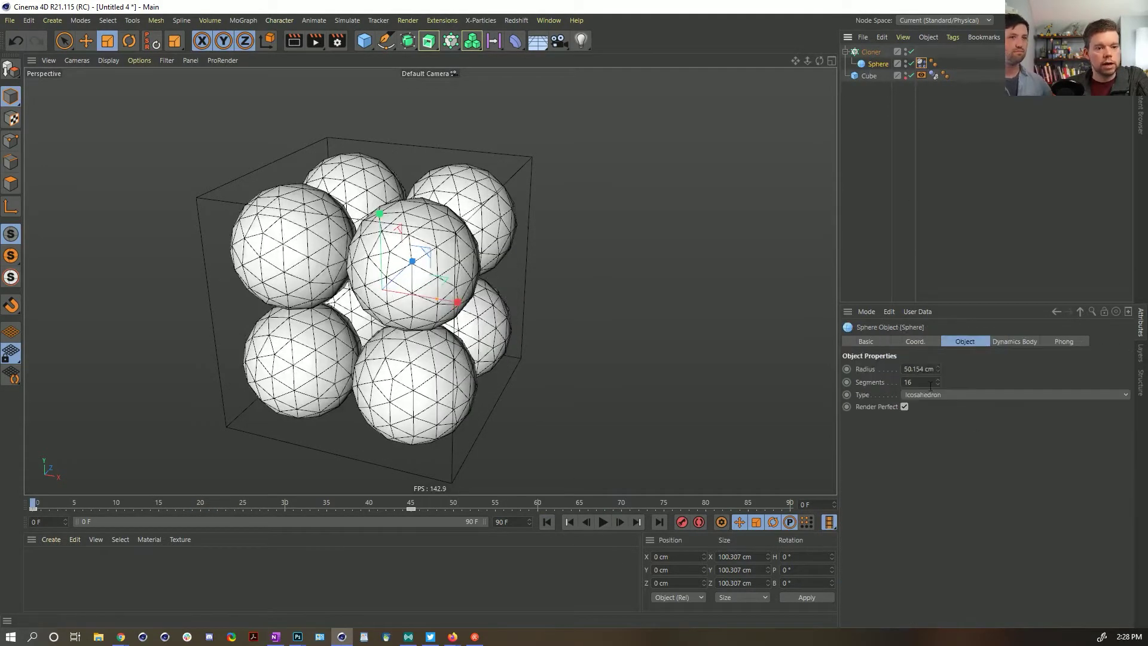
text(24)
key(Return)
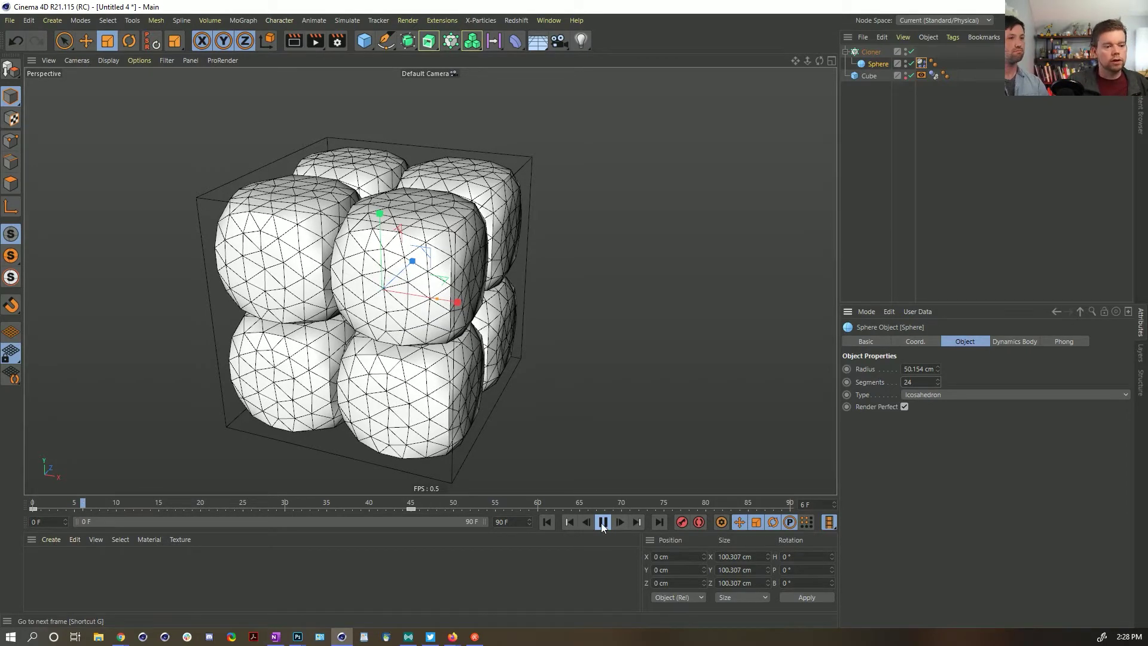
Step: Stop the simulation at frame 7 and hide the cube in the viewport
click(608, 519)
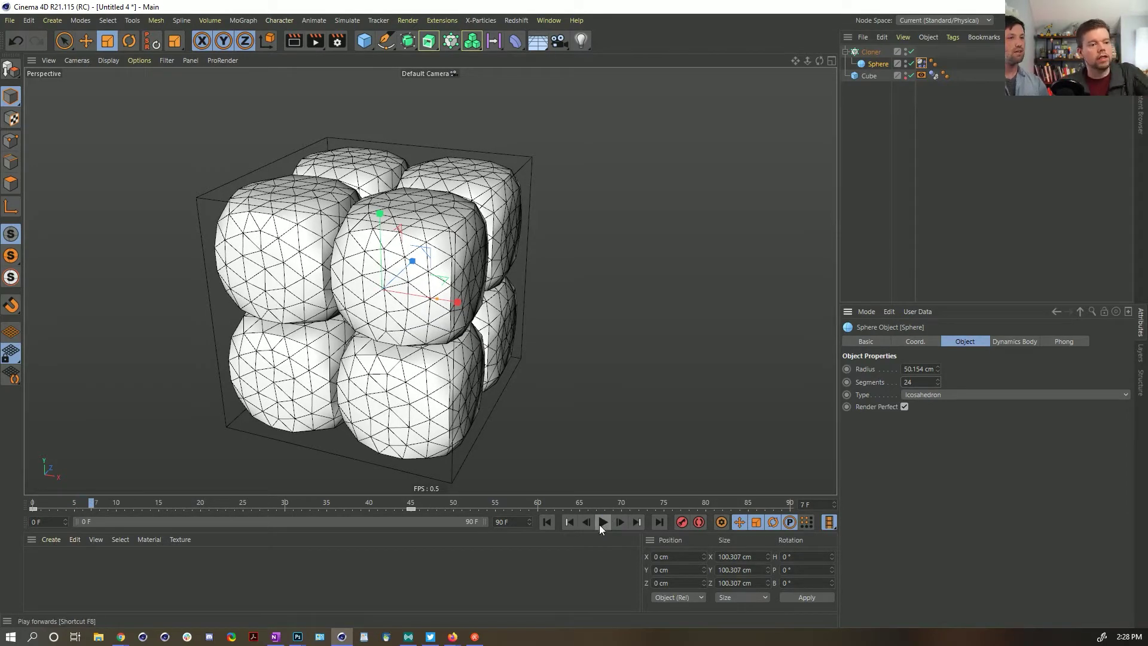
alt+drag(337, 303, 363, 306)
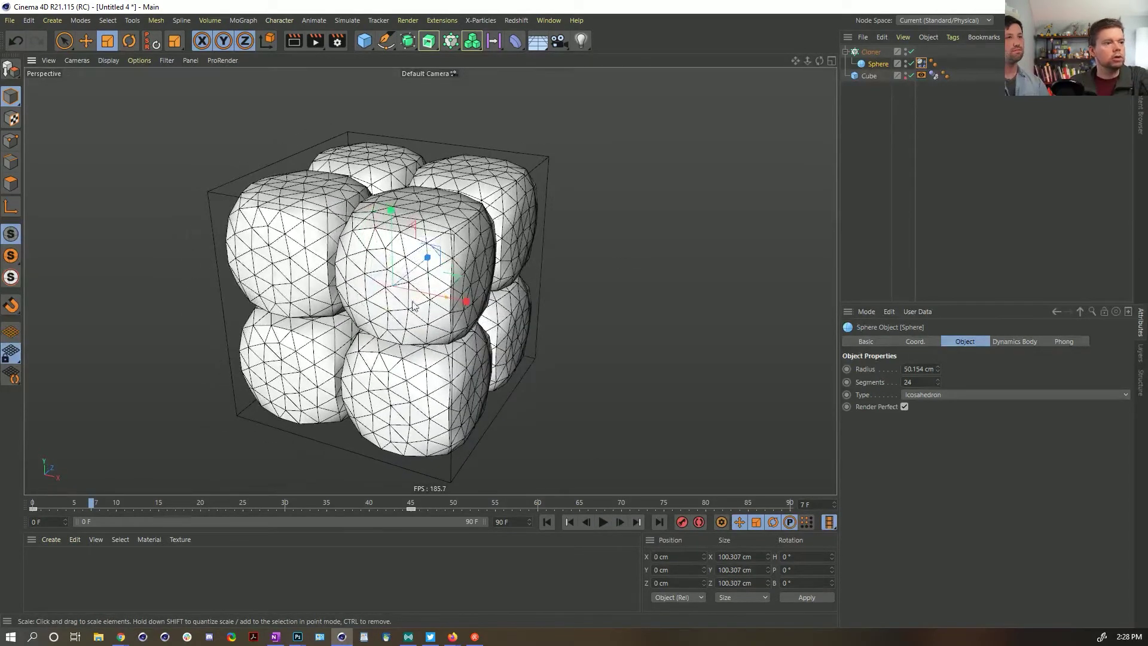
double_click(906, 72)
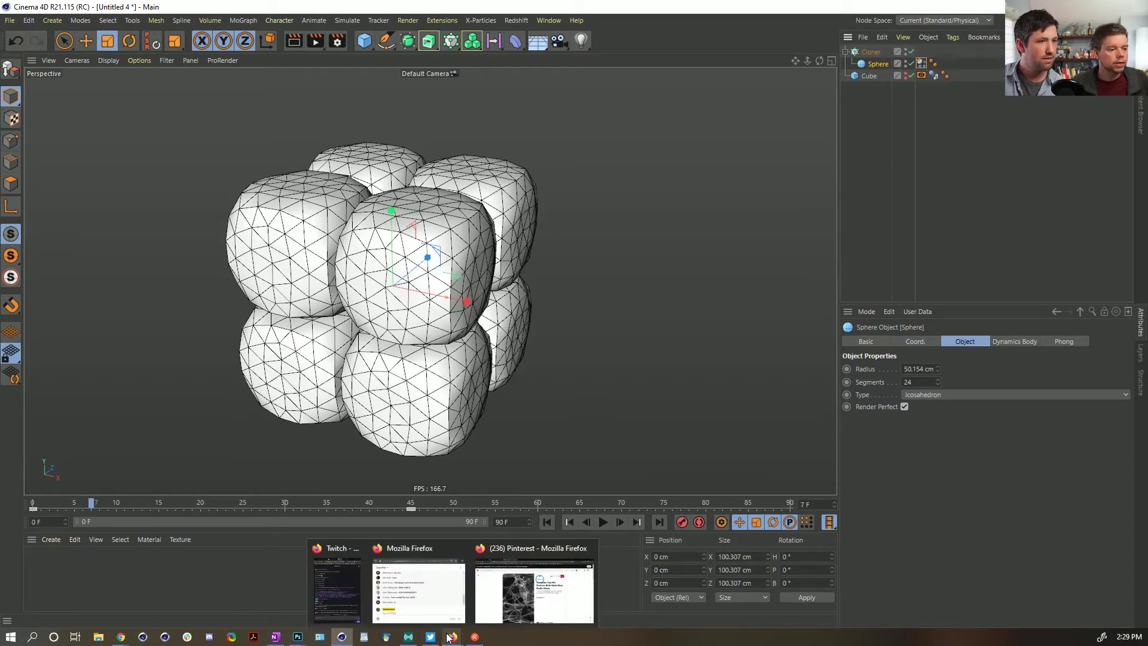
Step: Switch to Firefox to examine the Pinterest bubble structure reference image, and return to Cinema 4D
click(515, 592)
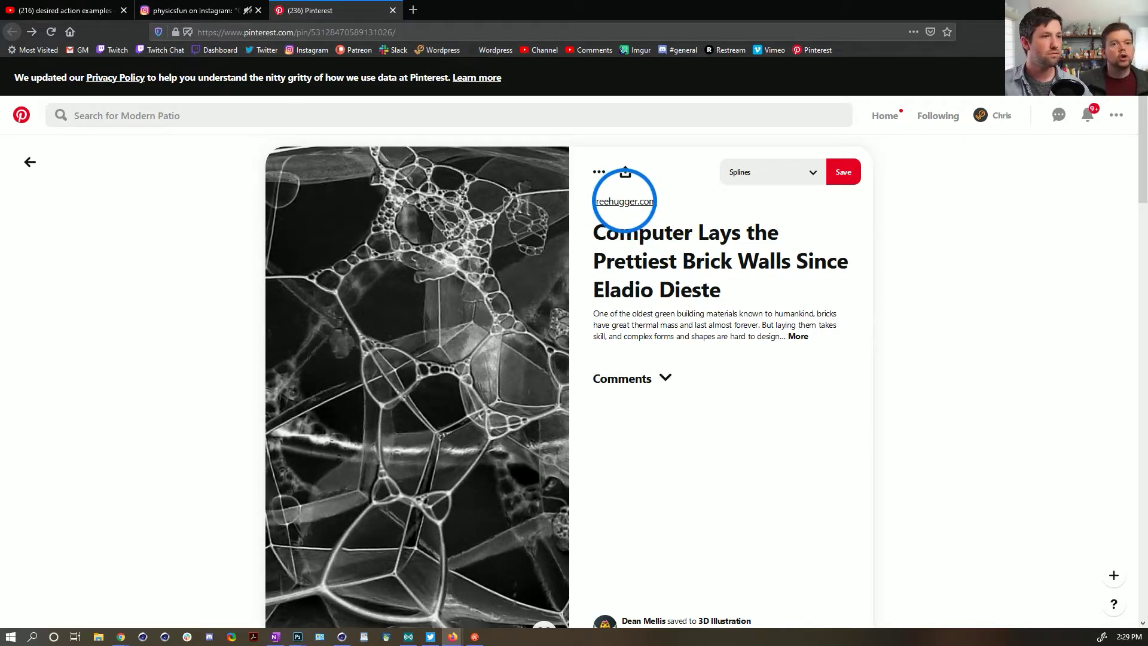
key(alt+Tab)
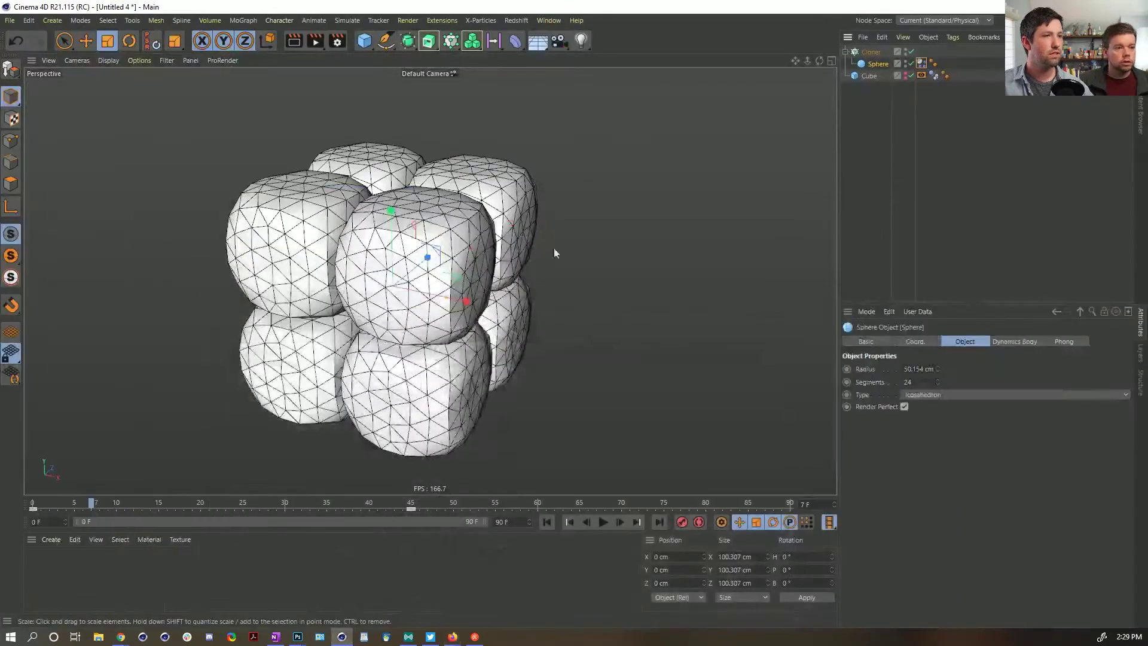
Step: Create a new standard Redshift material in the scene
click(274, 594)
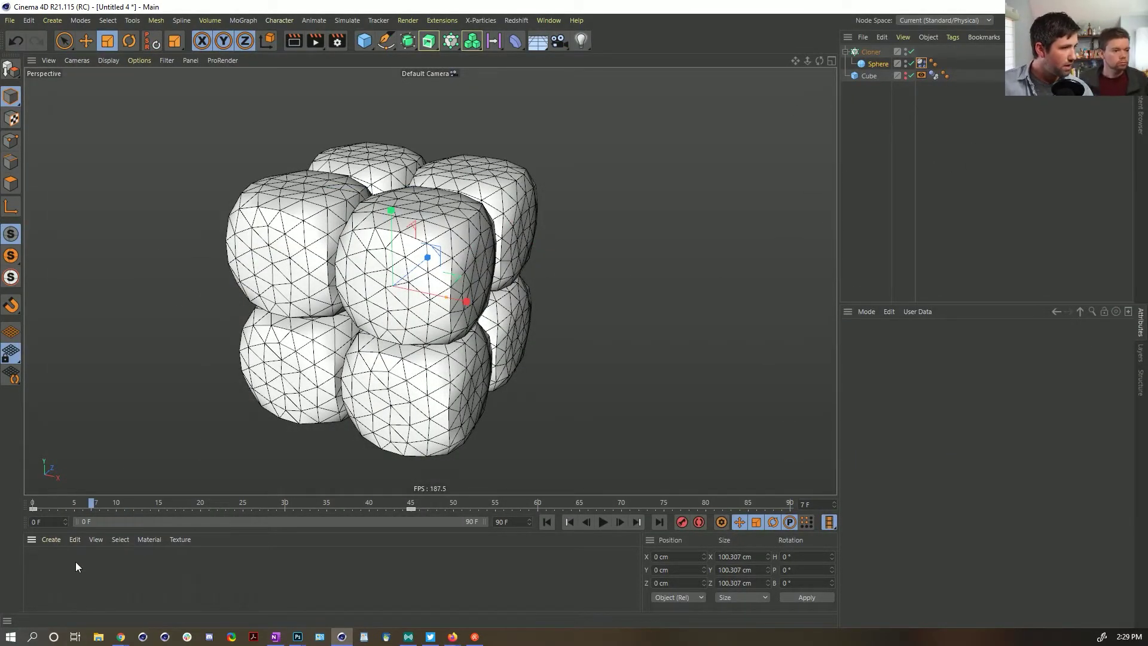
click(74, 540)
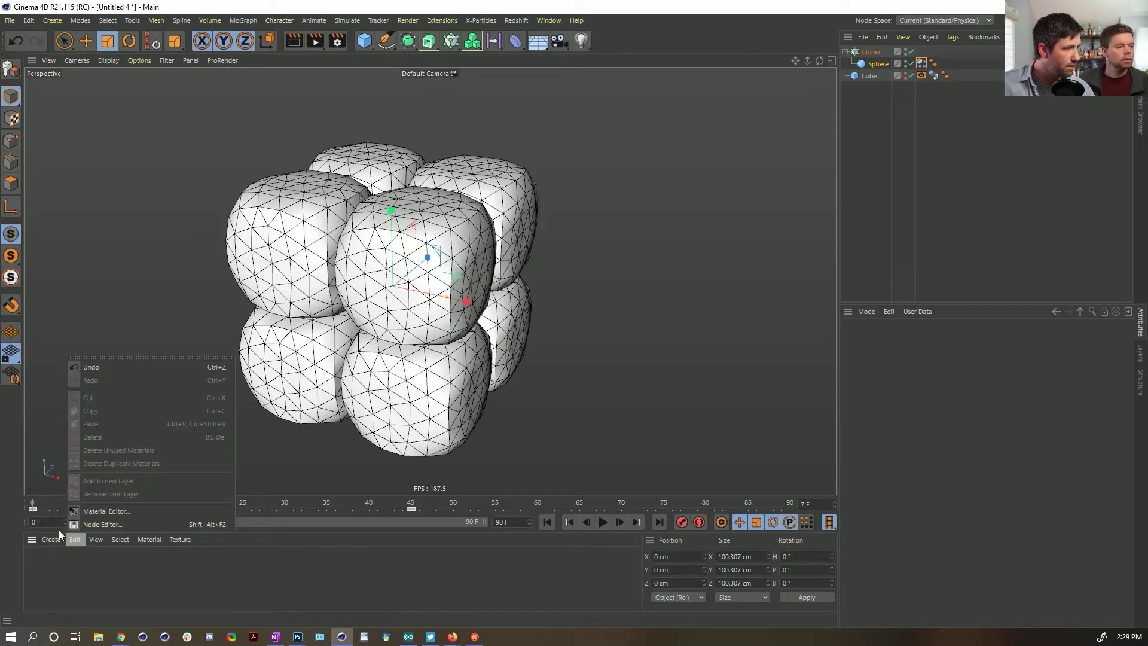
mouse_move(54, 539)
mouse_move(80, 396)
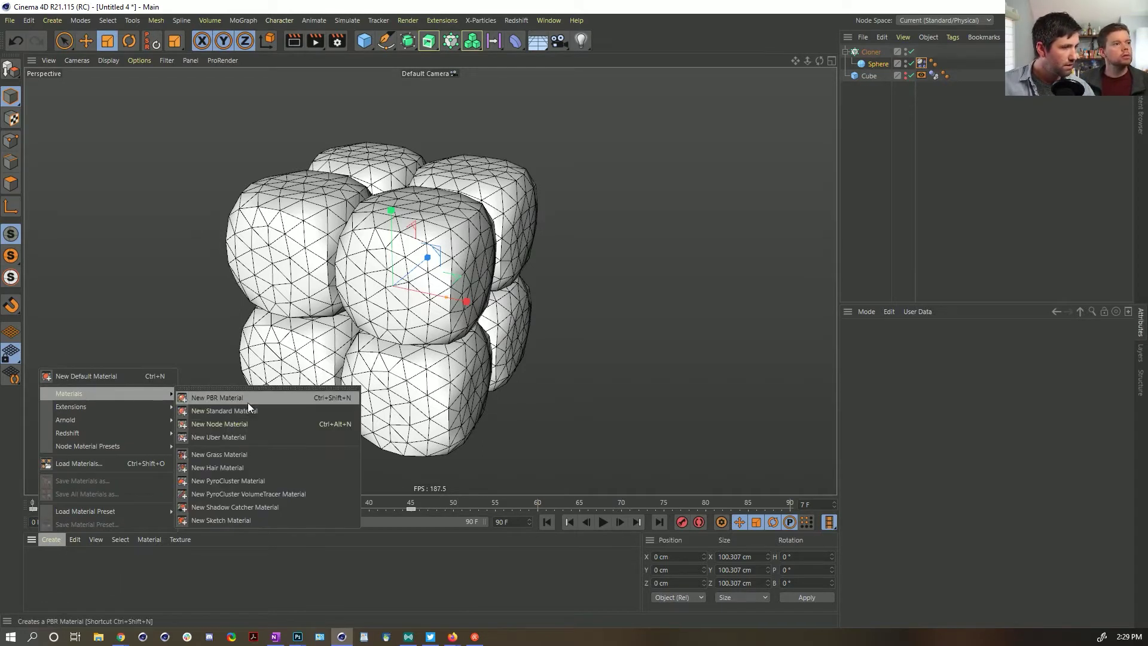
mouse_move(119, 432)
mouse_move(193, 432)
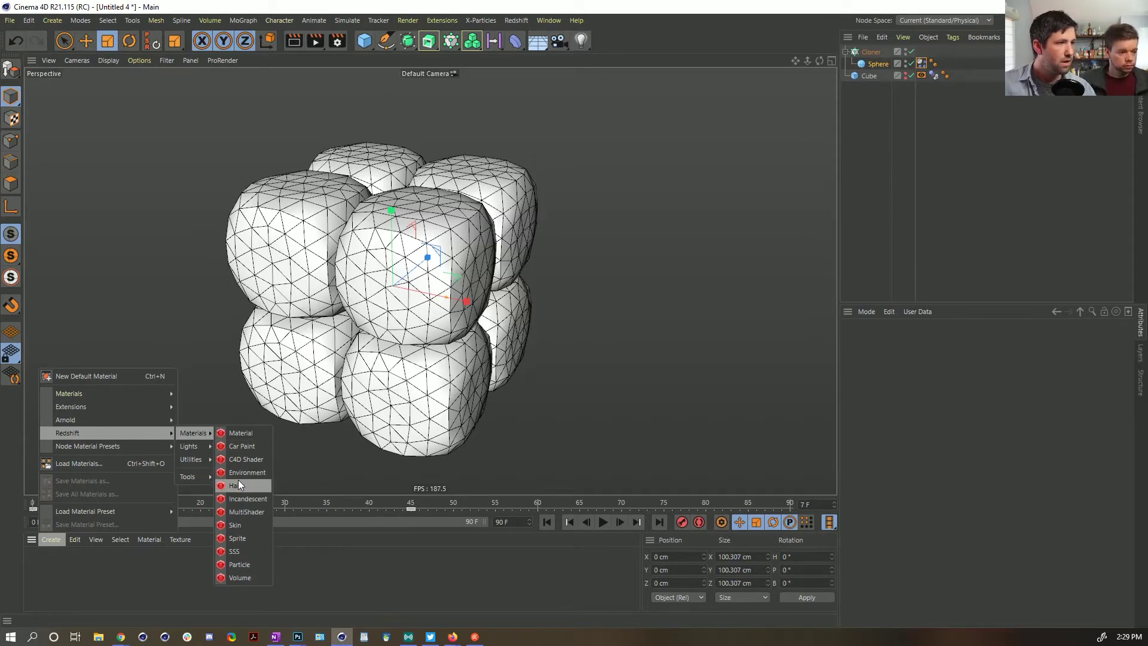
click(238, 435)
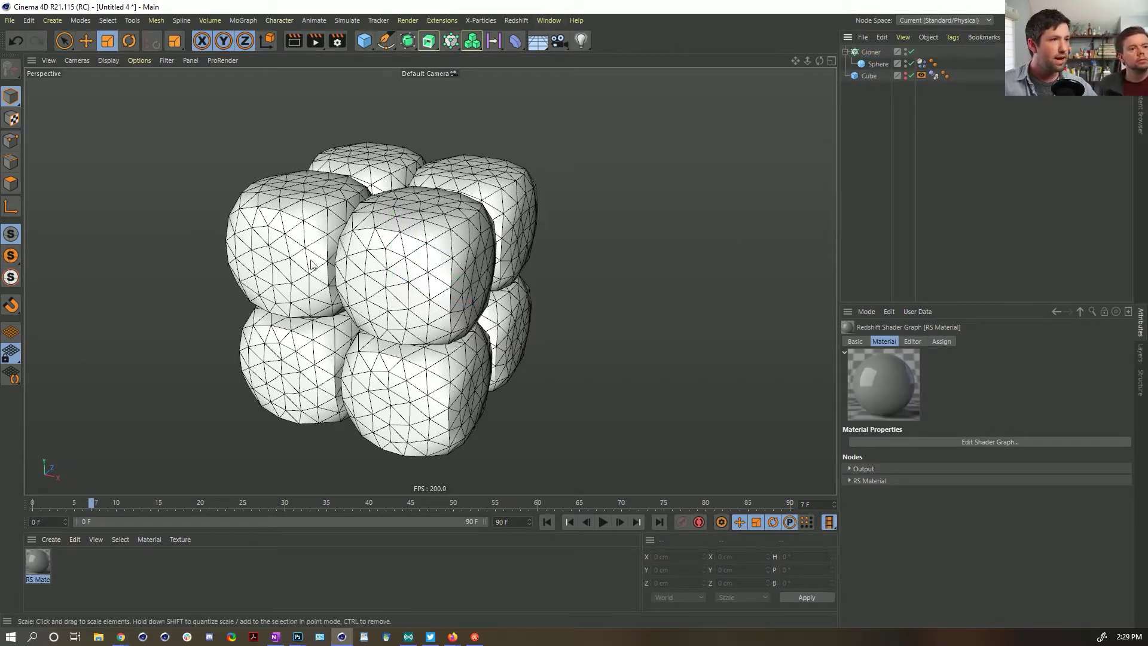
Step: Keep the Redshift lights list as a floating palette and add a Redshift area light to the scene
scroll(401, 332, down, 2)
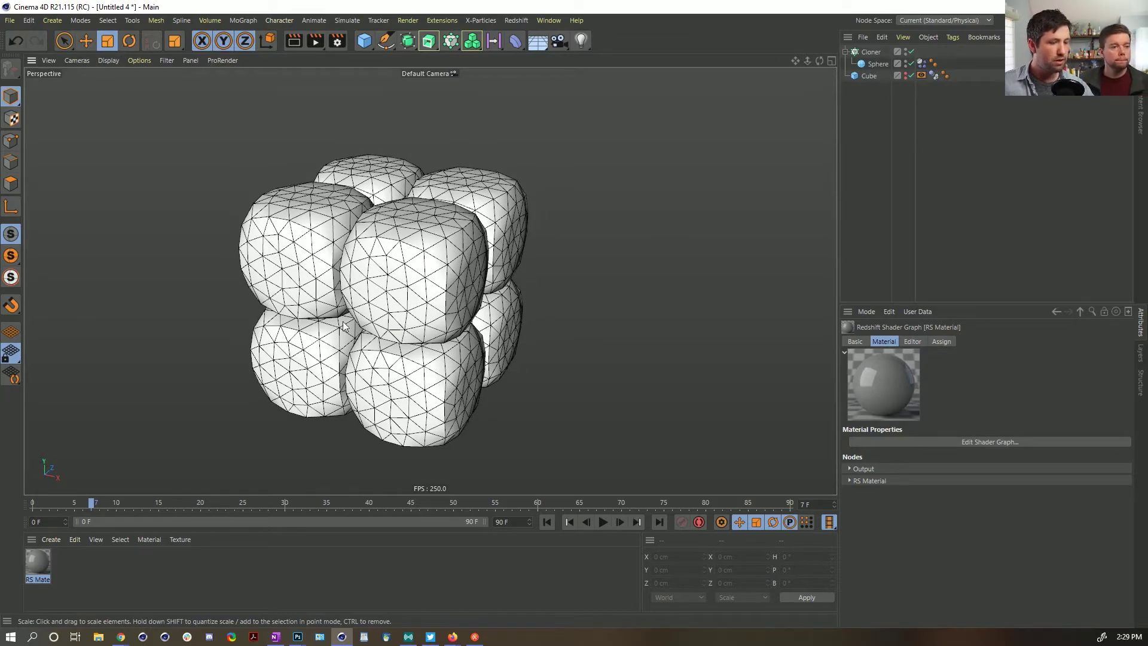
scroll(400, 354, down, 4)
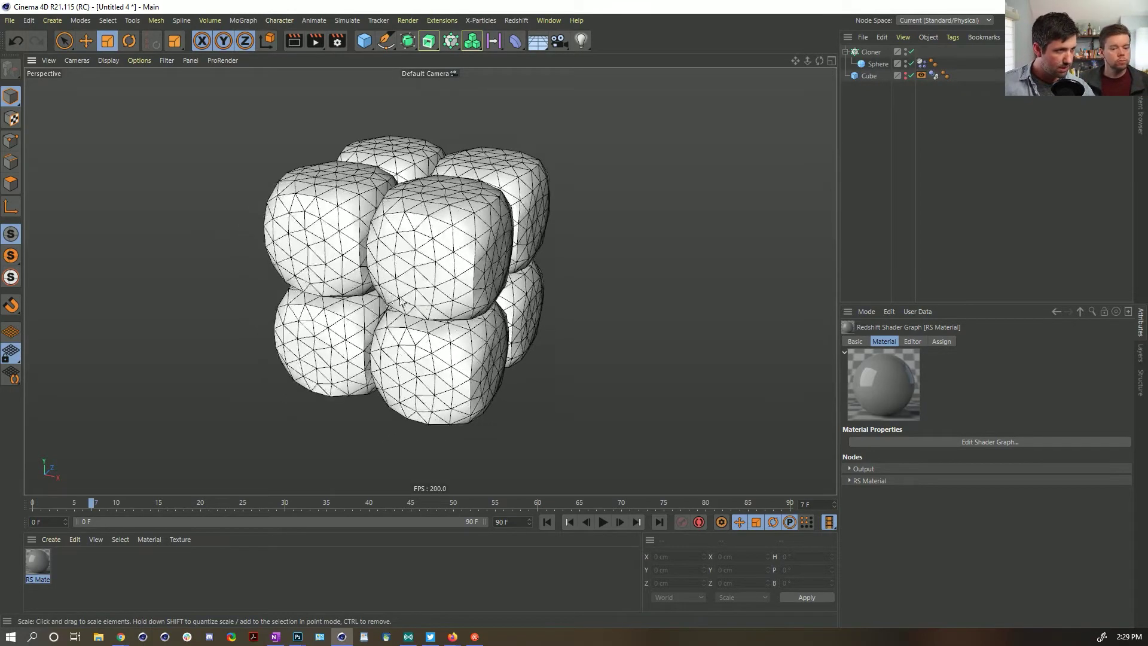
scroll(396, 301, up, 5)
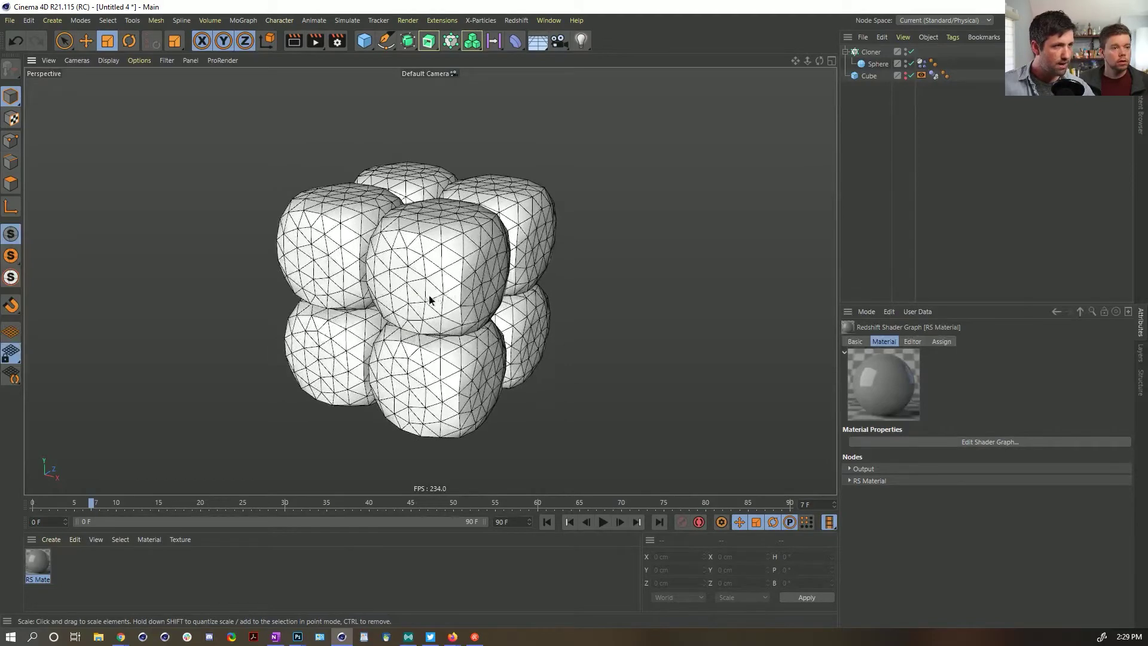
click(534, 20)
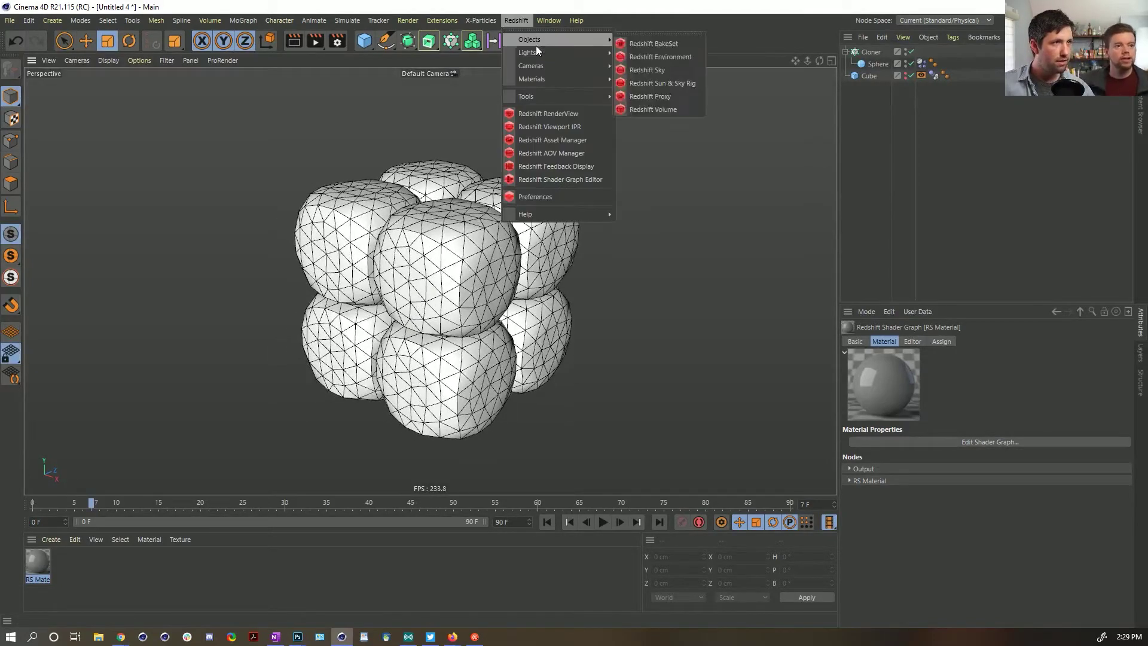
mouse_move(583, 49)
click(641, 48)
drag(630, 42, 718, 52)
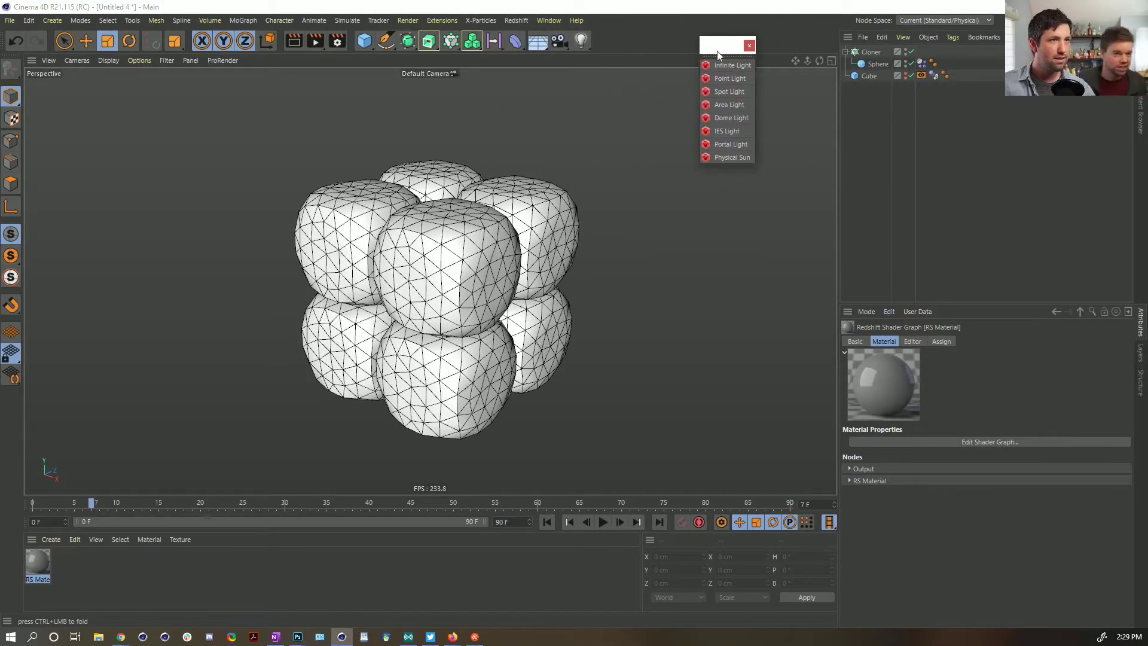
click(724, 104)
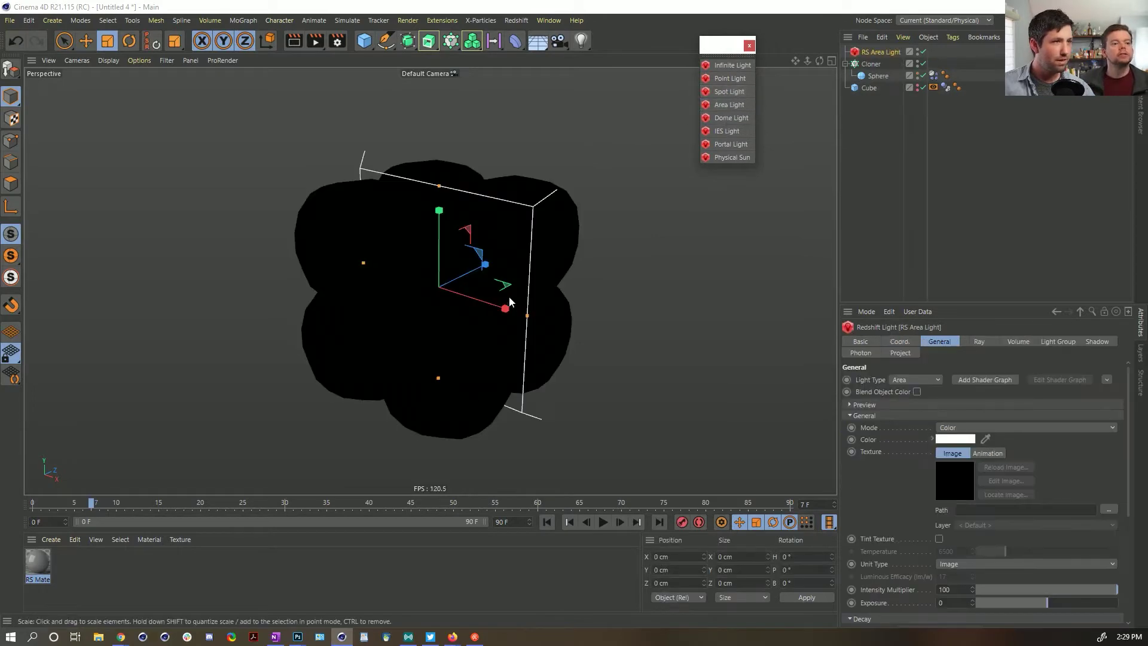
Step: Move the area light out in front of the spheres to about Z -300 cm
key(e)
drag(469, 274, 141, 357)
middle_click(464, 262)
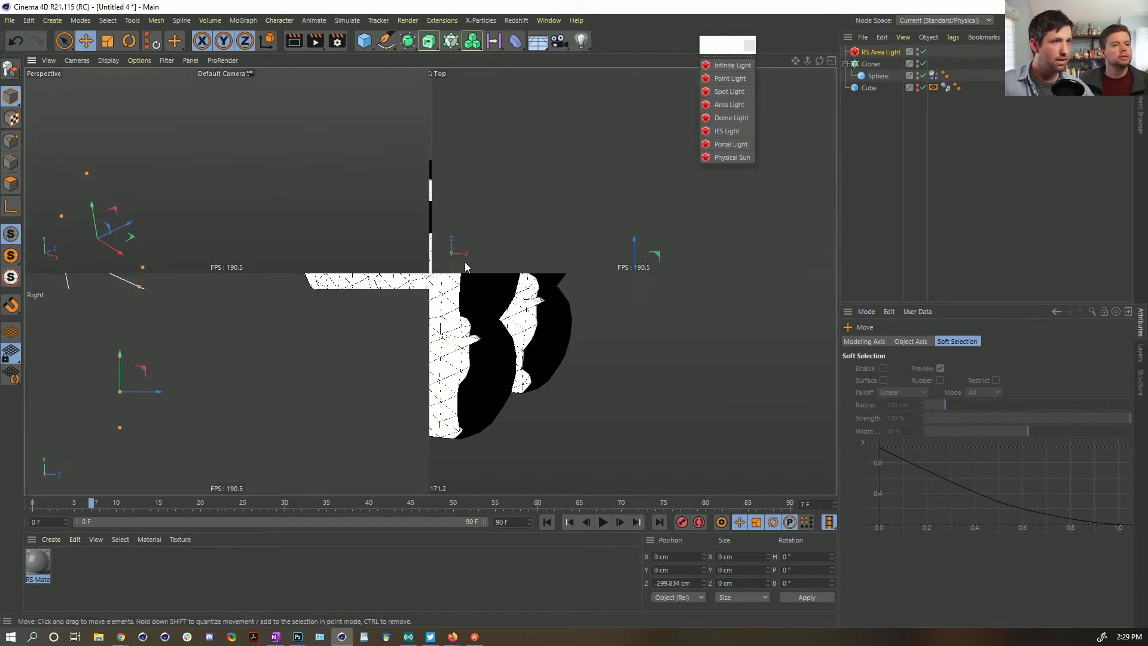
middle_click(368, 68)
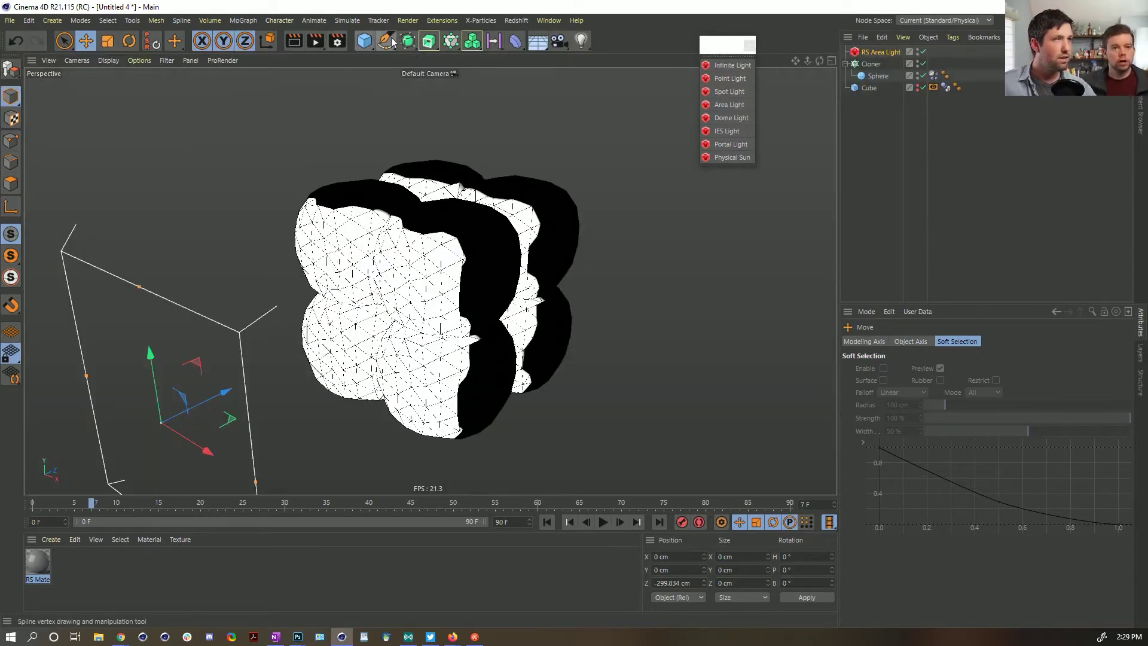
Step: Add a camera, look through it, and reframe the sphere cluster in its view
click(559, 40)
click(923, 53)
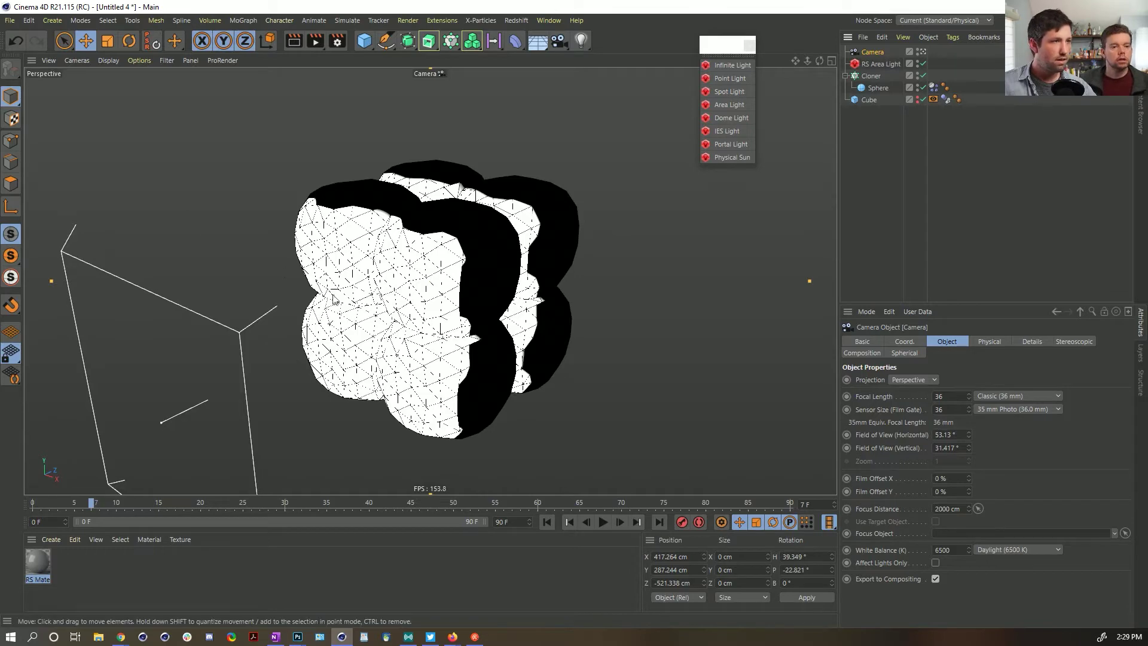
alt+middle_drag(364, 279, 345, 253)
Step: Change the Front viewport to a Perspective view showing the camera, light and spheres from outside
middle_click(359, 250)
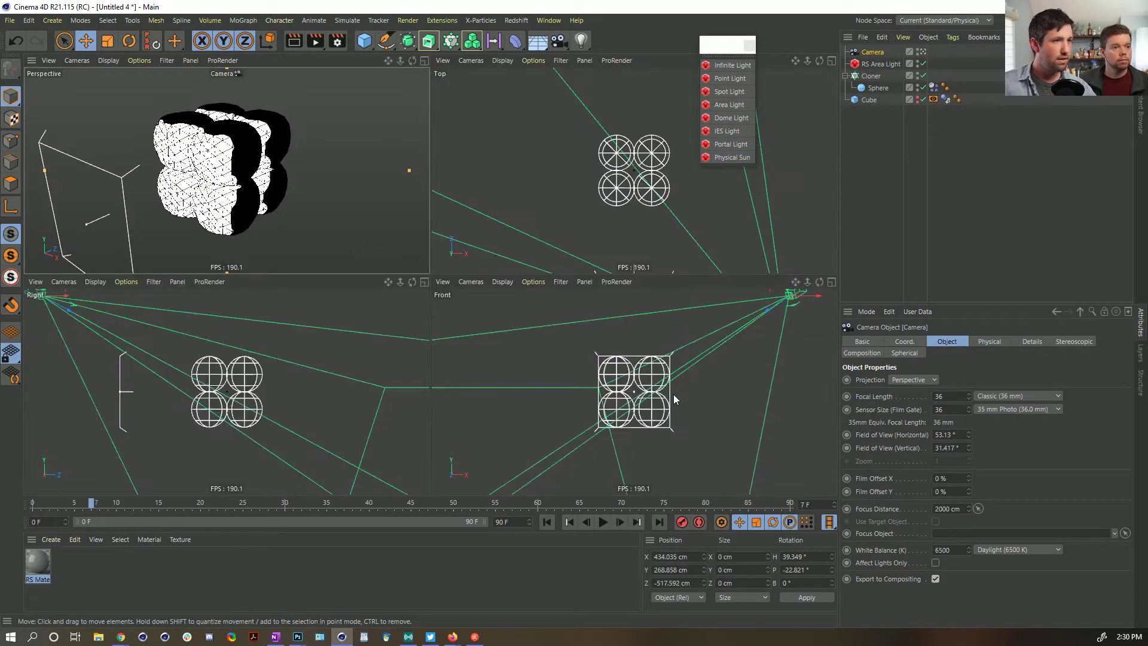
scroll(538, 329, up, 2)
click(471, 282)
click(496, 357)
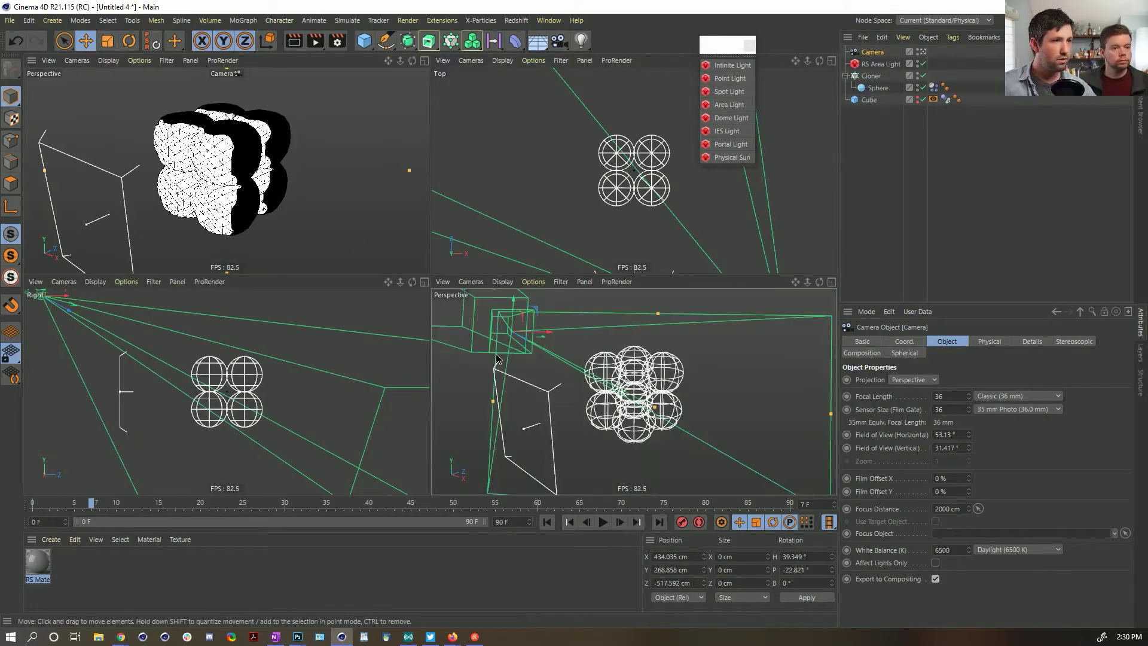
middle_click(626, 353)
scroll(598, 347, down, 4)
alt+drag(455, 325, 321, 297)
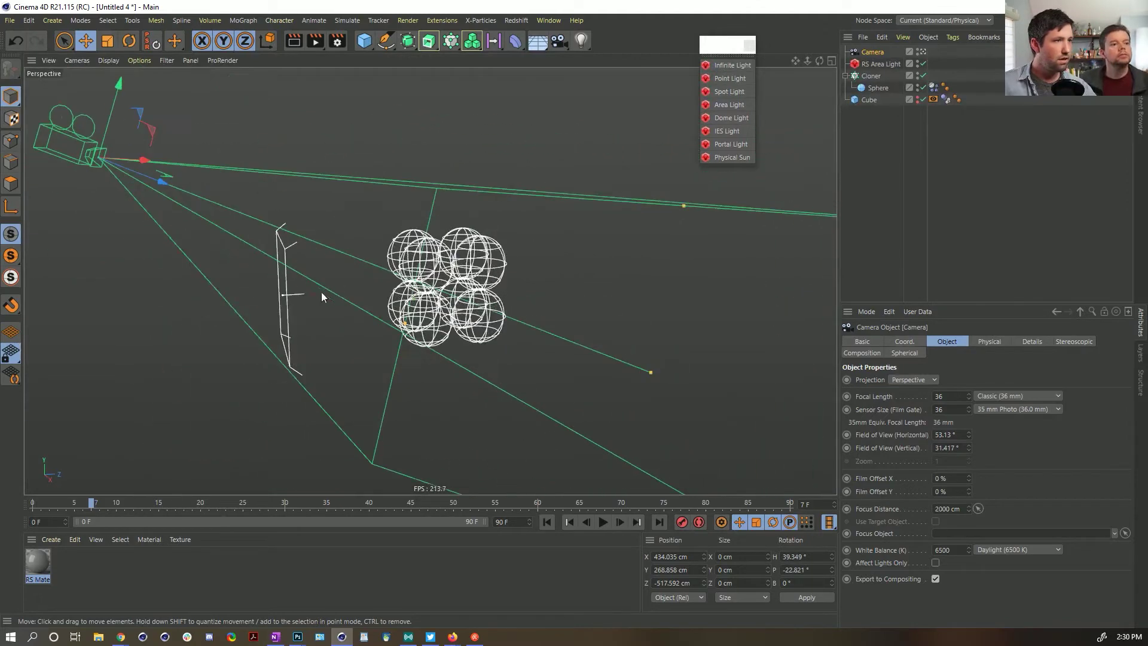
Step: Lower the area light to about Y -99 cm and Z -372 cm, and rotate it toward the spheres
click(288, 290)
drag(315, 250, 291, 307)
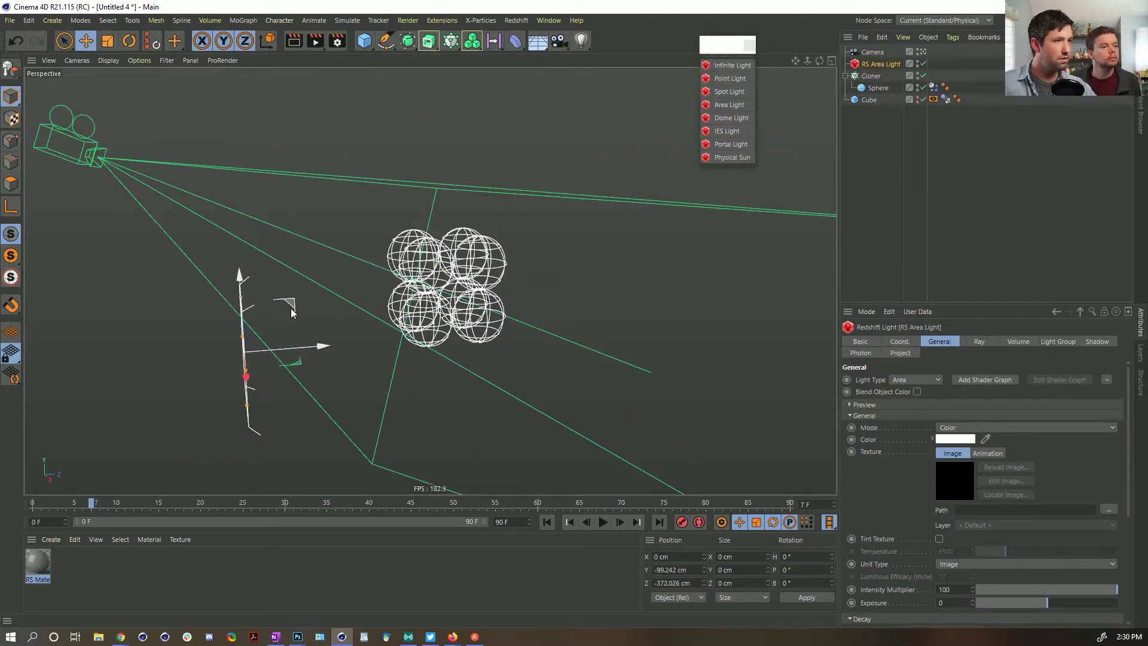
key(r)
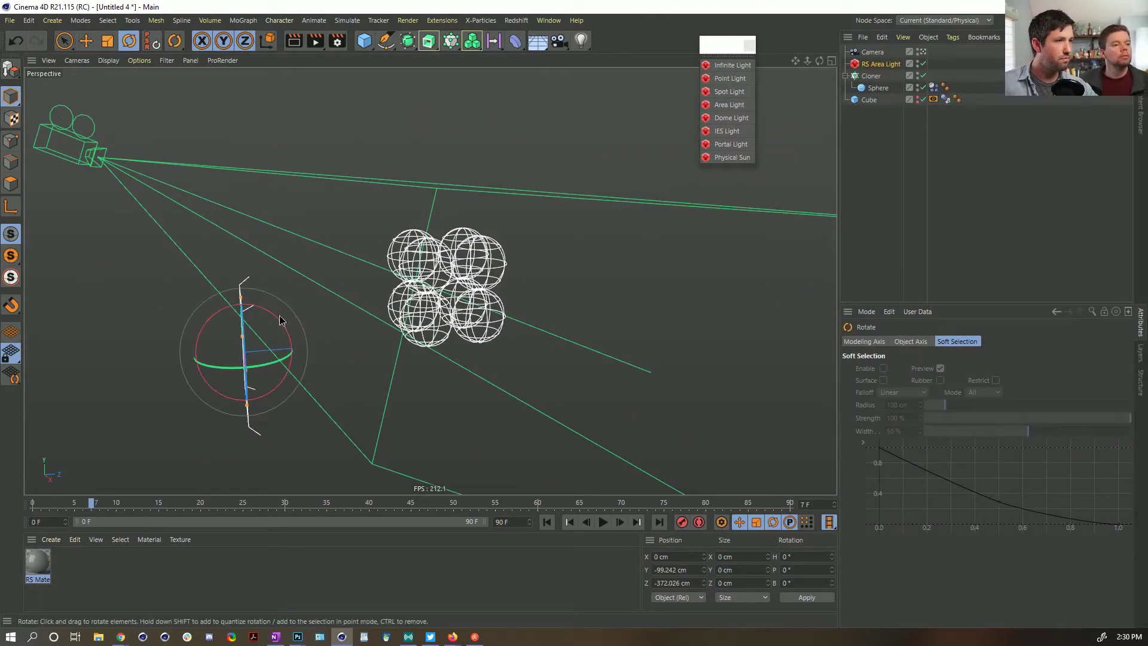
click(277, 318)
click(247, 350)
drag(277, 323, 726, 184)
Step: Move the tilted area light farther down and back to about Y -159 cm and Z -481 cm
key(e)
key(r)
key(w)
key(w)
key(t)
key(e)
key(t)
key(e)
key(w)
key(w)
drag(285, 293, 221, 330)
Step: Duplicate the area light and place the copy beside the spheres at about X 464 cm, Z 178 cm, with a heading of about 92°
ctrl+drag(870, 65, 870, 68)
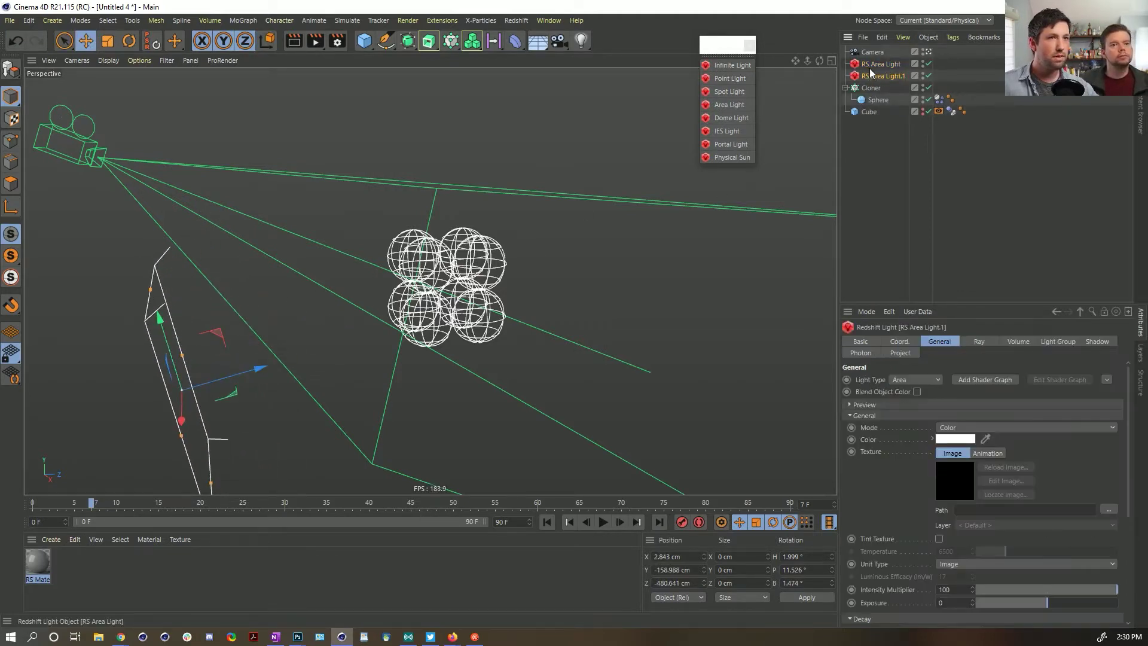
key(e)
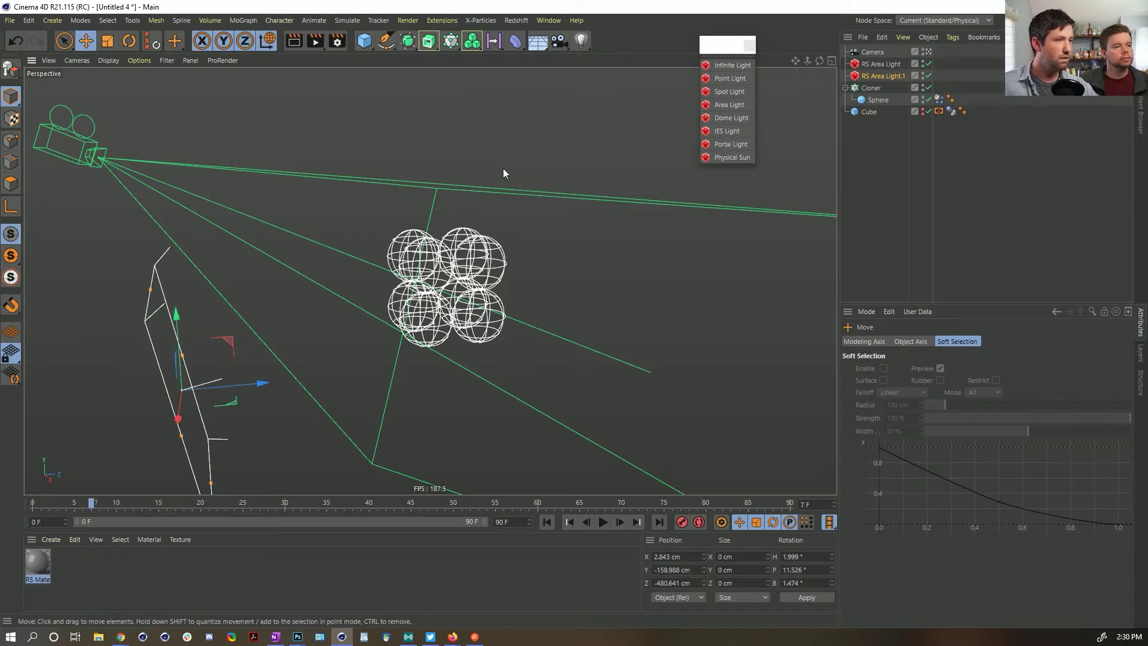
click(831, 60)
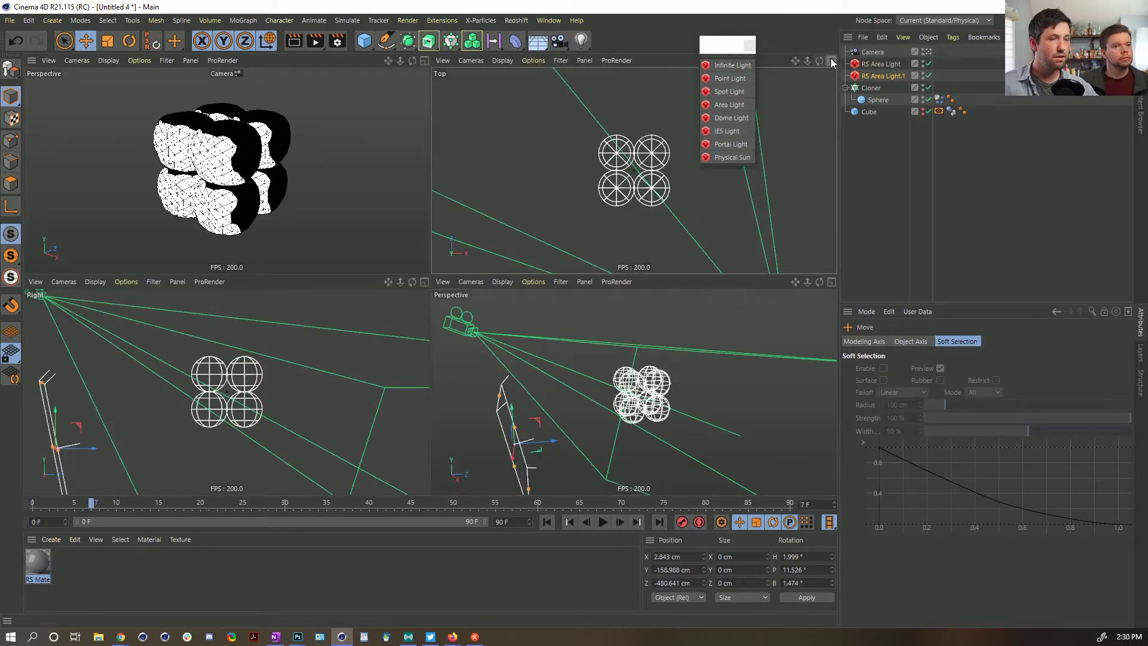
click(831, 60)
alt+middle_drag(602, 406, 518, 311)
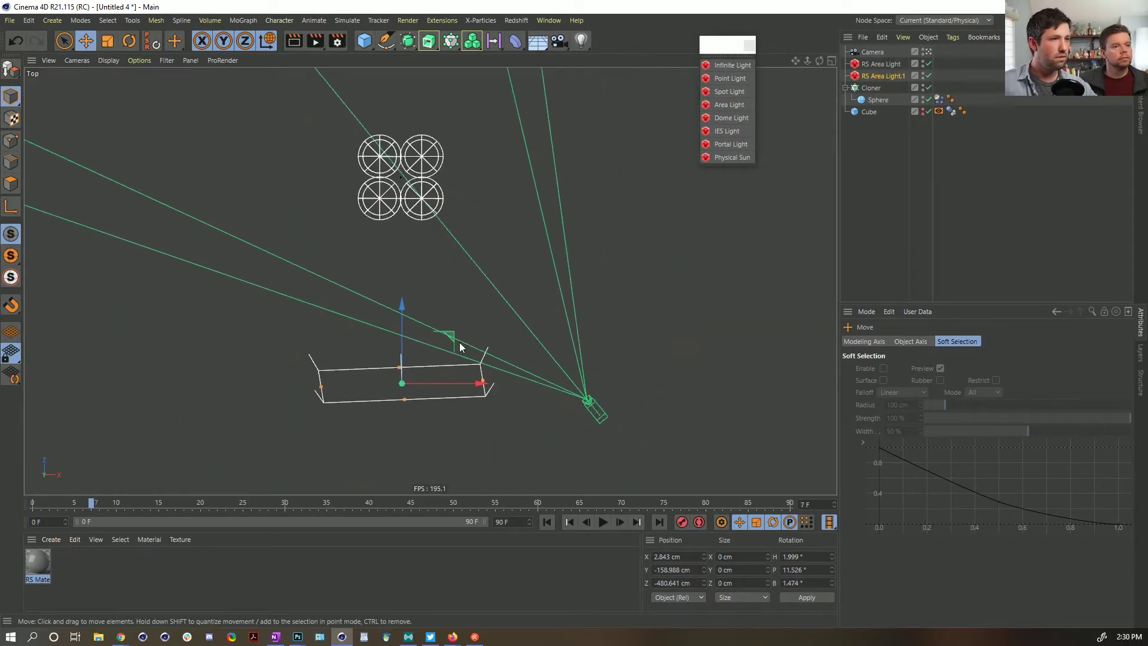
drag(450, 338, 665, 98)
key(r)
key(e)
alt+middle_drag(669, 98, 672, 199)
drag(672, 200, 635, 185)
key(r)
middle_click(635, 184)
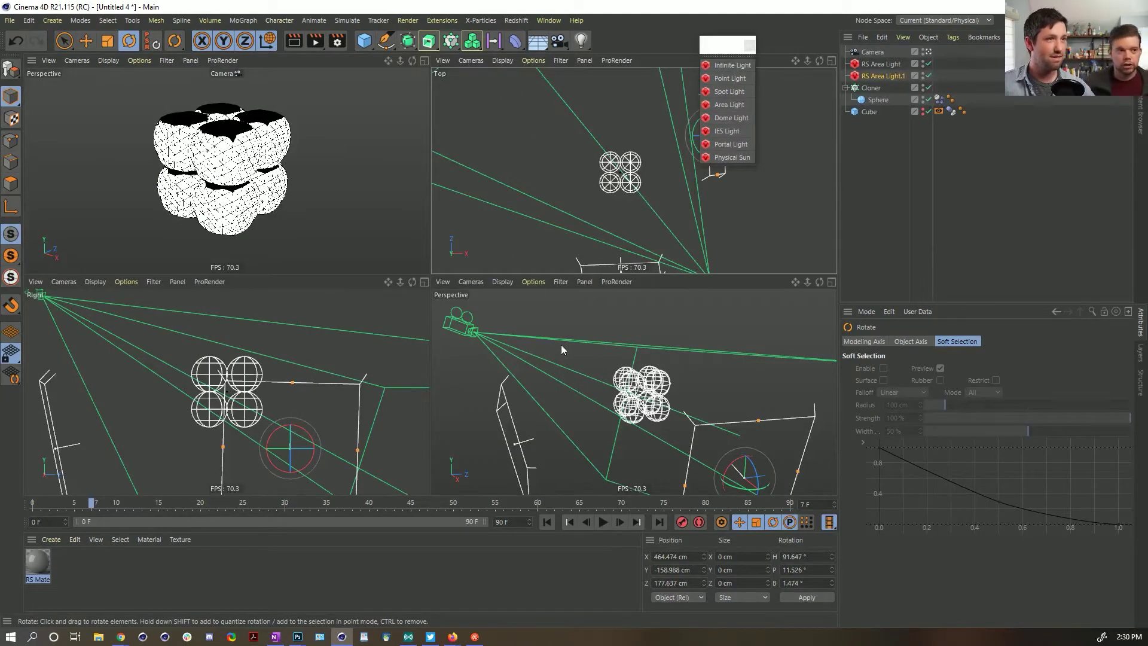
Step: Duplicate the side area light and move the copy above the spheres to about X -18 cm, Y 253 cm
middle_click(639, 406)
alt+drag(638, 406, 736, 258)
key(e)
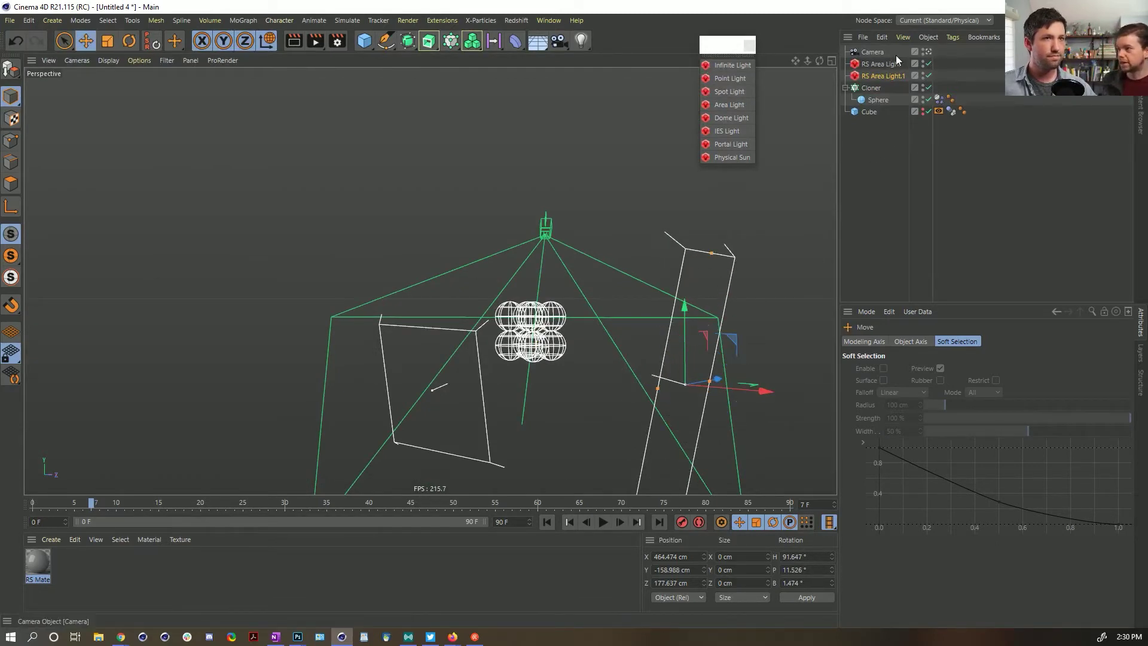
ctrl+drag(877, 82, 877, 84)
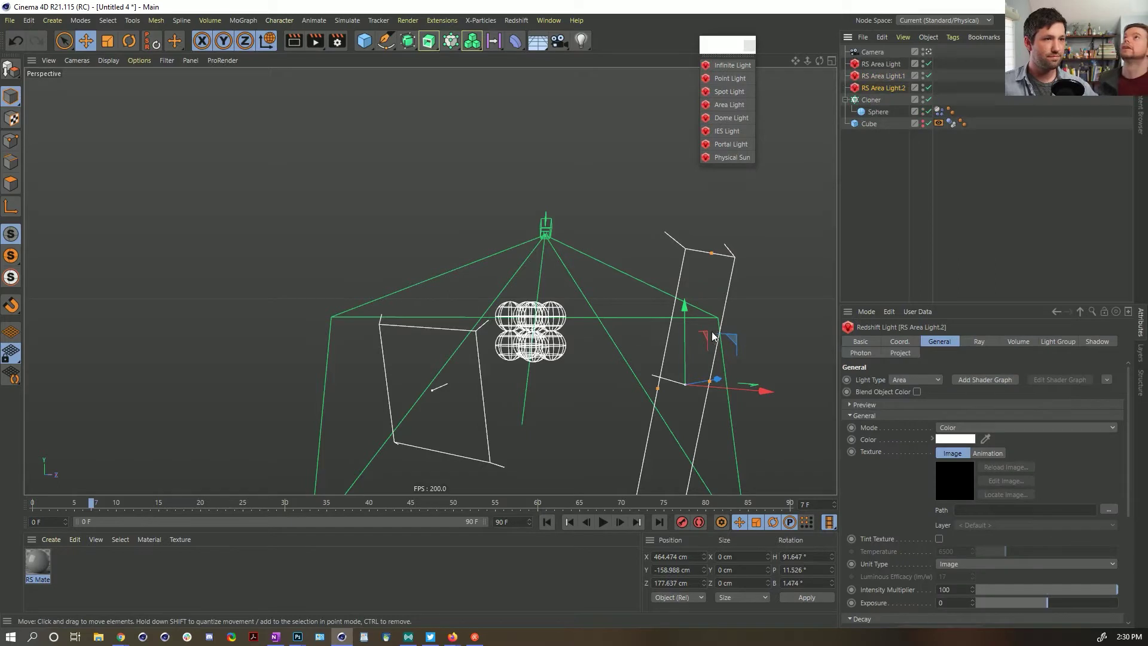
drag(730, 342, 584, 208)
Step: Rotate the upper area light to about 45° heading and -39° pitch so it aims down at the spheres
key(r)
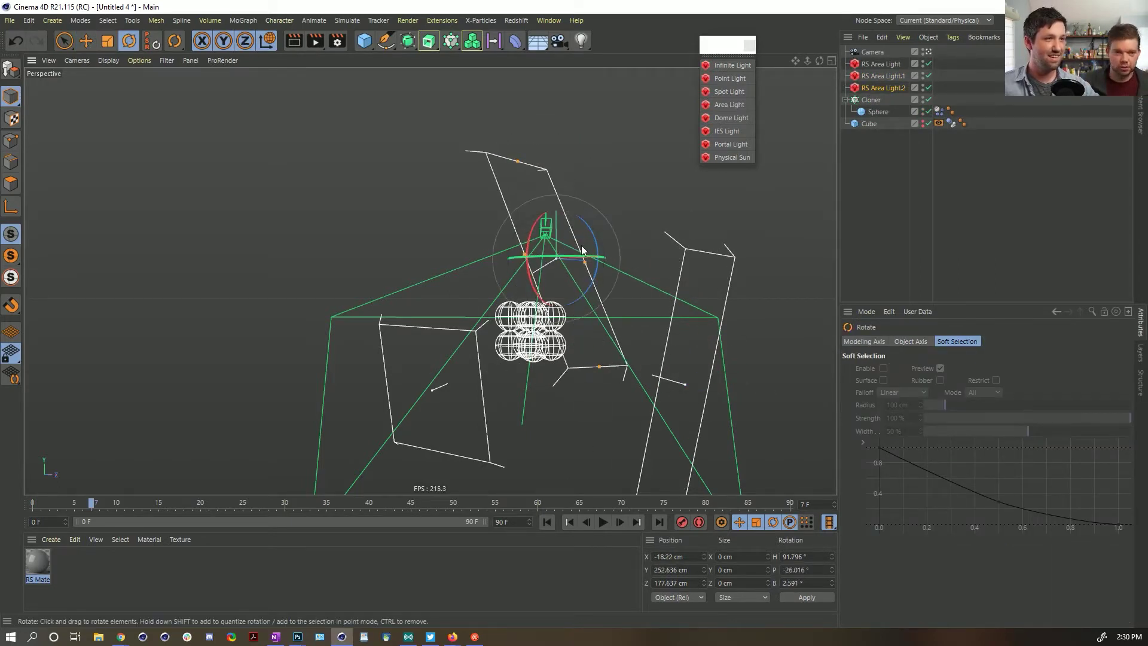
drag(570, 262, 520, 249)
drag(608, 261, 753, 246)
key(w)
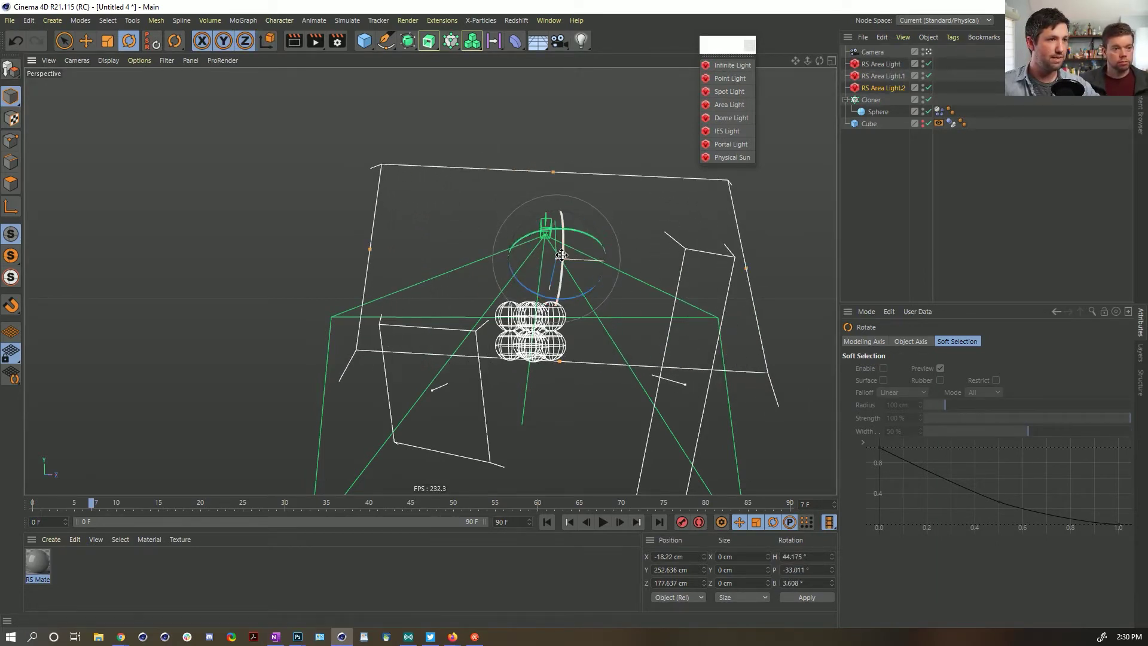
drag(562, 256, 533, 292)
middle_click(538, 291)
middle_click(683, 354)
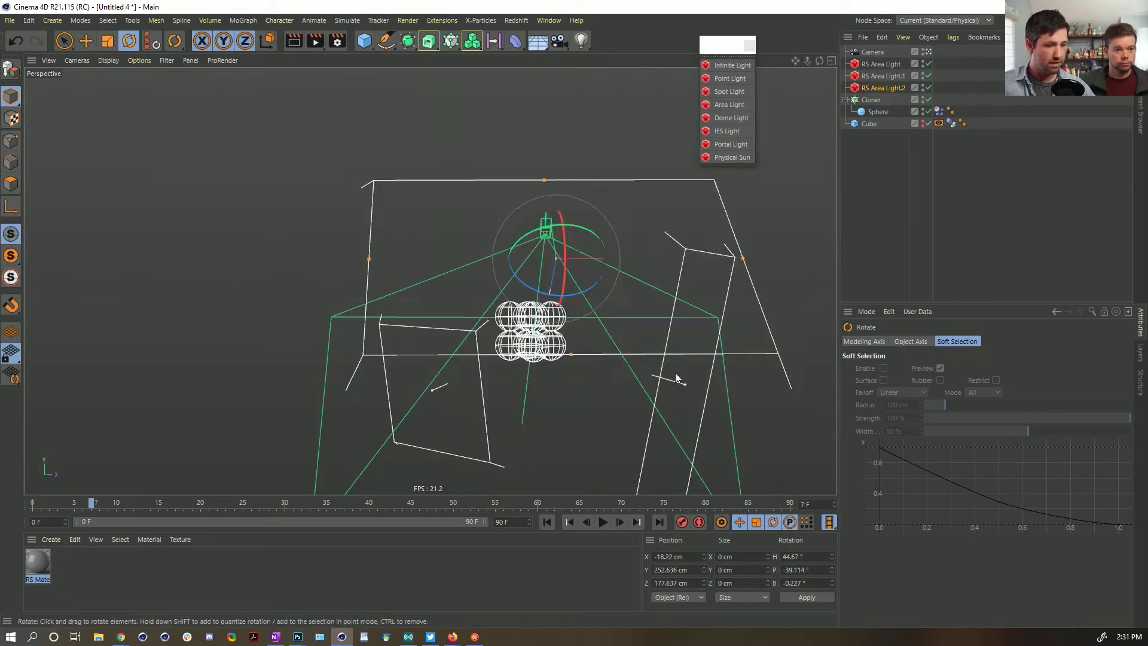
Step: Raise the upper area light to about Y 721 cm, enlarge it, and tilt it to about -63° pitch
alt+drag(676, 372, 654, 338)
alt+middle_drag(654, 339, 511, 271)
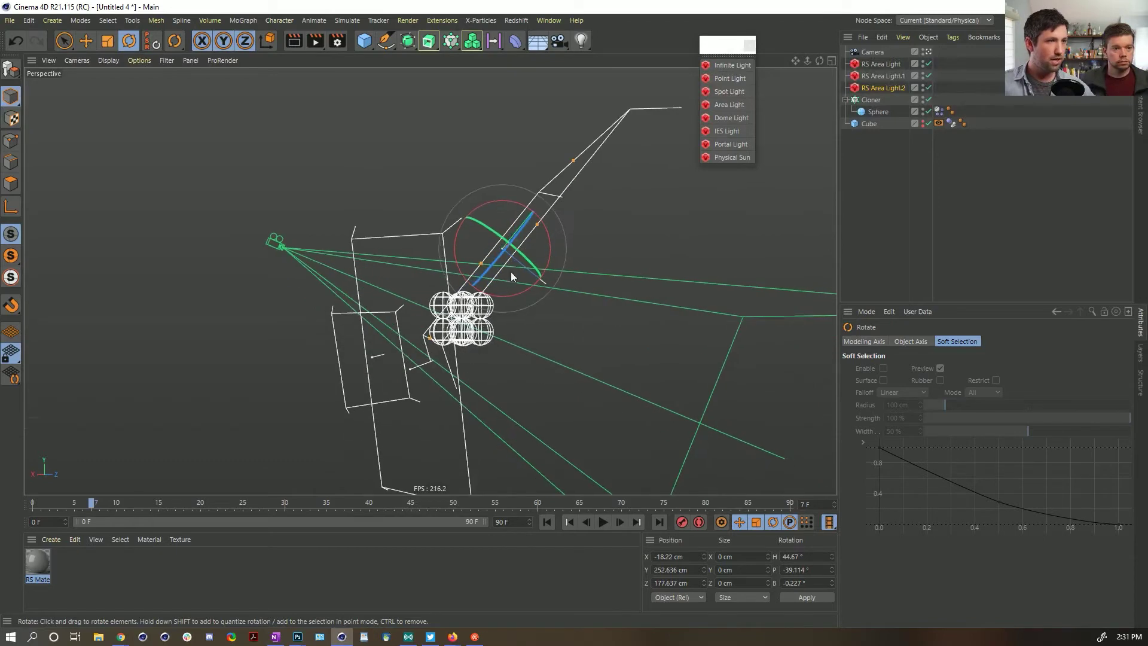
key(e)
key(w)
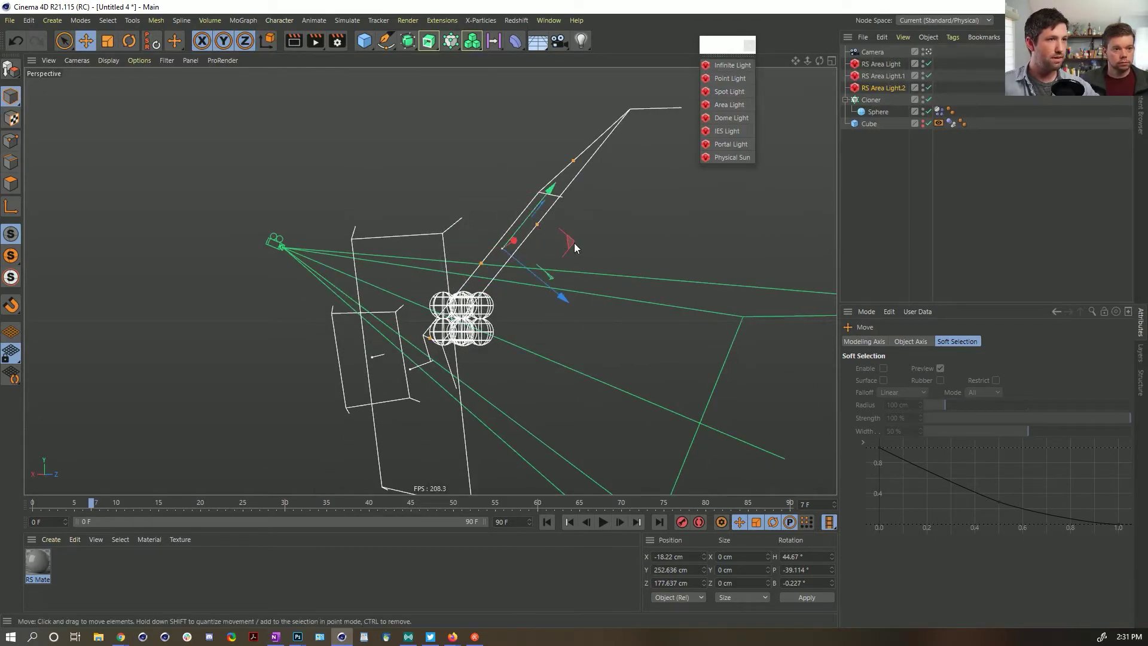
drag(574, 243, 522, 141)
key(r)
key(e)
key(r)
key(t)
drag(589, 217, 729, 213)
key(e)
drag(527, 138, 569, 117)
drag(540, 207, 526, 181)
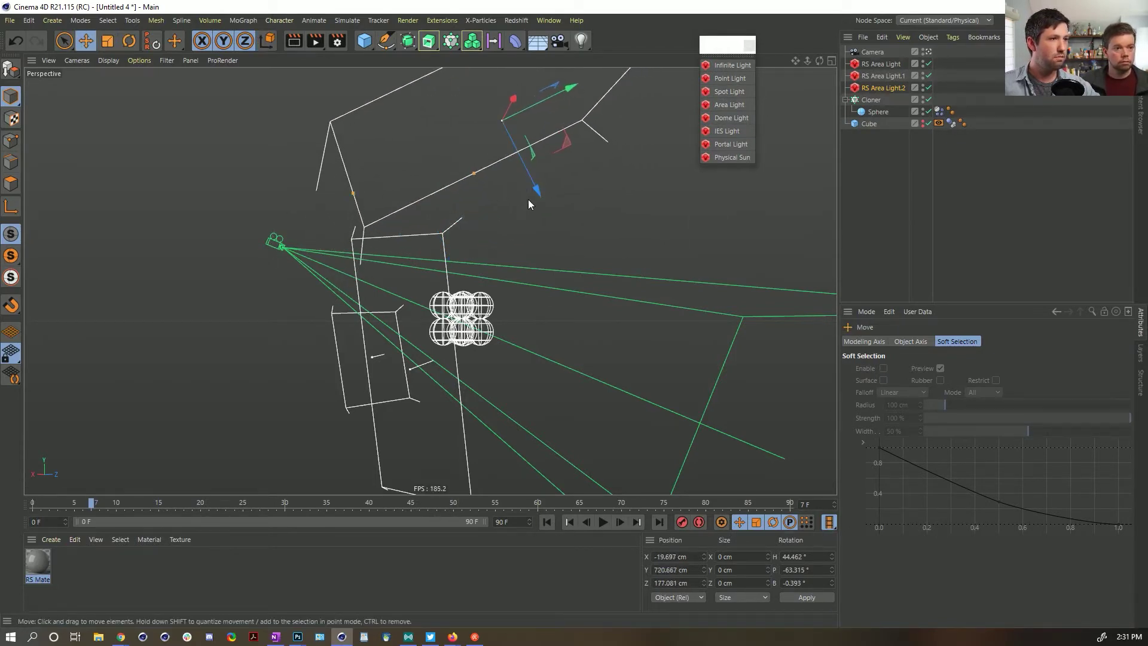
Step: Return to the camera view and apply the RS Material to the Cloner
middle_click(530, 201)
middle_click(300, 175)
click(31, 564)
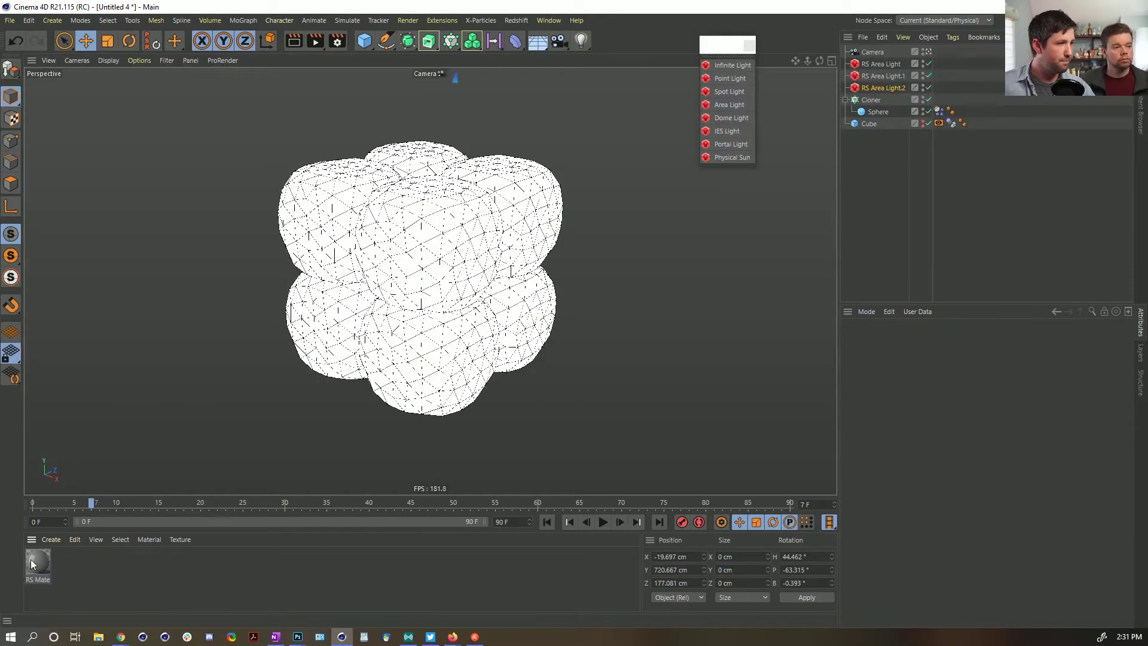
drag(875, 105, 873, 100)
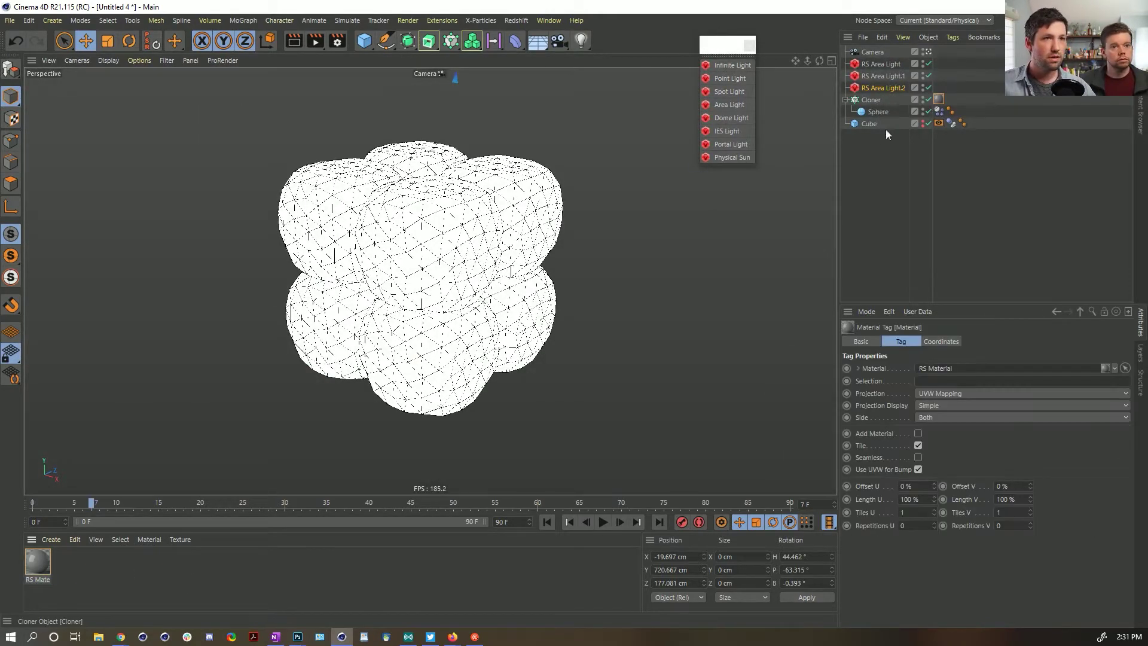
click(639, 177)
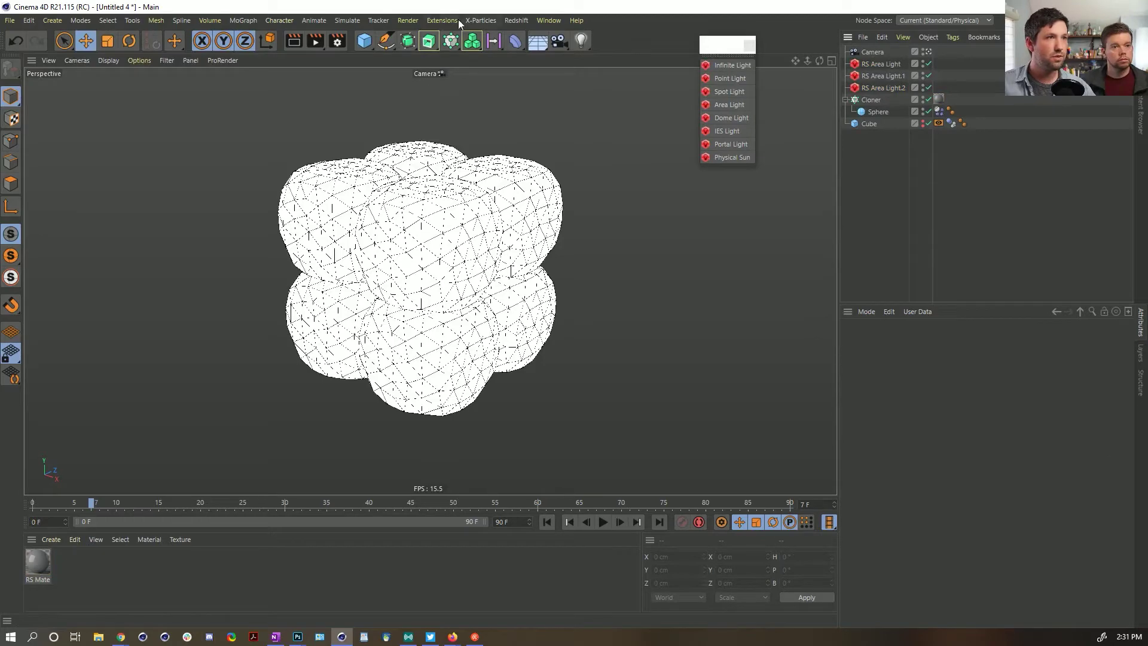
Step: Open the Redshift RenderView, dock it beside the viewport, and start the live render
click(516, 21)
click(541, 112)
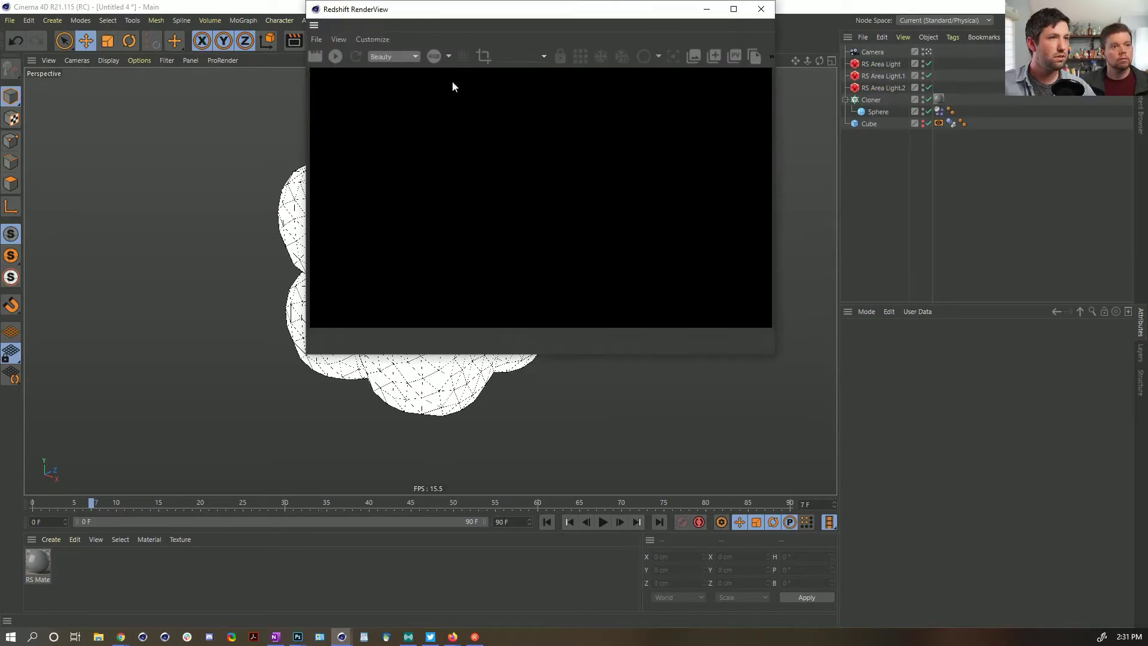
drag(413, 11, 602, 124)
drag(507, 140, 806, 109)
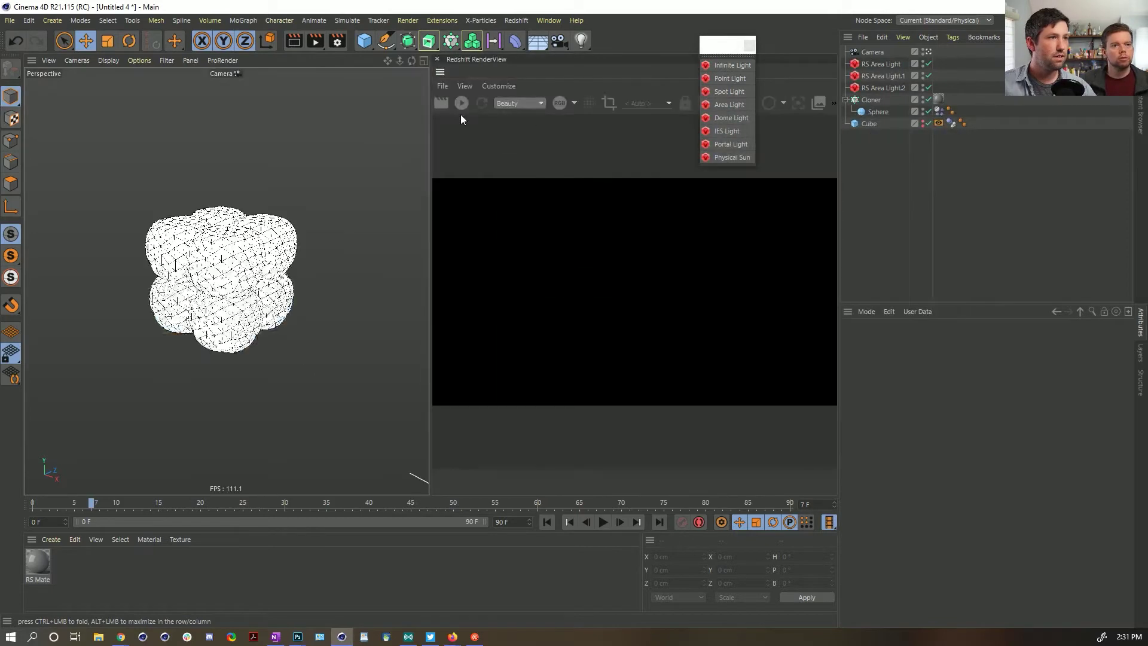
click(463, 102)
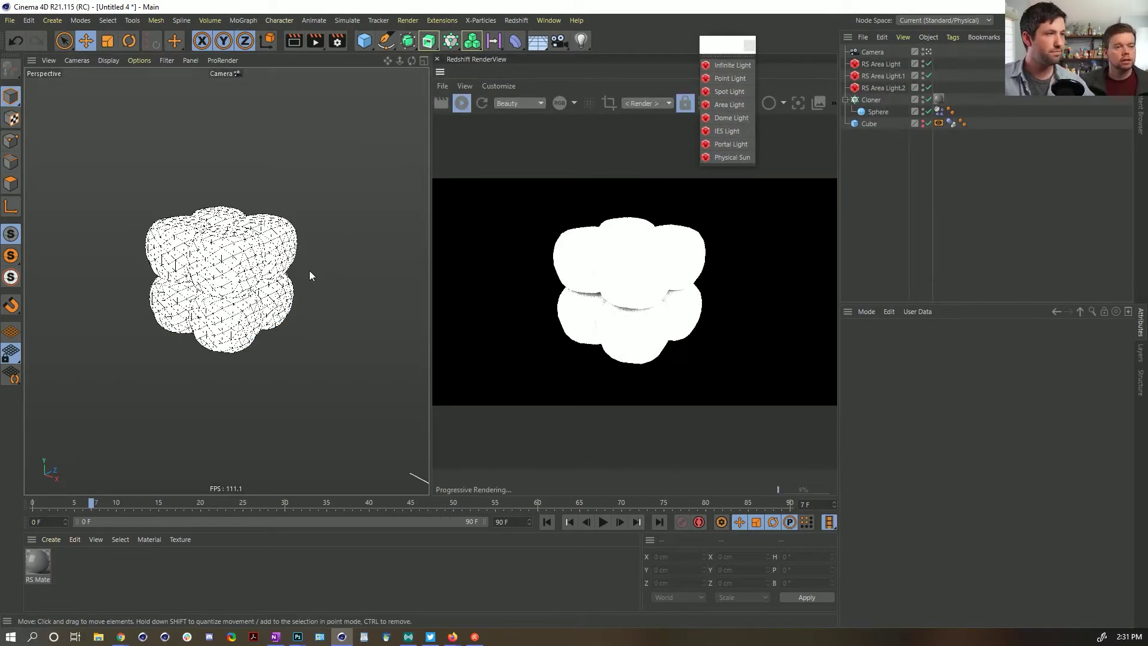
Step: Set the Intensity Multiplier of all three RS area lights to 5
click(882, 64)
shift+click(881, 89)
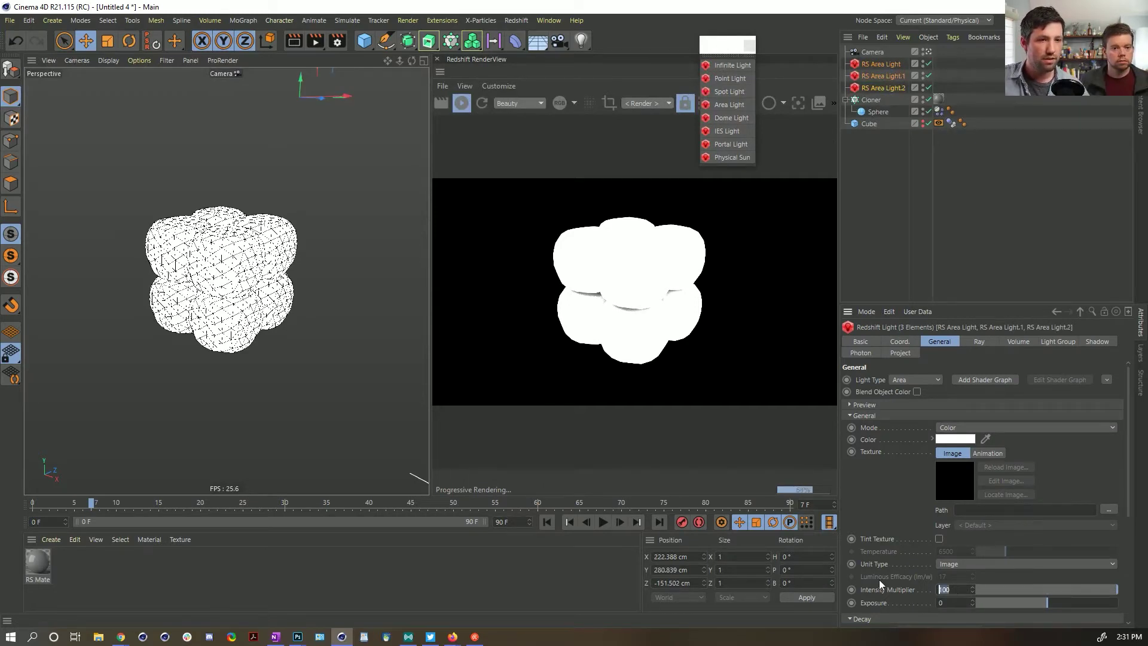
click(930, 157)
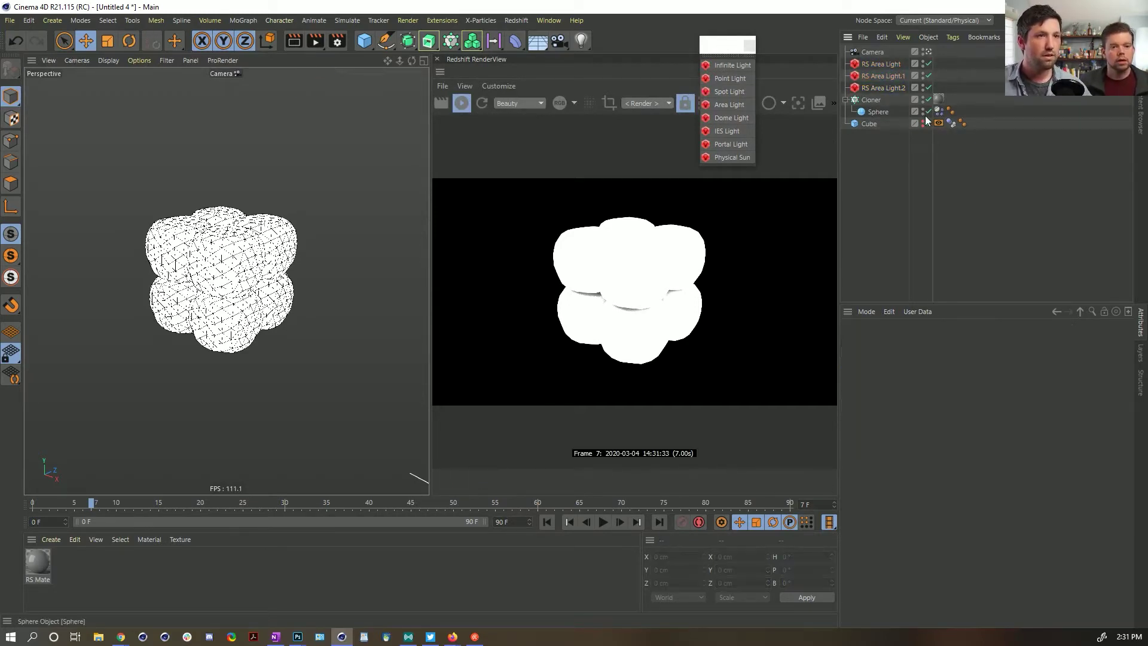
click(884, 88)
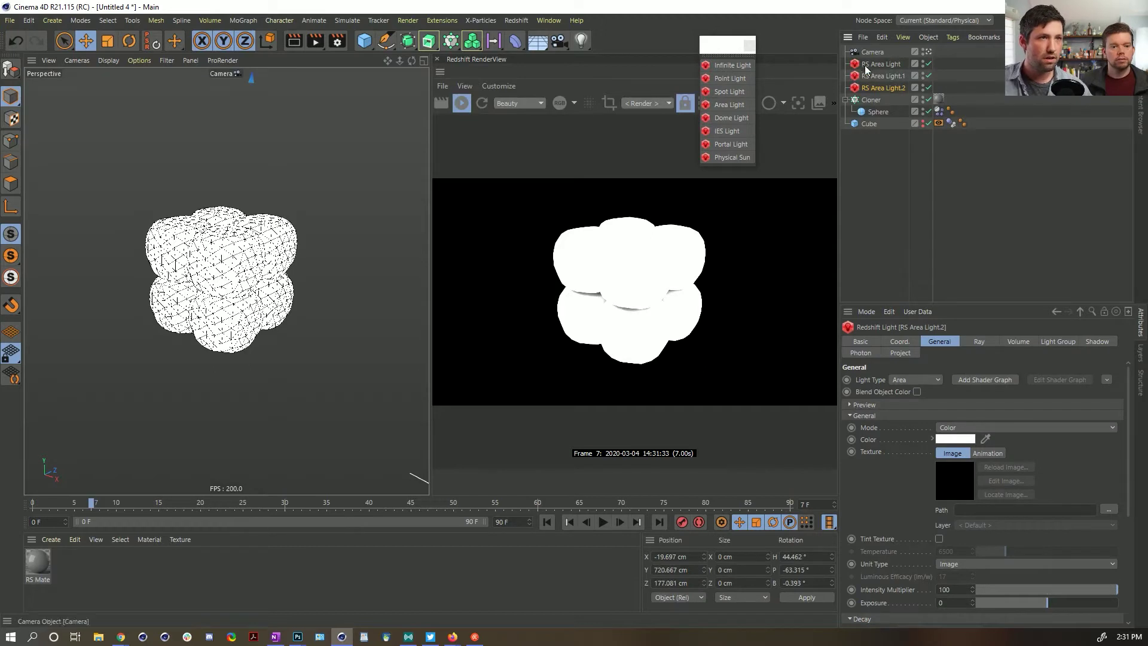
shift+click(891, 66)
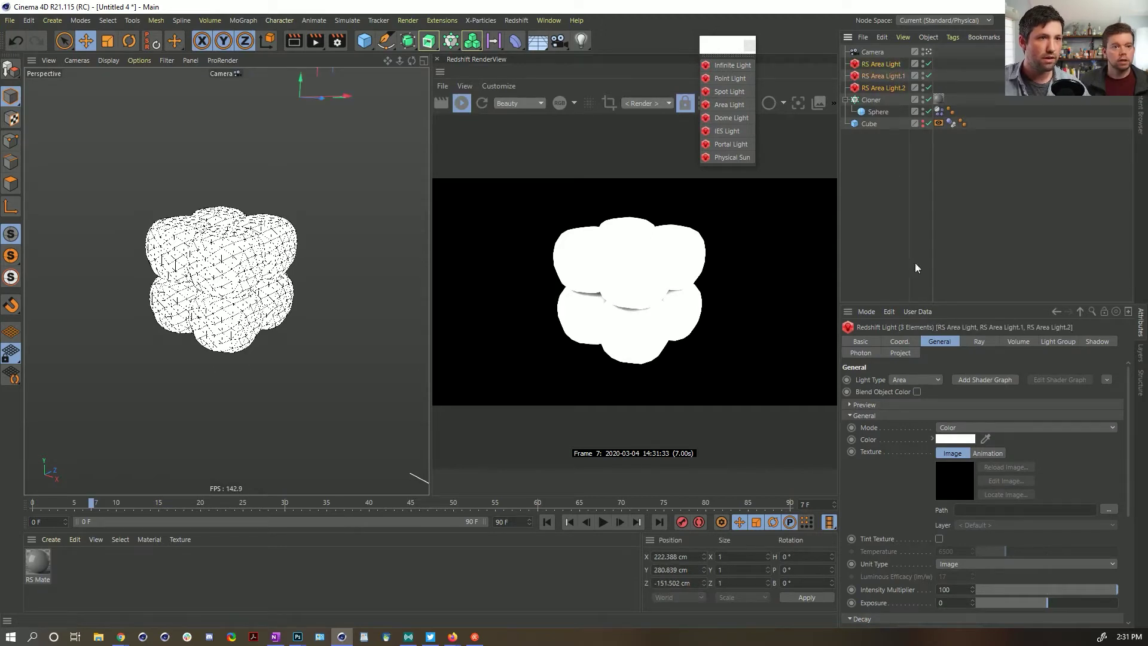
click(960, 589)
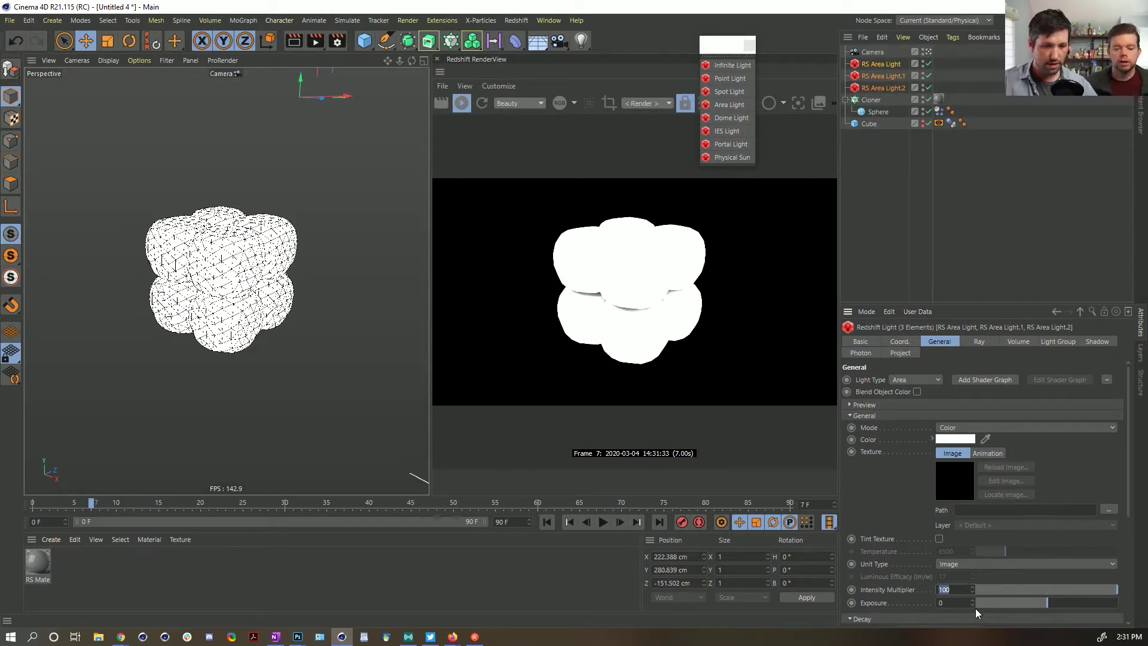
text(5)
key(Return)
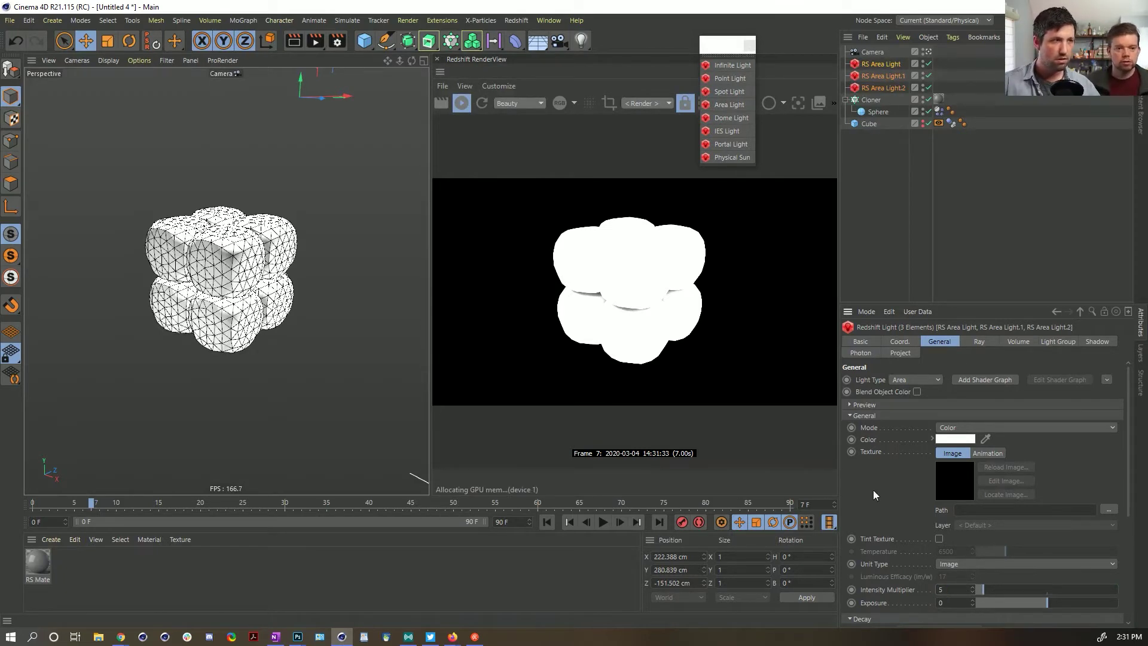
click(941, 220)
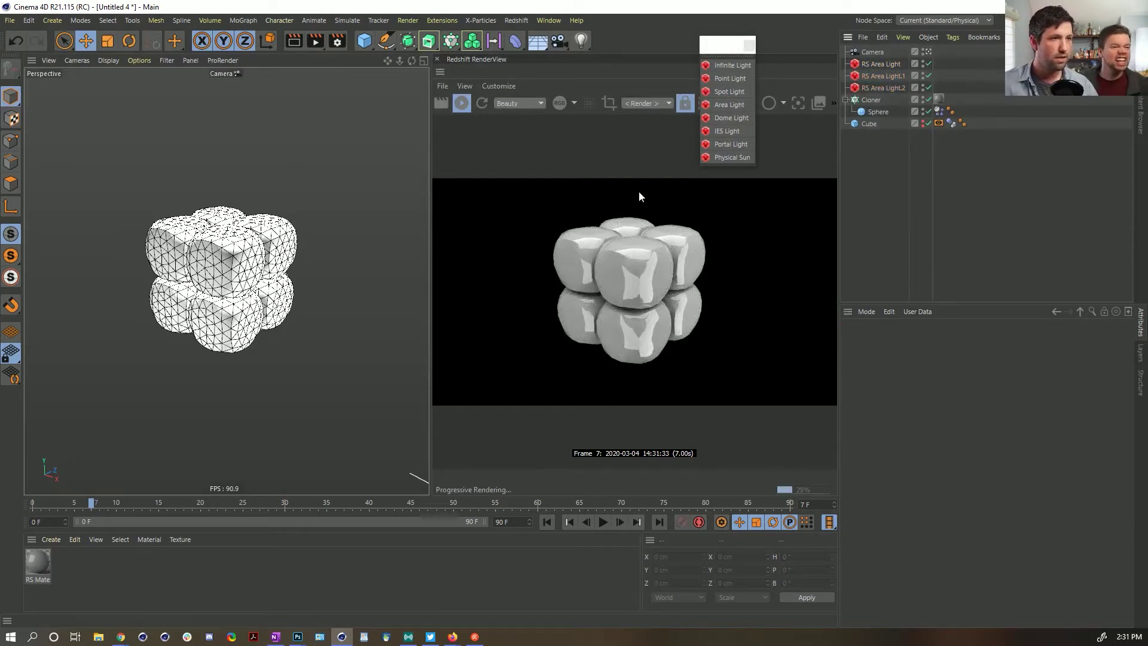
Step: Leave the camera view and move RS Area Light.1 to about X 450, Y -170, Z 608 cm
click(883, 88)
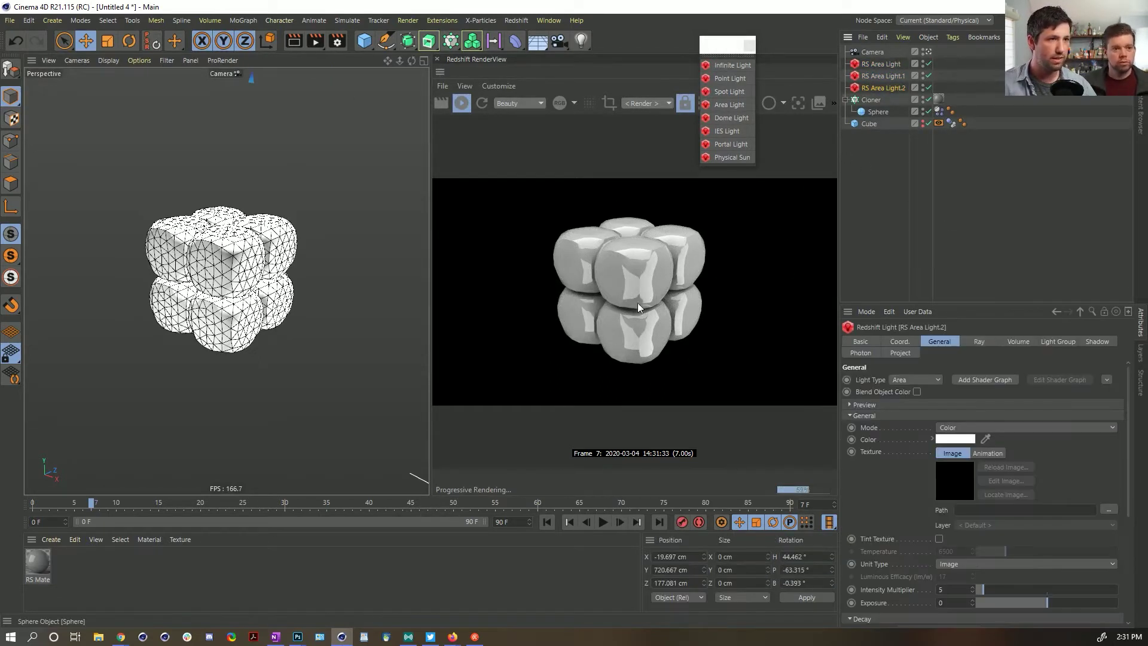
middle_click(306, 250)
middle_click(316, 354)
alt+drag(297, 354, 323, 358)
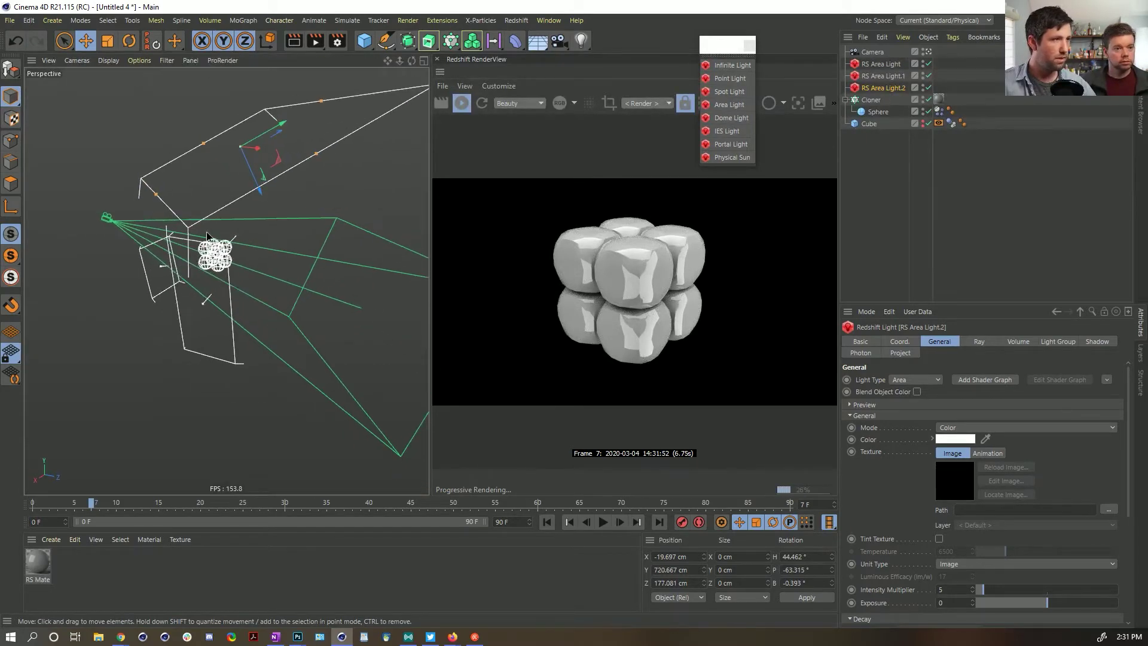
scroll(293, 323, down, 3)
alt+drag(281, 302, 293, 304)
click(214, 273)
drag(214, 273, 267, 297)
key(r)
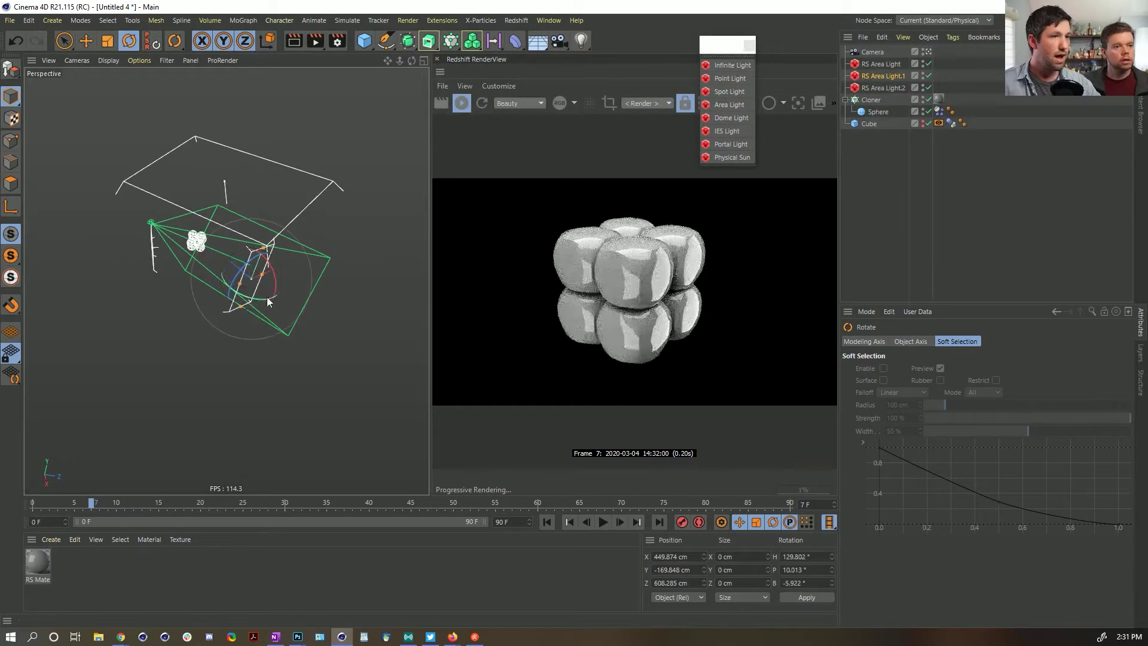
Step: Move the first RS Area Light back from the spheres to about X 15, Y -229, Z -824 cm
click(896, 75)
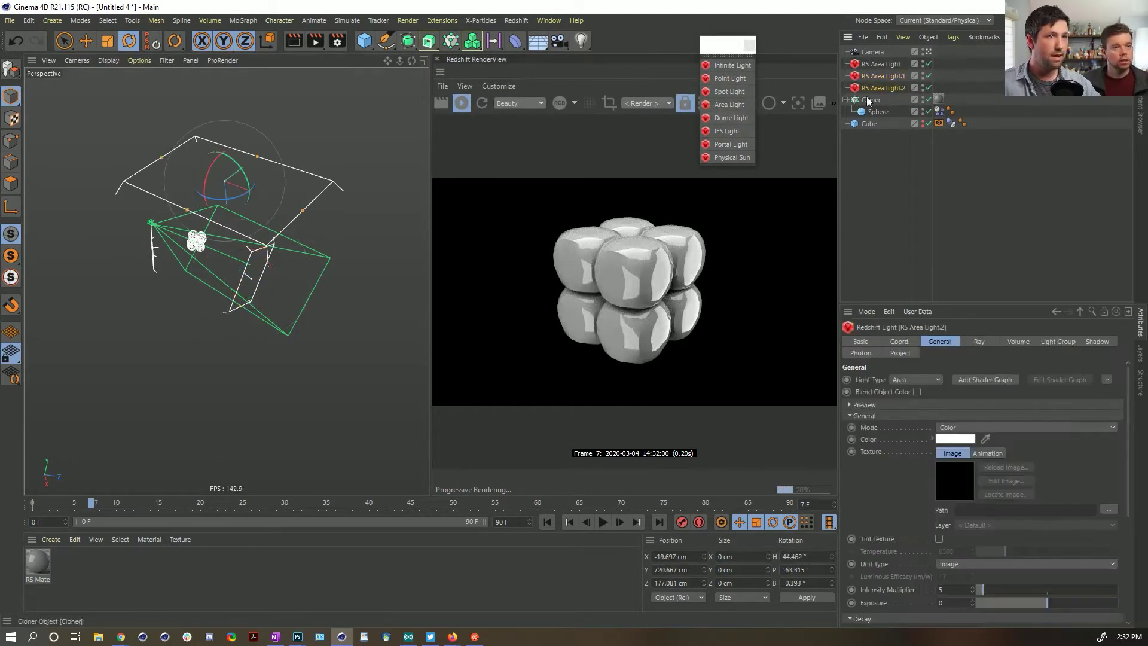
click(891, 64)
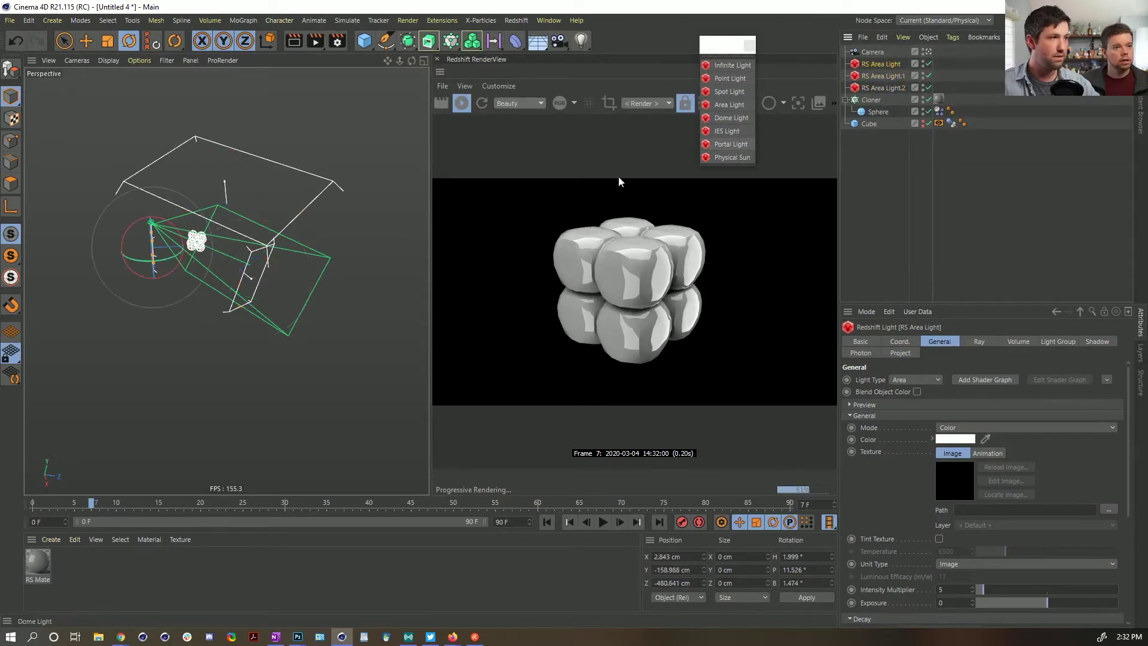
key(e)
key(w)
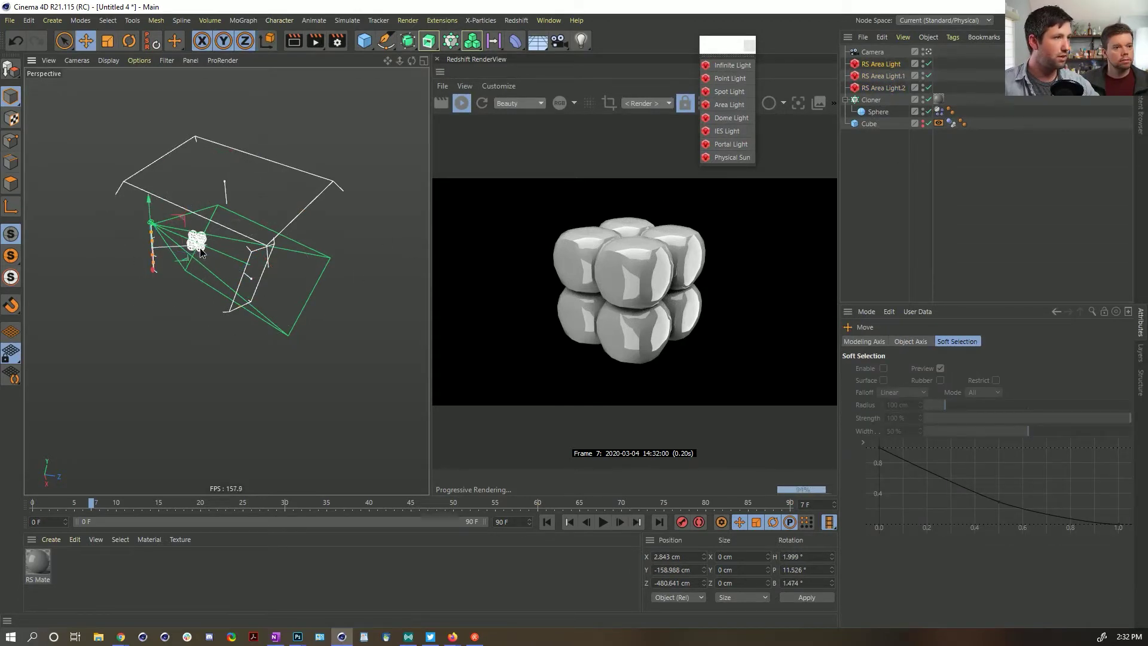
drag(201, 246, 169, 247)
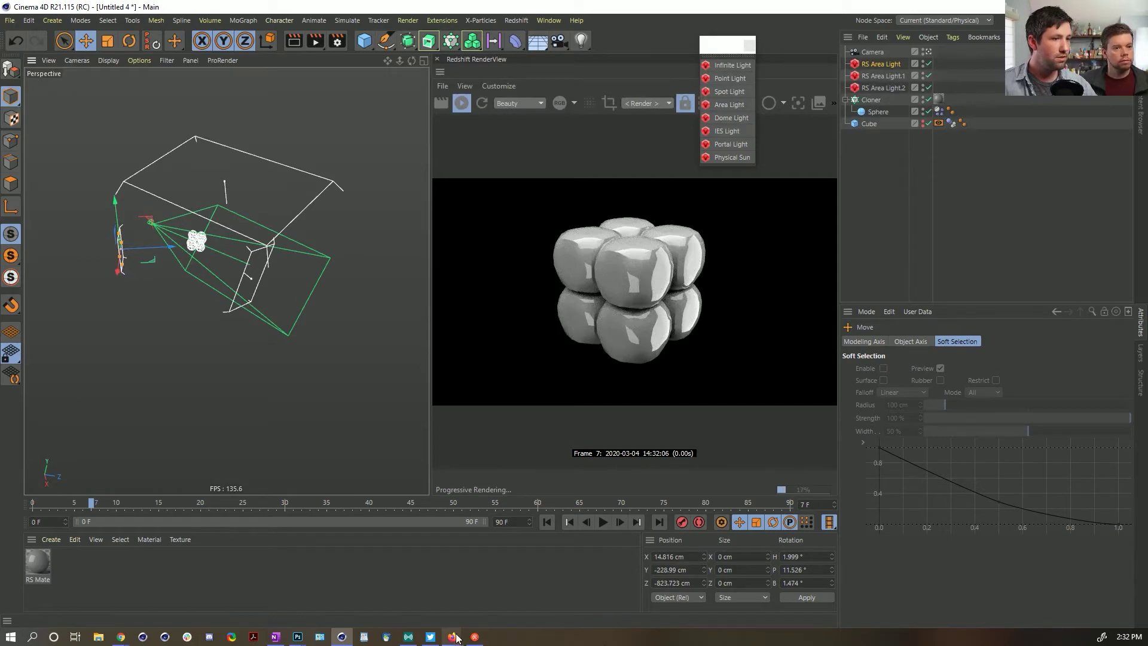
Step: Check the Pinterest bubble reference in the browser, return to Cinema 4D, and open the RS Material's shader graph in an enlarged window
mouse_move(453, 636)
click(479, 613)
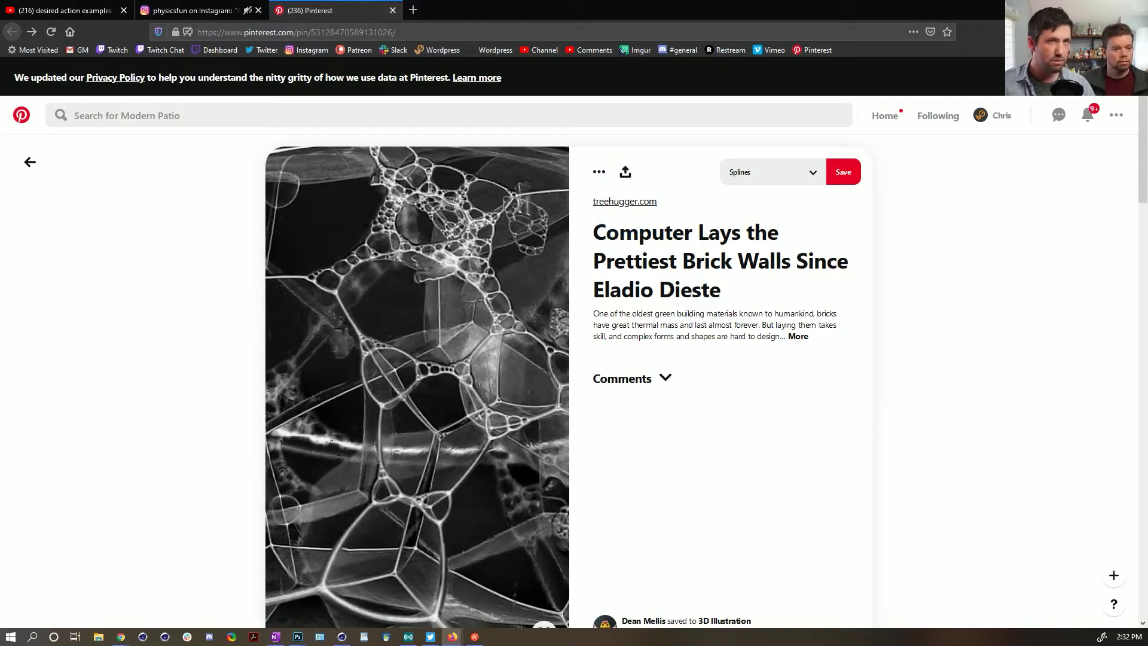
key(alt+Tab)
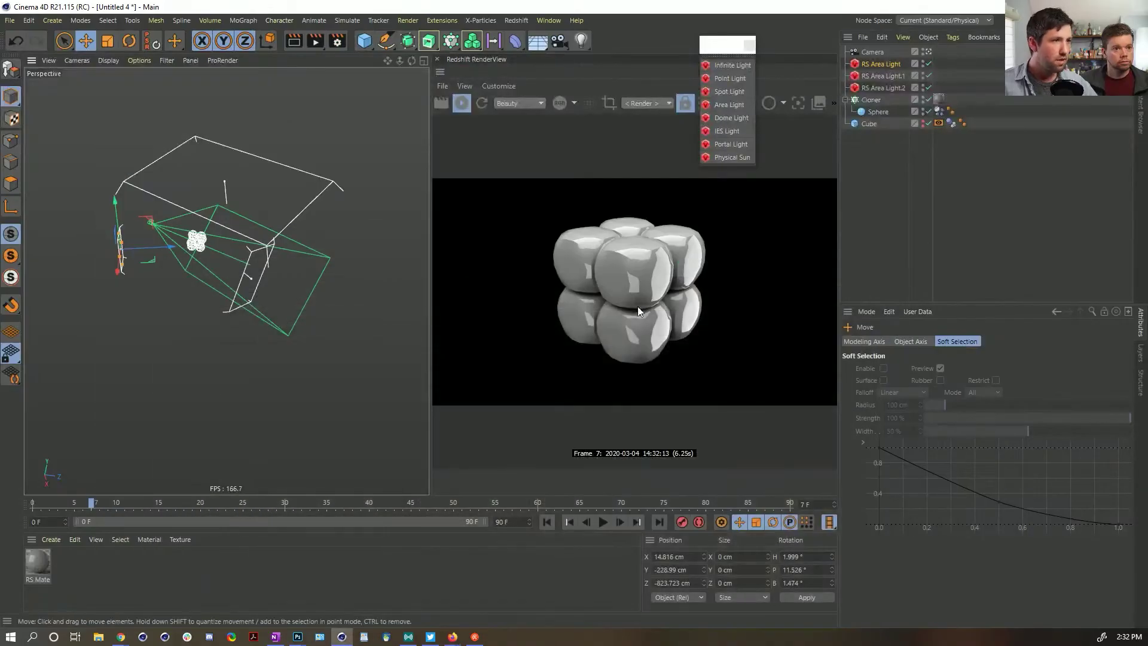
click(40, 567)
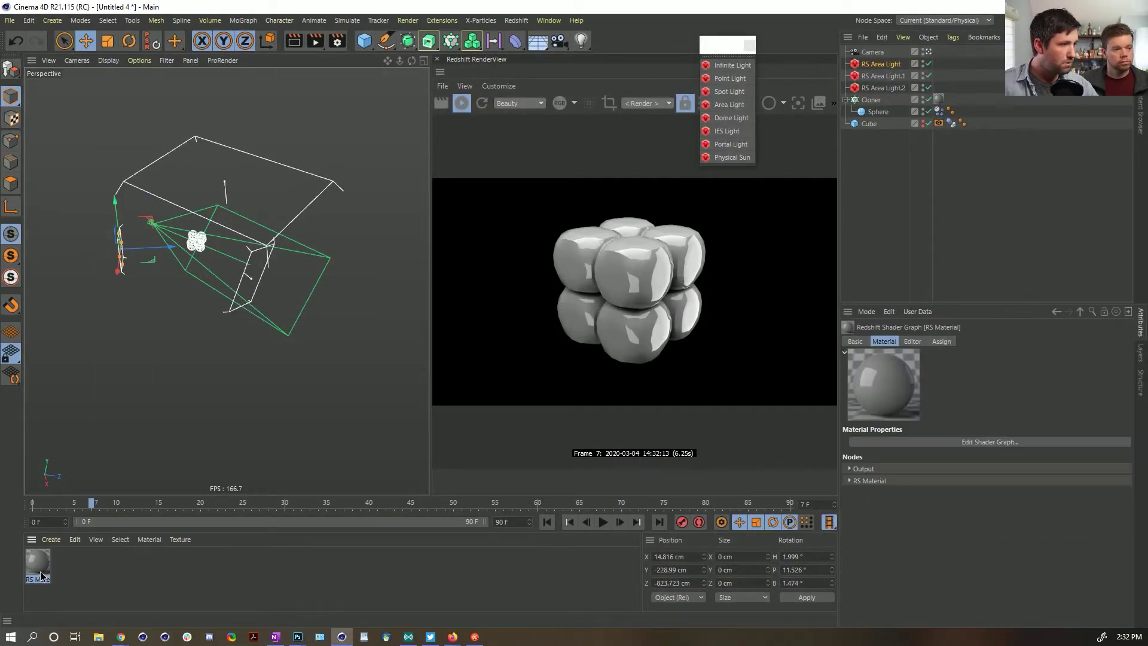
drag(1147, 37, 819, 158)
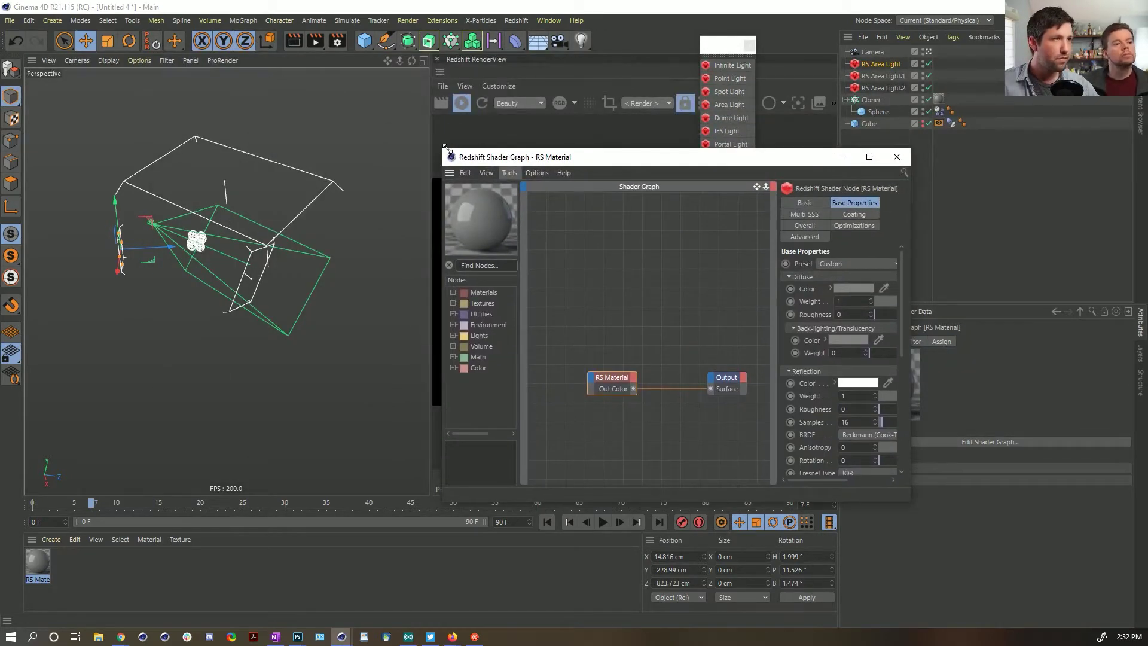
drag(444, 146, 337, 70)
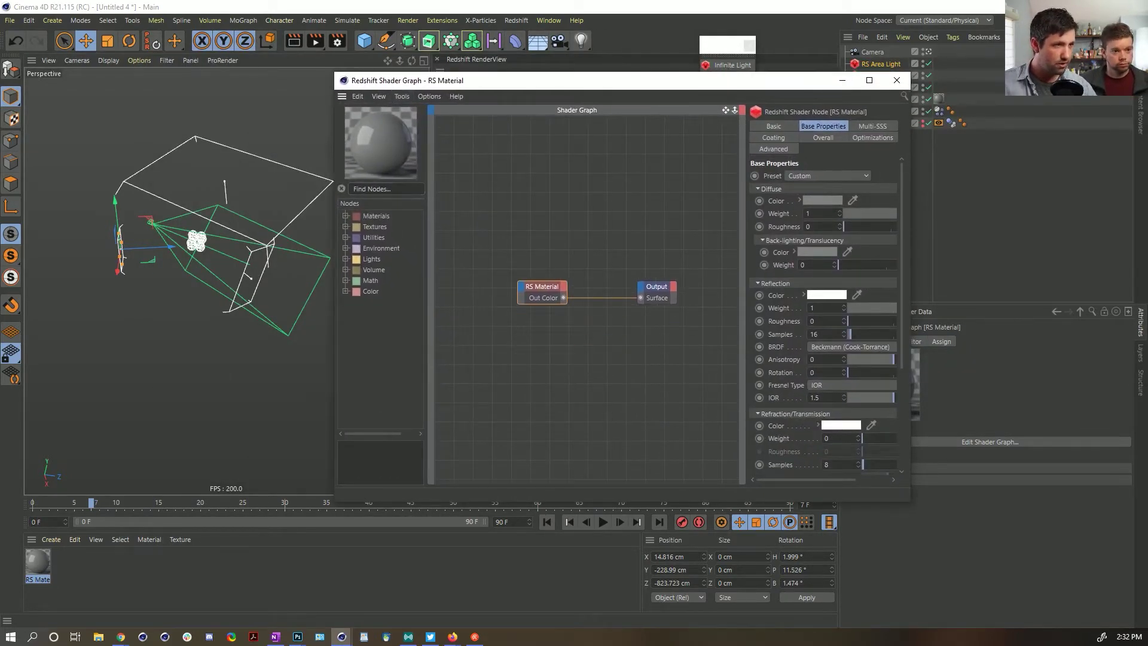
alt+right_drag(485, 240, 471, 241)
alt+middle_drag(484, 240, 531, 203)
click(485, 241)
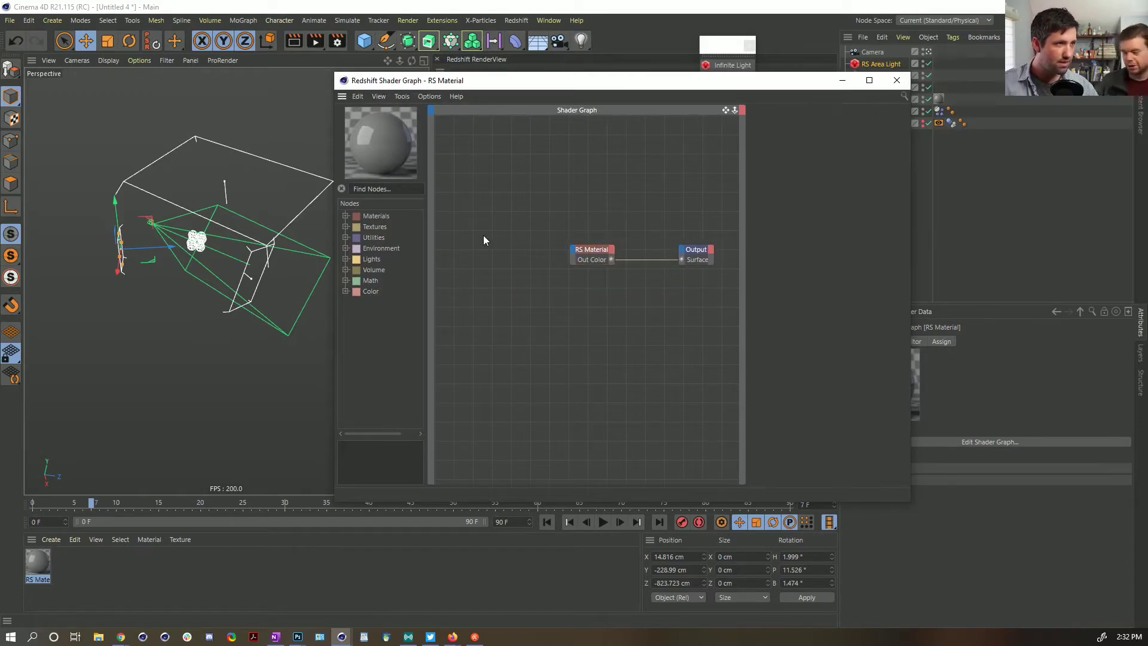
click(346, 227)
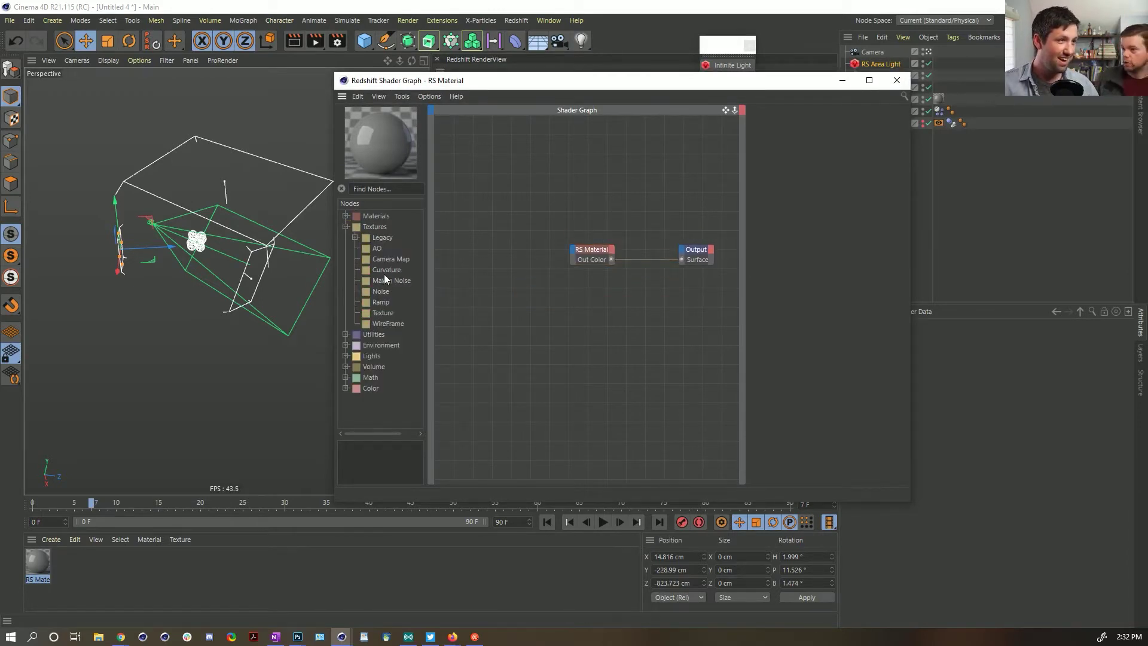
click(346, 227)
click(345, 216)
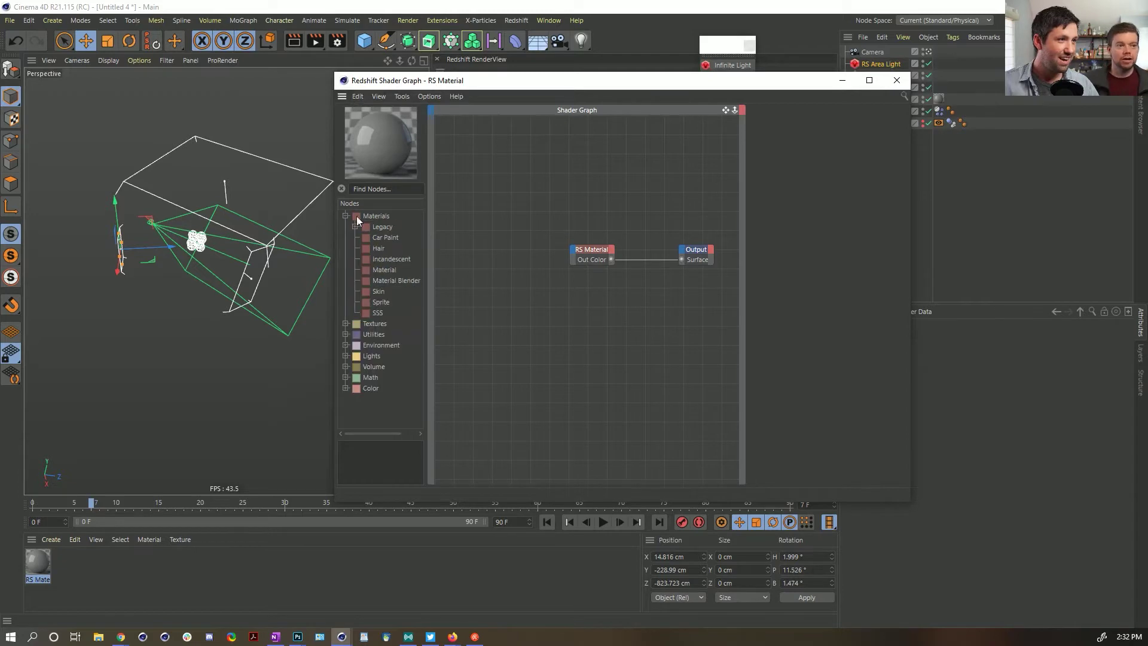
Step: Set the RS Material's refraction weight to 1 and shrink the shader graph window to uncover the live render
click(585, 265)
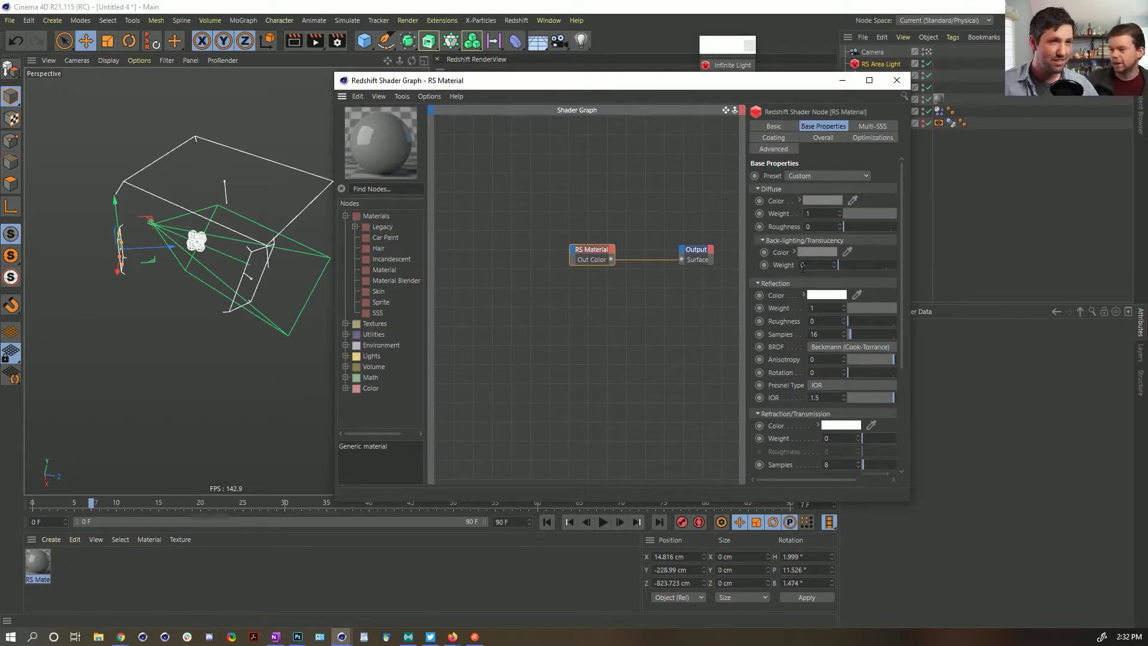
drag(745, 245, 660, 248)
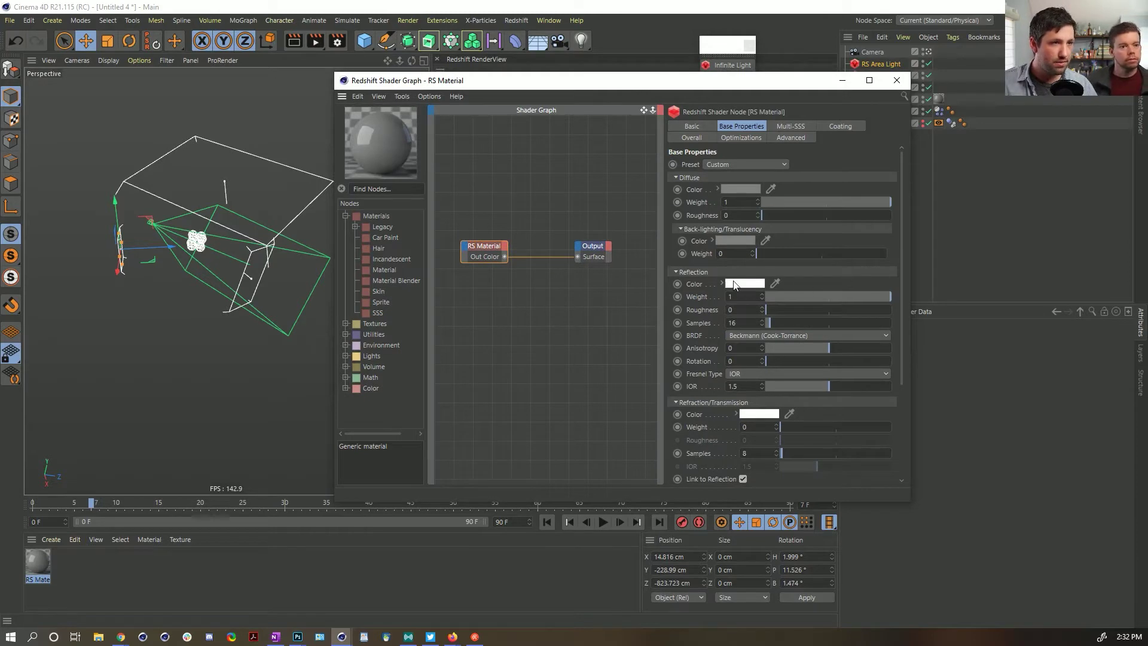
drag(917, 327, 1024, 328)
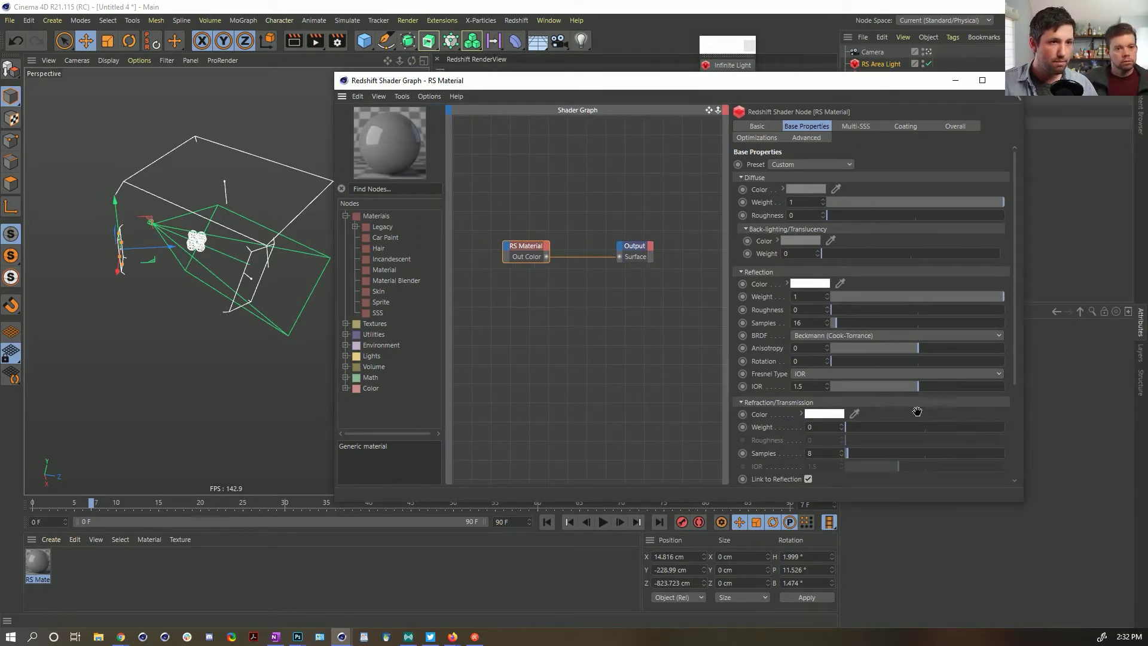
drag(892, 429, 1014, 426)
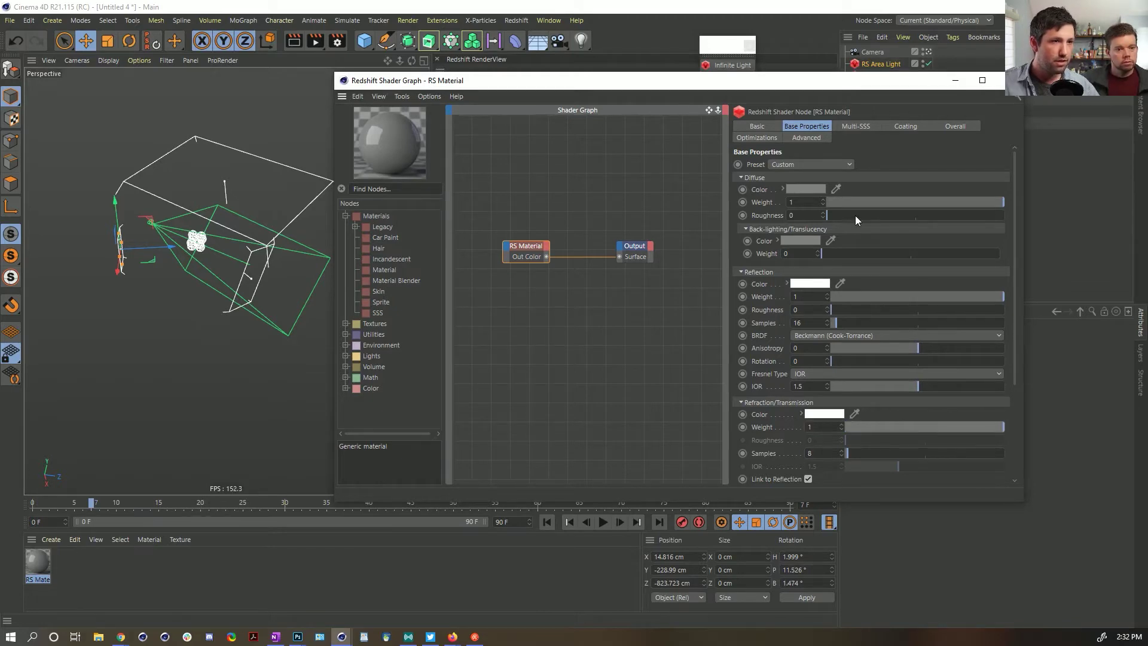
drag(563, 81, 321, 89)
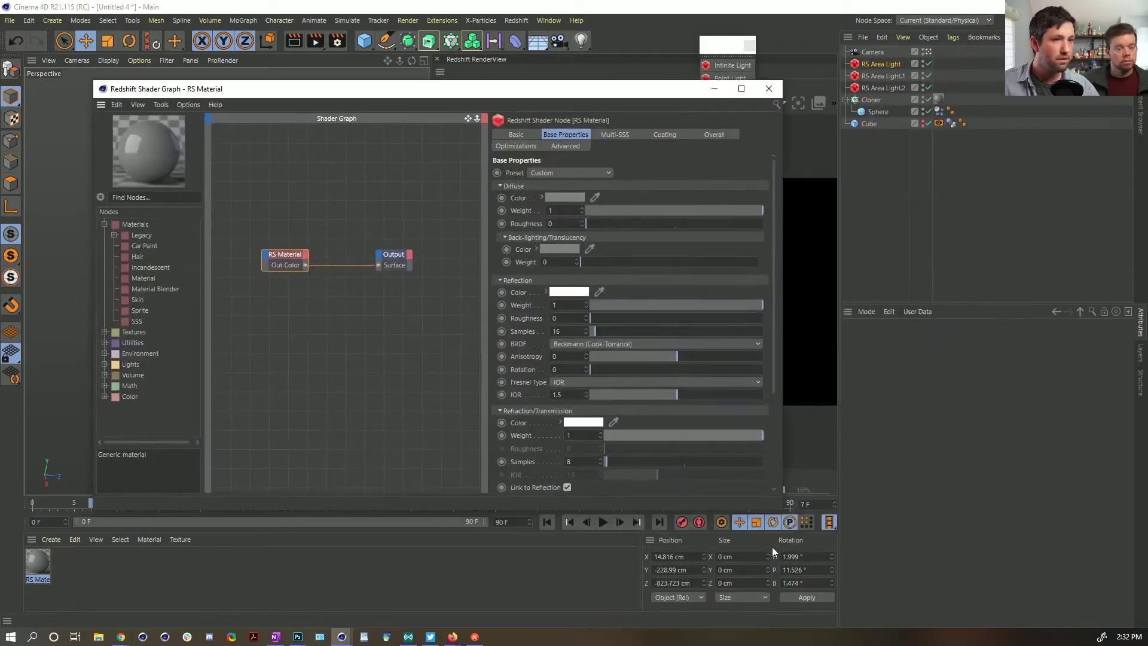
drag(775, 513, 476, 443)
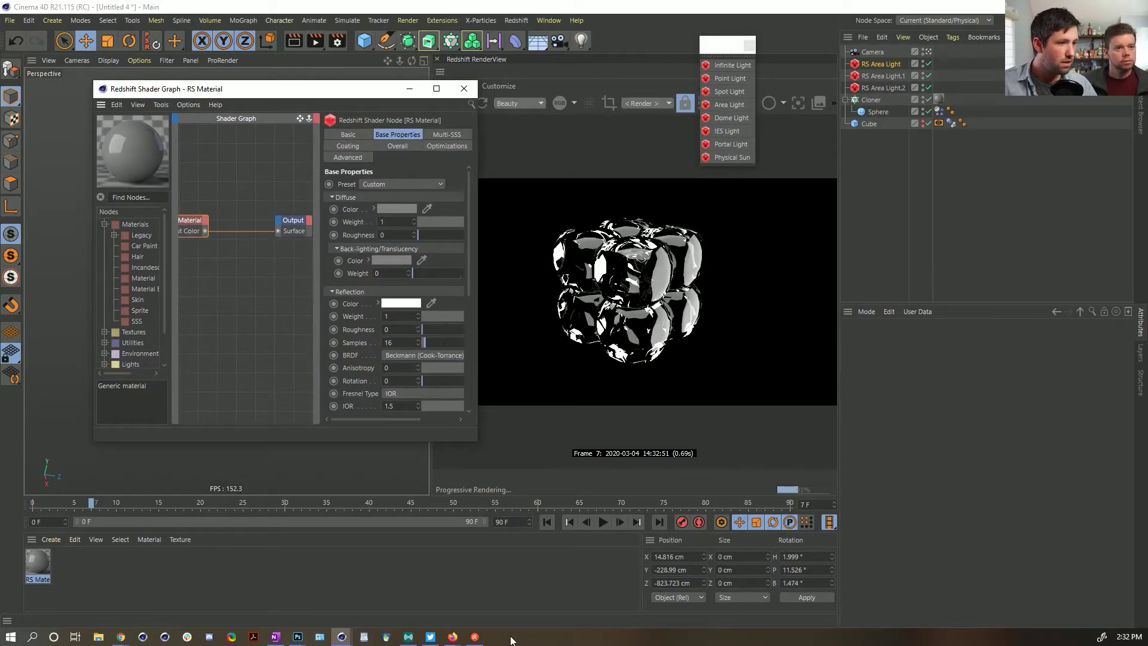
Step: Compare the render with the Pinterest bubble reference in the browser, and return to Cinema 4D with the shader graph window enlarged beside the render
mouse_move(457, 639)
click(508, 610)
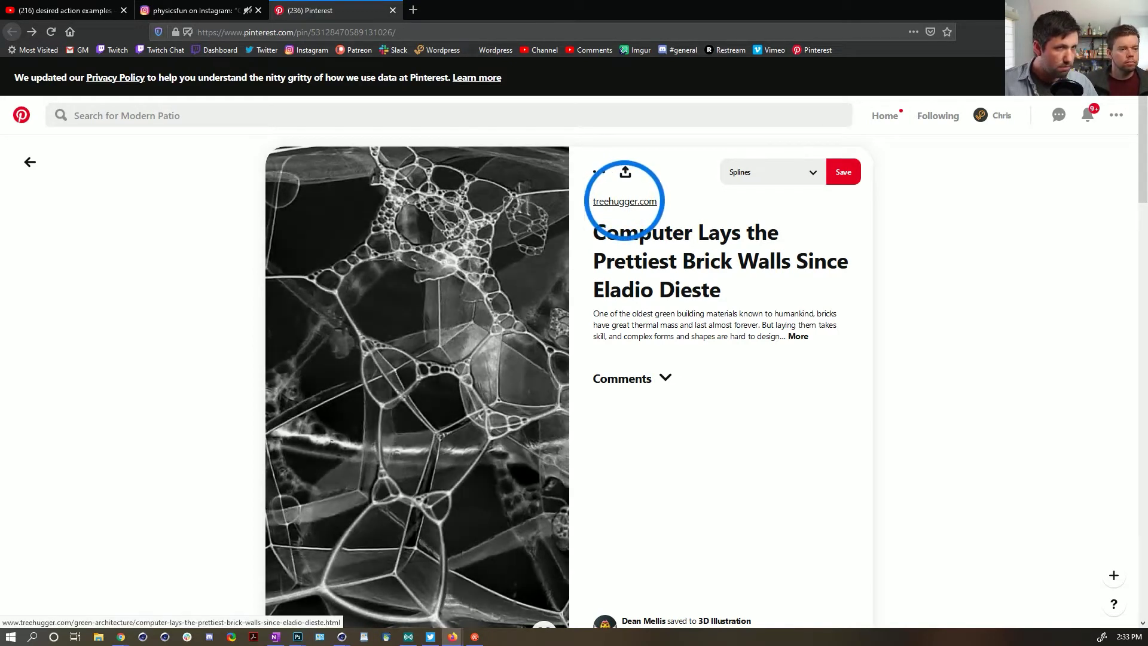
key(alt+Tab)
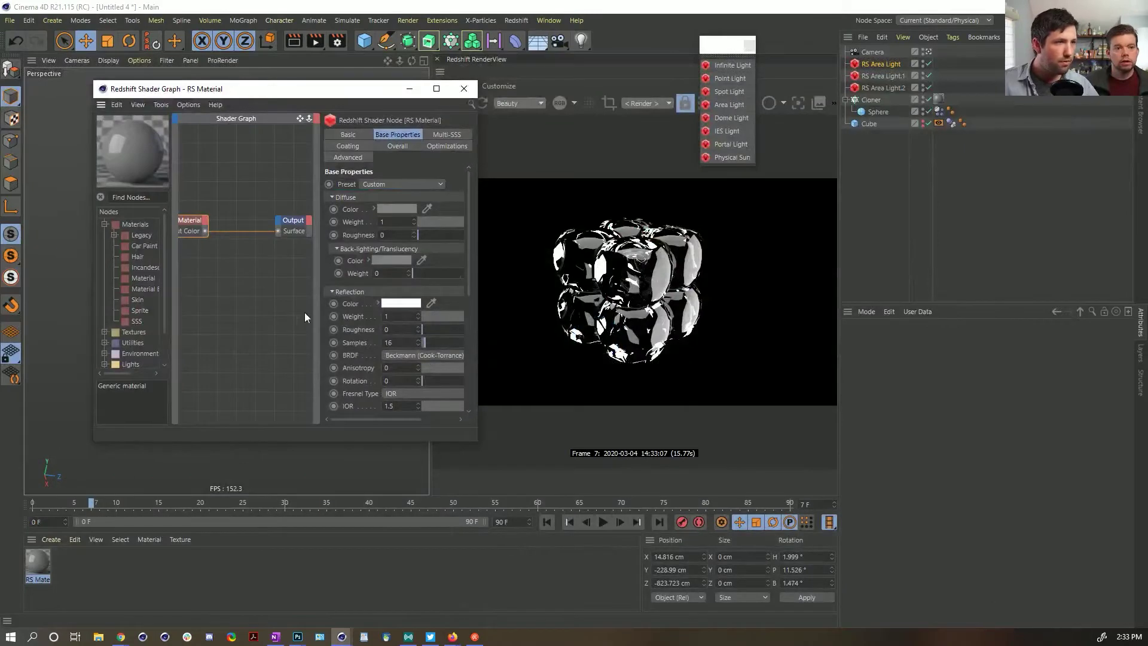
drag(483, 444, 640, 487)
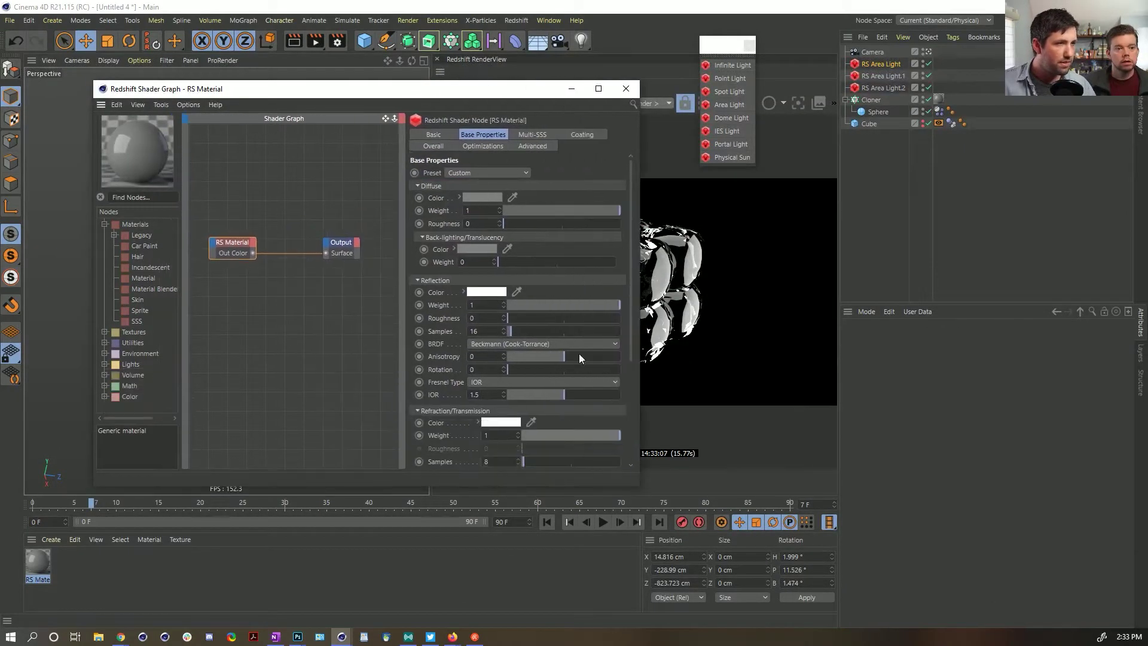
drag(496, 92, 376, 99)
Step: Reposition the RS Material and Output nodes together in the shader graph and display the RS Material's base properties
click(153, 213)
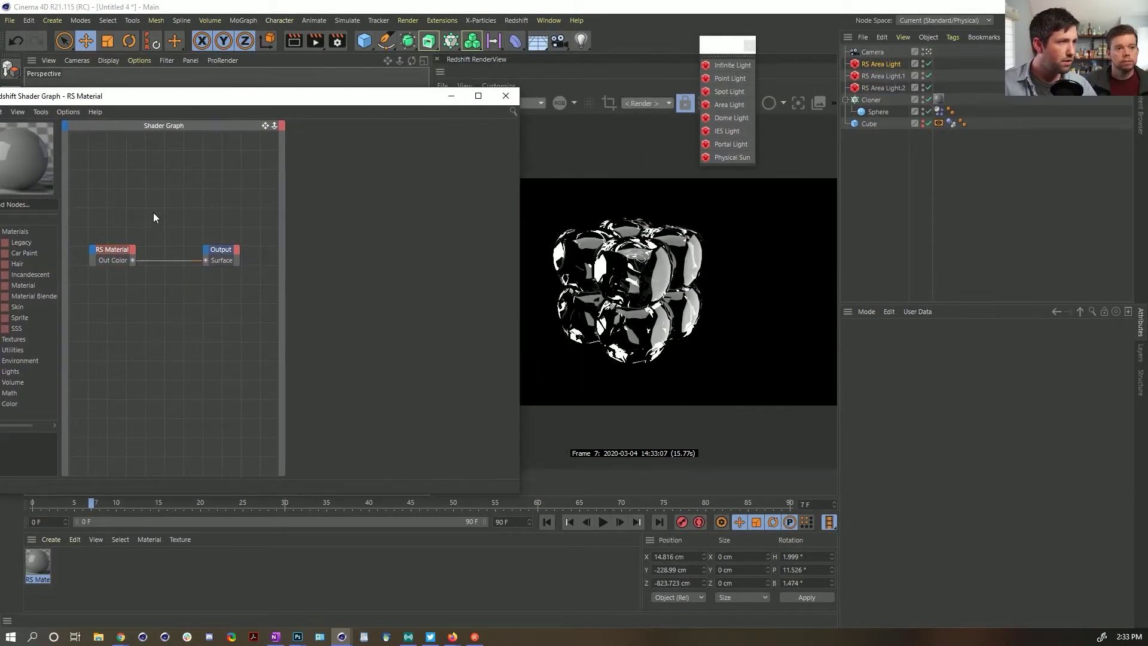
drag(151, 213, 91, 274)
drag(229, 223, 131, 259)
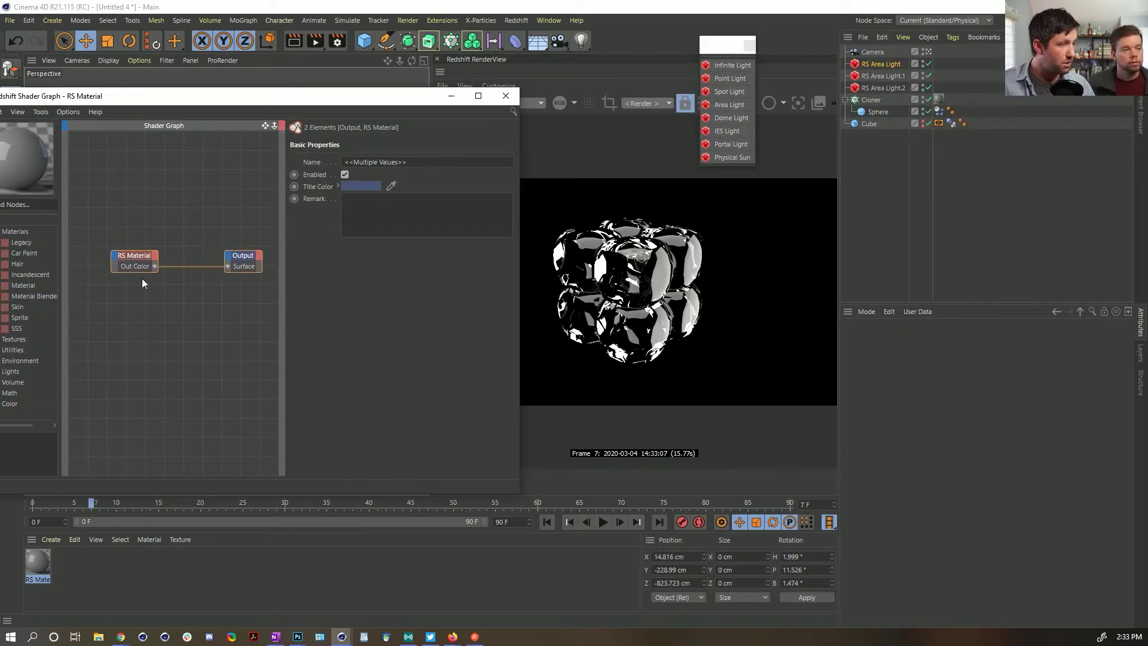
click(165, 292)
alt+middle_drag(142, 280, 185, 280)
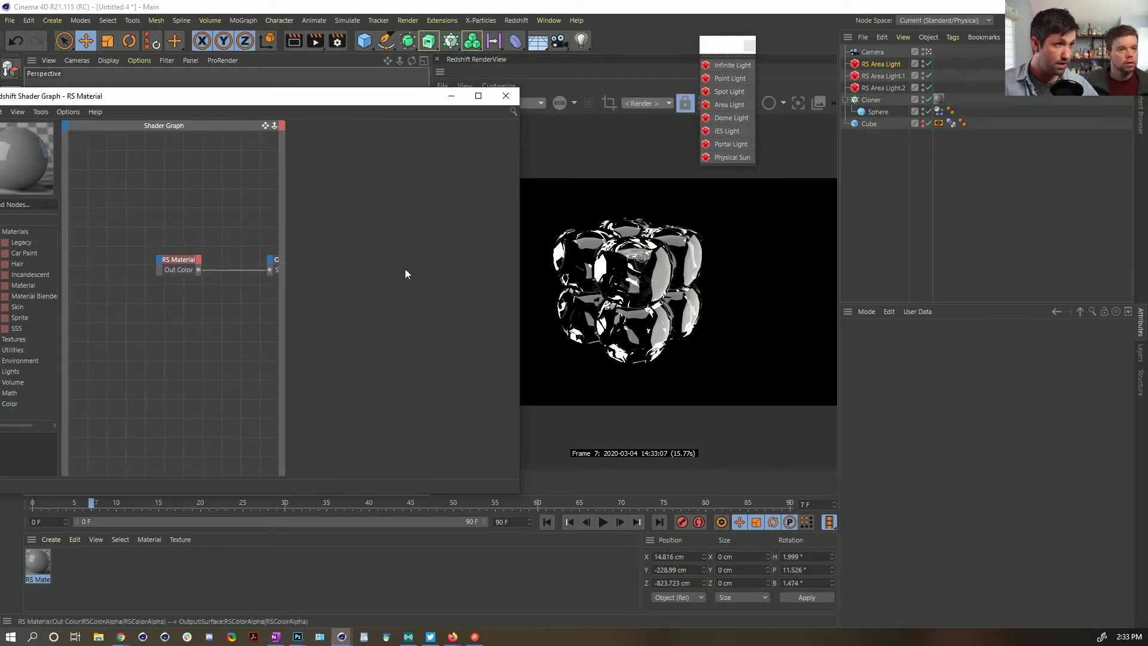
click(193, 269)
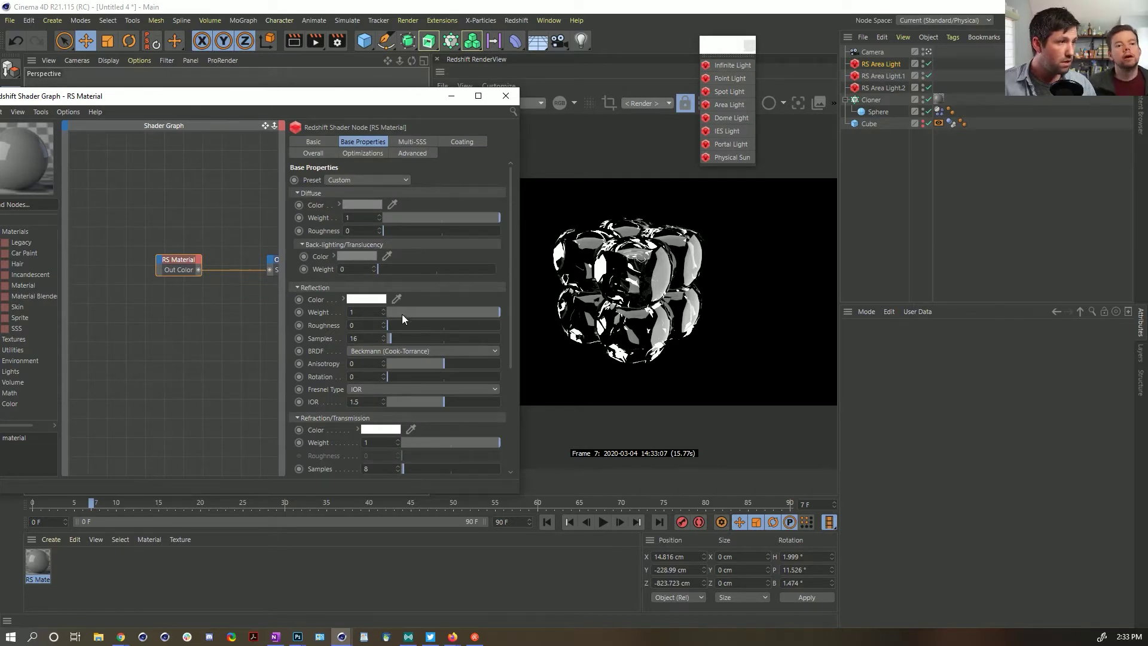
Step: Set the RS Material's reflection weight to 1, and switch the scene's renderer to Redshift in the render settings
drag(420, 313, 517, 313)
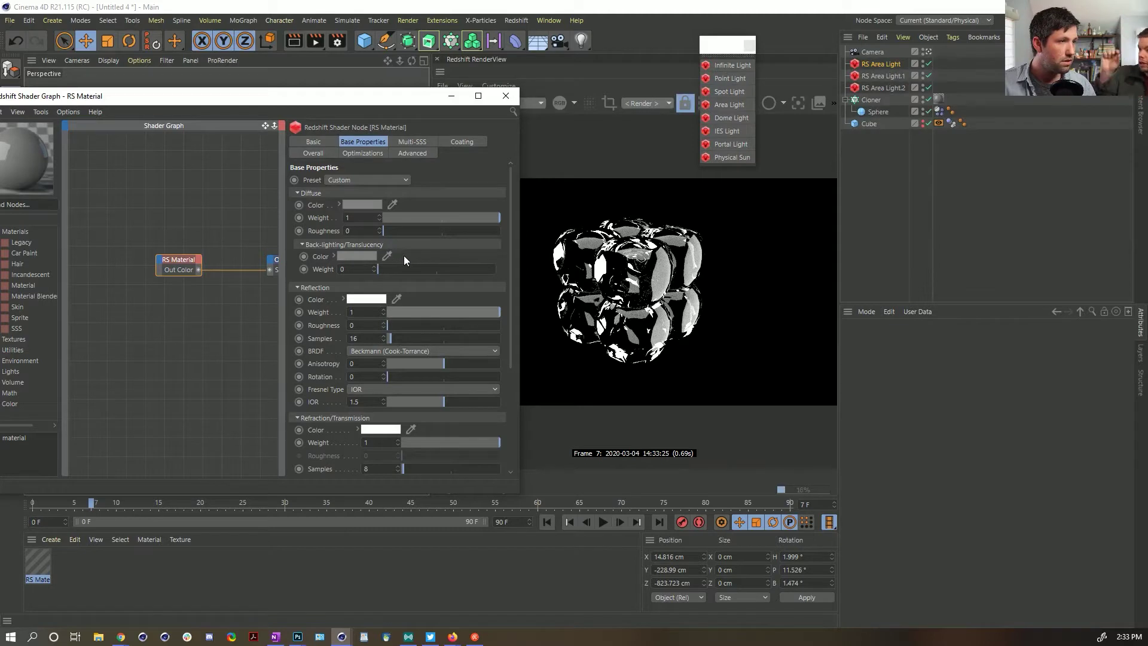
drag(511, 263, 511, 368)
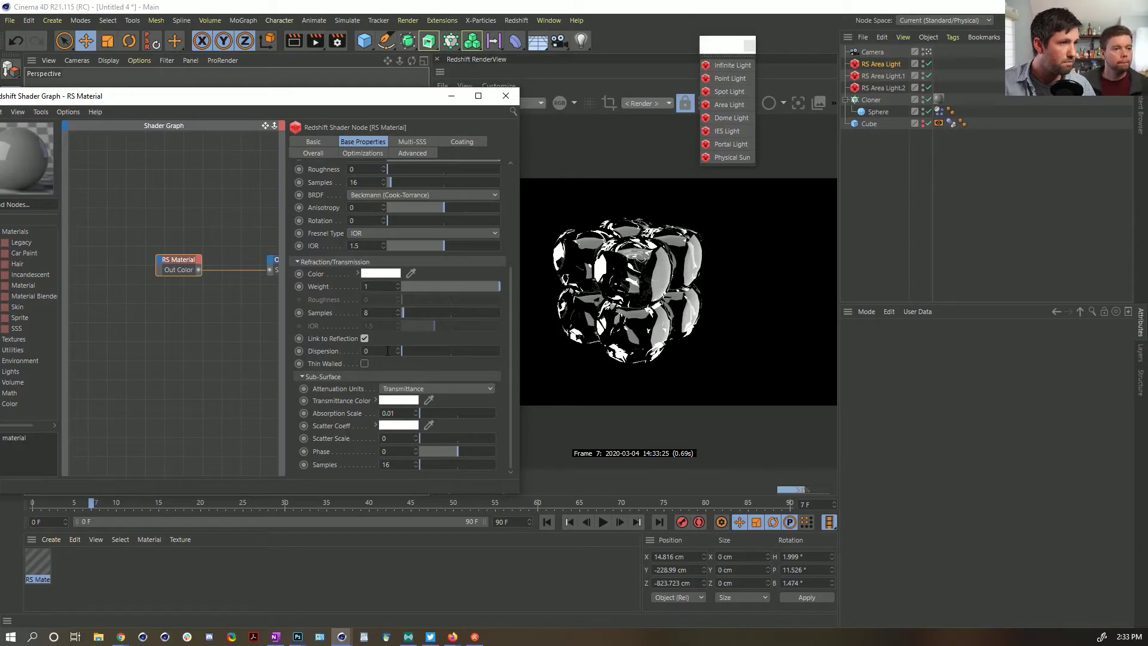
click(337, 40)
drag(428, 97, 407, 175)
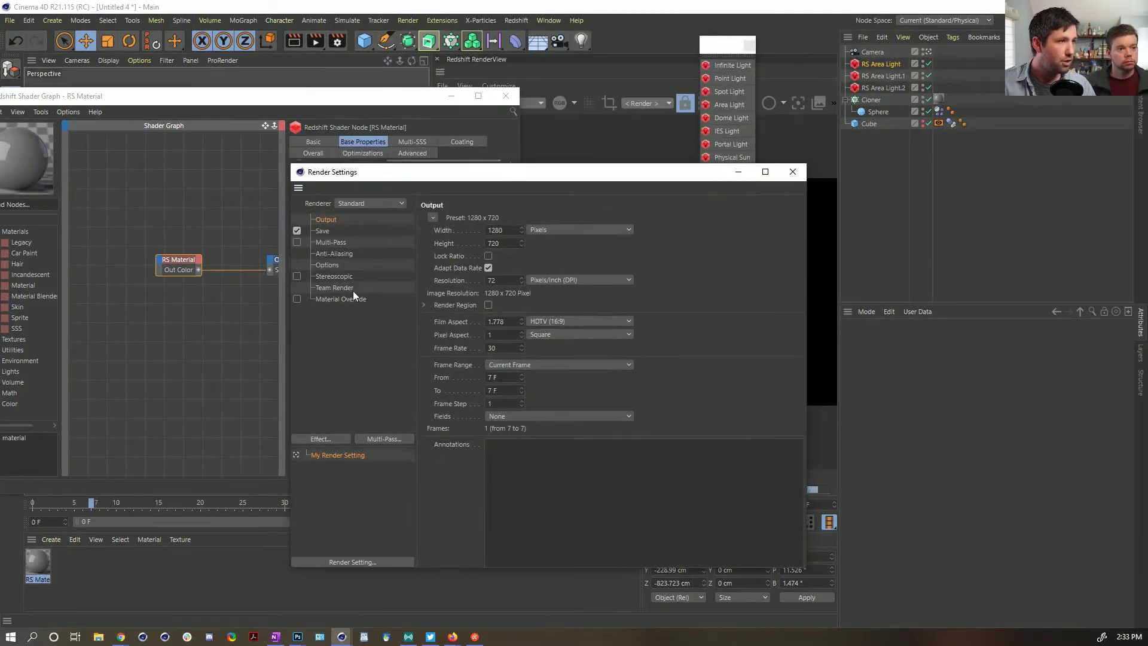
click(370, 204)
click(375, 260)
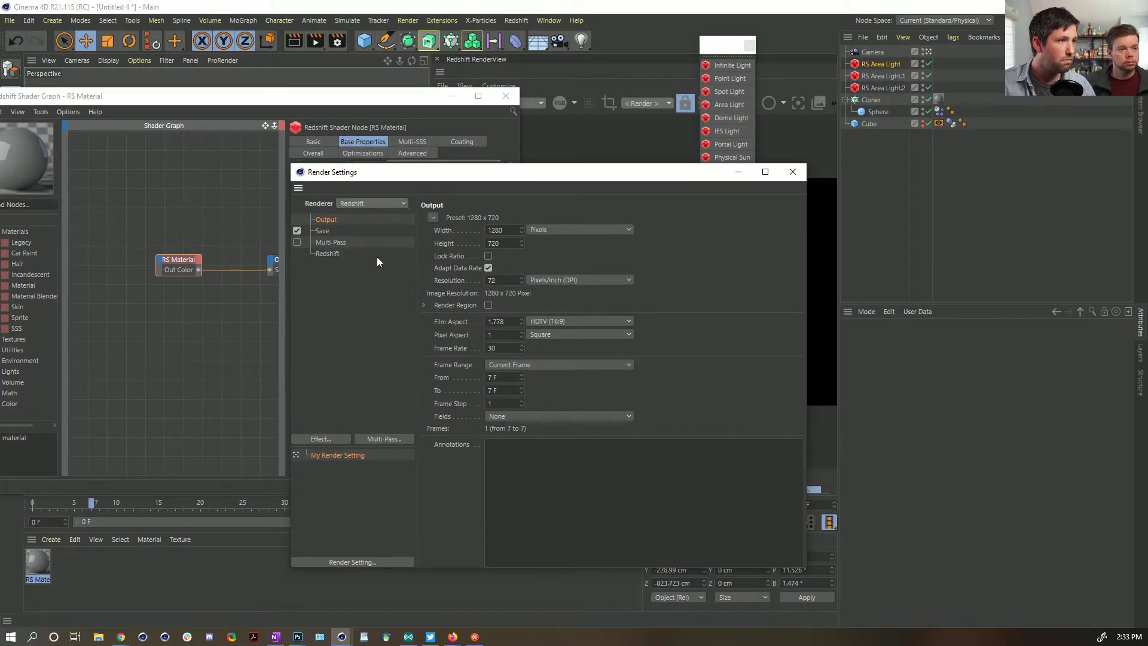
Step: Set Redshift's primary and secondary GI engines to Brute Force, with 64 brute force rays
click(328, 253)
click(566, 220)
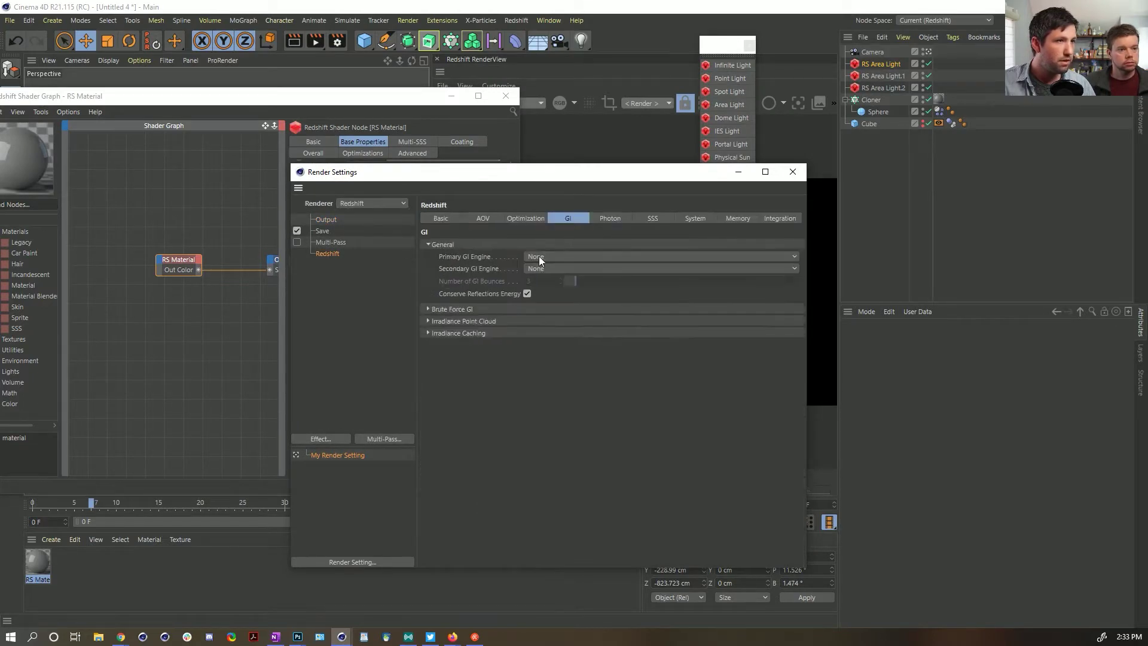
click(540, 256)
click(557, 308)
click(555, 270)
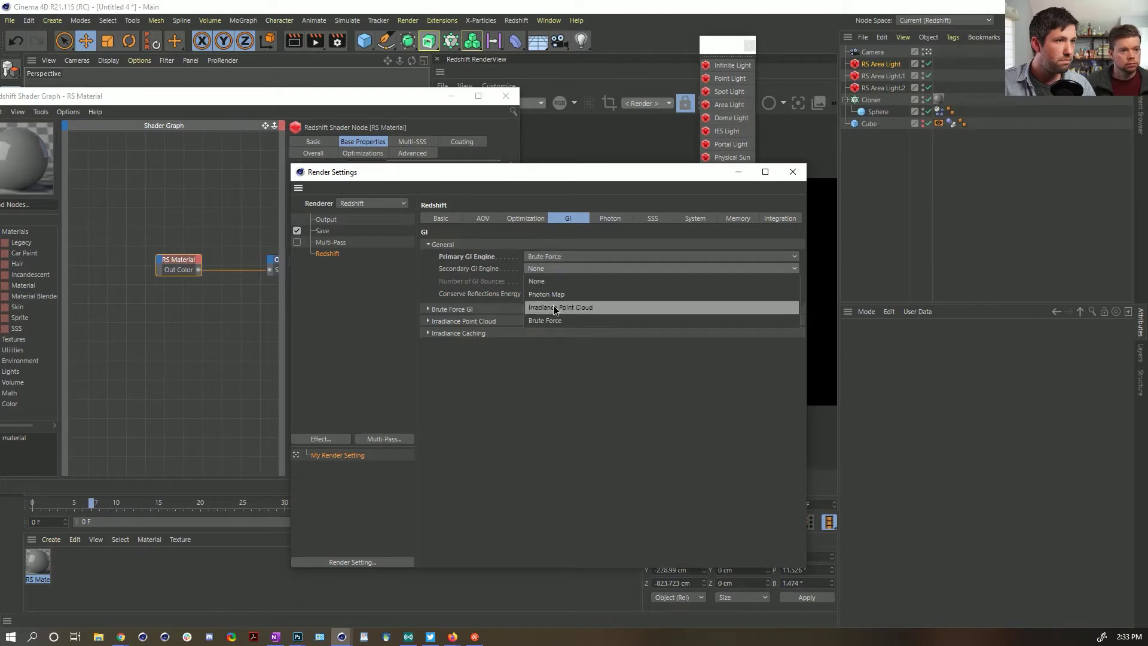
click(554, 305)
click(490, 310)
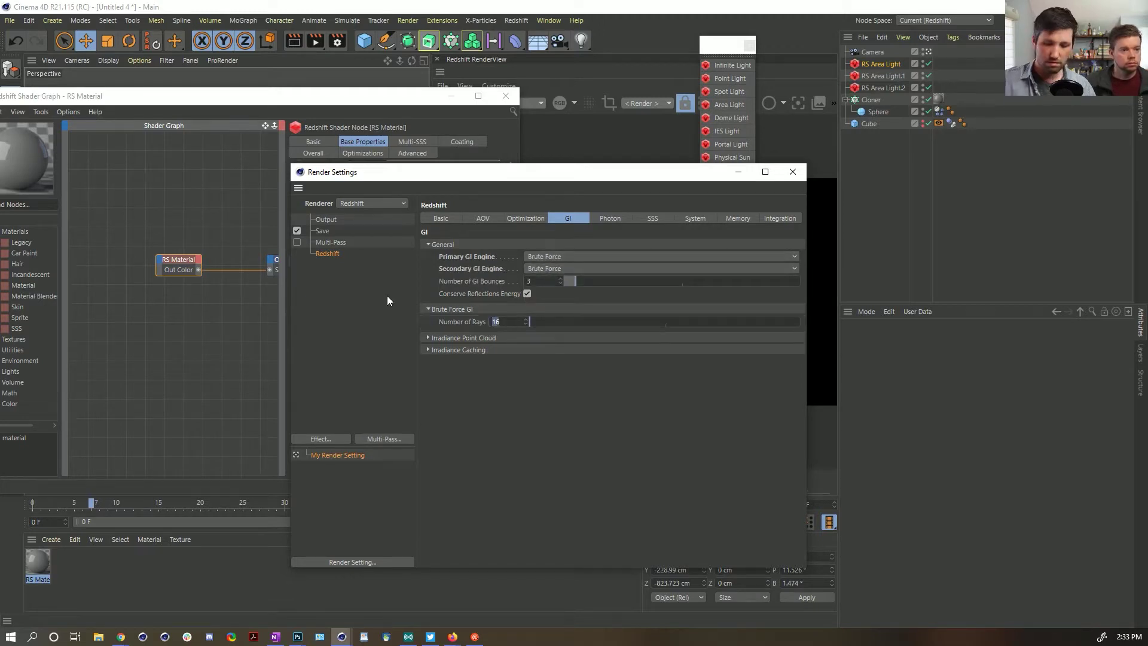
key(Return)
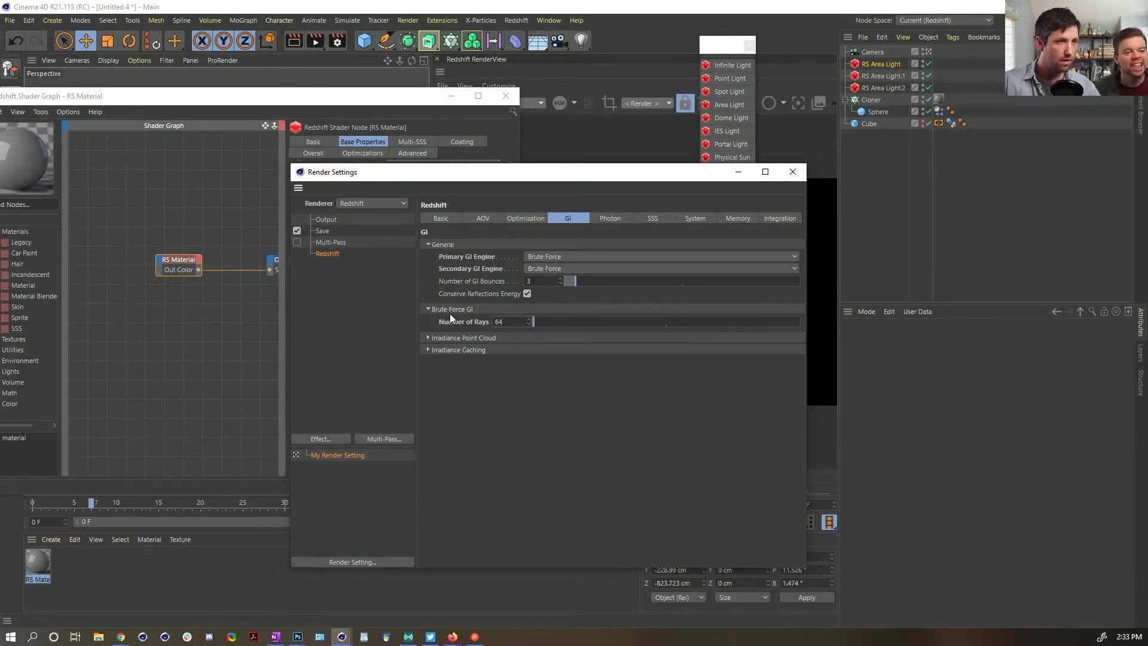
Step: Move the render settings window clear of the render and set Redshift's unified sampling maximum to 64 samples
click(534, 219)
click(486, 217)
click(522, 218)
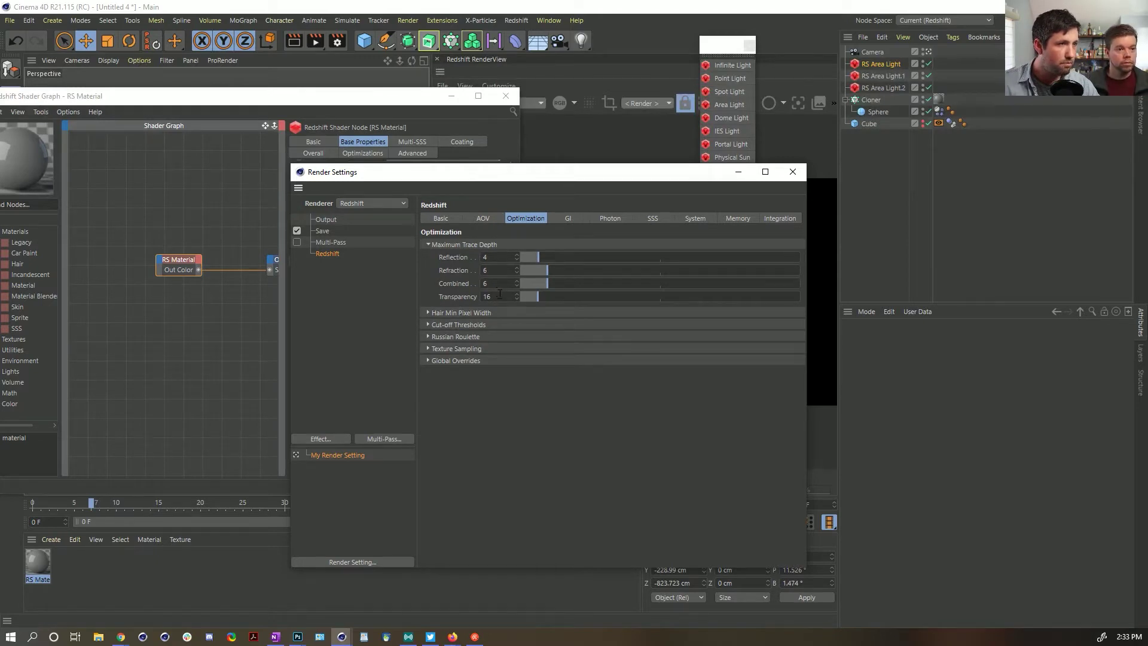
drag(499, 173, 678, 316)
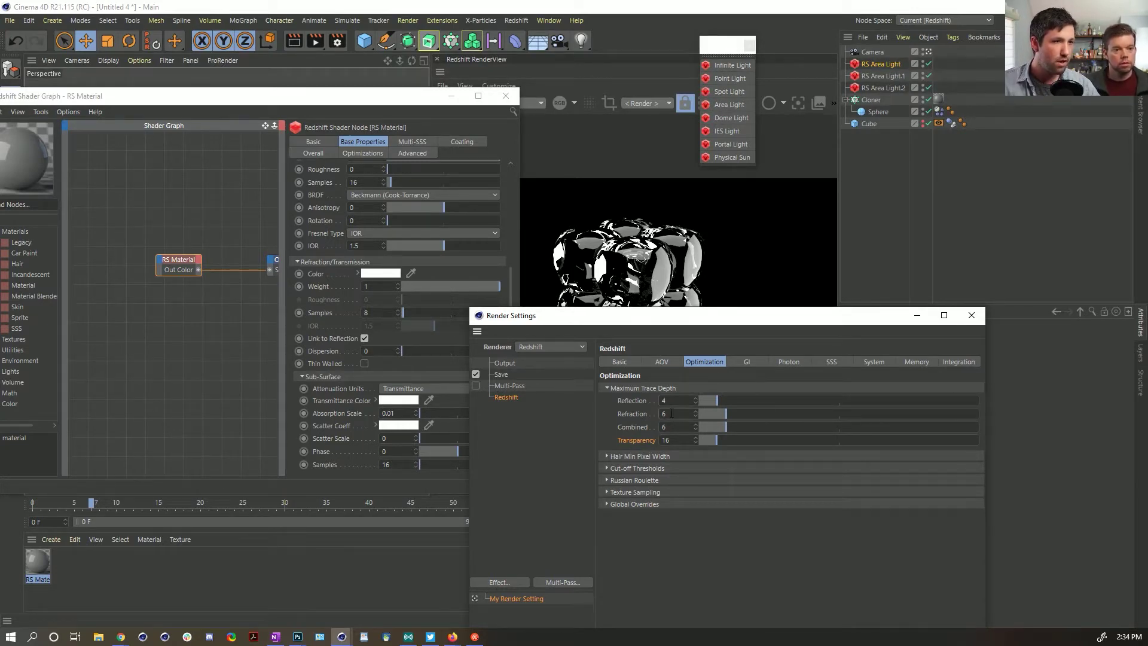
click(633, 363)
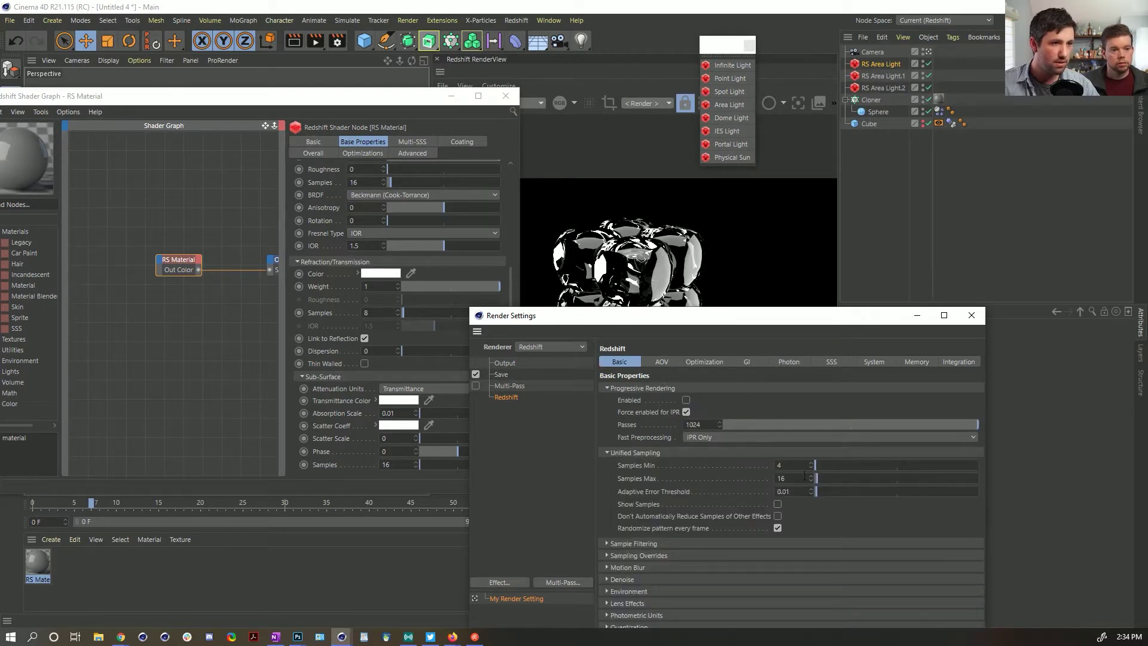
text(64)
key(Return)
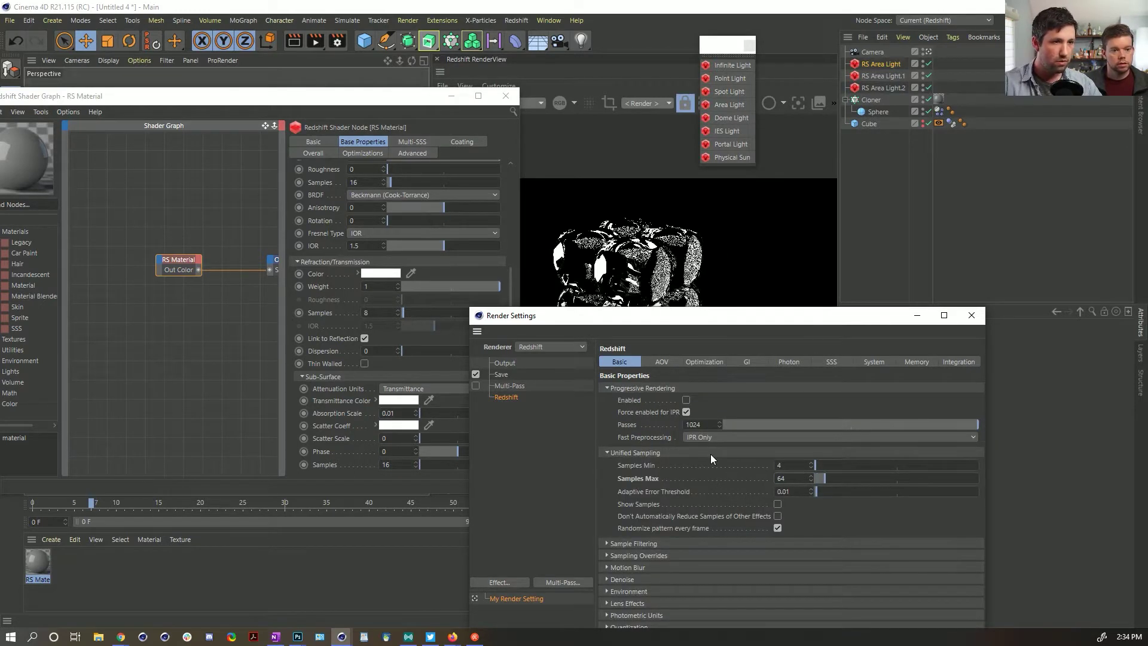
Step: Test the maximum transparency trace depth at 0, raise it again while comparing the render, and close the render settings
click(718, 361)
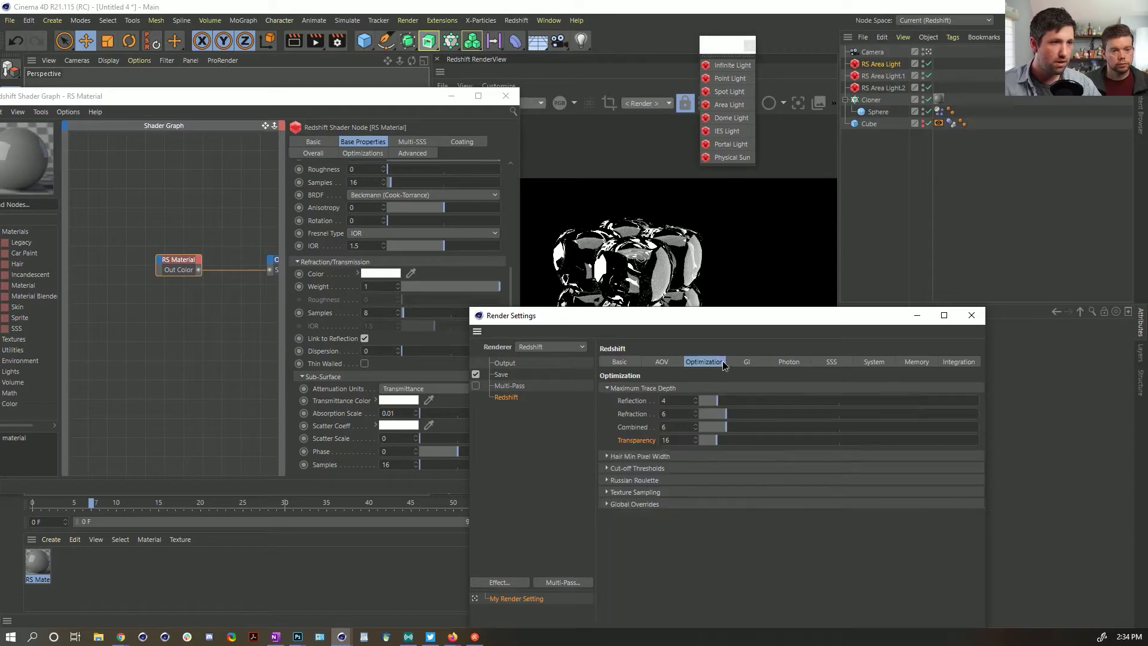
drag(729, 441, 704, 441)
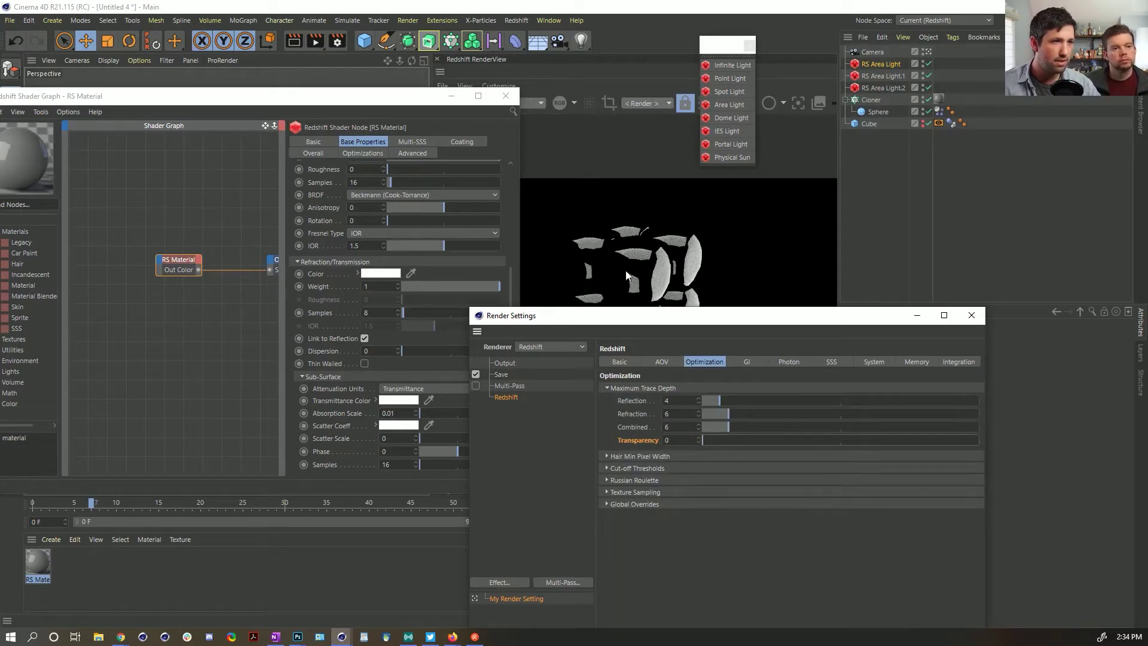
click(699, 438)
click(698, 437)
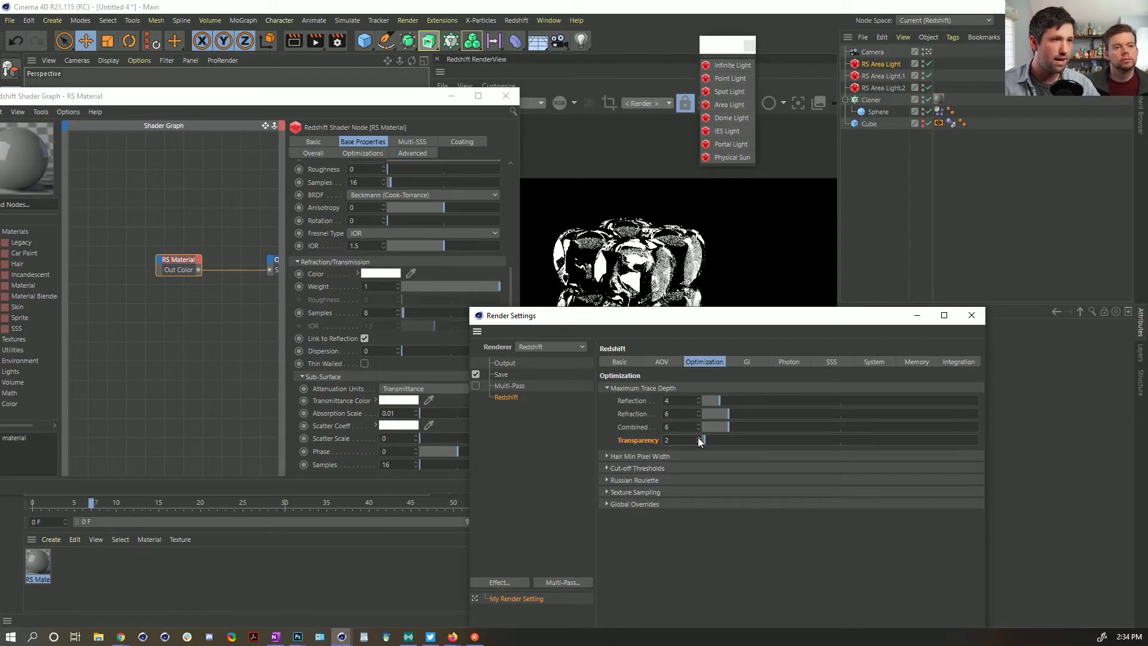
click(698, 437)
click(697, 436)
drag(697, 437, 721, 438)
click(970, 317)
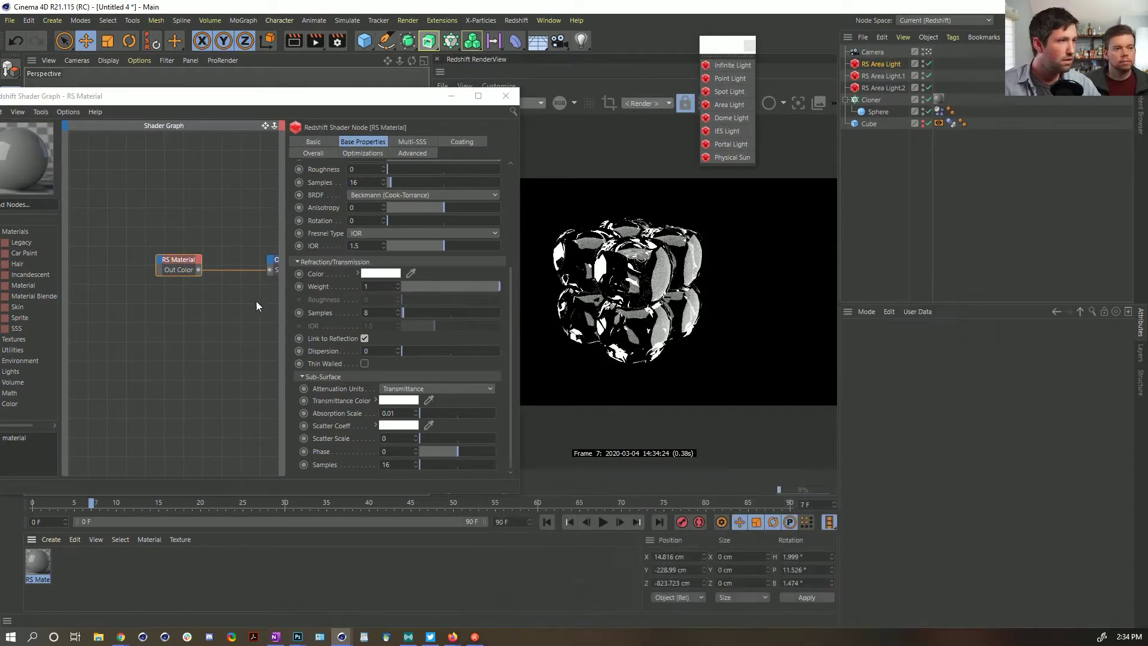
Step: Widen the shader graph window and set the RS Material's diffuse color to black
drag(174, 221, 141, 300)
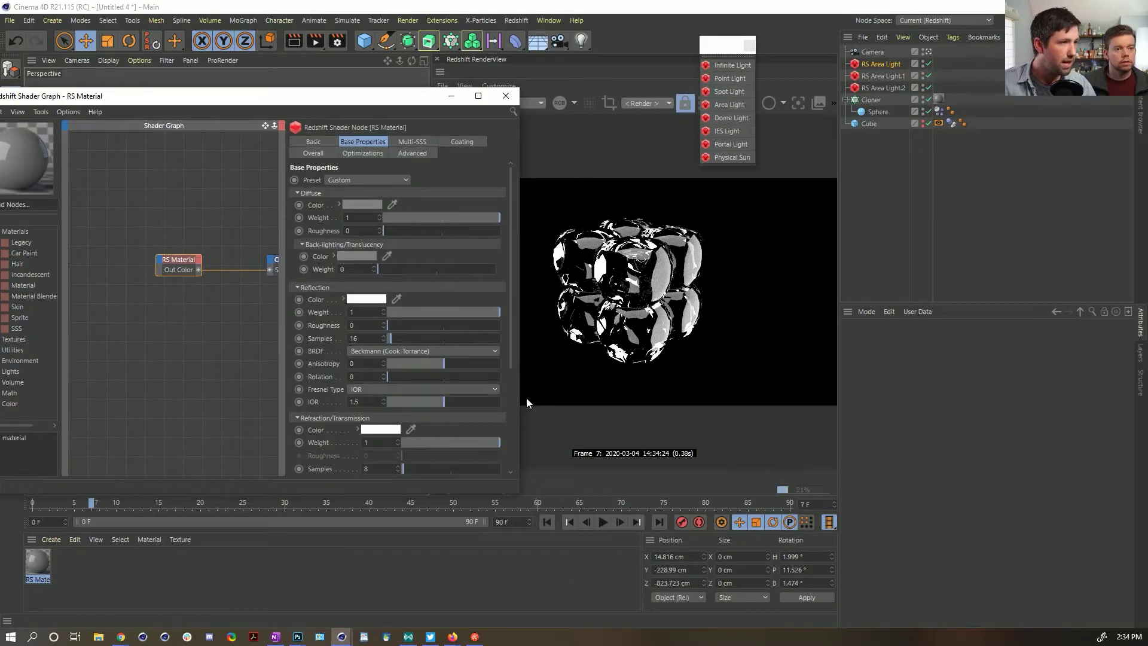
drag(520, 393, 606, 393)
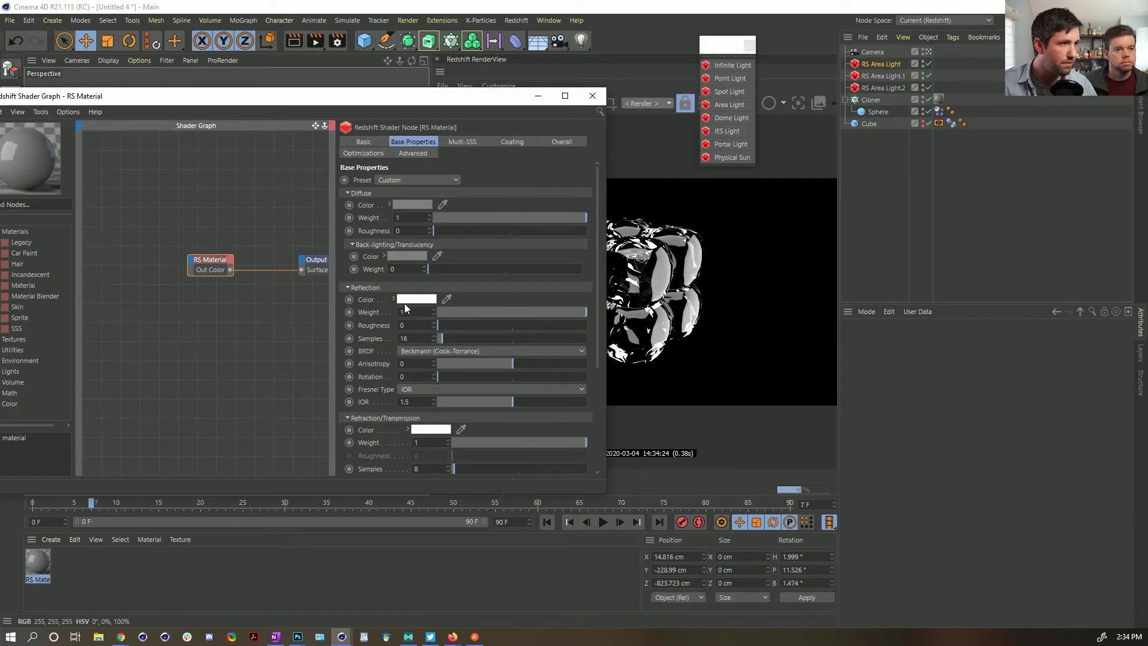
click(405, 204)
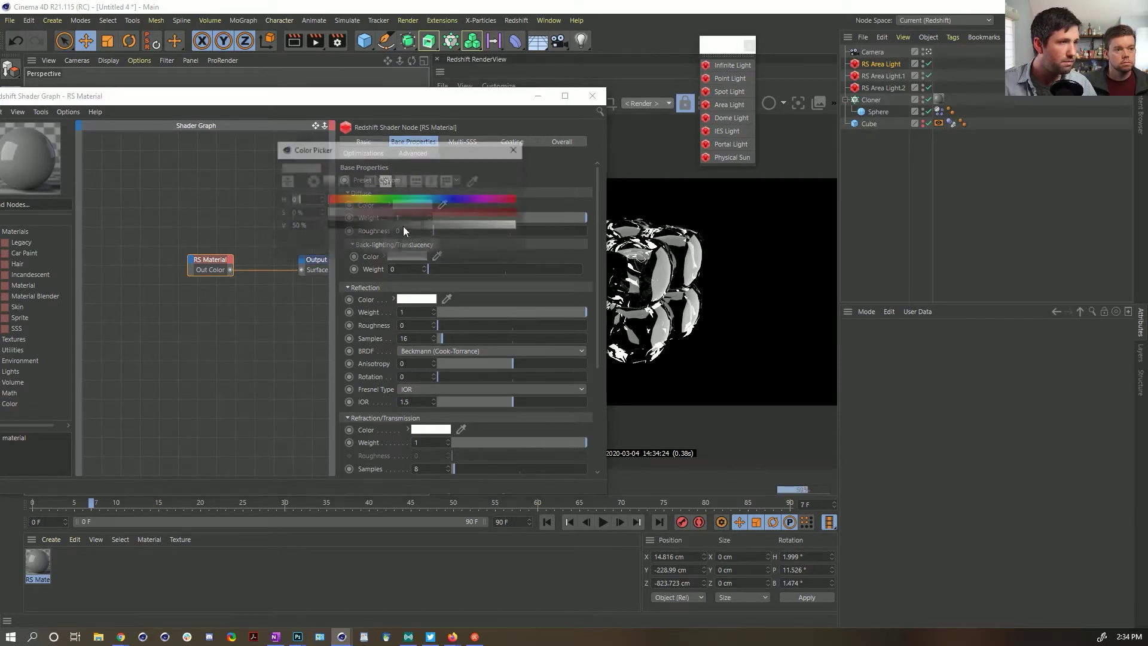
drag(402, 227, 325, 228)
click(377, 247)
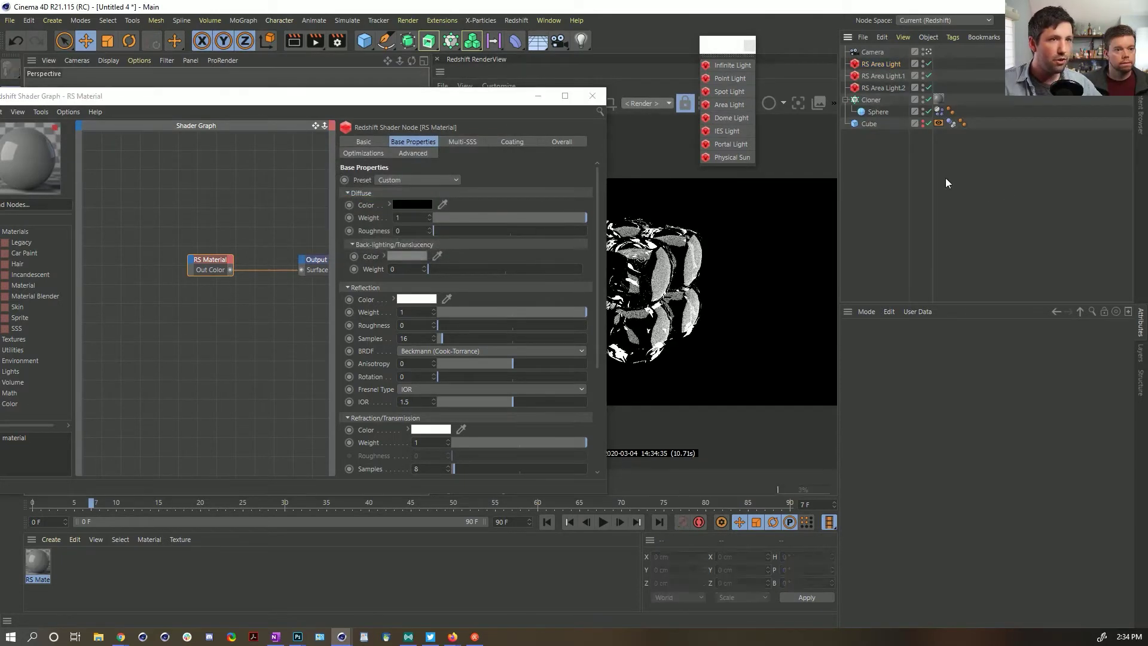
Step: Find the Cloth Surface generator with the command search, add it to the scene and nest it under the Cloner
key(shift+c)
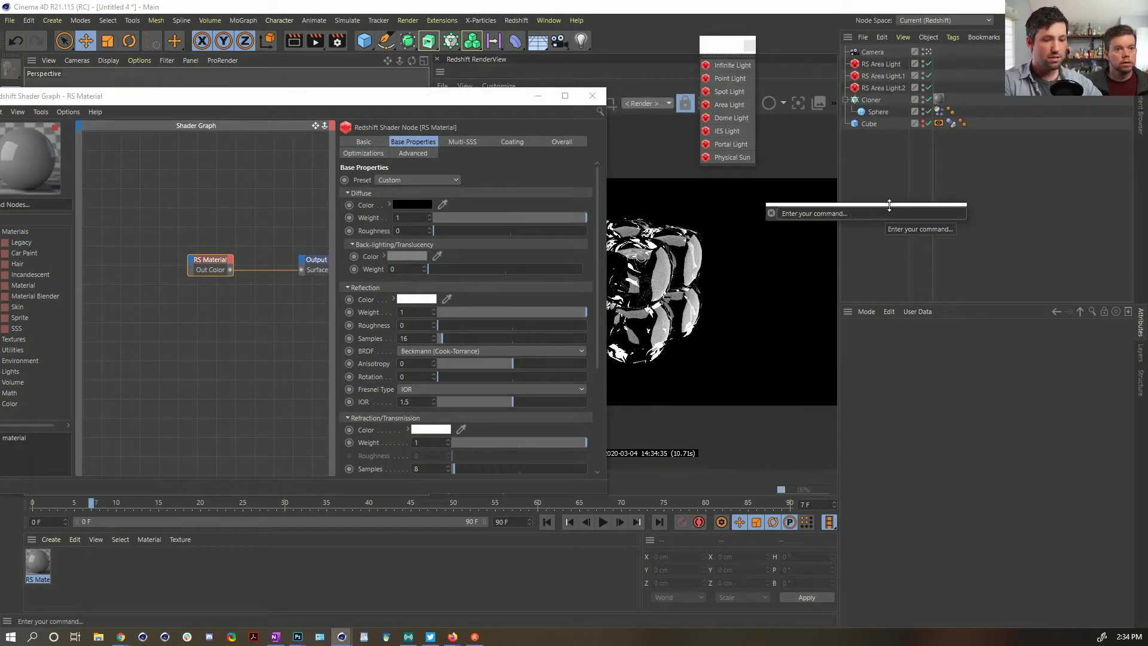
text(cloth)
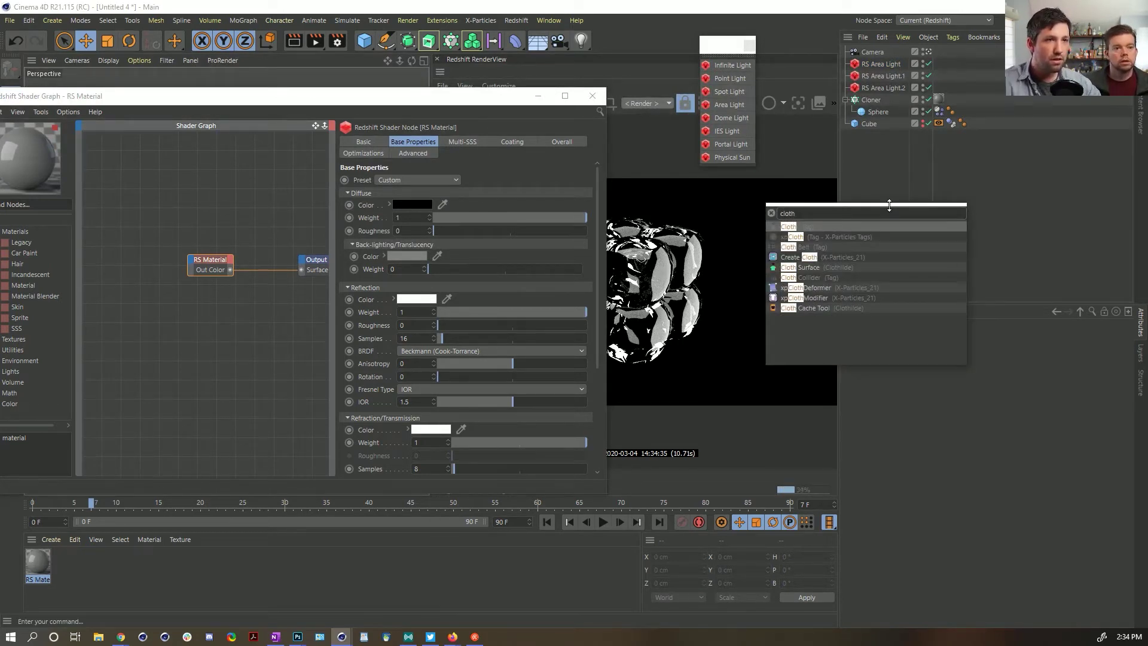
click(832, 267)
drag(893, 52, 886, 64)
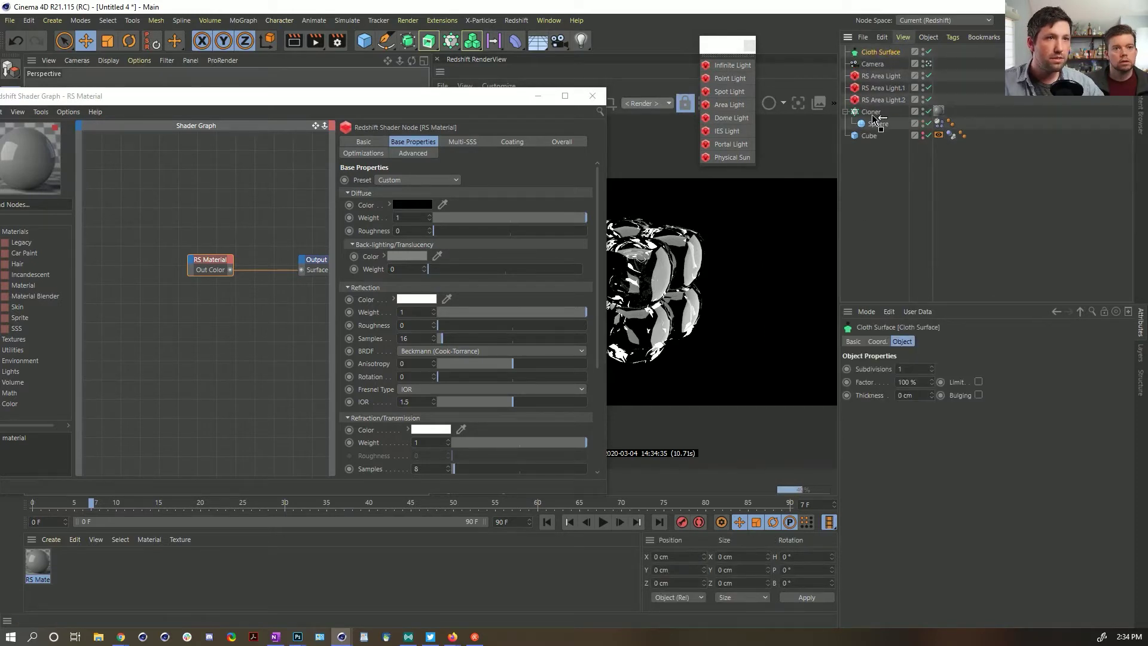
drag(873, 116, 873, 115)
Step: Run Reset PSR on the Cloth Surface and nest the Sphere under it
key(shift+c)
text(ew)
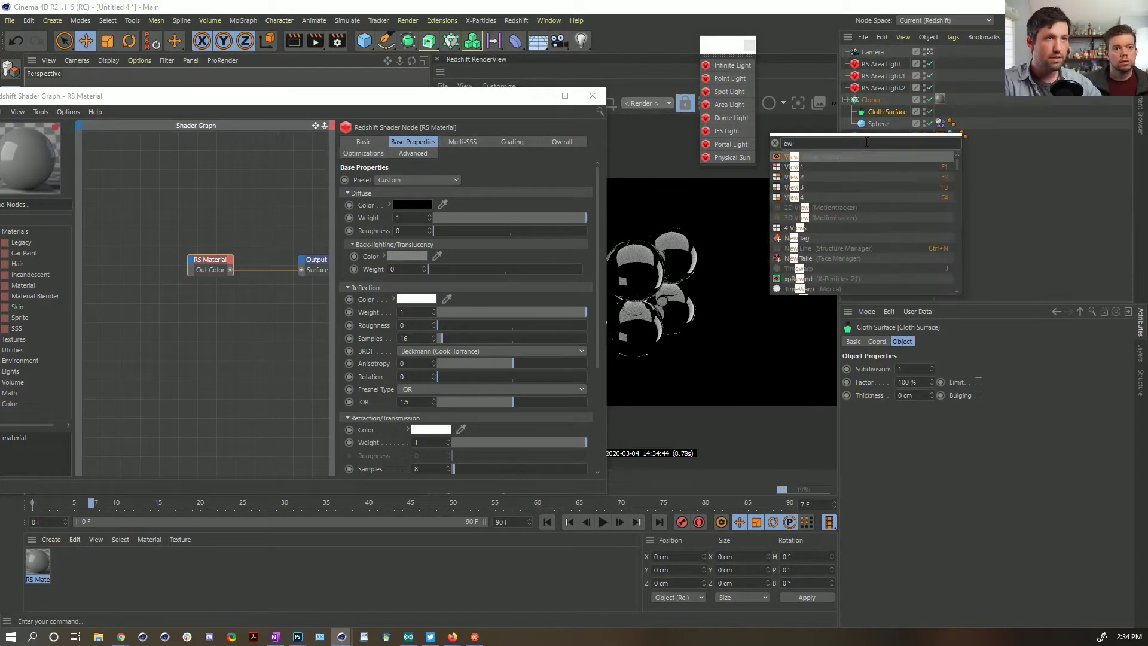
key(BackSpace)
key(BackSpace)
text(reset ps)
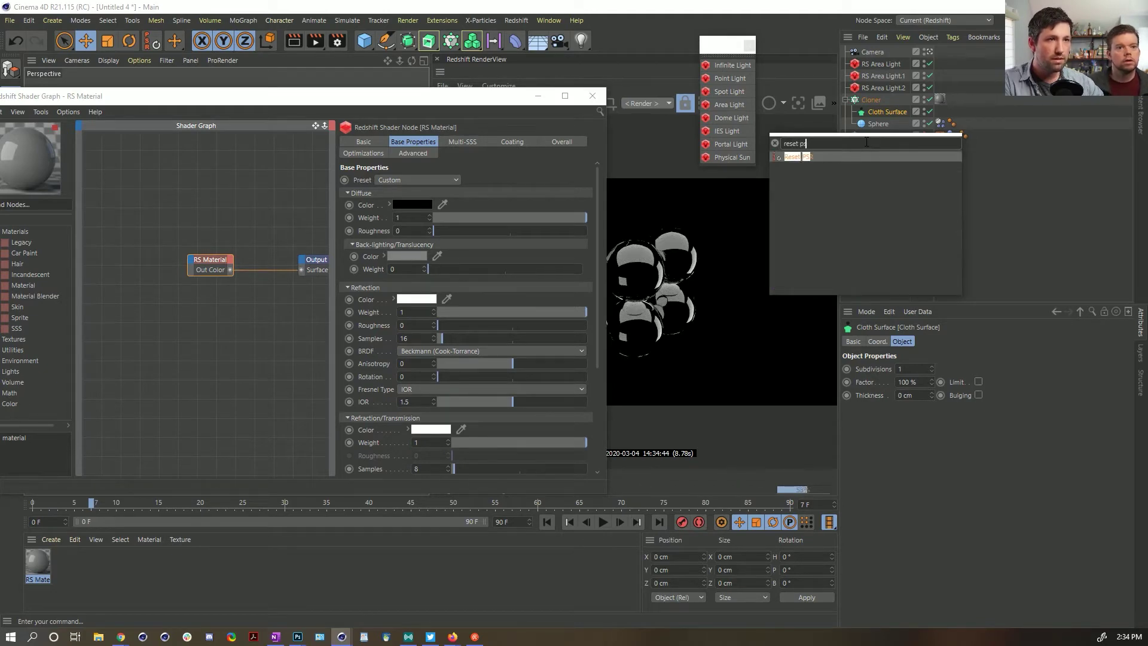
key(Return)
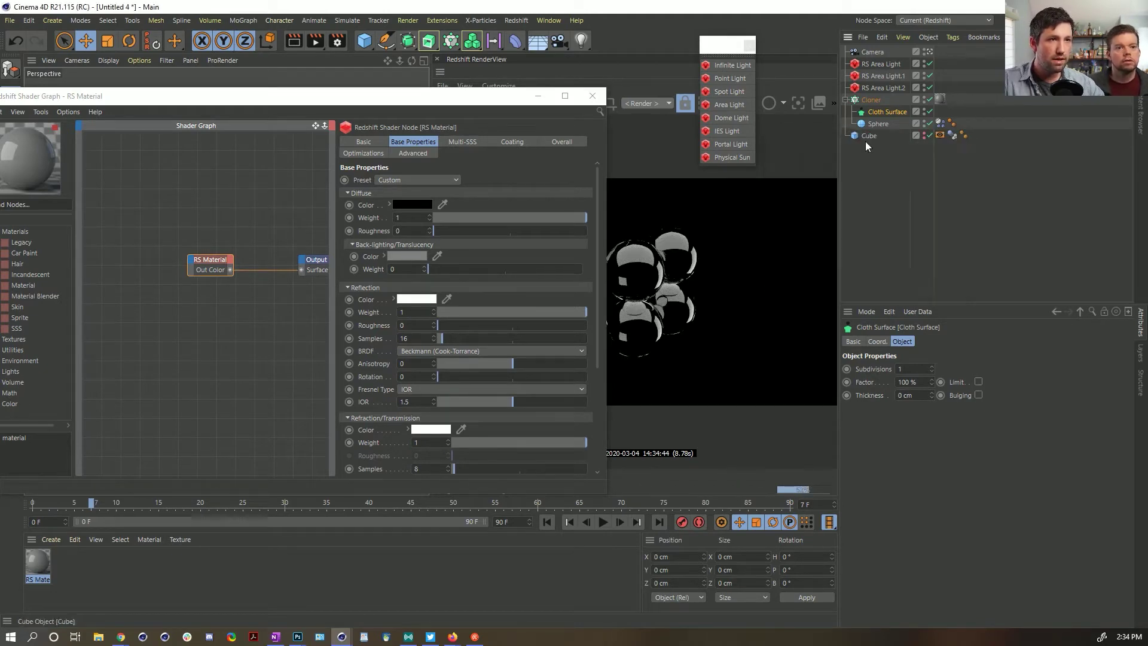
drag(873, 123, 867, 113)
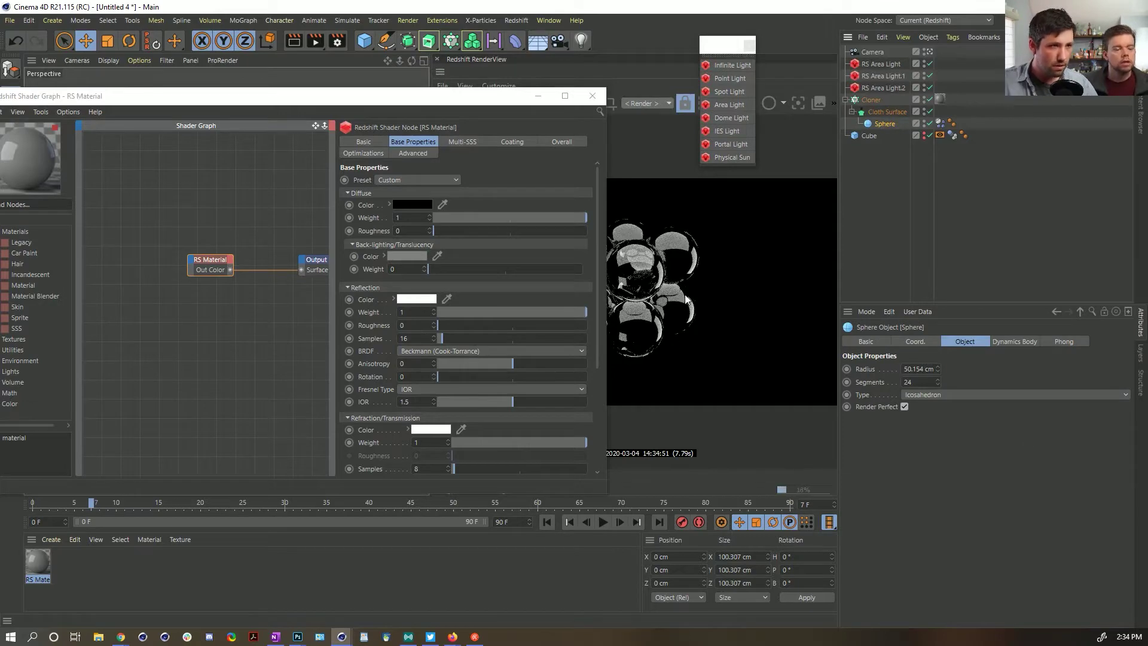
Step: Set the Cloth Surface's thickness to 1 cm and its subdivisions to 0, and toggle the surface to compare the live render
drag(495, 111, 537, 154)
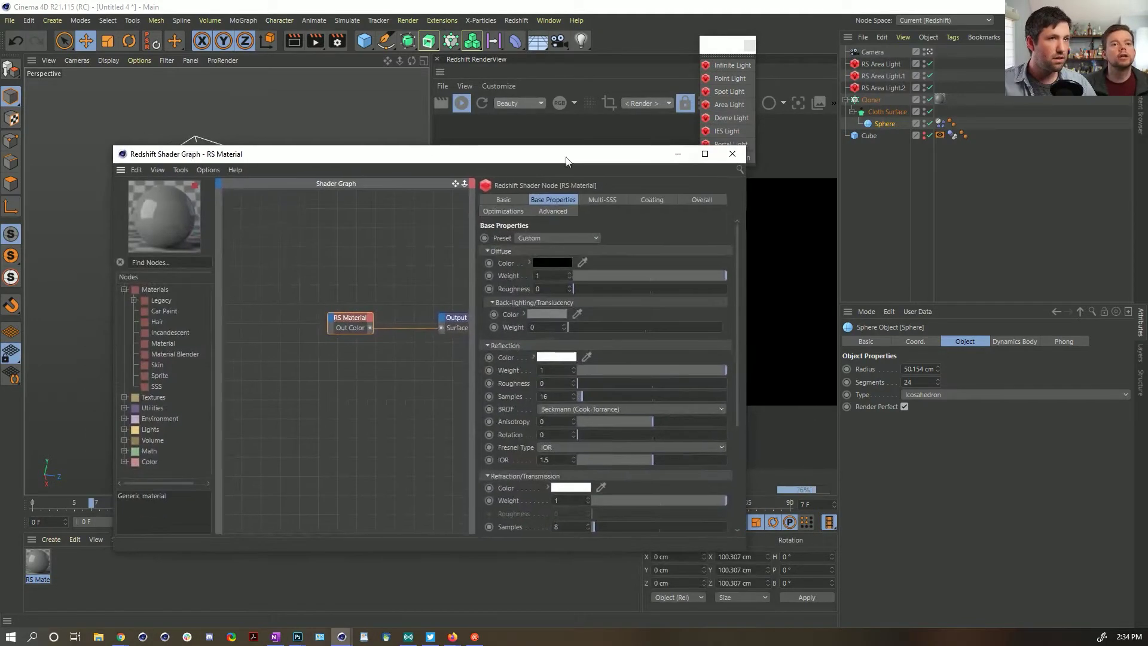
click(885, 113)
click(931, 393)
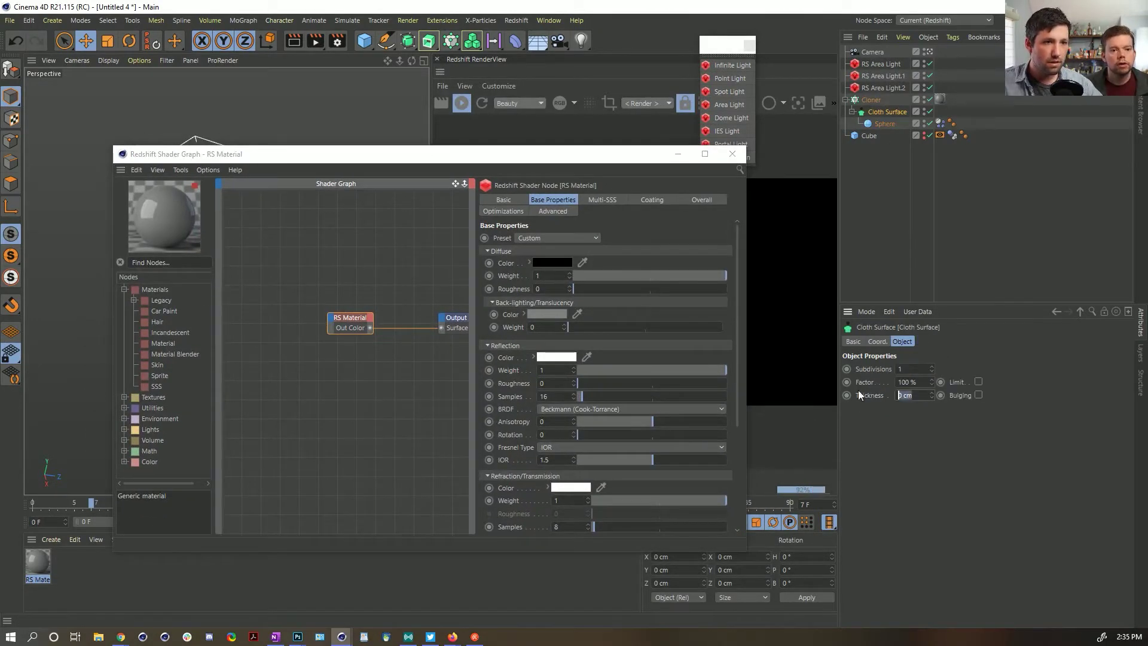
drag(601, 159, 357, 166)
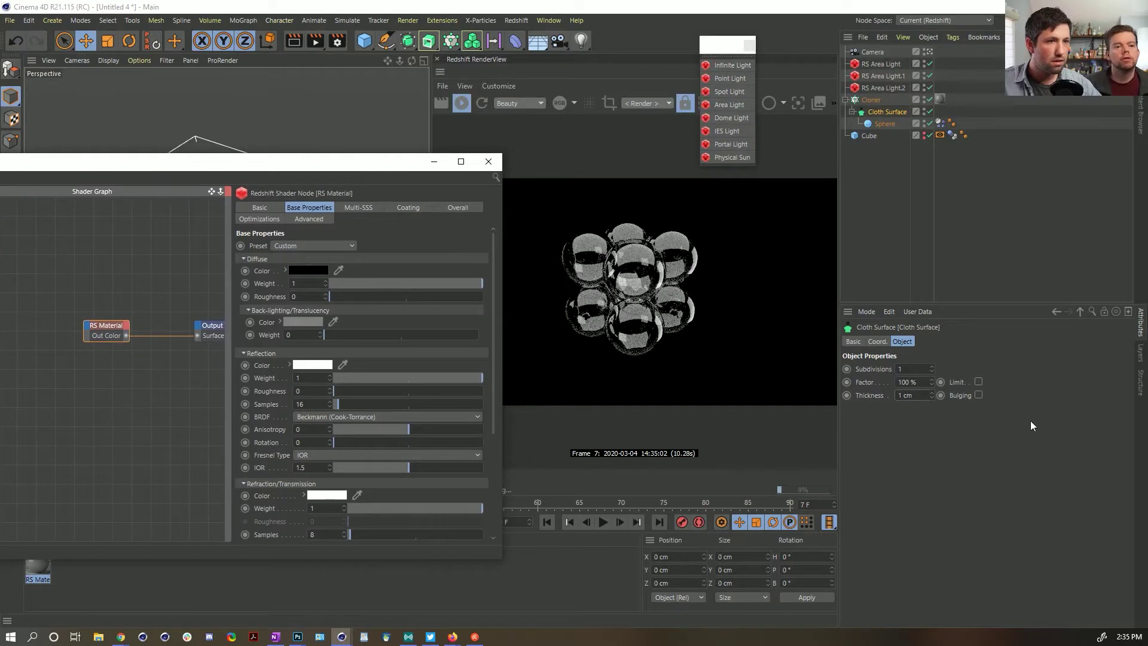
drag(921, 370, 831, 353)
text(0)
key(Return)
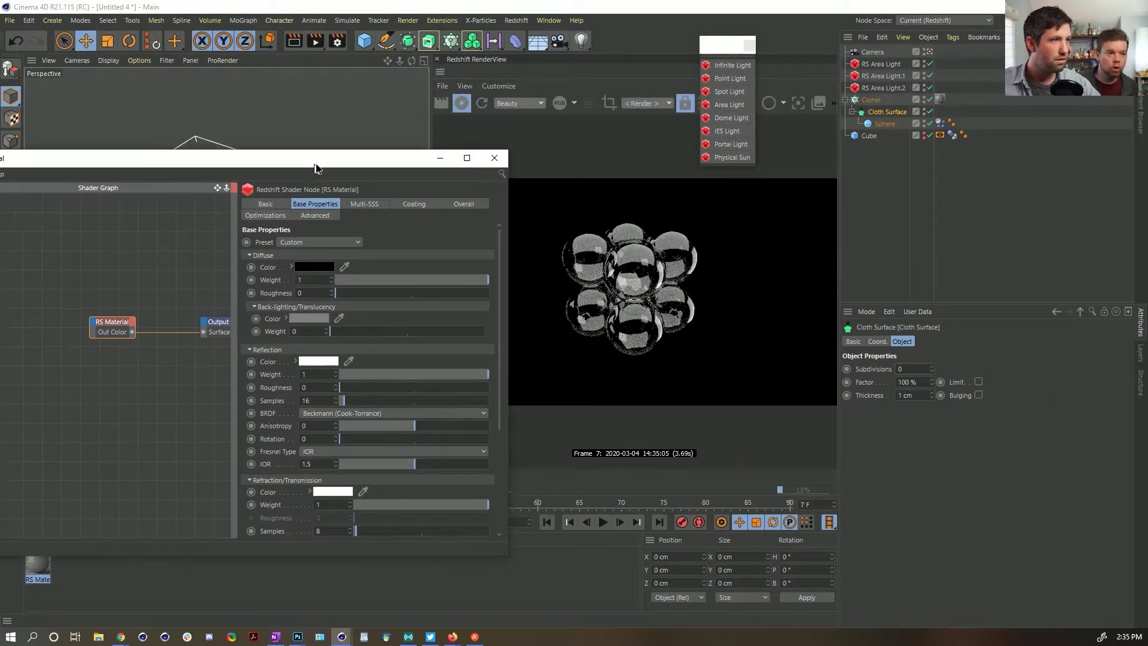
drag(315, 162, 406, 215)
click(929, 112)
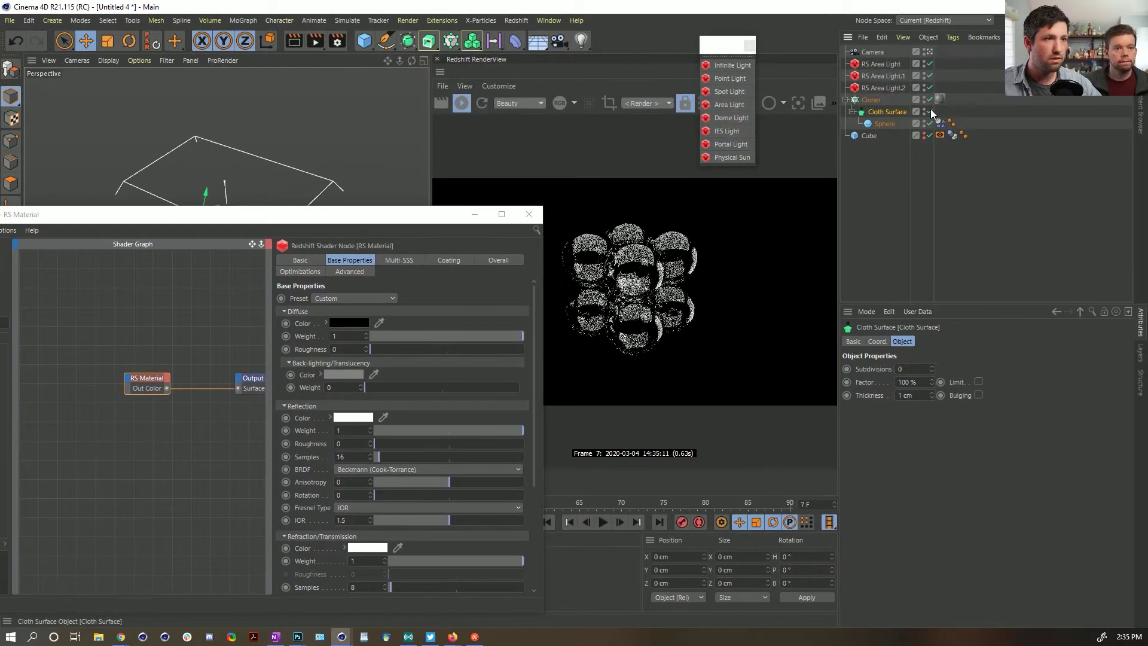
Step: Move the shader graph below the render and set the RS Material's reflection roughness to about 0.309 and its weight to about 0.086
drag(351, 217, 779, 321)
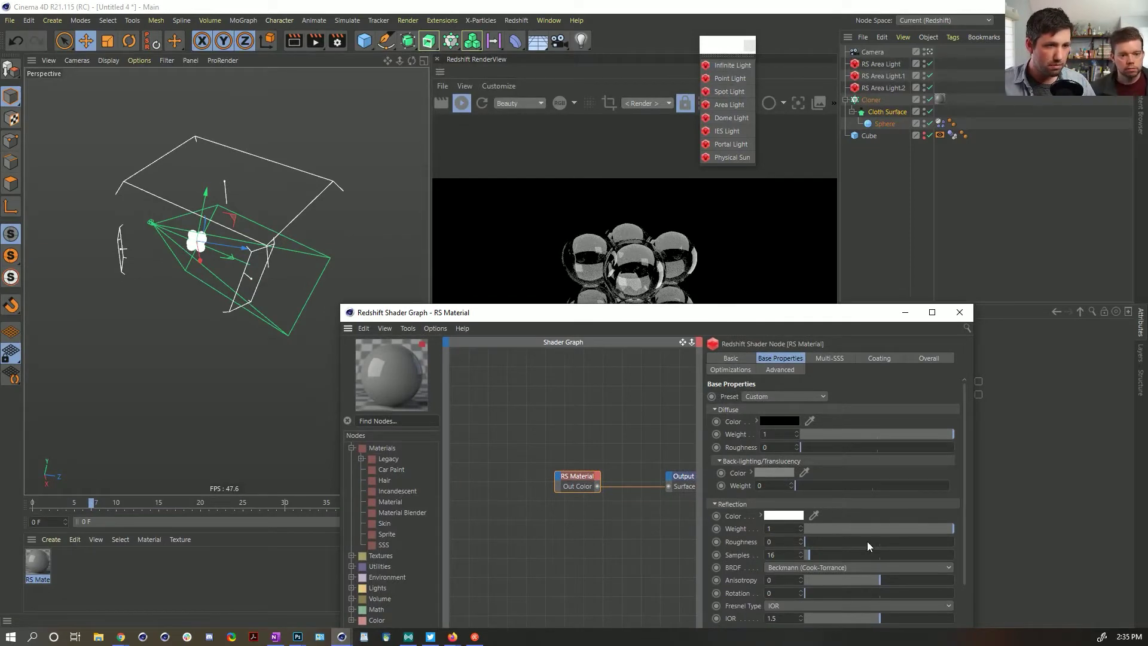
drag(867, 541, 812, 532)
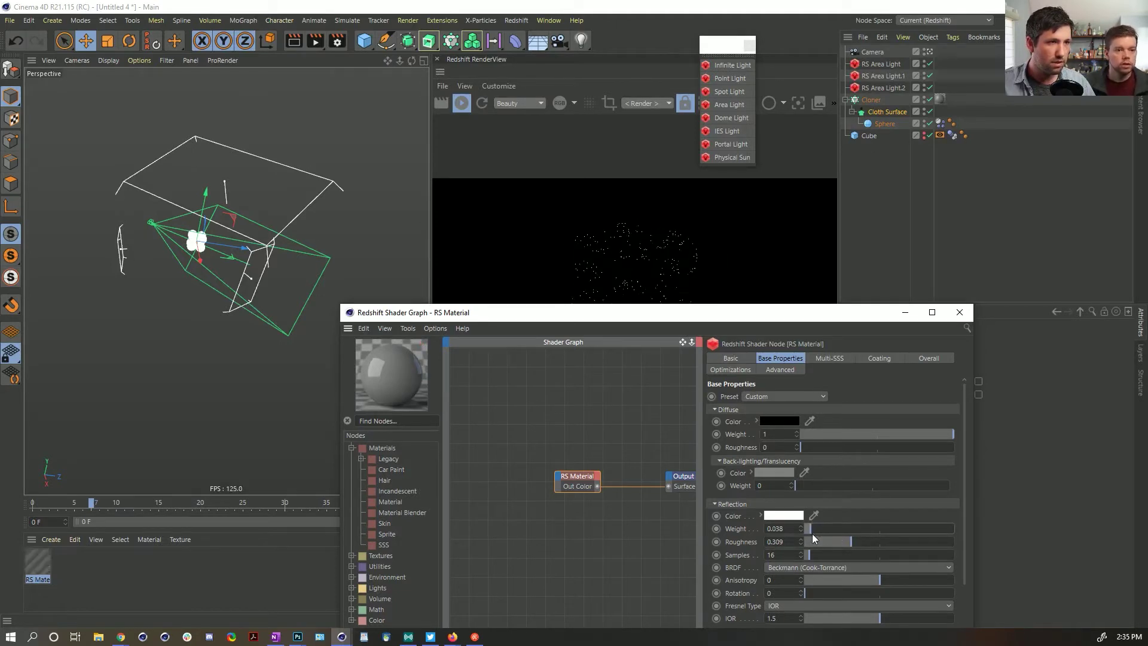
click(821, 530)
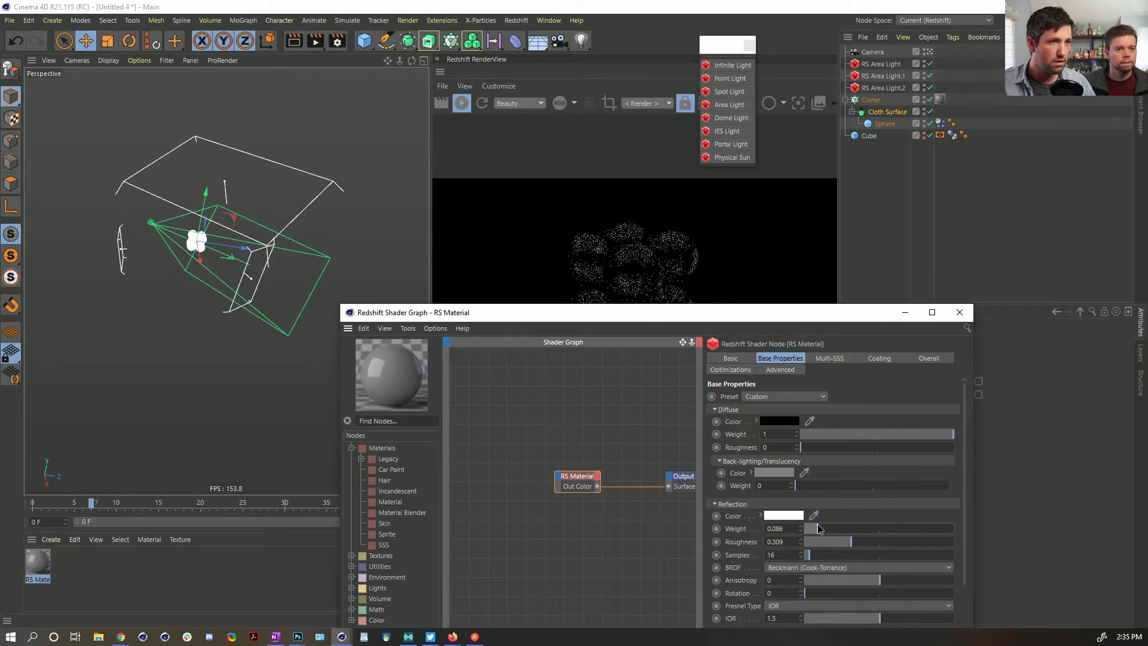
Step: Lower the reflection weight to about 0.042, then study the bubble reference photo on Pinterest in the browser and return to Cinema 4D
drag(823, 526, 811, 529)
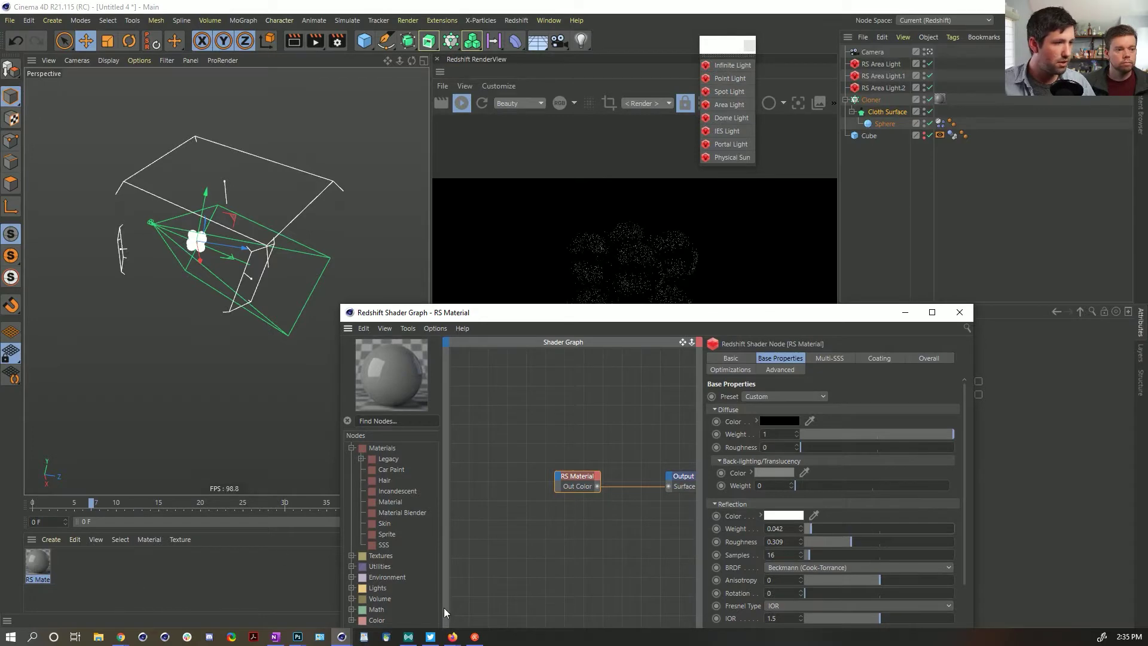
mouse_move(453, 636)
click(492, 609)
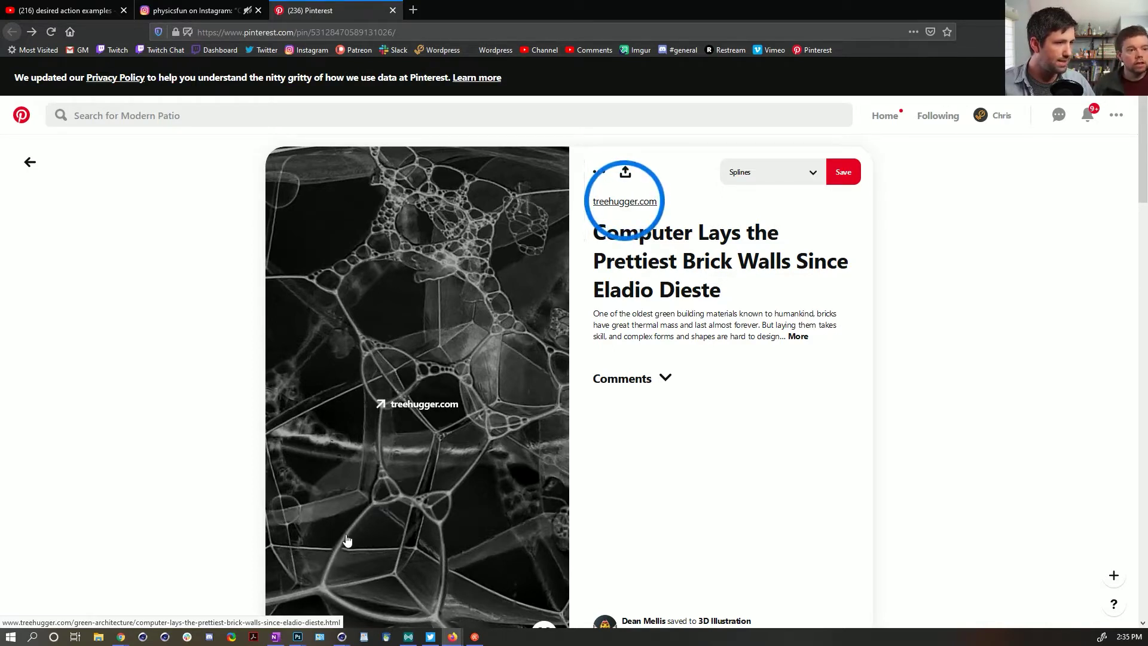
right_click(353, 601)
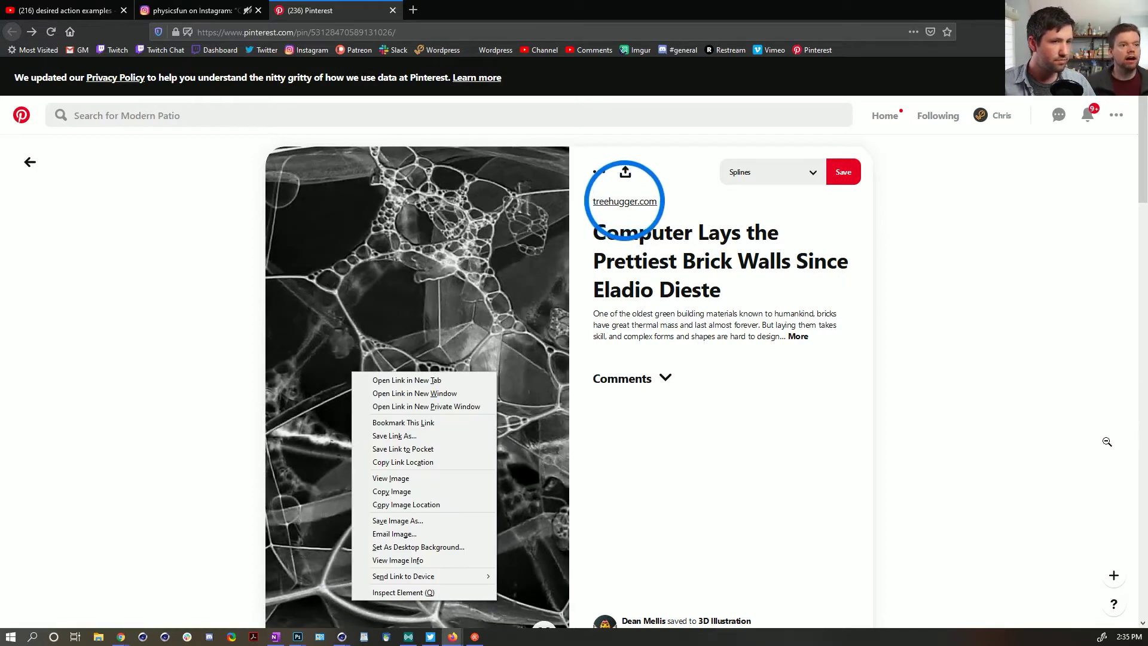
click(872, 3)
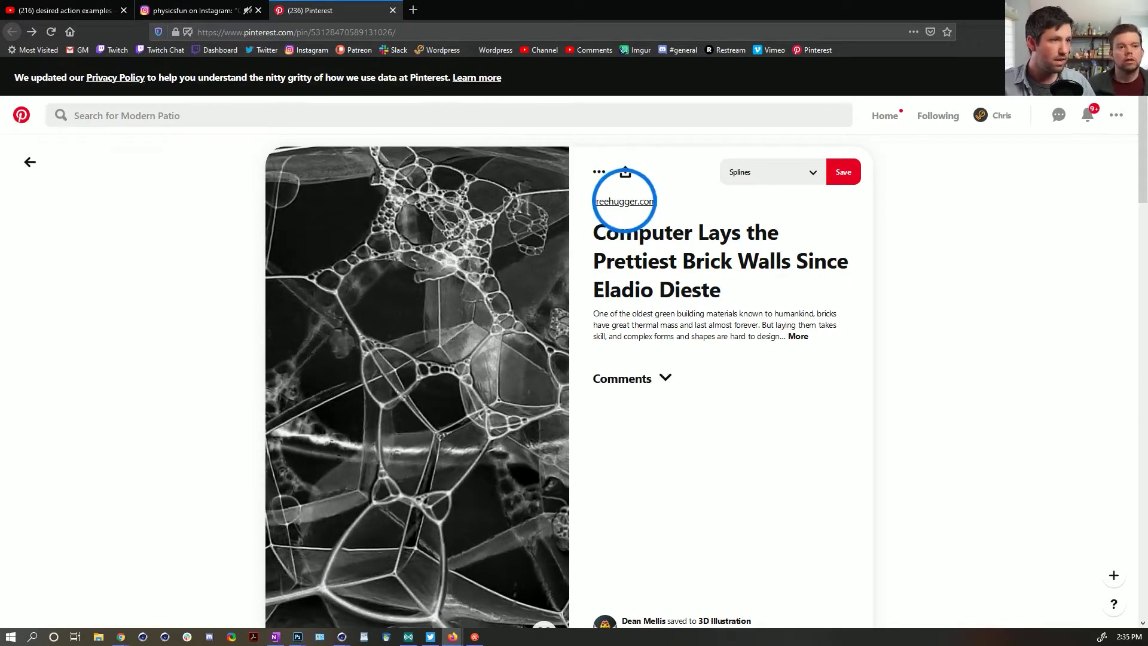
key(alt+Tab)
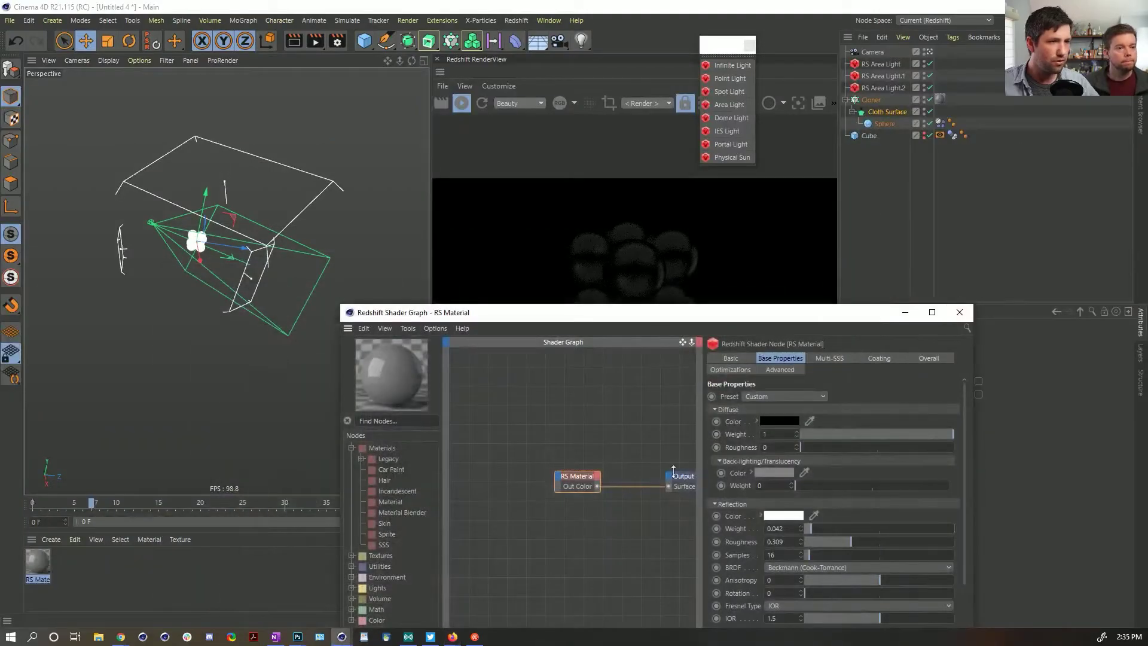
Step: Set the RS Material's reflection weight to 1 and its roughness to about 0.11, and minimize the shader graph
drag(827, 525, 963, 526)
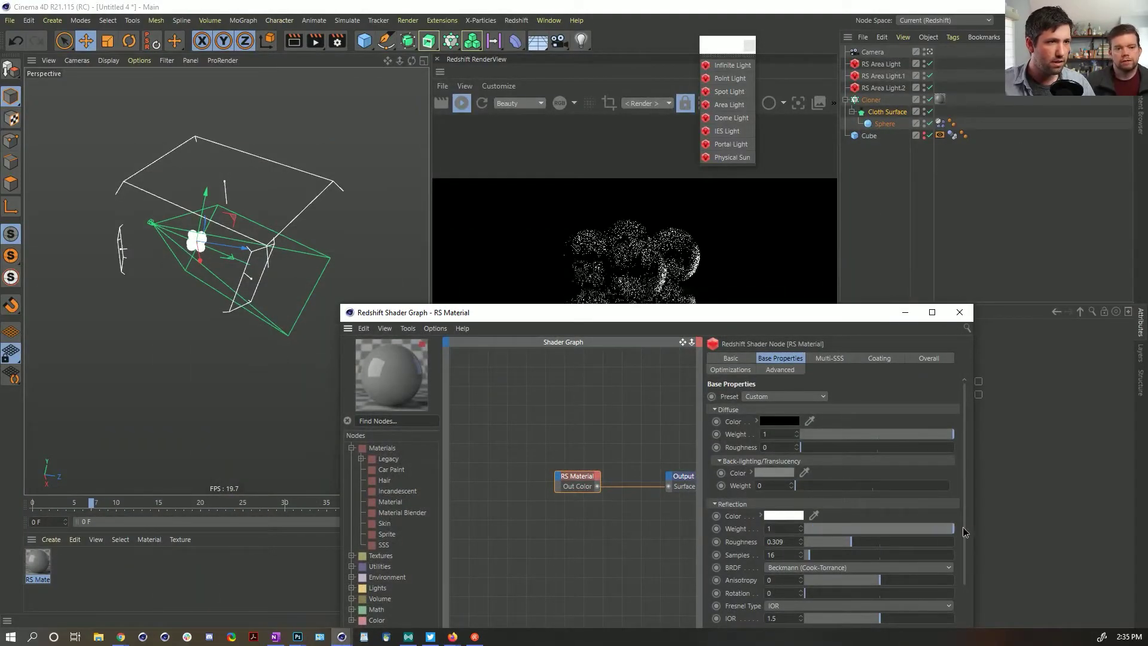
drag(845, 541, 821, 541)
drag(755, 318, 359, 304)
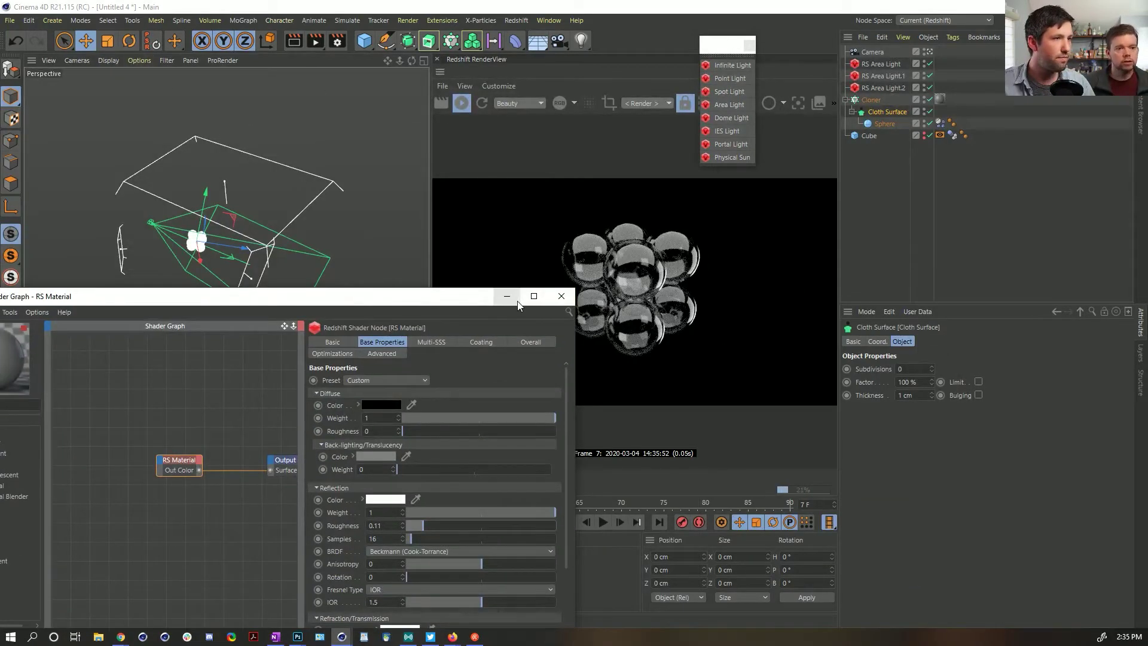
click(508, 296)
Step: Play the simulation from the start to examine the bubbles in the live render, and return to frame 0
click(547, 522)
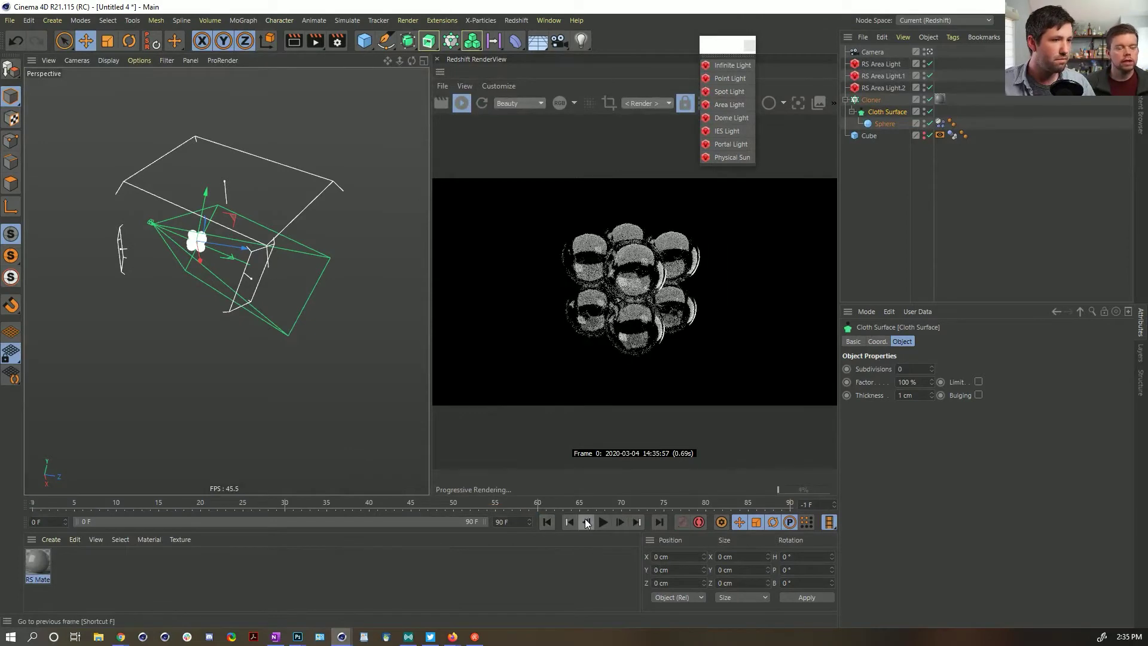
click(603, 522)
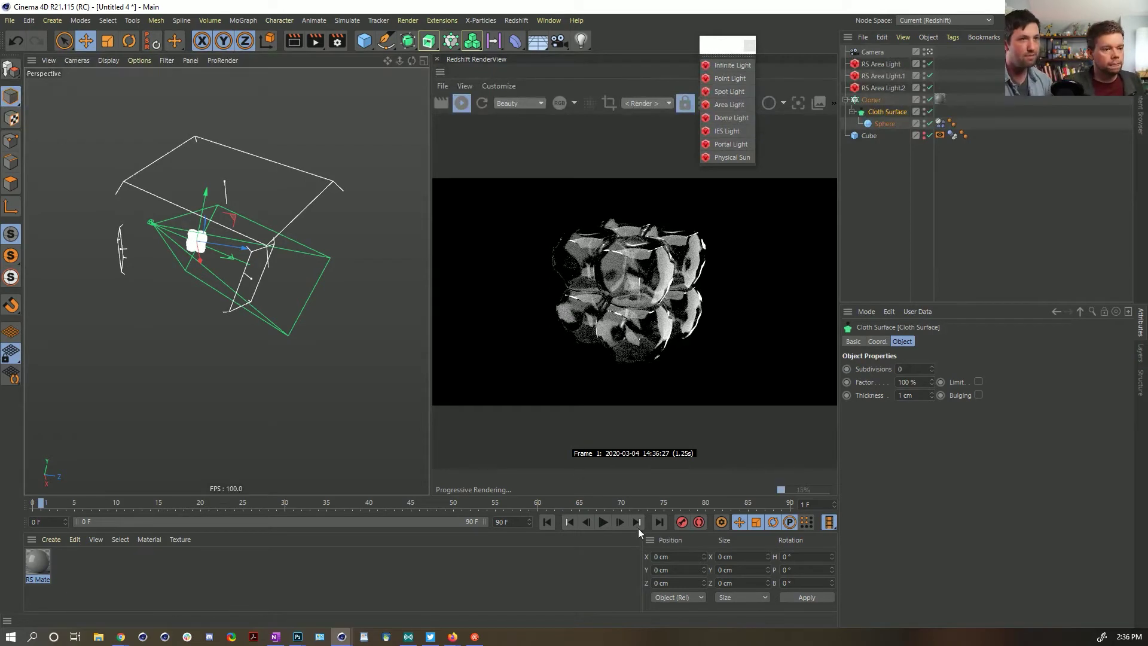
click(547, 522)
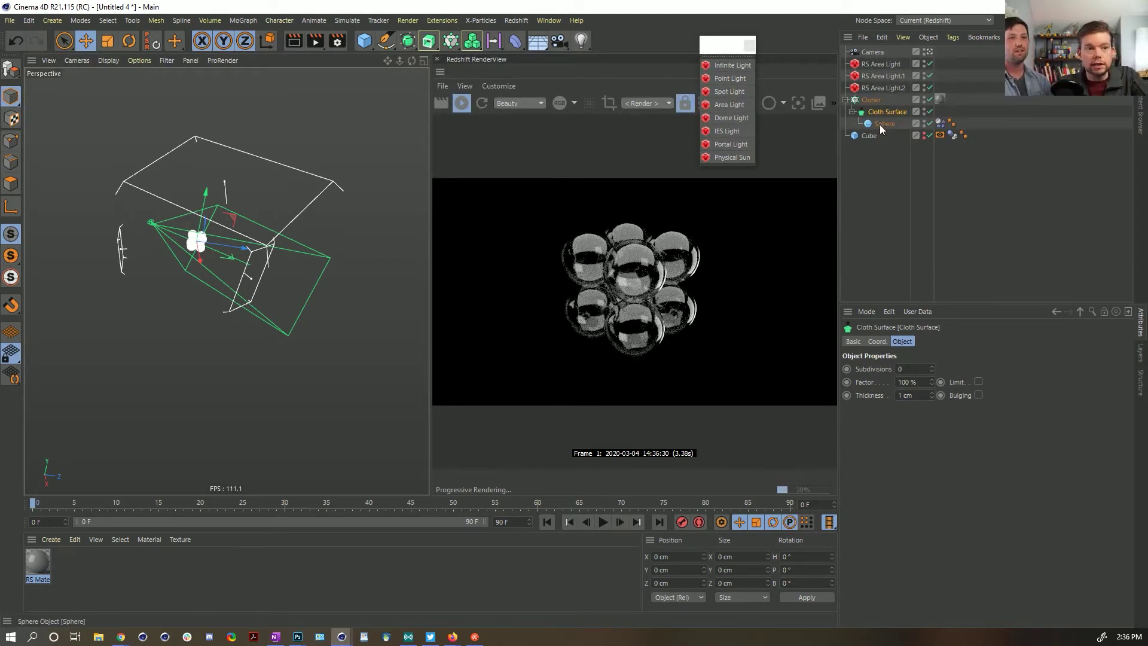
Step: Rearrange the hierarchy as Cloth Surface, Connect, Cloner and Sphere by adding a Connect object with Weld turned off
drag(881, 127, 872, 94)
click(871, 112)
drag(408, 41, 546, 122)
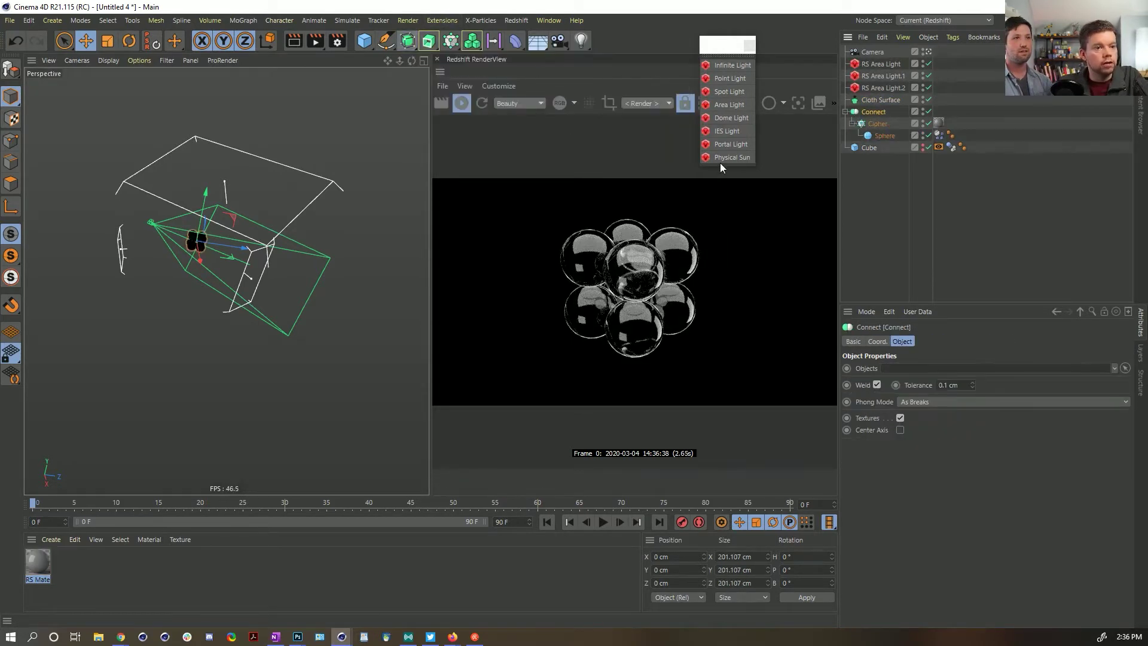
click(877, 385)
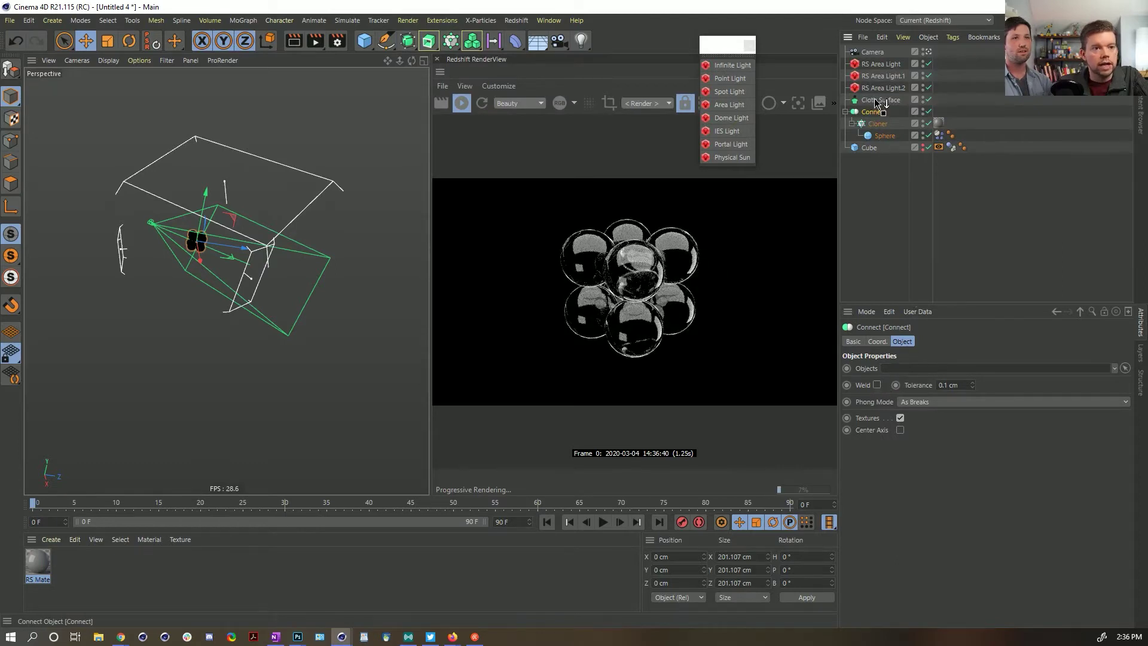
drag(872, 112, 877, 101)
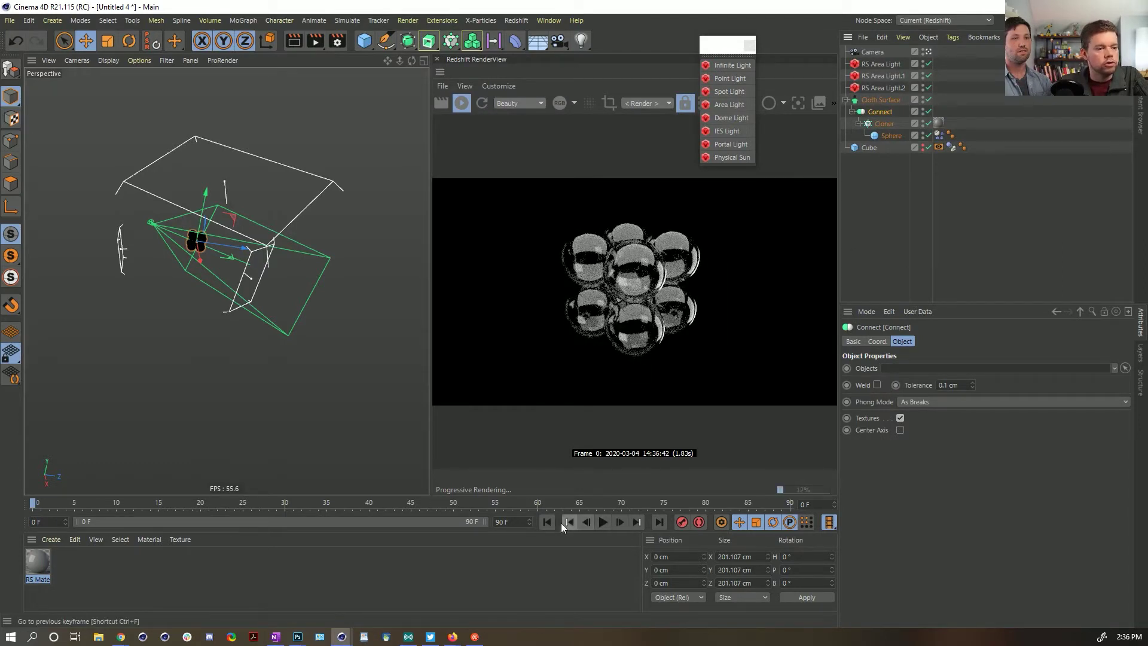
Step: Save the scene as [1a]Bubbles.c4d in the SceneFiles folder of Episode 9
key(ctrl+s)
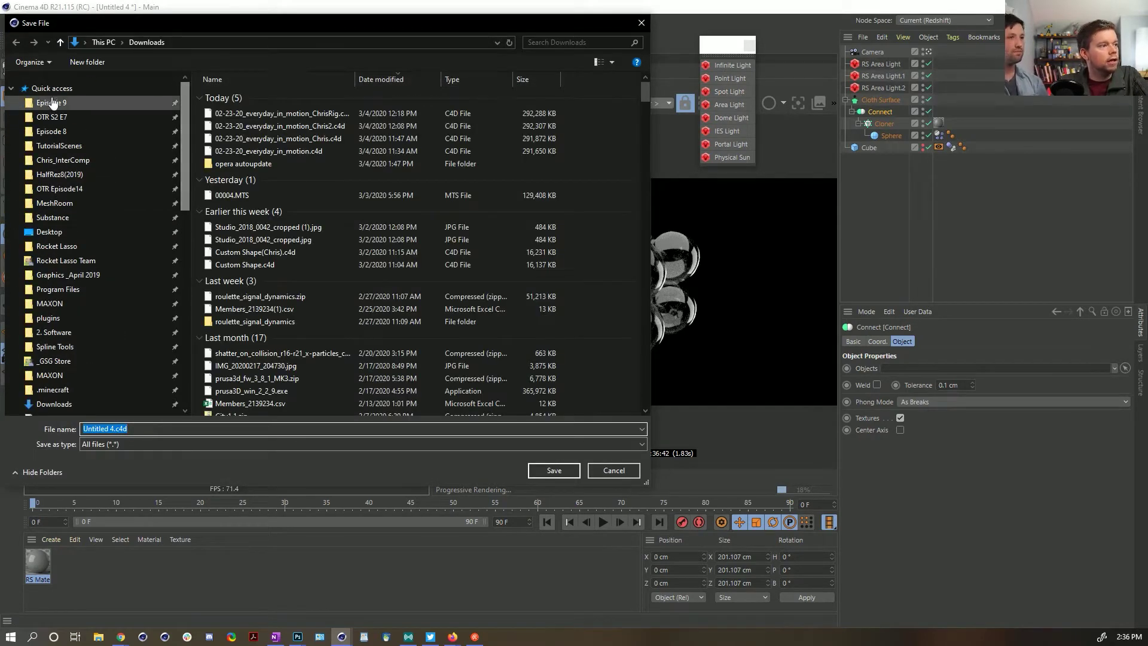
click(51, 102)
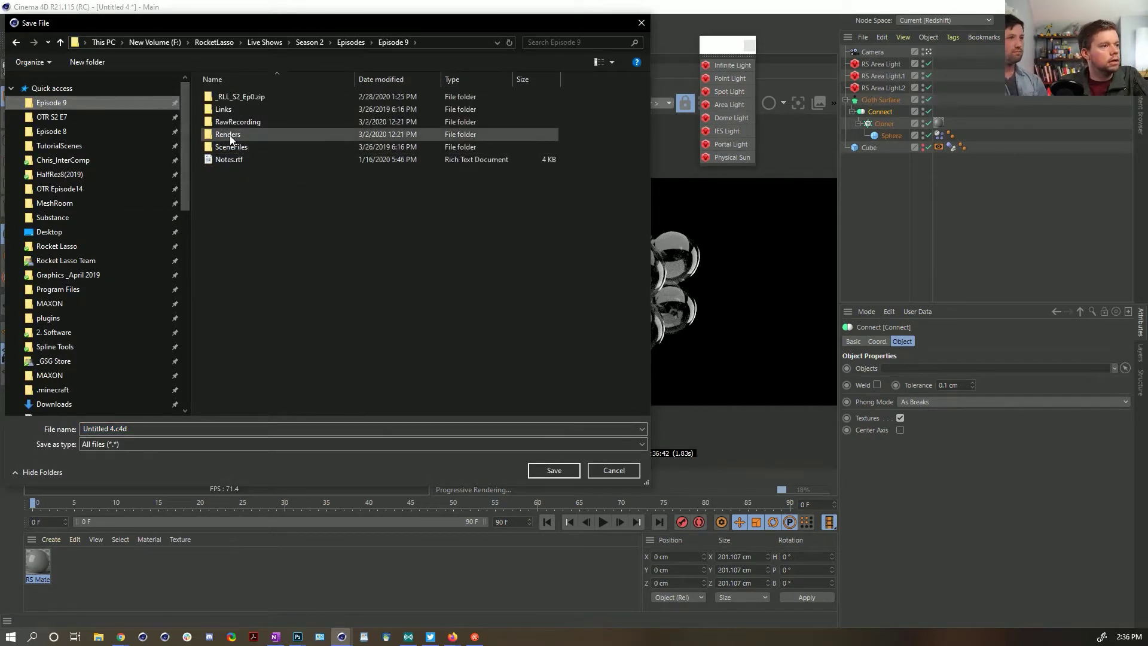
double_click(230, 147)
drag(128, 429, 33, 410)
text([1)
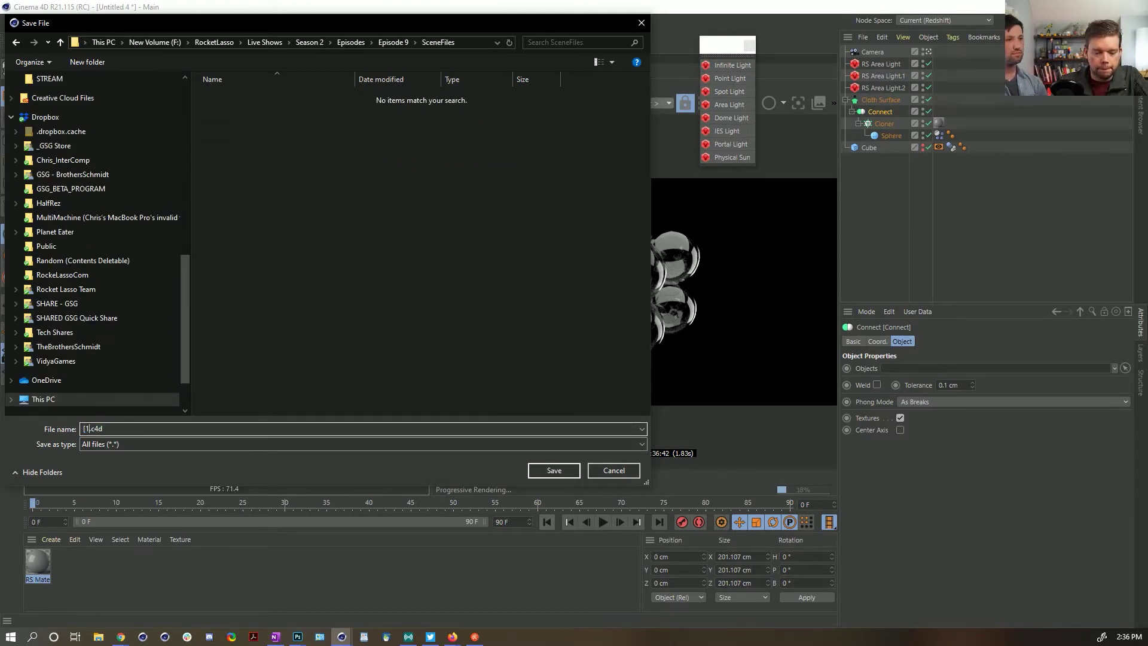
text(a]Bubbles)
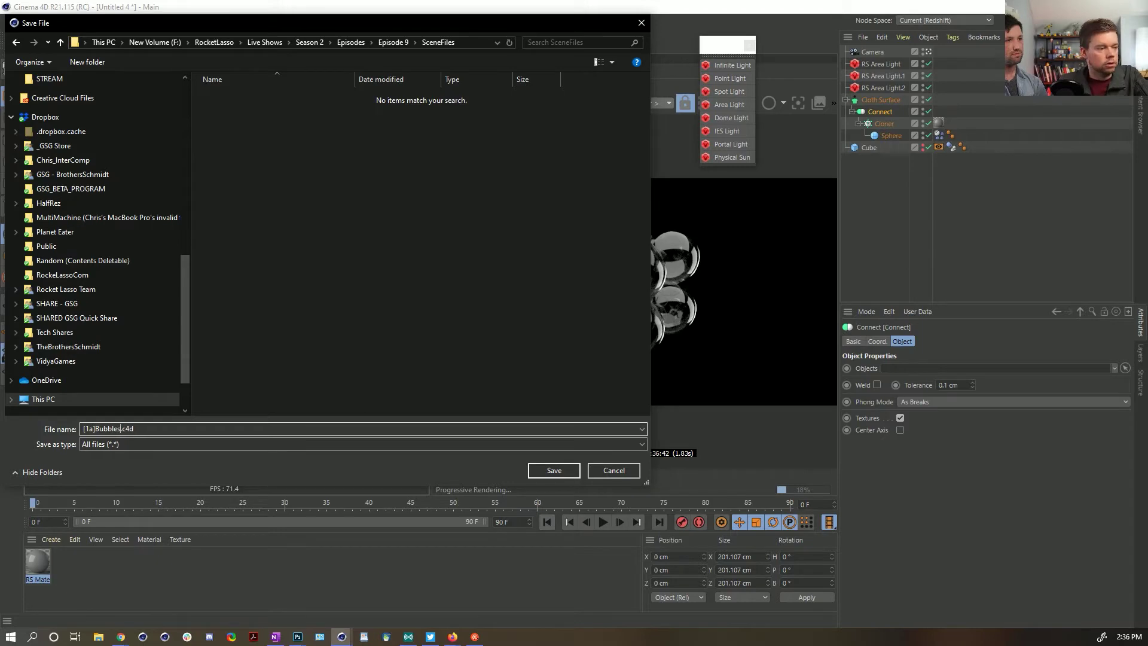
key(Return)
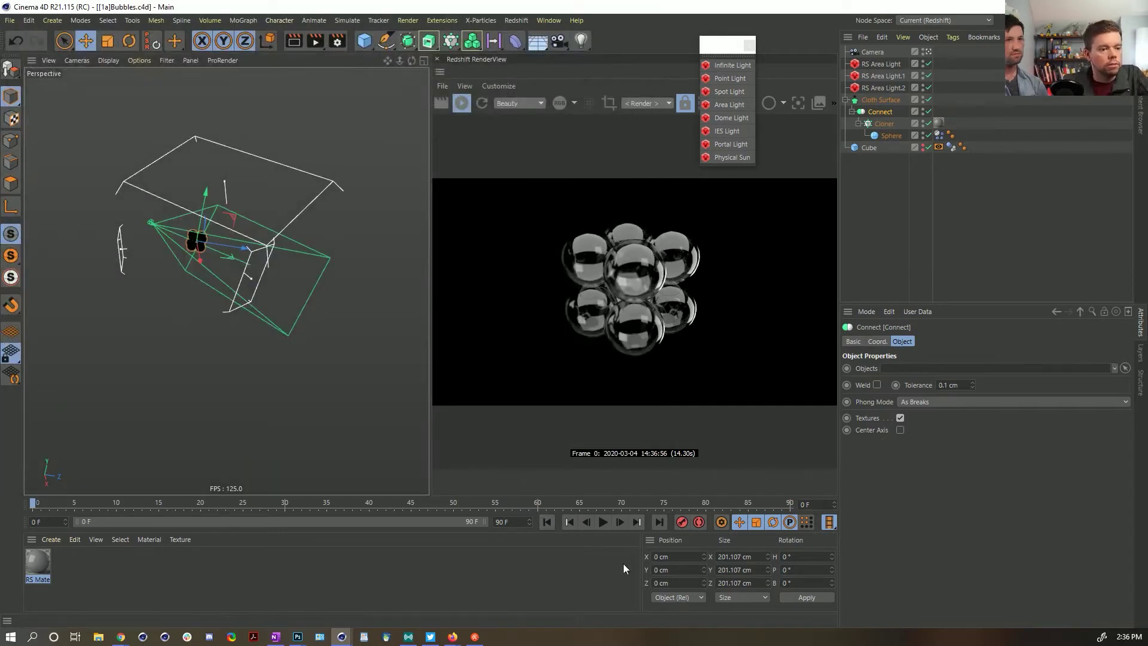
Step: Step through the first simulation frames with the spheres in close-up, and replay from the start to about frame 5
click(623, 524)
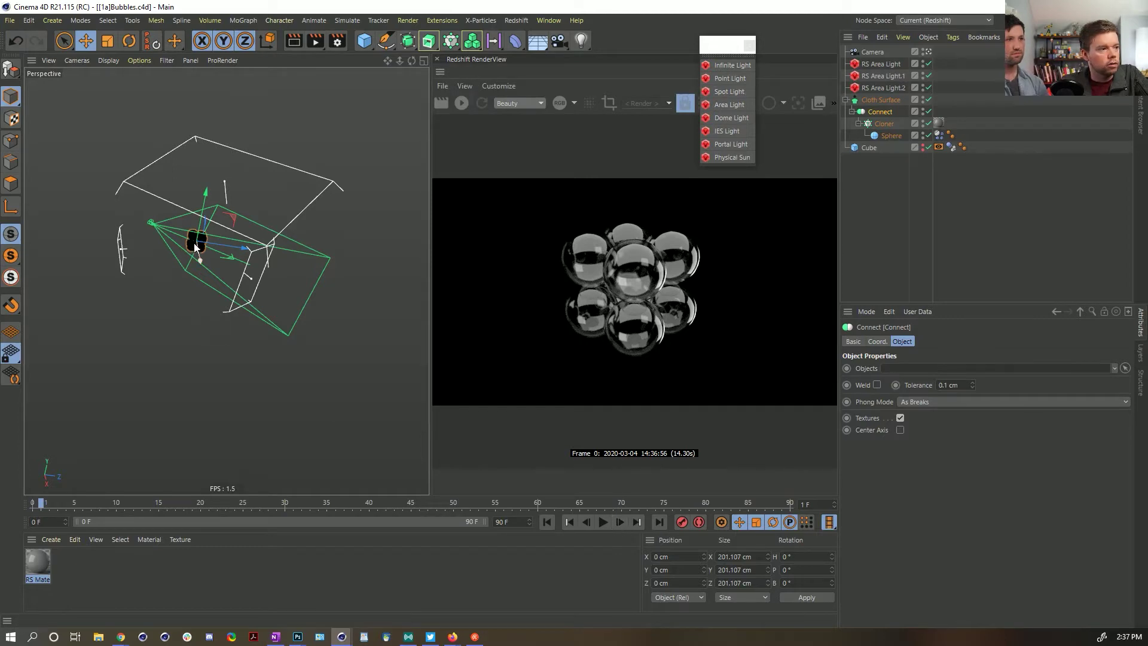
alt+right_drag(186, 244, 381, 238)
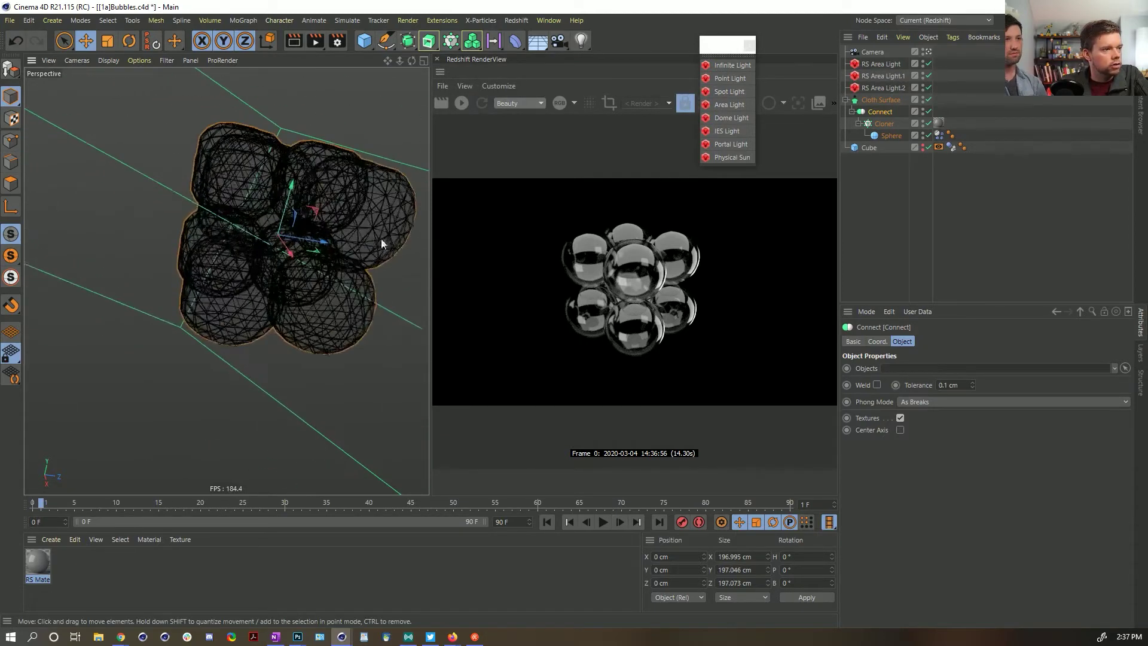
click(619, 524)
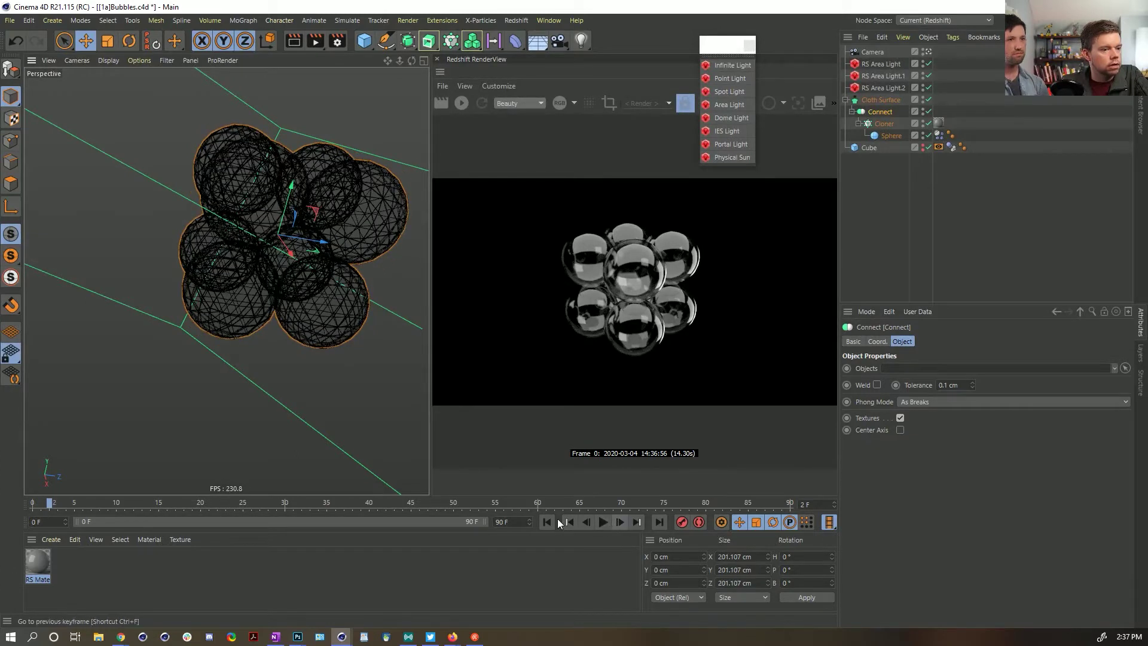
click(550, 521)
click(603, 522)
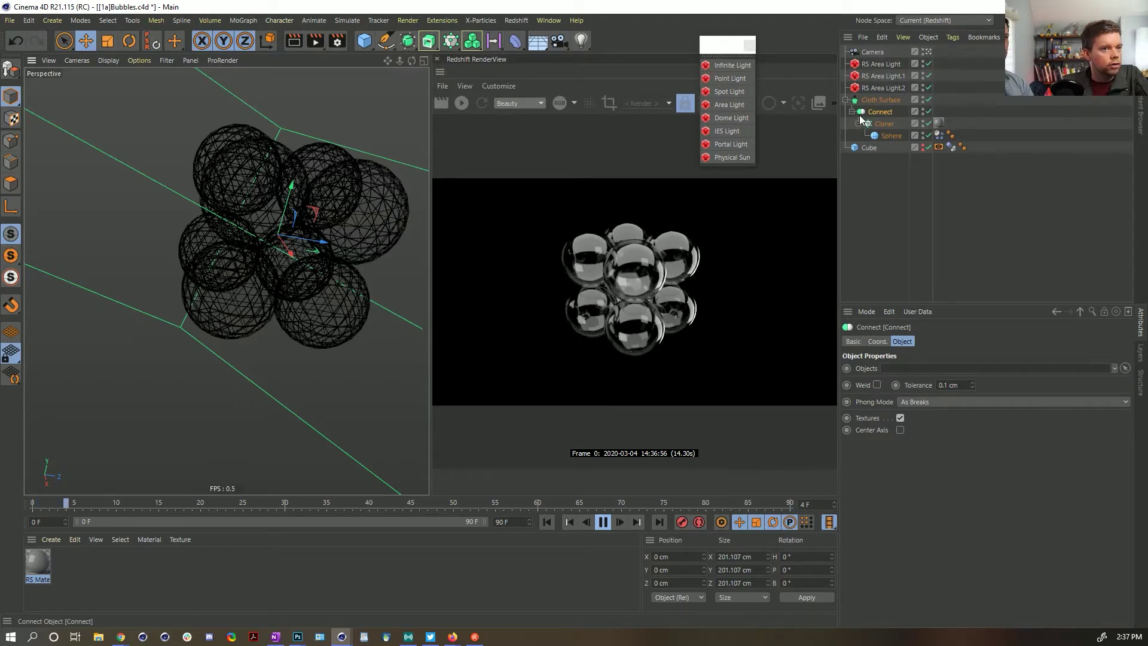
click(602, 525)
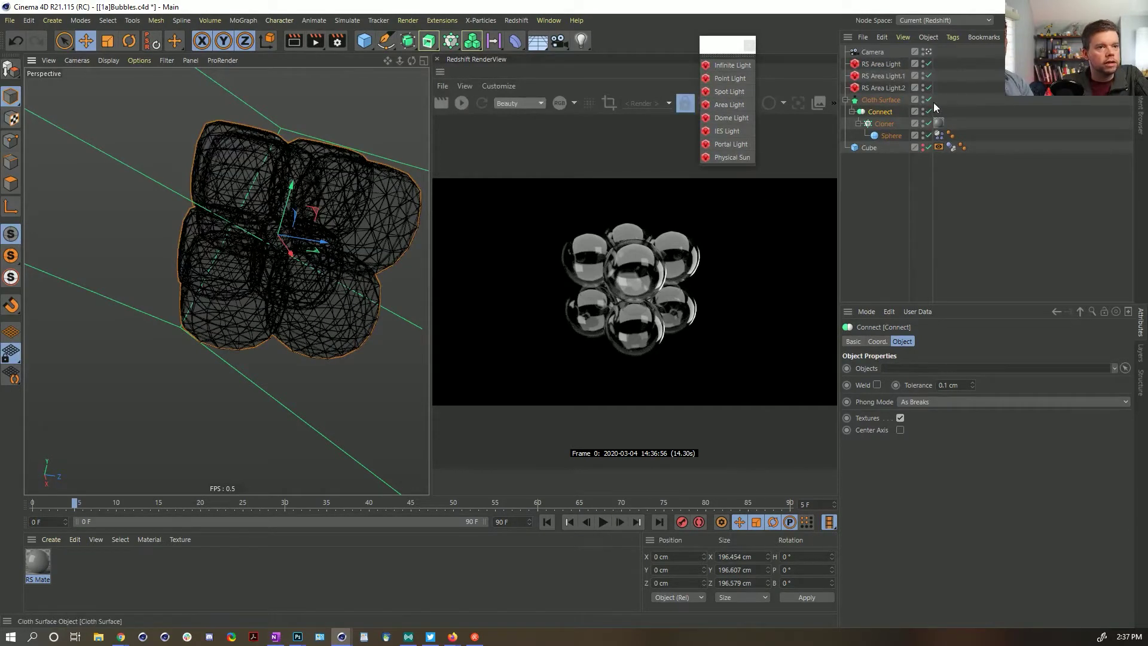
Step: Disable the Cloth Surface and the Connect object while continuing the simulation playback
click(929, 99)
click(604, 522)
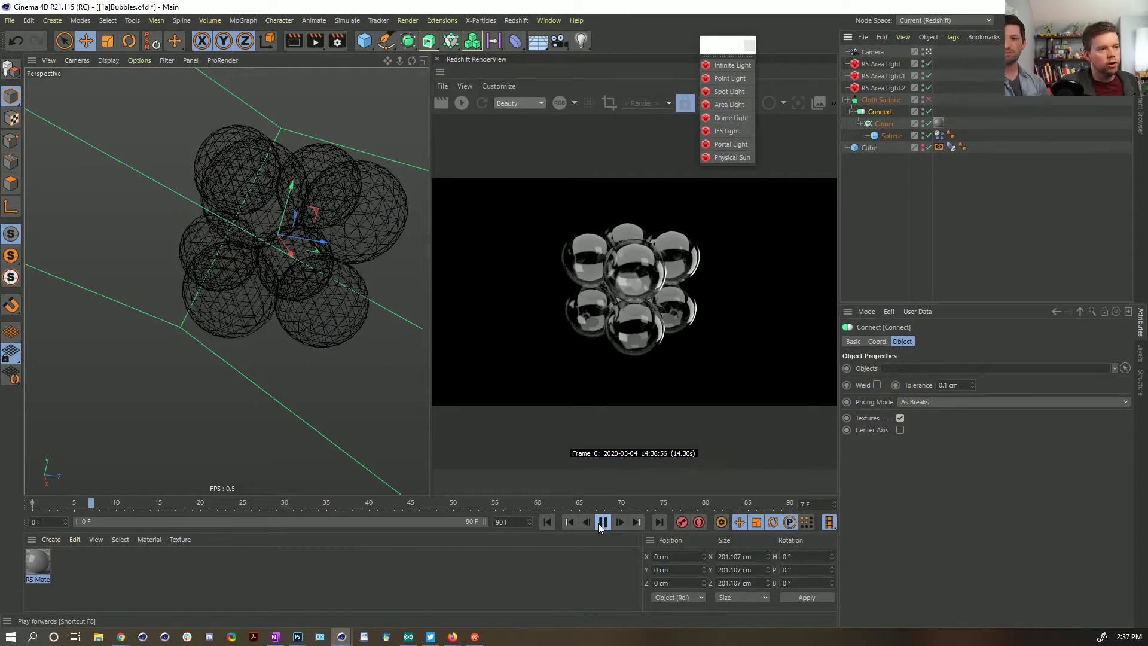
click(546, 521)
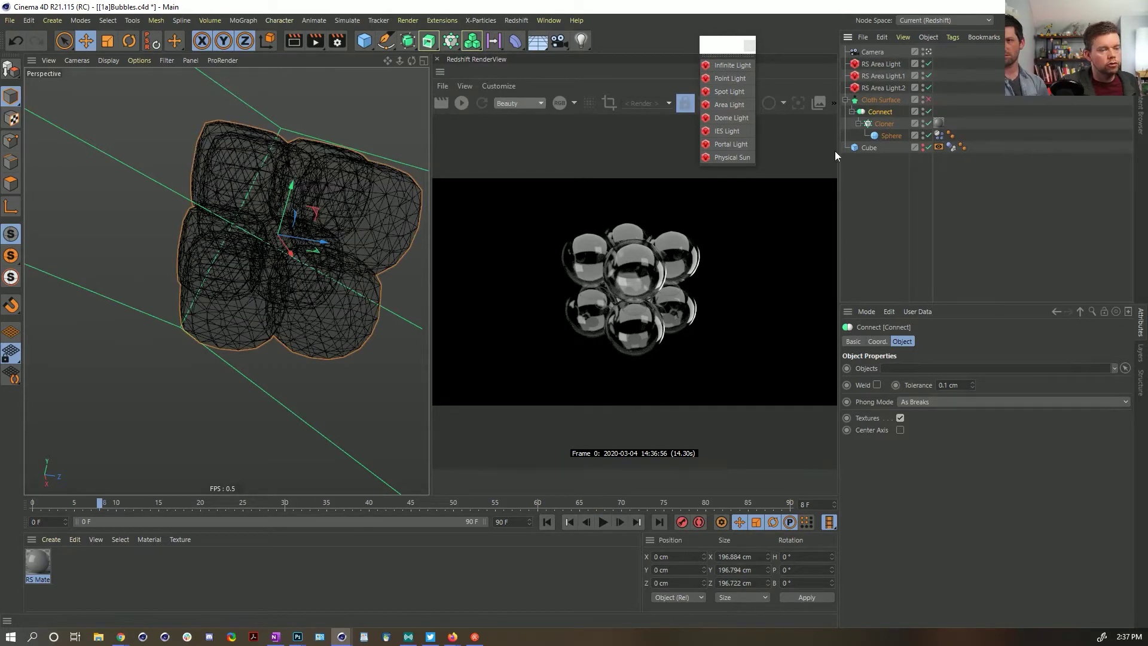
click(927, 112)
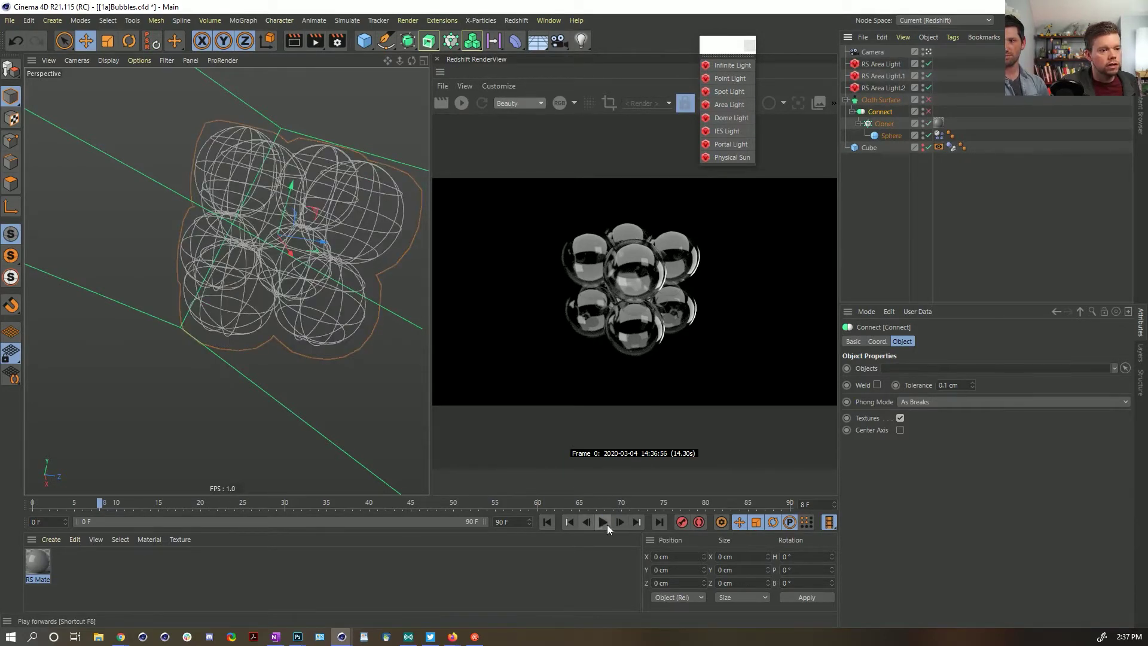
click(603, 522)
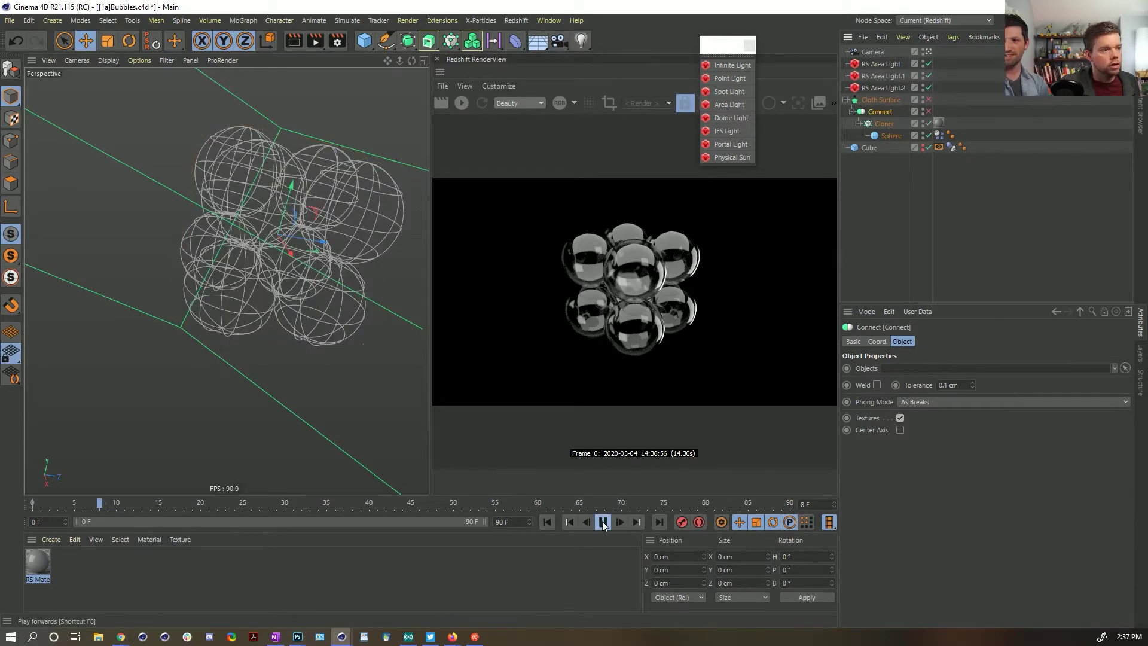
Step: Switch the viewport display from isoparms to wireframe and let the simulation run to about frame 21
click(112, 61)
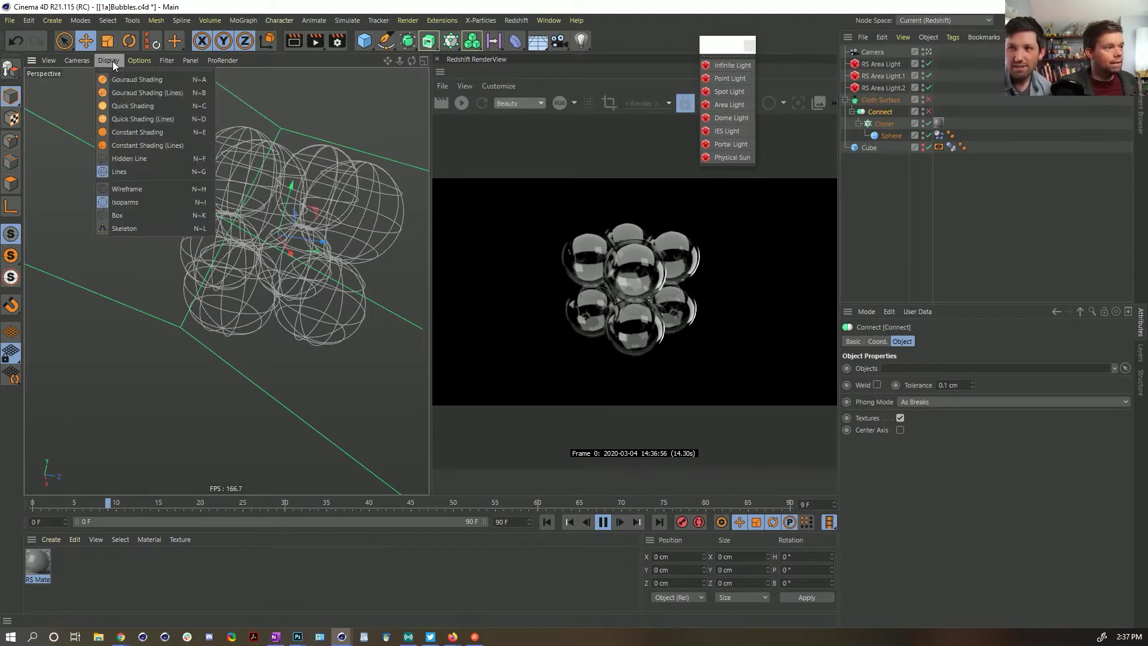
click(141, 190)
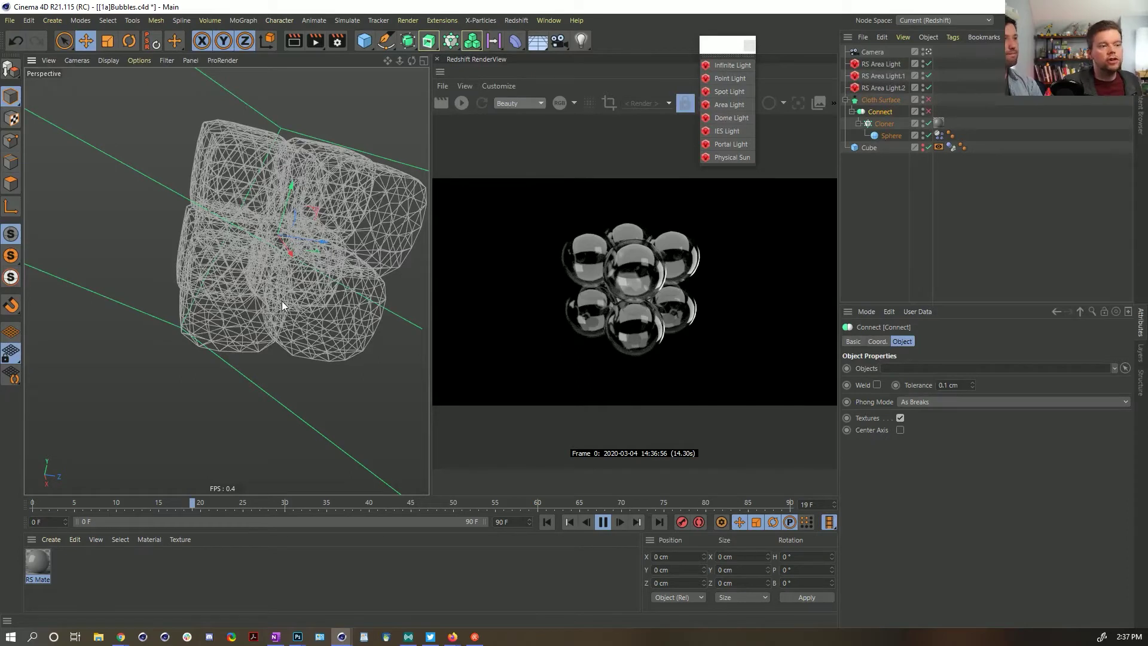
click(604, 524)
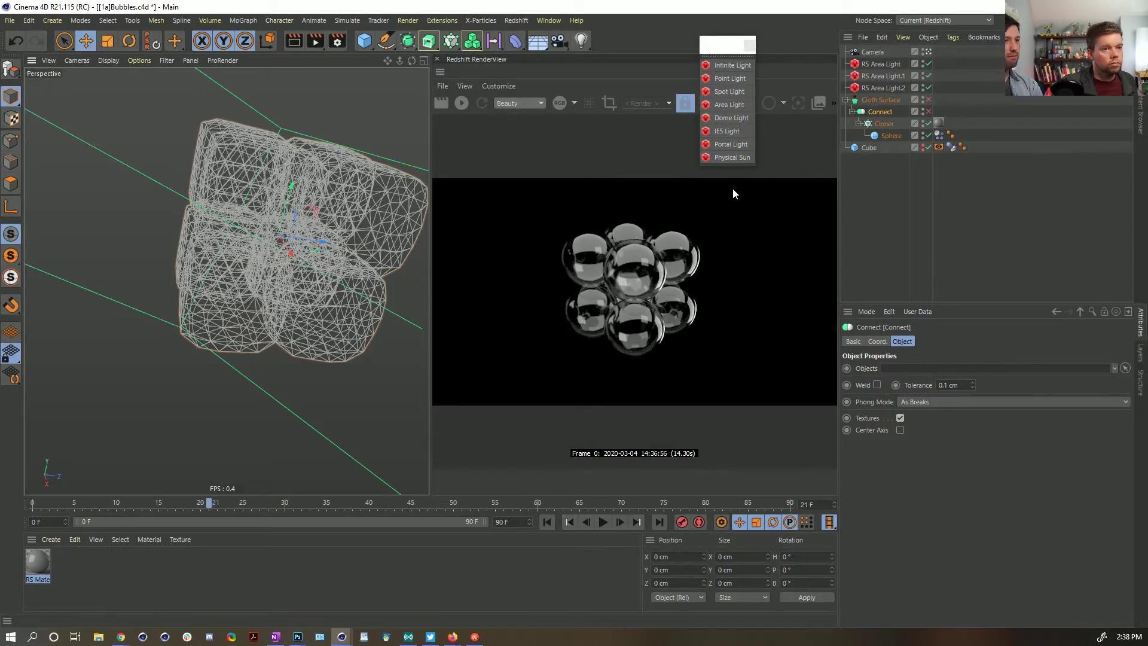
Step: Re-enable the Cloth Surface and the Connect object and restart the live Redshift render
click(929, 99)
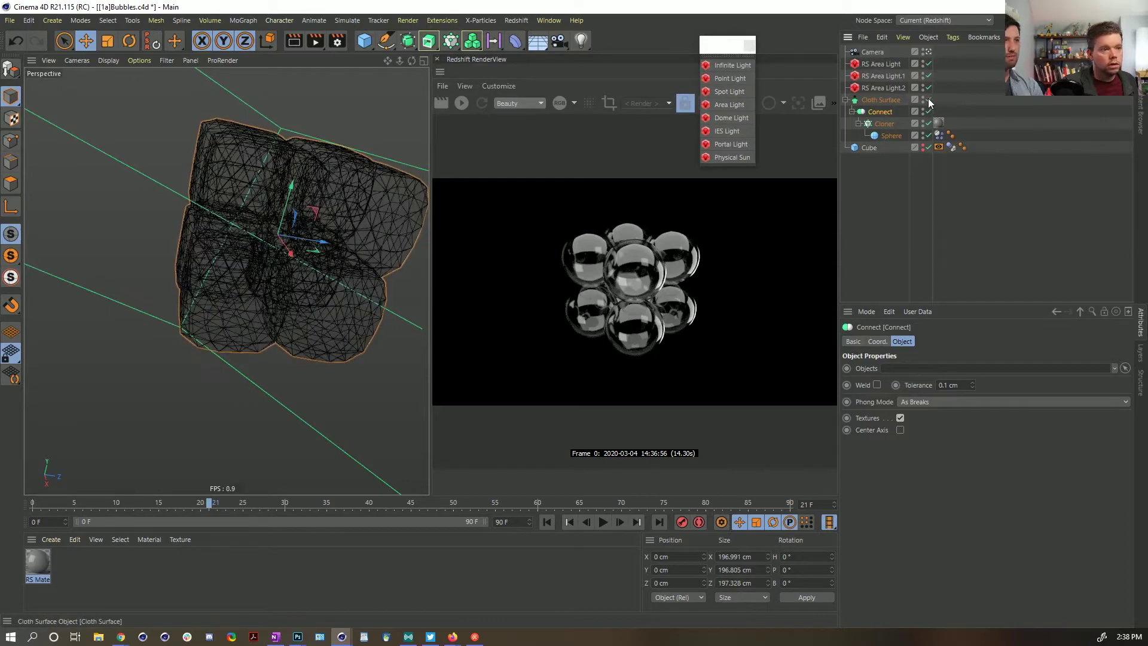
click(462, 102)
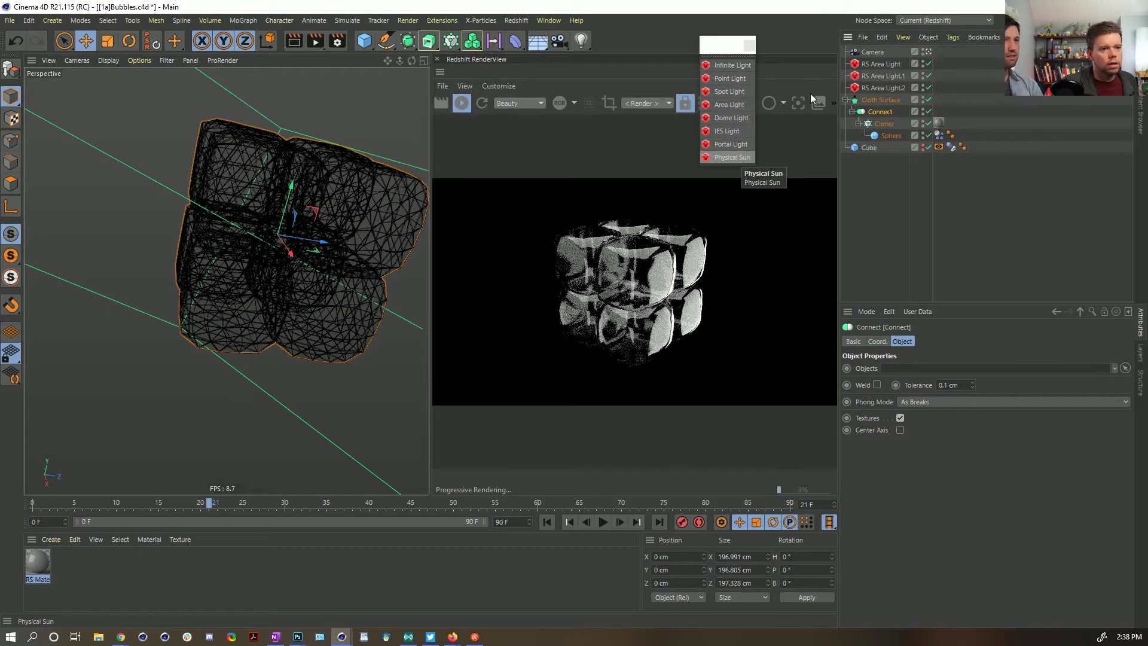
mouse_move(411, 60)
mouse_down()
mouse_move(373, 63)
mouse_move(397, 64)
mouse_up()
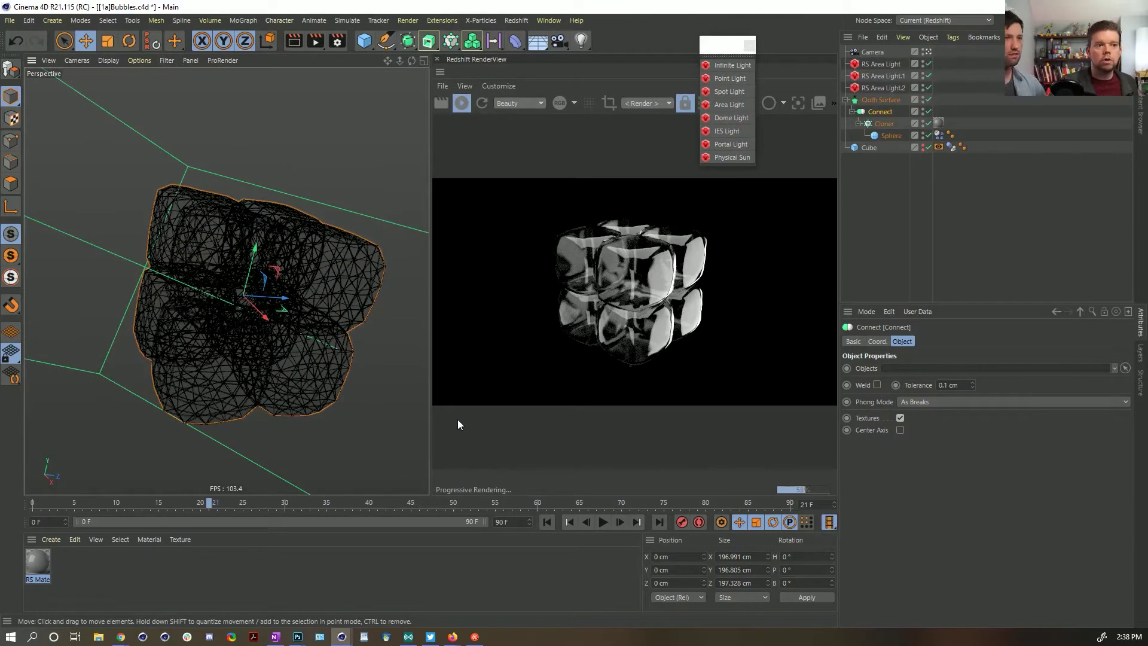
Step: Return to frame 0, copy the cloned sphere directly under Connect and scale the copy down to about 47 cm across
click(871, 101)
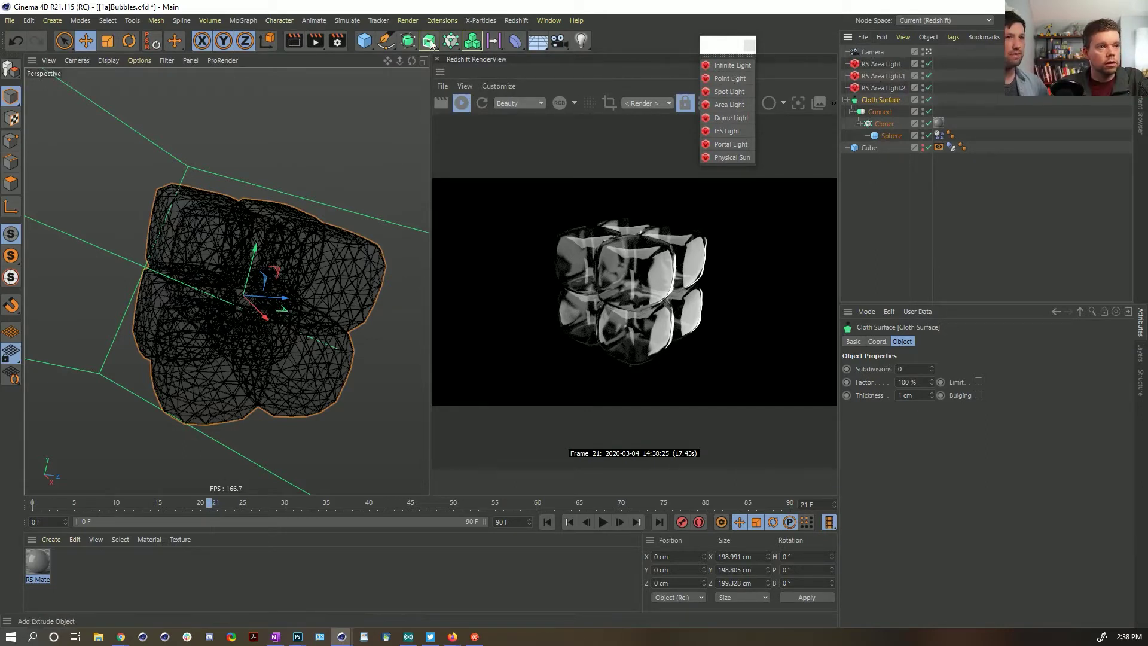
click(472, 41)
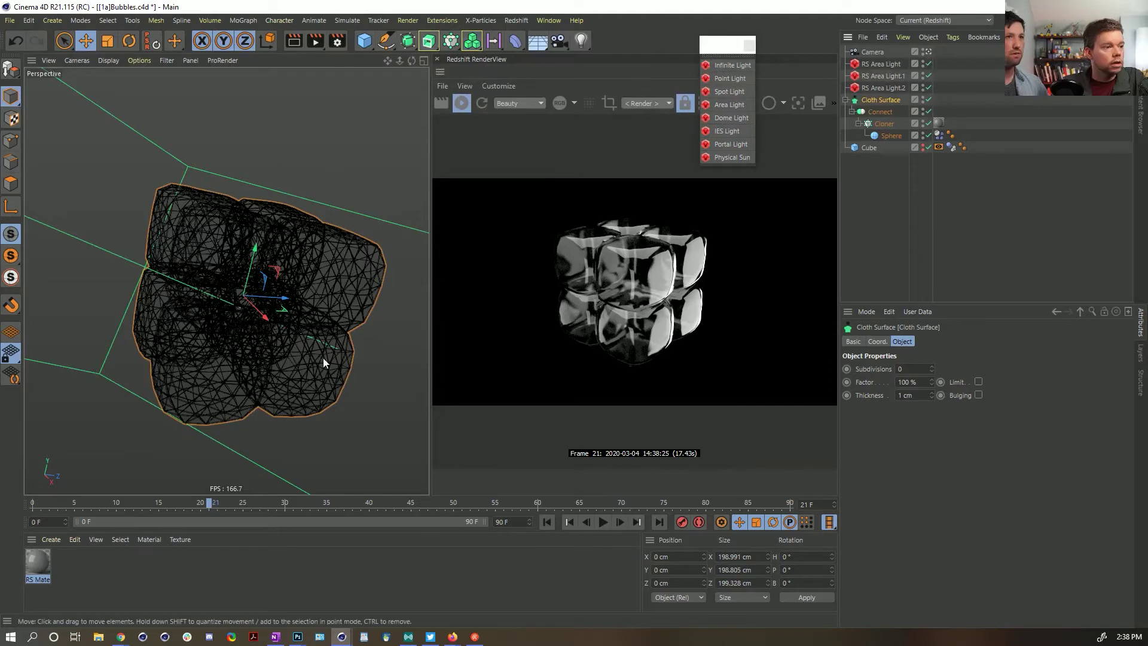
click(549, 521)
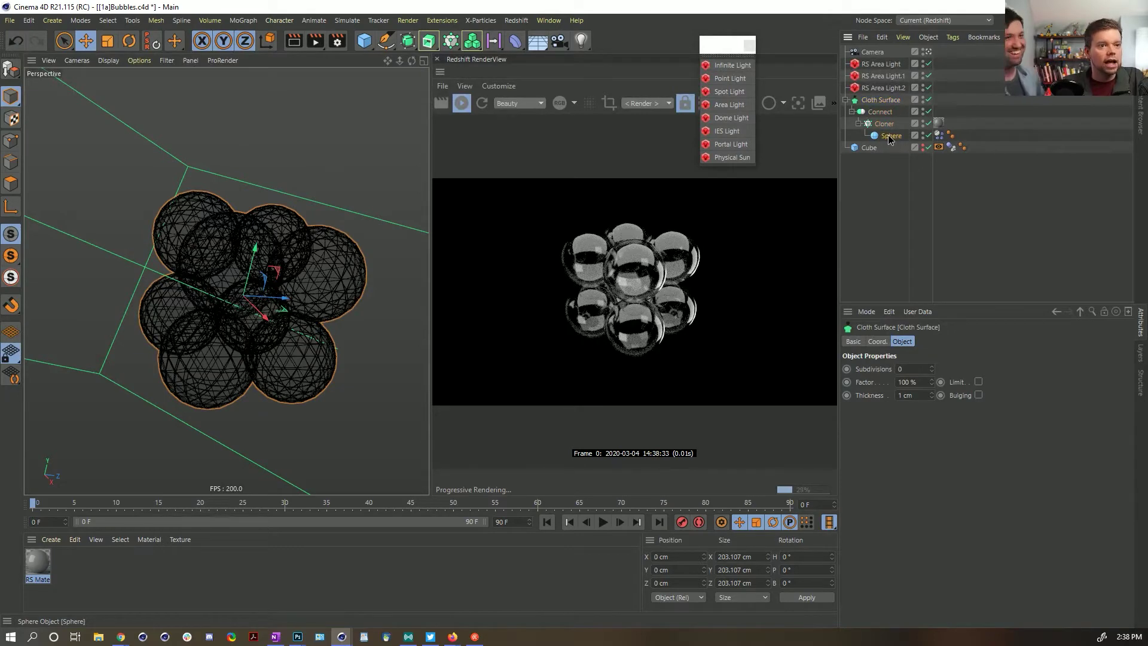
mouse_move(889, 136)
mouse_down()
mouse_move(897, 127)
mouse_move(886, 118)
mouse_up()
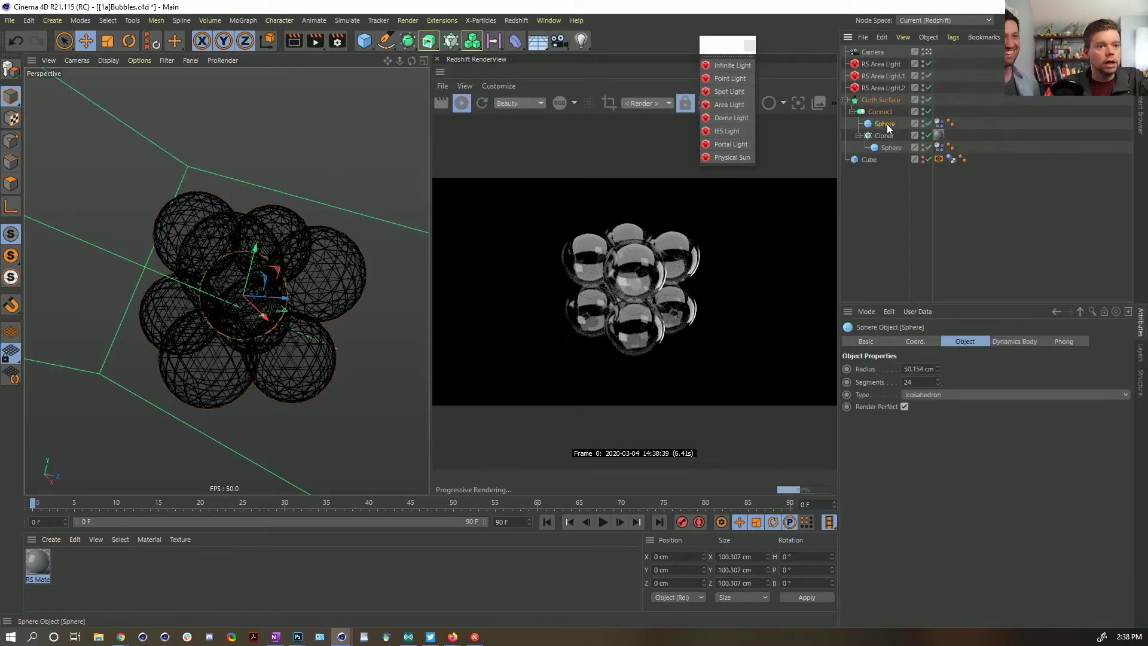
scroll(342, 301, up, 5)
scroll(342, 302, down, 3)
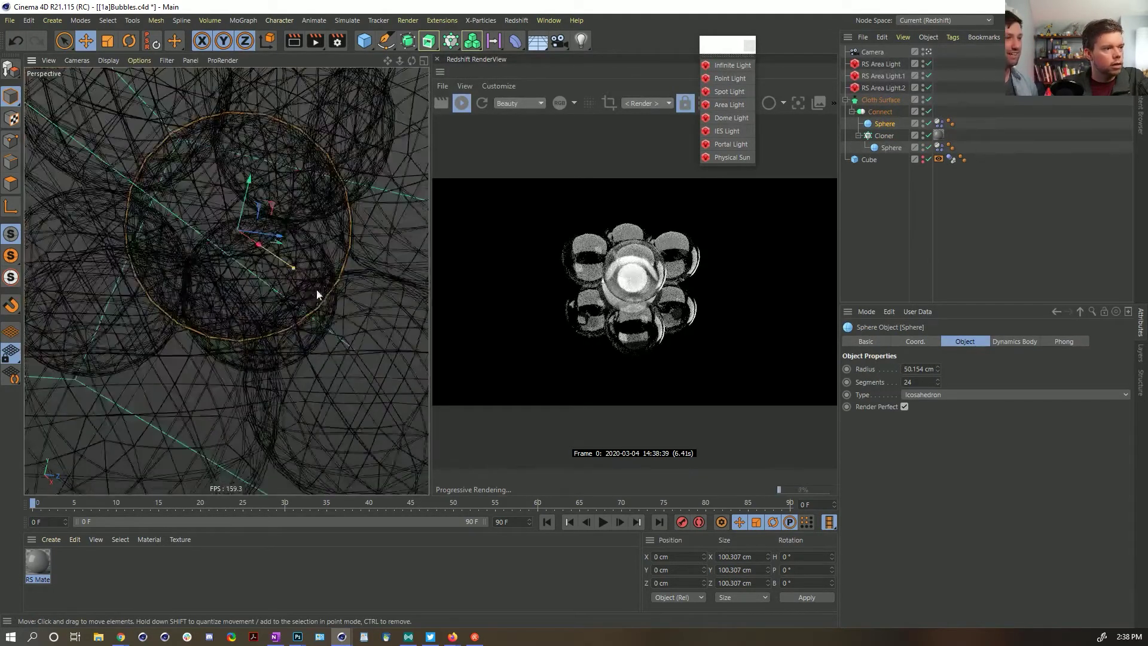
key(t)
drag(325, 257, 67, 302)
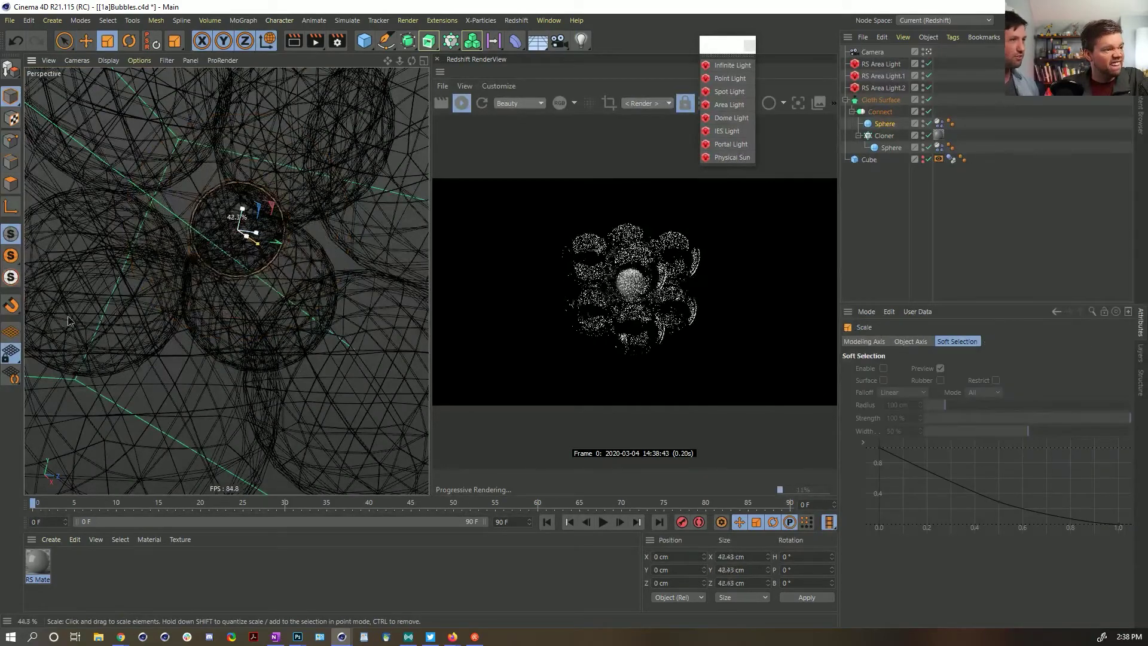
alt+drag(175, 248, 260, 268)
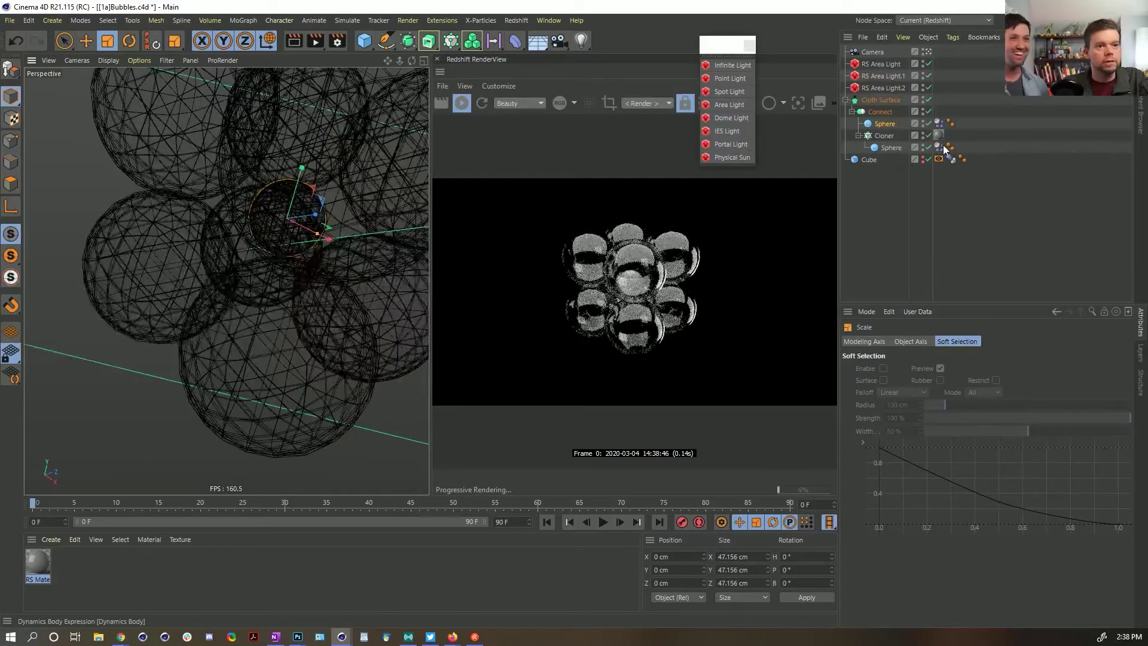
Step: Move the end Rest Length keyframe of both spheres' Dynamics Body tags to frame 25 and stop the live Redshift render
click(939, 123)
ctrl+click(939, 147)
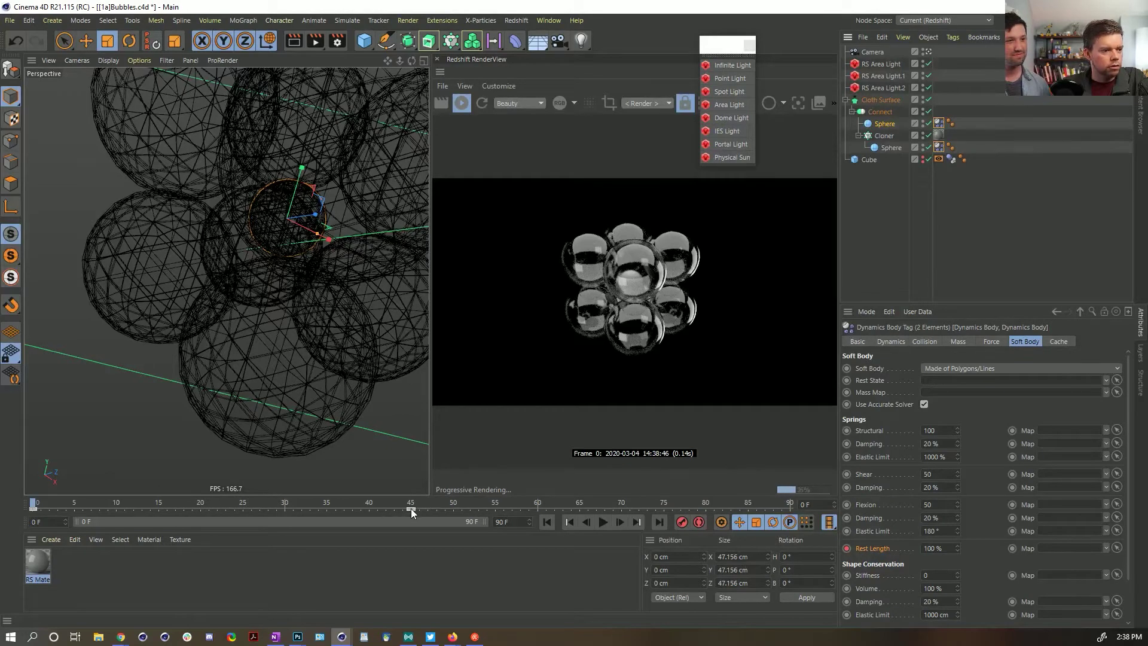
drag(411, 510, 283, 512)
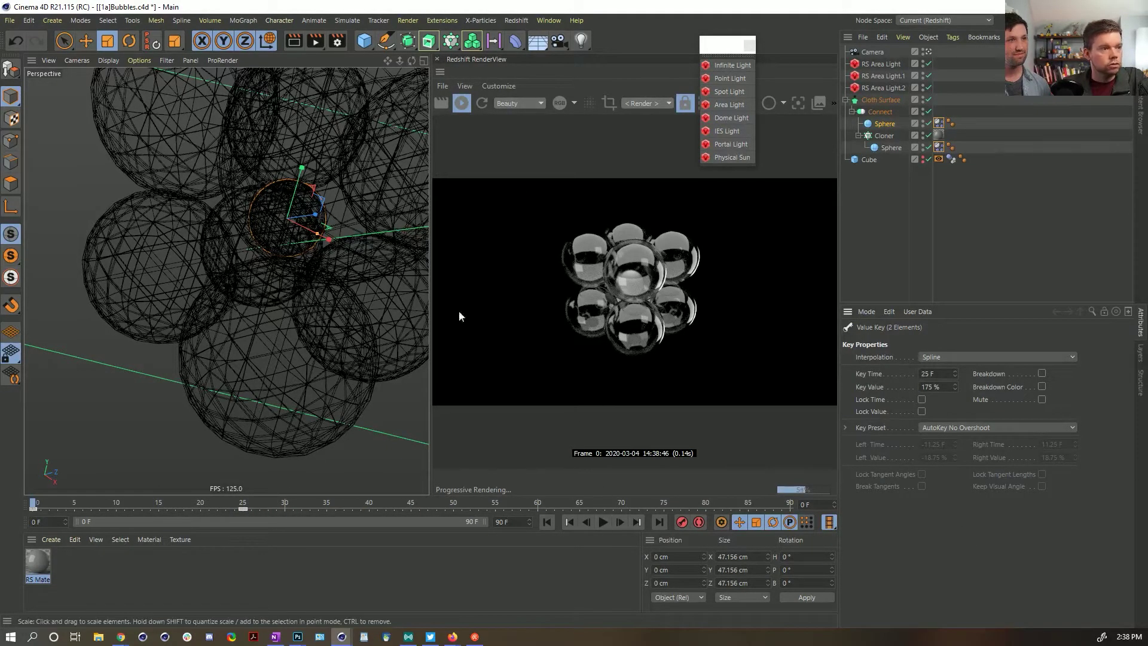
click(459, 102)
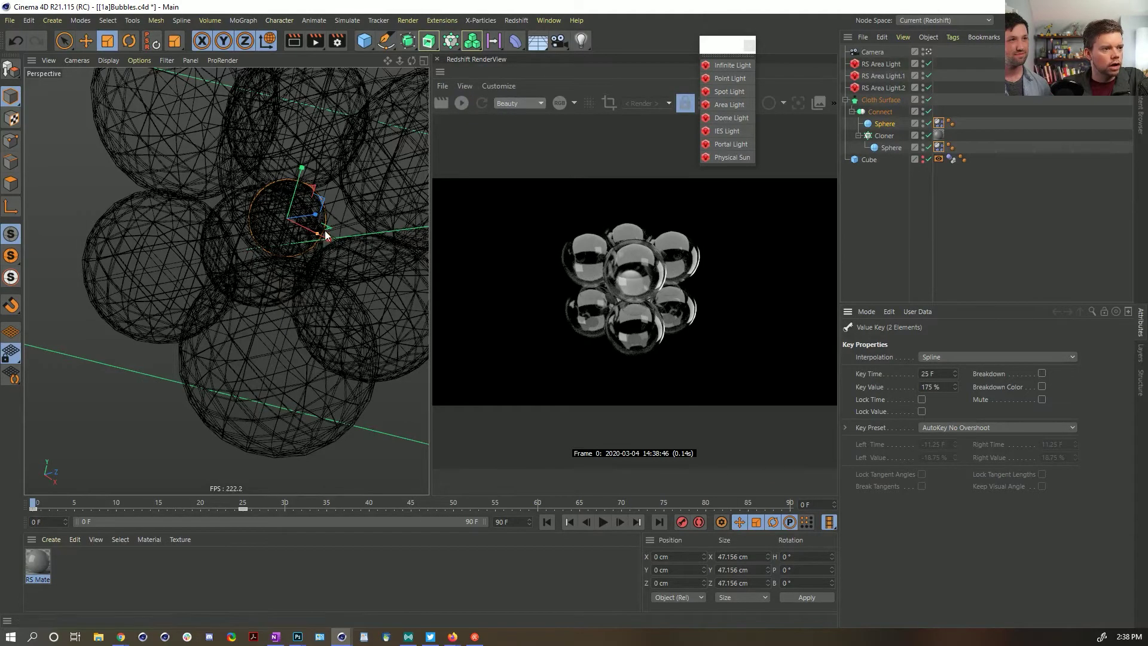
Step: Duplicate the small centre sphere, raise the copy to about 83 cm in Y and scale it to about 34 cm across
scroll(309, 230, down, 3)
alt+middle_drag(328, 217, 308, 249)
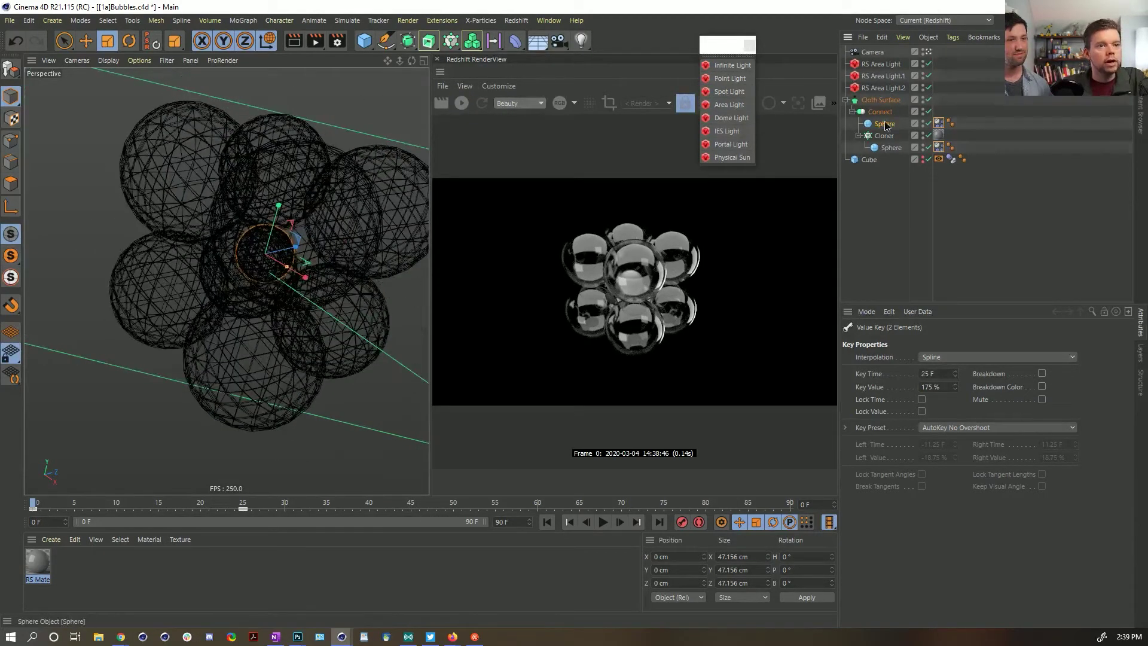
ctrl+drag(884, 124, 888, 117)
mouse_move(327, 134)
alt+mouse_down()
mouse_move(377, 164)
mouse_move(299, 228)
mouse_move(308, 151)
mouse_move(311, 172)
mouse_move(314, 163)
mouse_move(277, 187)
alt+mouse_up()
key(e)
key(t)
key(e)
drag(311, 134, 330, 161)
key(t)
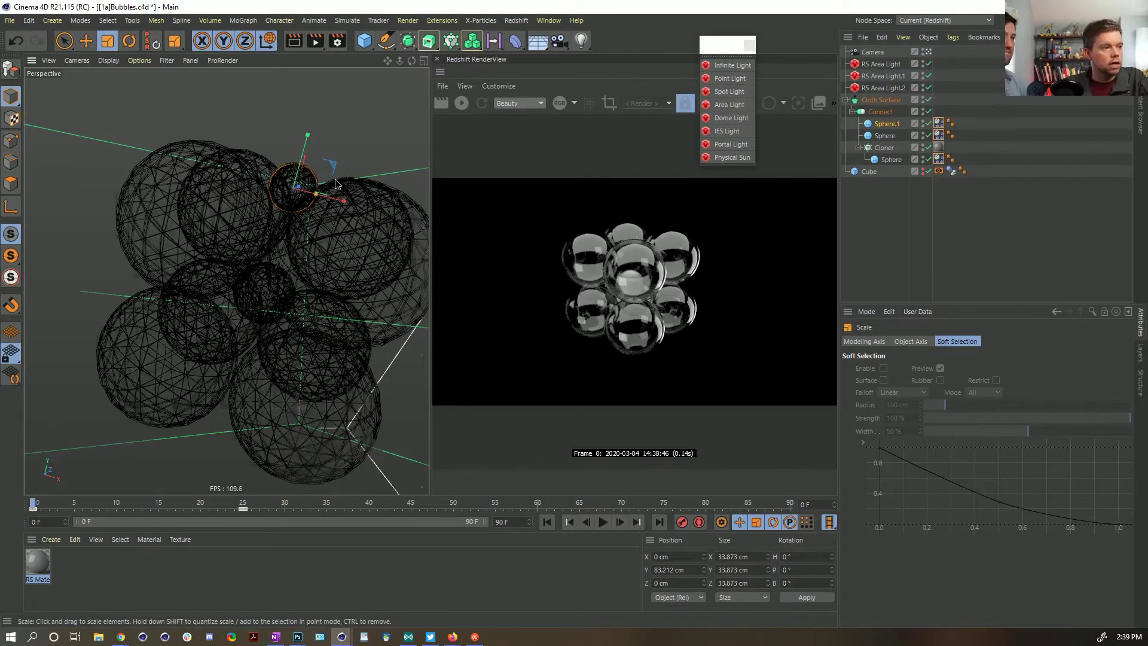
alt+drag(343, 193, 311, 193)
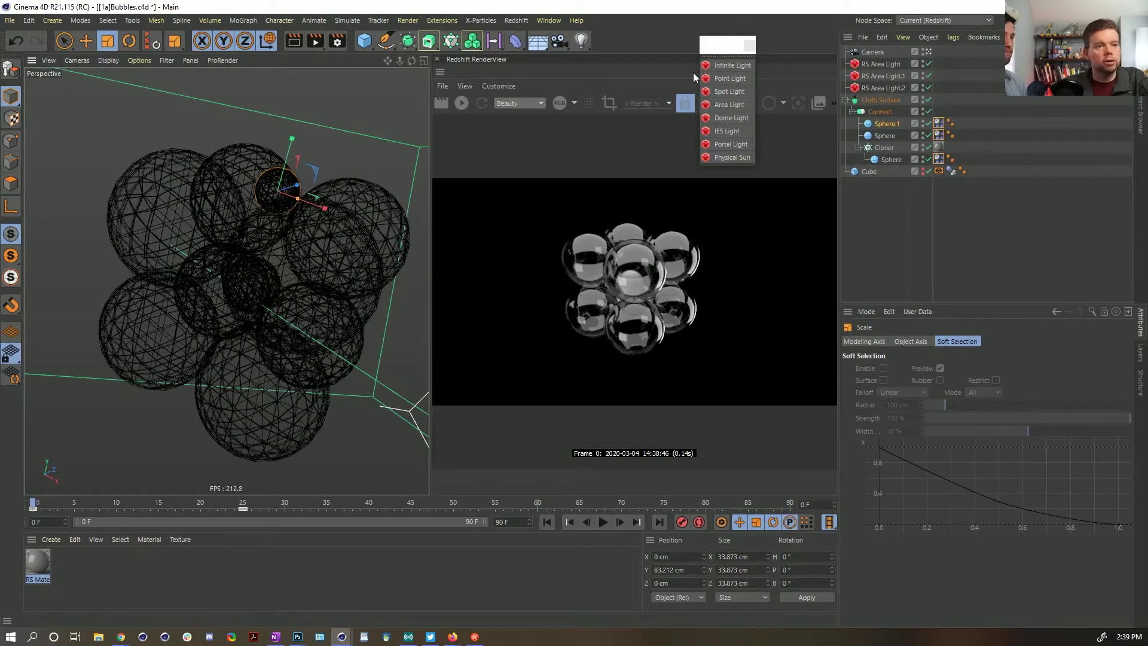
Step: Save the scene and play the soft body simulation from the start to about frame 3
key(ctrl+s)
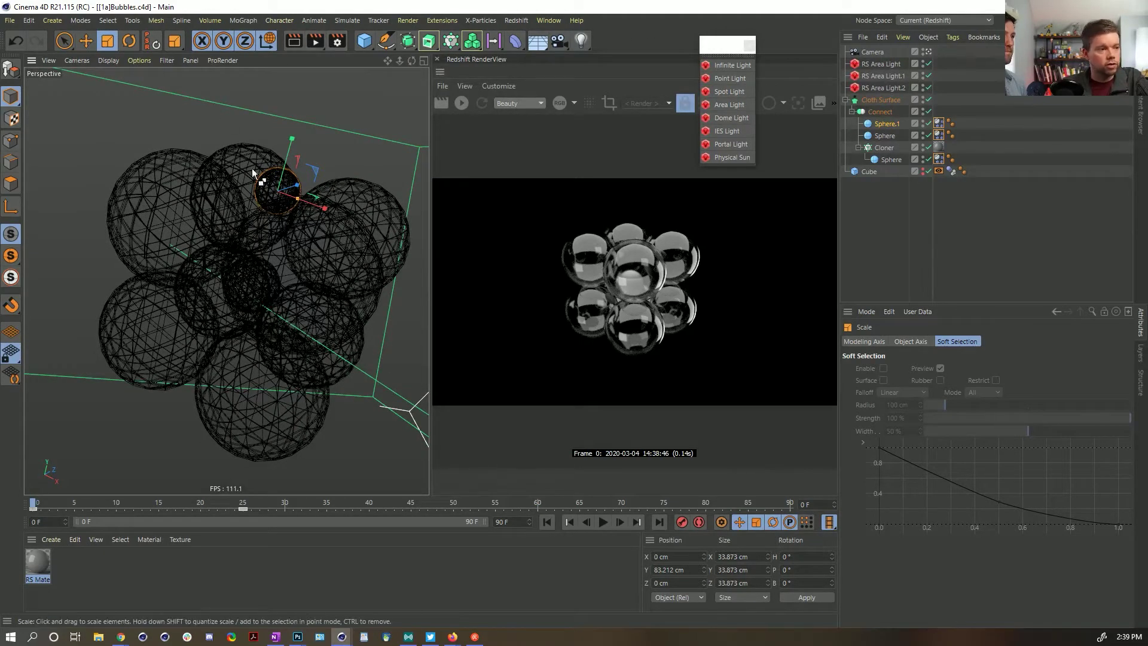
click(603, 522)
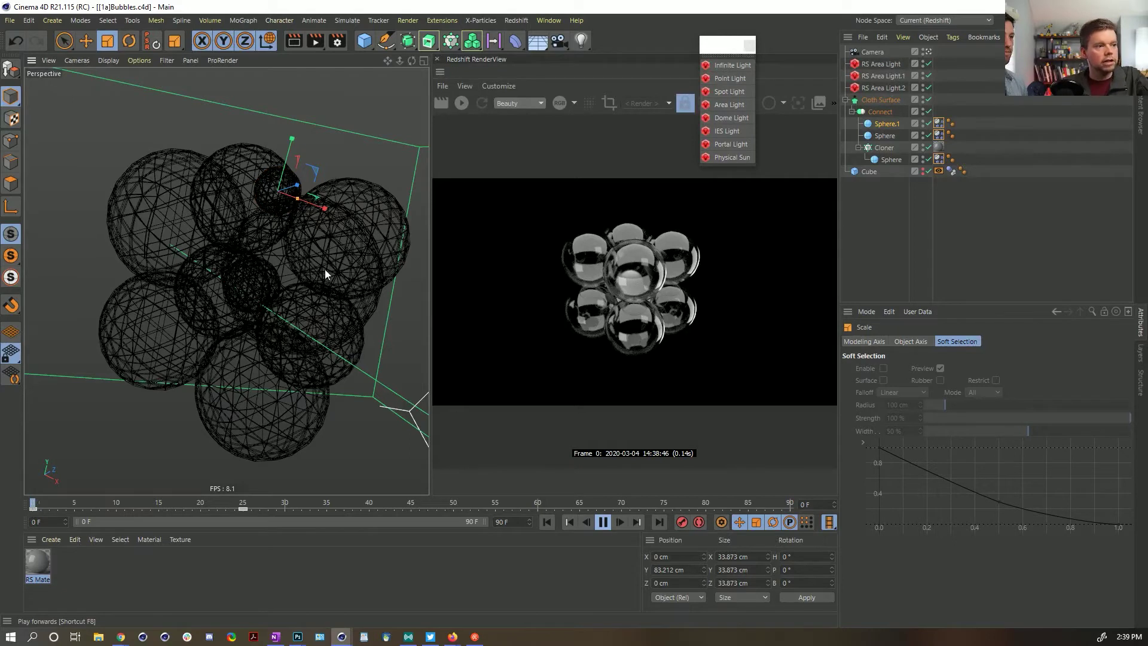
click(604, 524)
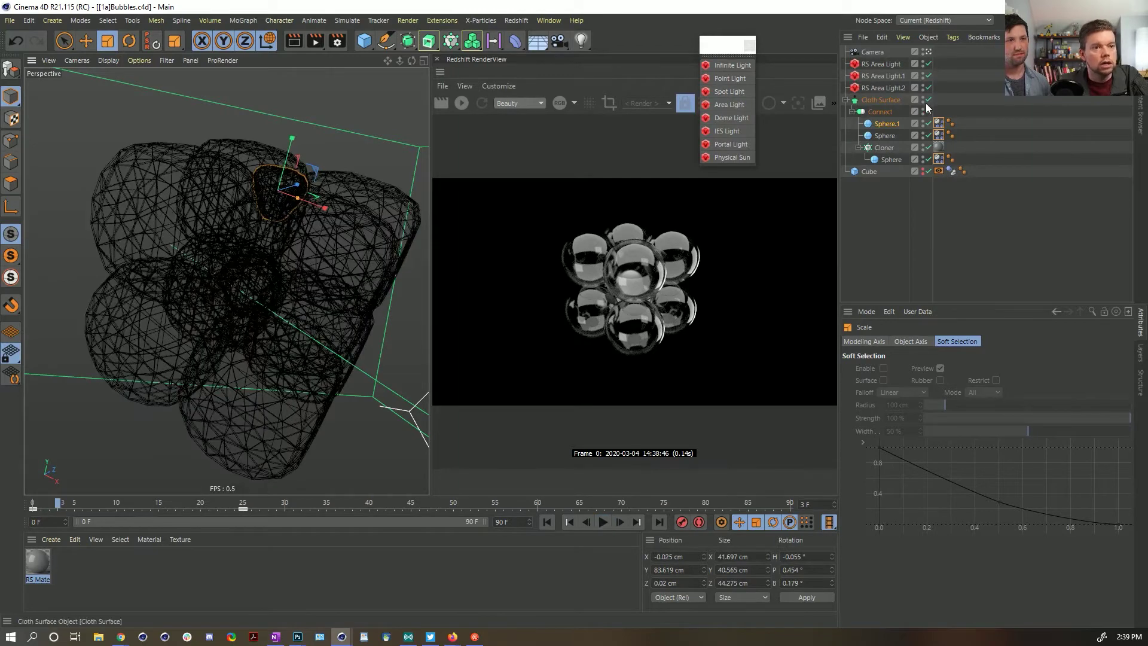
Step: Run the simulation to about frame 24 with the Cloth Surface and Connect disabled, and re-enable both
drag(927, 105, 928, 113)
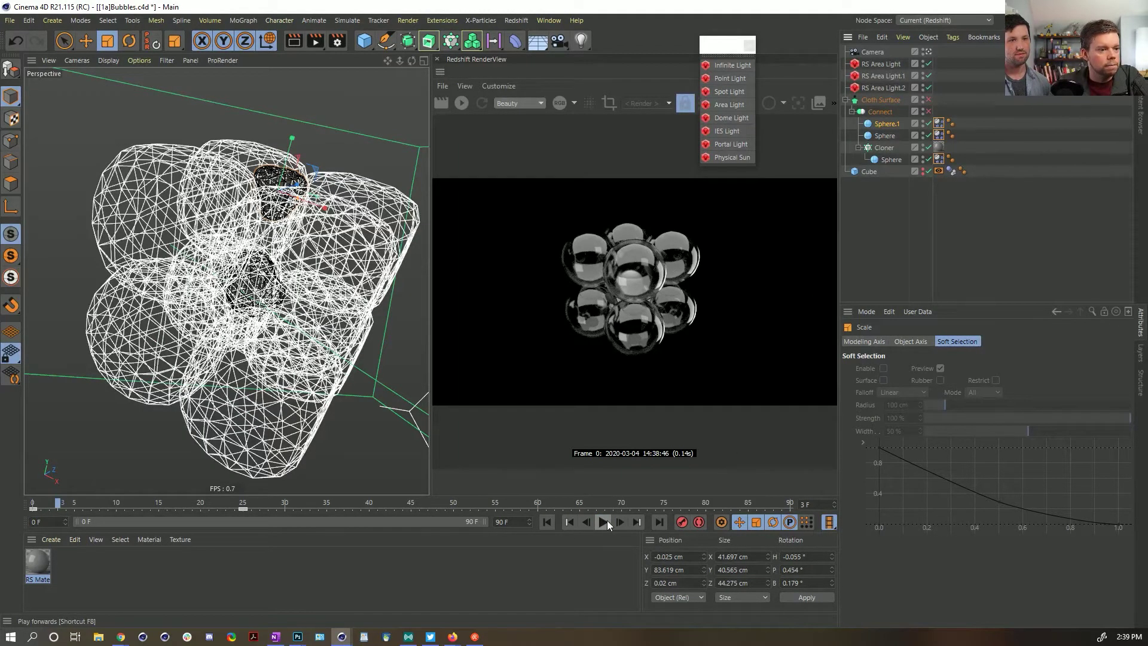
click(605, 522)
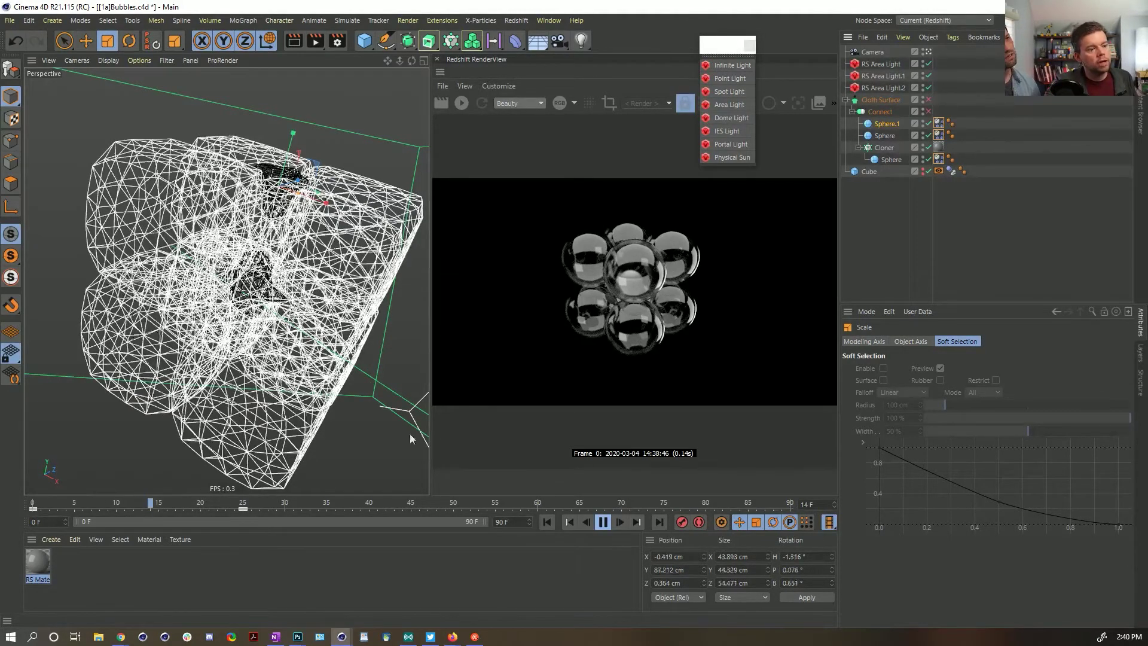
mouse_move(451, 638)
click(462, 592)
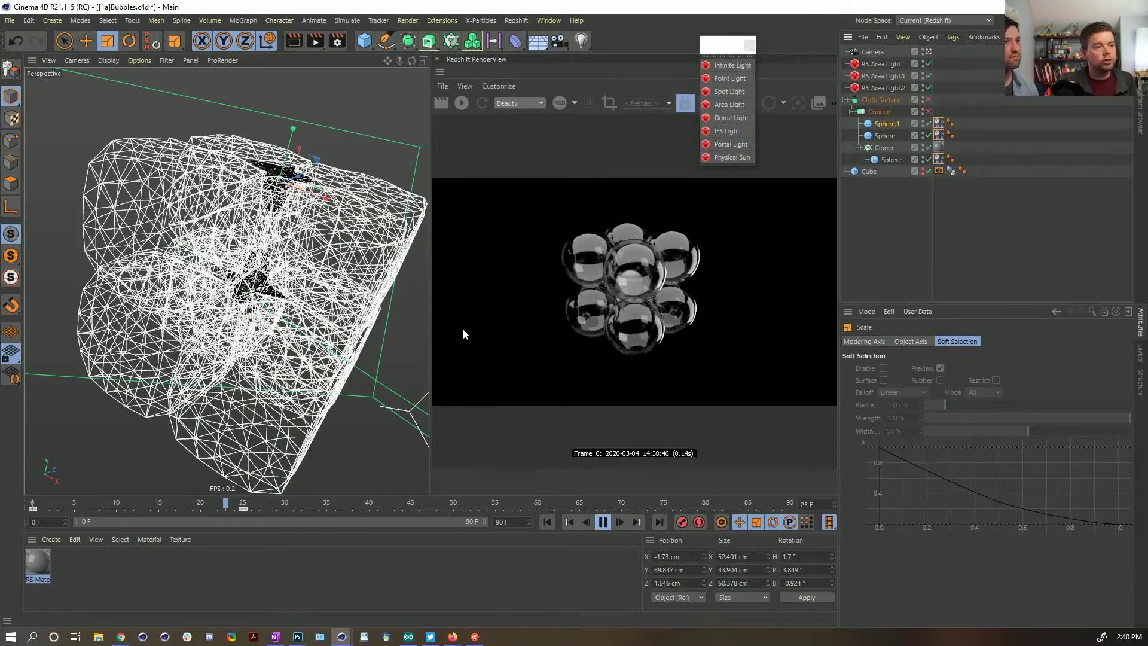
click(608, 524)
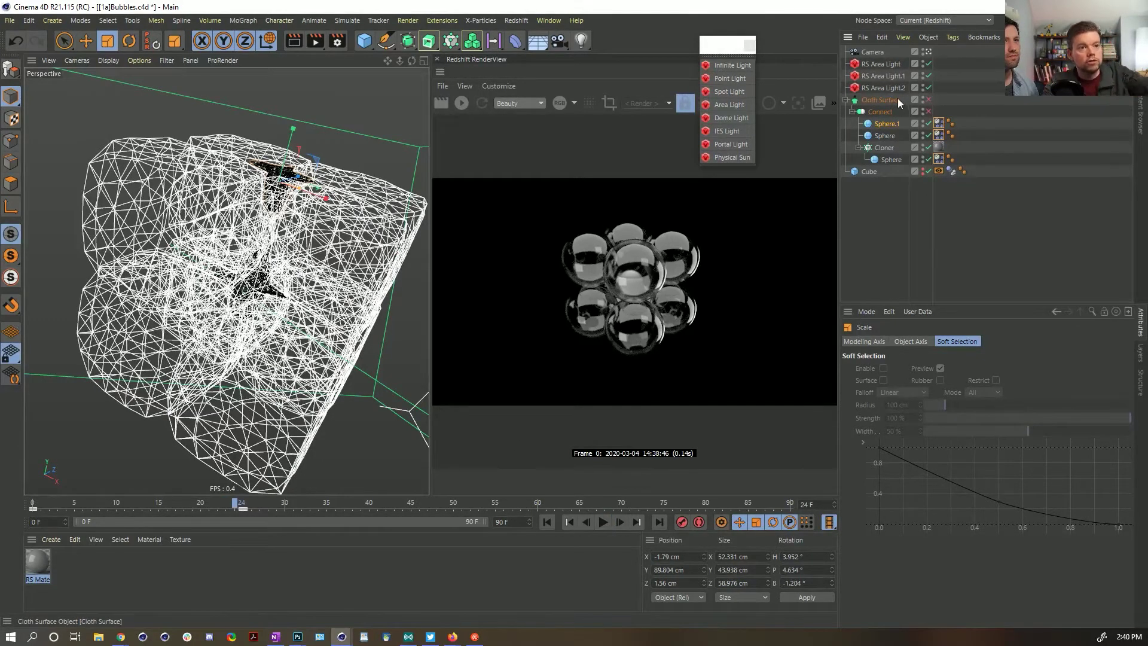
click(928, 99)
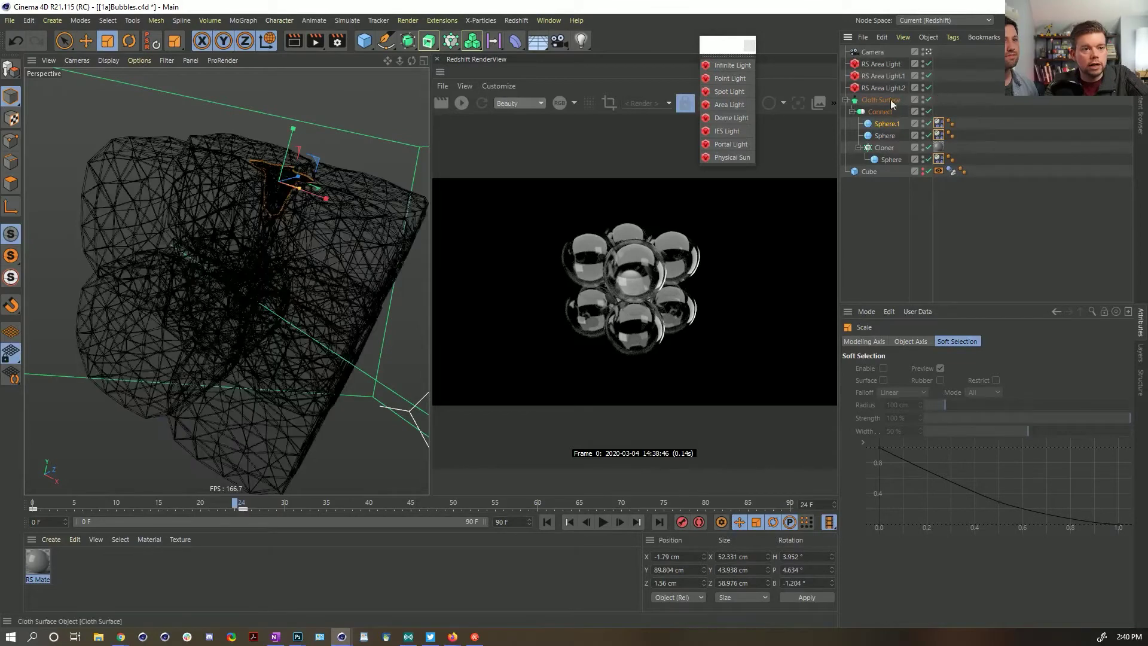
Step: Try making the Cloth Surface editable and move the resulting sphere mesh out to the top level of the hierarchy
click(885, 101)
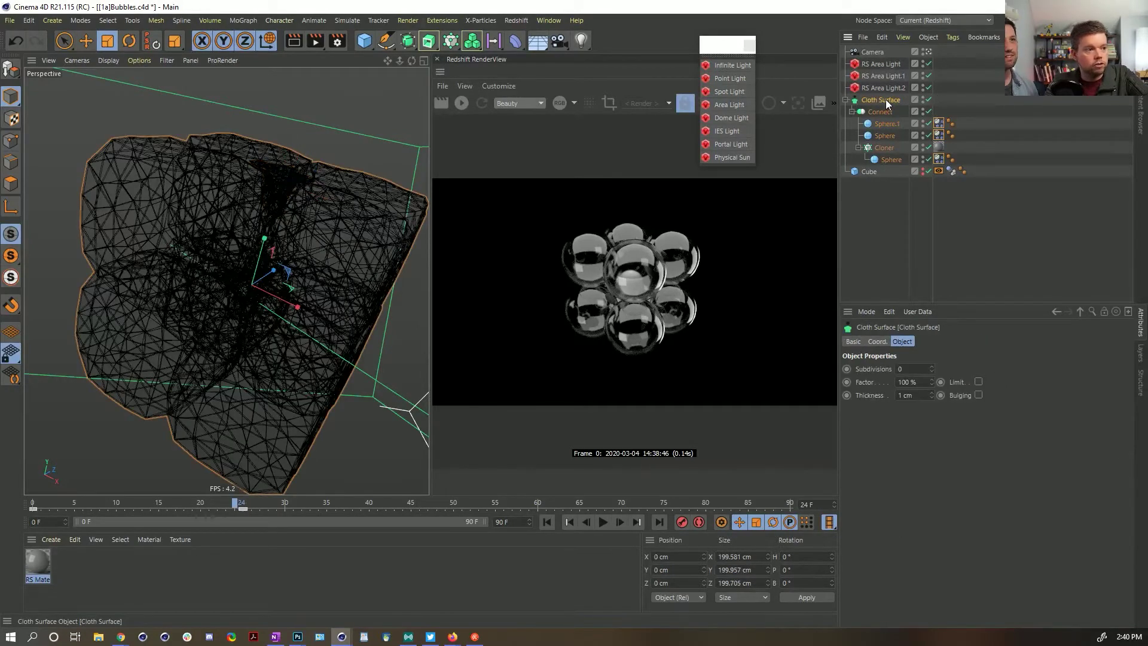
key(c)
ctrl+click(846, 100)
click(878, 123)
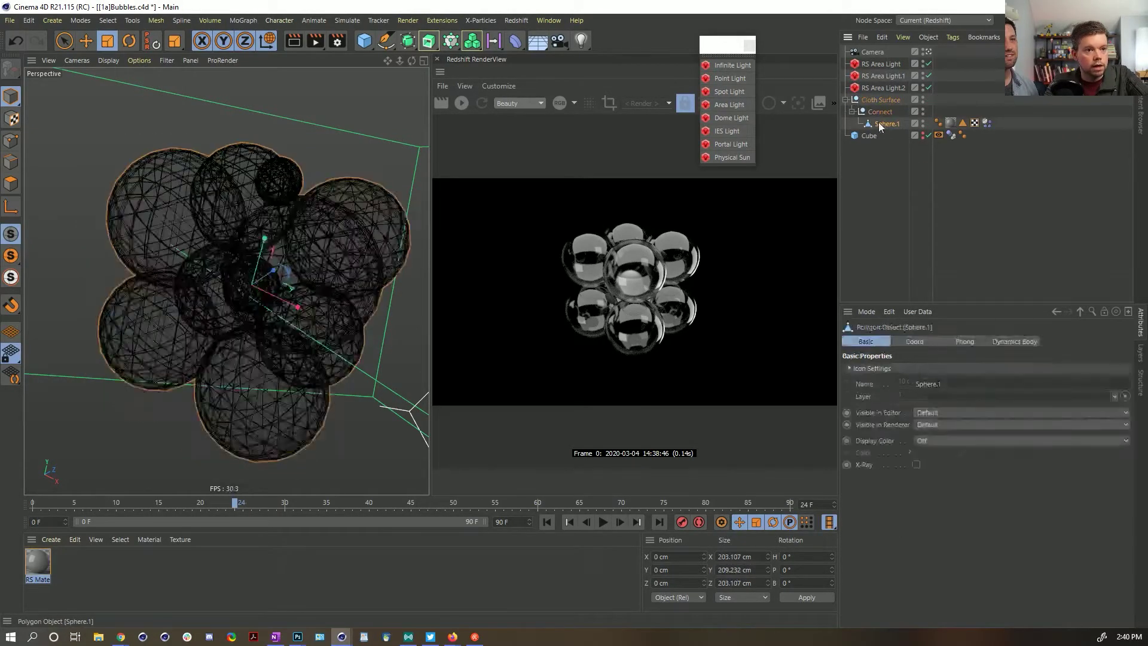
drag(879, 123, 871, 95)
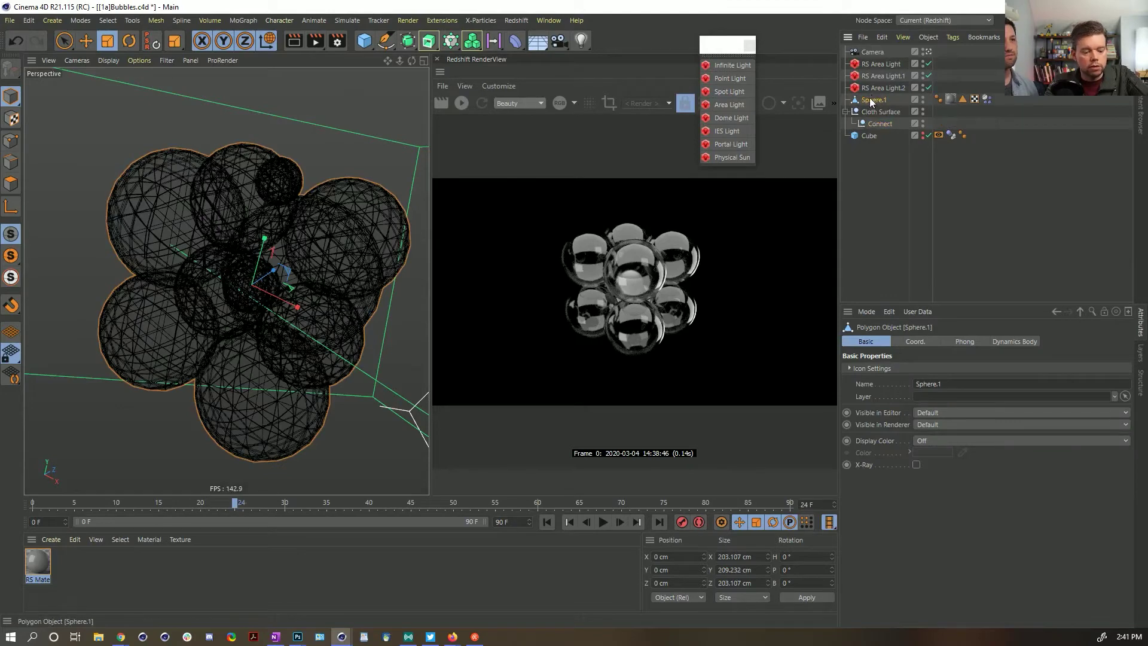
Step: Save the scene as a new version named [1b]Bubbles.c4d
key(ctrl+shift+s)
click(91, 429)
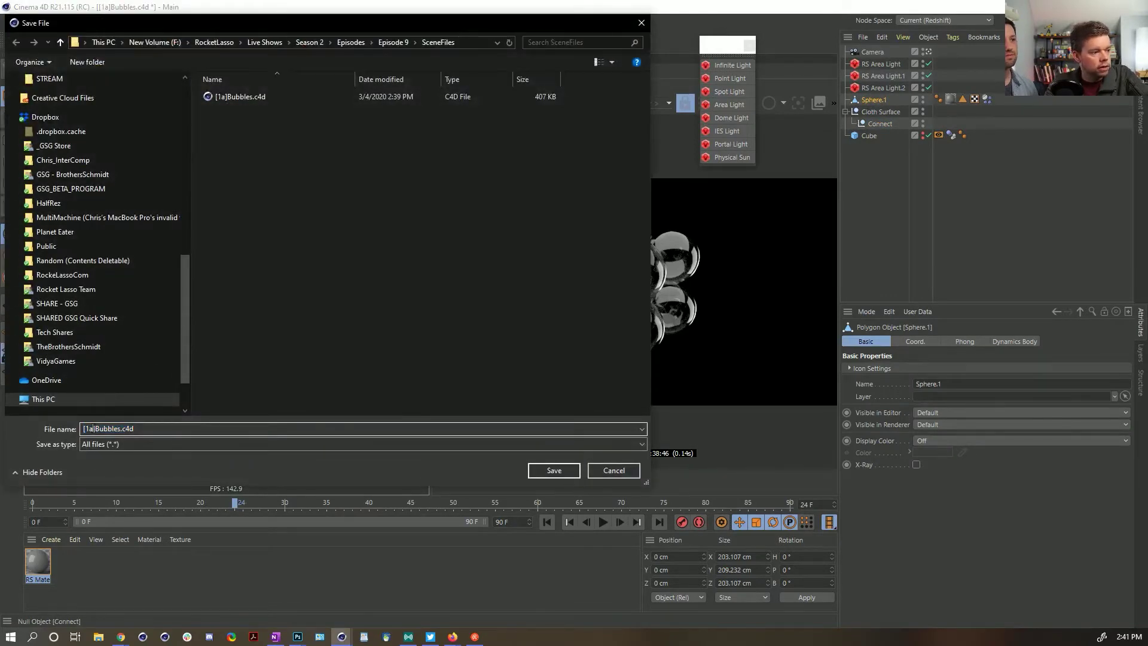
key(BackSpace)
text(b)
key(Return)
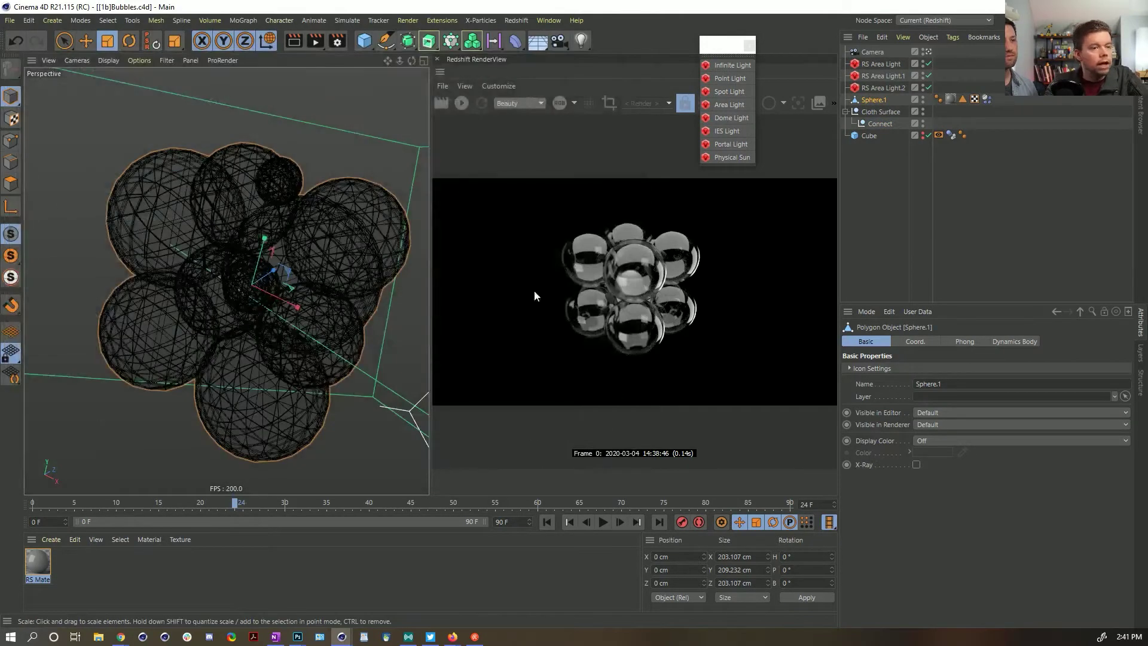
Step: Return to frame 0 and undo the conversion of the Cloth Surface hierarchy to an editable mesh
click(868, 103)
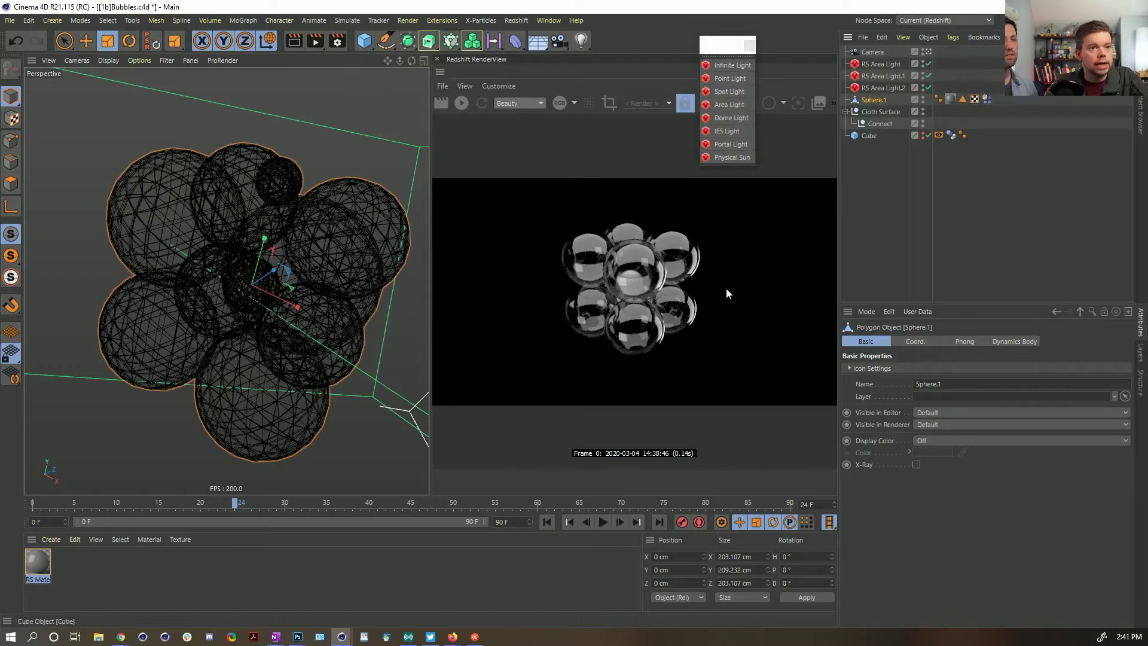
click(547, 523)
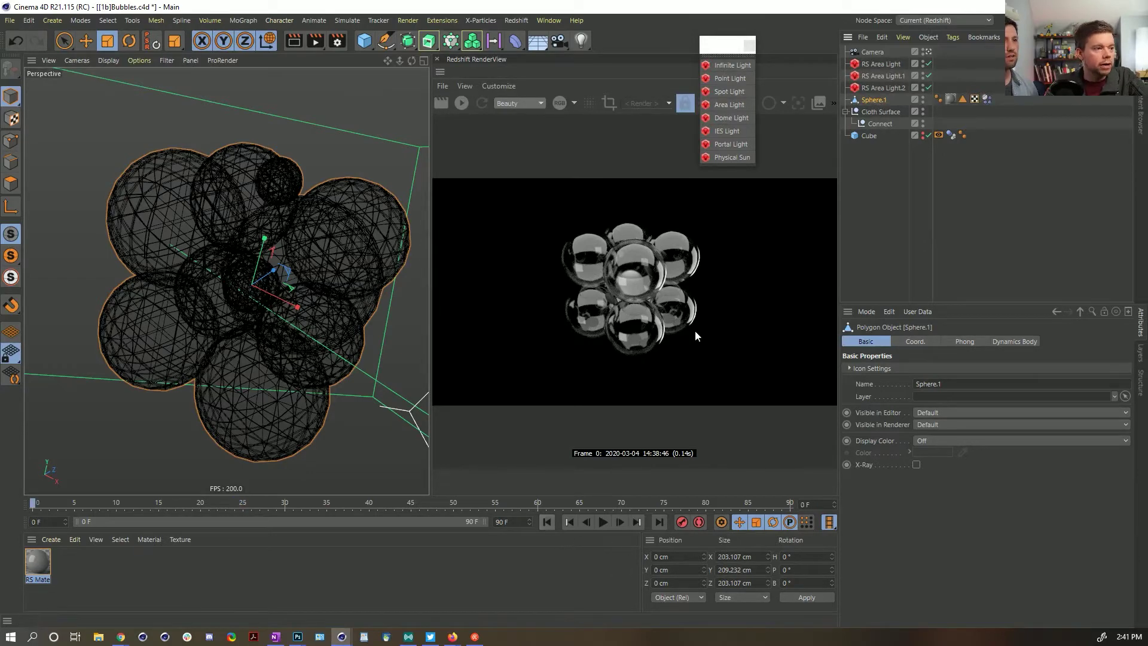
drag(873, 100, 880, 123)
click(884, 102)
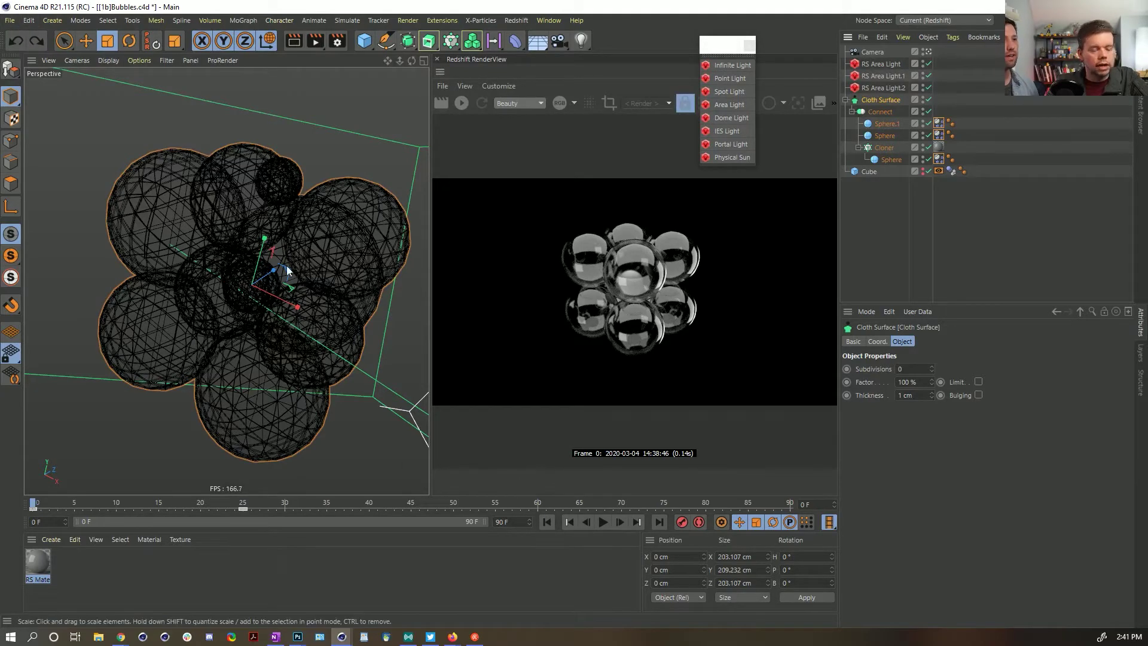
Step: Set the end of the timeline to frame 25
alt+drag(291, 271, 311, 334)
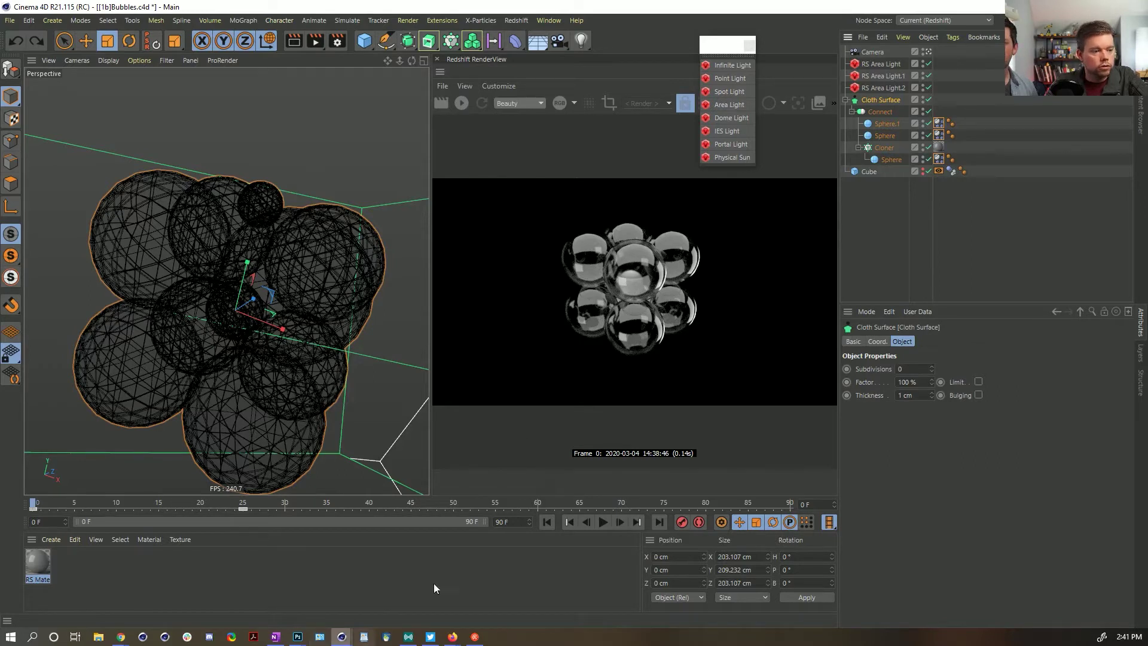
double_click(491, 523)
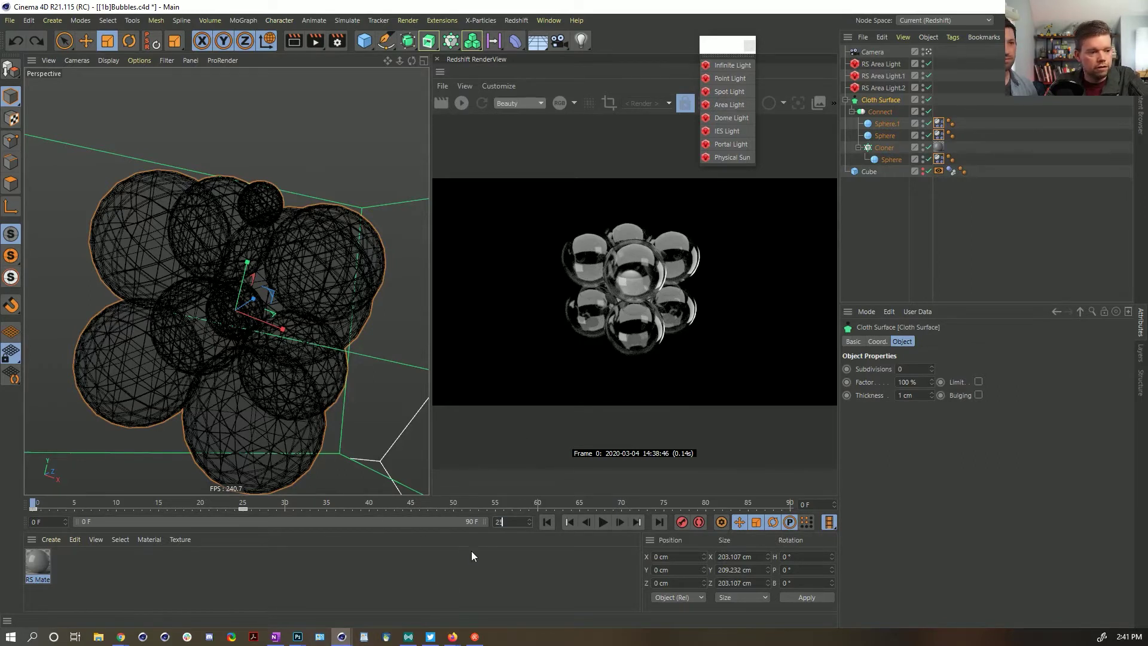
text(25)
key(Return)
Step: Bake the soft body simulation into the cache of the cloned sphere's Dynamics Body tag and inspect the last frame
click(939, 159)
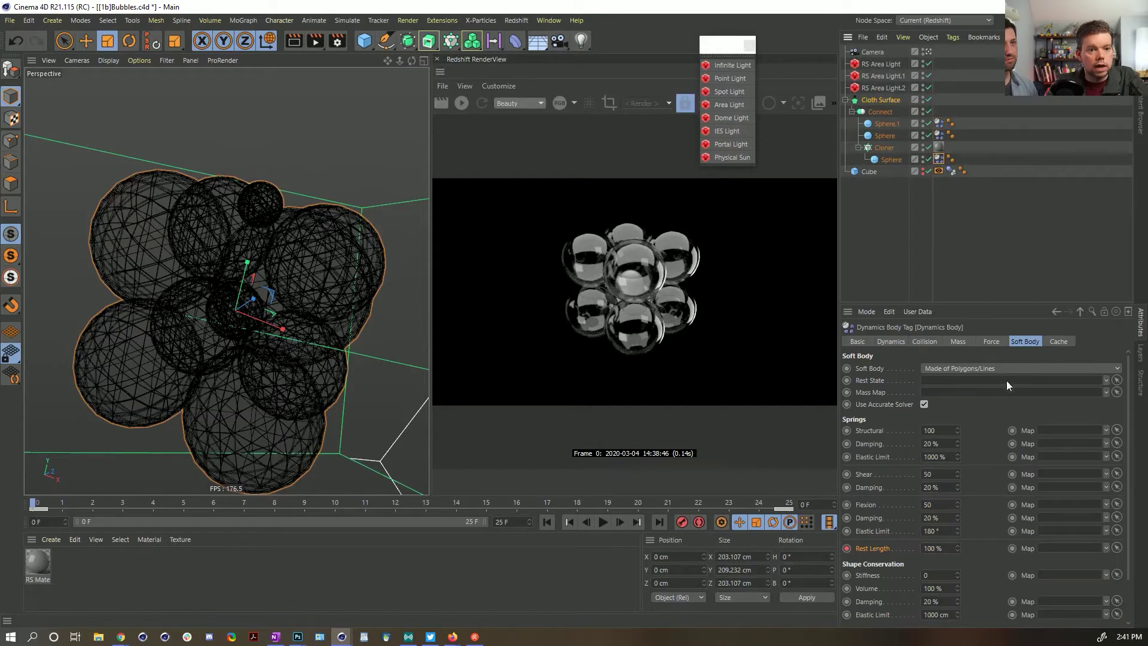
click(1057, 342)
click(1012, 390)
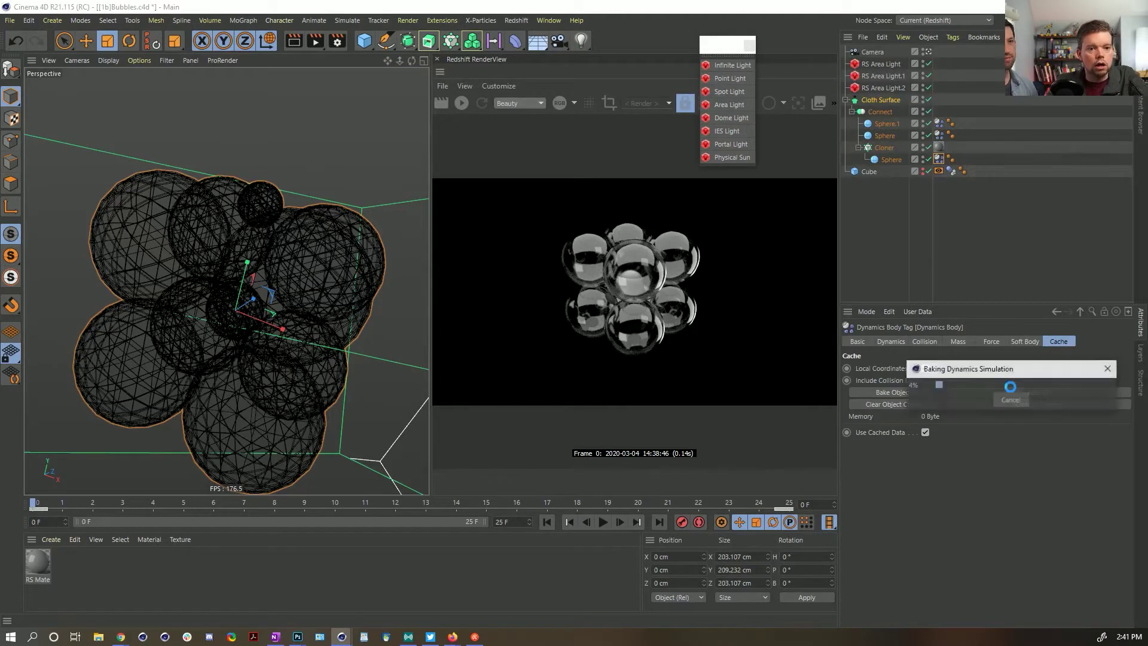
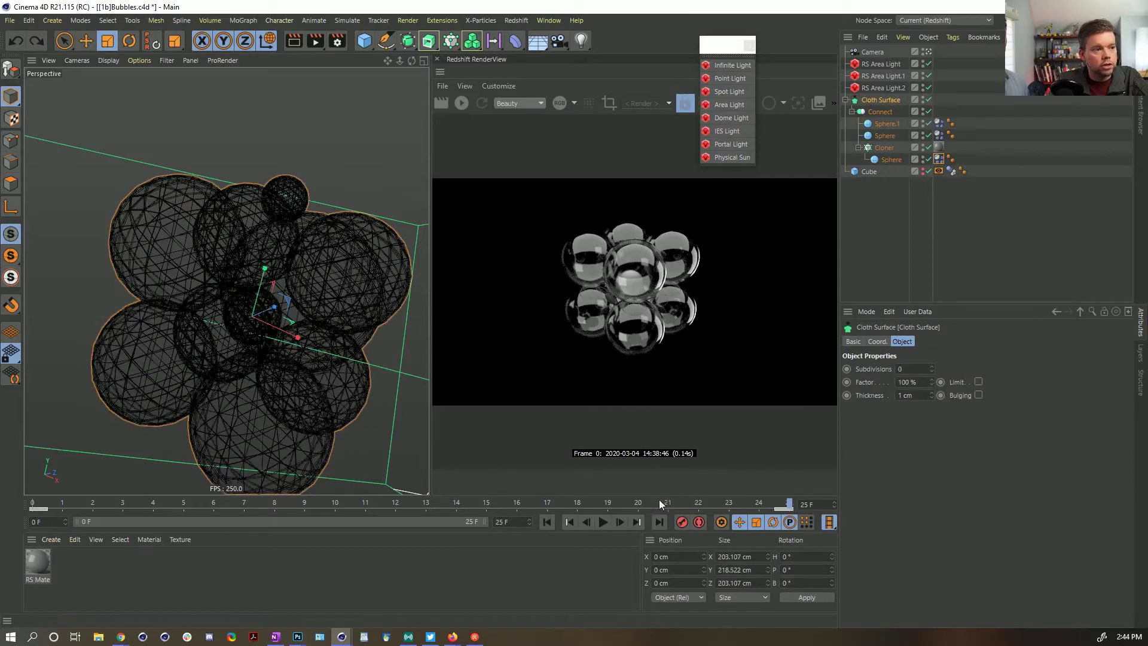
click(781, 503)
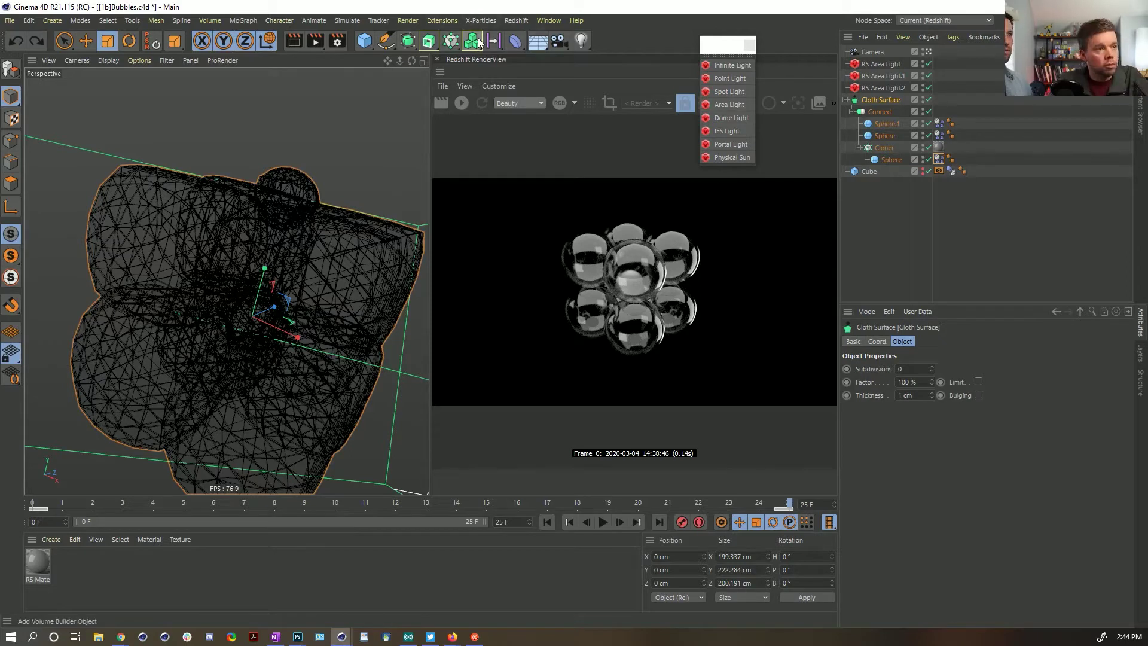
Step: Add a Volume Builder and a Volume Mesher and place the Cloth Surface hierarchy inside the Volume Builder
drag(478, 40, 525, 80)
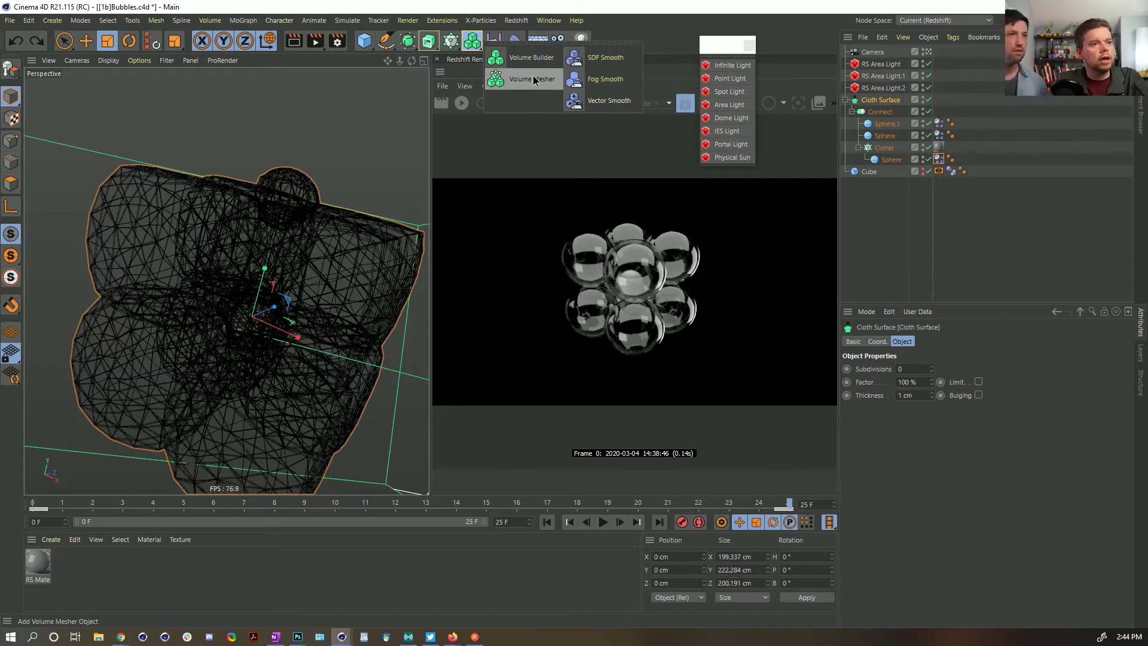
drag(533, 58, 532, 58)
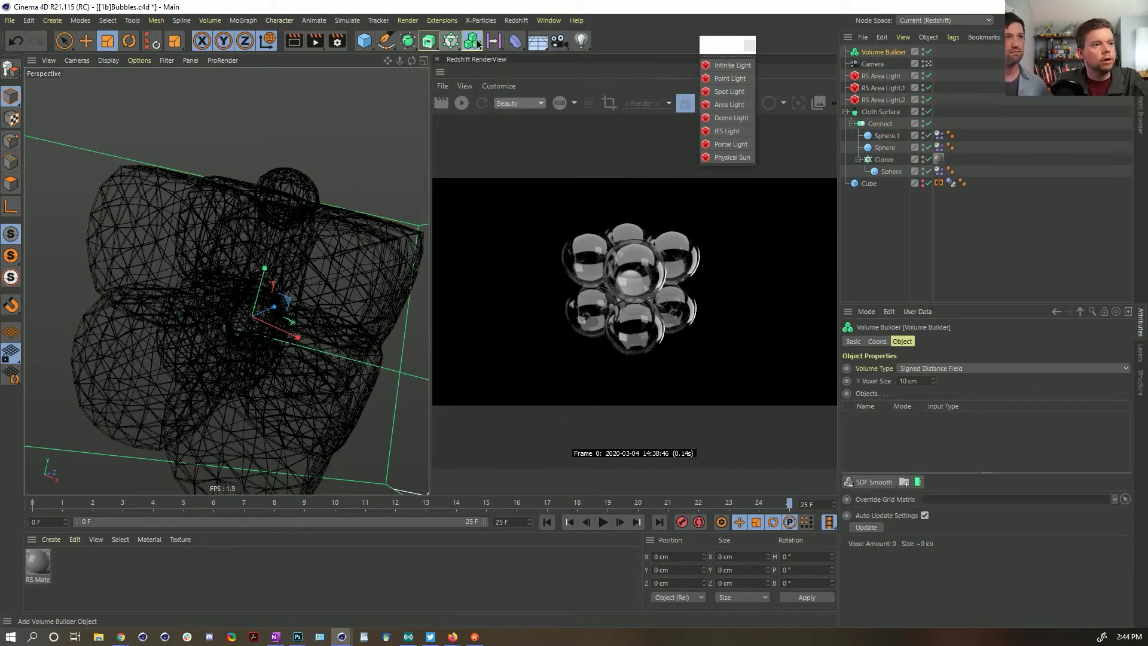
click(476, 44)
click(528, 78)
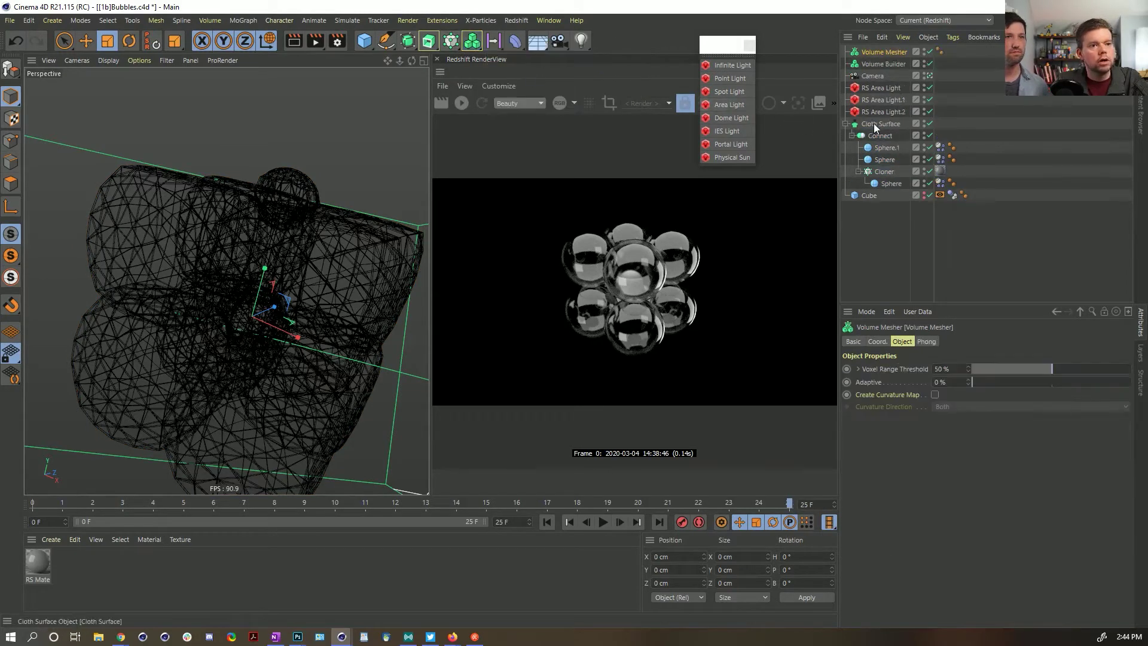
drag(898, 62, 898, 62)
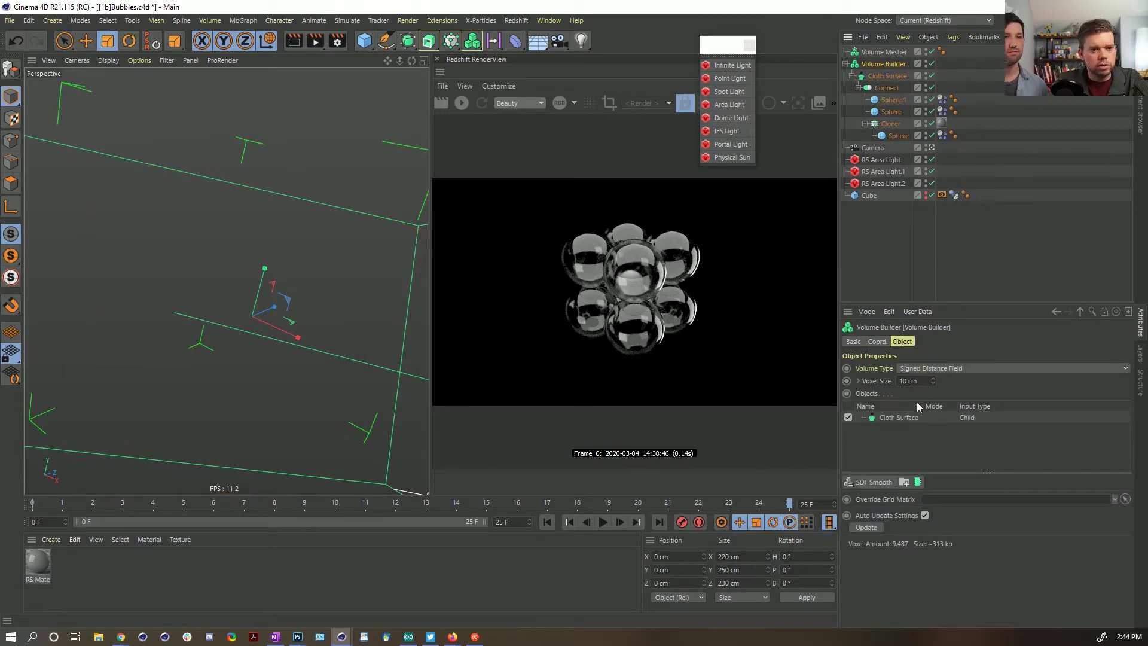
Step: Set the Volume Builder's voxel size to 1 cm and its volume type to Fog
text(1)
key(Return)
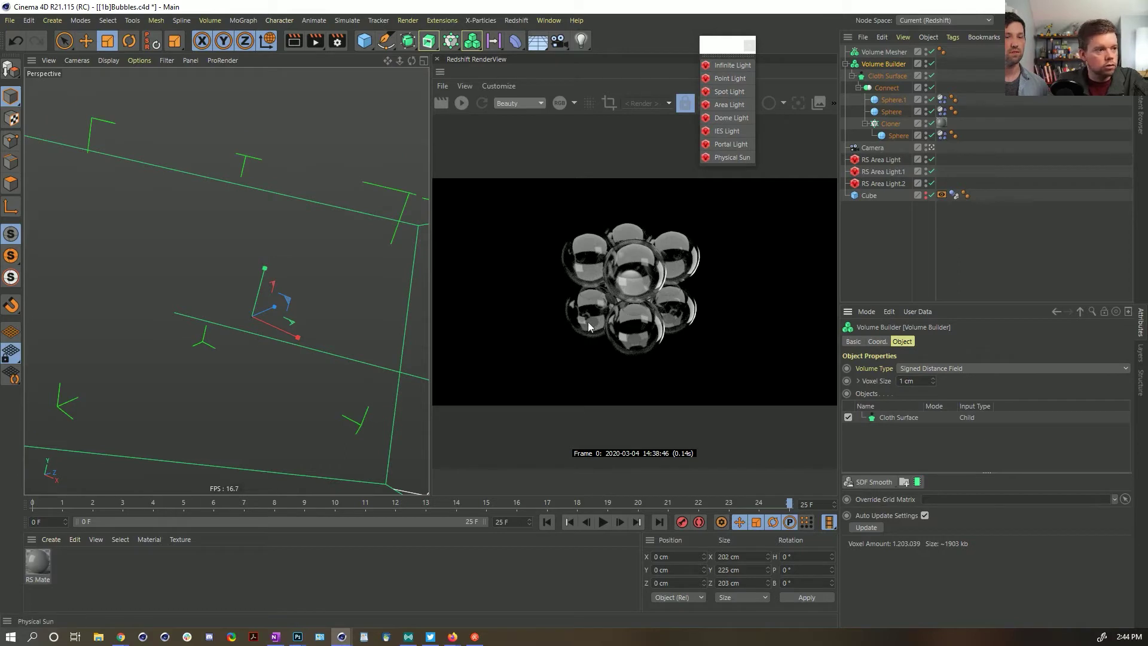
click(937, 370)
click(931, 397)
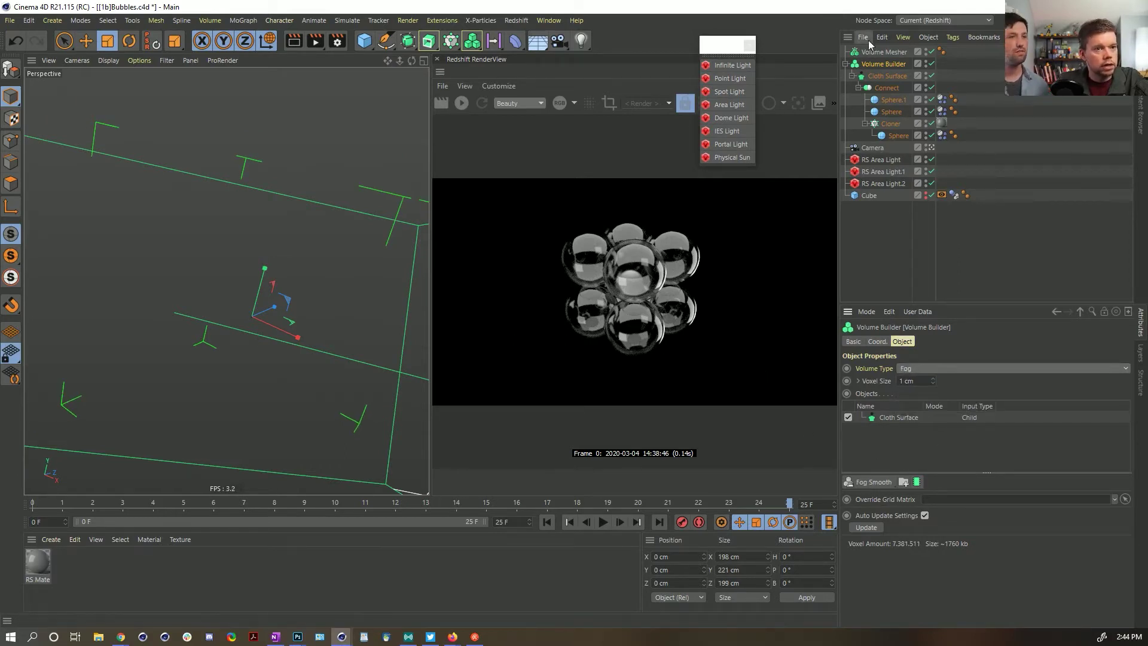
mouse_move(294, 274)
alt+mouse_down()
mouse_move(290, 287)
mouse_move(269, 264)
mouse_move(287, 267)
alt+mouse_up()
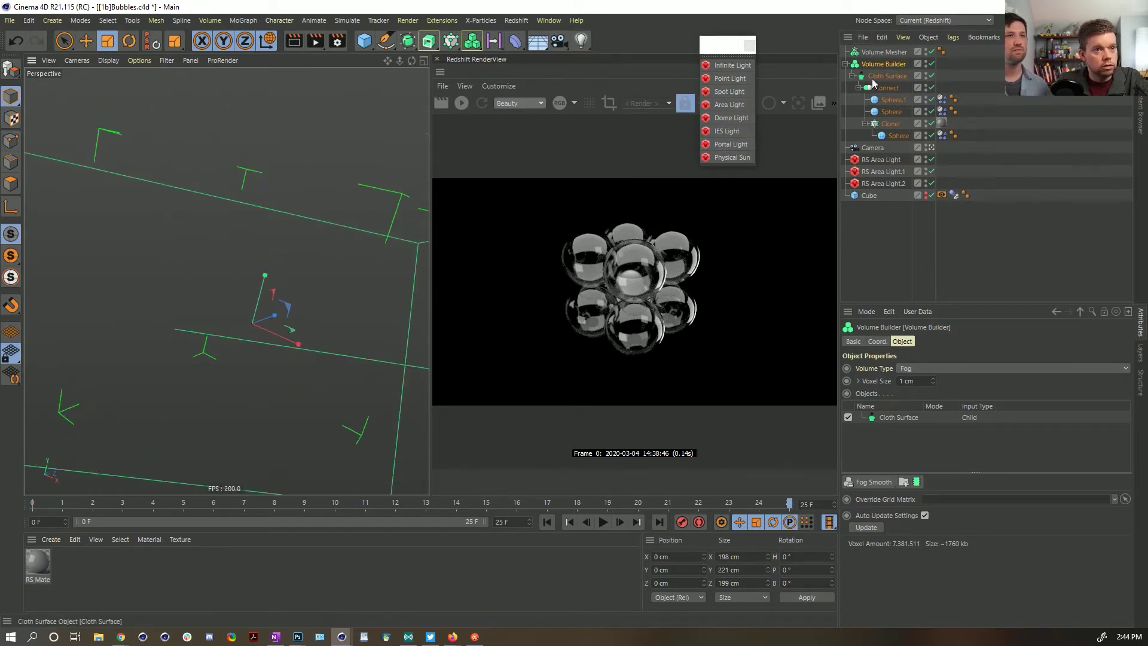
Step: Try a voxel size of 0.2 cm on the Volume Builder and select its Cloth Surface input
click(879, 77)
alt+drag(255, 242, 256, 264)
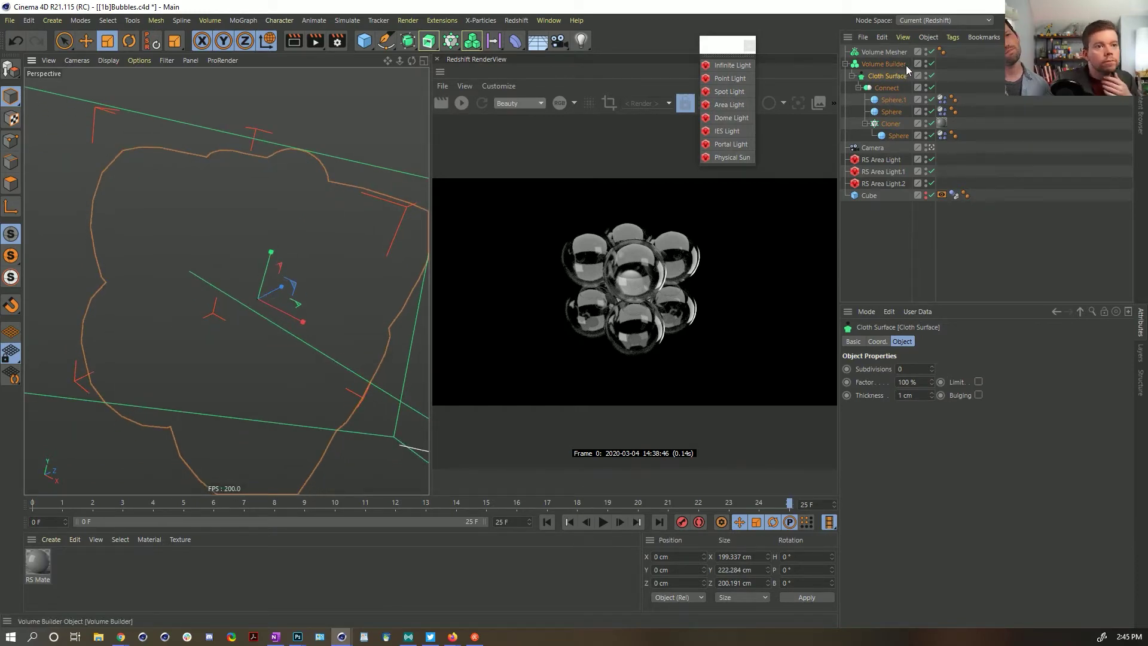
click(931, 64)
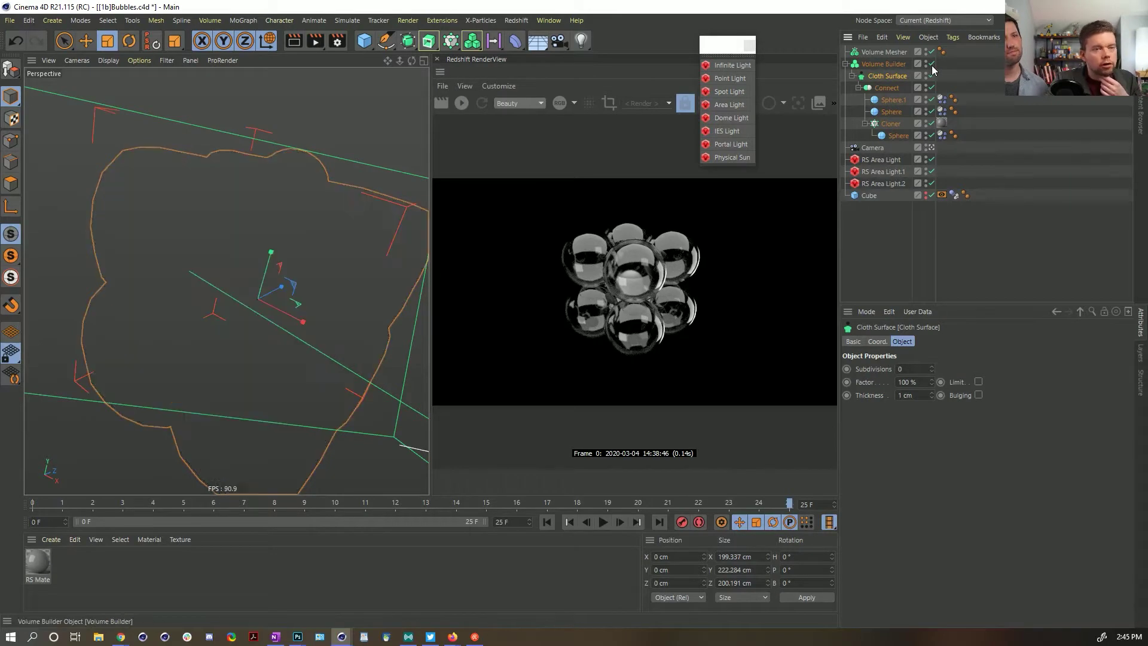
click(886, 64)
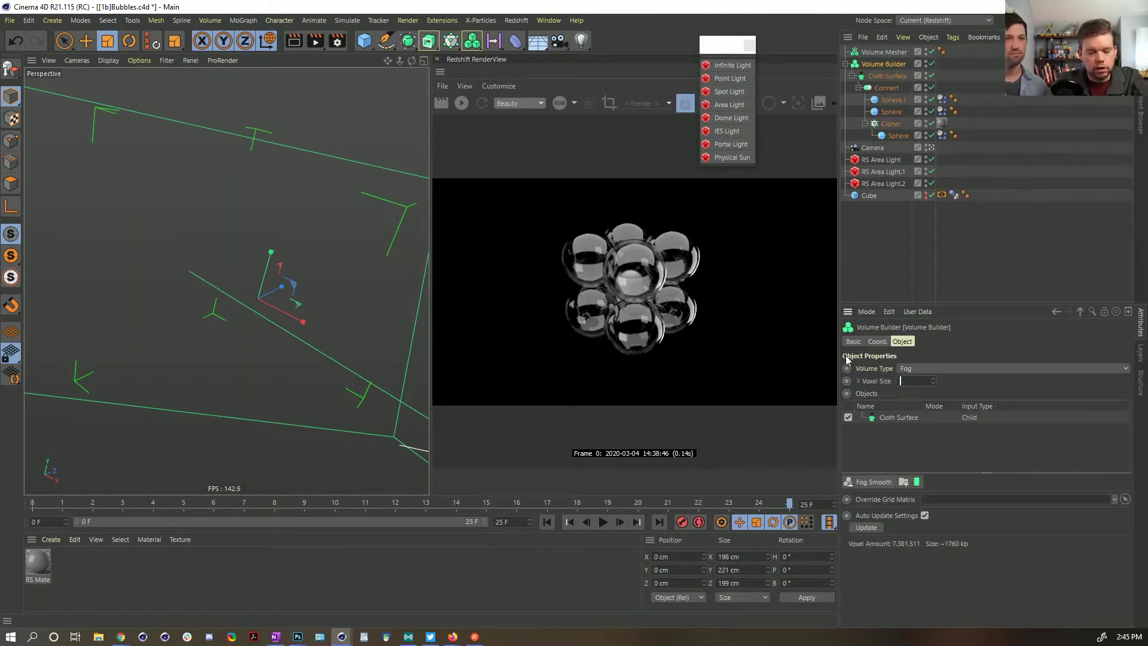
text(.2)
key(Return)
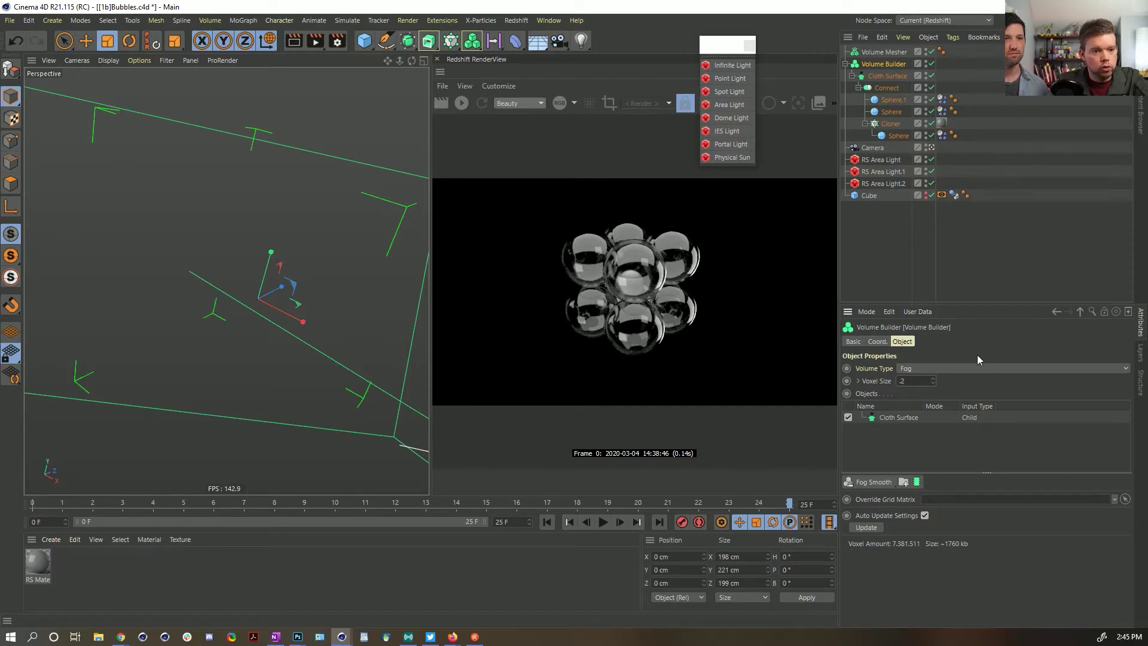
click(597, 361)
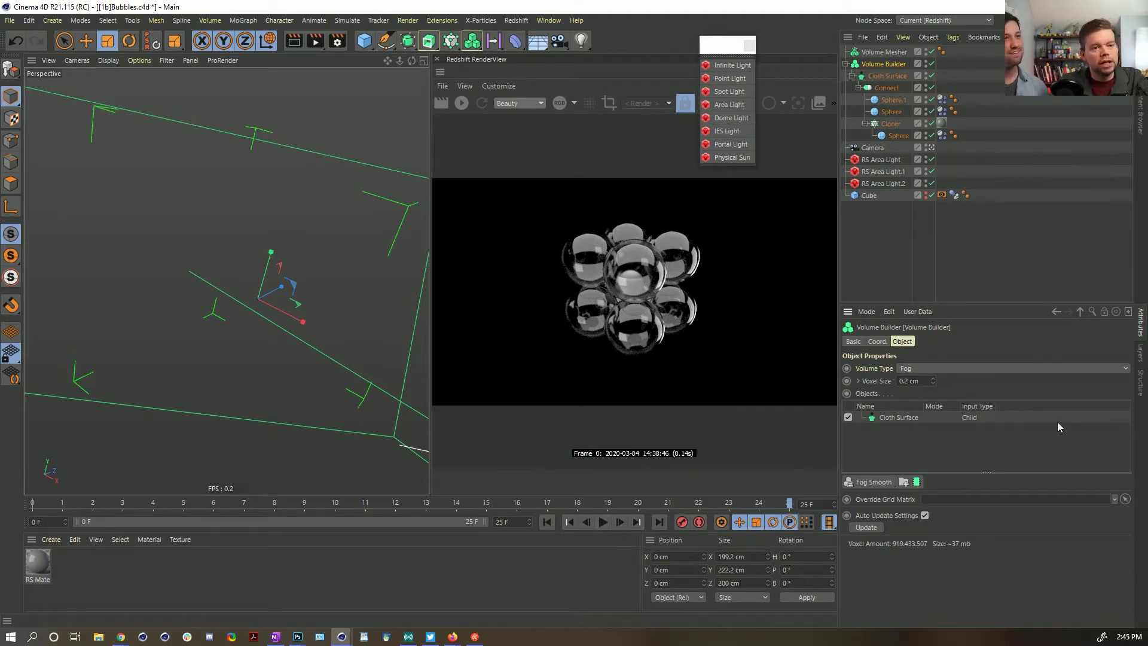
click(896, 418)
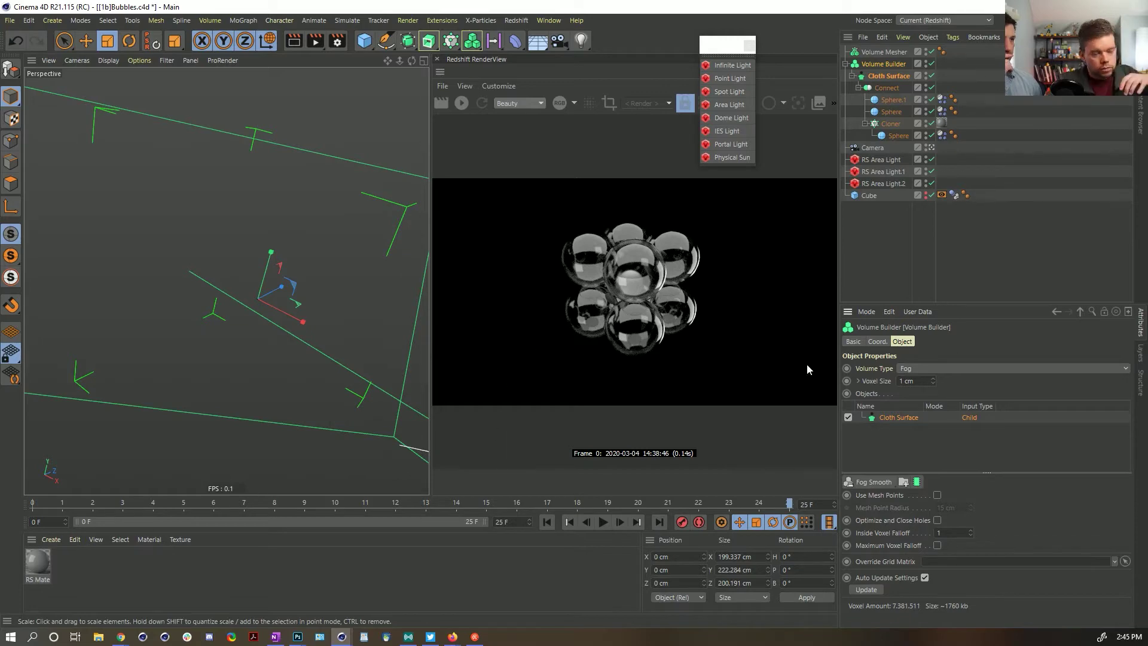
Step: Disable the Volume Builder and wrap it in a Subdivision Surface that carries the Cloner's RS Material tag
click(931, 63)
click(932, 64)
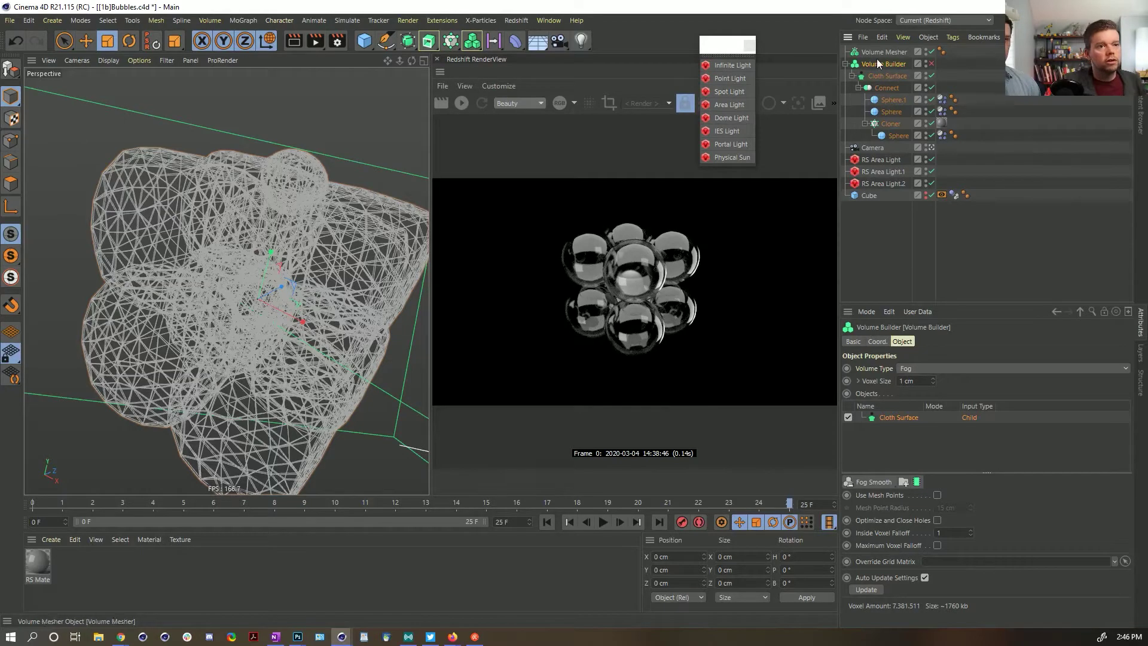
alt+click(408, 41)
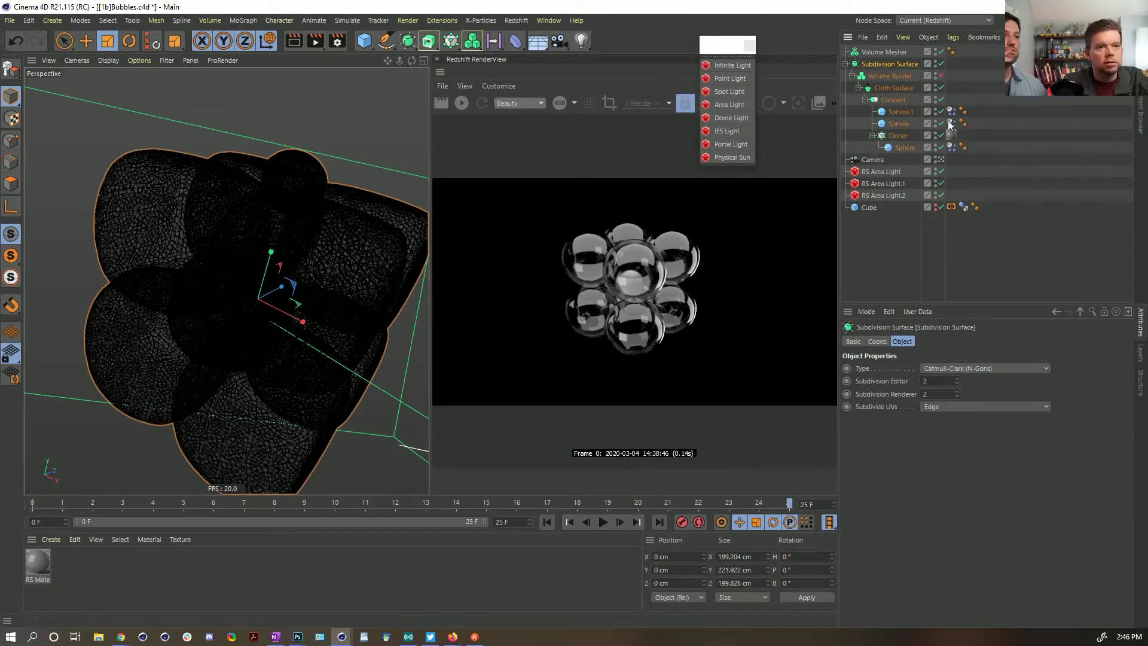
drag(968, 55, 953, 62)
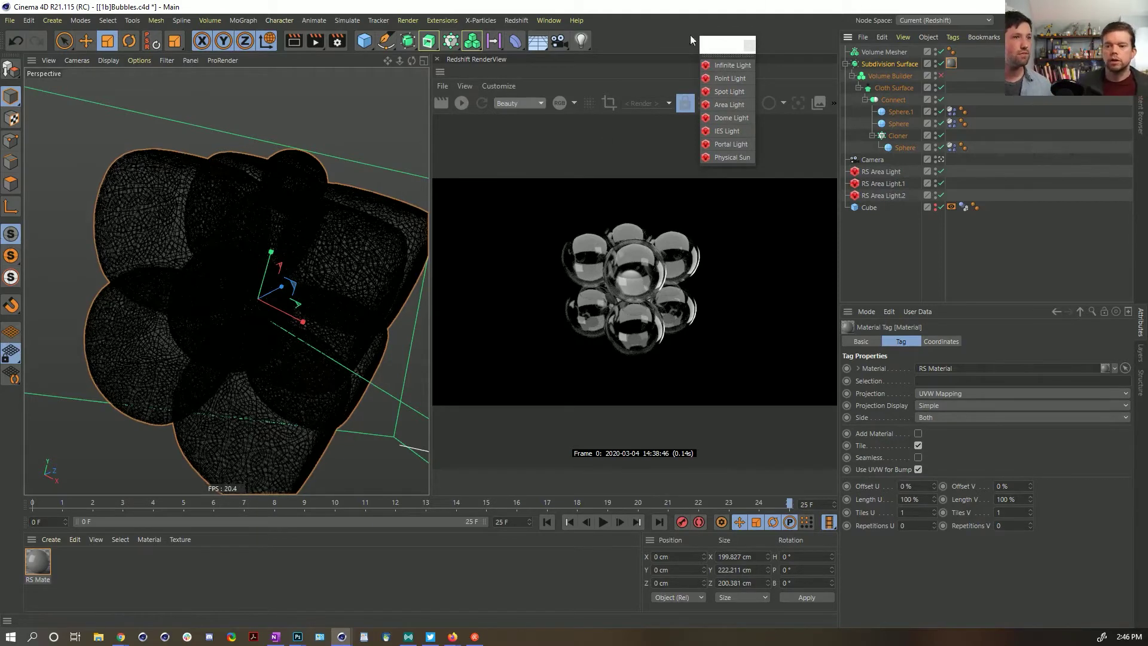
Step: Start the live Redshift render and frame the bubble cluster larger and centered from the side through the camera
click(460, 104)
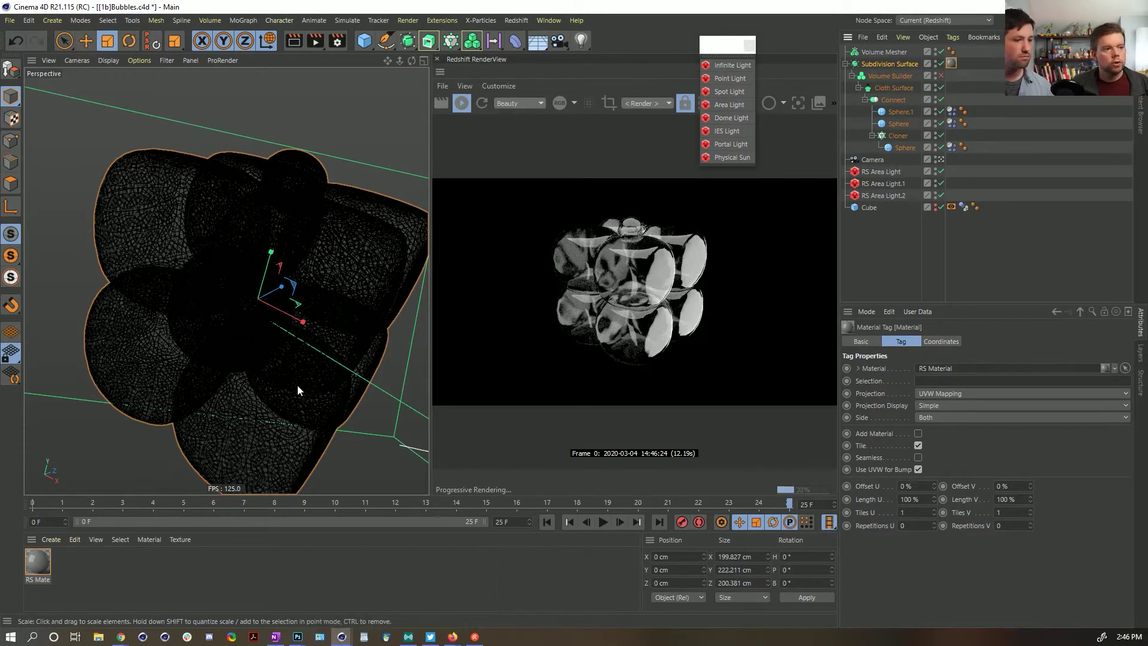
alt+drag(276, 377, 284, 361)
middle_click(332, 244)
middle_click(198, 214)
alt+drag(199, 214, 164, 271)
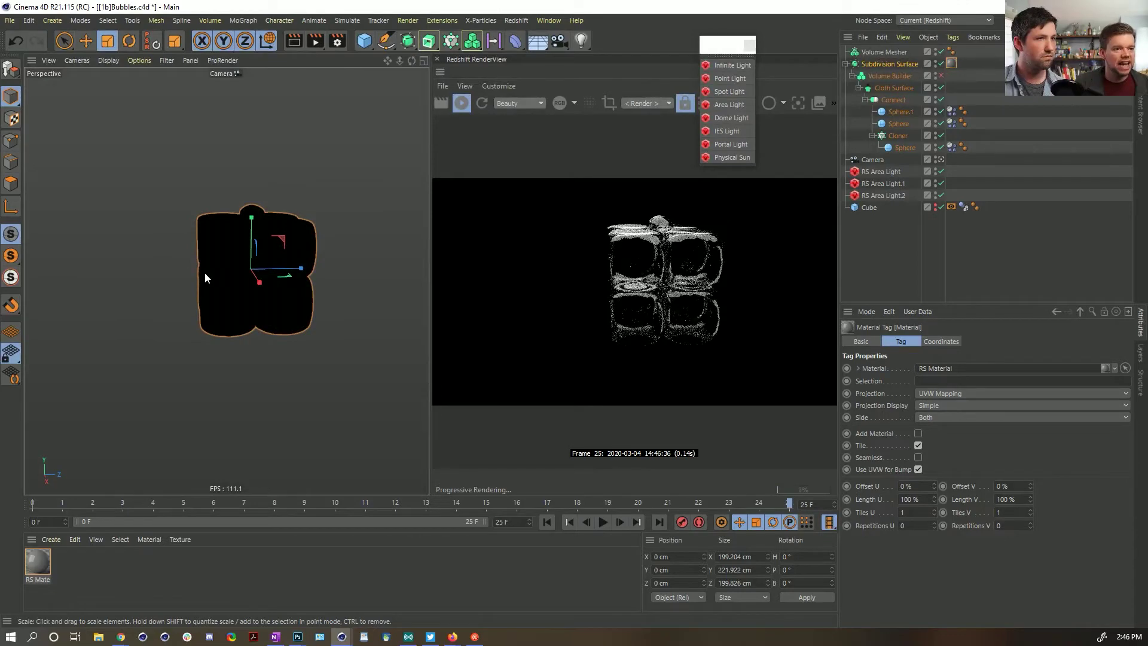
scroll(211, 273, up, 3)
alt+middle_drag(235, 272, 187, 267)
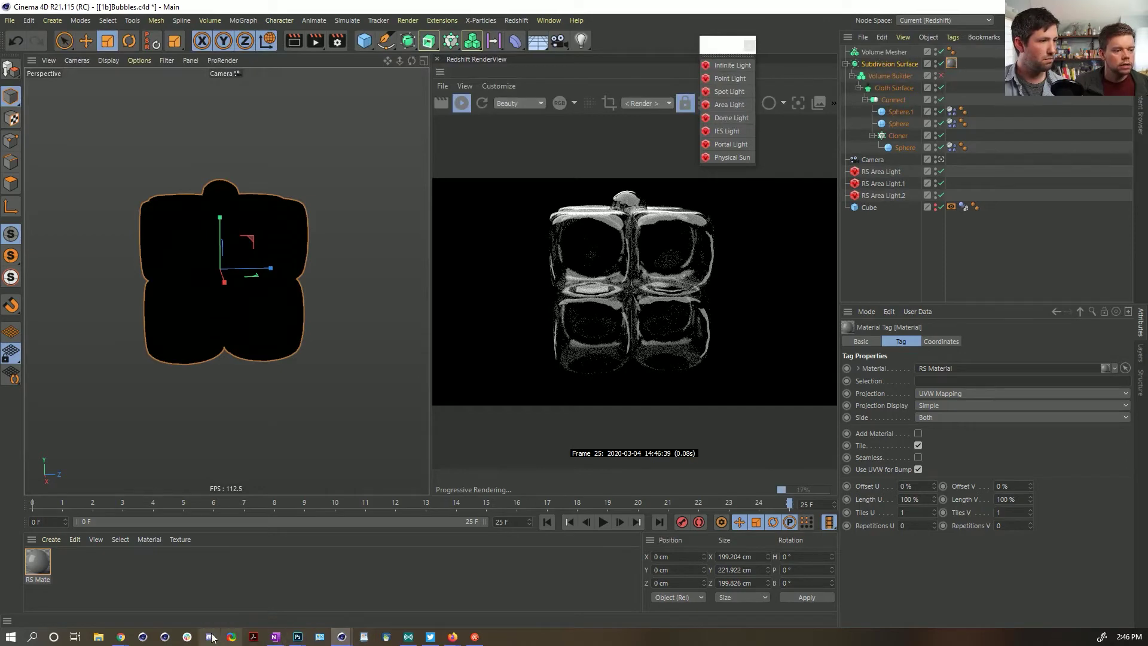
Step: Open the RS Material's shader graph and raise the reflection IOR to 2.823 while keeping the render in sight
double_click(33, 561)
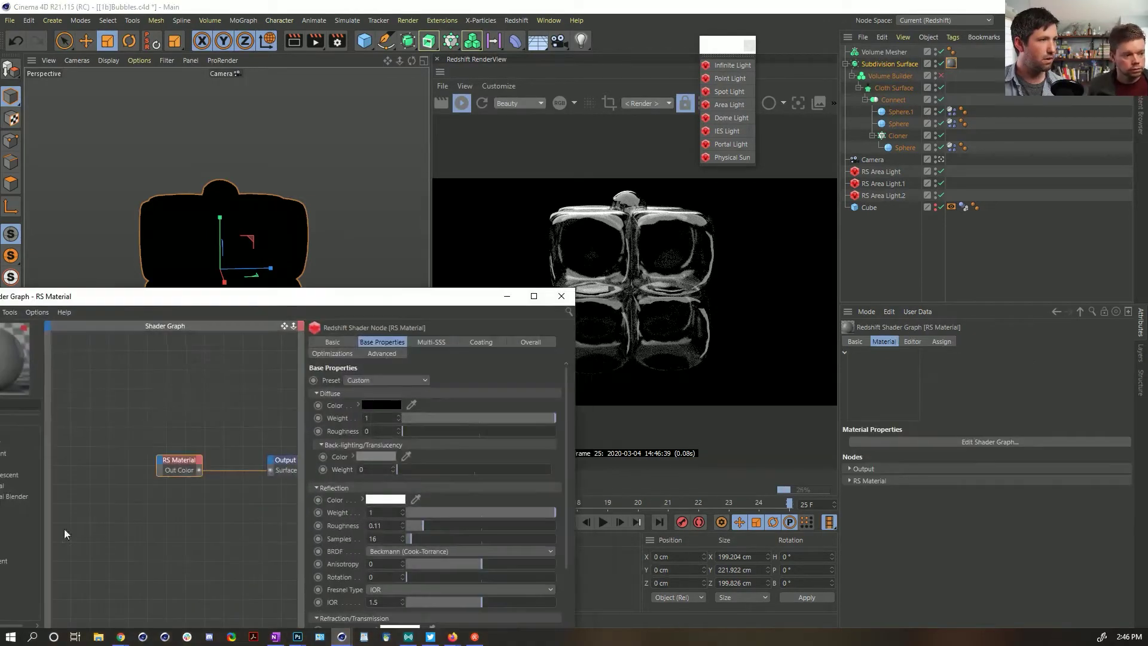
drag(226, 295, 529, 201)
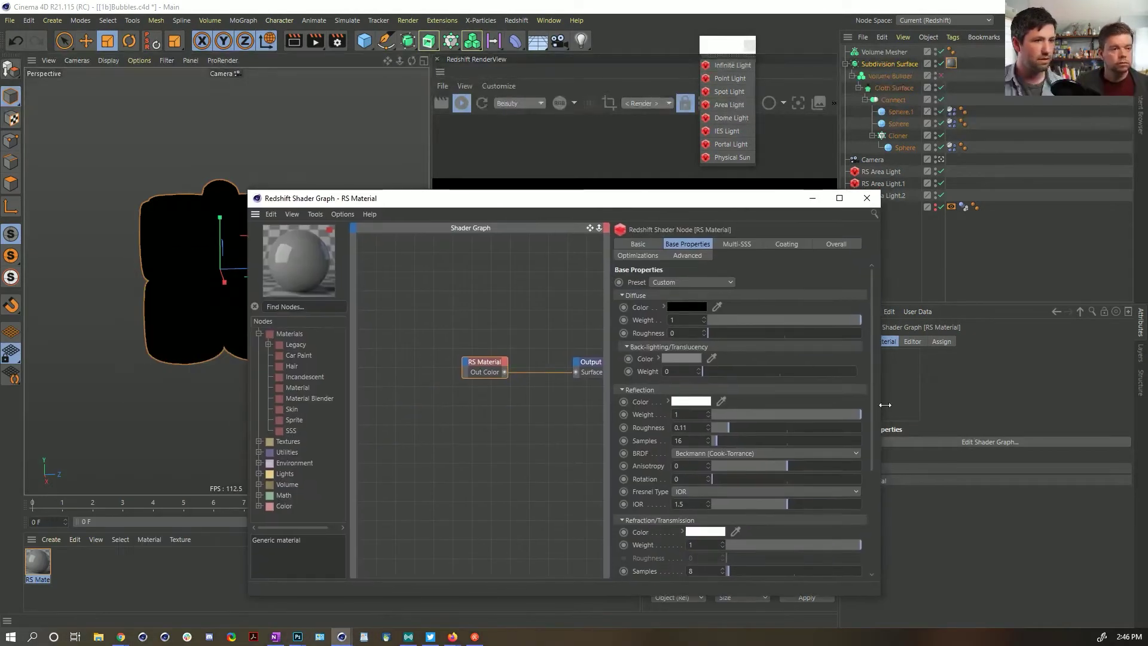
scroll(837, 419, down, 3)
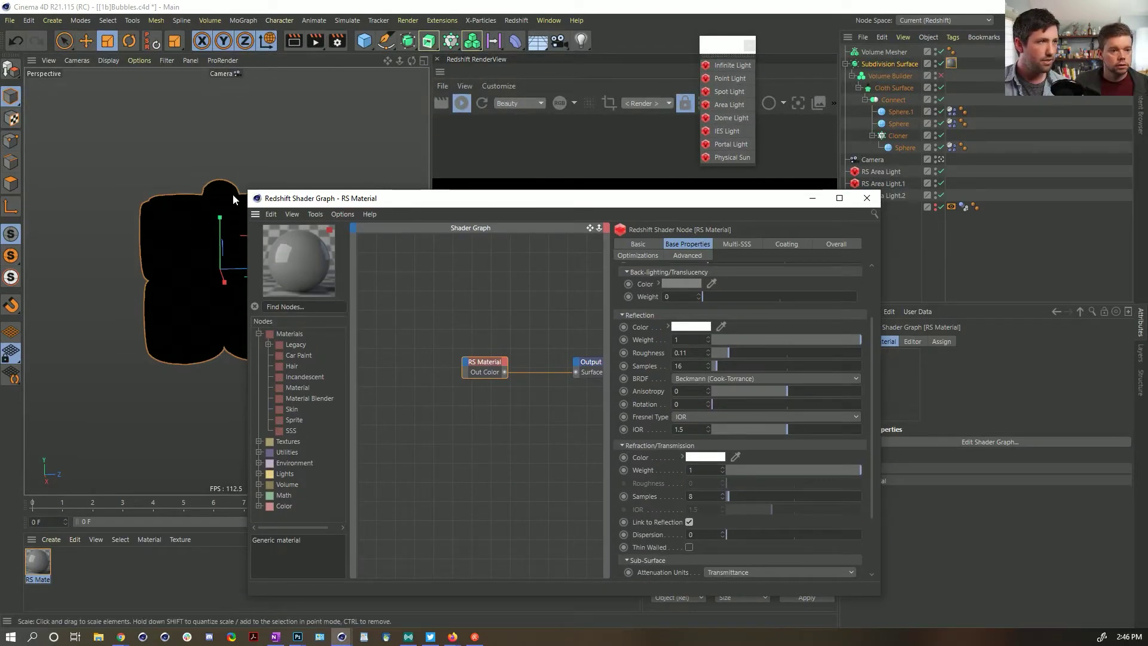
drag(243, 196, 254, 336)
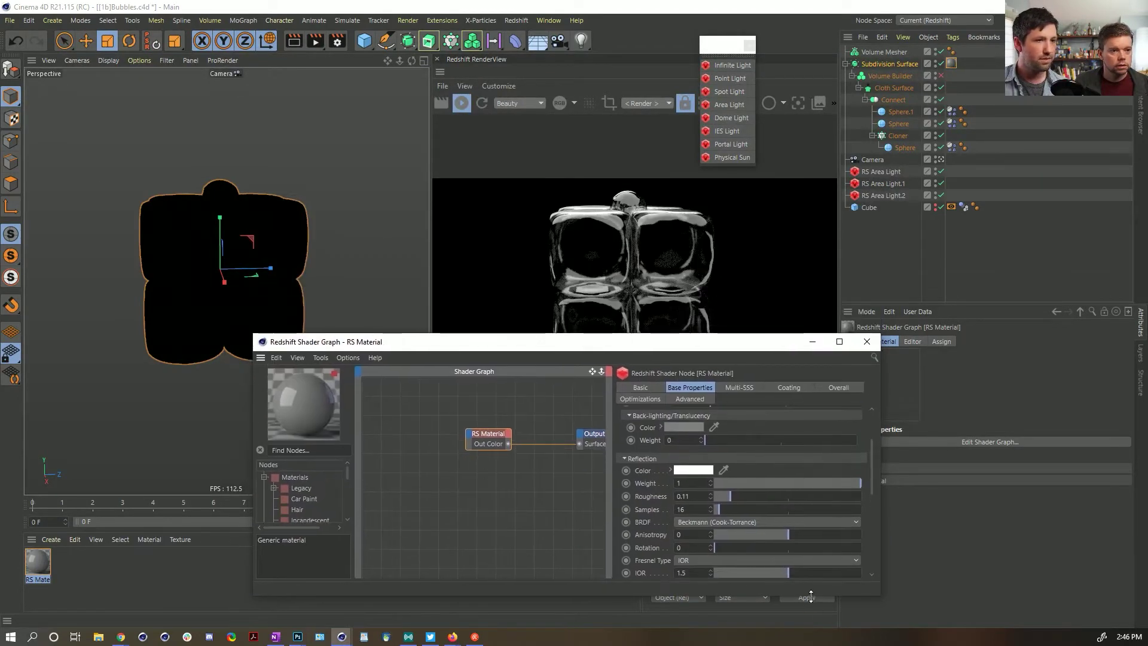
drag(811, 576, 842, 567)
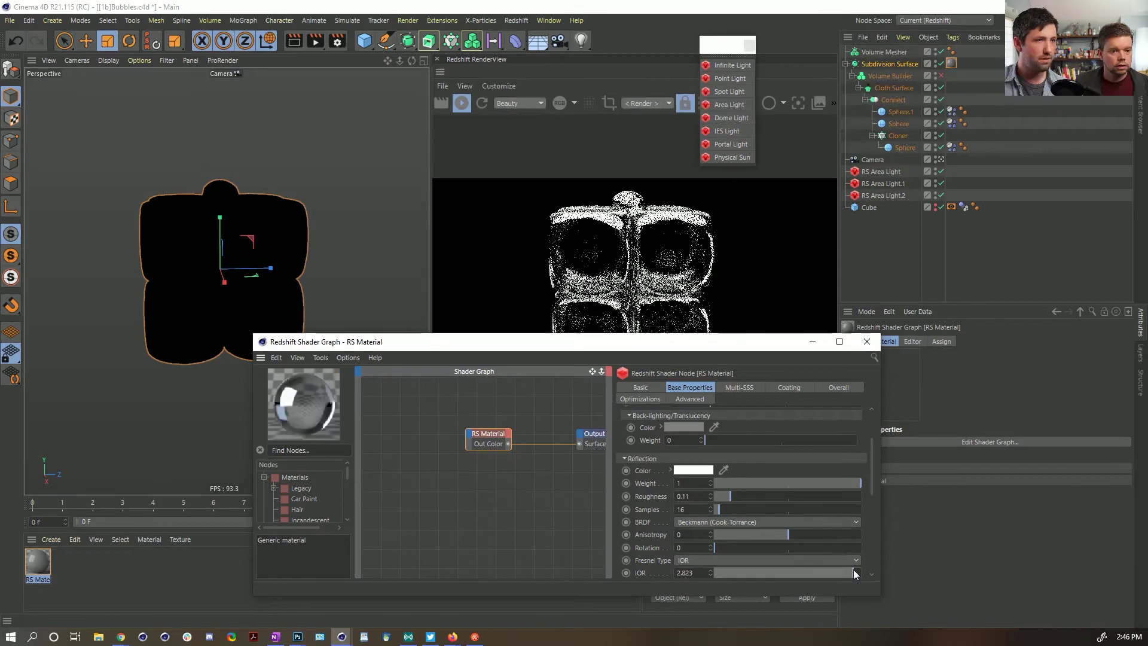
drag(712, 338, 668, 389)
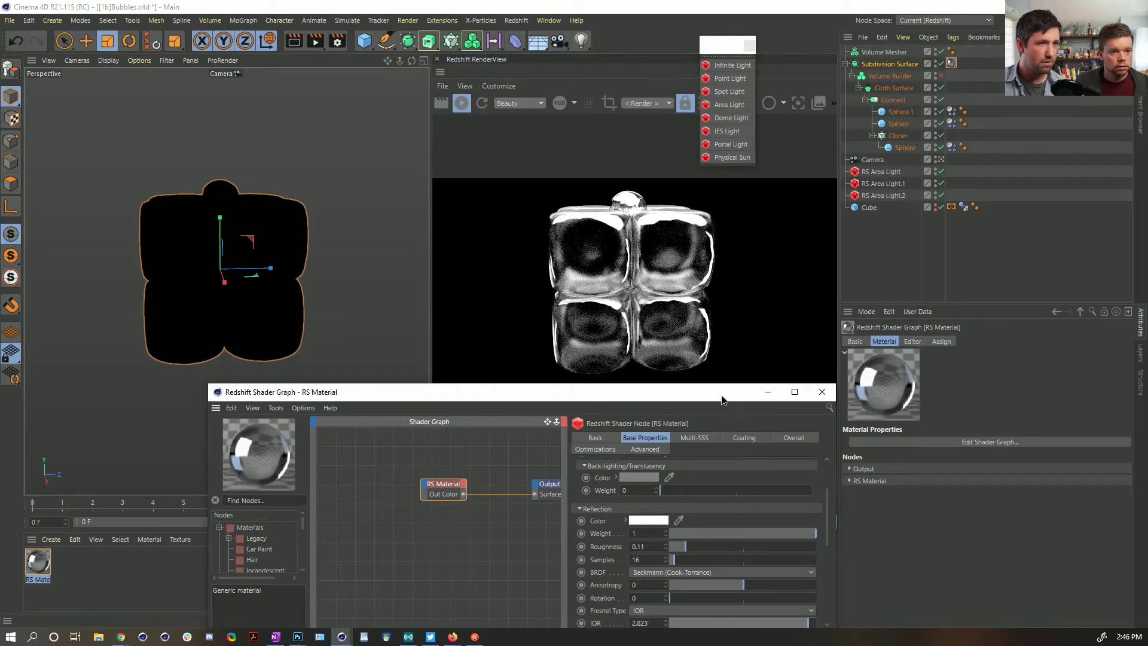
drag(726, 401, 718, 400)
Step: Try a gray overall opacity of 46 % brightness on the RS Material, and return the opacity to pure white
click(786, 436)
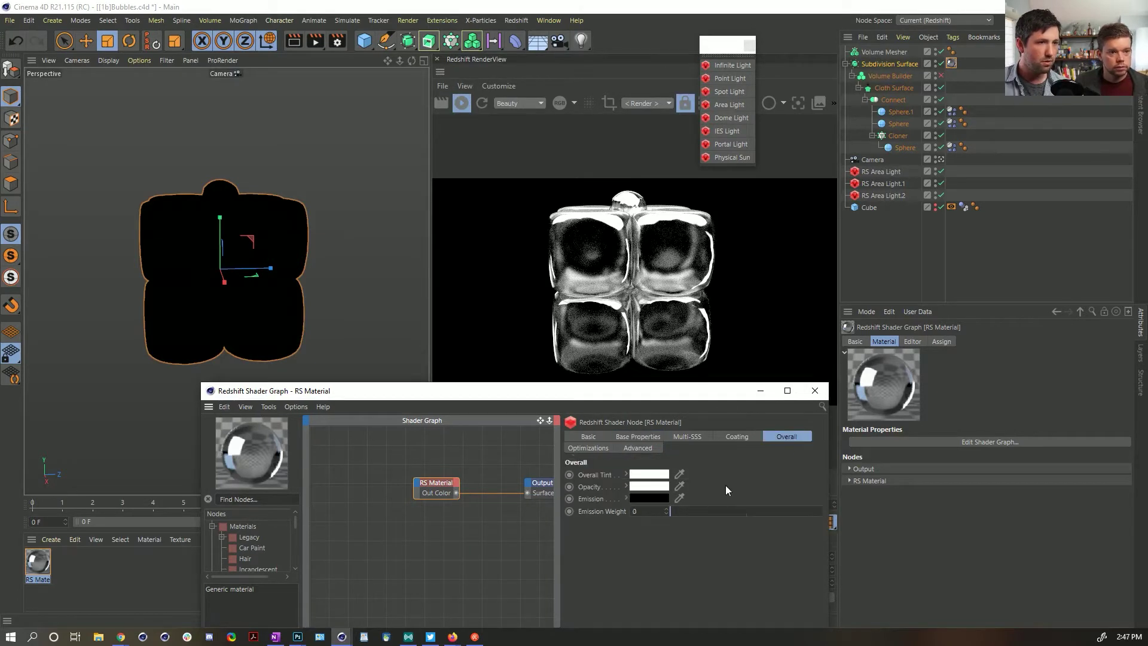
click(646, 487)
click(658, 512)
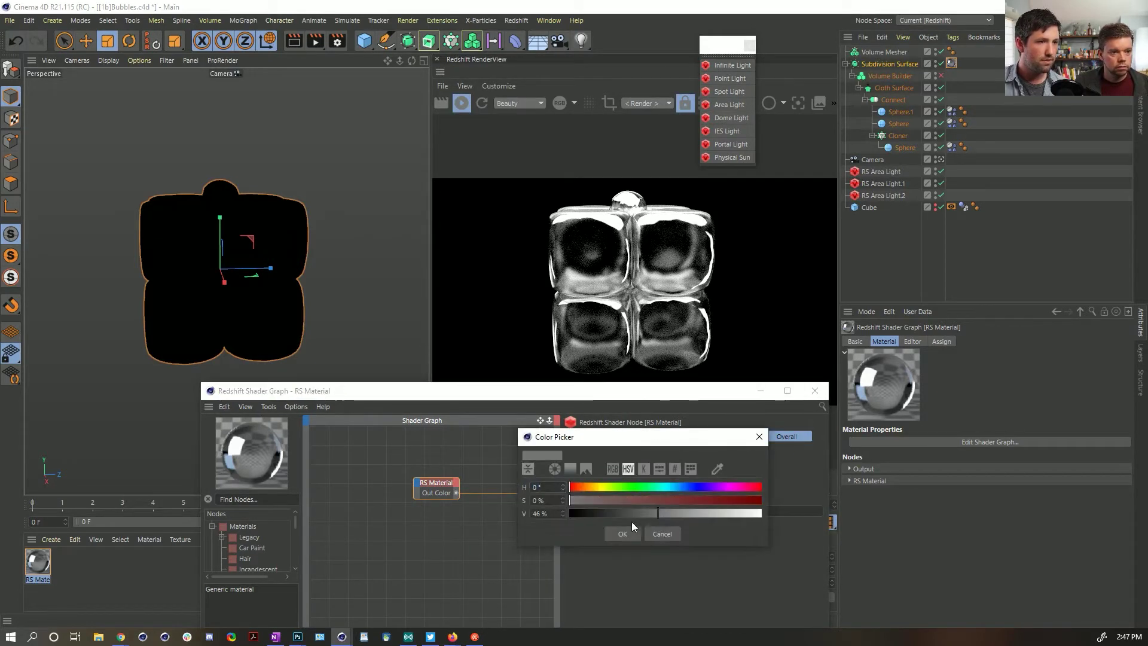
click(625, 533)
click(656, 488)
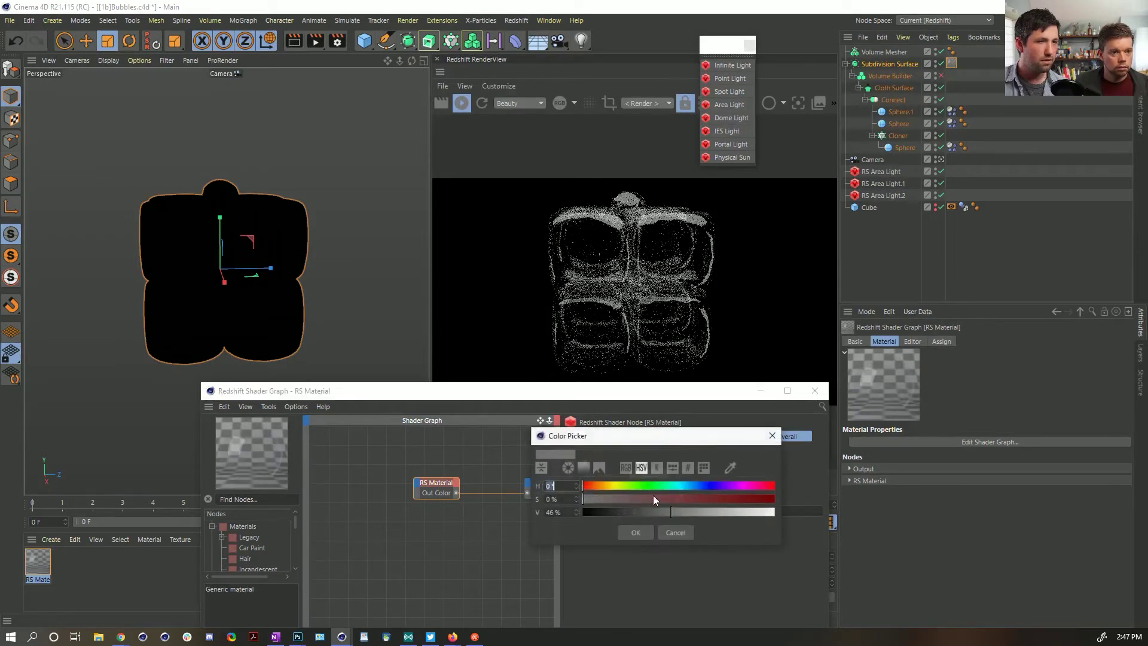
click(640, 511)
click(636, 532)
click(653, 487)
drag(660, 509, 883, 519)
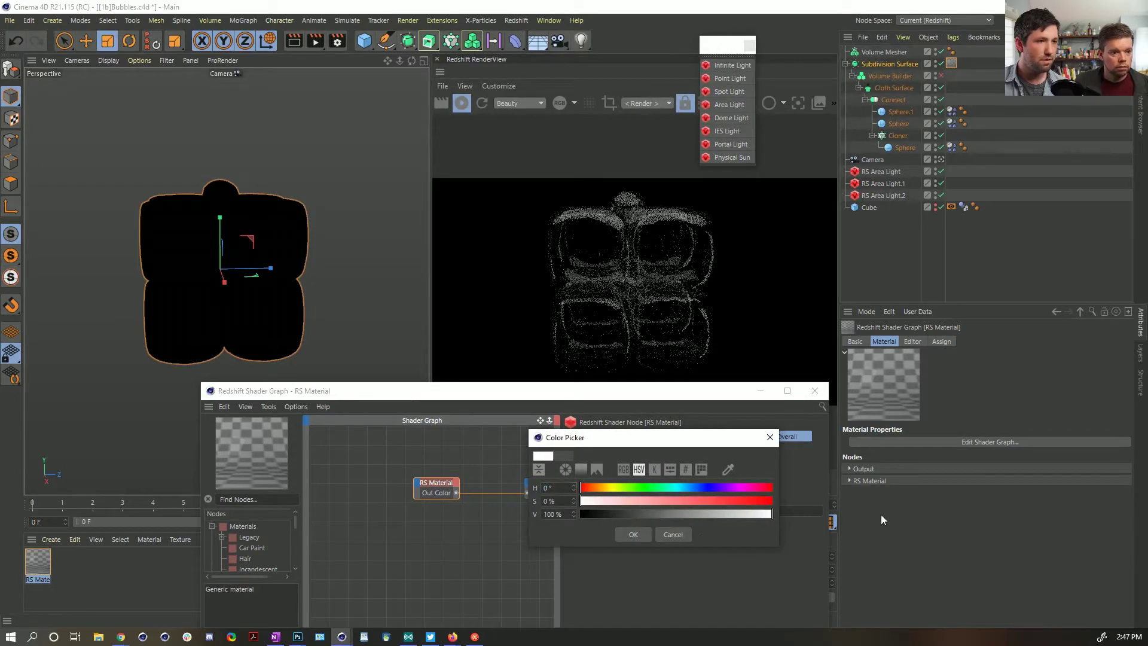
click(644, 536)
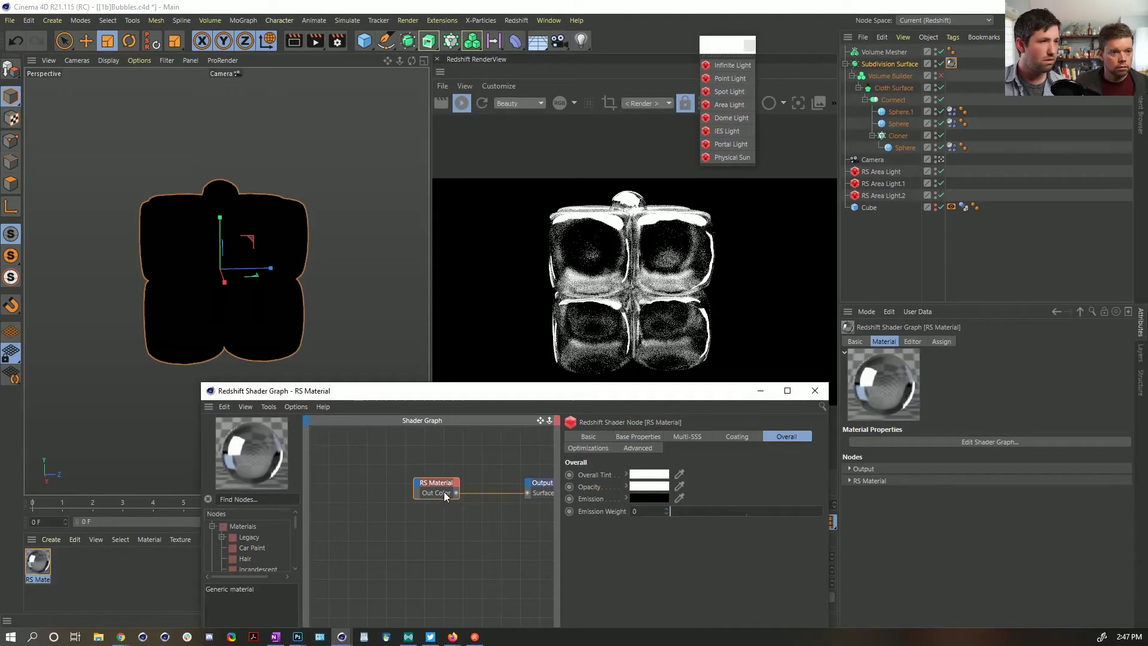
Step: Set the RS Material's reflection roughness to 0
click(638, 437)
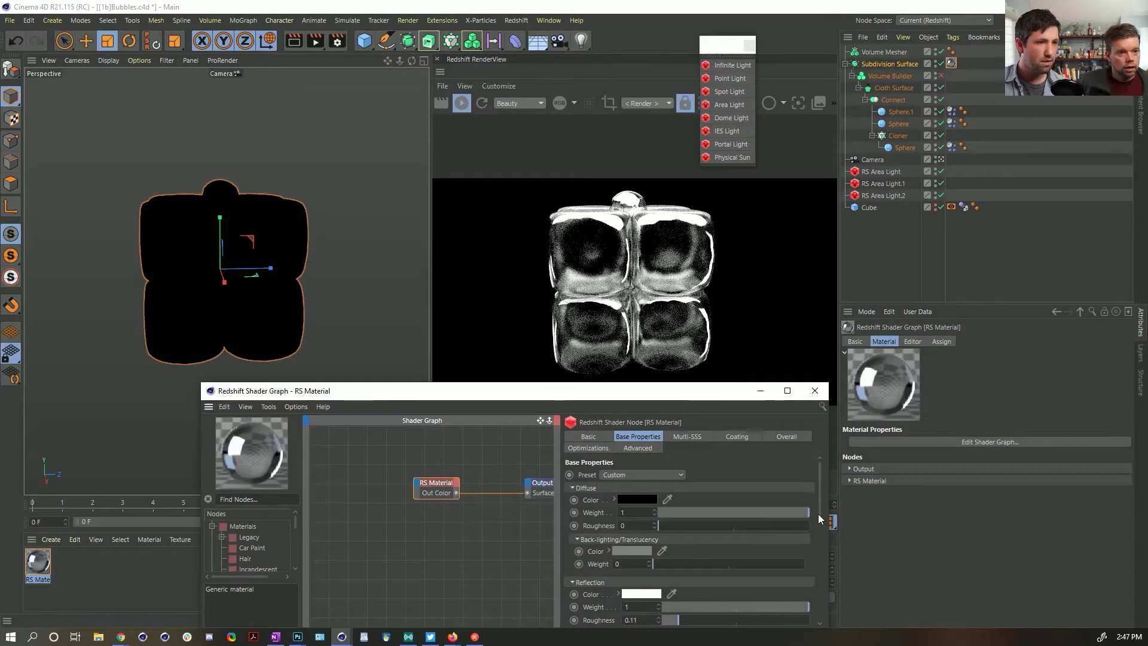
drag(818, 514, 811, 549)
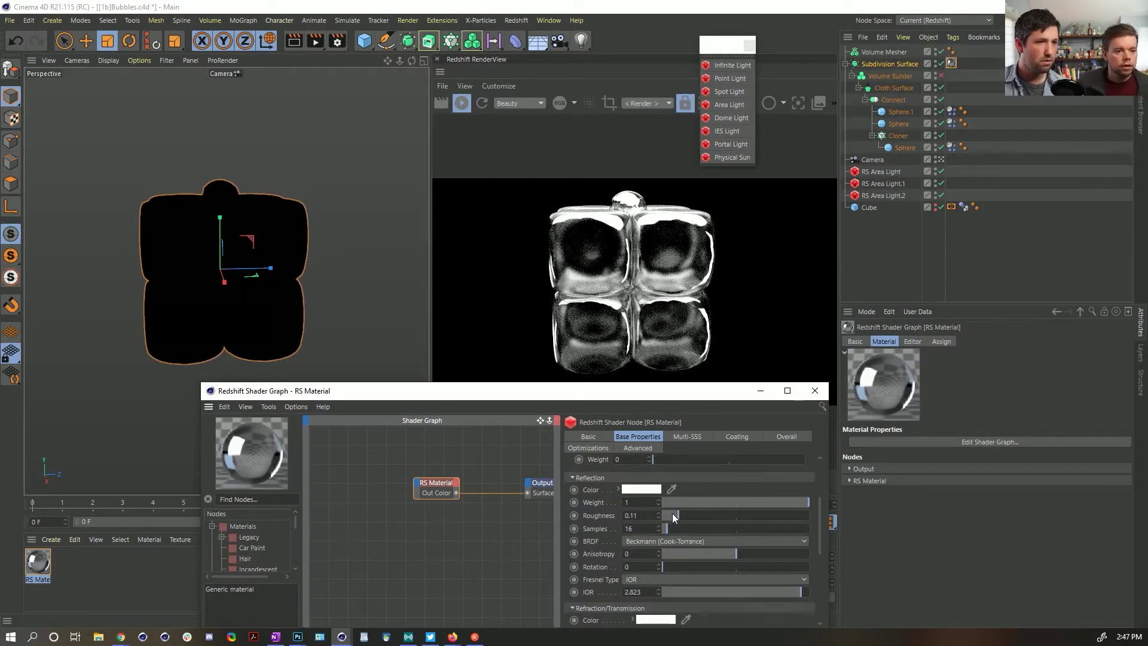
drag(673, 512, 645, 518)
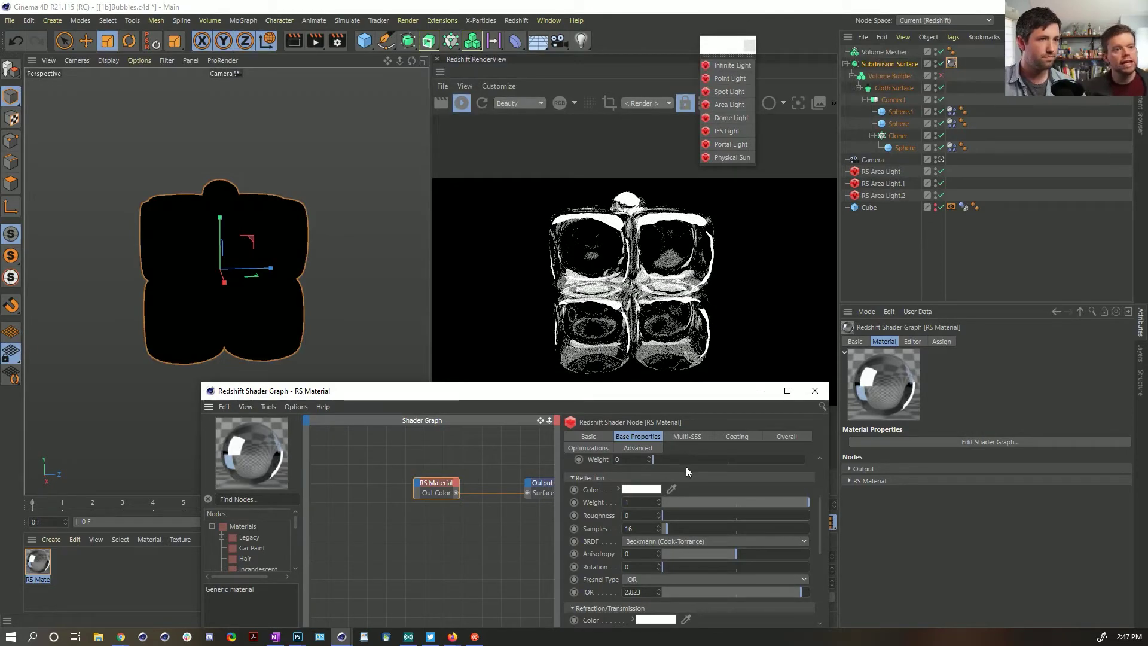
Step: Bring the camera in close to the bubbles and change the viewport display to quick shading
scroll(233, 254, up, 8)
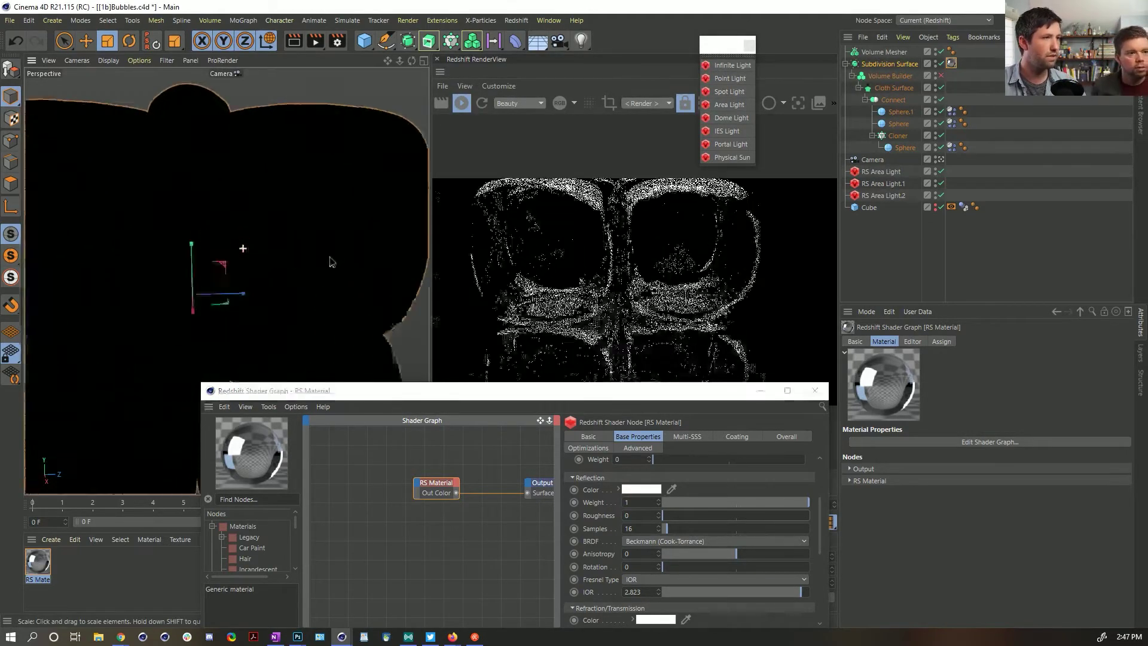
alt+drag(268, 312, 185, 254)
alt+middle_drag(185, 254, 345, 284)
alt+drag(315, 275, 290, 280)
click(116, 64)
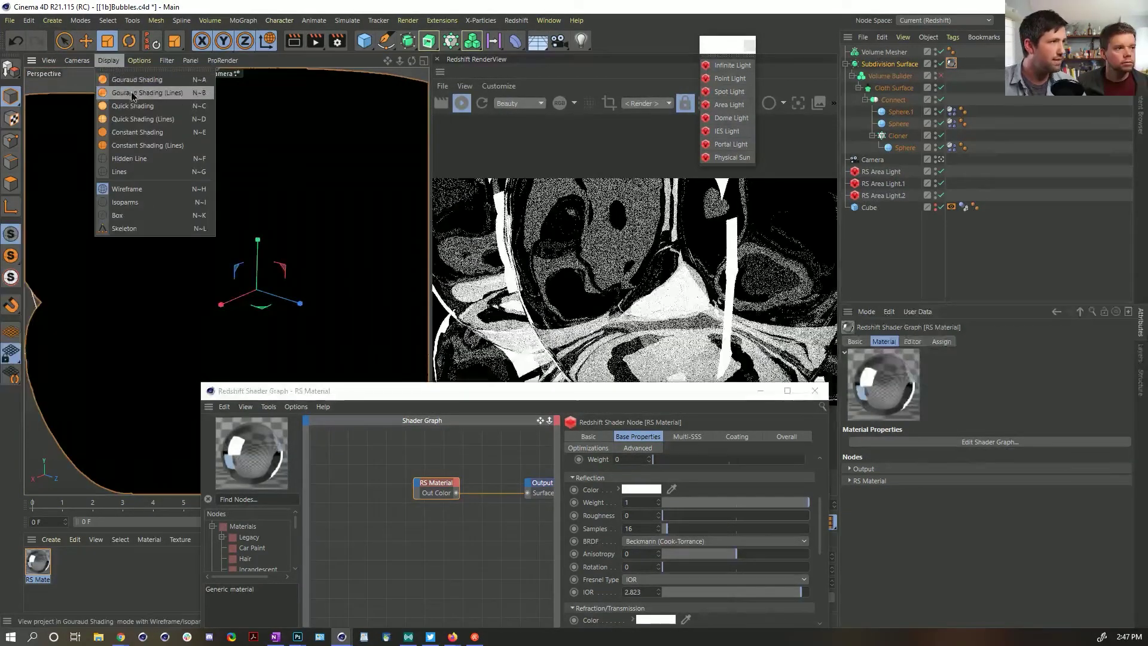
click(145, 107)
click(108, 60)
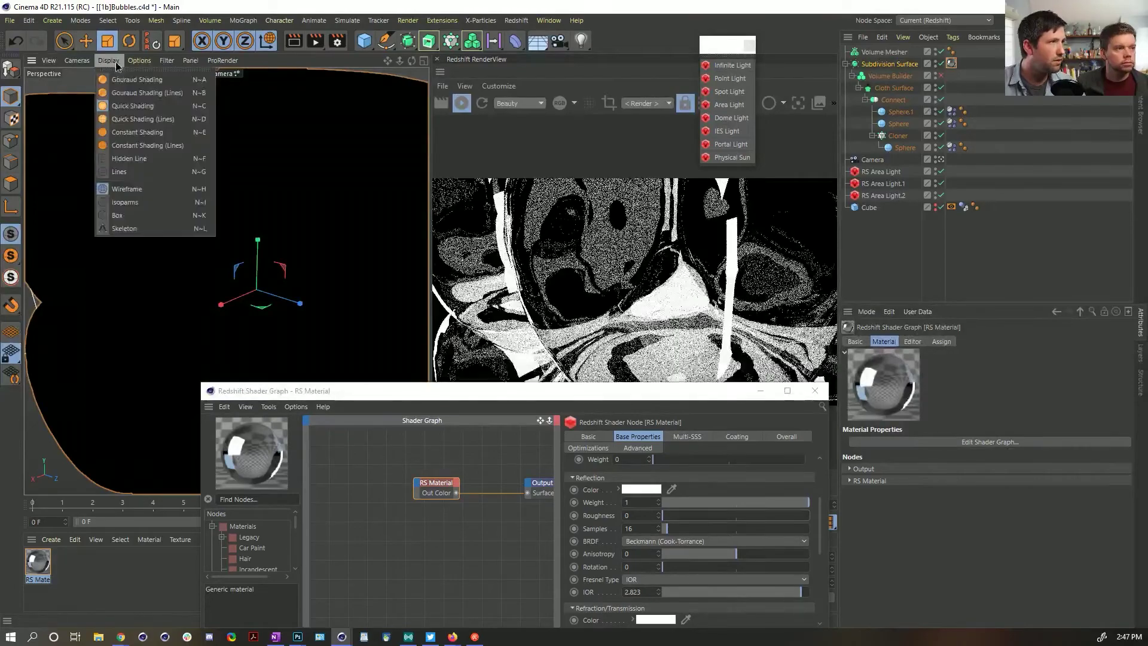
click(146, 124)
Step: Move the camera inside the bubble cluster and frame a close-up of the seam where the bubbles meet
alt+middle_drag(257, 212, 151, 185)
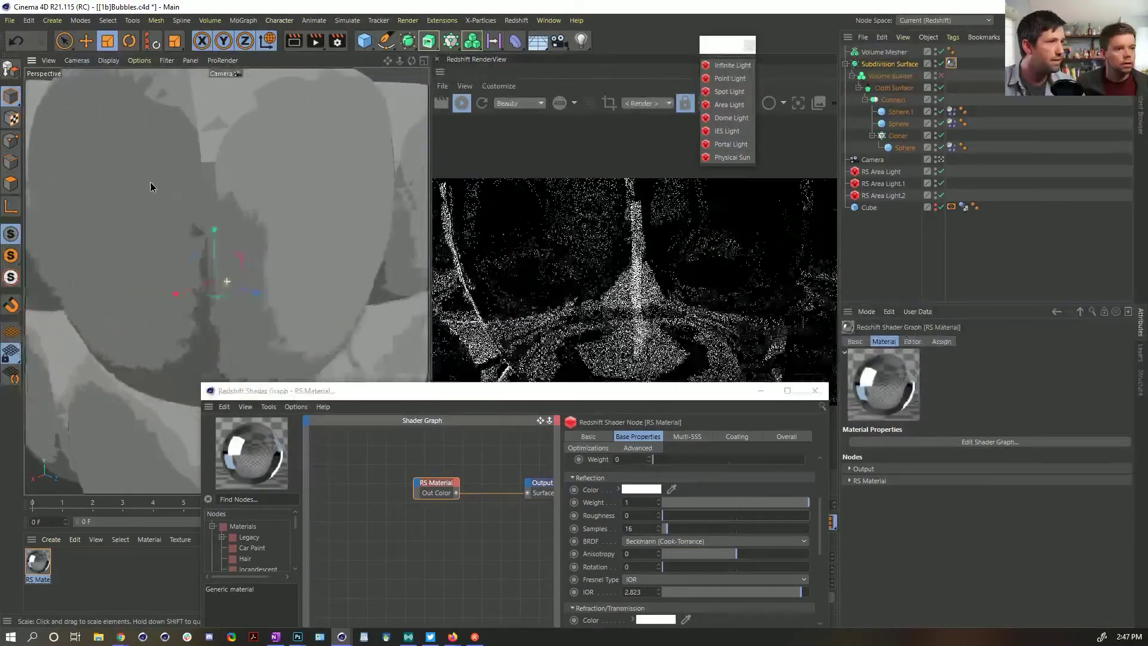
alt+right_drag(220, 218, 275, 214)
alt+drag(274, 214, 832, 402)
alt+middle_drag(143, 244, 160, 192)
alt+right_drag(195, 196, 167, 196)
alt+drag(167, 196, 239, 233)
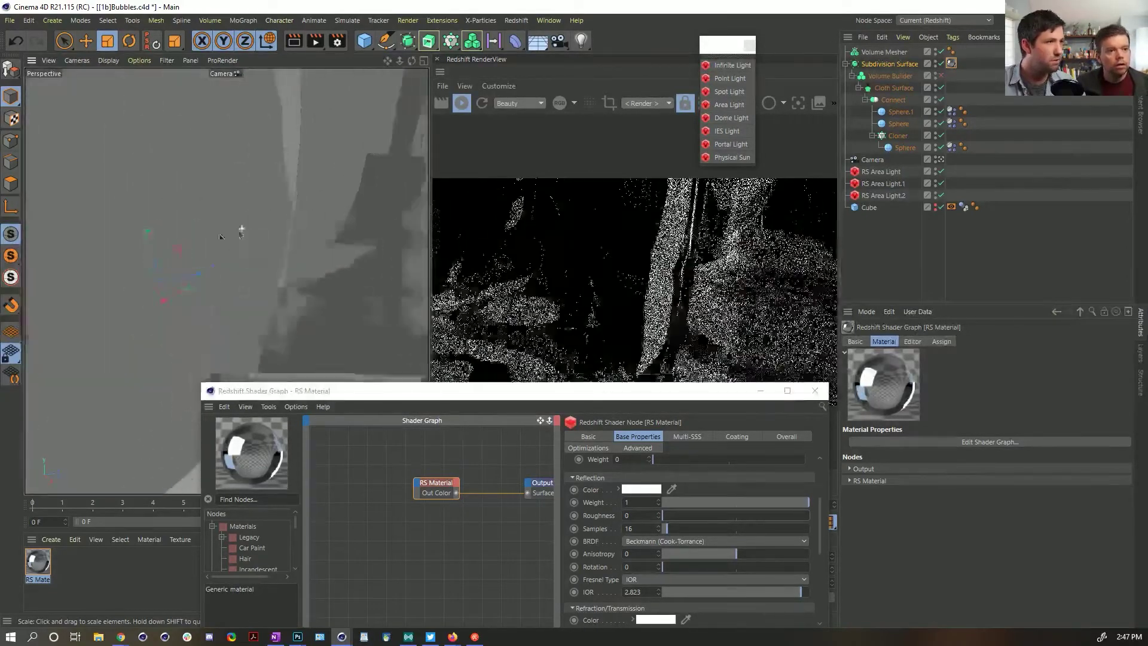
alt+right_drag(239, 233, 214, 237)
alt+middle_drag(213, 237, 189, 222)
alt+right_drag(146, 220, 348, 211)
alt+middle_drag(239, 245, 253, 226)
alt+drag(246, 222, 246, 266)
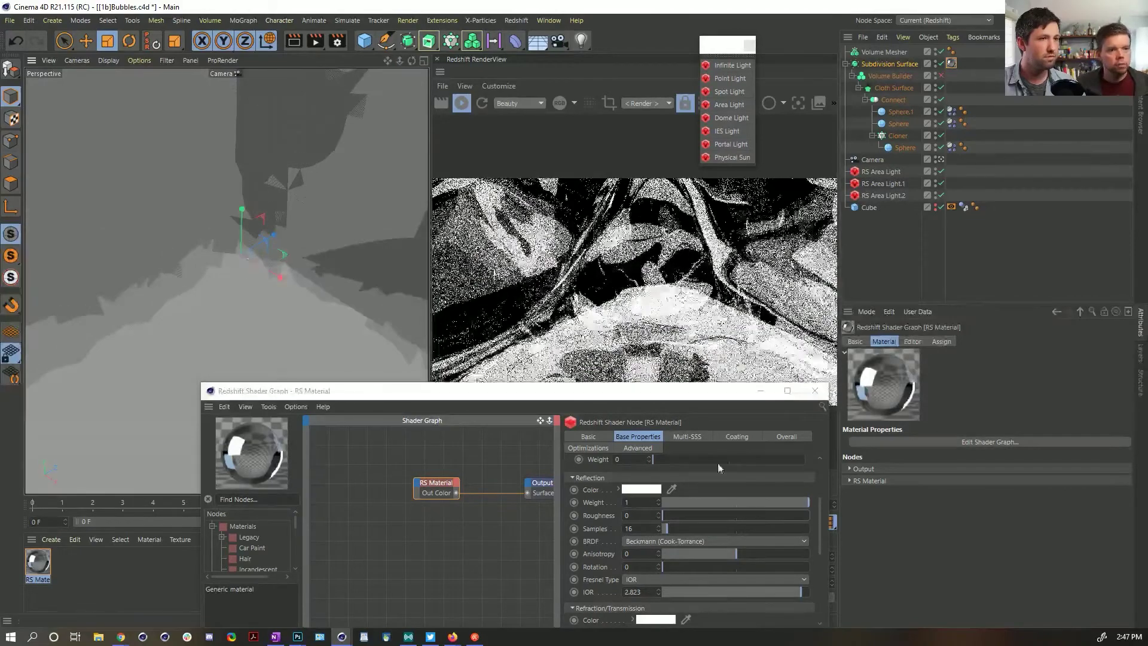
Step: Test the area lights' effect on the render by toggling them, leaving only RS Area Light.2 disabled
click(991, 174)
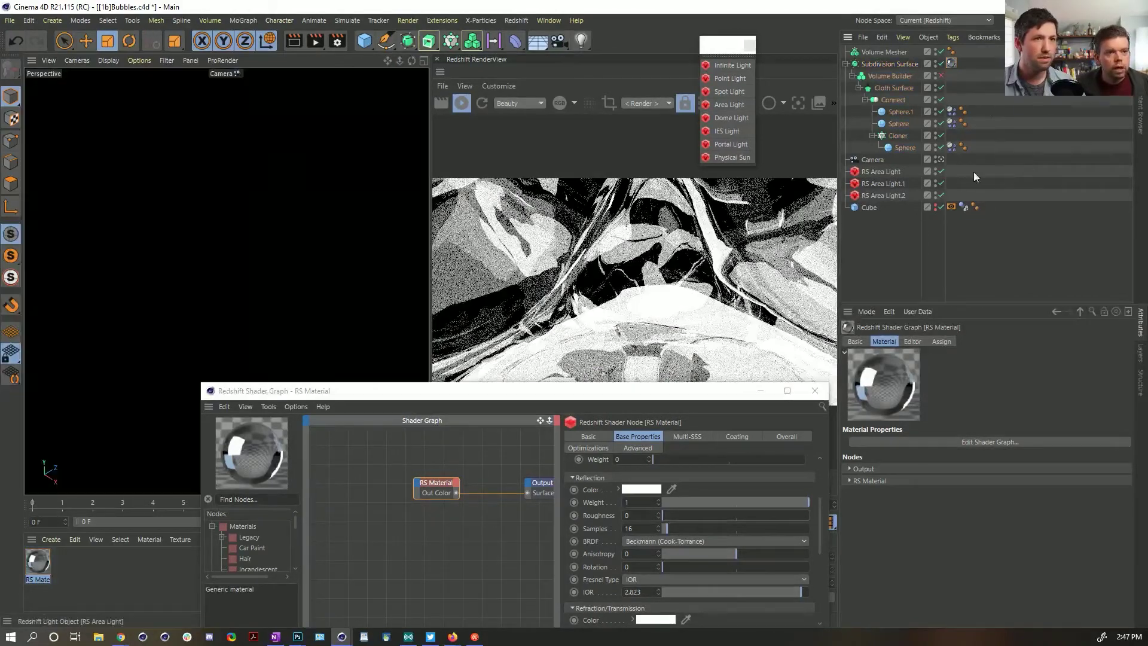
click(942, 185)
click(943, 185)
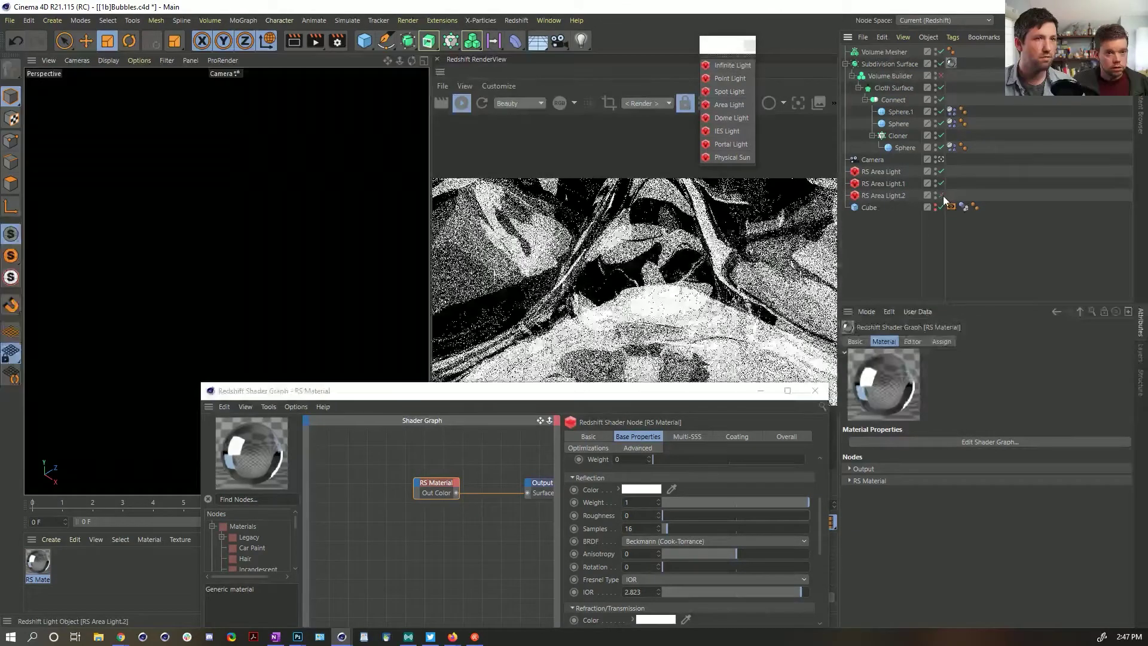
click(941, 196)
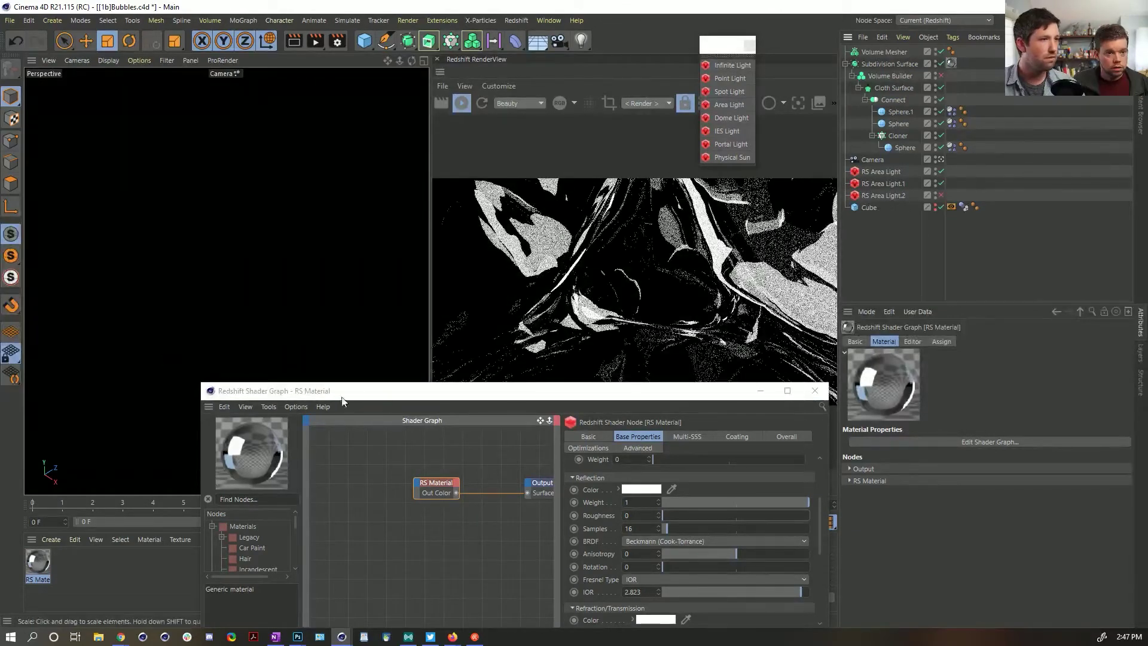
Step: Move and resize the shader graph window, and add a Fresnel node to the RS Material's graph
drag(397, 397, 247, 214)
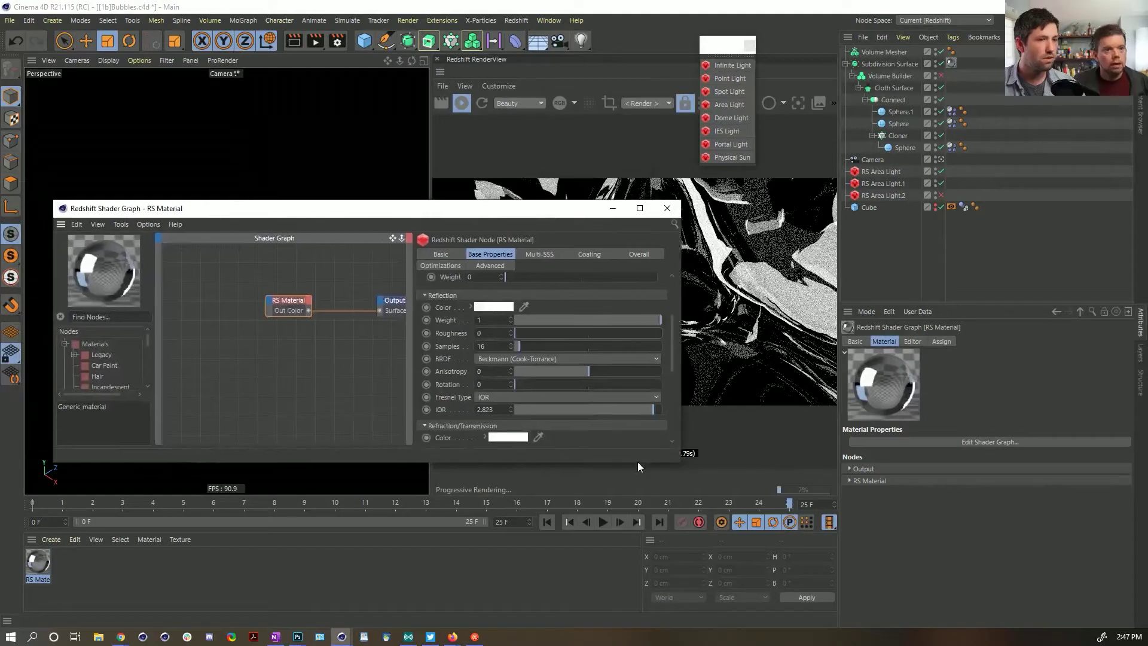
drag(681, 463, 500, 601)
click(105, 317)
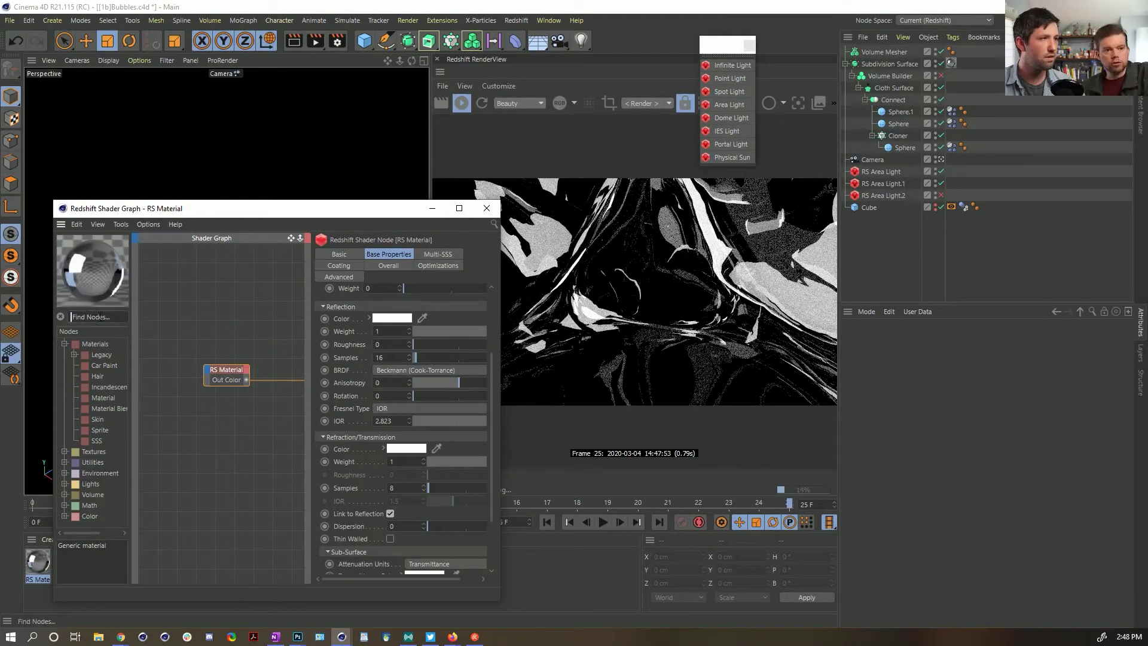
text(fa)
key(BackSpace)
key(BackSpace)
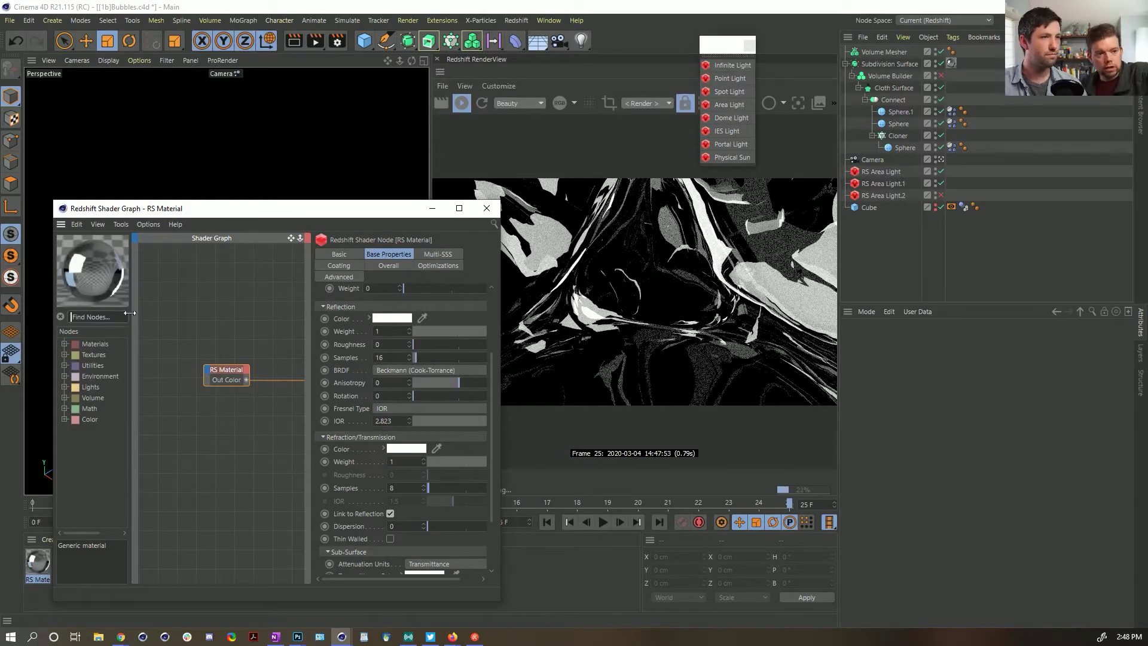
text(fre)
drag(101, 355, 183, 310)
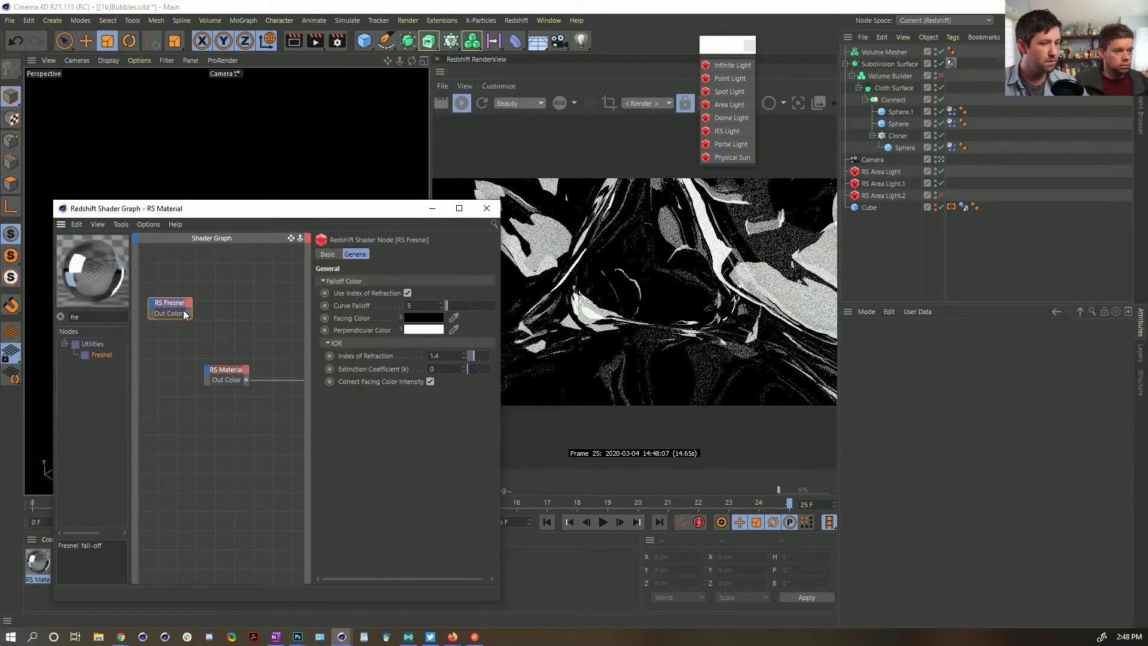
Step: Connect the Fresnel node directly to the material's output to preview it in the render
click(101, 224)
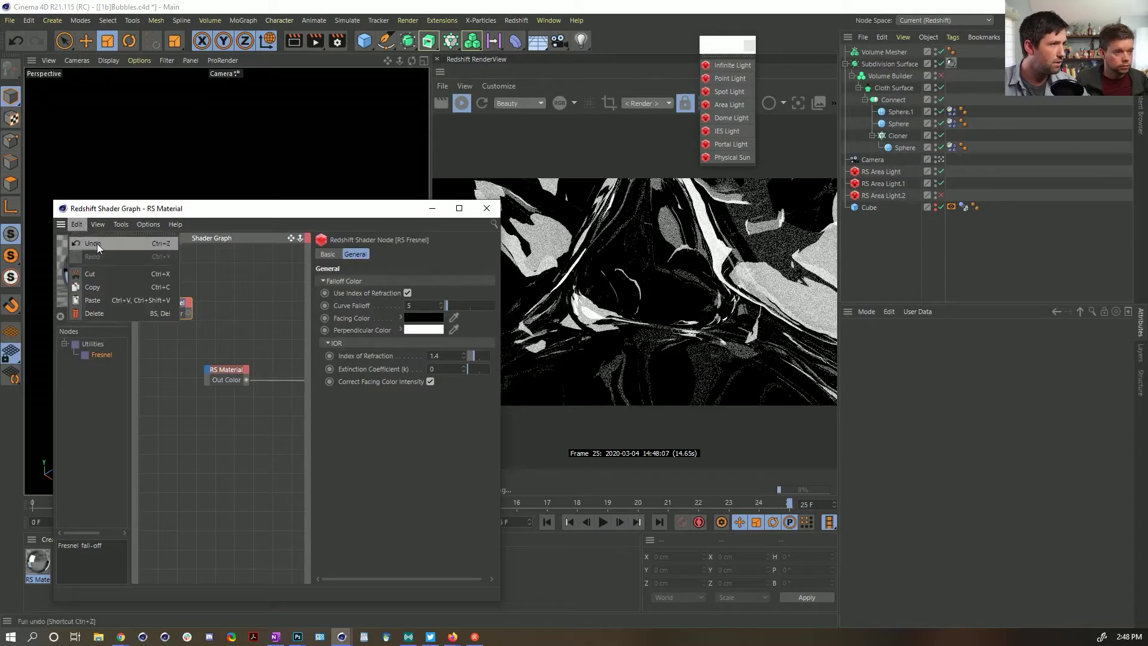
mouse_move(110, 264)
mouse_move(122, 225)
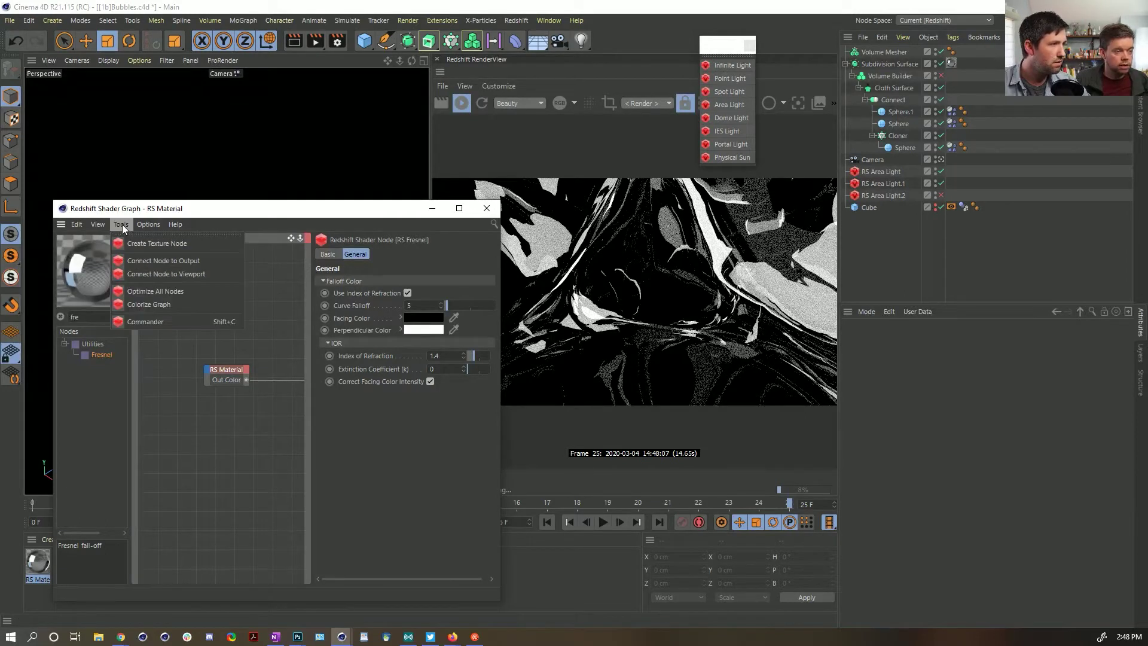
click(162, 262)
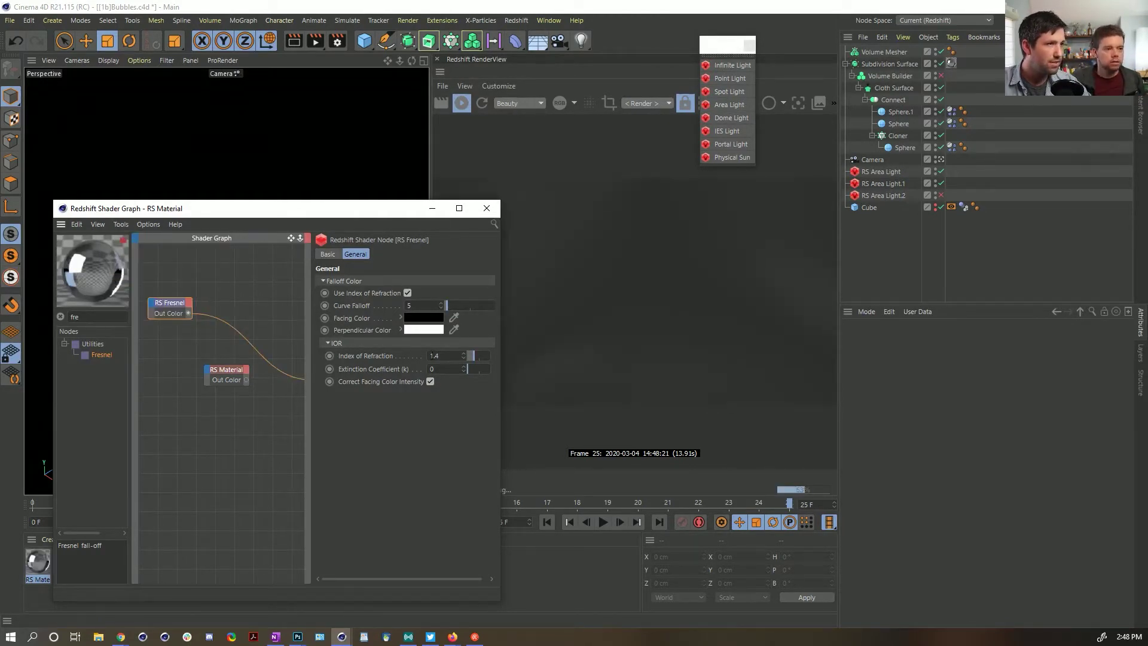
Step: Raise the Fresnel node's index of refraction to 3.27 and its curve falloff to 71.2
click(457, 306)
click(480, 356)
mouse_move(473, 307)
mouse_down()
mouse_move(485, 307)
mouse_move(454, 305)
mouse_up()
click(226, 370)
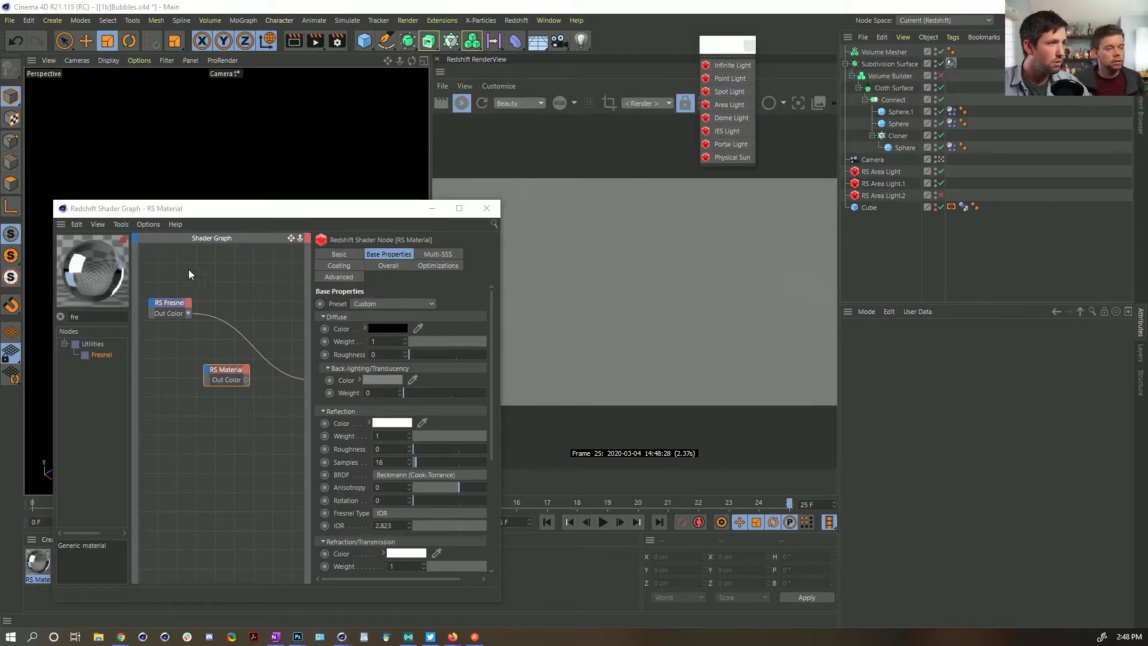
click(149, 224)
click(290, 328)
click(172, 304)
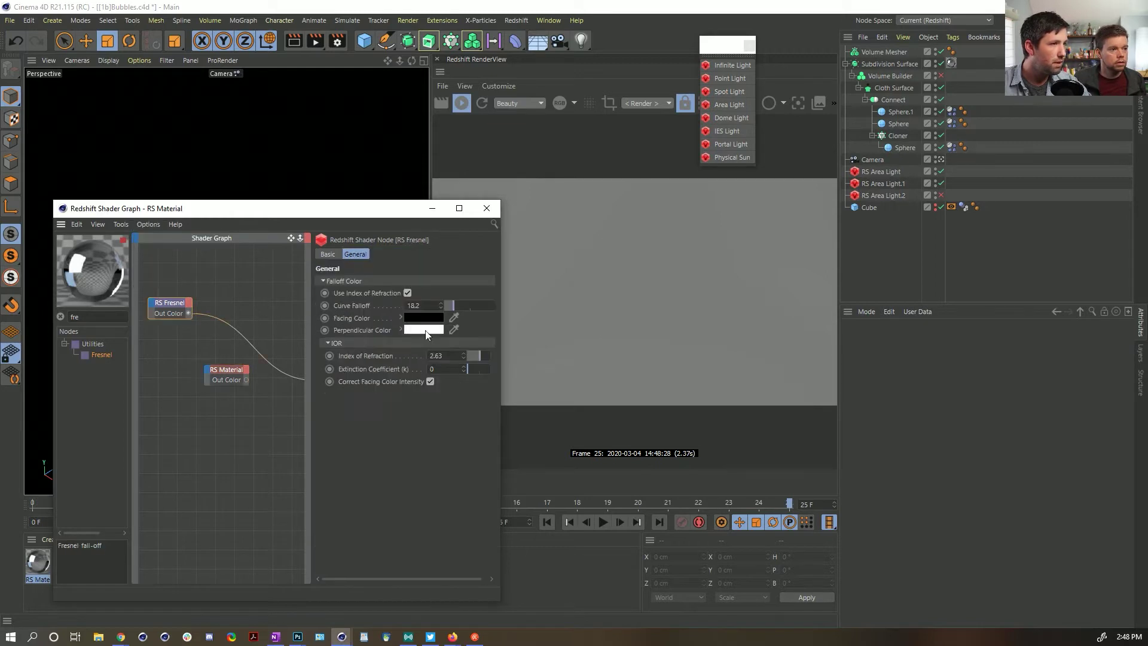
drag(485, 357, 482, 357)
drag(479, 306, 482, 306)
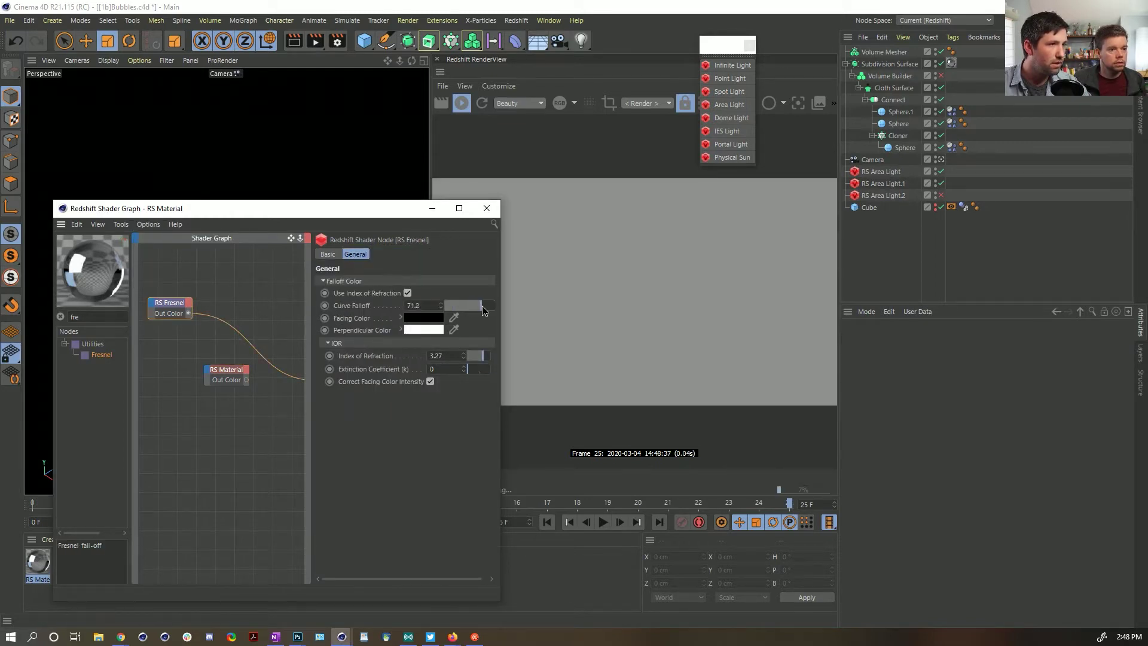
Step: Reconnect the RS Material node to the output in place of the Fresnel node
click(226, 370)
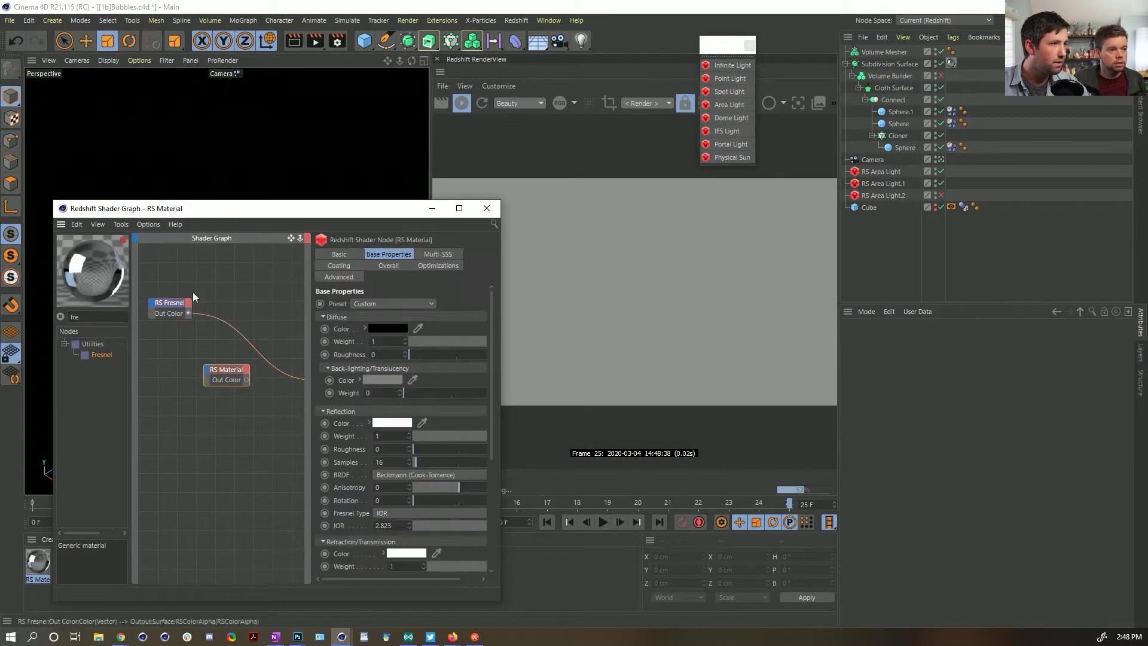
click(148, 225)
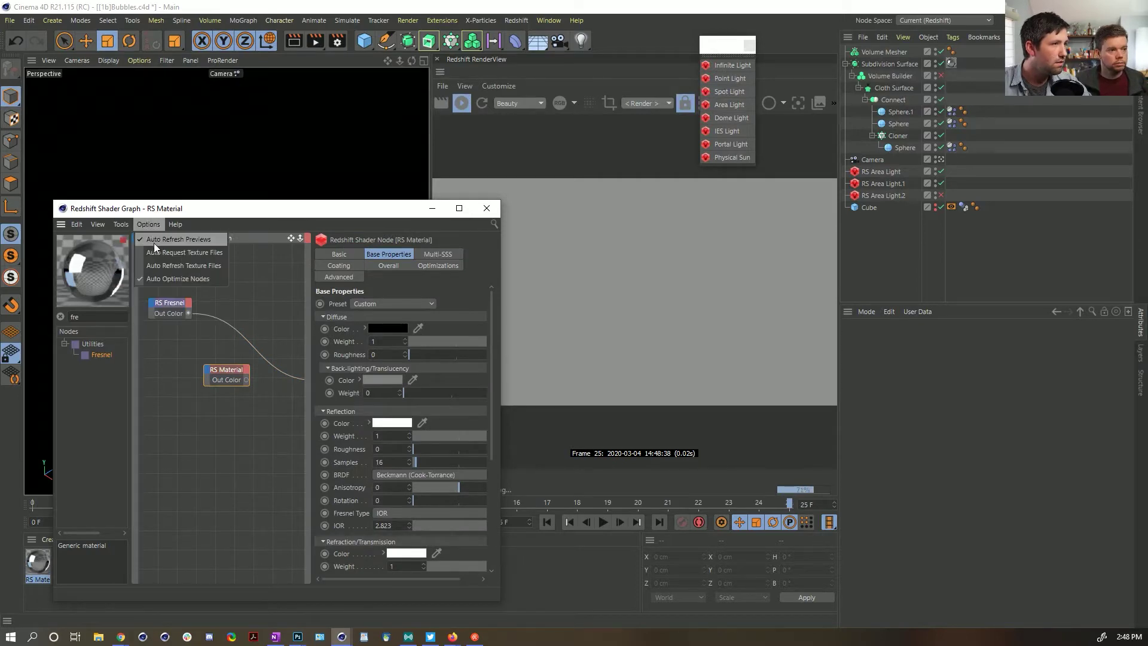
mouse_move(126, 224)
click(151, 259)
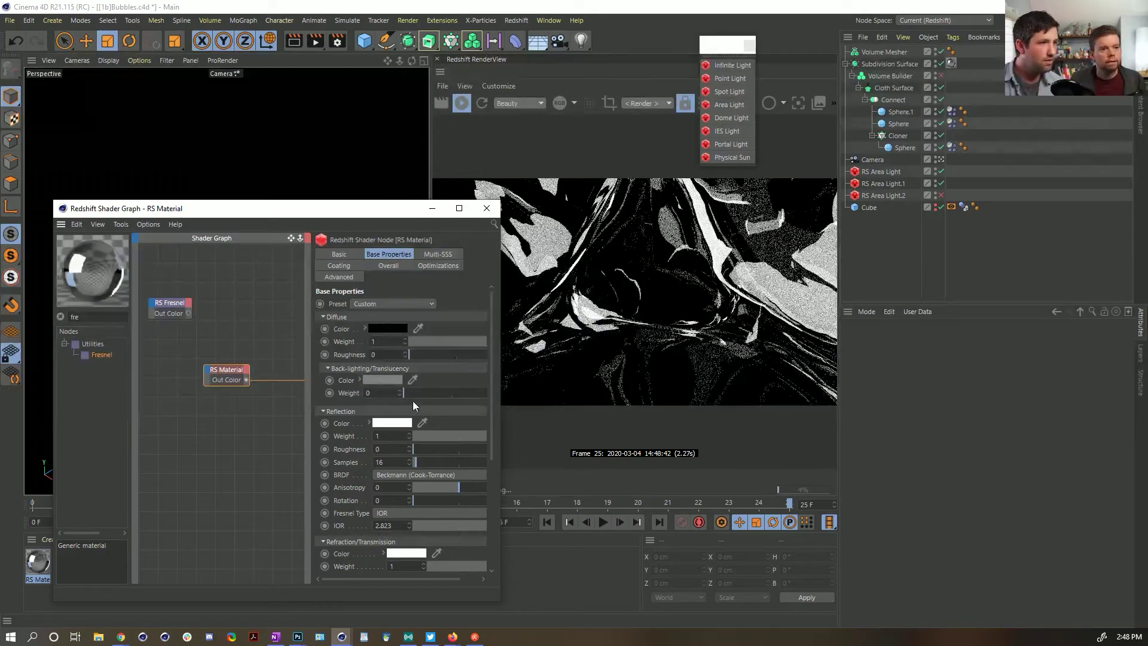
Step: Set the RS Material's reflection roughness to 0.095 and narrow the shader graph window to uncover more of the render
drag(428, 447, 420, 457)
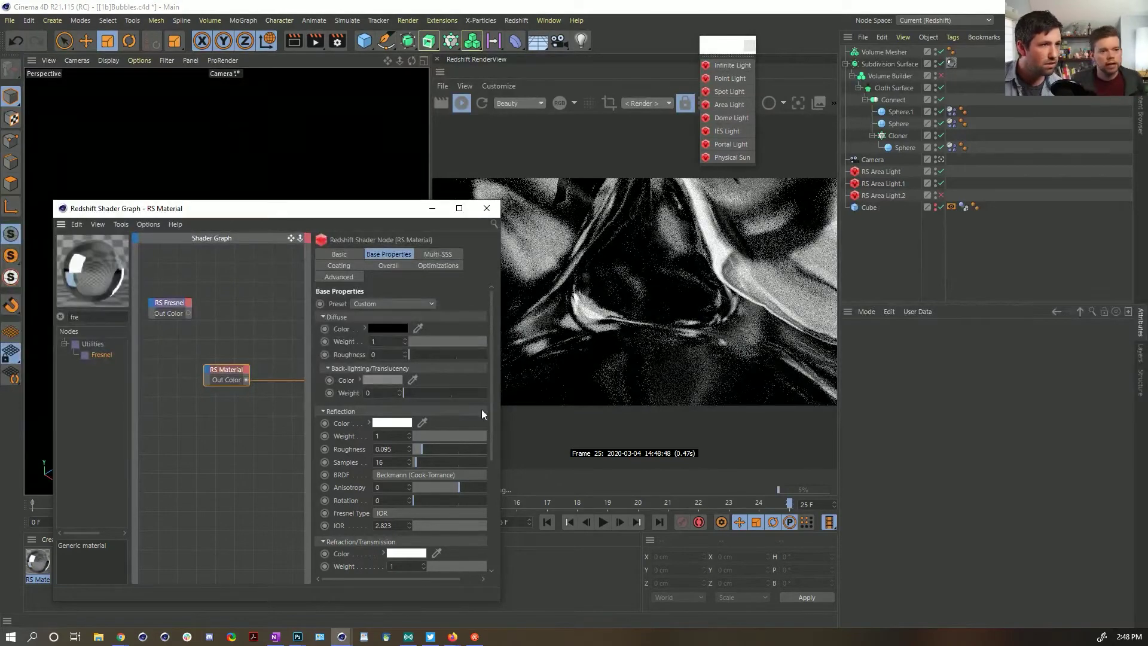
scroll(485, 412, down, 2)
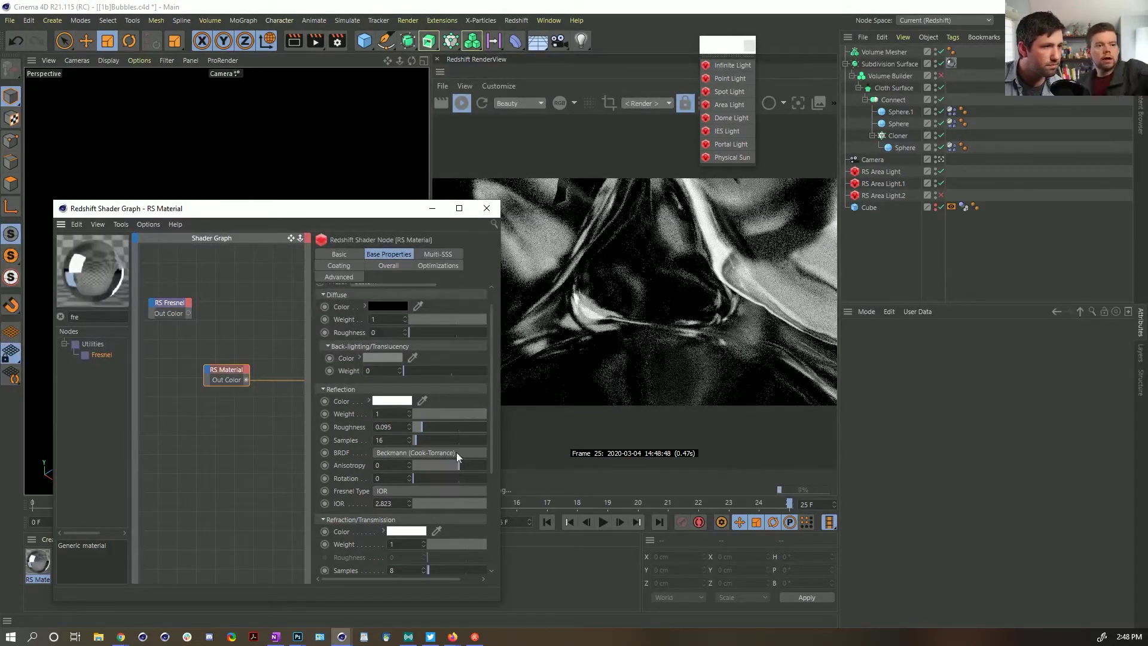
click(658, 292)
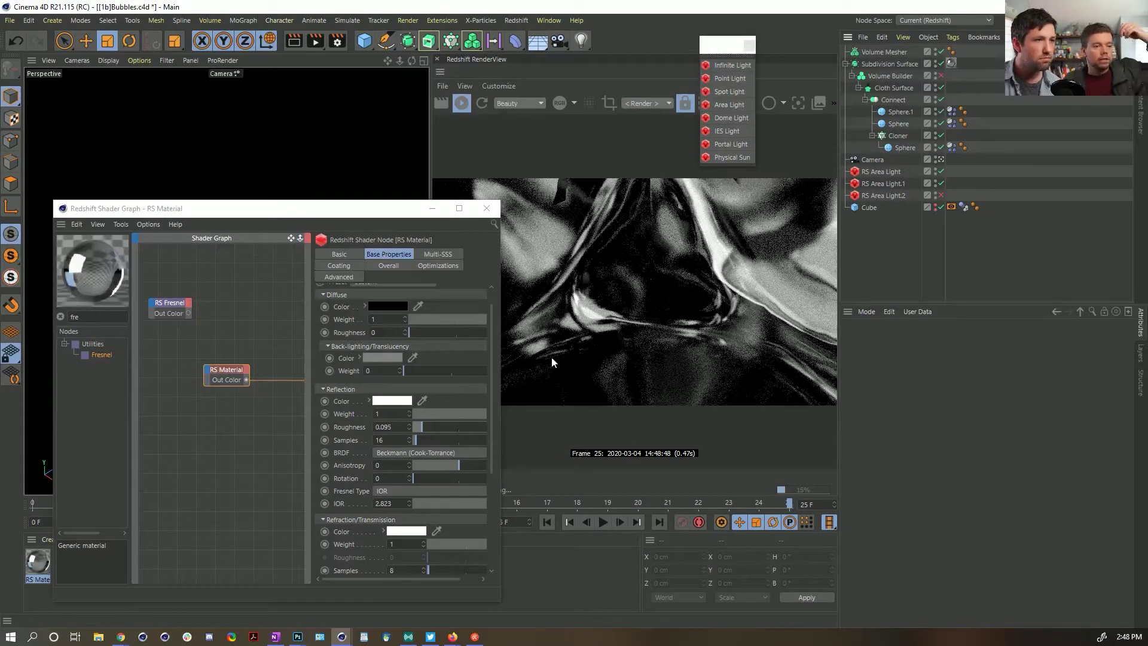
drag(500, 303, 437, 305)
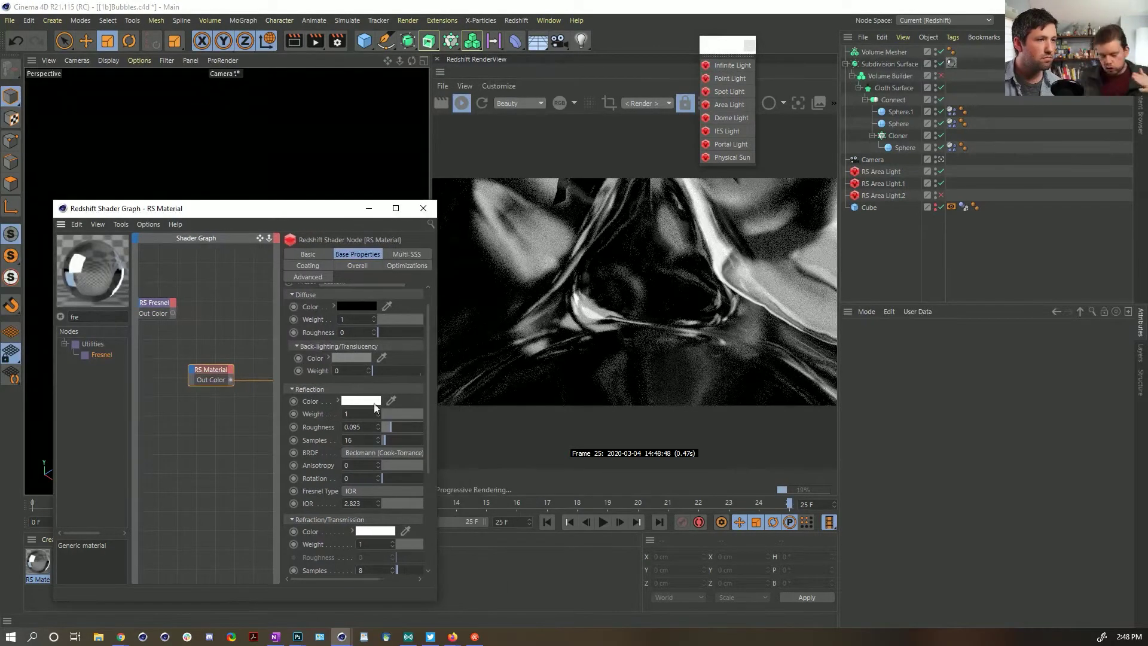
Step: Undo a slight anisotropy change on the RS Material and lower its reflection IOR to 1.128
drag(379, 465, 376, 466)
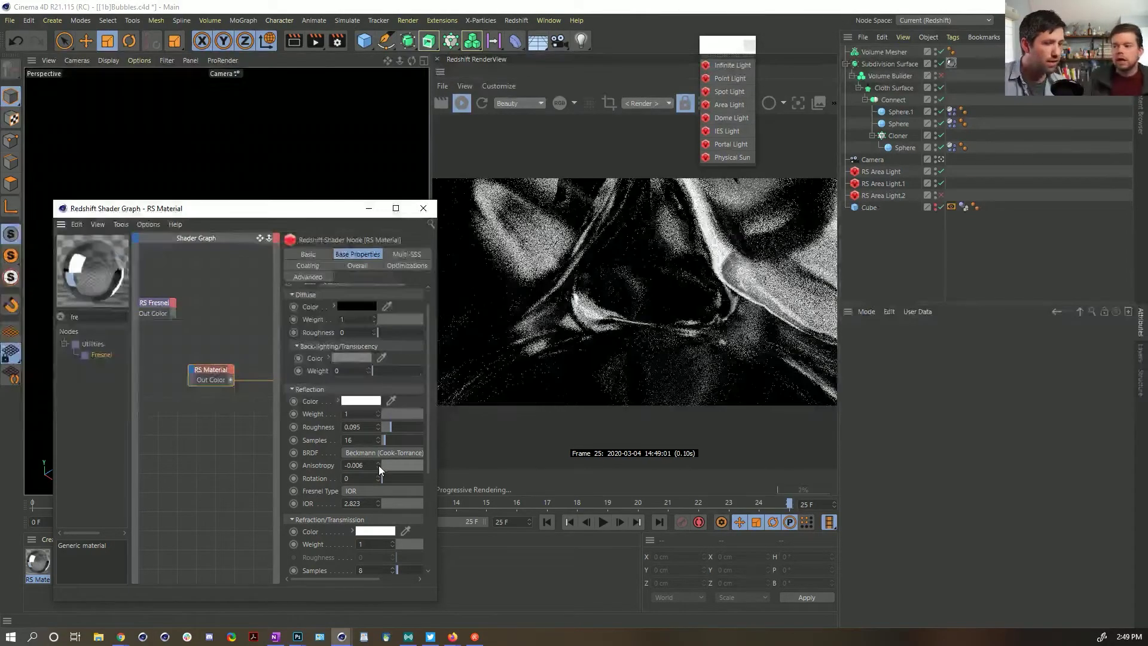
key(ctrl+z)
scroll(412, 472, down, 2)
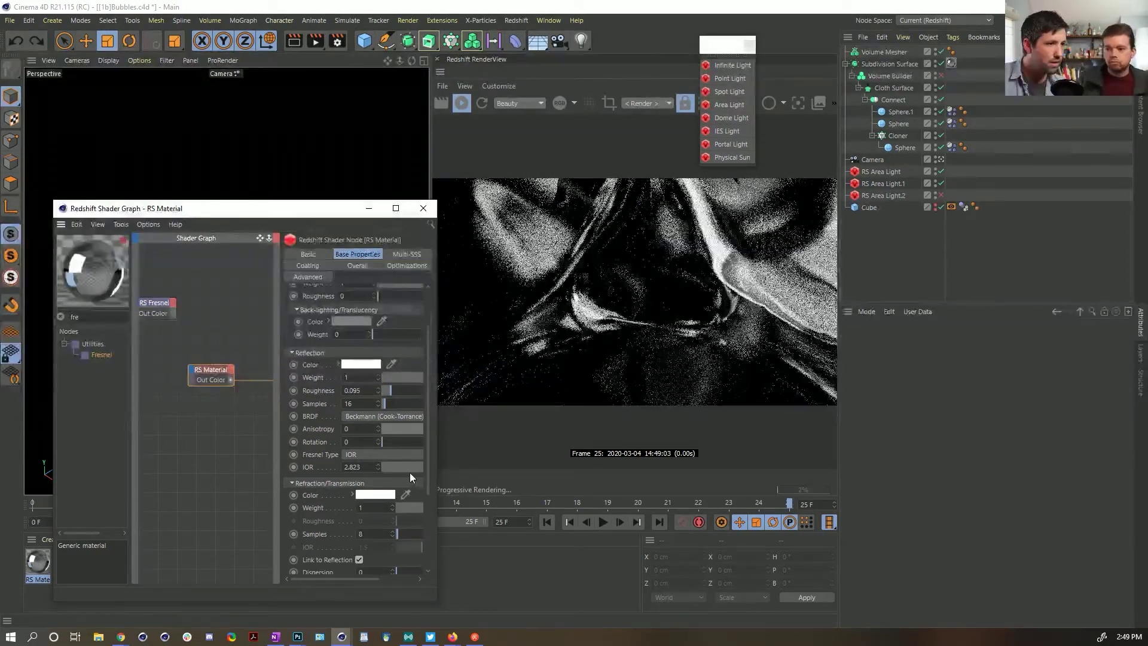
drag(301, 579, 331, 577)
click(383, 468)
mouse_move(381, 469)
mouse_down()
mouse_move(370, 470)
mouse_move(378, 462)
mouse_up()
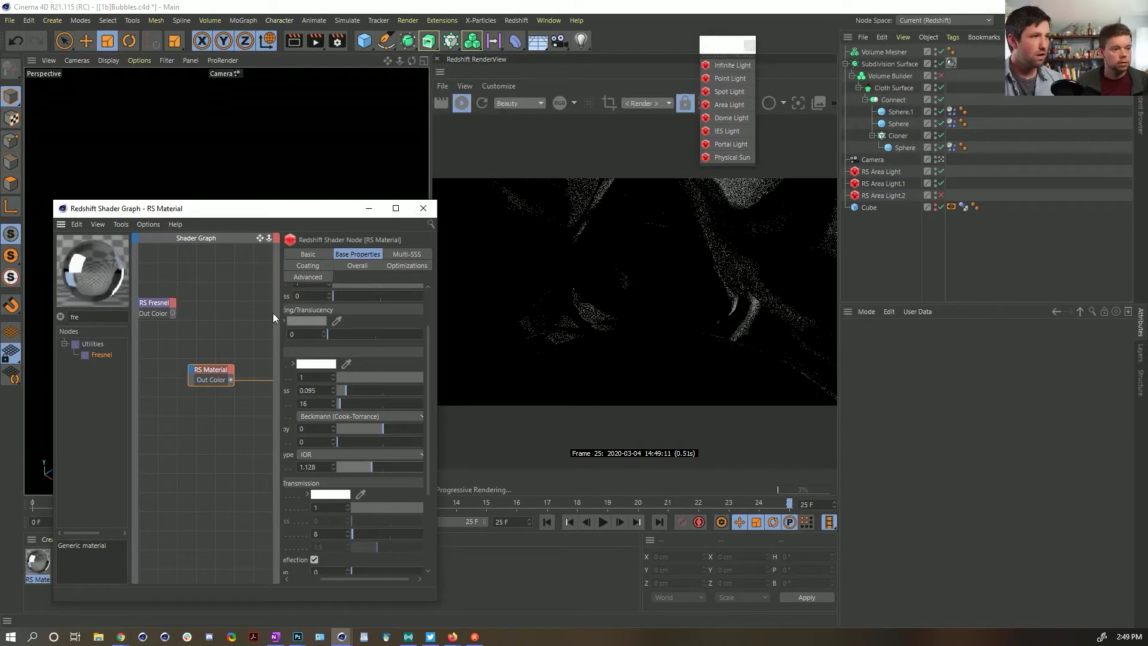
Step: Look through the shader graph's commands and open the Customize Commands window
click(121, 224)
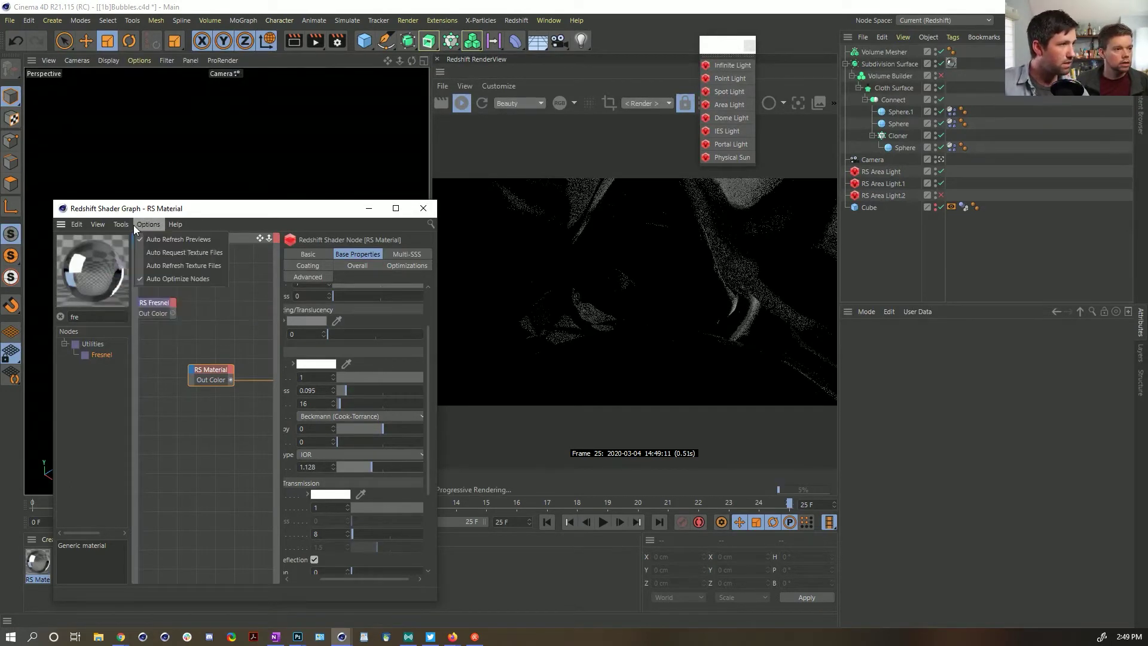
mouse_move(163, 225)
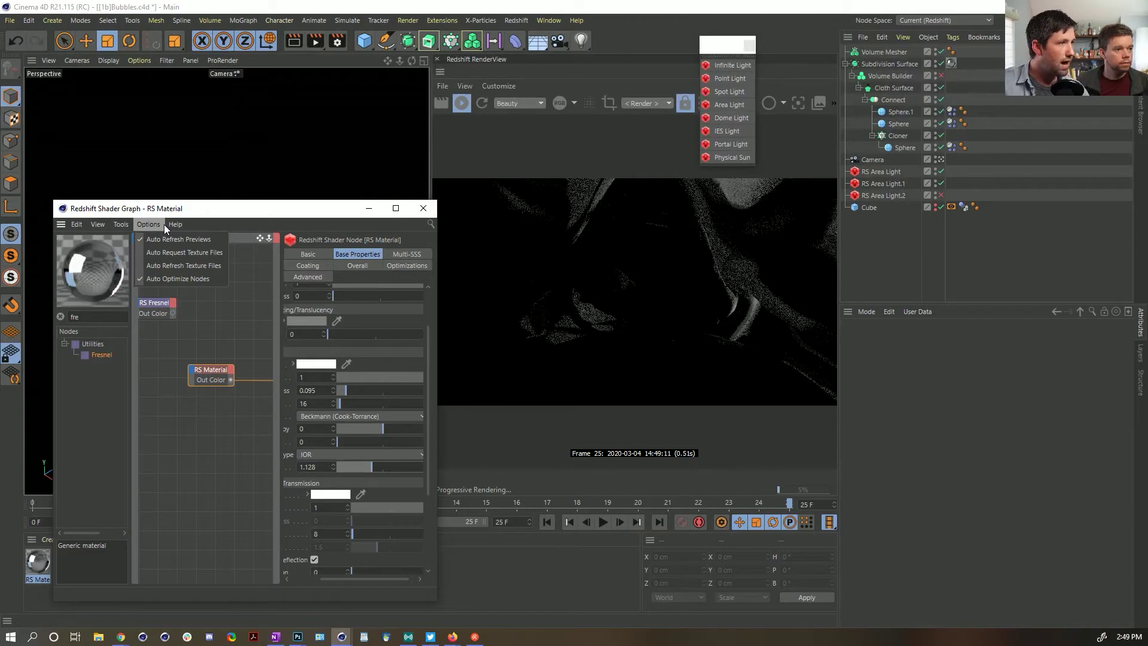
mouse_move(76, 224)
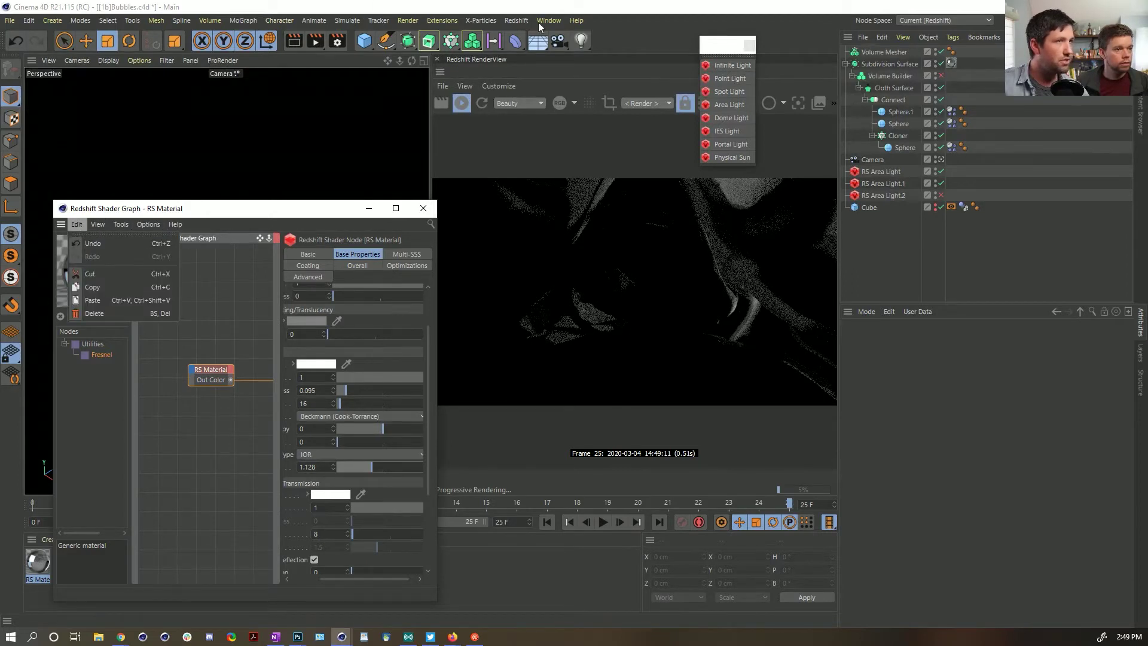
click(553, 21)
mouse_move(571, 39)
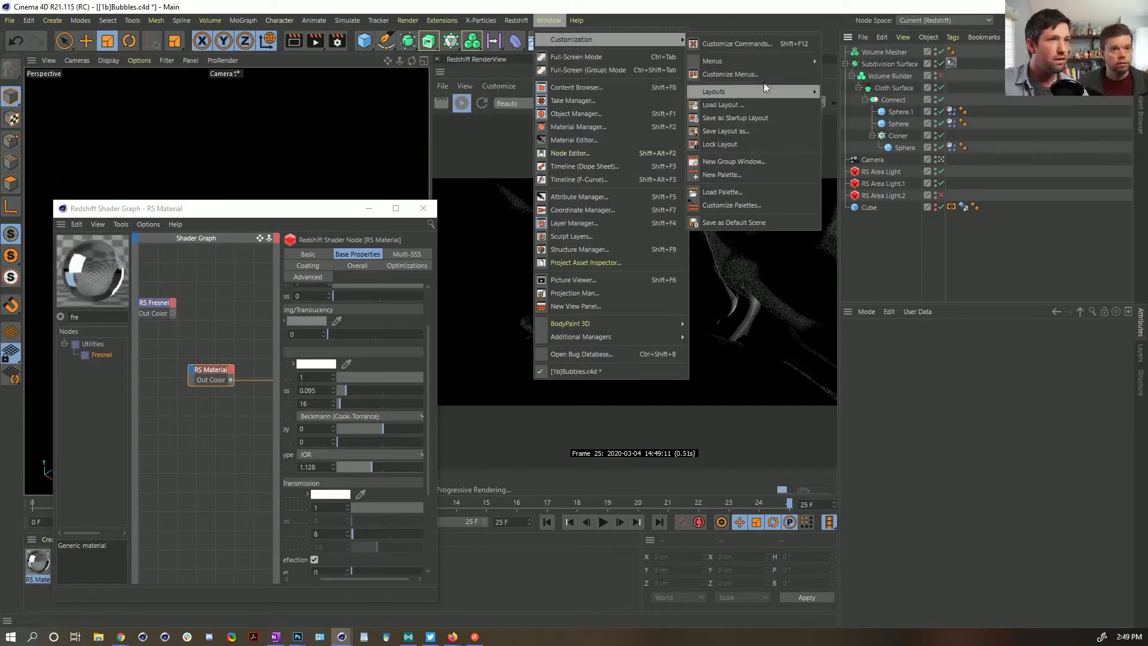
mouse_move(761, 65)
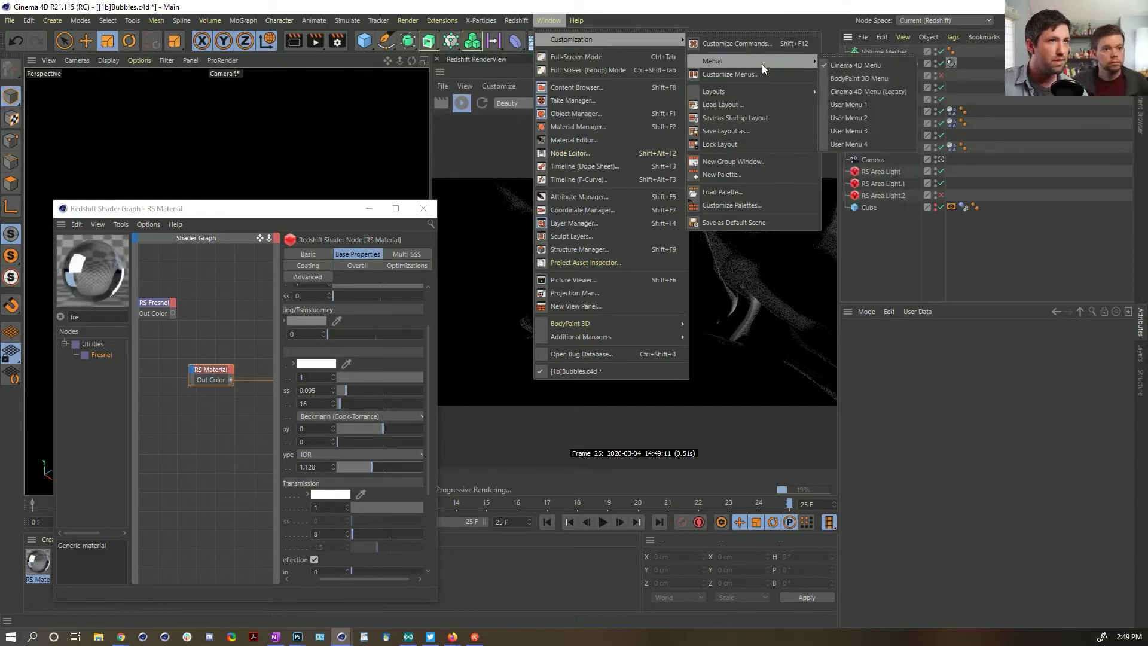
click(755, 44)
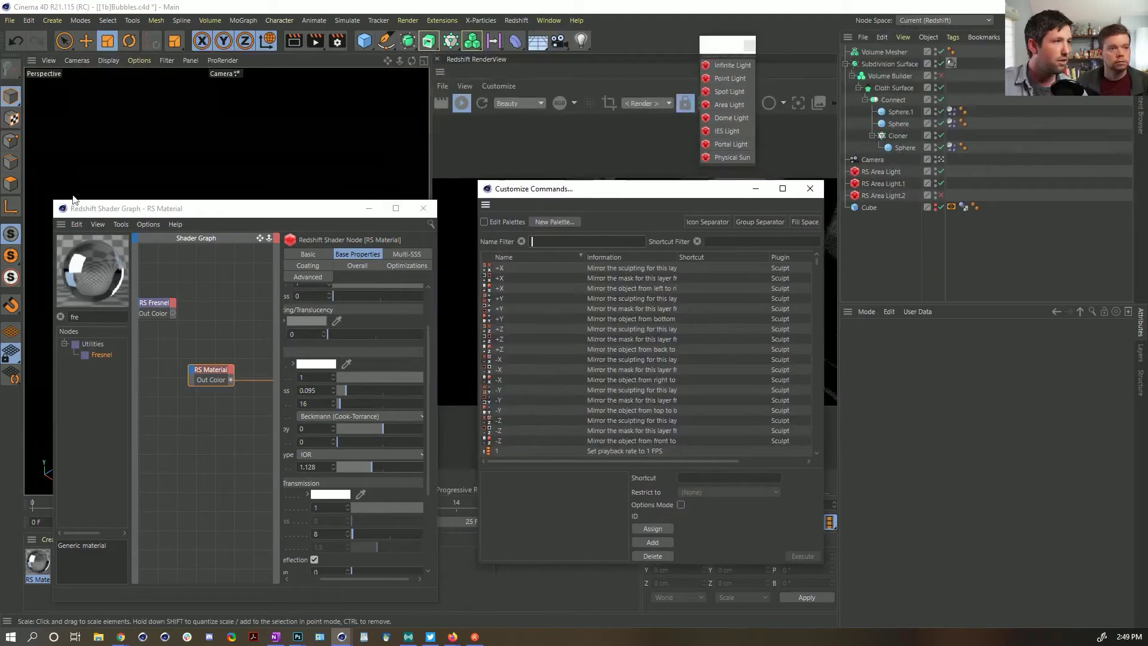
Step: Filter the commands by "connect n" and enter Alt+W as the shortcut for Connect Node to Output
click(121, 225)
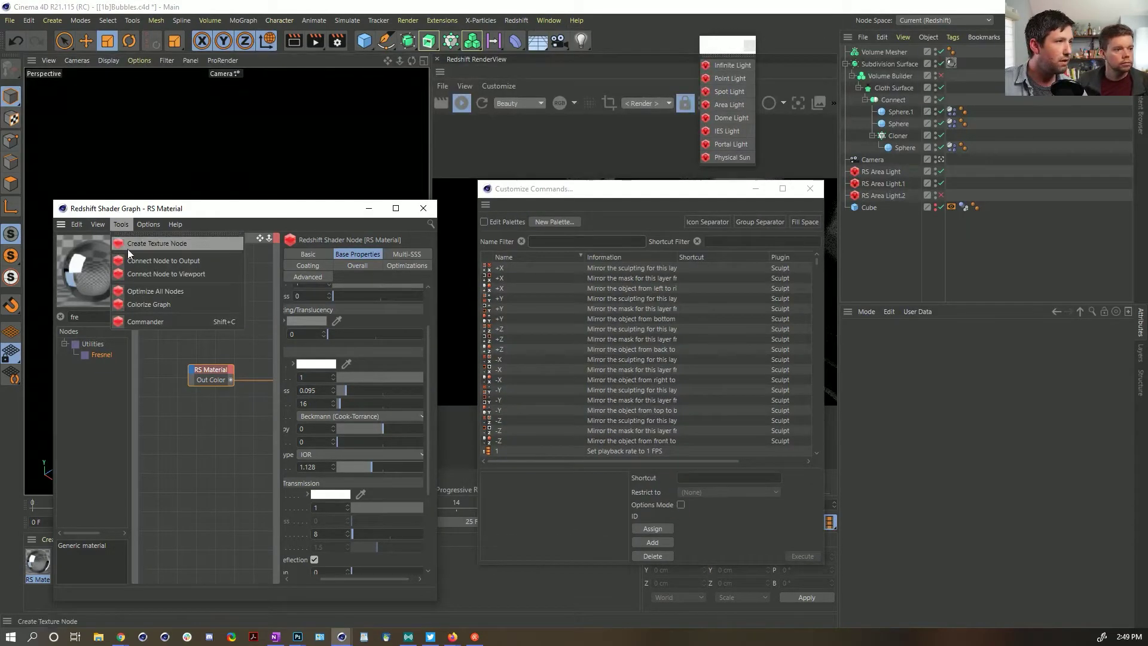
click(583, 241)
text(connect n)
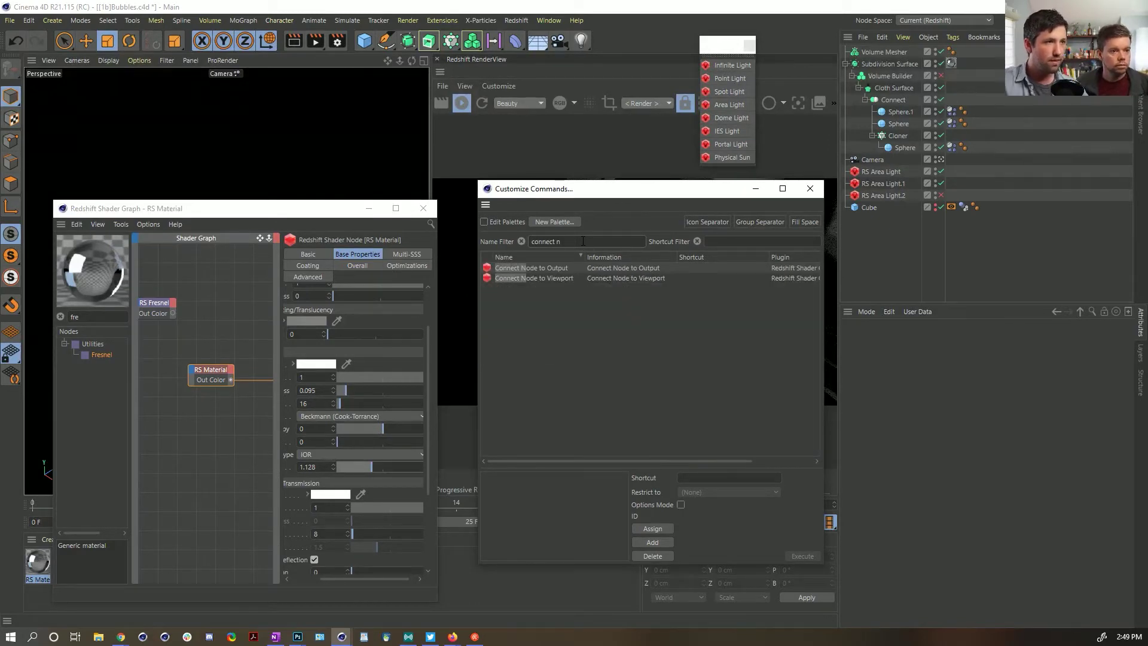
click(536, 268)
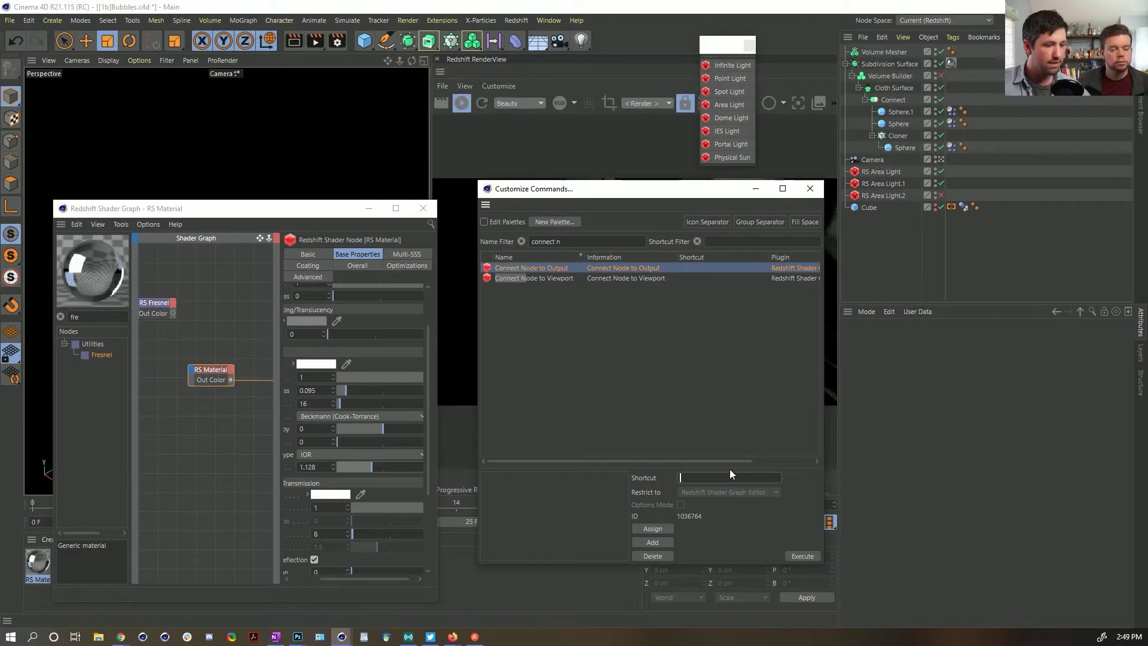
key(alt+w)
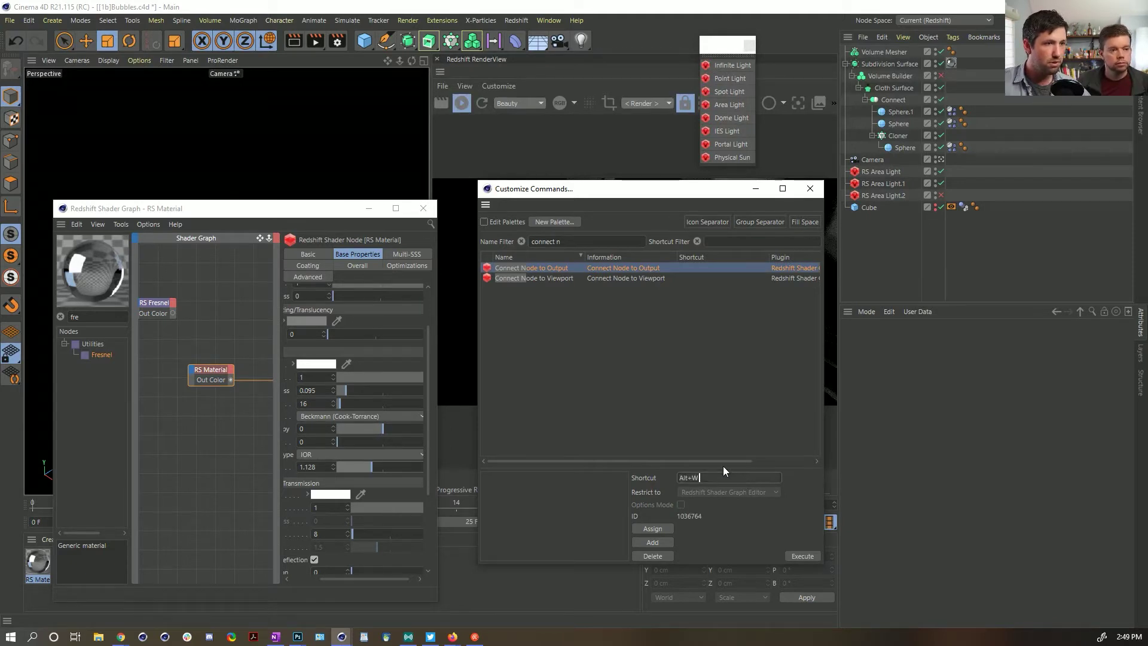
Step: Add Alt+W as the shortcut for the Connect Node to Output command and close the command customization window
click(655, 543)
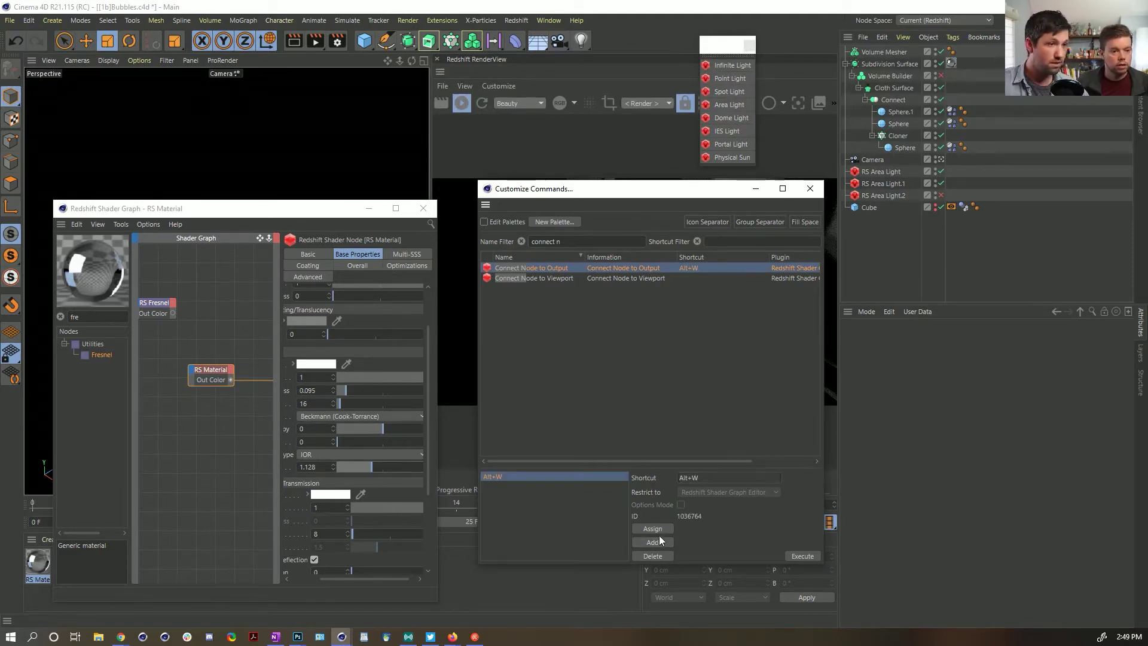
click(810, 188)
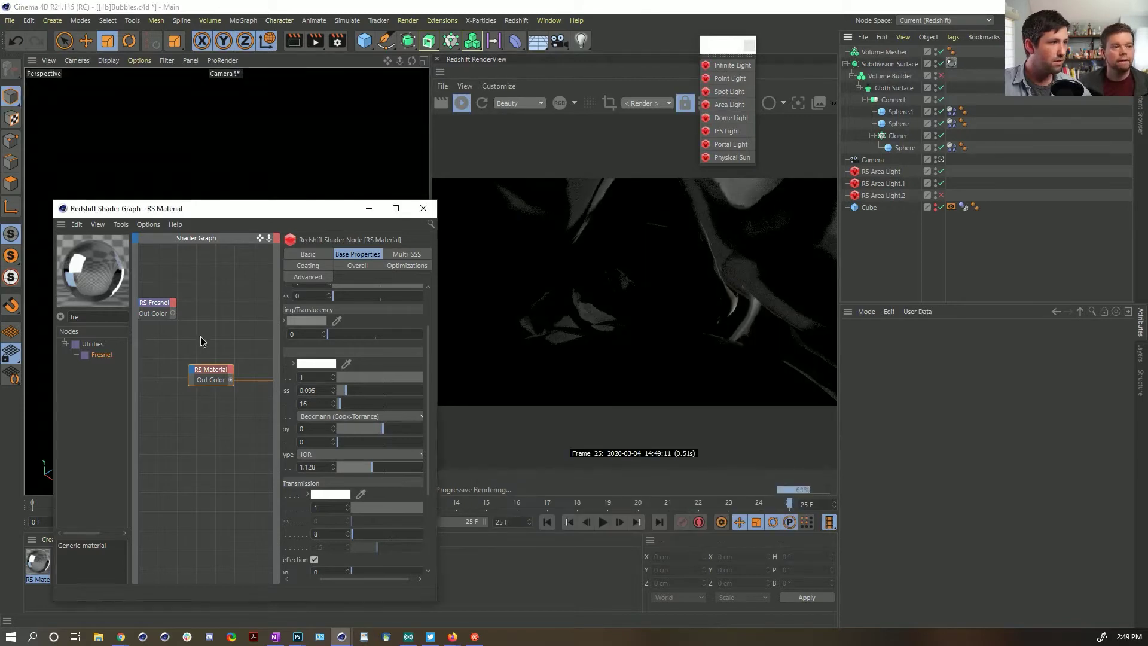
Step: Preview the RS Fresnel node through the material output, and connect the RS Material node back to the output
click(153, 315)
key(alt+w)
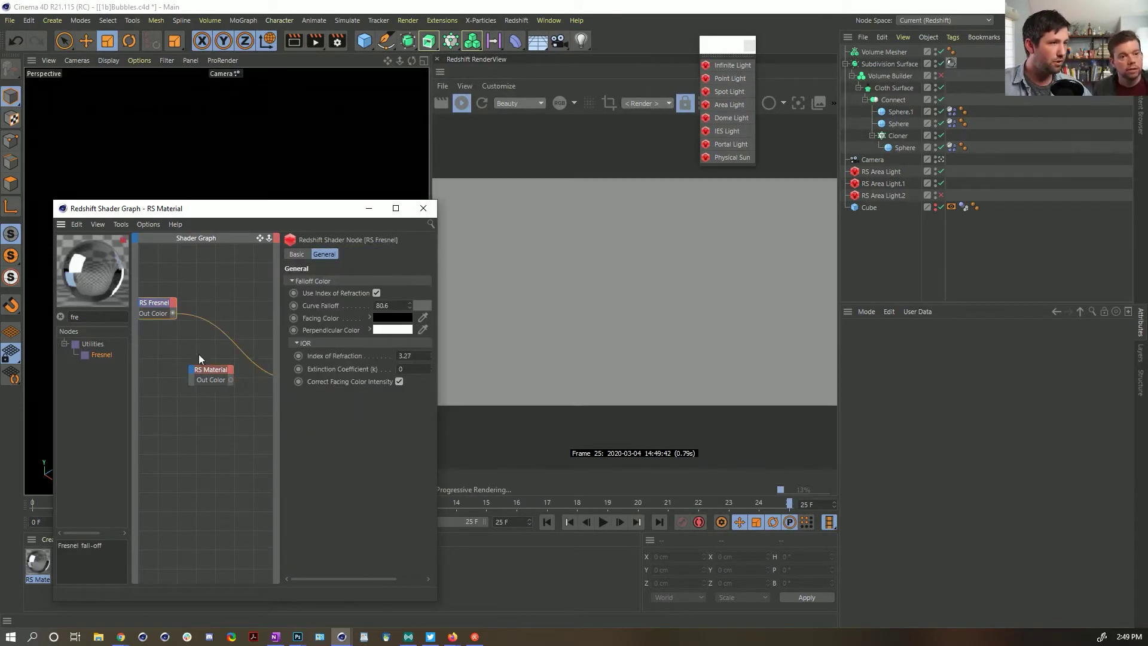
click(208, 372)
key(alt+w)
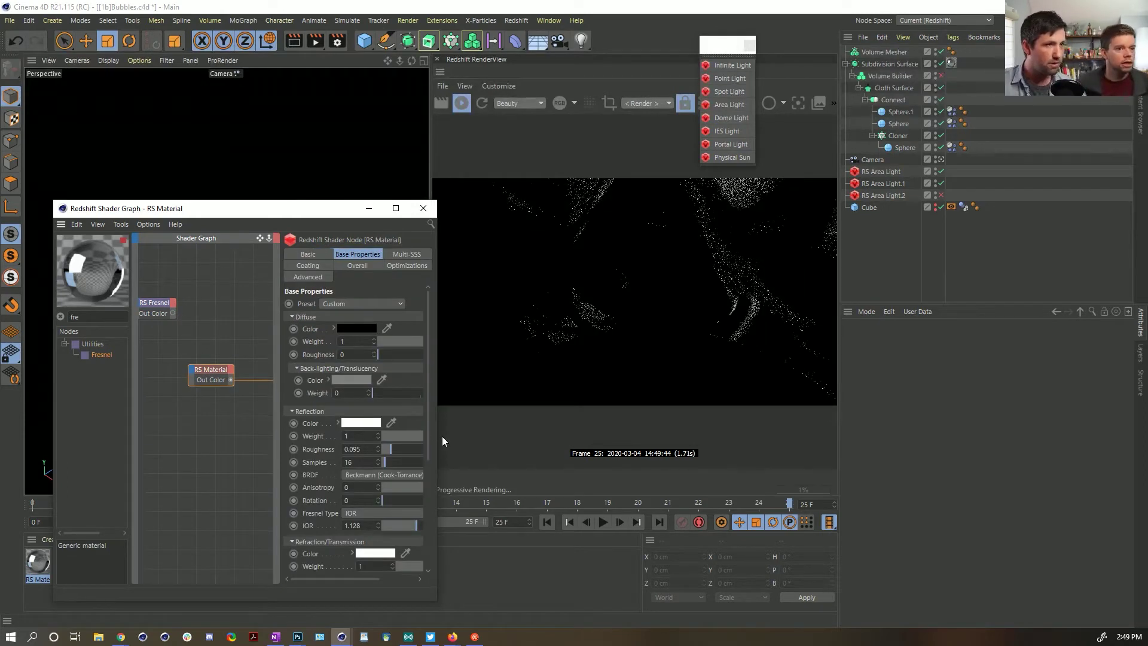
Step: Set the RS Material's reflection IOR to 8, widening the shader graph window to reach the full settings
drag(418, 524, 526, 512)
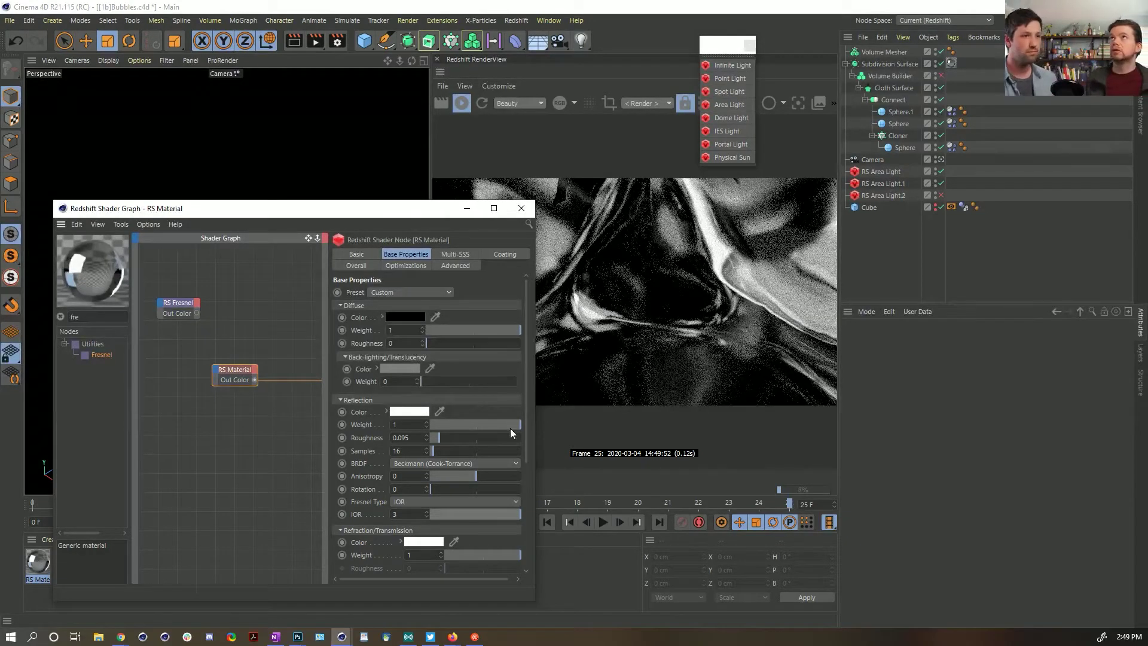
click(394, 514)
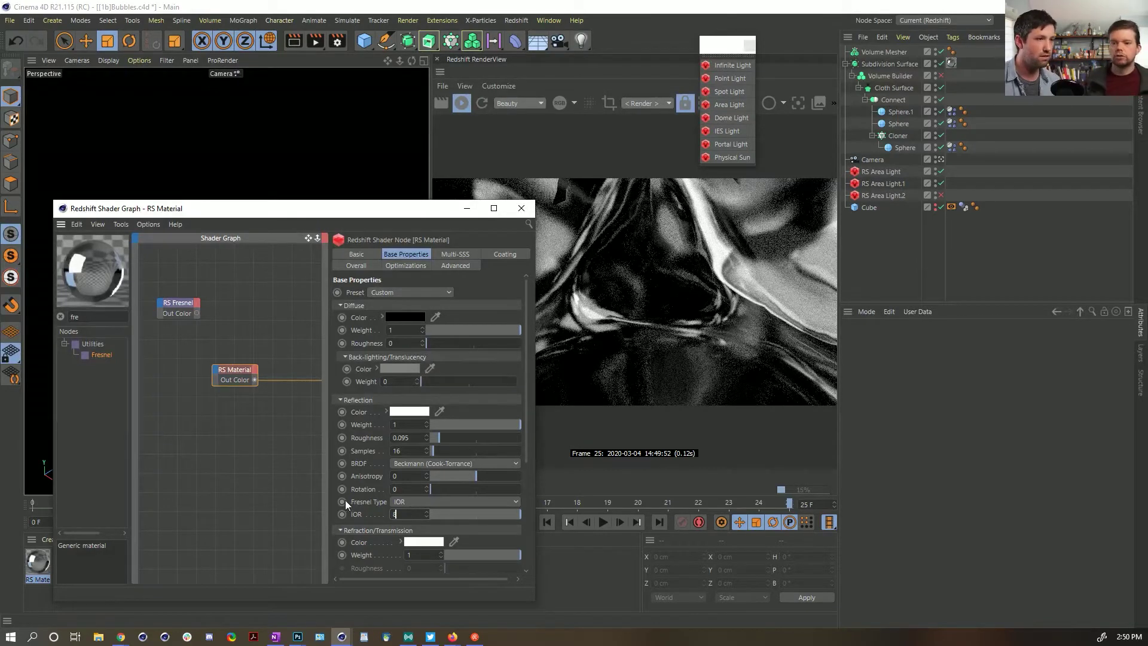
key(Return)
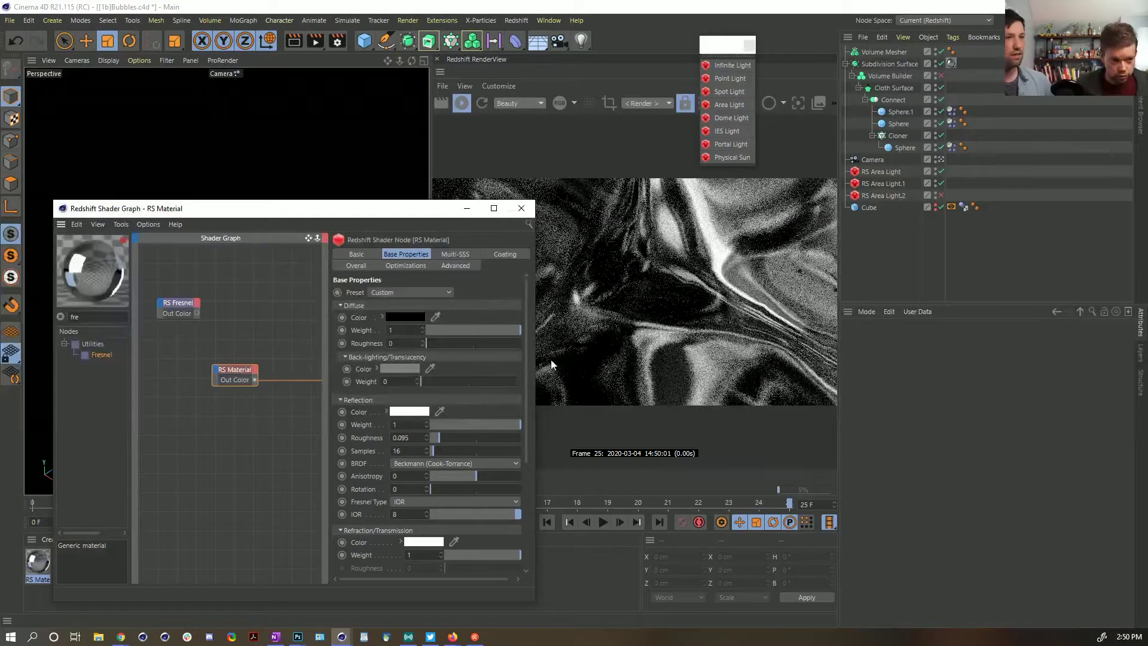
Step: Narrow the shader graph window and set the RS Material's reflection roughness to 0.049
drag(537, 354, 449, 356)
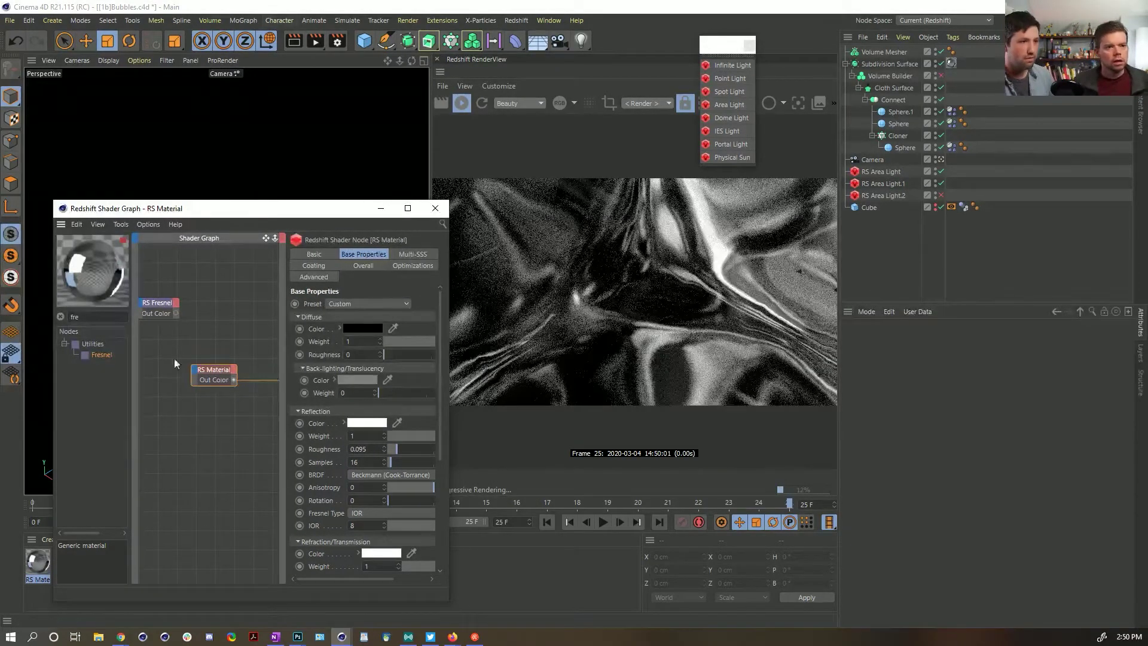
drag(396, 449, 365, 451)
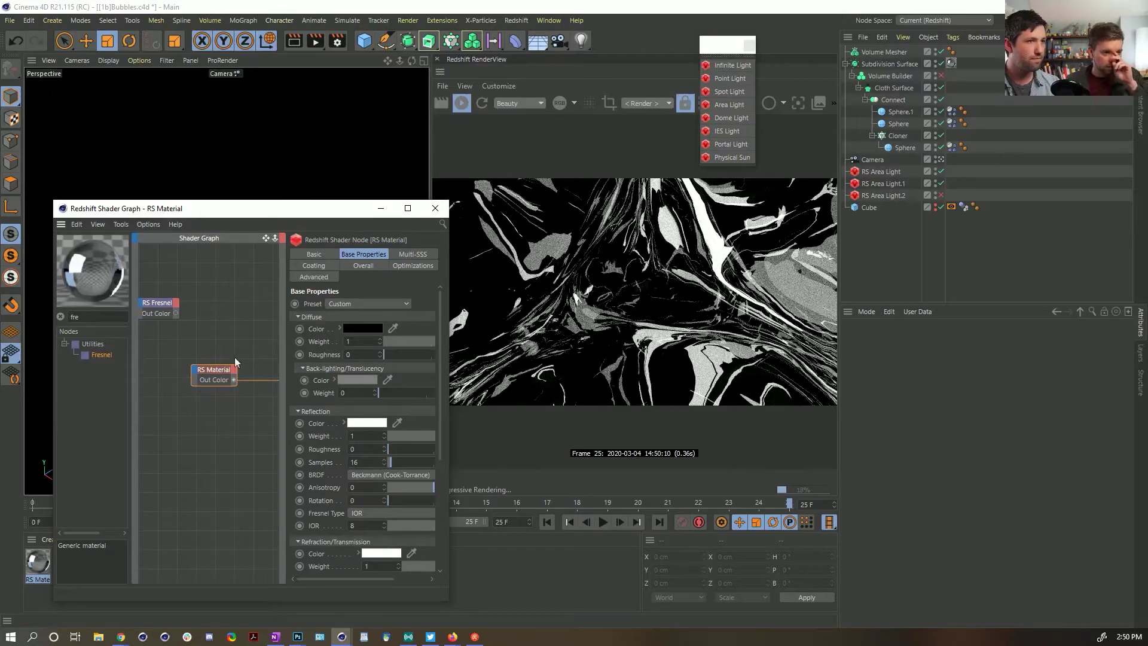
drag(390, 448, 392, 450)
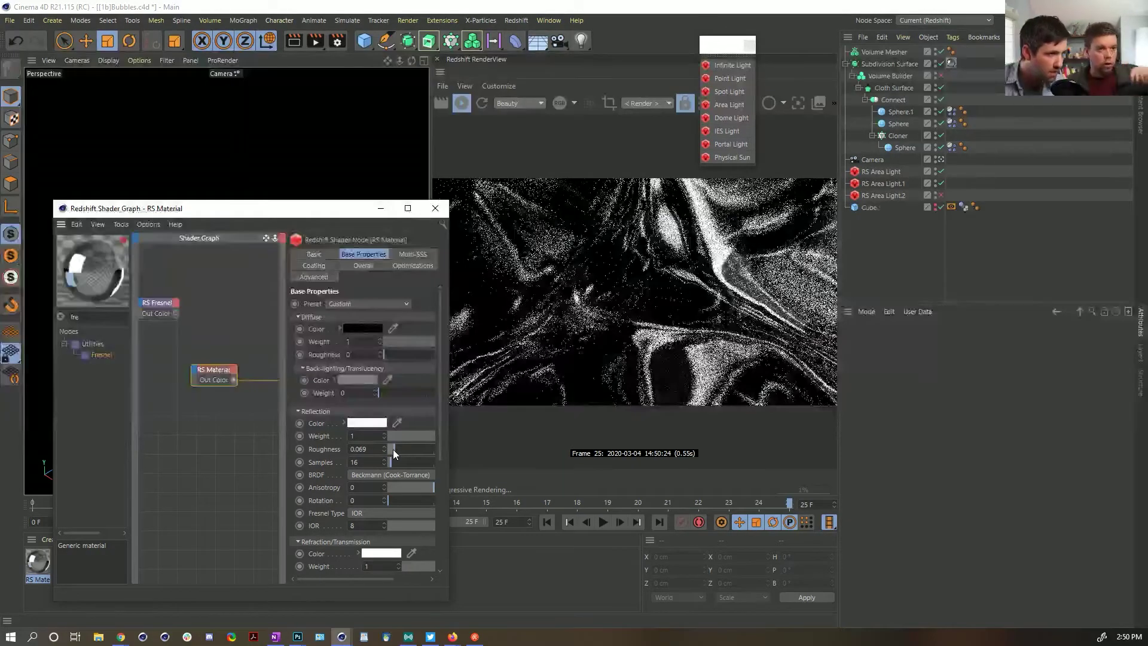
Step: Search the node library for "cur" and add a Curvature texture node to the shader graph
click(156, 302)
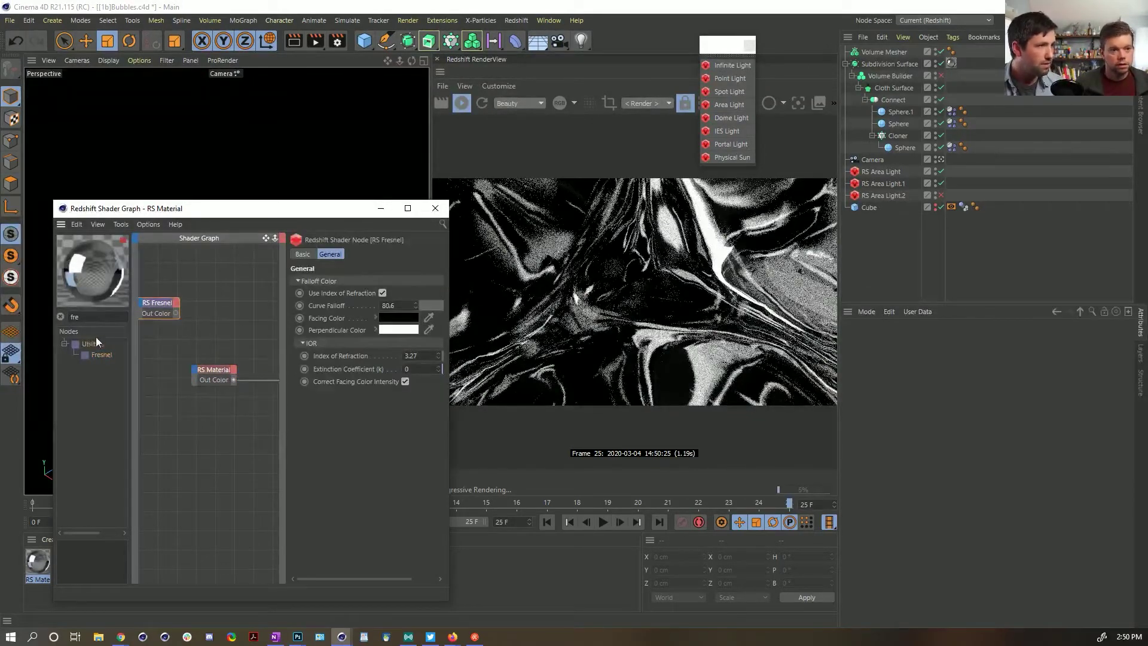
click(61, 316)
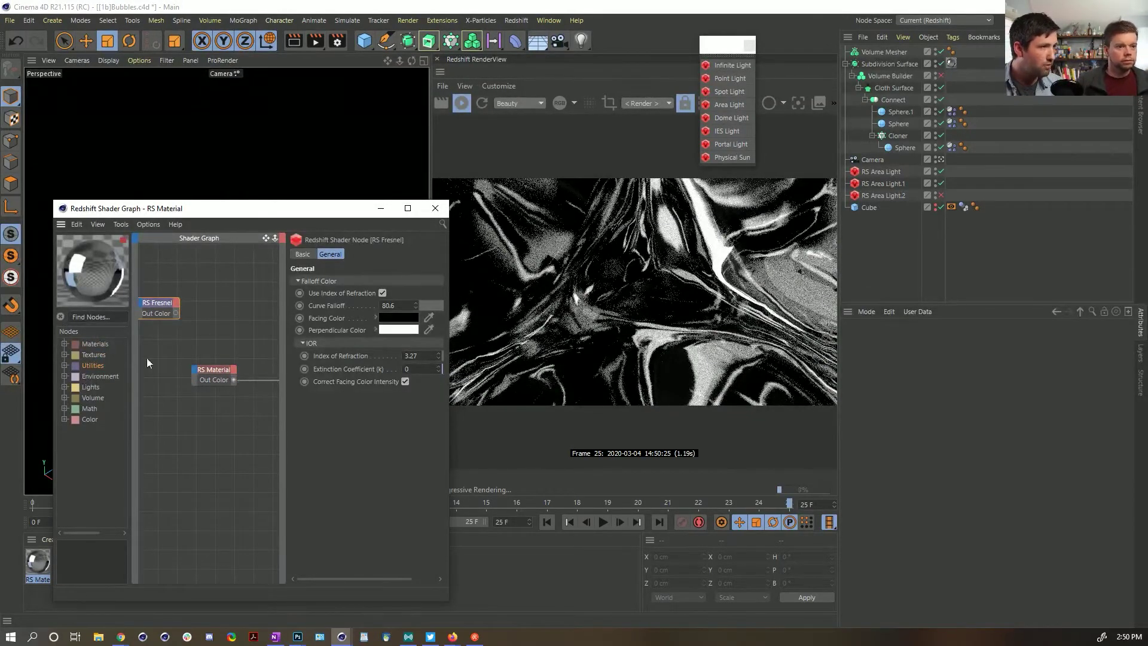
click(171, 342)
click(123, 316)
text(cur)
drag(106, 354, 189, 328)
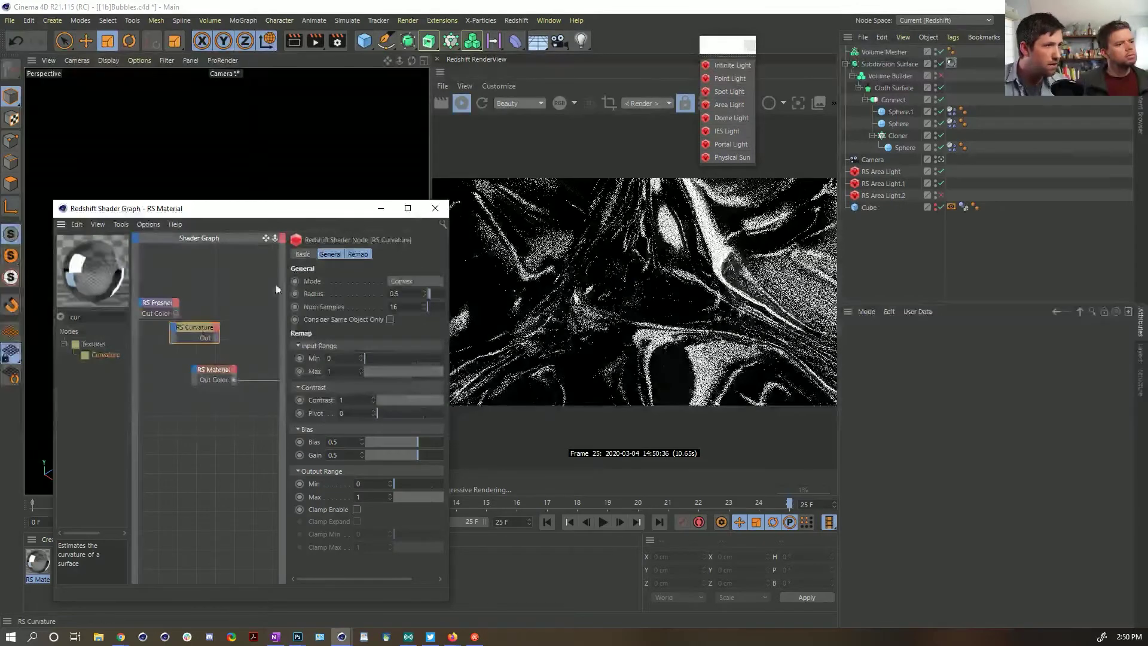
Step: Arrange the Curvature node below and left of the RS Material node, and widen and reposition the shader graph window
drag(202, 332, 196, 426)
click(229, 381)
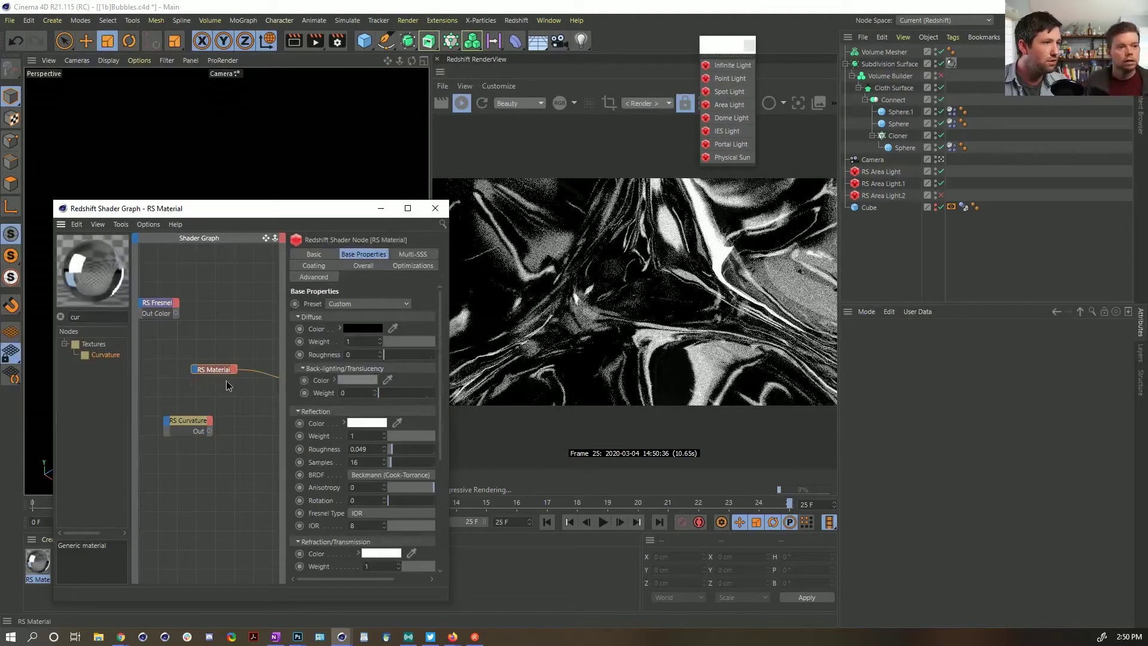
drag(229, 378, 267, 385)
drag(187, 419, 167, 425)
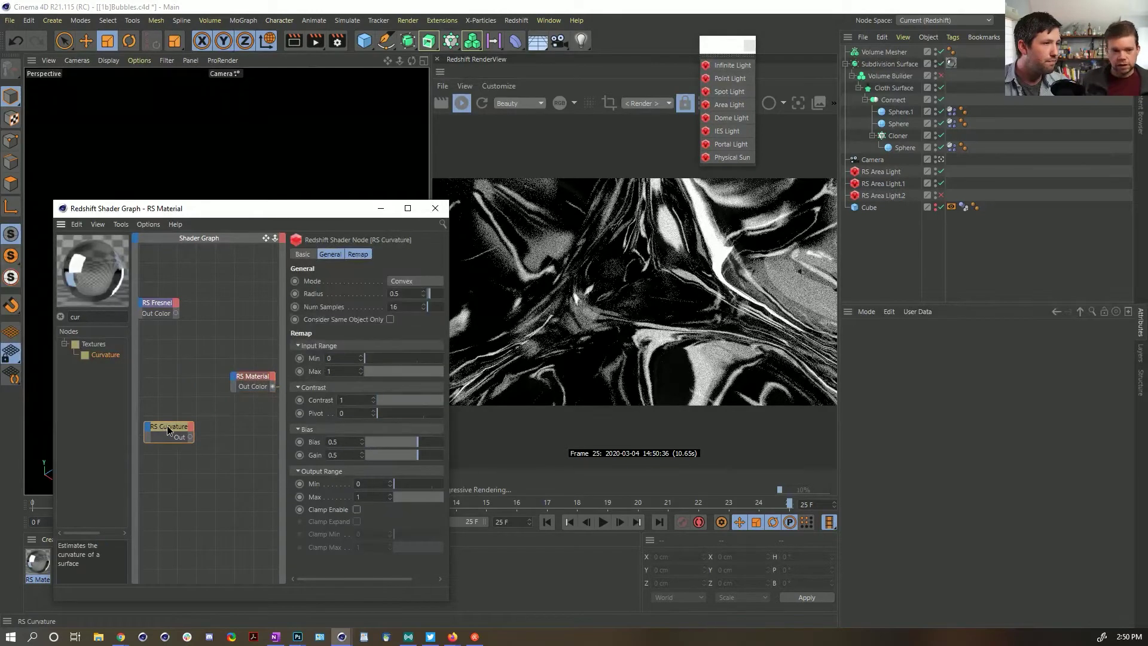
click(197, 406)
drag(453, 512, 583, 512)
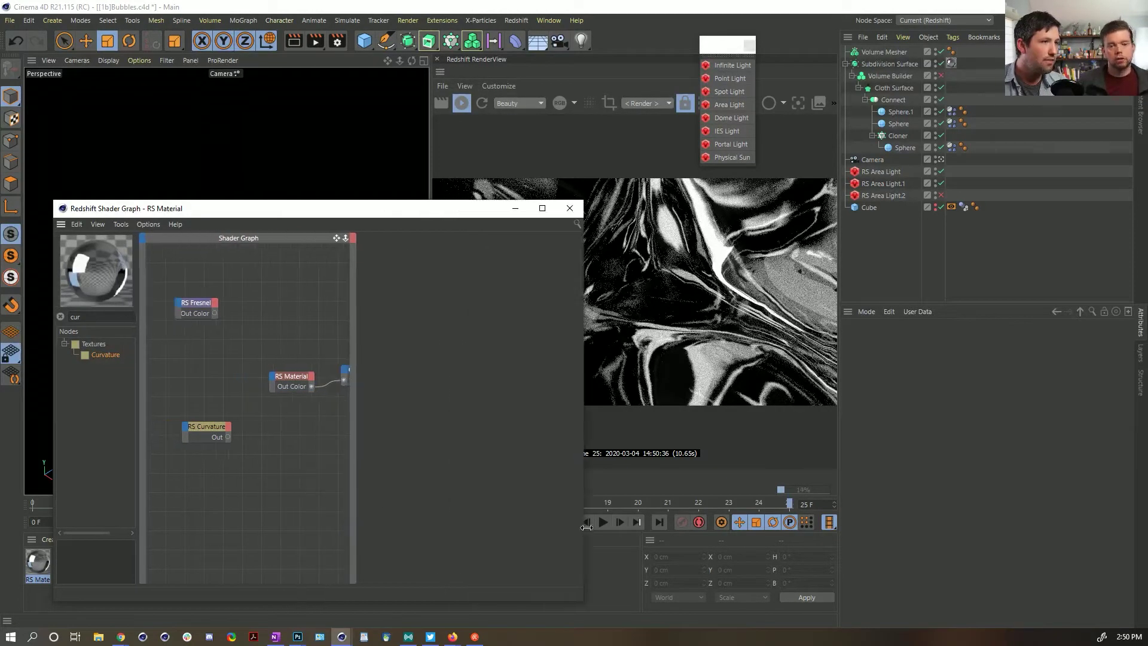
drag(518, 209, 458, 213)
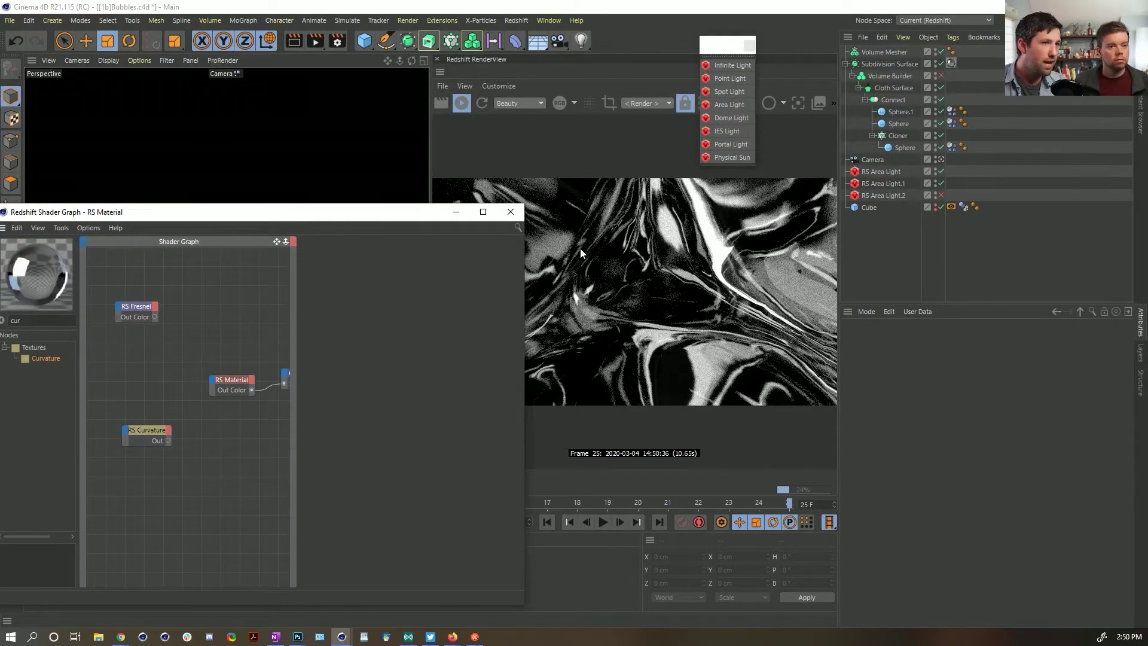
Step: Preview the Curvature node on its own by connecting it directly to the material output
drag(155, 456, 155, 454)
drag(181, 397, 153, 433)
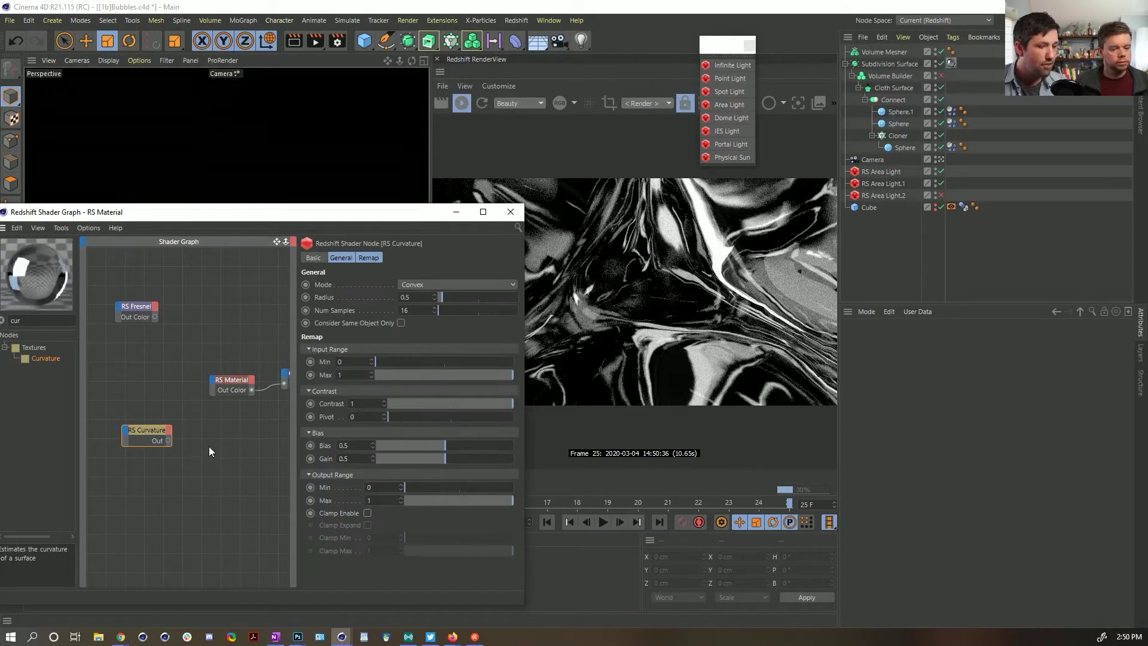
key(o)
drag(231, 347, 210, 382)
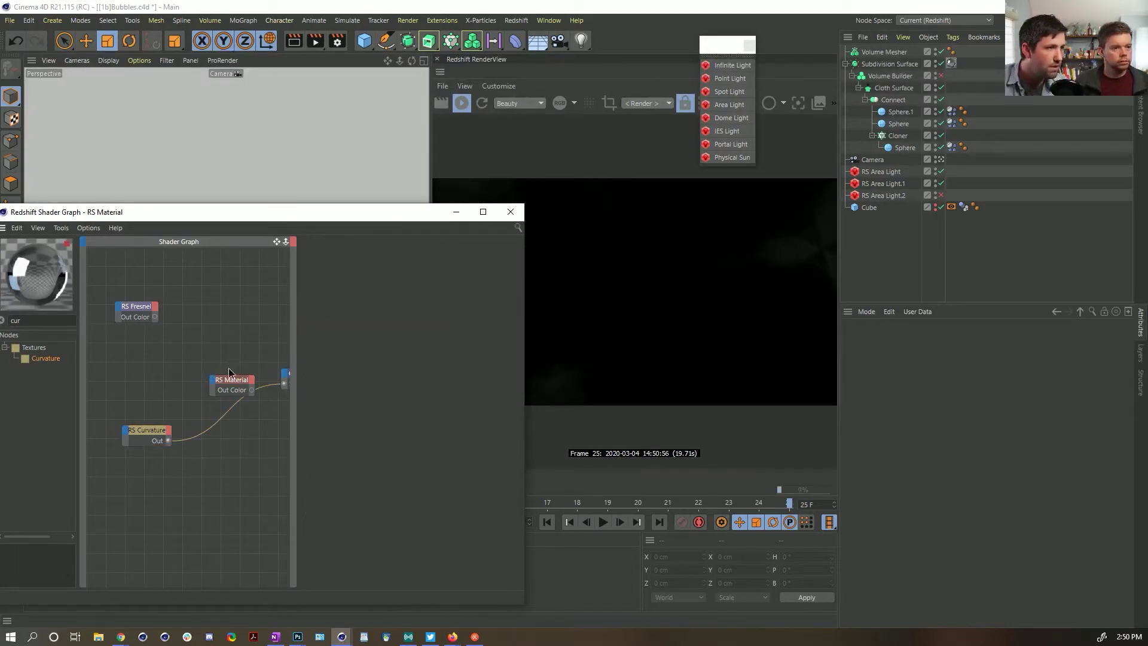
Step: Set the Curvature node's radius to 3 and its number of samples to 15293
click(232, 380)
click(147, 440)
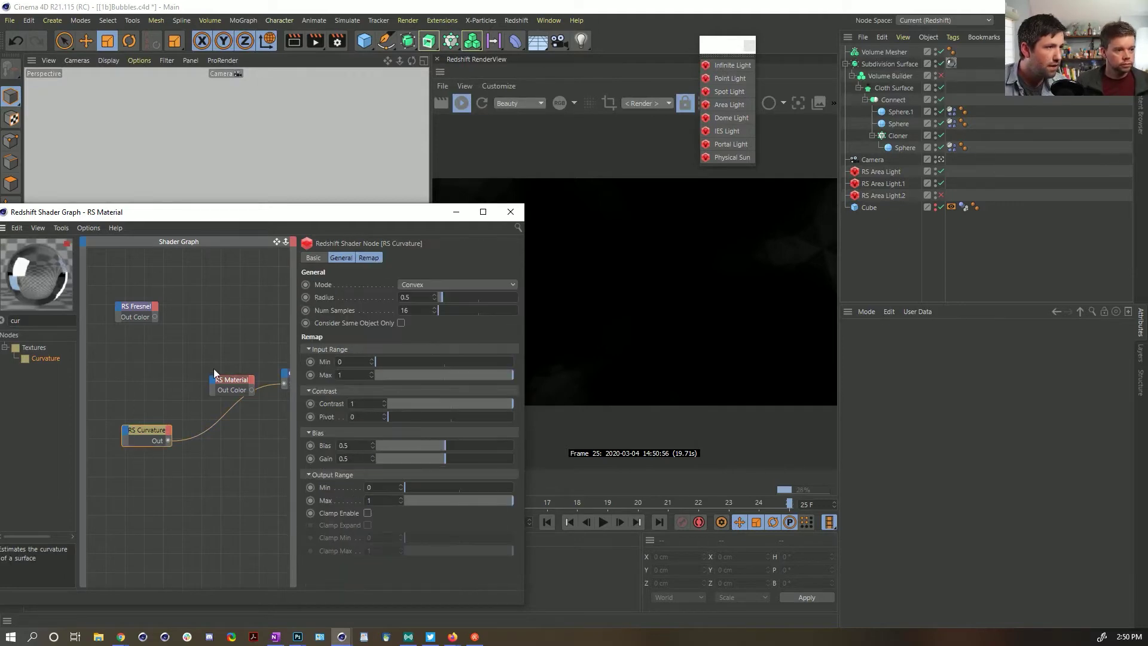
mouse_move(441, 297)
mouse_down()
mouse_move(479, 296)
mouse_move(457, 310)
mouse_up()
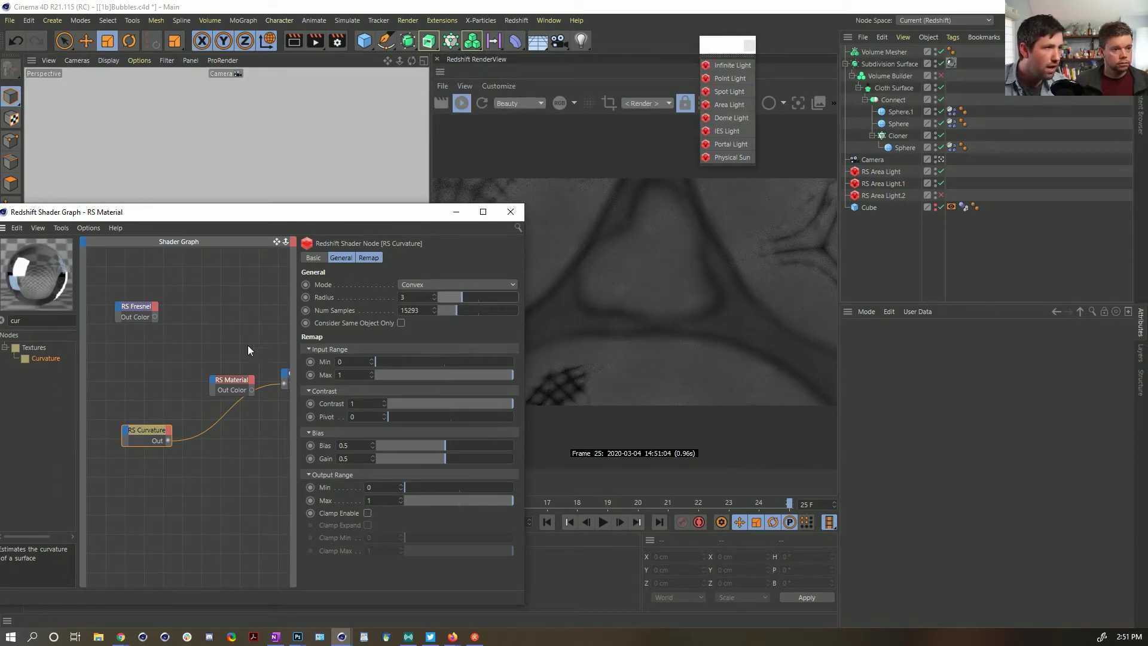
Step: Set the RS Material's overall opacity color to a medium-dark grey
click(232, 380)
click(466, 259)
click(329, 269)
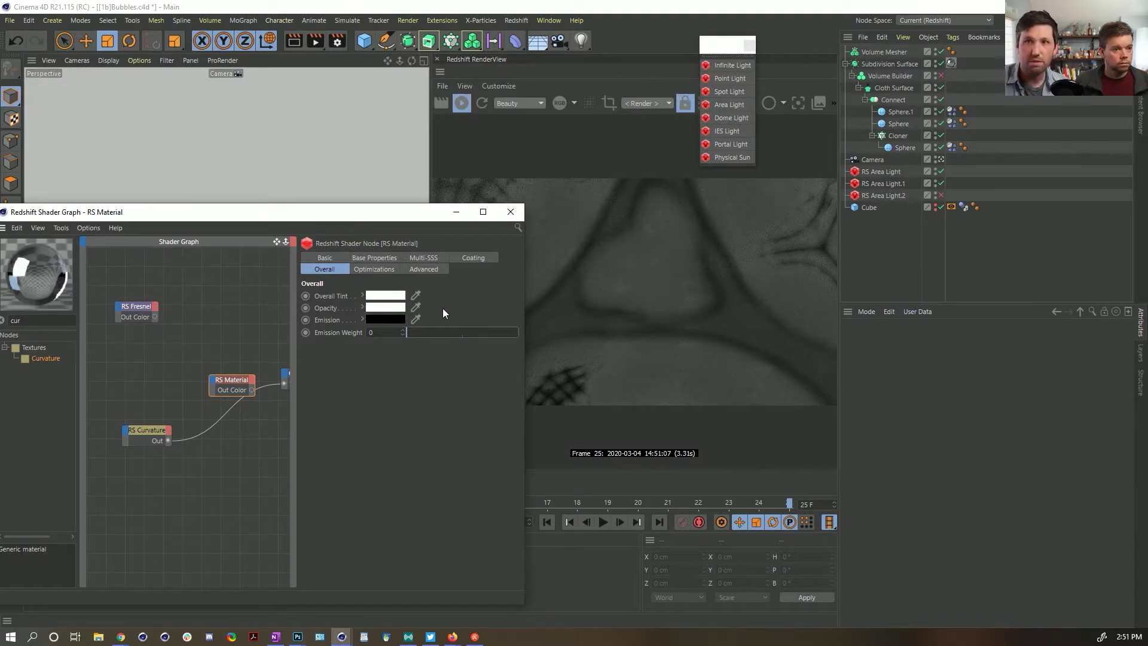
click(392, 307)
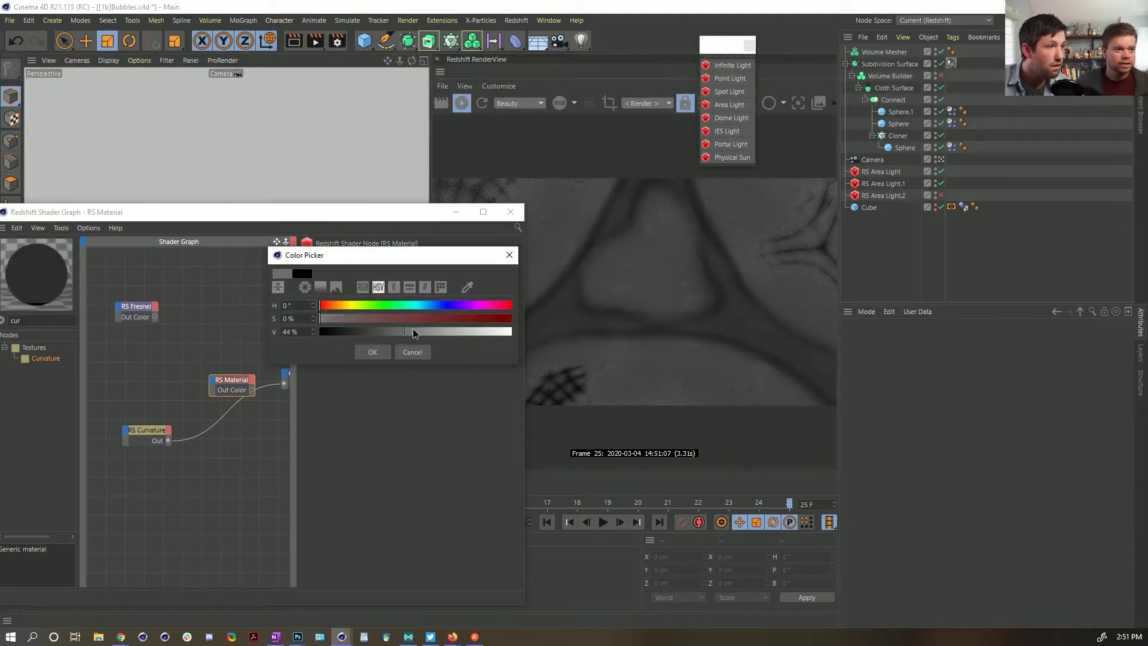
click(412, 349)
click(389, 307)
drag(409, 325, 396, 332)
click(373, 352)
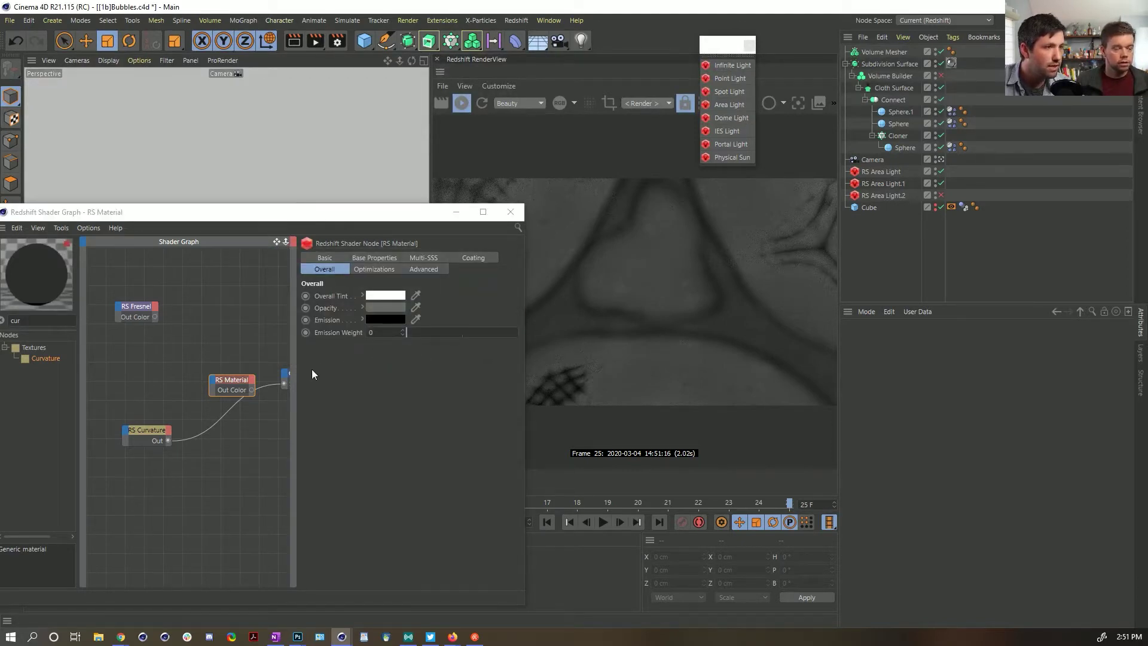
Step: Raise the Curvature node's input range minimum to 0.131
click(168, 428)
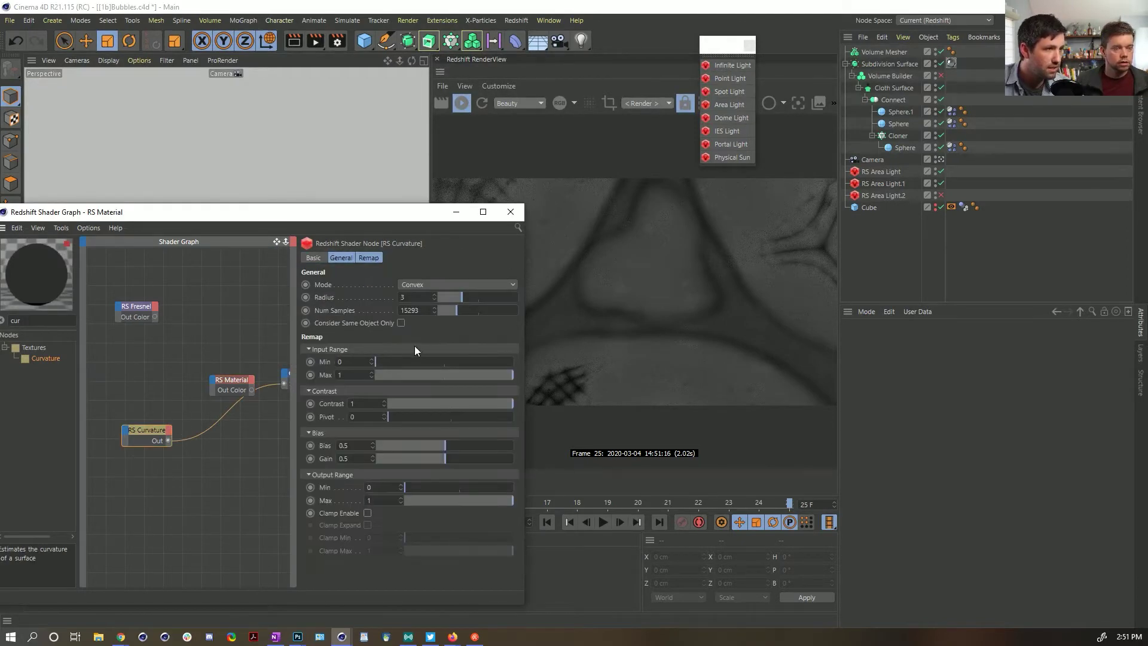
click(394, 361)
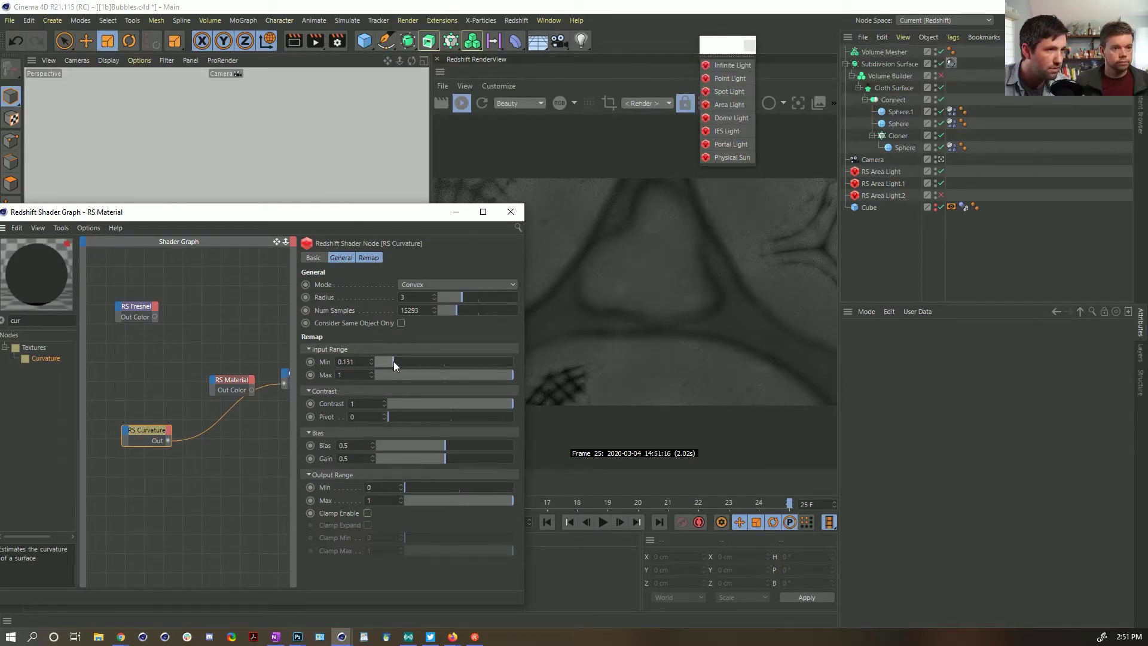
Step: Connect the RS Material node back to the material output in place of the Curvature node
click(233, 390)
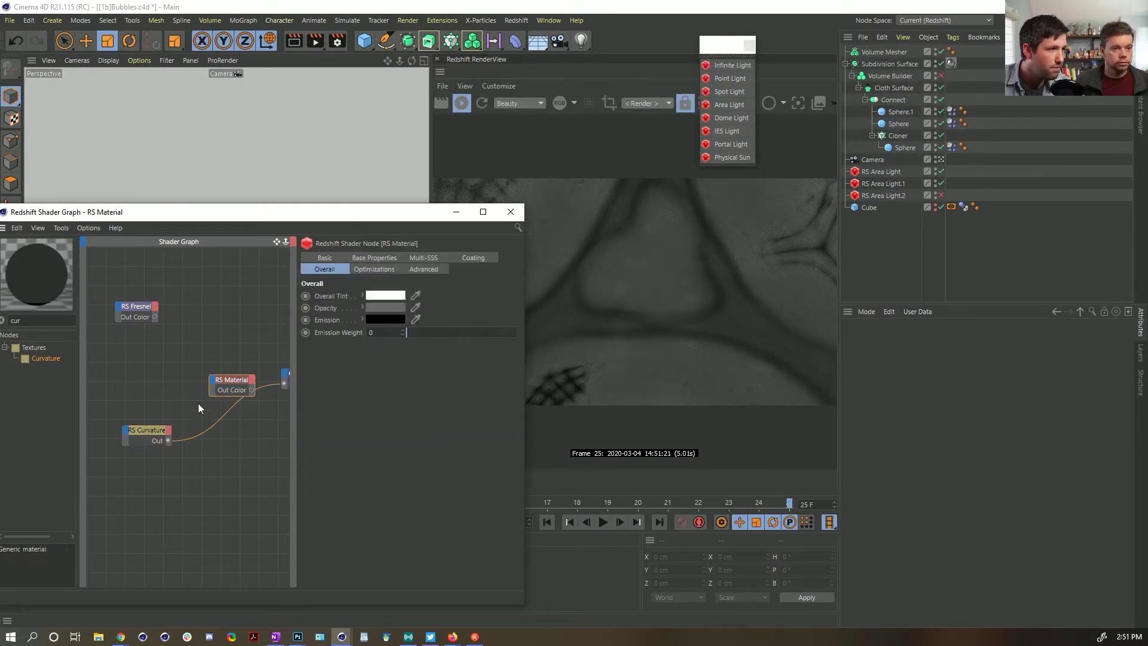
click(234, 383)
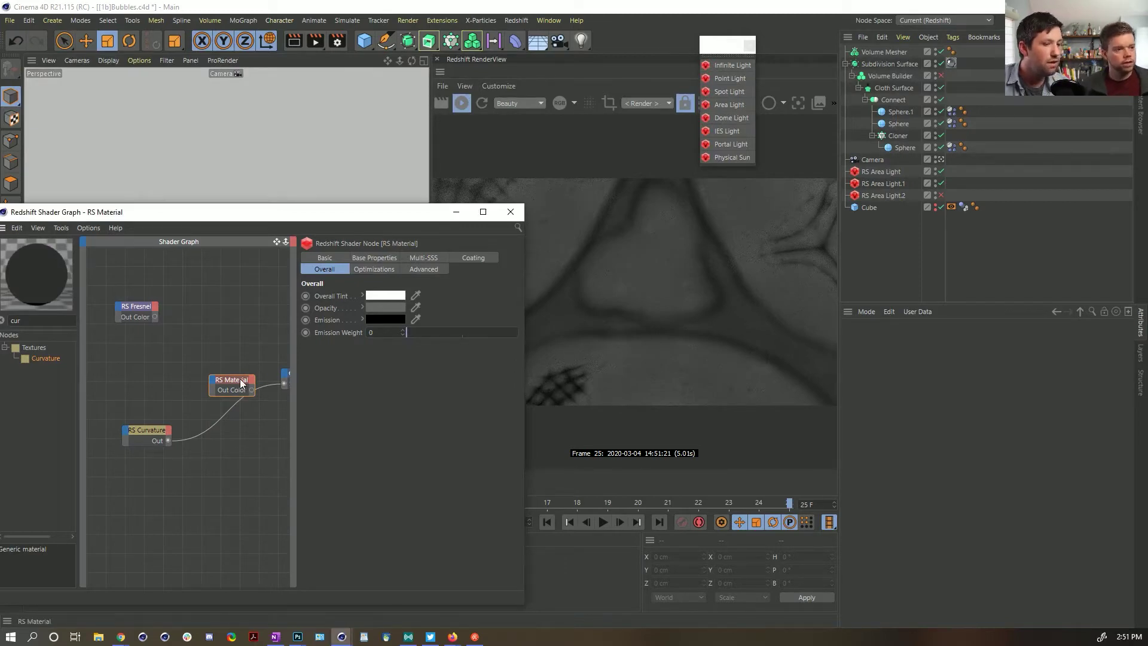
click(233, 381)
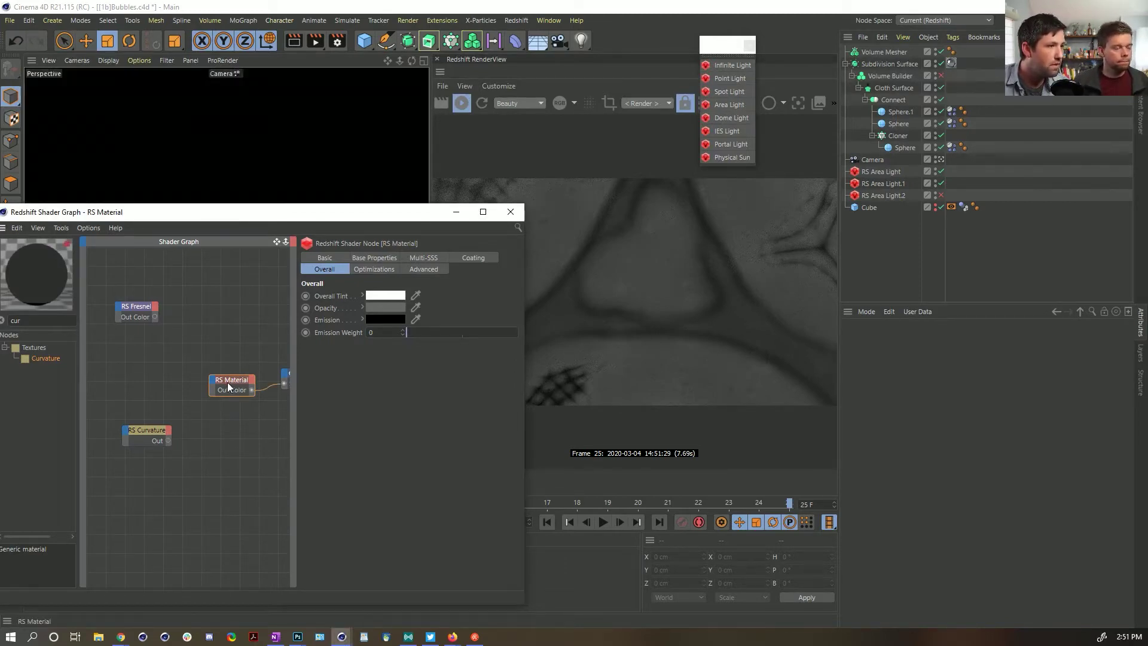
Step: Connect the Curvature node's output to the RS Material's overall Opacity Color input
click(168, 440)
drag(168, 441, 214, 384)
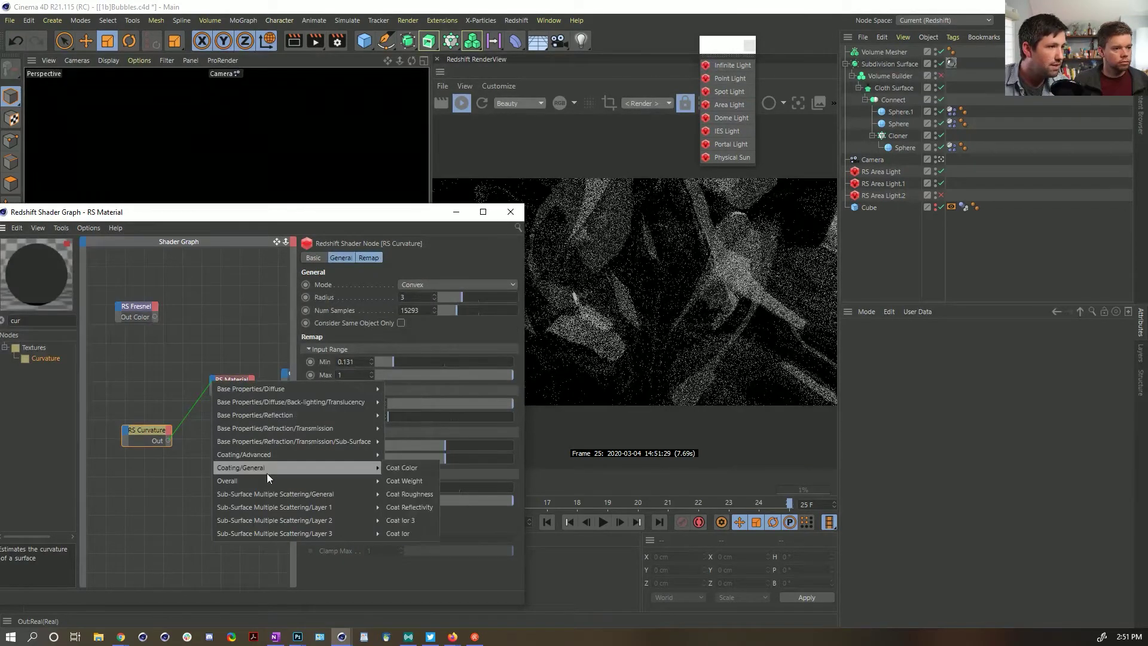
mouse_move(278, 477)
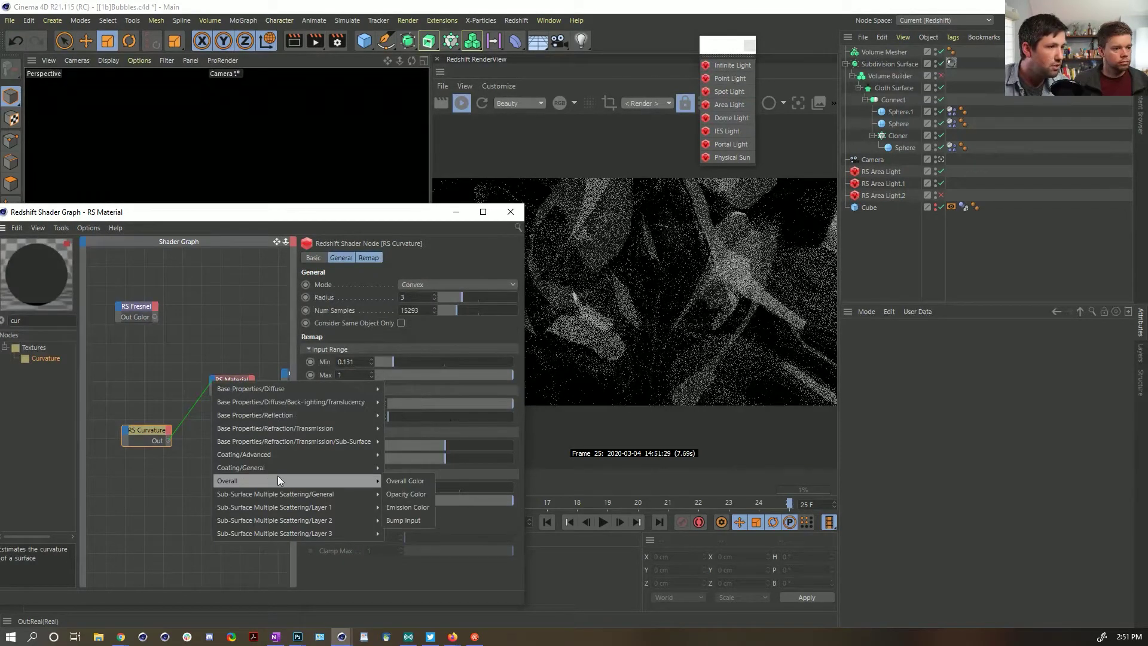
click(415, 493)
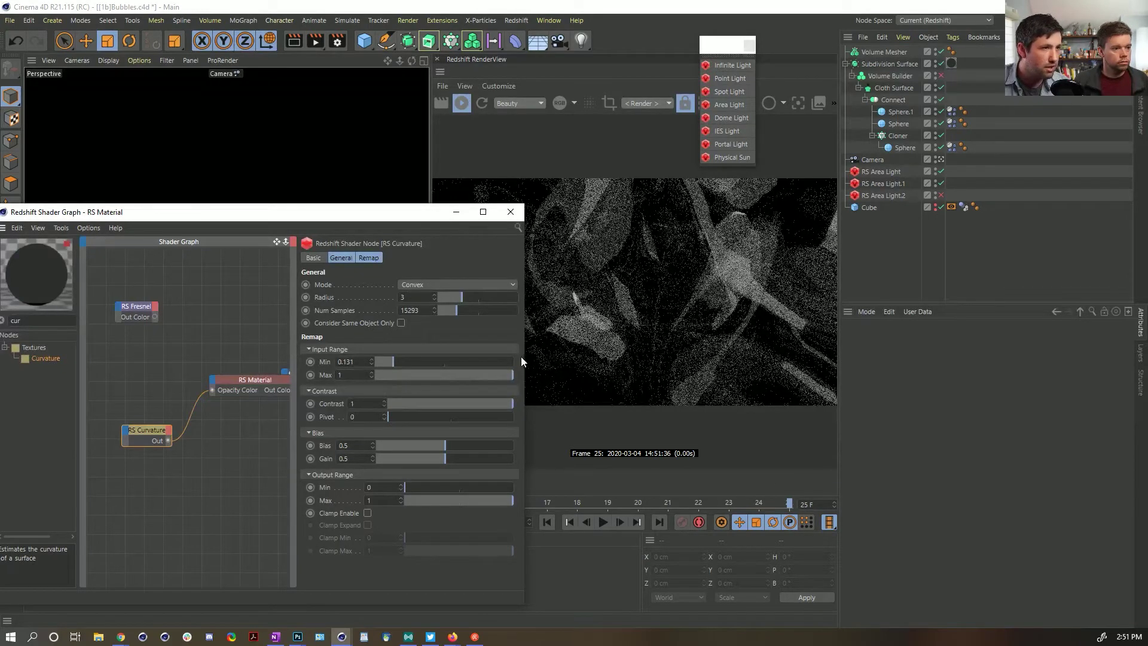
Step: Narrow the shader graph window and set the Curvature node's input minimum to 0, samples to 2 and radius to 3.35
drag(524, 357, 440, 357)
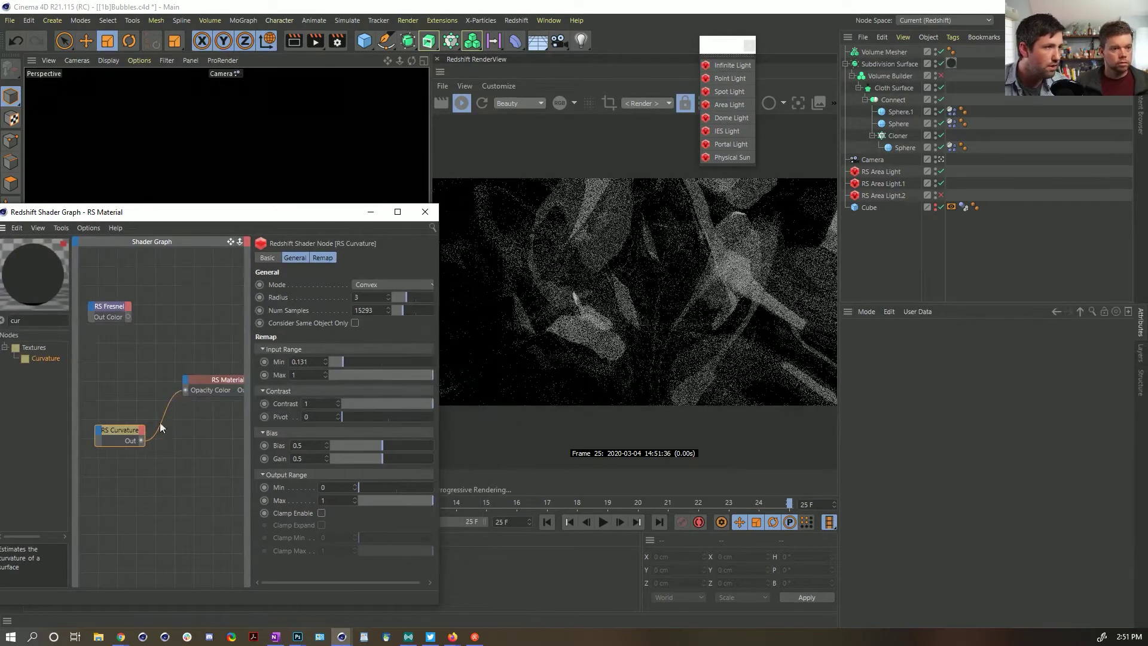
click(423, 299)
click(408, 310)
drag(406, 310, 315, 311)
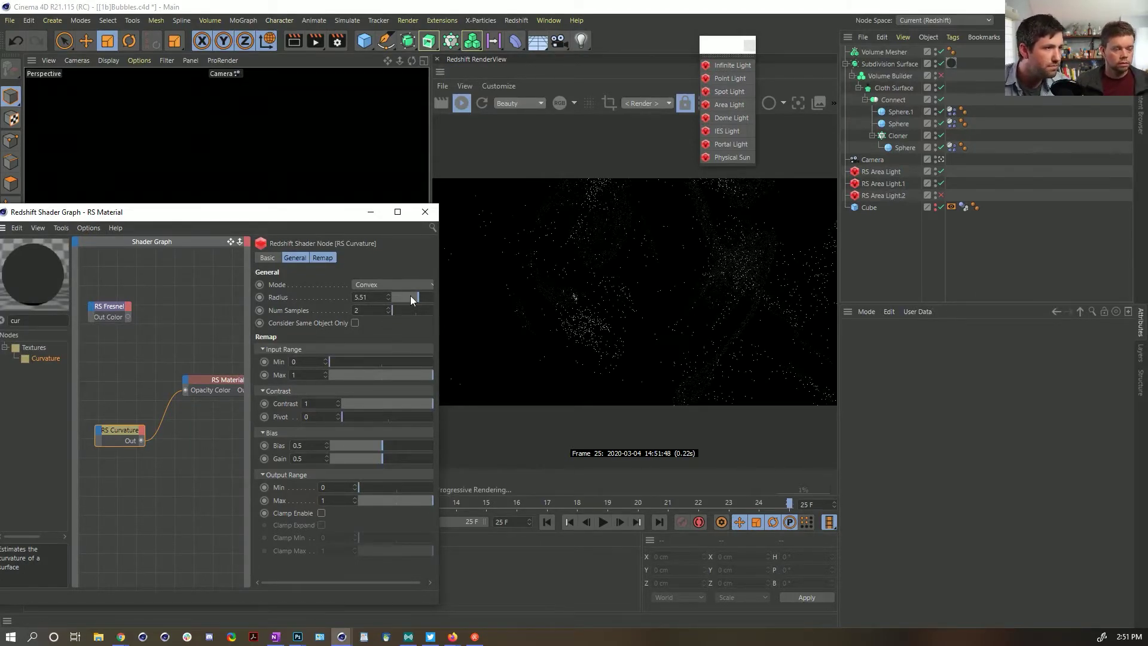
drag(415, 297, 408, 297)
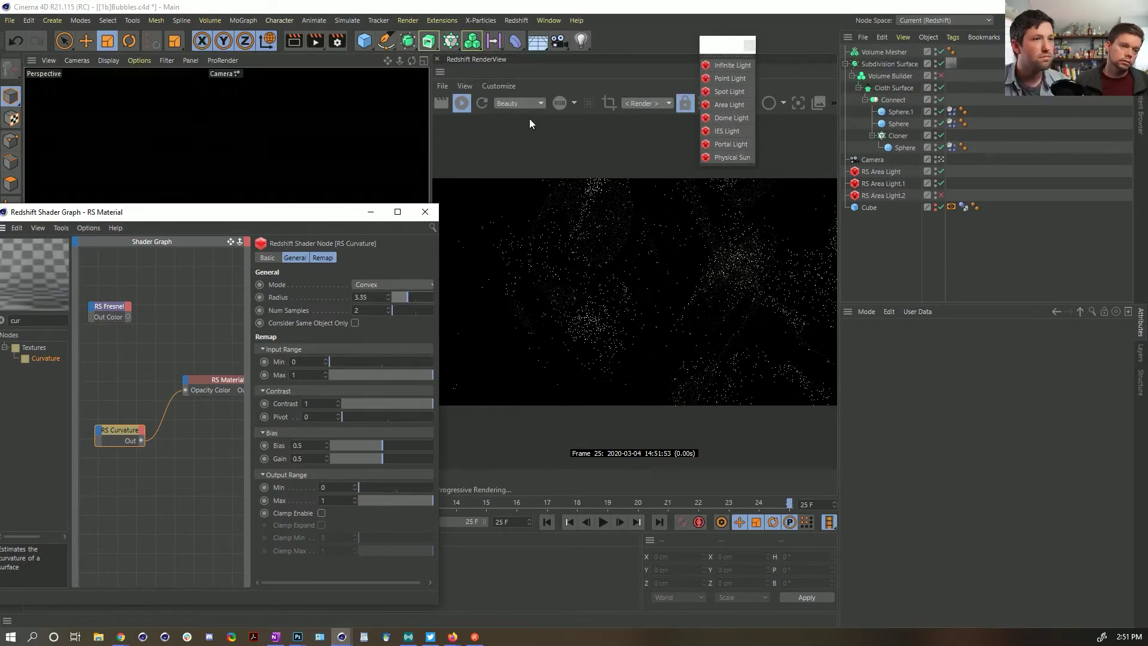
Step: Restrict rendering to a region around the central bubbles and lower the Curvature node's radius to 1.58
click(614, 103)
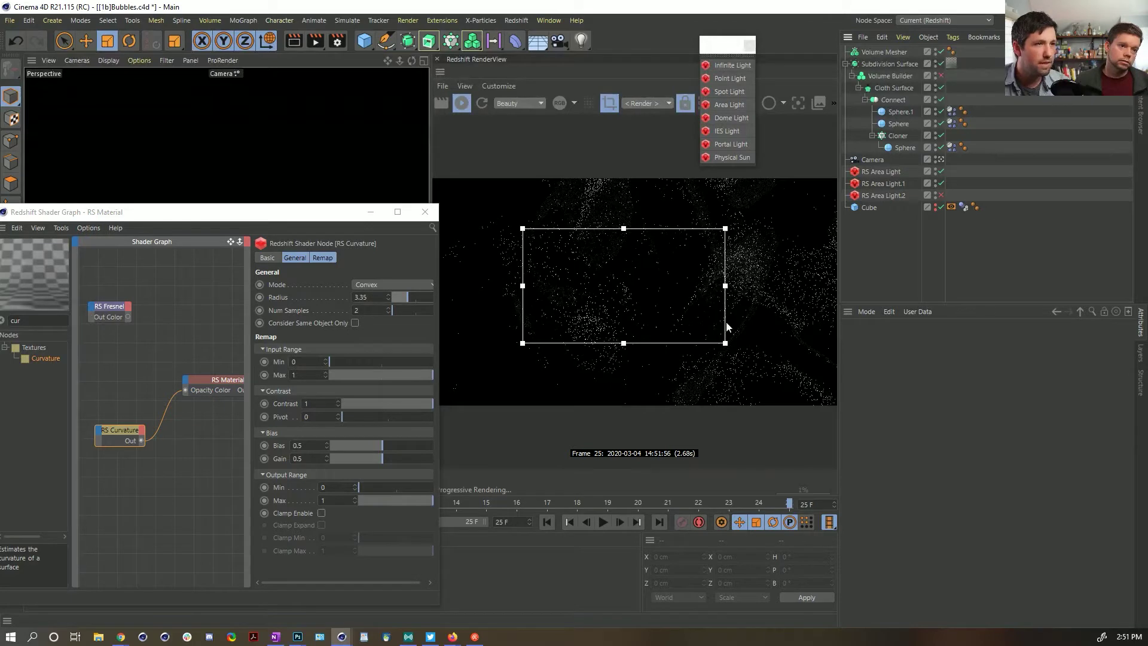
drag(721, 342, 687, 375)
drag(526, 232, 561, 262)
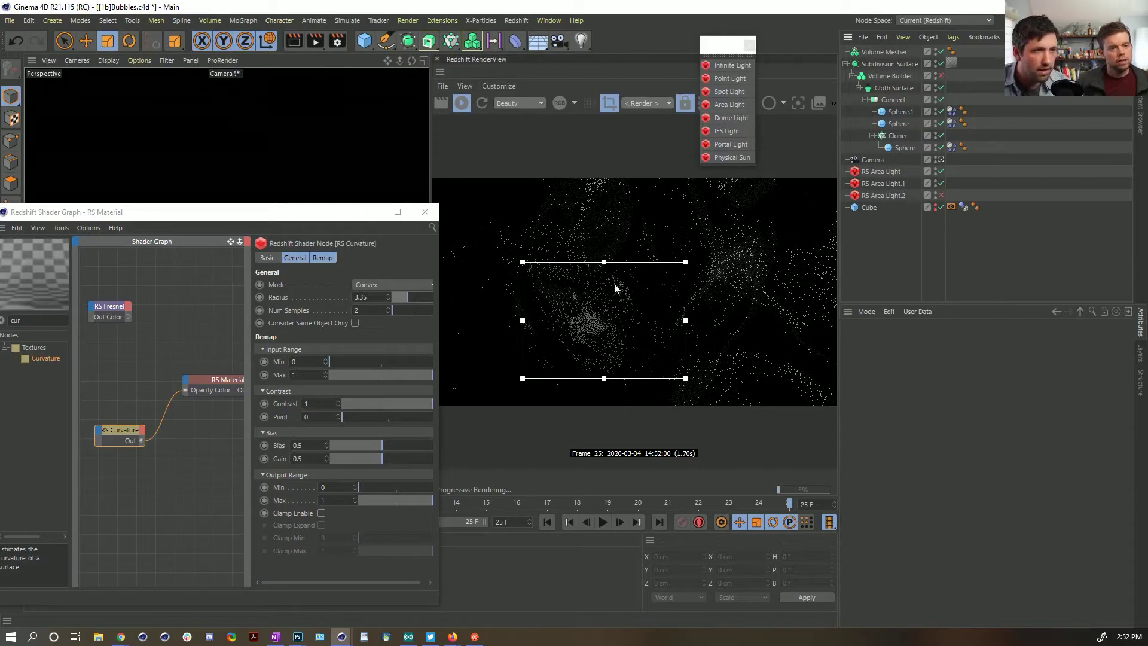
mouse_move(404, 295)
mouse_down()
mouse_move(421, 298)
mouse_move(402, 299)
mouse_up()
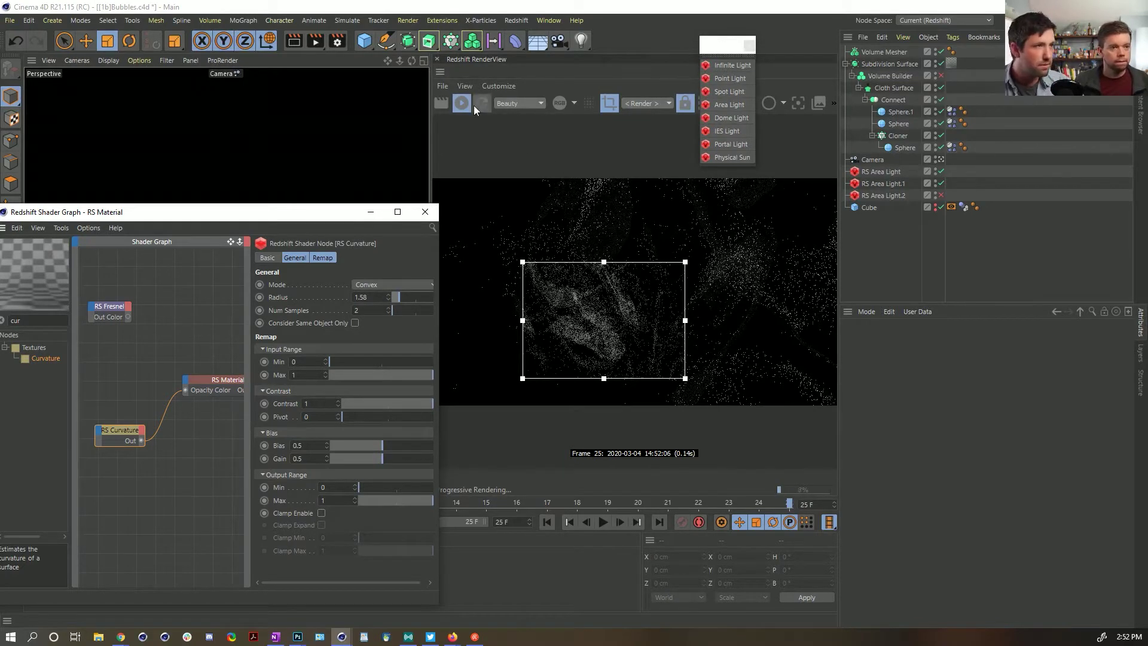
Step: Disconnect the Curvature node from the RS Material's opacity input and restart the live render
click(228, 363)
drag(185, 390, 171, 408)
click(215, 386)
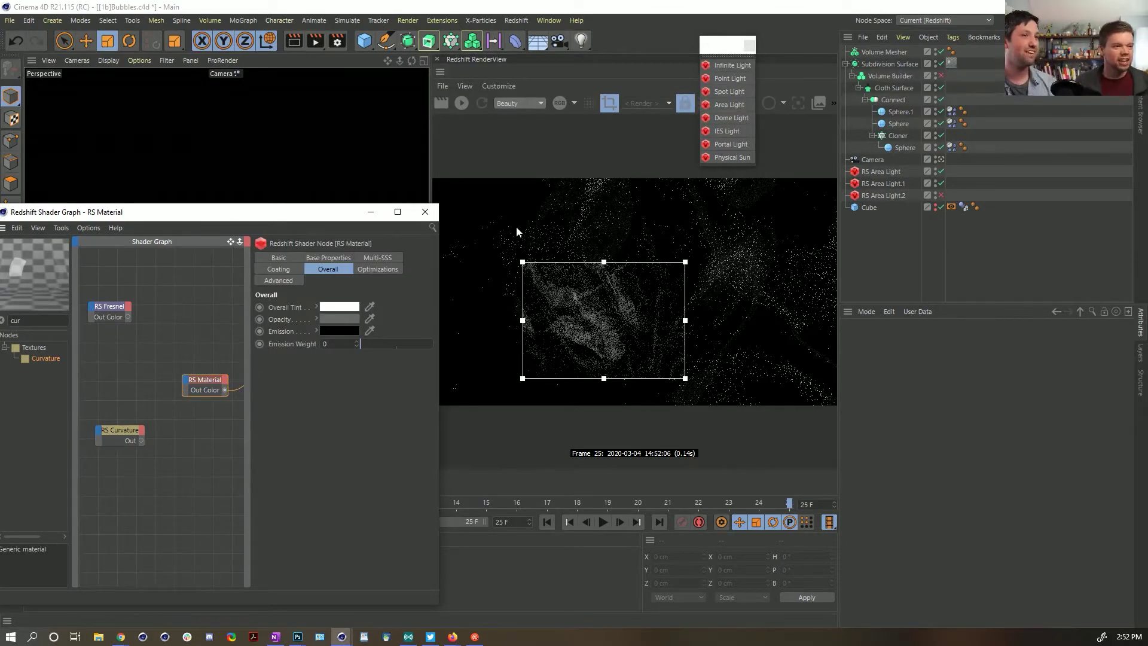
click(461, 103)
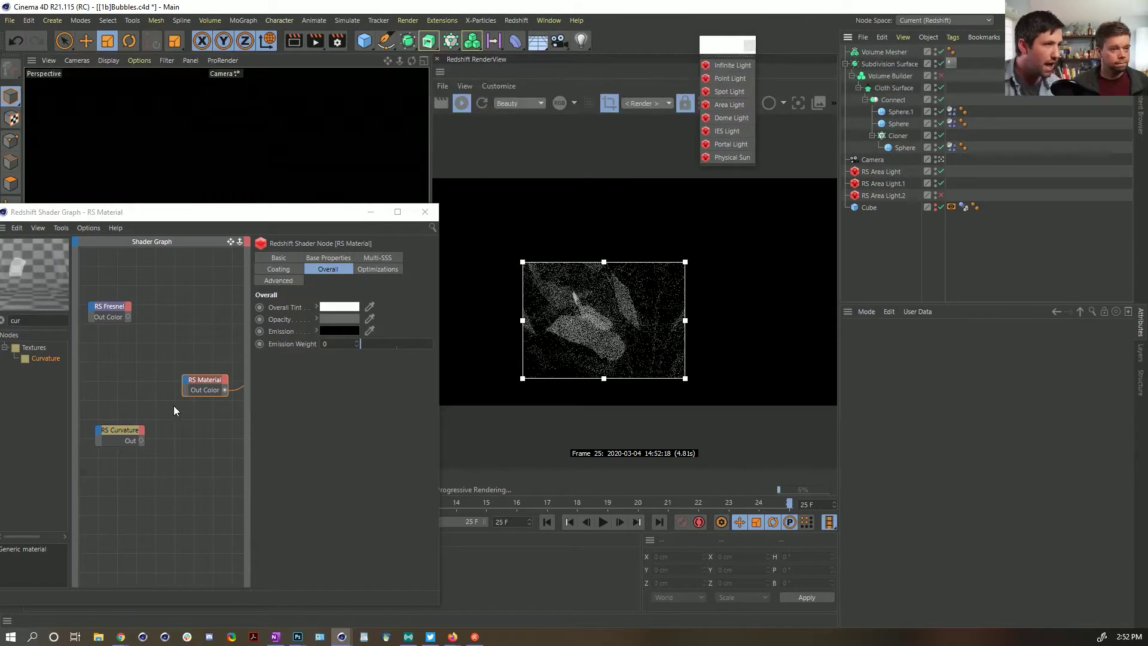
Step: Set the RS Material's Opacity to white at 100% value, render the full frame without the region, and stop the live render
click(337, 319)
click(382, 342)
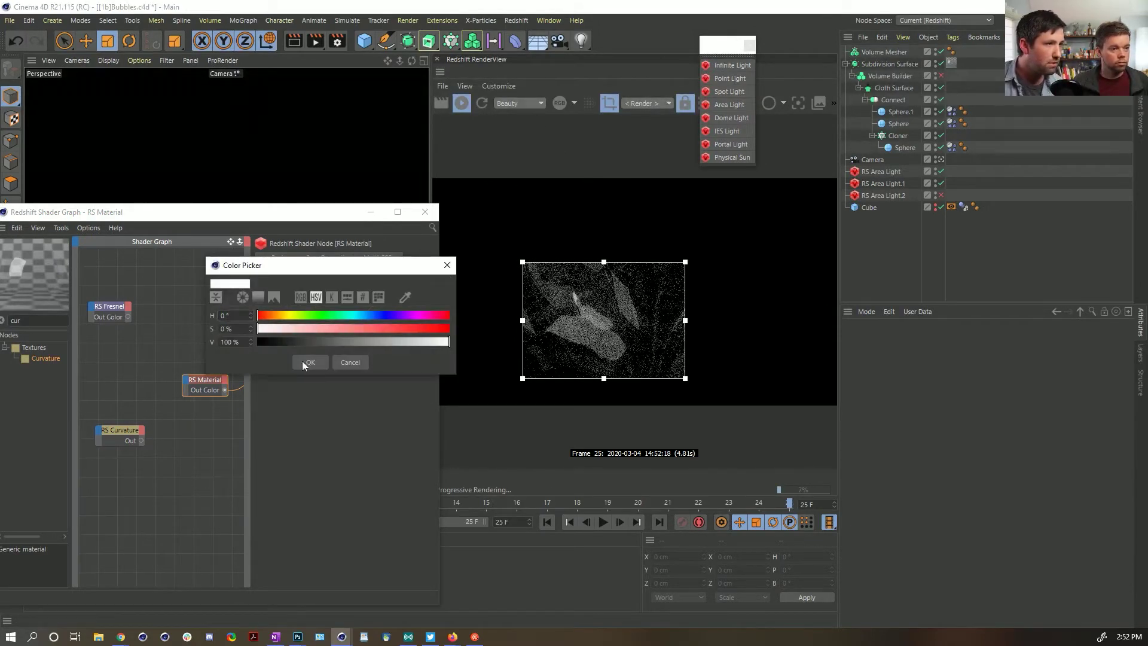
click(302, 373)
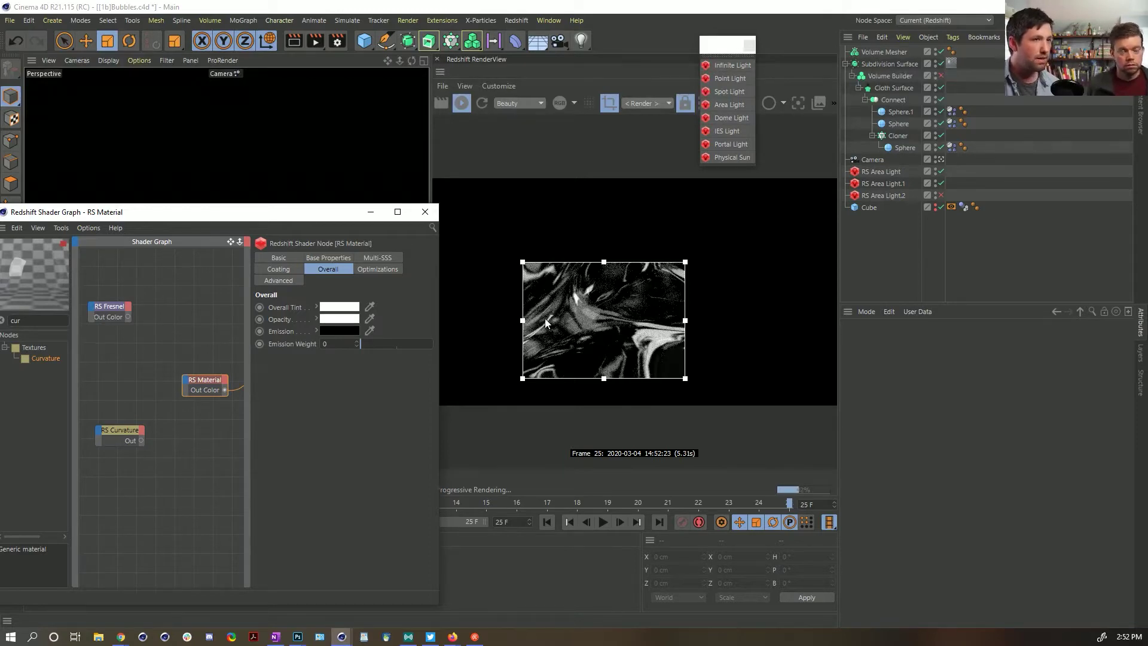
click(612, 104)
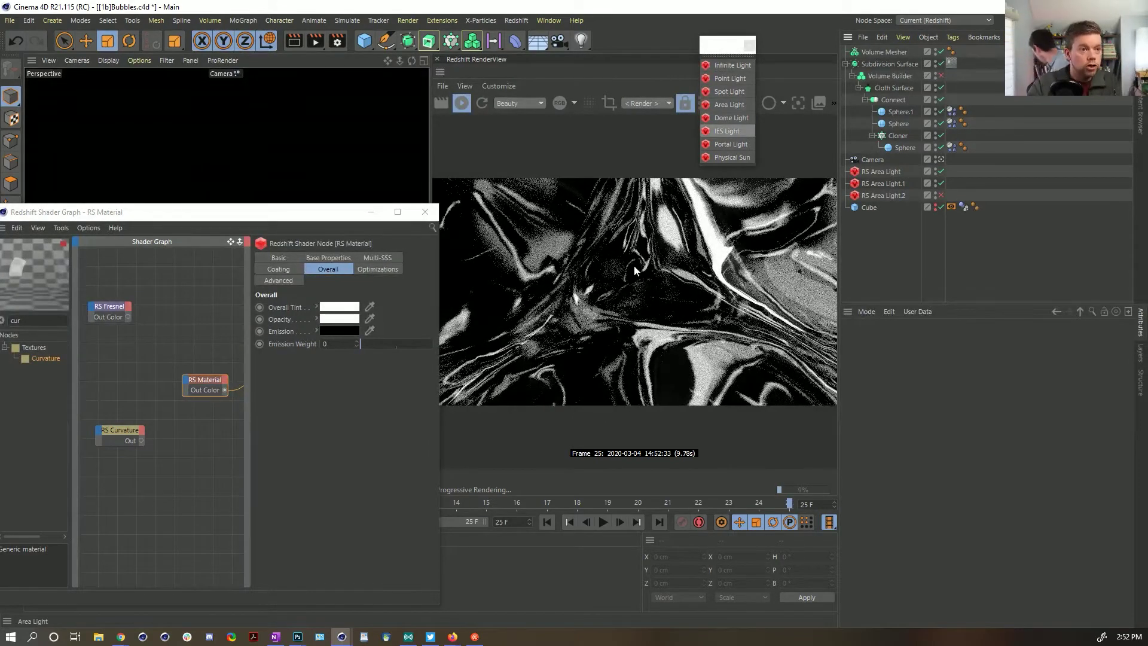
click(462, 103)
Step: With the shader graph closed and the viewport widened, disable Subdivision Surface, Volume Builder, Cloth Surface and Connect, and rewind to frame 0
click(424, 211)
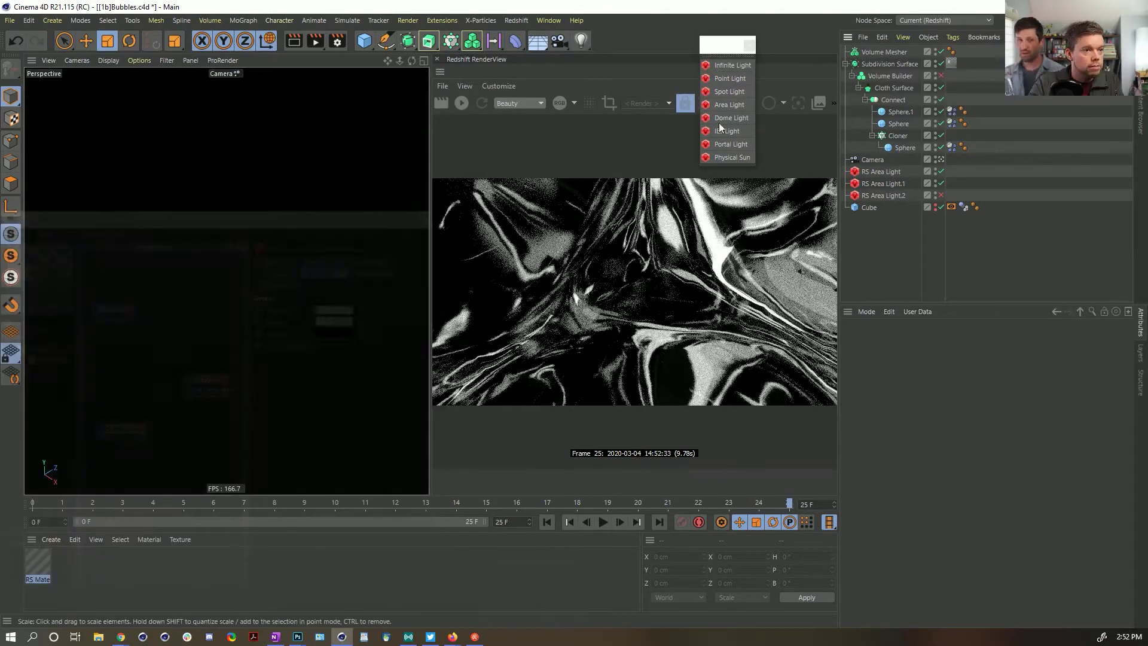
drag(431, 160, 610, 160)
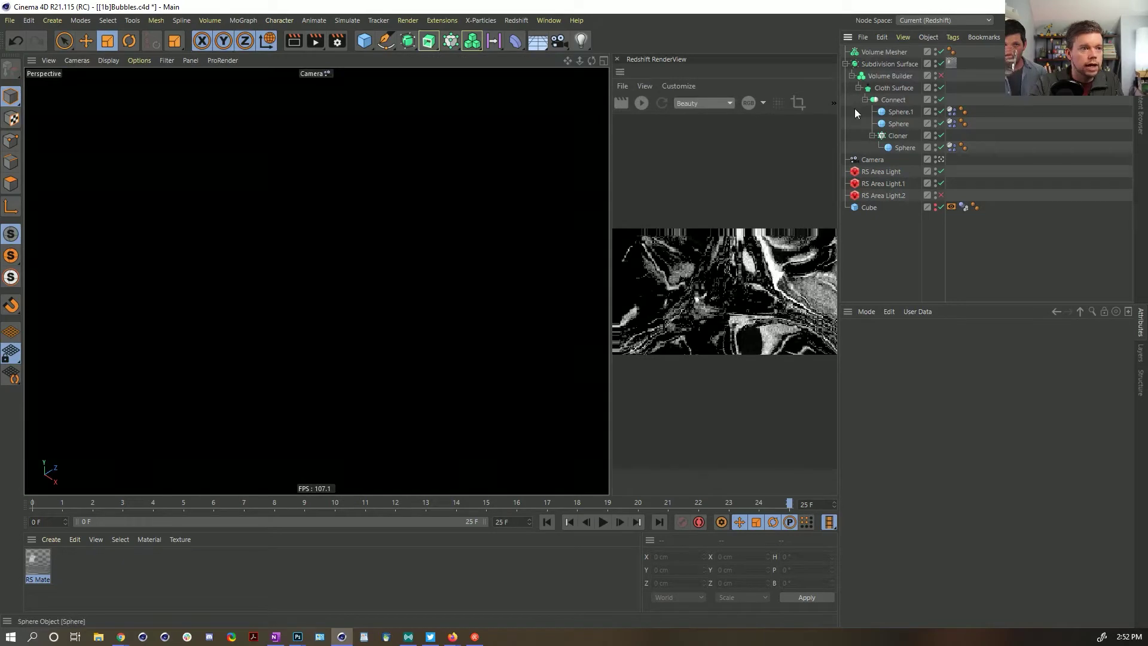
click(941, 63)
click(940, 76)
click(940, 88)
click(941, 99)
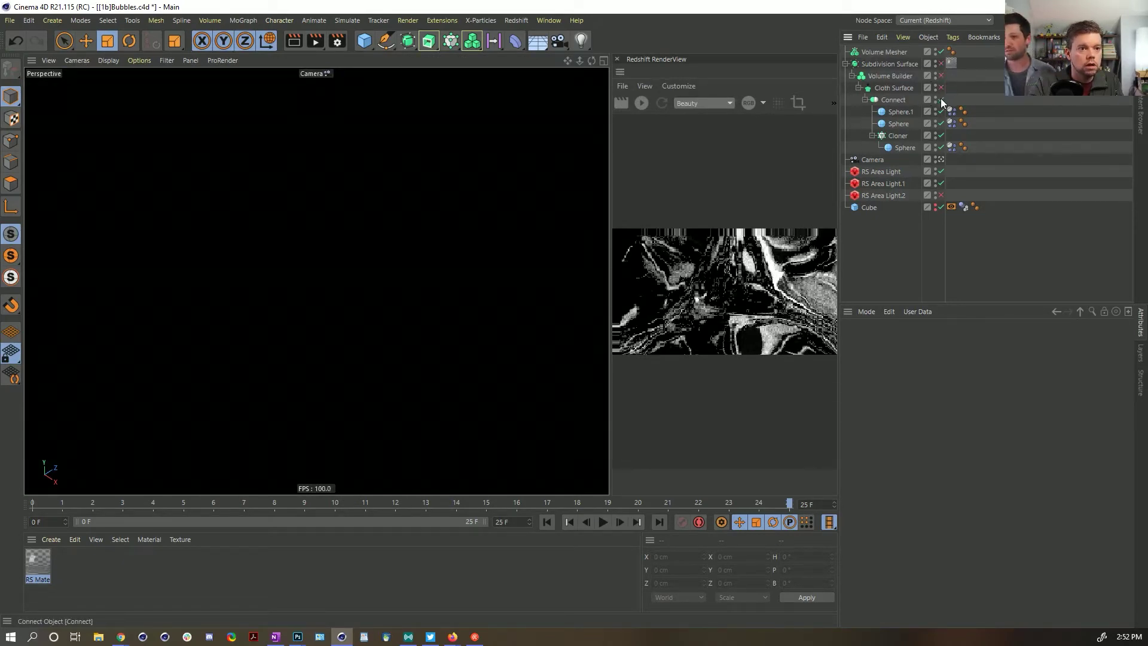
click(547, 521)
Step: Leave the camera view and move the small Sphere.1 to about X -1.7, Y 82.7, Z 2.1 cm, above the bubble cluster
click(83, 61)
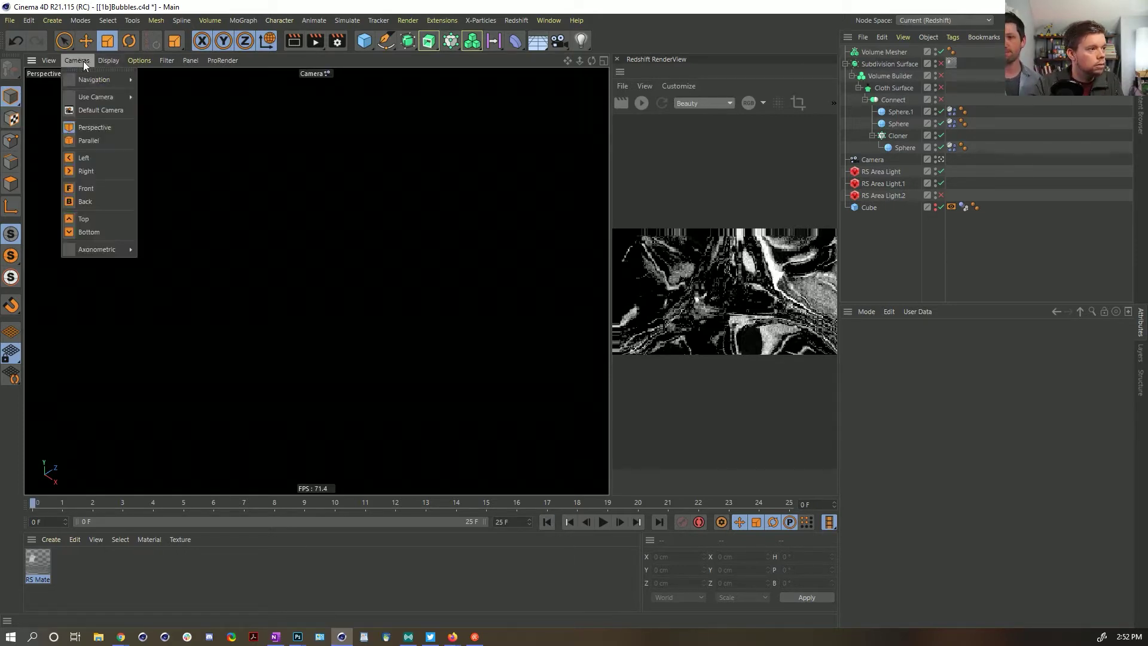
mouse_move(140, 60)
click(366, 186)
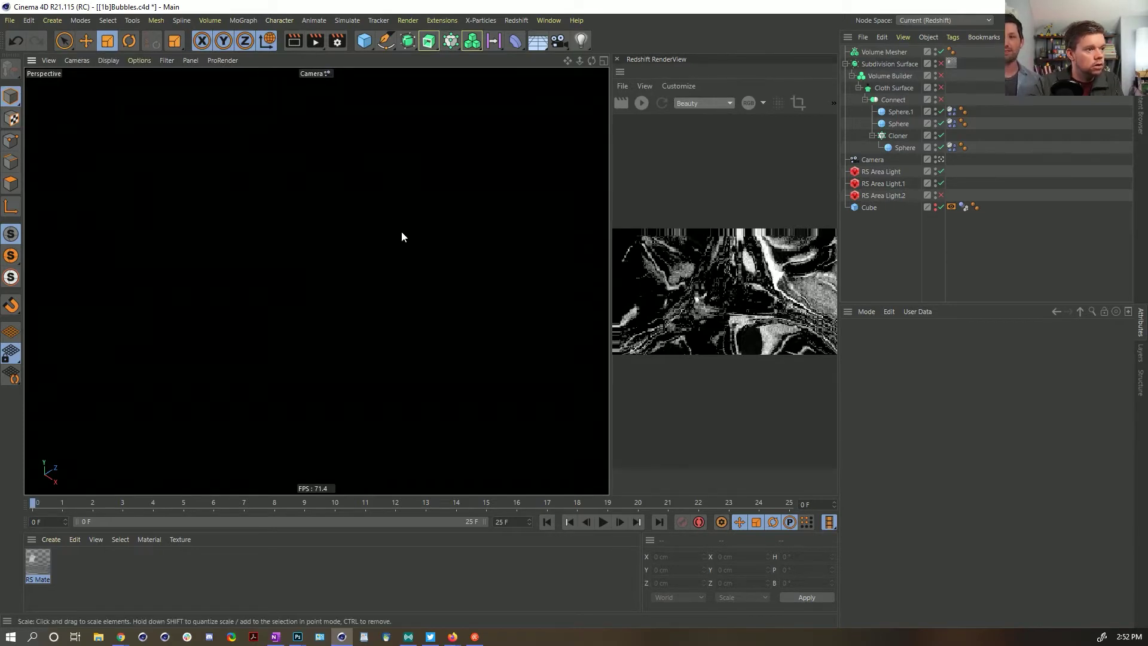
middle_click(402, 232)
middle_click(407, 319)
scroll(392, 263, down, 2)
alt+drag(395, 279, 371, 329)
click(370, 170)
key(e)
mouse_move(375, 116)
mouse_down()
mouse_move(317, 144)
mouse_move(383, 141)
mouse_move(392, 126)
mouse_up()
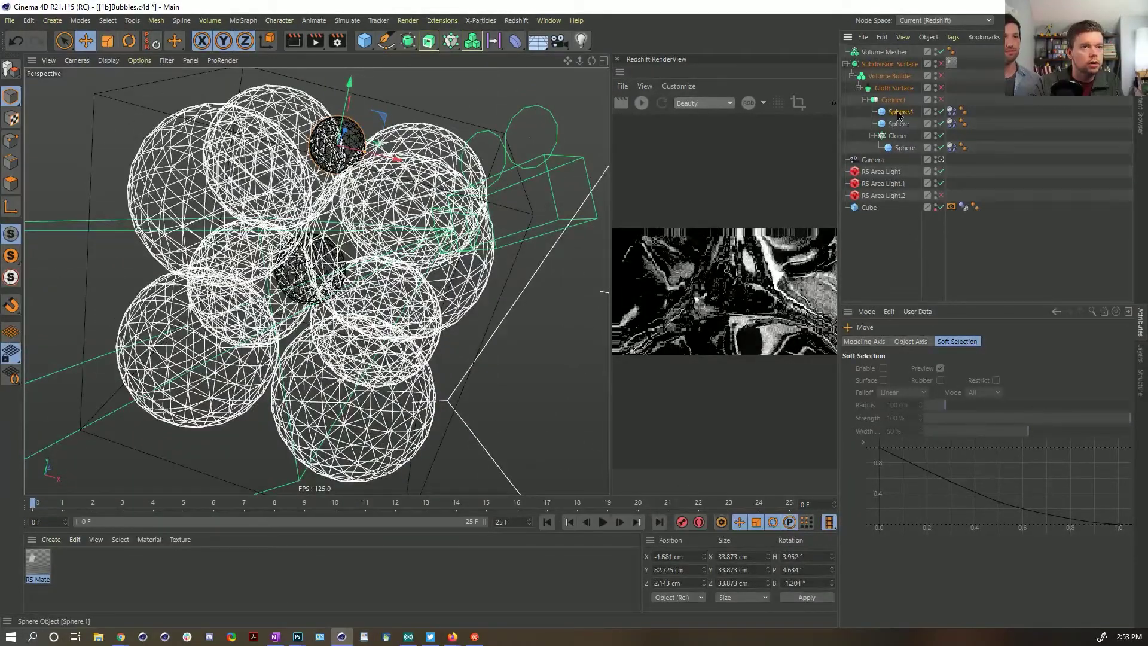
Step: Duplicate Sphere.1, scale the copy to about 26.8 cm and place it at about X -84.9, Y 86.6, Z -87.8 cm
ctrl+drag(903, 111, 897, 109)
alt+drag(299, 269, 304, 157)
key(t)
drag(304, 157, 187, 156)
key(e)
drag(181, 218, 202, 223)
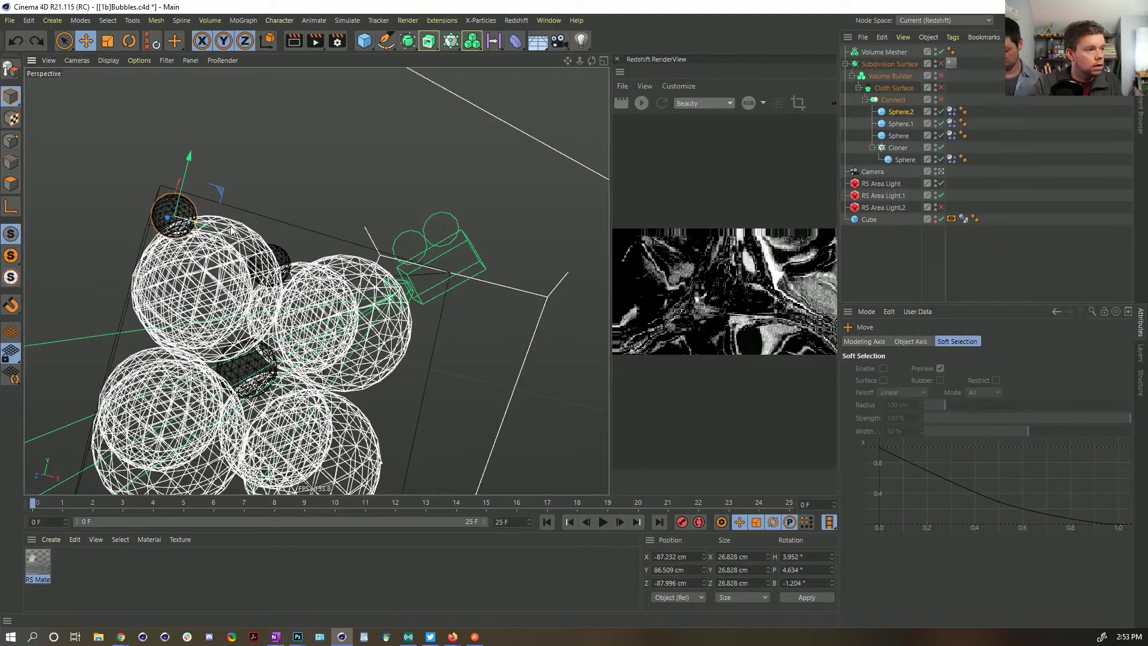
drag(198, 226, 202, 227)
scroll(202, 227, up, 5)
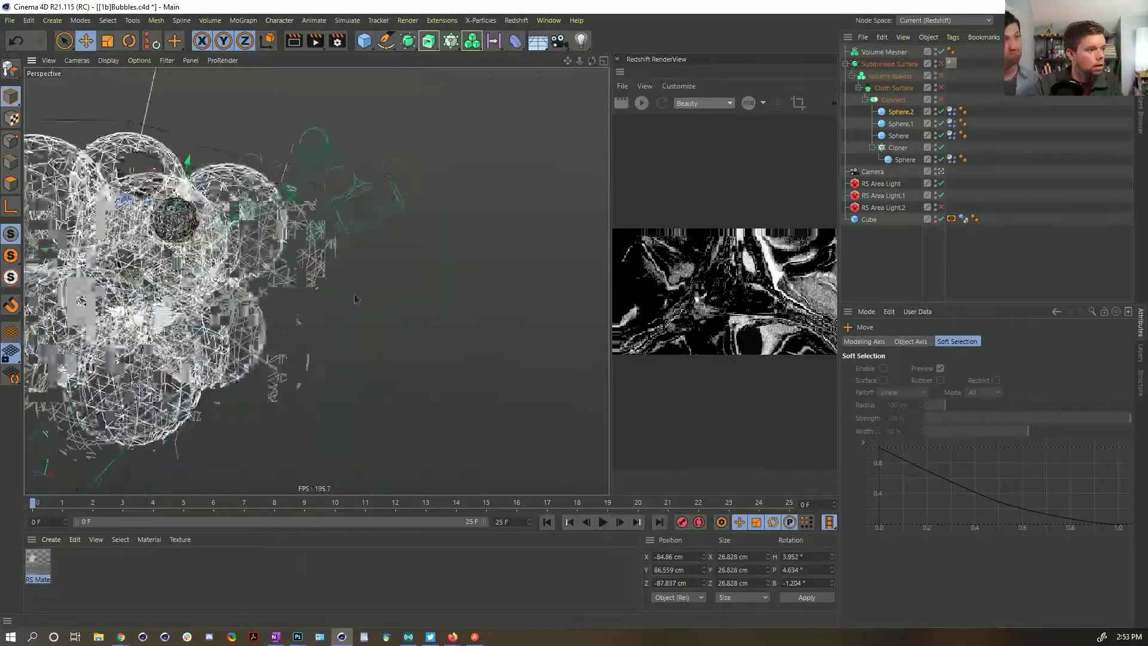
Step: Scale the duplicated sphere down to about 22.1 cm
key(t)
drag(394, 258, 323, 274)
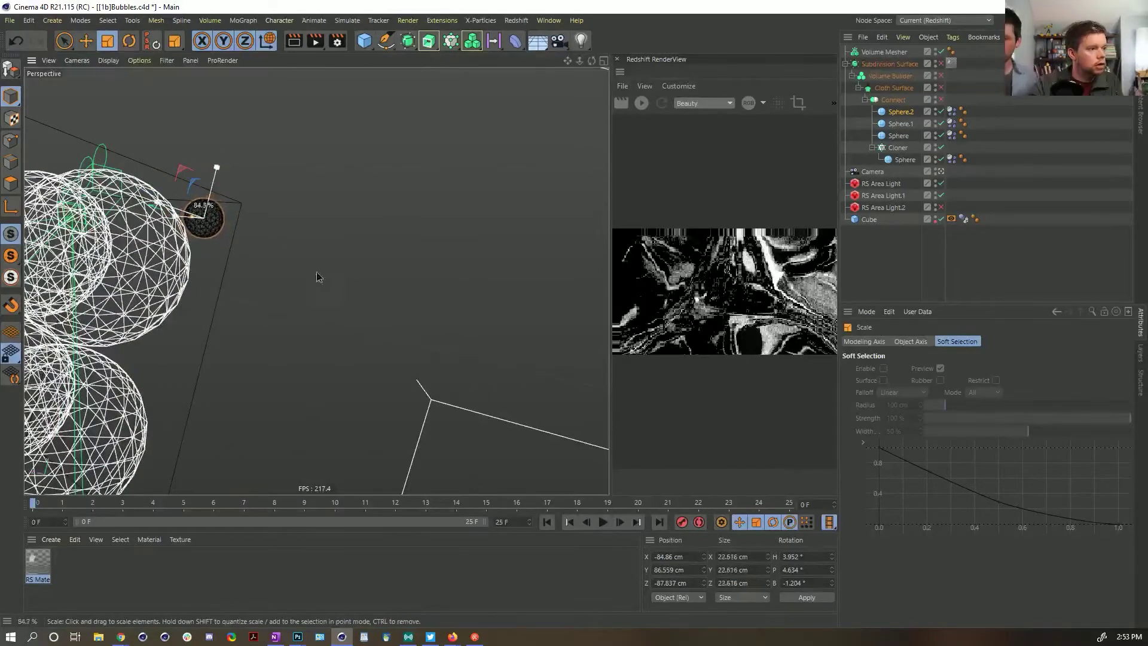
scroll(315, 277, down, 8)
Step: Select the Dynamics Body tags of all four spheres and set their mass mode to Custom Mass
drag(955, 174, 951, 108)
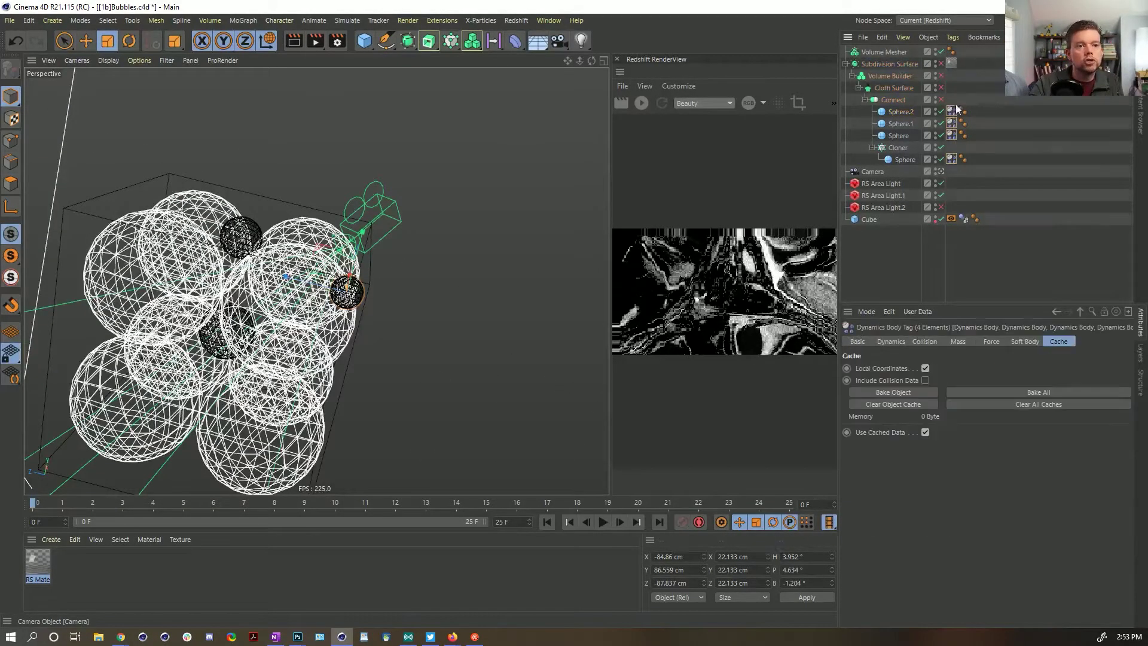
click(951, 341)
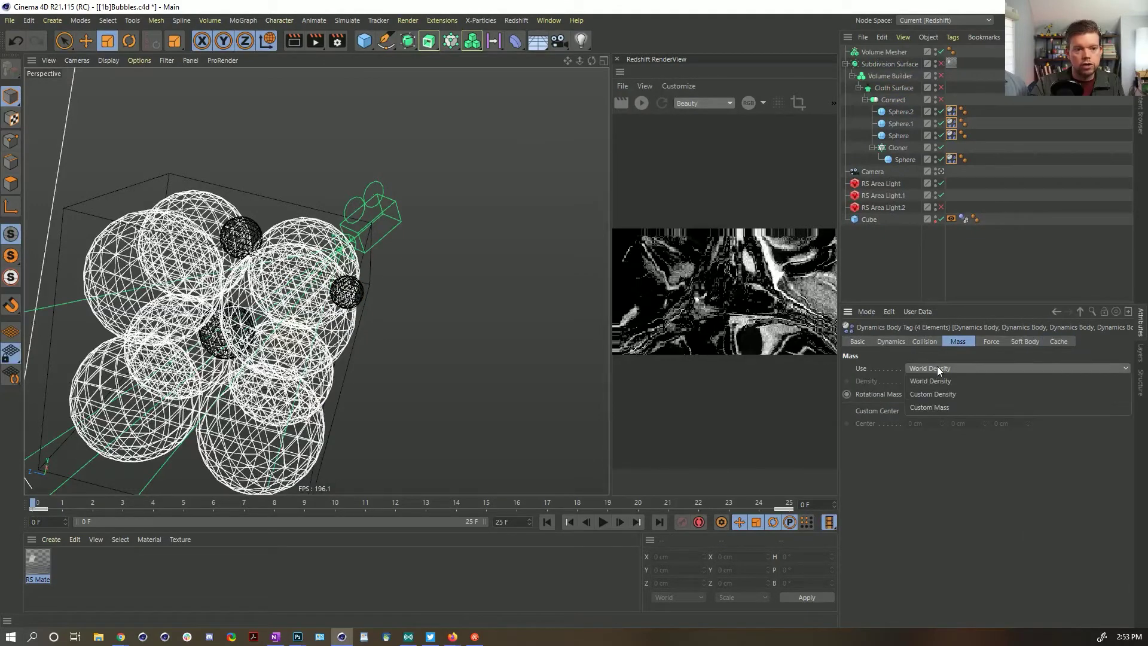
click(941, 368)
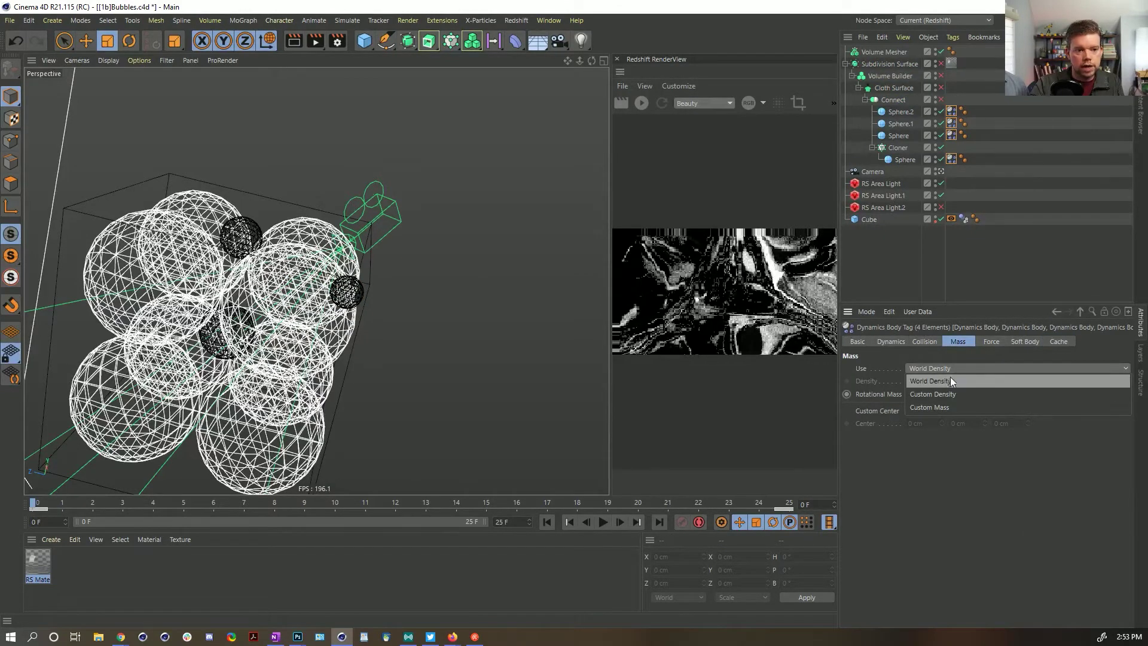
click(956, 406)
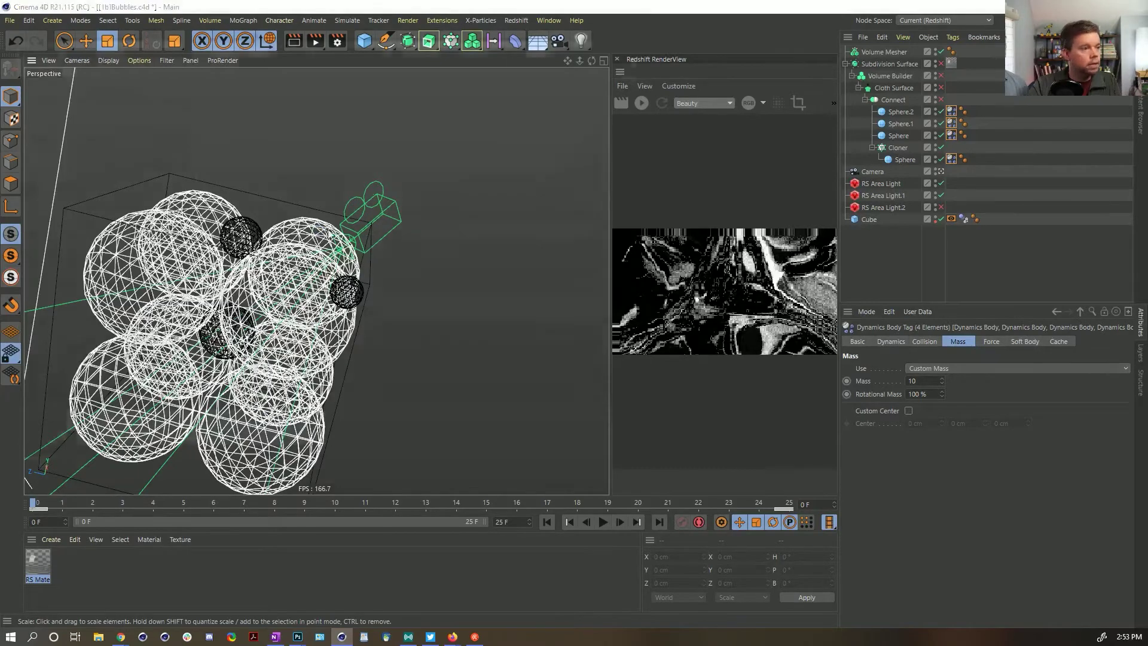
Step: Save the scene as a new version named [1c]Bubbles.c4d in the SceneFiles folder
key(ctrl+shift+s)
click(257, 109)
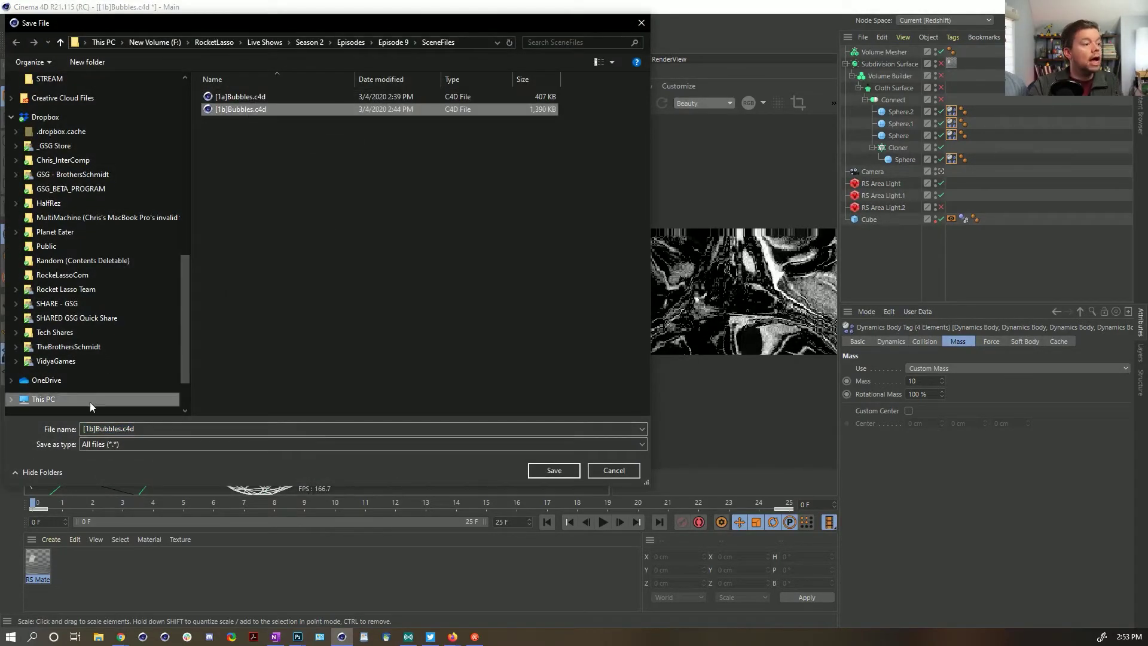
click(108, 428)
click(94, 428)
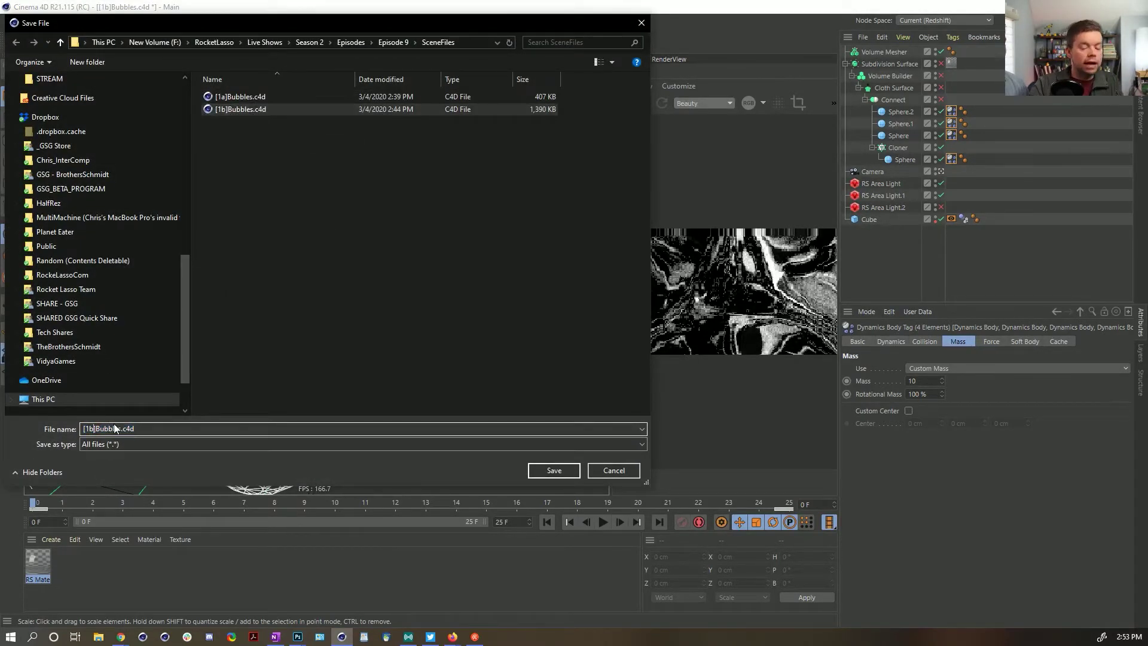
key(BackSpace)
text(c)
key(Return)
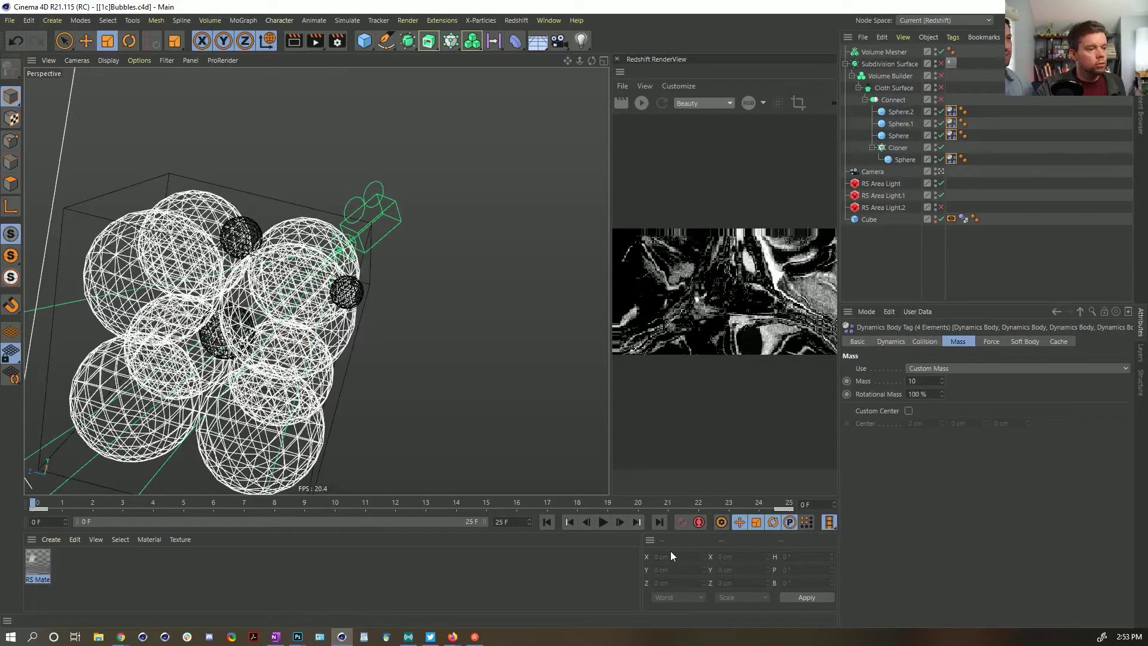
Step: Bake all dynamics simulations from the cache settings of Sphere.2's Dynamics Body tag
click(952, 111)
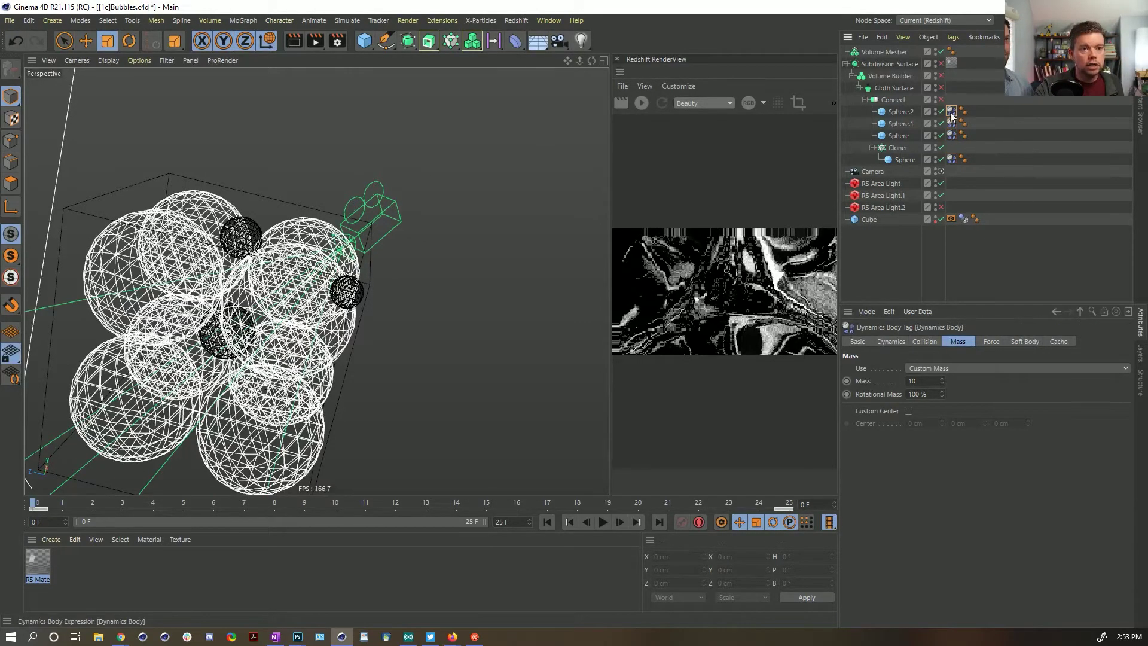
click(1058, 342)
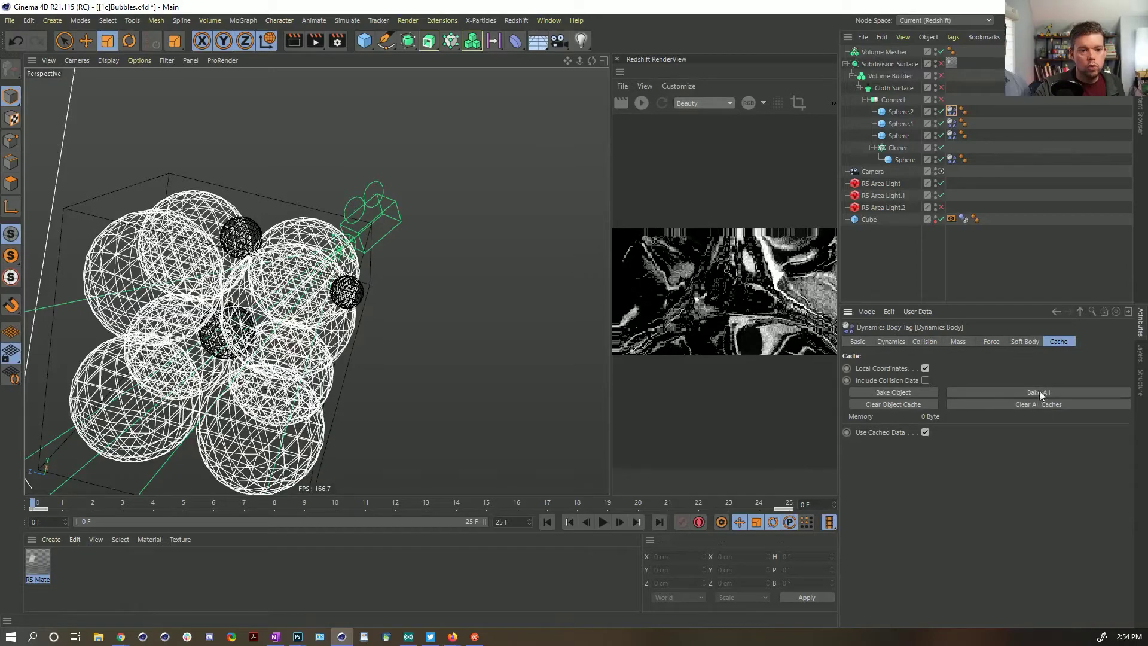
click(1013, 391)
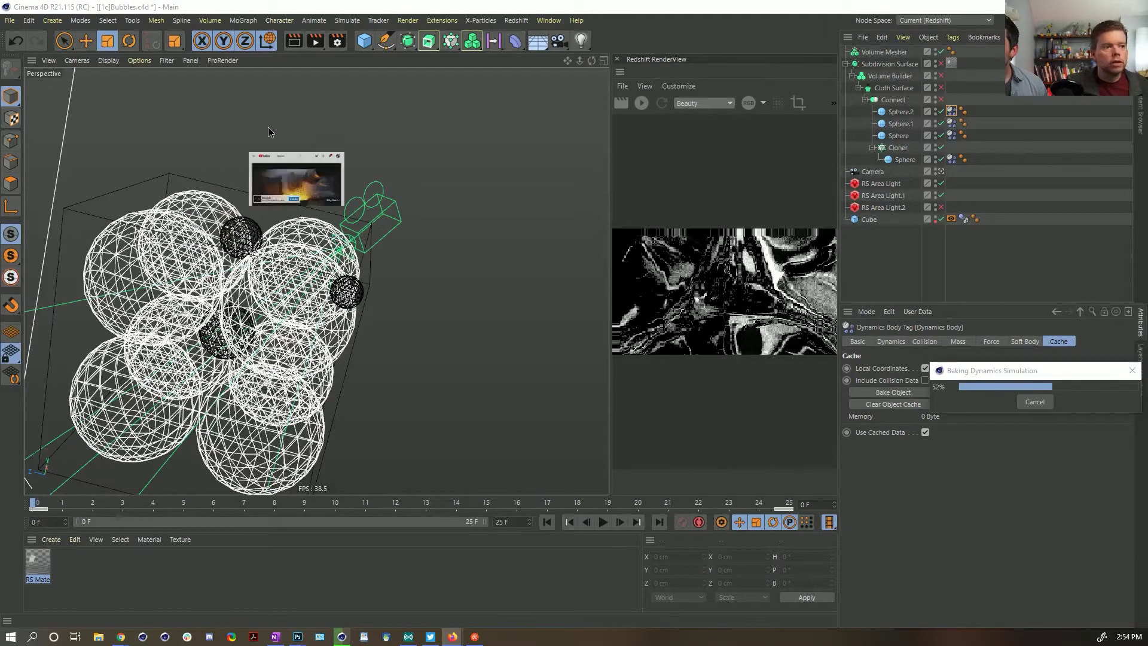
Step: Switch to Firefox, look at the YouTube tutorial on building a dynamic roulette wheel, and minimize the browser
drag(1147, 180, 547, 45)
click(638, 292)
click(319, 338)
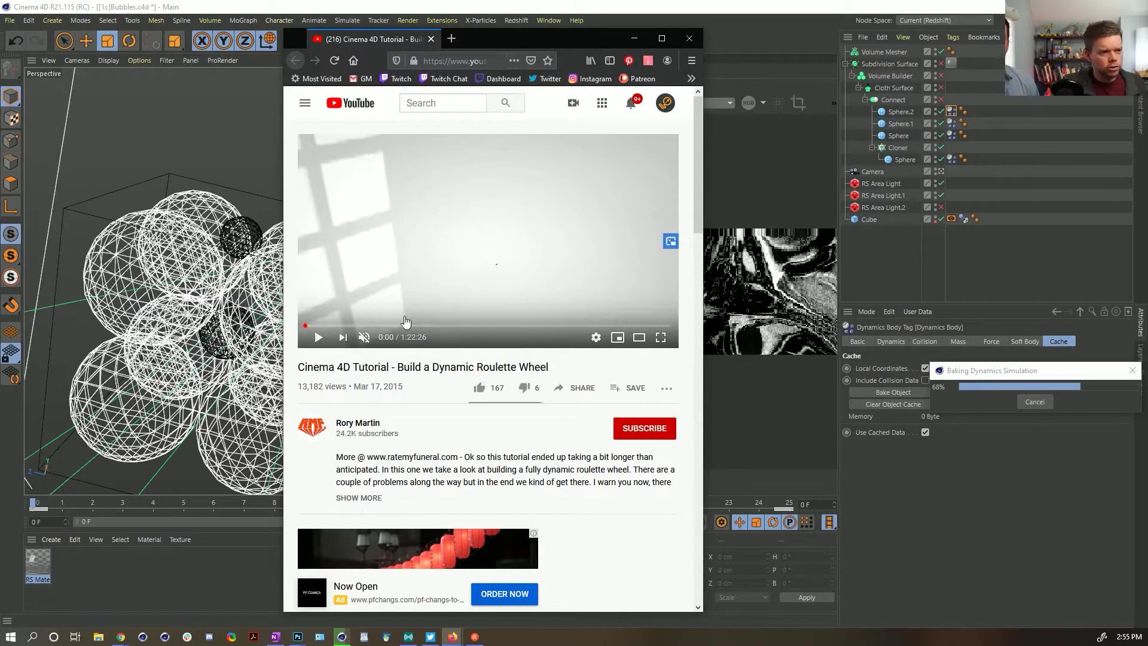
click(633, 40)
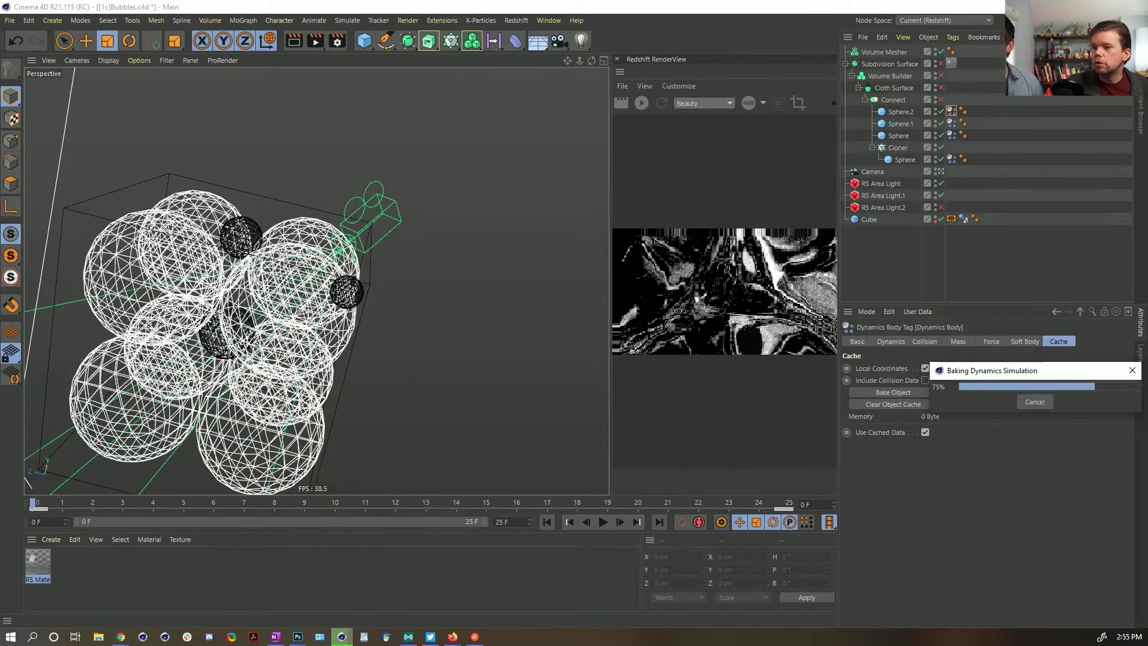
key(alt+Tab)
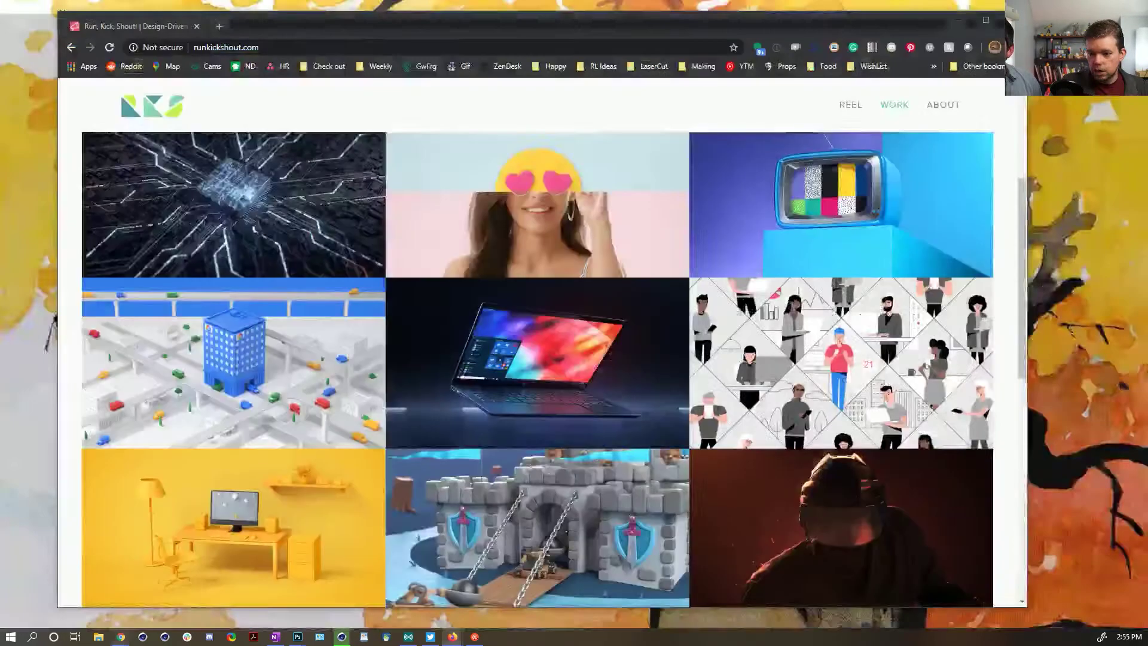
click(121, 589)
click(219, 27)
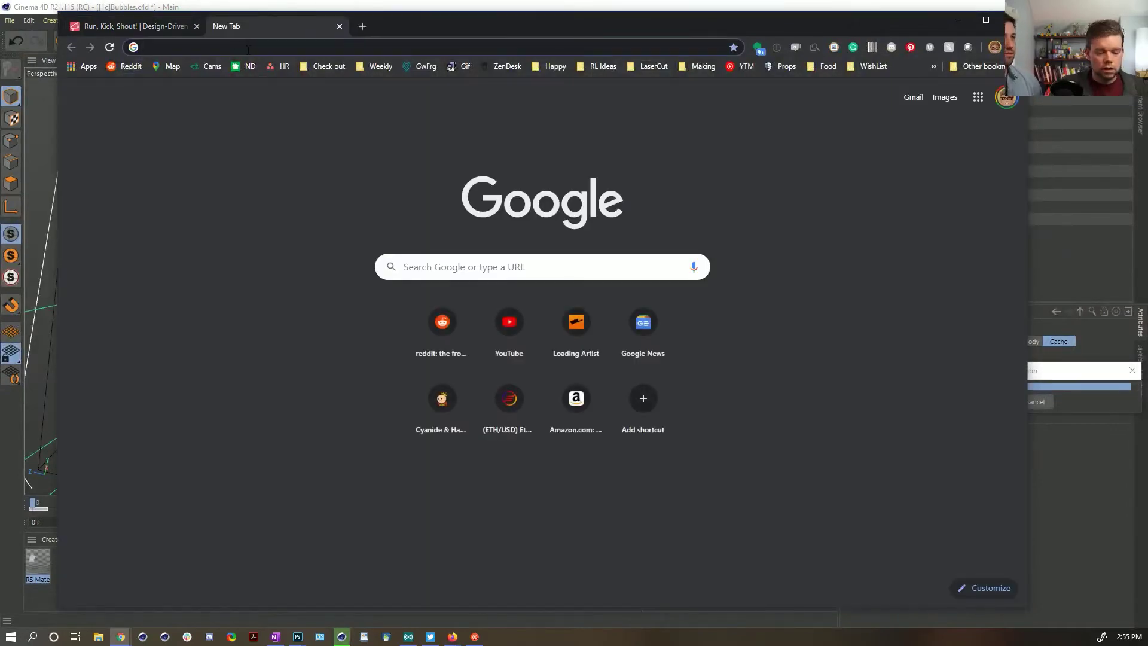
text(https://miro.medium.com/max/575/1*t9selvSS93Phzfpx2KqhDA.gif)
key(Return)
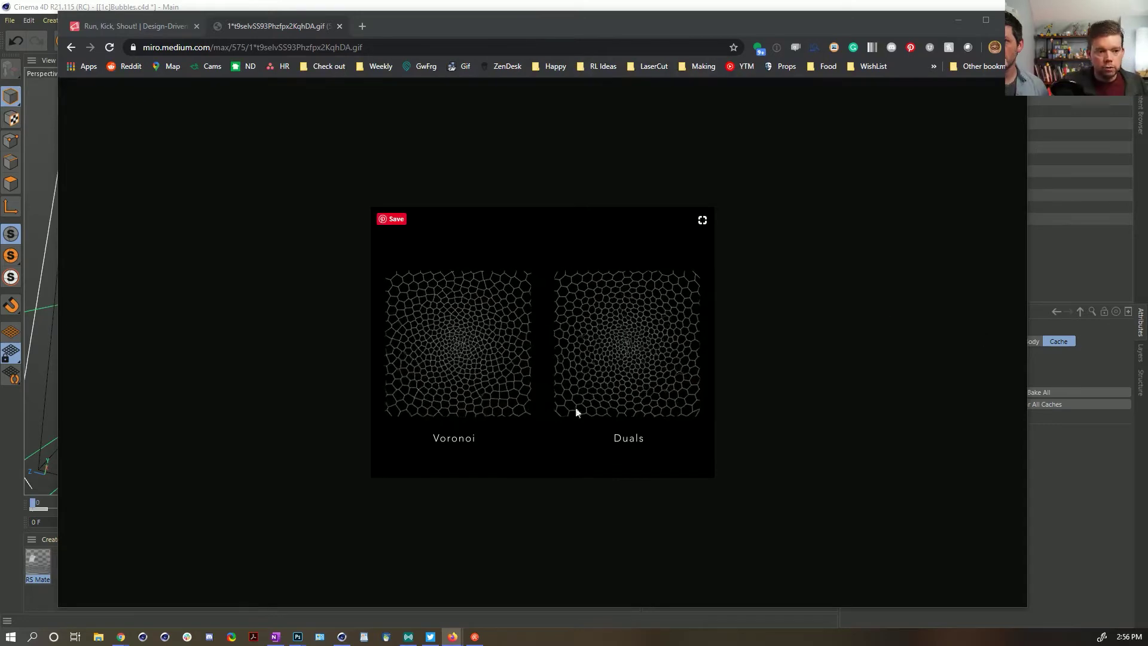
click(339, 26)
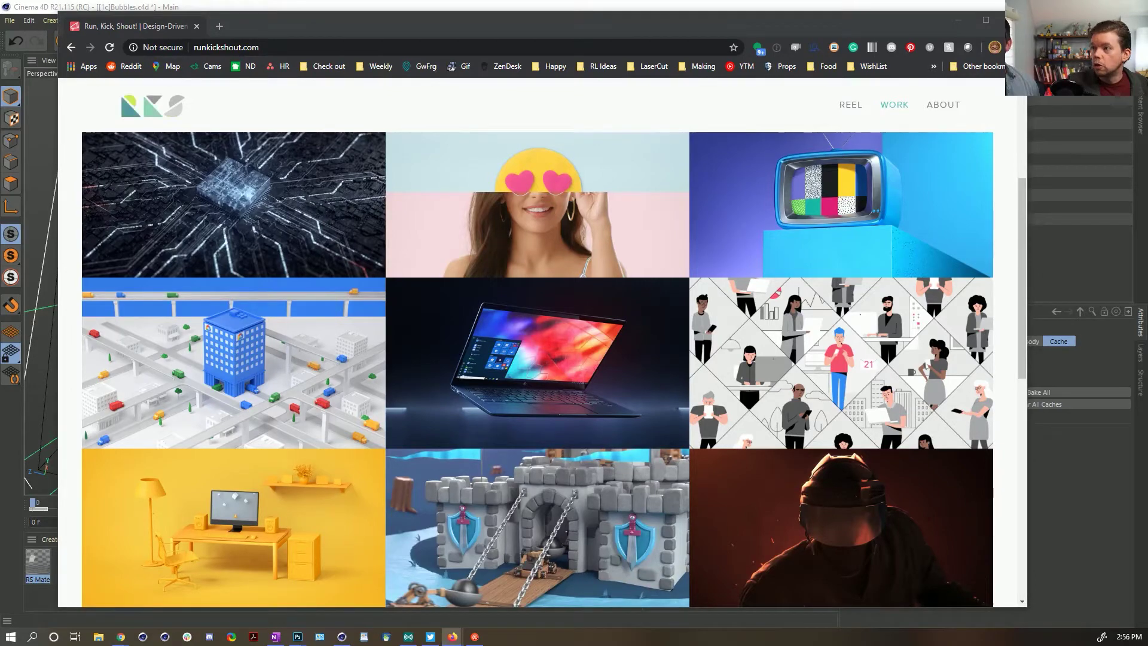
Step: Bring up the Firefox window playing the "endless summer" YouTube video and maximize it for viewing
drag(581, 192, 580, 179)
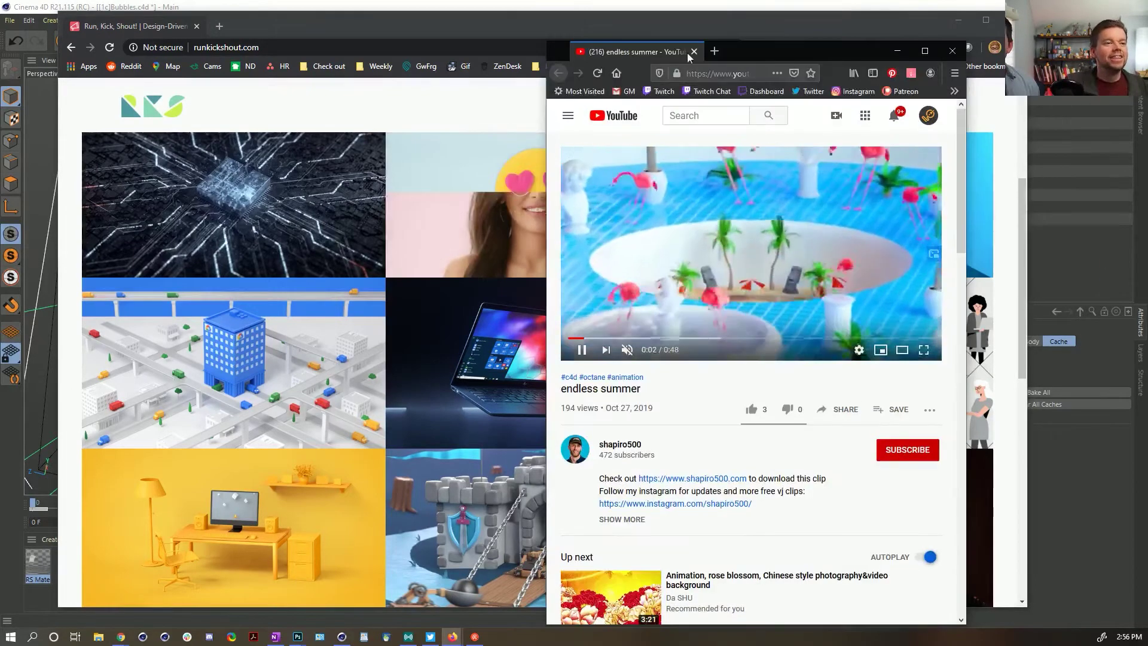
double_click(748, 52)
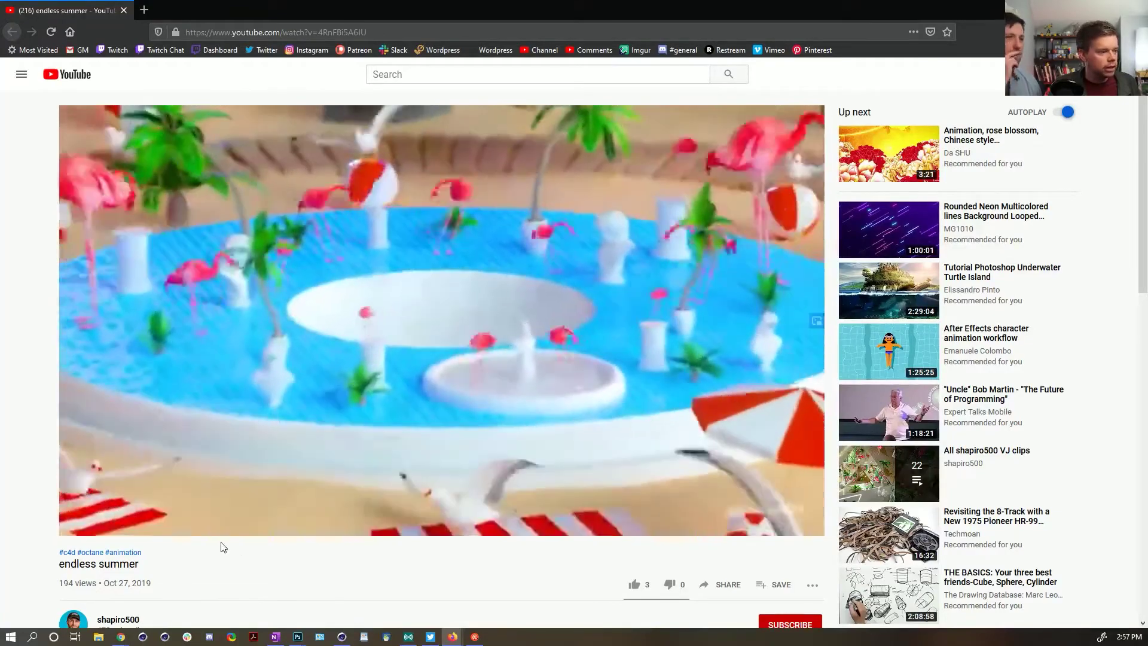
Step: Examine the "endless summer" video and its description, replaying the section around 0:15 to 0:20 and pausing it there
scroll(203, 545, down, 3)
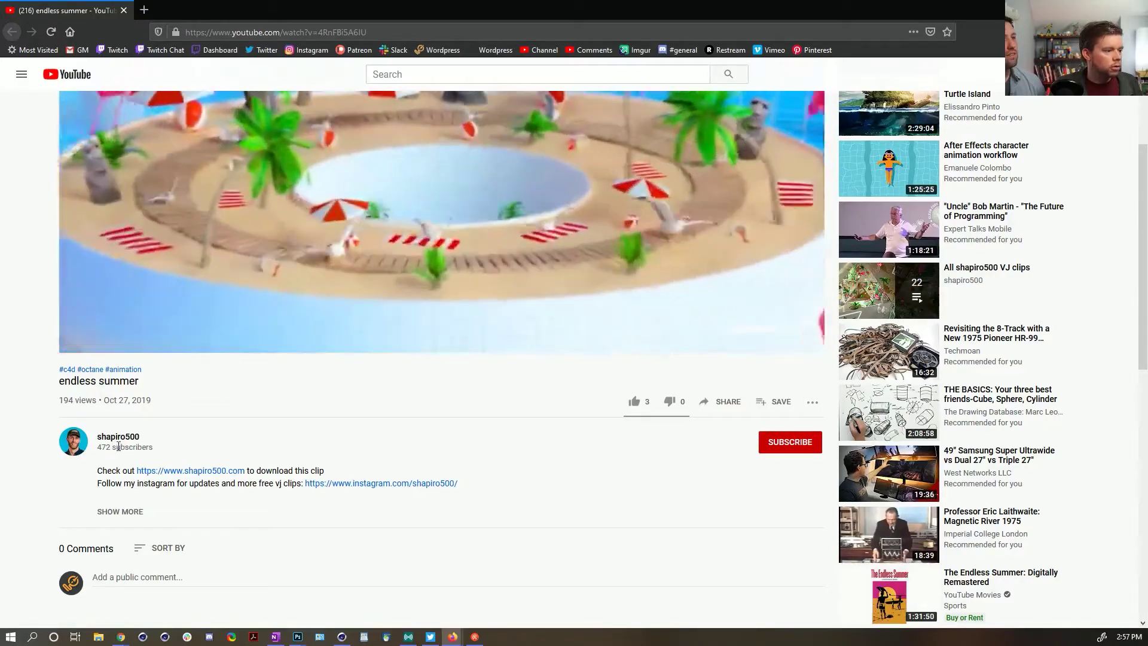
scroll(335, 443, up, 3)
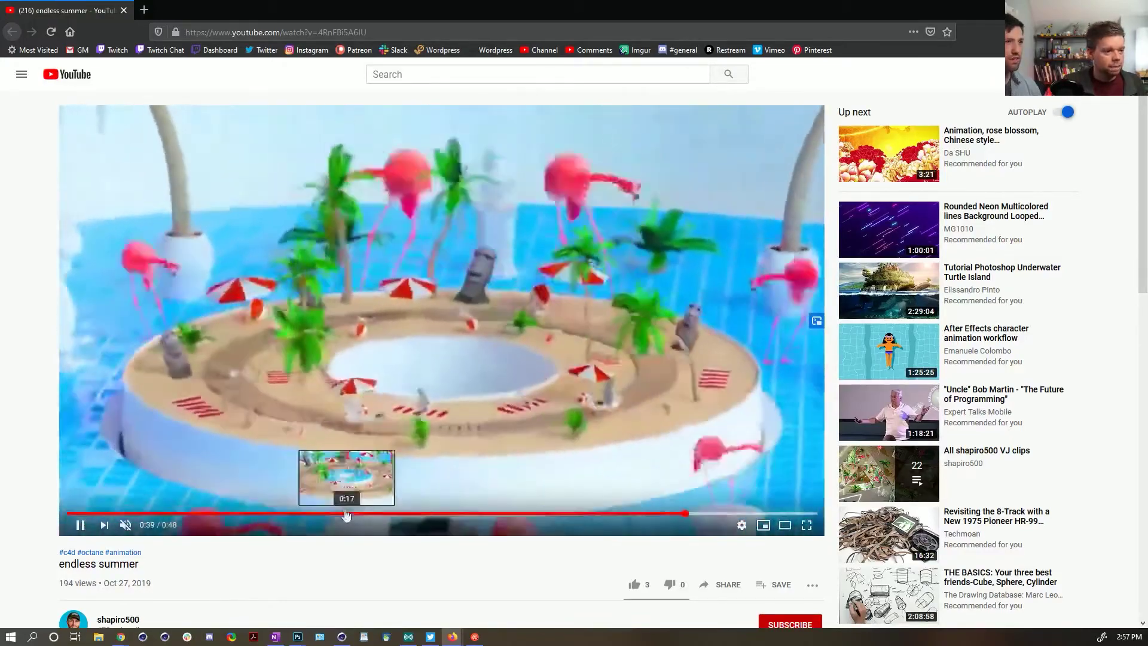
click(347, 513)
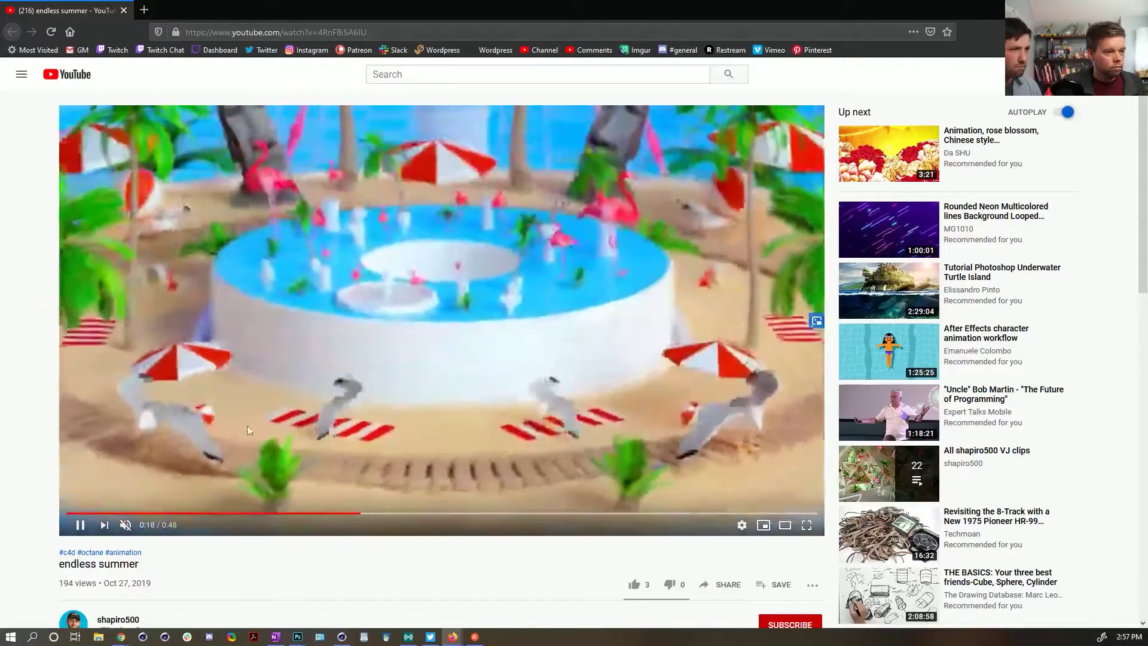
click(299, 513)
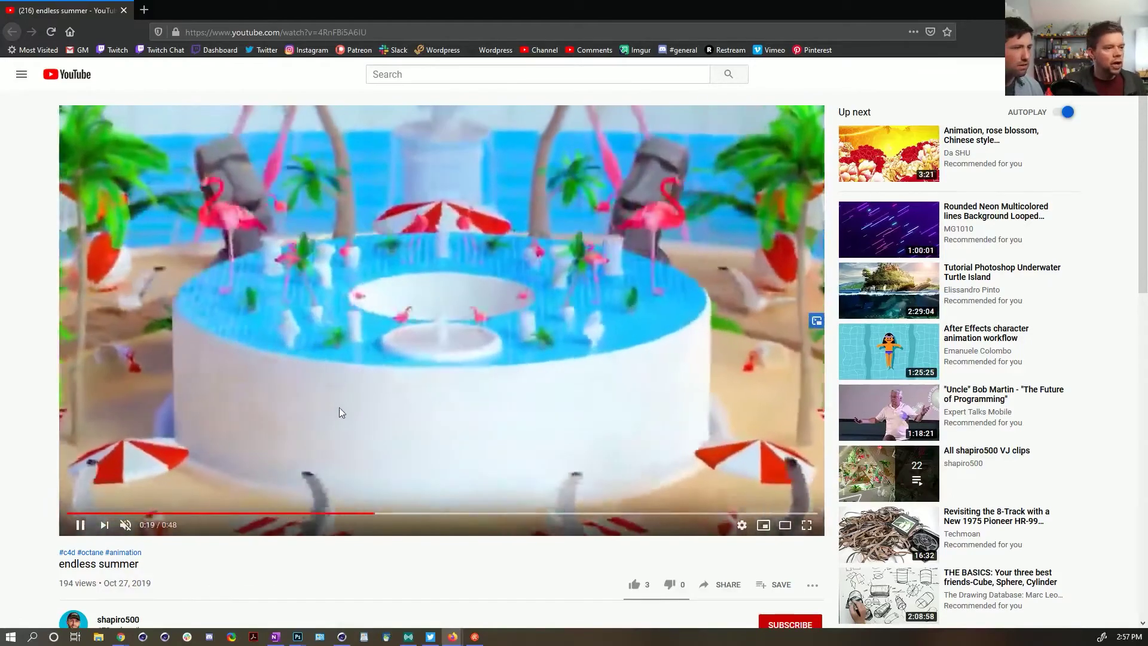
click(339, 409)
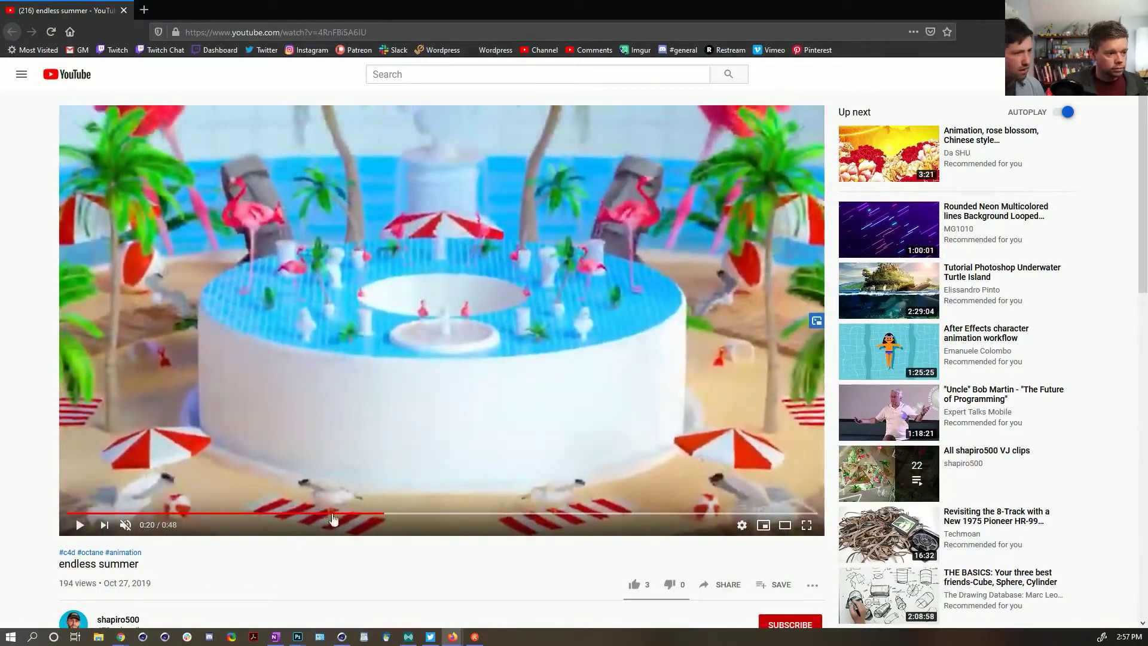
click(332, 514)
drag(333, 514, 316, 514)
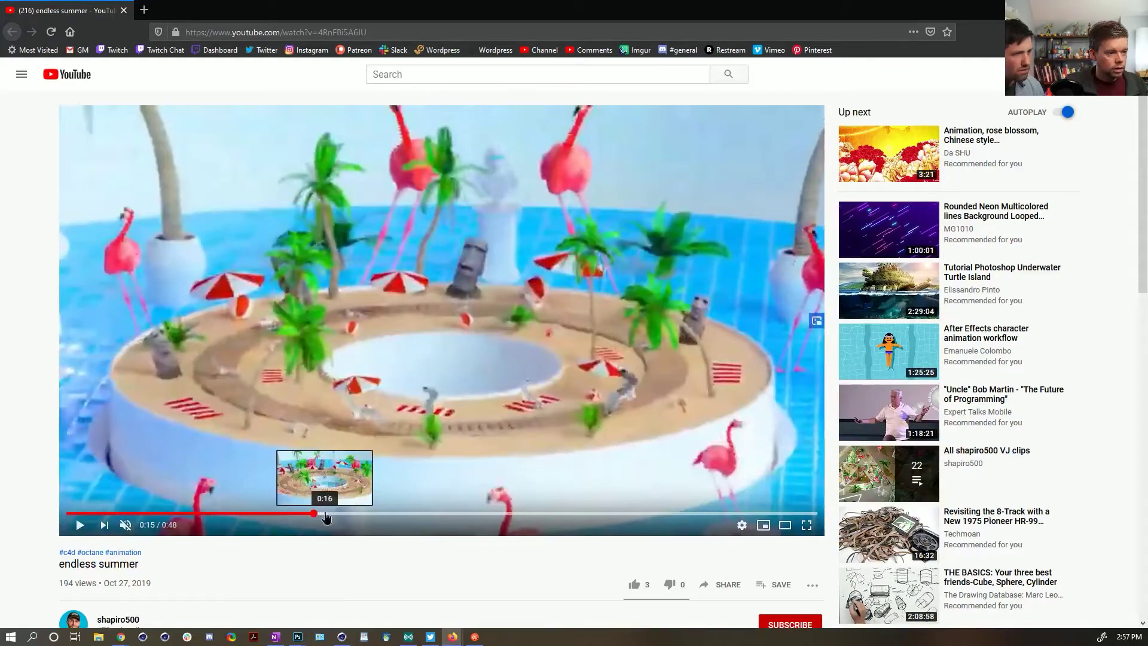
click(333, 513)
click(355, 453)
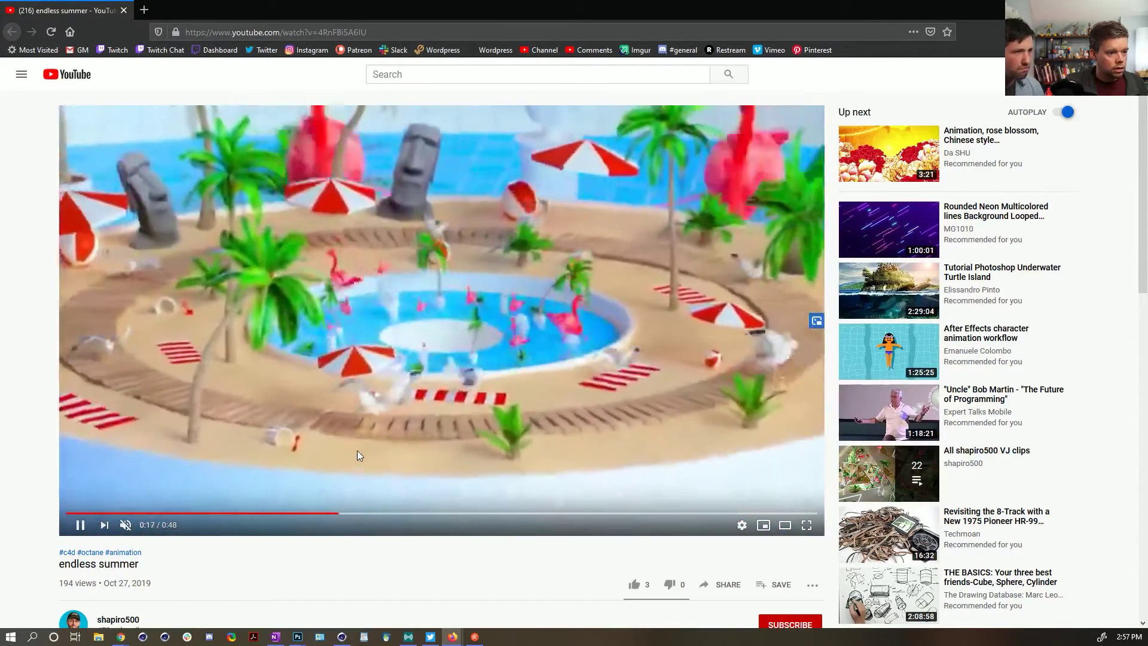
click(364, 439)
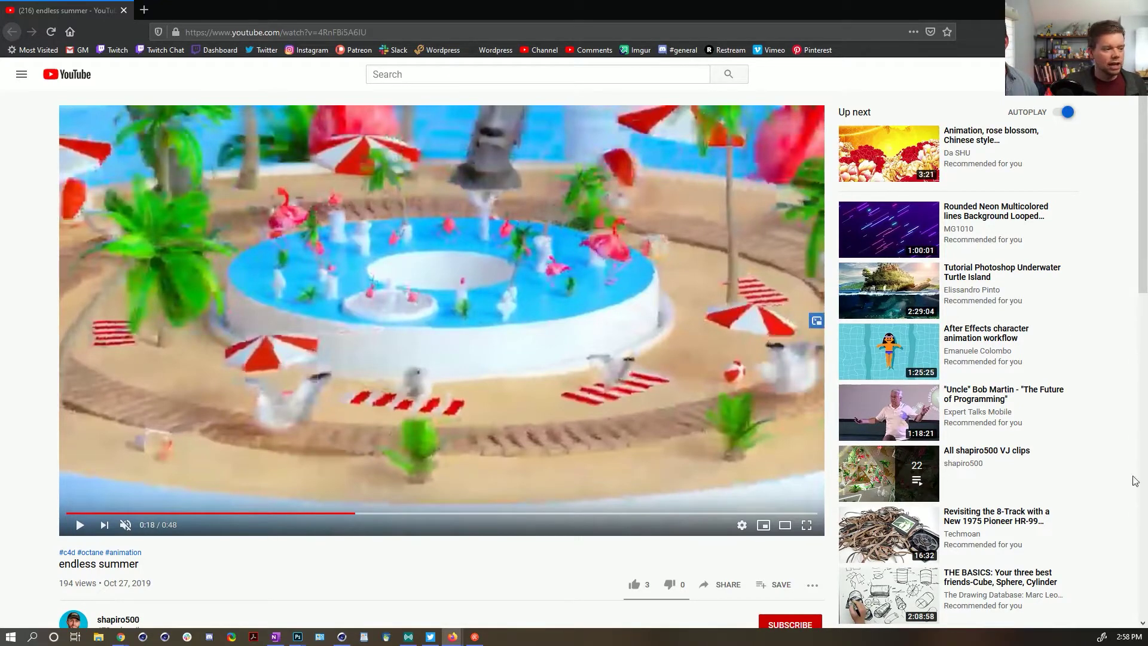
Step: Close the "endless summer" video and bring up the runkickshout.com work page in Chrome
click(123, 10)
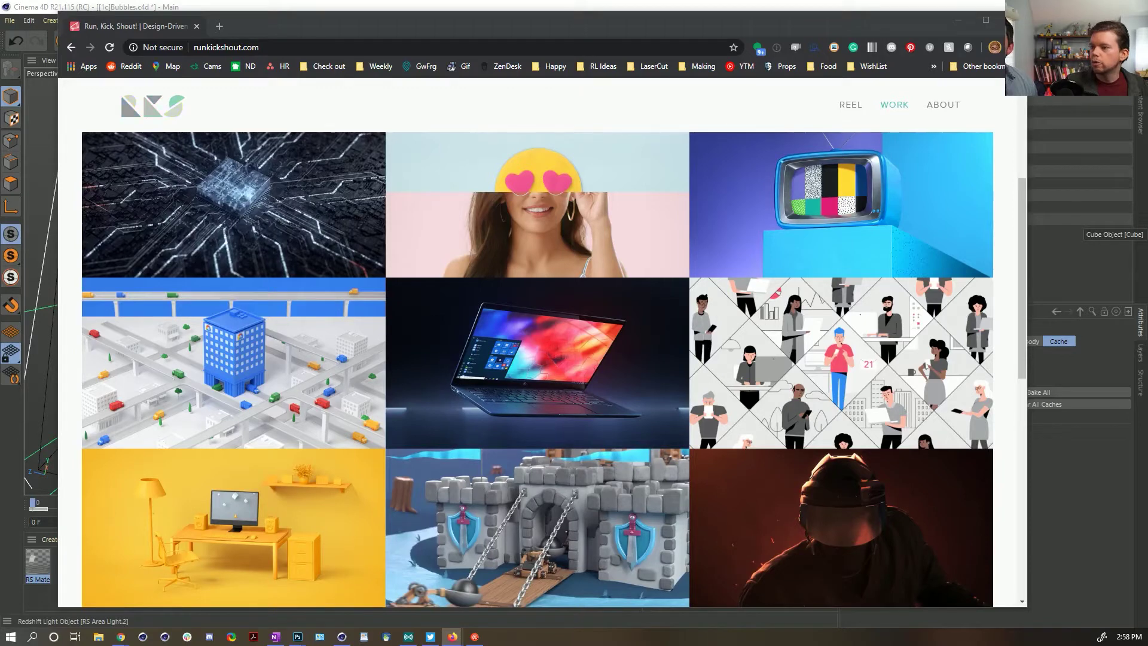
drag(1147, 263, 342, 7)
mouse_move(524, 8)
mouse_down()
mouse_move(507, 90)
mouse_move(520, 0)
mouse_up()
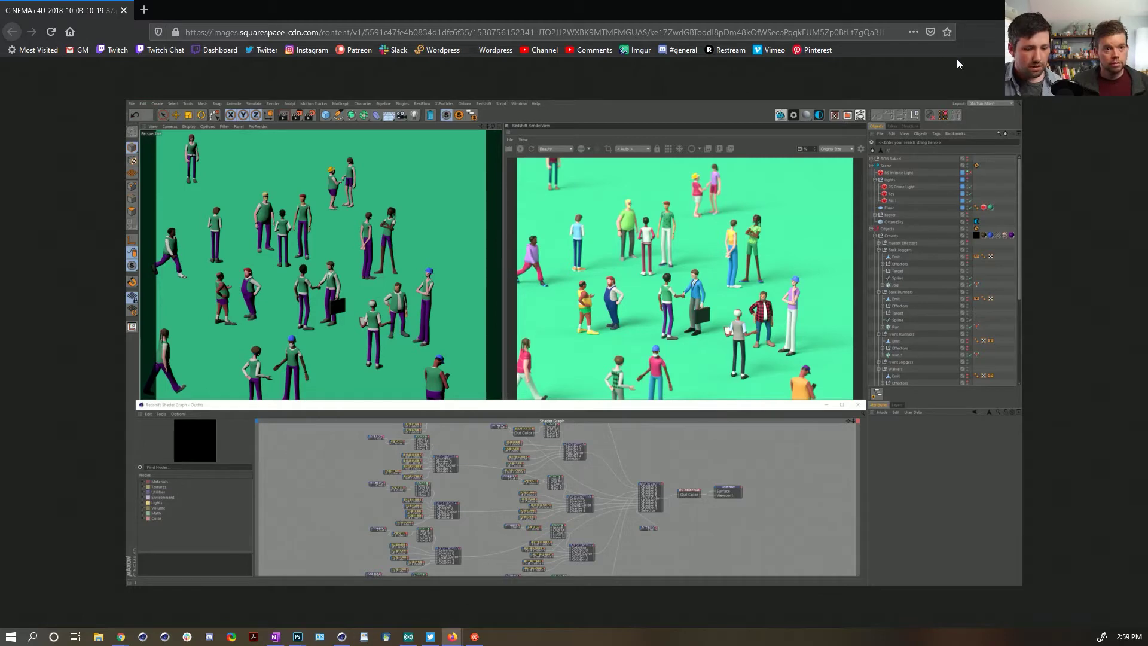
Step: Enlarge the Cinema 4D crowd screenshot in Firefox to examine its viewport, render and shader graph
ctrl+scroll(957, 59, up, 4)
ctrl+scroll(956, 58, down, 1)
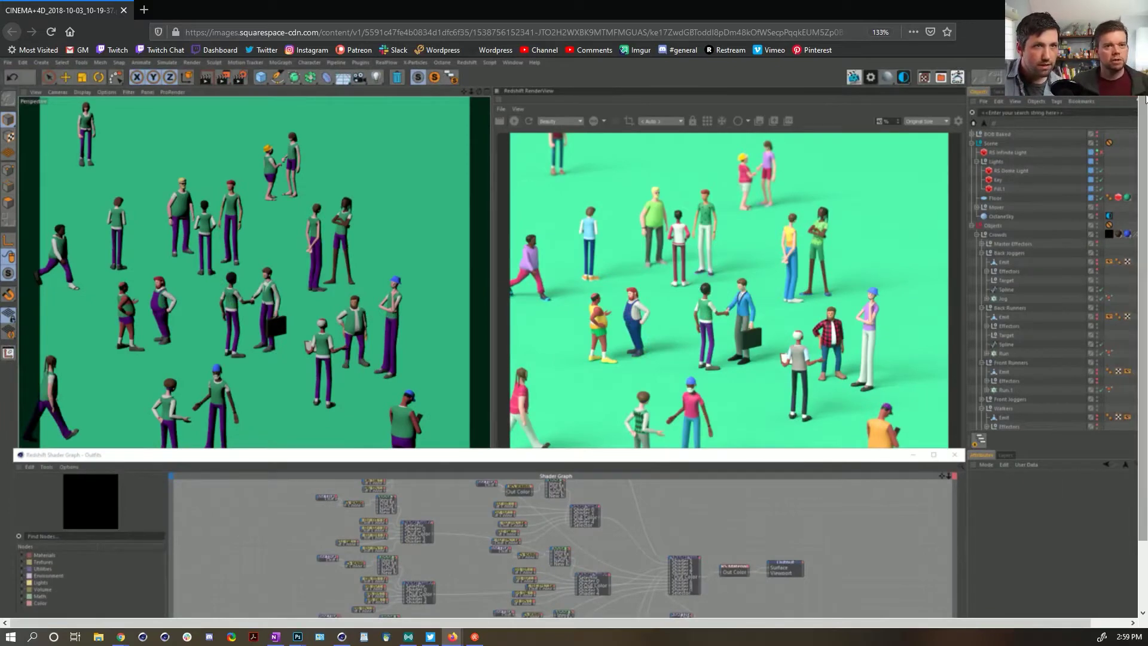
scroll(1143, 102, down, 2)
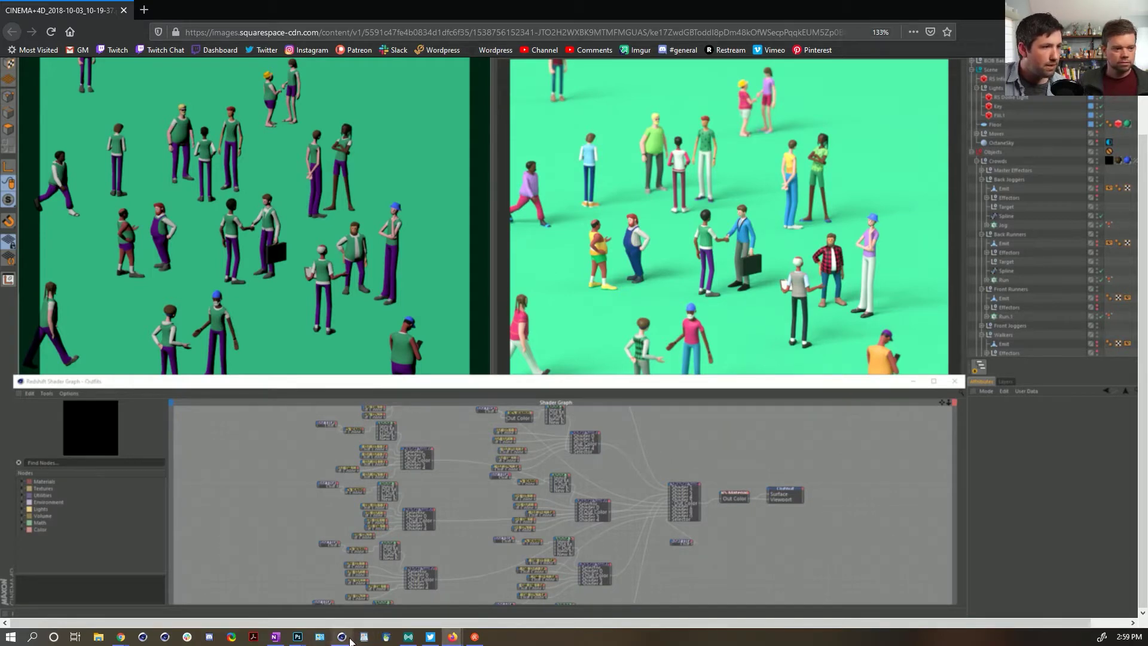
Step: Switch to Cinema 4D, start a new project and add a sphere
click(342, 636)
click(9, 20)
click(30, 27)
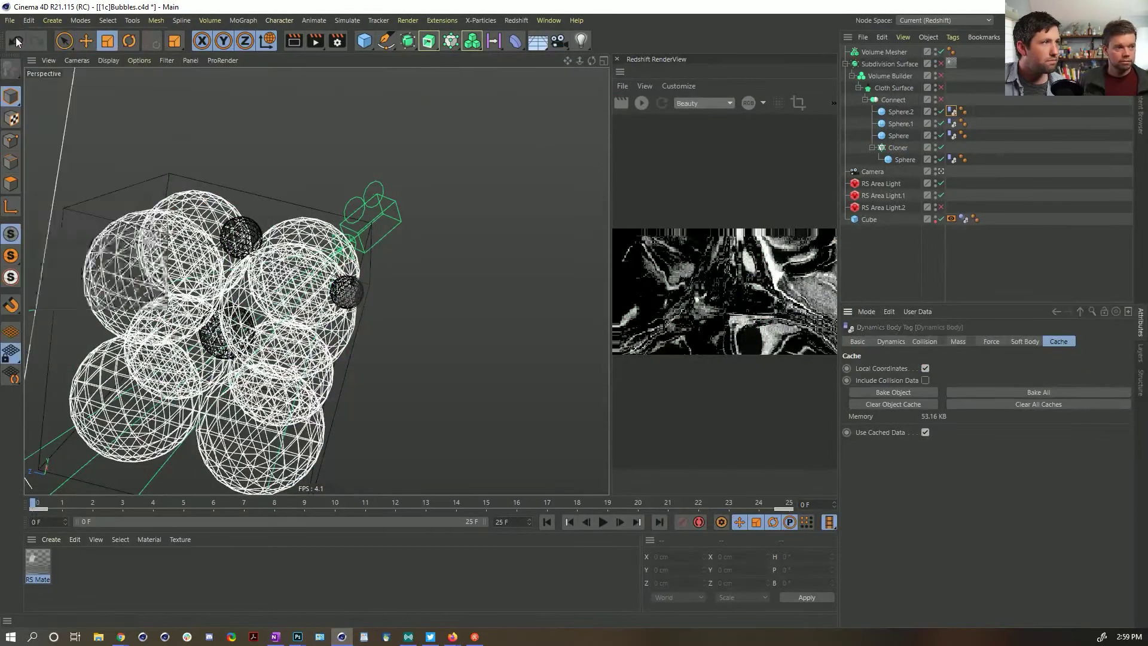
drag(364, 40, 603, 79)
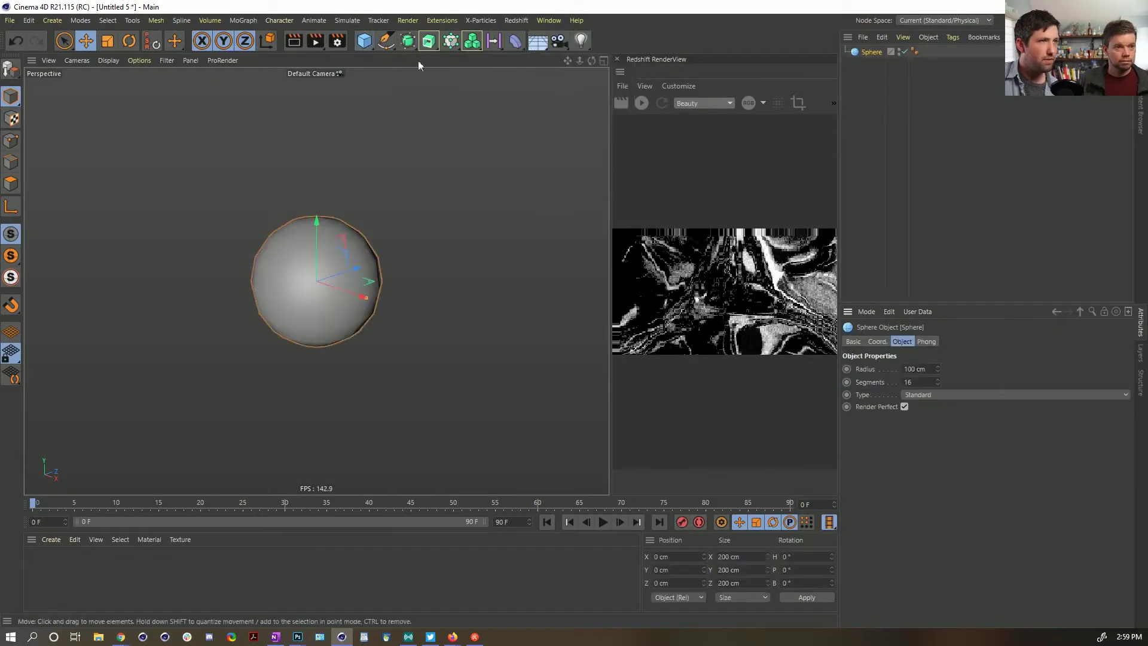
Step: Add a Cloner with the command search and make the sphere its child
key(shift+c)
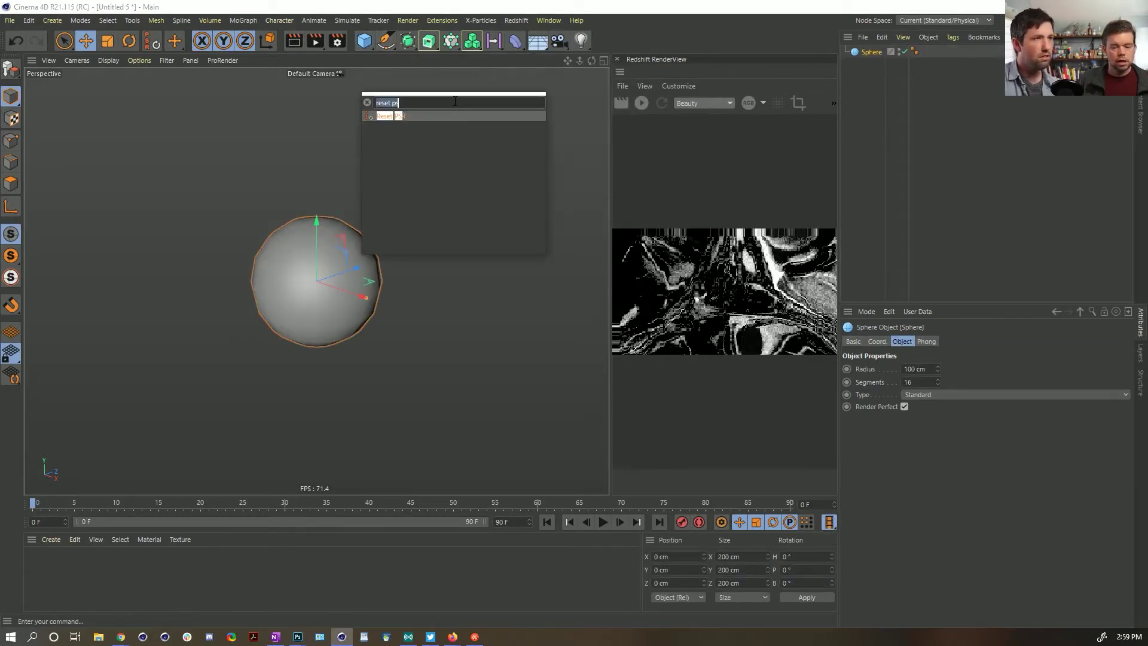
text(con)
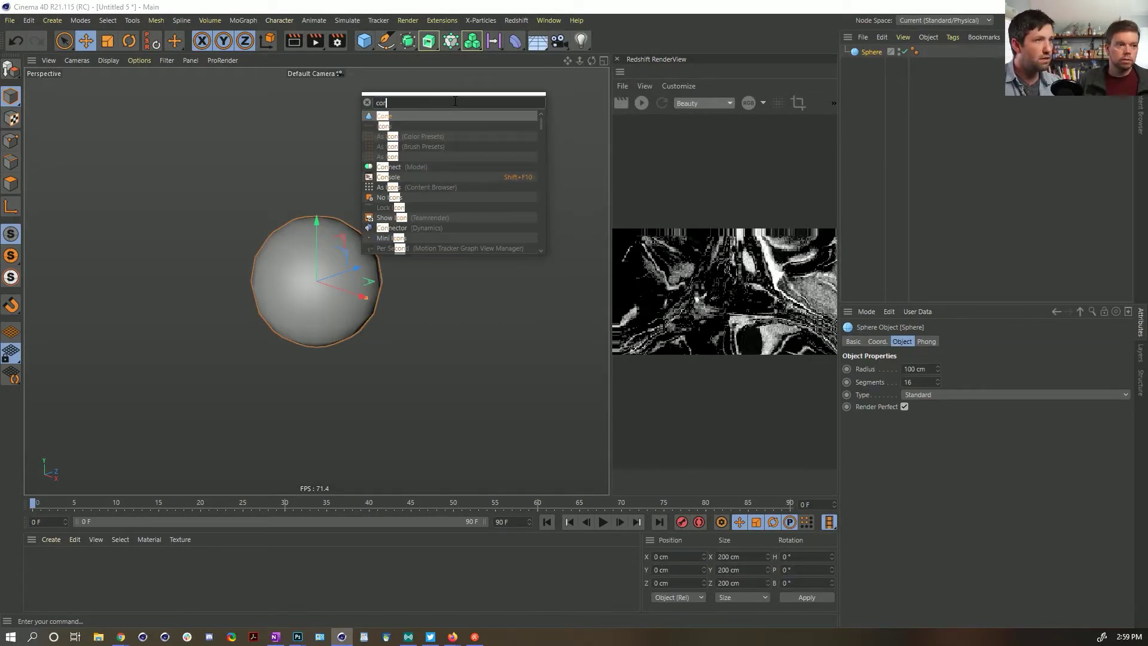
key(BackSpace)
key(BackSpace)
text(lon)
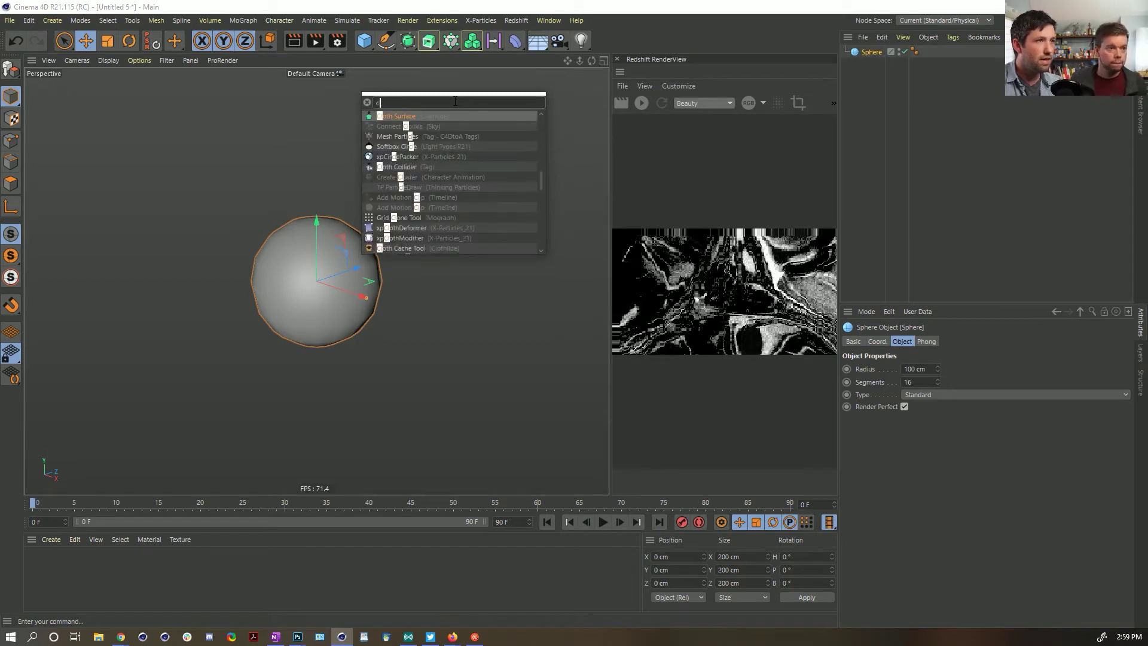
key(Return)
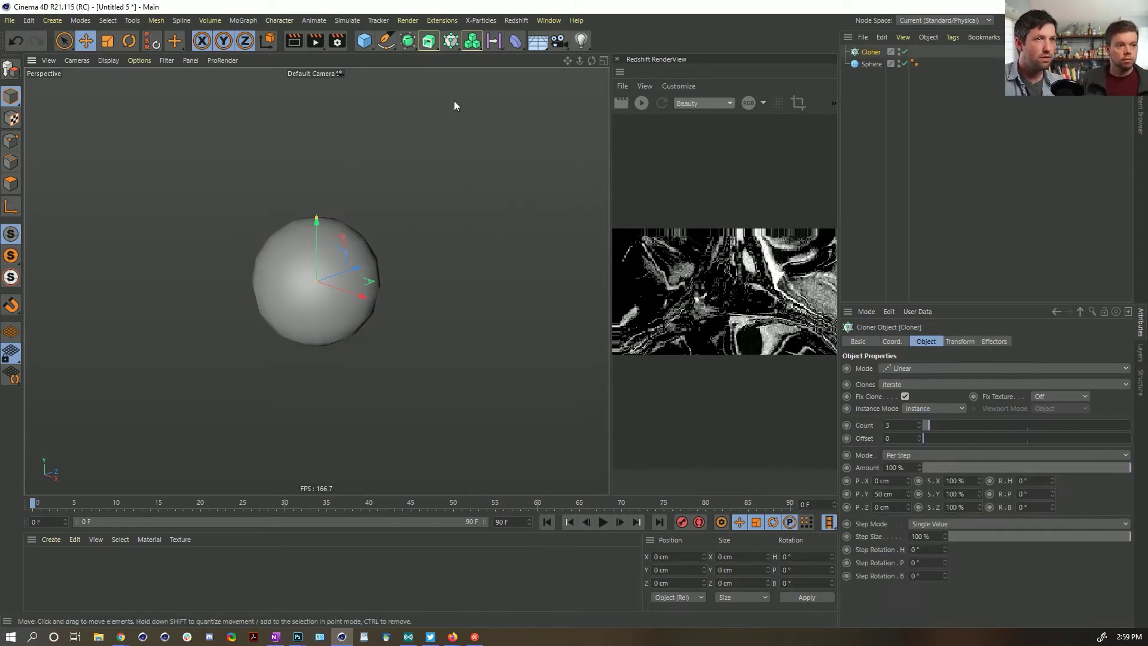
drag(871, 64, 871, 52)
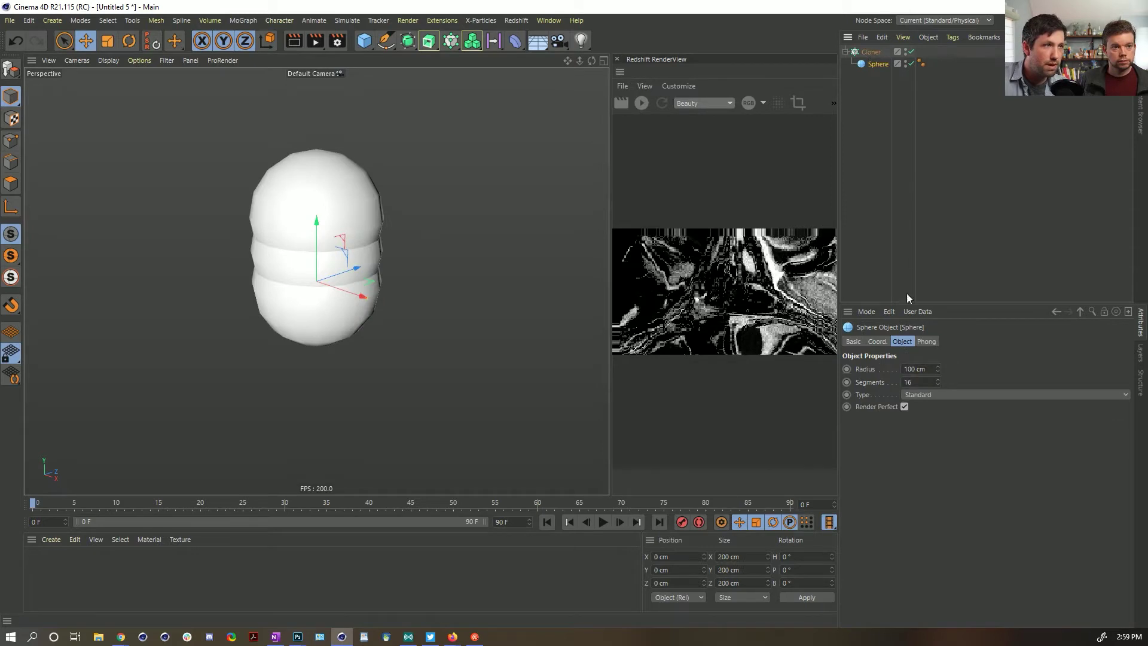
Step: Set the Cloner's vertical spacing (P.Y) to 264 cm per step and its count to 7
click(871, 53)
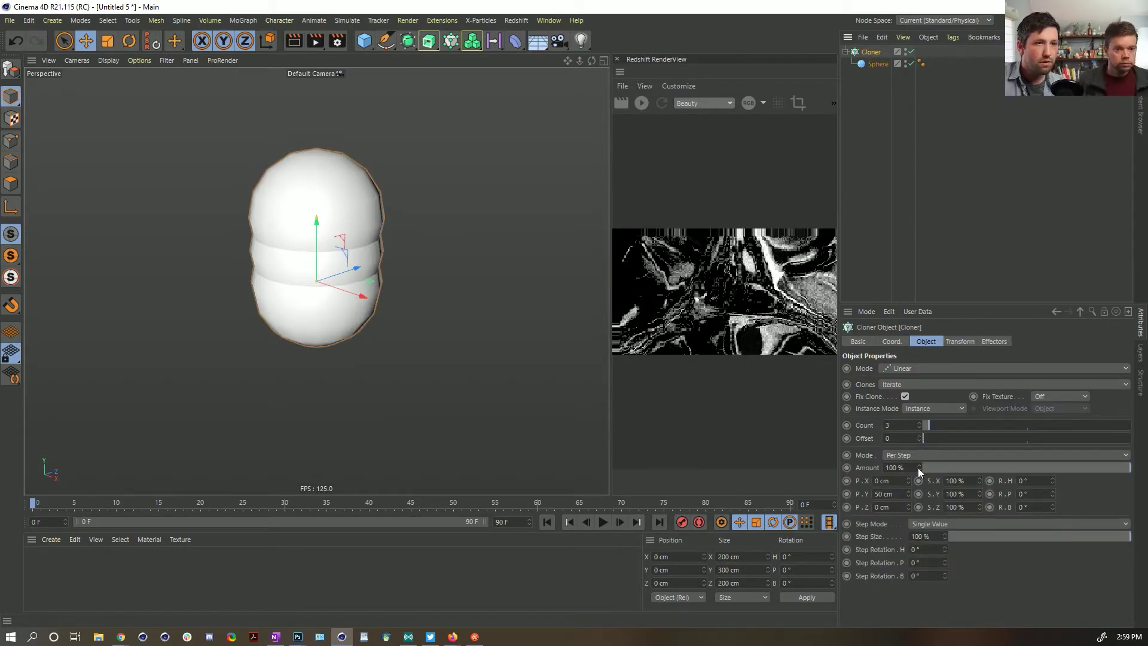
drag(909, 493, 936, 484)
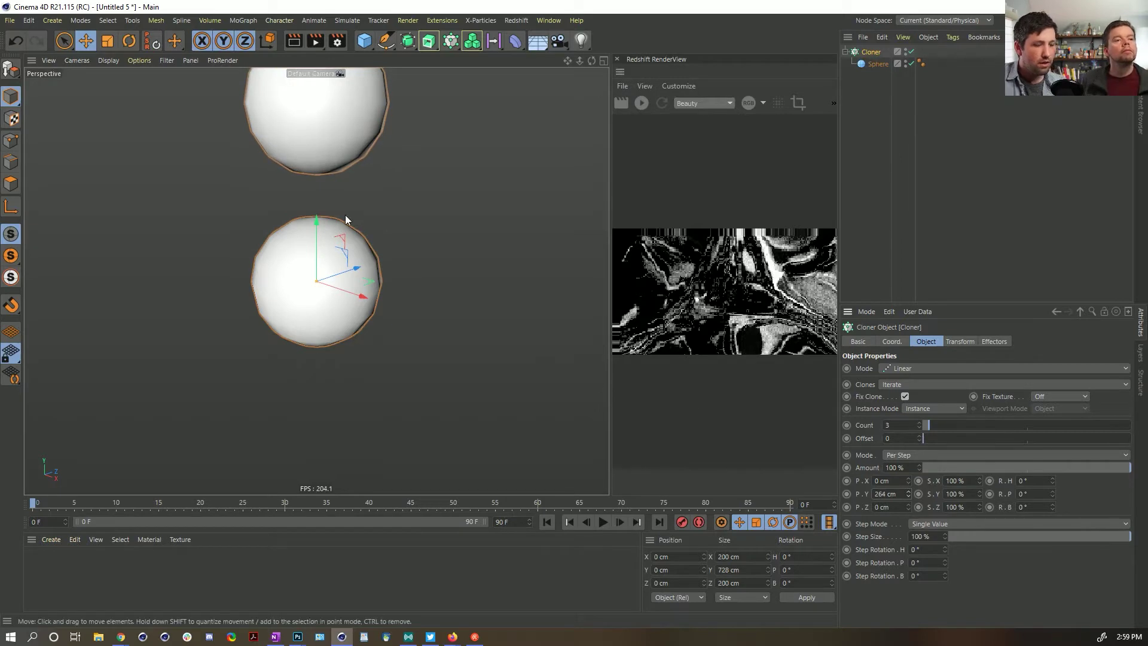
scroll(366, 266, down, 5)
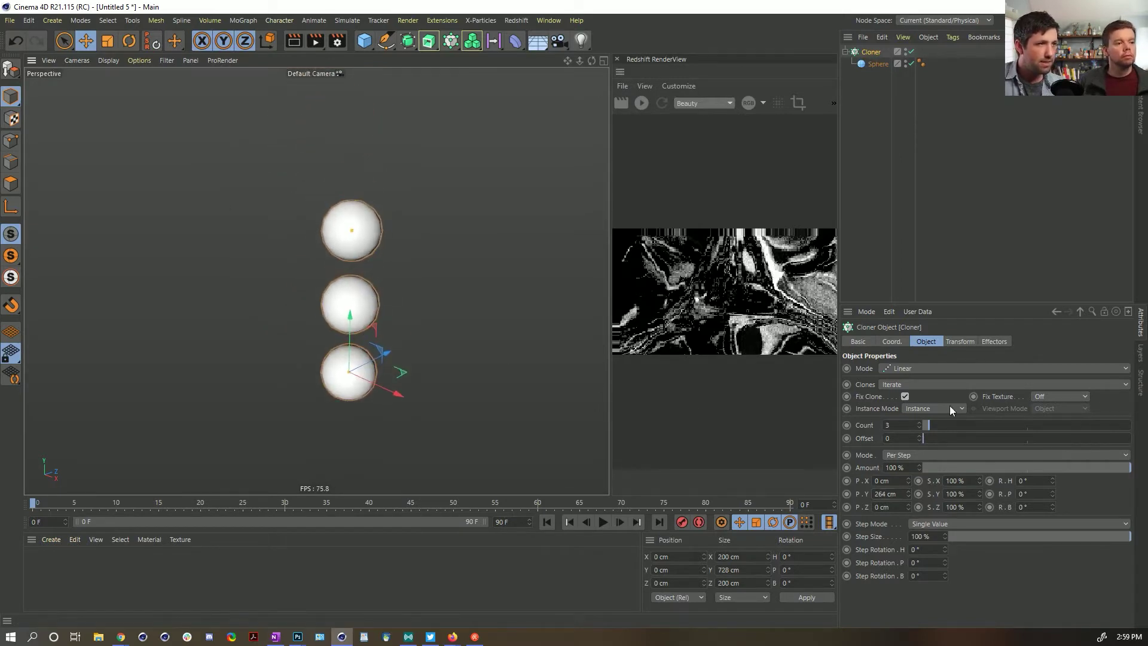
drag(919, 423, 921, 405)
scroll(339, 295, down, 6)
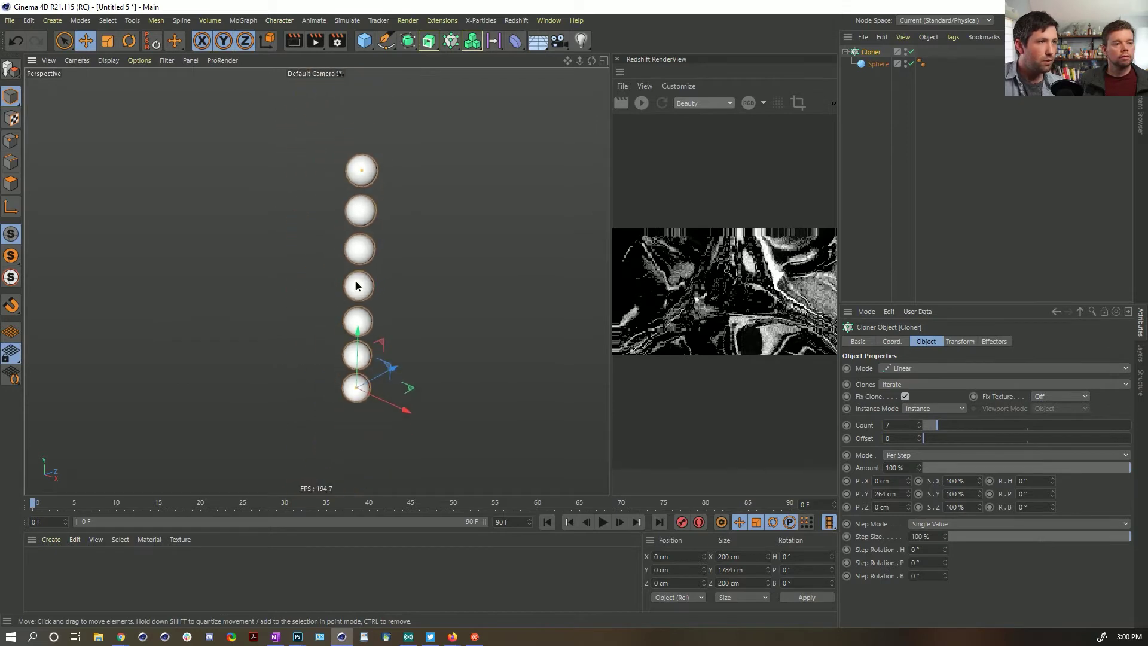
scroll(359, 290, up, 4)
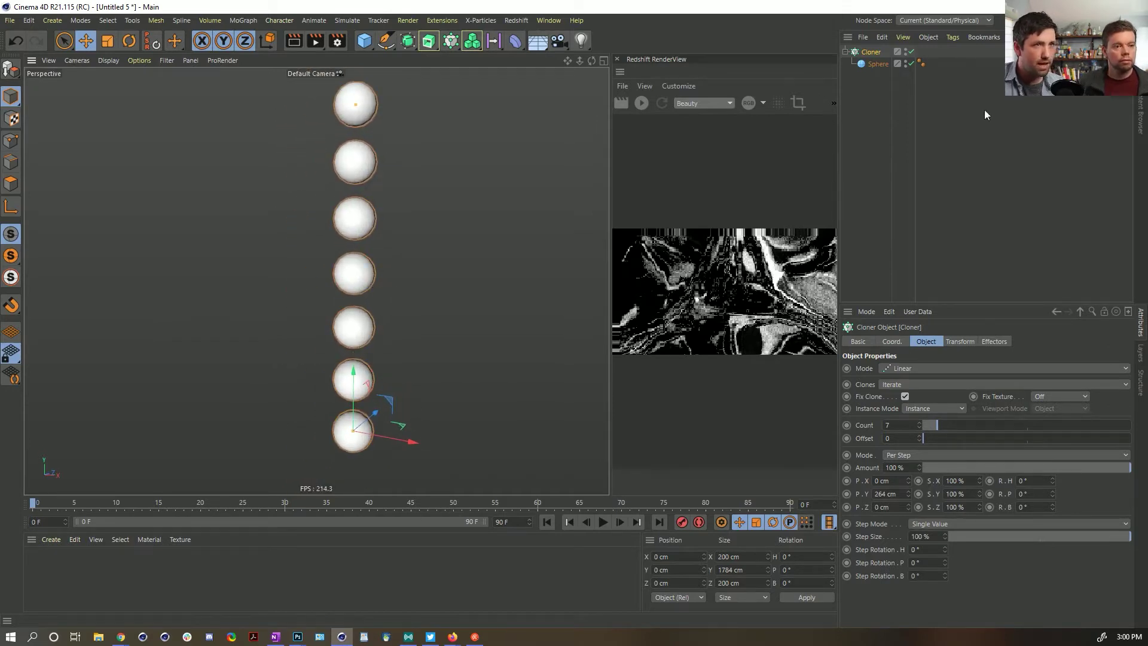
click(861, 69)
right_click(877, 64)
mouse_move(953, 80)
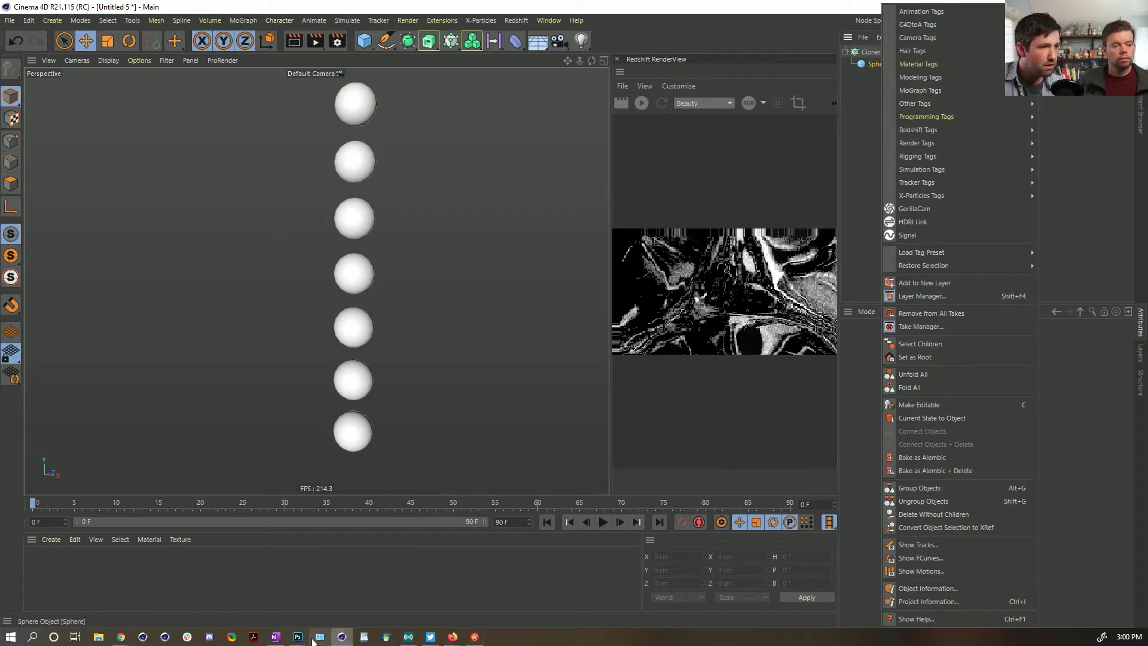
Step: Switch to Firefox to examine the crowd screenshot and its shader graph again, and fit the image back to the window
click(457, 639)
click(628, 589)
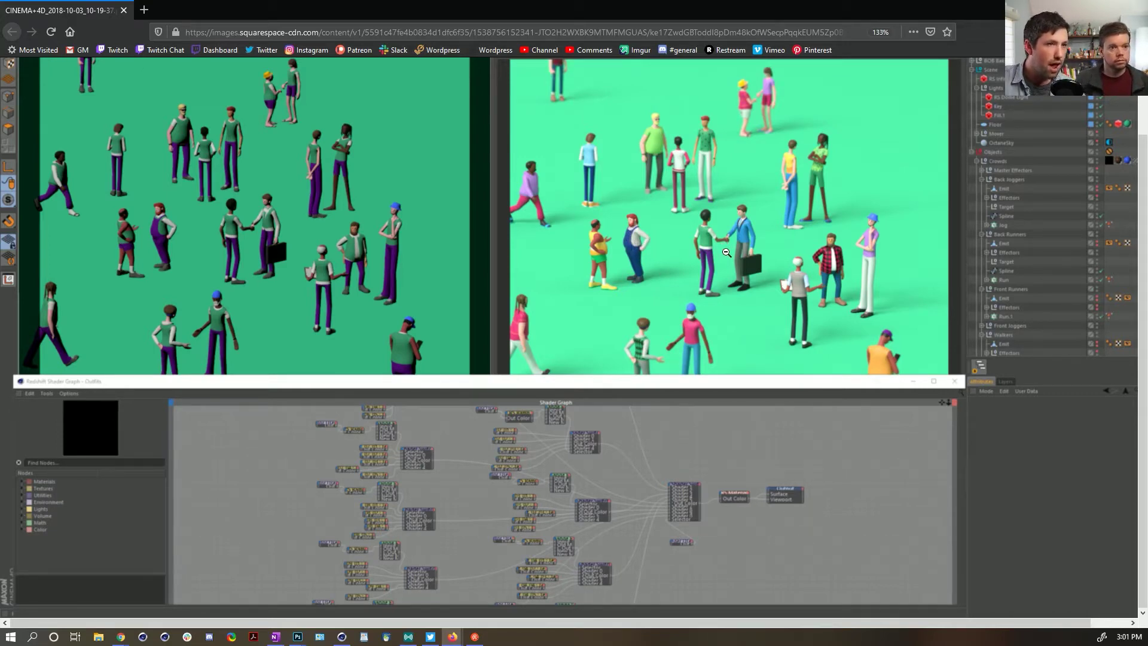
right_click(777, 285)
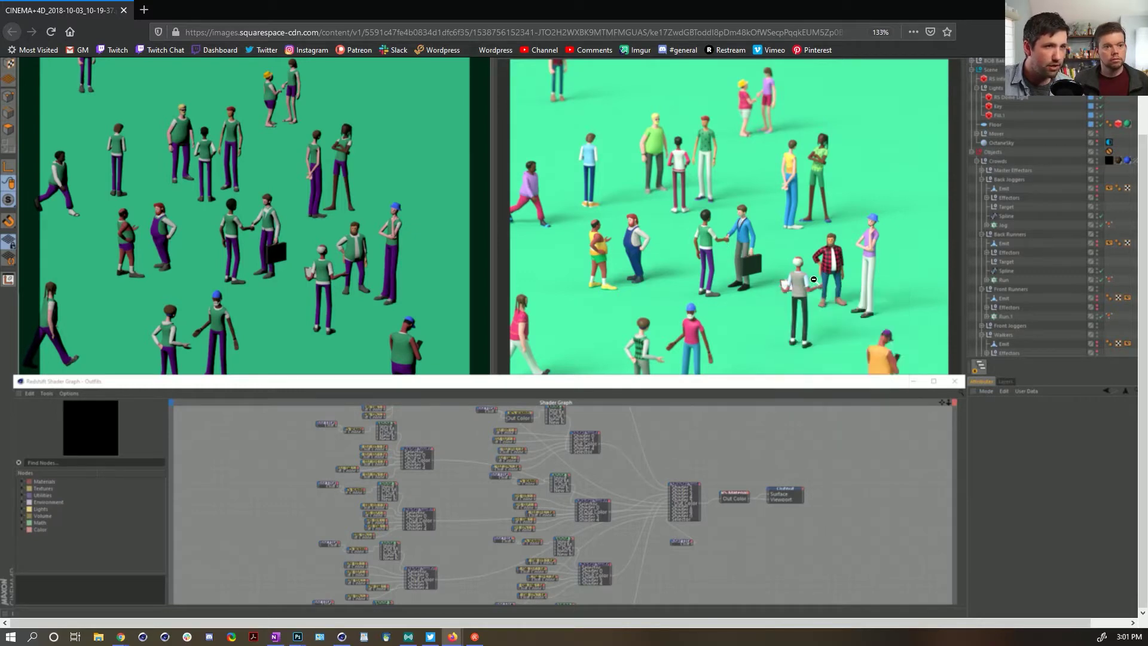
click(813, 279)
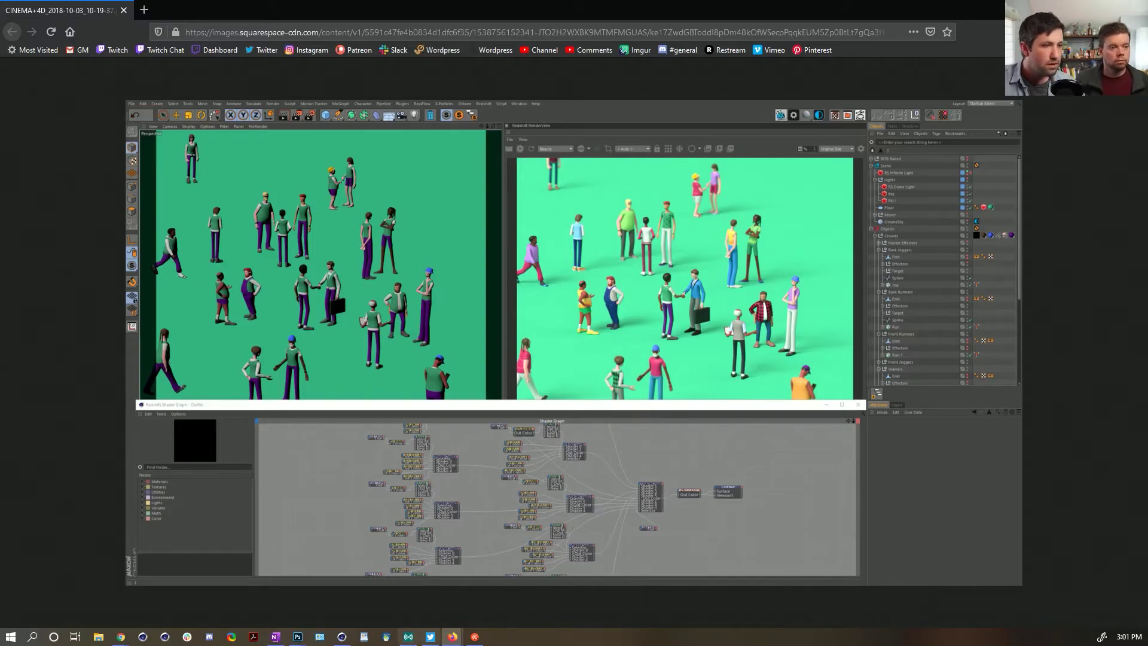
Step: Switch to Cinema 4D and create a Redshift material
click(342, 637)
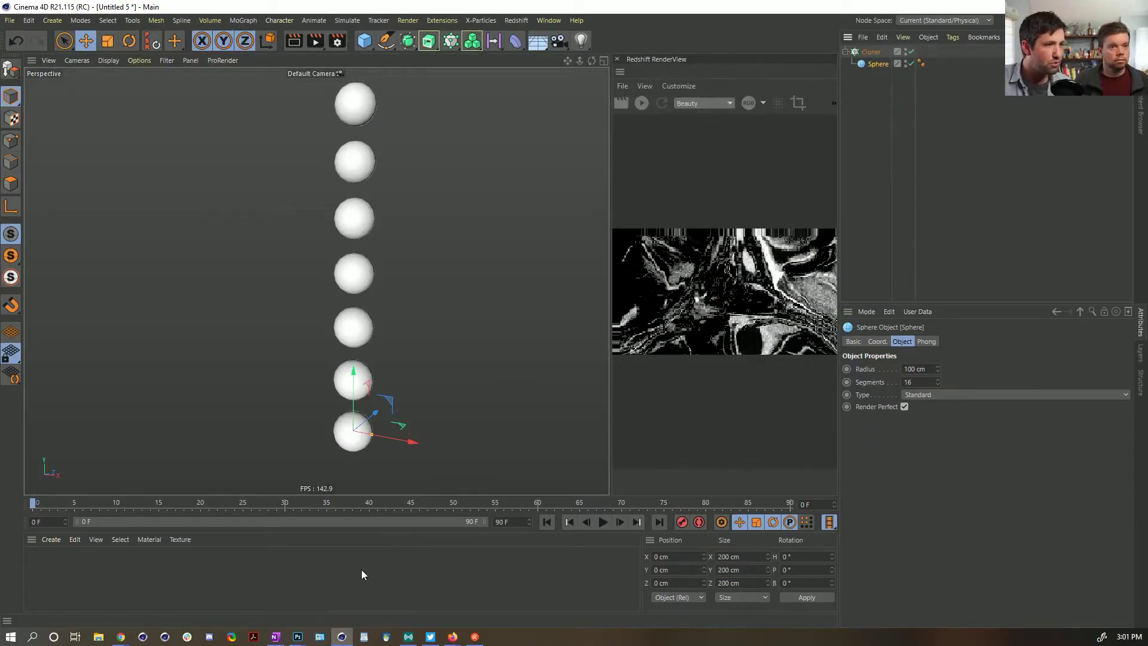
click(341, 547)
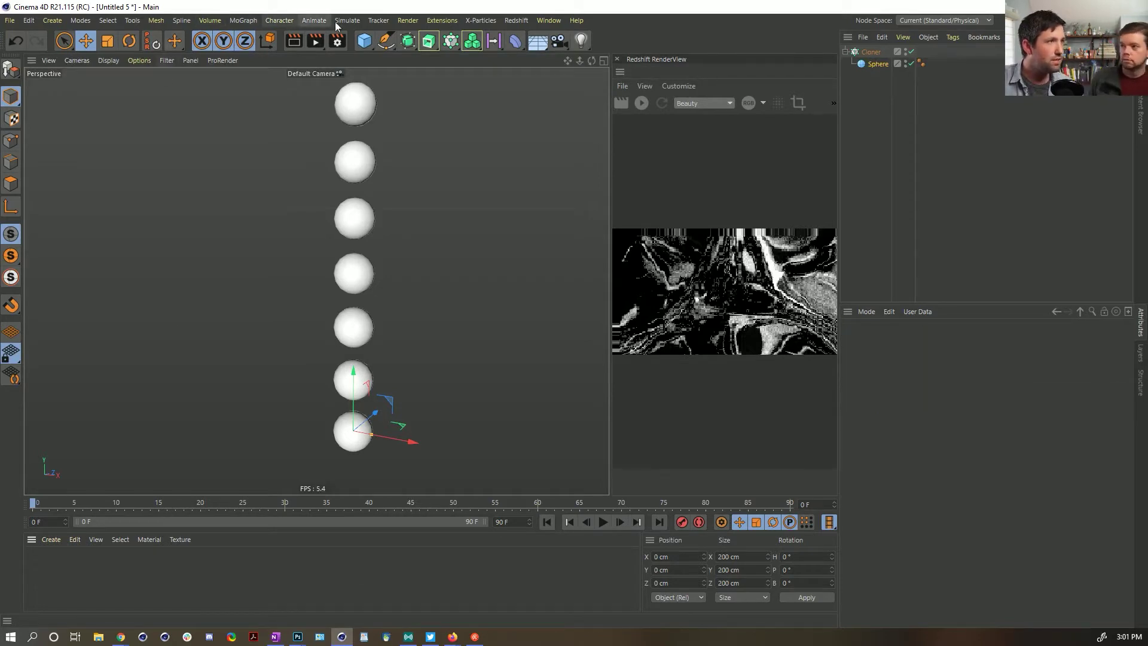
click(408, 20)
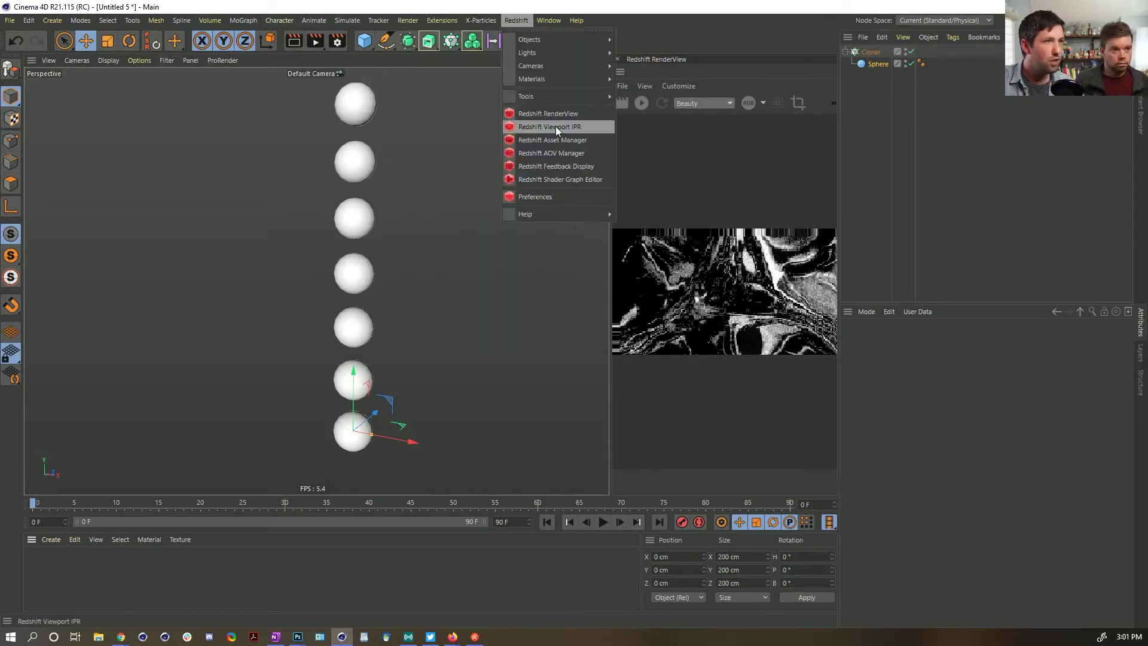
mouse_move(612, 77)
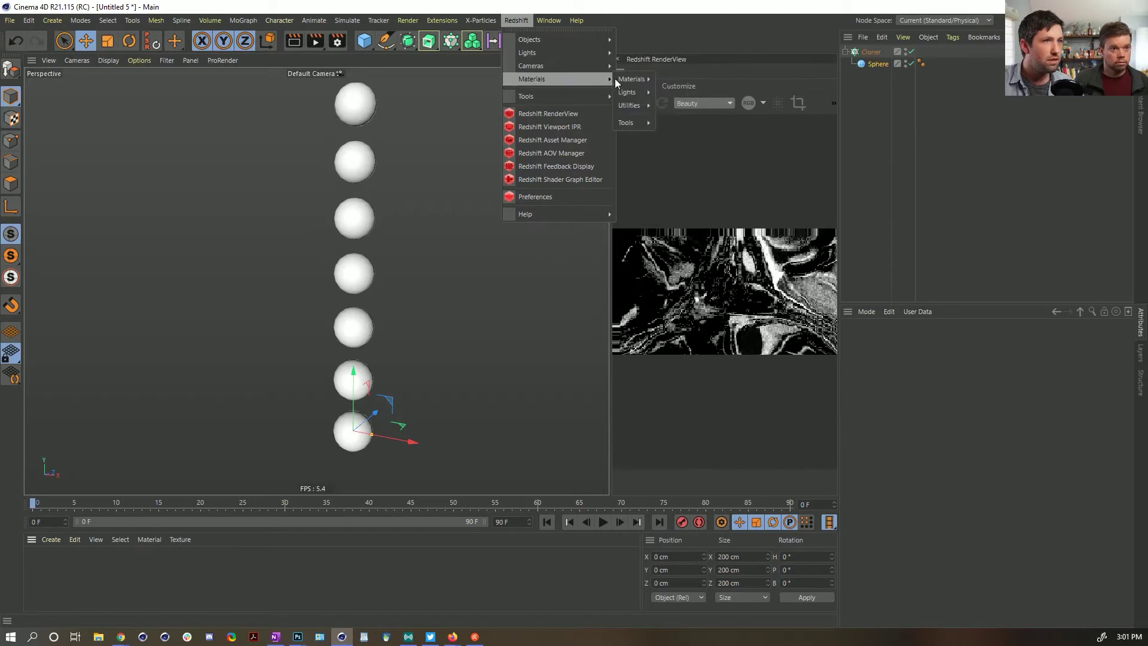
click(667, 81)
Step: Open the new Redshift material's shader graph and widen the window so the Output node fits in
right_click(48, 562)
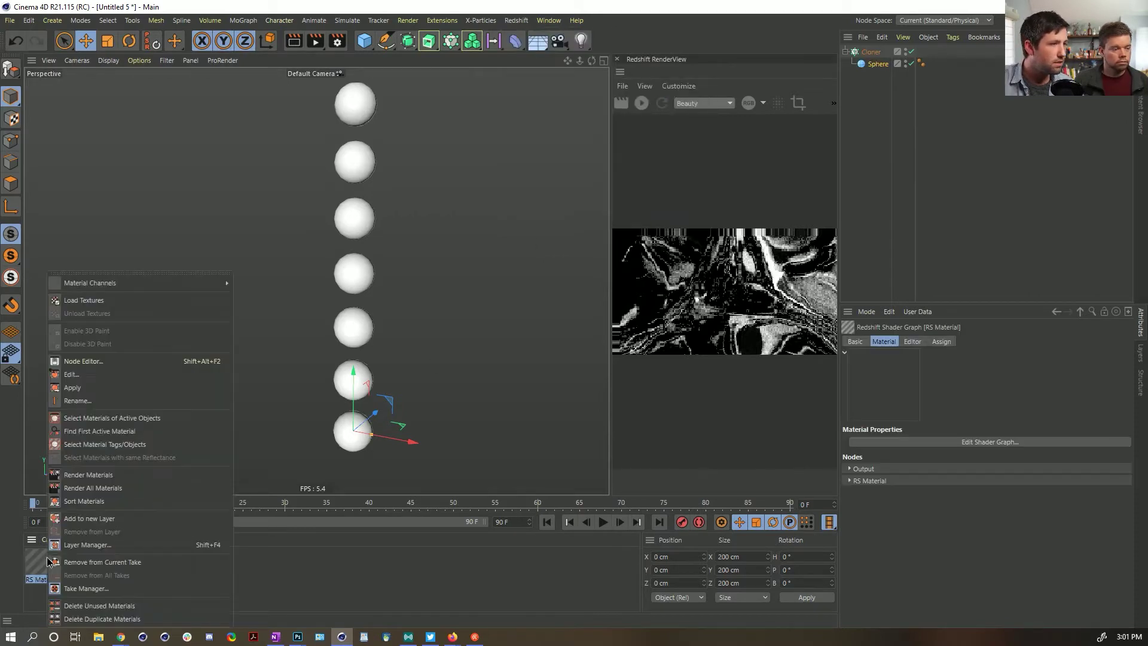
double_click(34, 560)
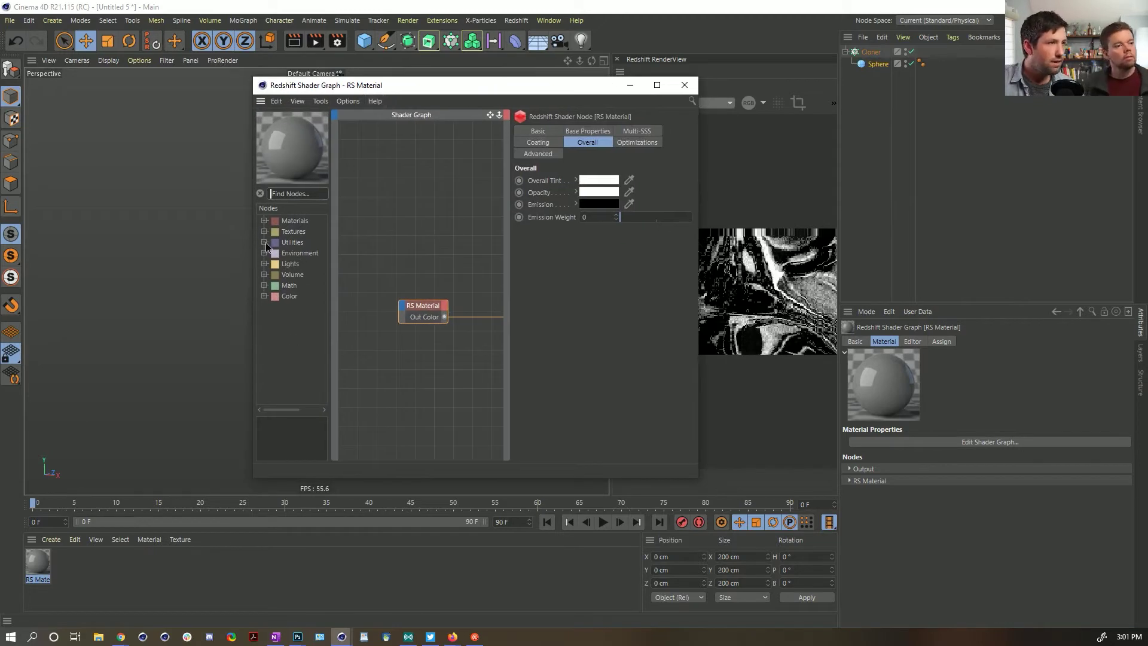
click(265, 242)
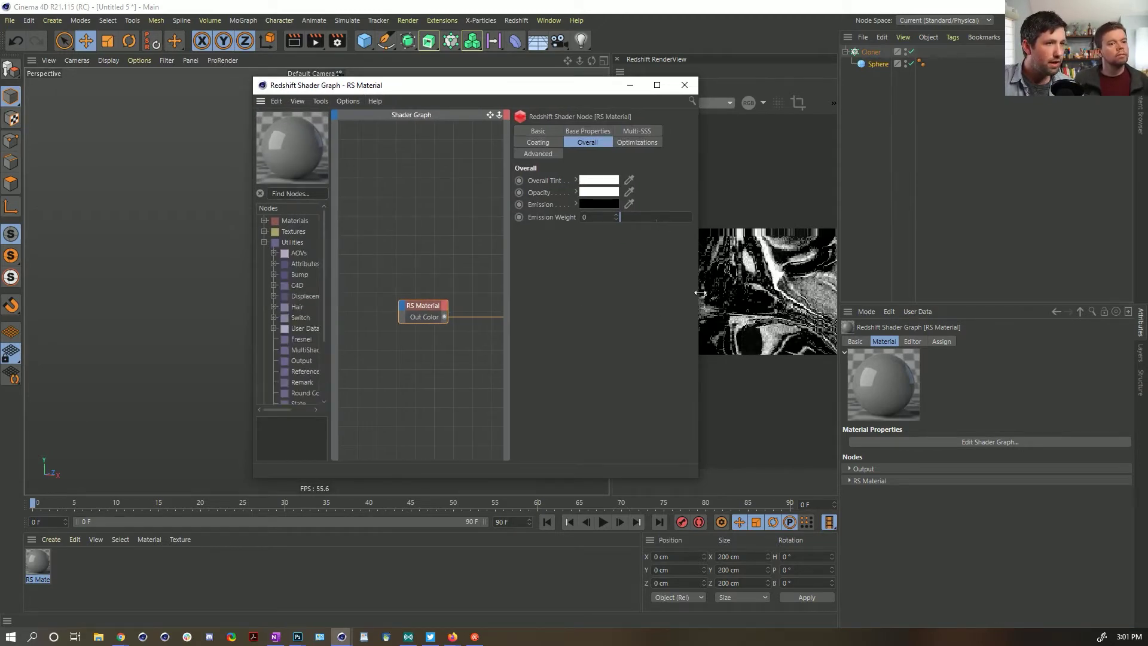
drag(698, 297, 1076, 310)
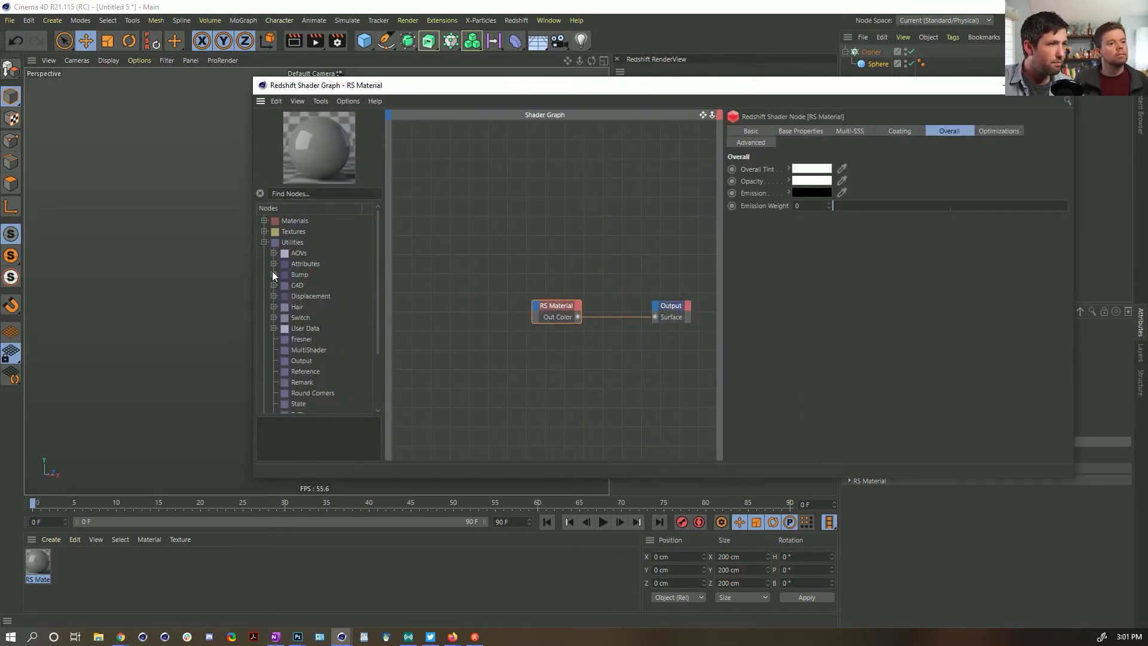
Step: Add an Integer User Data node to the shader graph, removing the Color User Data node placed by mistake
click(274, 328)
drag(323, 339, 450, 227)
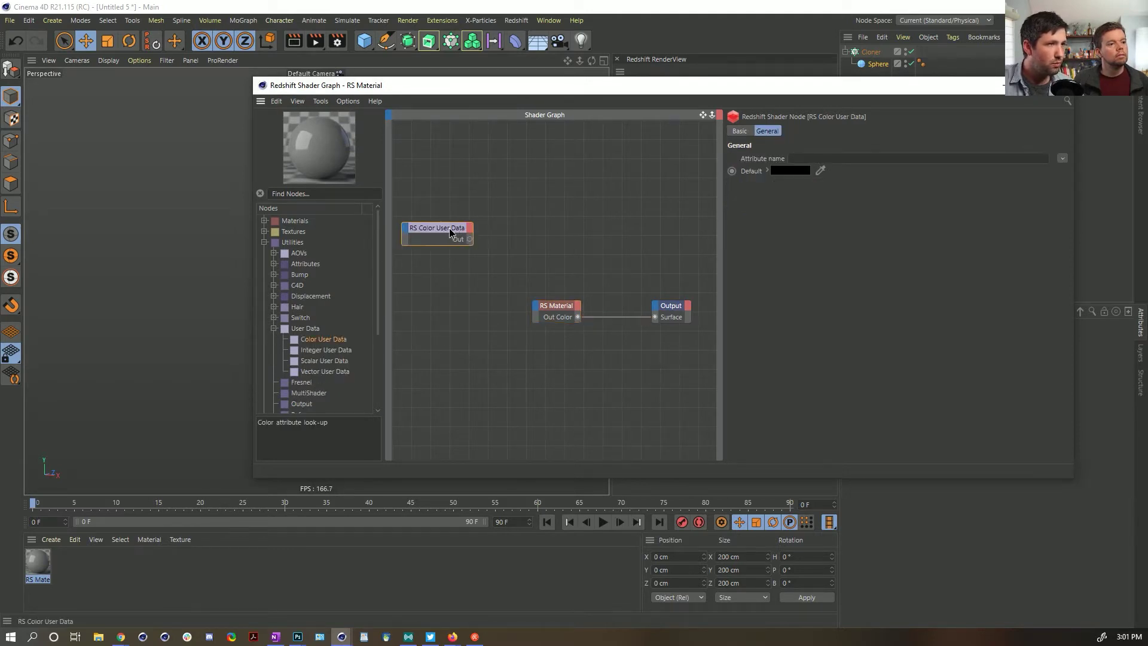
key(Delete)
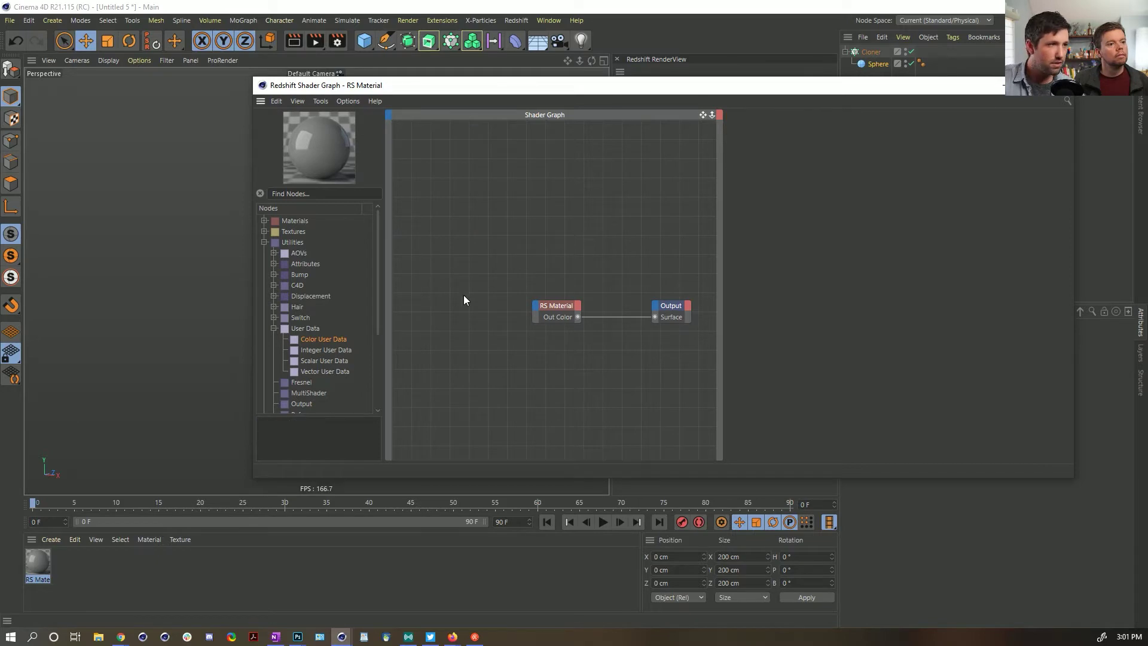
drag(323, 350, 432, 259)
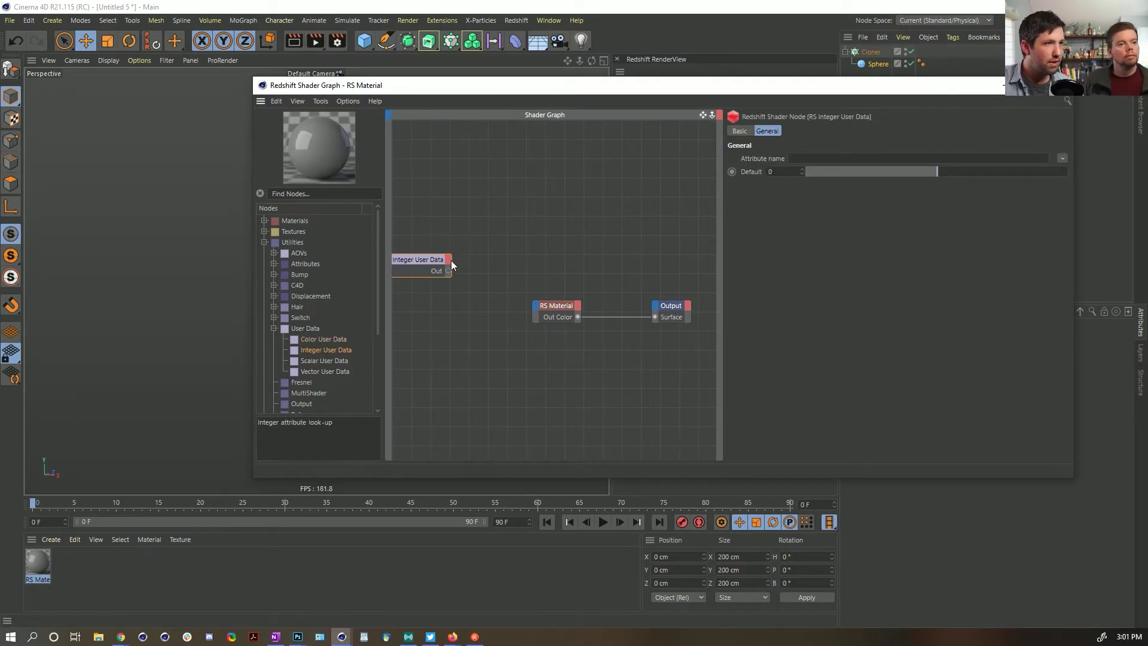
Step: Add a Redshift Object tag to the sphere, enable its Object ID override and set the ID to 15
drag(661, 90, 367, 131)
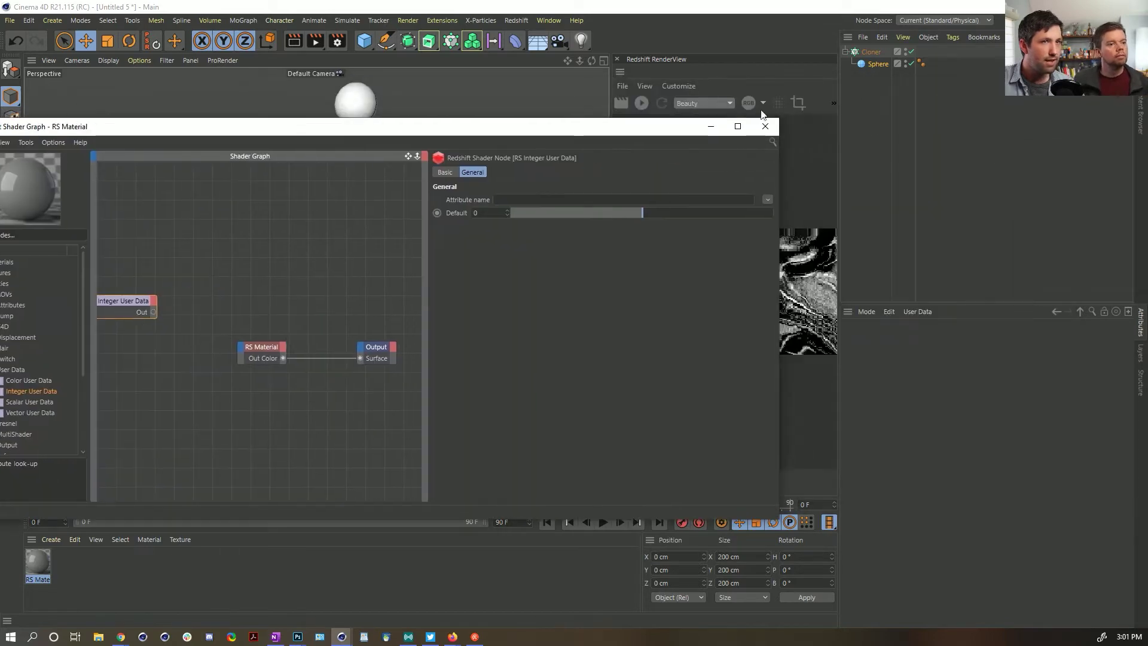
right_click(885, 61)
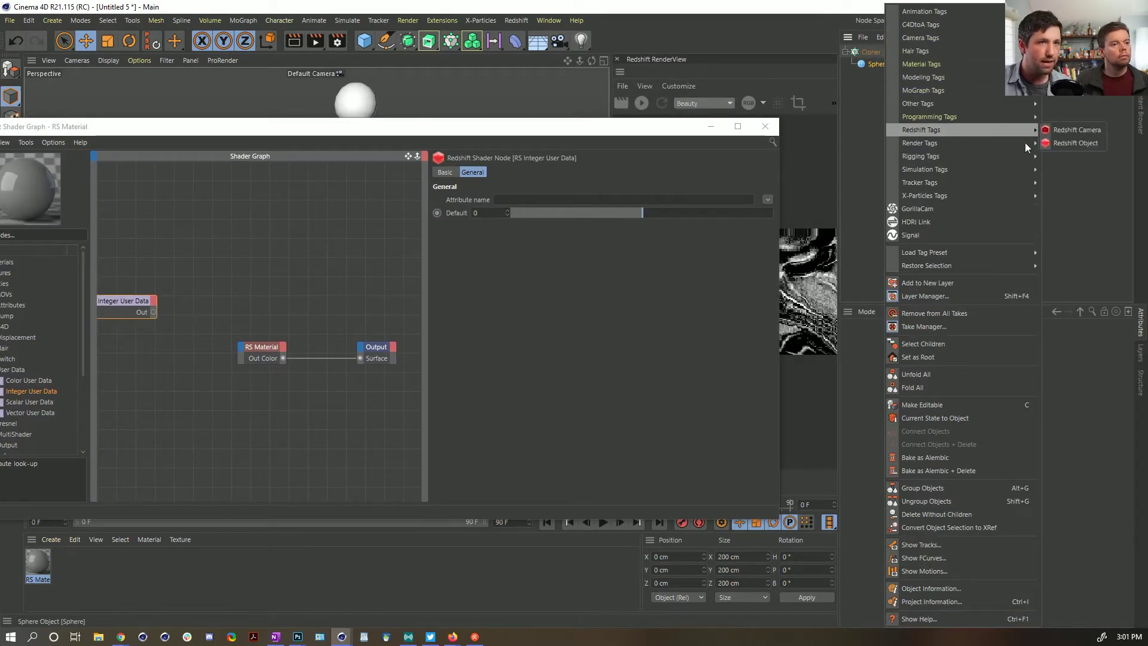
click(1051, 144)
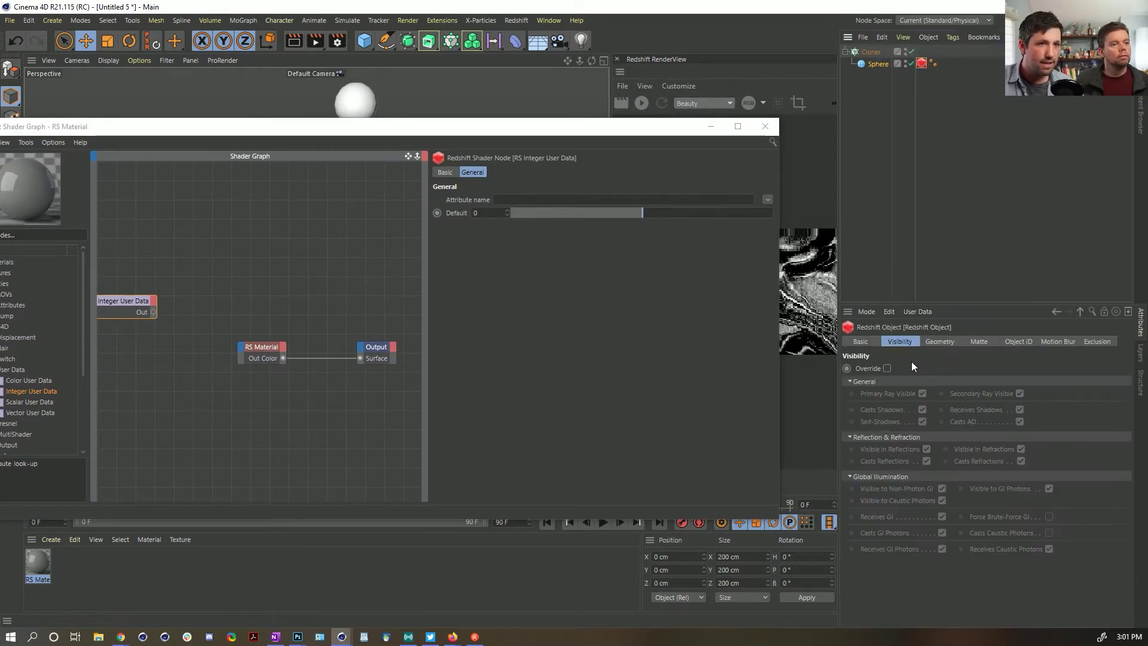
click(1018, 341)
click(890, 368)
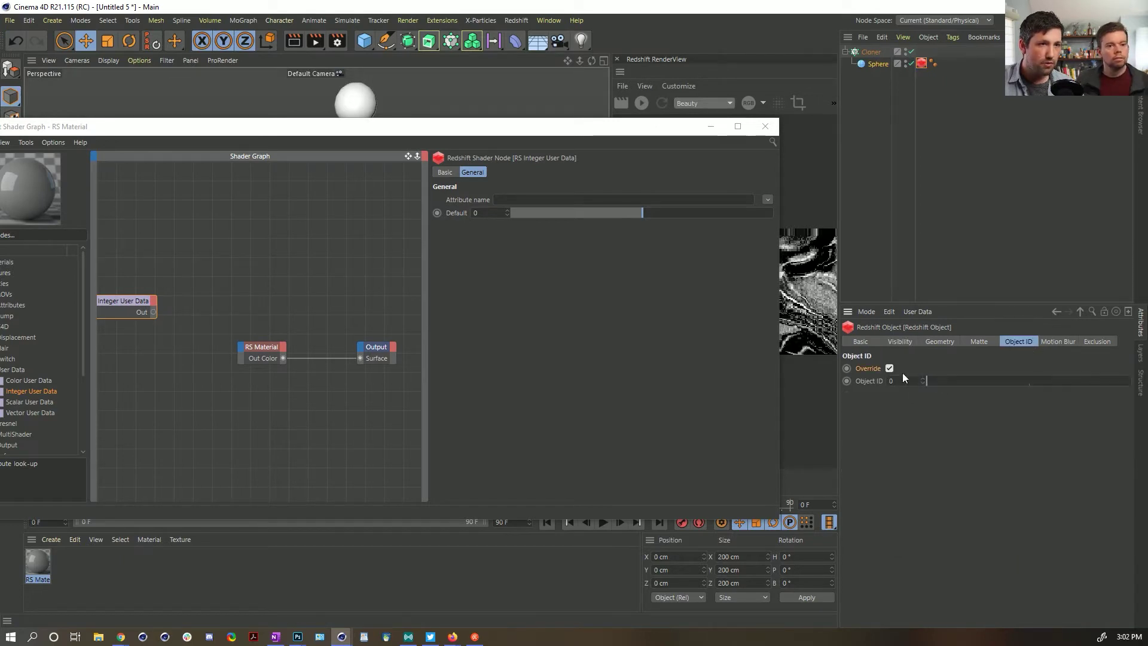
drag(927, 381, 957, 381)
Step: Add a Shader Switch node and connect the Integer User Data output to its selector input
click(157, 303)
drag(199, 126, 322, 88)
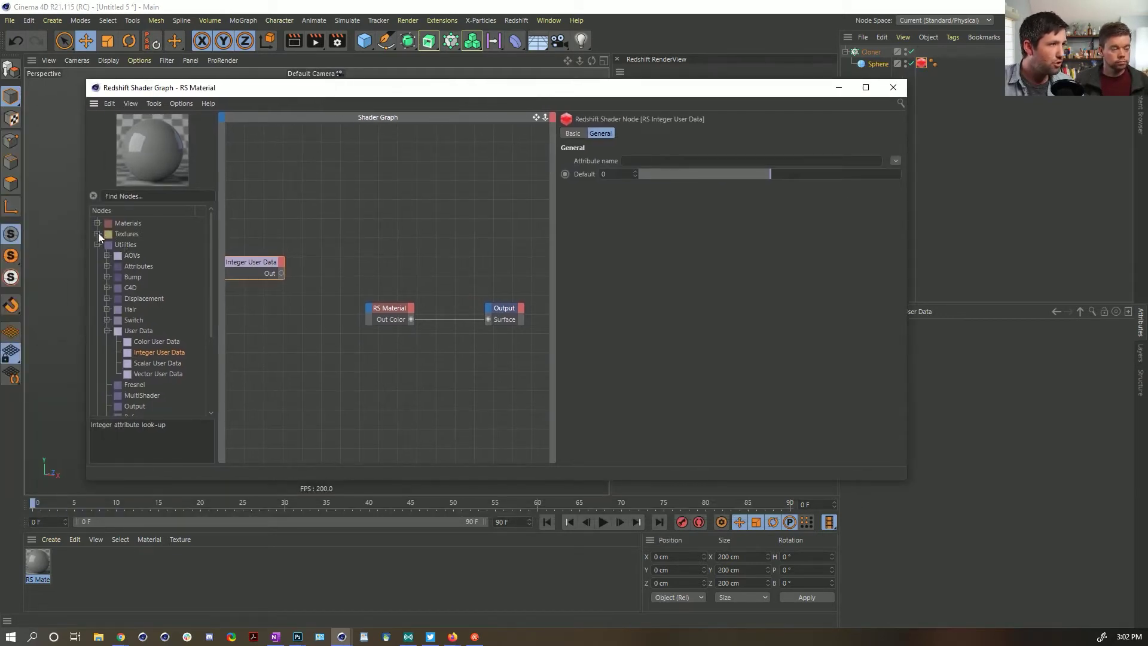
click(106, 320)
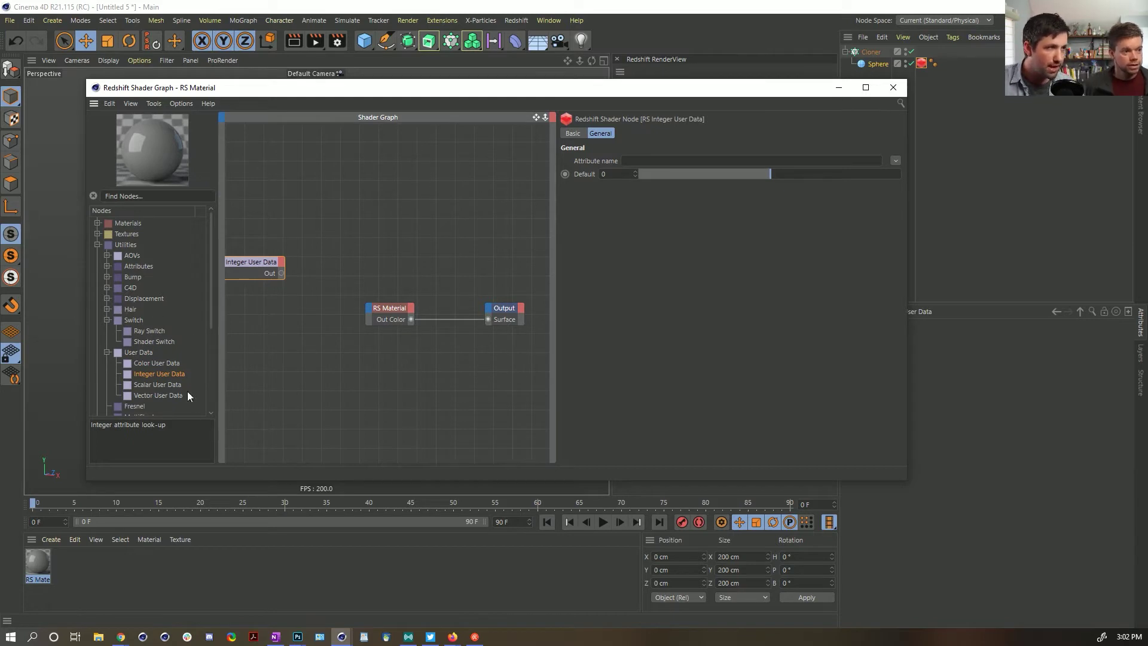
drag(154, 341, 247, 256)
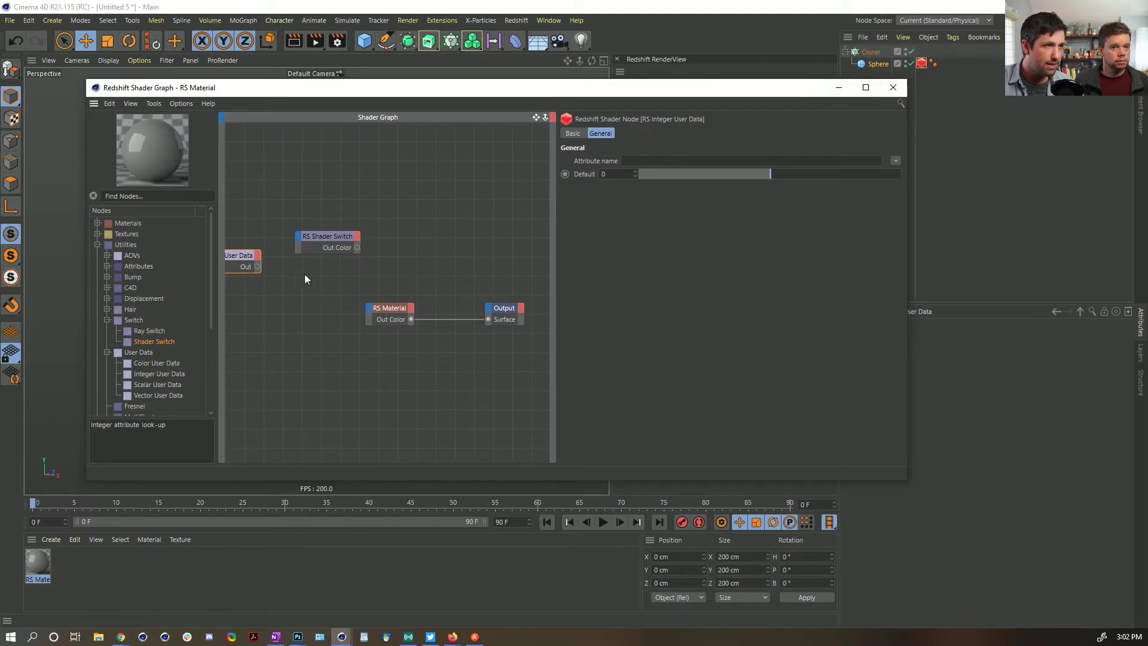
click(339, 237)
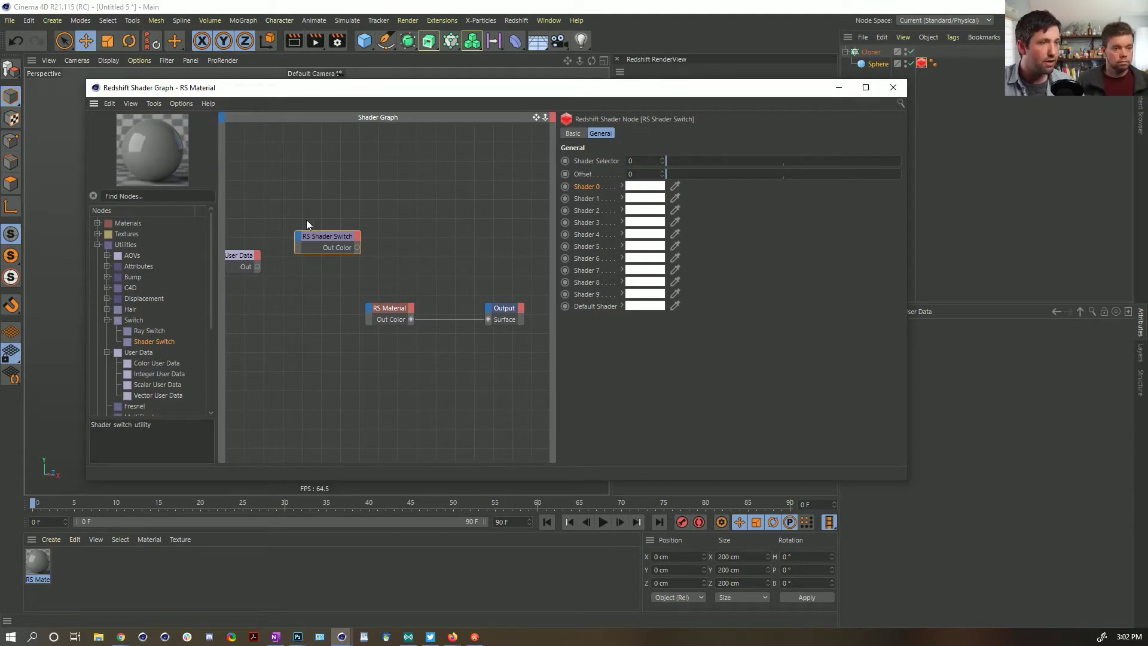
right_click(257, 261)
key(Escape)
drag(257, 267, 331, 240)
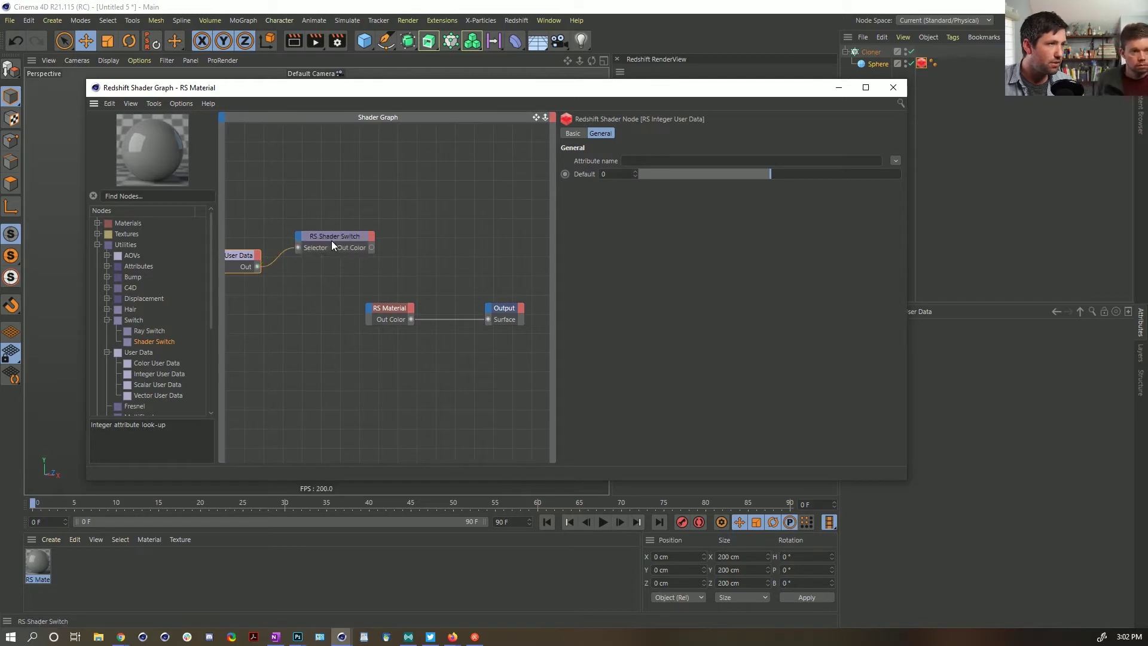
Step: Set the Shader Switch's Shader 3 colour to red
click(331, 238)
click(318, 293)
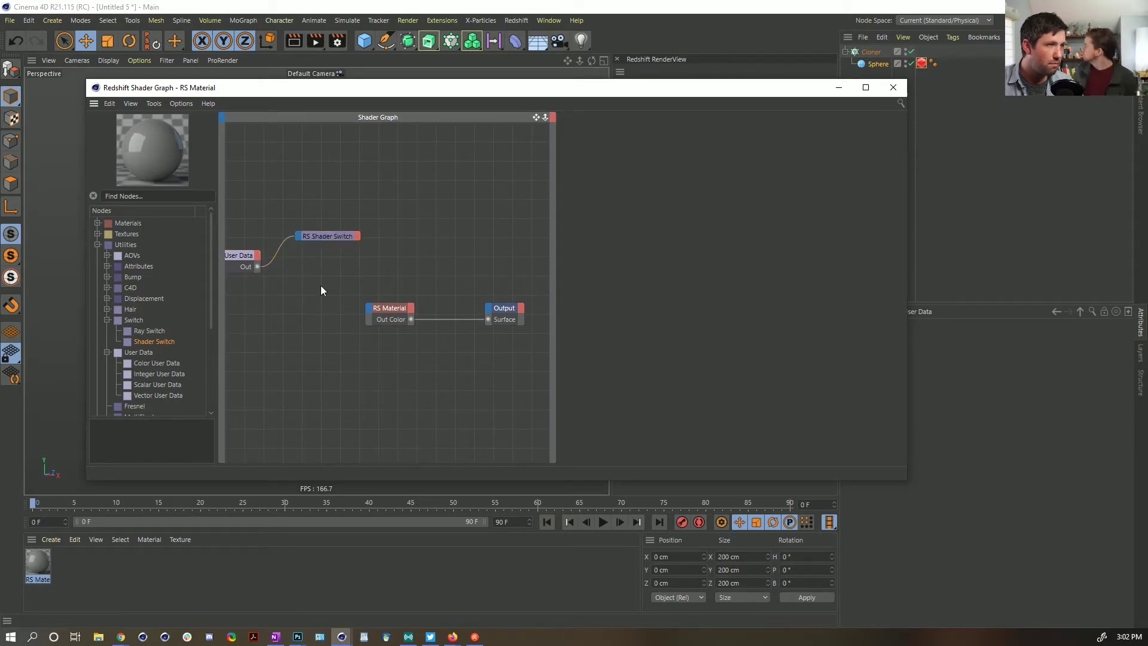
click(334, 236)
click(646, 222)
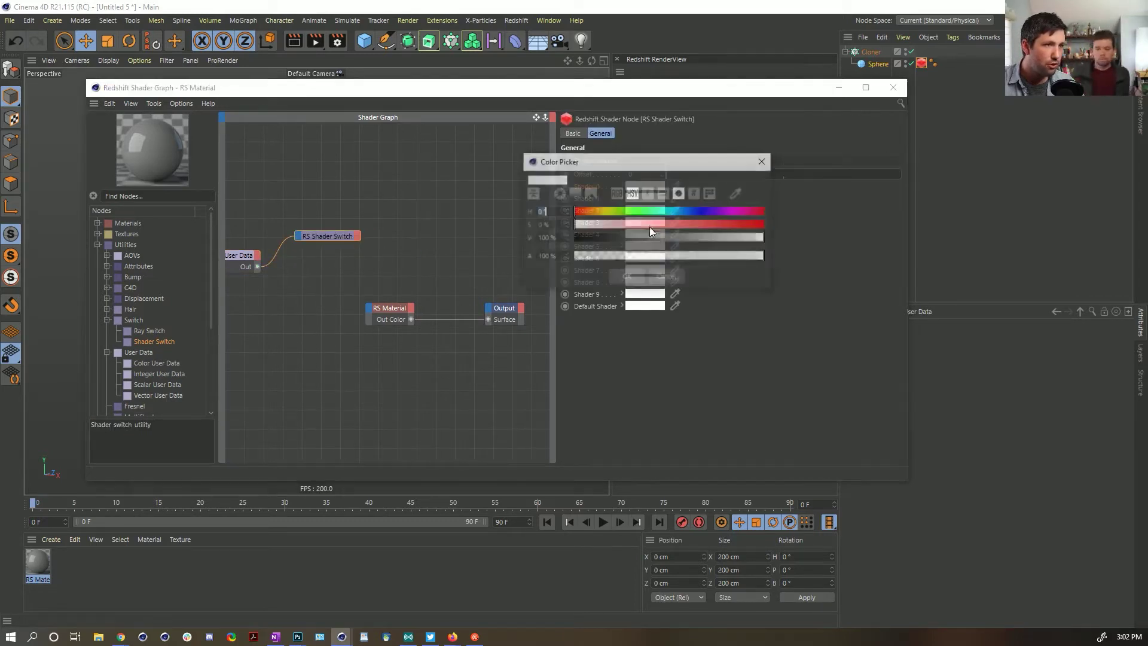
click(627, 276)
Step: Take the sphere out of the Cloner and make two copies of it, spread in a horizontal row
drag(610, 88, 515, 360)
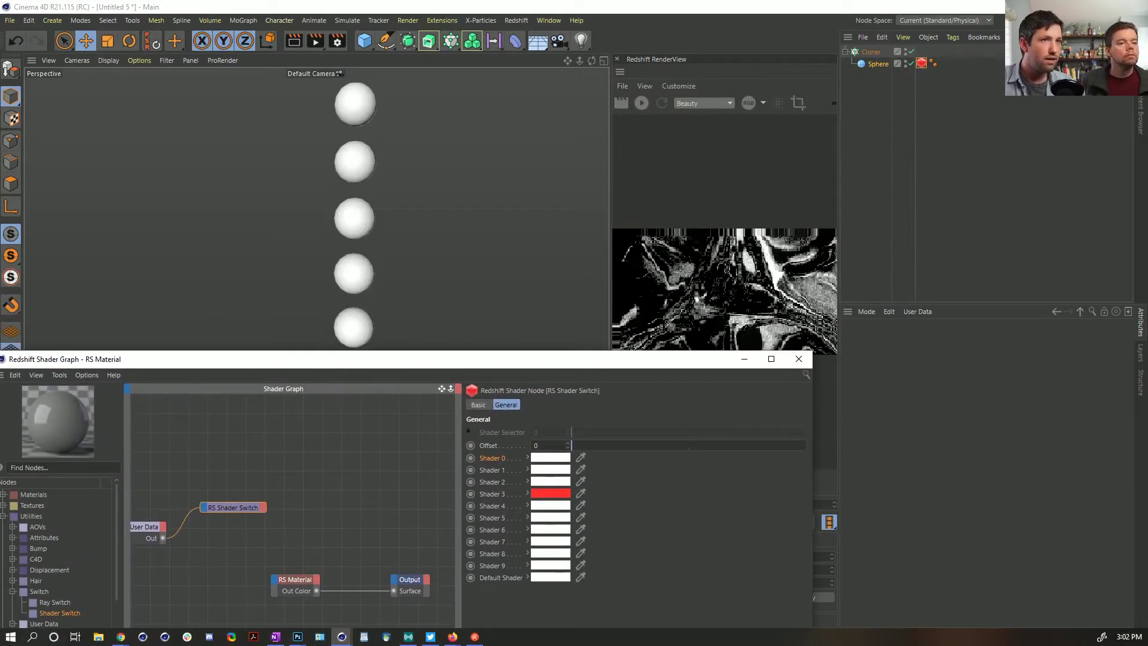
click(873, 64)
ctrl+drag(874, 77, 874, 79)
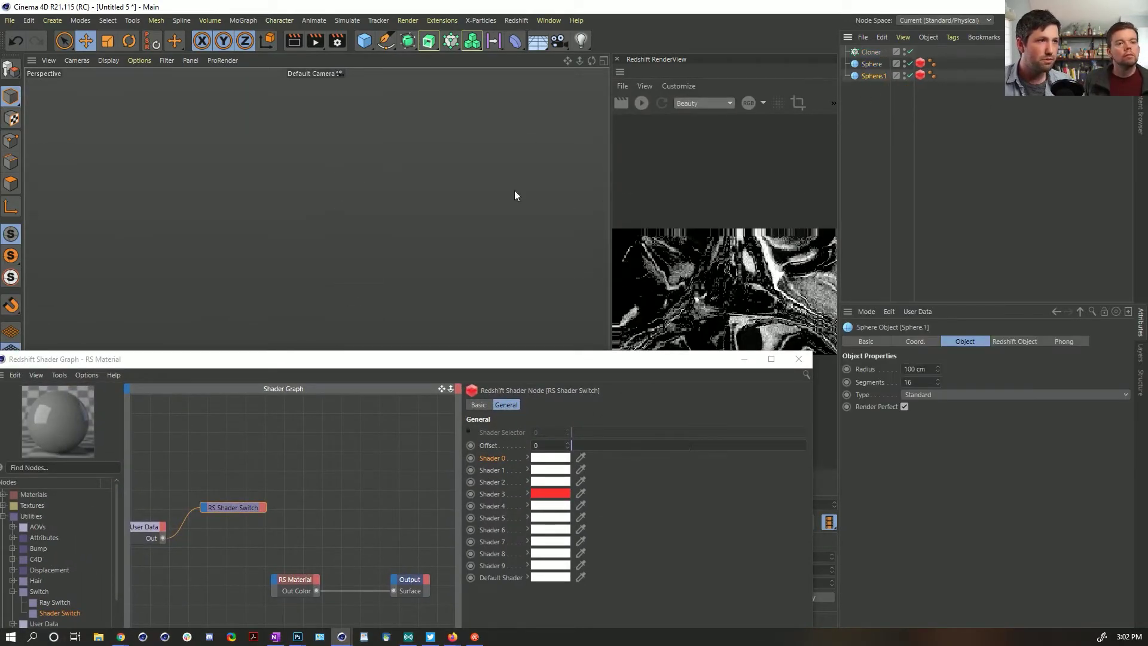
click(461, 210)
scroll(458, 212, down, 5)
scroll(447, 225, down, 4)
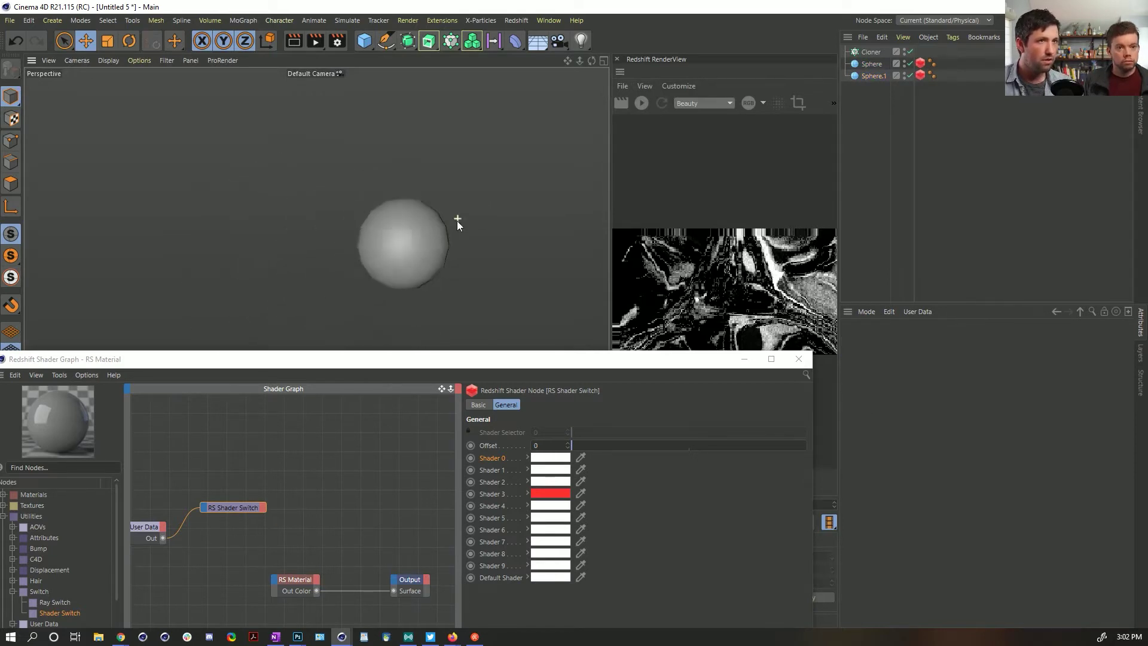
click(873, 75)
ctrl+drag(496, 242, 718, 246)
alt+middle_drag(354, 245, 323, 234)
alt+drag(410, 245, 436, 249)
click(435, 249)
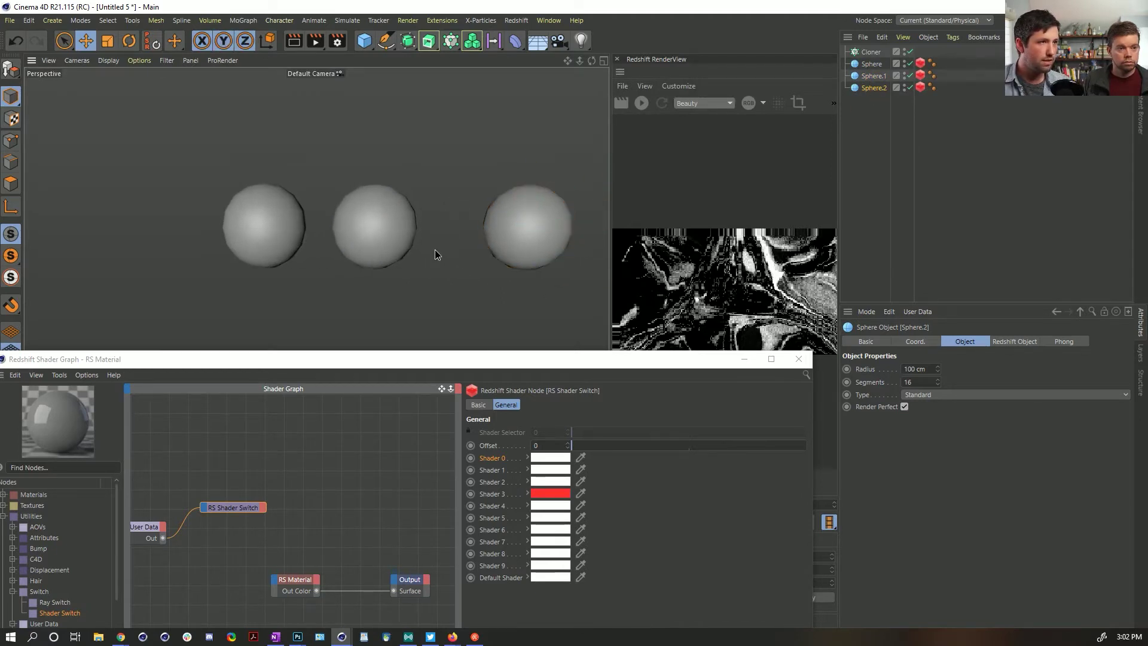
Step: Examine the Object ID overrides in the spheres' Redshift Object tags
click(921, 63)
shift+click(921, 75)
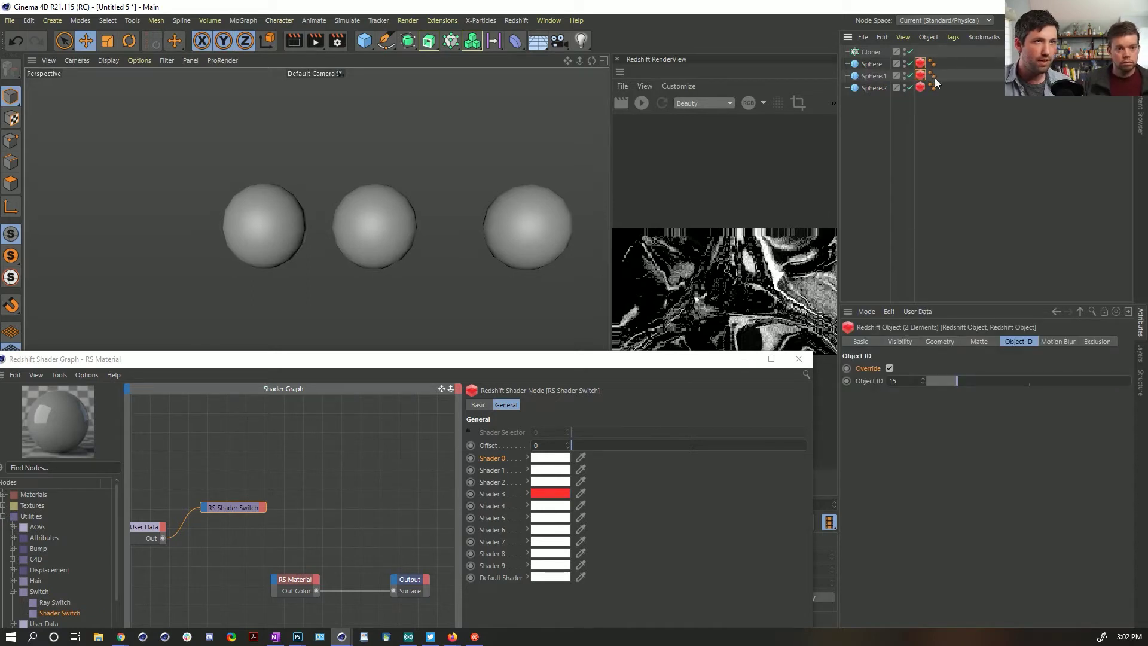
click(921, 88)
key(Return)
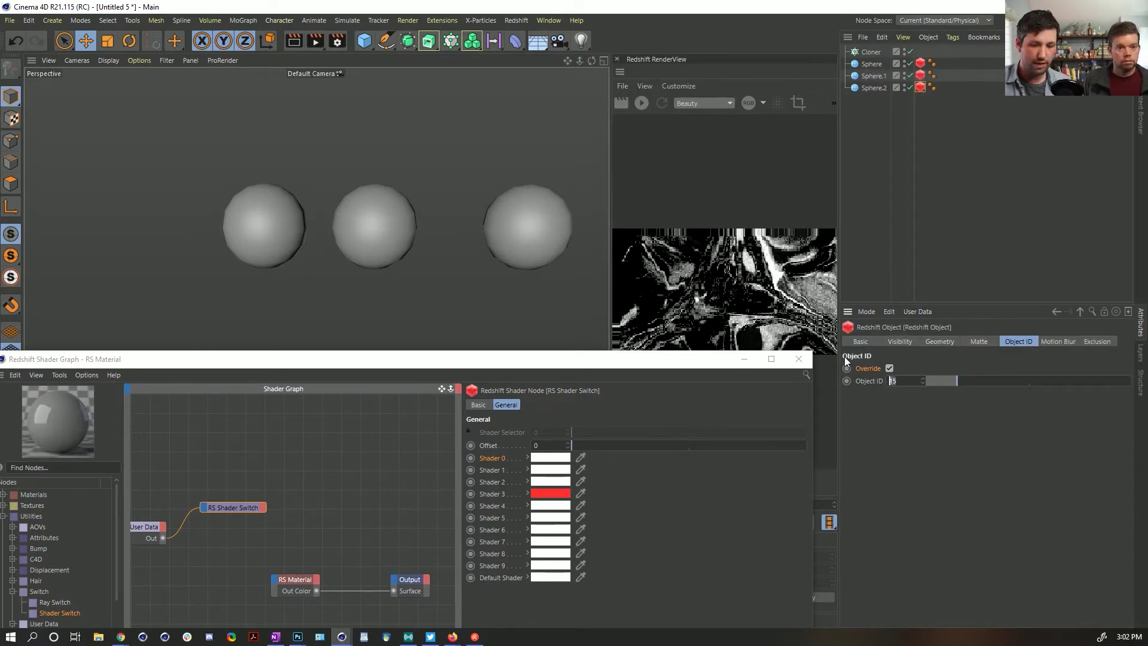
click(262, 507)
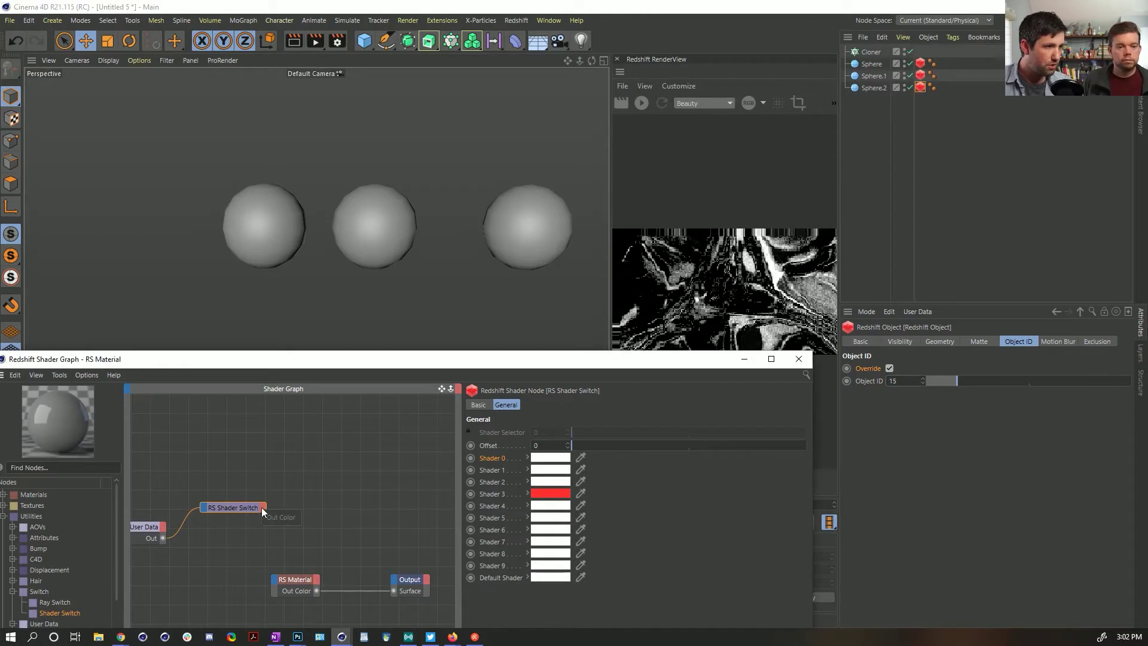
click(909, 381)
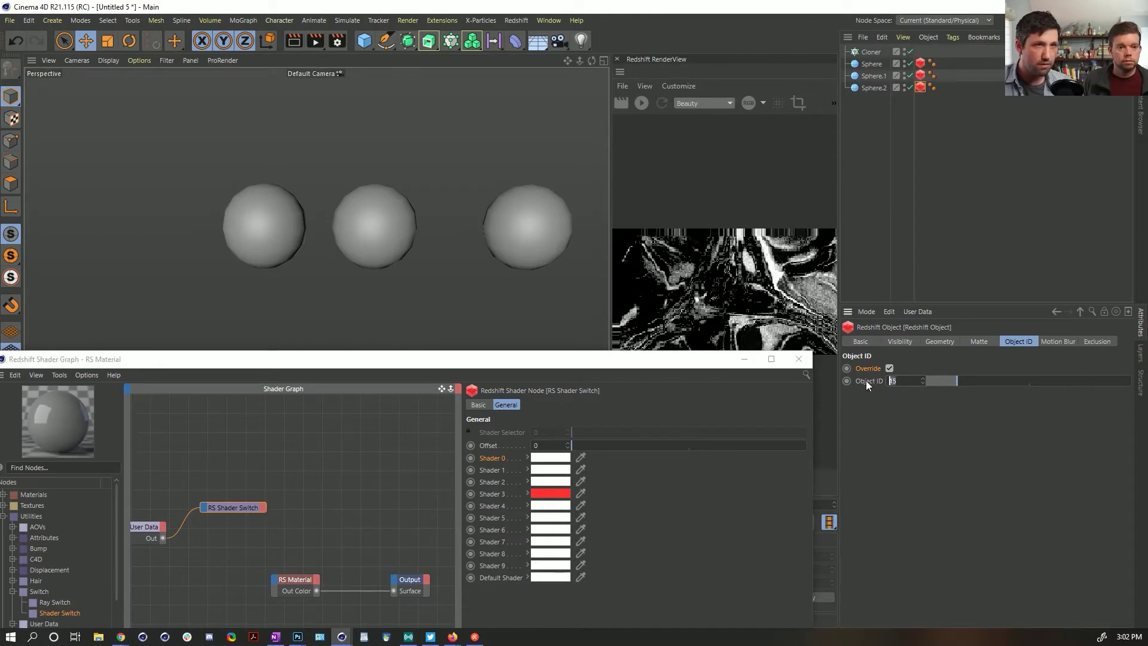
click(899, 423)
Step: Reposition the Shader Switch node and add a Ramp node above it by searching the node list for ramp
click(259, 513)
click(242, 514)
drag(242, 507, 234, 508)
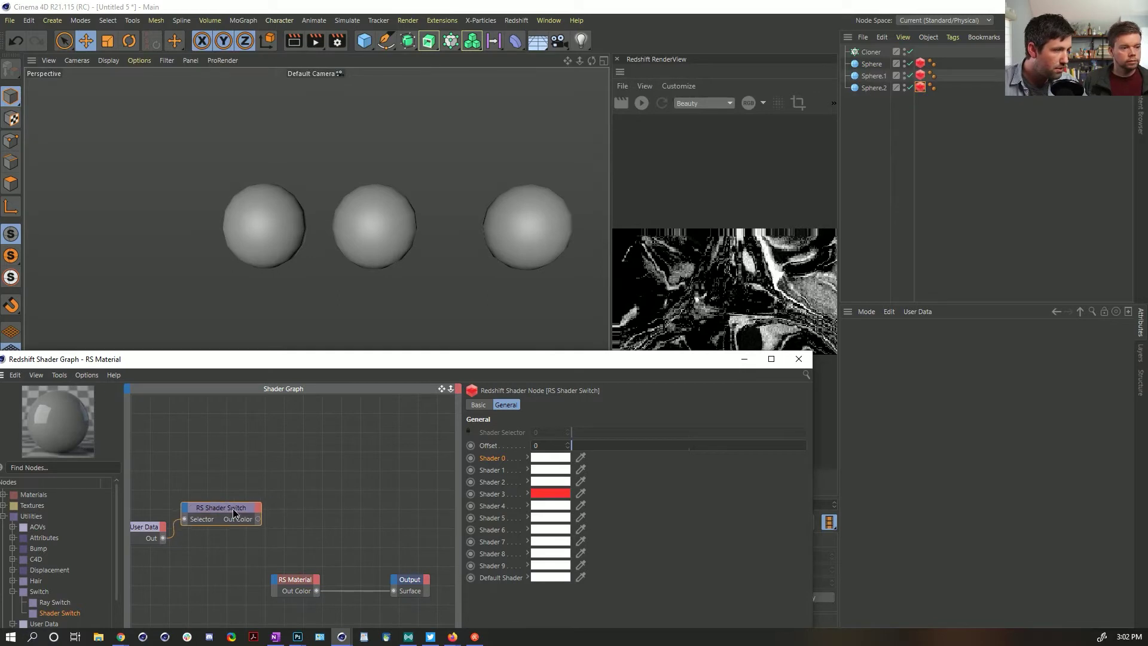
click(100, 468)
text(ramp)
drag(39, 505, 179, 477)
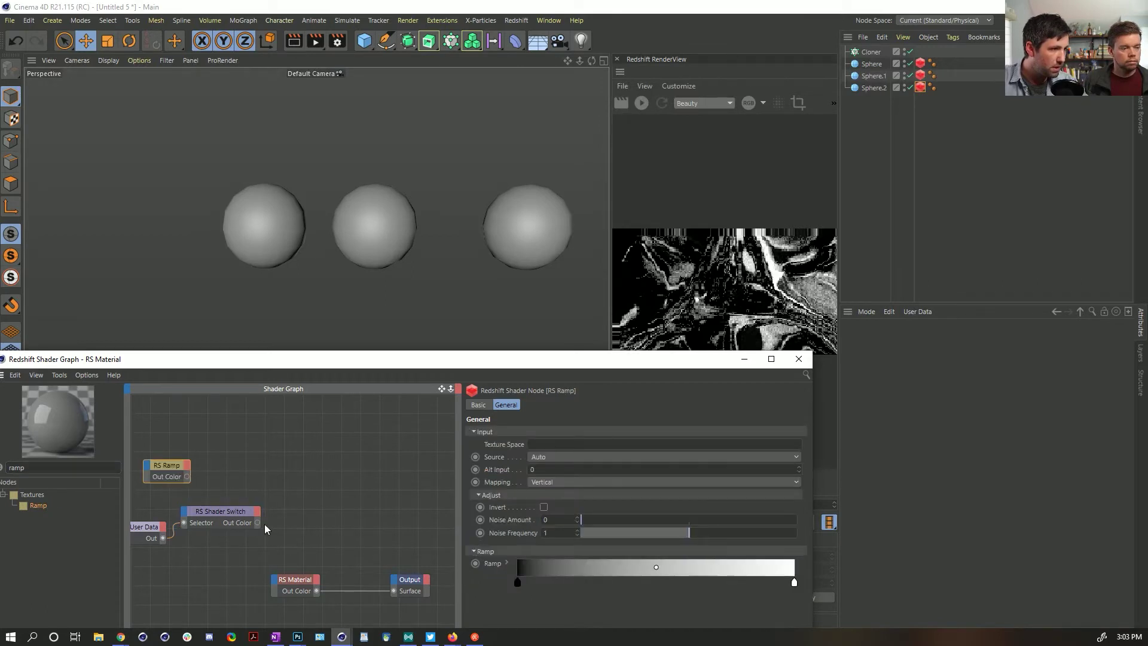
Step: Connect the Shader Switch's Out Color to the RS Material's Diffuse Color and start the live Redshift render
drag(256, 524, 290, 583)
mouse_move(431, 474)
click(466, 474)
click(641, 103)
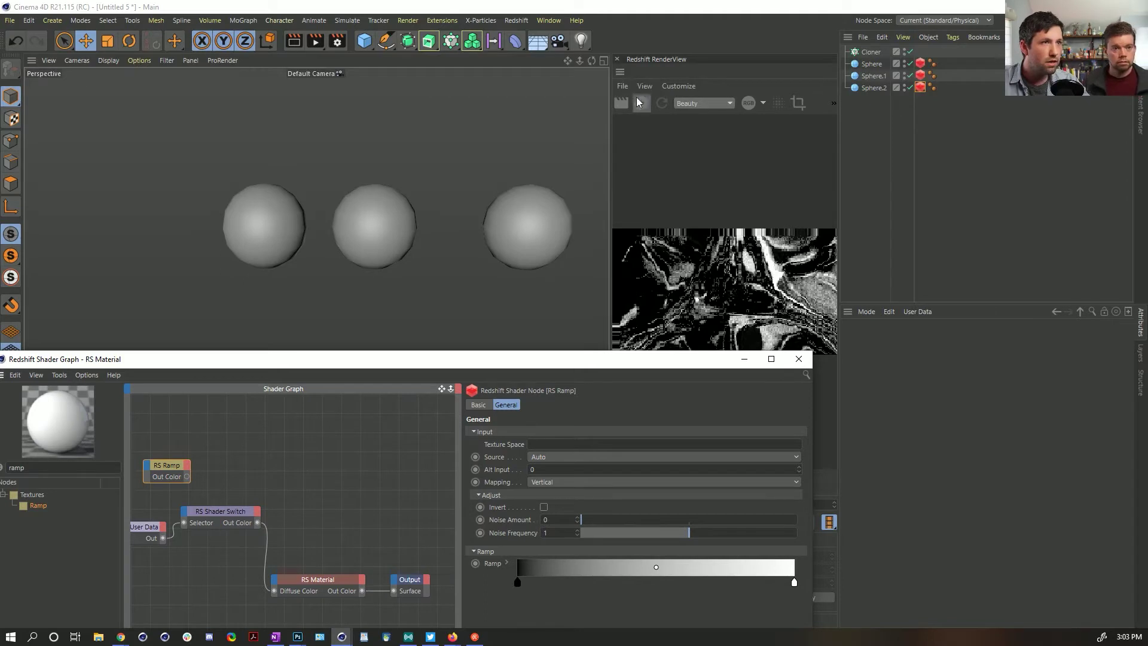
alt+middle_drag(464, 204, 444, 223)
click(311, 533)
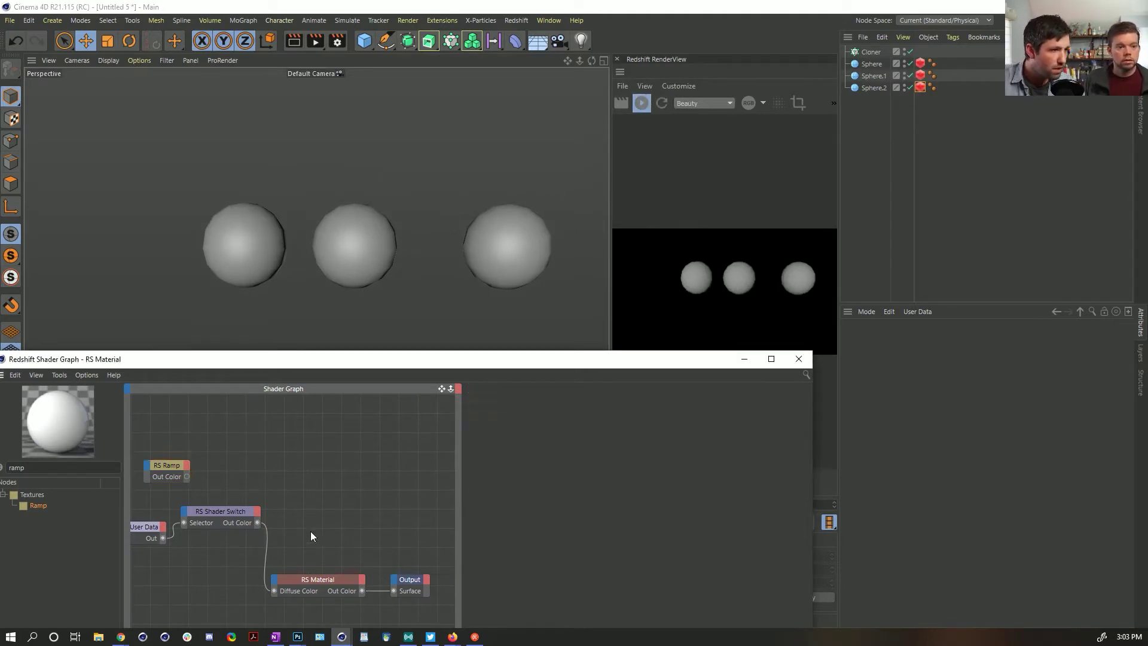
Step: Set the Shader Switch's Offset to 1 and move the shader graph window off the material list
click(229, 519)
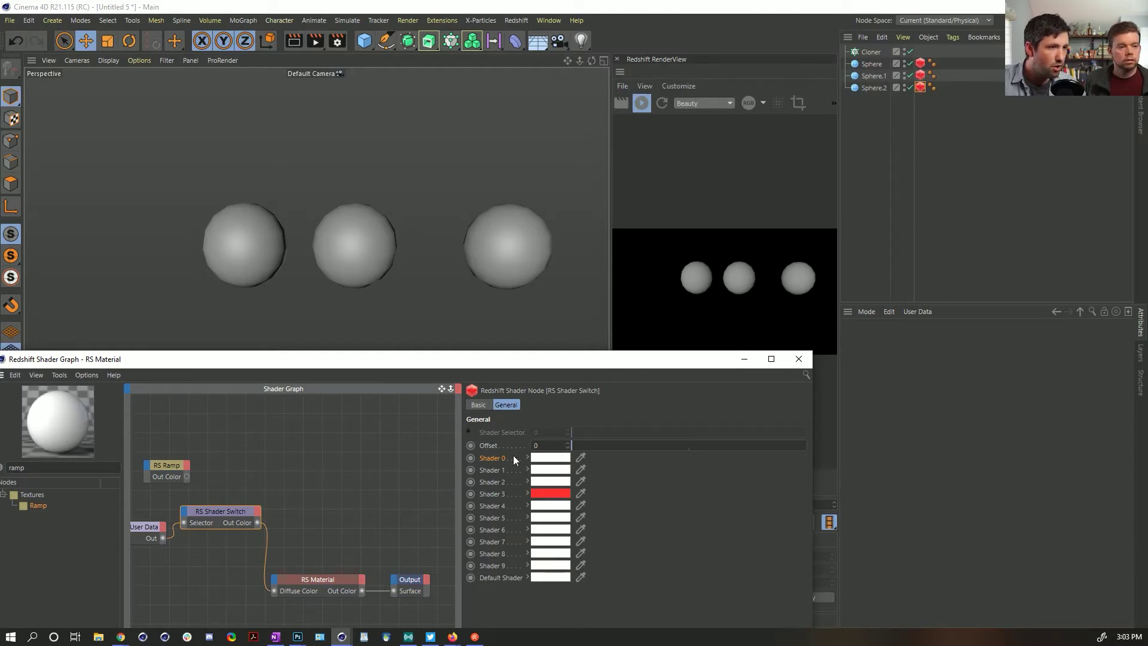
click(669, 102)
drag(240, 359, 235, 115)
click(46, 559)
Step: Group the three spheres under a new Null and narrow the shader graph window to uncover the render view
drag(882, 40, 882, 89)
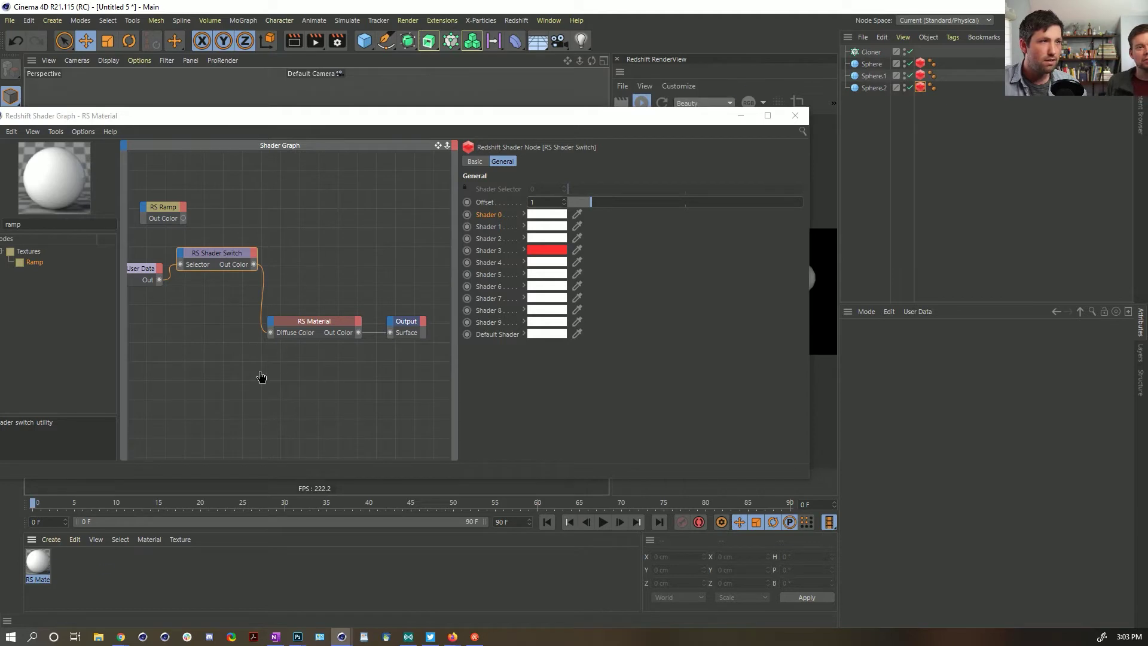
key(shift+c)
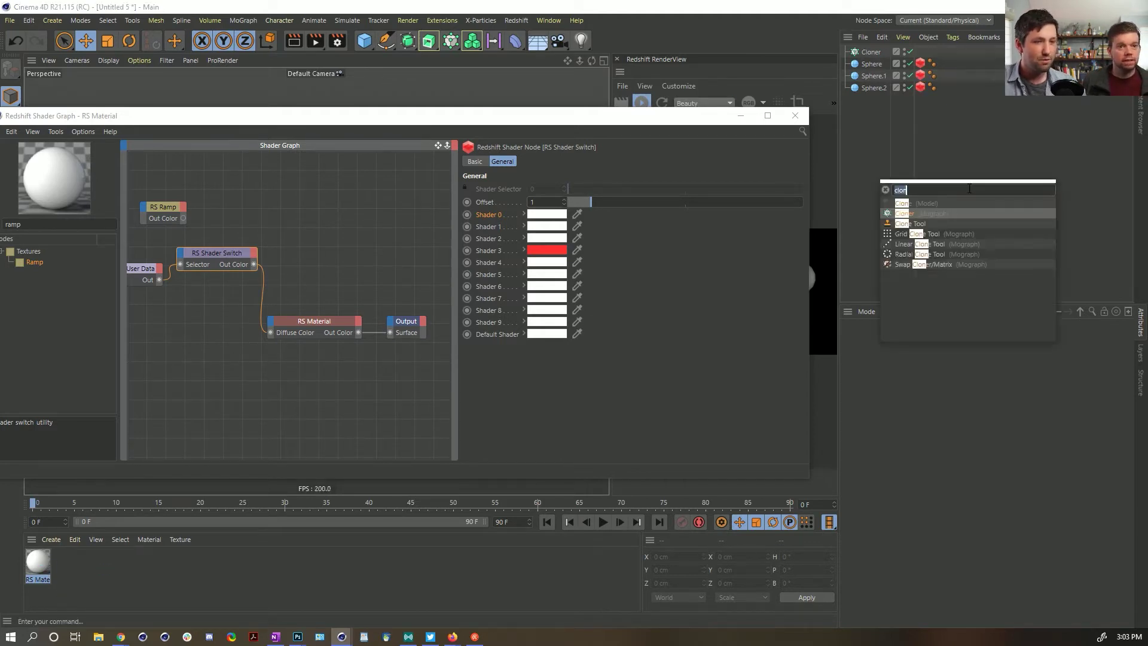
text(nu)
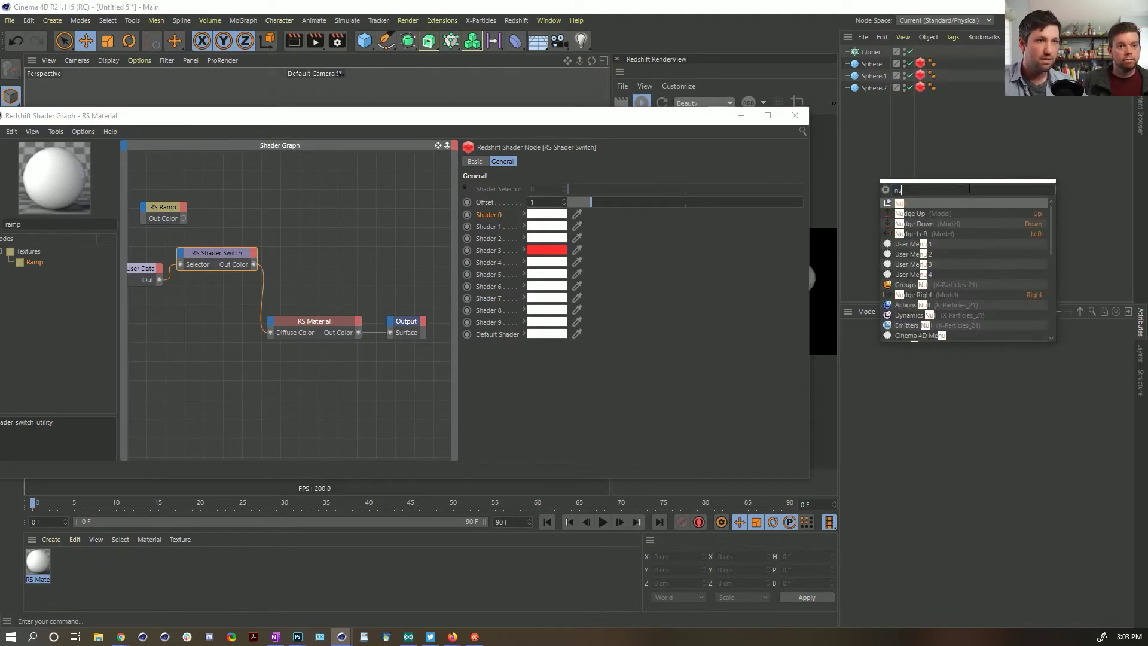
key(Return)
drag(880, 212, 871, 53)
drag(702, 118, 715, 153)
drag(822, 196, 563, 197)
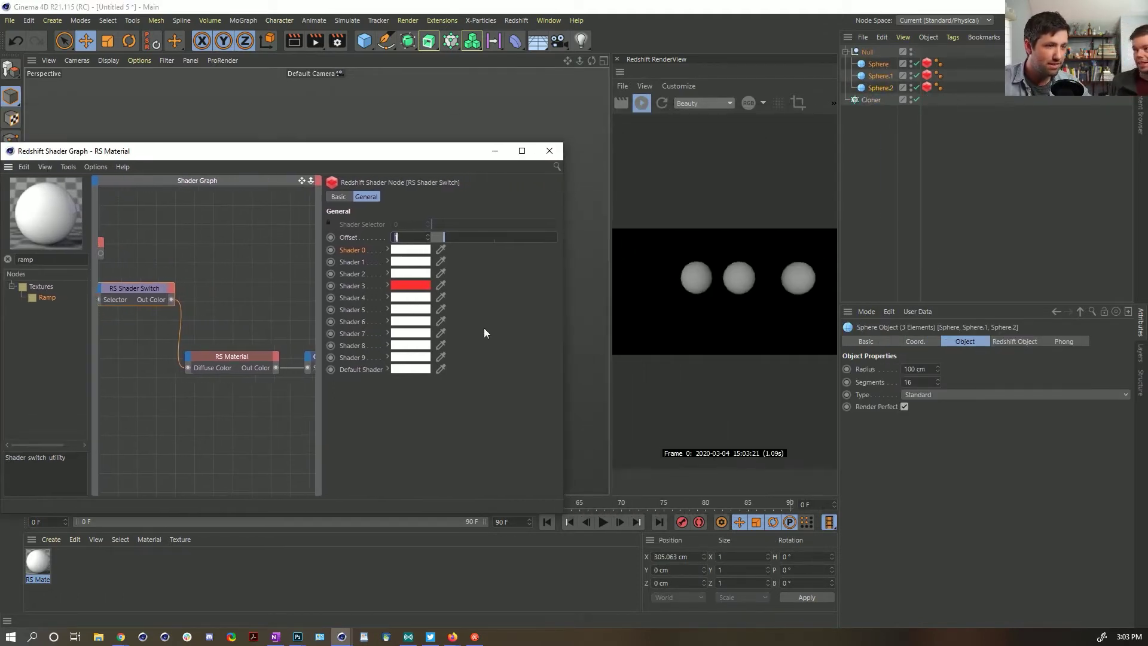
Step: Apply the RS Material to the Null holding the three spheres and refresh the Redshift render
click(115, 547)
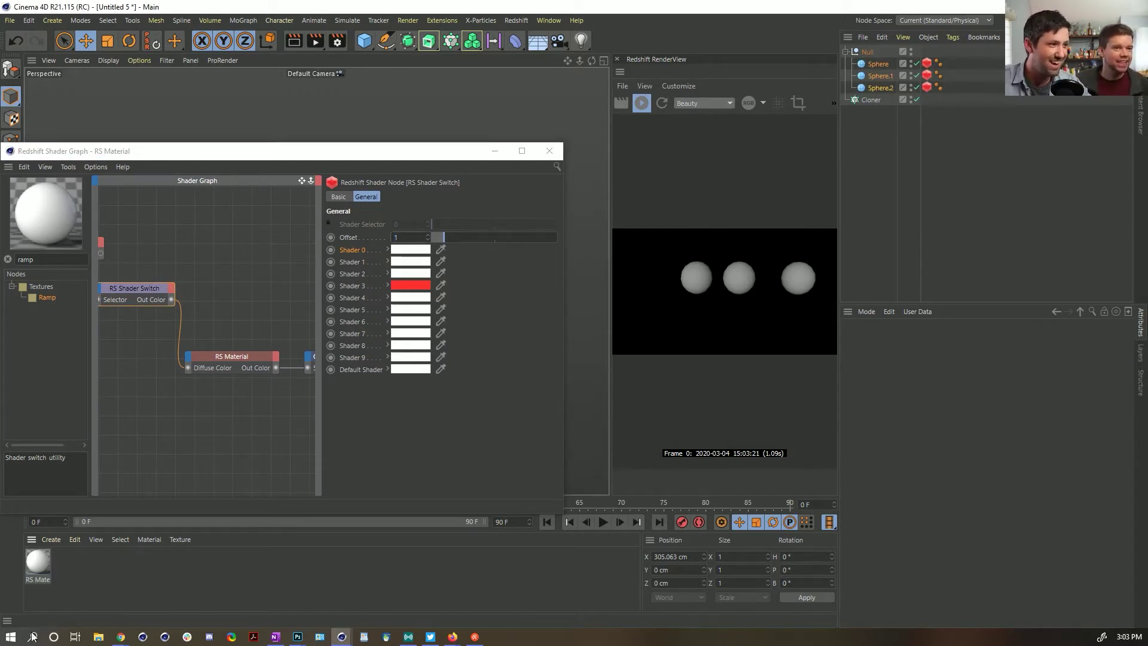
drag(952, 51, 878, 55)
click(662, 102)
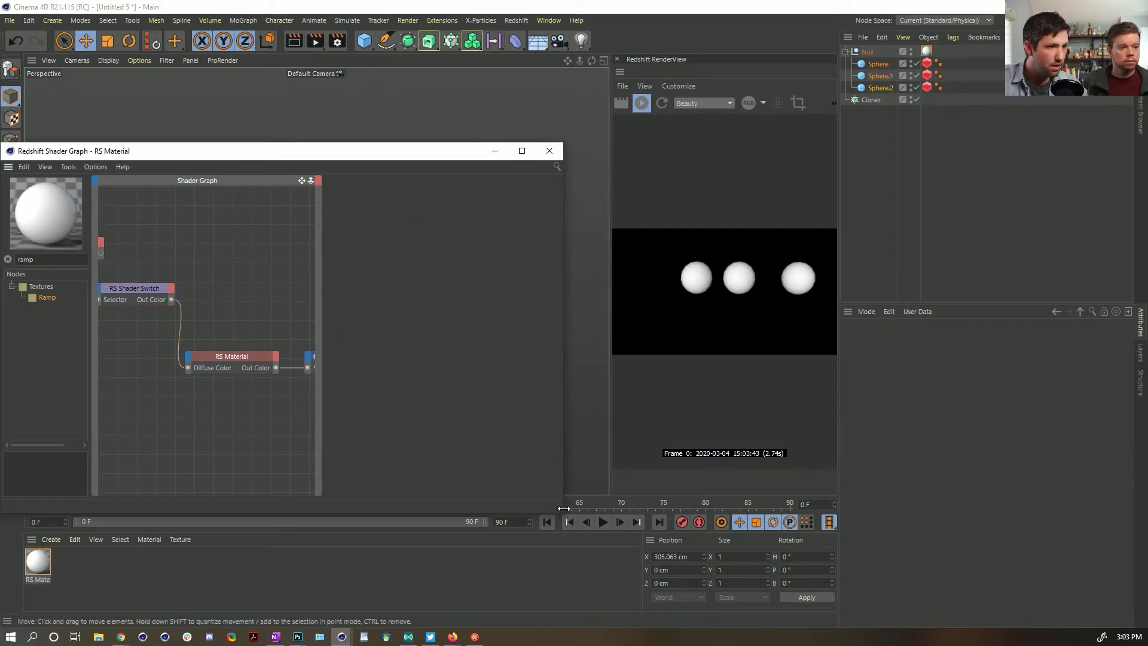
Step: Set the Integer User Data node's attribute name to RSObjectID, uncover the render view again and refresh the render
drag(563, 511, 991, 527)
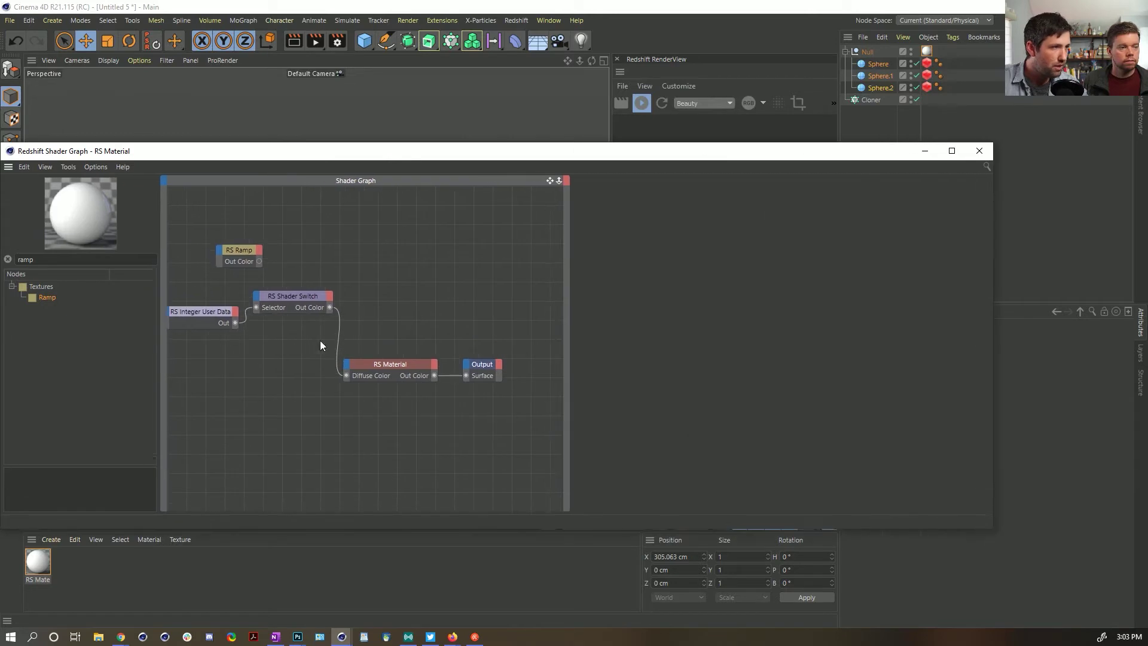
click(206, 313)
click(982, 223)
click(1037, 250)
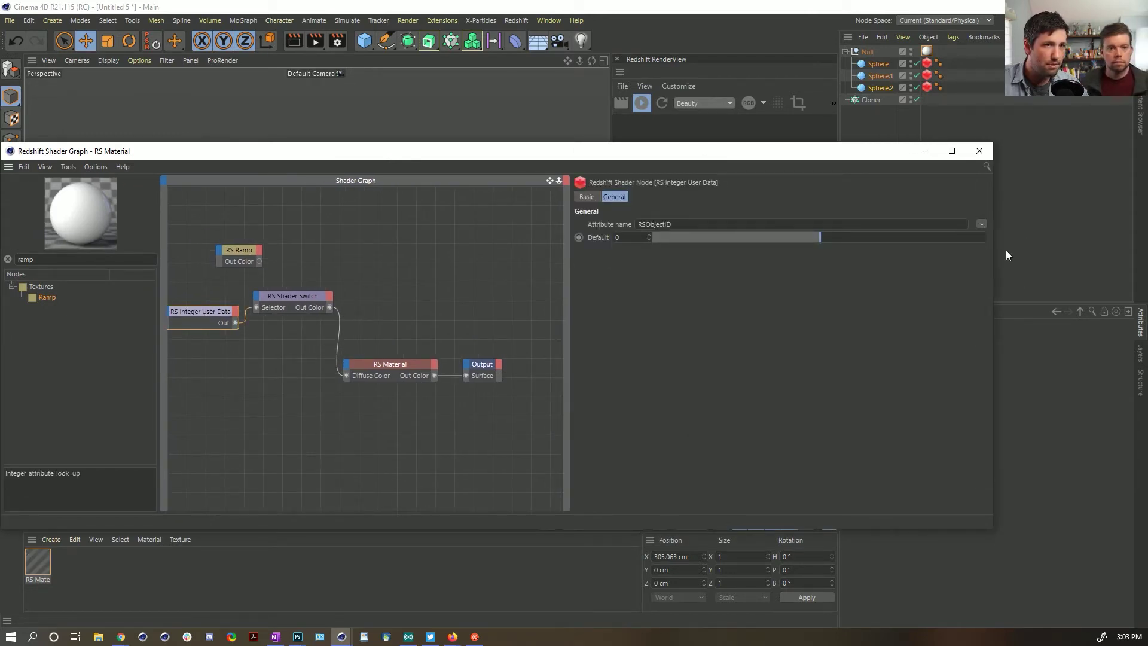
drag(993, 248, 565, 248)
click(658, 103)
click(171, 322)
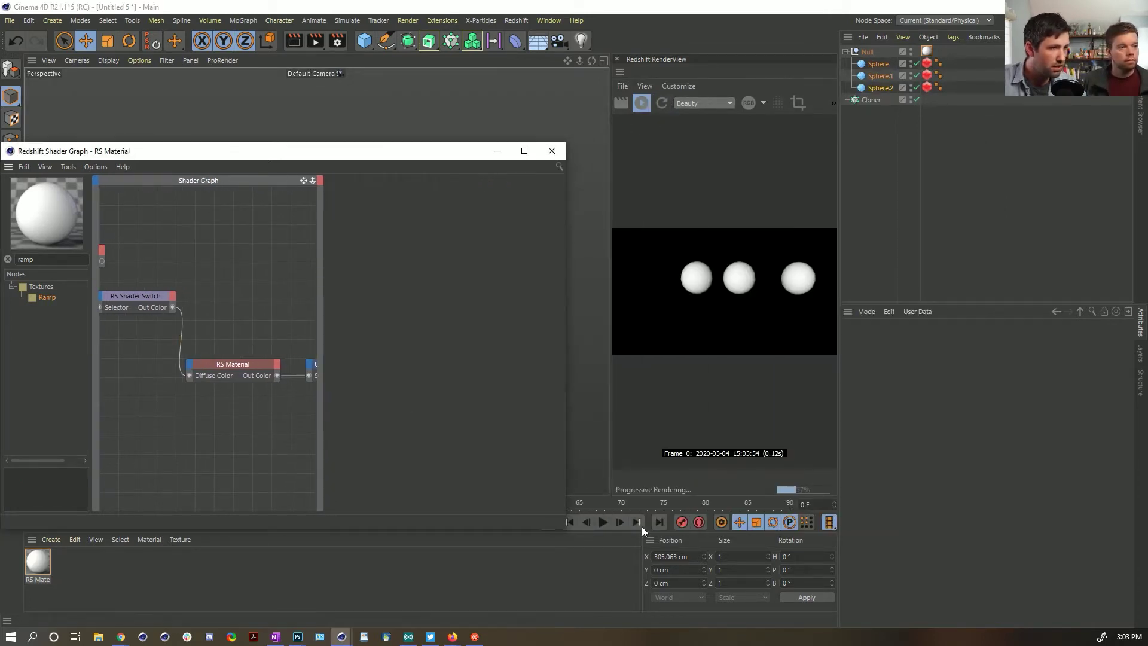
Step: Enlarge the shader graph area and set the Shader Switch's Shader 2 to pure red (H 0°, S 100%, V 100%)
drag(565, 530, 684, 563)
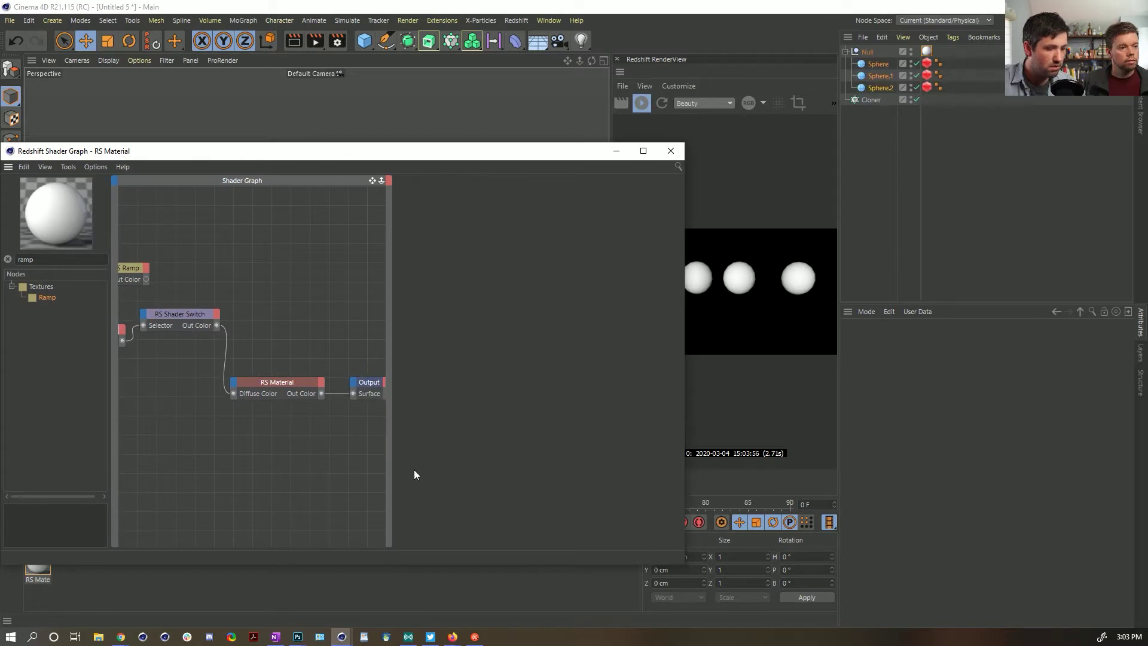
drag(392, 427, 560, 427)
click(270, 312)
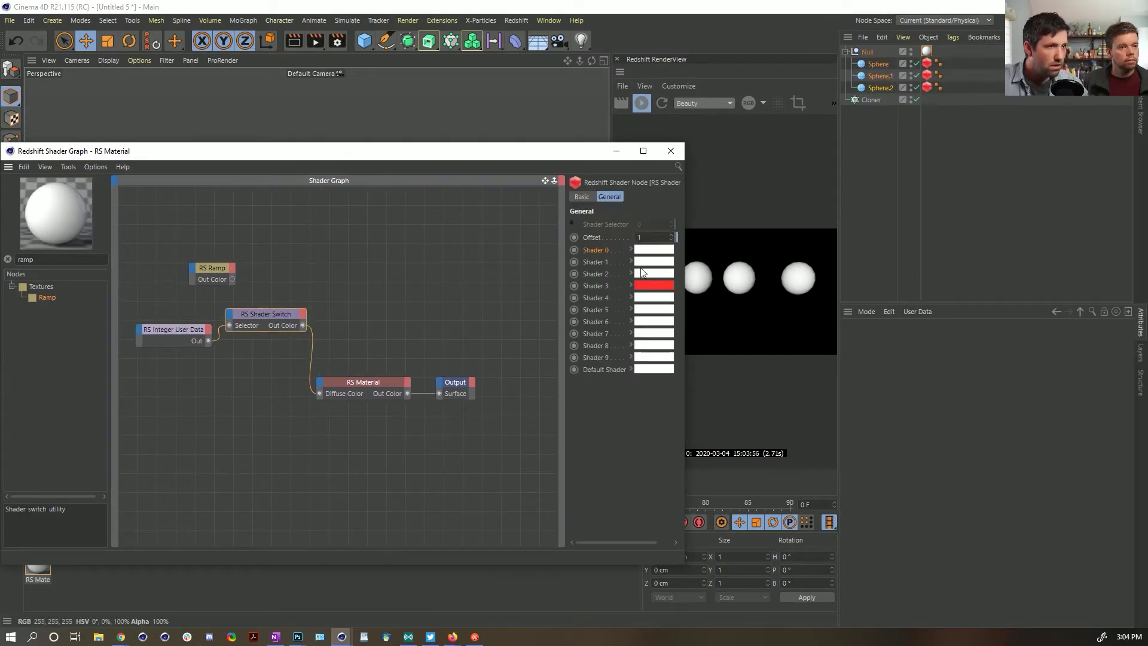
click(656, 286)
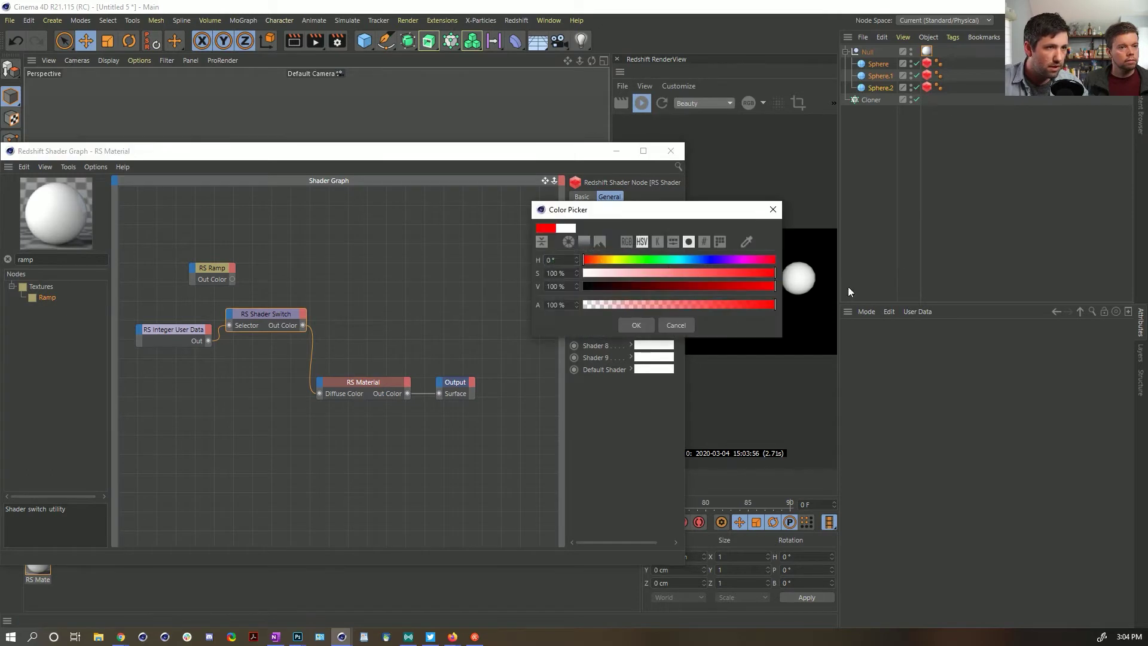
click(644, 323)
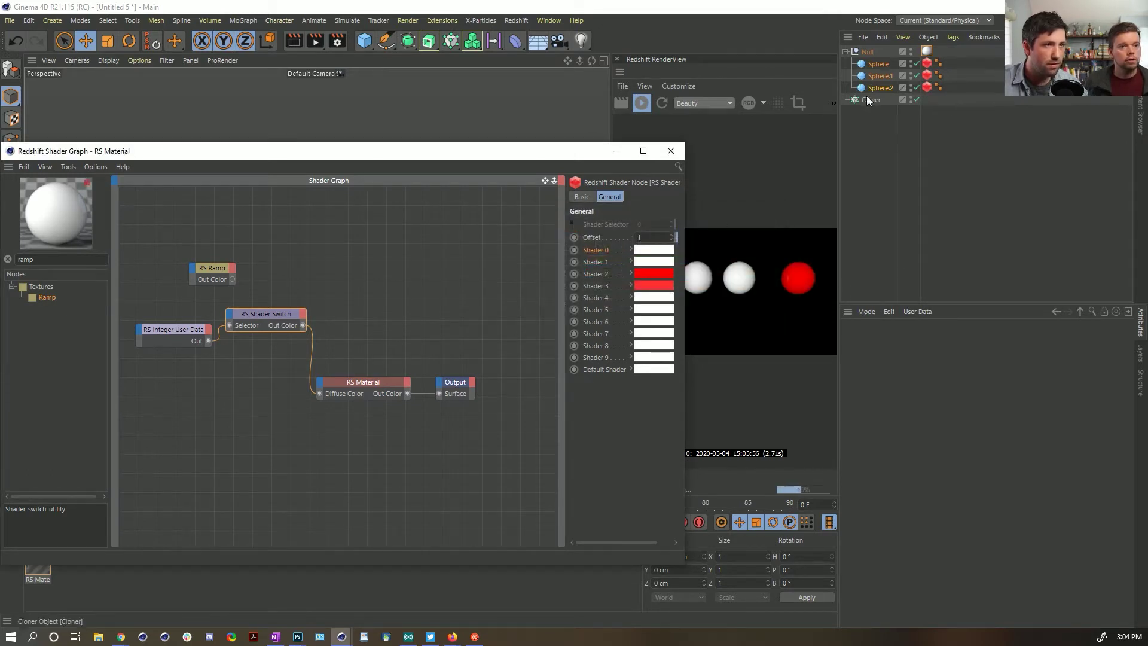
Step: Set the Shader Switch's Offset to 0, narrow the shader graph window and check the Redshift object ID of Sphere.2
click(924, 182)
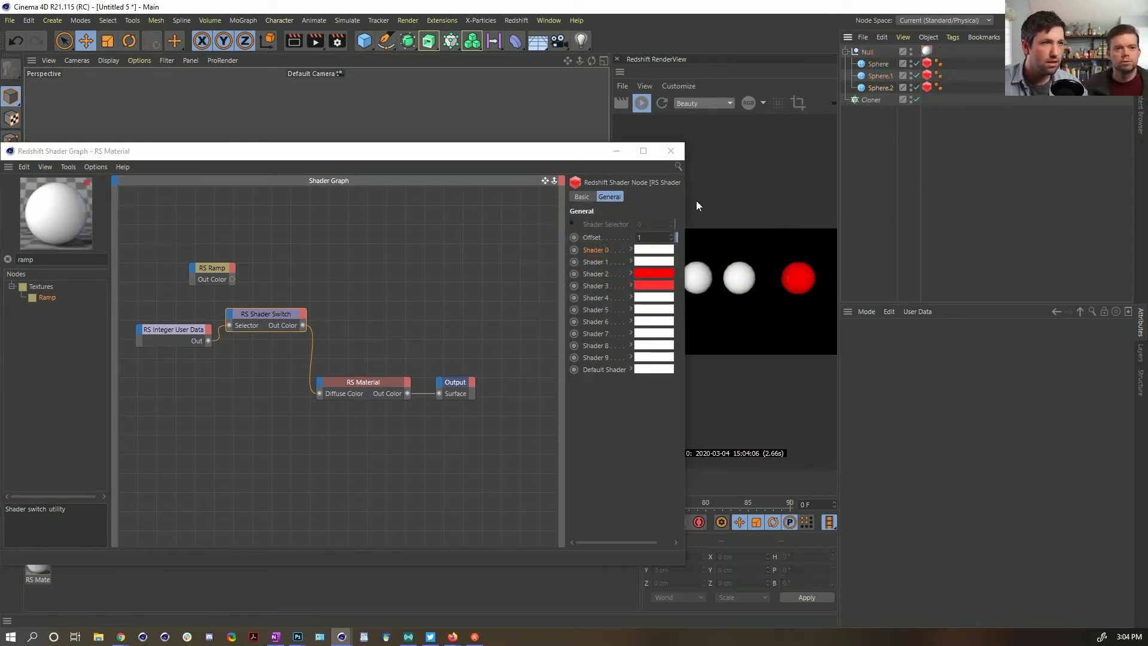
click(672, 240)
drag(684, 235, 583, 234)
click(927, 87)
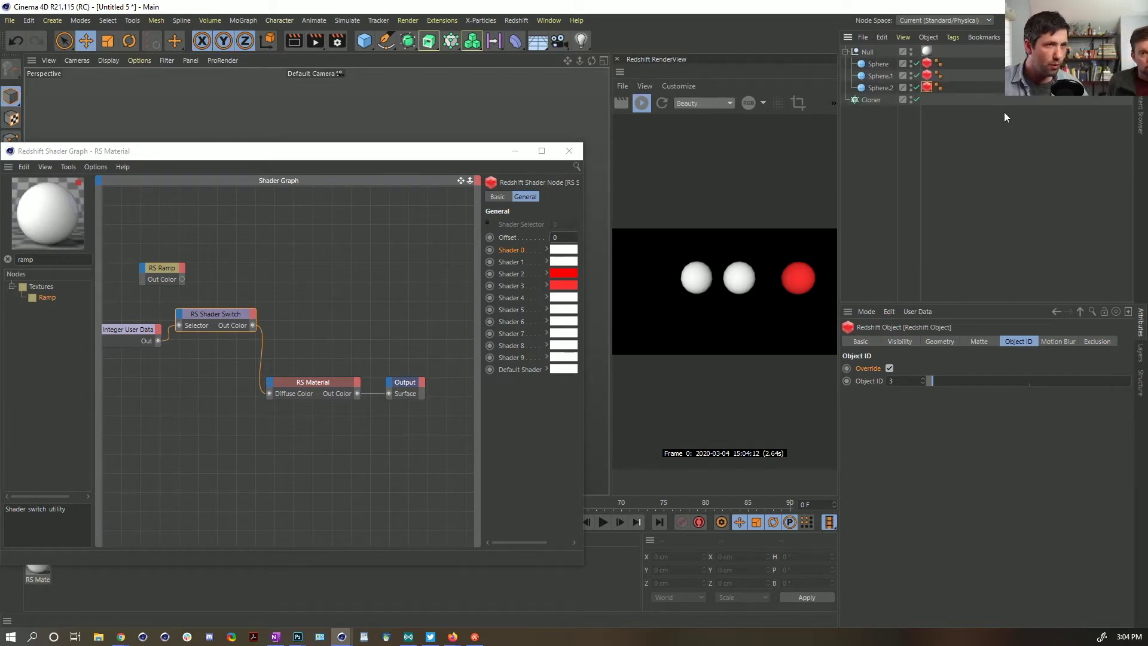
click(956, 144)
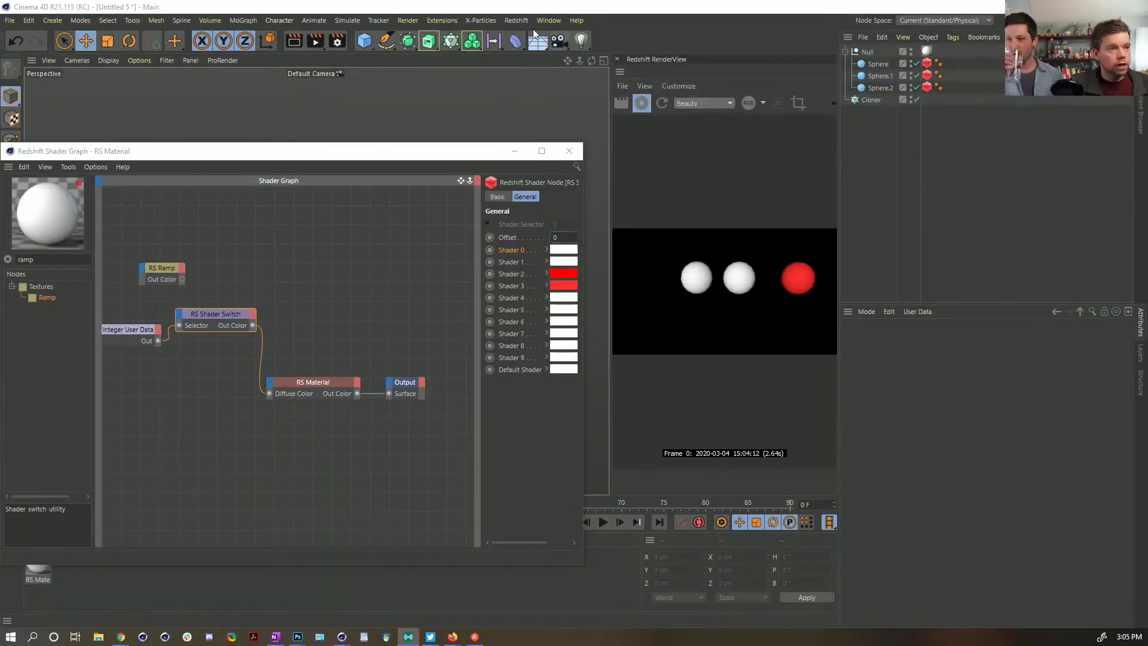
Step: Switch to the [1c]Bubbles.c4d project, close the shader graph window and go to the final frame, 25
click(546, 21)
click(581, 387)
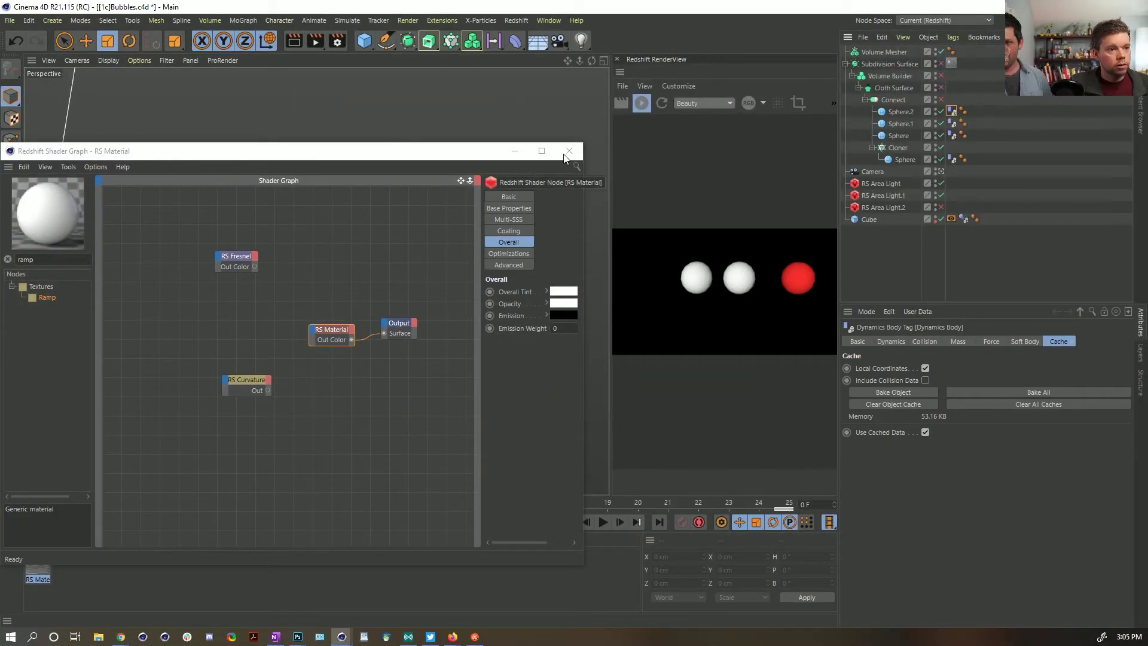
click(564, 155)
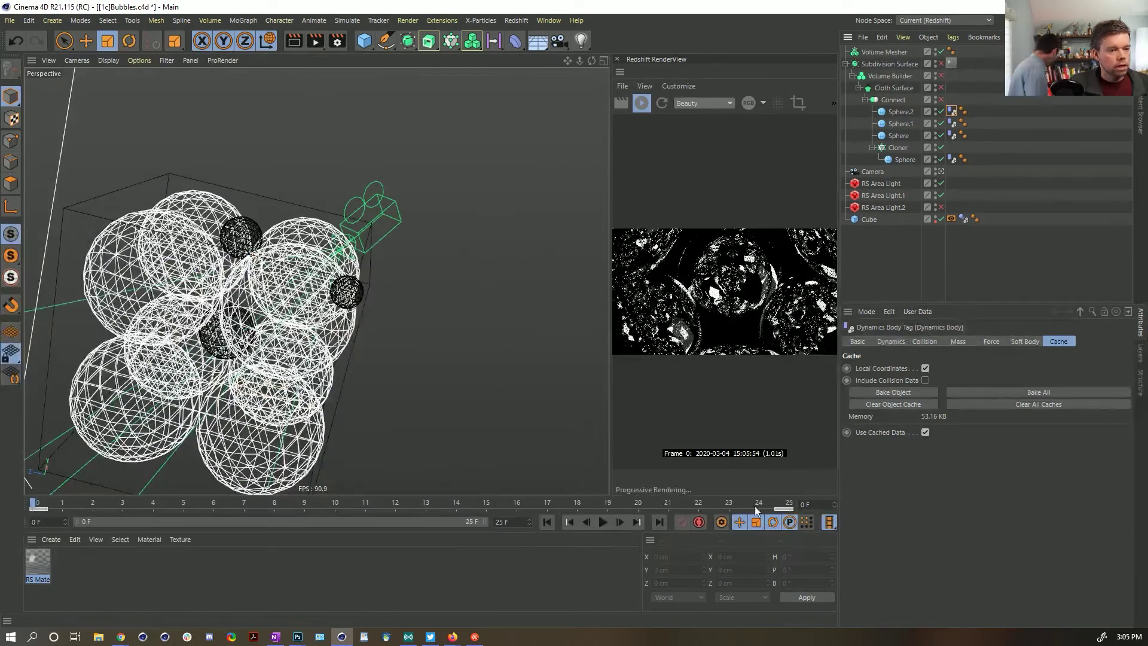
click(658, 522)
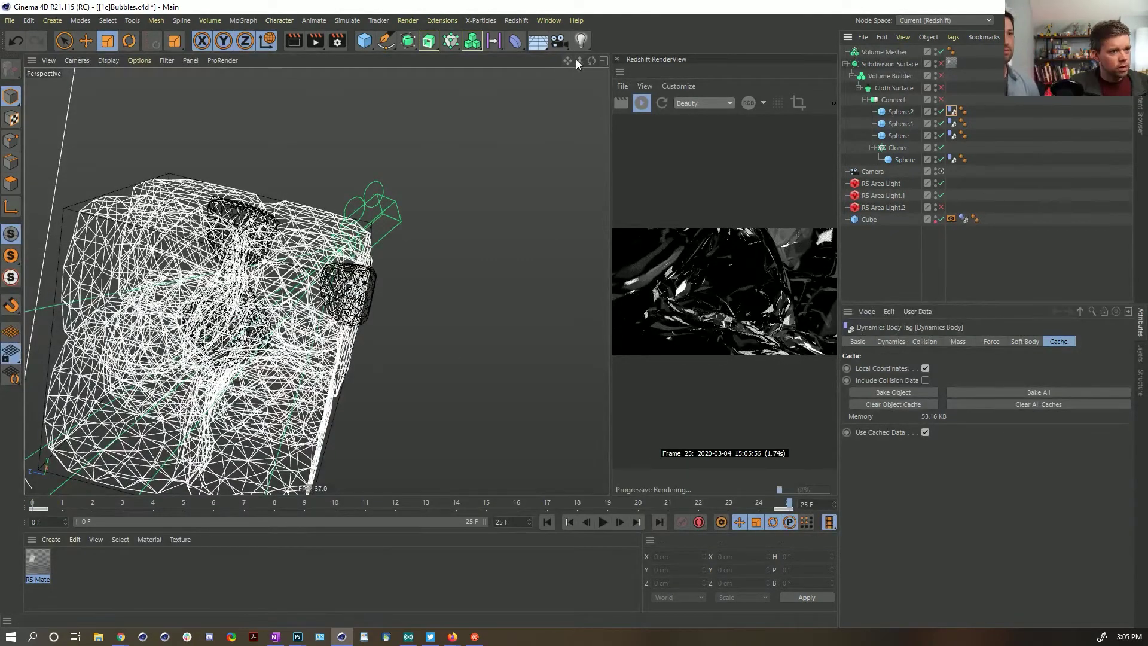
Step: Enable the Connect, Cloth Surface and Subdivision Surface objects, leaving the Volume Builder disabled
click(940, 99)
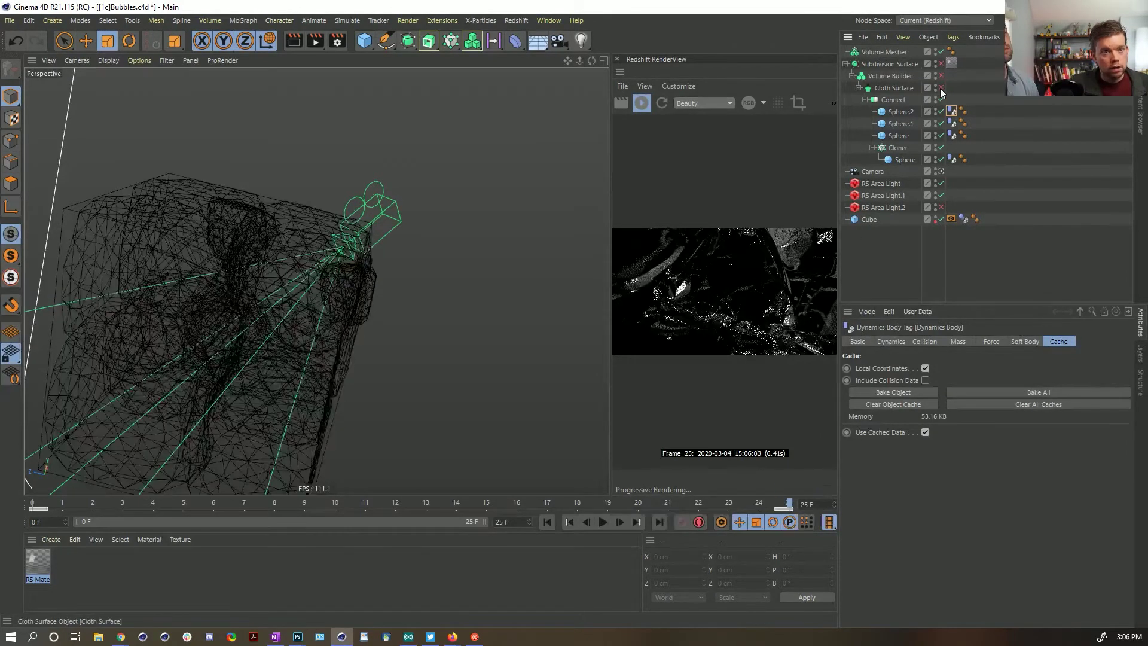
click(940, 87)
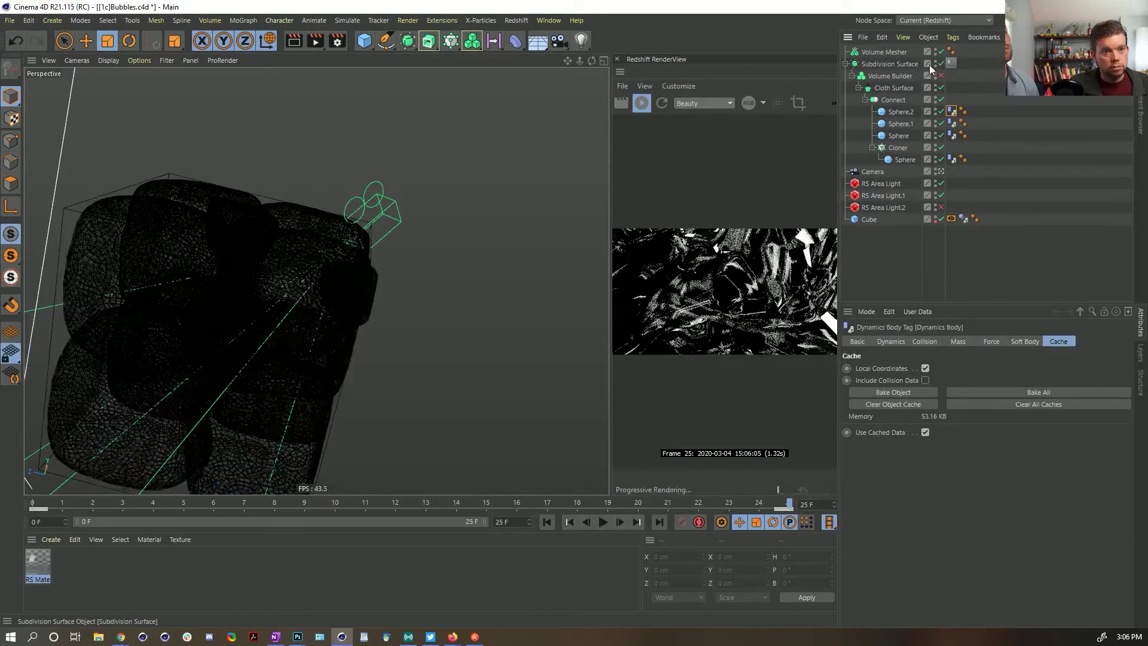
click(940, 75)
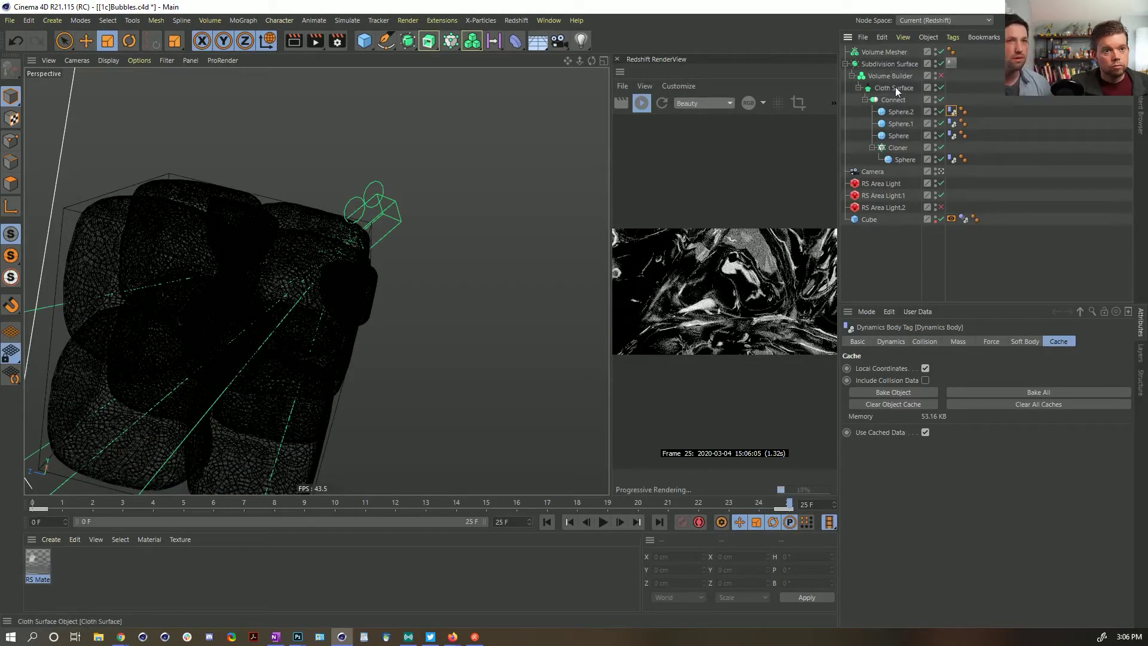
Step: Set the Cloth Surface's Thickness to 2 cm and maximize the scene camera's view
click(894, 88)
click(931, 393)
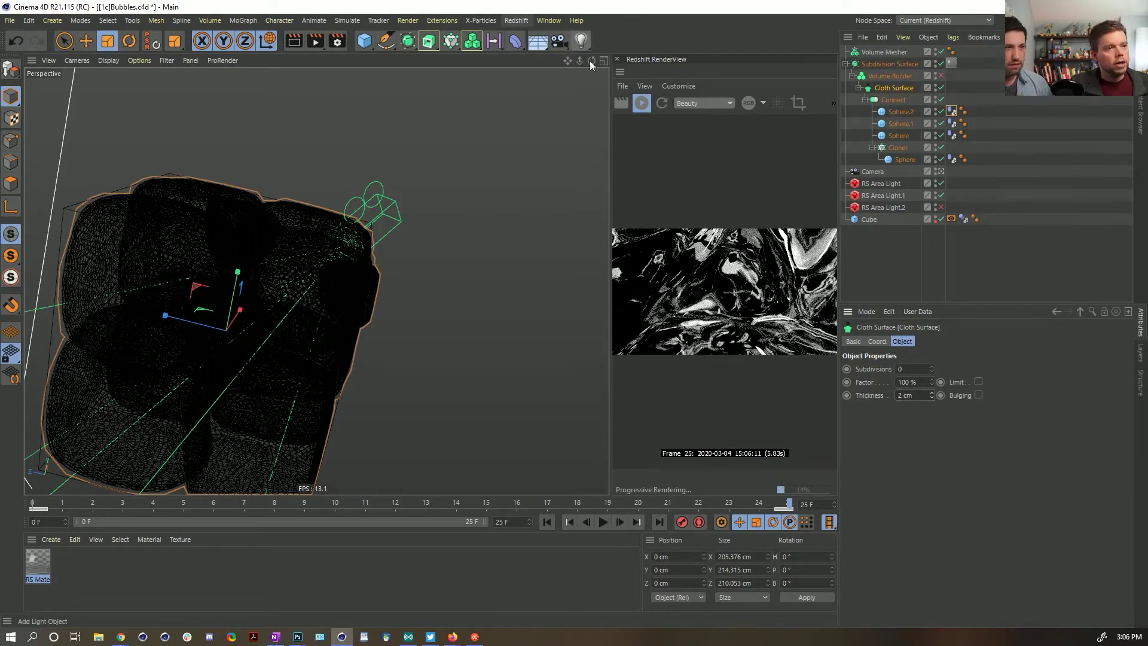
middle_click(135, 116)
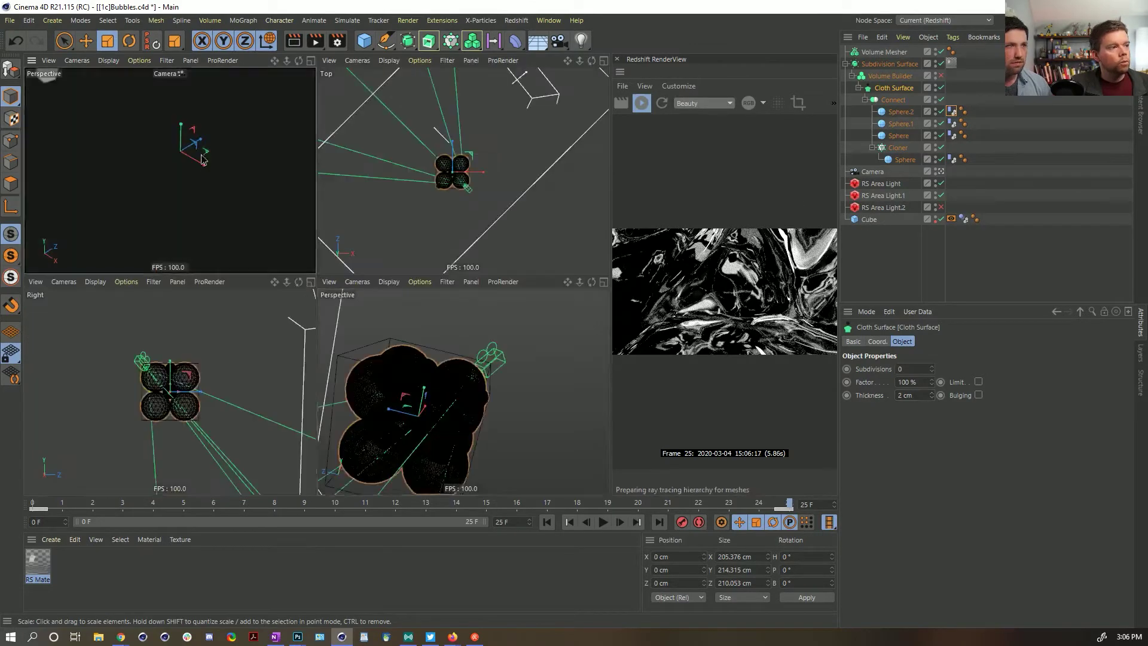
middle_click(135, 116)
drag(579, 61, 539, 63)
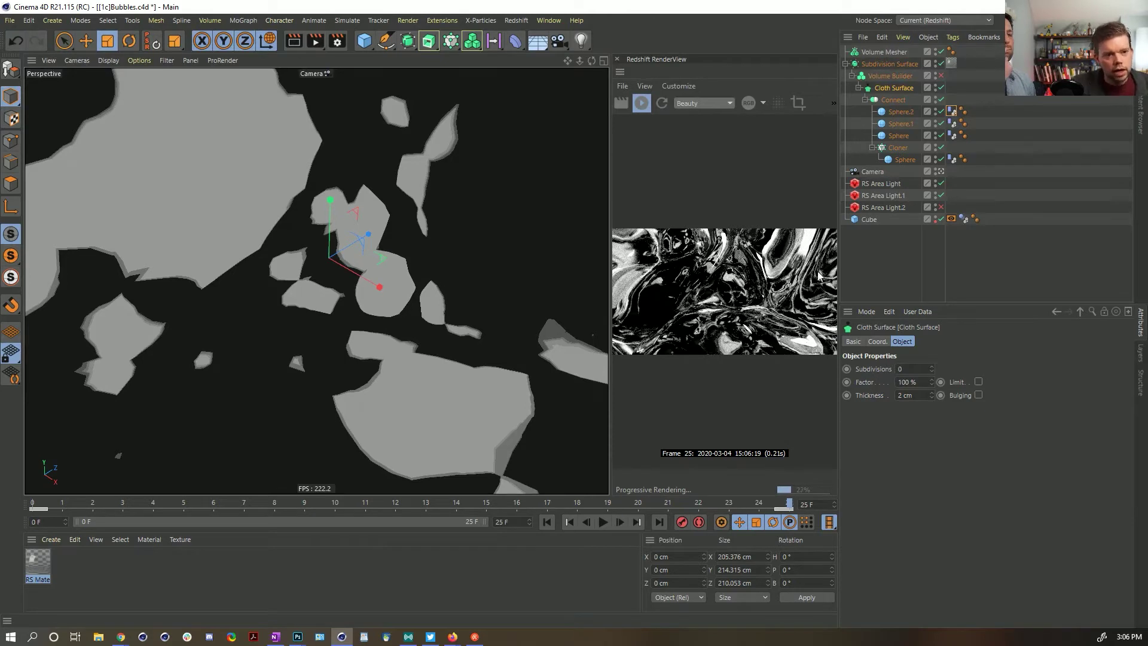
Step: Set the Subdivision Surface's Subdivision Editor and Subdivision Renderer levels to 3
click(897, 66)
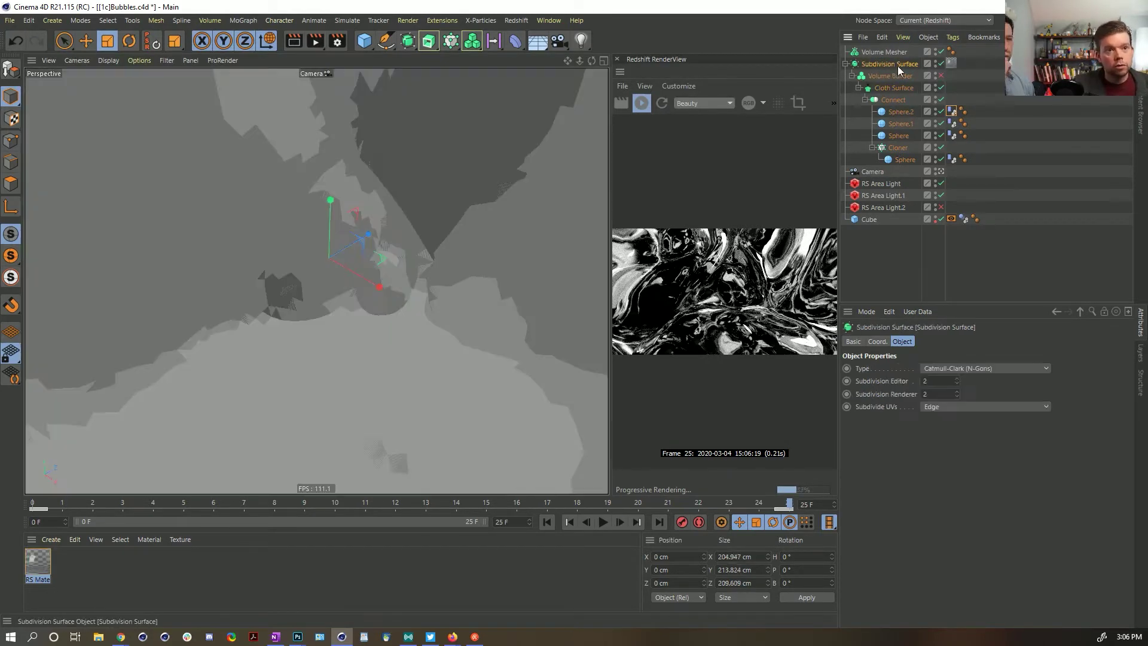
click(956, 378)
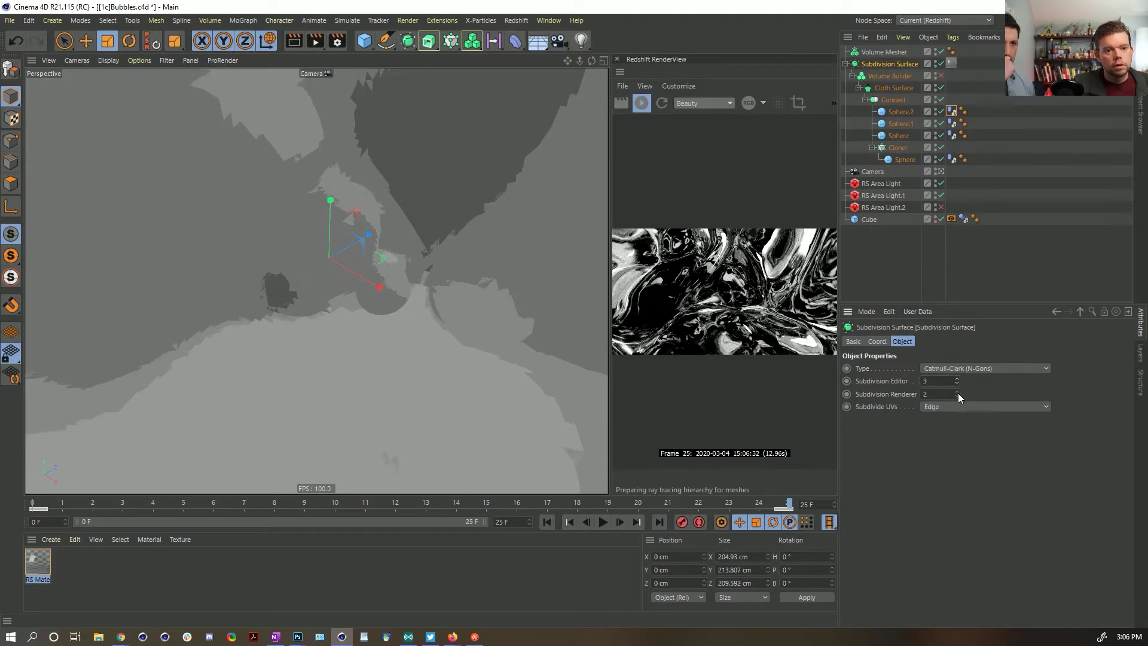
click(957, 391)
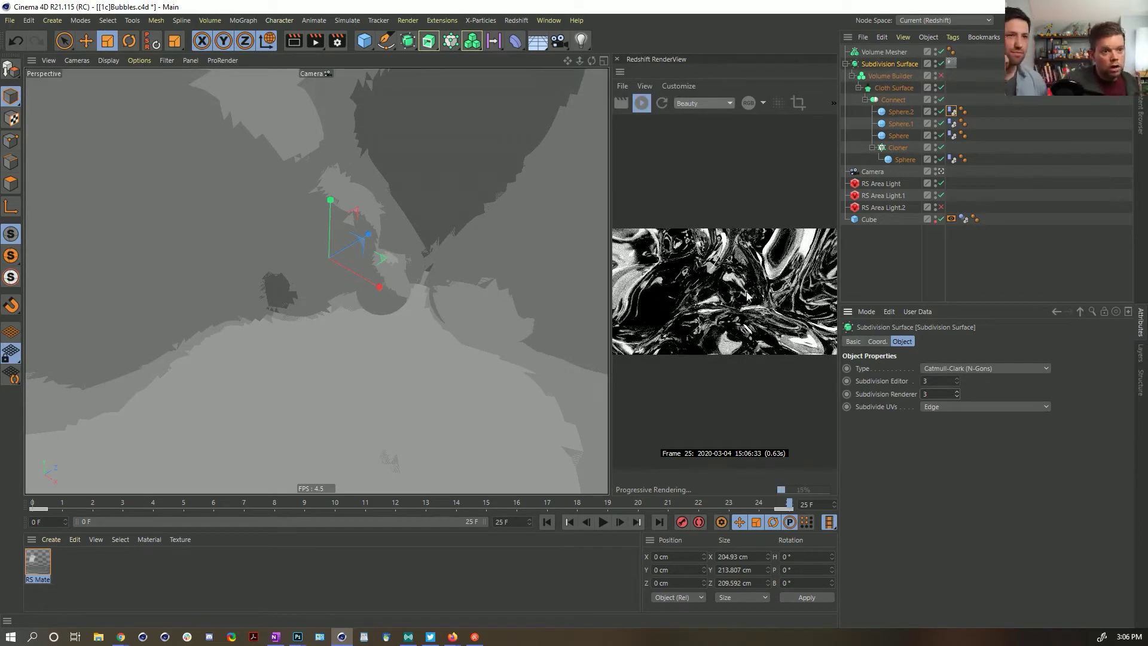
Step: Save the project as a new version named [1d]Bubbles.c4d in the SceneFiles folder
click(10, 20)
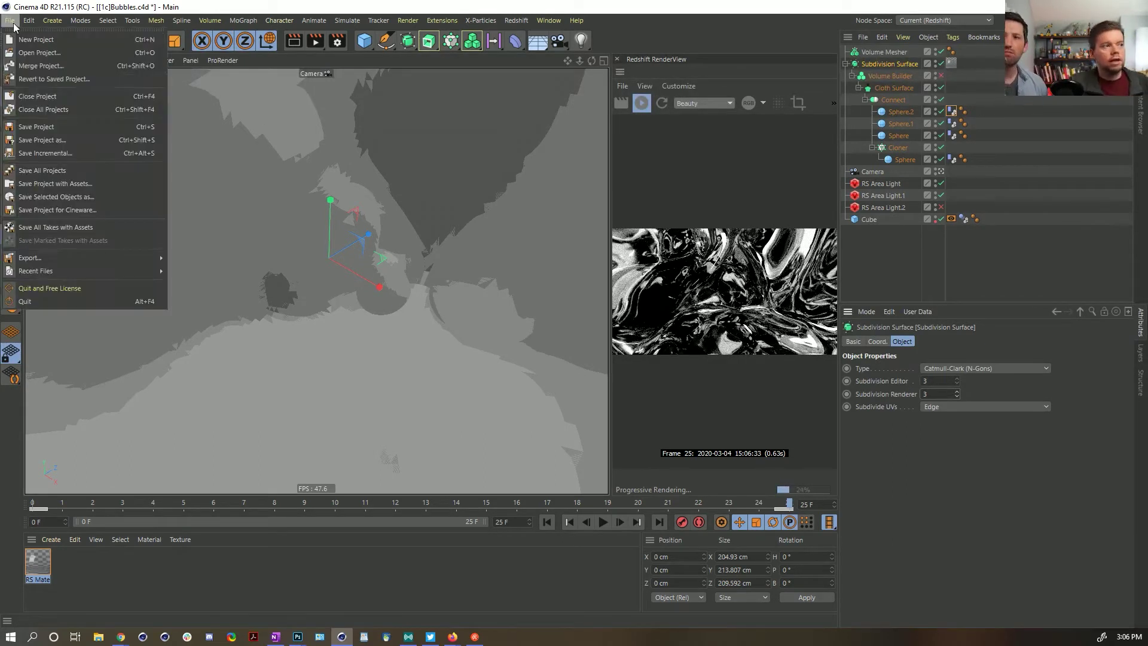
click(67, 139)
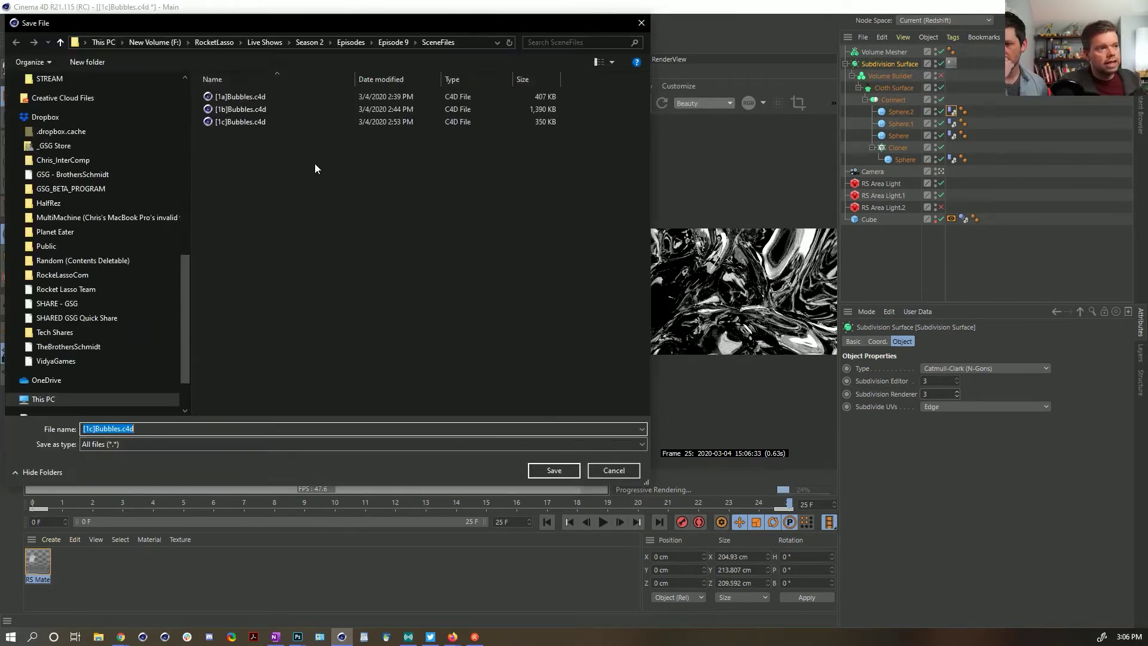
click(241, 123)
click(93, 427)
click(92, 427)
key(BackSpace)
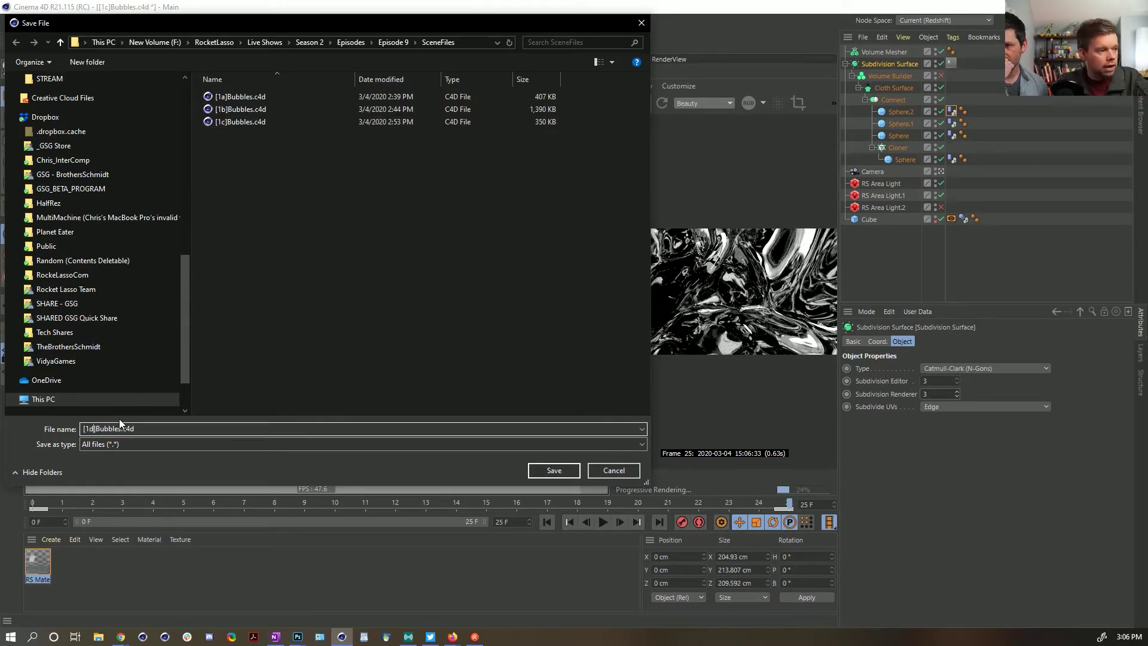
click(554, 470)
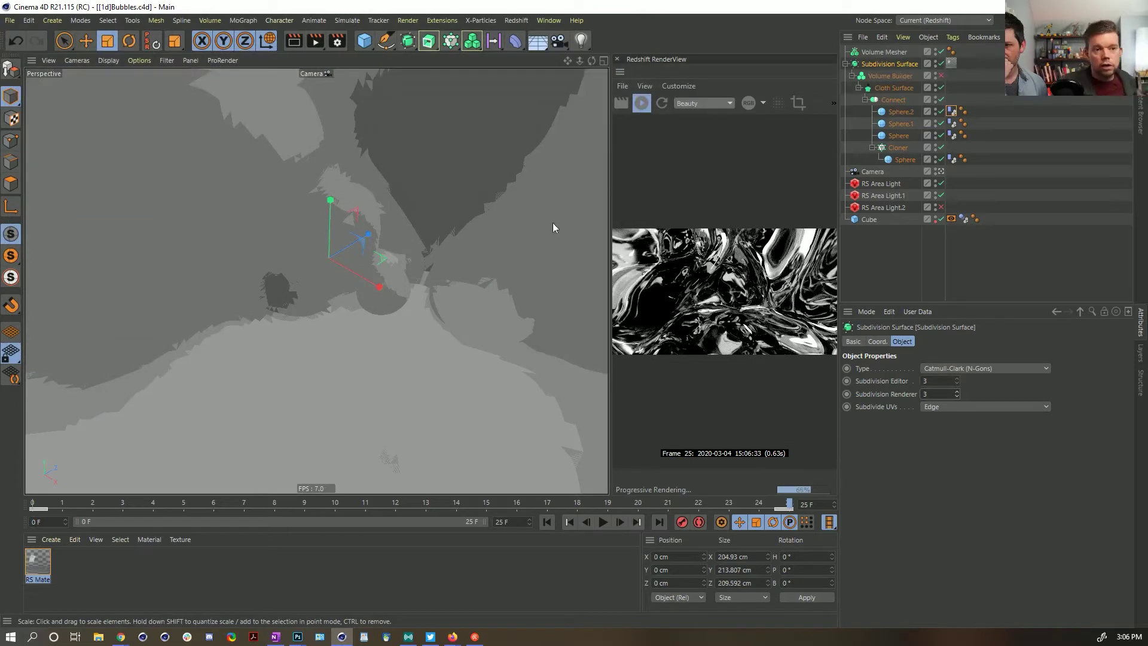
Step: Switch to Firefox and examine the Microsoft project video on the BUCK site, playing and pausing it at different shots
key(alt+Tab)
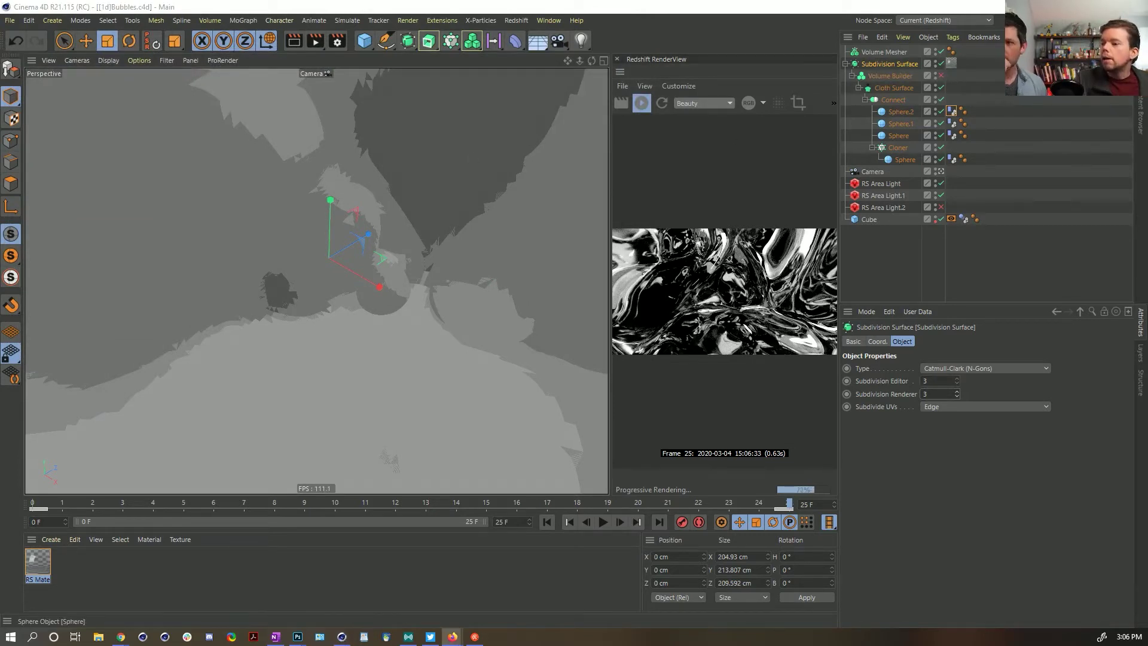
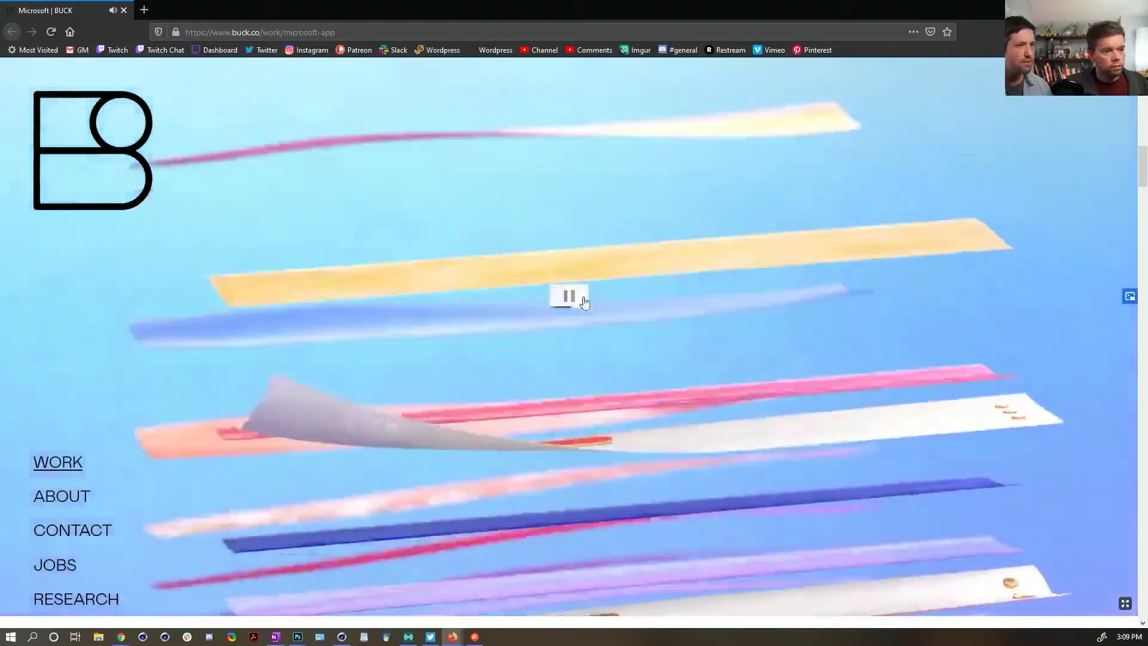
click(583, 302)
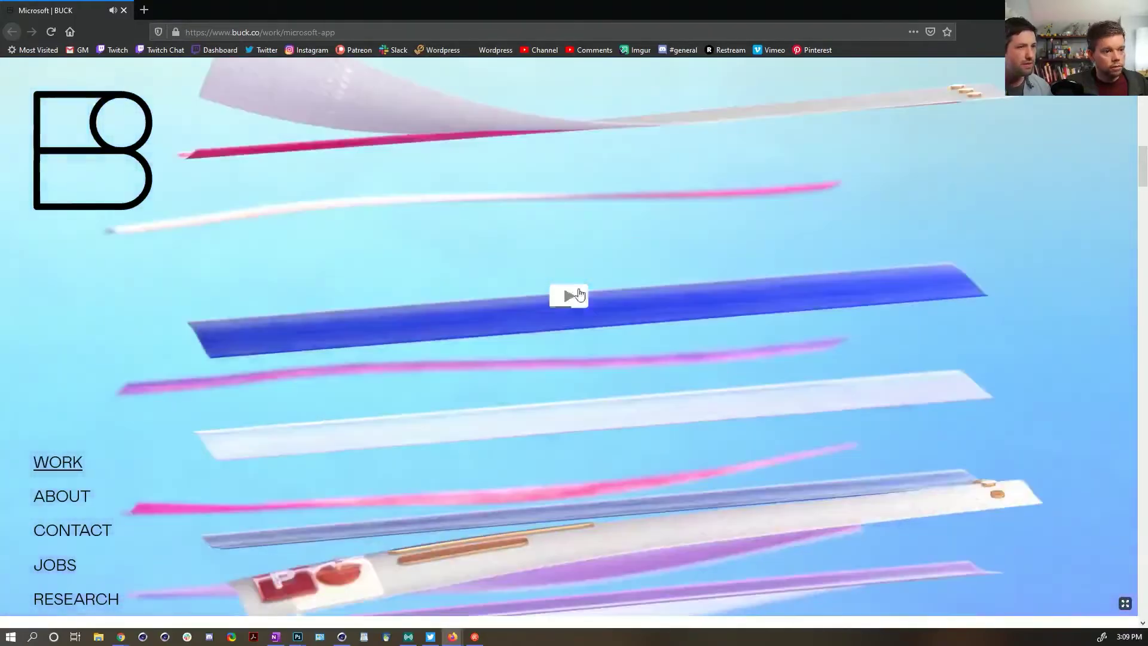
click(583, 300)
click(582, 299)
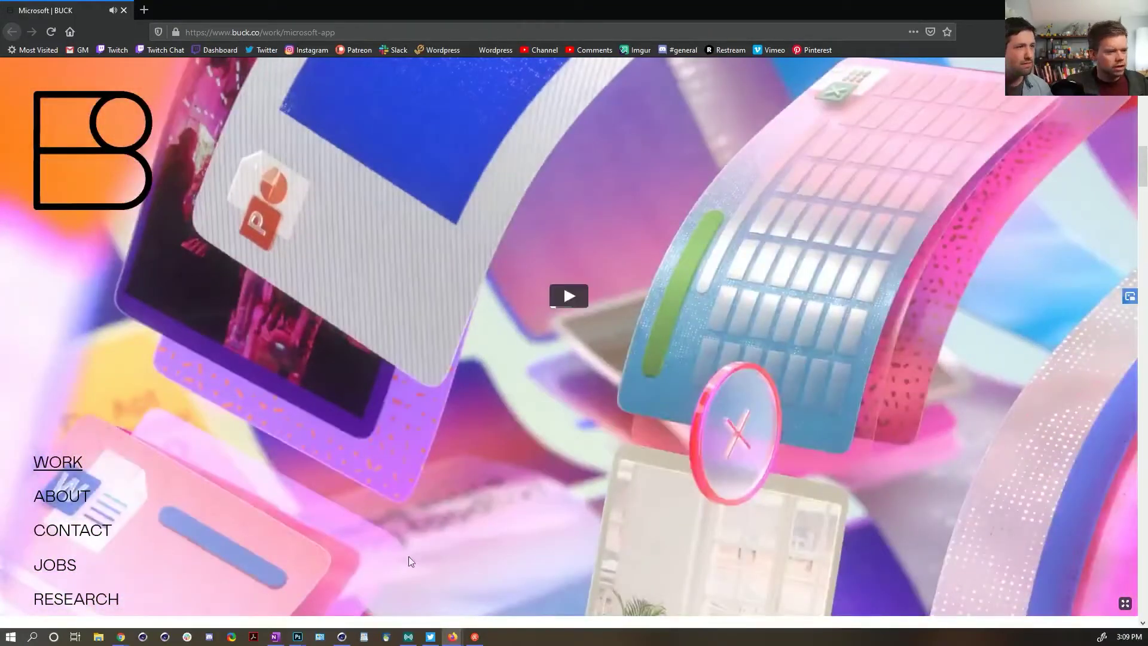
scroll(513, 359, down, 4)
scroll(547, 399, up, 4)
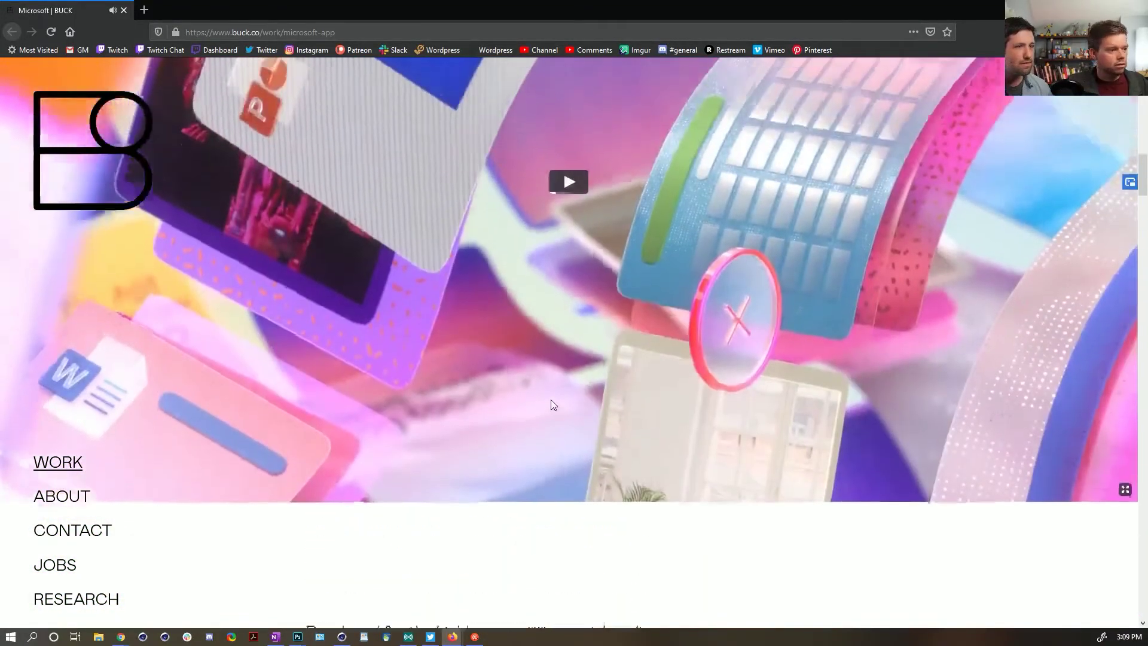
click(582, 297)
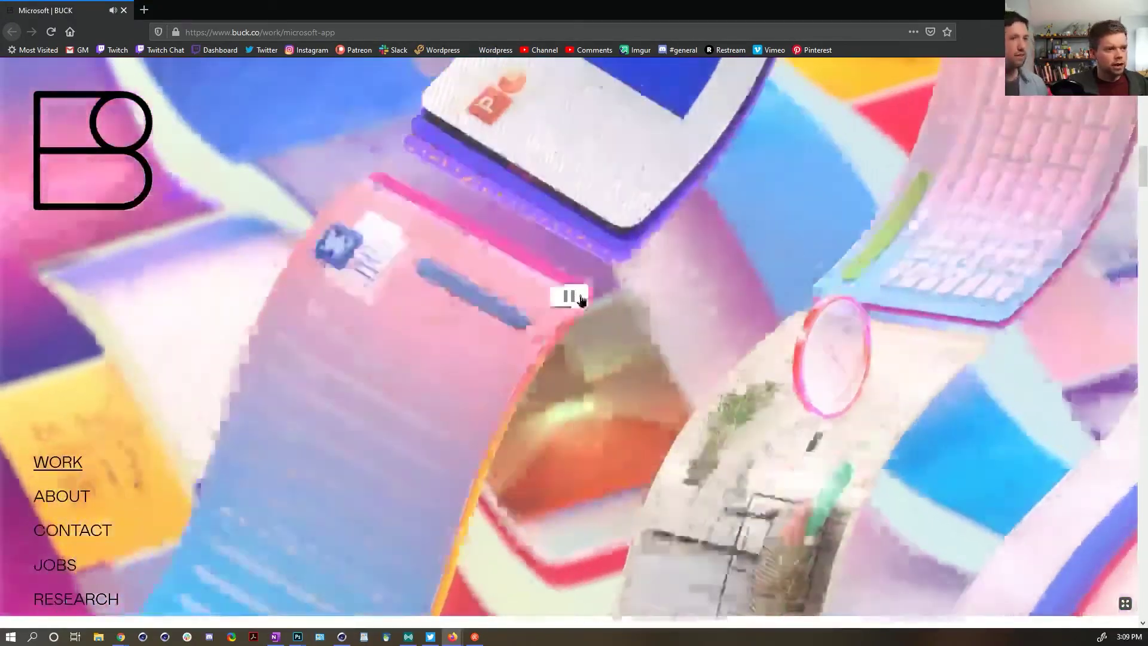
click(527, 297)
click(566, 299)
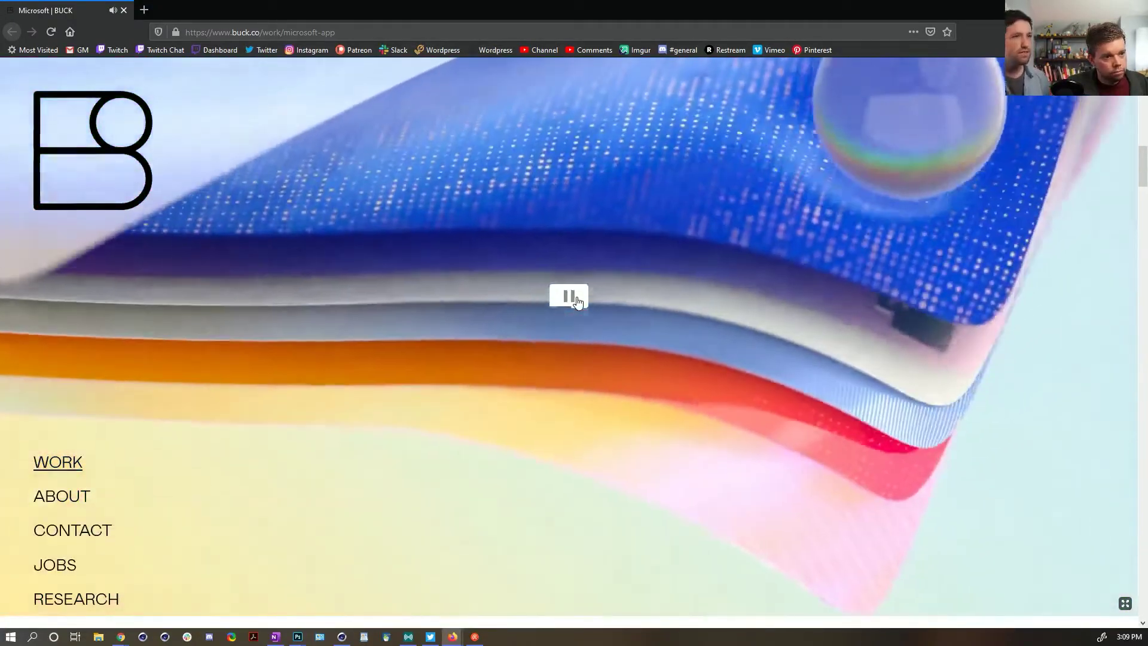
Step: Examine the remaining shots of the large Microsoft project video, pausing at the layered sheets and the phone close-up
click(576, 301)
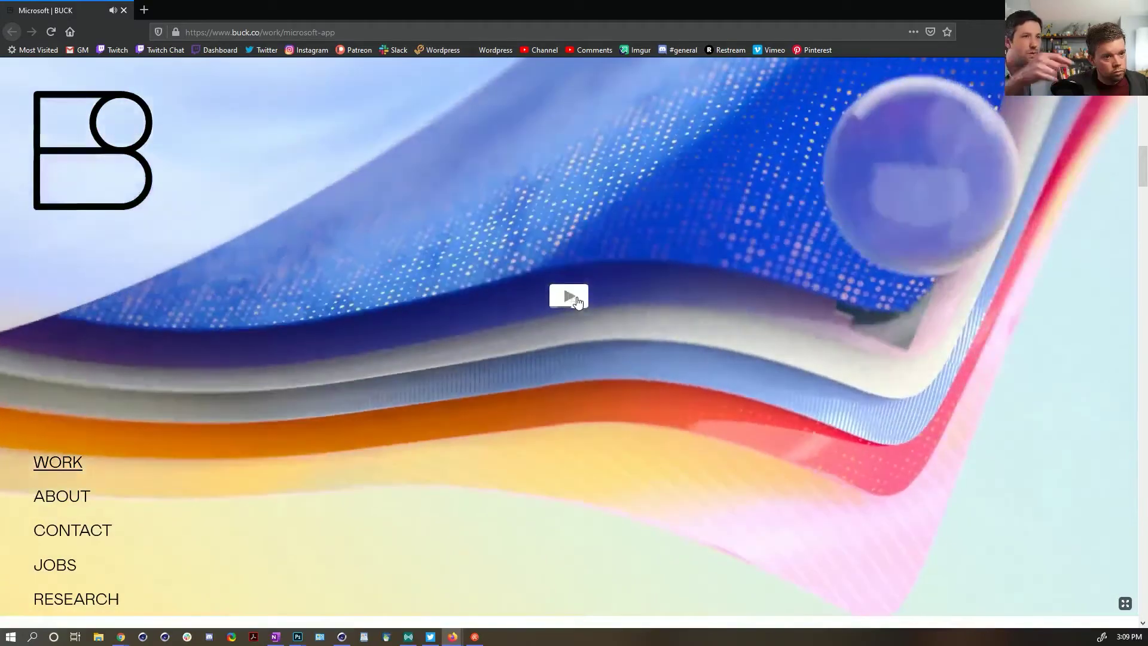
click(576, 300)
click(576, 301)
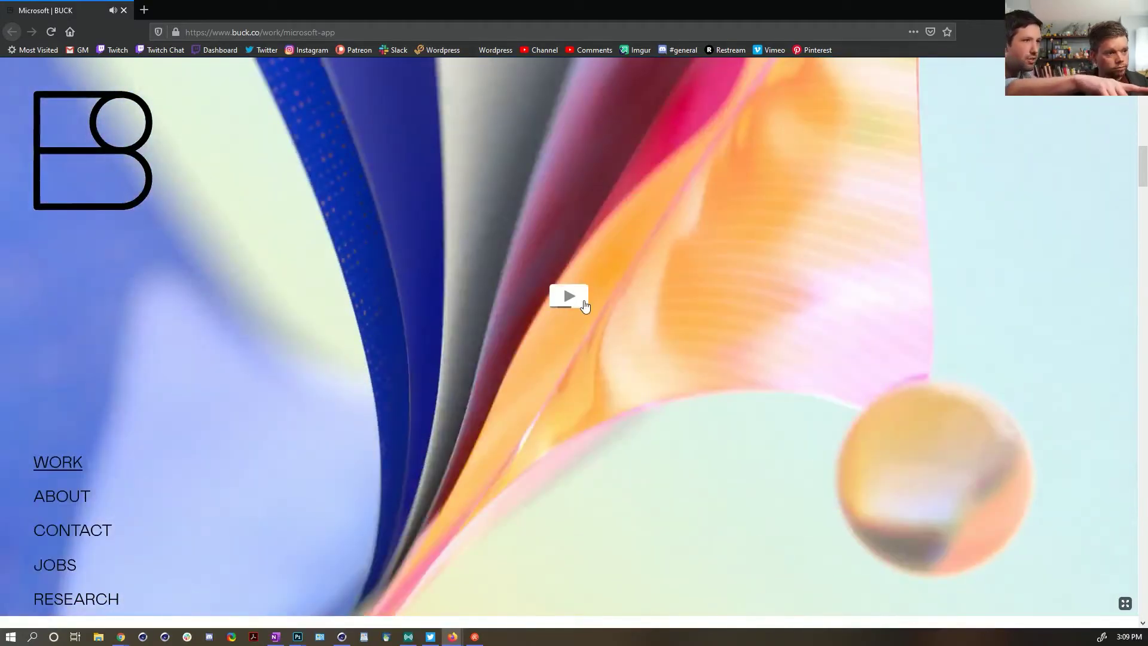
click(578, 305)
click(578, 305)
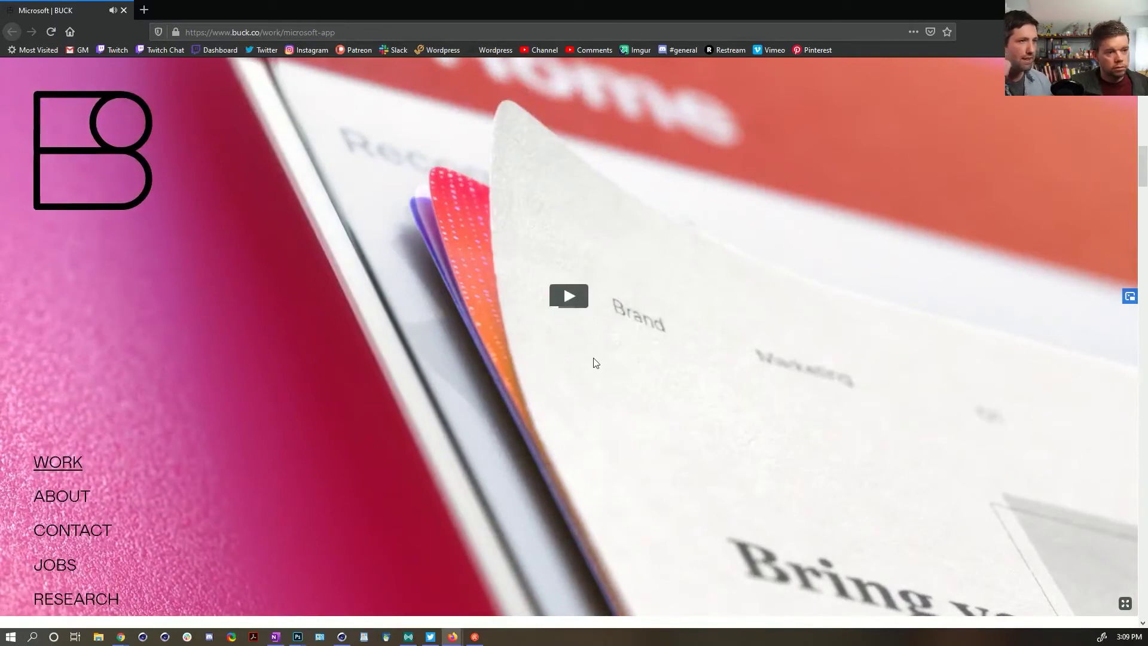
click(571, 297)
click(571, 295)
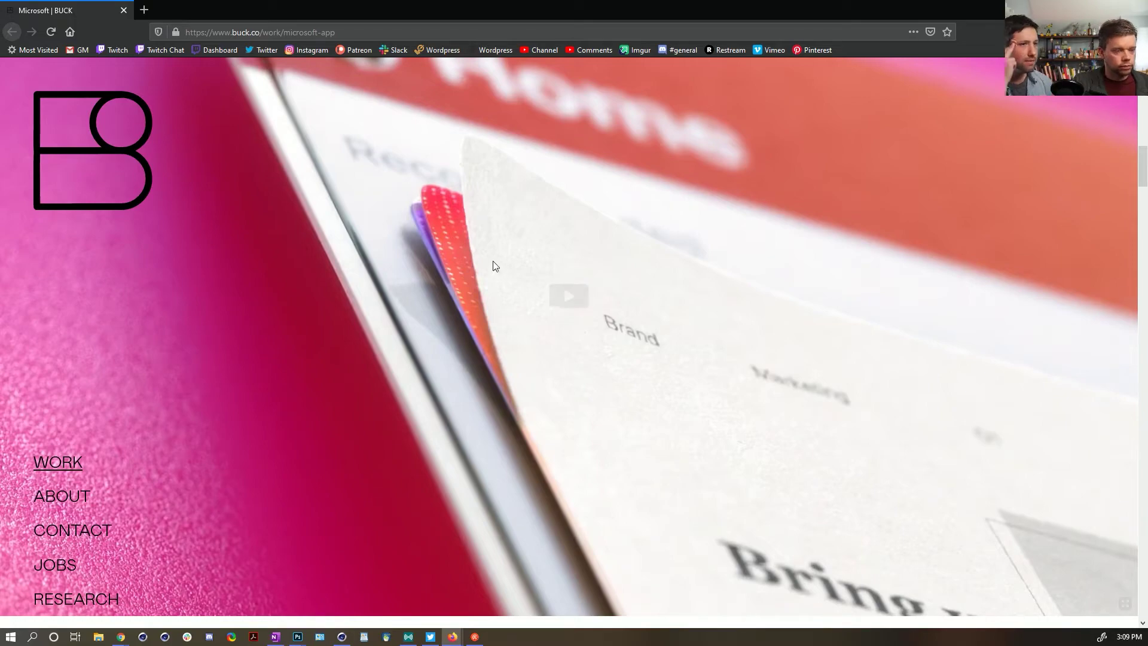
Step: Look through the Microsoft project page's stills and clips from the main video down to the credits
scroll(364, 436, down, 10)
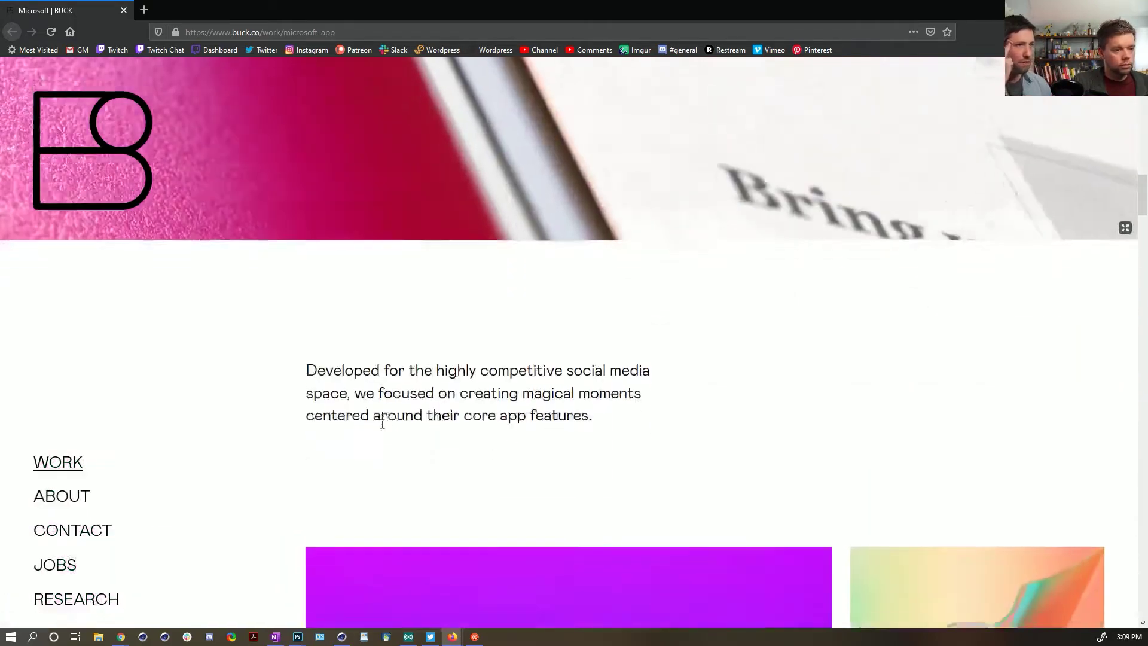
scroll(407, 456, down, 10)
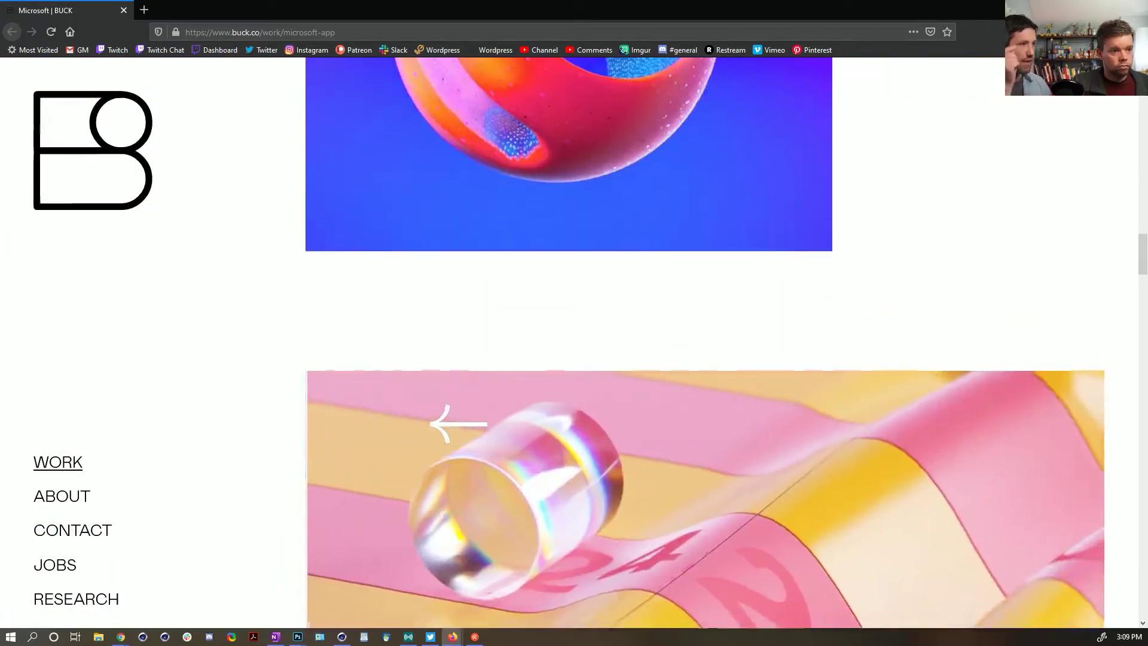
scroll(512, 418, down, 15)
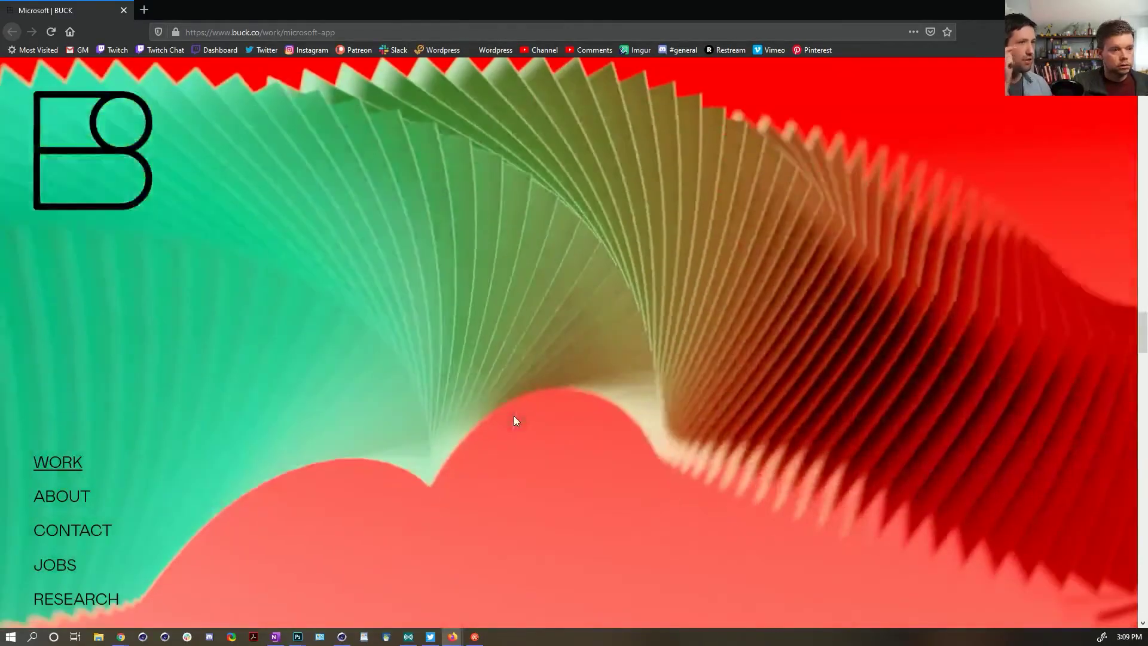
scroll(519, 415, down, 15)
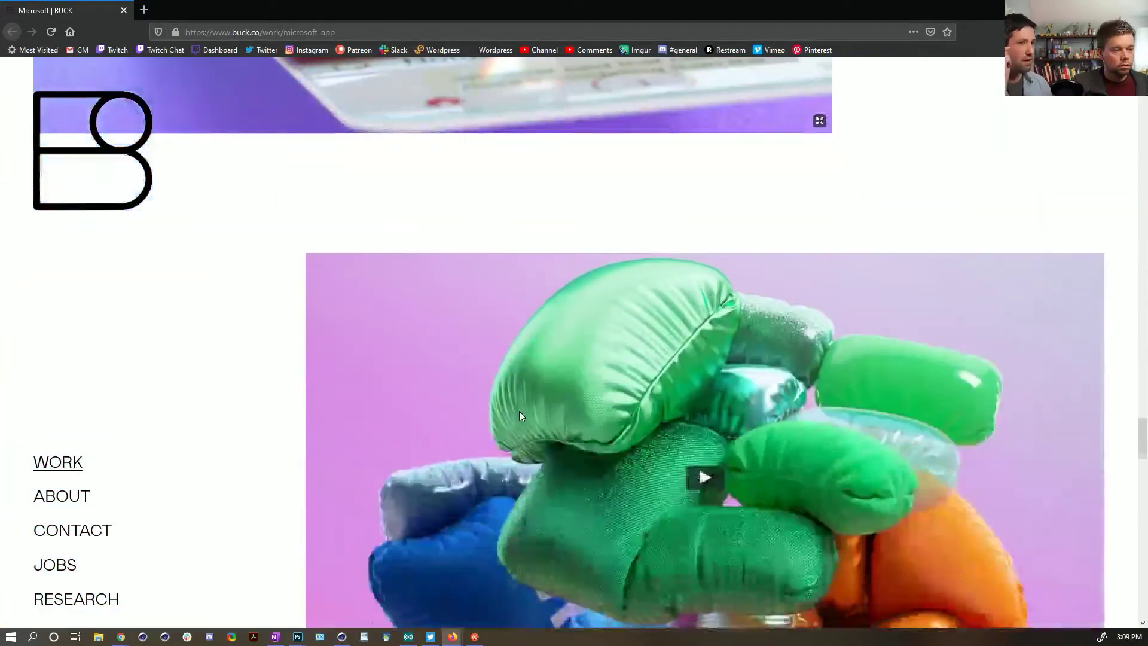
scroll(521, 415, down, 7)
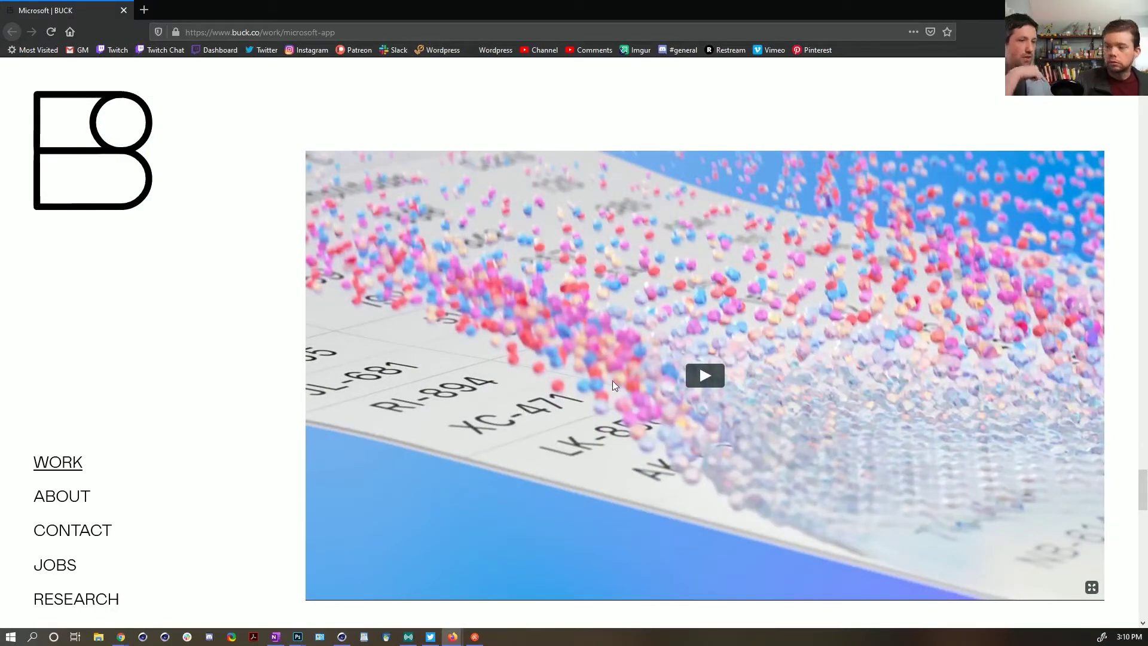
scroll(526, 400, down, 8)
scroll(535, 391, down, 12)
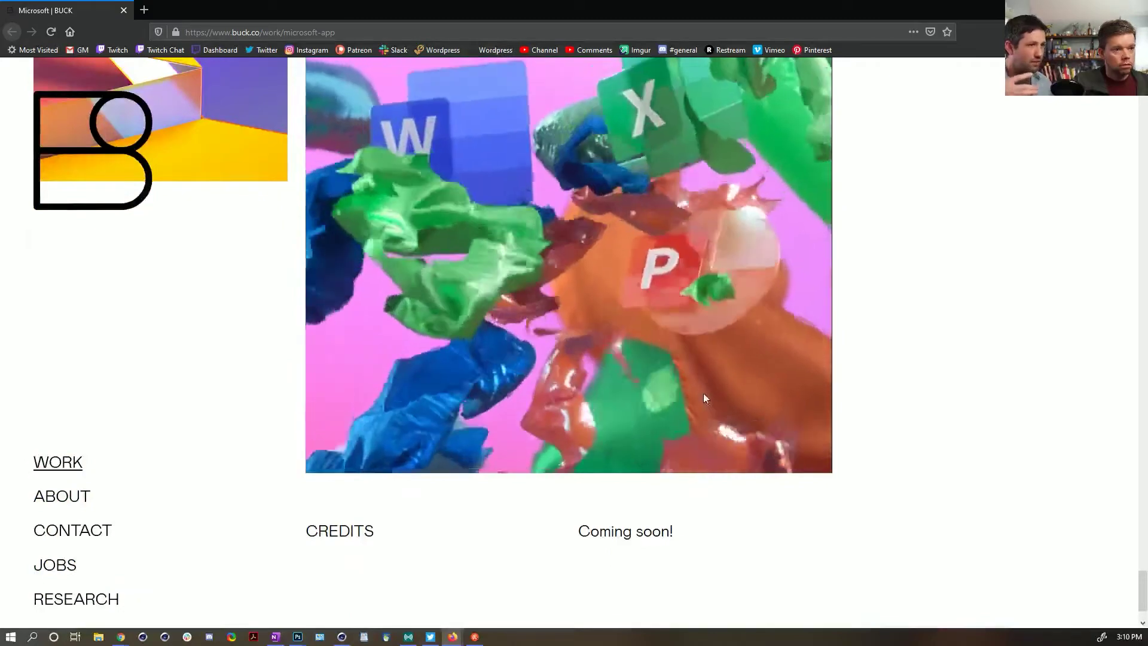
scroll(704, 393, down, 2)
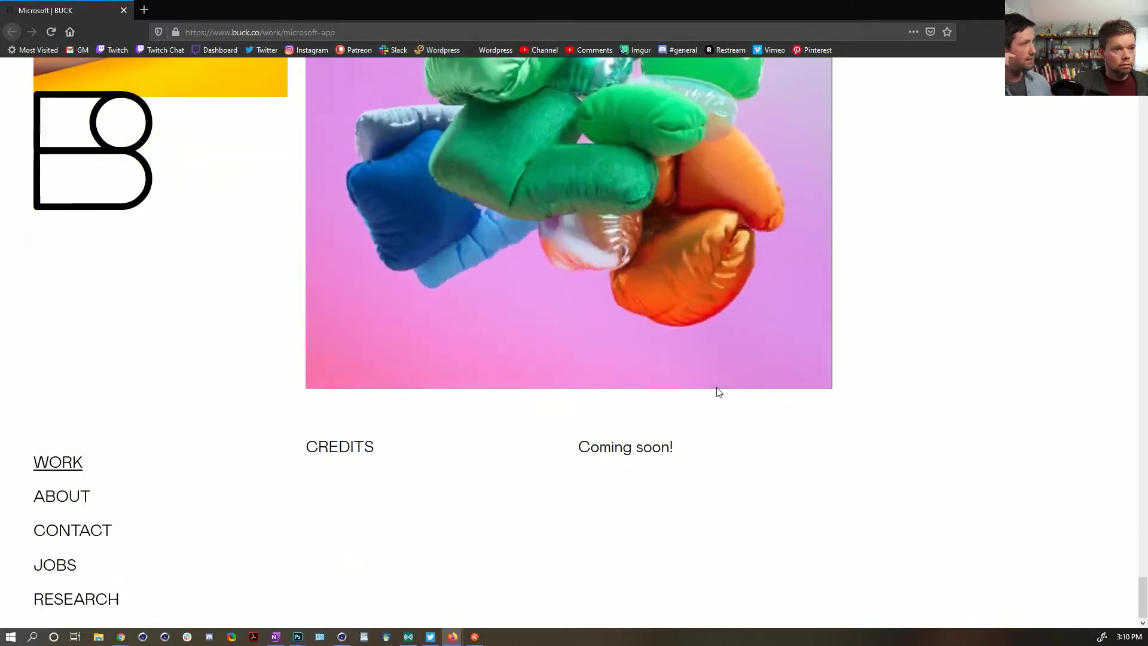
Step: Compare the paper-stack, inflated-pillow, coloured-sphere and ribbon clips in the lower half of the project page
scroll(784, 355, up, 15)
scroll(730, 355, up, 10)
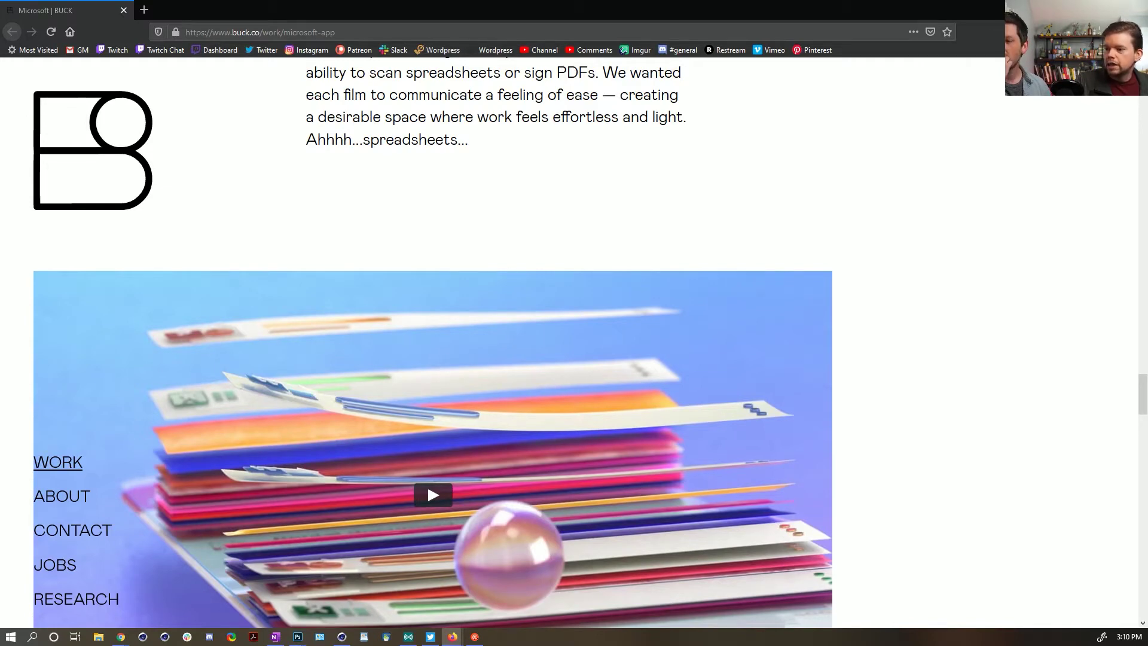
scroll(914, 442, down, 10)
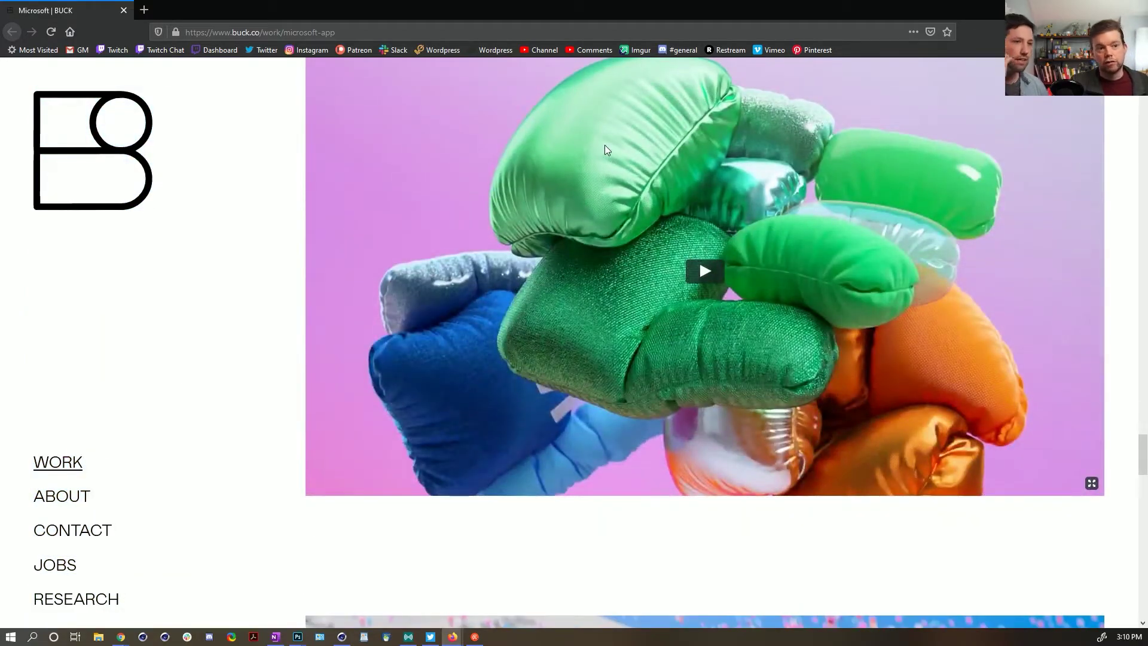
scroll(437, 321, up, 10)
scroll(495, 405, down, 8)
scroll(560, 446, down, 20)
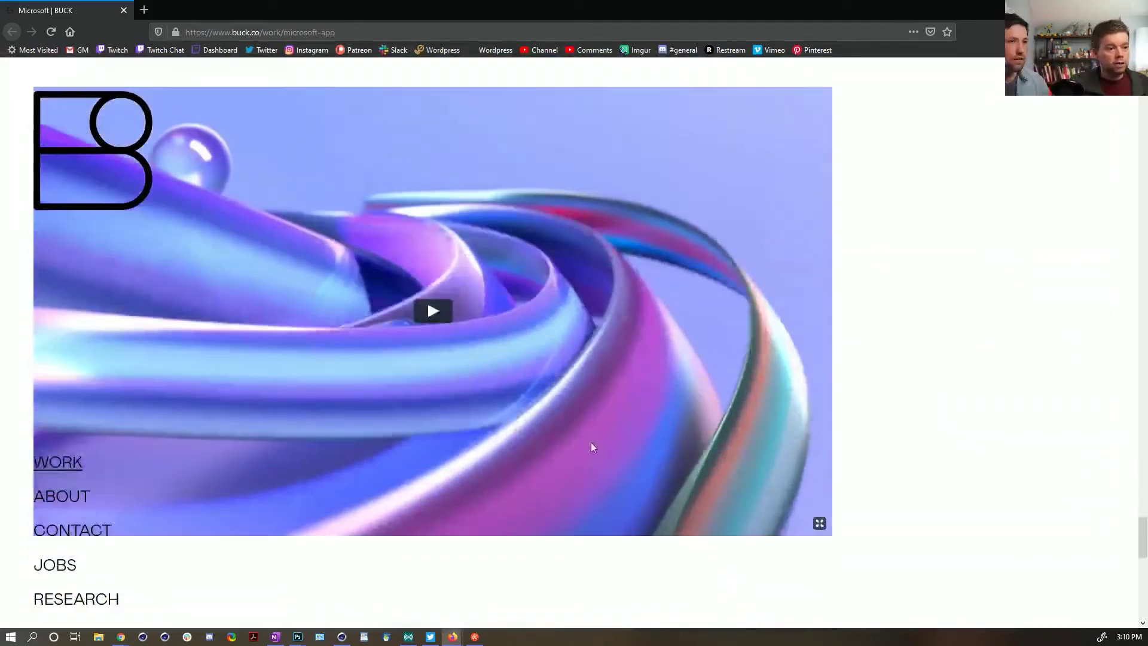
scroll(582, 443, up, 7)
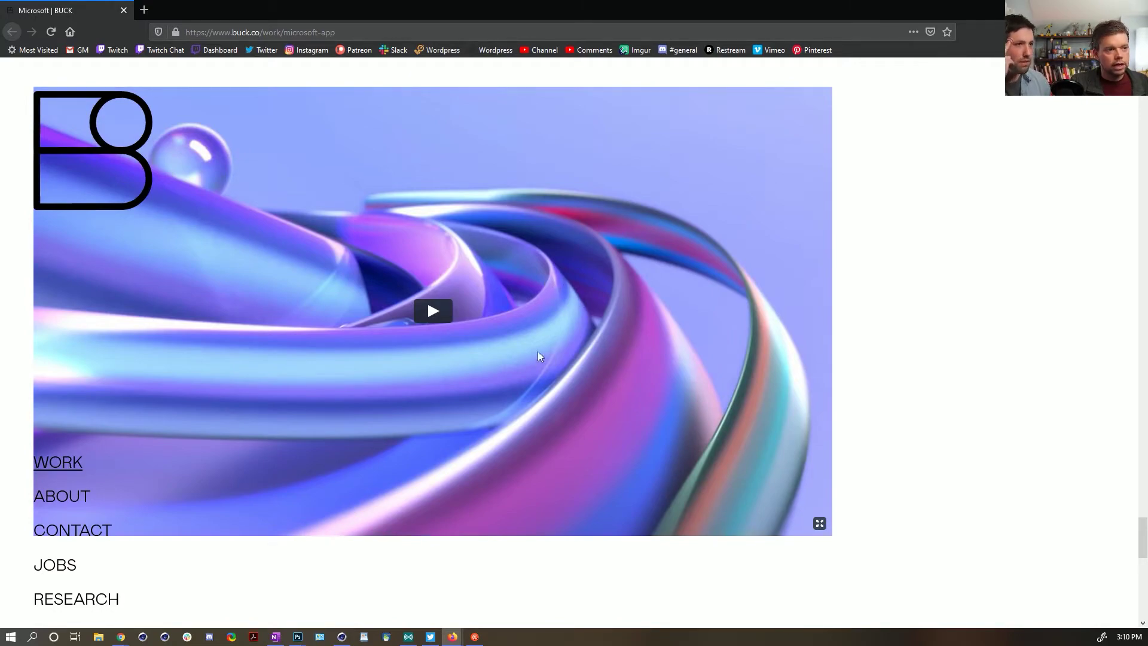
scroll(526, 287, down, 3)
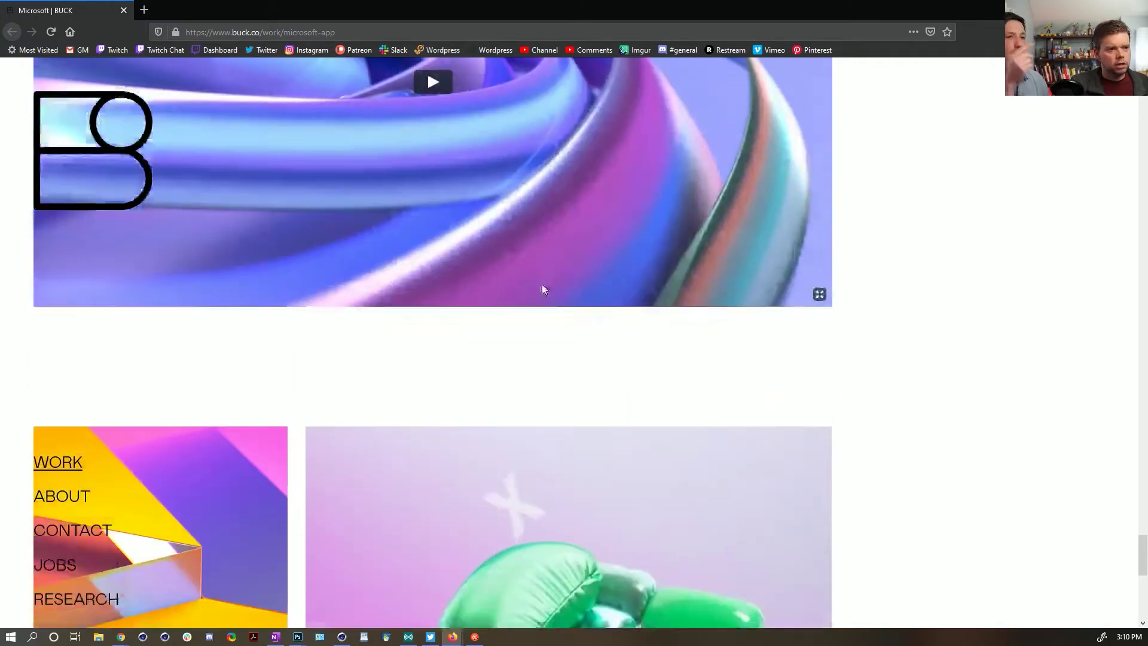
scroll(599, 277, up, 12)
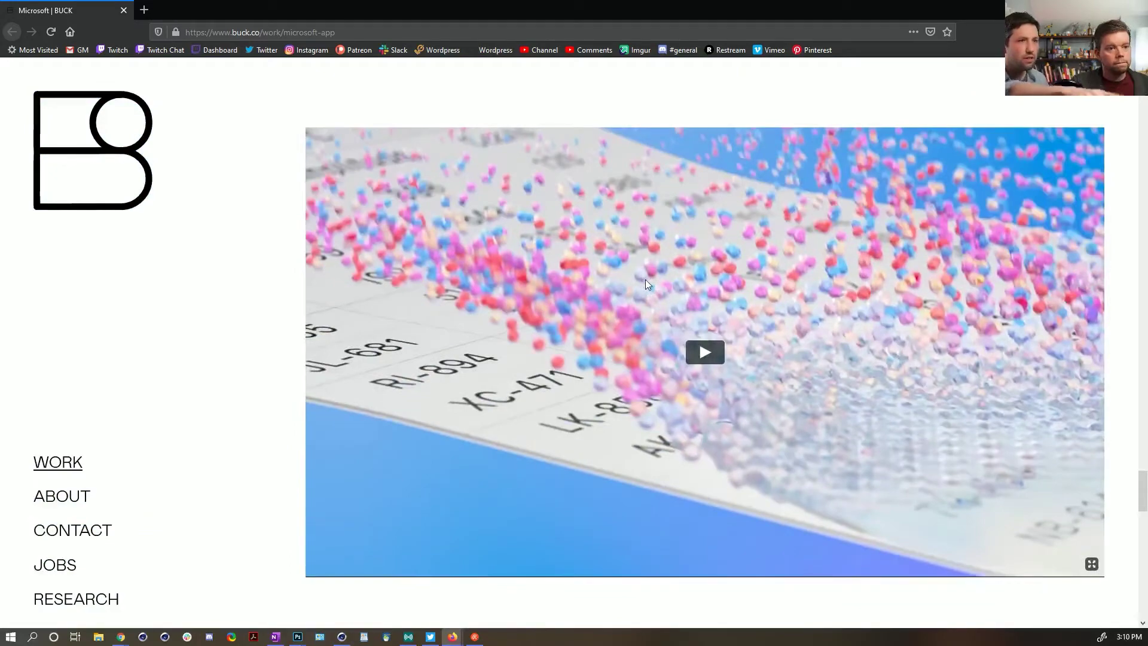
Step: Play the inflatable Office icons video and pause it on the fully inflated pillows
scroll(643, 276, up, 6)
scroll(682, 299, up, 2)
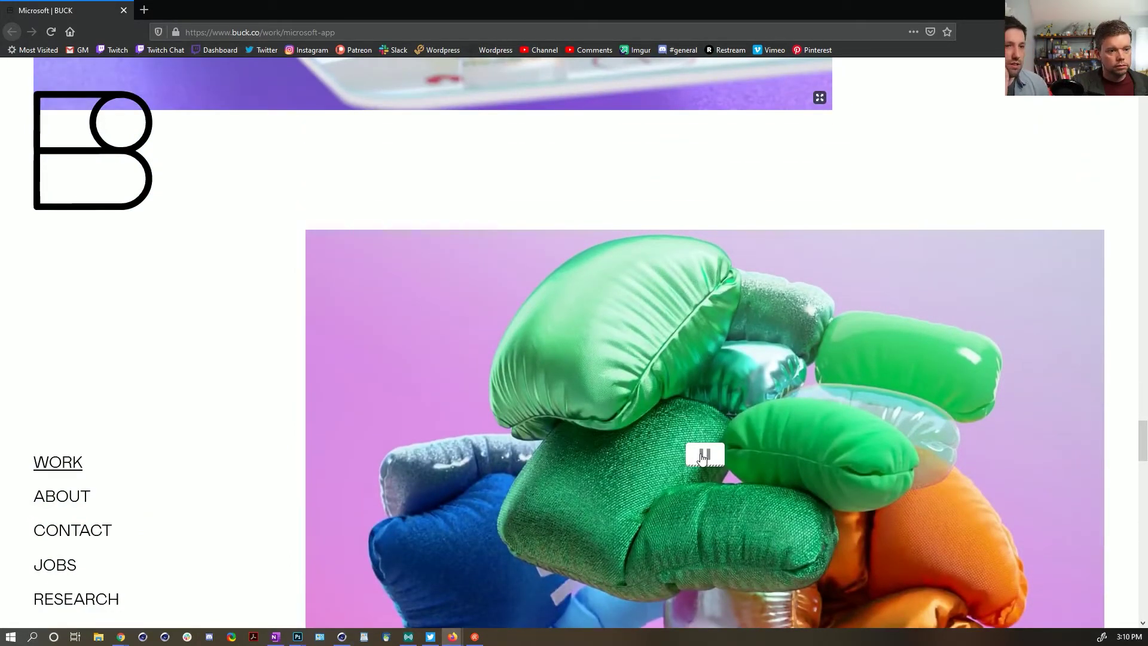
scroll(704, 456, up, 6)
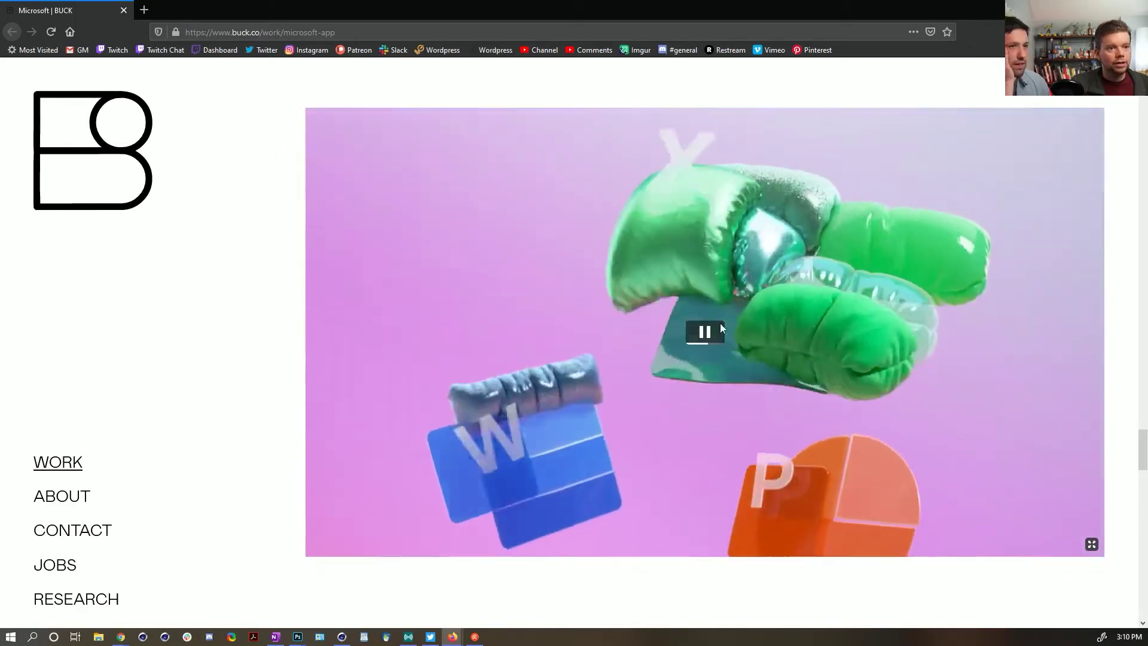
click(761, 257)
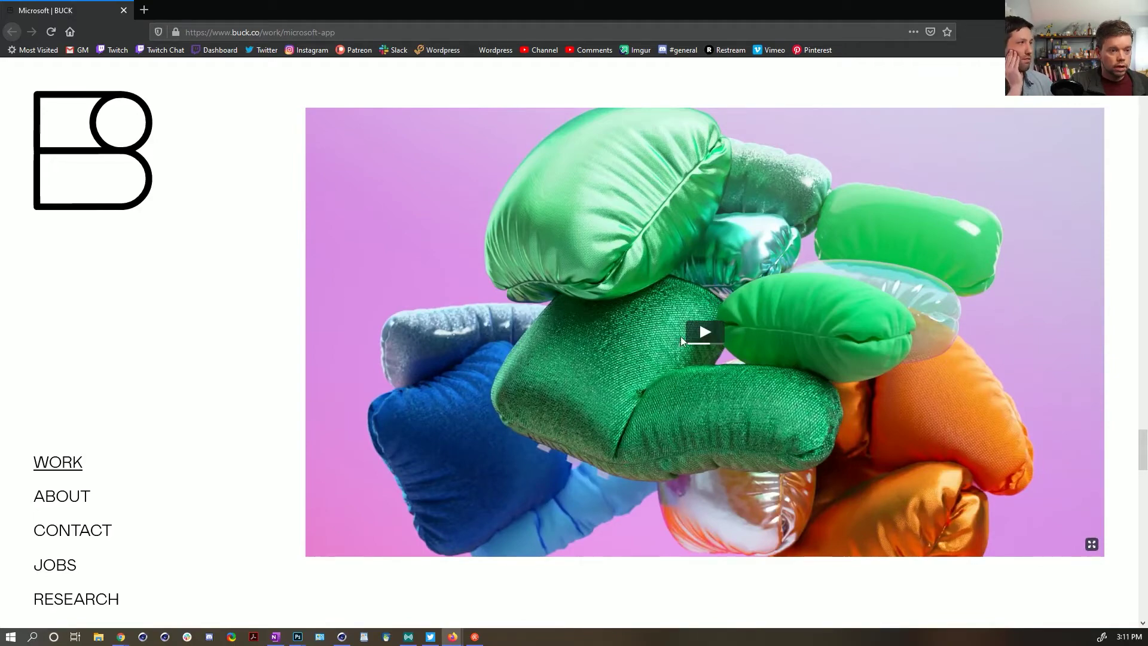
Step: Review the page's paper-fan, ring and layered-sheet visuals on the way back to the project introduction
scroll(679, 339, up, 10)
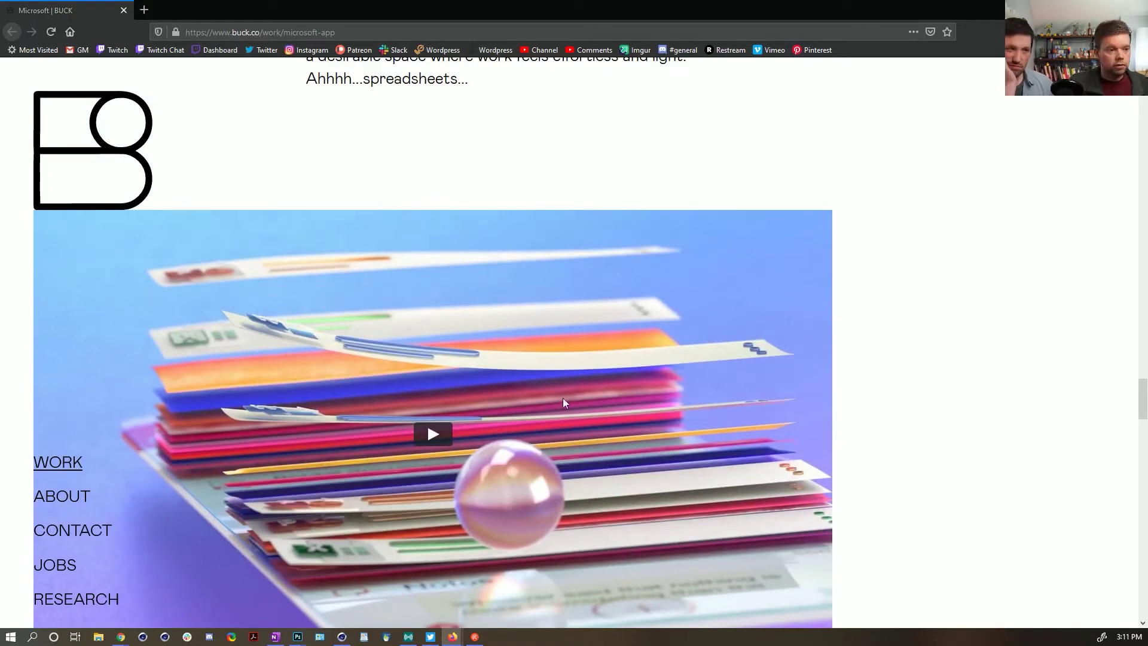
scroll(565, 397, up, 12)
scroll(567, 393, up, 15)
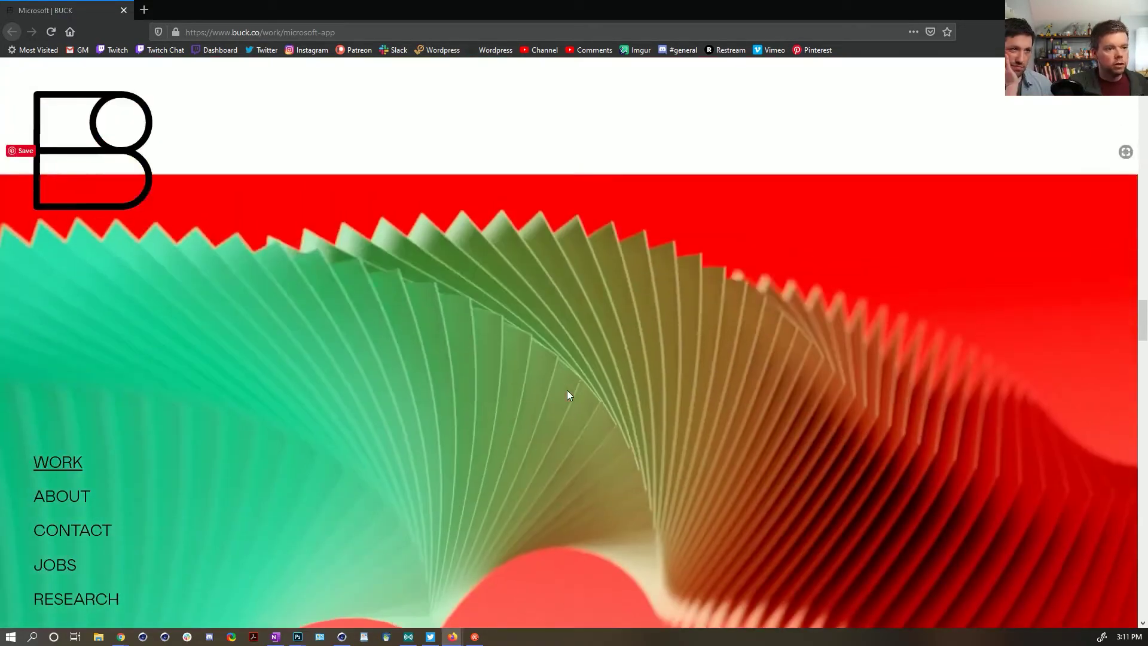
scroll(564, 394, down, 4)
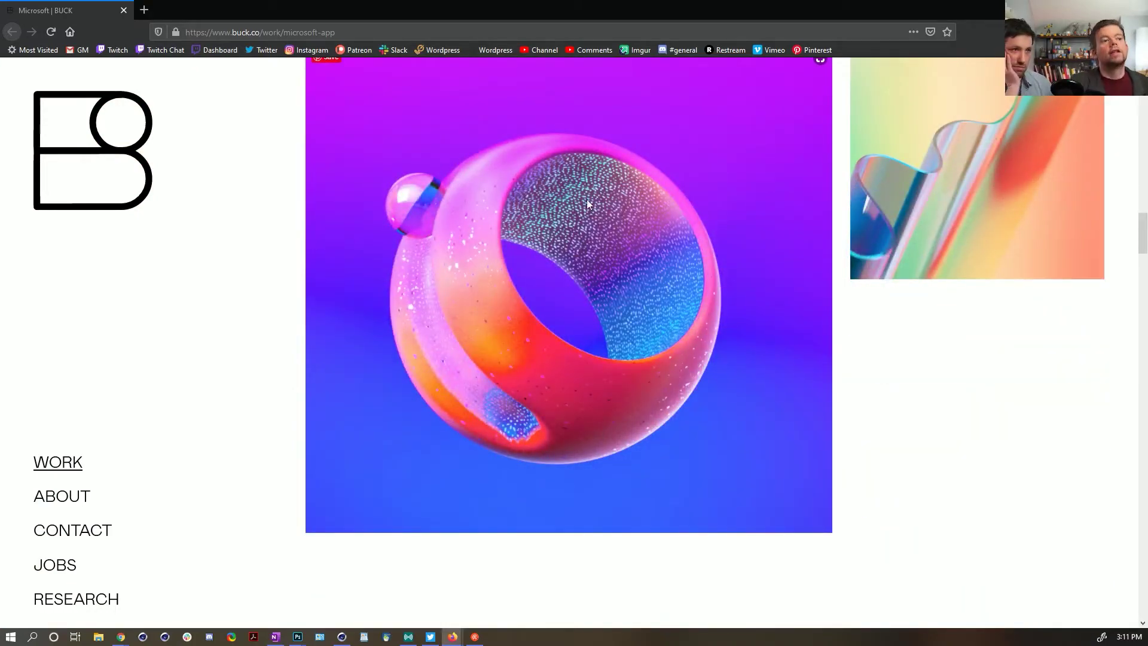
scroll(630, 340, up, 3)
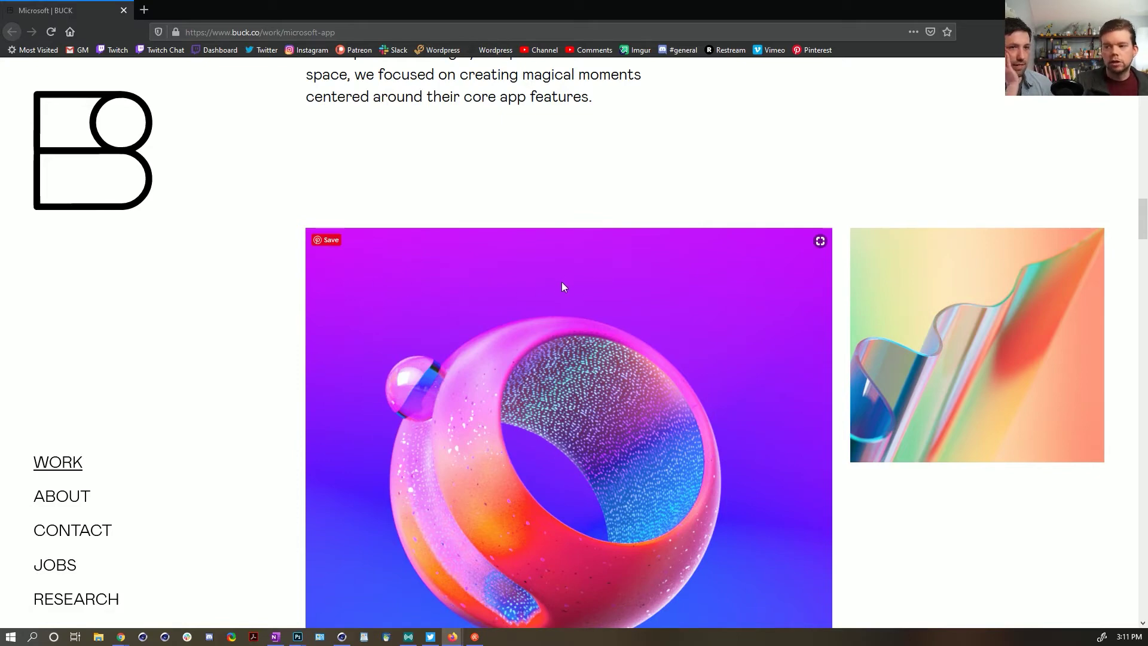
scroll(561, 282, up, 9)
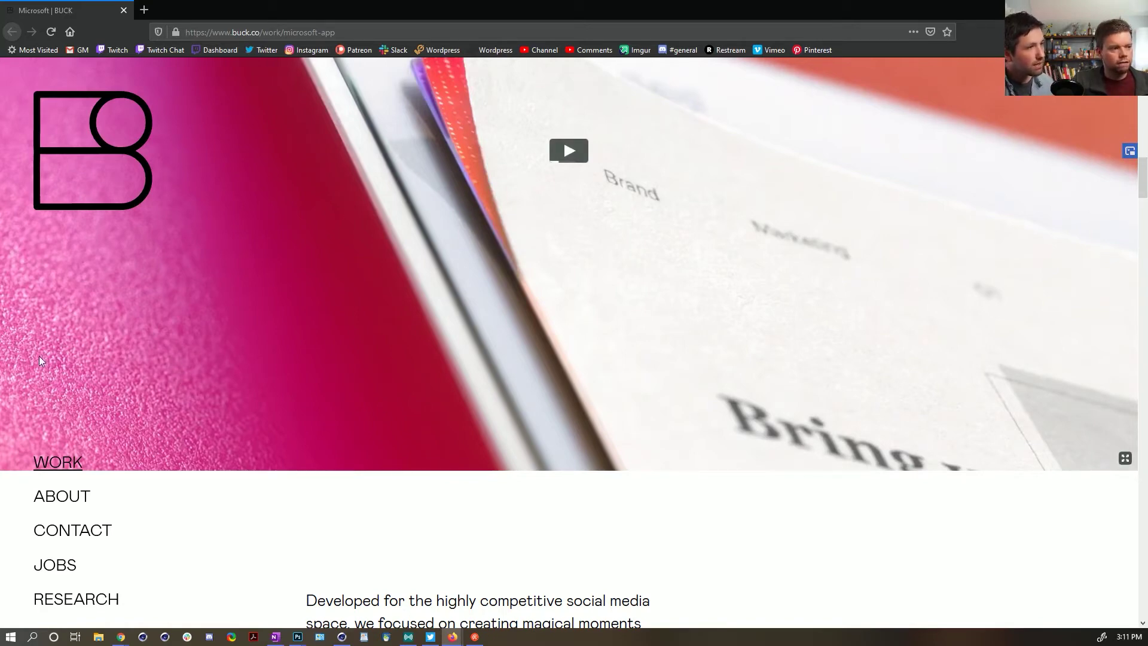
scroll(372, 388, up, 4)
scroll(383, 387, up, 8)
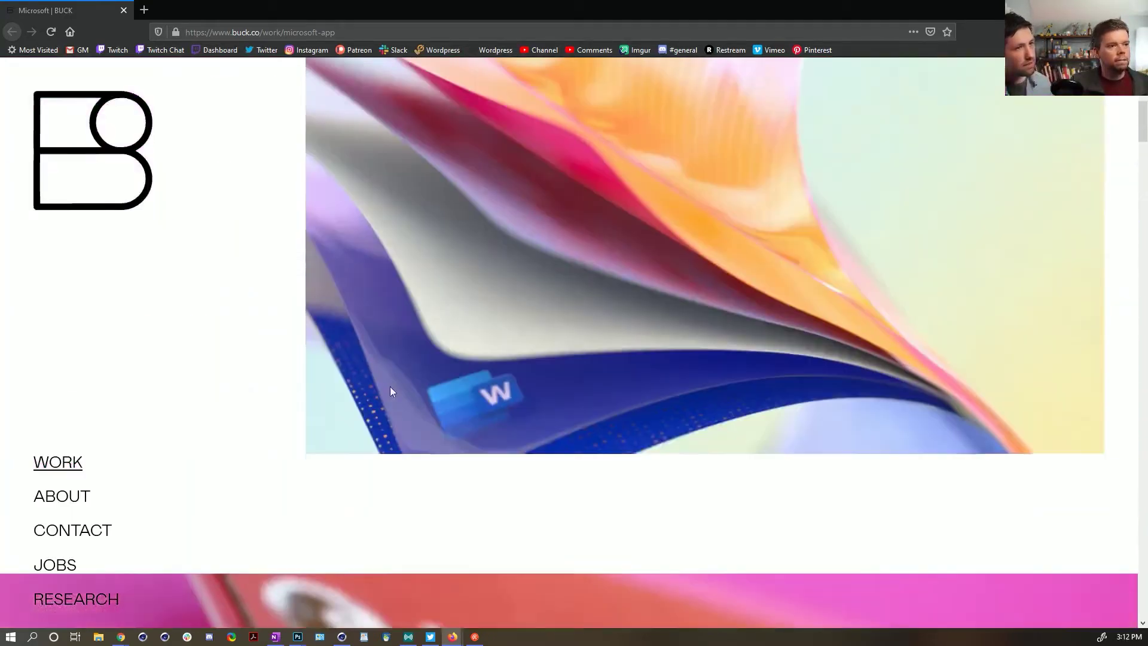
scroll(585, 395, up, 2)
scroll(586, 400, up, 4)
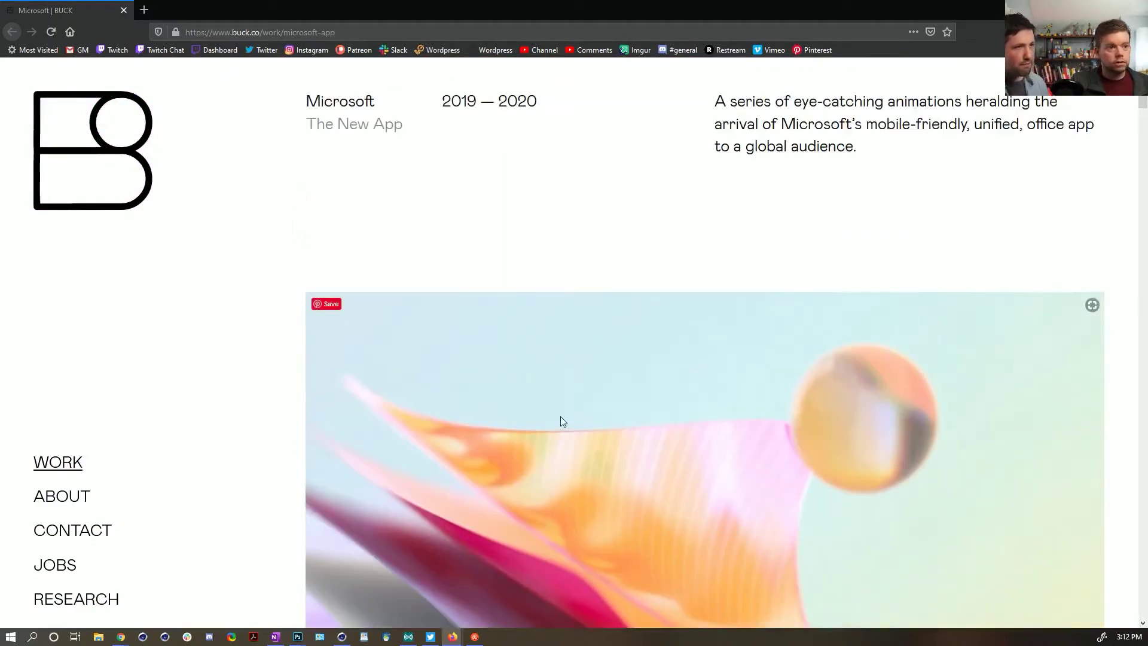
Step: Examine the dotted ring image and its neighbouring stills for material and lighting reference
scroll(534, 353, down, 14)
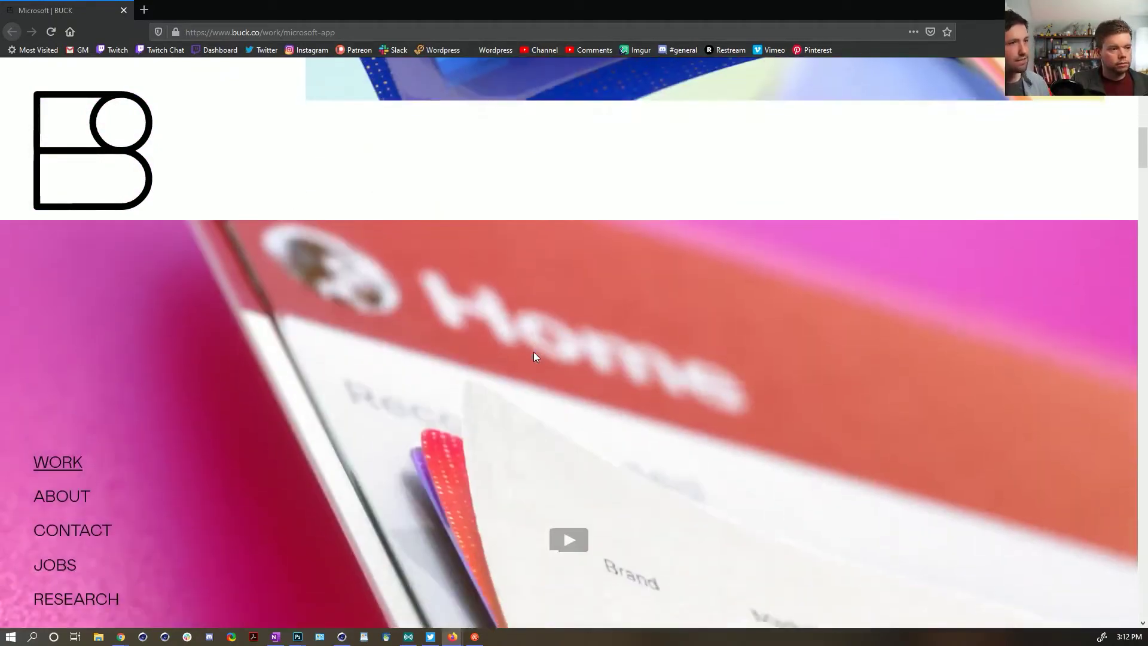
scroll(536, 357, down, 15)
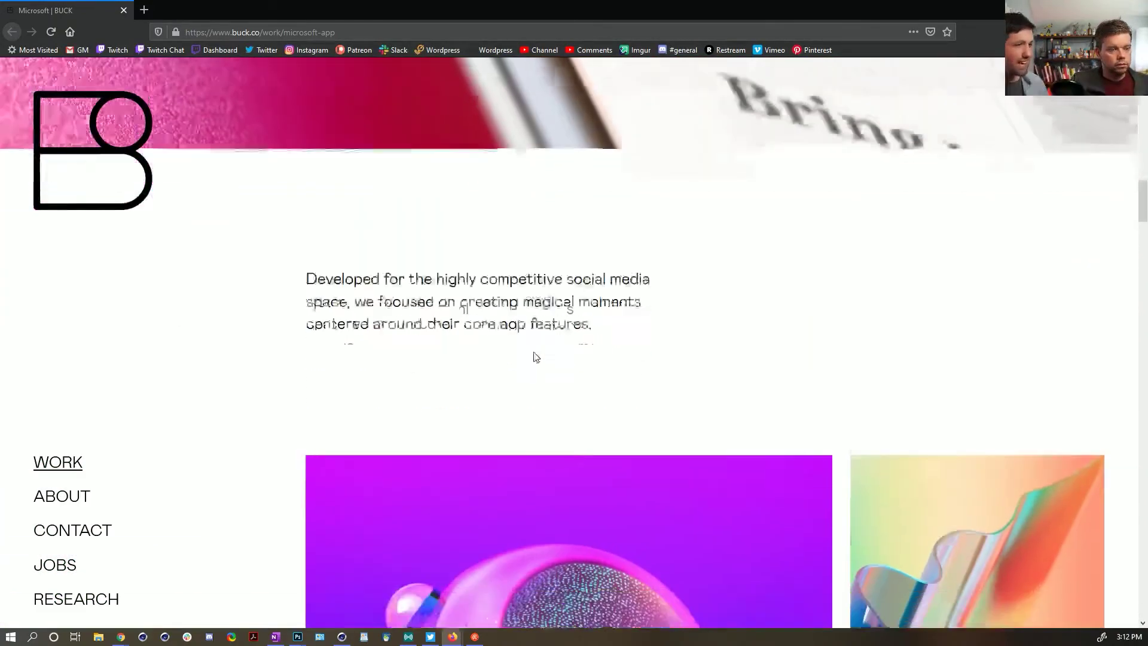
scroll(536, 357, down, 8)
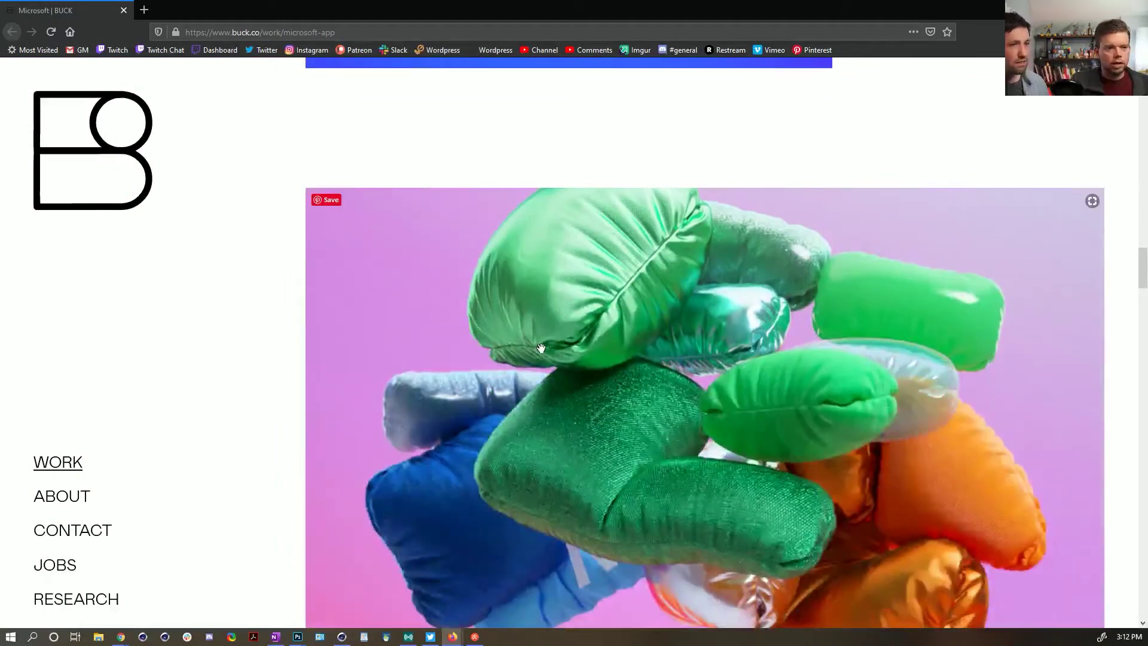
scroll(534, 357, up, 10)
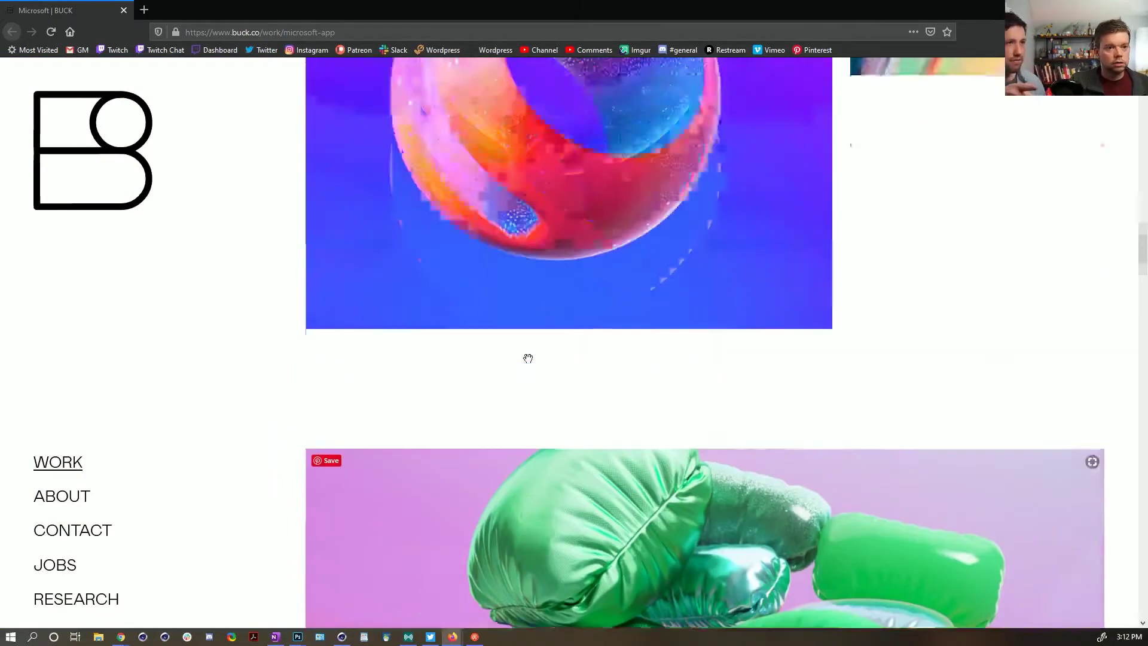
scroll(529, 358, down, 4)
scroll(528, 364, up, 2)
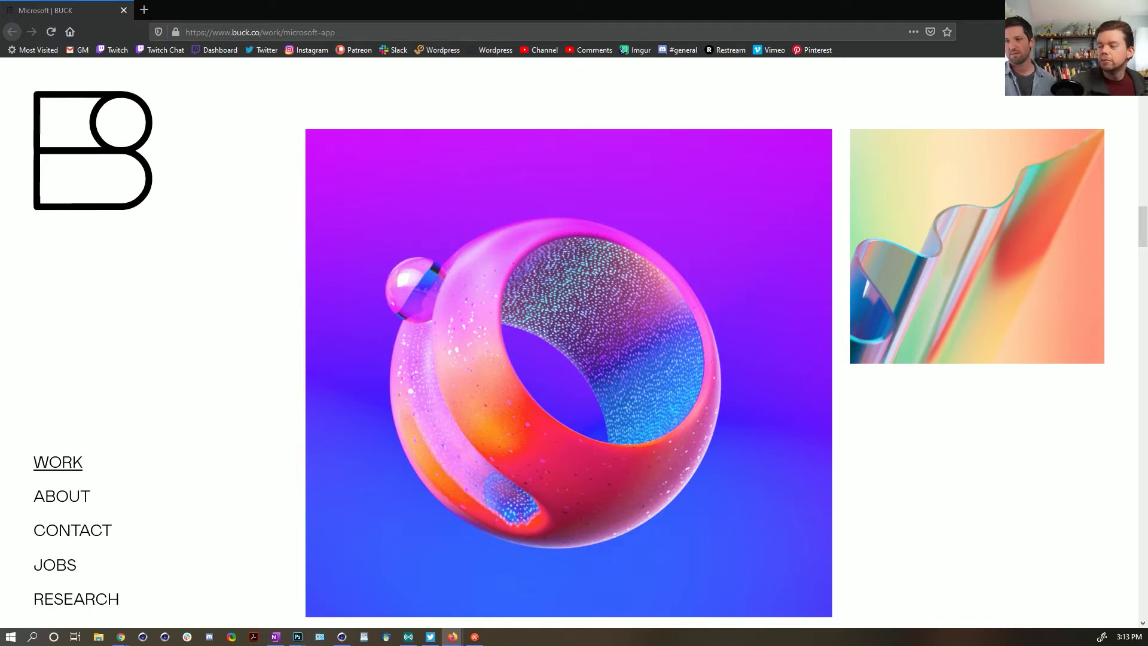
scroll(795, 386, up, 4)
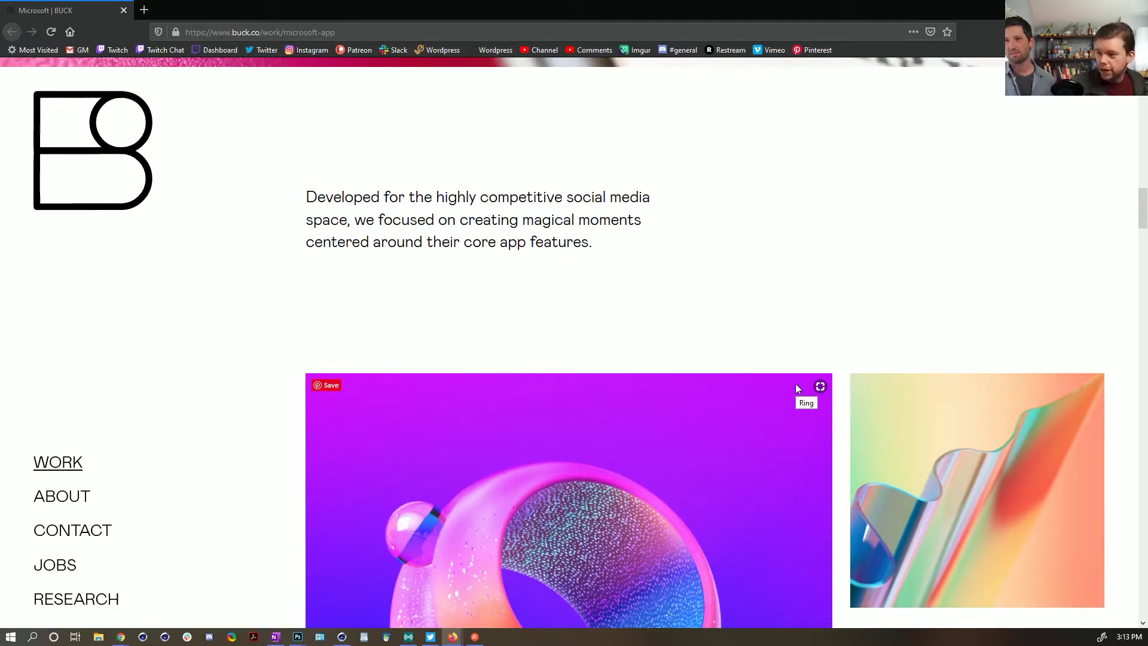
scroll(772, 384, down, 2)
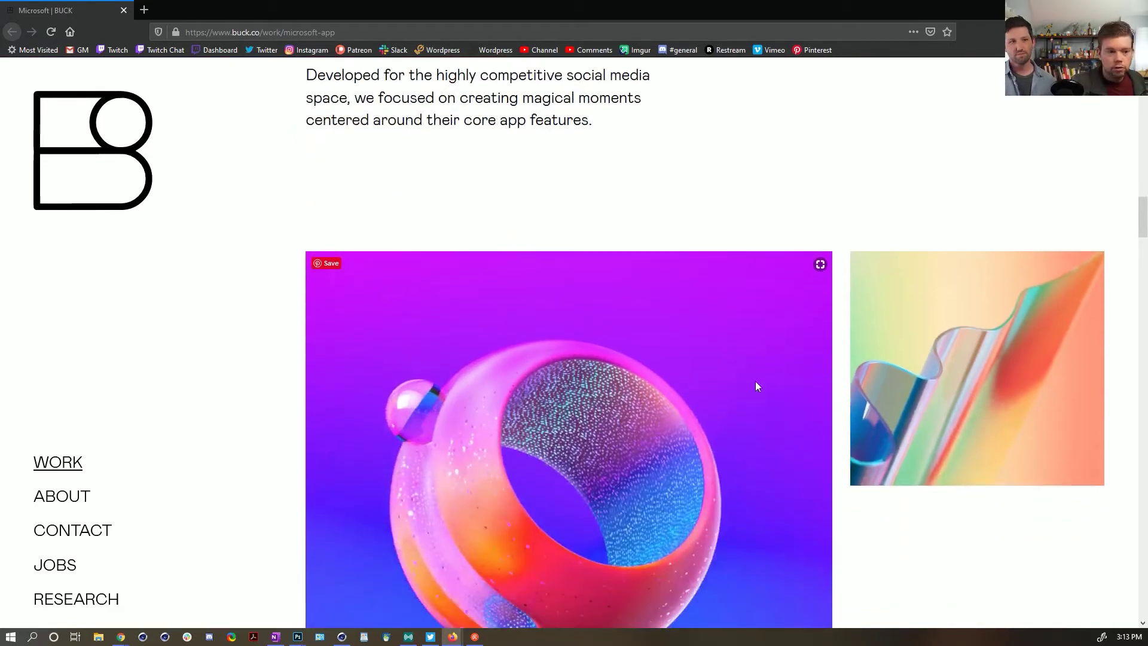
scroll(537, 469, down, 3)
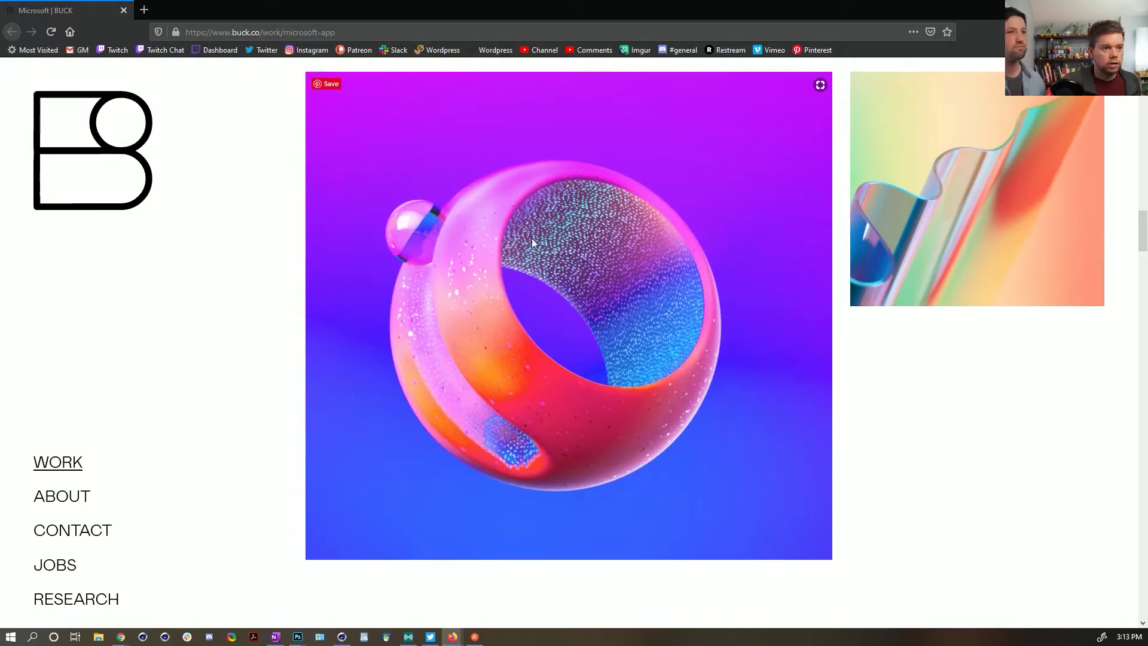
Step: Switch back to Cinema 4D, close the Redshift RenderView and start a new empty project
scroll(550, 264, up, 1)
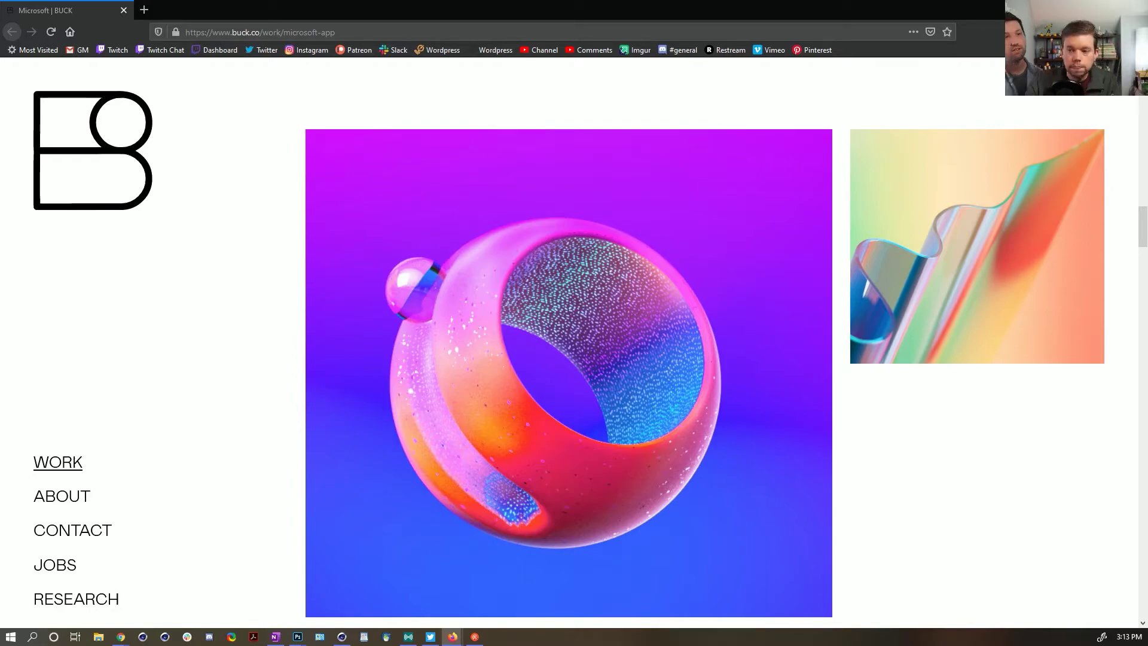
key(alt+Tab)
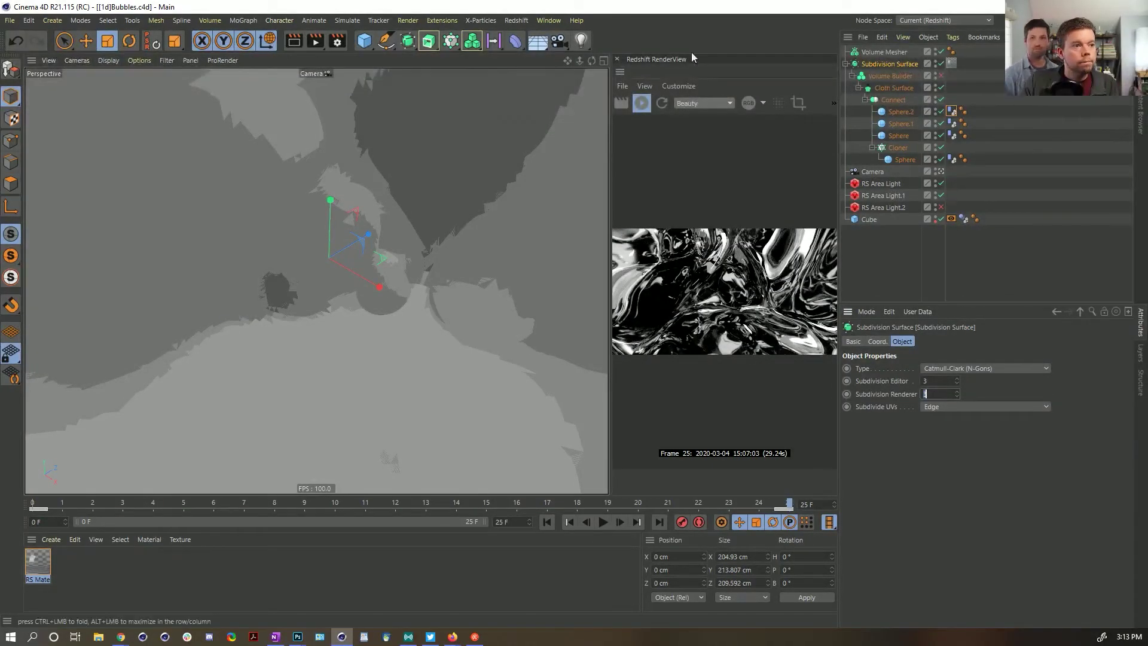
click(1085, 21)
key(alt+Tab)
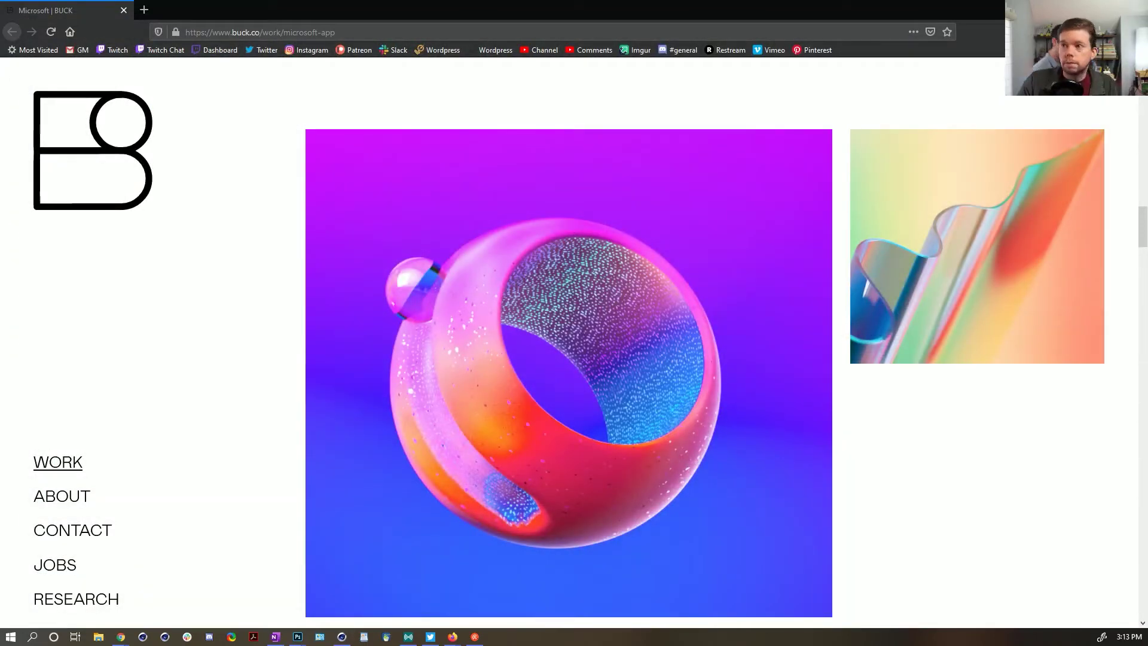
key(alt+Tab)
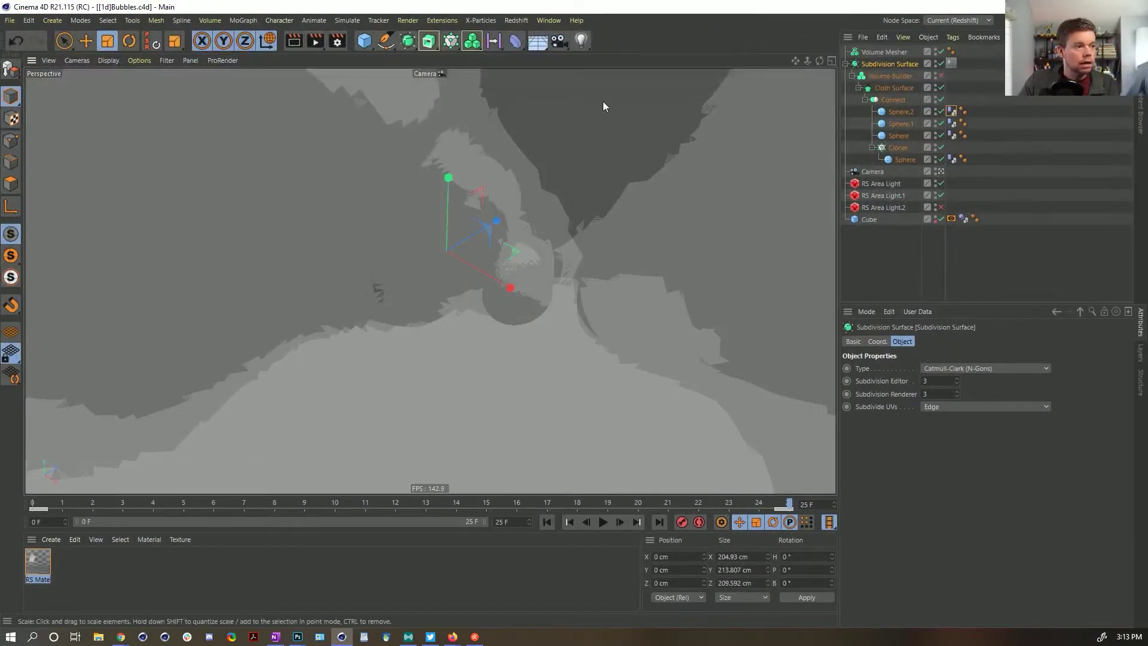
key(ctrl+n)
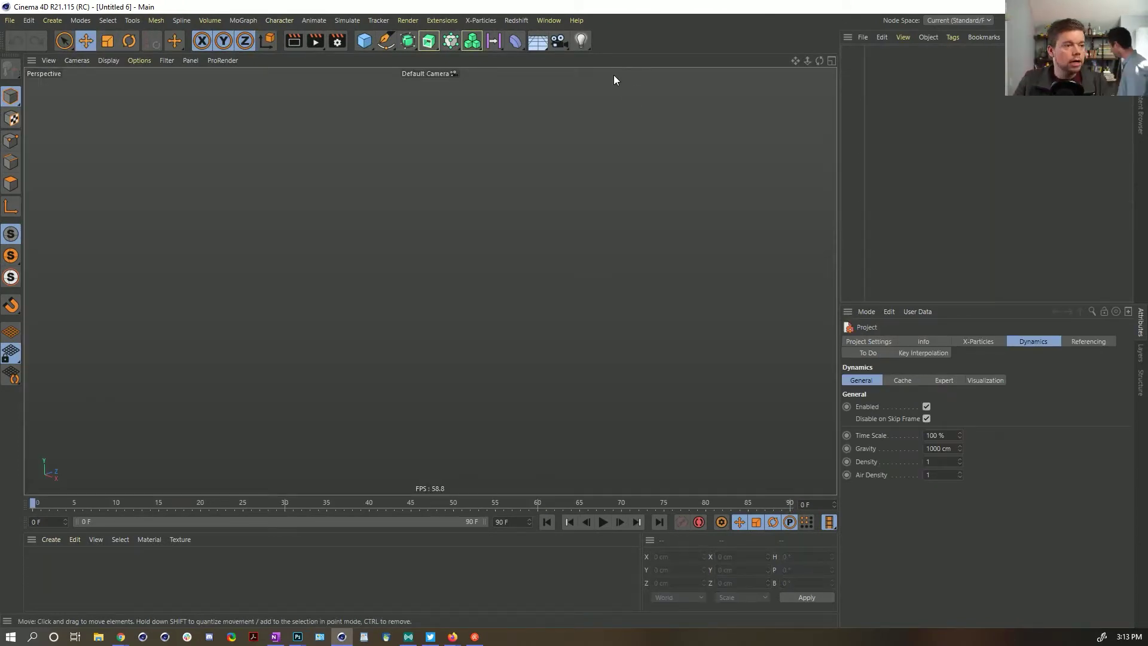
Step: Add a sphere with 43 segments and display it with its polygon lines over the shading
drag(364, 40, 605, 78)
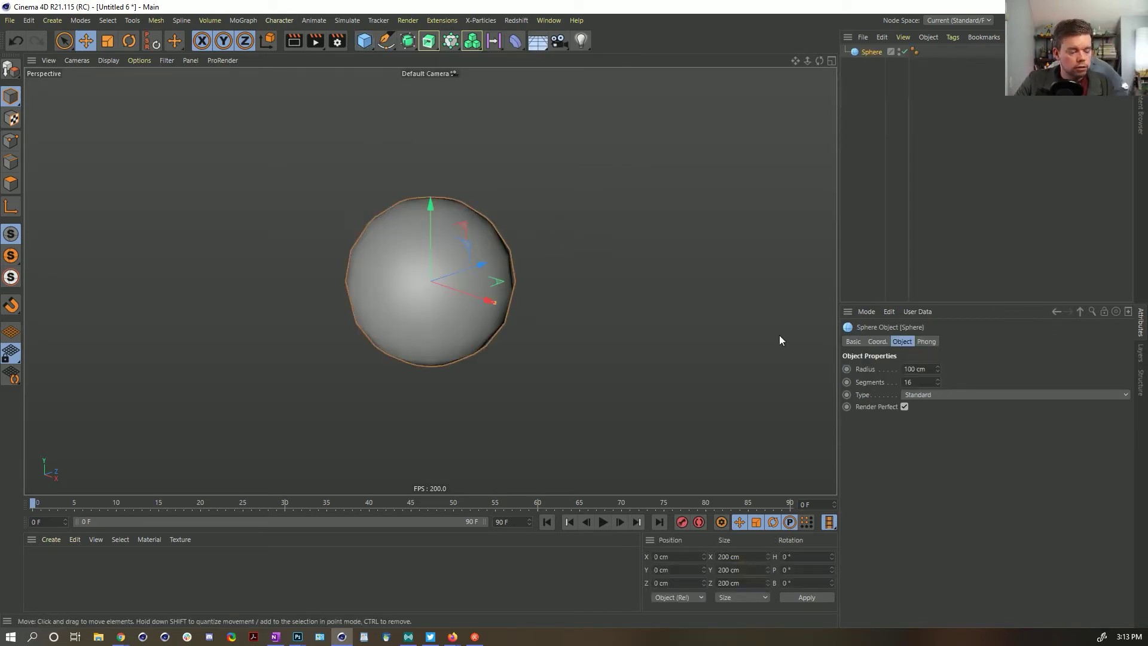
drag(937, 383, 939, 374)
key(n)
key(b)
scroll(487, 288, up, 2)
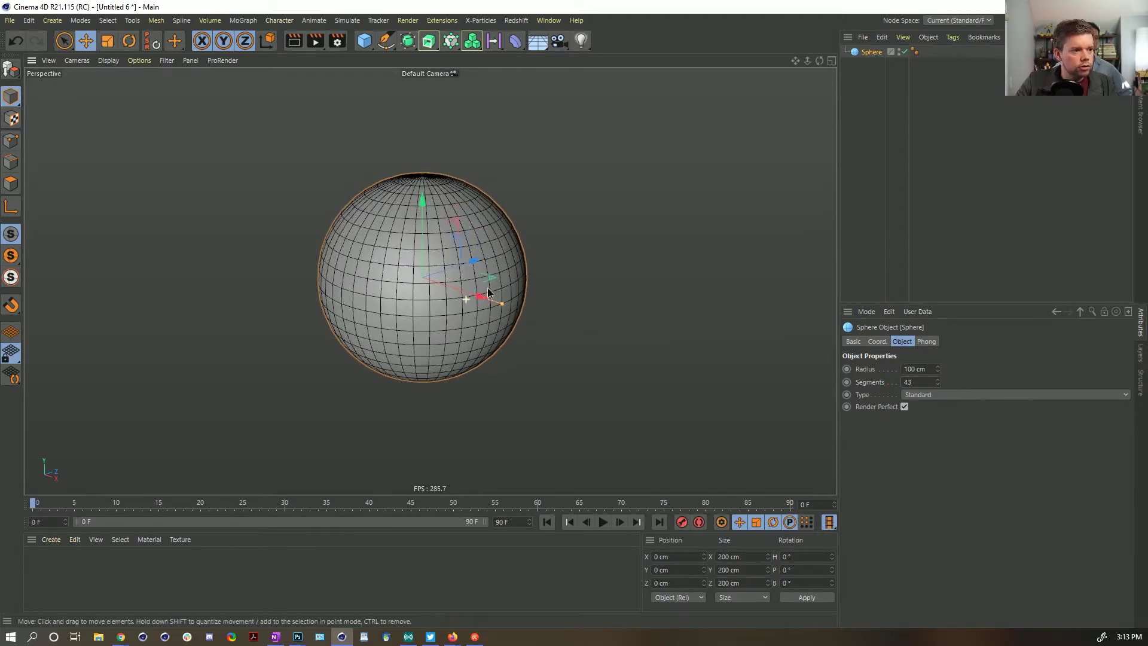
Step: Make the sphere editable and switch to polygon mode
key(c)
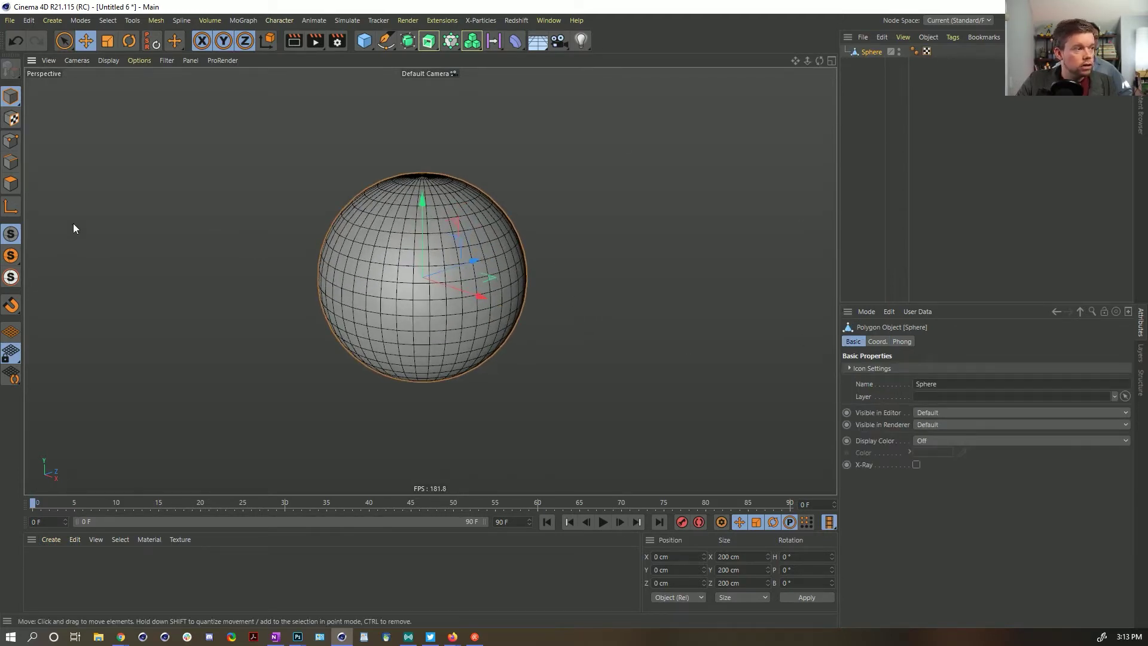
click(12, 185)
scroll(442, 279, up, 2)
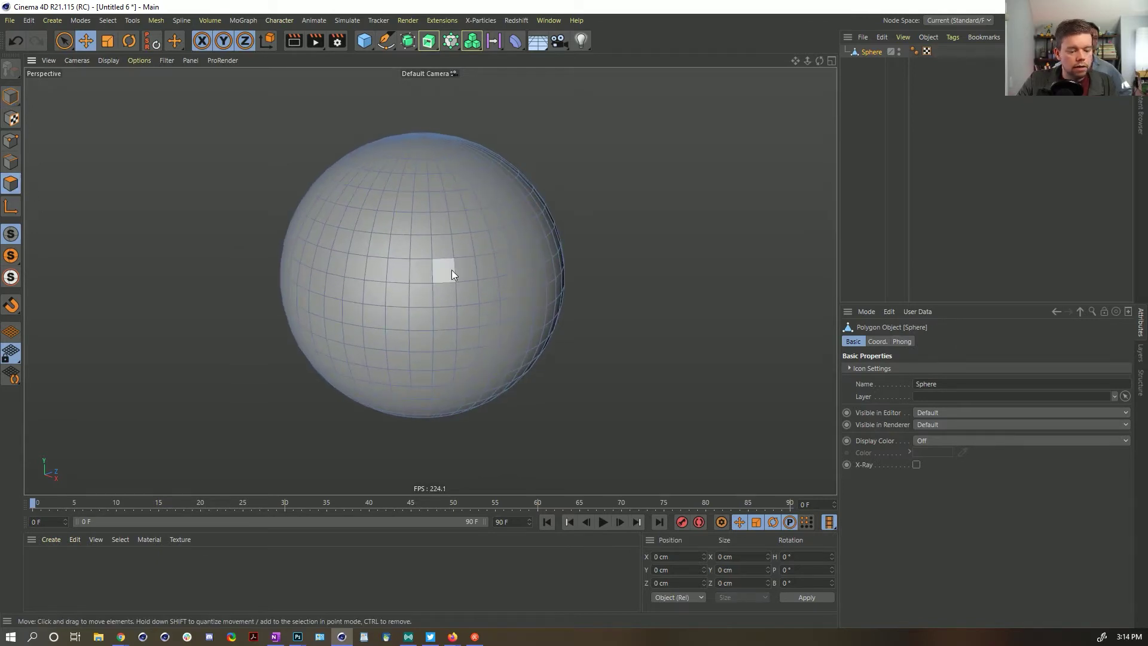
key(u)
key(l)
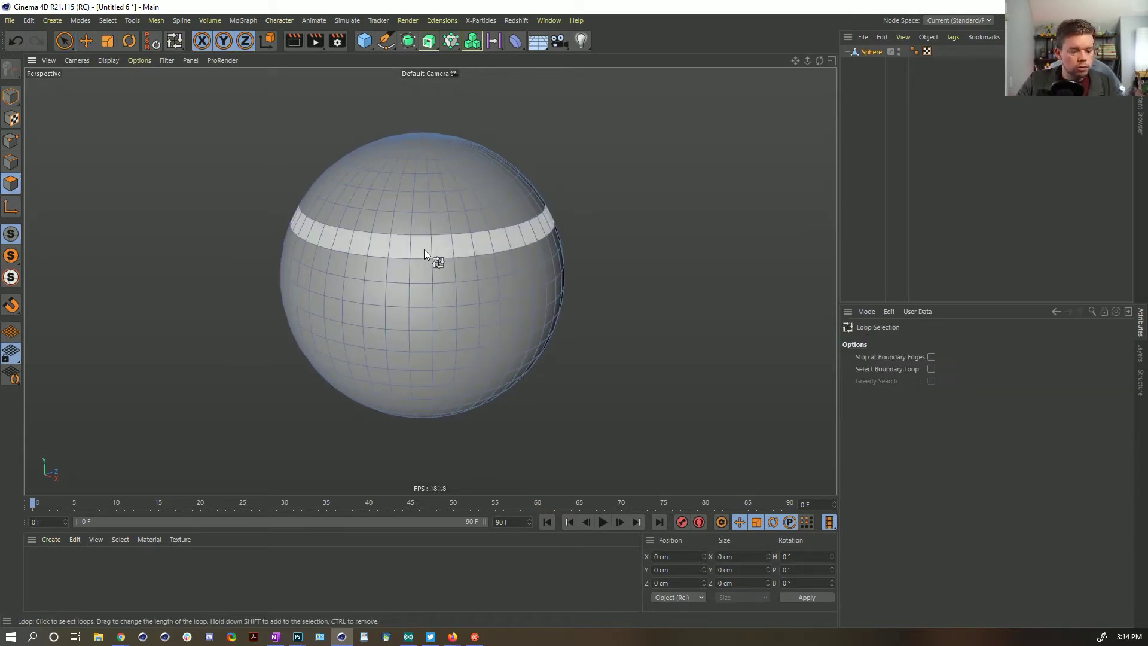
key(m)
key(u)
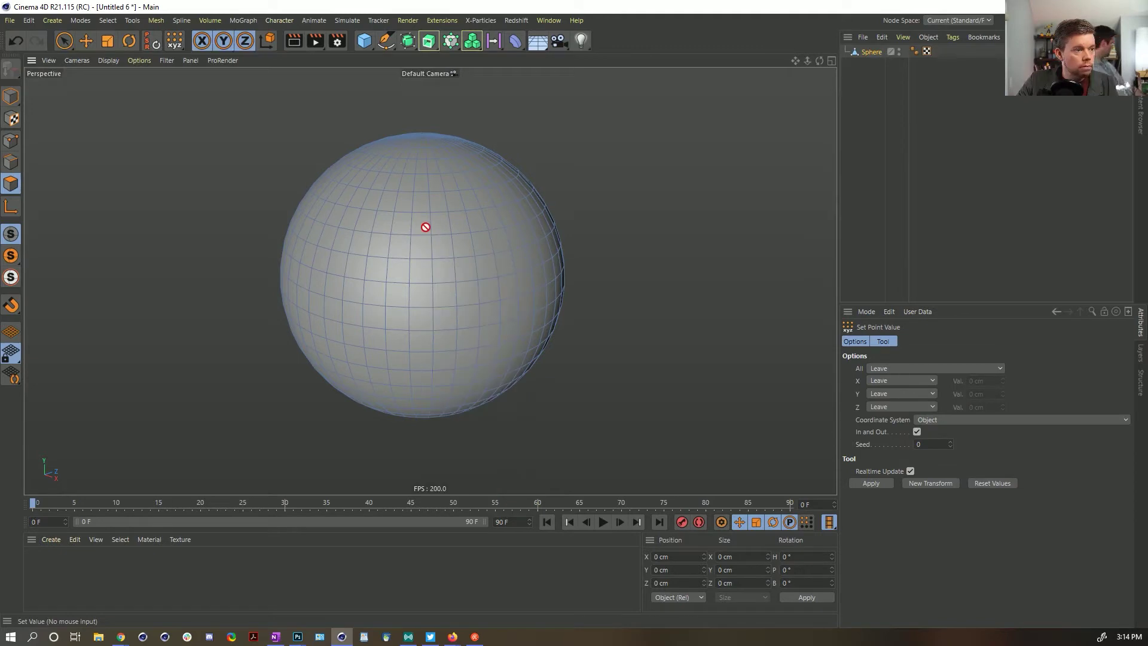
key(u)
key(m)
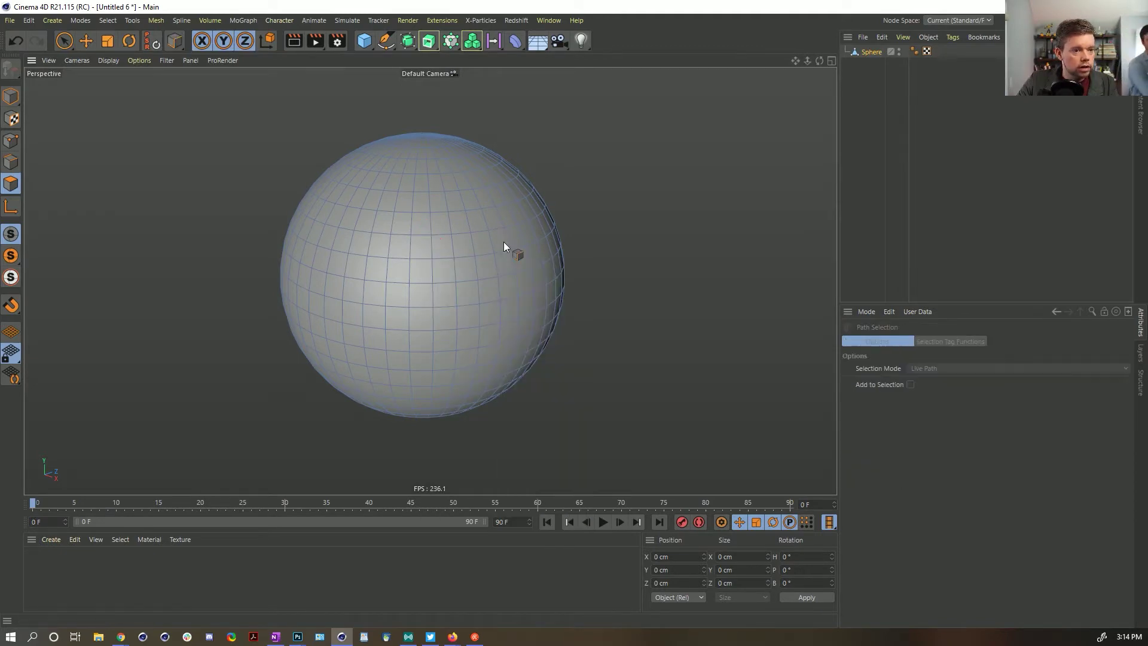
Step: Select several staggered horizontal strips of polygons on one side of the sphere using Live Selection with a radius of 1
key(9)
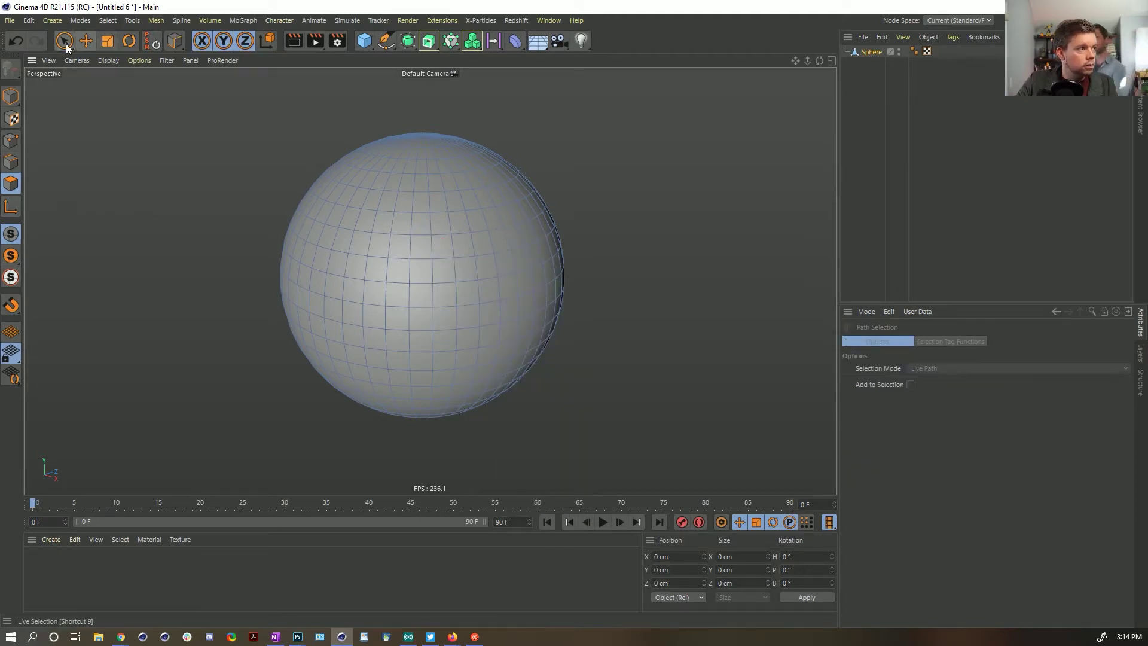
alt+drag(515, 264, 480, 268)
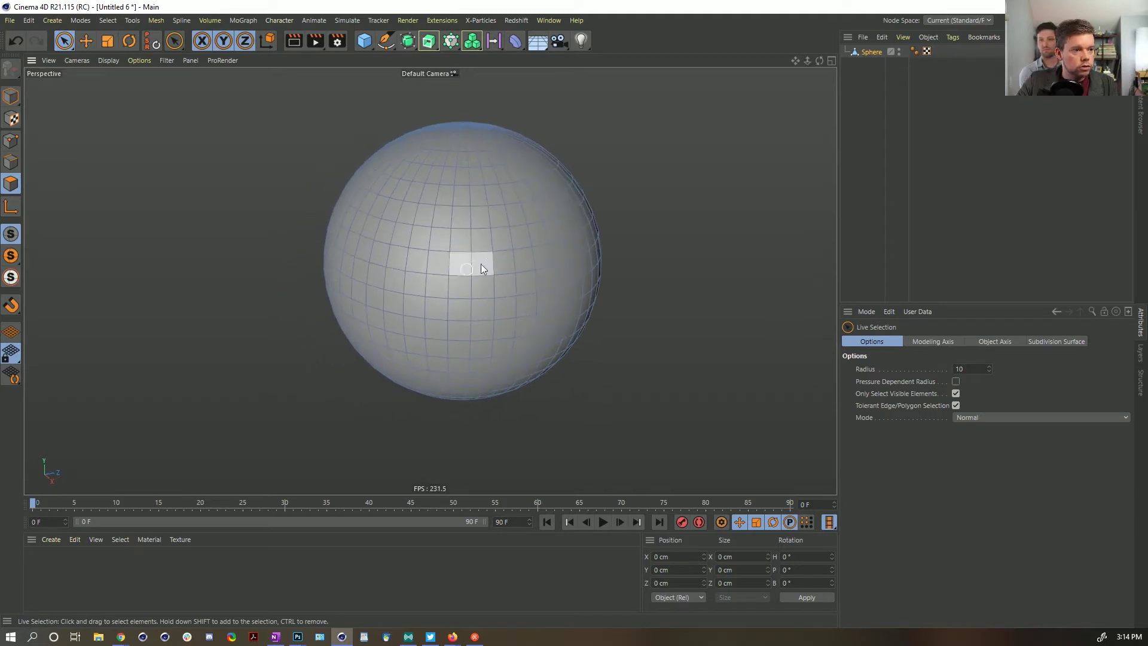
middle_click(515, 240)
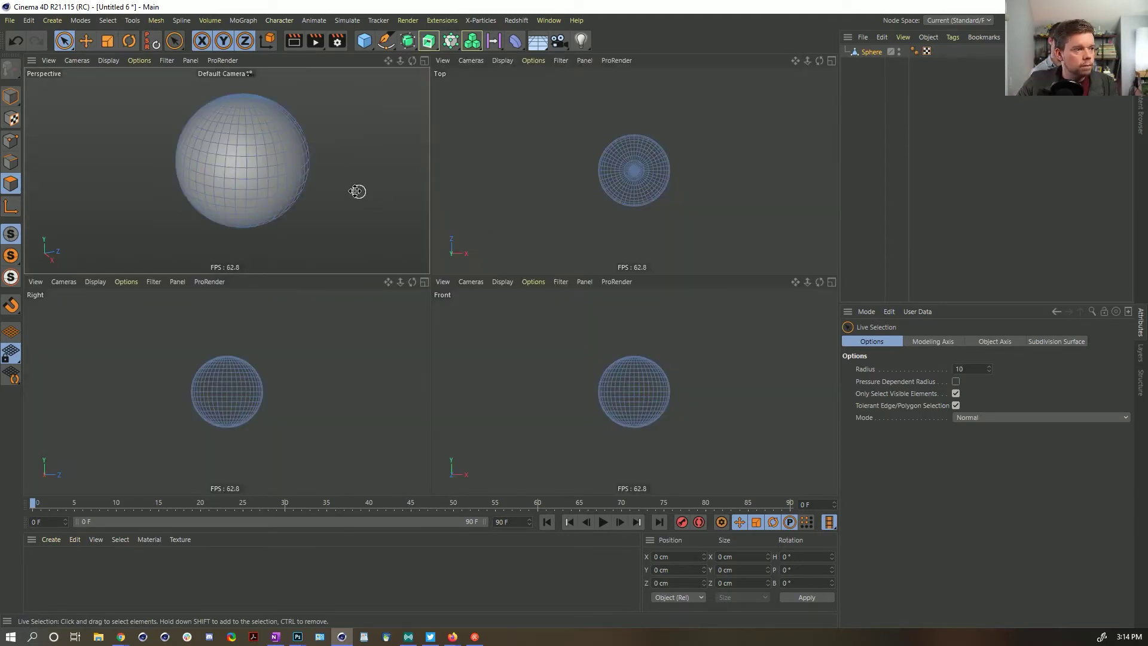
middle_click(336, 182)
middle_click(336, 182)
middle_click(402, 203)
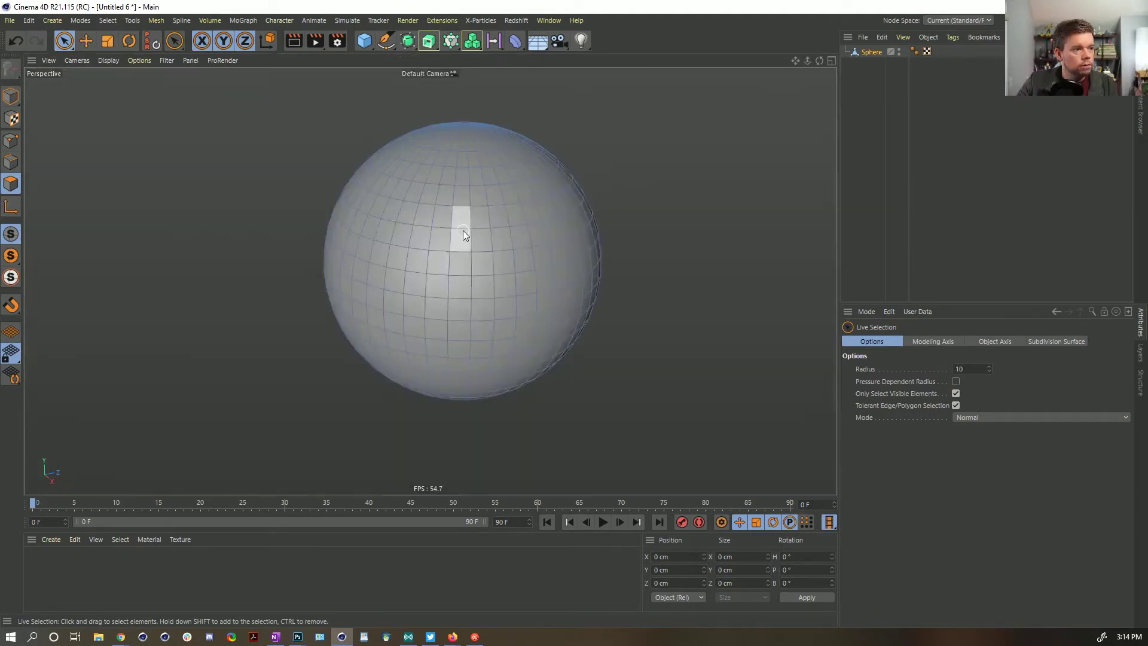
drag(482, 216, 515, 212)
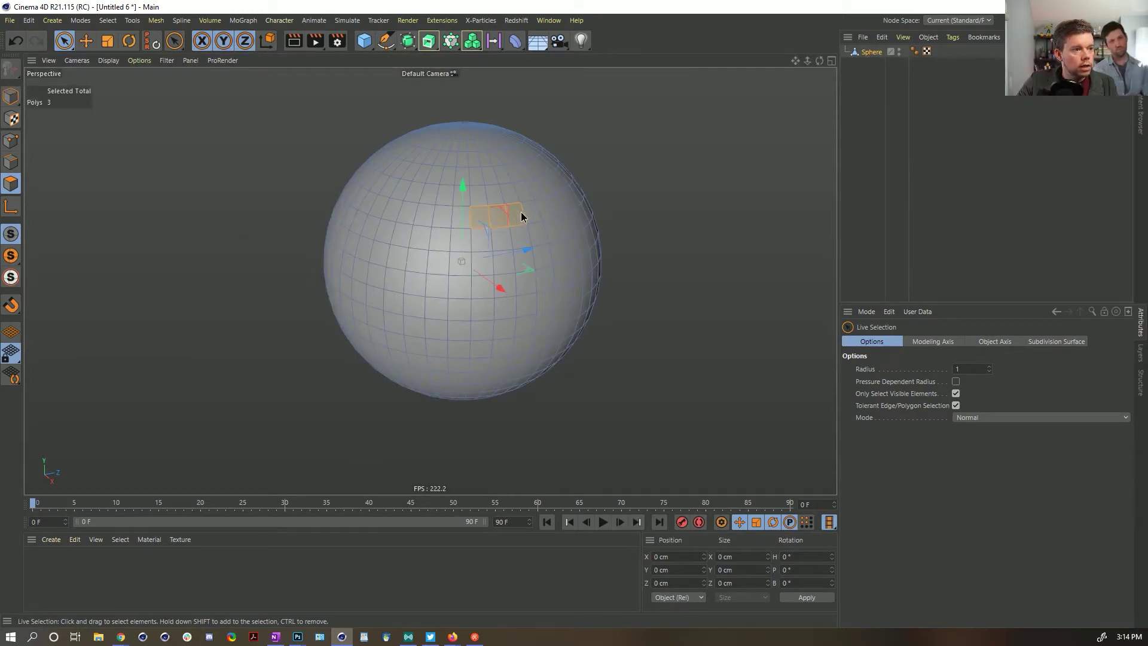
drag(583, 200, 583, 201)
shift+drag(404, 270, 561, 254)
mouse_move(510, 304)
alt+mouse_down()
mouse_move(395, 286)
mouse_move(596, 306)
alt+mouse_up()
shift+drag(689, 300, 693, 298)
alt+drag(619, 333, 602, 285)
shift+drag(502, 366, 662, 356)
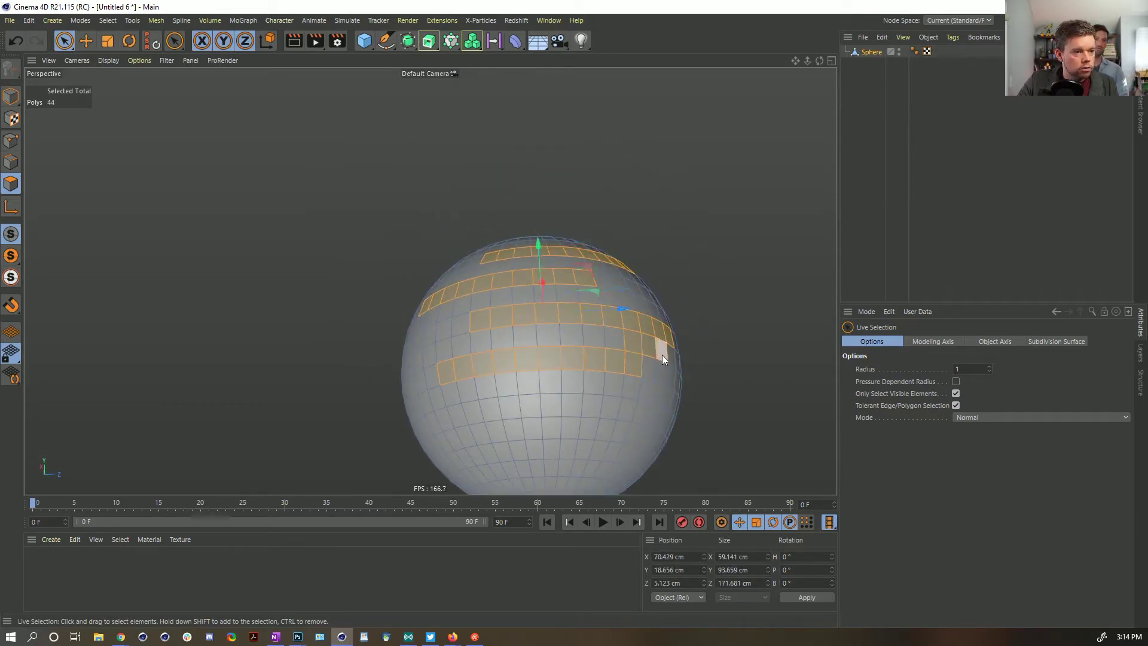
mouse_move(472, 404)
shift+mouse_down()
mouse_move(444, 400)
mouse_move(559, 423)
mouse_move(507, 314)
shift+mouse_up()
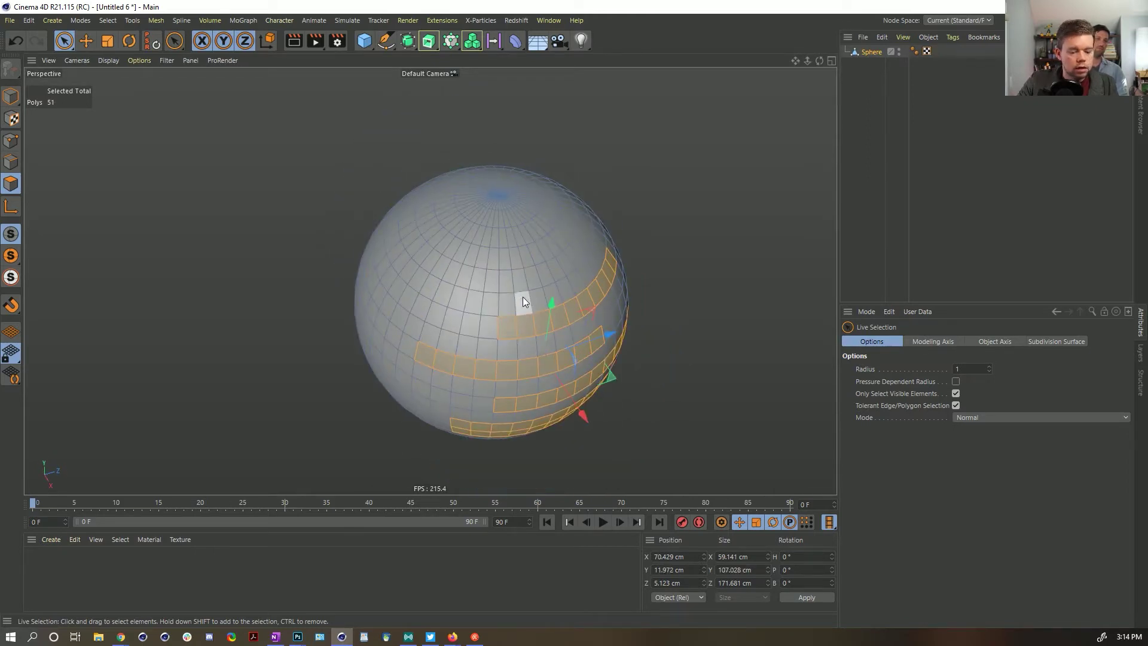
Step: Add a full polygon loop around the upper pole and the polar cap inside it to the selection
key(u)
key(l)
shift+click(507, 254)
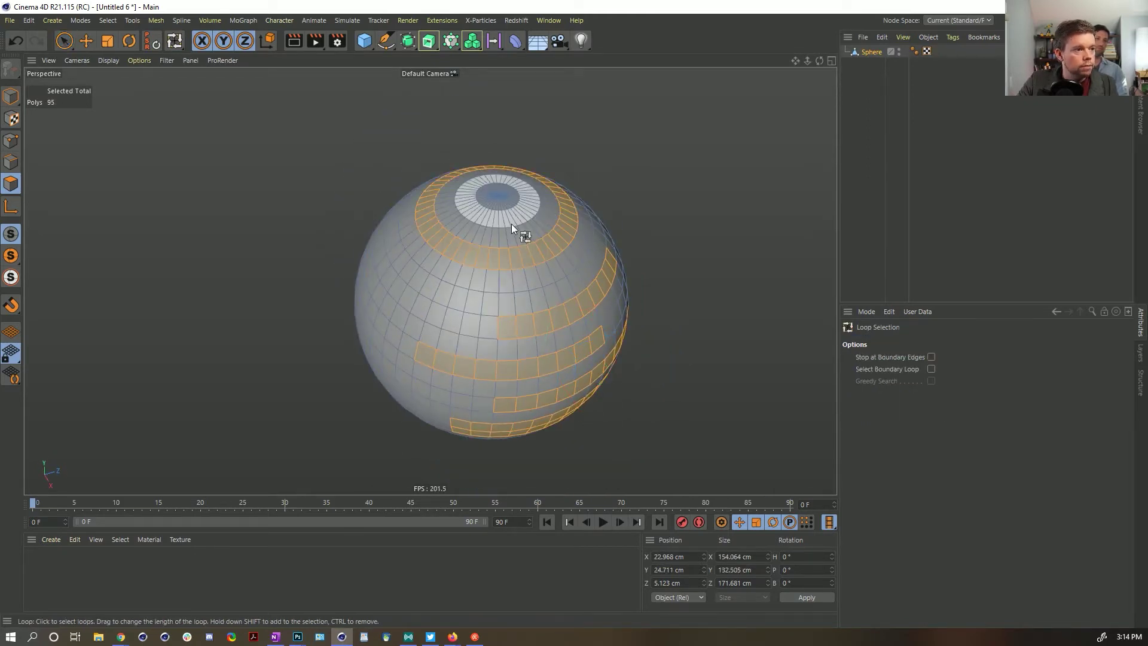
shift+click(511, 224)
Step: Add several vertical strips of polygons on another side of the sphere to the selection with Live Selection
alt+drag(547, 341, 535, 305)
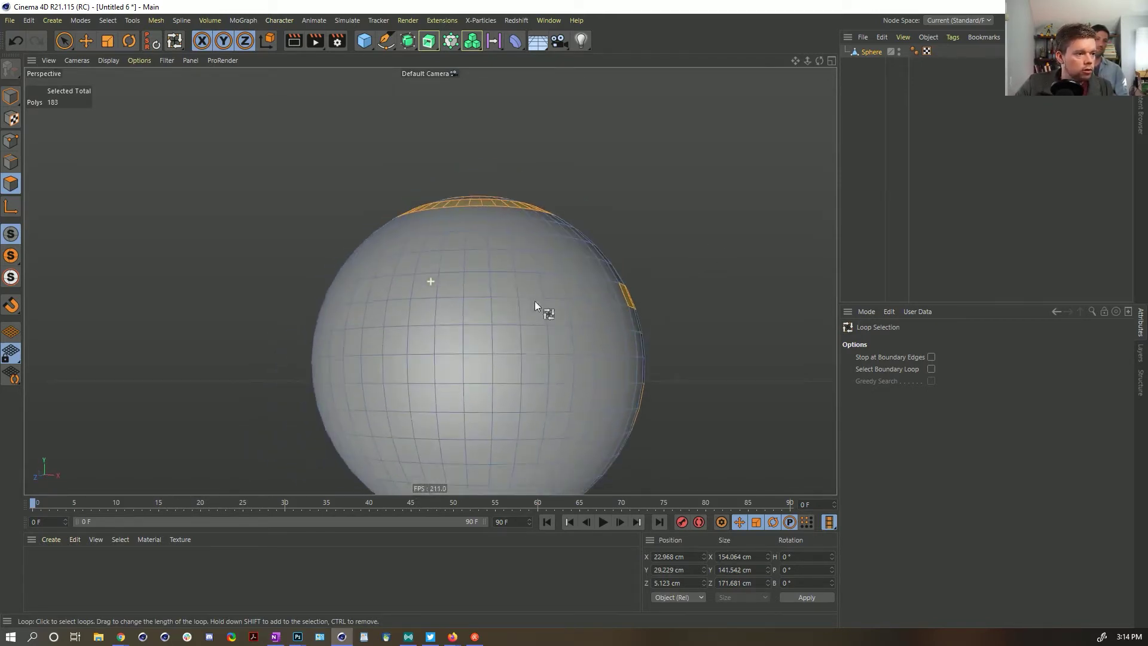
key(9)
mouse_move(453, 238)
shift+mouse_down()
mouse_move(446, 461)
mouse_move(458, 469)
shift+mouse_up()
alt+drag(411, 274, 389, 291)
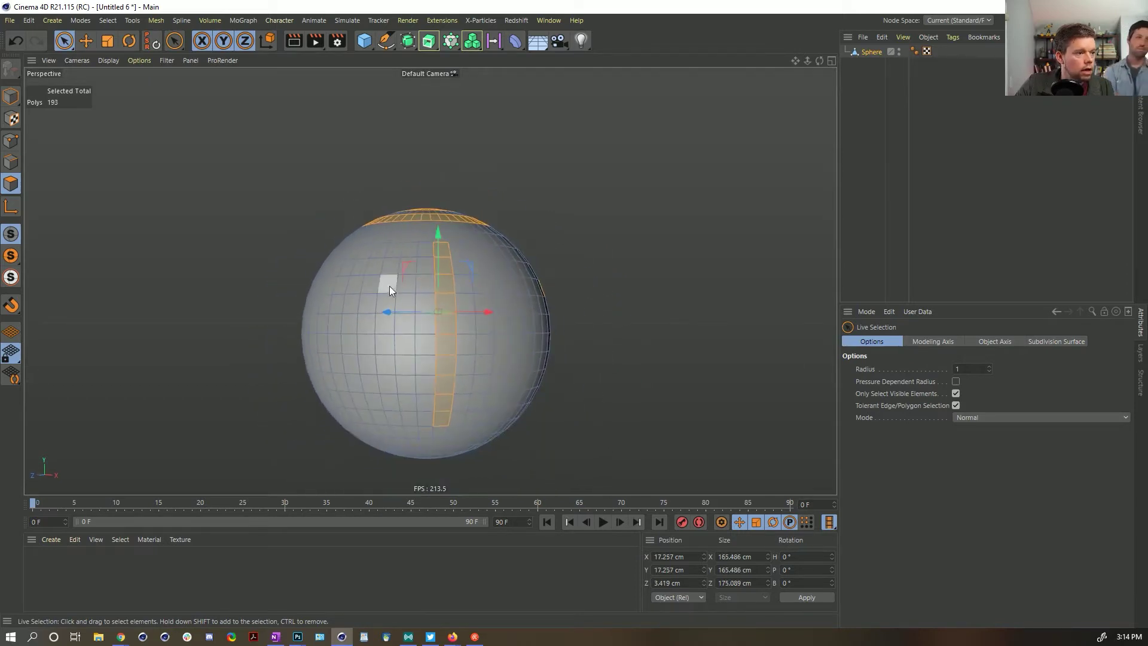
mouse_move(412, 254)
shift+mouse_down()
mouse_move(390, 259)
mouse_move(404, 238)
mouse_move(416, 410)
shift+mouse_up()
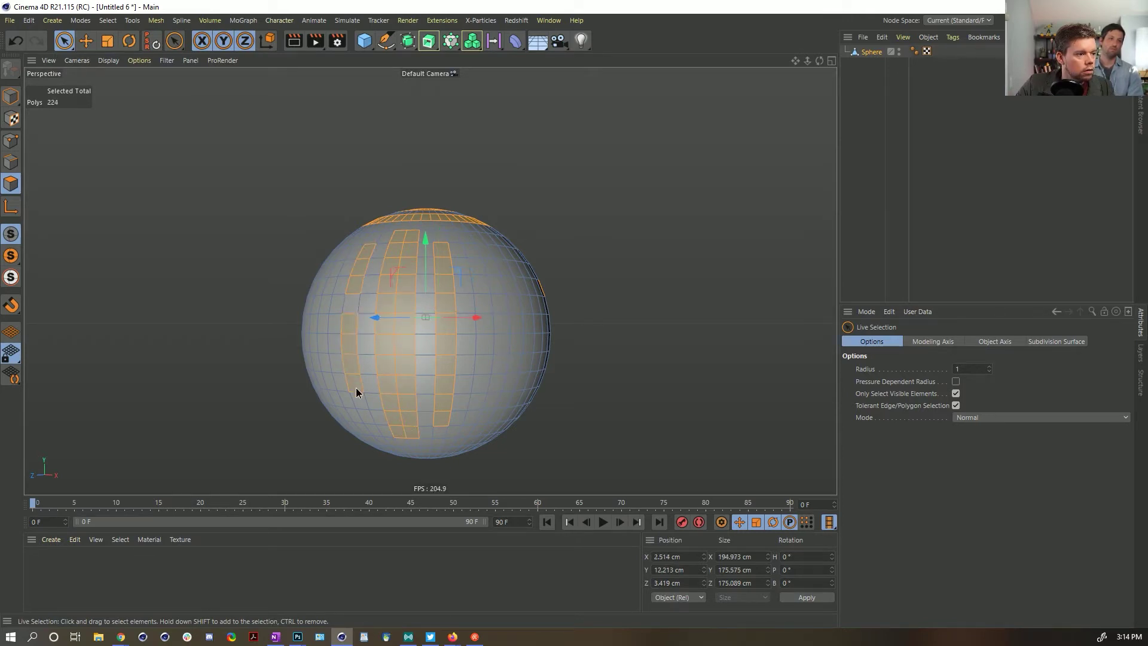
shift+drag(366, 422, 380, 440)
Step: Try extruding the selected polygons with an offset of -4.1 cm and smoothing the sphere with a Subdivision Surface
alt+drag(471, 330, 326, 383)
alt+middle_drag(566, 268, 463, 294)
alt+right_drag(462, 294, 573, 276)
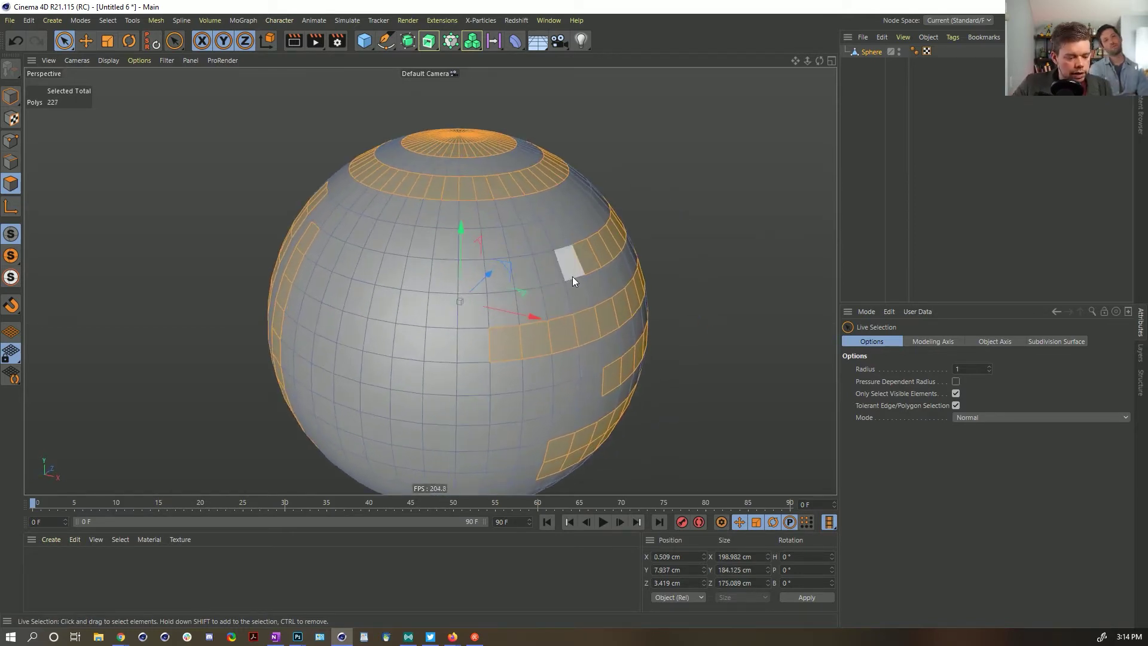
key(d)
drag(644, 256, 570, 243)
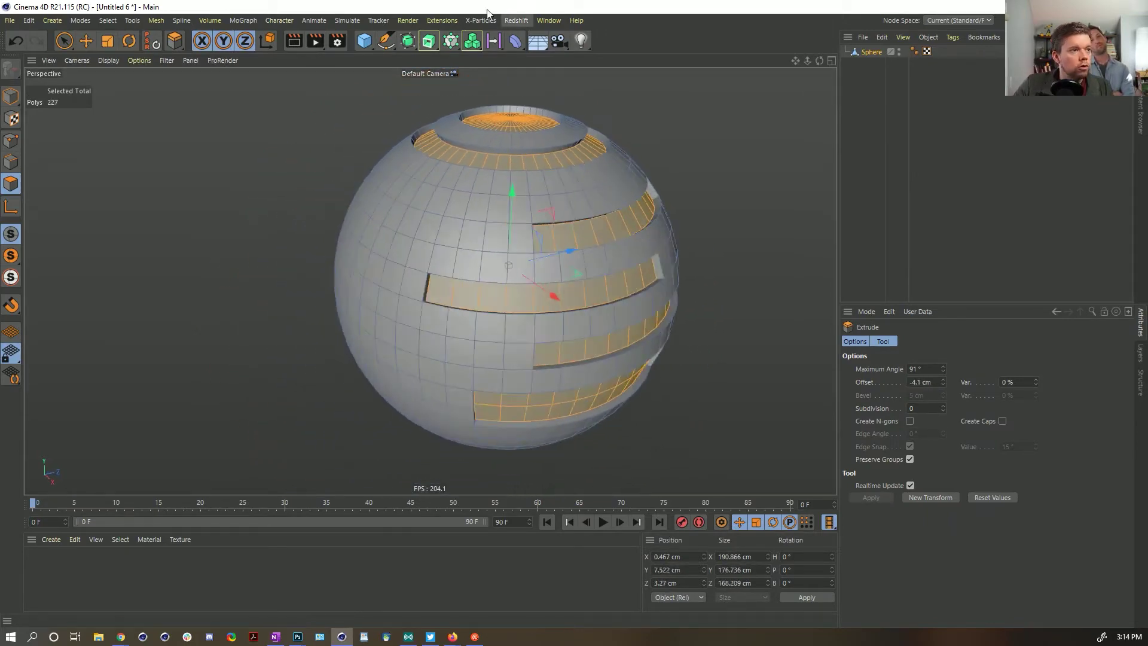
click(408, 40)
drag(874, 64, 888, 53)
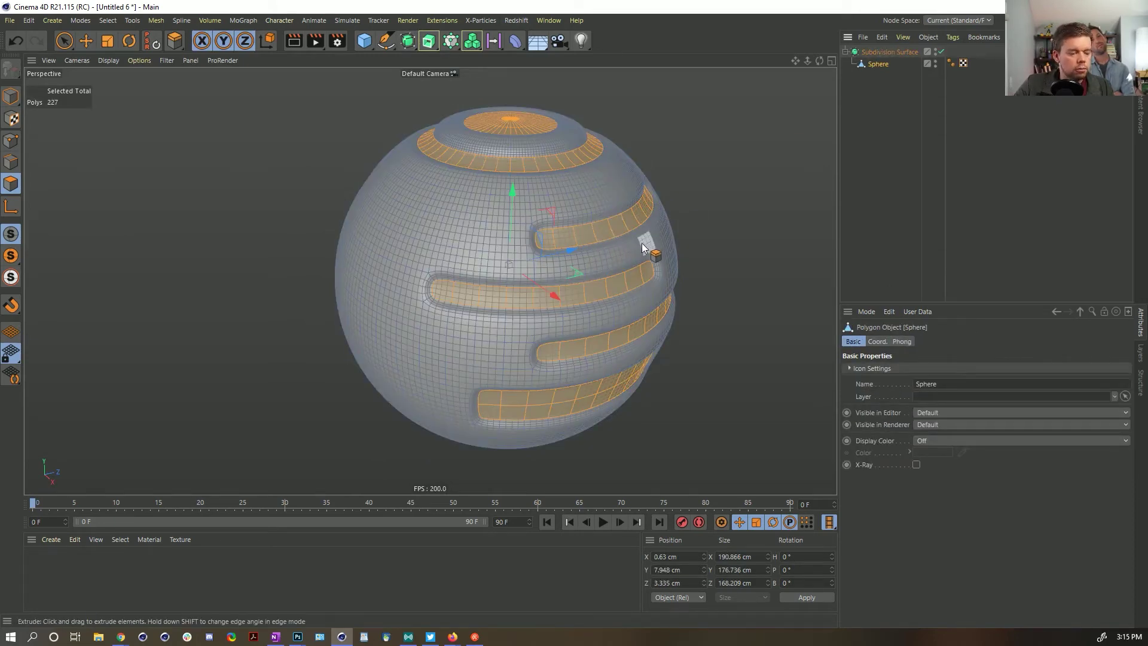
Step: Recheck the dotted ring image on BUCK's page in the browser, and undo the sphere's Subdivision Surface and inward extrusion
key(alt+Tab)
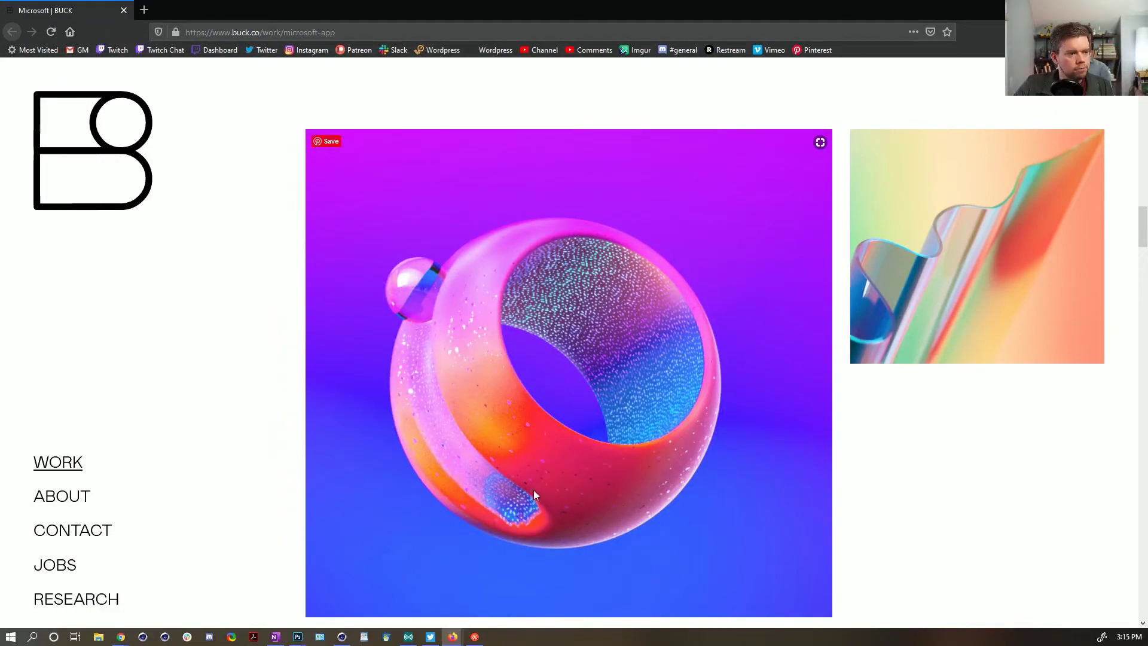
key(alt+Tab)
alt+drag(622, 207, 572, 230)
key(ctrl+z)
key(ctrl+z)
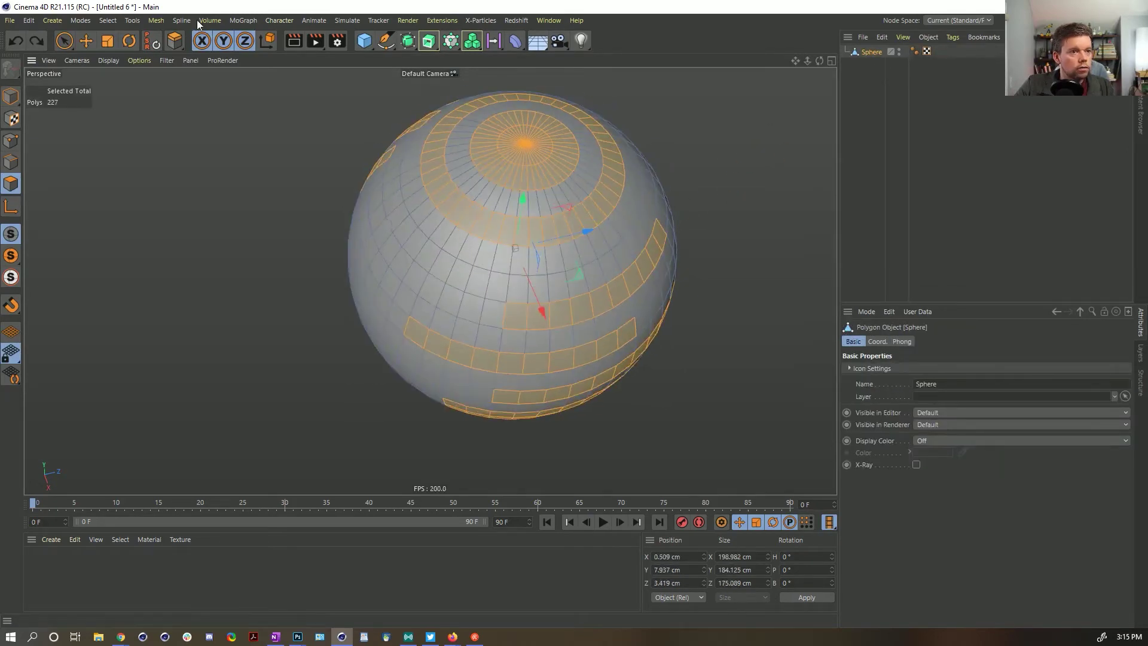
Step: Store the selected strips and loops in a polygon selection tag on the sphere
click(80, 20)
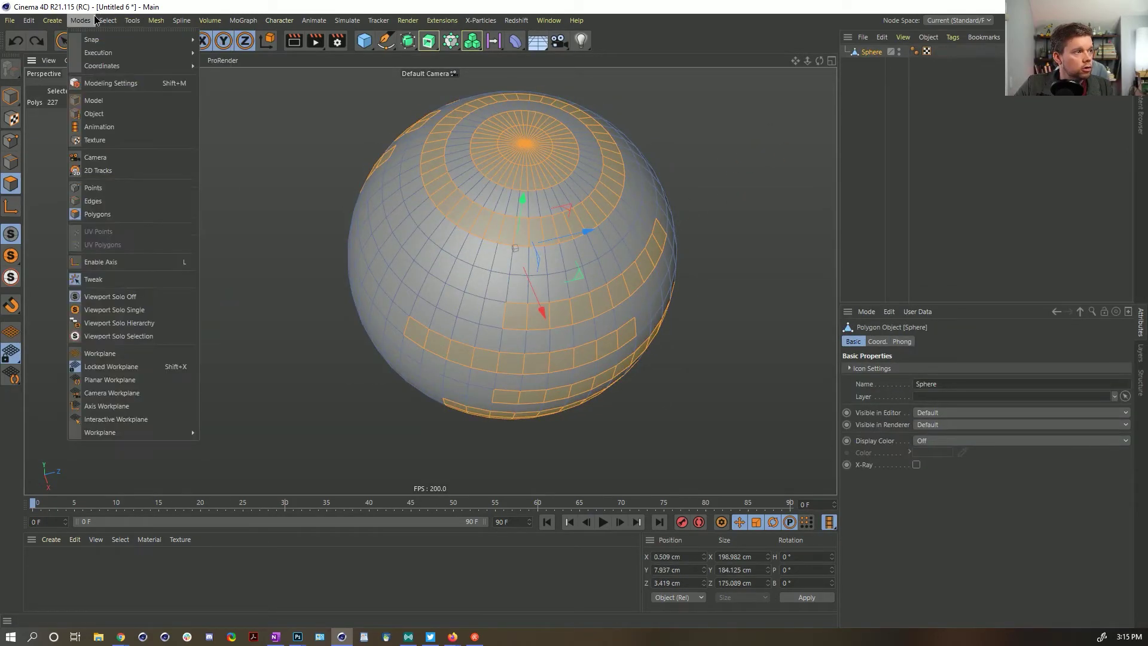
mouse_move(111, 25)
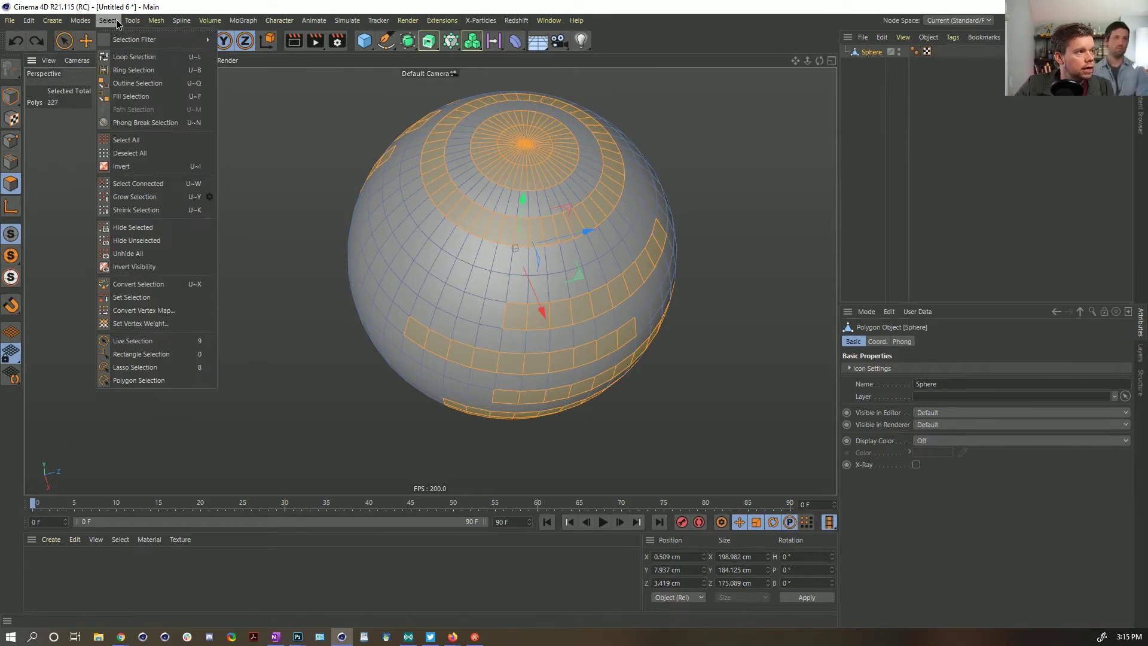
click(134, 297)
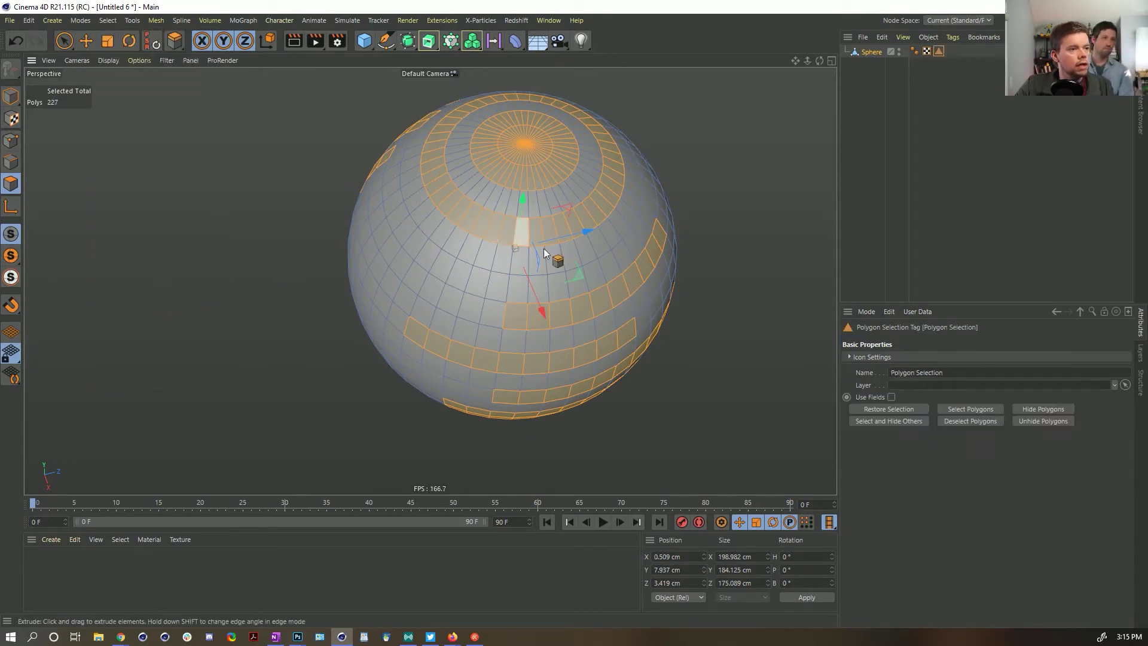
Step: Replace the current selection with two adjacent polygon loops around the sphere's equator using Loop Selection
key(u)
key(l)
click(531, 214)
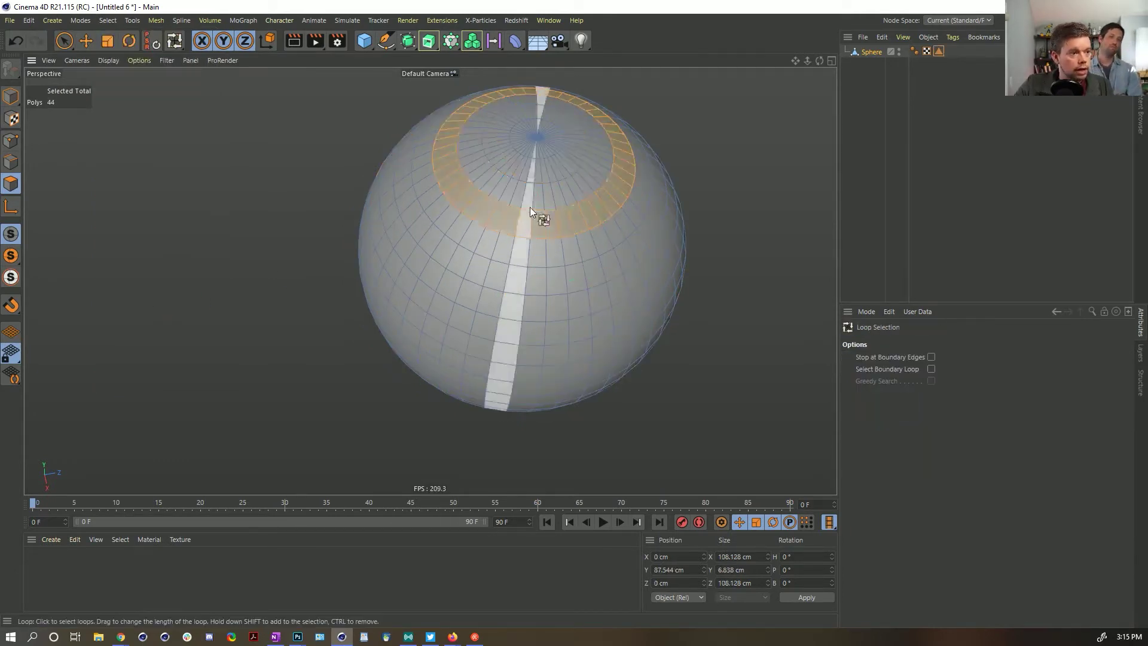
alt+drag(525, 199, 630, 270)
click(539, 253)
alt+drag(515, 267, 521, 293)
shift+click(460, 281)
Step: Grow the equatorial band until only the two polar caps are left out, and invert the selection to the caps
key(u)
key(y)
key(u)
key(y)
key(u)
key(y)
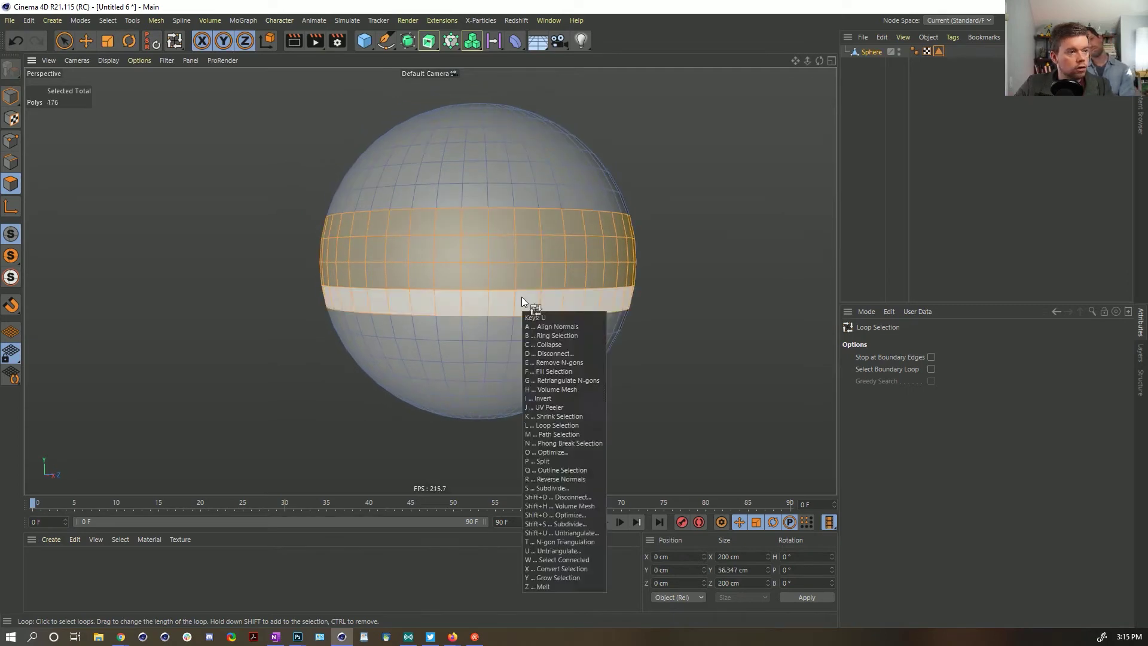
key(u)
key(y)
key(u)
key(y)
key(y)
key(u)
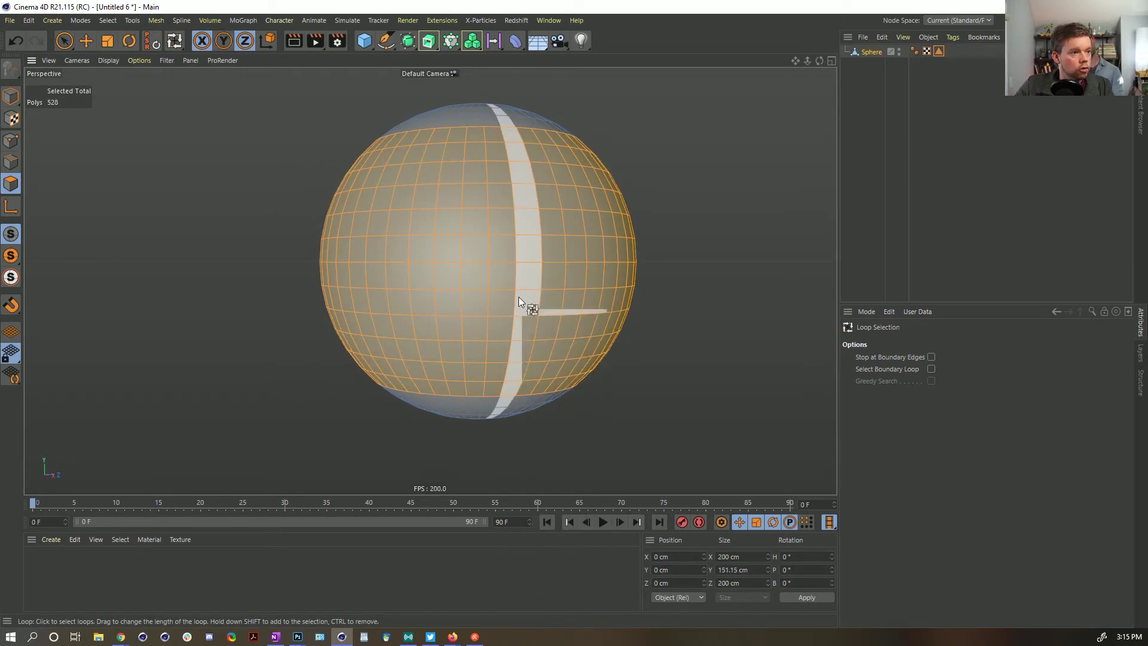
key(y)
key(u)
key(y)
key(u)
key(i)
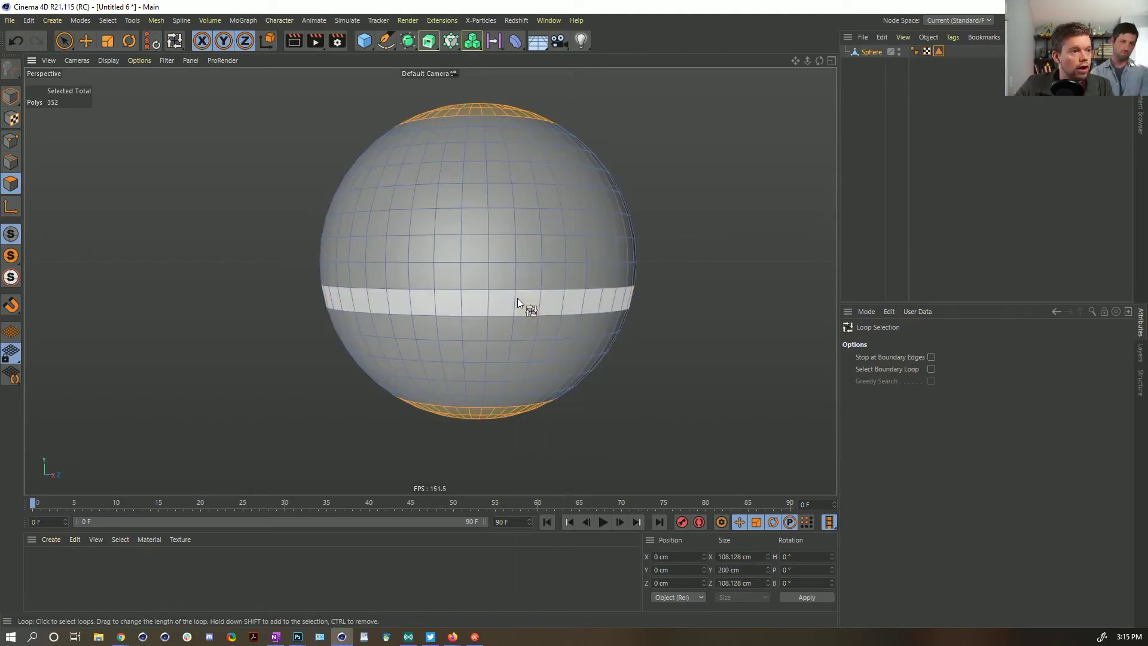
Step: Bridge the two selected polar caps to cut a hole straight through the sphere, deleting the original polygons
mouse_move(533, 311)
alt+mouse_down()
mouse_move(515, 360)
mouse_move(543, 299)
alt+mouse_up()
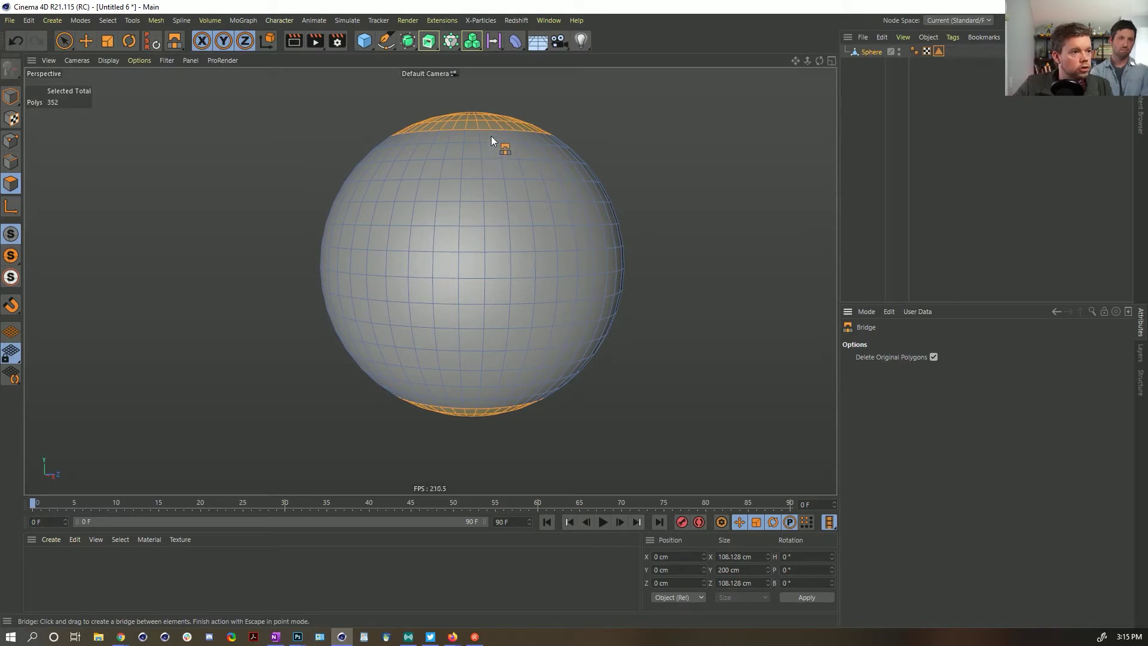
drag(481, 133, 476, 411)
alt+drag(532, 246, 574, 174)
Step: Recall the stored strip selection and place the sphere under a new Subdivision Surface
double_click(937, 51)
alt+drag(417, 299, 409, 383)
key(space)
alt+drag(473, 331, 569, 321)
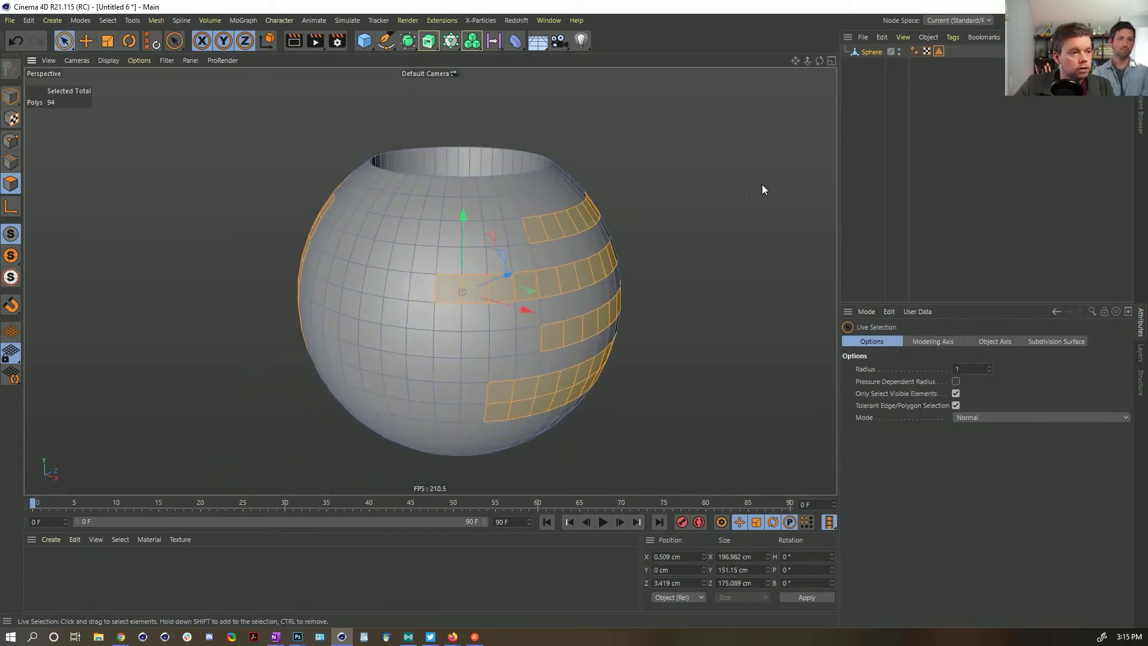
click(428, 41)
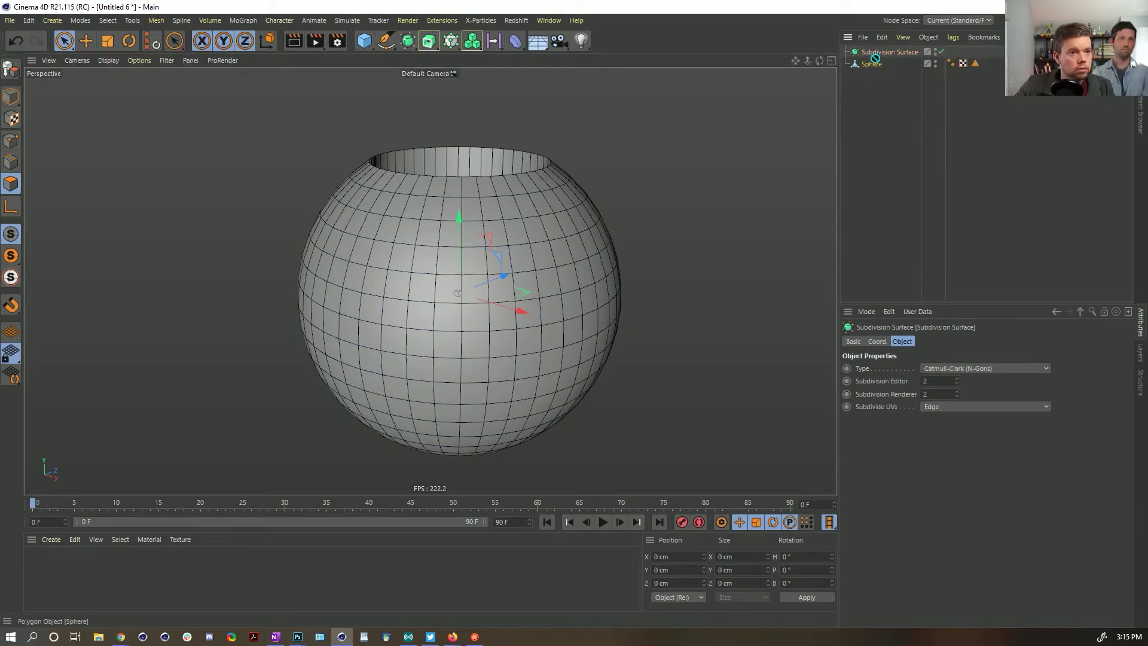
drag(884, 51, 883, 52)
Step: Extrude the selected strips into the sphere with an offset of -5.9 cm
key(d)
drag(594, 263, 545, 263)
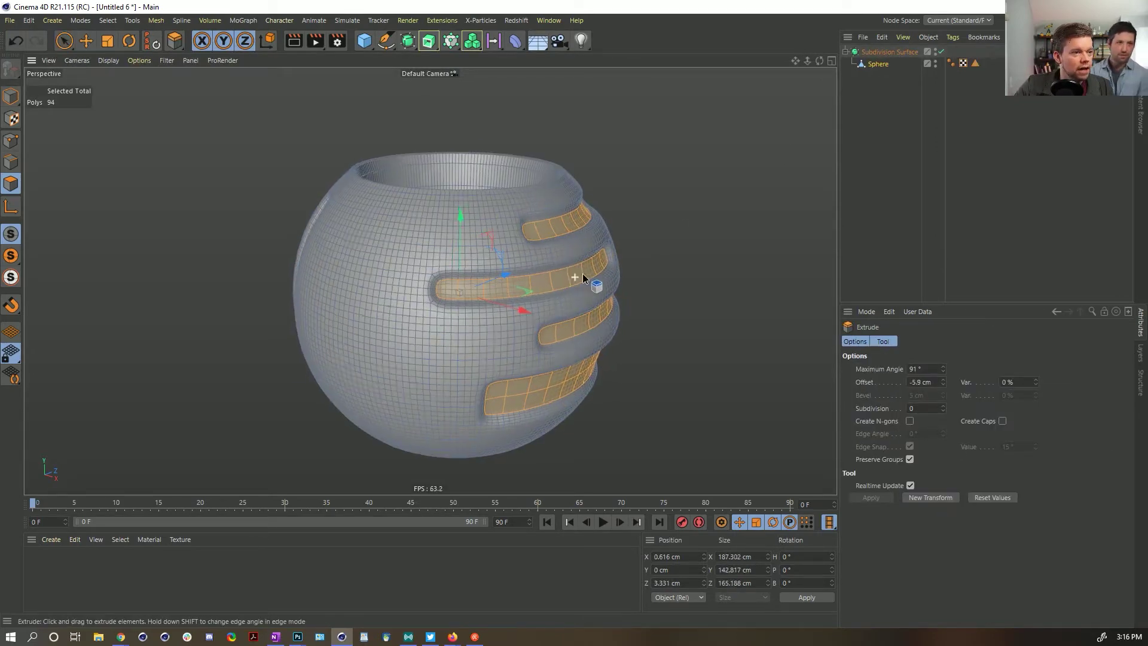
scroll(576, 277, up, 5)
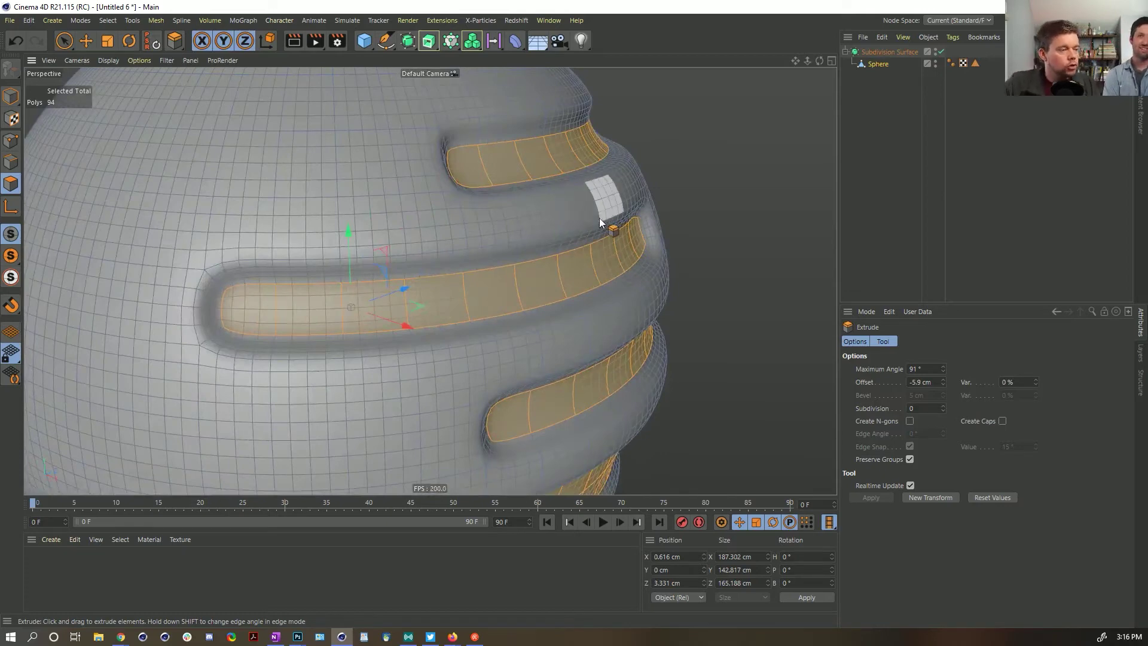
alt+drag(455, 253, 557, 232)
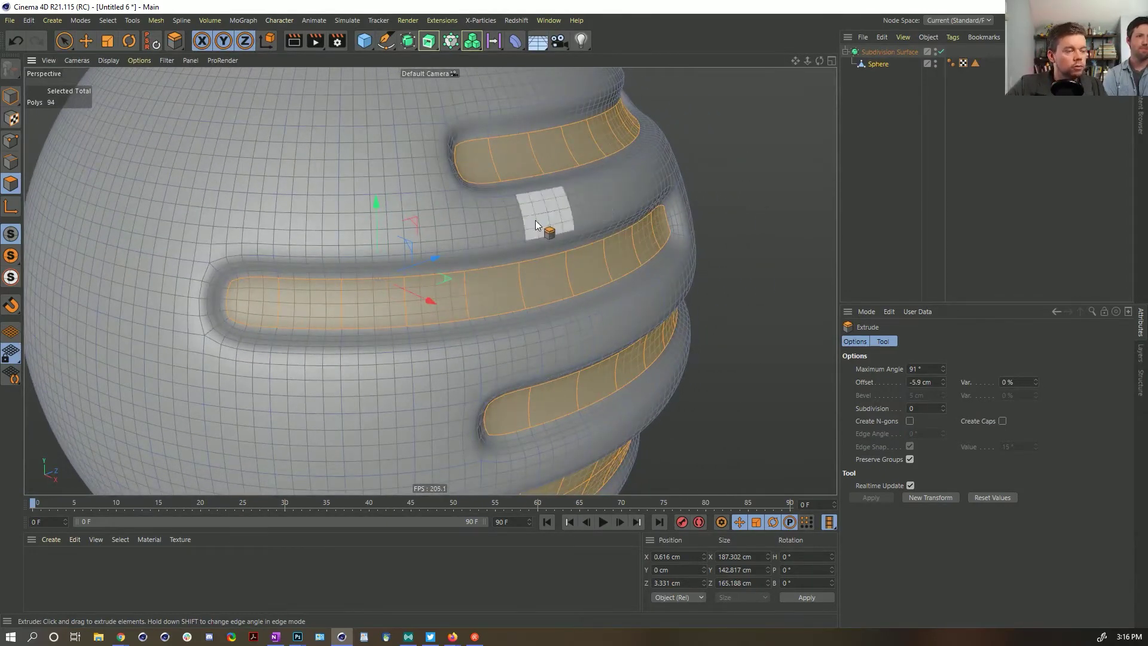
scroll(598, 275, down, 5)
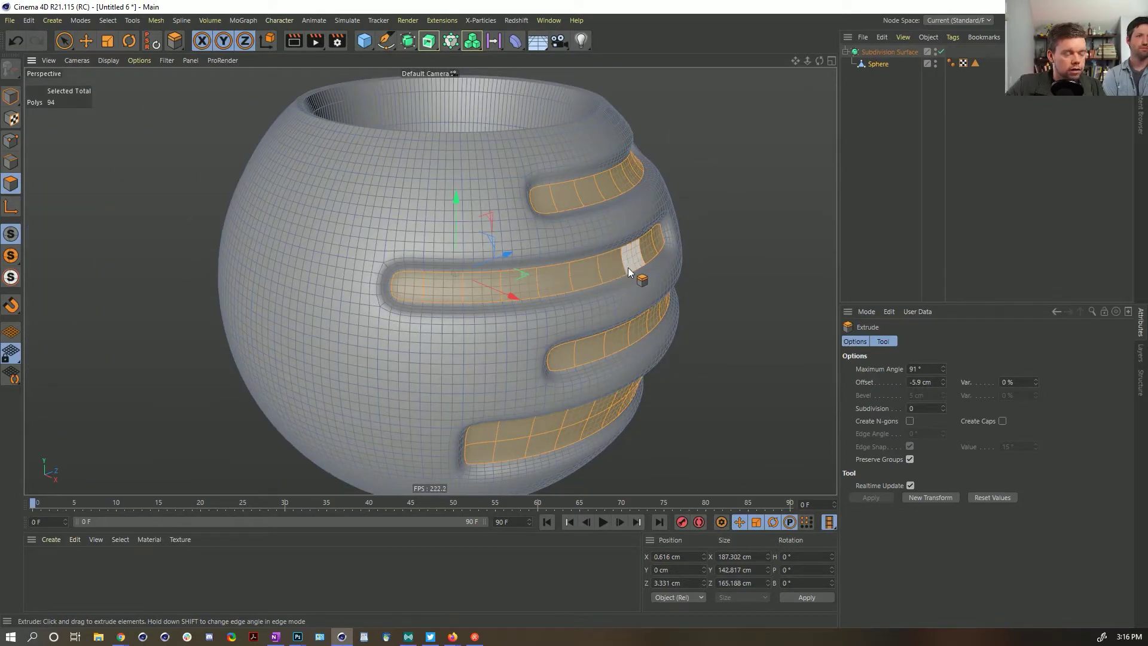
Step: Remove two of the single-width recessed strips from the polygon selection using Fill Selection
key(u)
key(f)
ctrl+click(599, 269)
ctrl+click(585, 192)
alt+drag(594, 402, 572, 348)
key(ctrl+z)
key(ctrl+z)
ctrl+click(576, 217)
ctrl+click(580, 336)
Step: Deselect the double-width strip on the other side and extrude the remaining selected strips by -0.01 cm
alt+drag(359, 329, 475, 348)
alt+middle_drag(281, 314, 417, 310)
alt+drag(417, 310, 546, 330)
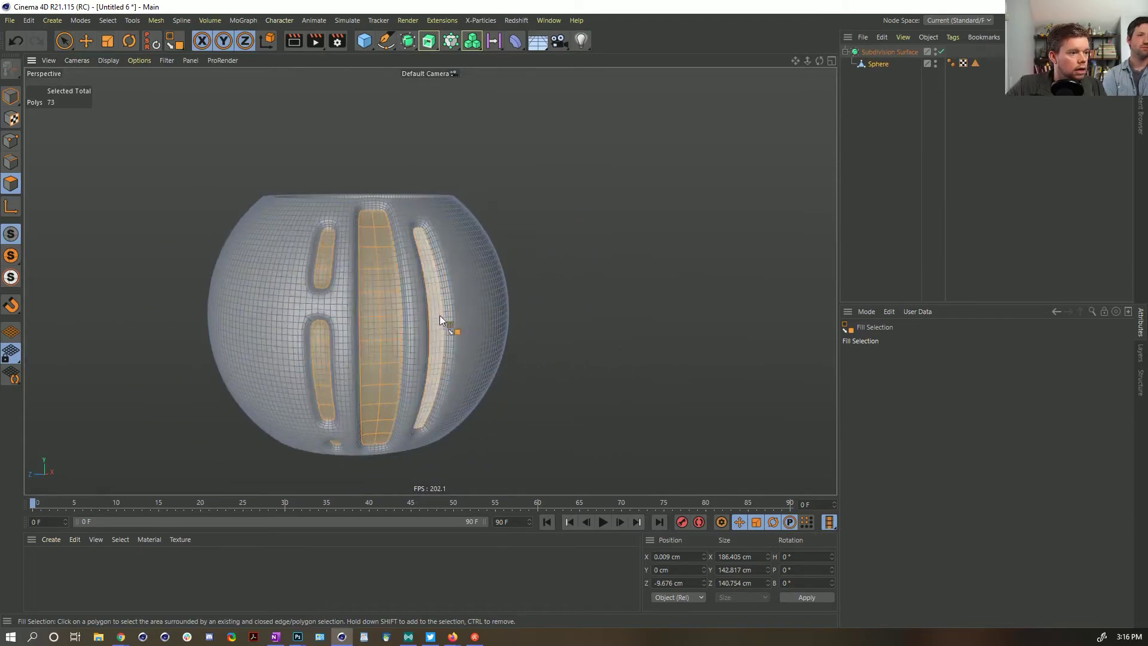
ctrl+click(387, 320)
alt+drag(616, 307, 483, 320)
alt+middle_drag(483, 320, 479, 346)
alt+right_drag(479, 346, 598, 293)
click(508, 288)
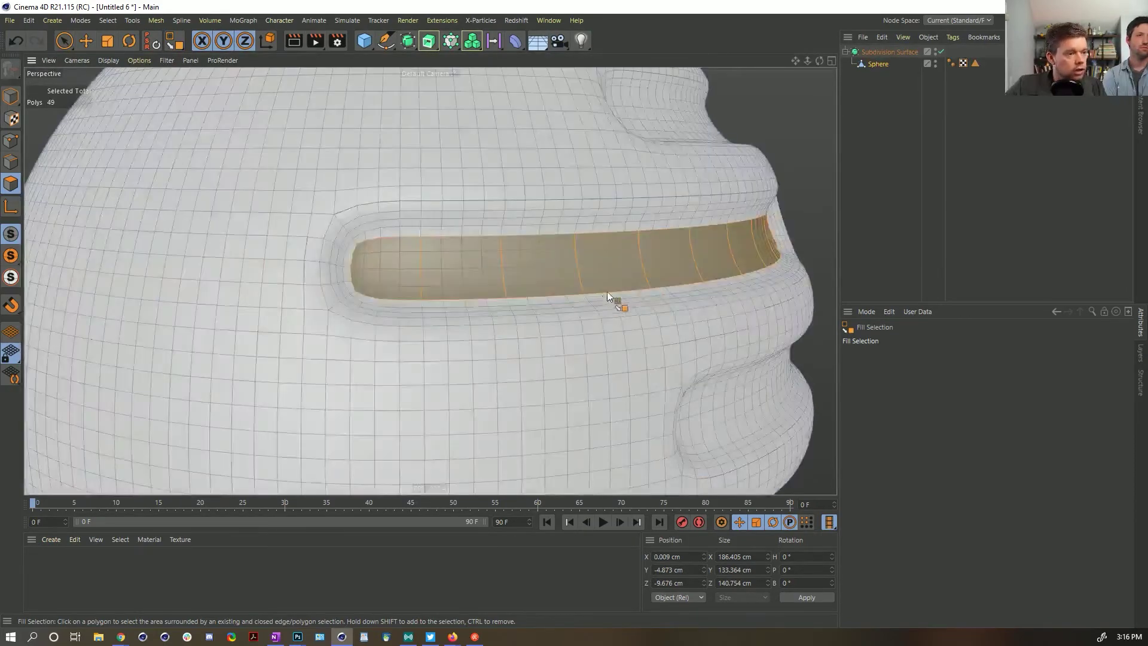
key(d)
drag(781, 149, 779, 149)
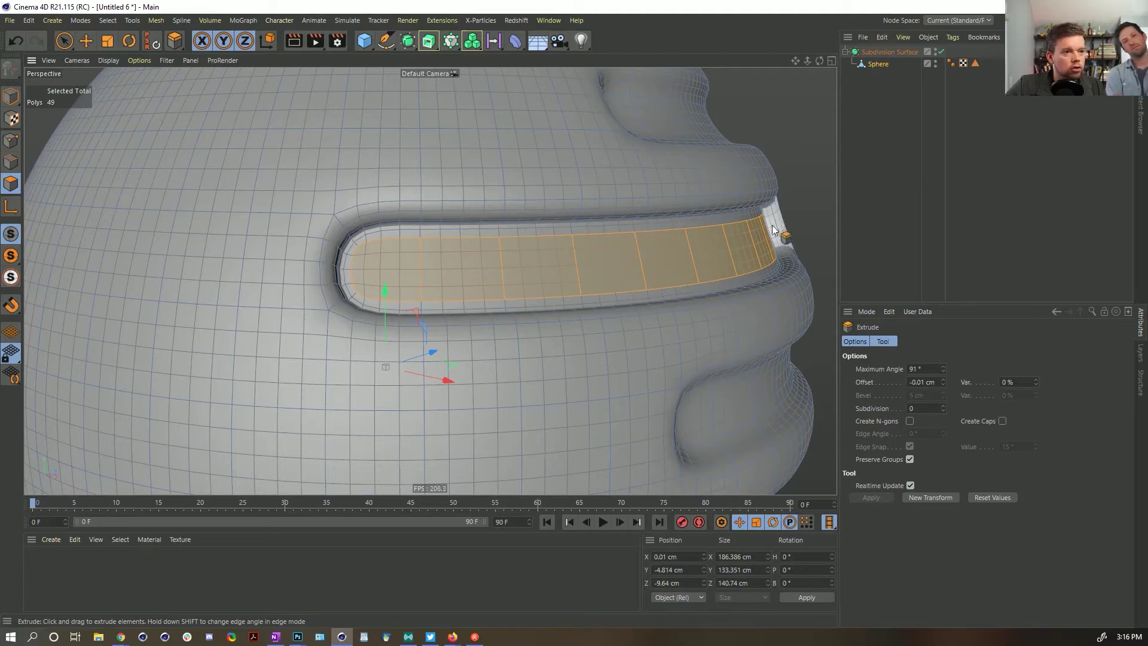
Step: Loop-select the side walls of one long recess and apply Extrude Inner with a 99° maximum angle and -0.2 cm offset
alt+drag(621, 307, 393, 323)
key(u)
key(l)
click(391, 322)
alt+drag(646, 309, 544, 306)
key(i)
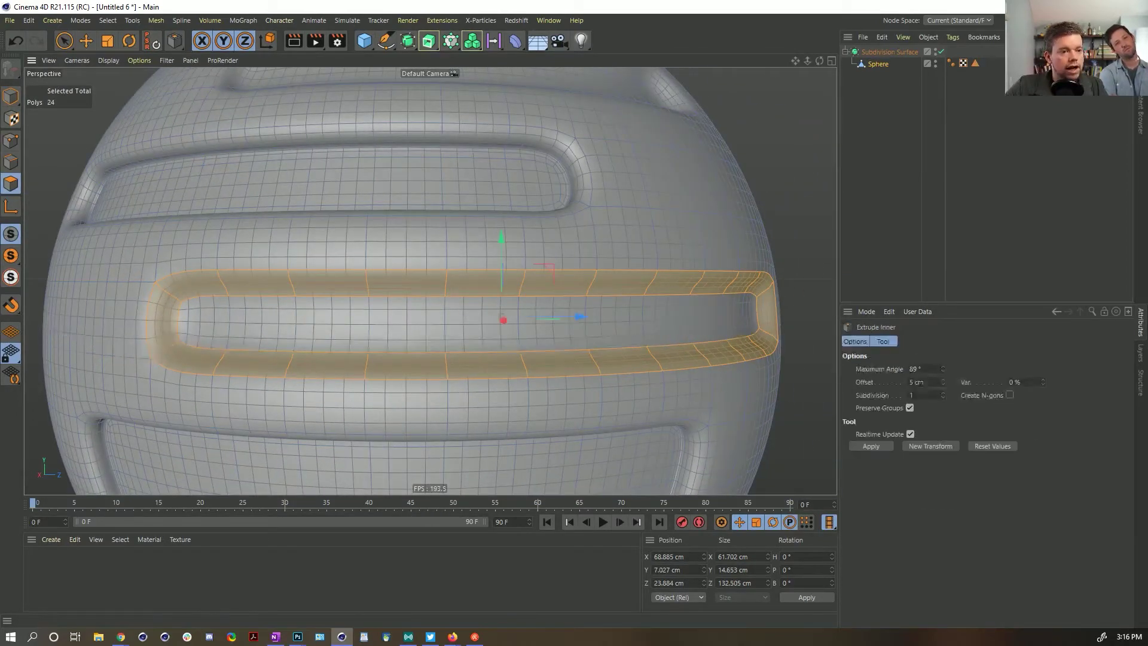
drag(944, 369, 944, 362)
drag(382, 287, 376, 288)
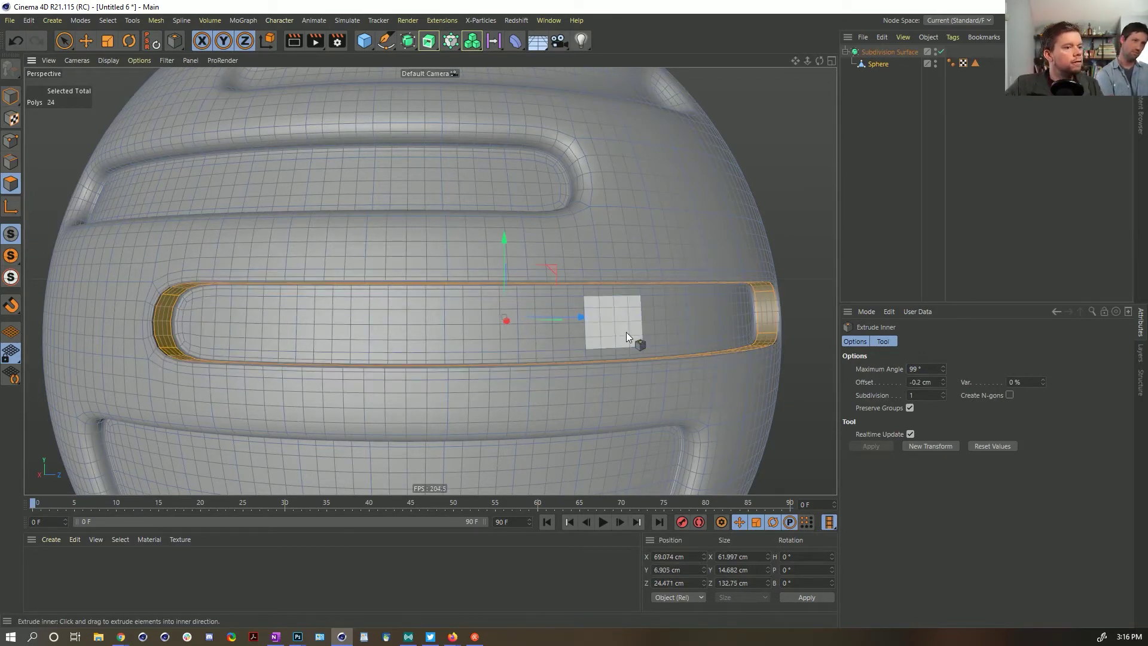
Step: Clear the object selection and set the viewport to plain Gouraud shading to inspect the recessed strips
alt+drag(225, 331, 461, 201)
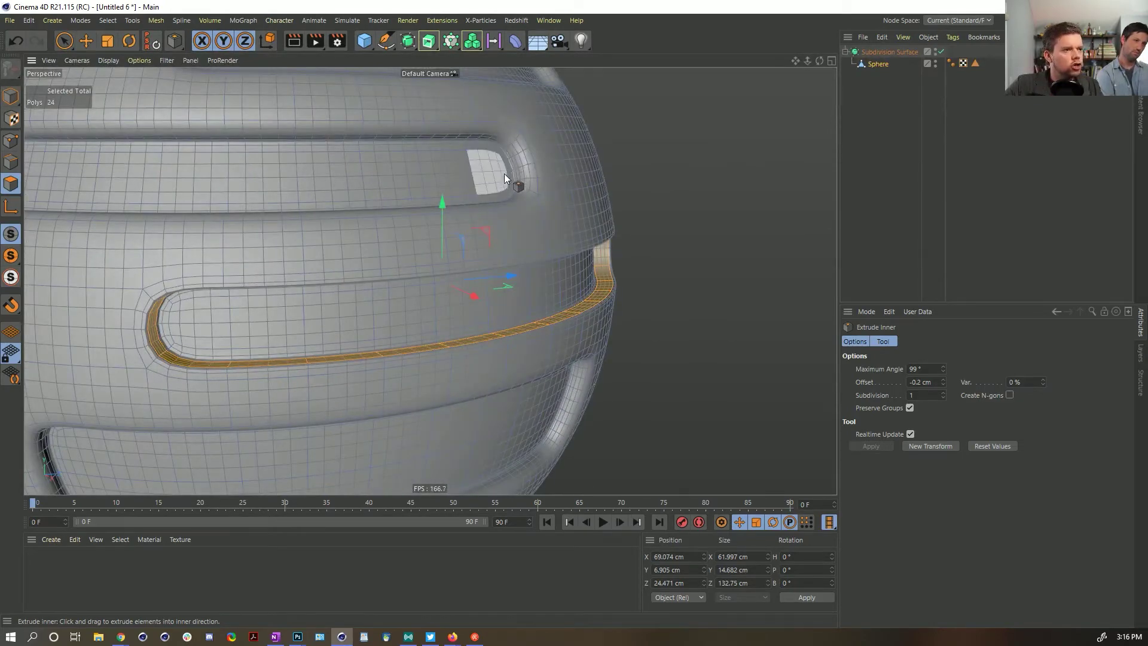
alt+drag(307, 342, 413, 282)
alt+middle_drag(413, 282, 414, 339)
click(867, 197)
key(n)
key(a)
click(108, 61)
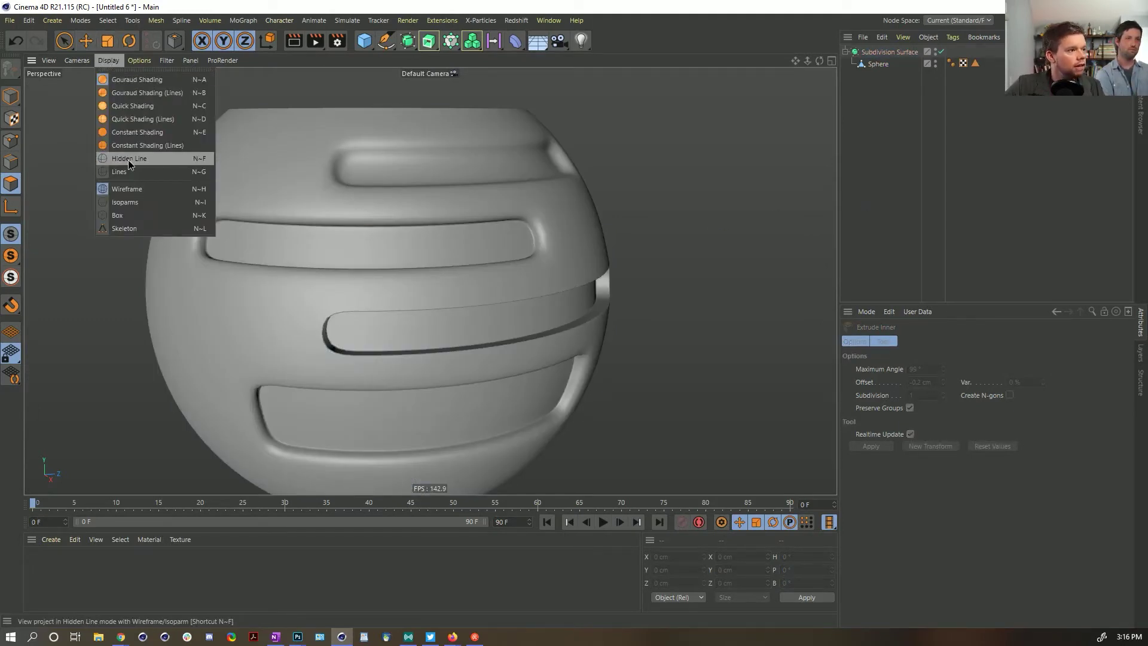
mouse_move(140, 61)
click(210, 206)
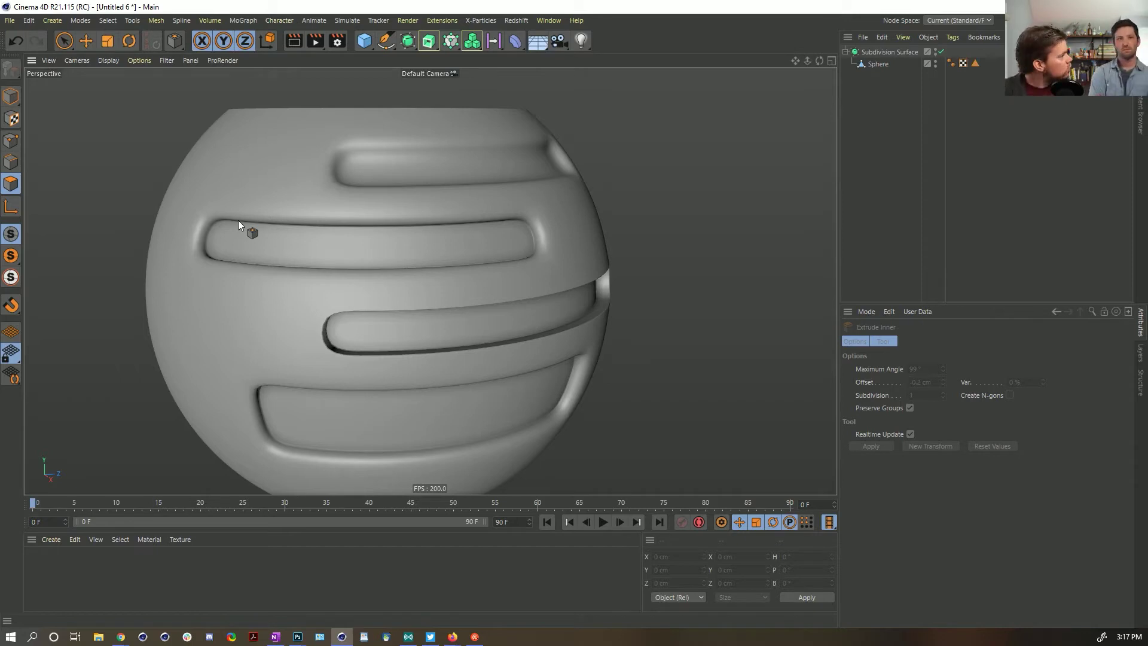
alt+drag(329, 155, 431, 232)
Step: Reselect the sphere and smooth the recess's selected wall polygons with the Iron tool at 40%
click(869, 64)
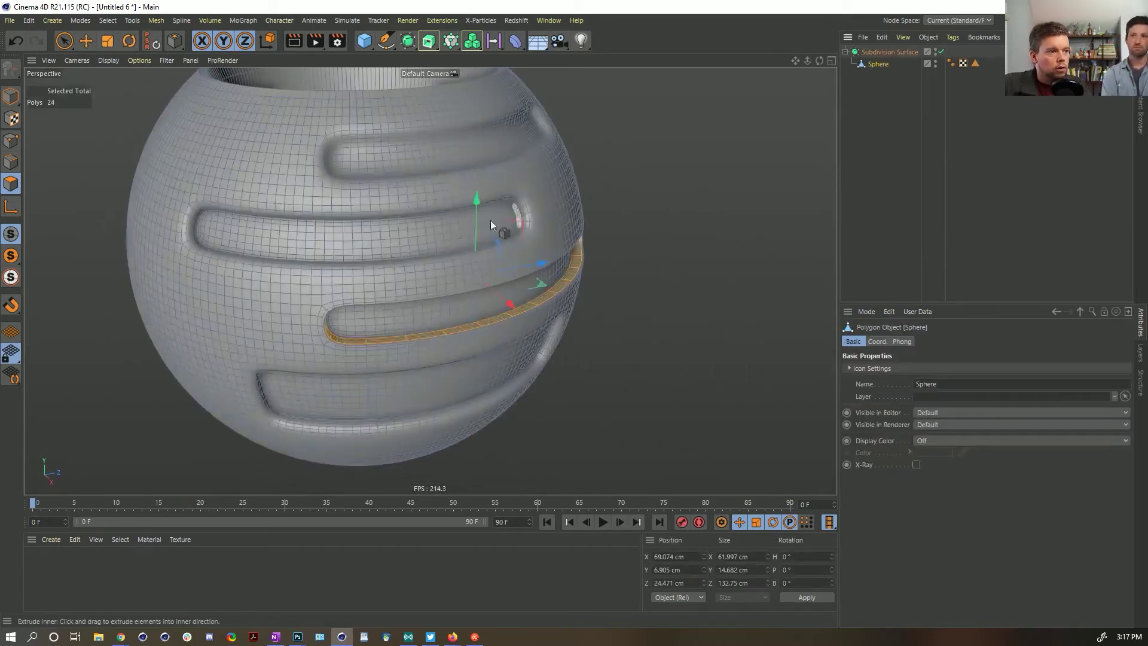
alt+drag(579, 174, 347, 276)
scroll(447, 304, up, 5)
key(m)
key(g)
drag(396, 326, 457, 326)
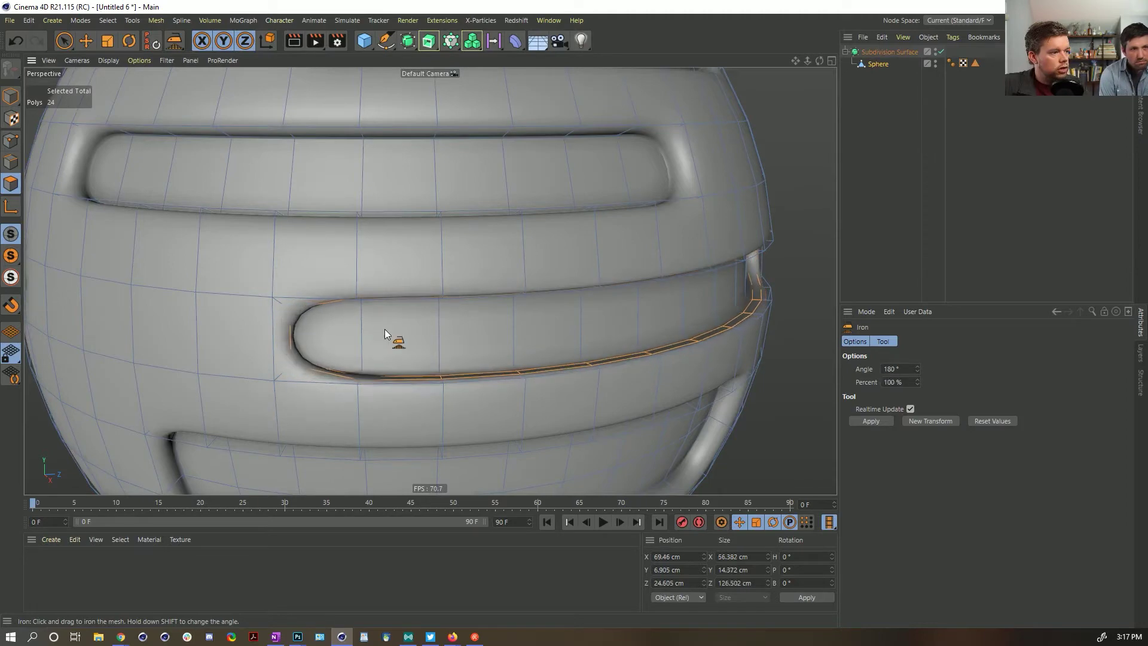
key(ctrl+z)
drag(389, 333, 408, 334)
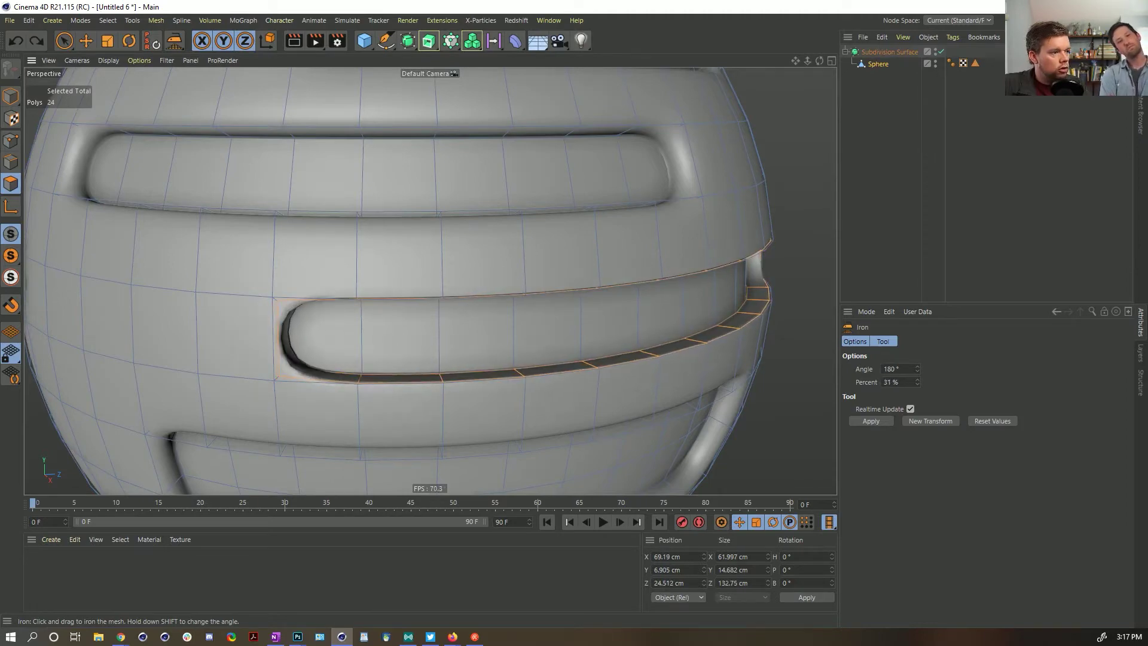
alt+right_drag(415, 327, 381, 279)
alt+drag(381, 278, 438, 332)
alt+drag(407, 266, 507, 285)
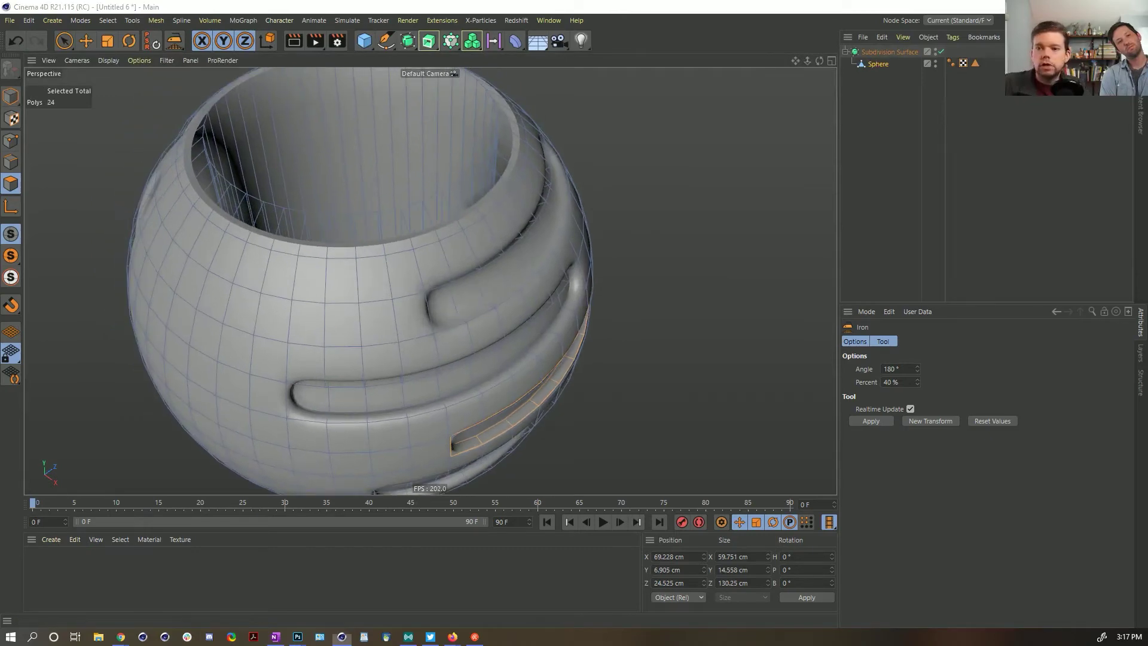
key(alt+Tab)
key(alt+Tab)
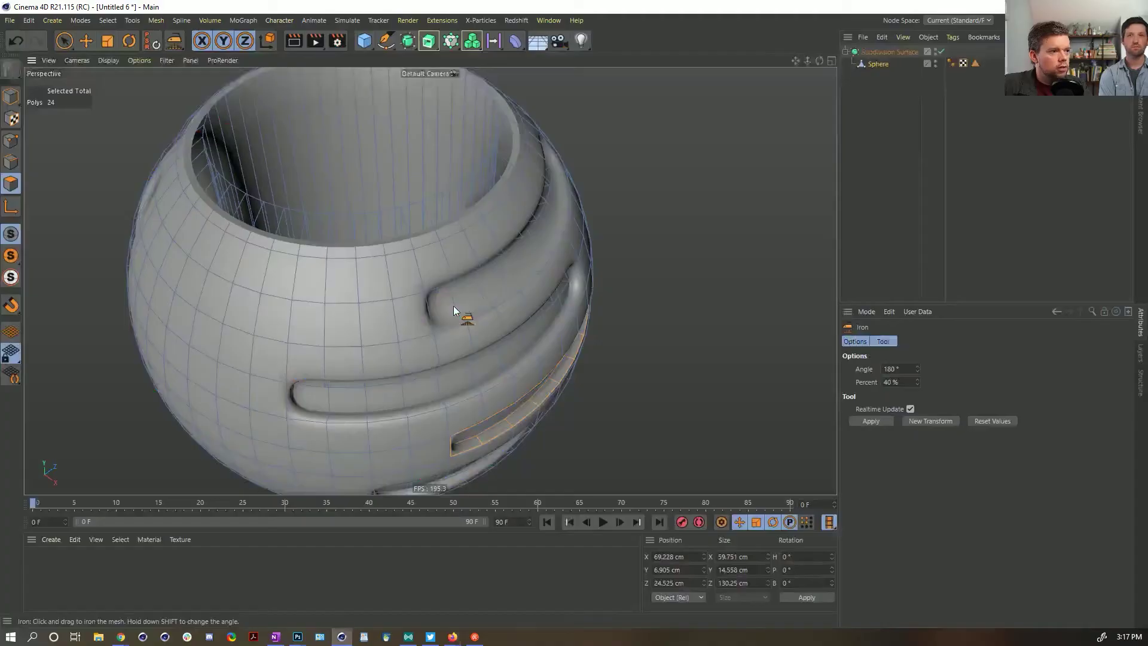
Step: Select the edge loop around the hole's upper rim with subdivision disabled, bevel it by 5.2 cm, and re-enable subdivision
alt+drag(468, 189, 358, 370)
click(10, 162)
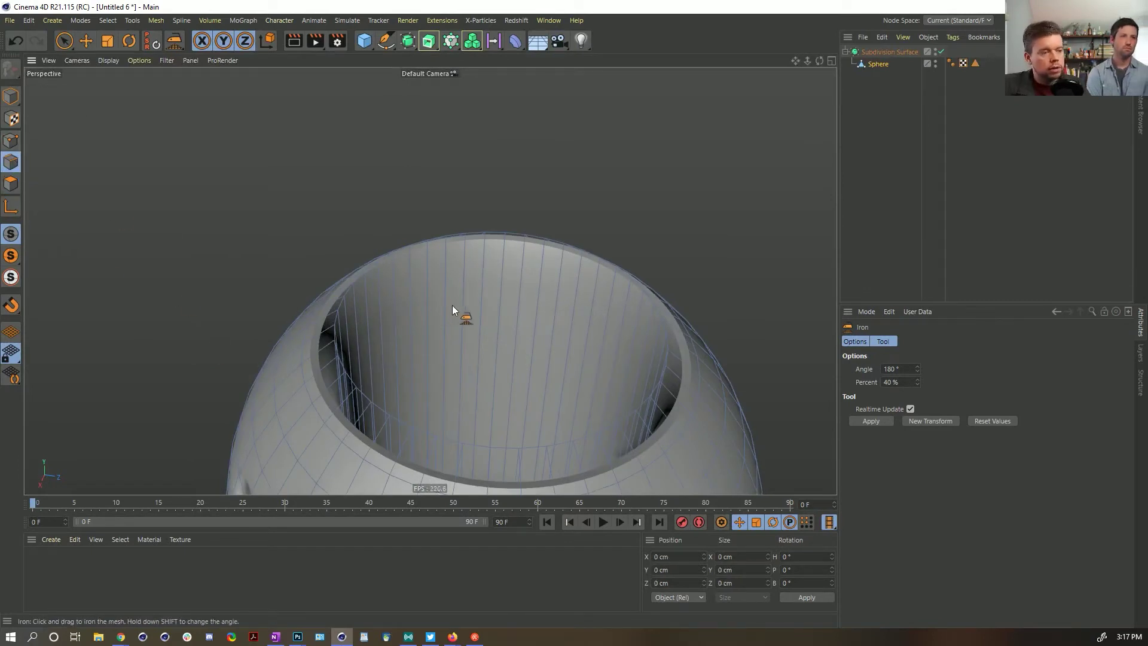
key(u)
key(l)
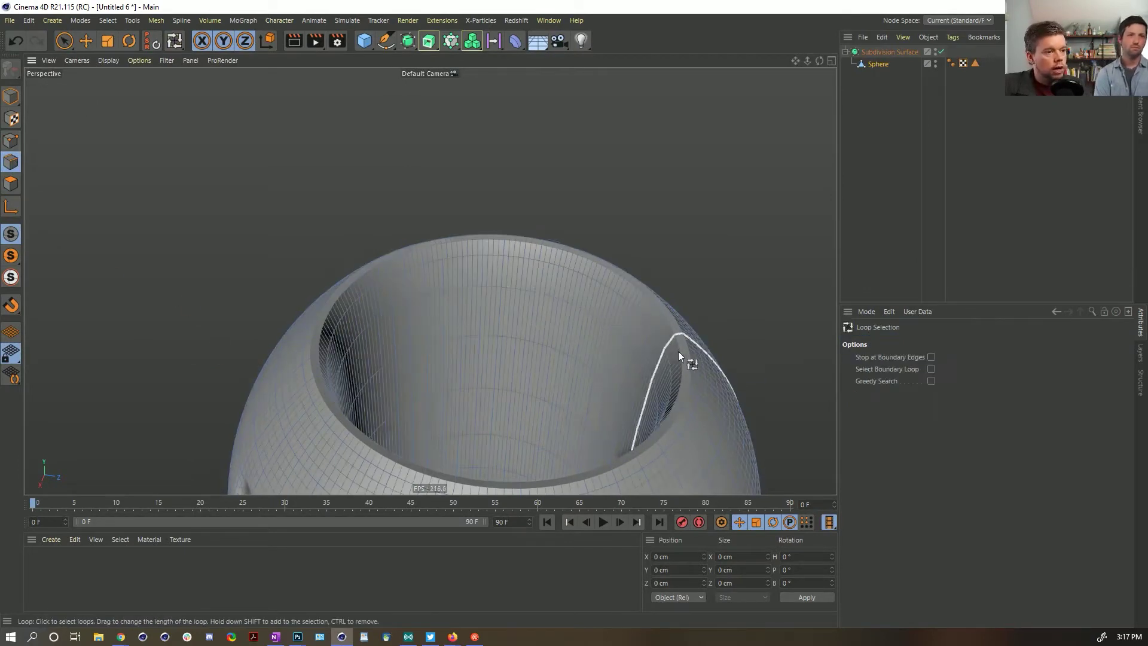
click(941, 52)
click(661, 381)
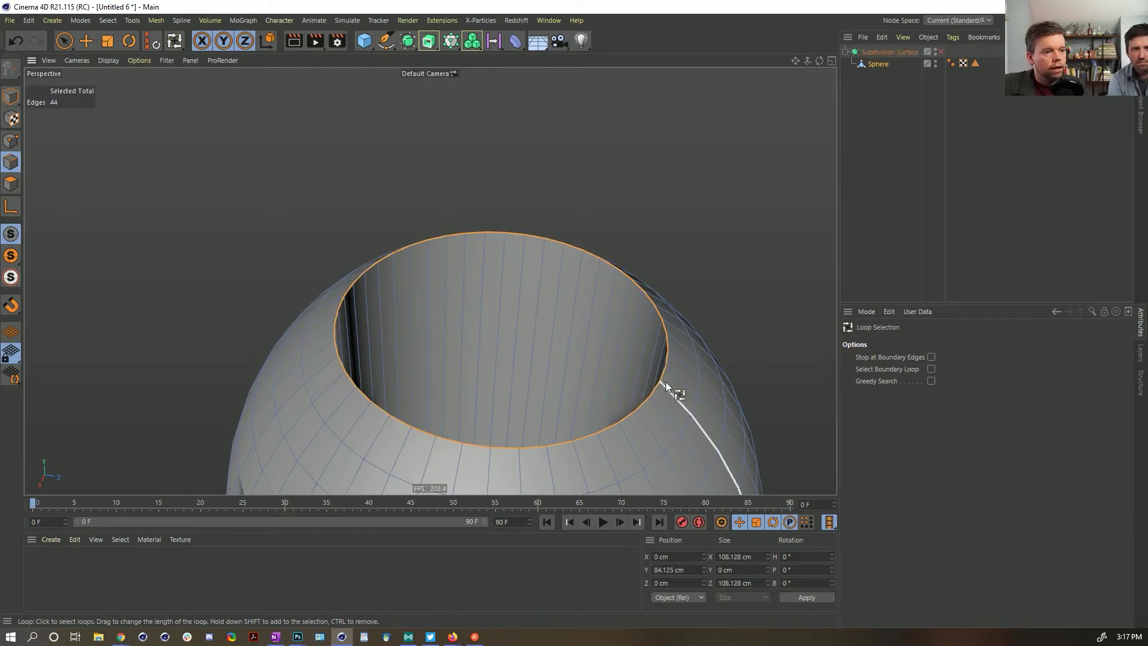
key(m)
key(s)
drag(635, 437, 666, 437)
click(940, 52)
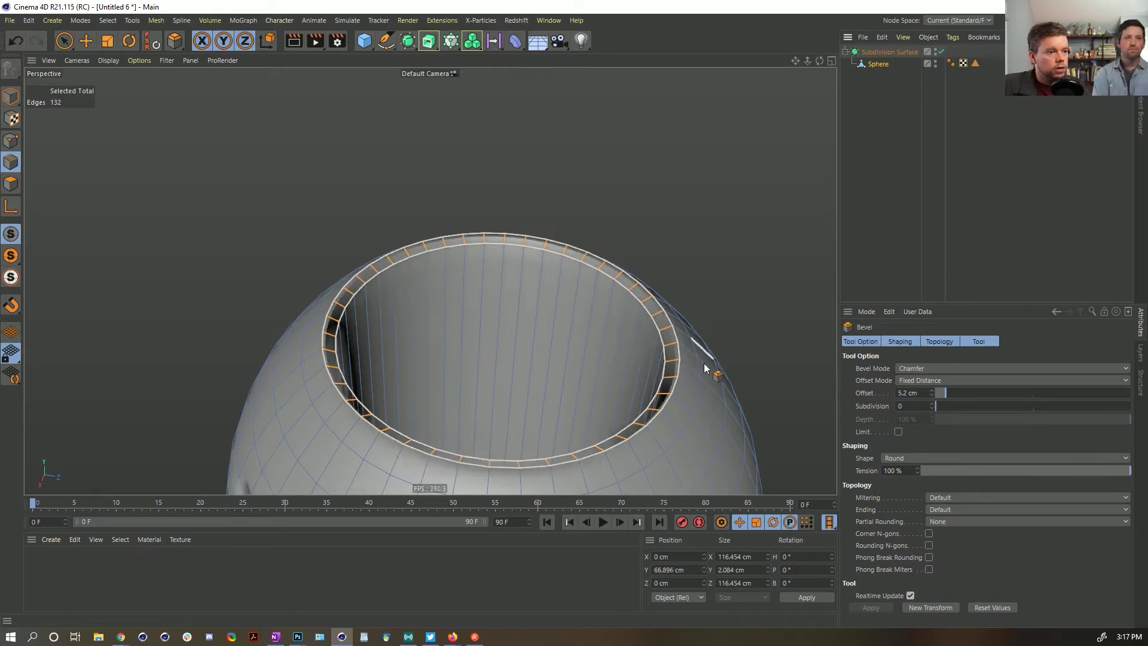
mouse_move(691, 371)
alt+mouse_down()
mouse_move(660, 343)
mouse_move(668, 264)
mouse_move(573, 309)
mouse_move(774, 176)
alt+mouse_up()
Step: Loop-select the polygons lining the inside of the hole and inset them 7.1 cm with Extrude Inner, with subdivision disabled
click(876, 64)
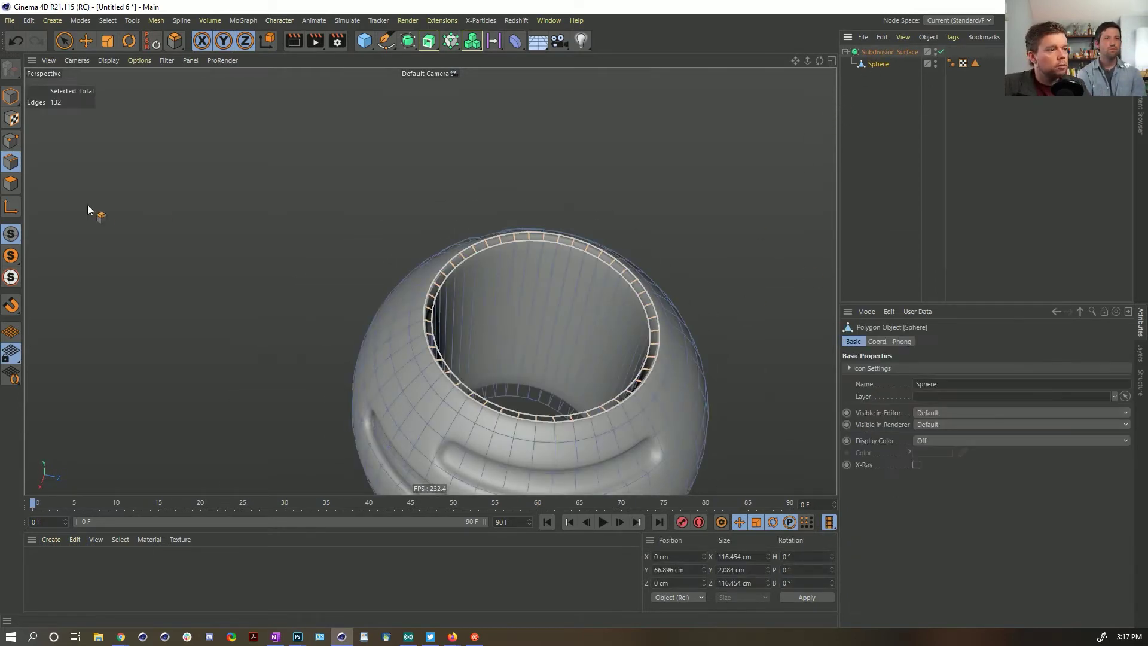
click(11, 183)
key(u)
key(l)
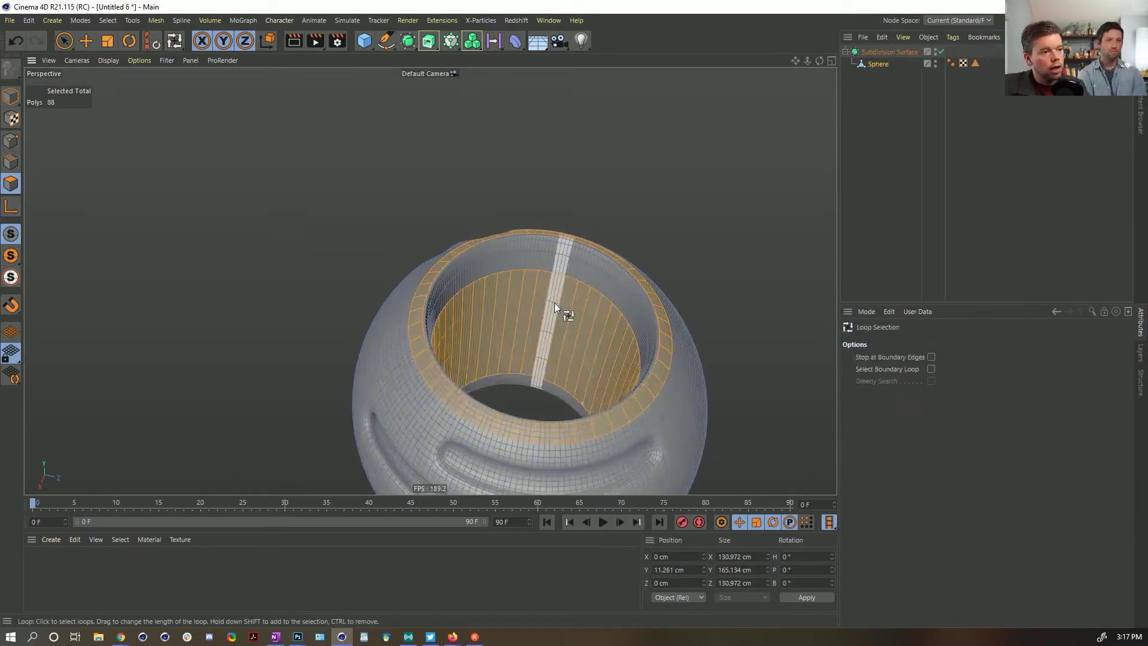
click(554, 314)
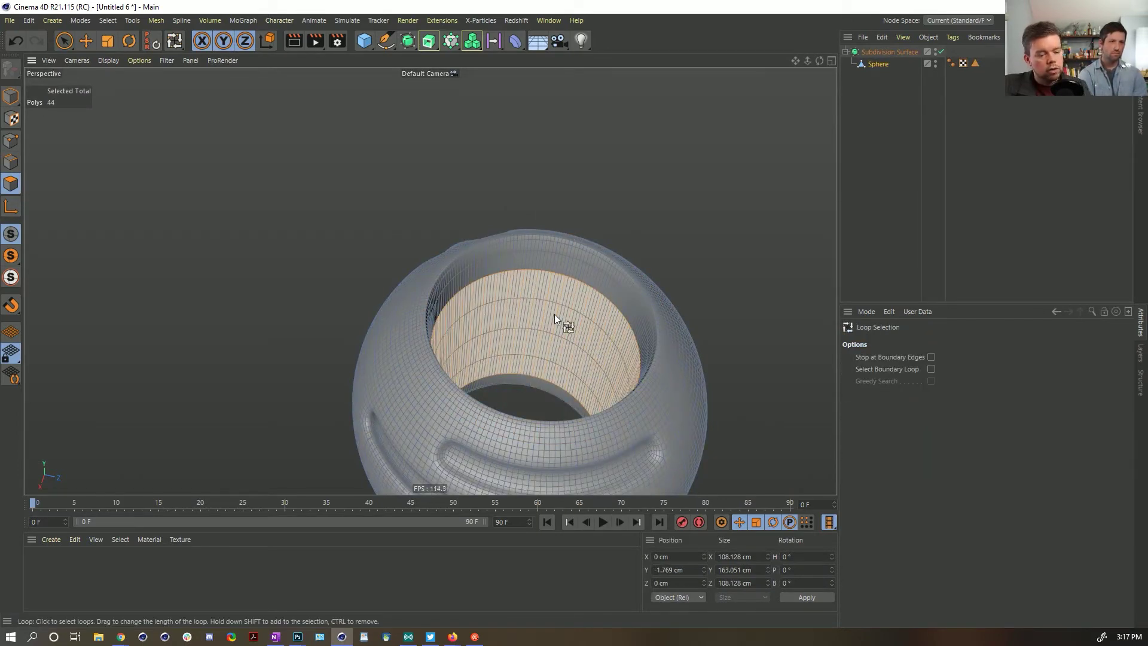
key(i)
drag(556, 314, 741, 314)
click(941, 52)
drag(533, 362, 630, 287)
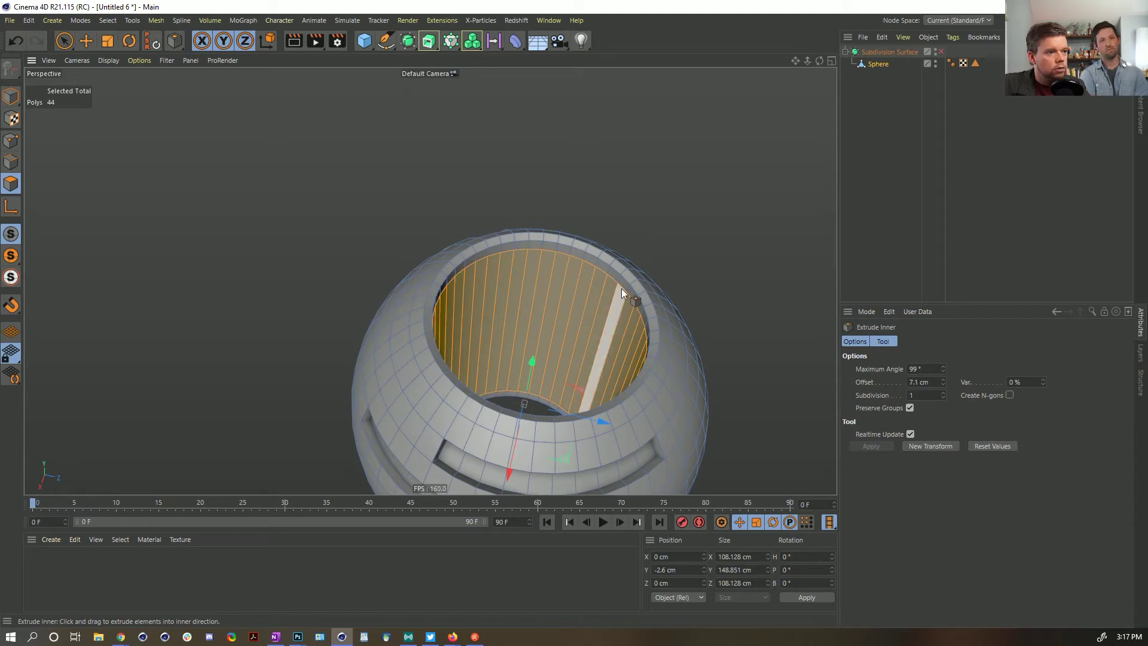
Step: Inset the hole's inner wall polygons again by 8.9 cm and re-enable the Subdivision Surface
drag(592, 292, 652, 291)
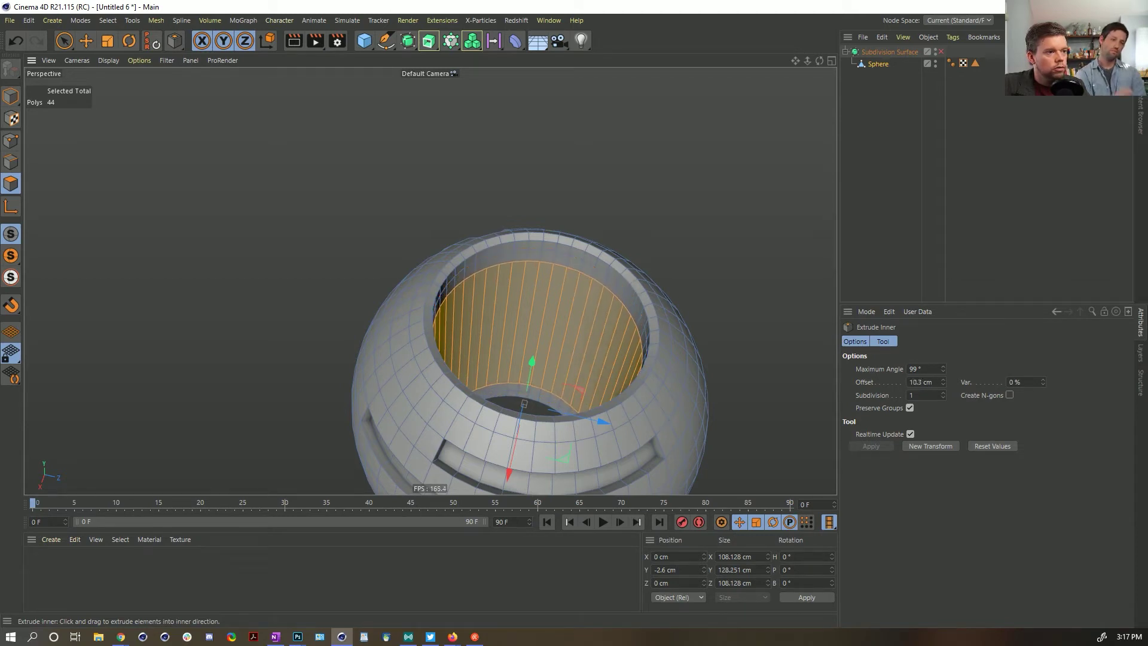
click(941, 54)
scroll(631, 246, up, 2)
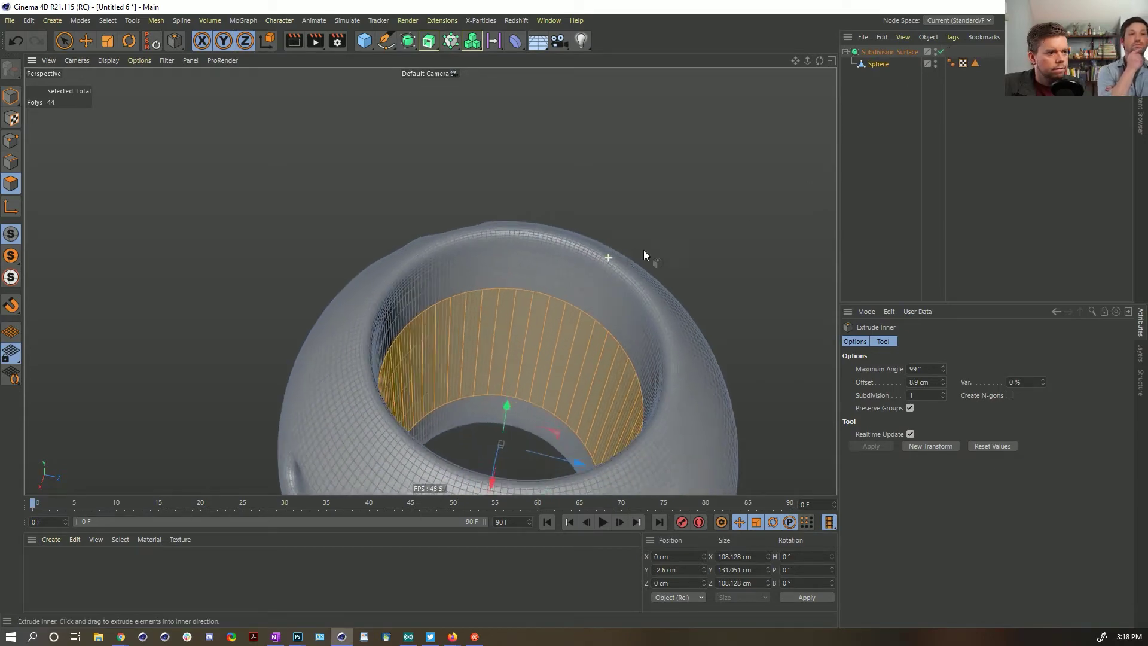
alt+drag(631, 246, 651, 302)
scroll(729, 329, up, 4)
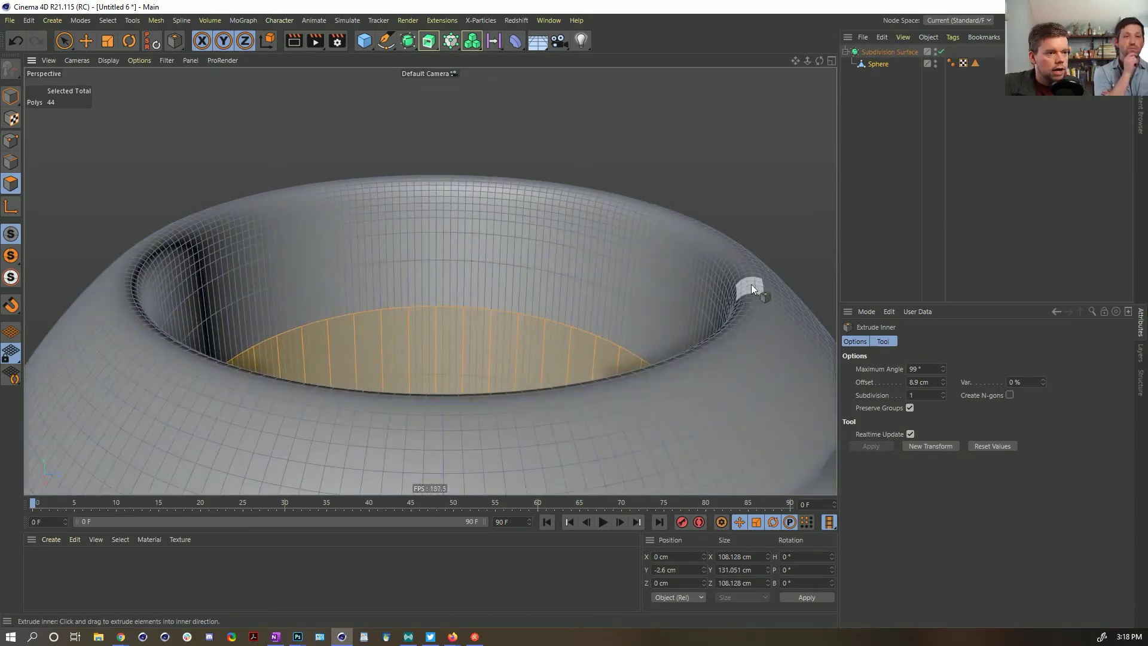
alt+drag(773, 311, 589, 342)
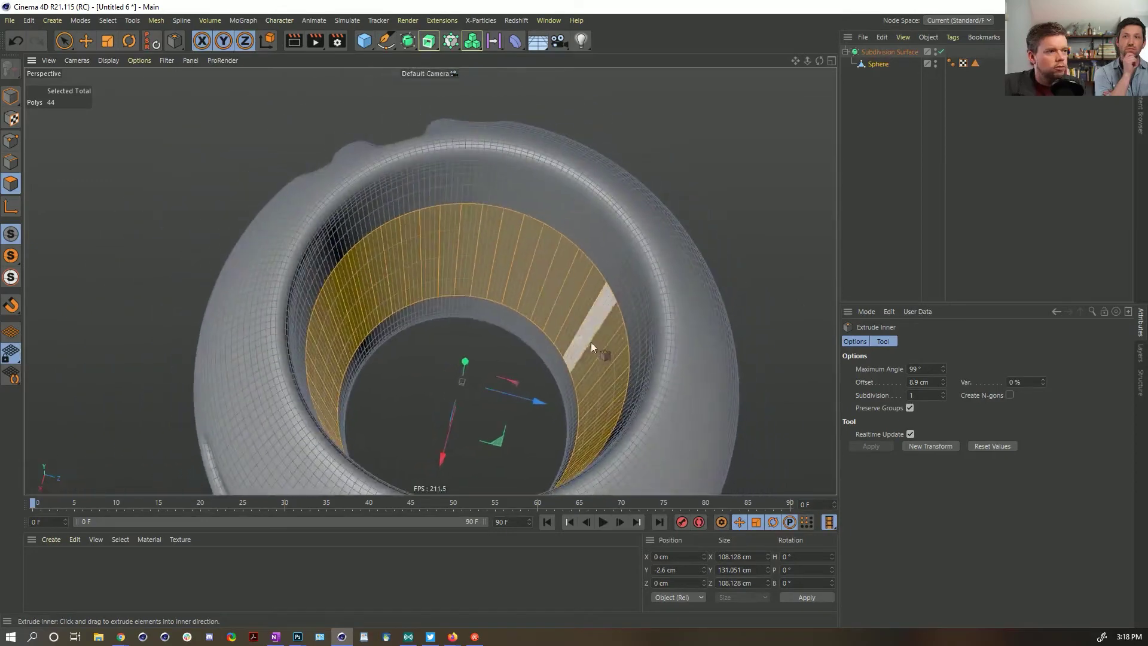
Step: Extrude the inner wall band into the ring's body with an offset of -5.5 cm
key(d)
drag(608, 292, 651, 301)
alt+drag(568, 207, 501, 187)
mouse_move(497, 233)
alt+mouse_down()
mouse_move(541, 230)
mouse_move(461, 256)
mouse_move(479, 227)
alt+mouse_up()
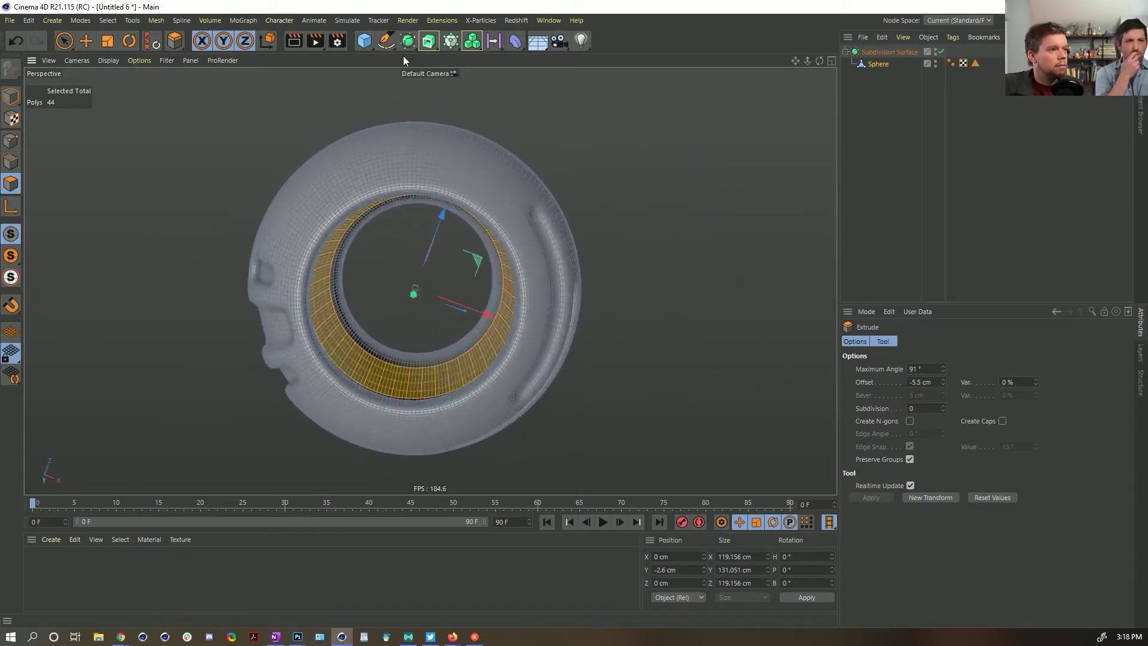
Step: Add a Figure primitive to the scene alongside the ring
click(365, 42)
click(544, 125)
alt+drag(538, 197, 509, 149)
Step: Rotate the whole sphere object to a pitch of 90° in Model mode so its hole runs horizontally
click(879, 67)
click(879, 76)
key(r)
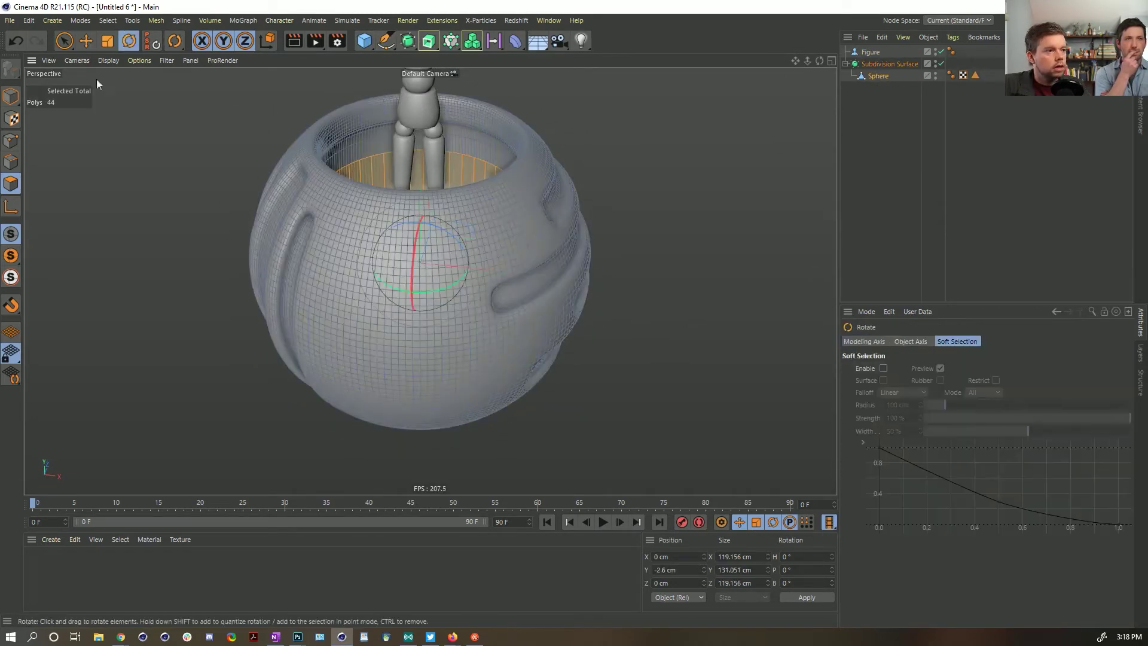
click(11, 97)
drag(417, 235, 394, 369)
alt+drag(436, 324, 433, 253)
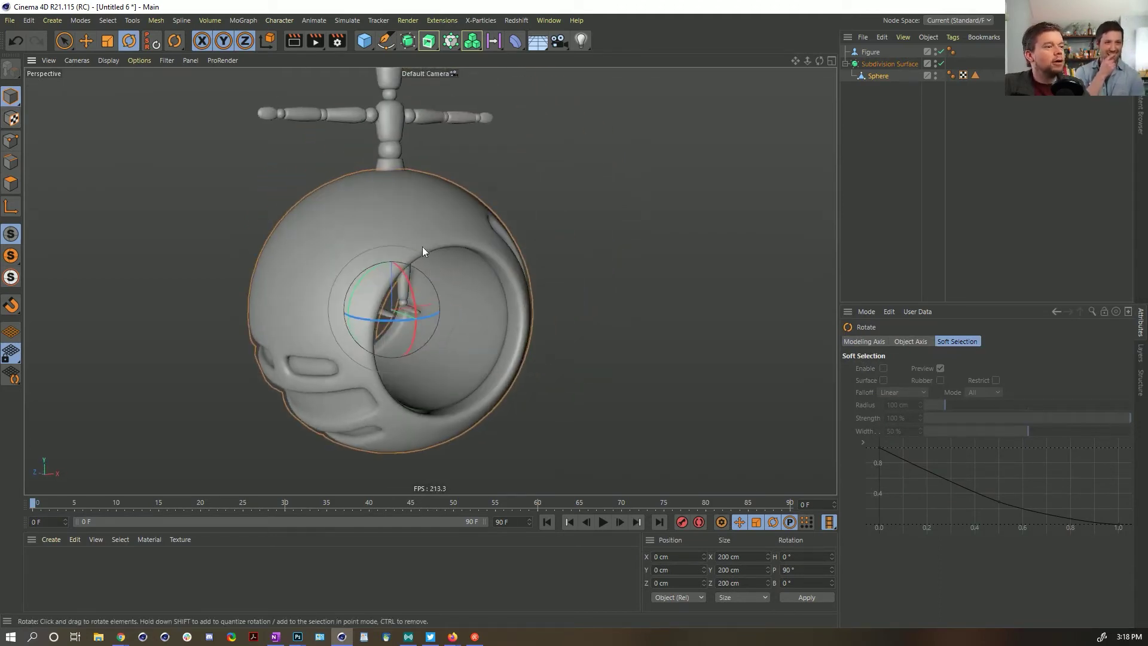
Step: Spin the sphere about its hole axis to a pitch of about -99° and scale the Figure to about 73 cm tall
scroll(406, 221, up, 3)
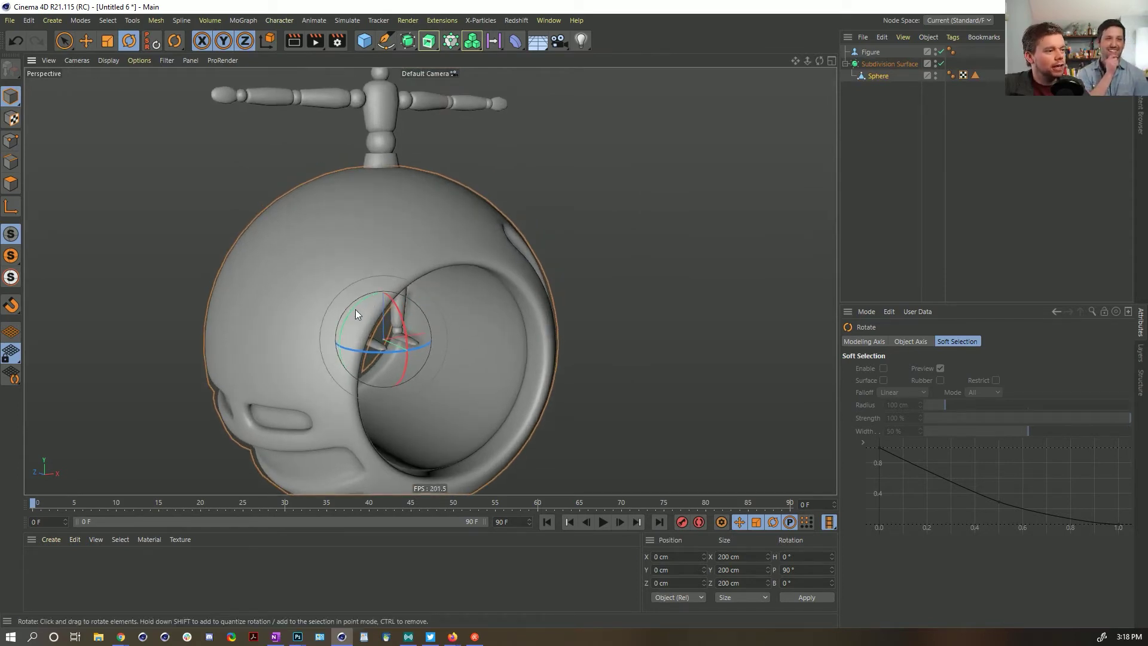
drag(350, 310, 458, 385)
click(870, 53)
key(t)
drag(578, 194, 354, 325)
alt+drag(454, 319, 408, 302)
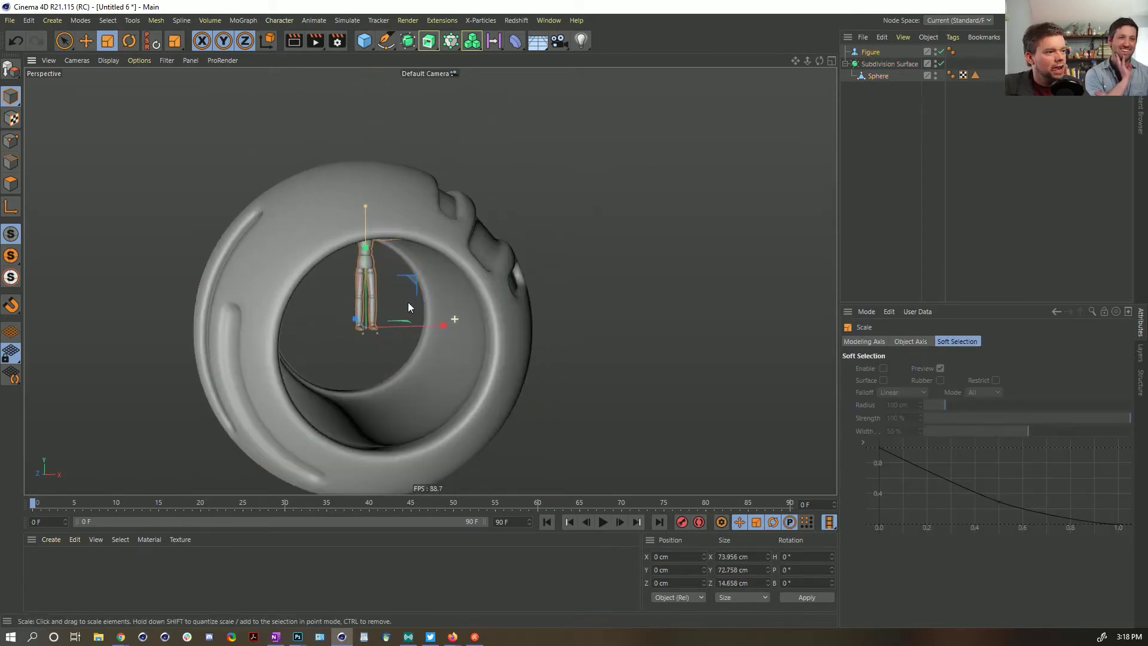
Step: Lower the Figure to about Y -58 cm inside the hole and turn it to a heading of about -86°
key(e)
drag(377, 231, 360, 342)
key(r)
drag(387, 436, 246, 440)
alt+drag(469, 335, 407, 273)
key(t)
Step: Save the scene as [2a]FunBuckTextures.c4d in the Episode 9 SceneFiles folder
key(ctrl+s)
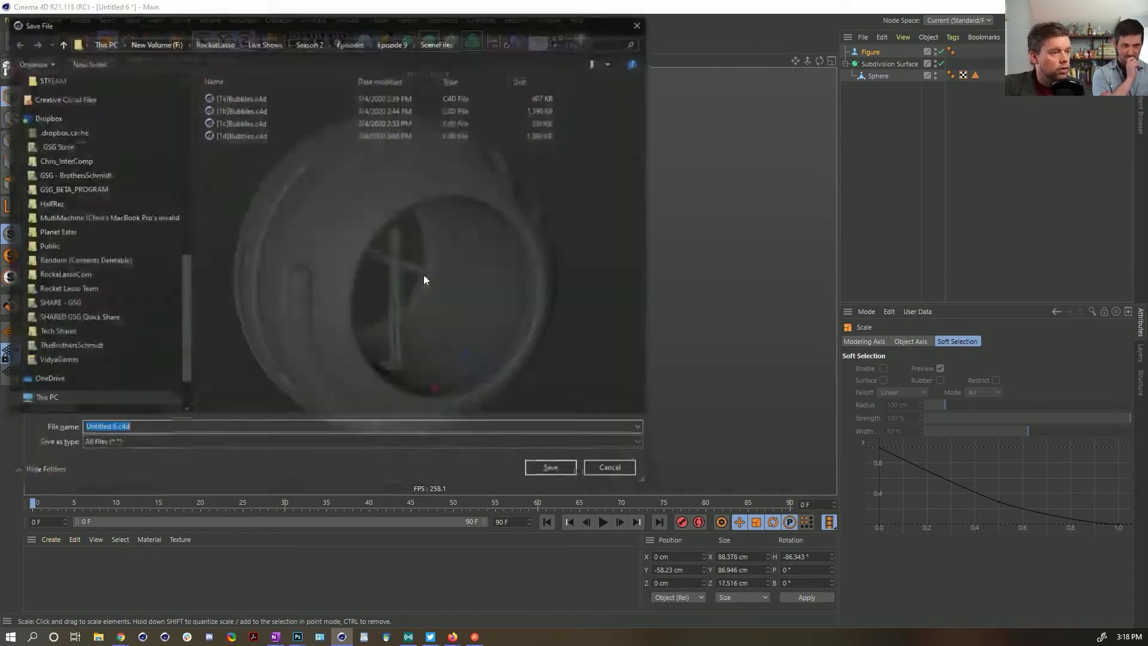
click(250, 133)
click(90, 428)
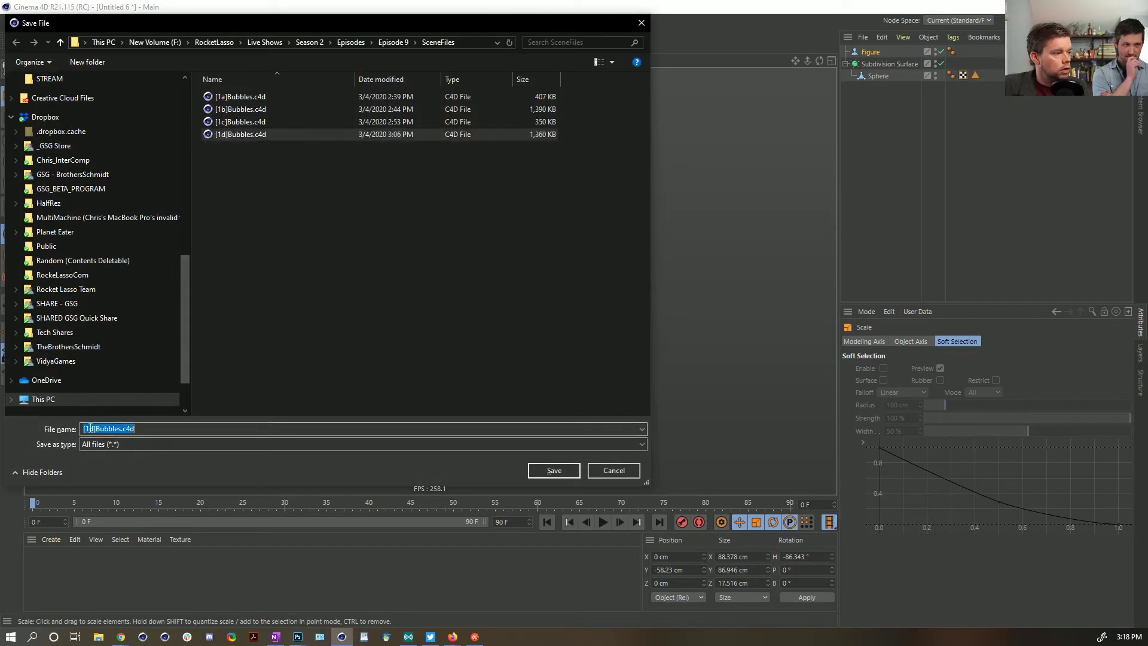
key(BackSpace)
key(BackSpace)
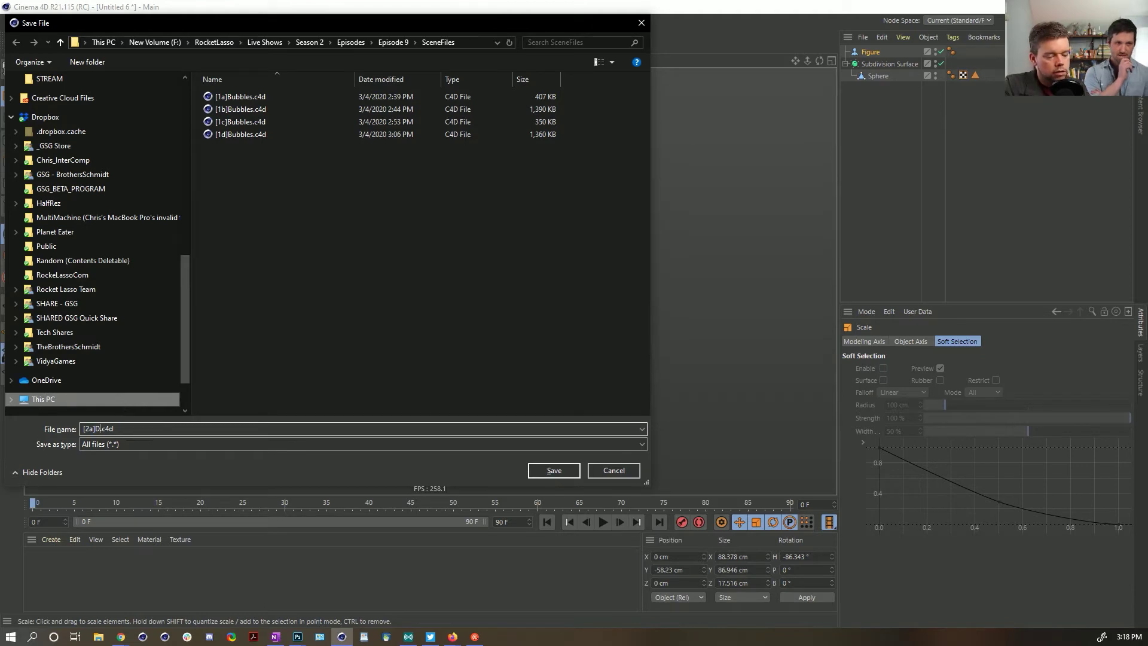
text(BuckTexture)
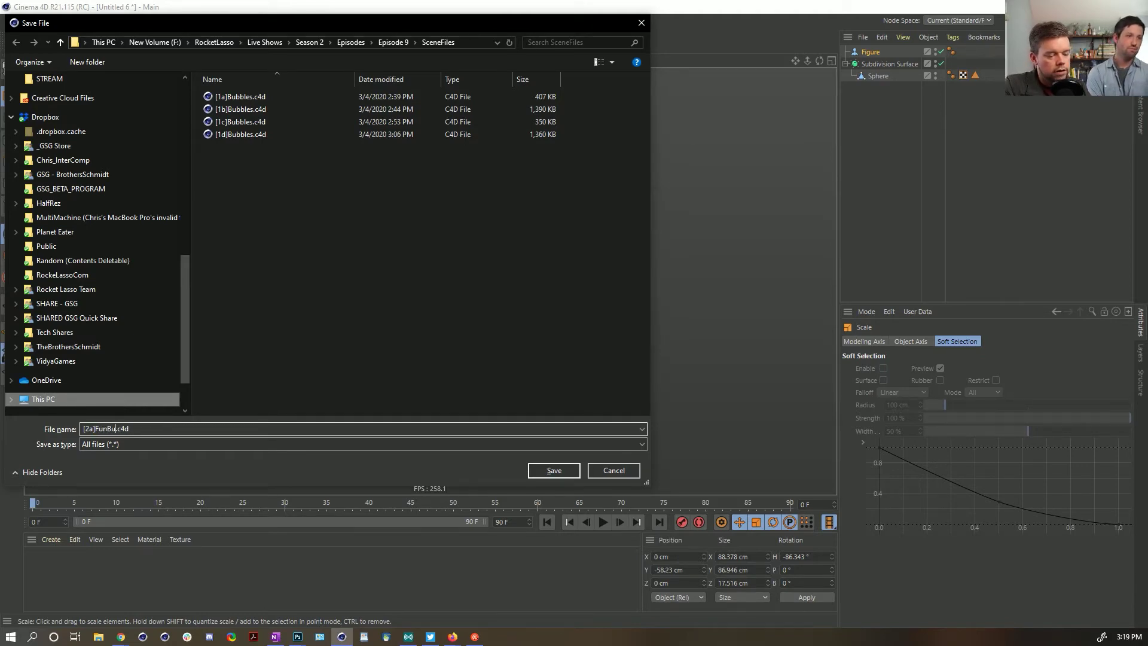
text(s)
key(Return)
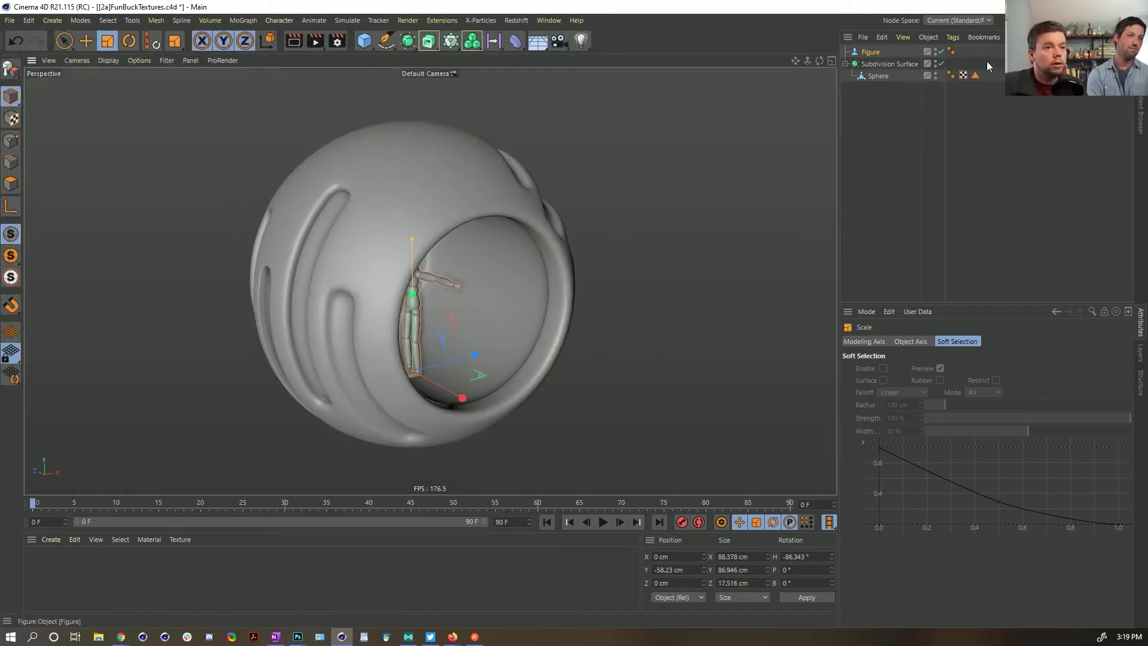
Step: Compare the modelled ring with the ring image on BUCK's Microsoft project page in Firefox, and return to Cinema 4D
click(876, 76)
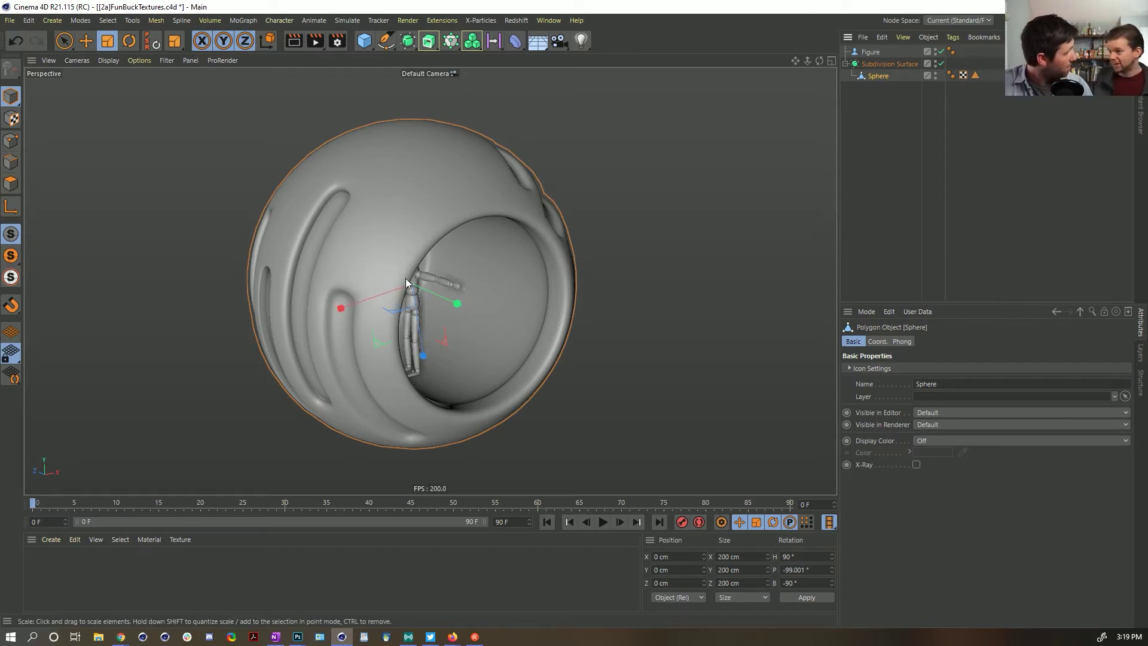
alt+middle_drag(506, 299, 509, 271)
alt+right_drag(508, 270, 466, 289)
mouse_move(465, 290)
alt+mouse_down()
mouse_move(548, 269)
mouse_move(464, 280)
alt+mouse_up()
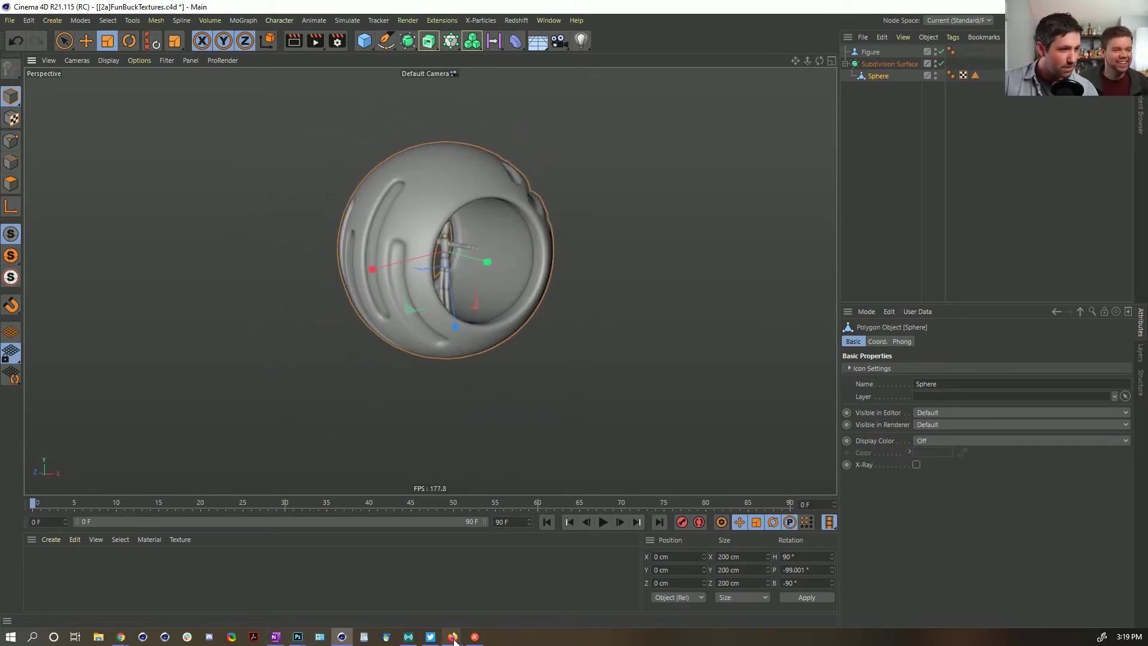
mouse_move(455, 639)
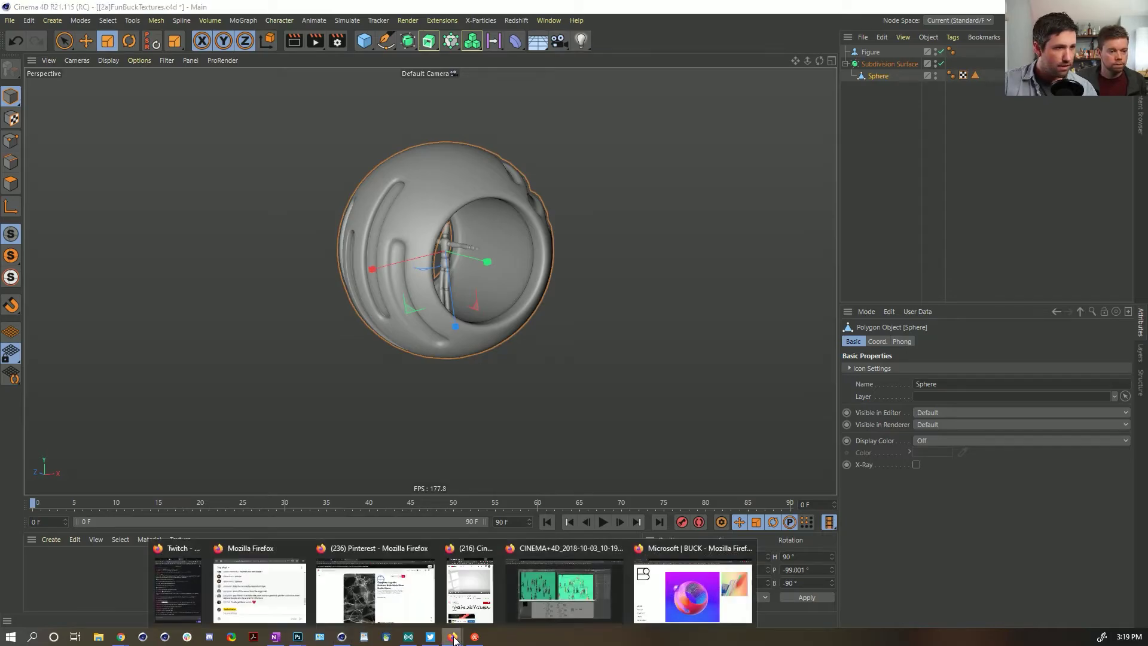
click(666, 586)
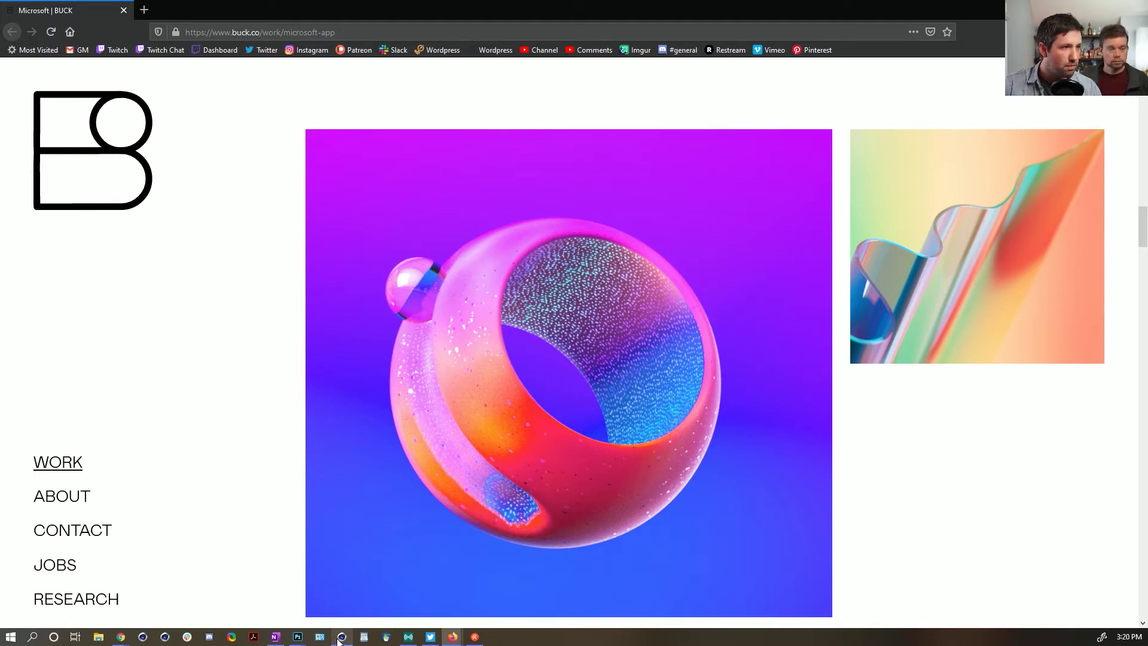
click(340, 638)
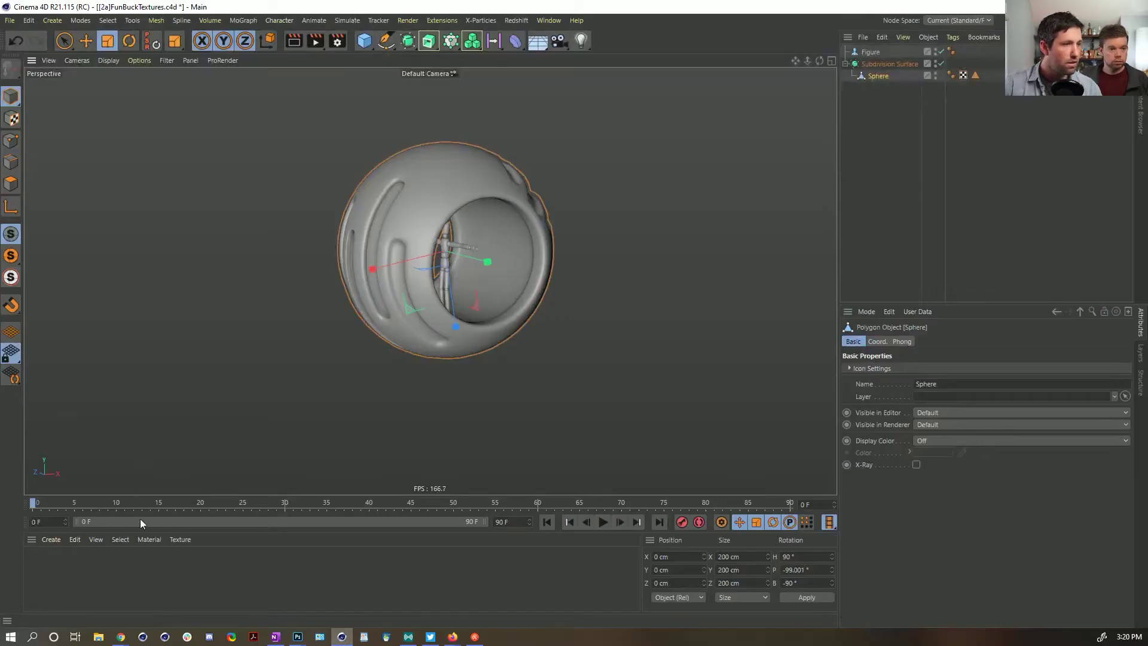
Step: Create a new standard material and apply it to the sphere
click(146, 572)
click(153, 542)
click(153, 542)
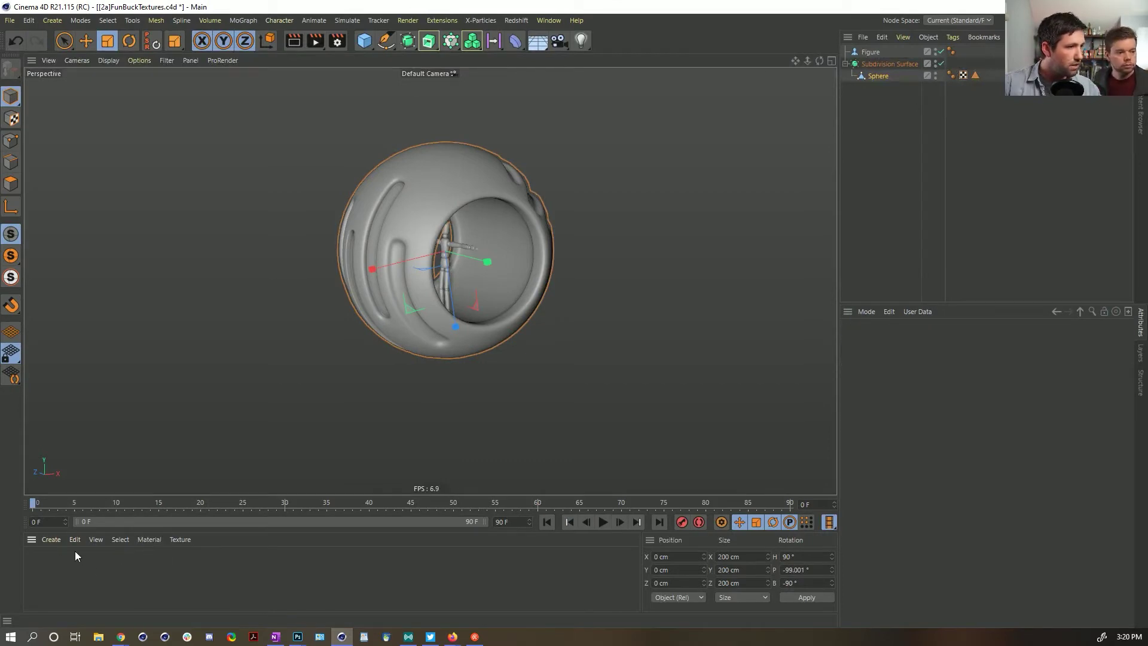
click(55, 543)
mouse_move(71, 539)
click(79, 562)
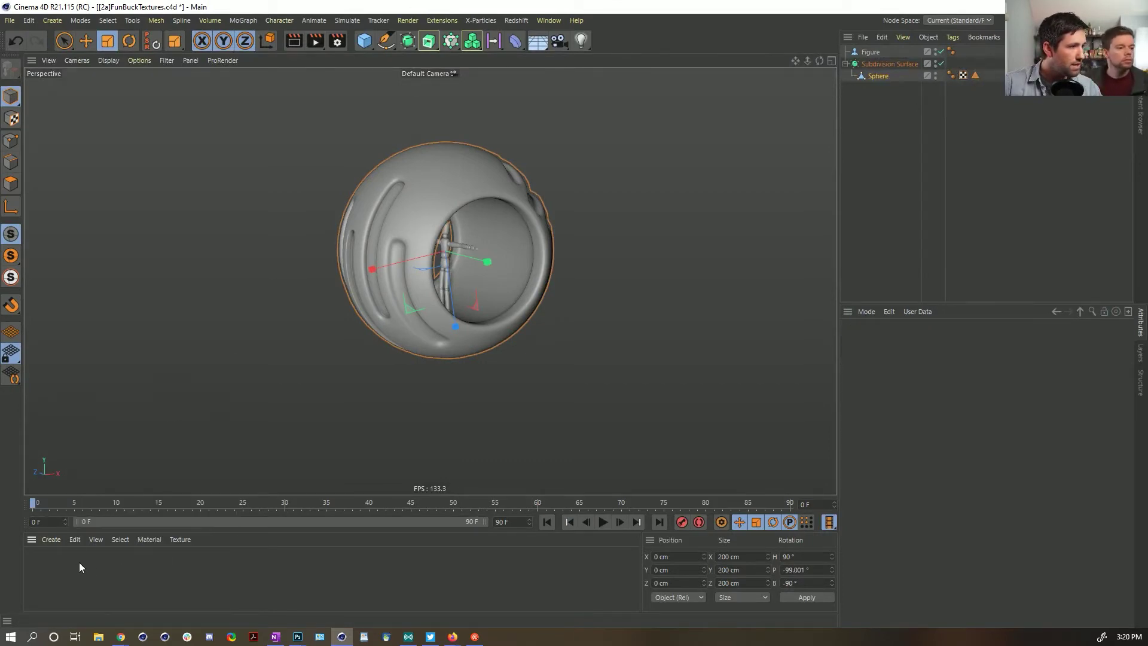
double_click(76, 561)
drag(41, 561, 422, 182)
click(38, 561)
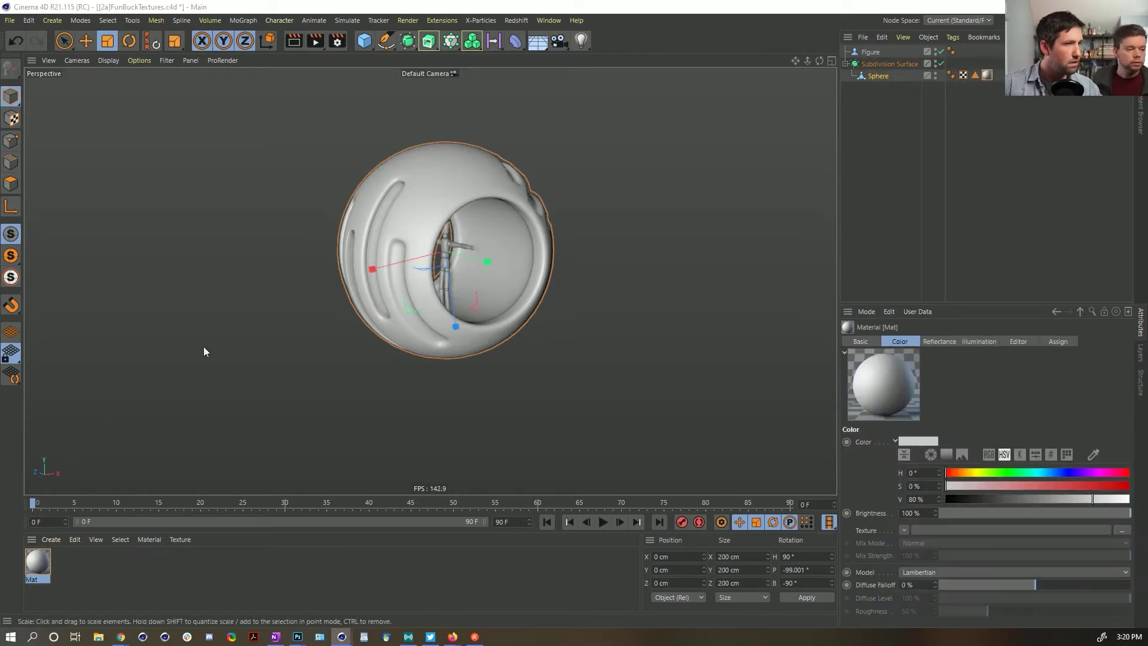
Step: Load a Noise shader as the Color texture of the sphere's material
double_click(39, 562)
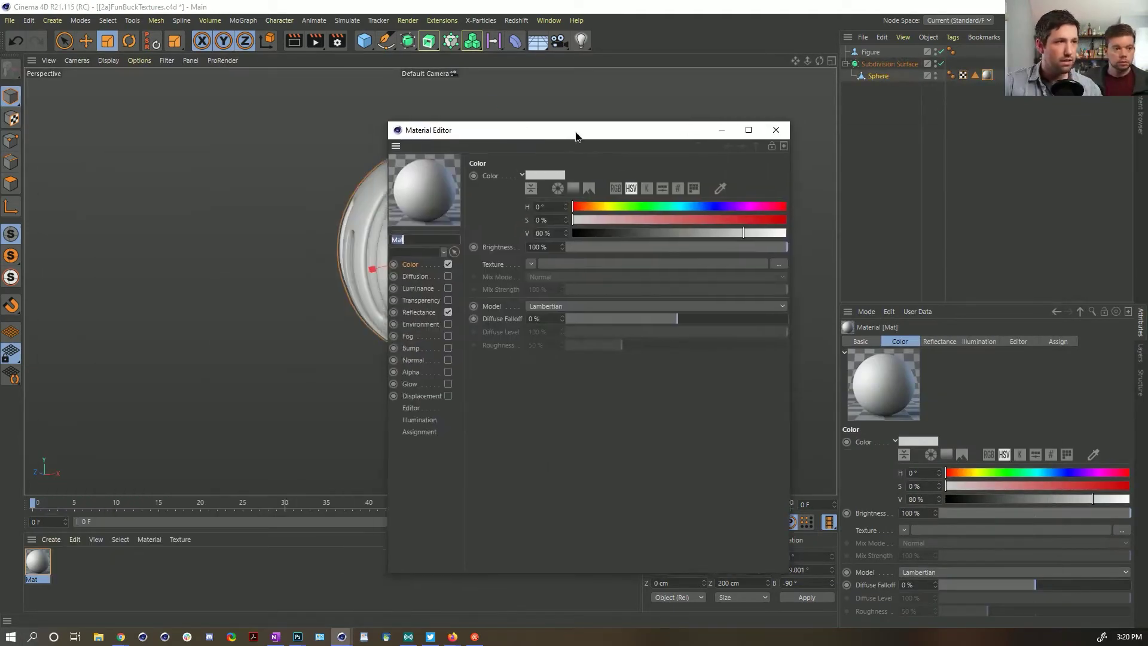
click(555, 261)
click(571, 413)
drag(544, 127, 719, 150)
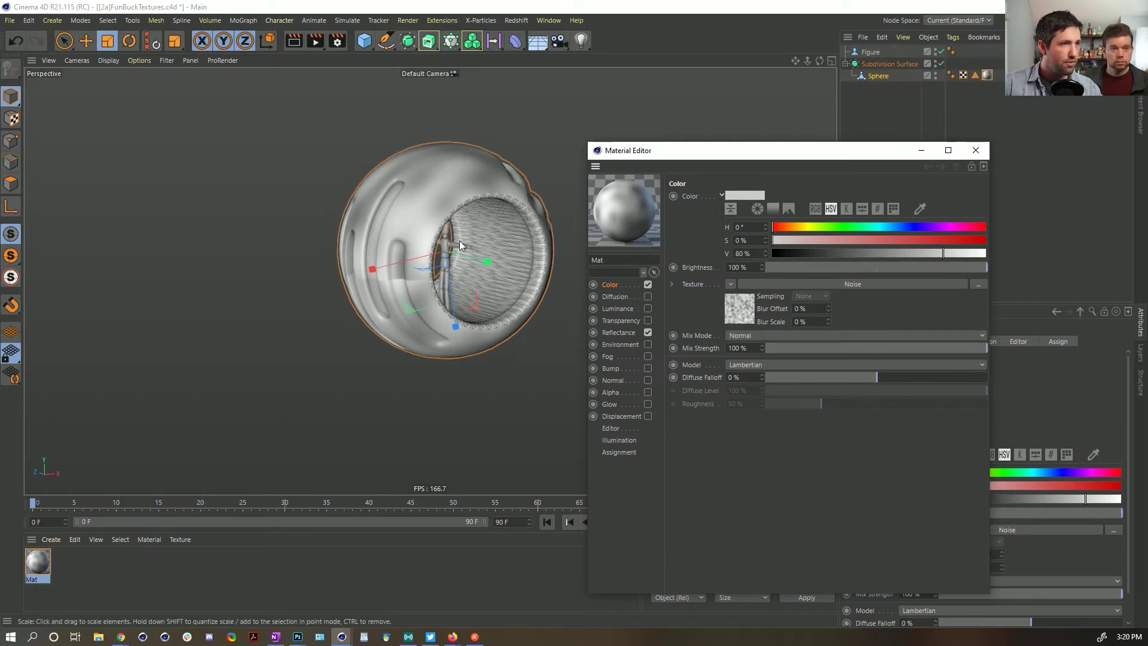
Step: Open the Redshift RenderView and dock it beside the perspective viewport
click(516, 20)
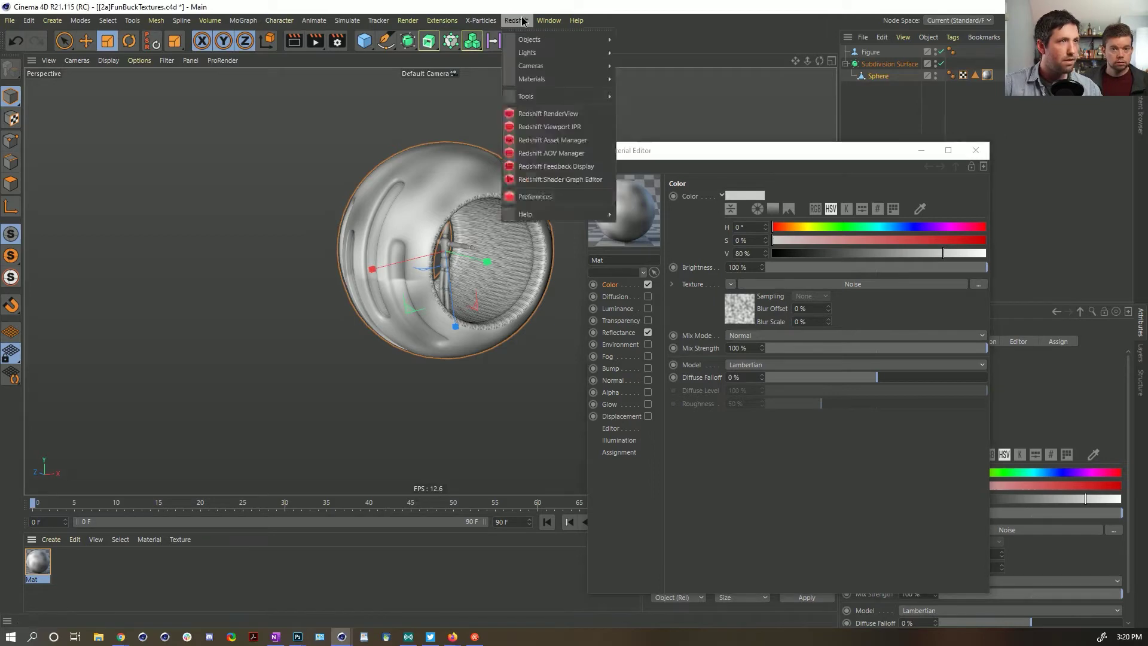
click(544, 114)
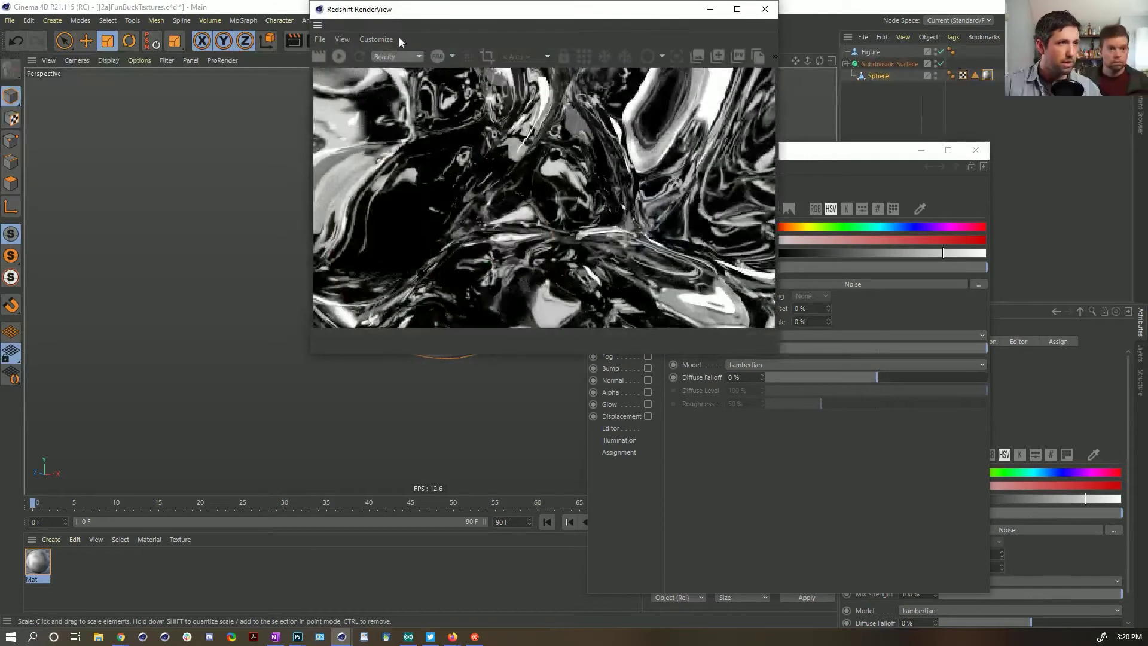
drag(422, 19, 598, 187)
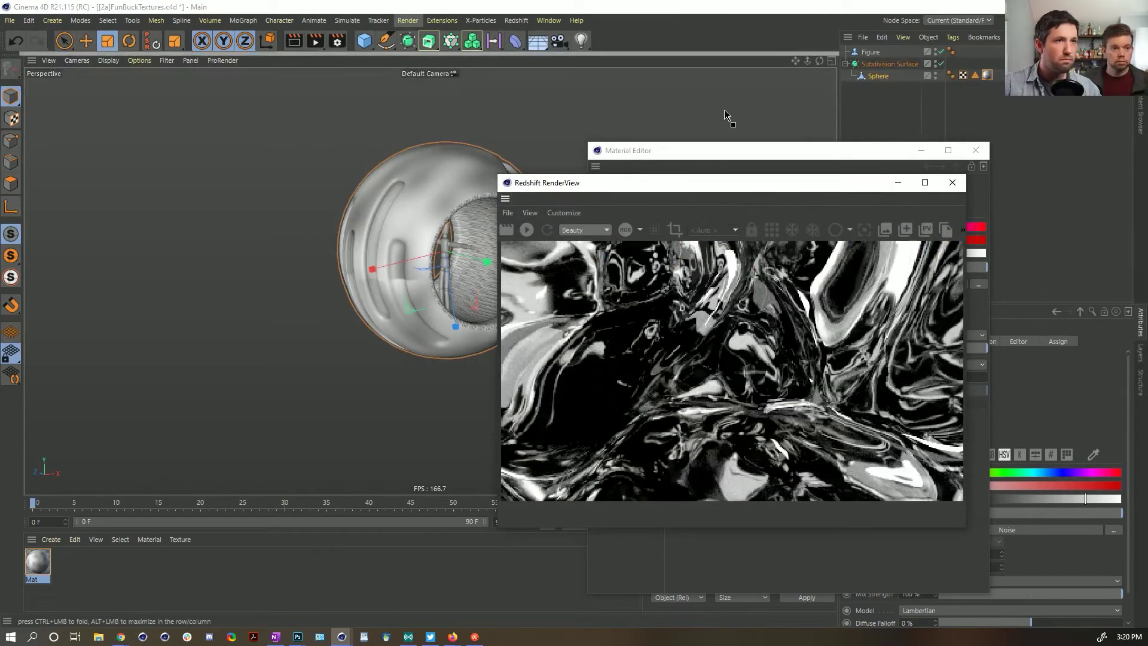
drag(815, 110, 817, 112)
drag(794, 153, 743, 212)
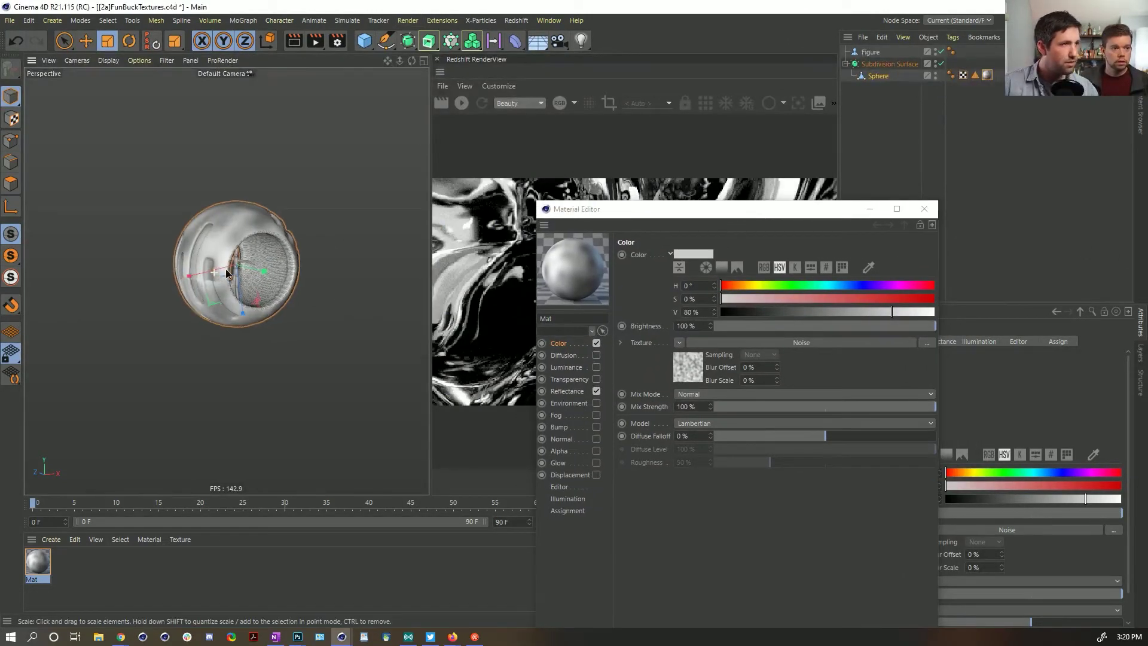
Step: Frame the ring, add a camera from that view and look through it, and close the Material Editor
scroll(217, 270, up, 5)
alt+drag(296, 262, 275, 253)
scroll(257, 279, down, 4)
scroll(267, 274, up, 2)
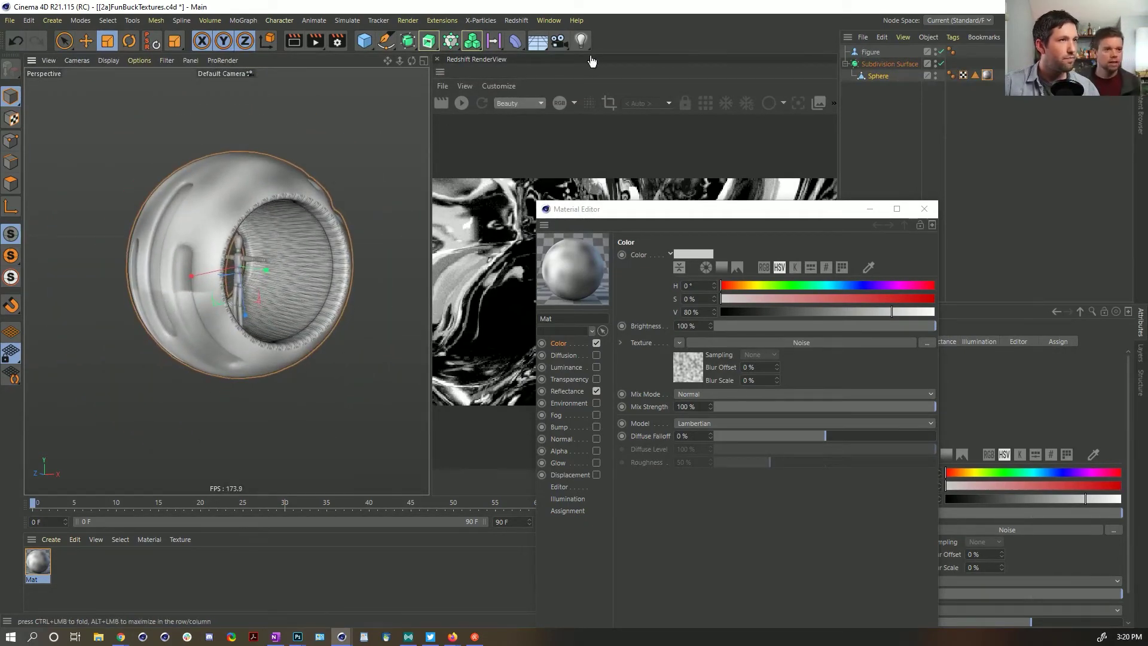
click(559, 40)
click(939, 52)
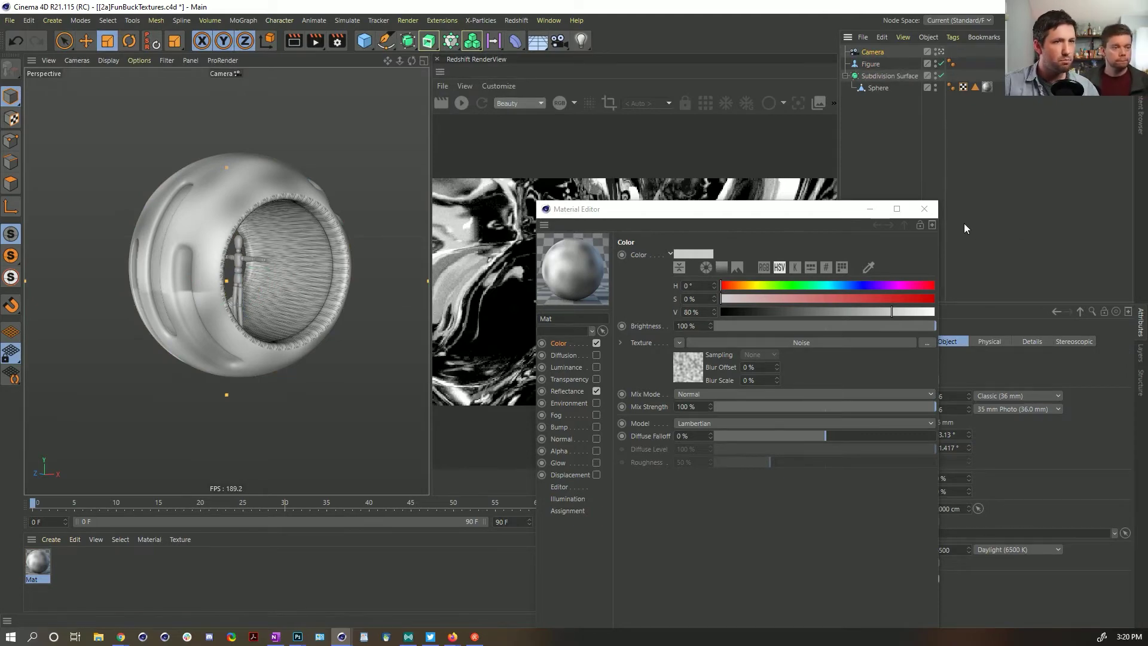
click(924, 209)
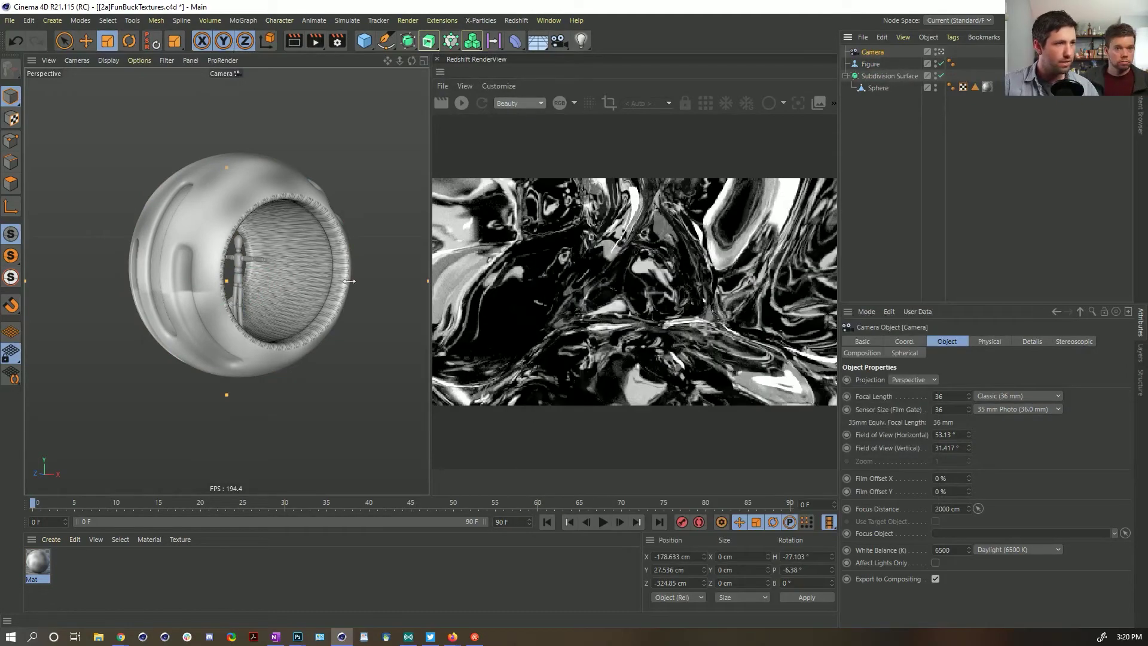
Step: Switch the renderer to Redshift and set both the primary and secondary GI engines to Brute Force
click(337, 40)
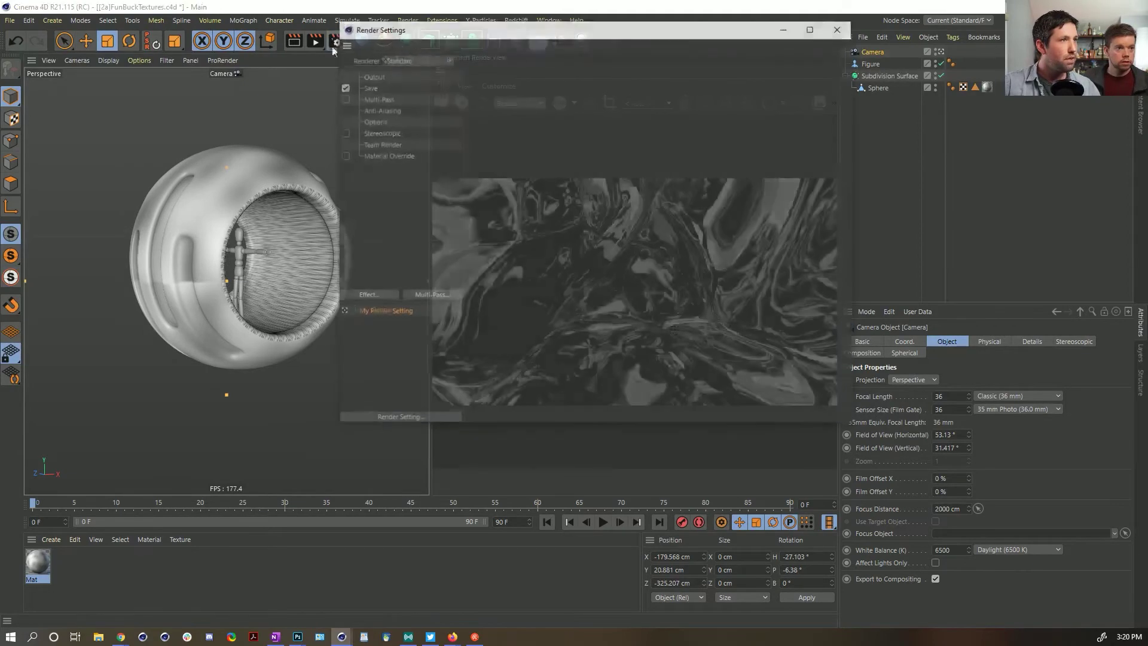
click(412, 60)
click(395, 112)
click(628, 76)
click(580, 114)
click(592, 165)
click(592, 125)
click(592, 177)
Step: Set the Brute Force GI number of rays to 128, keeping Brute Force for both GI engines
drag(549, 178, 516, 178)
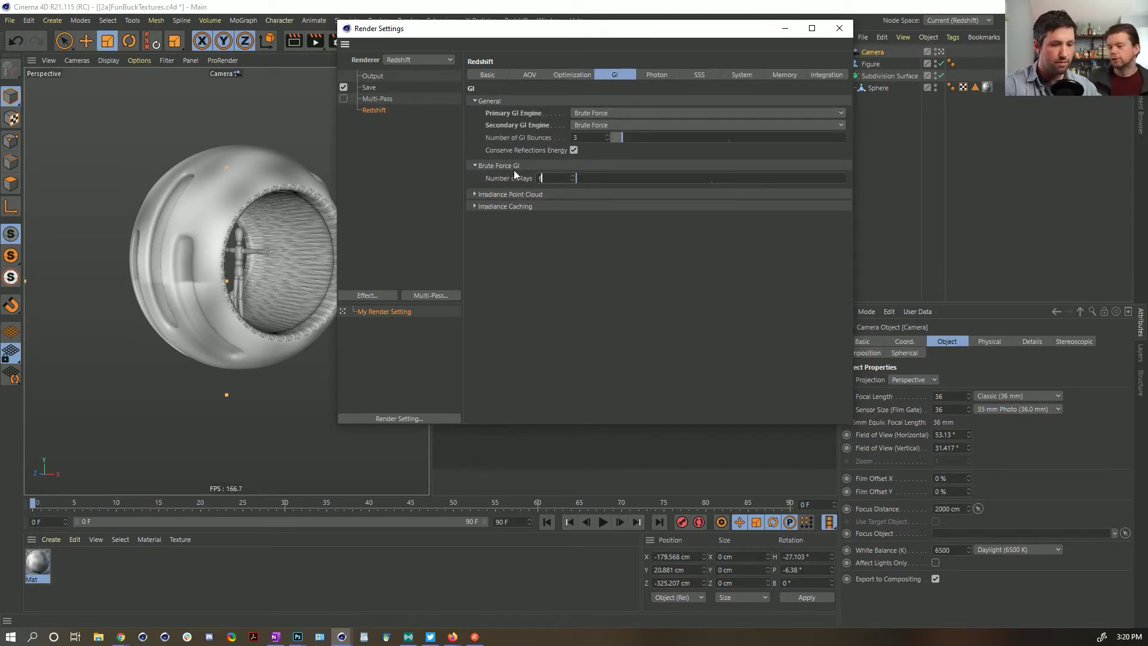
text(64)
key(Return)
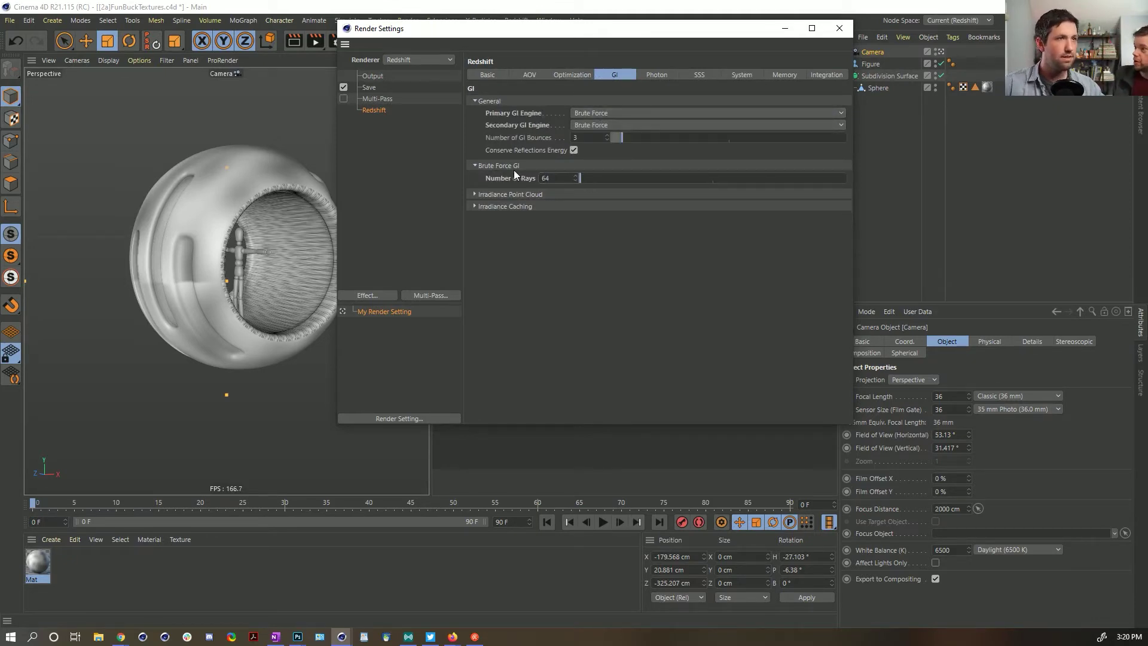
click(595, 112)
click(540, 125)
click(596, 127)
click(540, 128)
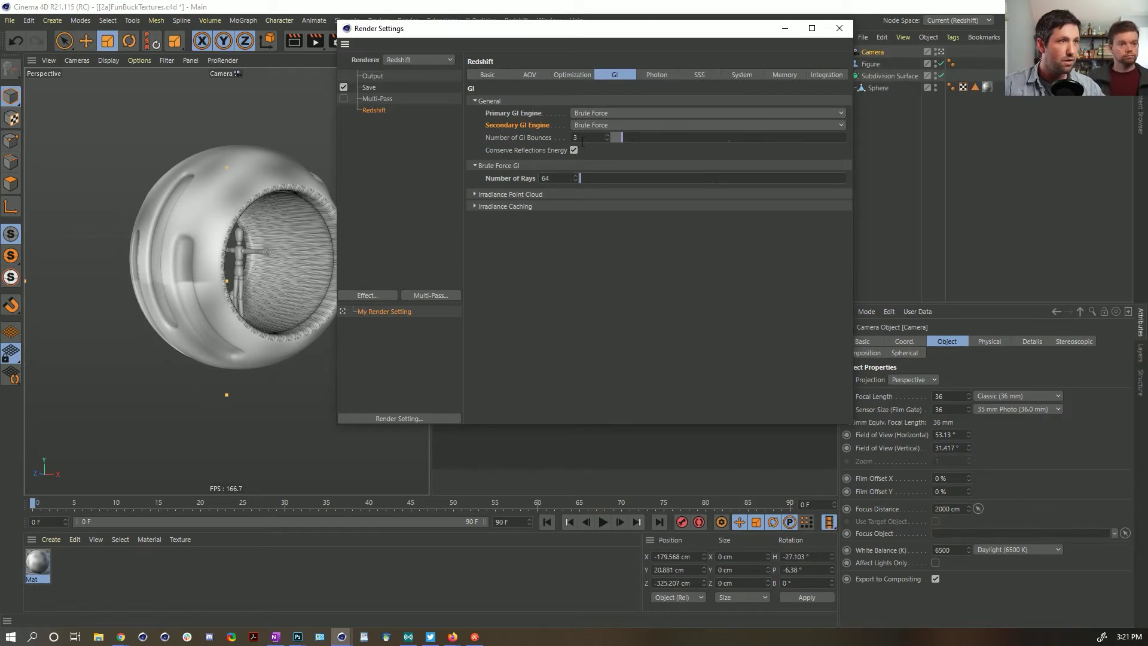
double_click(556, 178)
text(128)
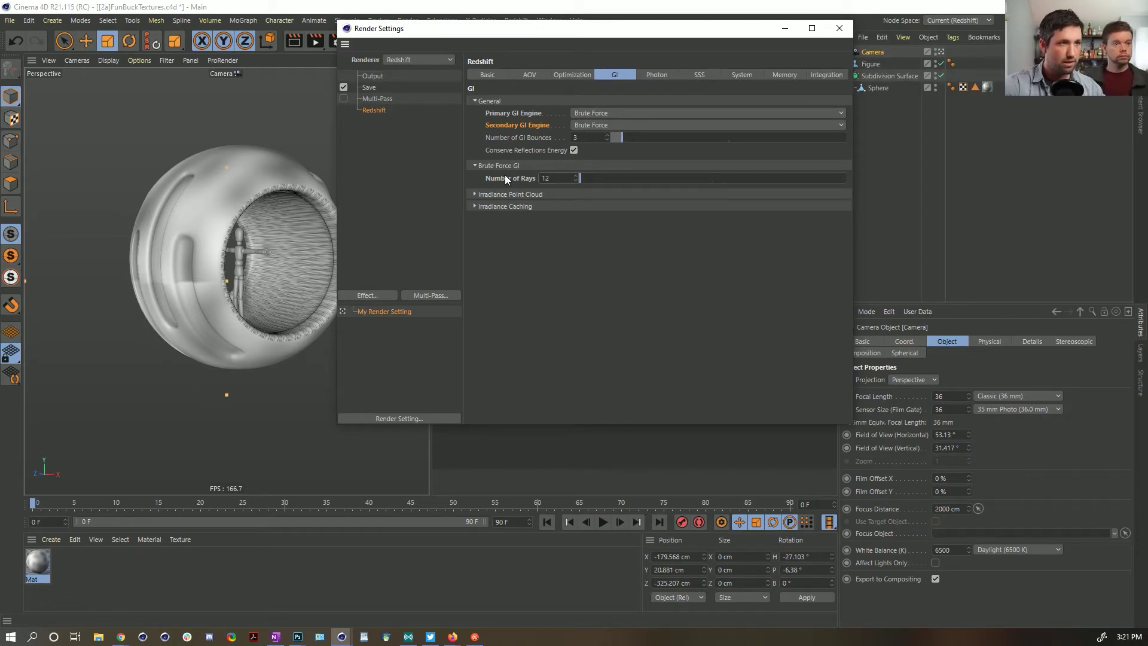
Step: Set Redshift's unified sampling to a minimum of 2 and a maximum of 128 samples
click(528, 74)
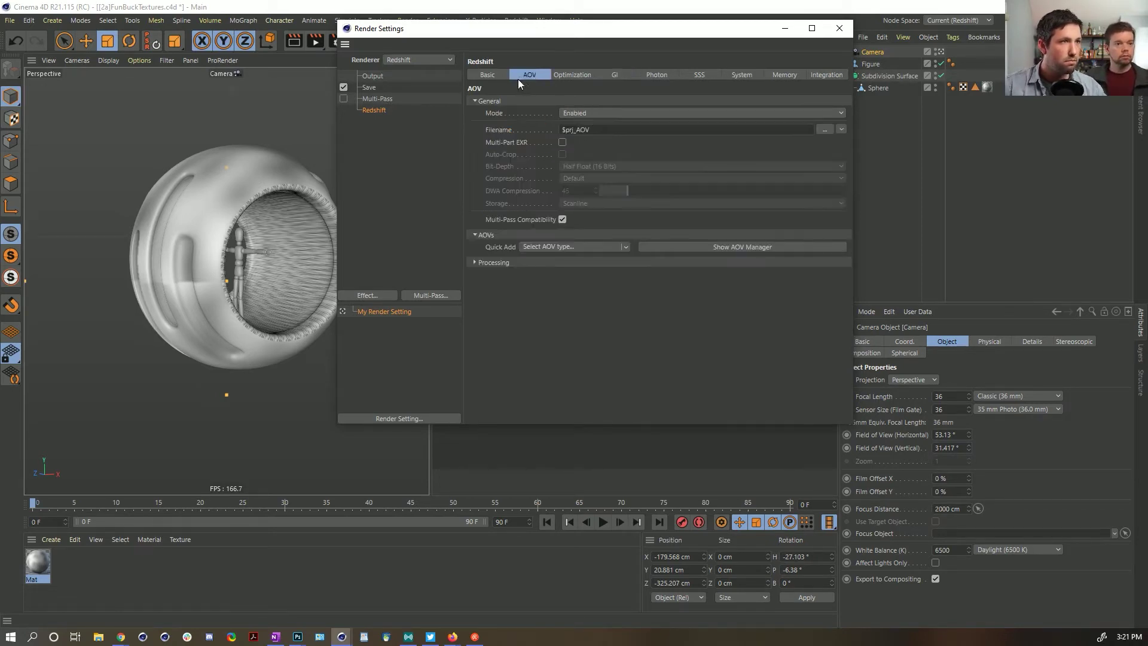
click(487, 74)
double_click(652, 192)
text(128)
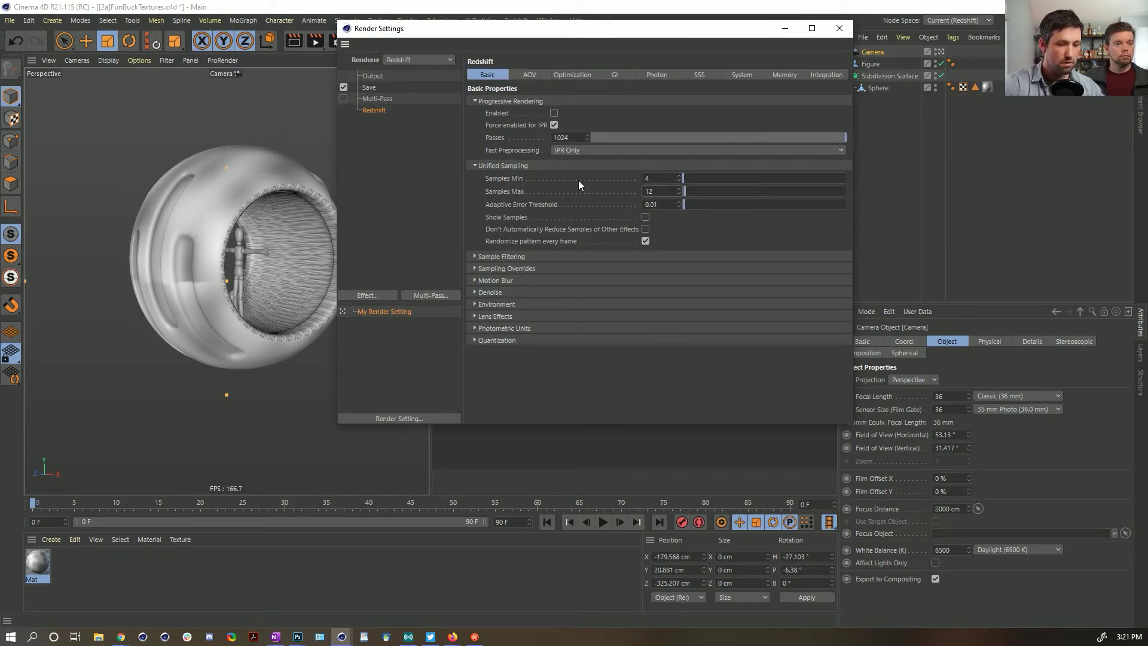
double_click(649, 179)
text(2)
click(595, 191)
click(511, 258)
click(510, 257)
click(501, 267)
click(511, 281)
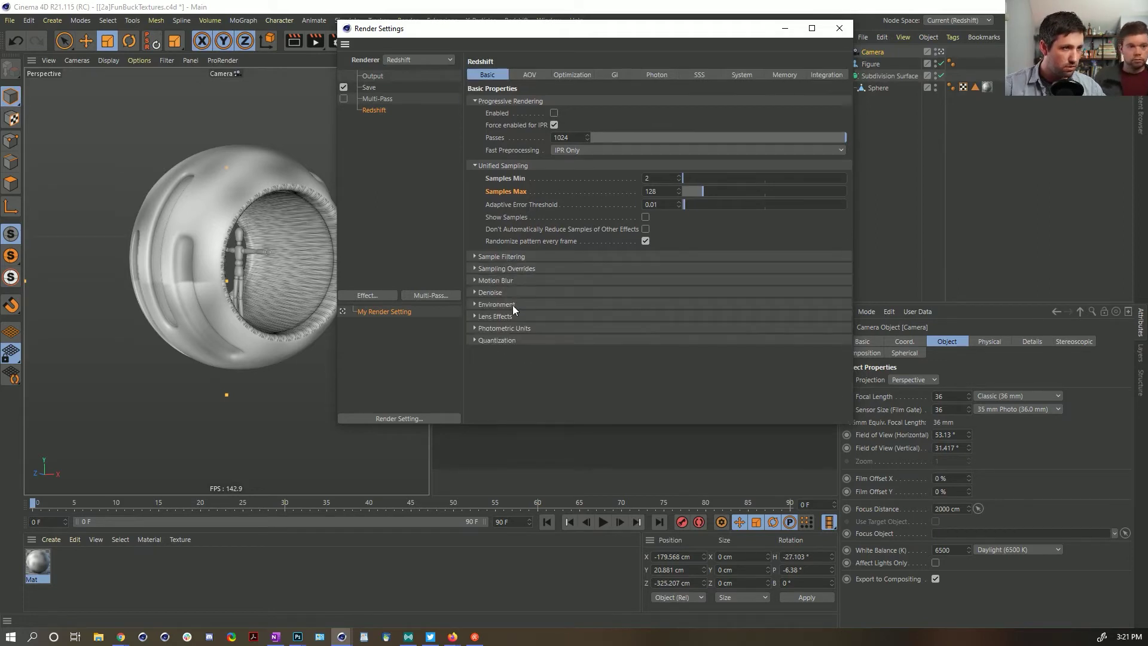
click(506, 291)
click(500, 304)
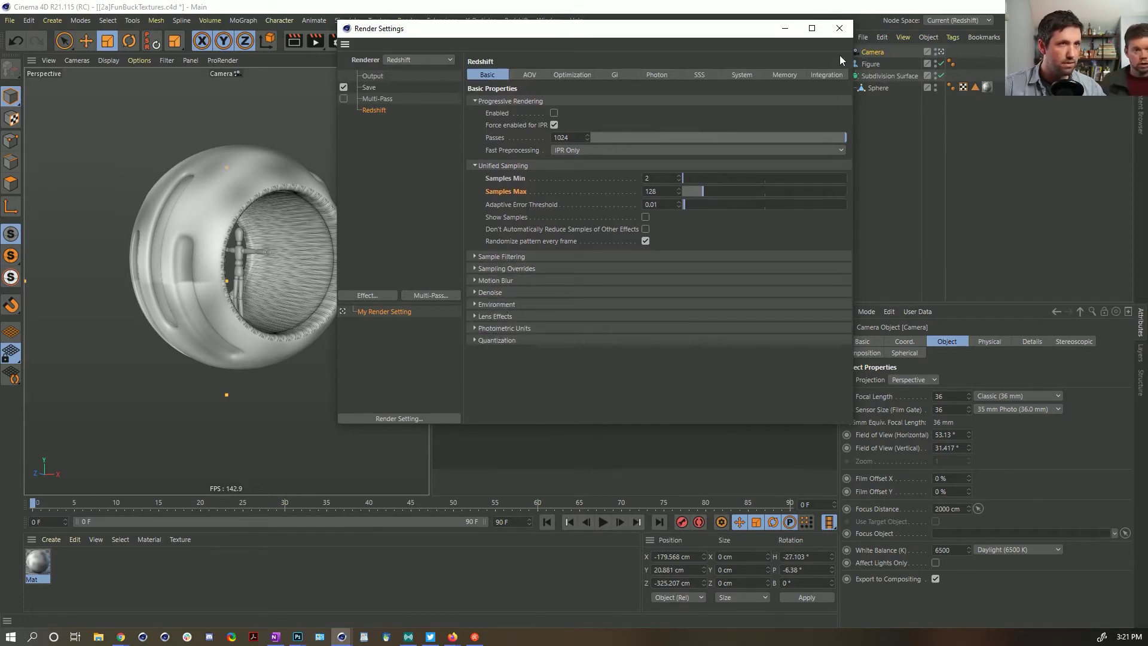
Step: Set the render output resolution to 1500 x 1500 pixels and close the render settings
click(388, 78)
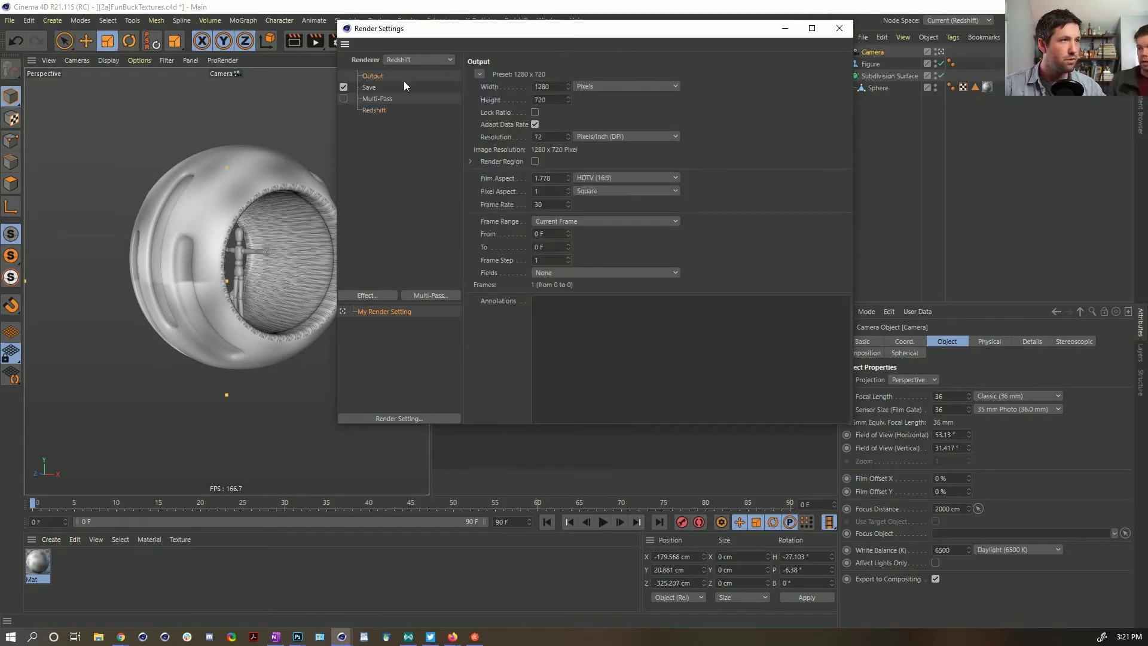
click(553, 88)
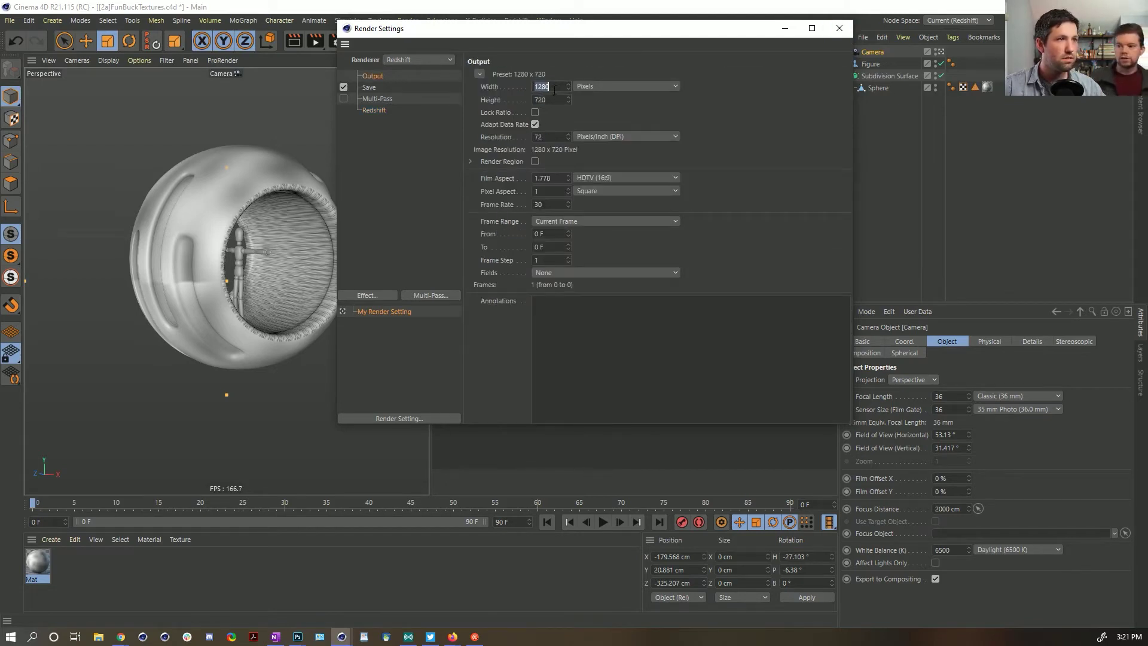
text(1500)
right_click(563, 45)
click(554, 98)
double_click(554, 99)
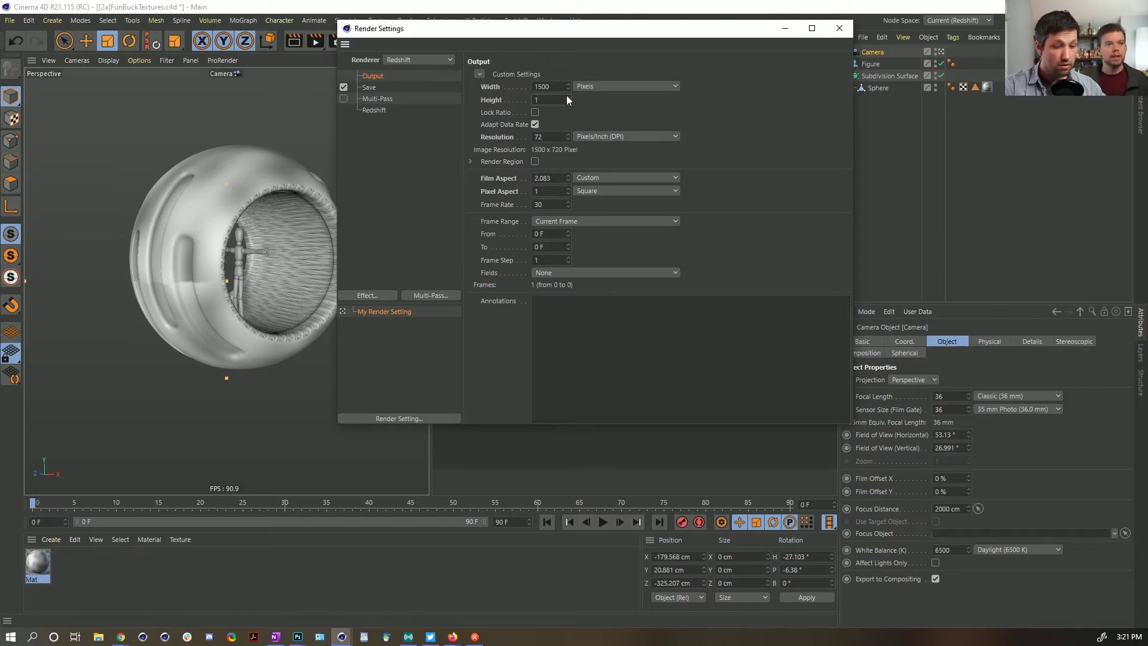
text(1500)
key(Return)
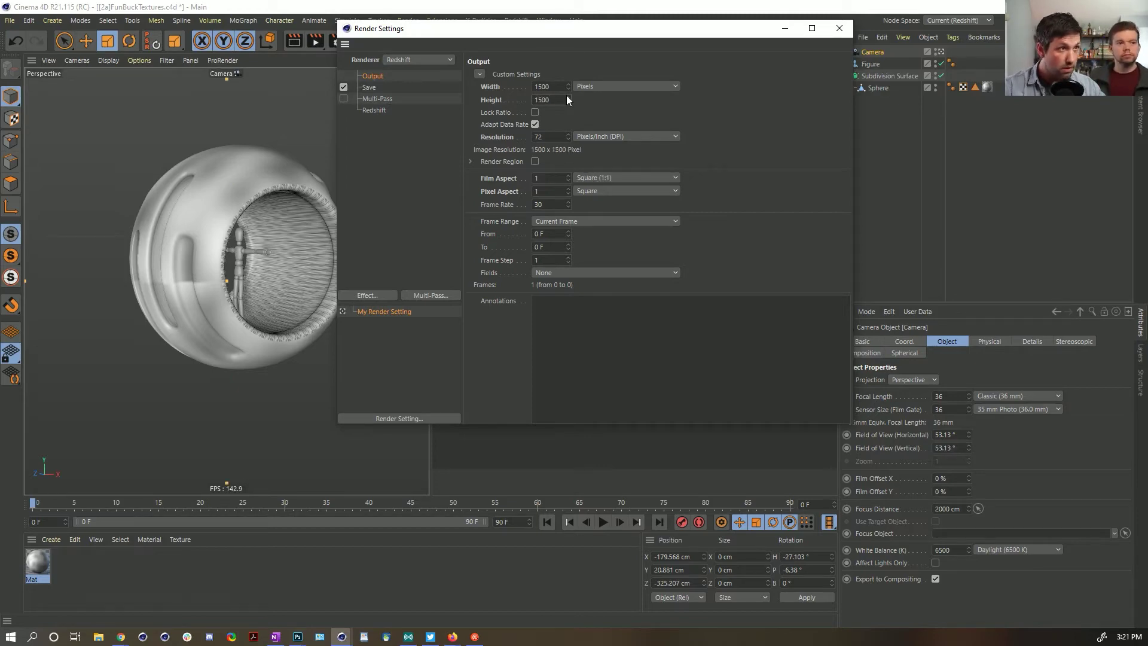
click(842, 33)
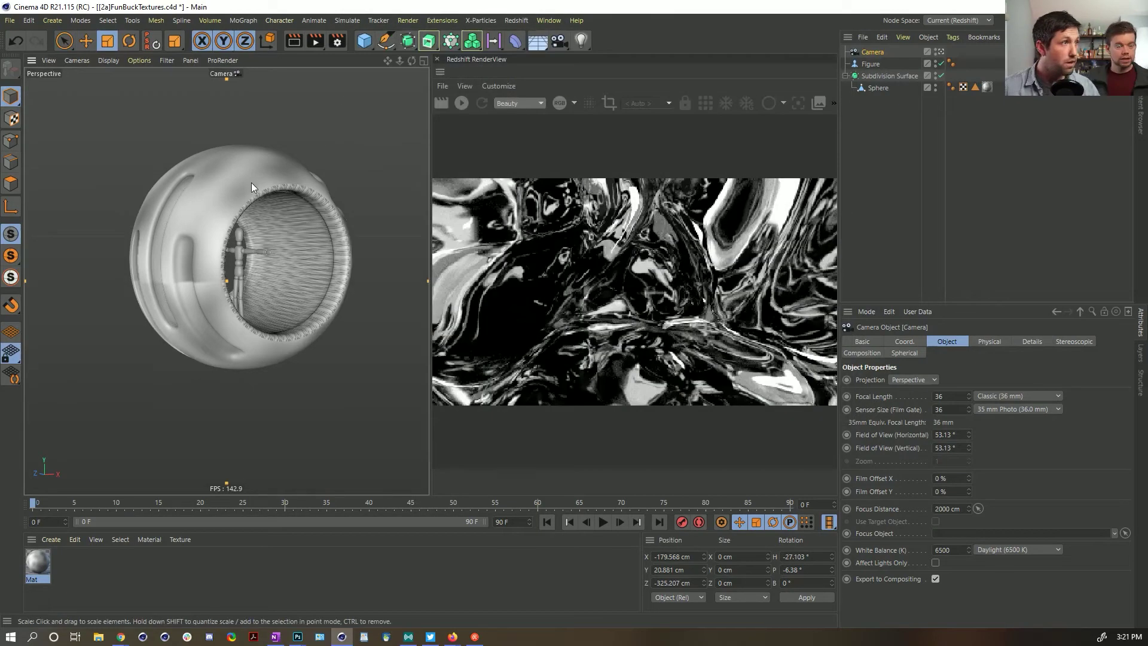
Step: Widen the camera viewport beside the RenderView and frame the ring more closely
click(1000, 152)
drag(432, 263, 538, 274)
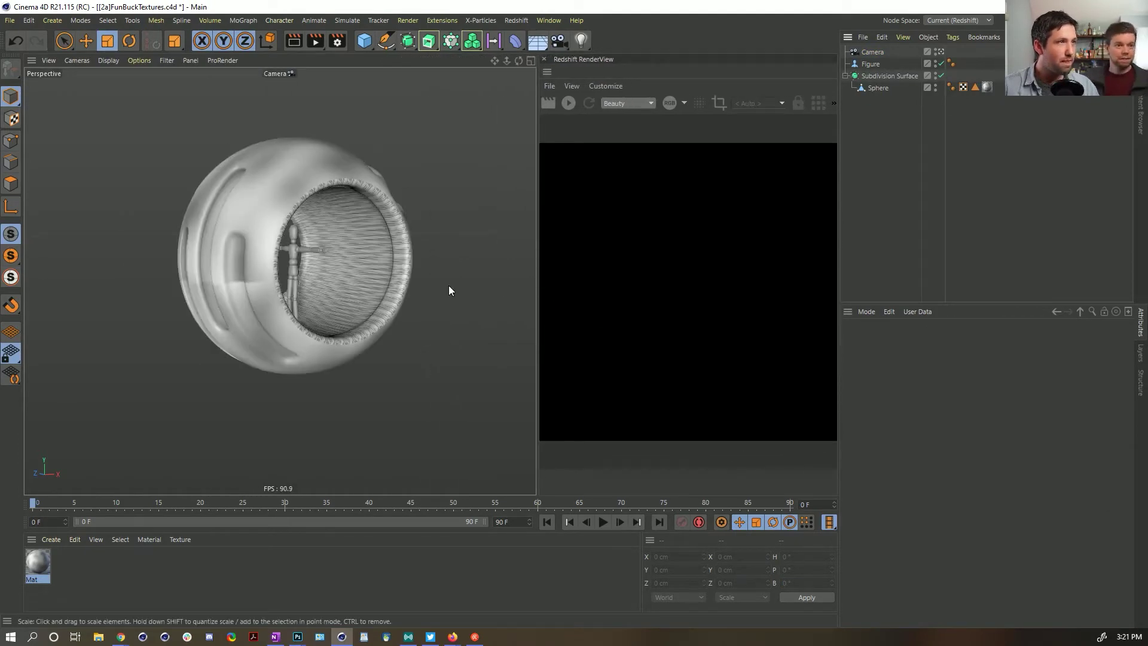
alt+drag(340, 259, 280, 279)
scroll(280, 278, up, 4)
Step: Try to move the figure inside the ring
click(280, 278)
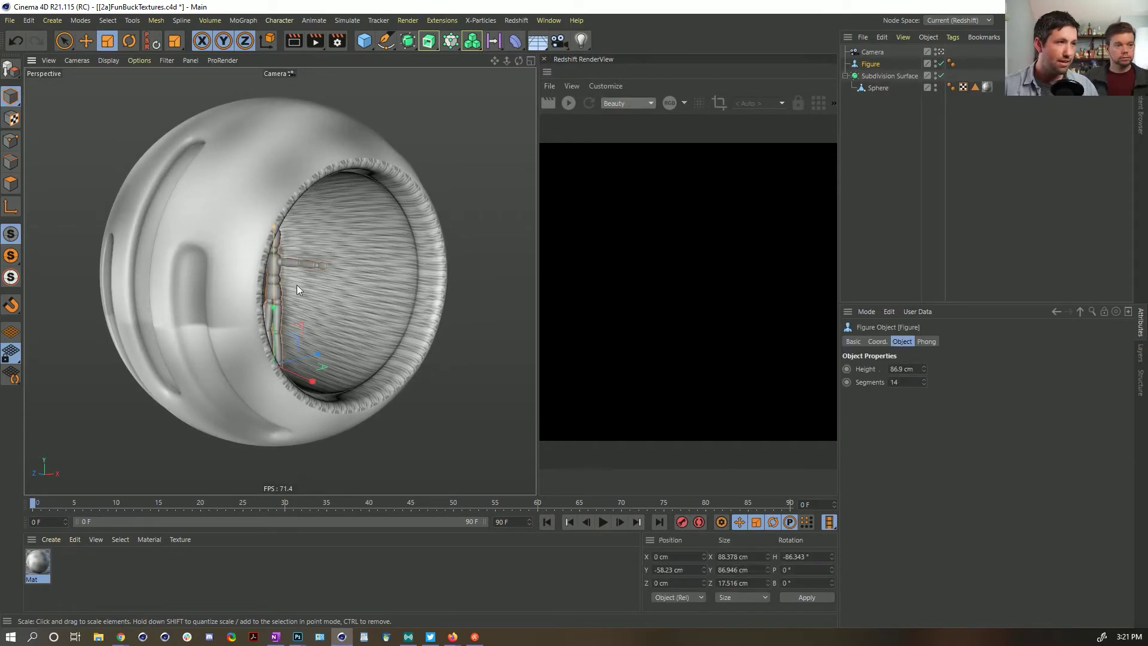
key(e)
drag(305, 377, 316, 383)
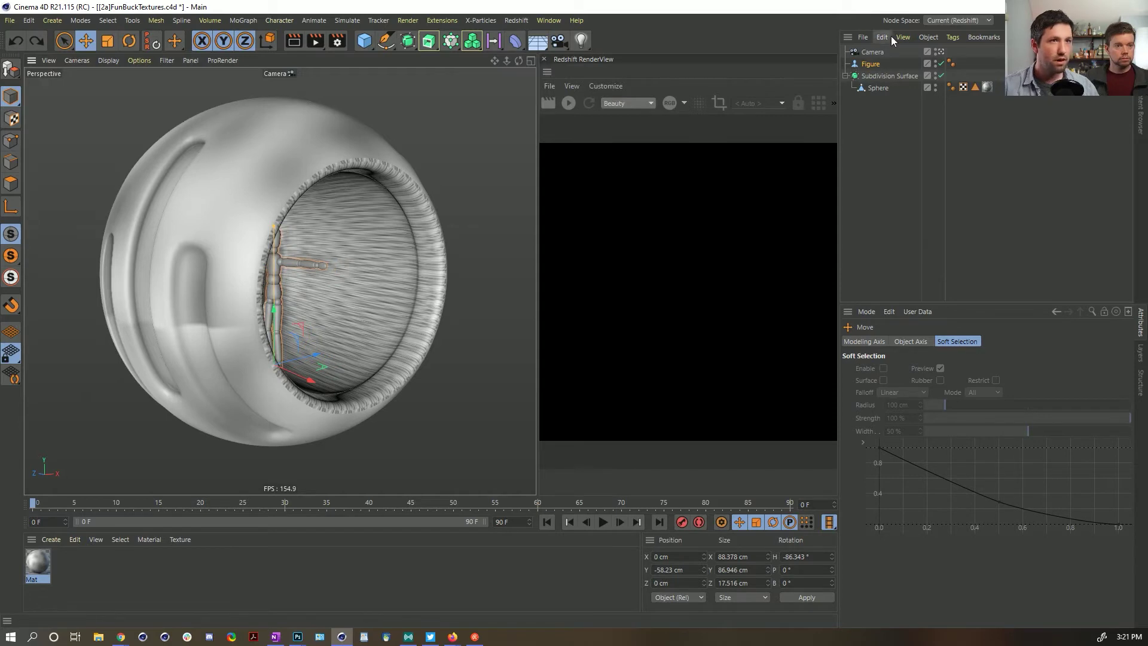
Step: Set the camera's focal length to 60 mm and reframe the ring from a lower angle
click(873, 52)
click(948, 341)
drag(961, 400, 849, 360)
key(Up)
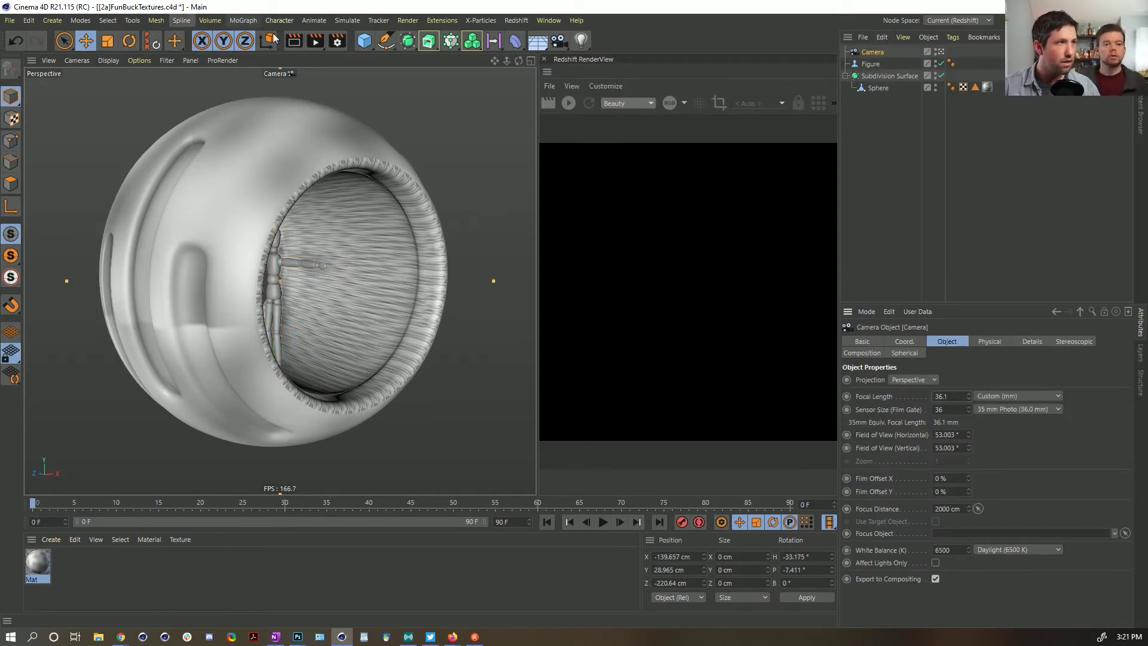
click(942, 396)
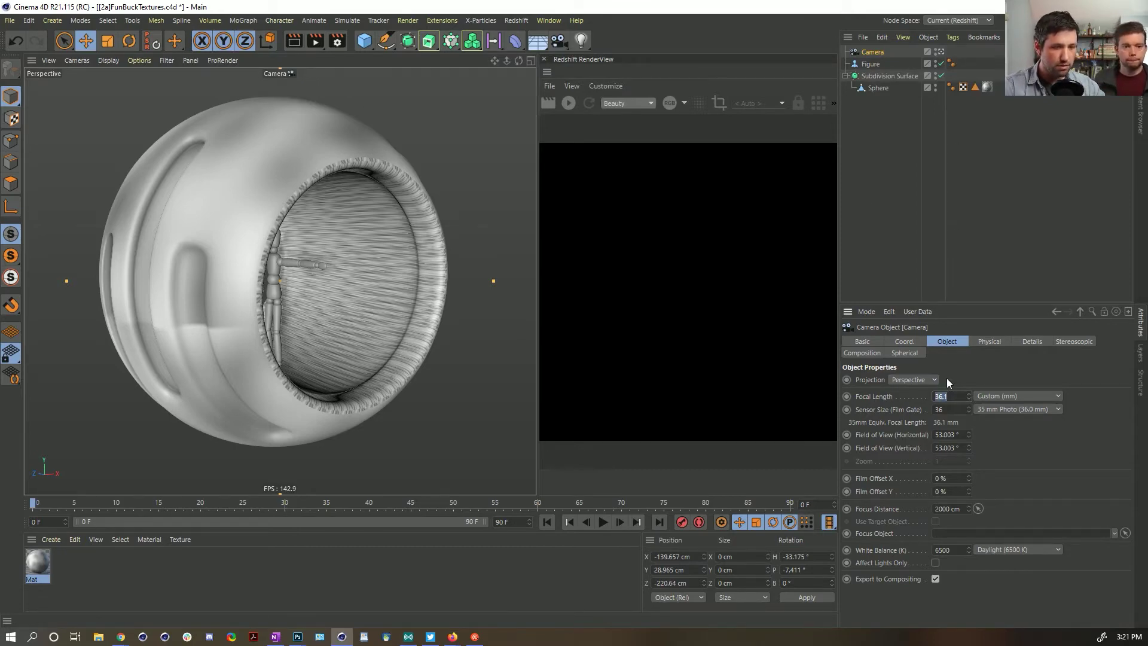
text(60)
key(Return)
scroll(285, 281, down, 5)
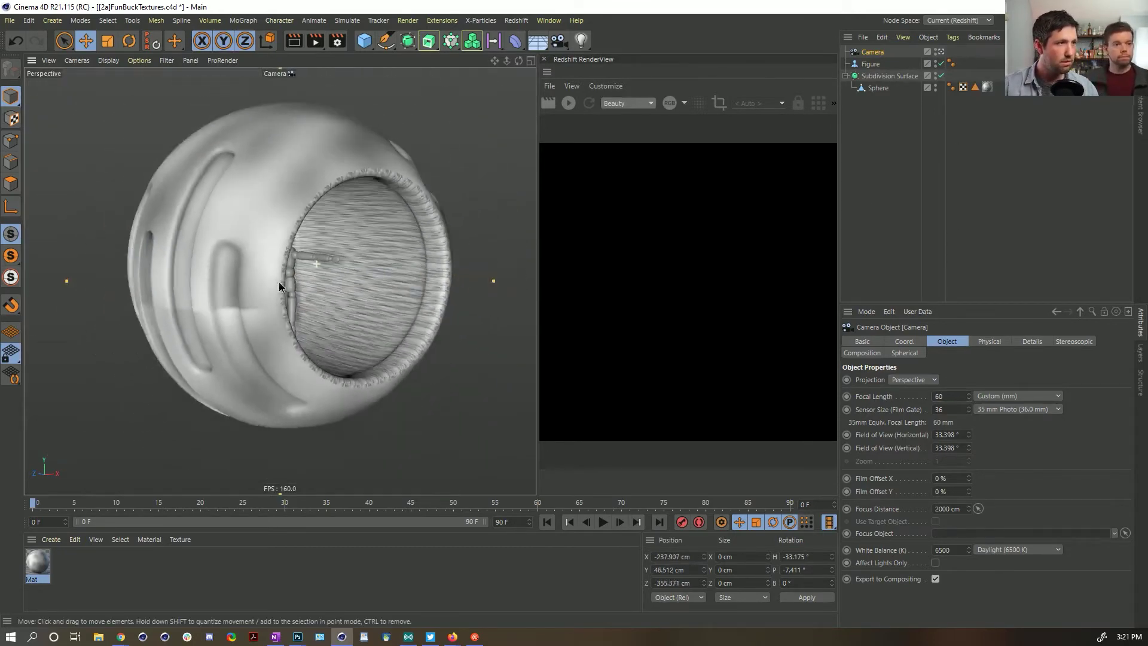
alt+drag(268, 281, 291, 226)
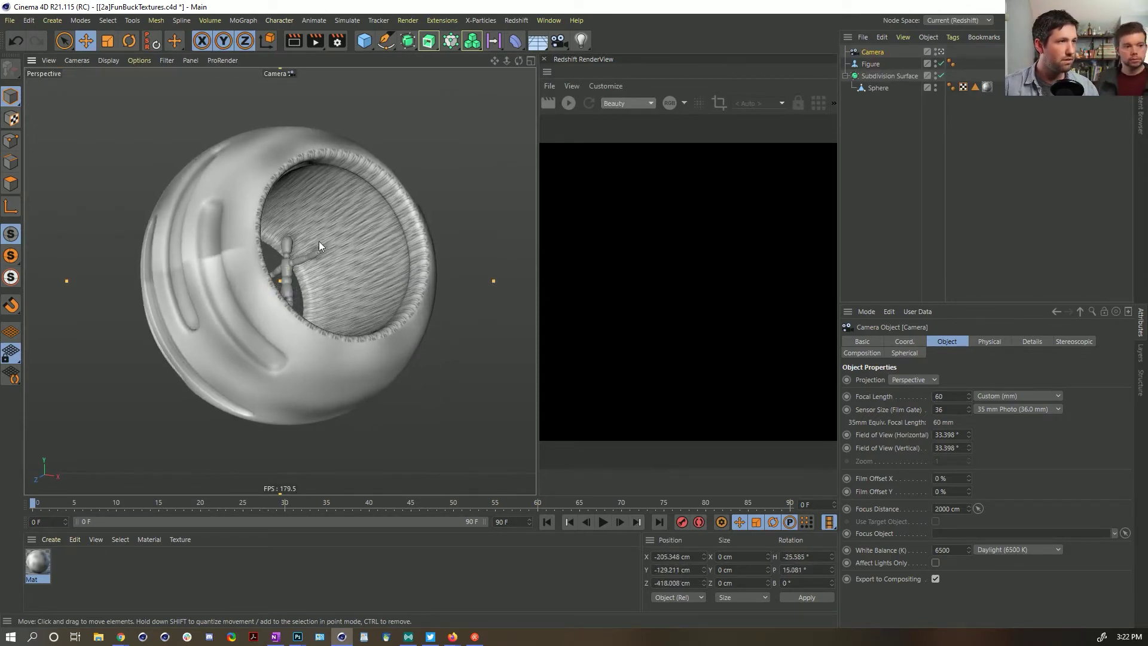
scroll(321, 240, up, 2)
Step: Try to rotate the figure inside the ring, and clear the selection
click(288, 268)
key(r)
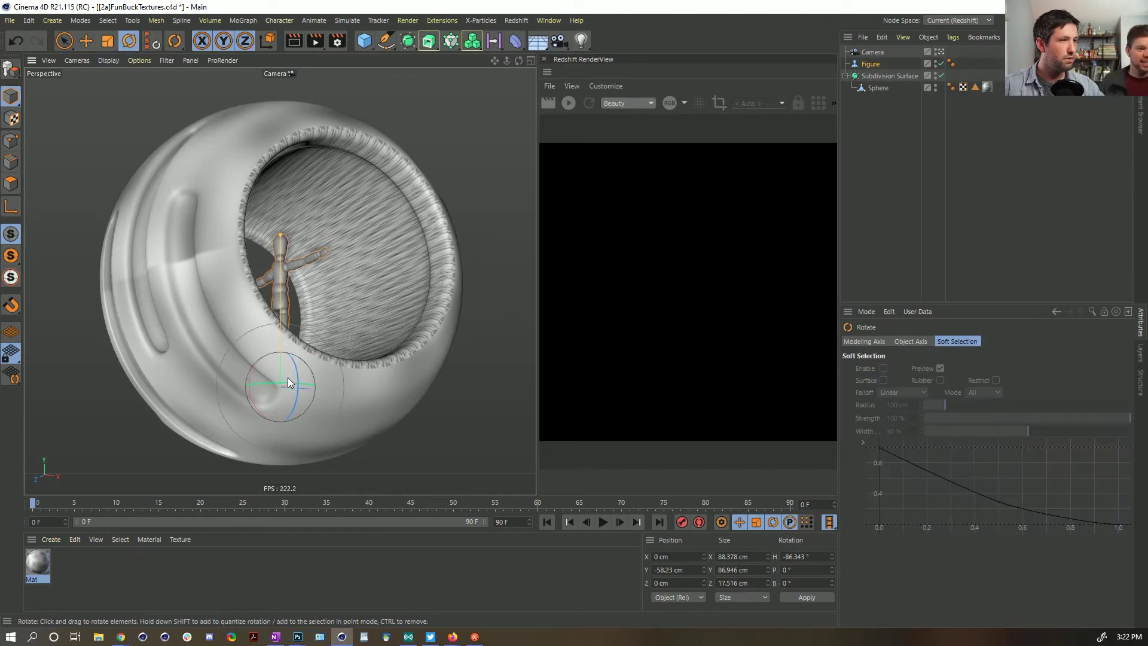
drag(302, 377, 294, 350)
click(344, 366)
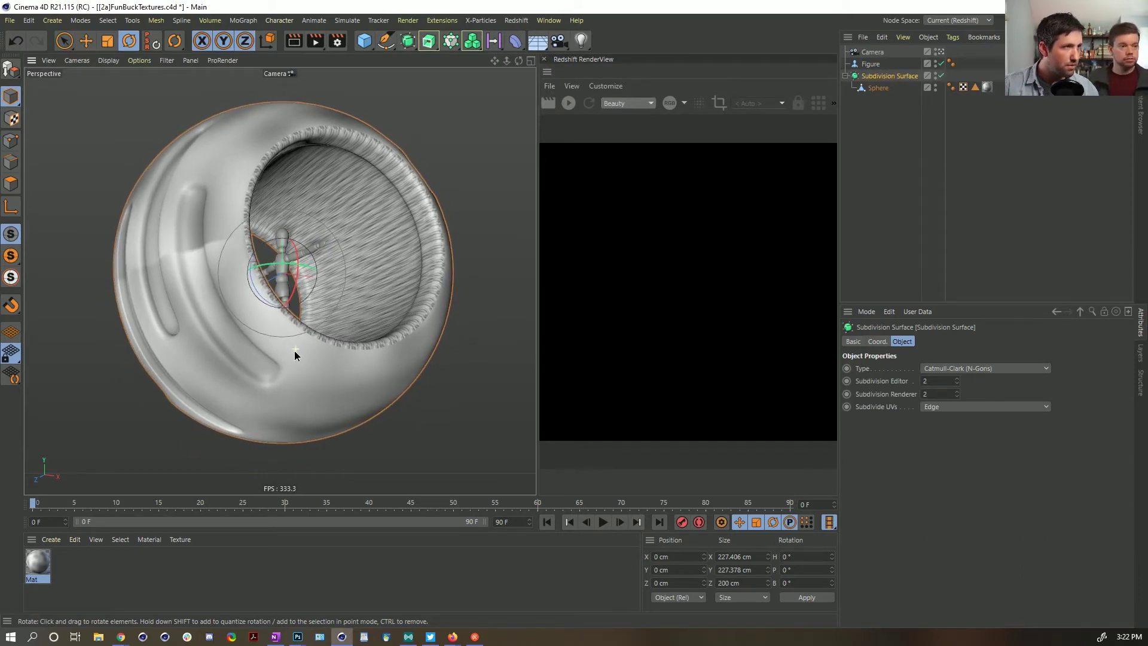
click(1033, 190)
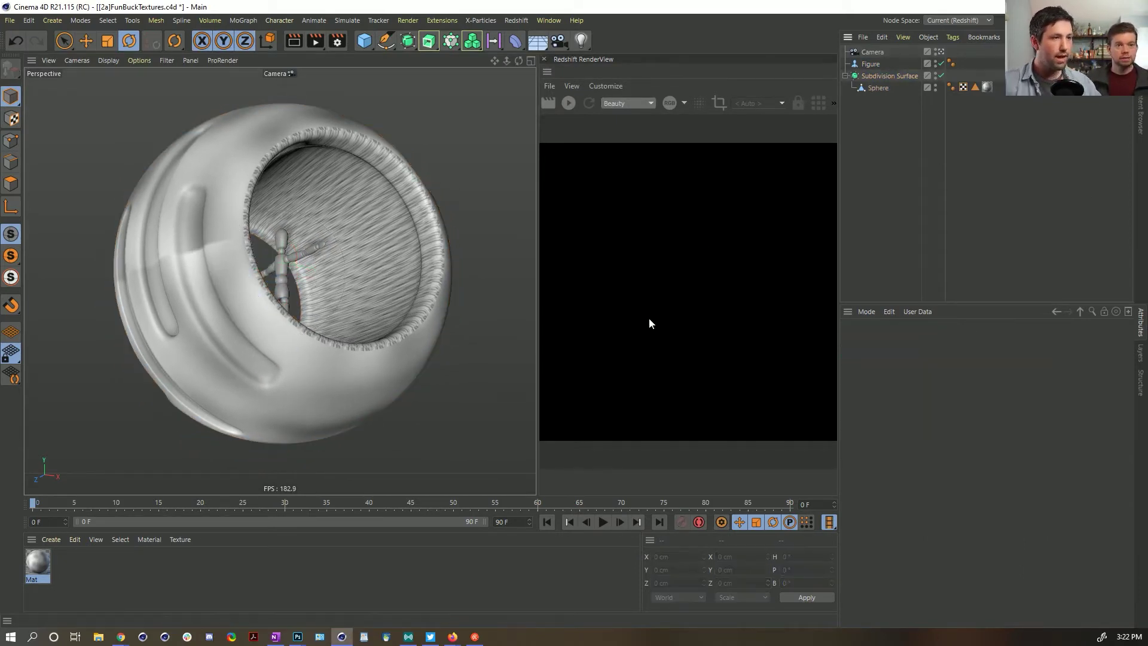
Step: Switch to Firefox to check BUCK's ring reference image, and return to Cinema 4D
mouse_move(453, 637)
click(706, 592)
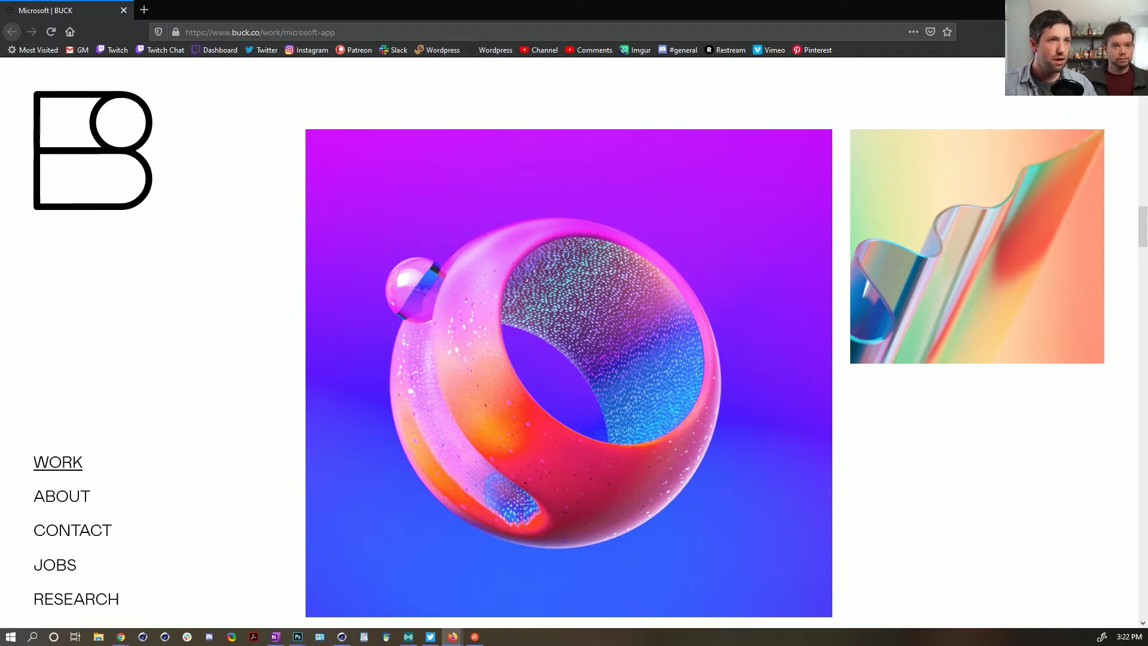
key(alt+Tab)
click(242, 584)
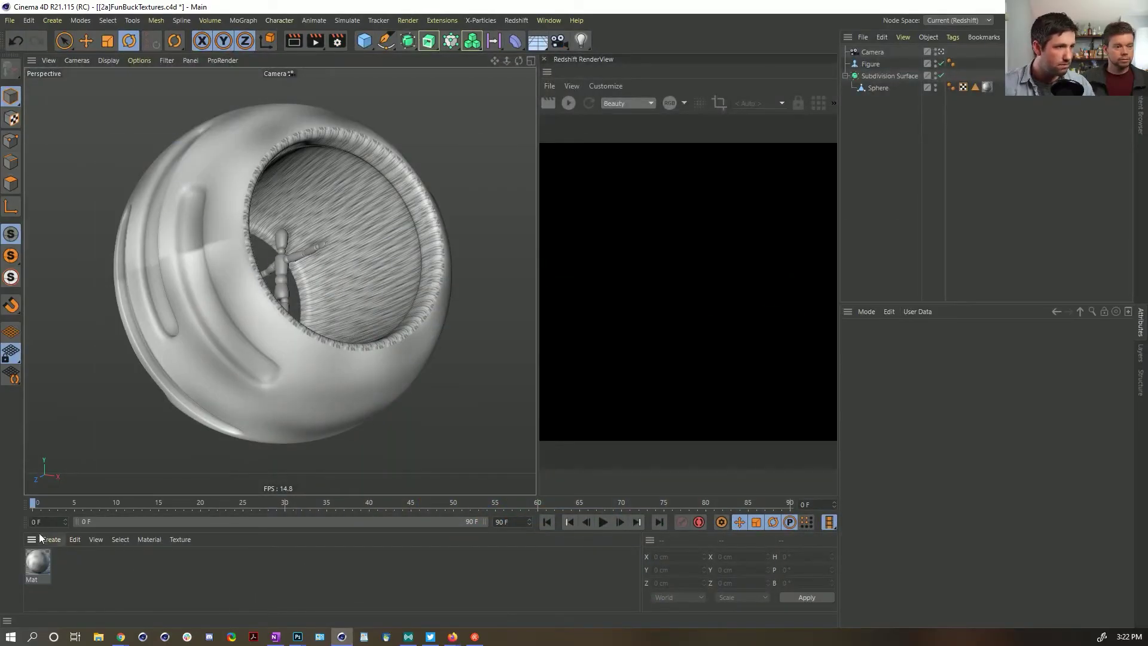
Step: Show the four-view layout and change the Front view to a Perspective view that shows the camera and the ring
middle_click(388, 303)
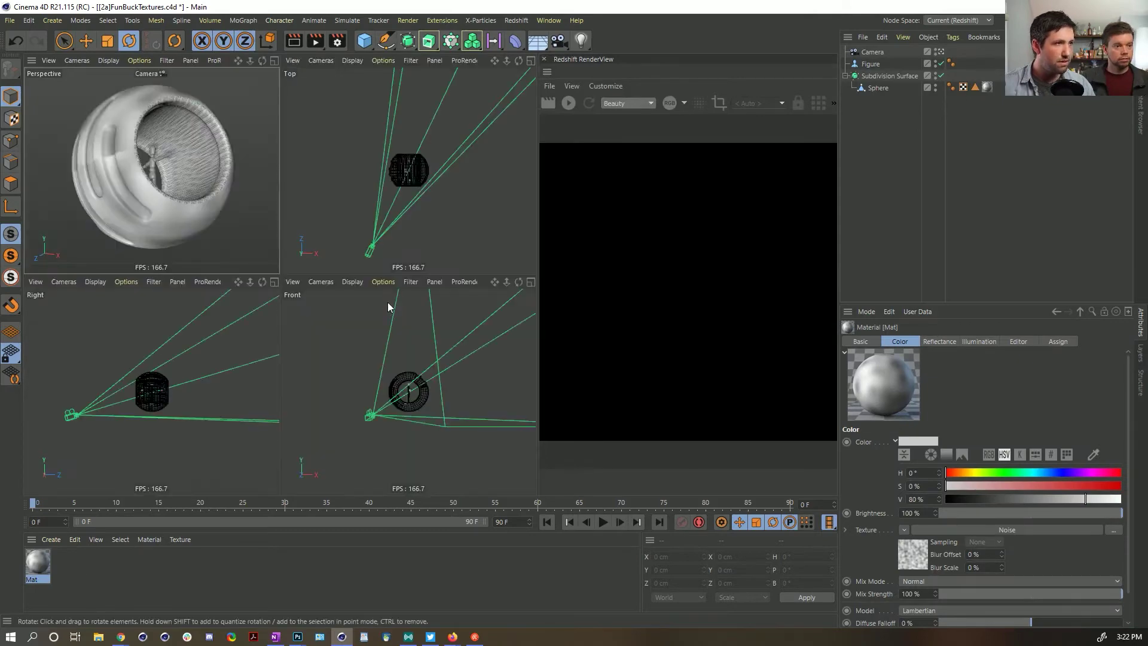
middle_click(411, 255)
middle_click(375, 296)
click(352, 282)
mouse_move(321, 282)
click(349, 353)
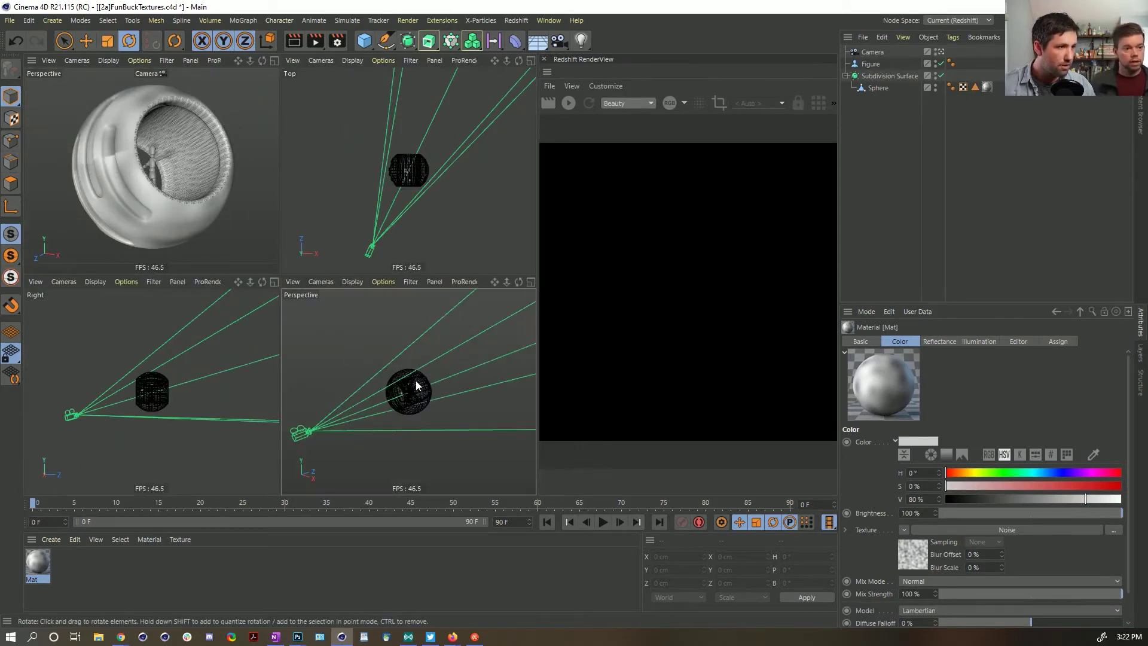
mouse_move(414, 392)
alt+mouse_down()
mouse_move(497, 354)
mouse_move(435, 392)
mouse_move(419, 389)
alt+mouse_up()
Step: Add a Redshift area light to the scene
key(shift+c)
text(area)
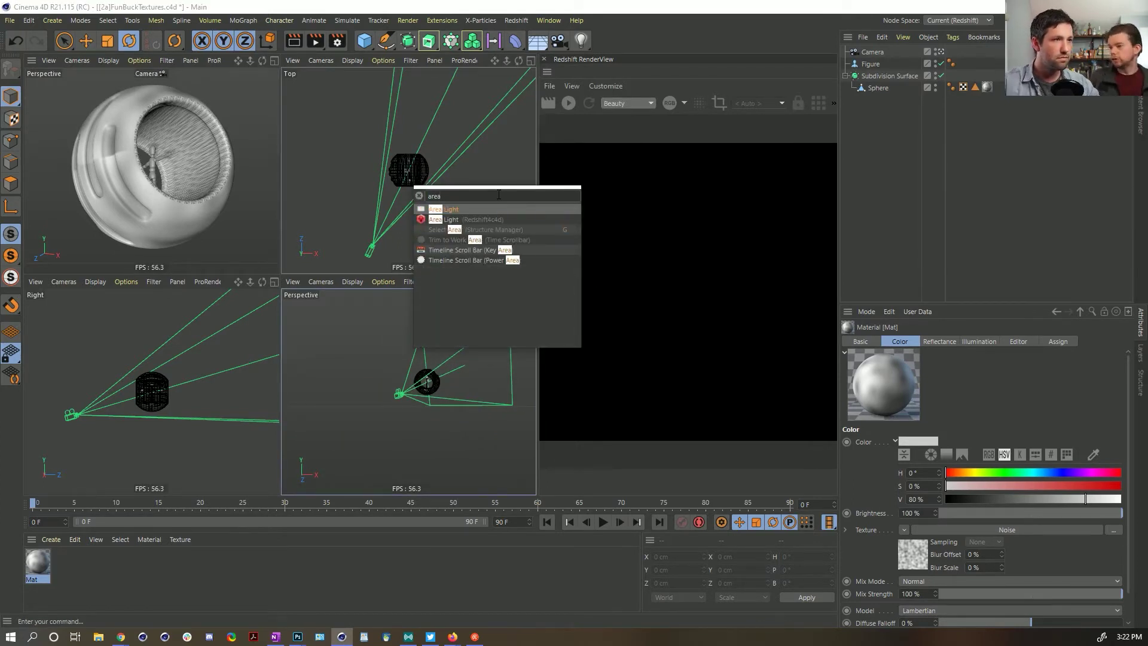
click(445, 217)
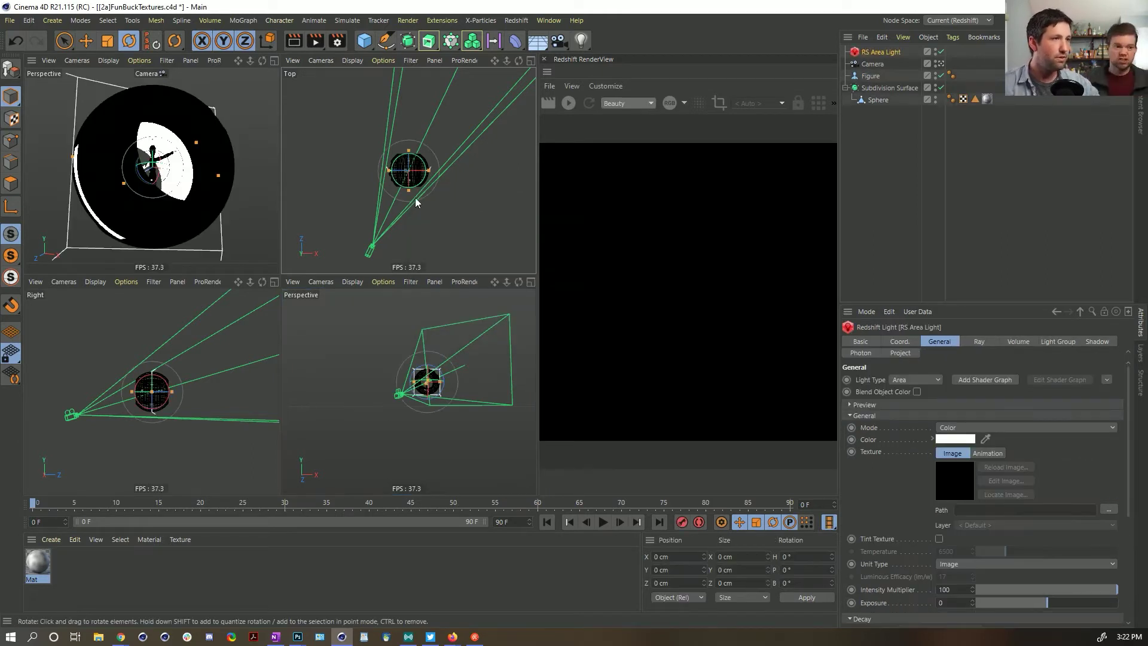
Step: Place the area light at about X -560 cm, Z -319 cm and rotate its heading to about -55.4° toward the ring
key(e)
drag(407, 142, 413, 185)
key(t)
drag(455, 248, 318, 229)
key(e)
key(w)
key(r)
key(e)
key(w)
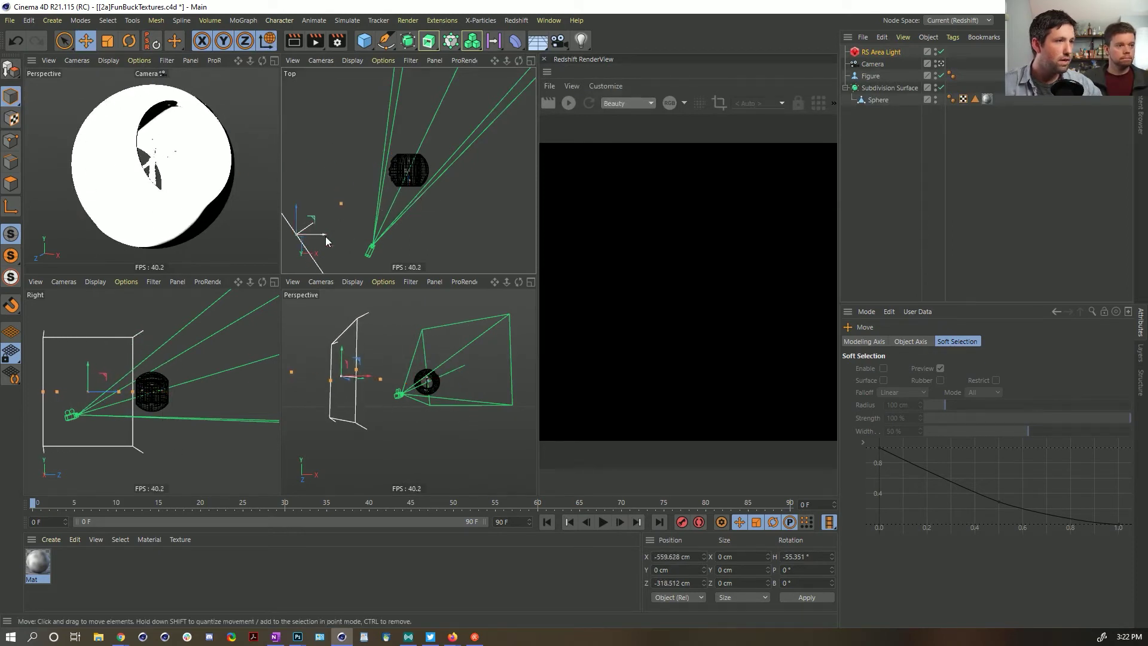
Step: Lower the area light to about Y -417 cm and pitch it up about 33.6° toward the ring
drag(337, 356, 339, 435)
key(w)
key(r)
key(e)
Step: Set the area light's intensity multiplier to 10
click(898, 52)
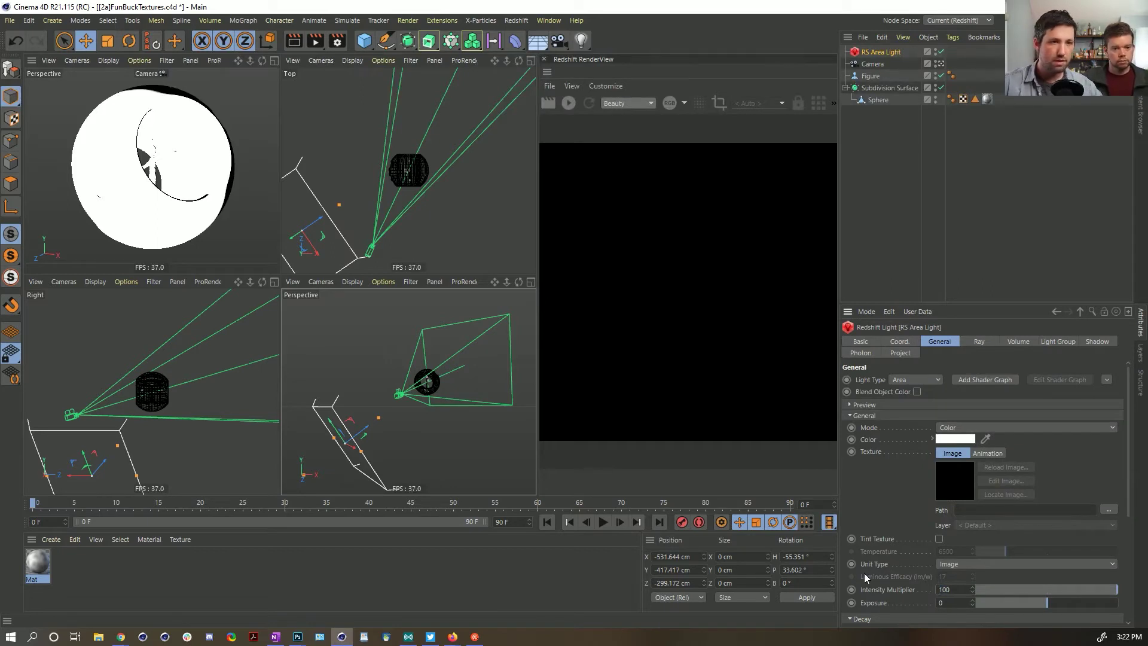
text(10)
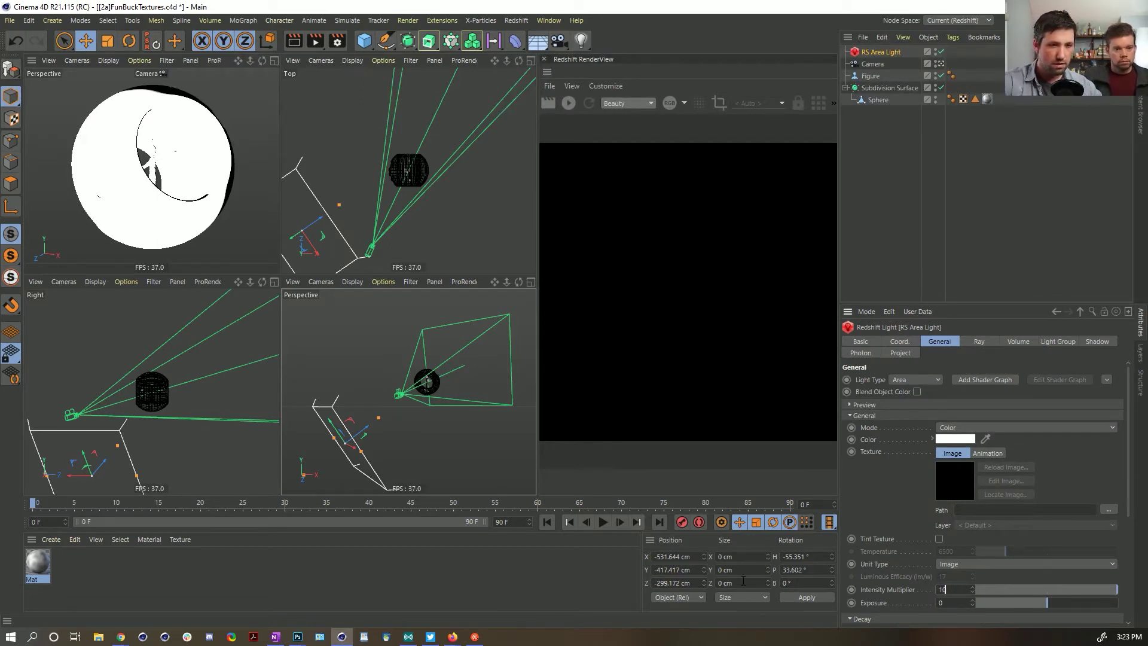
key(Return)
Step: Duplicate the area light and move the copy above and behind the ring, to about X 264, Y 225, Z 251 cm
ctrl+drag(888, 52, 883, 48)
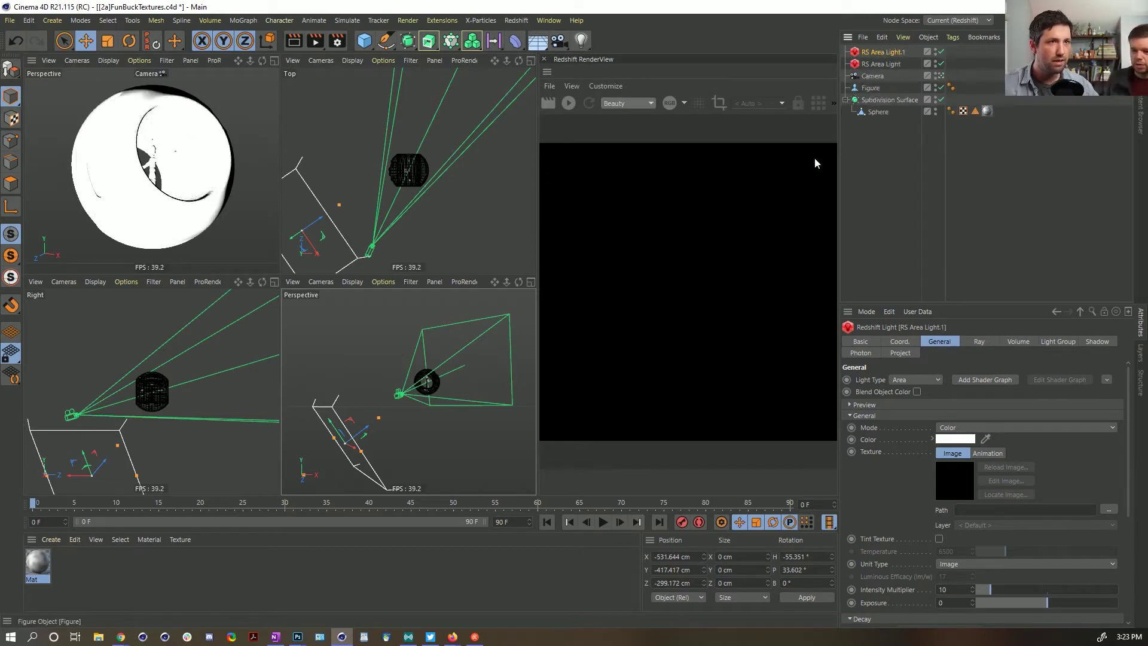
drag(376, 431, 454, 365)
key(r)
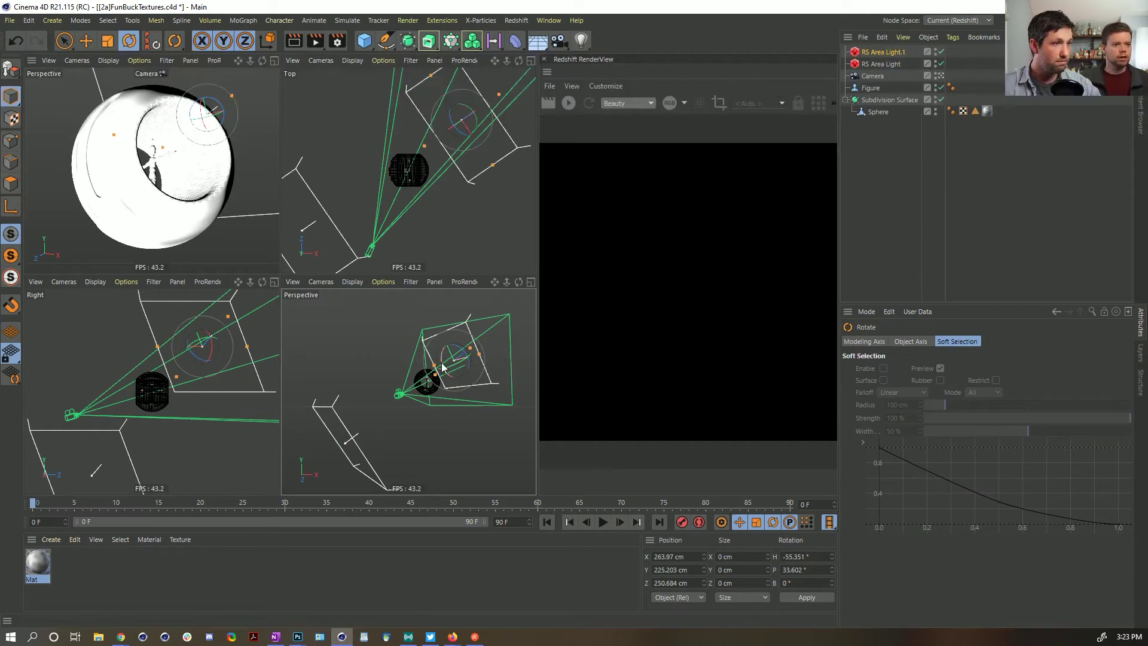
click(441, 366)
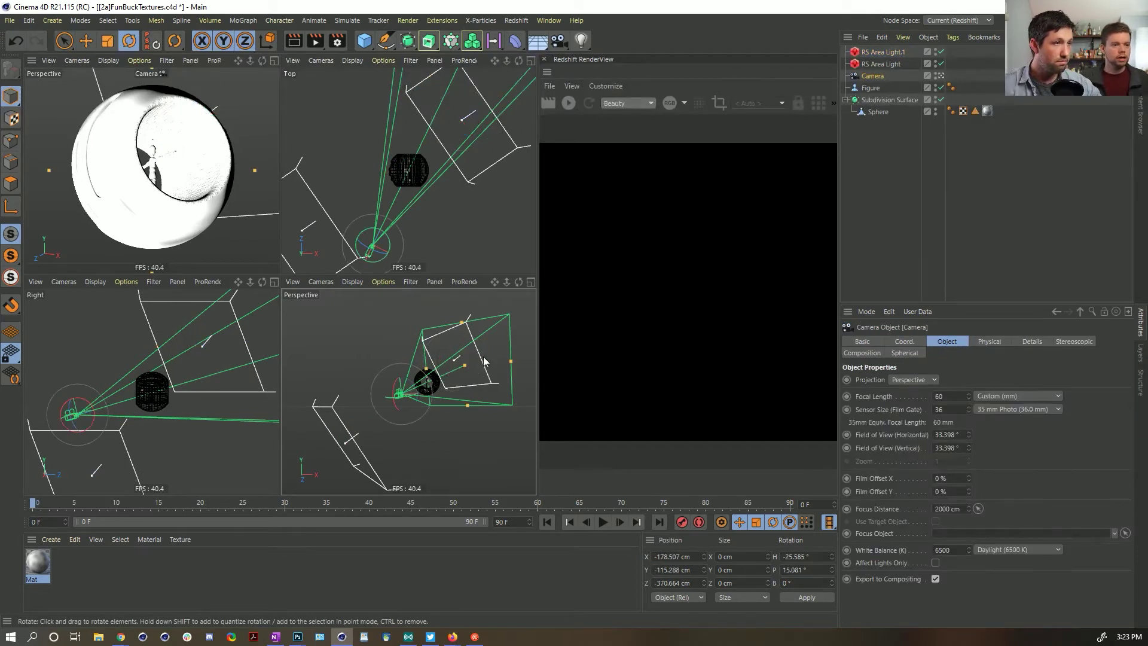
Step: Rotate the copied area light to a pitch of about -140.5° so it faces the ring, and enlarge its area
click(881, 52)
alt+drag(502, 395, 422, 442)
click(414, 398)
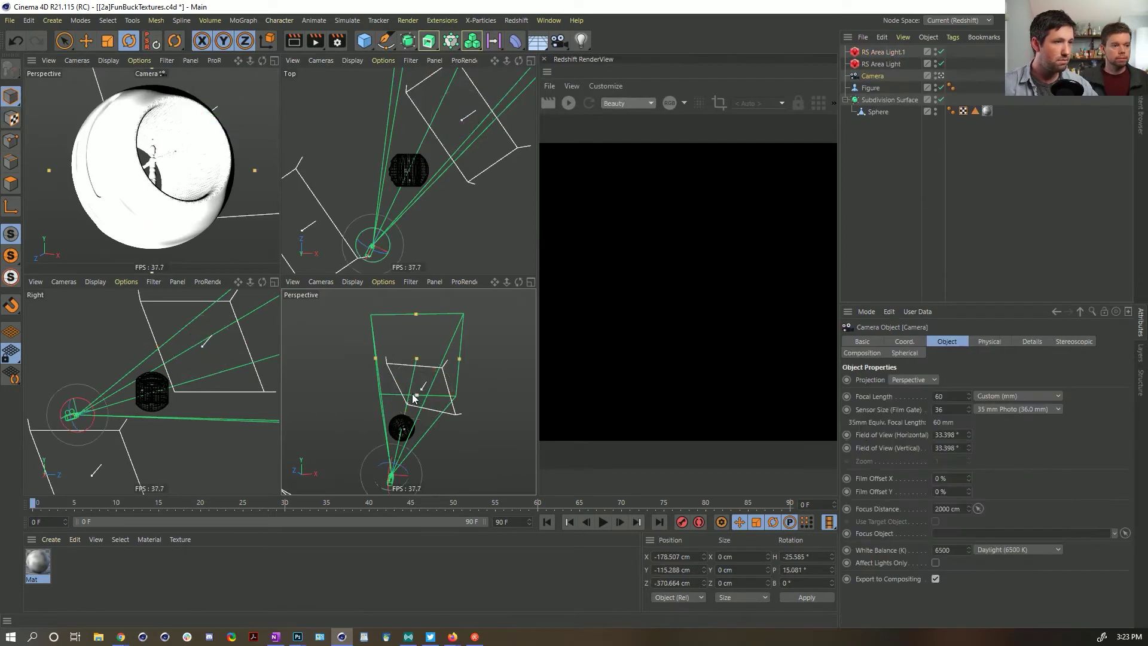
click(878, 53)
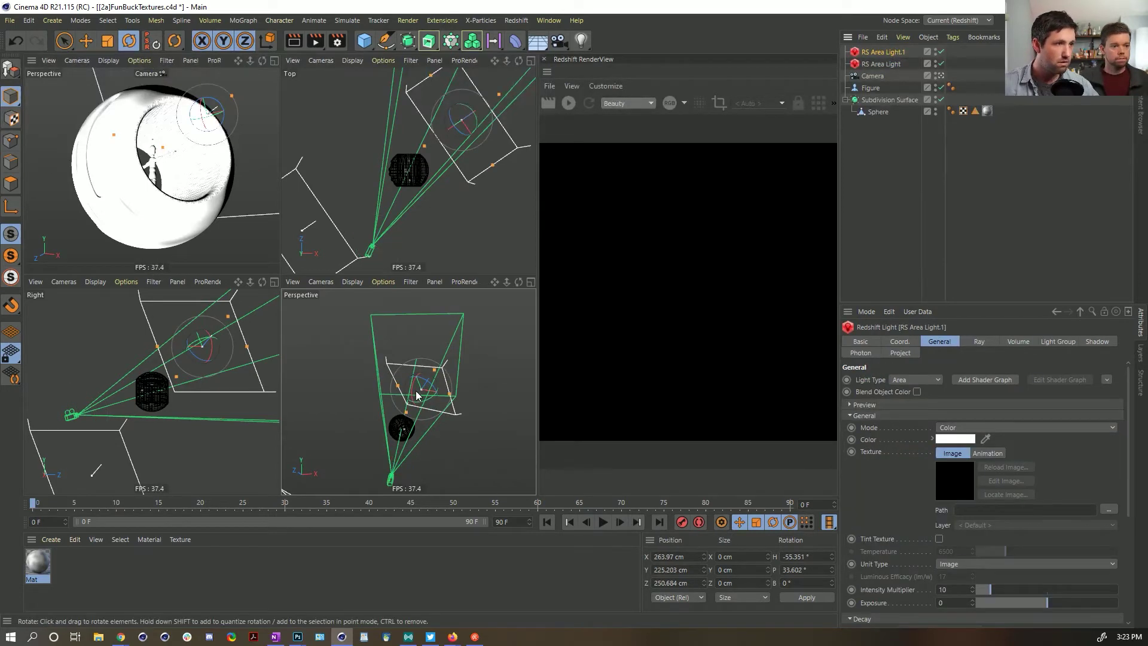
drag(411, 397, 509, 405)
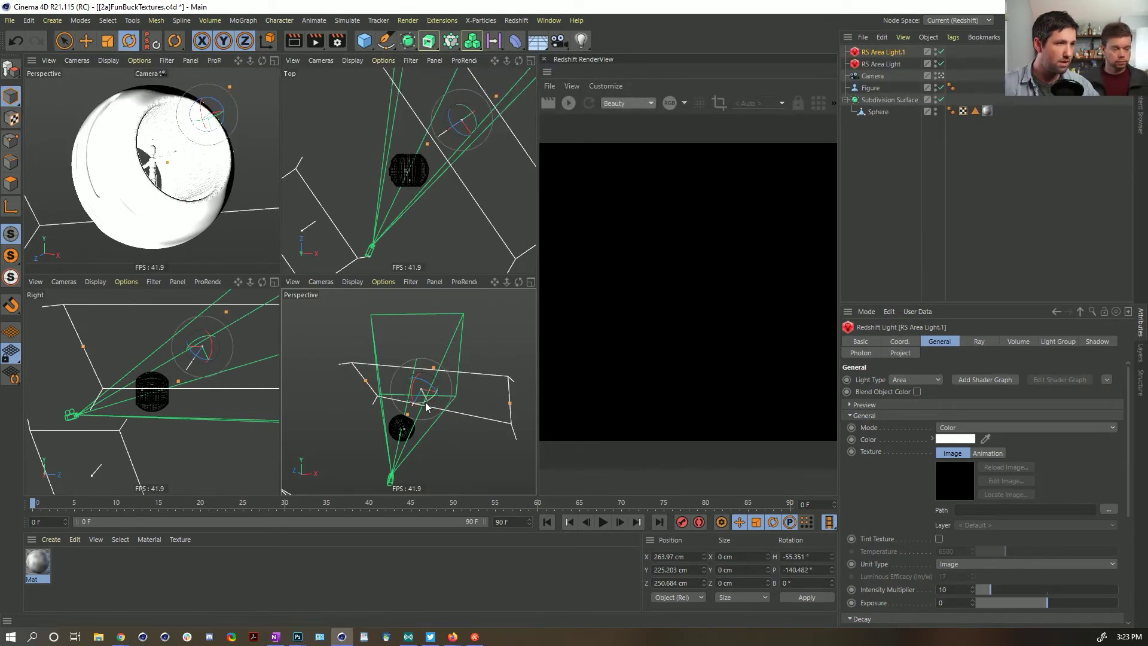
drag(434, 369, 419, 323)
Step: Move the copied light farther from the ring, to about X 451, Y 412, Z 380 cm, and start the interactive Redshift render
key(e)
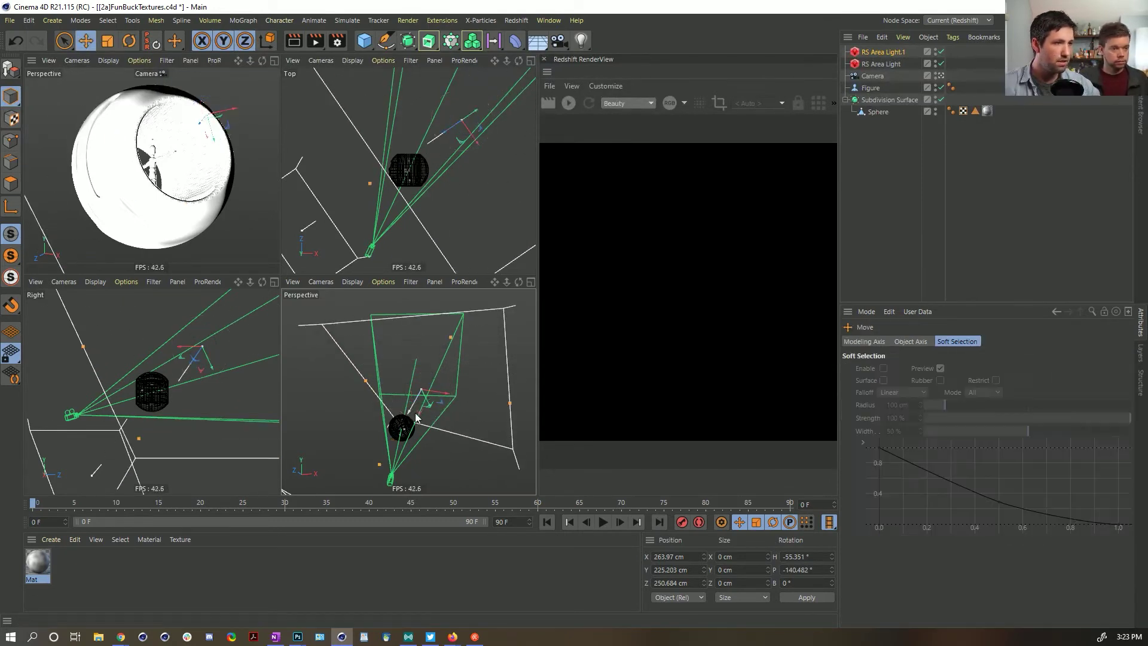
drag(411, 408, 451, 423)
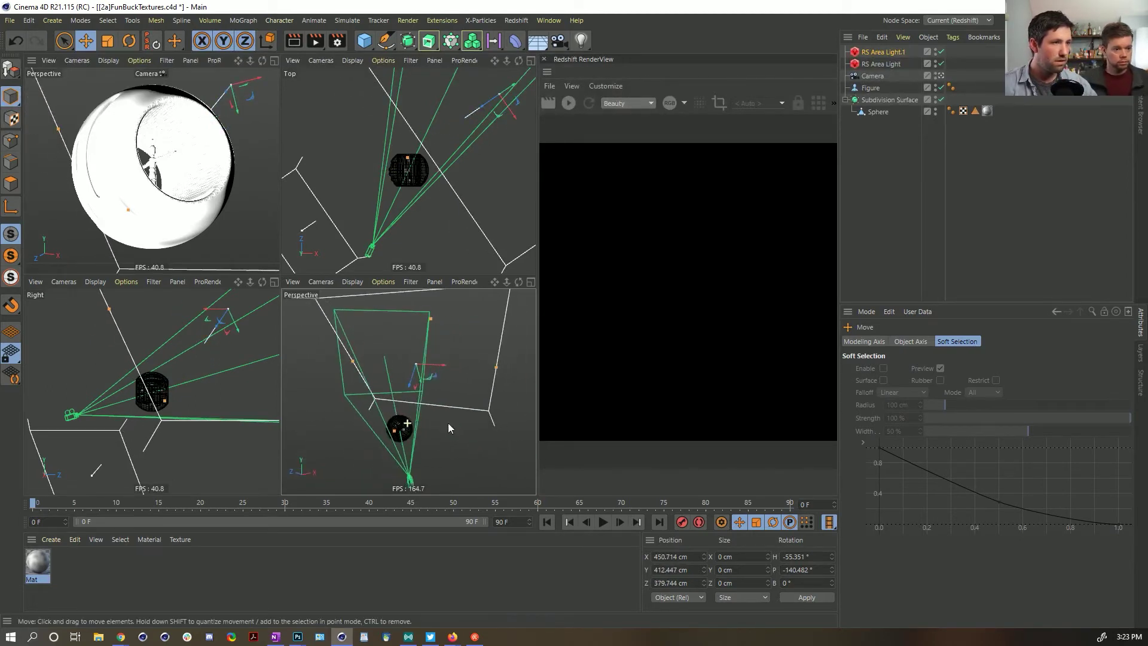
alt+drag(496, 368, 448, 397)
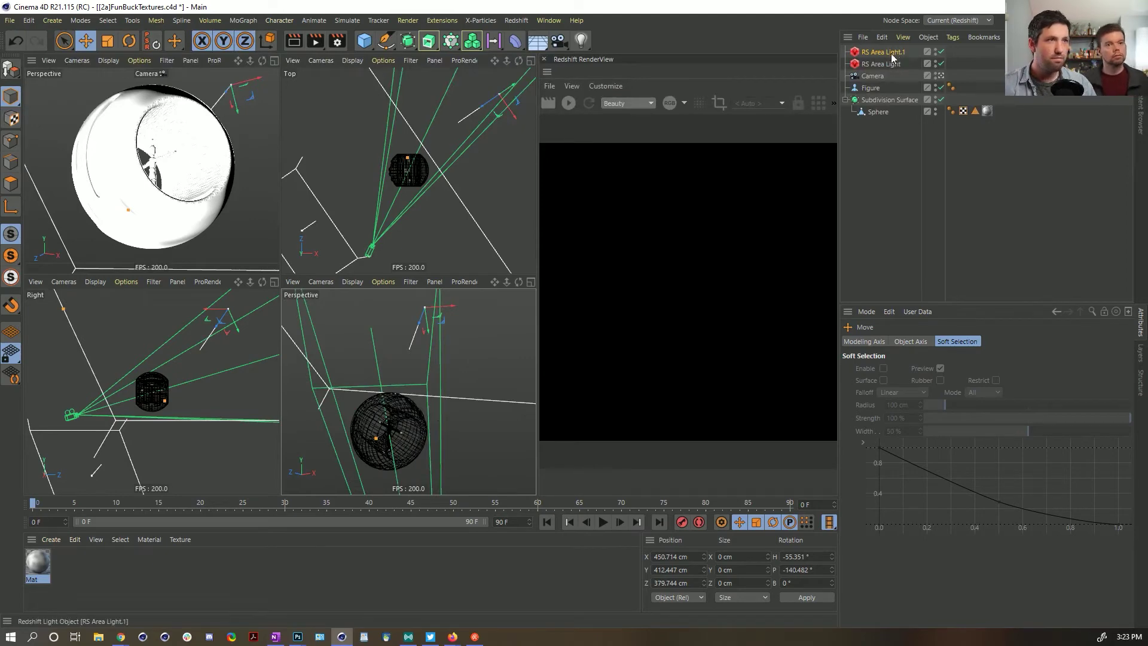
click(567, 104)
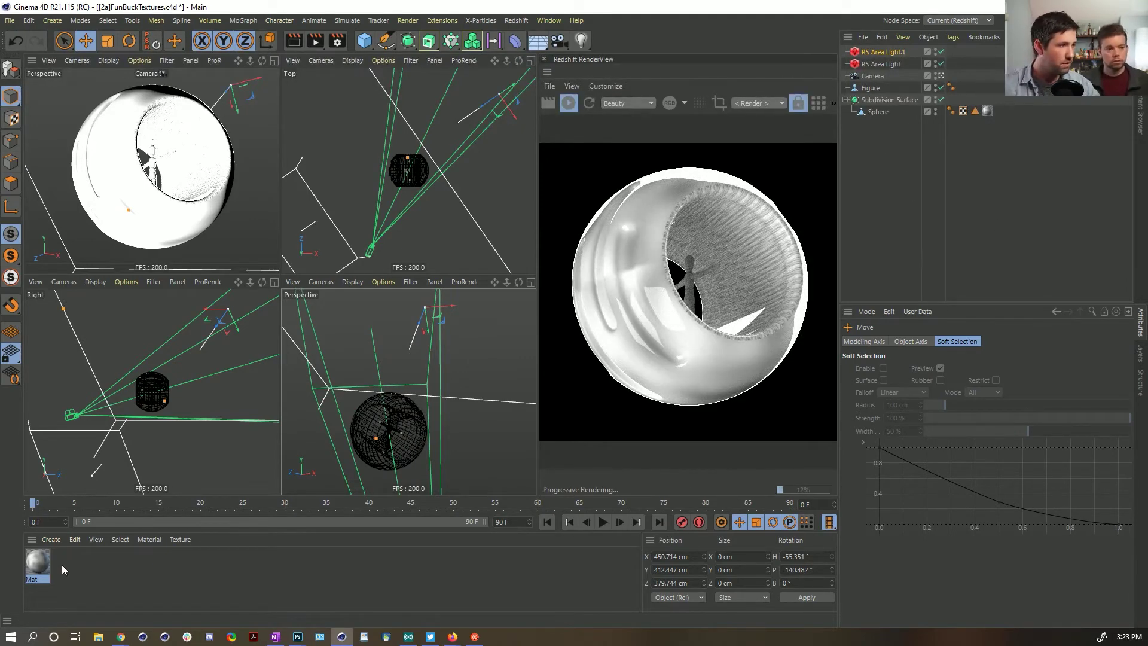
Step: Add a new default material and start creating a Redshift Material
double_click(126, 562)
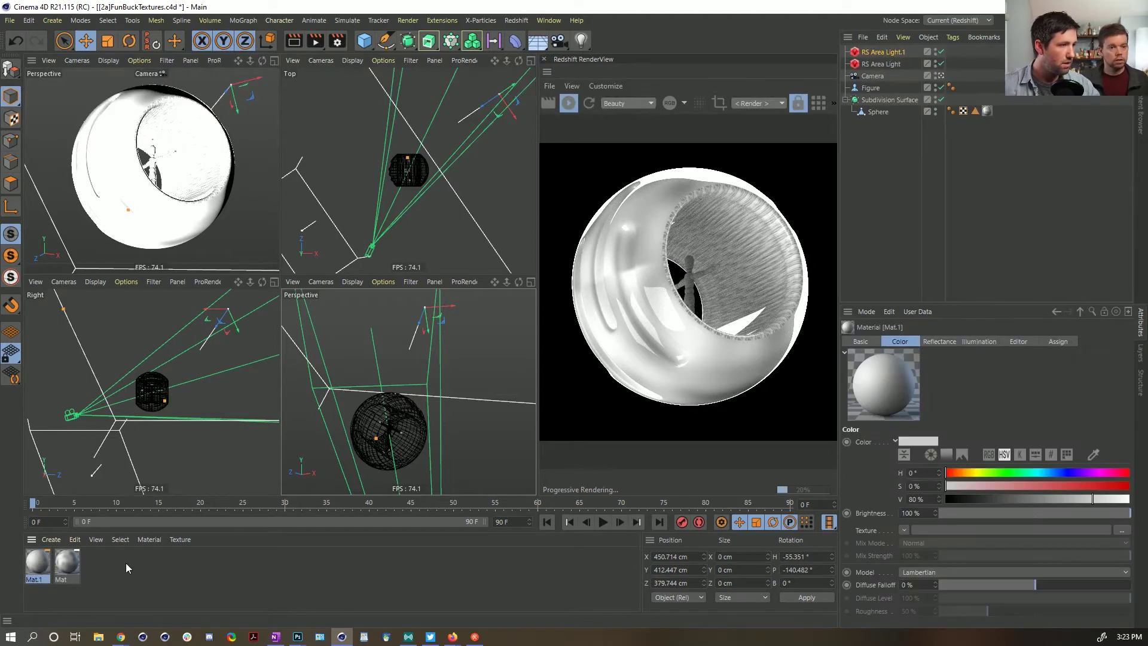
click(50, 539)
mouse_move(109, 395)
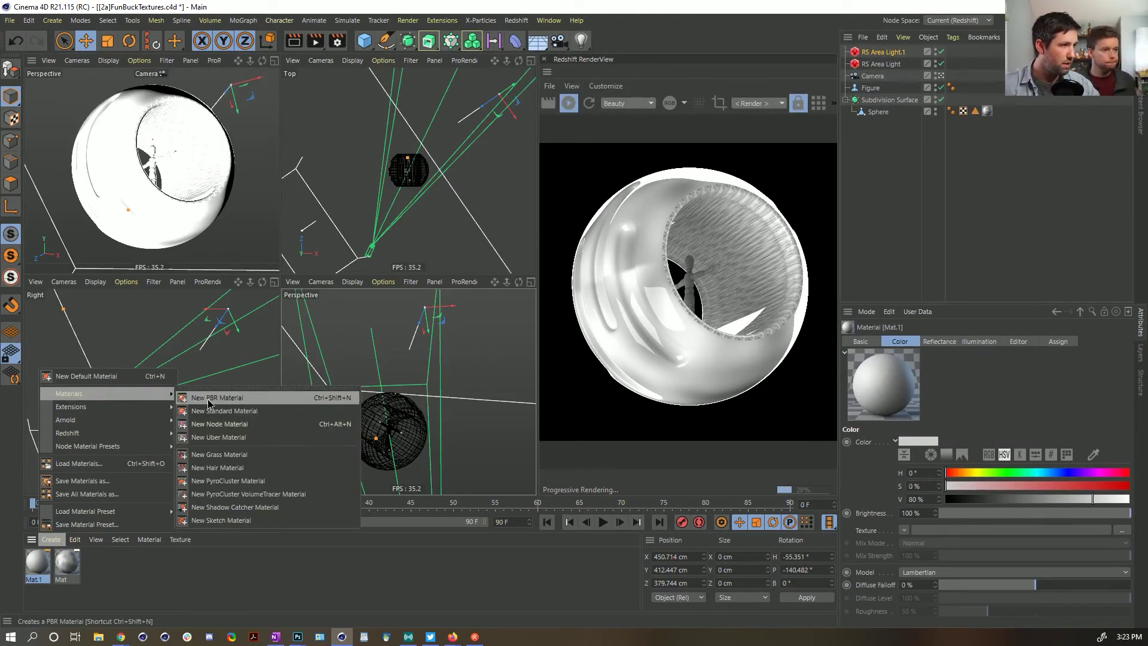
mouse_move(123, 433)
mouse_move(197, 433)
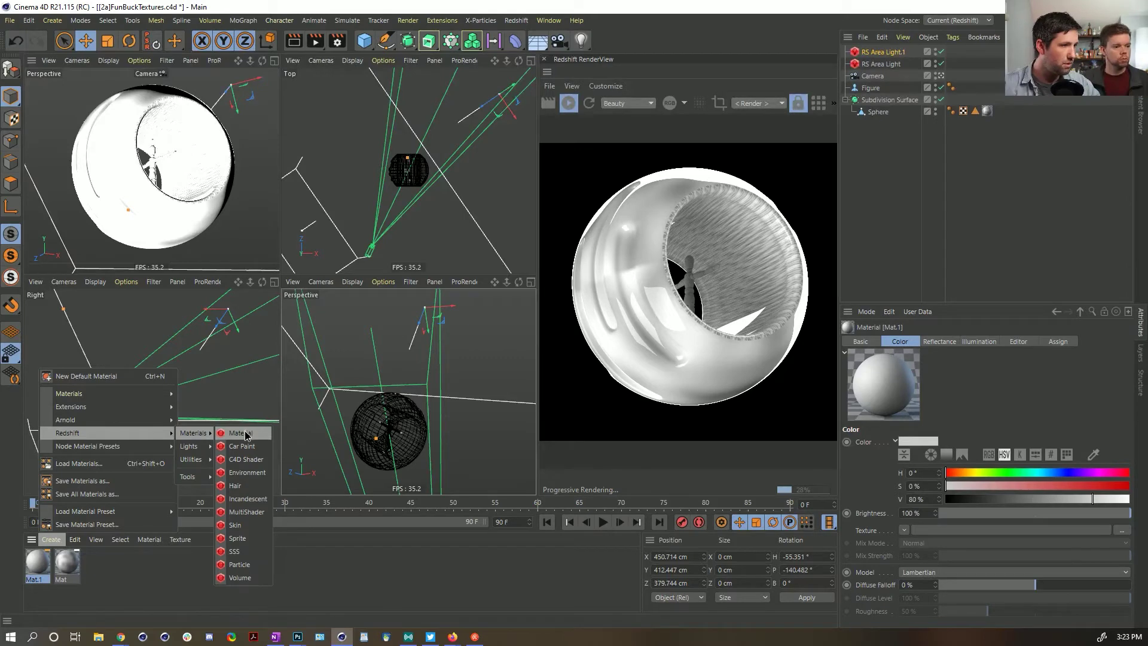
Step: Create a Redshift Material and apply it to the Subdivision Surface object
click(246, 433)
drag(36, 564, 895, 102)
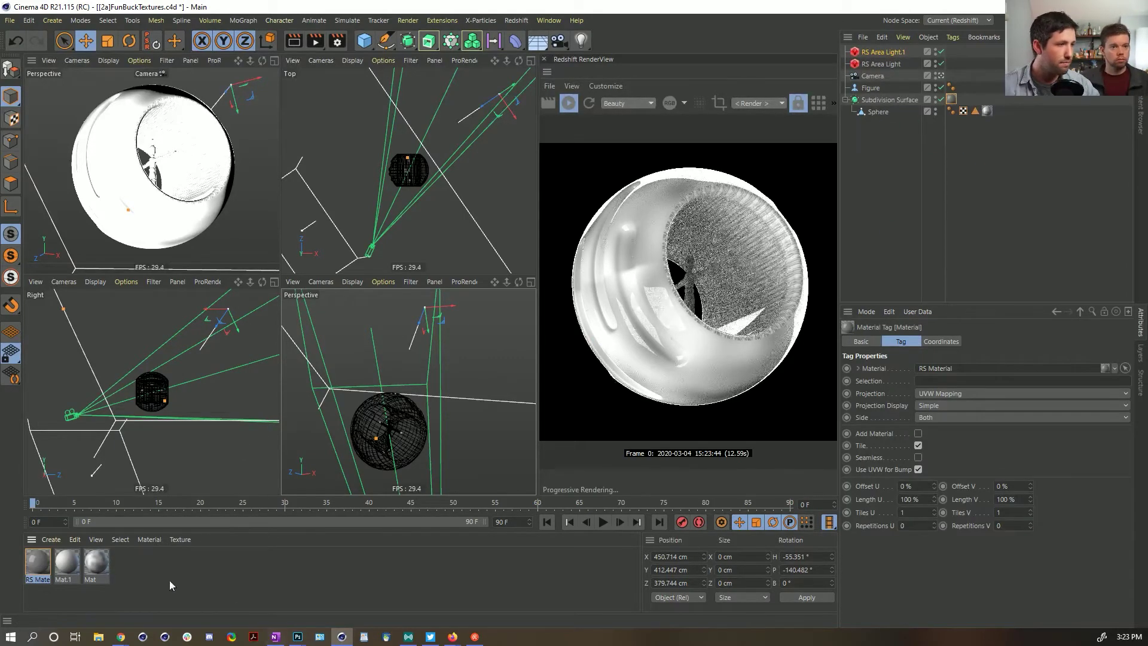
click(39, 573)
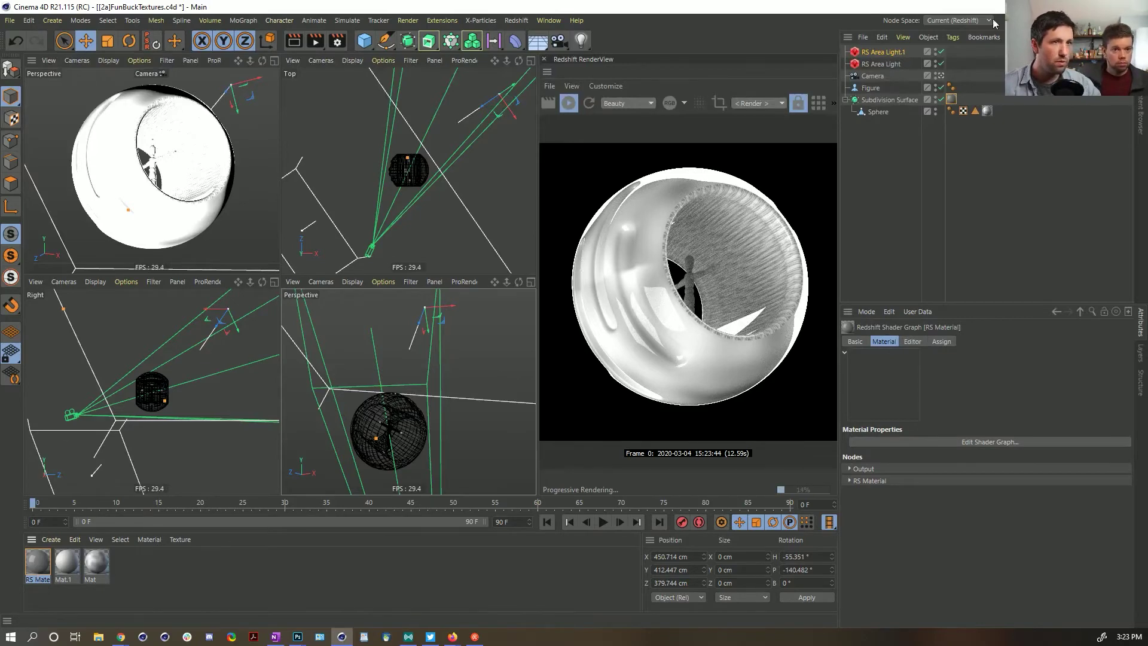
Step: Lower the intensity multiplier to about 6 on RS Area Light.1 and 5.25 on RS Area Light
click(895, 52)
click(981, 592)
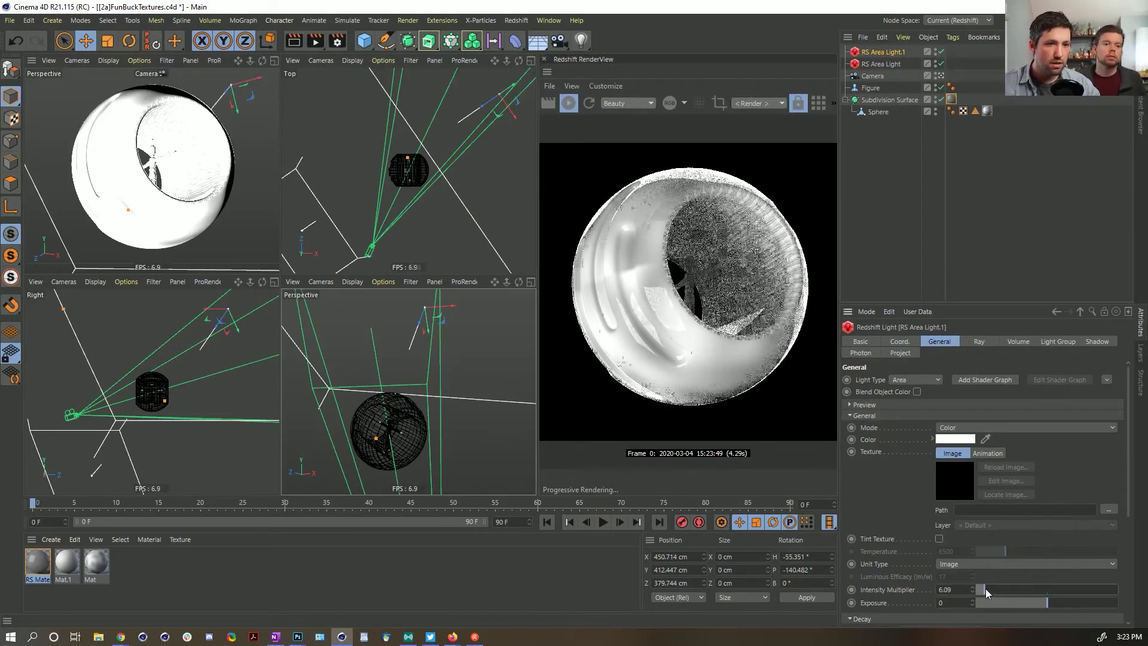
click(893, 64)
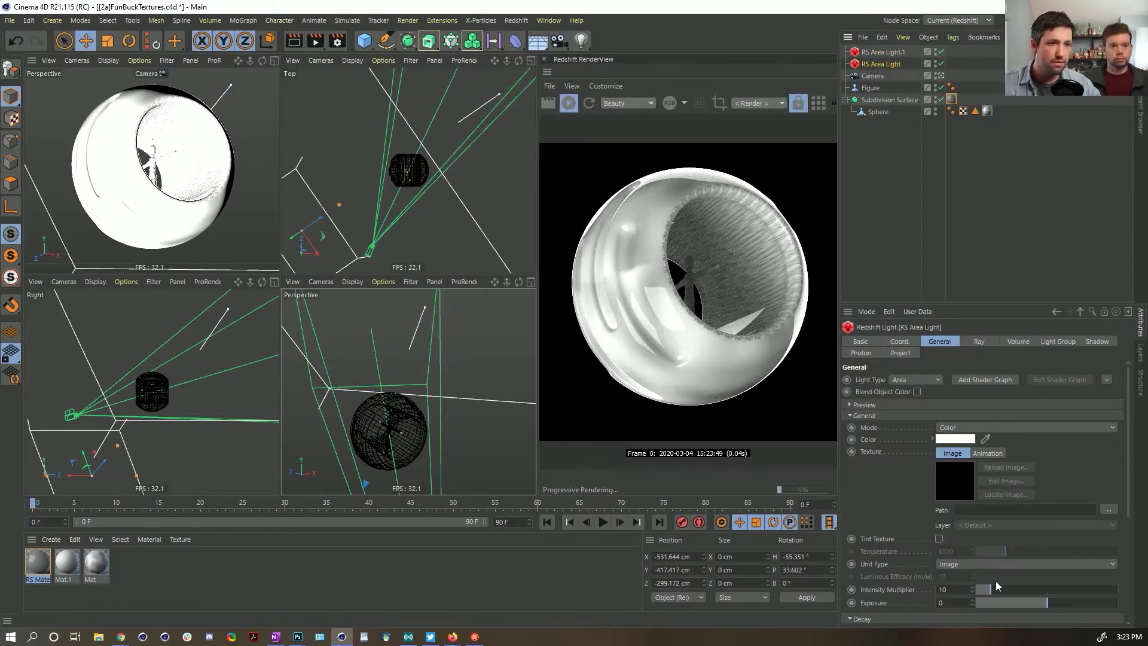
drag(984, 588, 983, 590)
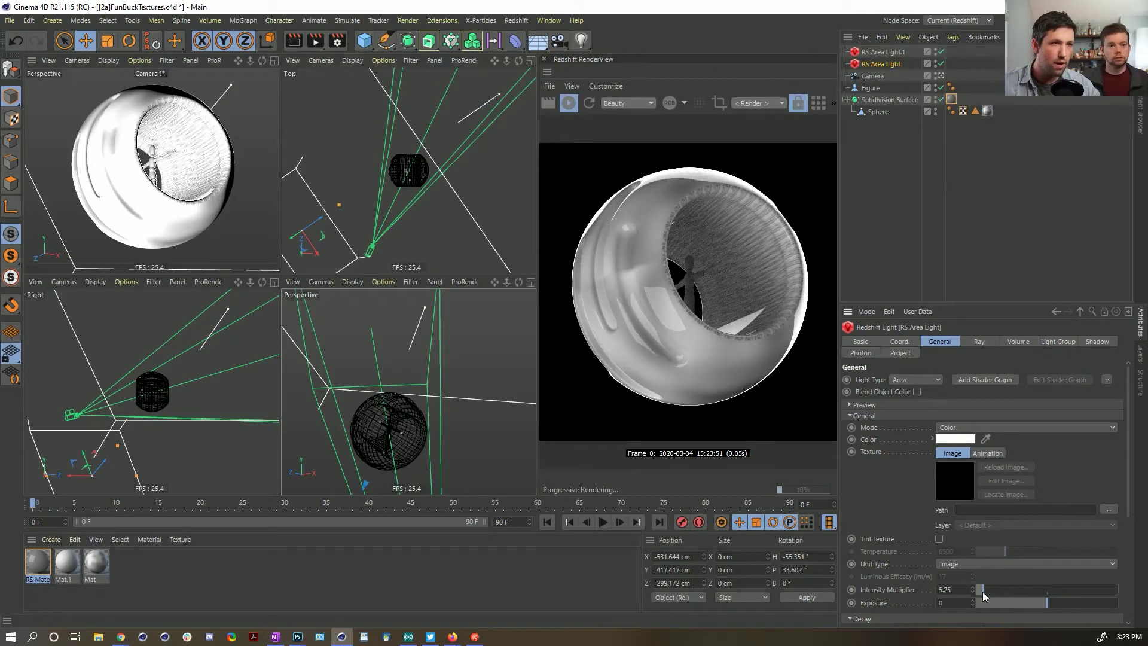
Step: Delete the Mat material tag from the Sphere
click(899, 248)
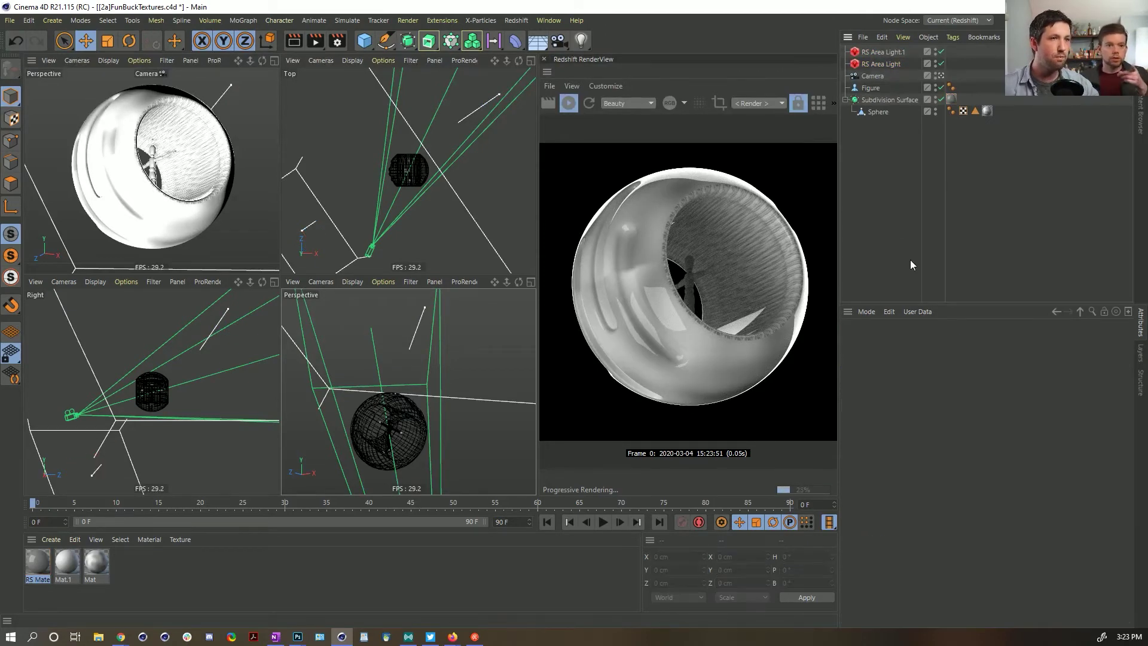
click(988, 111)
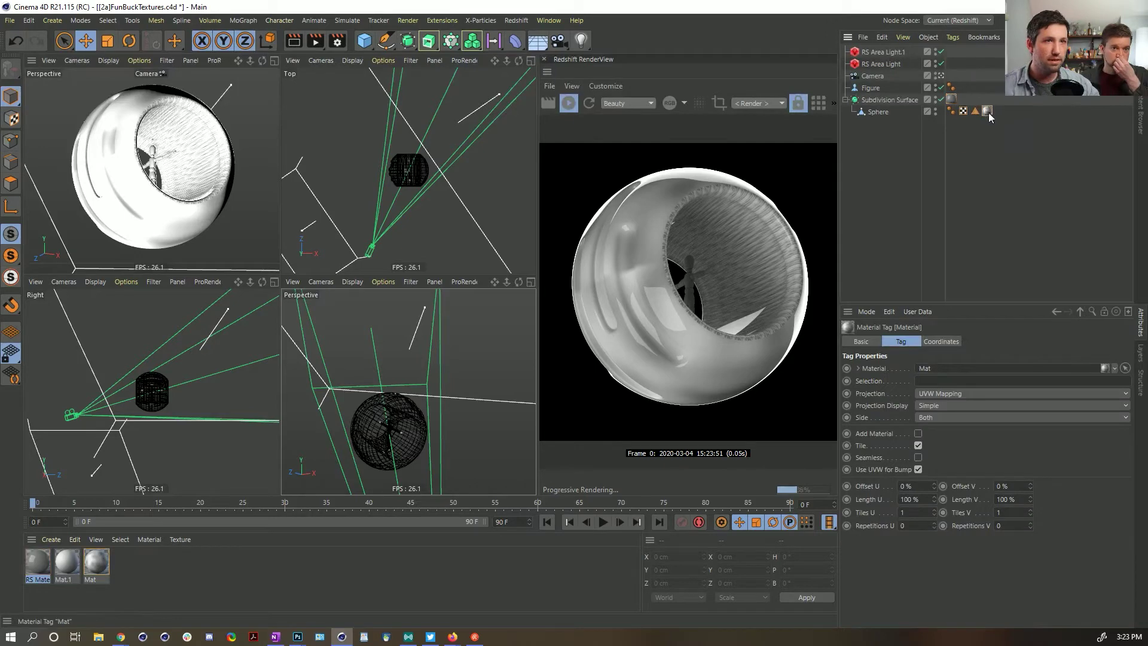
key(Delete)
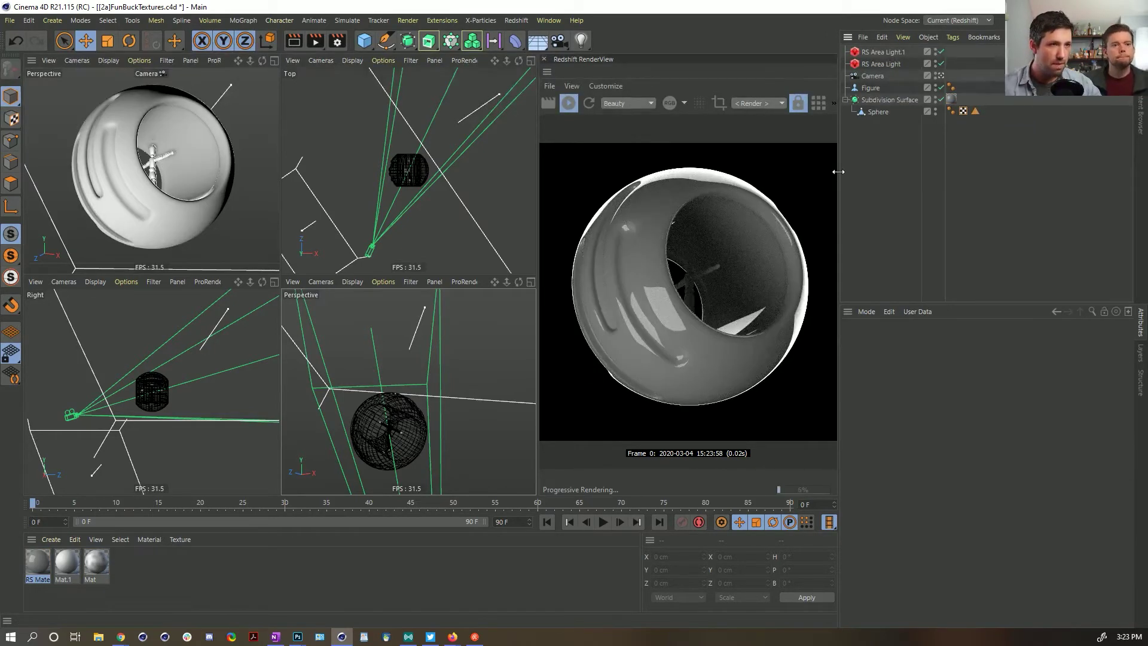
Step: Add a Redshift Dome Light to the scene
click(473, 20)
click(763, 344)
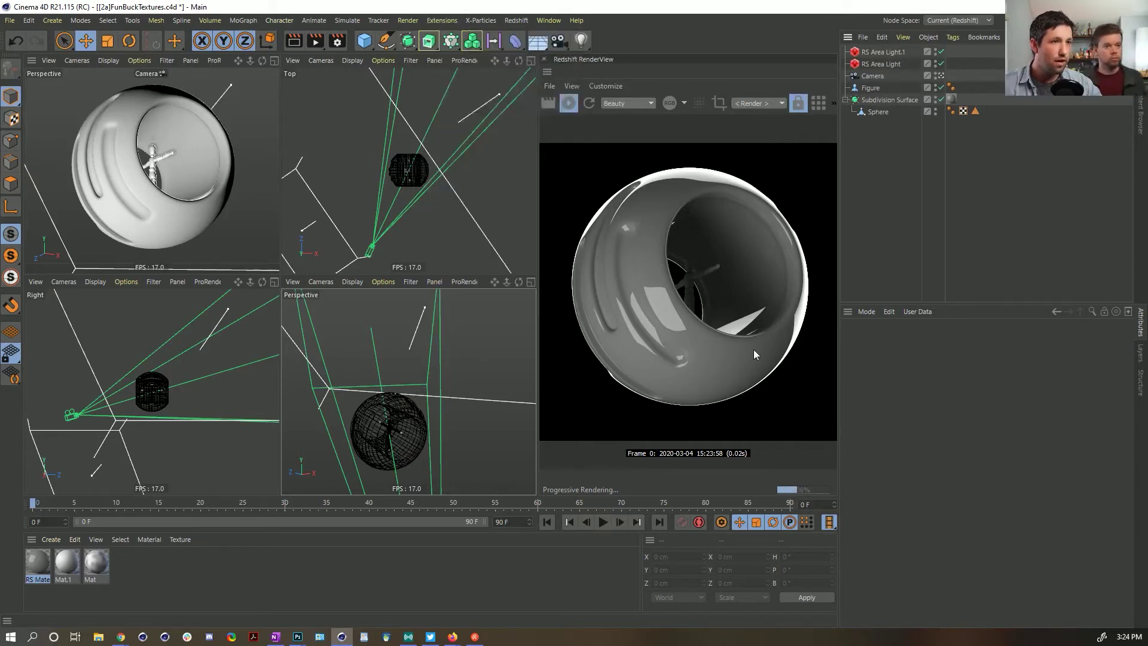
click(442, 20)
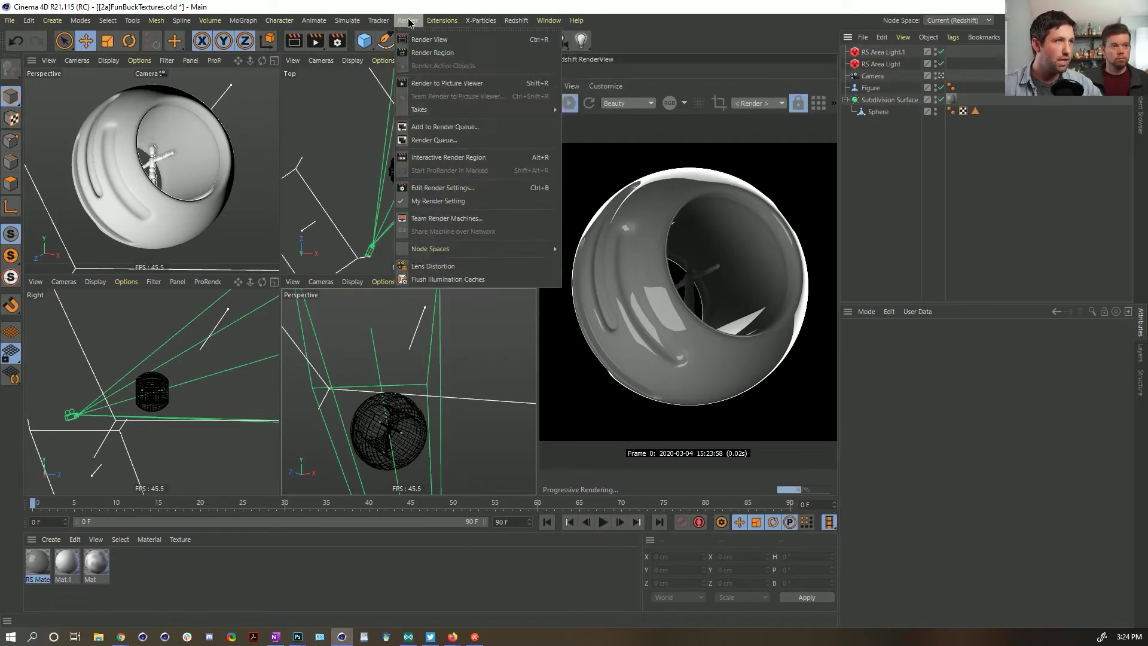
mouse_move(481, 20)
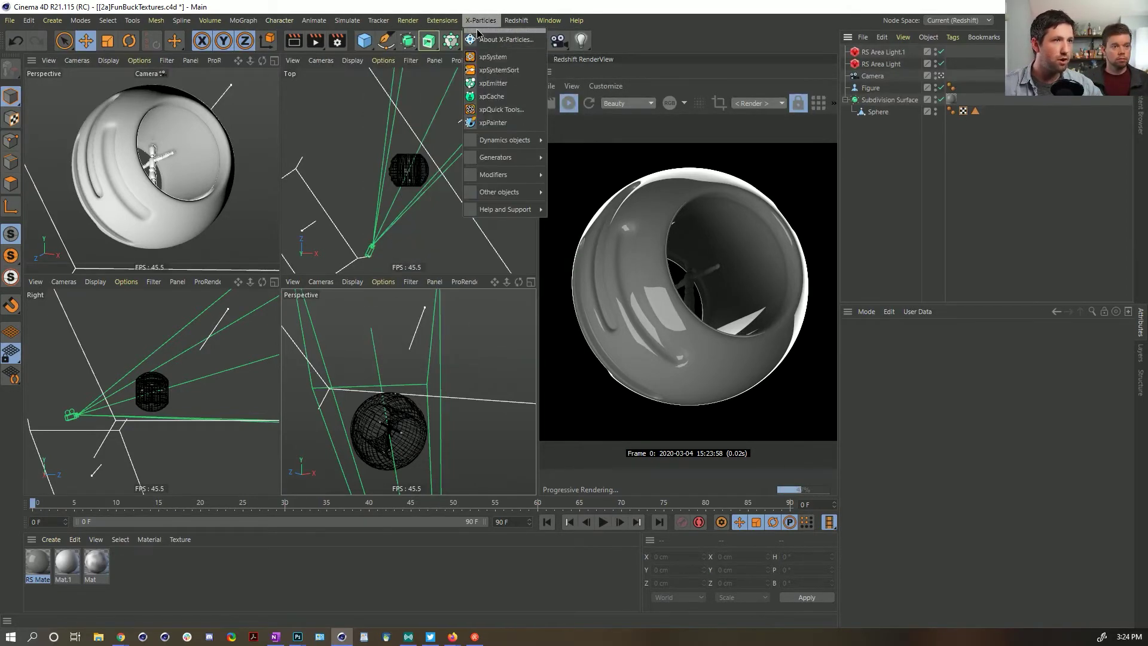
mouse_move(516, 20)
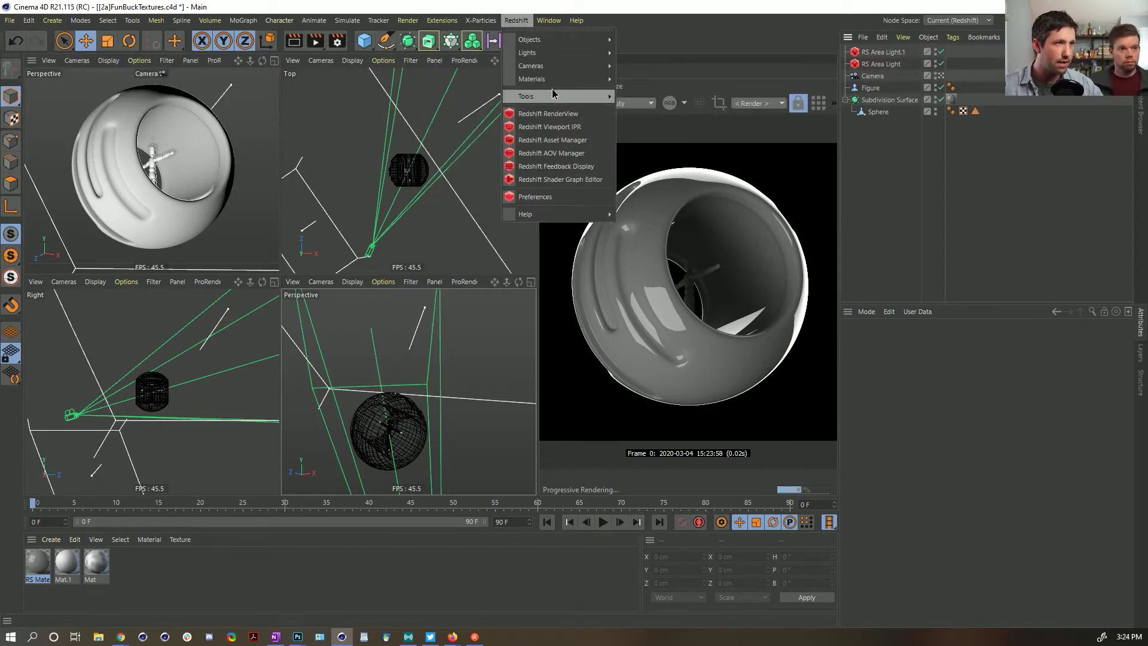
mouse_move(542, 53)
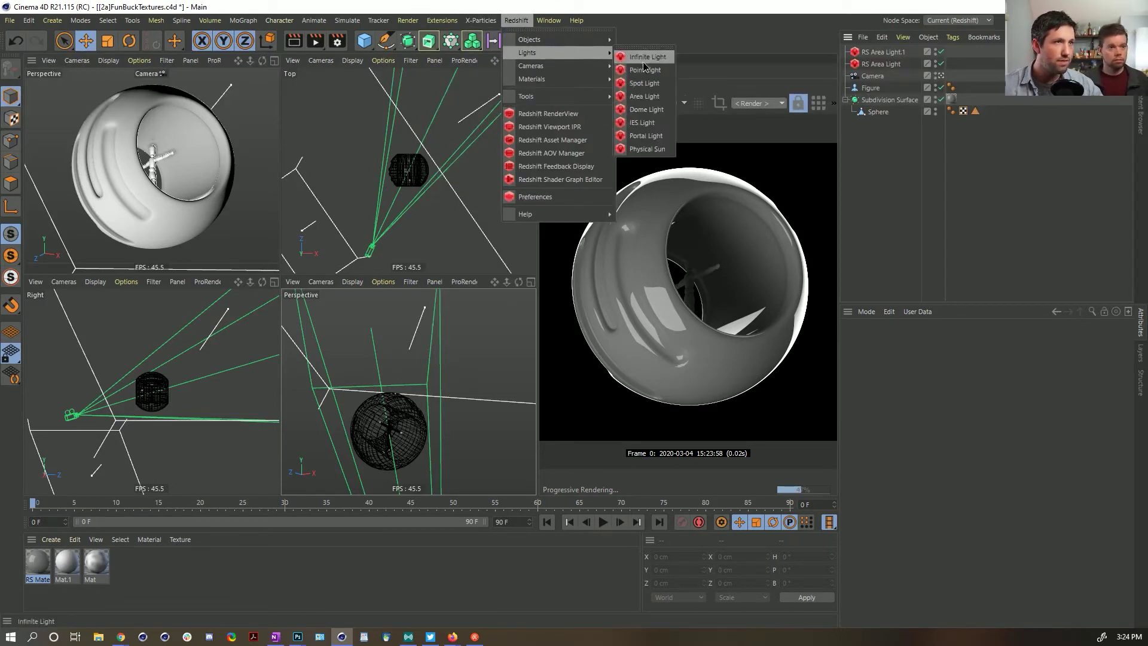
click(642, 108)
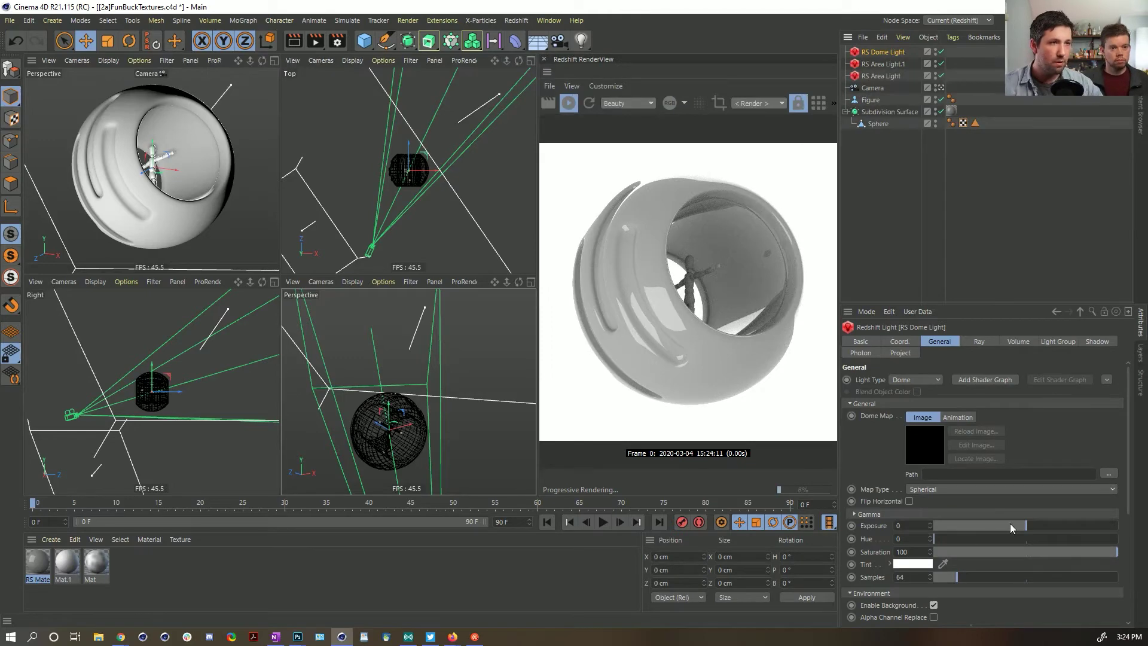
Step: Try a dome light exposure of about -4 and reset it to 0
drag(1018, 525, 979, 525)
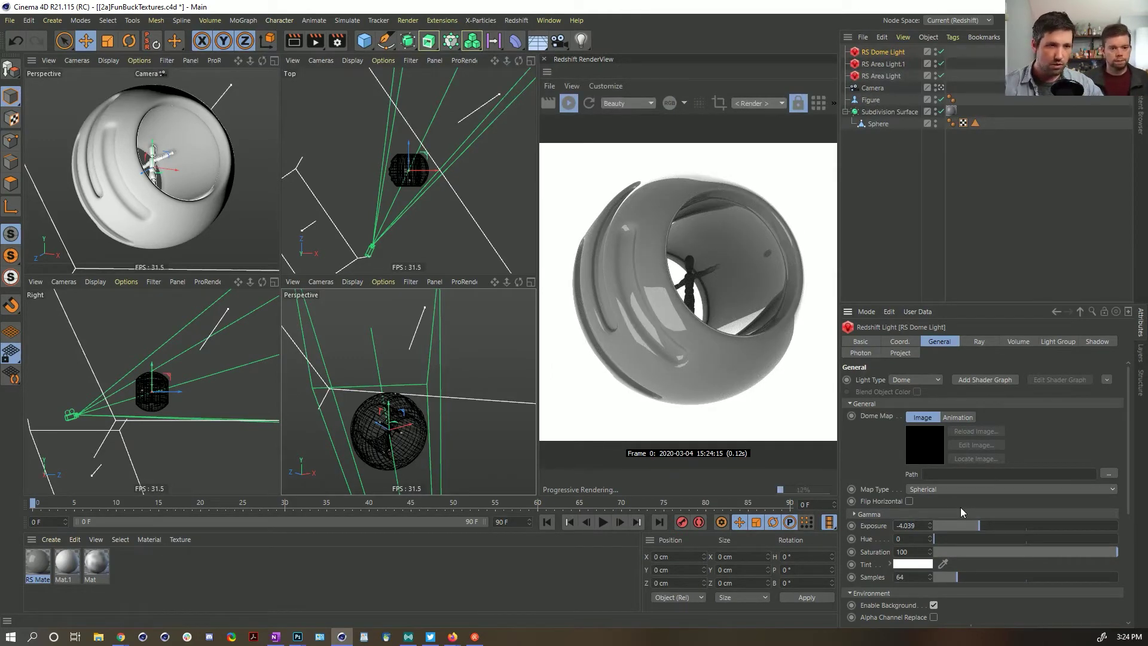
double_click(909, 526)
text(0)
key(Return)
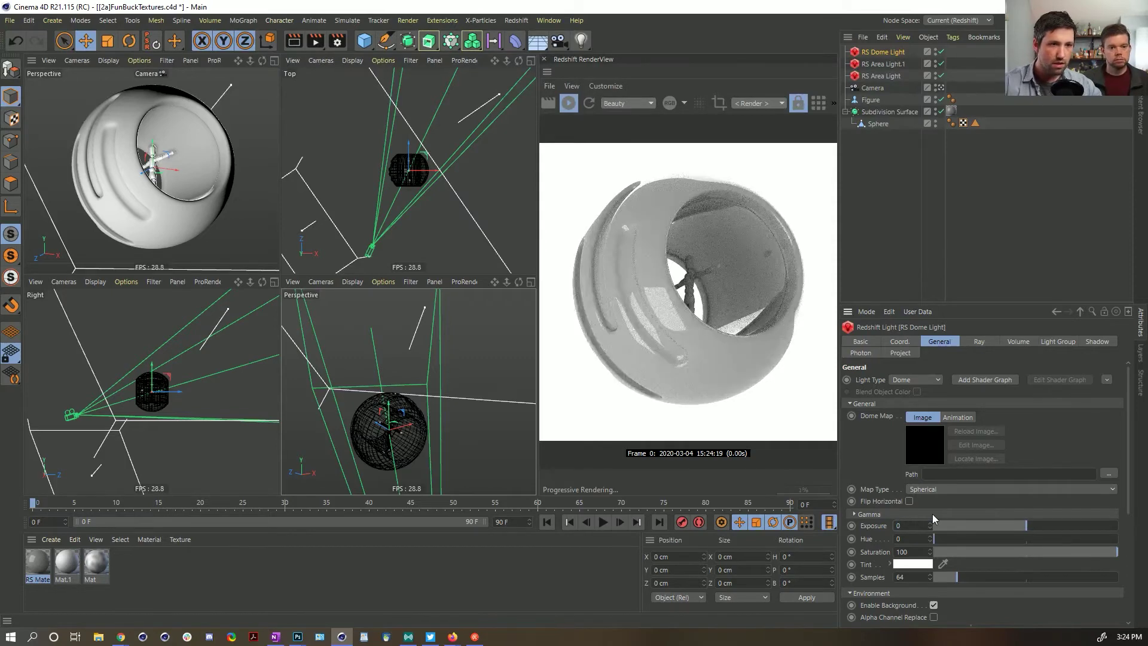
Step: Tint the dome light dark purple with hue 288°, saturation 88% and value 30%
click(912, 564)
mouse_move(906, 589)
mouse_down()
mouse_move(882, 589)
mouse_move(894, 591)
mouse_up()
click(893, 609)
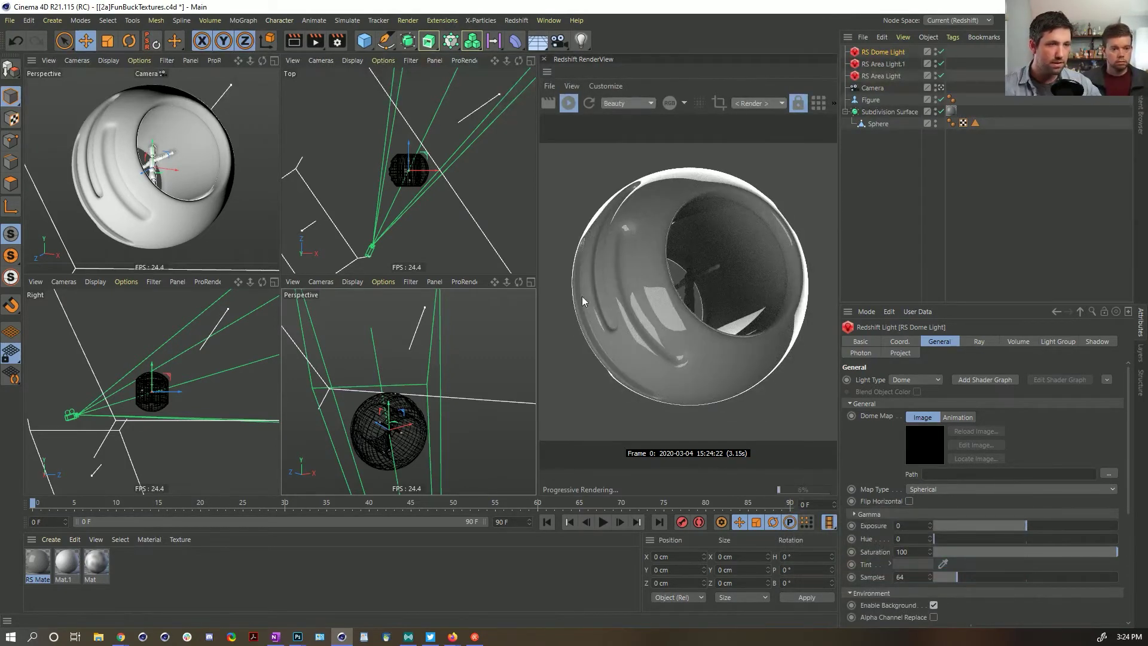
click(903, 563)
click(989, 558)
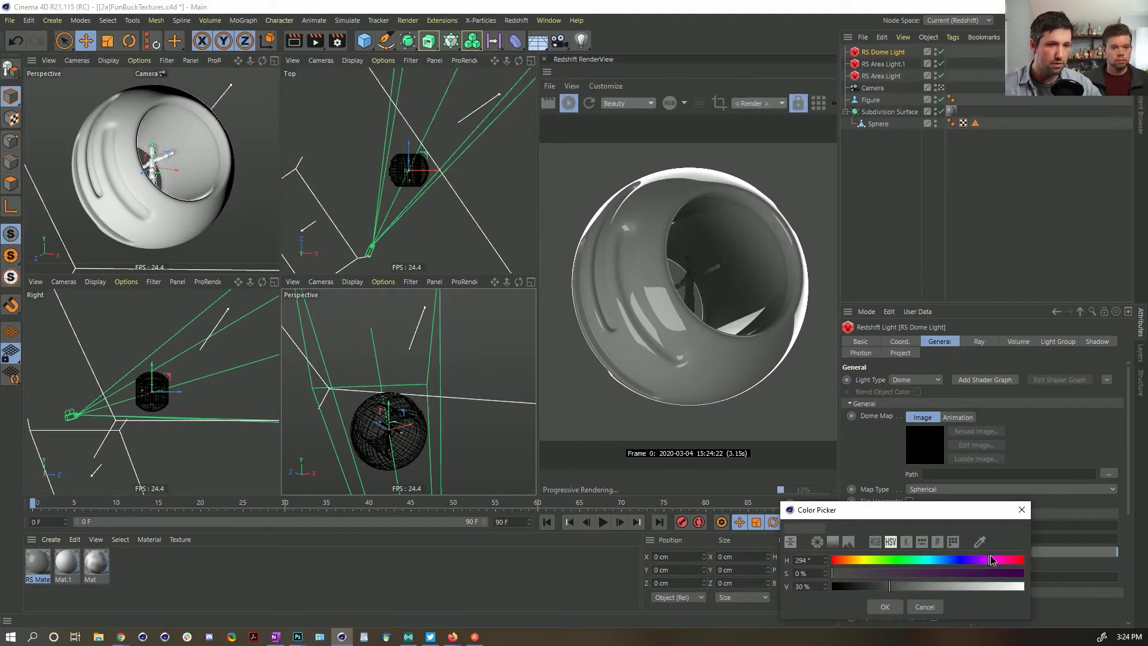
drag(969, 573, 1009, 573)
click(886, 606)
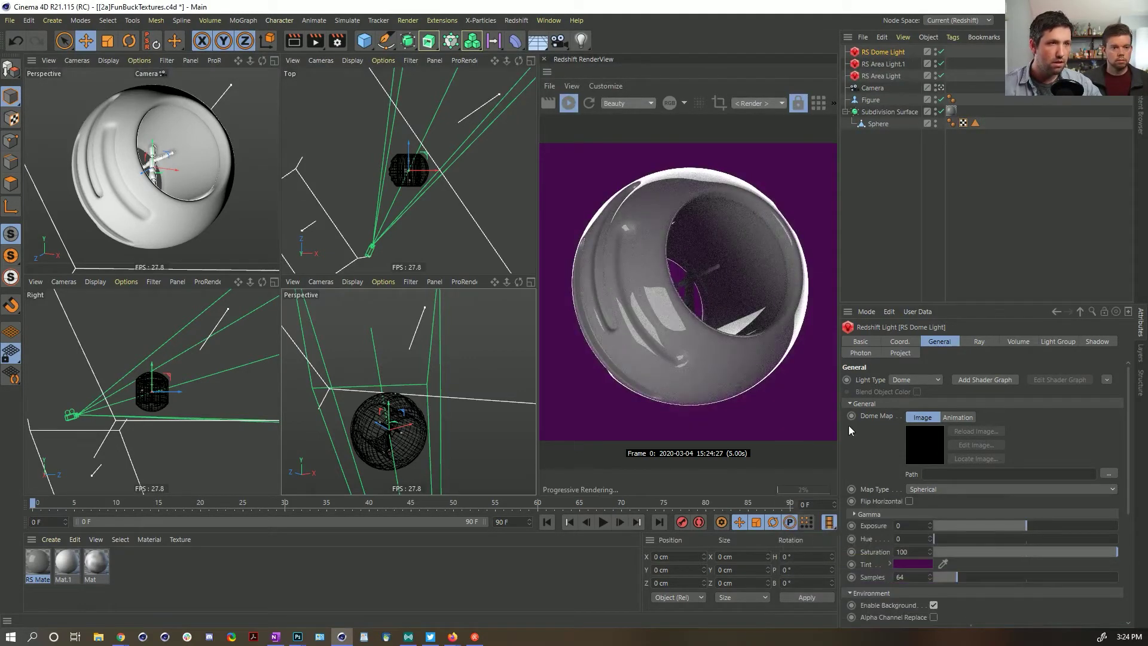
Step: Brighten the dome light's purple tint to a value of 72% and deselect the light
click(910, 564)
click(971, 593)
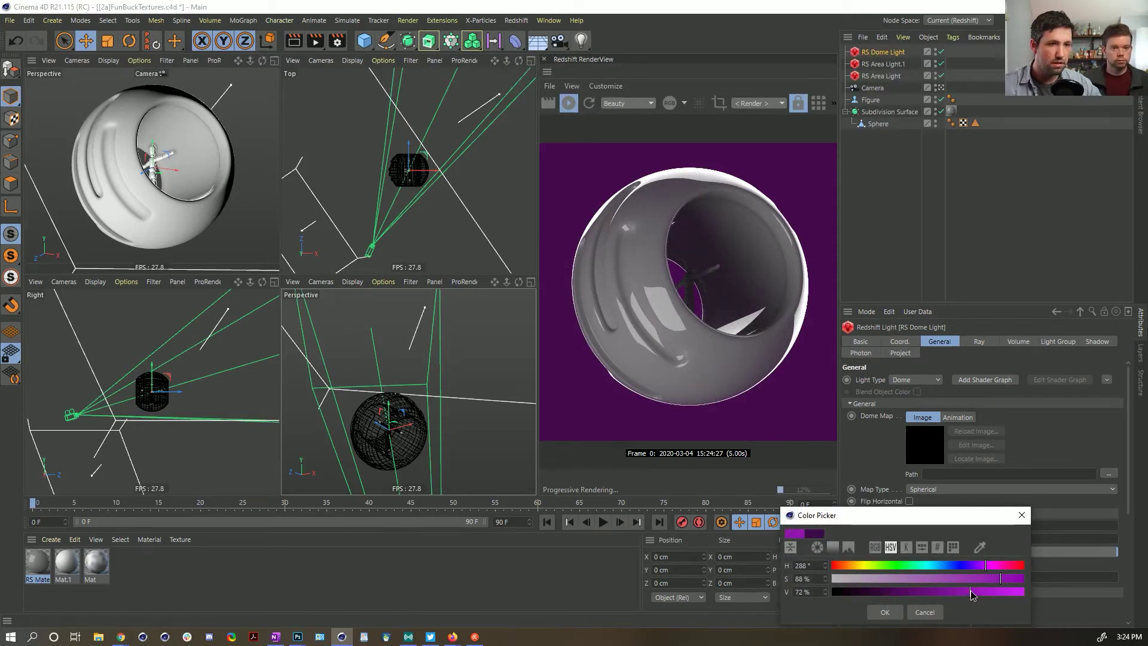
click(890, 608)
click(932, 235)
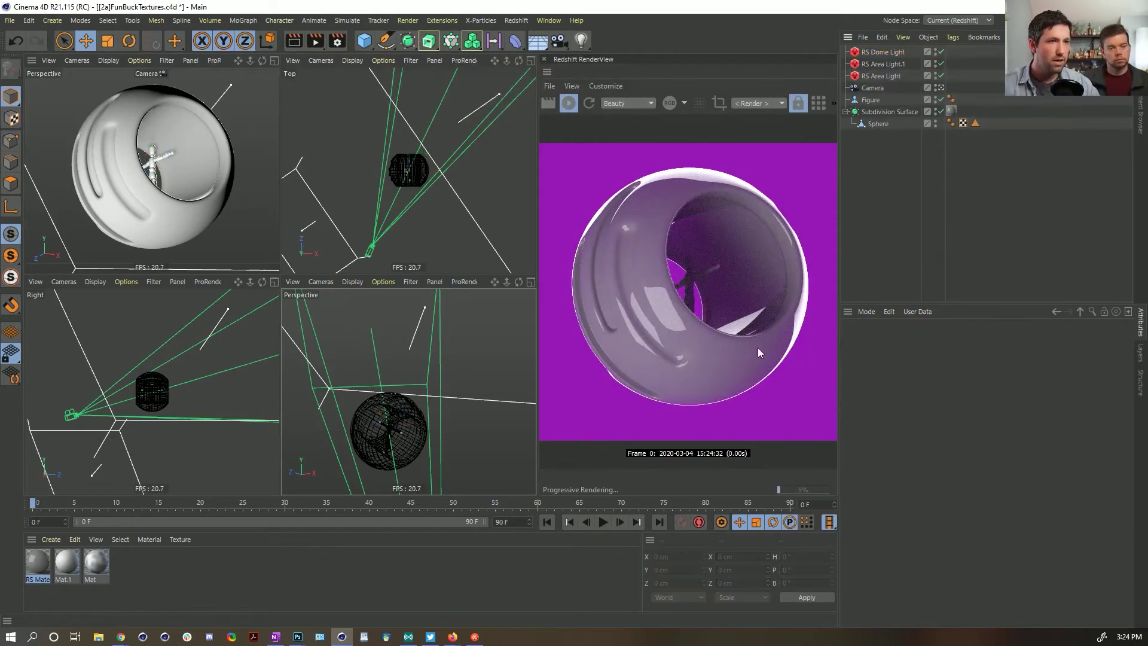
Step: Open RS Material in the shader graph, enlarge the area for node settings and show the material's base properties
click(35, 576)
drag(1147, 99, 295, 111)
drag(211, 294, 124, 383)
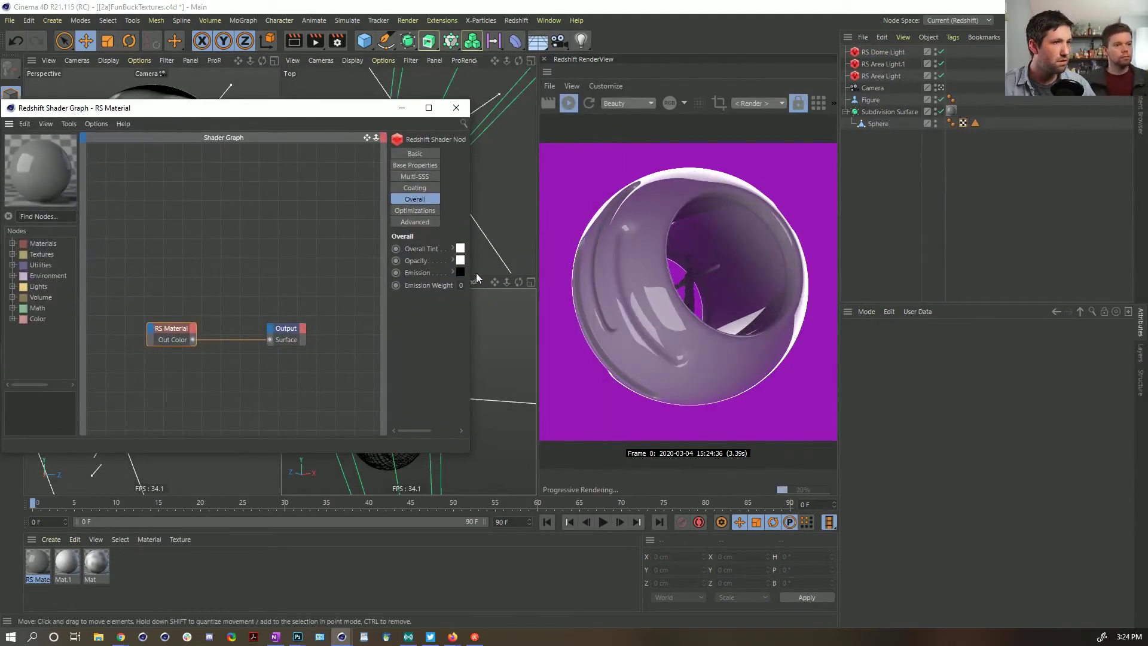
drag(470, 272, 649, 277)
drag(536, 284, 357, 285)
click(438, 154)
Step: Set the RS Material's reflection weight to 0.391 and reflection roughness to 0.061
drag(653, 327, 525, 328)
drag(456, 324, 437, 324)
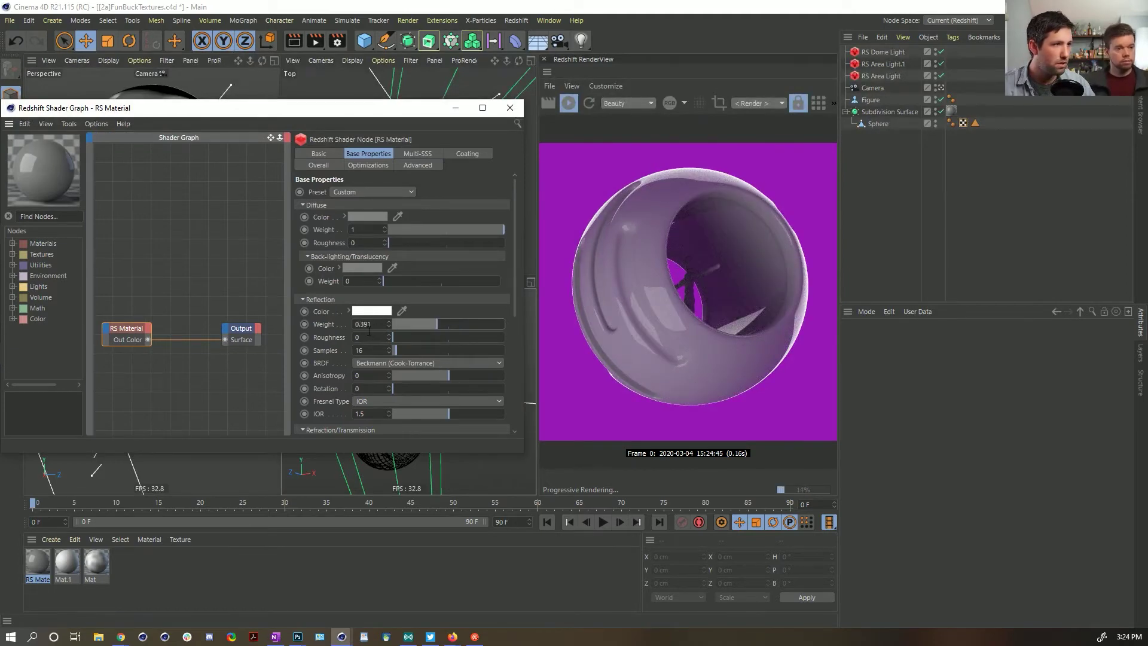
mouse_move(407, 337)
mouse_down()
mouse_move(422, 335)
mouse_move(400, 340)
mouse_up()
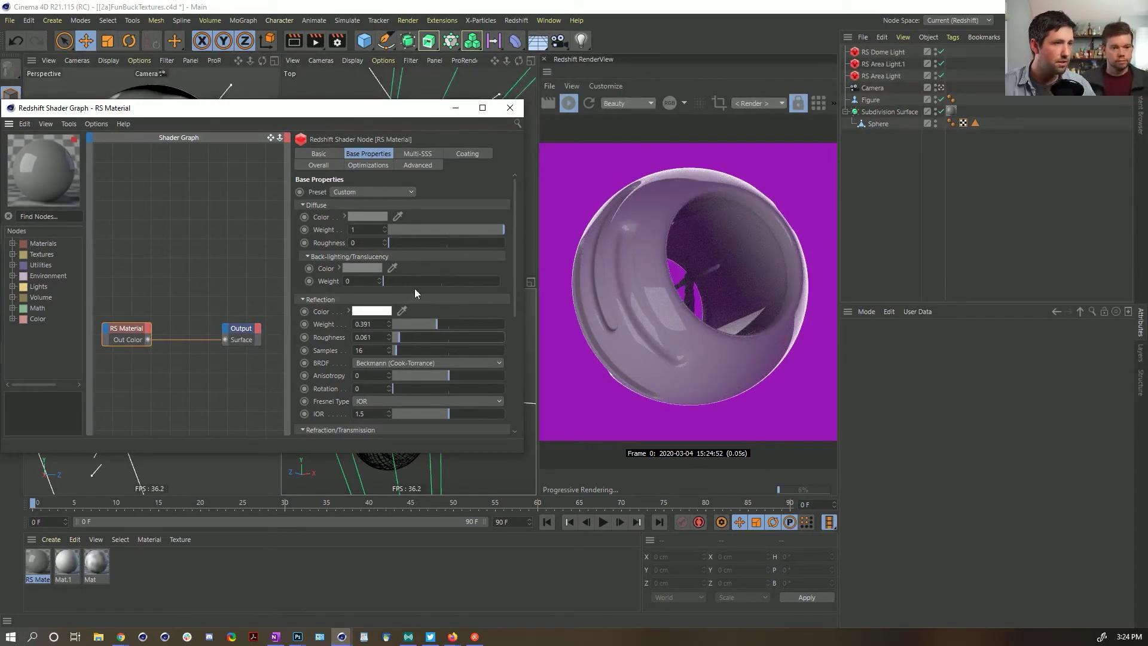
Step: Add a Maxon Noise texture node to the shader graph and connect its Out Color to the Output node's Surface
click(184, 261)
drag(276, 116, 346, 63)
scroll(234, 253, down, 1)
alt+middle_drag(253, 250, 338, 207)
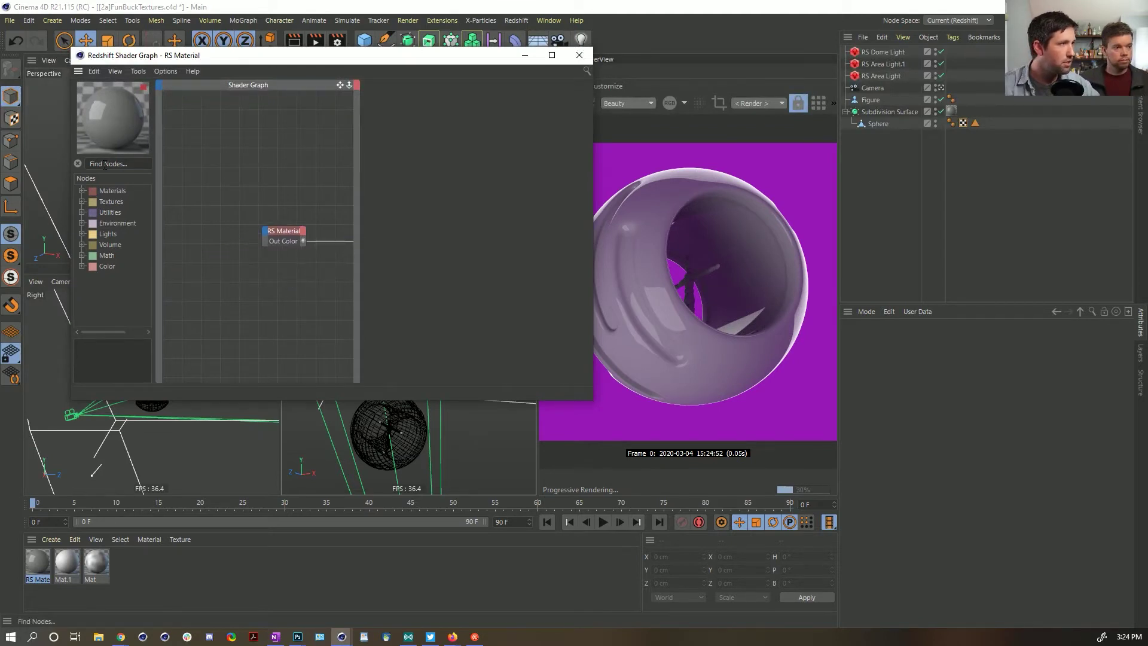
text(nosie)
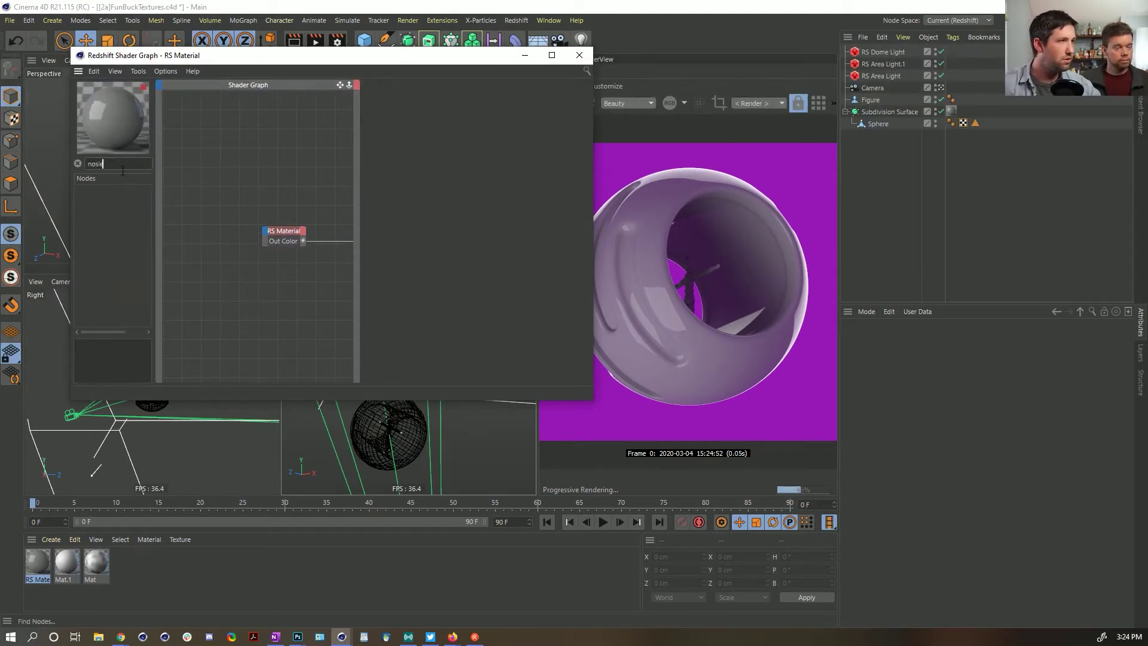
click(77, 163)
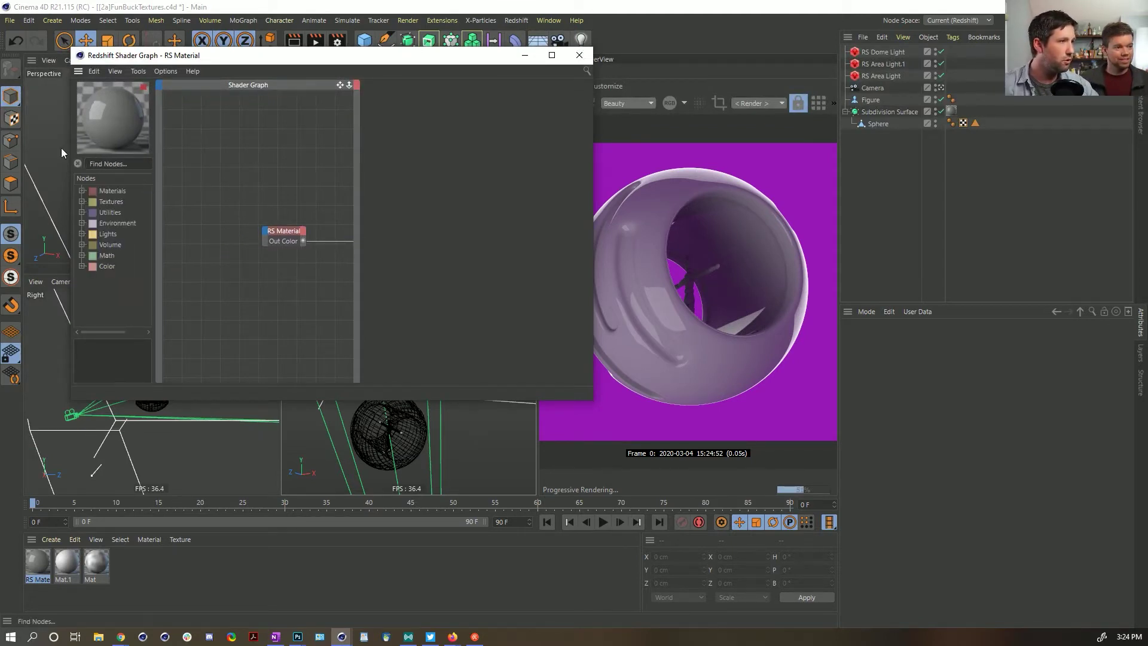
click(82, 212)
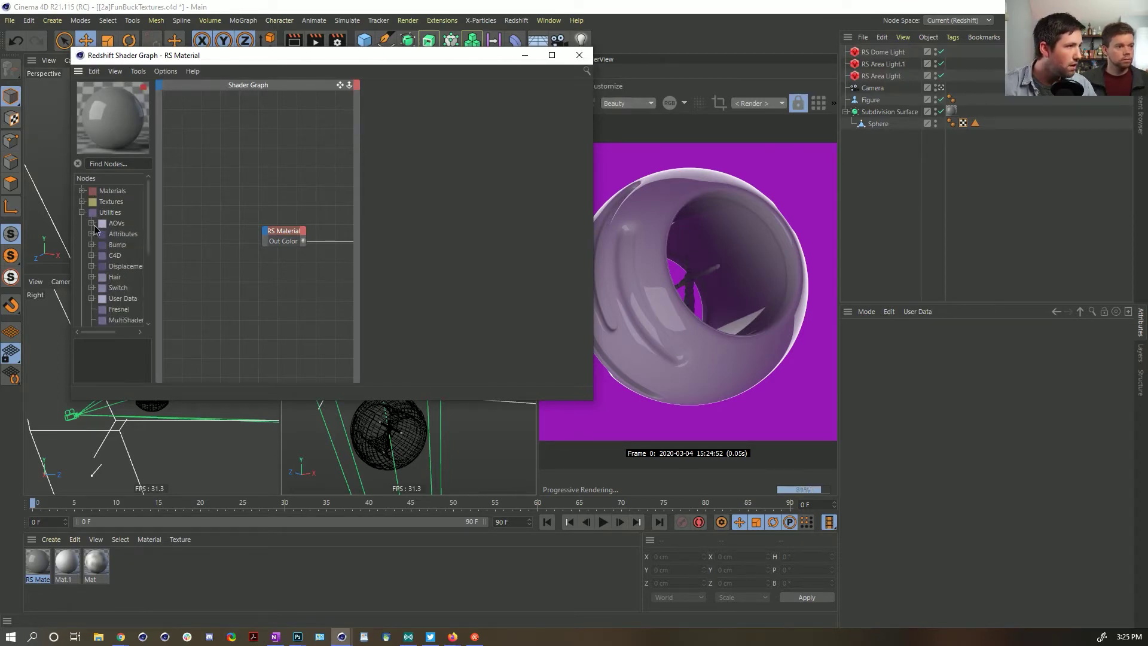
drag(154, 230, 211, 231)
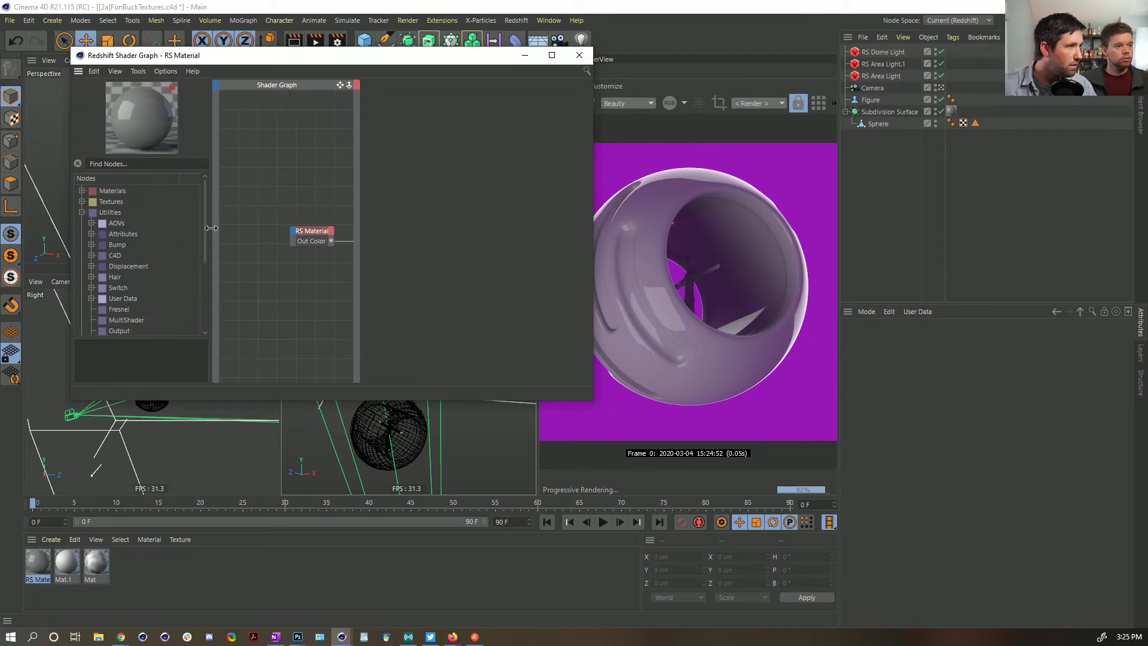
click(82, 202)
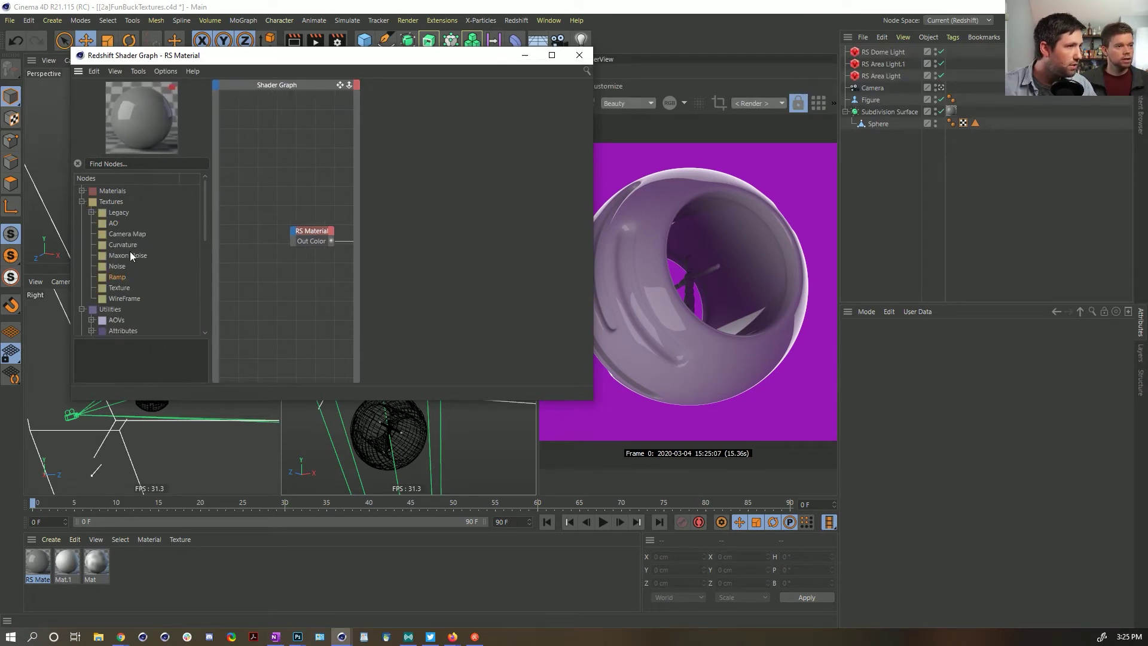
drag(277, 245, 312, 237)
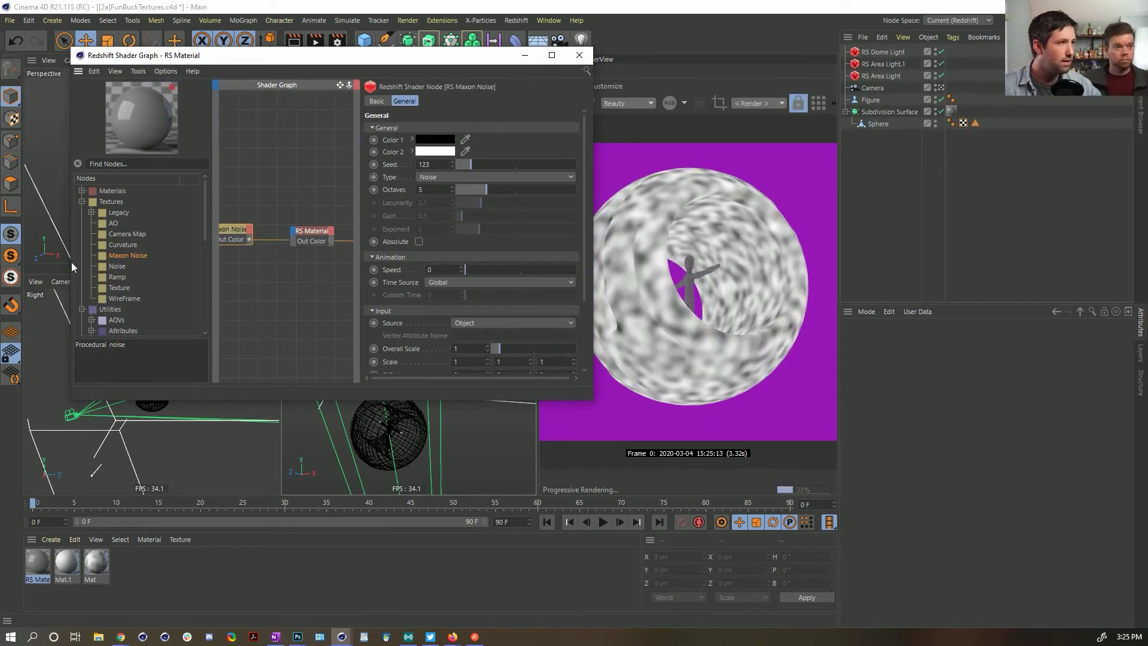
Step: Enlarge the shader graph window and look through the noise types offered for the Maxon Noise node
drag(70, 261, 5, 262)
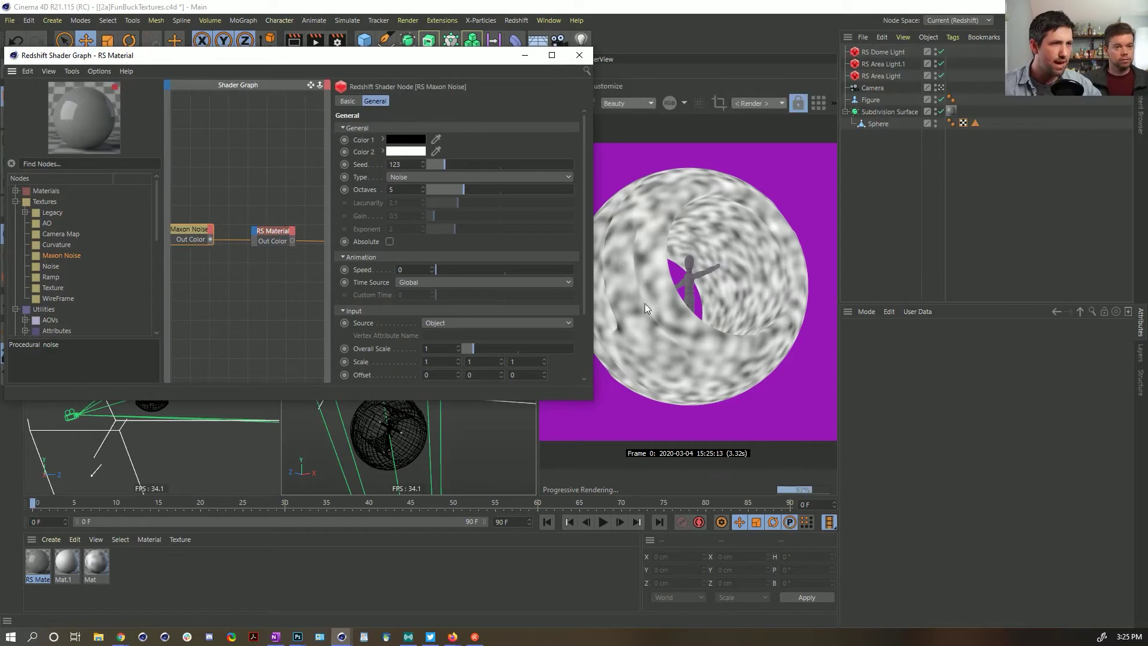
click(460, 177)
click(234, 224)
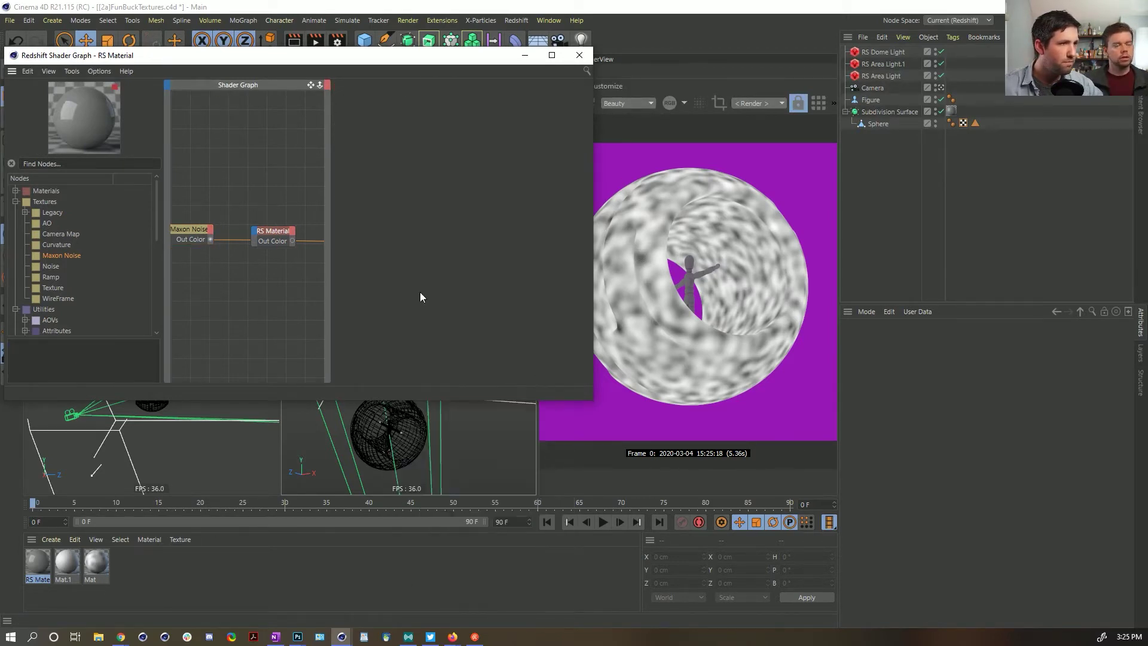
click(201, 230)
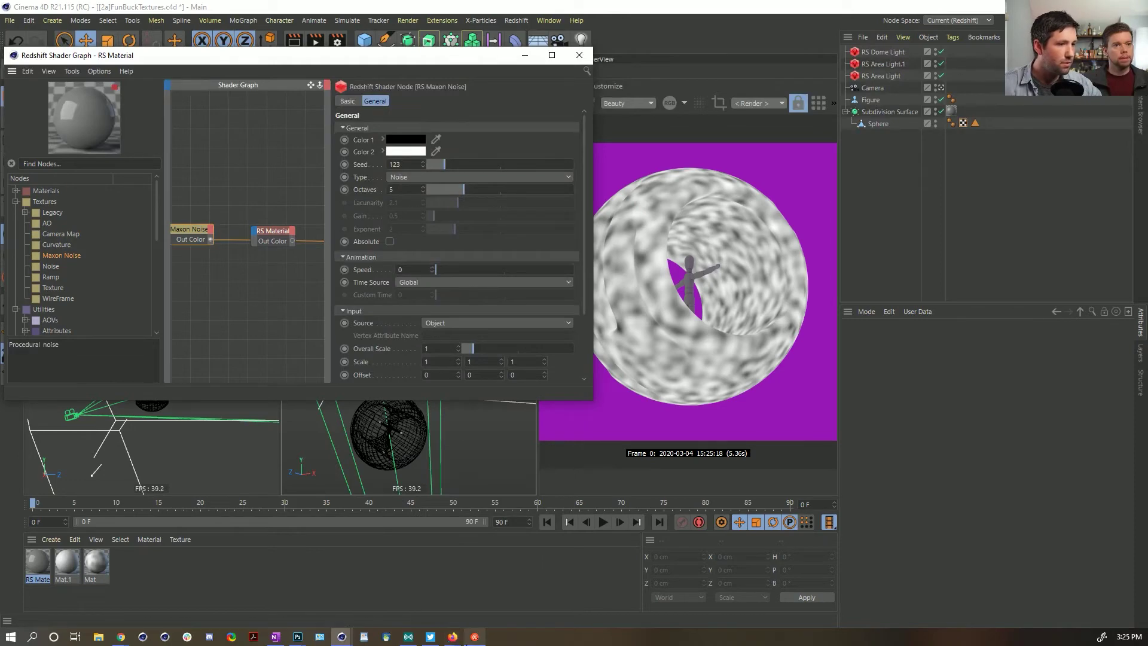
Step: Switch to the browser and examine the reference image of the speckled ring on BUCK's Microsoft project page
mouse_move(454, 639)
click(693, 583)
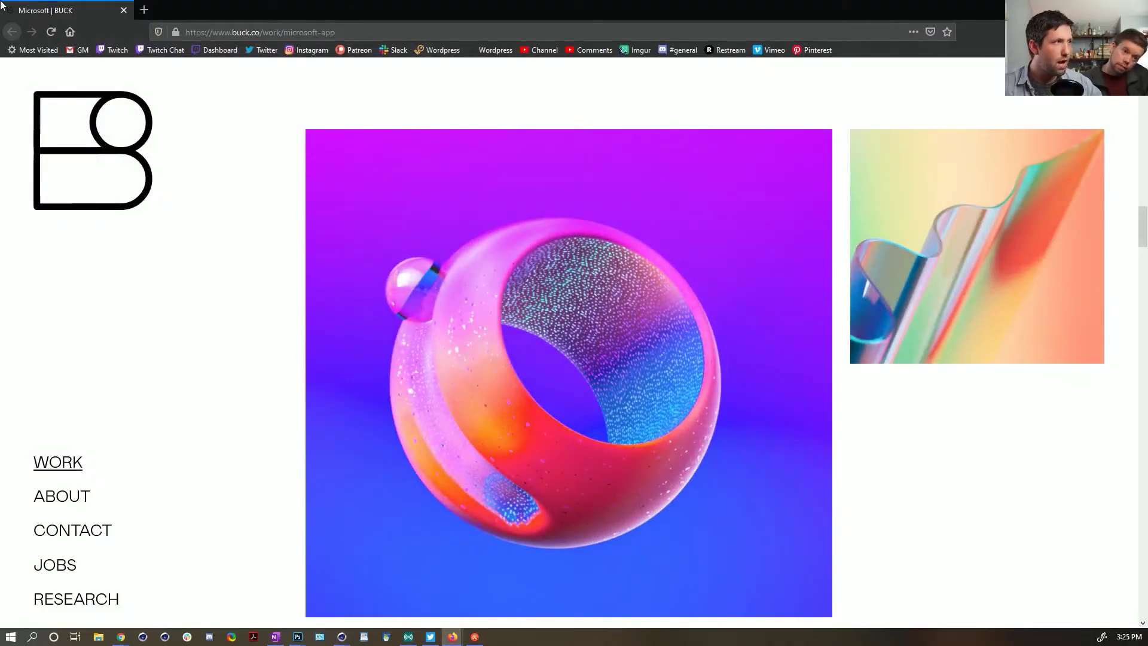
Step: Switch to Cinema 4D, set the Maxon Noise type to Poxo, and enlarge the shader graph window
drag(246, 15, 1147, 36)
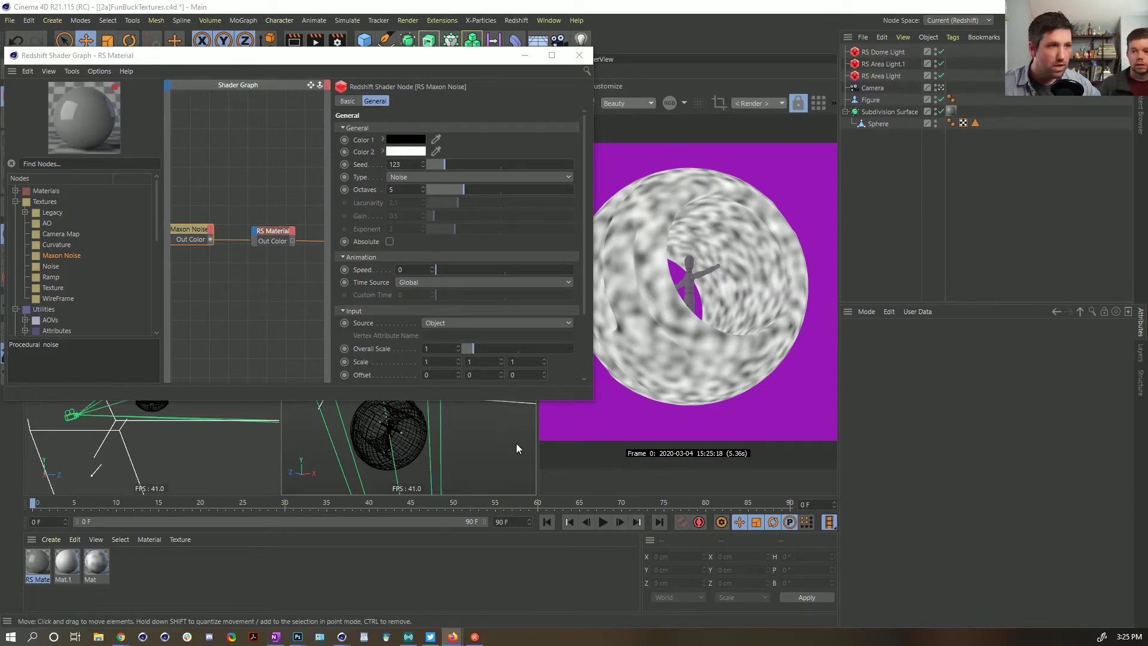
click(420, 179)
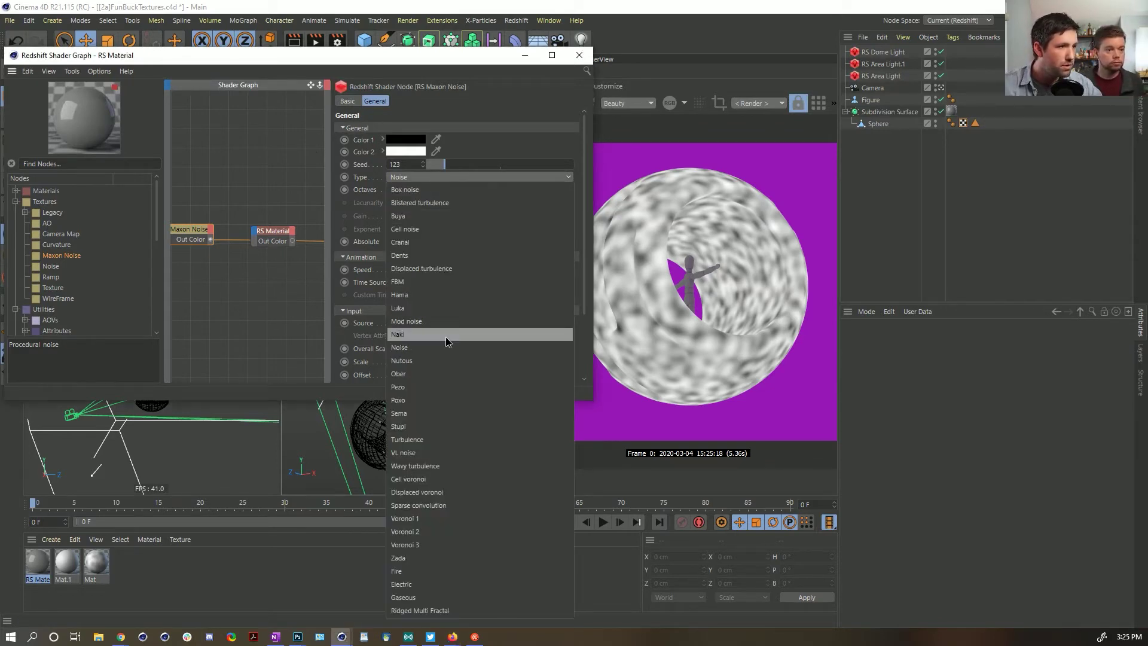
click(429, 396)
drag(594, 402, 633, 478)
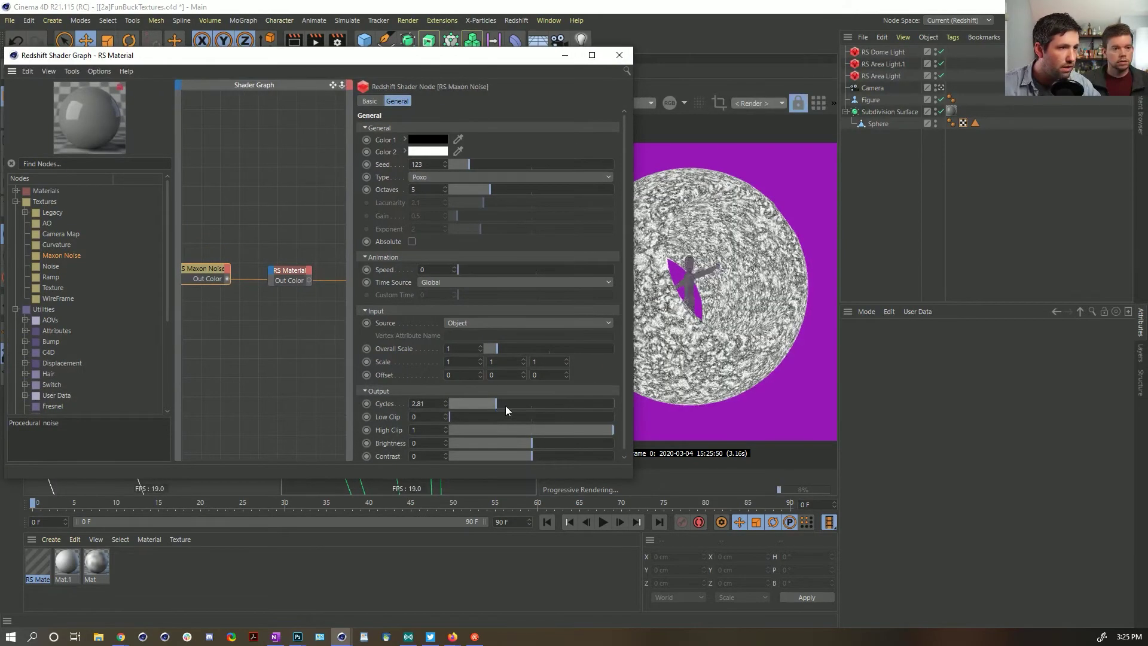
Step: Set the Maxon Noise low clip to 0.473, high clip to 0.723 and octaves to 3
click(522, 418)
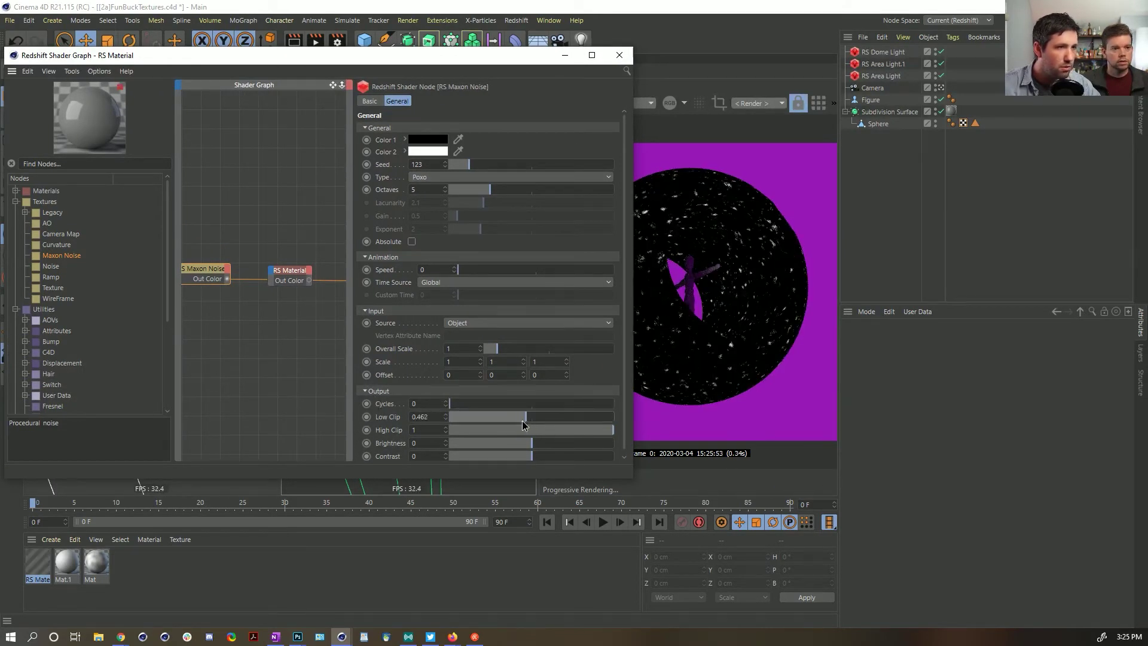
click(595, 428)
click(539, 417)
click(569, 429)
click(527, 417)
click(422, 189)
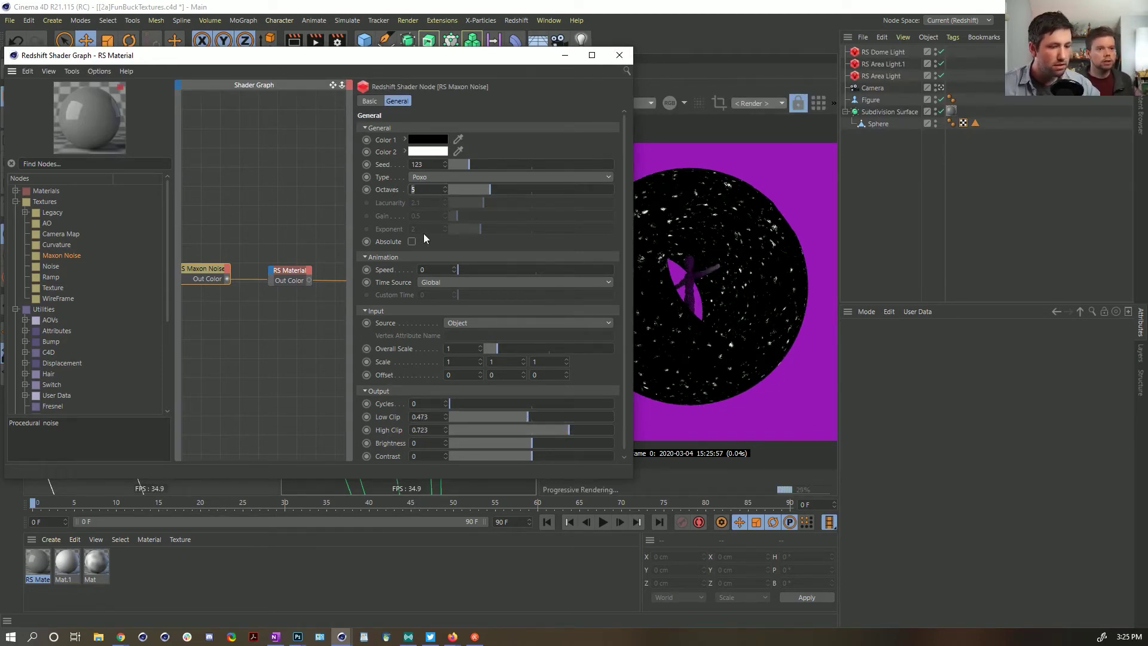
click(261, 182)
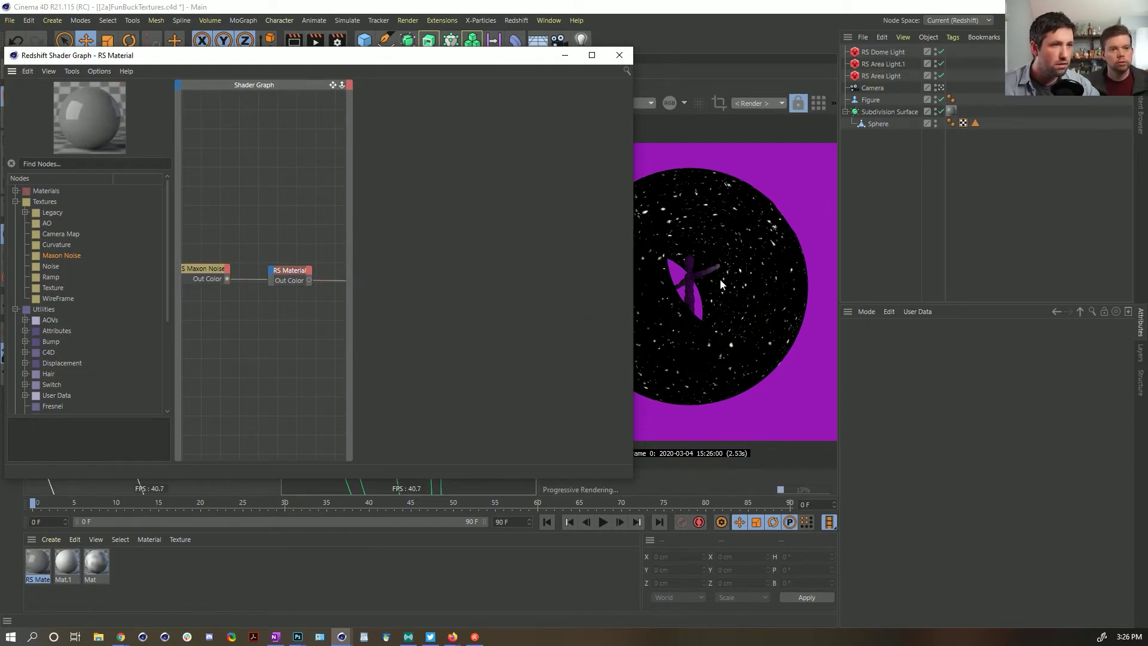
Step: Narrow the shader graph window and move it down to uncover the four viewports
drag(638, 190, 452, 191)
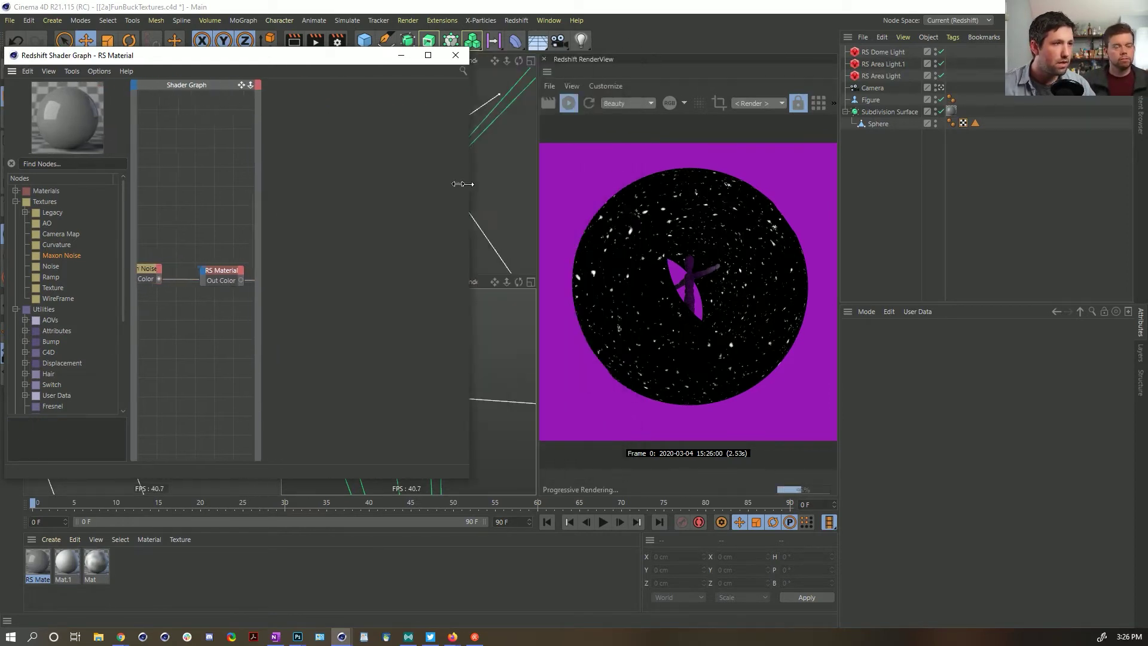
drag(356, 55, 435, 253)
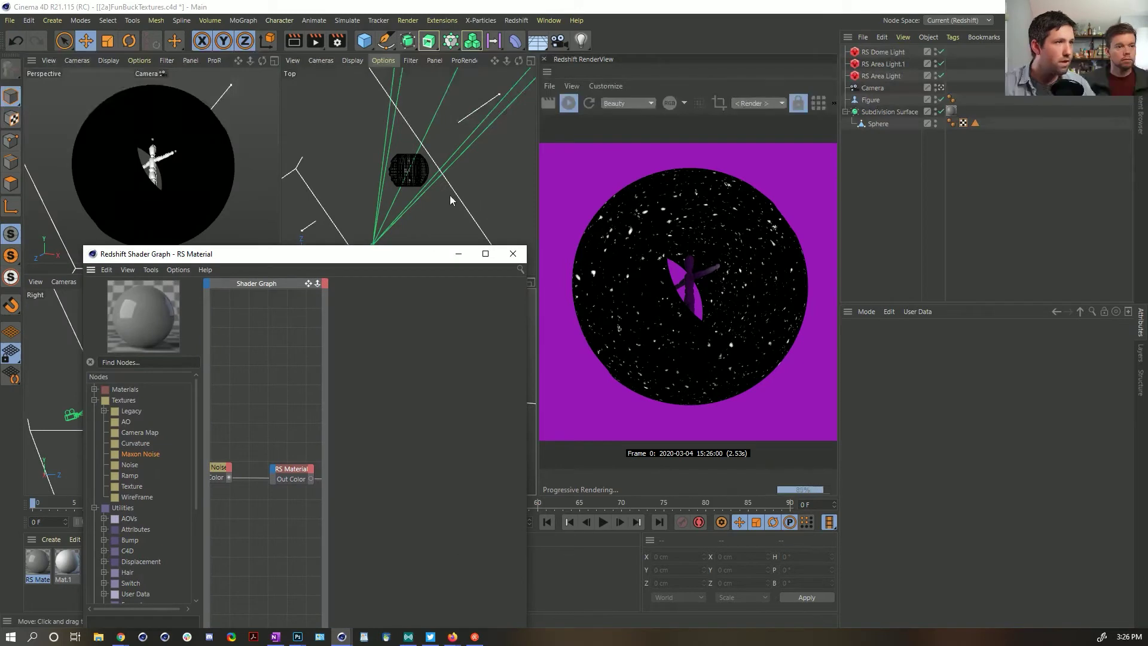
drag(391, 255, 409, 481)
Step: Try Quick Shading and other shaded display modes in the second Perspective viewport and frame the sphere closely
click(353, 282)
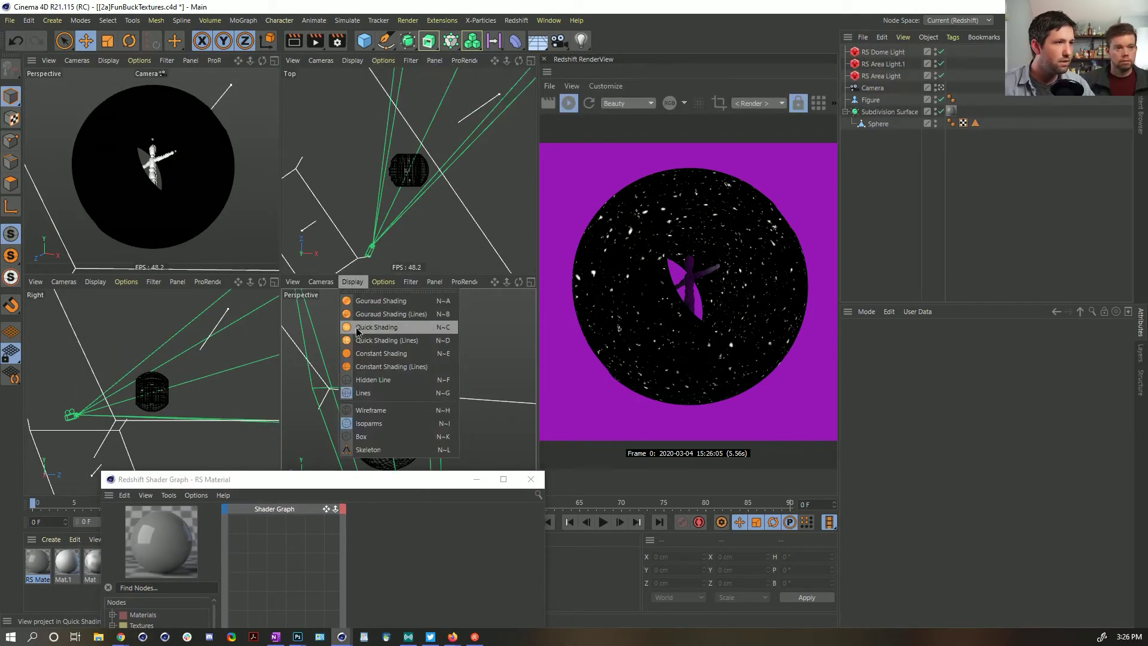
click(370, 328)
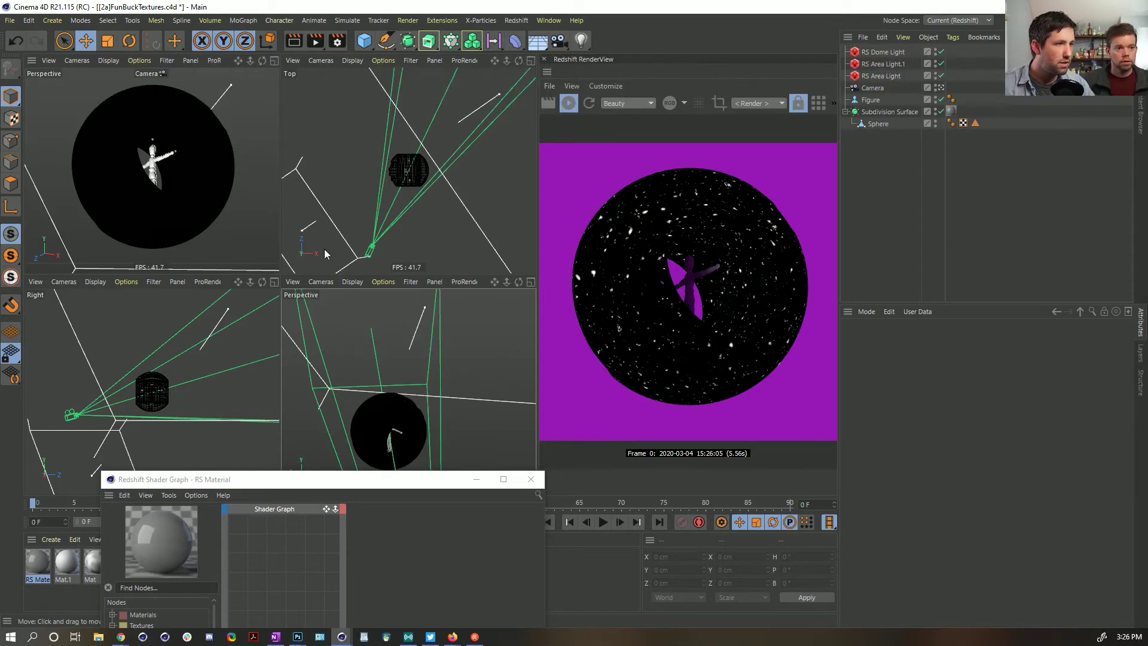
click(352, 282)
click(390, 360)
click(353, 282)
click(372, 310)
click(358, 283)
click(378, 362)
alt+middle_drag(407, 385, 397, 340)
alt+right_drag(394, 338, 429, 370)
alt+middle_drag(428, 370, 436, 341)
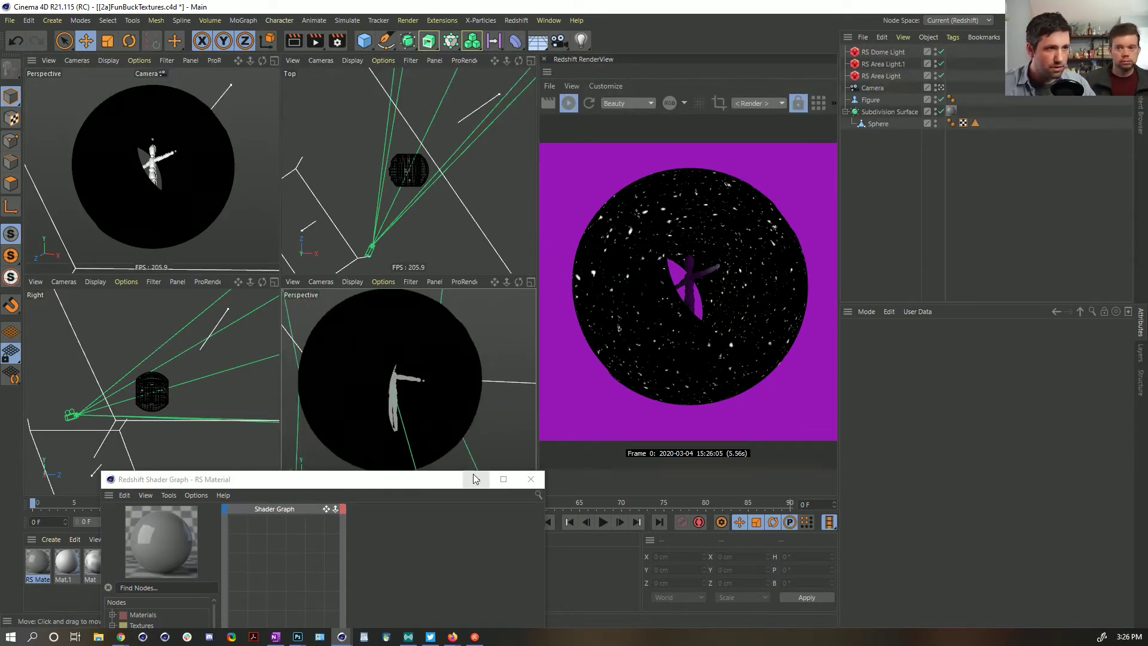
Step: Bring the shader graph window back up, widen it, and set the Maxon Noise node's first Scale value to 0.8
drag(446, 479, 384, 87)
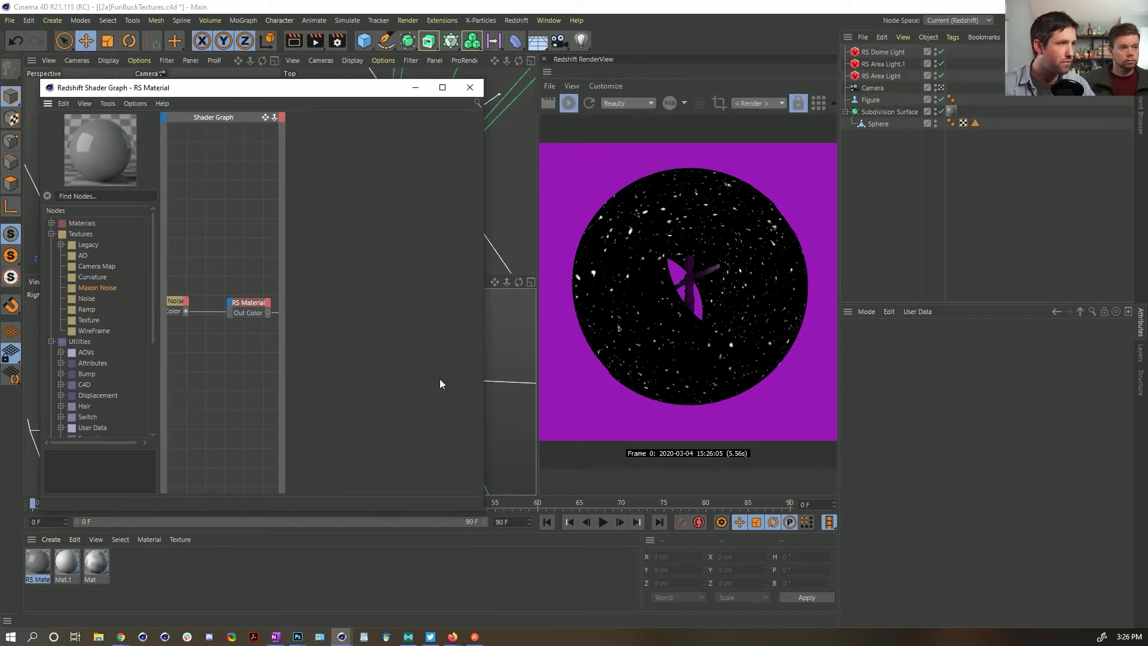
drag(285, 353, 382, 352)
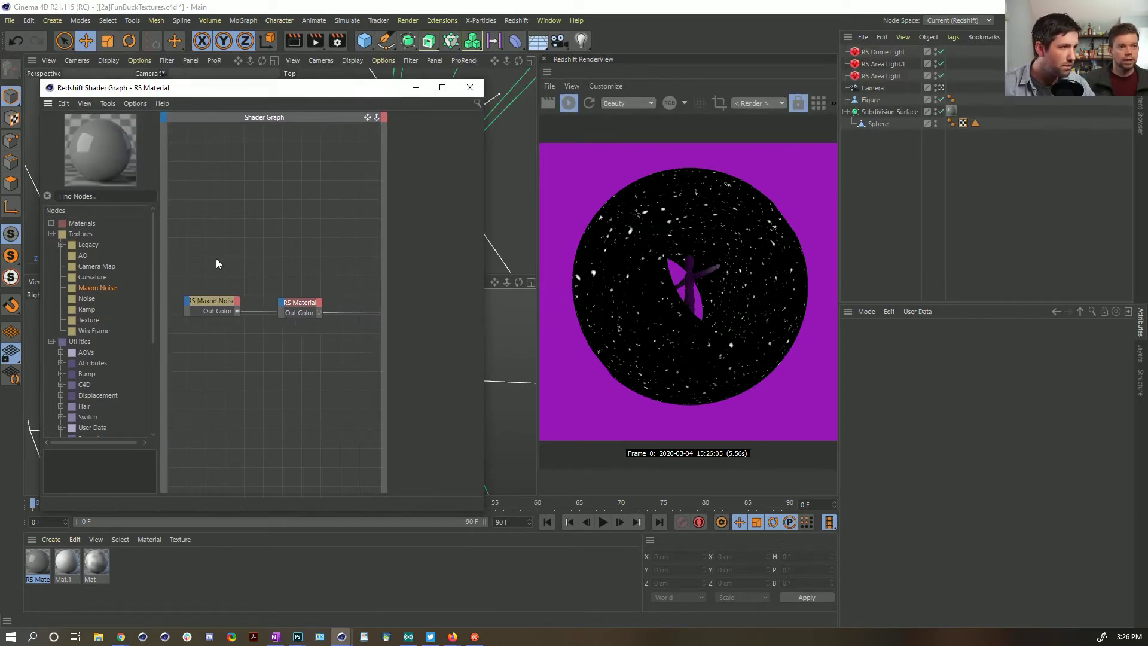
click(212, 302)
drag(485, 325, 672, 325)
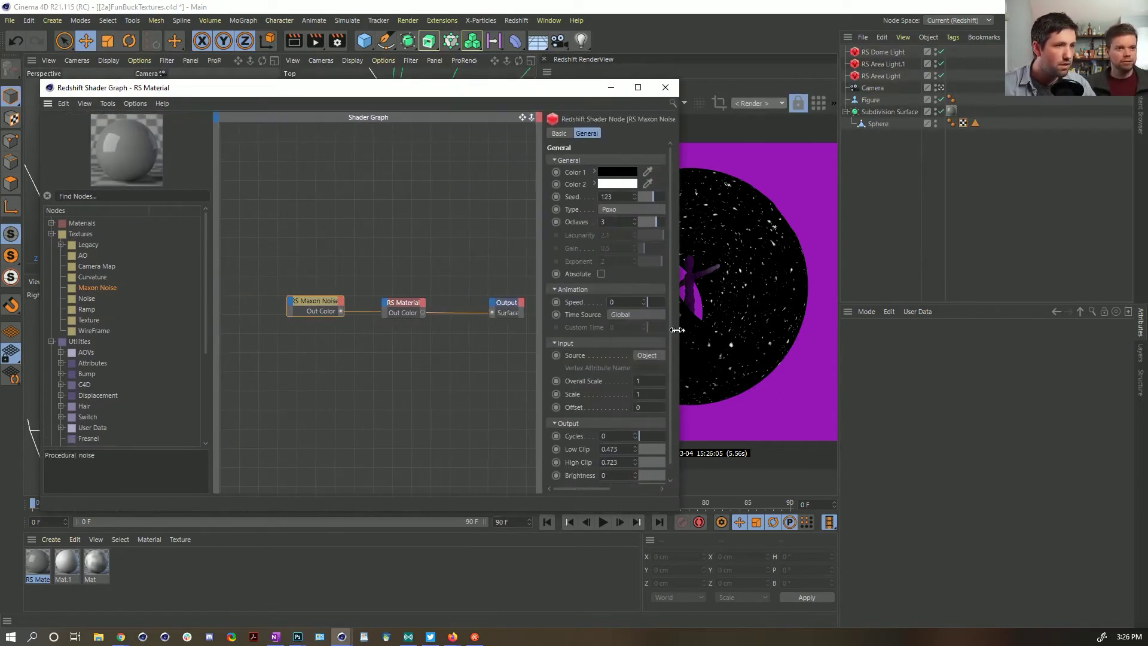
drag(508, 95, 400, 127)
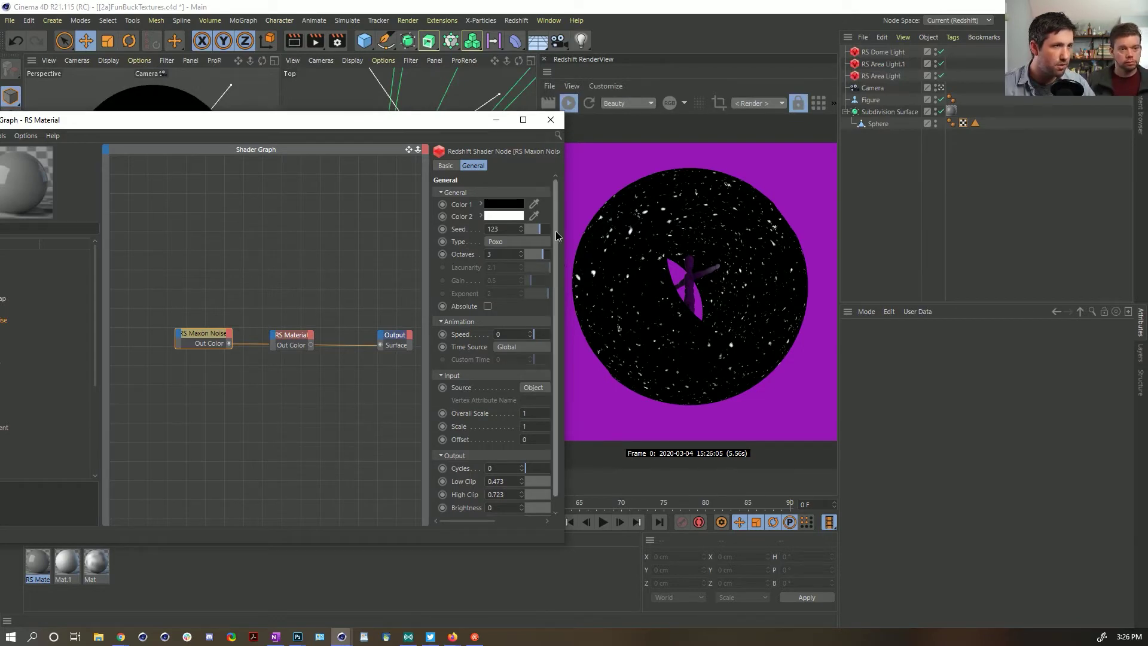
drag(565, 228, 605, 229)
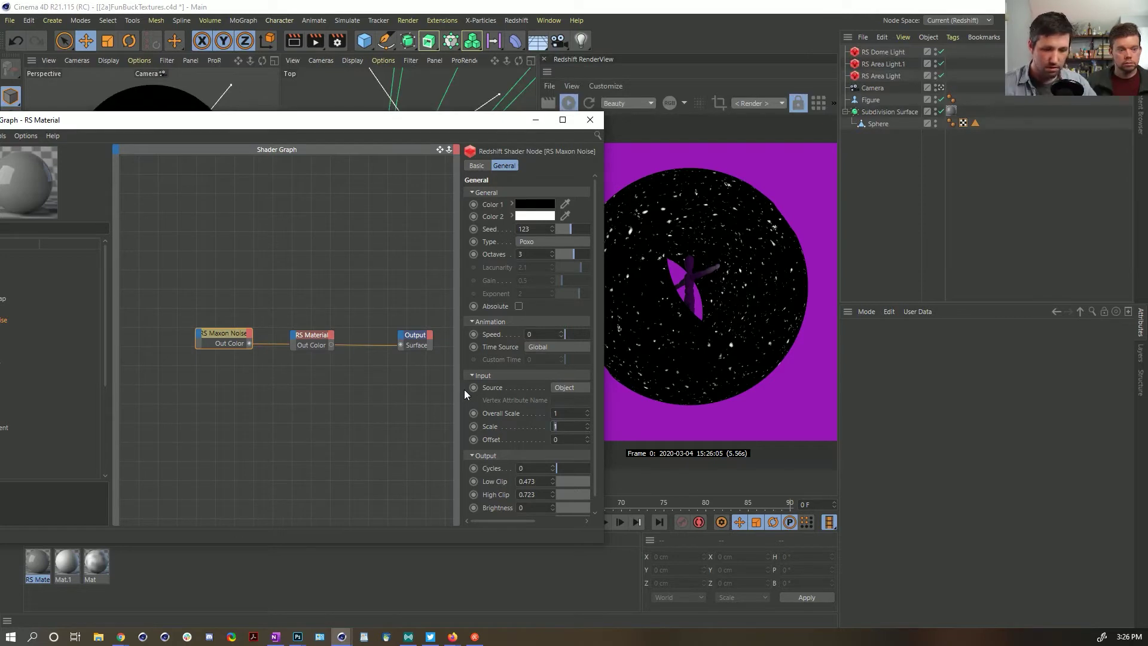
text(.8)
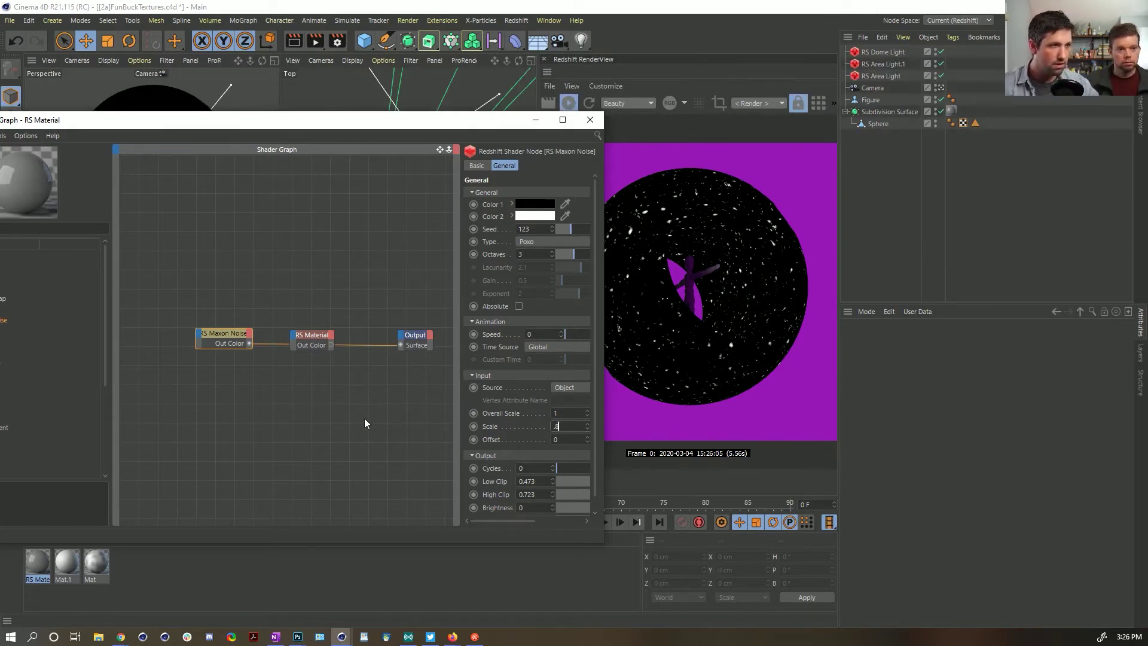
click(361, 424)
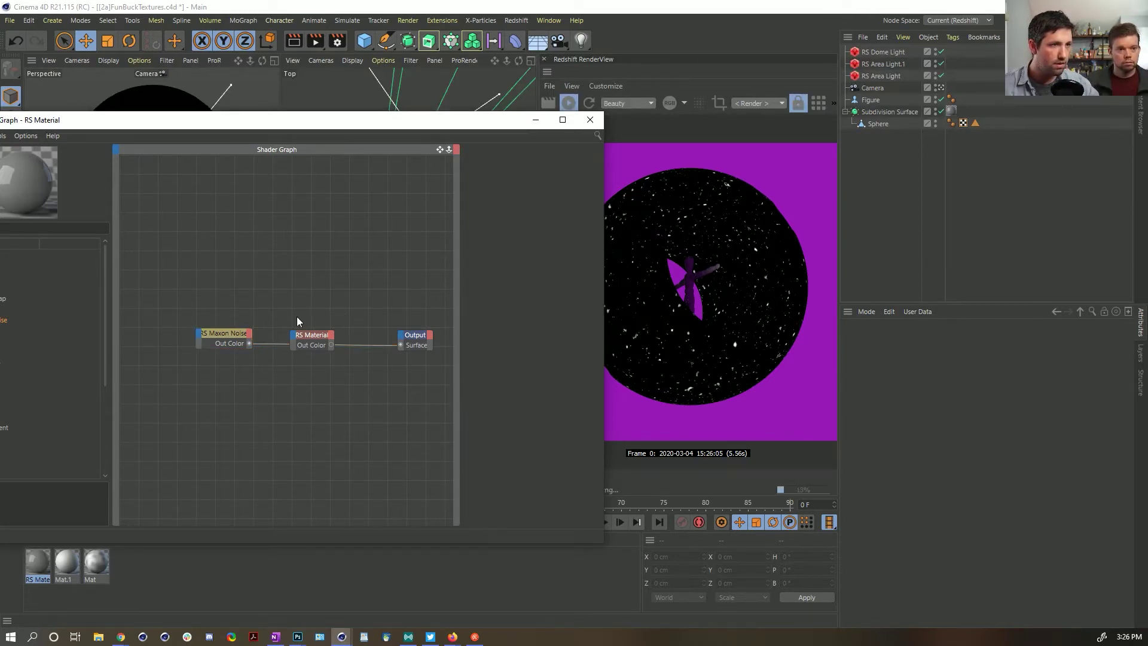
Step: Spread the nodes apart, disconnect the Maxon Noise from the Output and connect the RS Material's Out Color to Surface
click(312, 336)
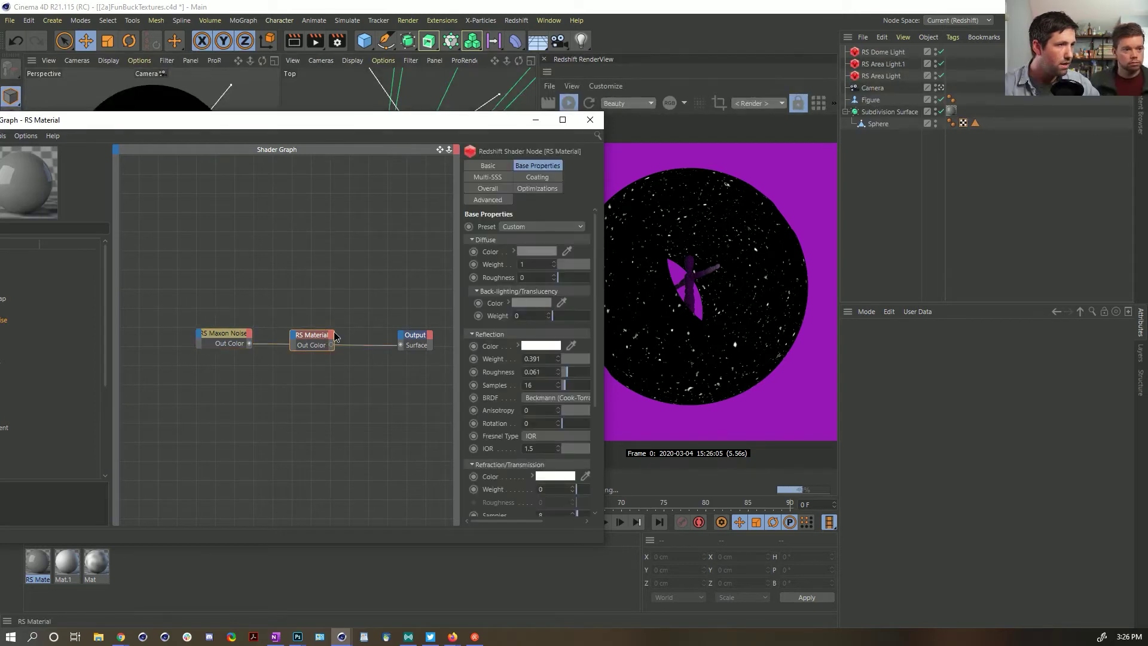
click(215, 345)
drag(216, 345, 148, 352)
drag(315, 347, 319, 302)
key(alt+w)
click(202, 342)
click(170, 342)
drag(170, 341, 164, 342)
drag(142, 122, 180, 117)
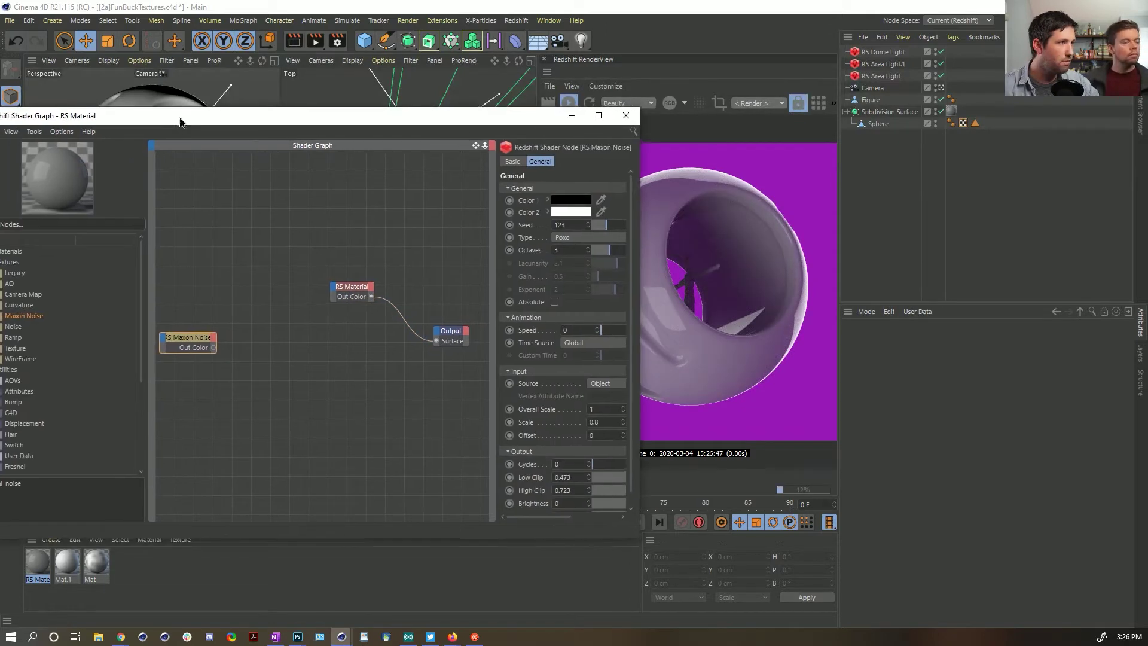
drag(109, 122, 156, 125)
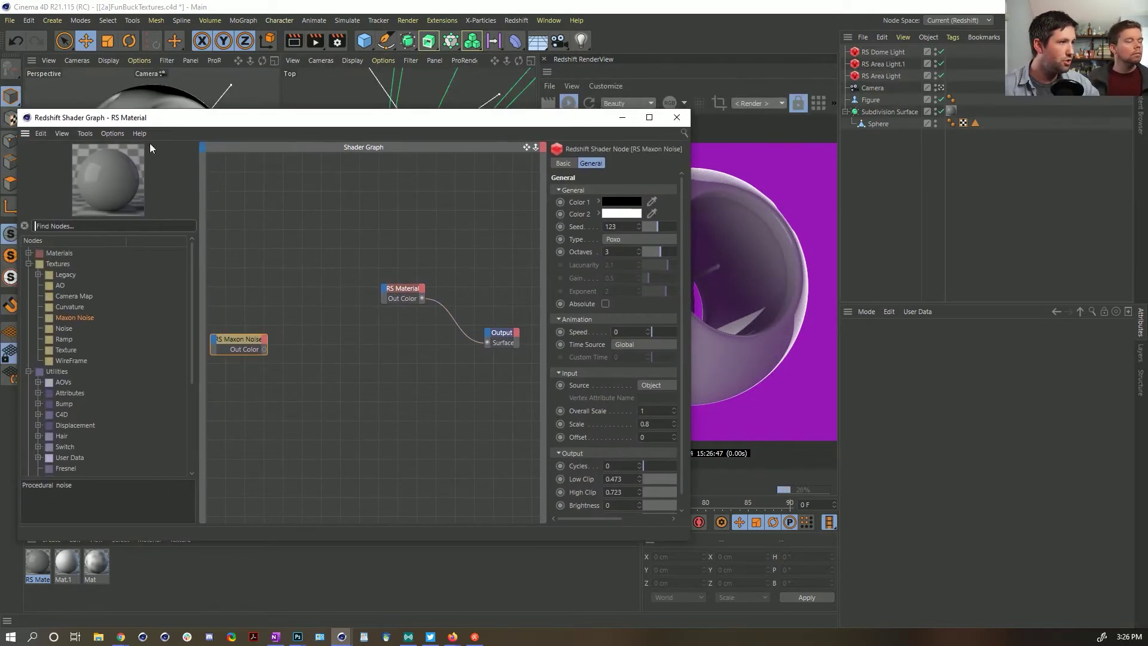
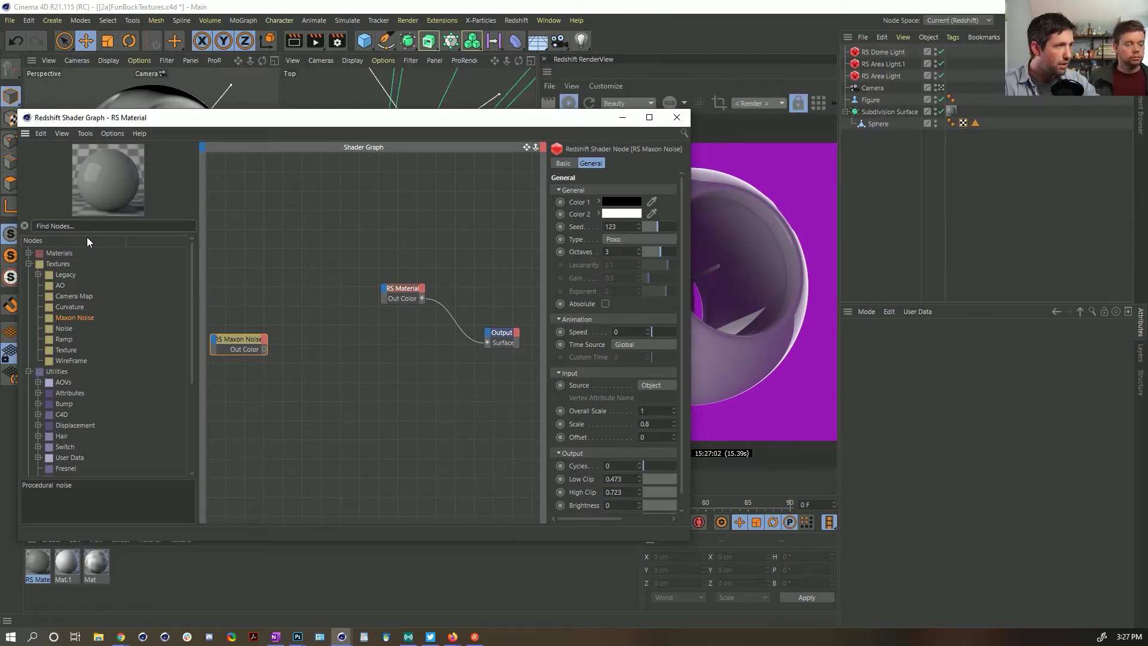
Step: Add a Color Layer node to the shader graph and connect the Maxon Noise's Out Color to its Base Color
text(lay)
drag(79, 263, 313, 326)
click(265, 353)
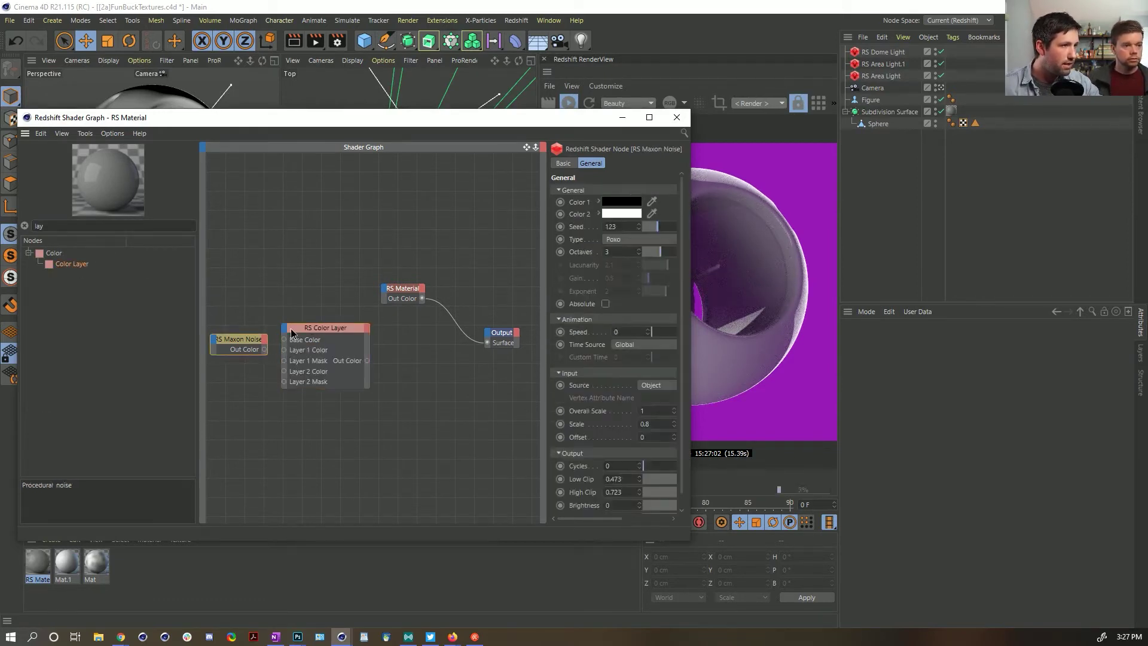
drag(287, 343, 285, 340)
Step: Check the Color Layer's Layer 1 blend modes and connect the node's Out Color to the Output node's Surface
click(297, 333)
click(628, 281)
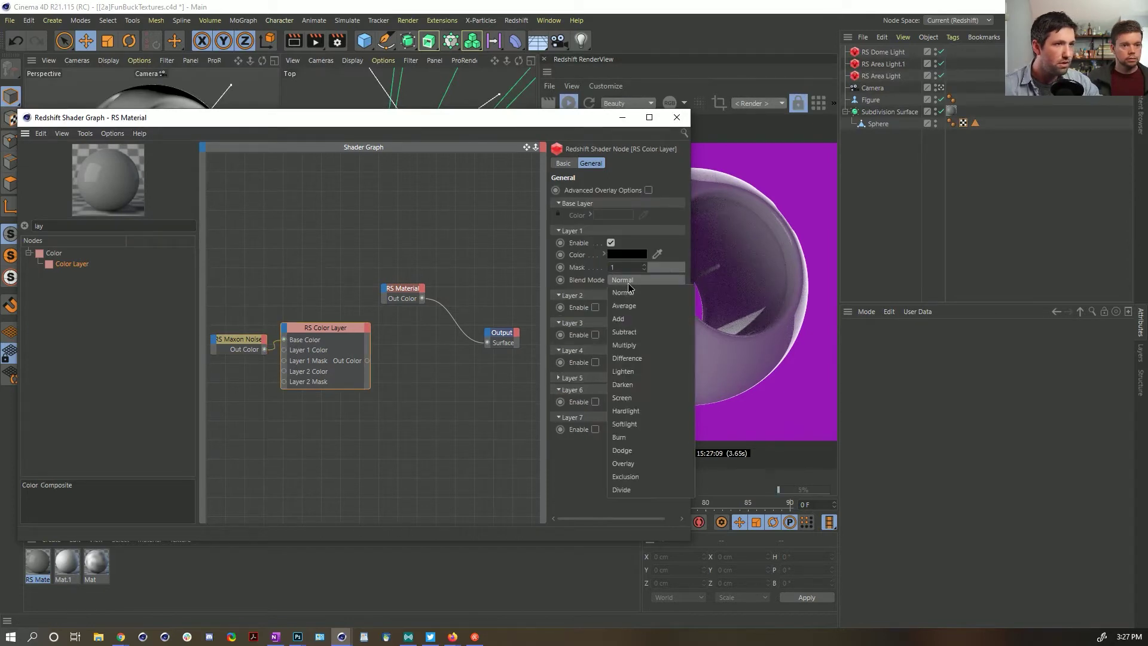
click(316, 343)
key(o)
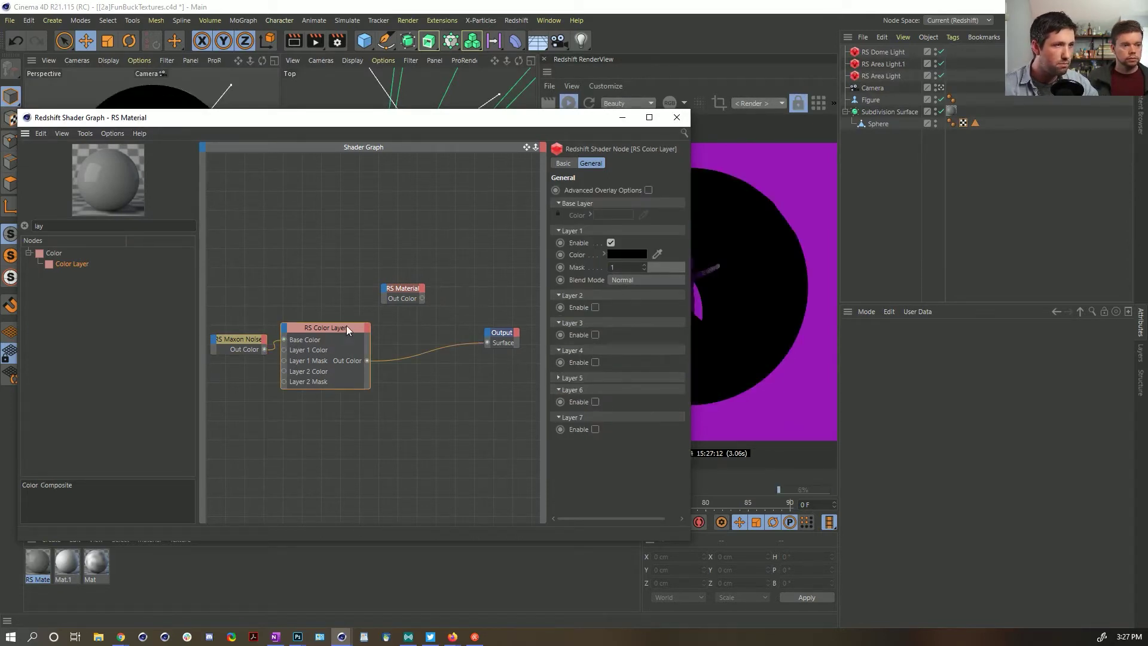
Step: Set the Color Layer's Layer 1 color to white and look through its blend modes, keeping Normal
drag(335, 328, 335, 378)
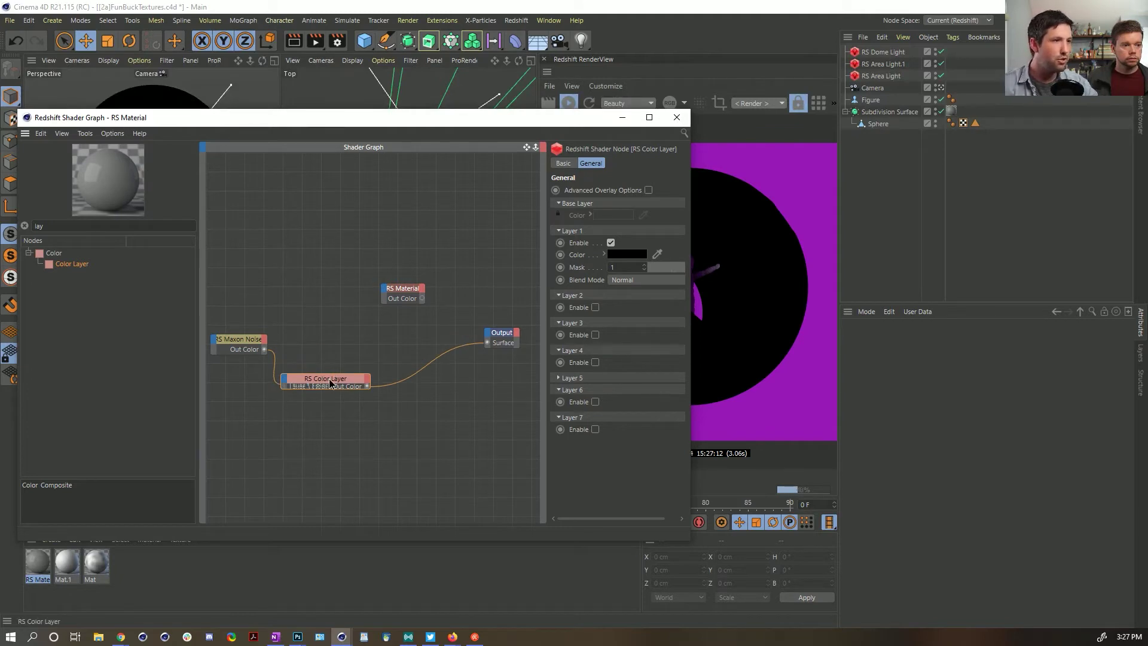
click(622, 254)
drag(630, 269, 741, 269)
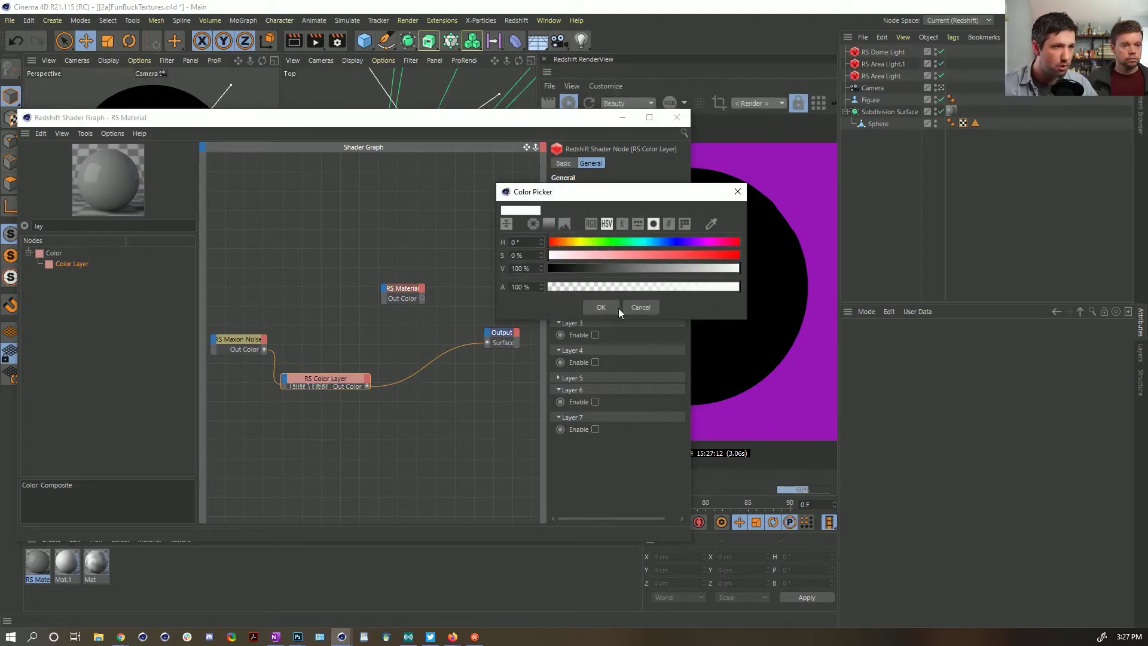
click(611, 306)
click(624, 279)
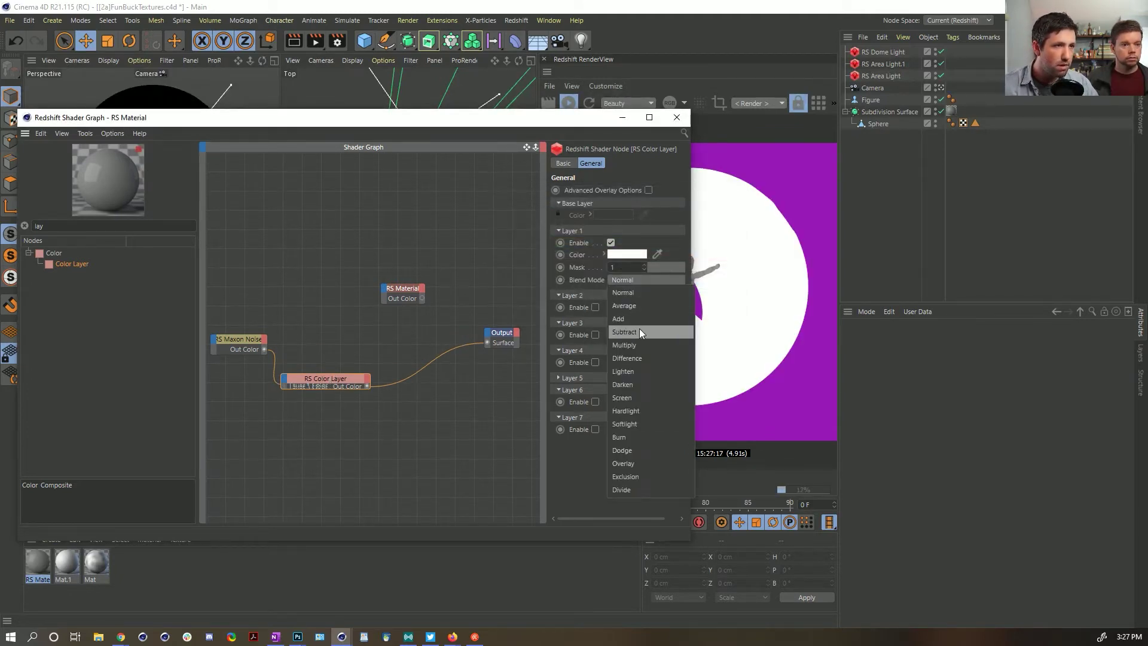
click(636, 254)
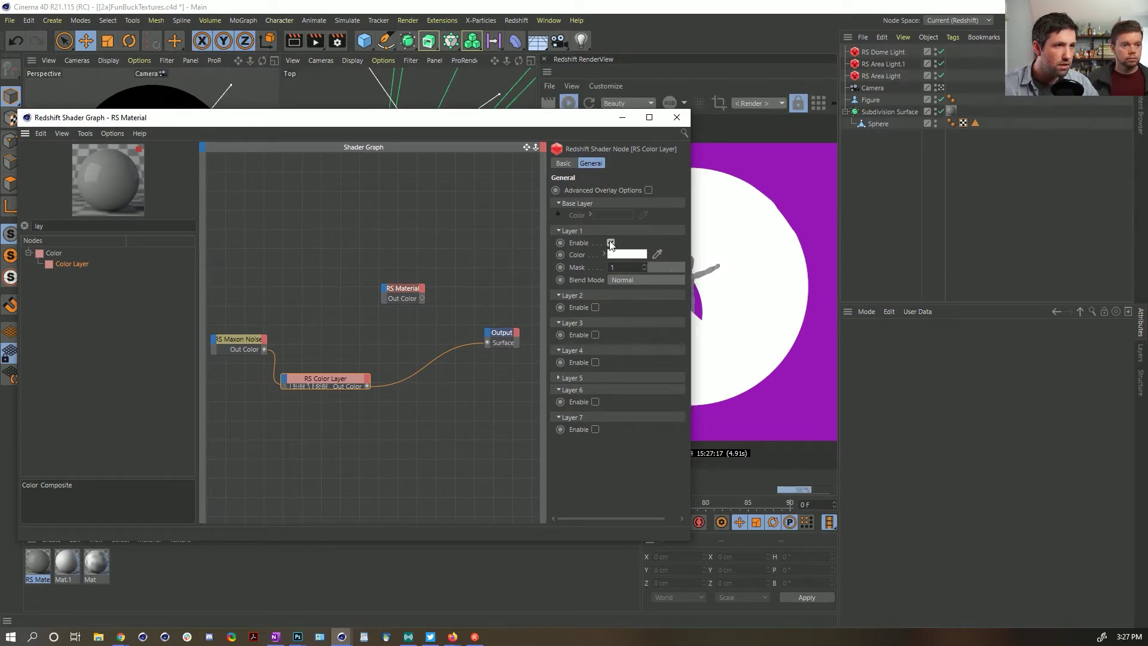
Step: Reroute the Maxon Noise's Out Color from the Color Layer's Base Color to its Layer 1 Mask
click(257, 350)
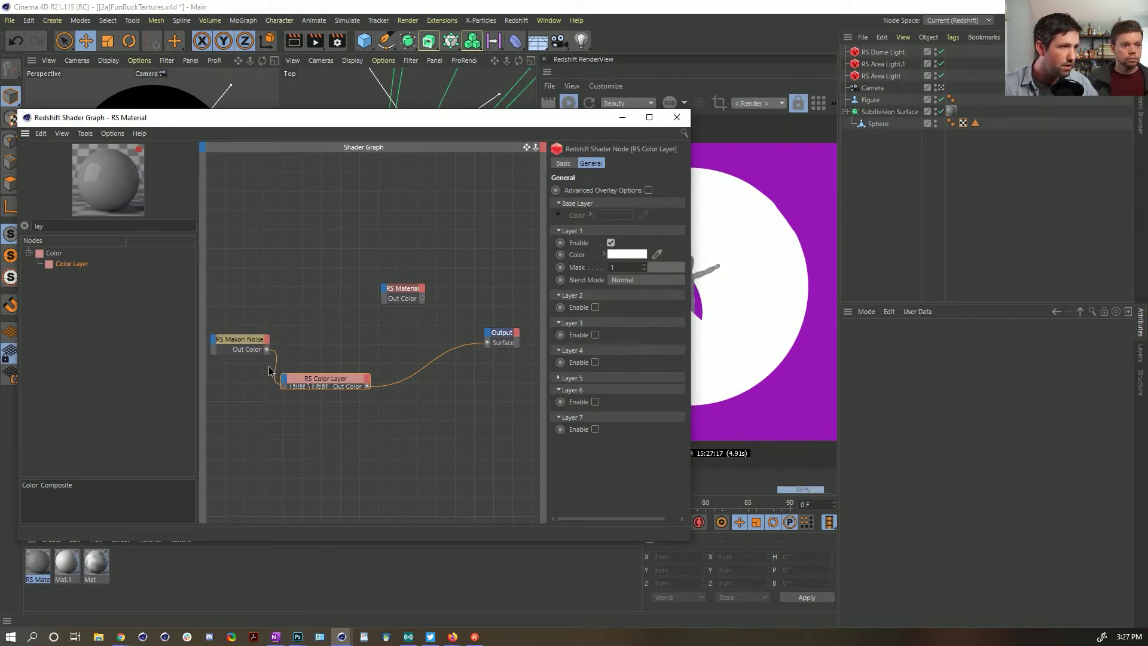
drag(272, 358, 284, 380)
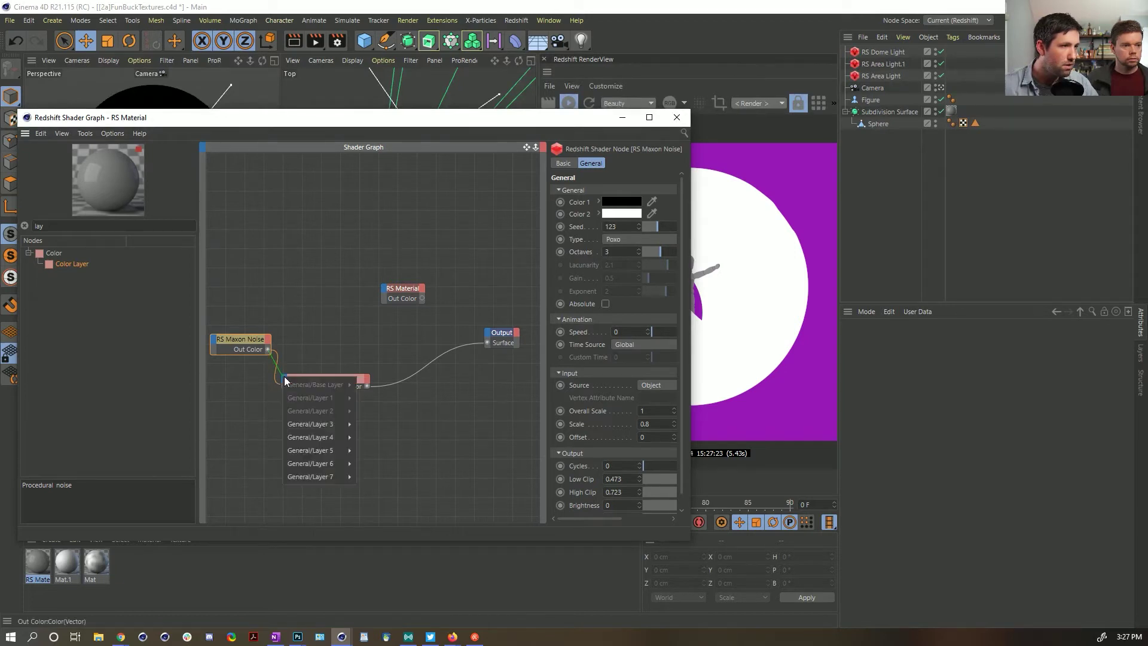
click(407, 348)
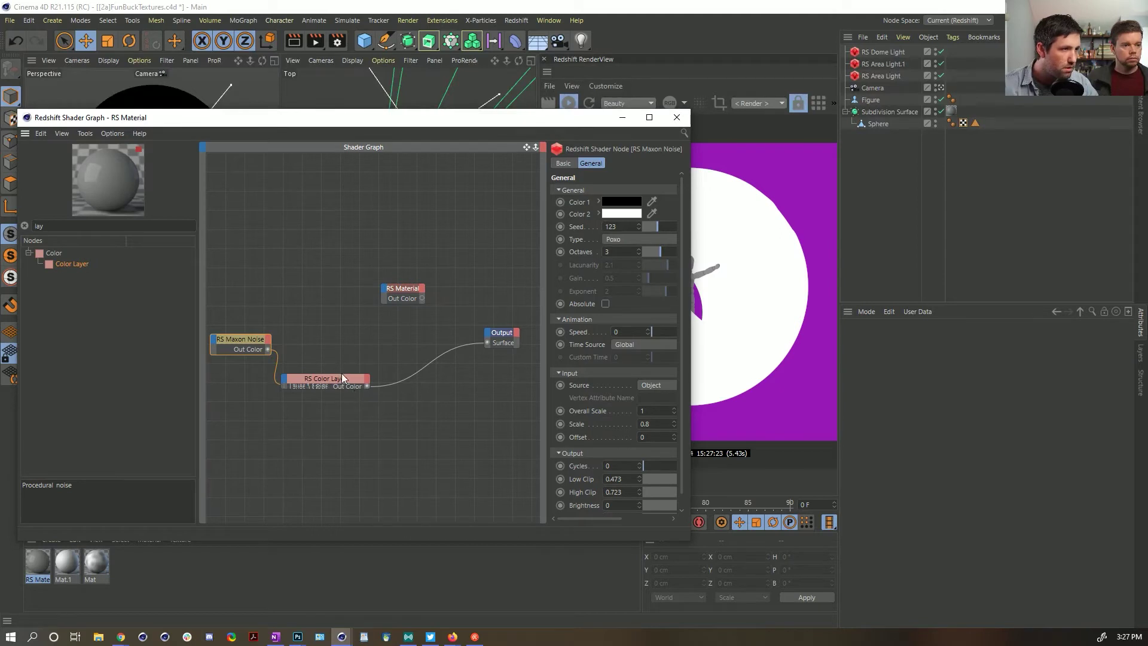
drag(342, 374, 349, 304)
click(349, 306)
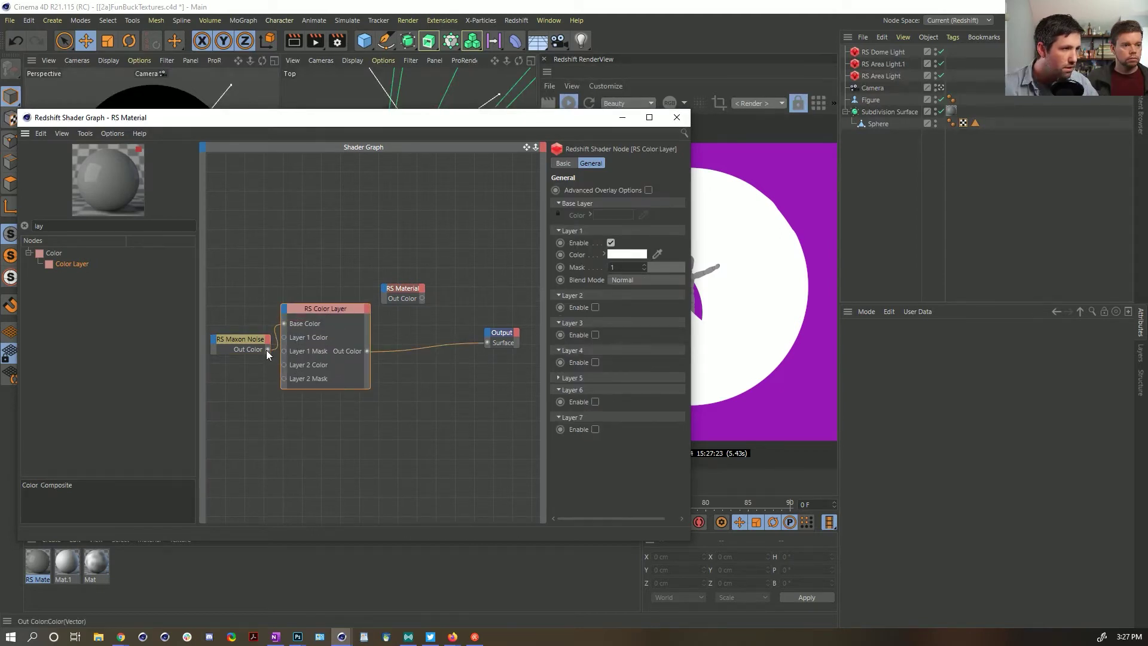
drag(285, 353, 284, 351)
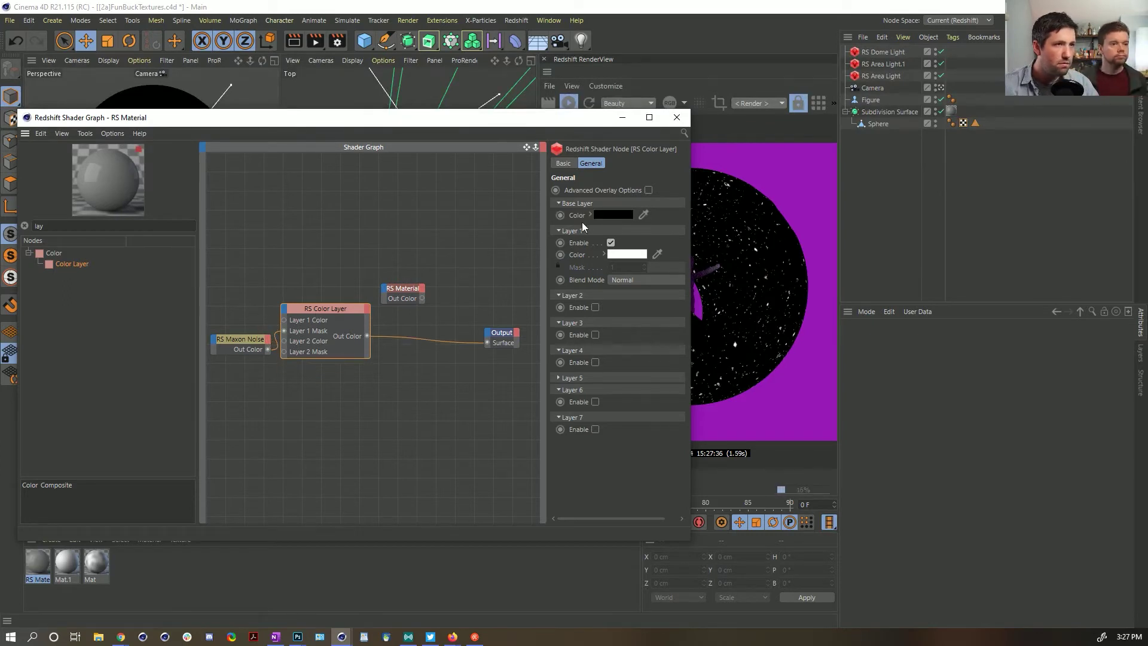
Step: Set the Color Layer's Base Layer color to green with H 146°, S 59% and V 77%
click(613, 215)
click(606, 206)
drag(644, 231, 686, 234)
click(637, 218)
click(654, 232)
click(610, 215)
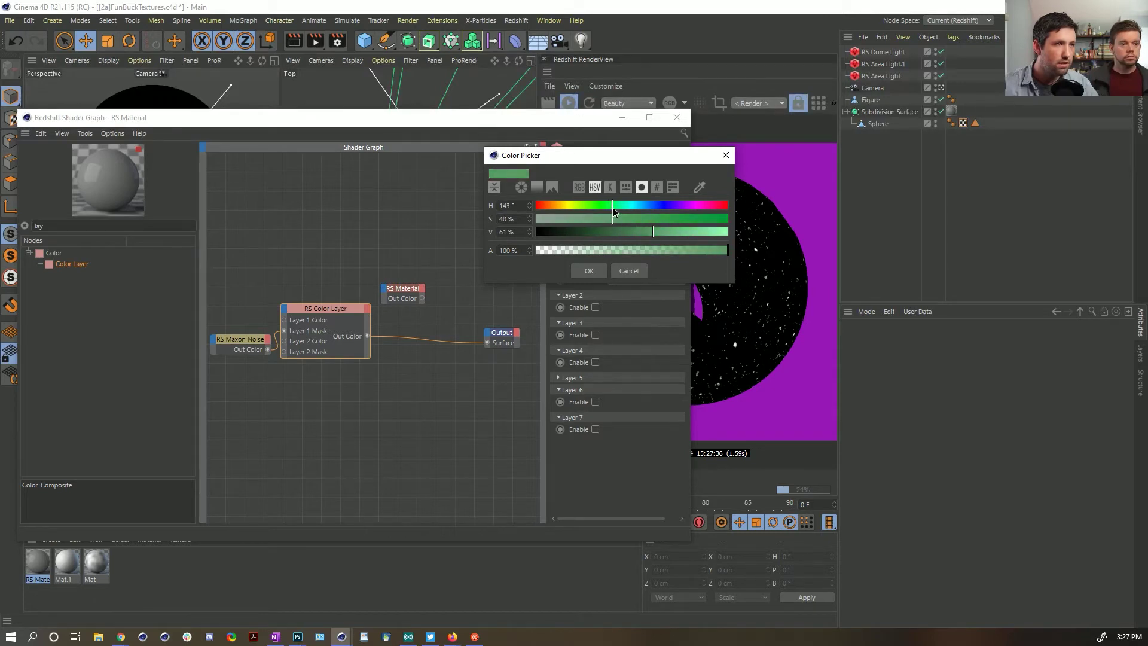
drag(670, 232, 685, 225)
click(614, 206)
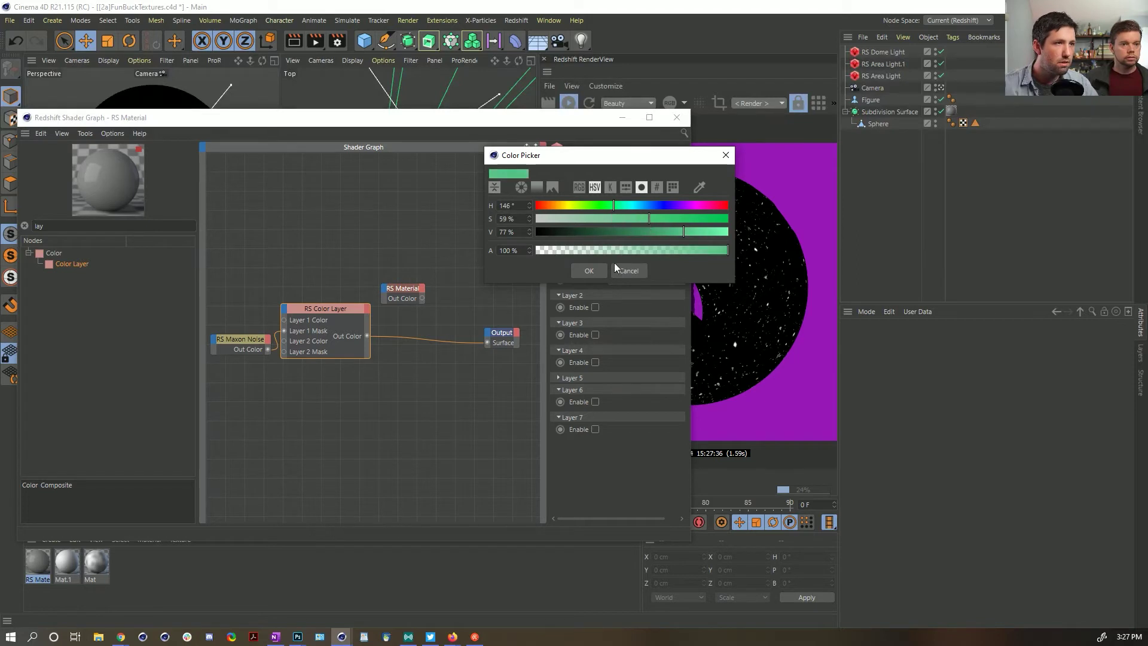
click(595, 267)
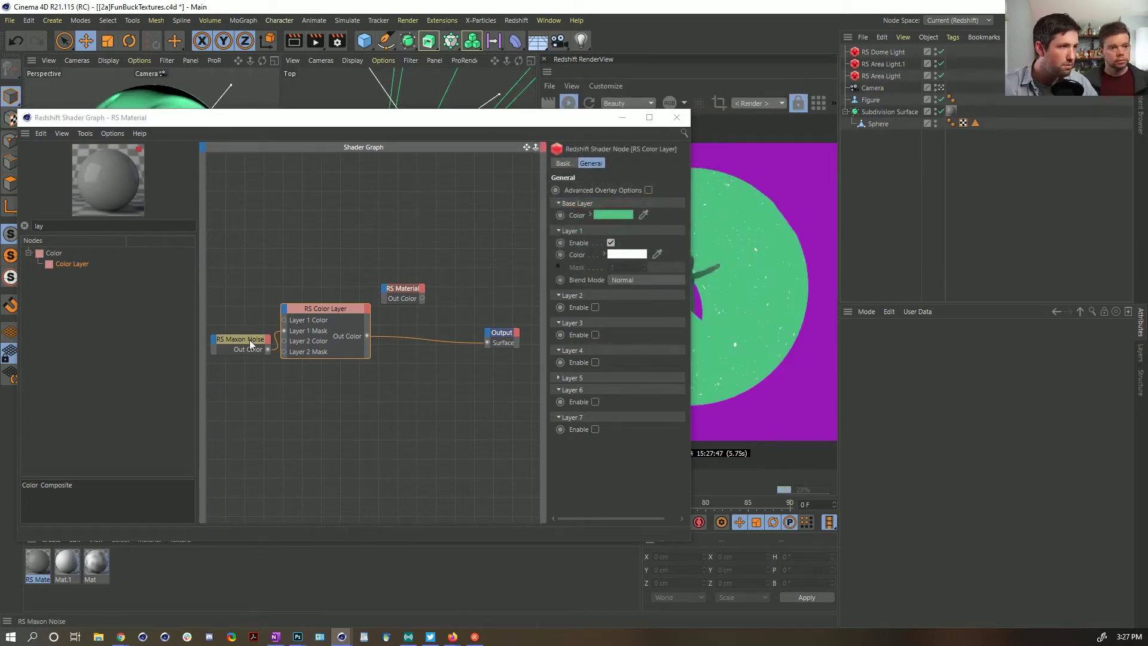
Step: Spread out the Maxon Noise and RS Material nodes, and resize the shader graph window and its panes to uncover the render preview
drag(249, 340, 227, 332)
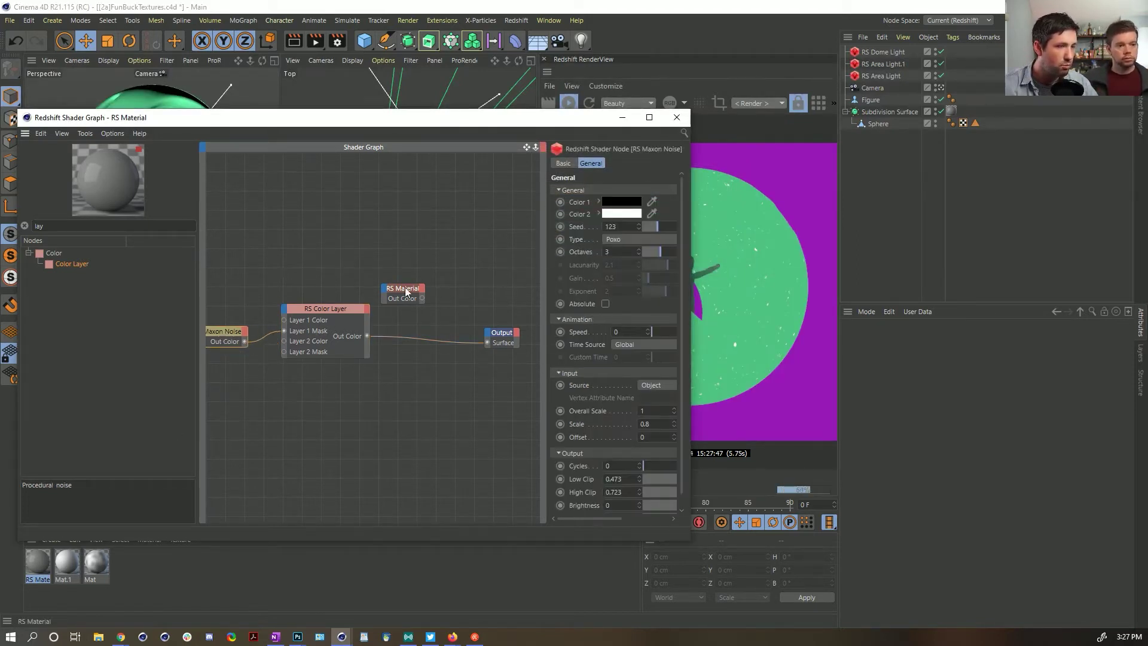
drag(404, 286, 440, 247)
click(243, 332)
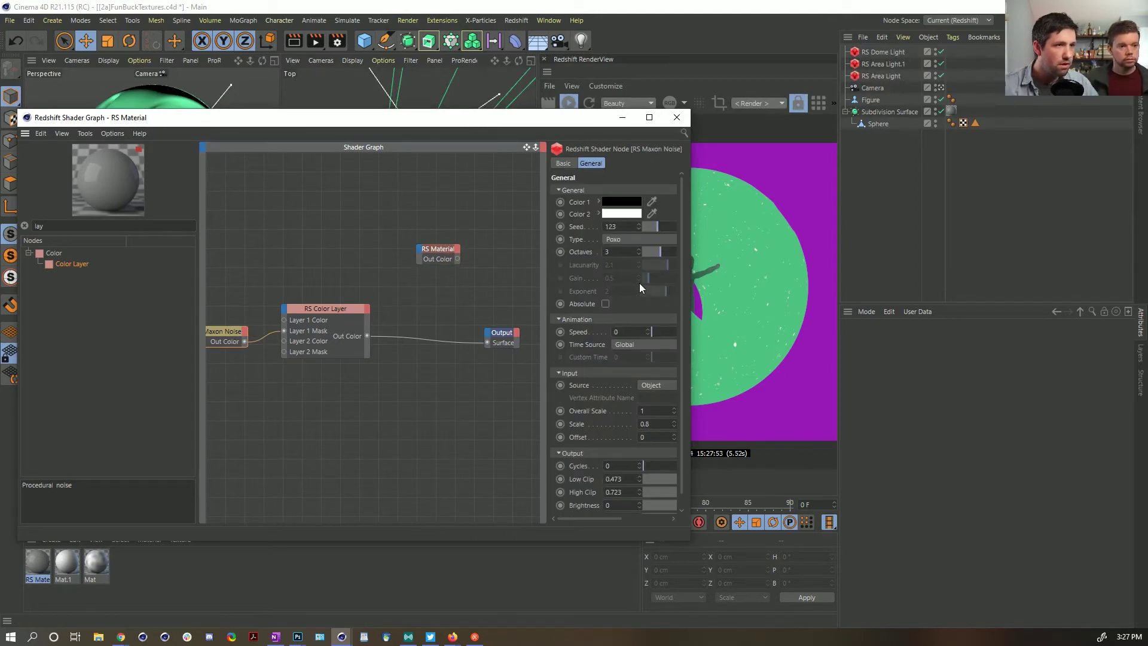
drag(693, 471, 746, 470)
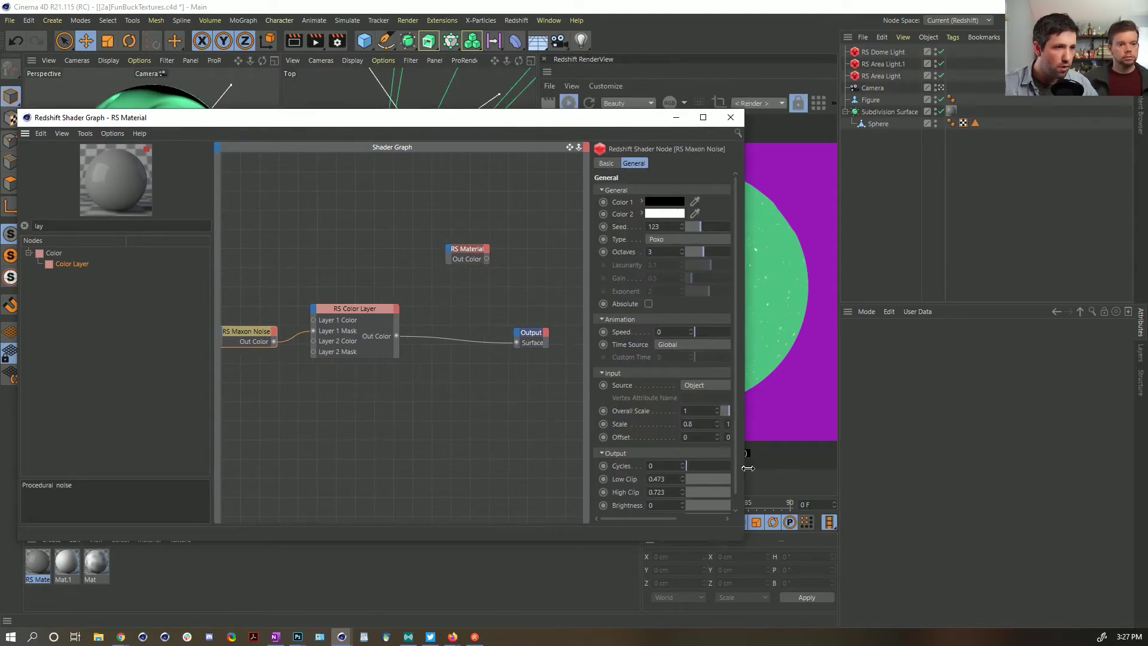
drag(661, 519, 705, 515)
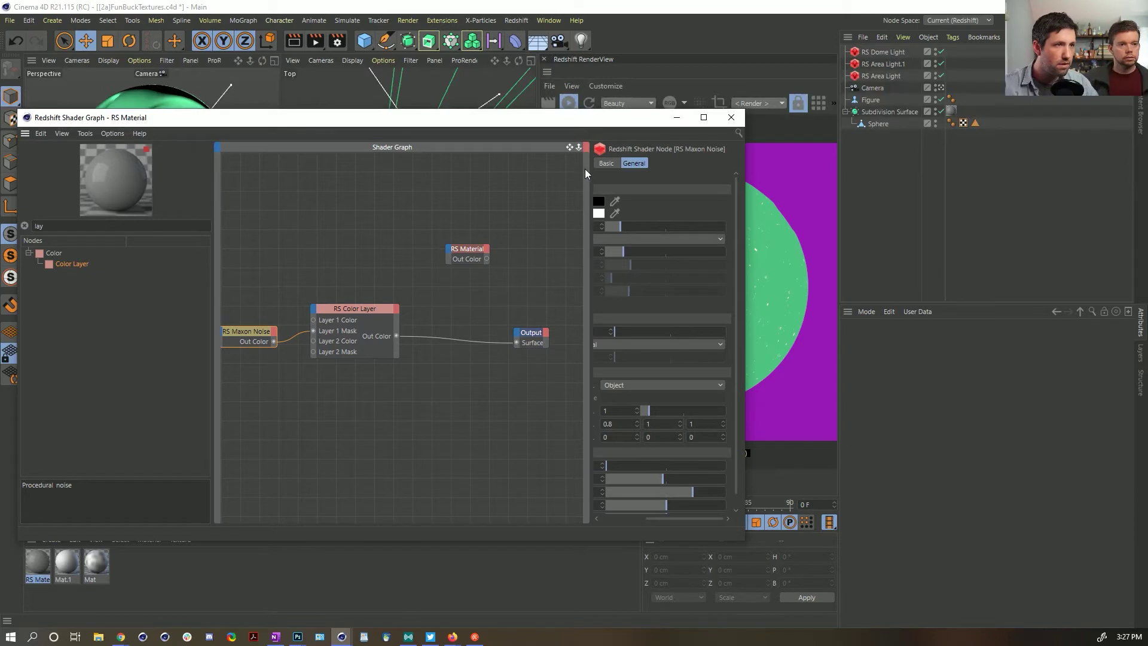
drag(590, 168, 528, 171)
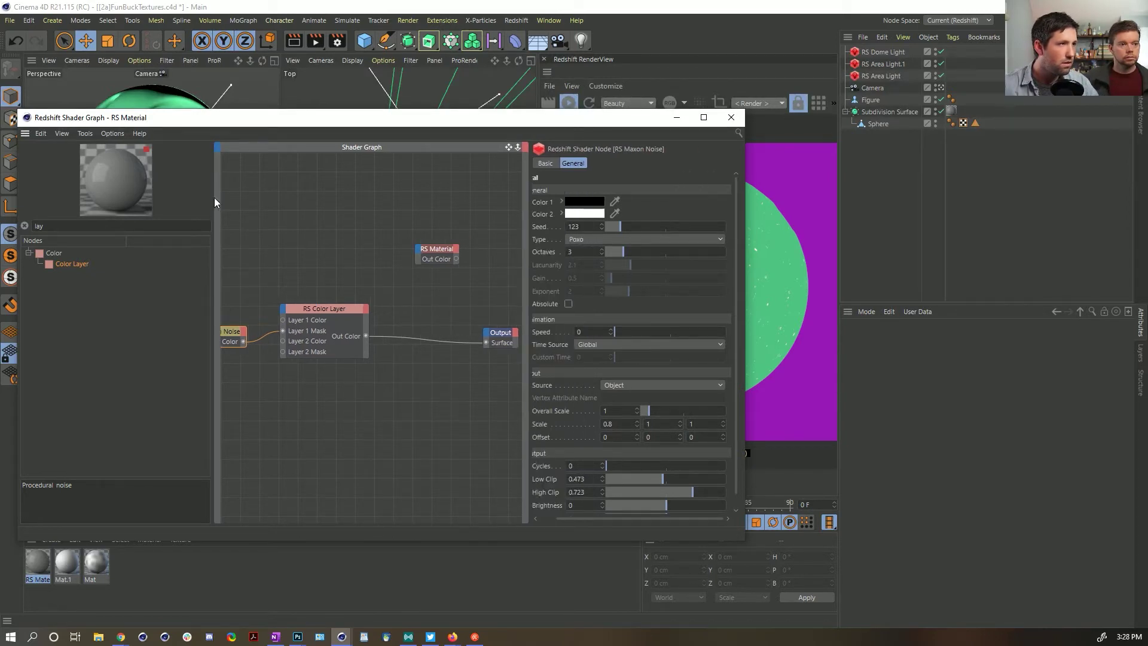
drag(213, 198, 149, 199)
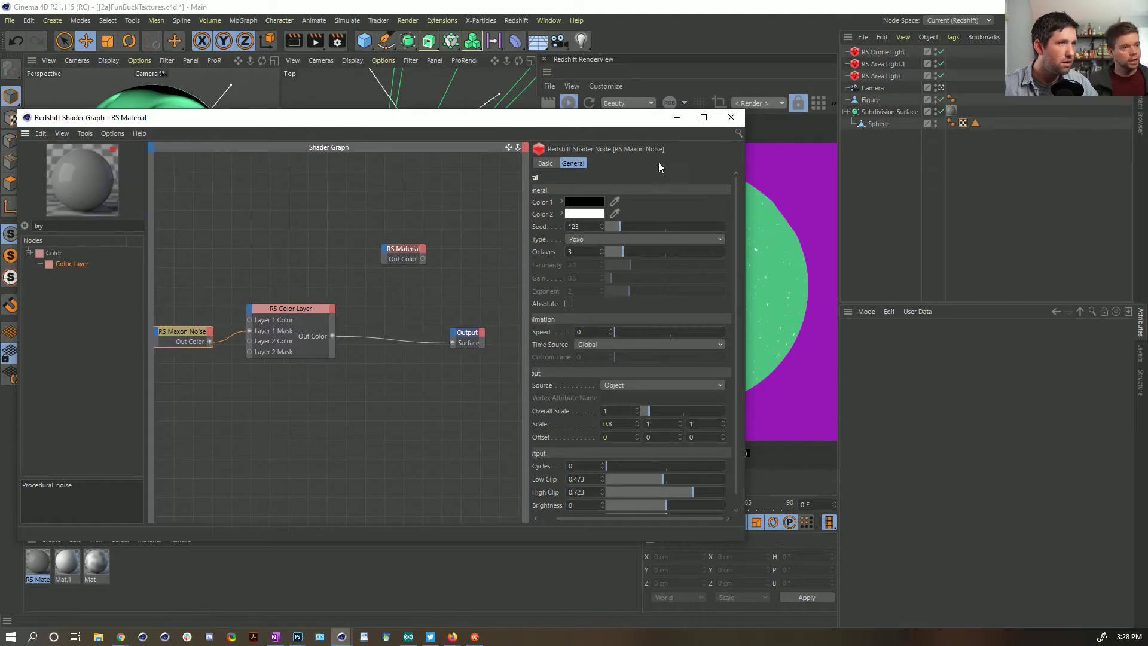
drag(746, 193, 543, 193)
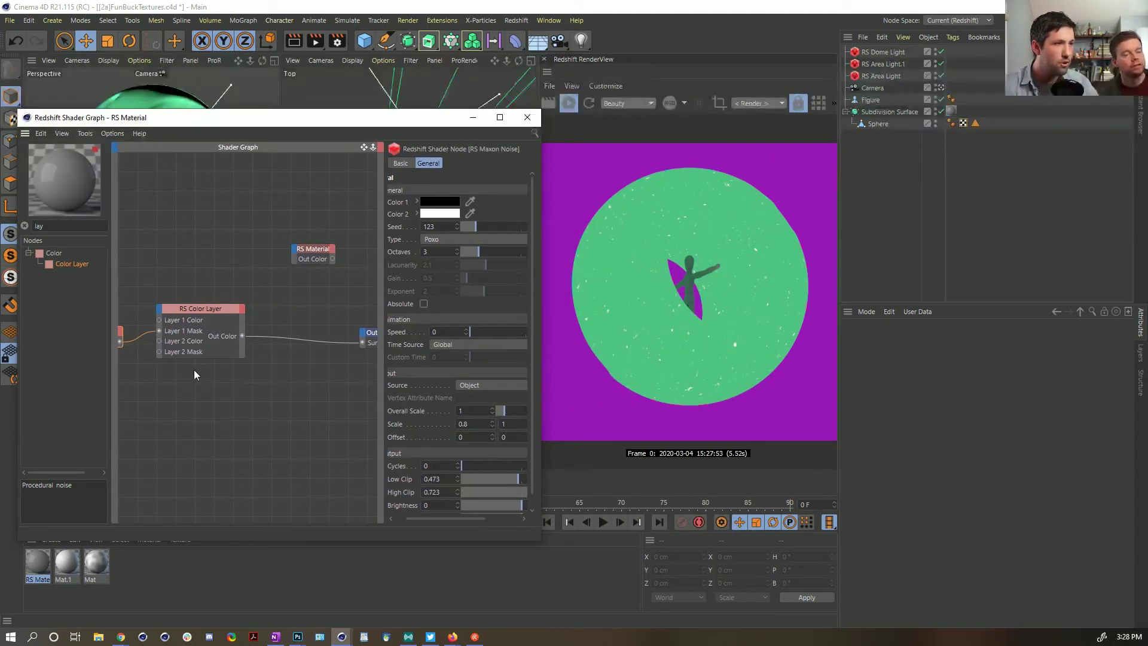
Step: Set the Maxon Noise's Low Clip to 0.316 and High Clip to 0.455
scroll(528, 483, down, 1)
click(499, 465)
click(516, 476)
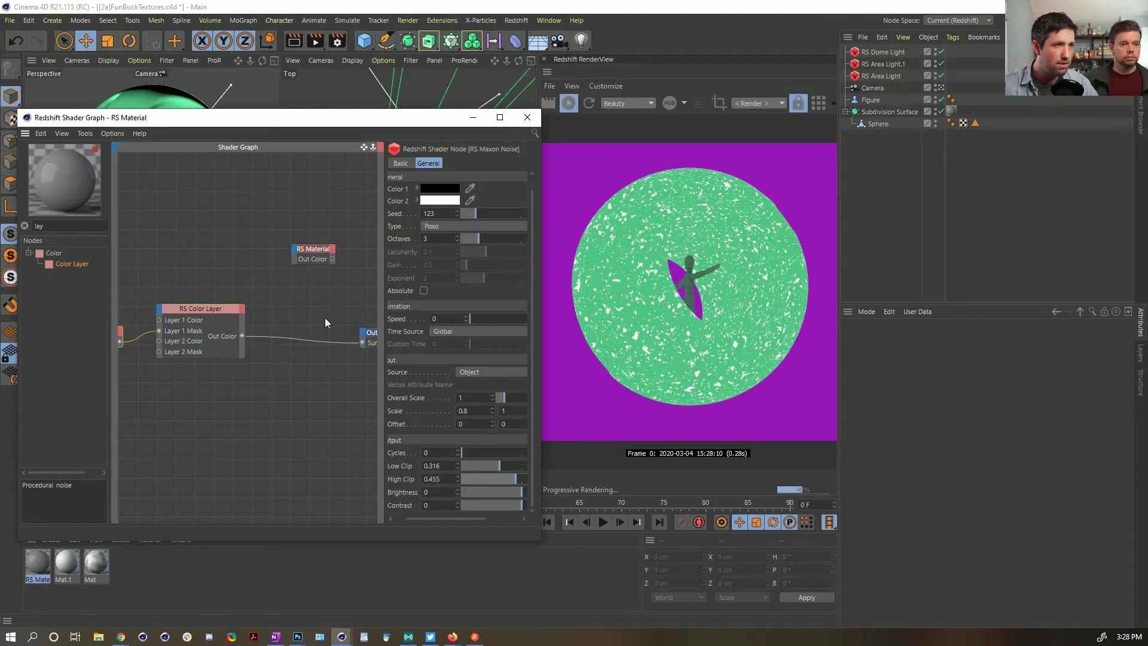
Step: Duplicate the RS Material node and arrange both copies one above the other over the Color Layer node
click(225, 309)
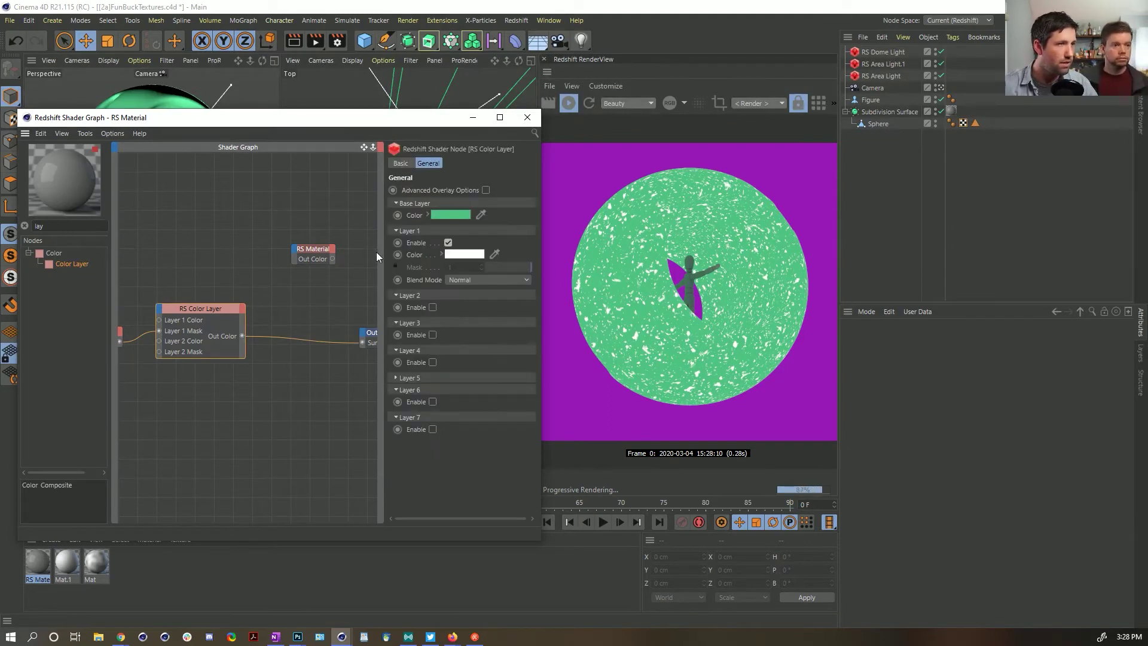
drag(236, 332, 276, 255)
drag(221, 244, 247, 323)
drag(318, 252, 292, 269)
click(287, 220)
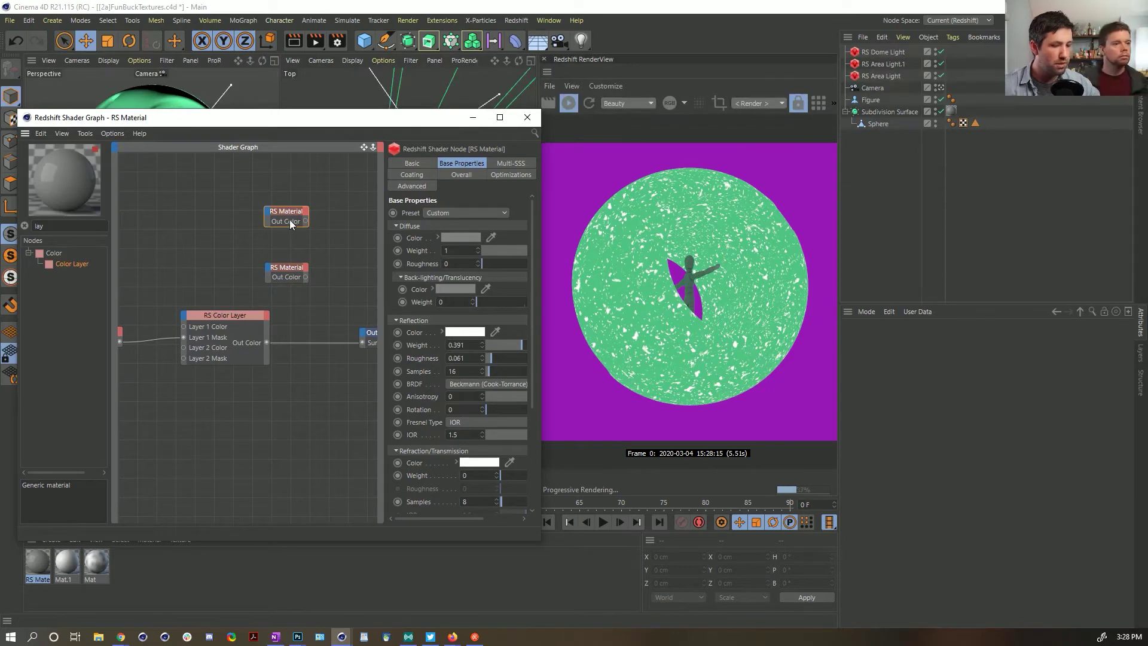
Step: Connect the upper RS Material to the Output's Surface and set its diffuse color to green with H 160°, S 76% and V 65%
drag(290, 221, 362, 343)
click(460, 238)
click(468, 235)
click(527, 246)
click(508, 260)
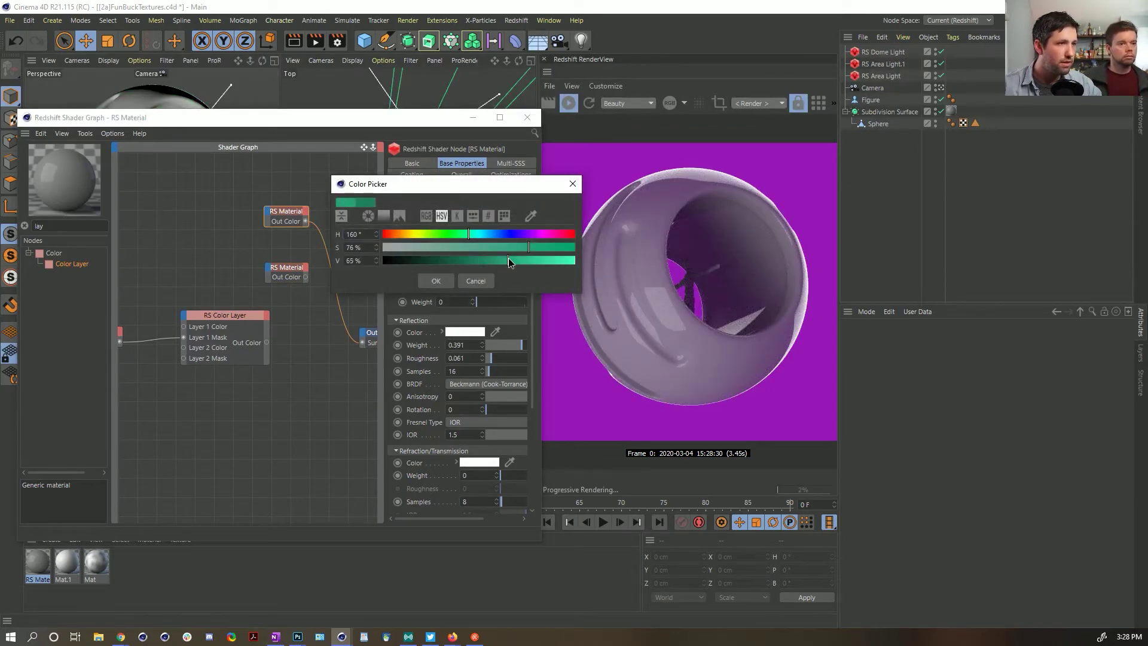
click(446, 283)
Step: Connect the lower RS Material's Out Color to the Output's Surface and set its diffuse color to black
click(300, 276)
drag(305, 277, 362, 343)
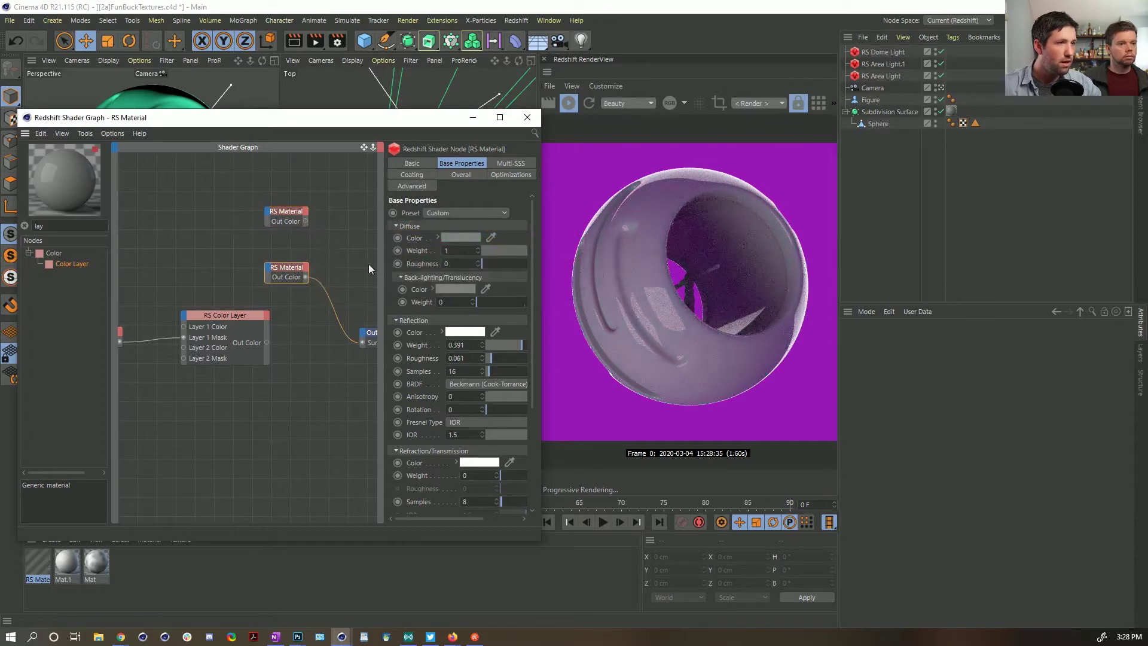
click(468, 238)
drag(465, 261, 396, 262)
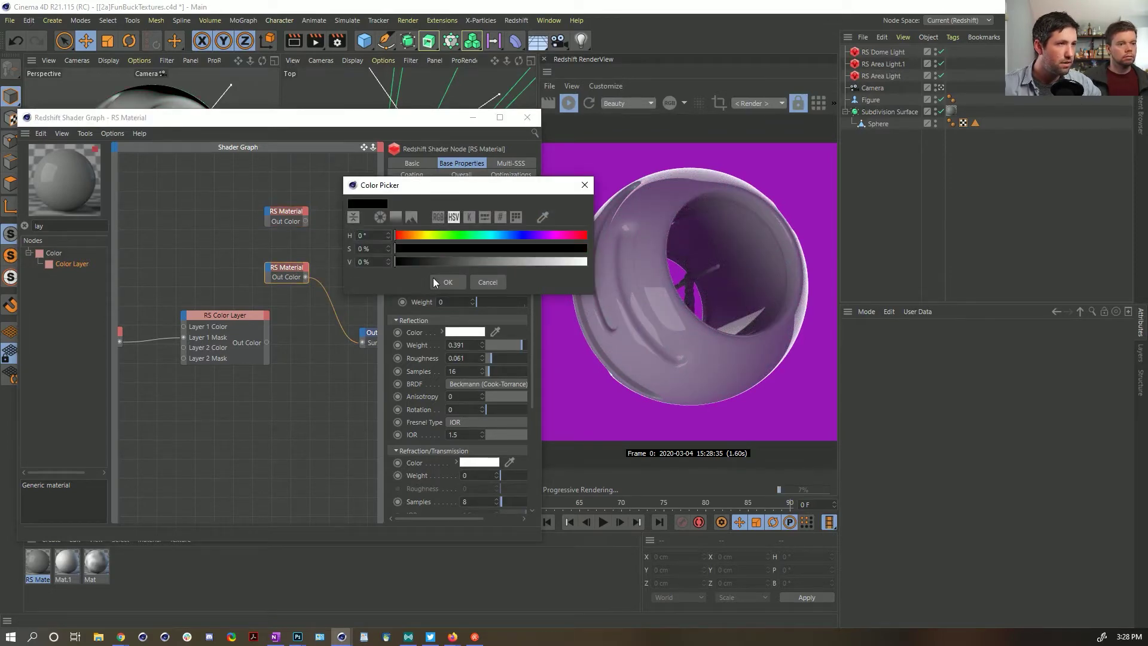
click(444, 283)
Step: Set the lower RS Material's reflection weight to 1, roughness to 0.036 and IOR to 8
drag(507, 345, 577, 345)
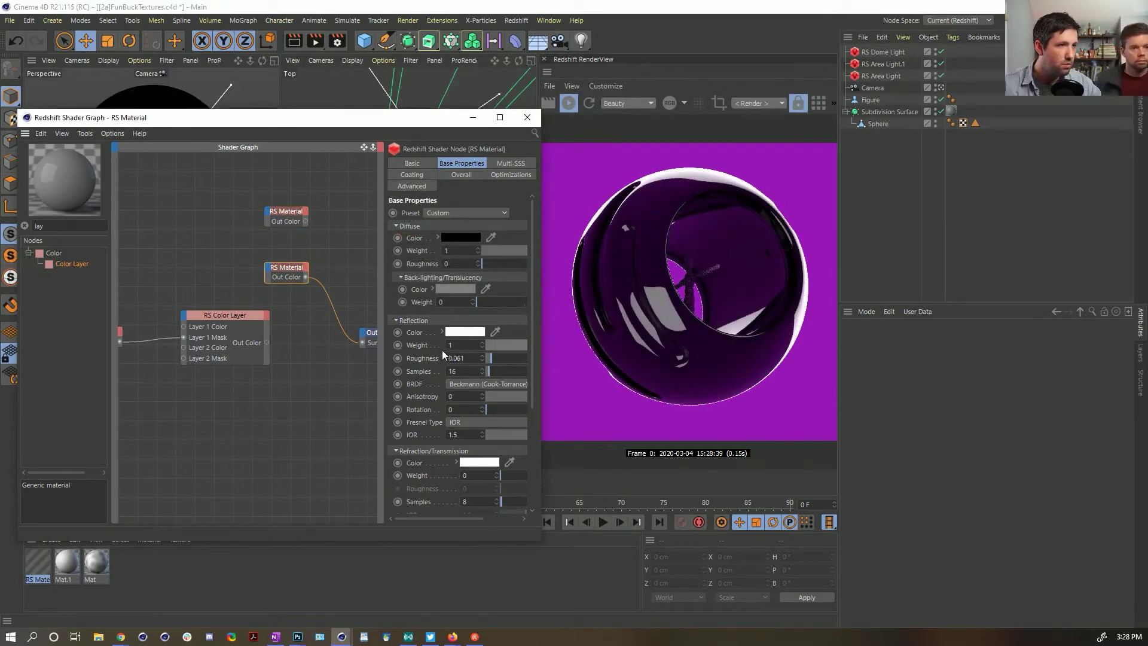
drag(494, 358, 495, 359)
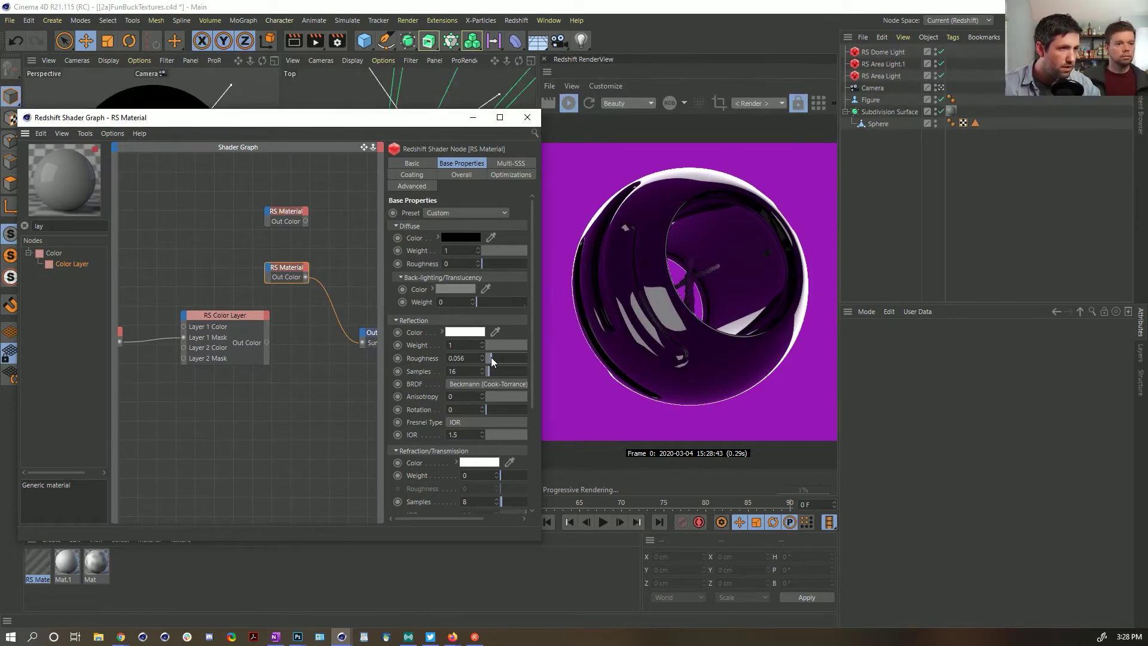
drag(471, 435, 403, 432)
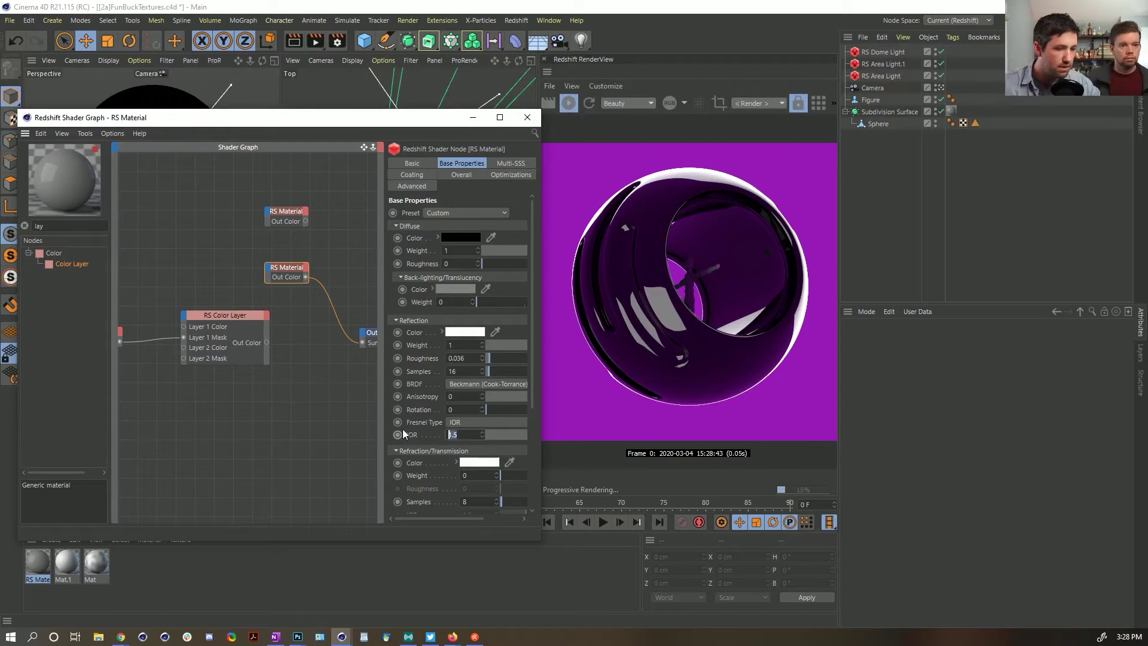
click(363, 439)
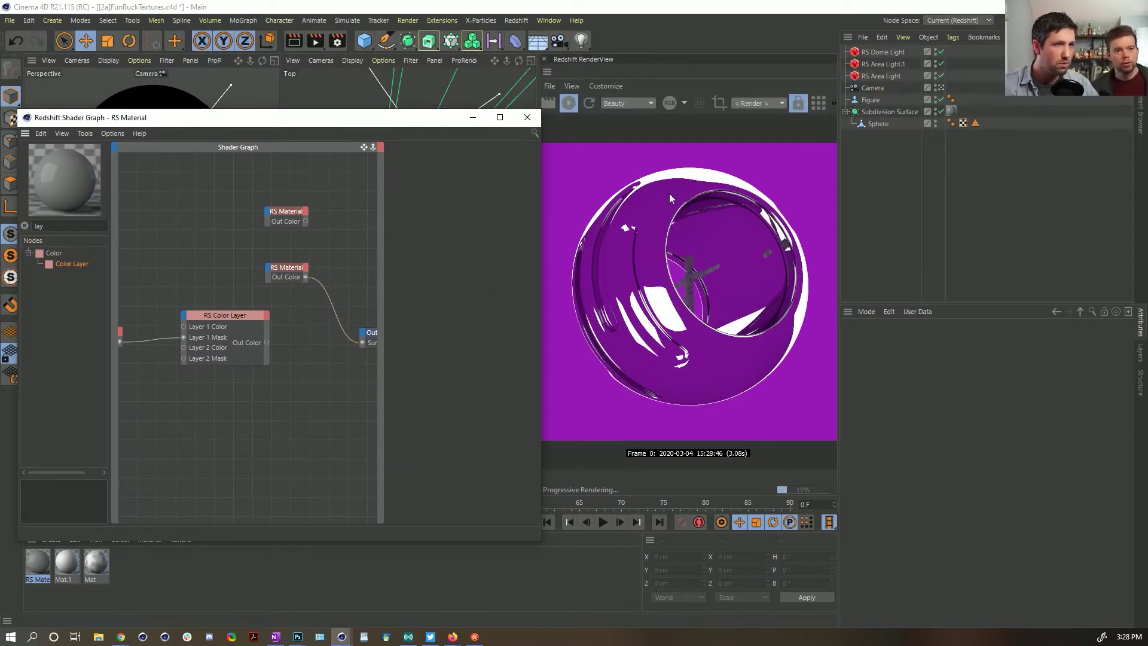
Step: Raise the lower RS Material's reflection roughness to 0.441
click(291, 268)
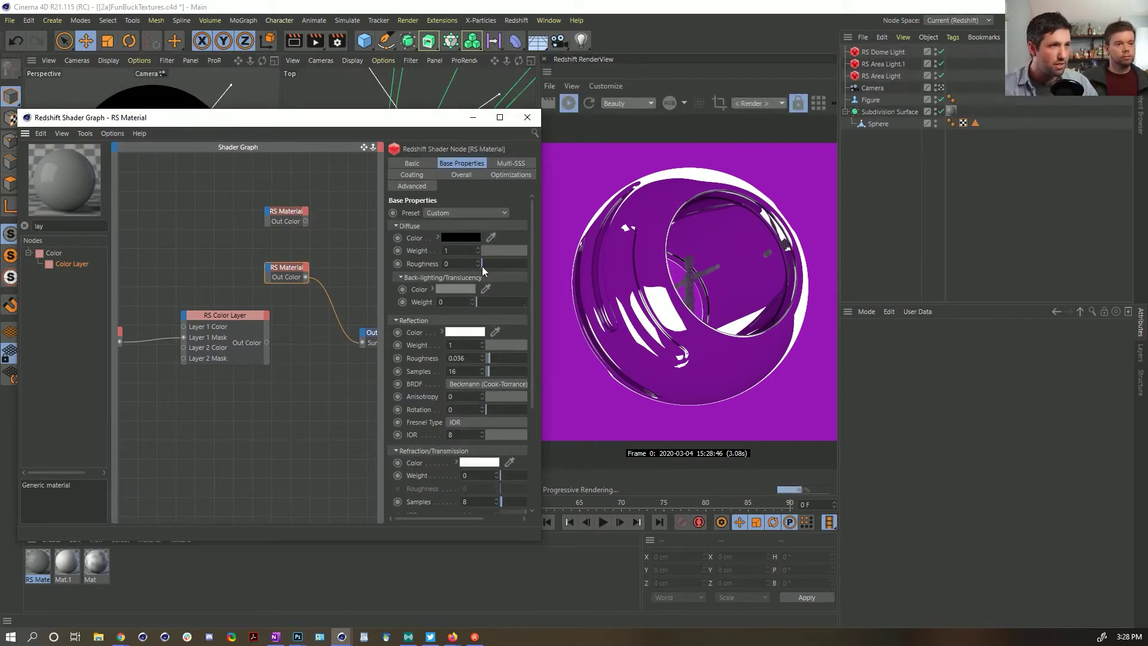
drag(482, 264, 475, 274)
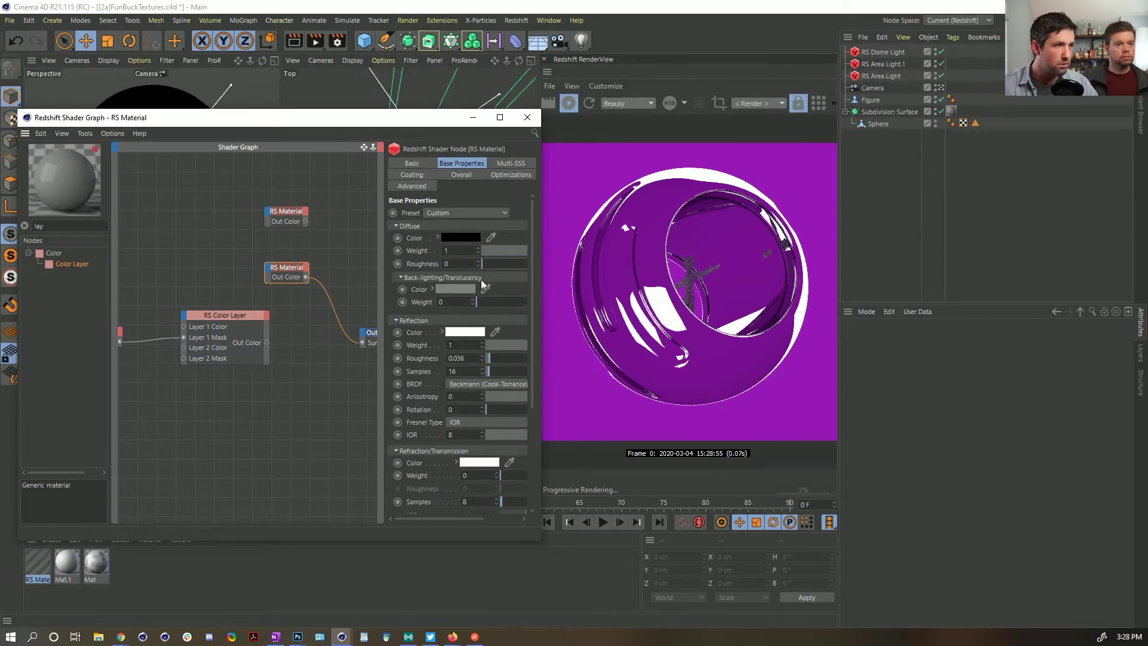
drag(491, 358, 535, 357)
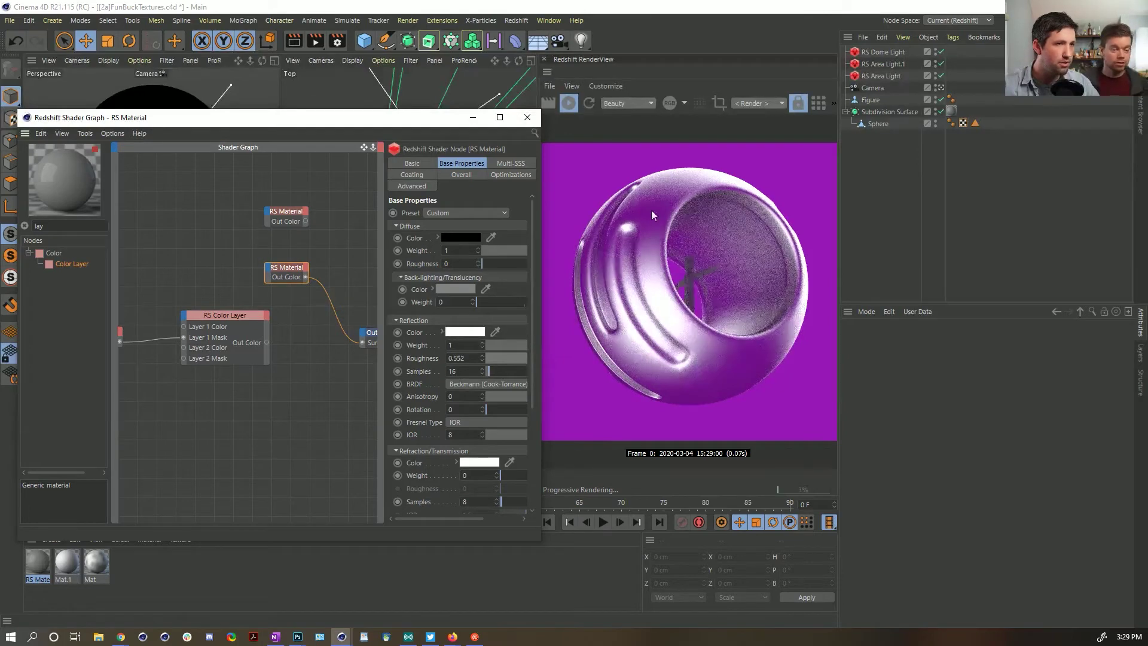
click(526, 358)
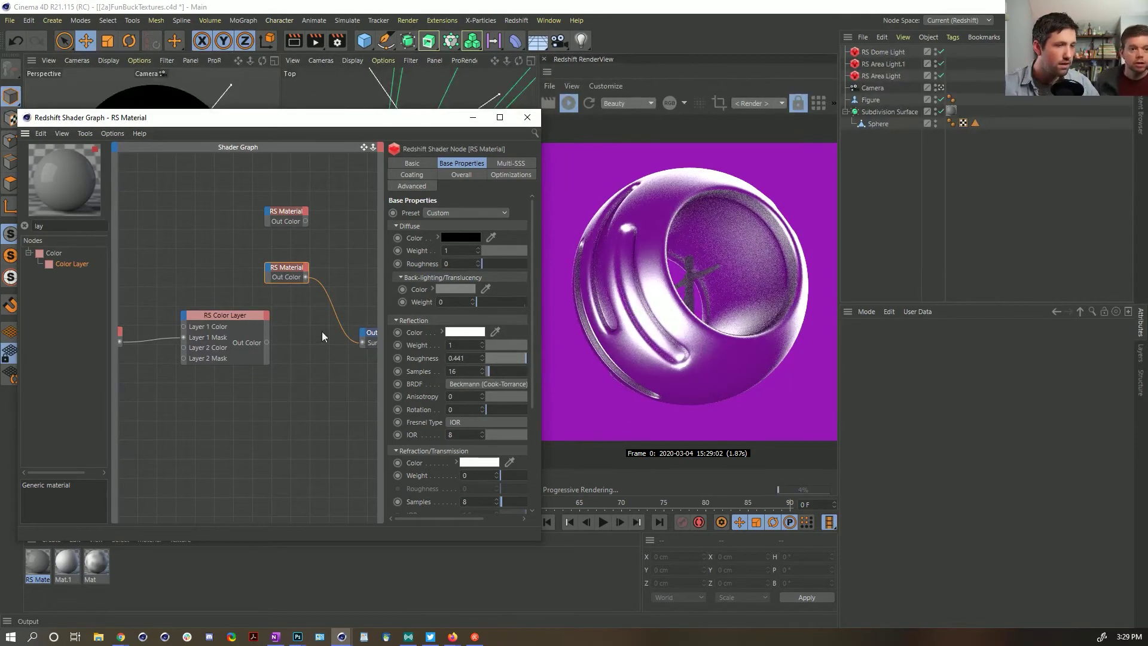
Step: Move the Color Layer node away from the RS Materials and set its Base Layer color to black
drag(232, 315, 199, 314)
click(451, 214)
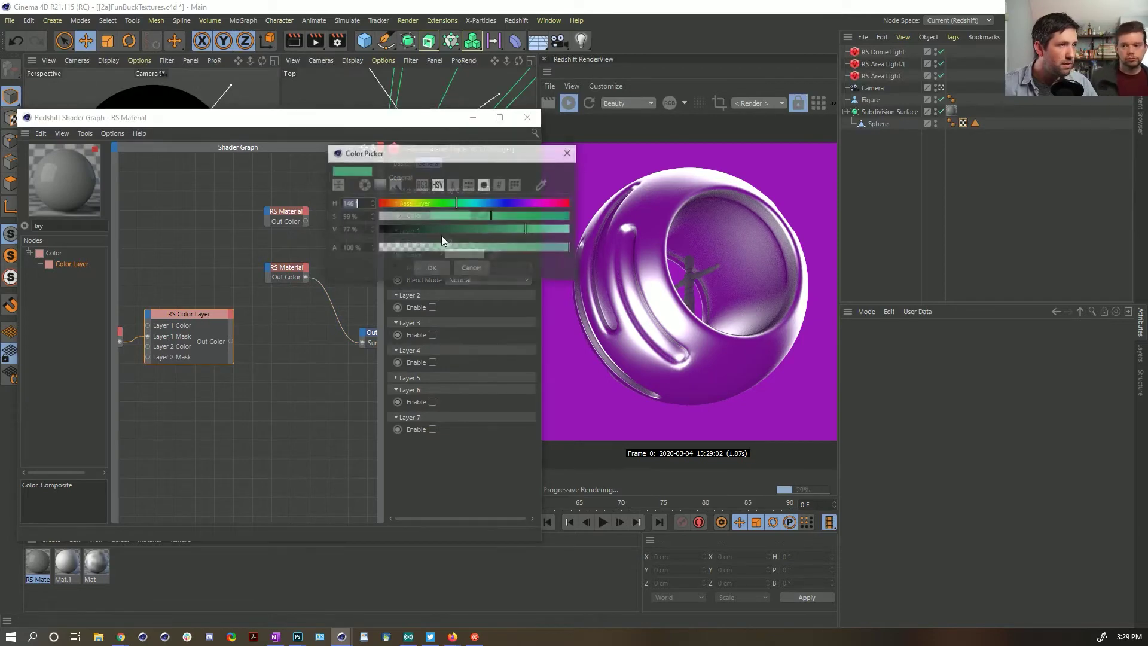
drag(437, 229, 379, 229)
click(433, 267)
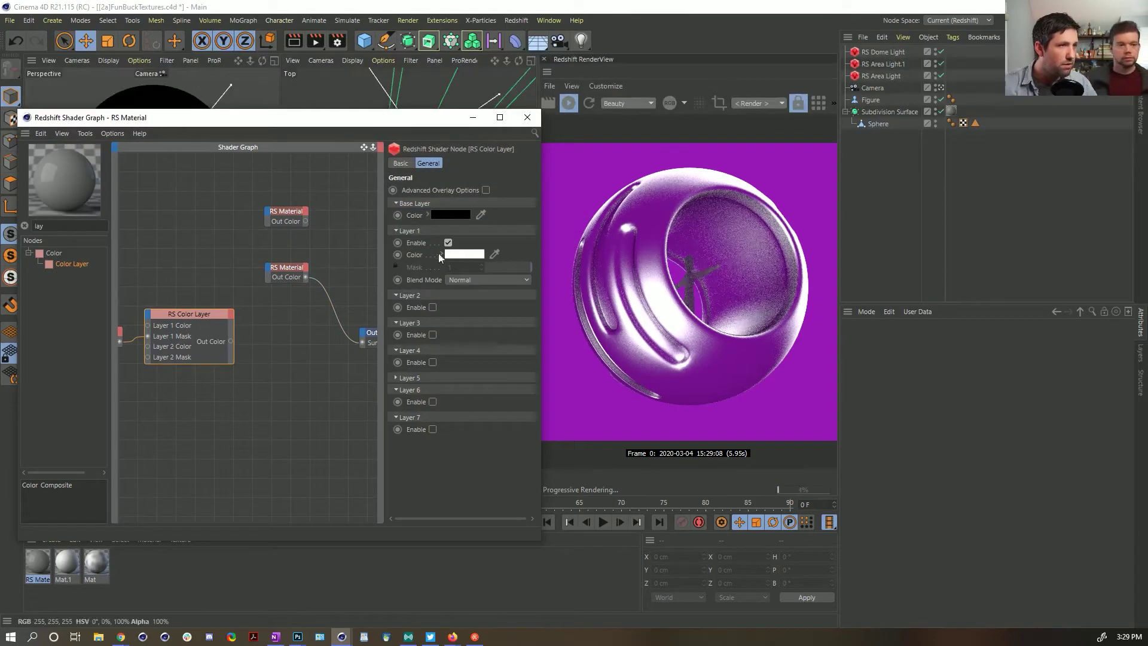
Step: Clear the node search and add a Material Blender node from the Materials category to the shader graph
drag(232, 342, 242, 260)
drag(323, 202, 286, 271)
double_click(39, 226)
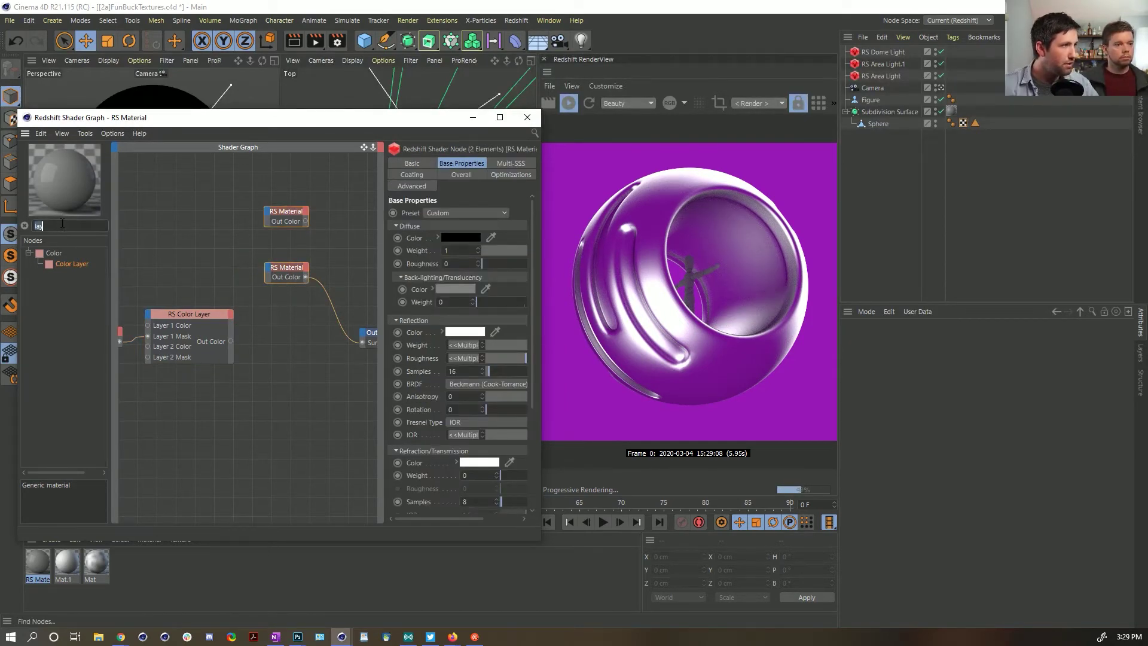
click(24, 225)
click(28, 253)
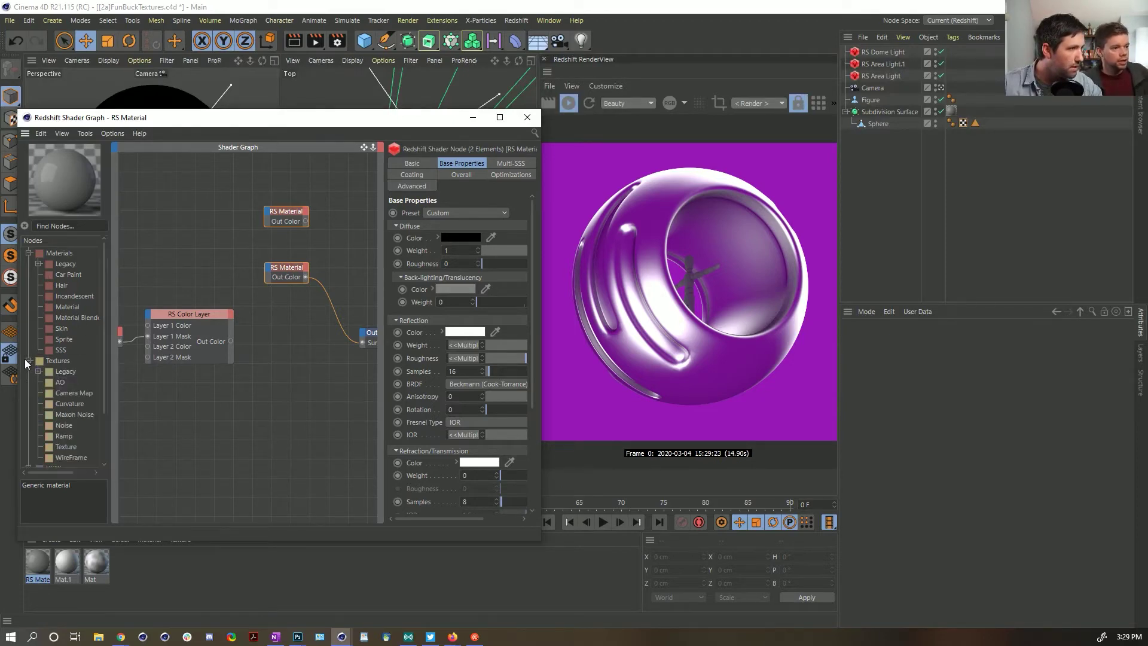
drag(80, 318, 346, 367)
Step: Widen the shader graph window, rearrange the RS Materials beside the Material Blender, and connect the upper one's Out Color to Layer Color 1
drag(540, 348, 600, 344)
drag(277, 193, 301, 291)
drag(342, 354, 336, 260)
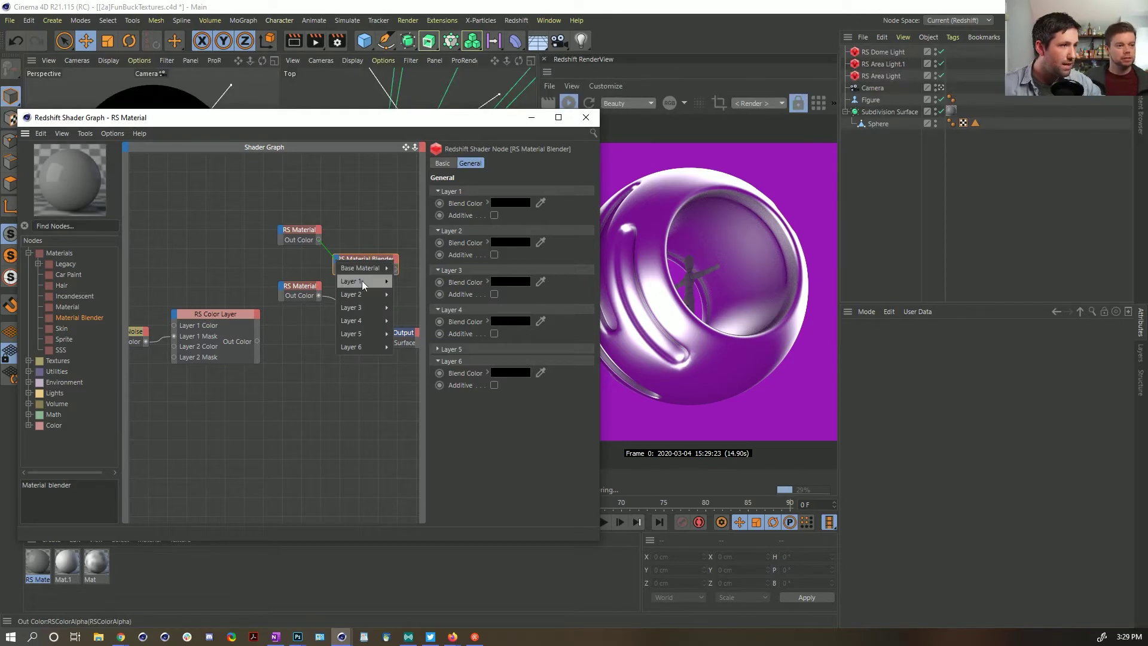
click(404, 281)
drag(353, 263, 361, 255)
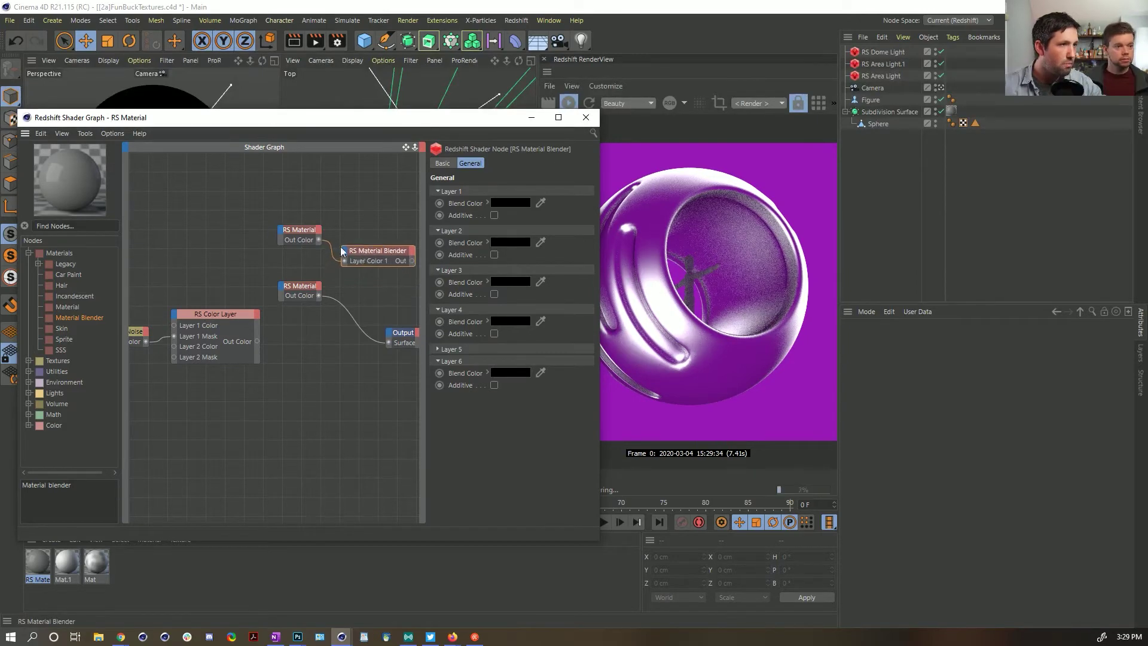
click(306, 229)
click(369, 250)
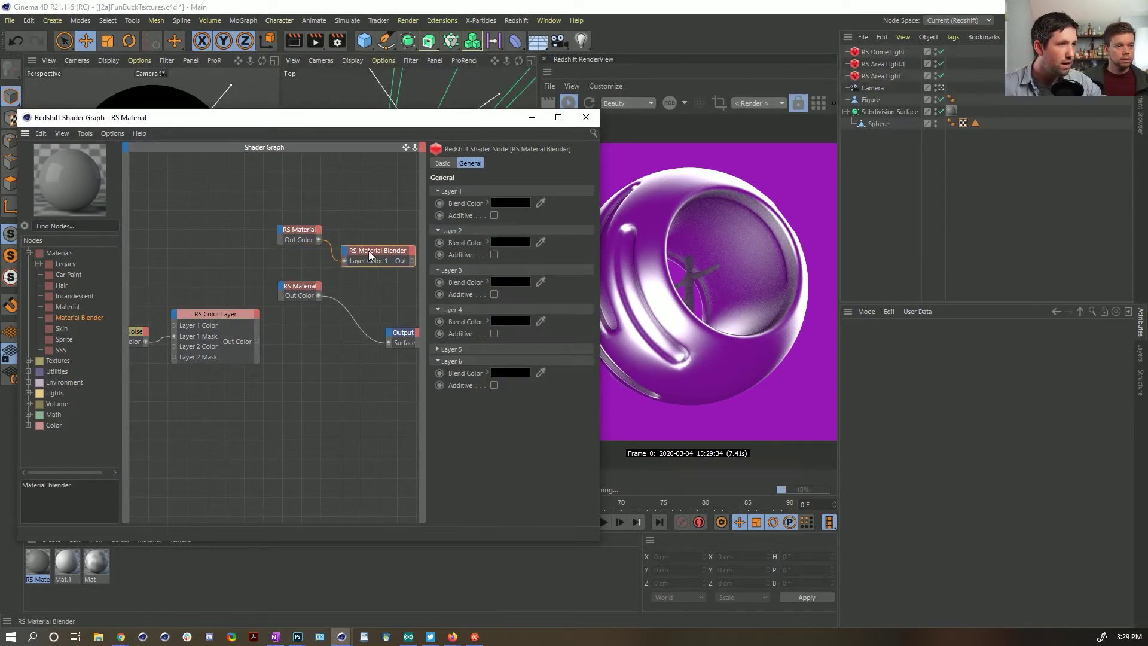
drag(340, 261, 345, 255)
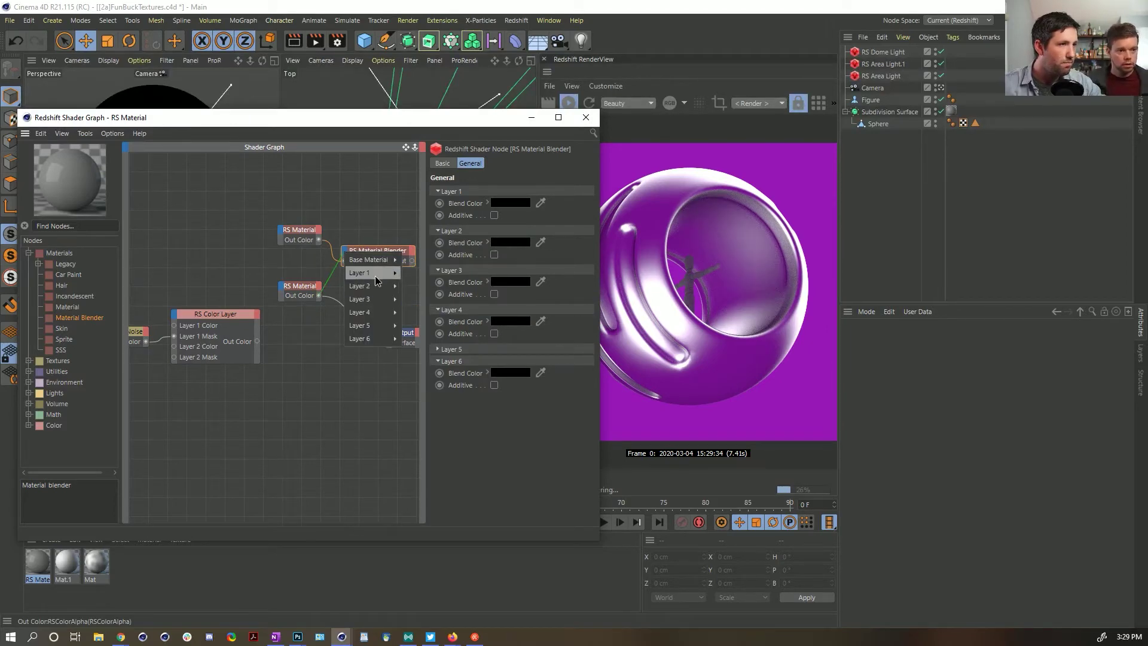
mouse_move(368, 274)
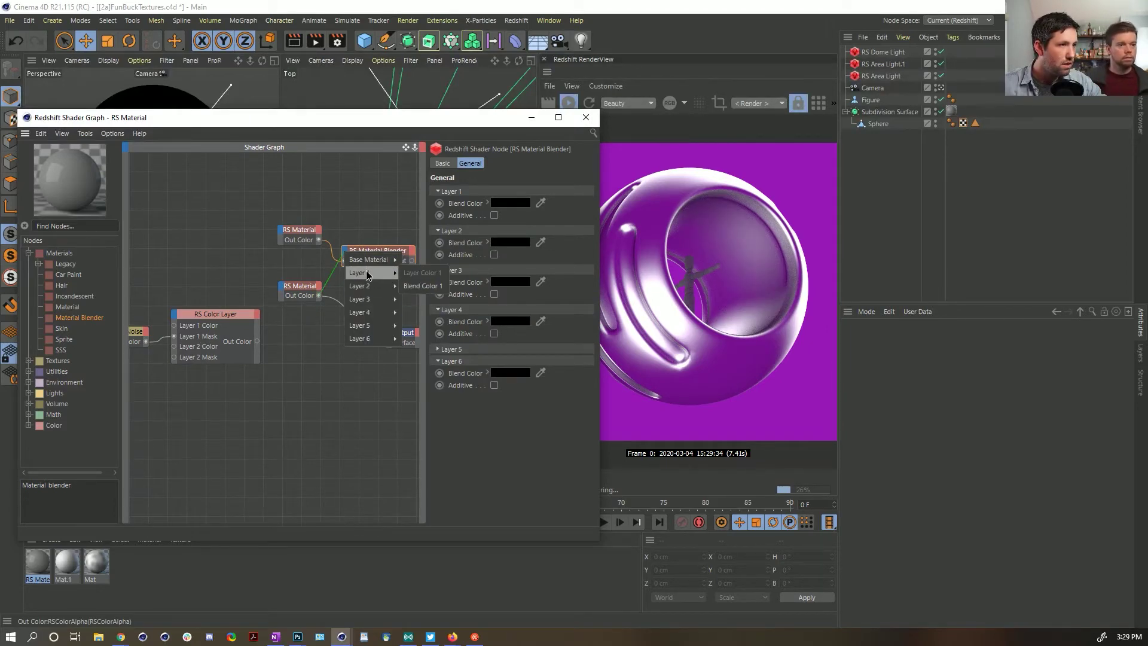
click(315, 247)
Step: Connect the upper RS Material to the Material Blender's Base Color and the lower RS Material to its Layer Color 1
drag(319, 239, 345, 251)
mouse_move(357, 257)
click(419, 257)
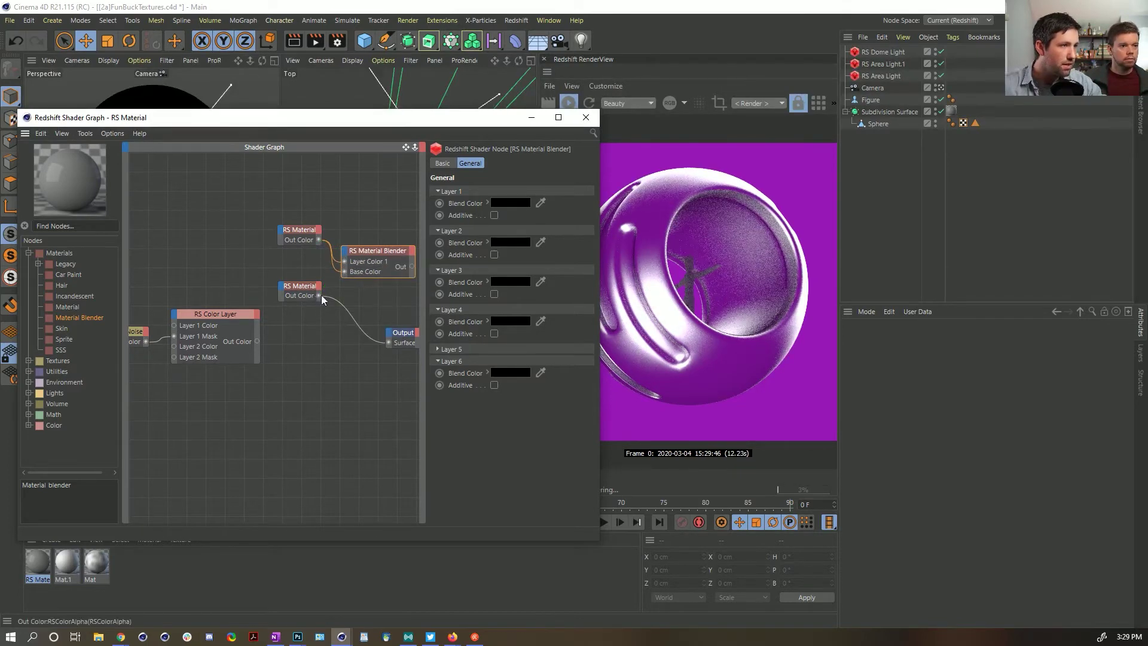
drag(344, 270, 344, 262)
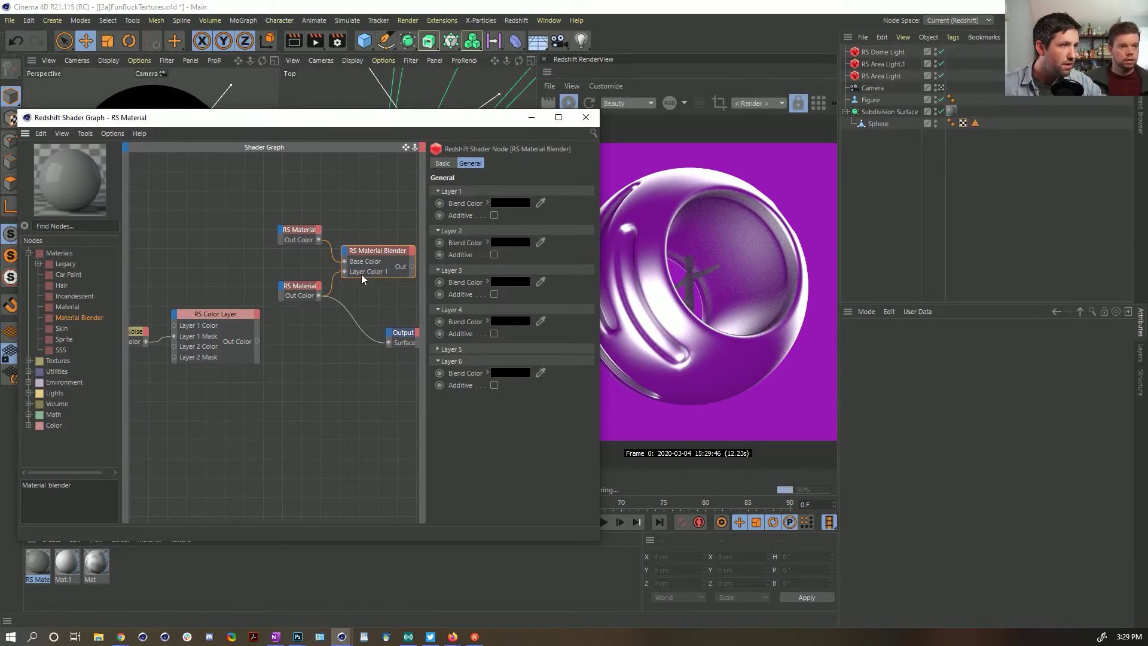
Step: Move the Maxon Noise and Color Layer above the RS Materials, and shift the two RS Materials and Material Blender away from the Output
click(139, 332)
click(205, 315)
mouse_move(197, 324)
mouse_down()
mouse_move(231, 175)
mouse_move(254, 173)
mouse_up()
drag(384, 229, 250, 311)
drag(365, 254, 336, 272)
click(286, 292)
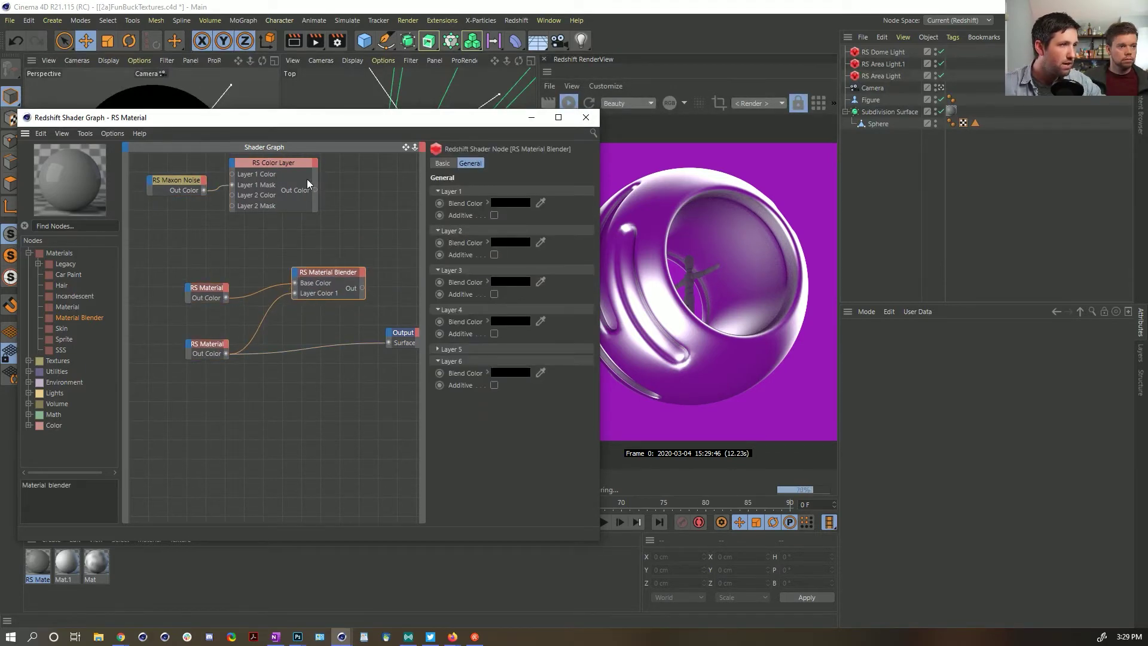
Step: Connect the Color Layer's Out Color to the Material Blender's Layer 1 Blend Color and the blender's Out to the Output's Surface
drag(316, 191, 296, 272)
mouse_move(335, 292)
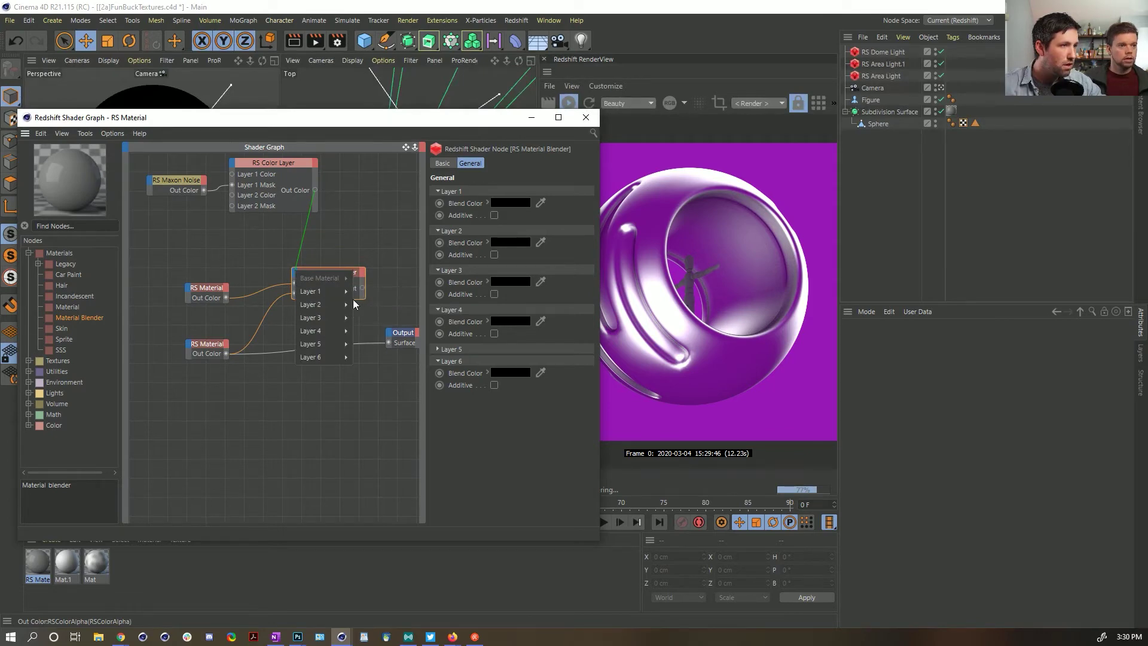
click(366, 302)
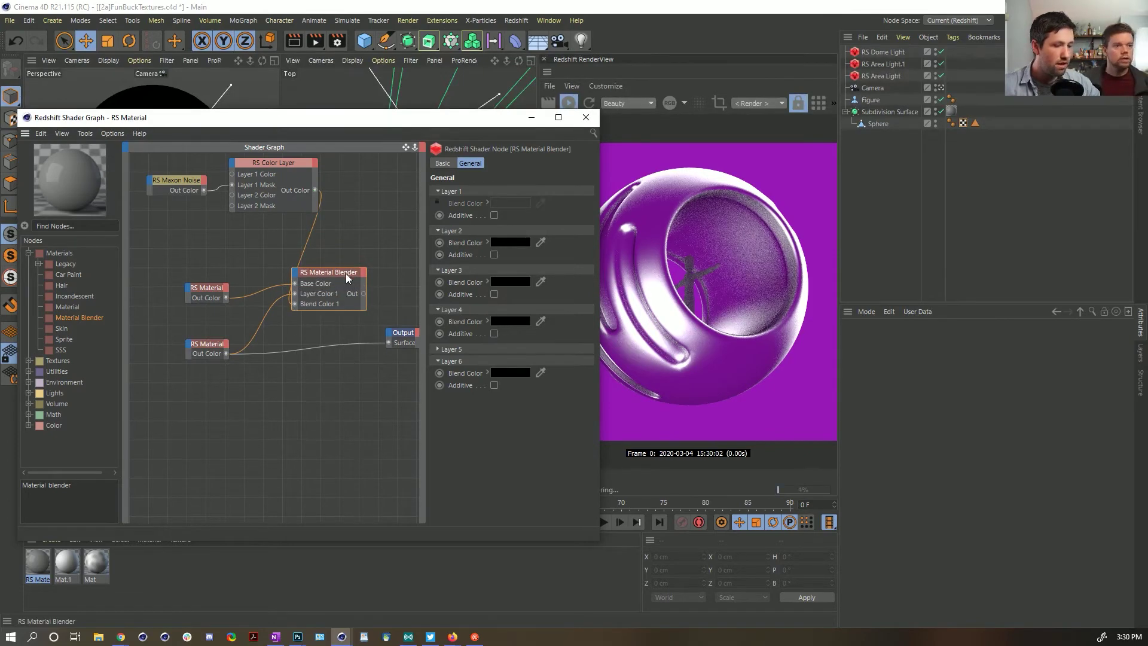
key(o)
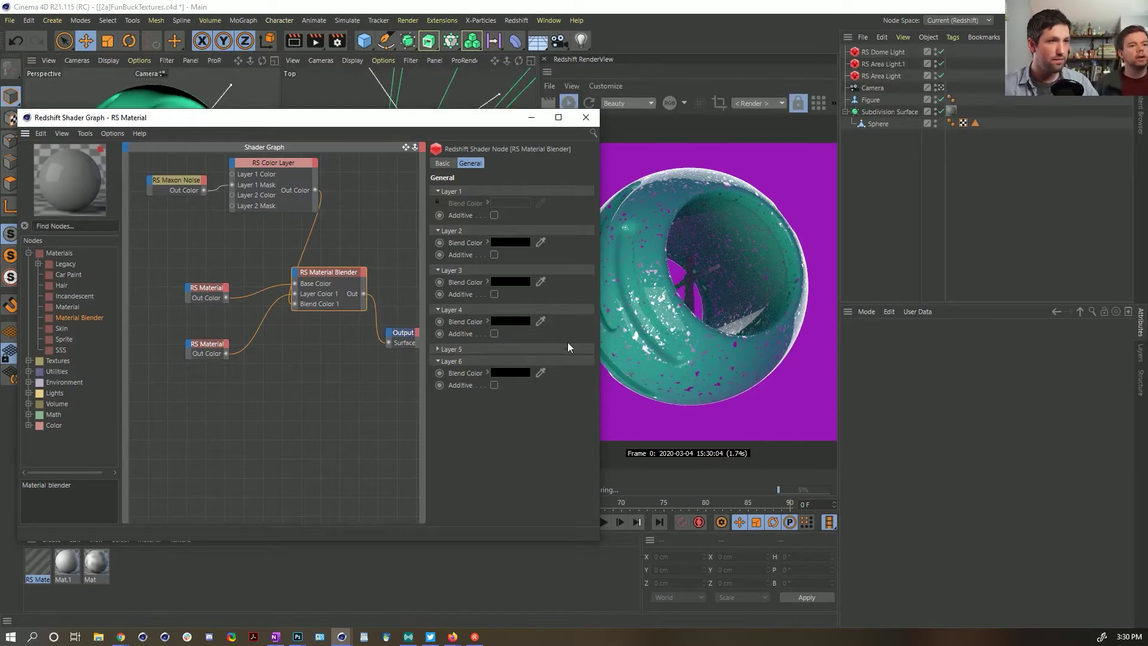
Step: Narrow the shader graph window to uncover the render and shift the Color Layer and Maxon Noise away from the Material Blender
drag(599, 337, 521, 340)
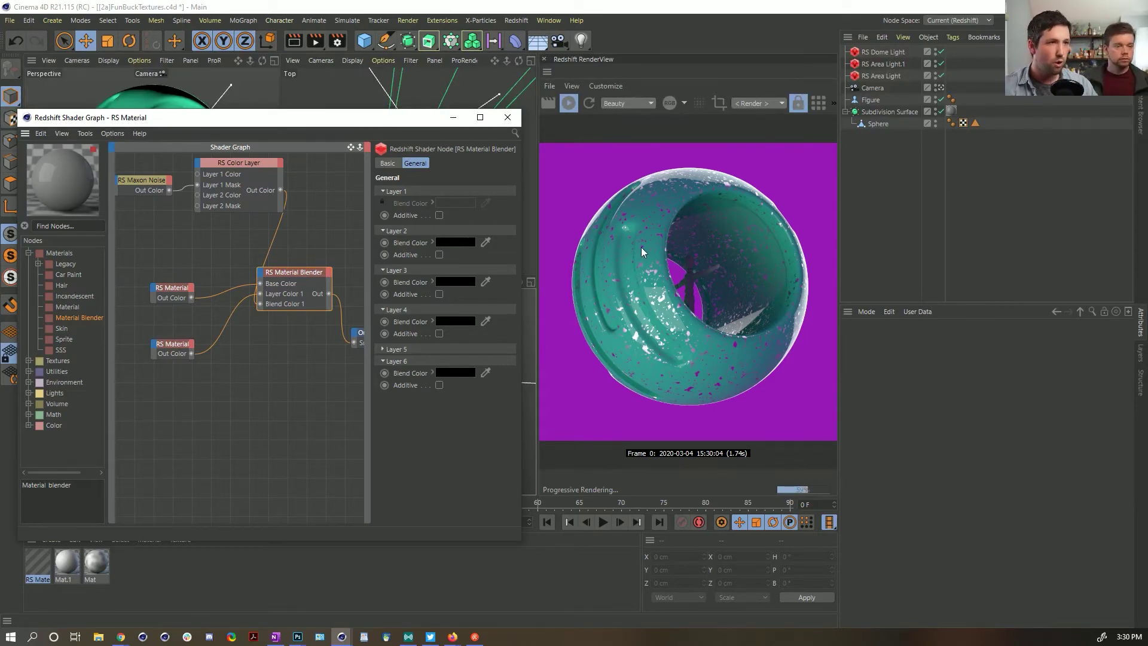
click(232, 162)
drag(228, 163, 220, 168)
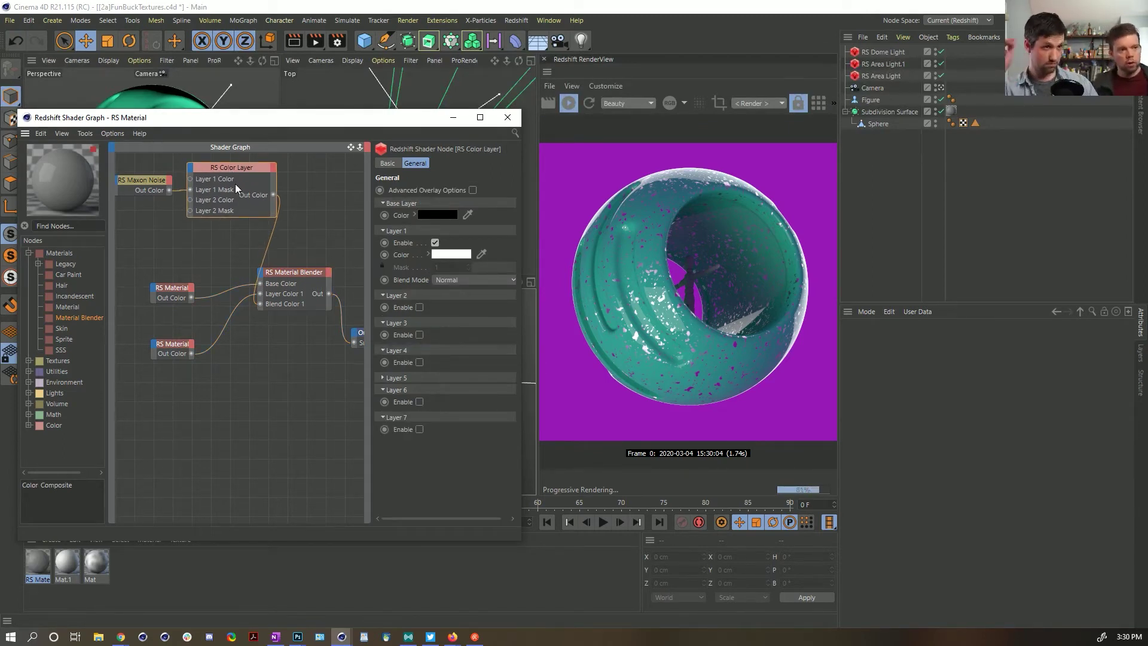
drag(324, 238, 152, 203)
click(275, 242)
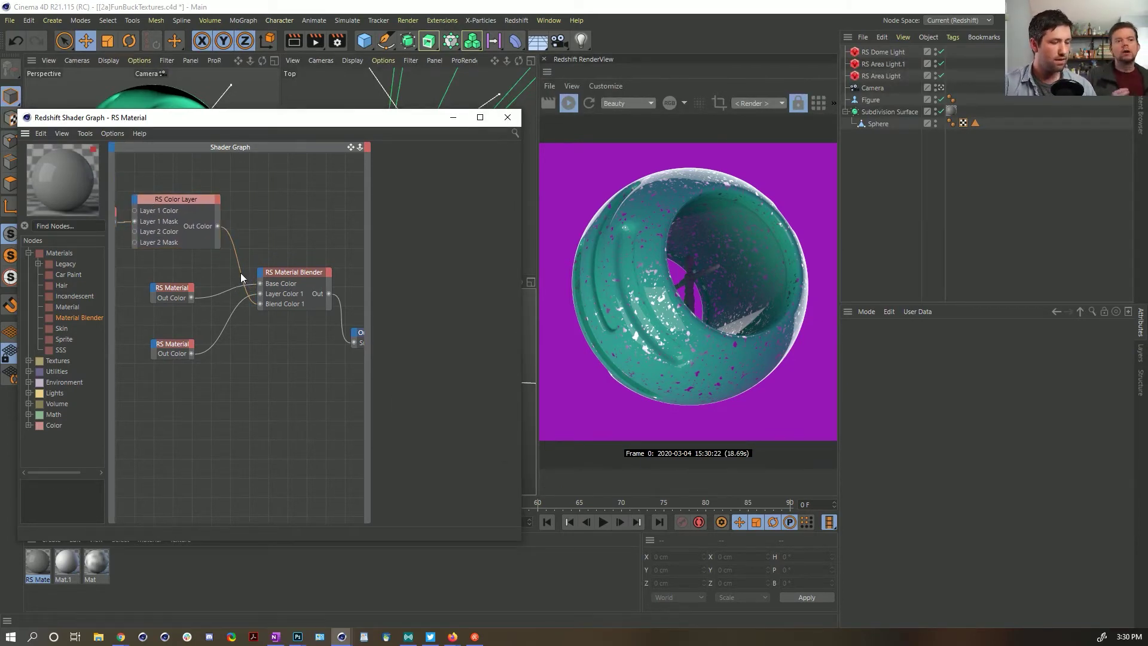
alt+middle_drag(244, 274, 286, 271)
alt+right_drag(286, 272, 254, 274)
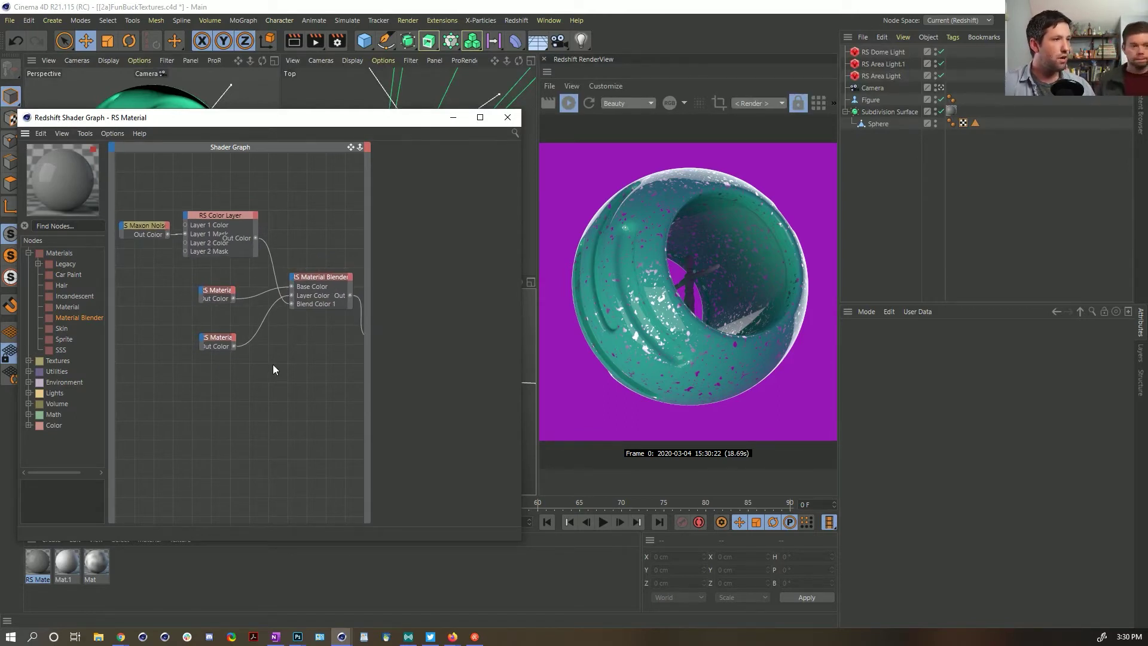
Step: Shorten the shader graph window and review the Redshift material types available for creating a new material
click(220, 293)
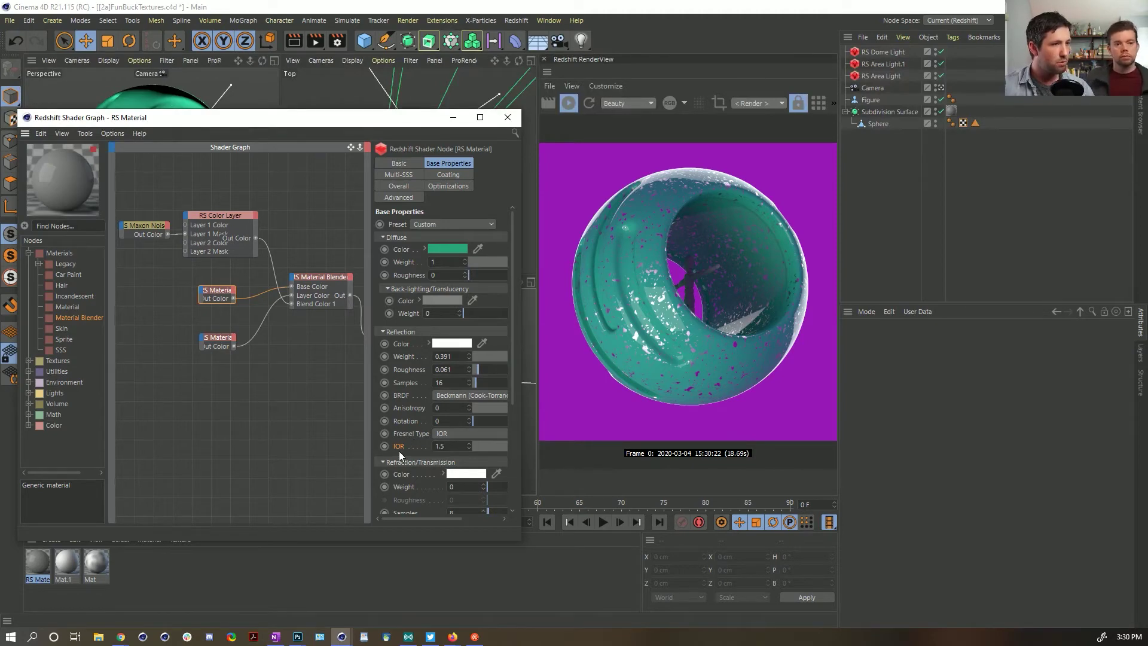
click(267, 401)
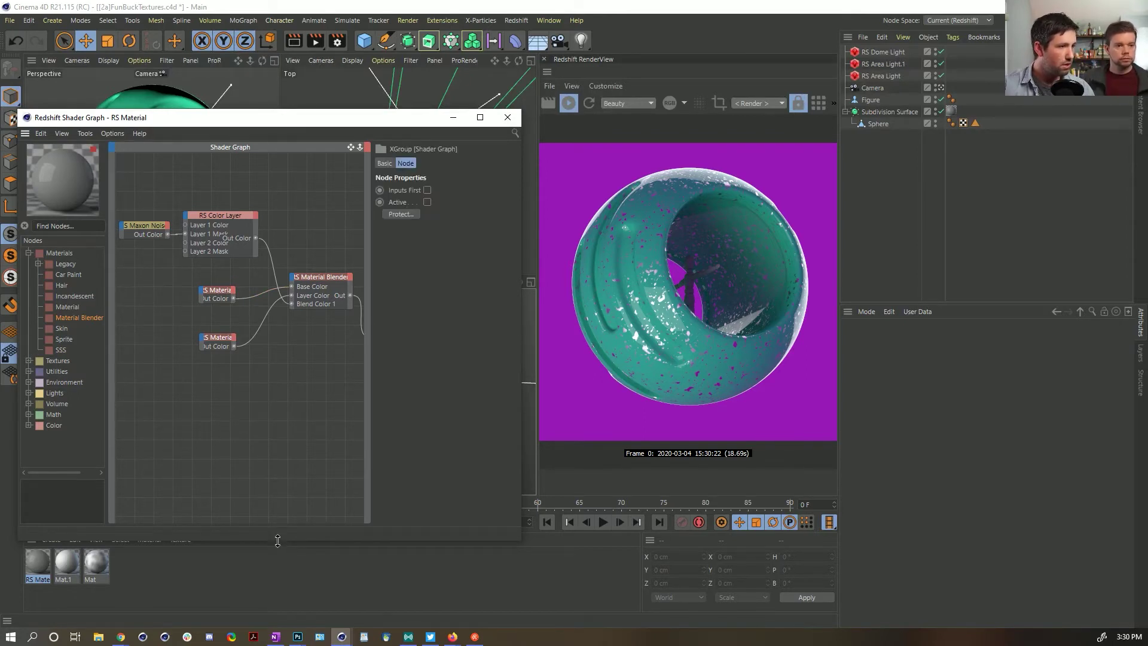
drag(277, 540, 263, 466)
click(52, 540)
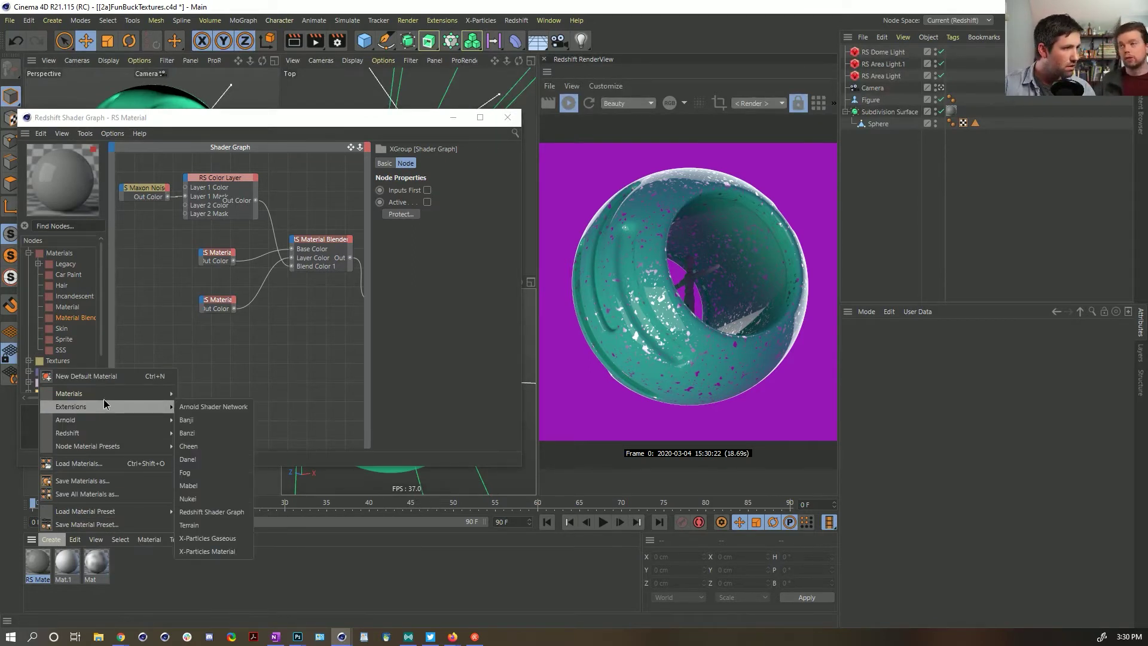
mouse_move(102, 394)
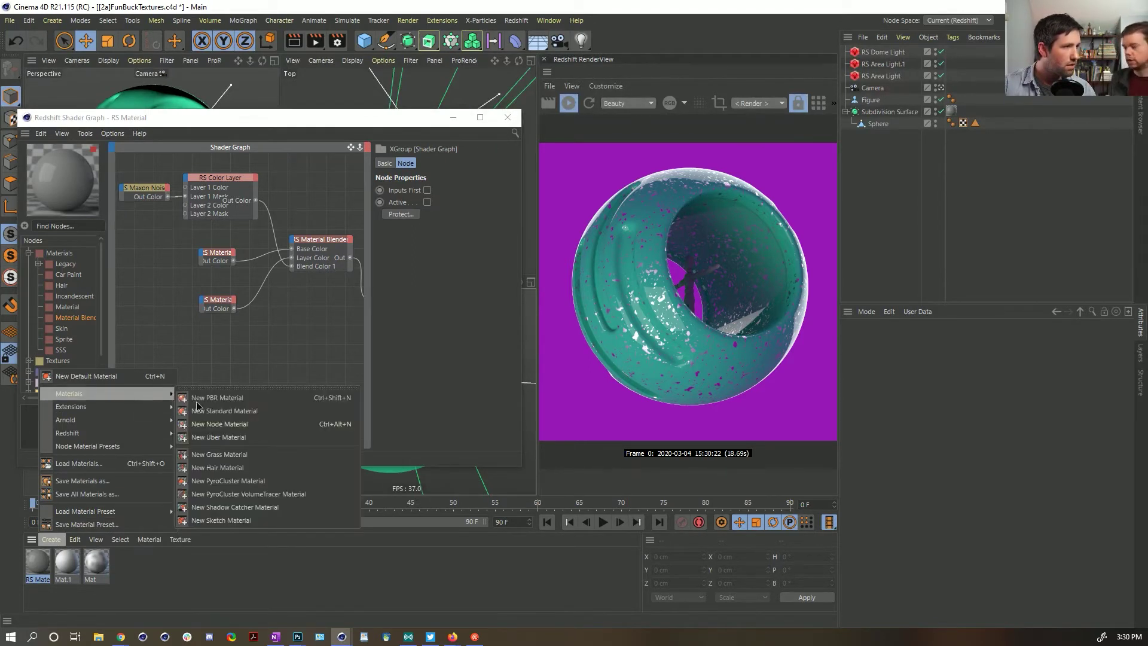
mouse_move(119, 425)
mouse_move(203, 437)
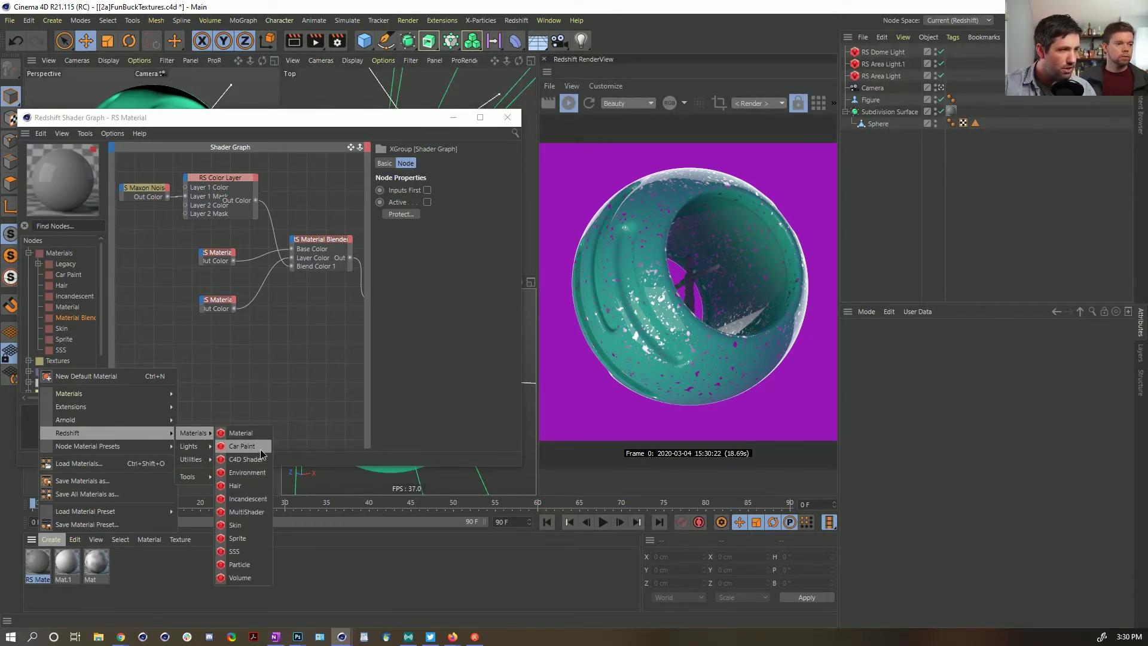
click(283, 332)
middle_drag(302, 327, 282, 344)
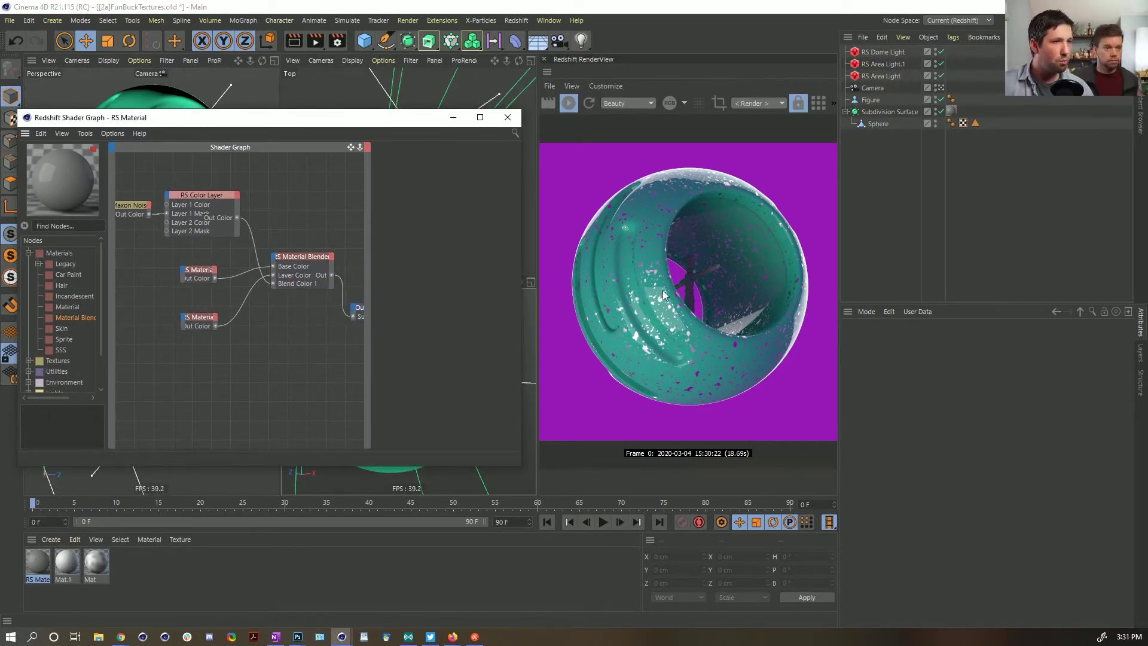
Step: Widen the shader graph window slightly and examine the settings of the Material Blender and the two RS Materials feeding it
click(322, 280)
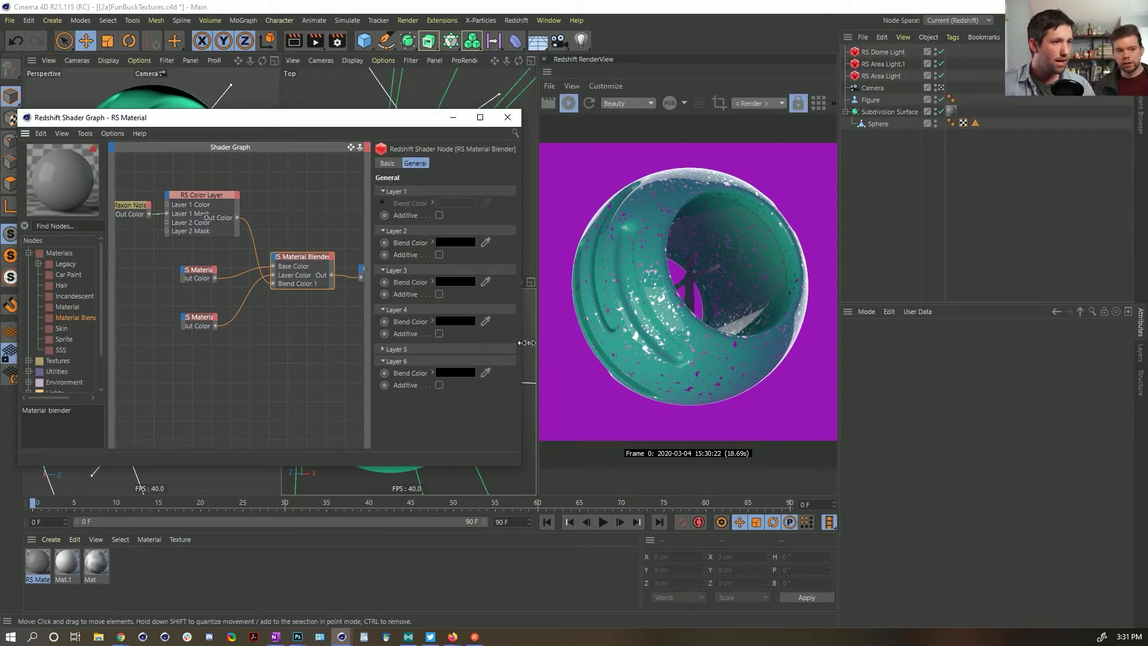
drag(522, 342, 550, 343)
click(194, 281)
shift+click(190, 333)
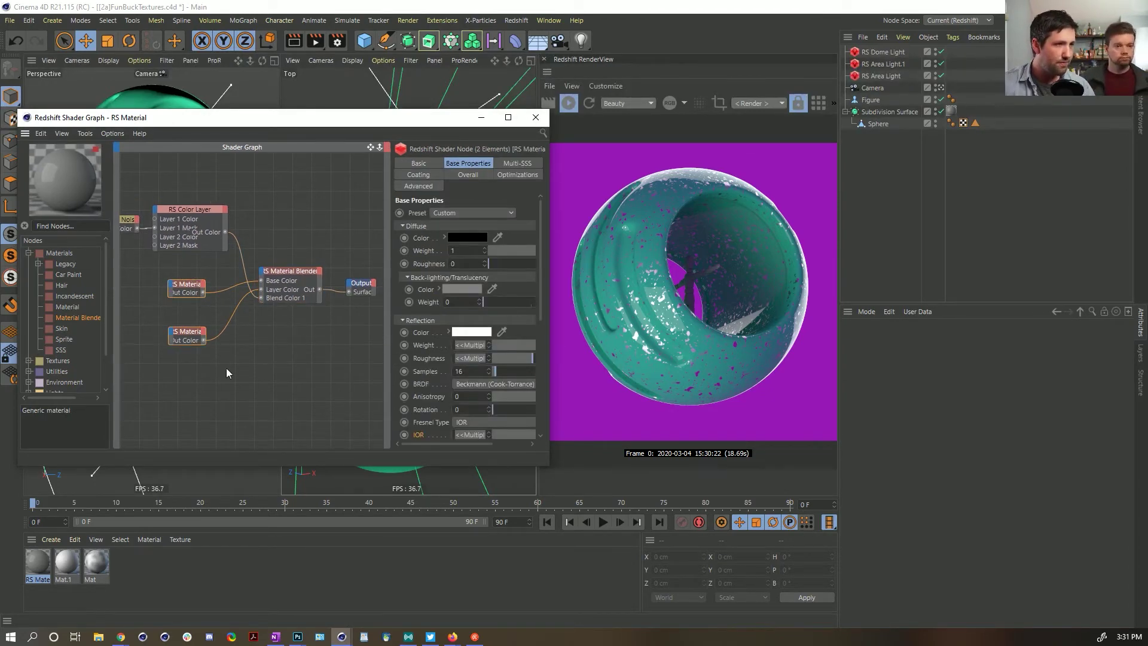
middle_drag(492, 299, 438, 271)
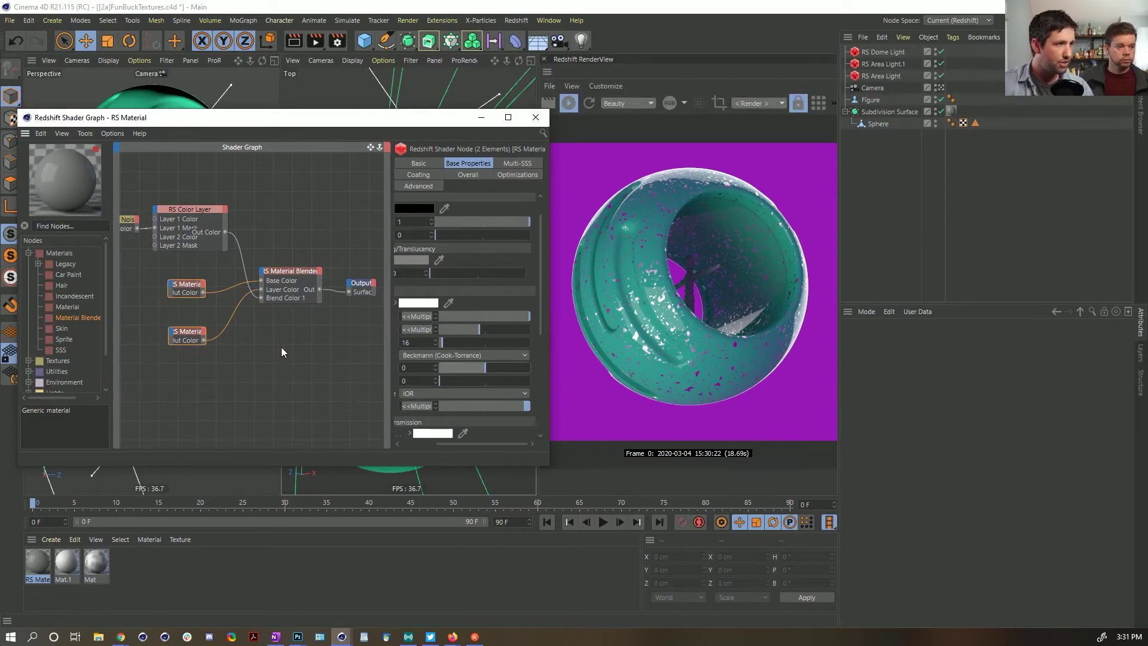
click(291, 298)
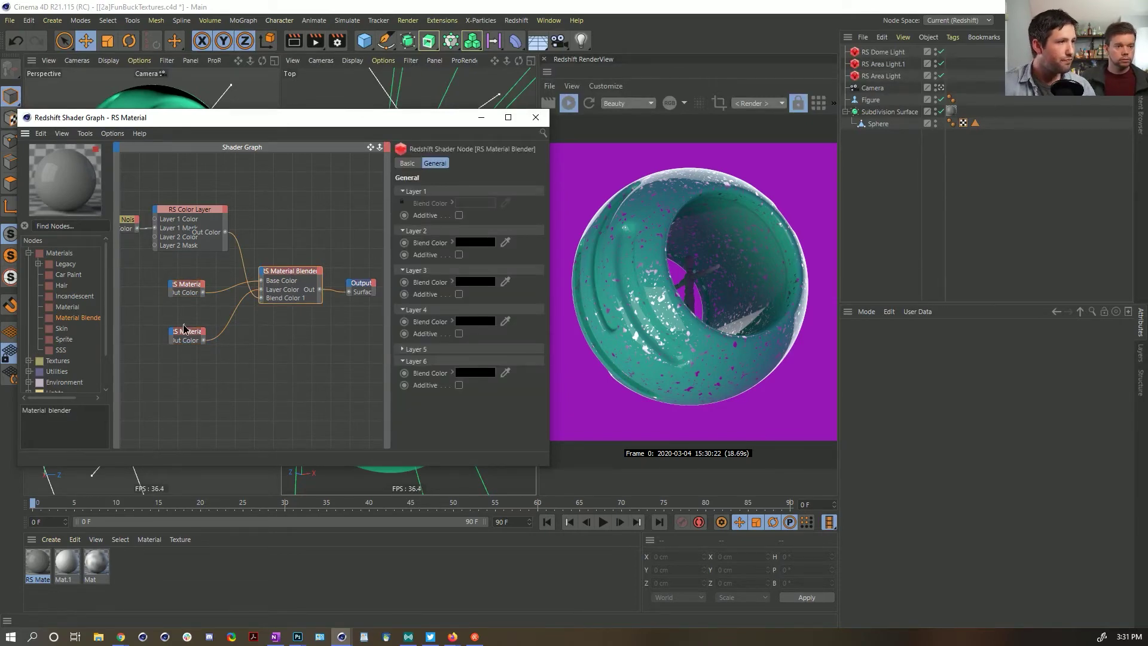
click(185, 330)
click(289, 273)
click(289, 321)
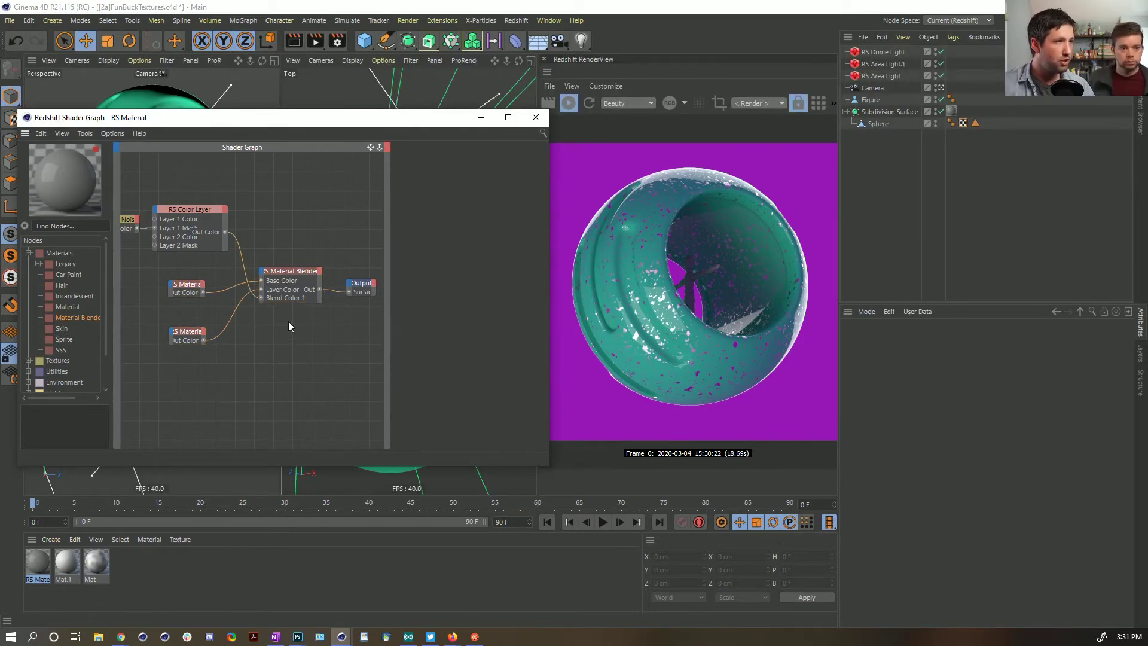
click(182, 284)
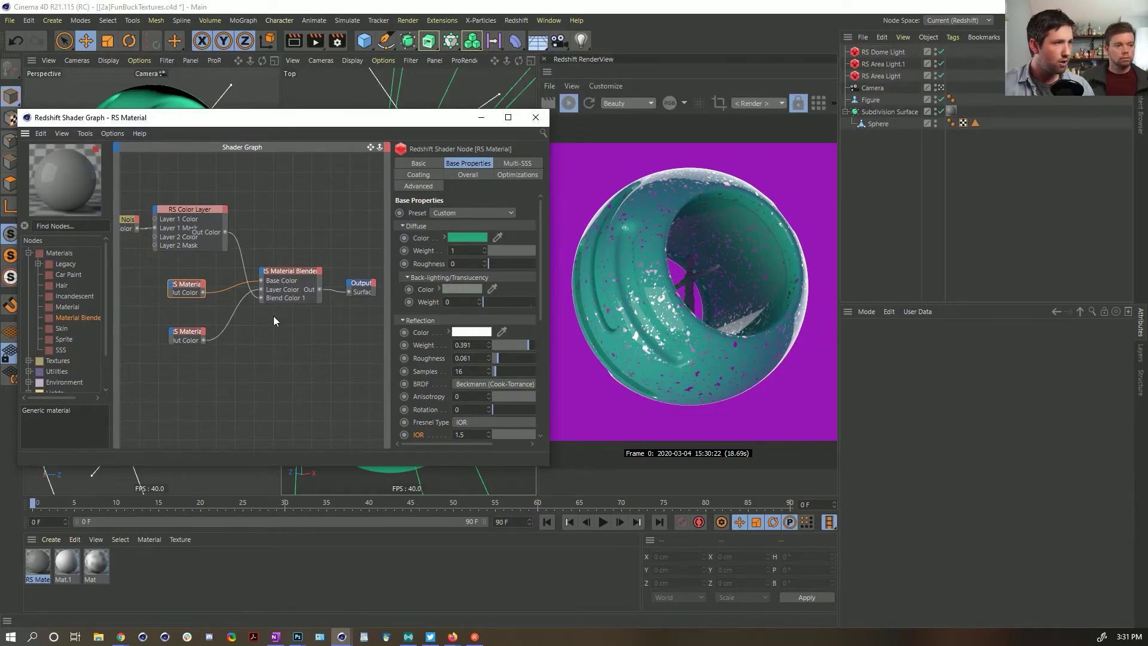
click(286, 339)
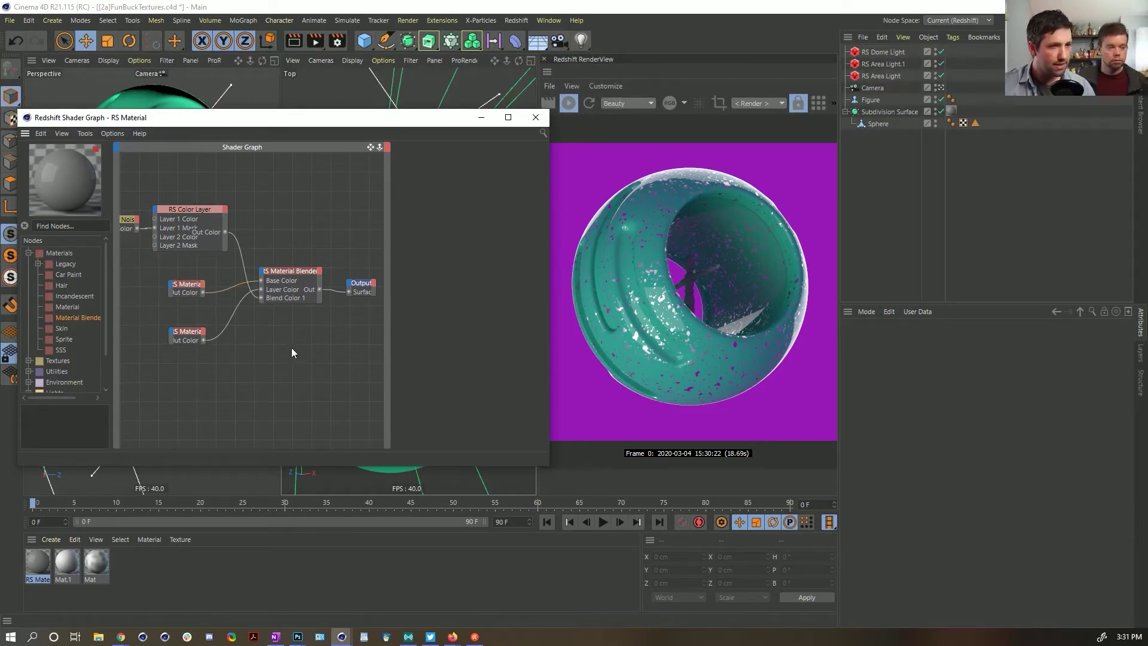
Step: Move the Maxon Noise and Color Layer nodes together closer to the RS Materials and further from the Material Blender
middle_drag(216, 258, 284, 266)
drag(237, 195, 126, 247)
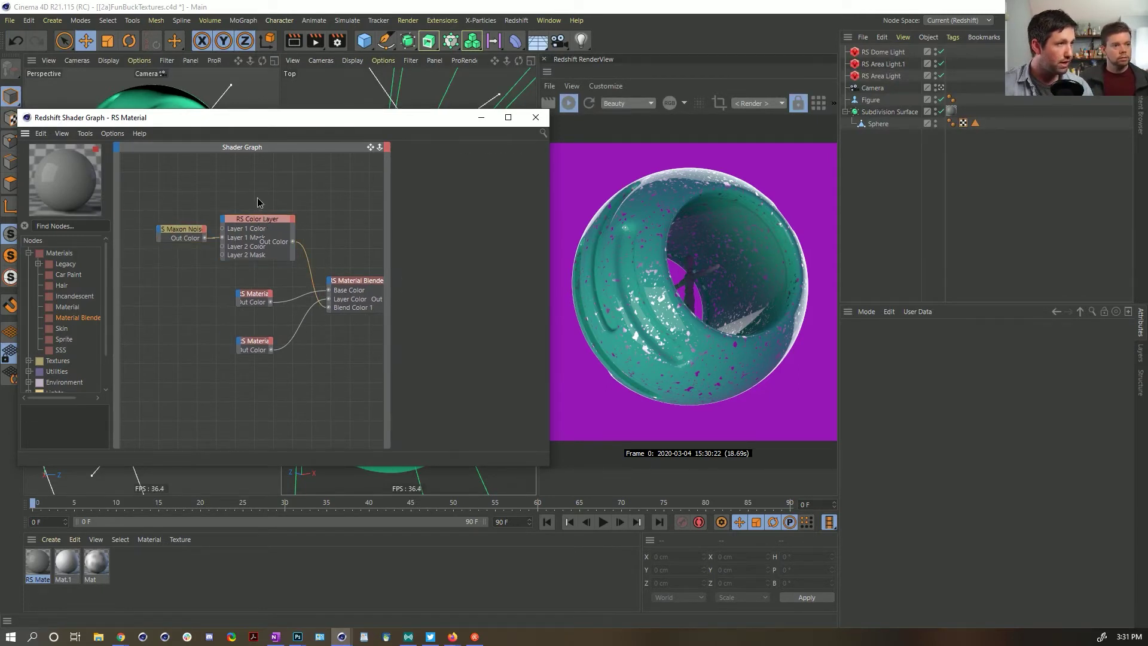
drag(253, 219, 221, 232)
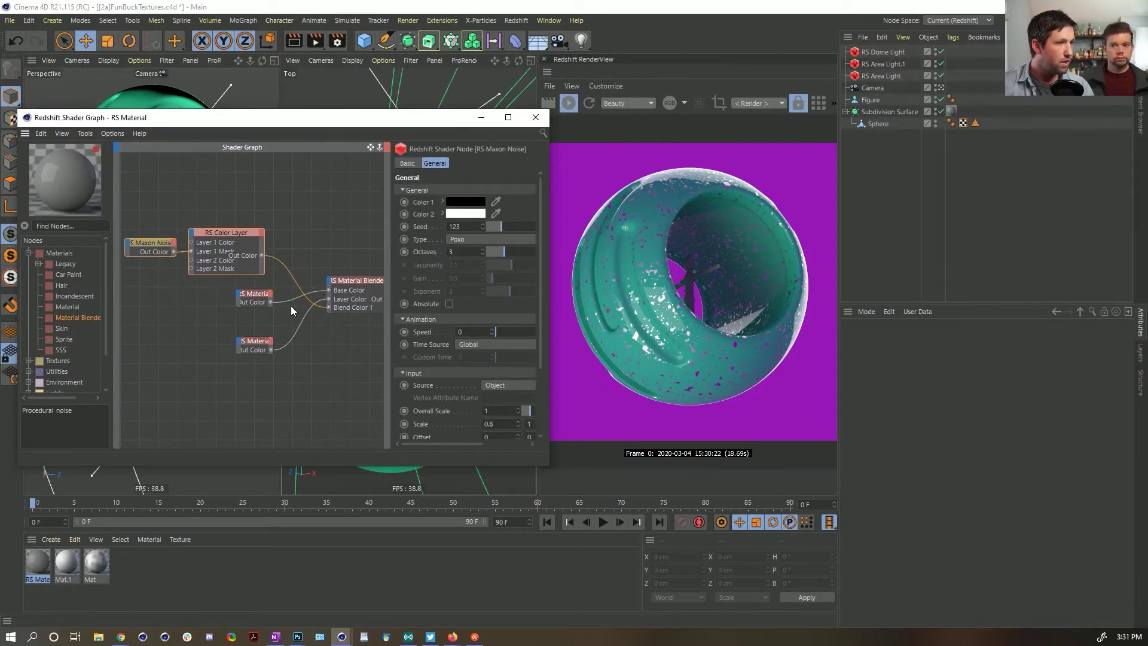
Step: Duplicate the Maxon Noise node below the original and connect the copy to the Output to preview it on the sphere
click(251, 294)
middle_drag(305, 329, 164, 306)
middle_drag(53, 320, 215, 269)
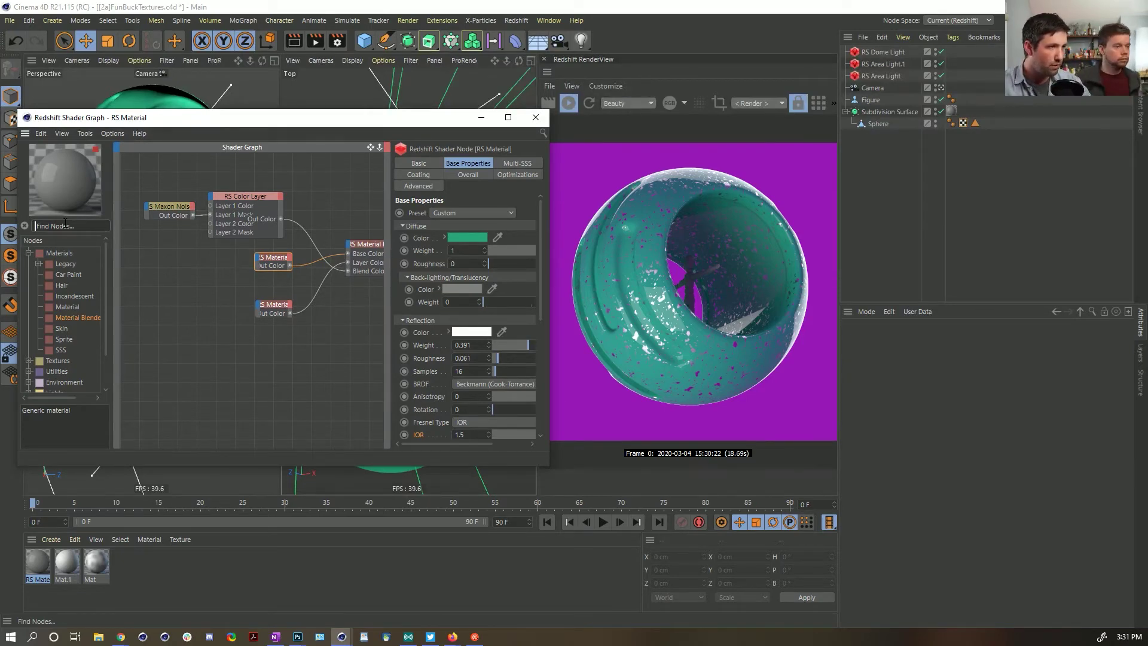
text(nose)
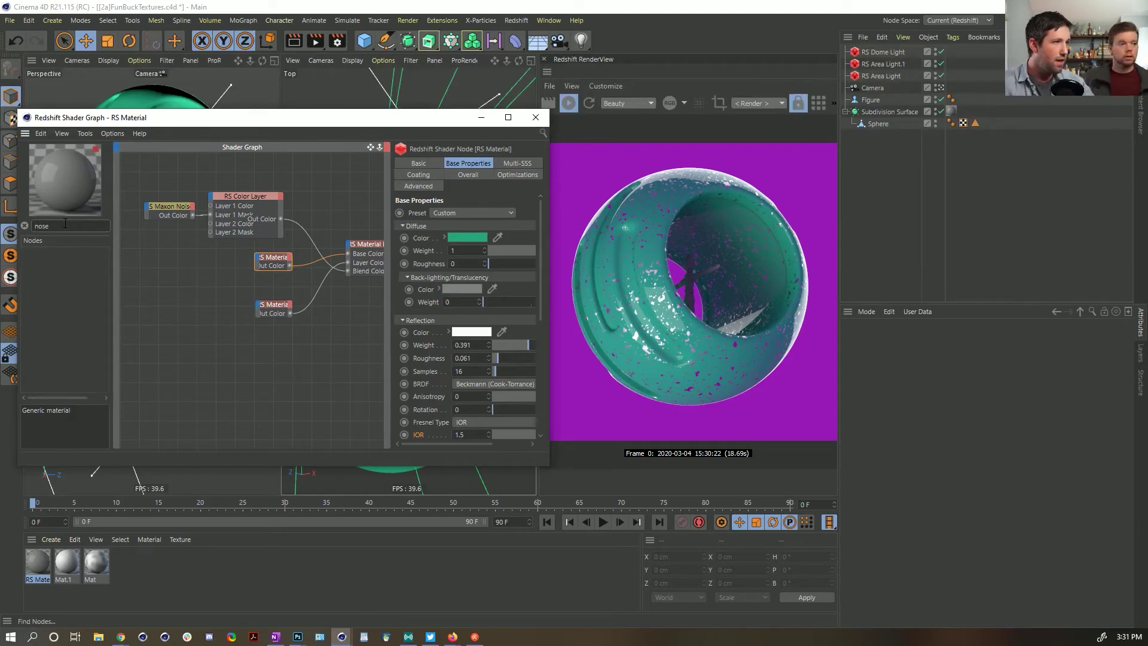
click(152, 267)
click(171, 208)
ctrl+drag(171, 208, 189, 264)
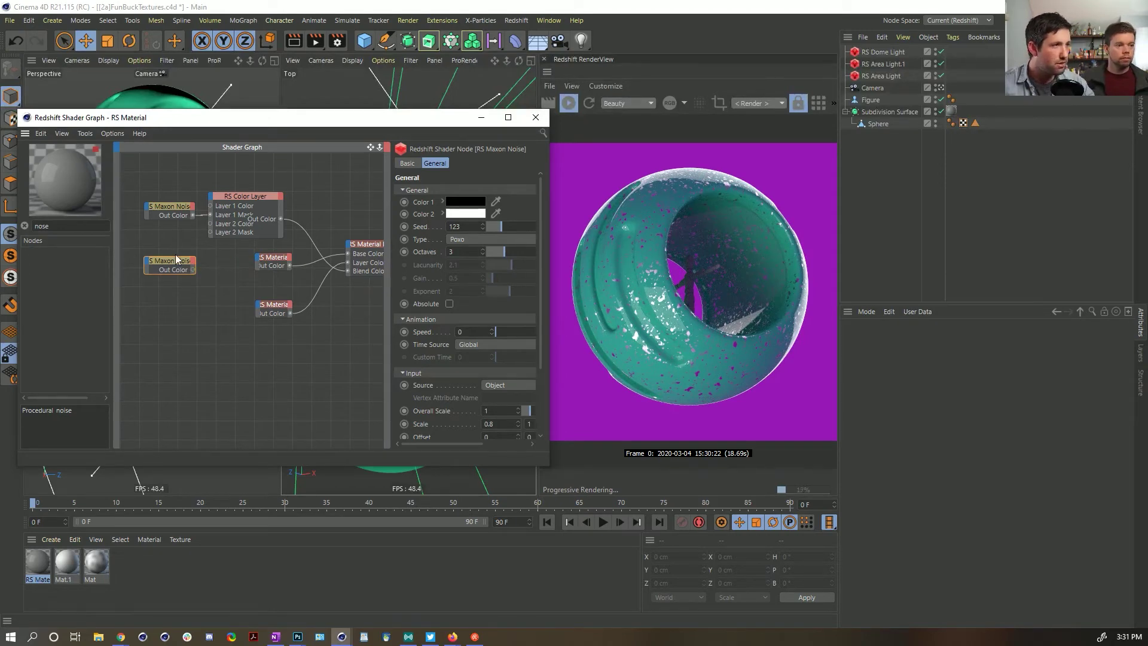
drag(193, 270, 258, 266)
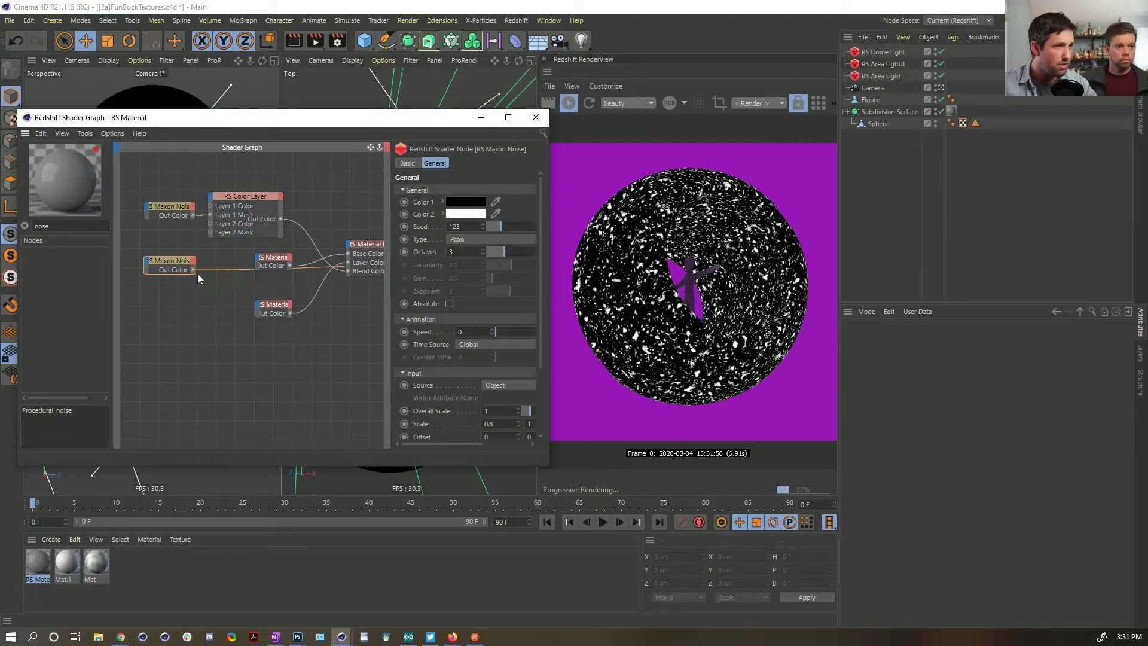
Step: Set the copied Maxon Noise's type to Noise, with its Low Clip at 0 and High Clip at 1
click(469, 240)
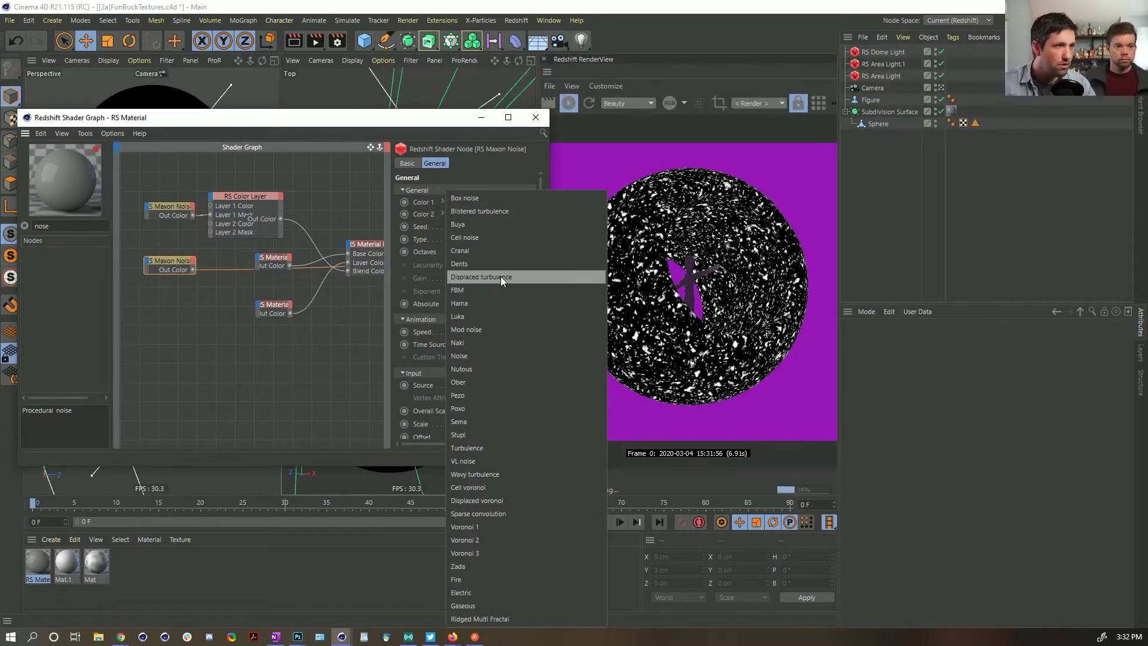
click(507, 354)
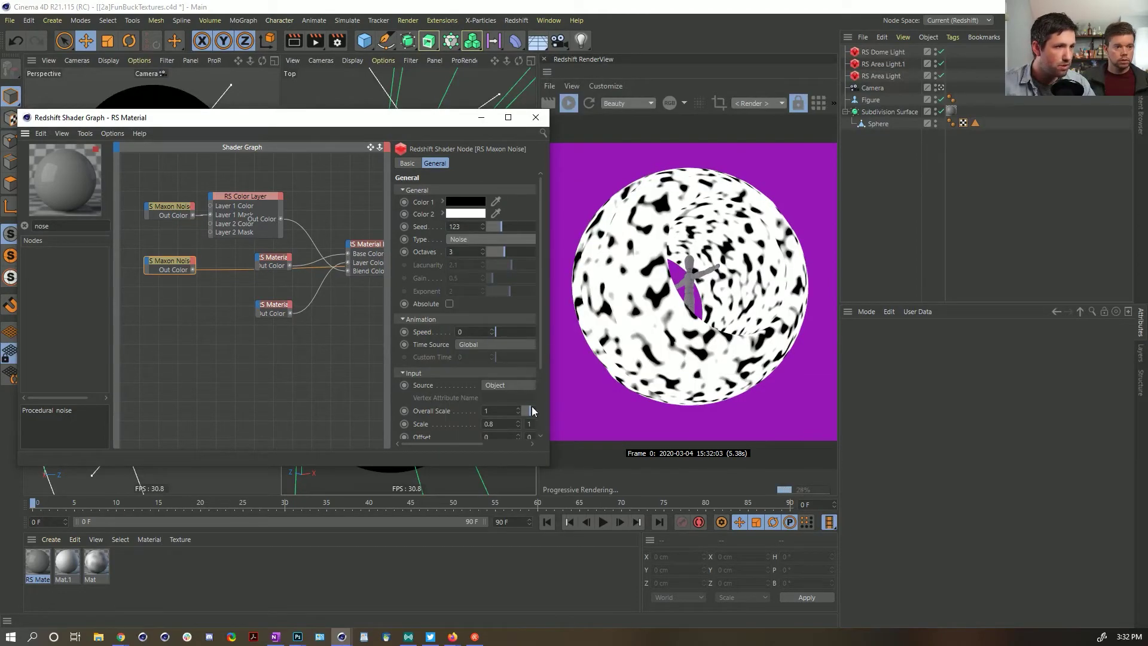
drag(477, 445, 506, 439)
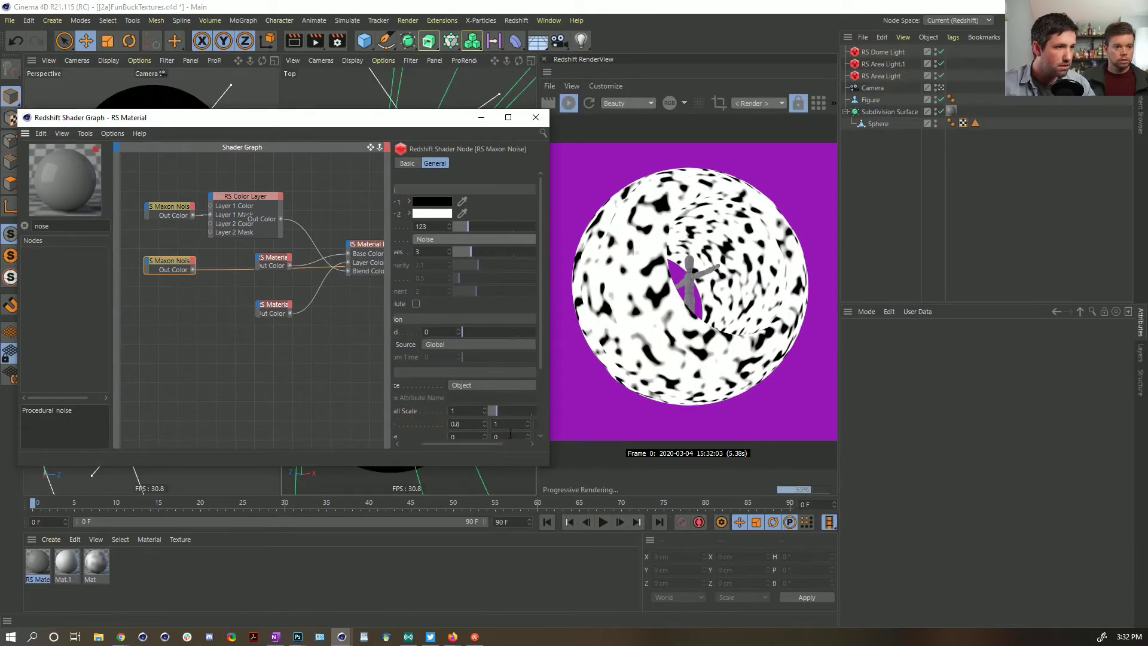
drag(541, 363, 444, 411)
drag(514, 423, 585, 419)
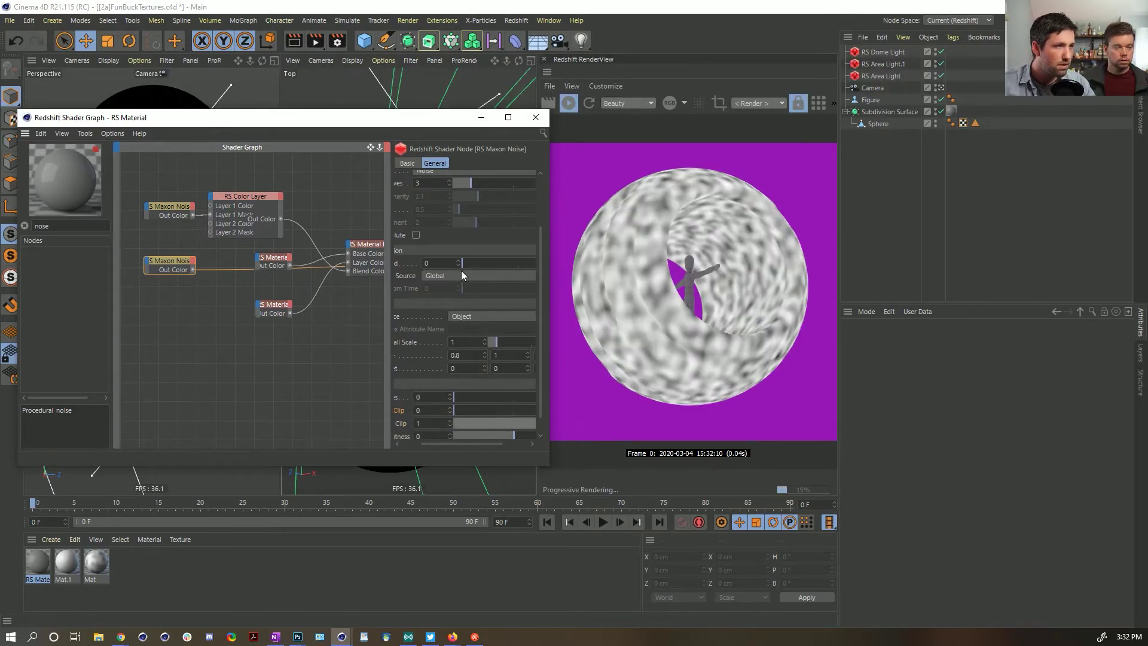
Step: Set the copied Maxon Noise's Overall Scale to 10 and its Seed to 250
drag(509, 345, 552, 335)
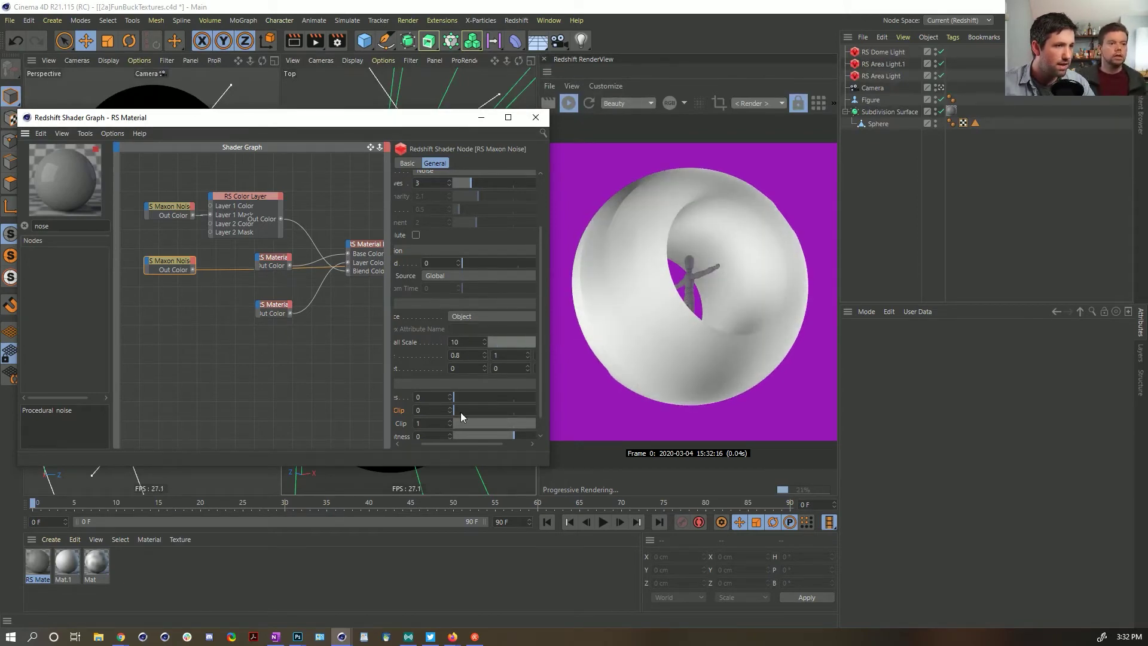
click(328, 333)
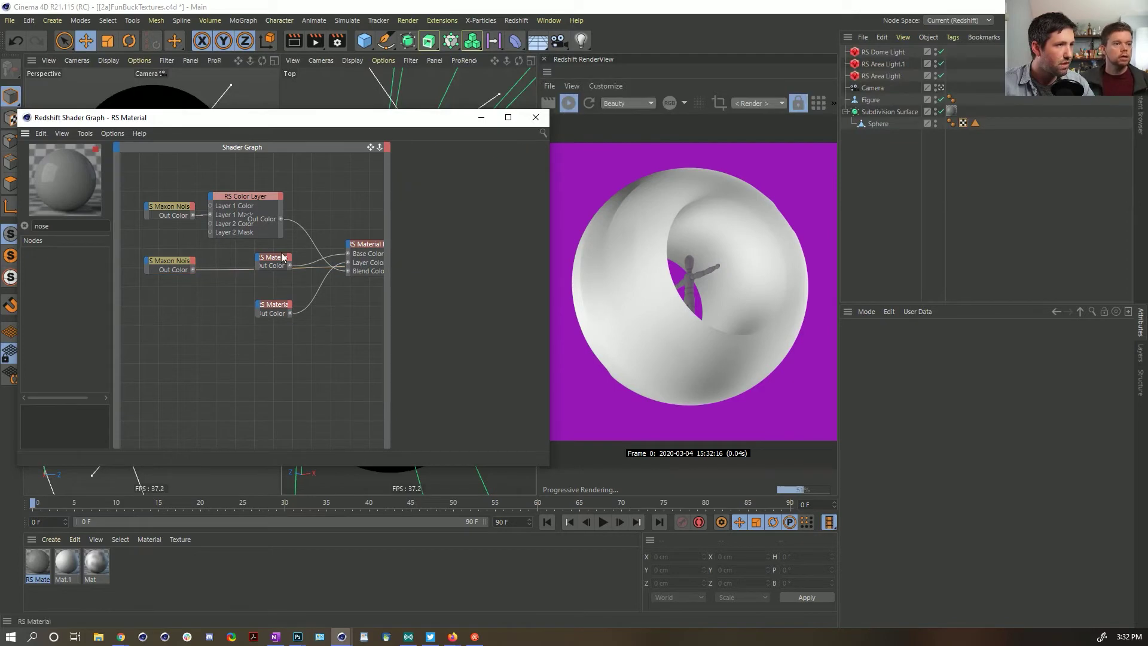
click(147, 266)
drag(501, 228, 516, 224)
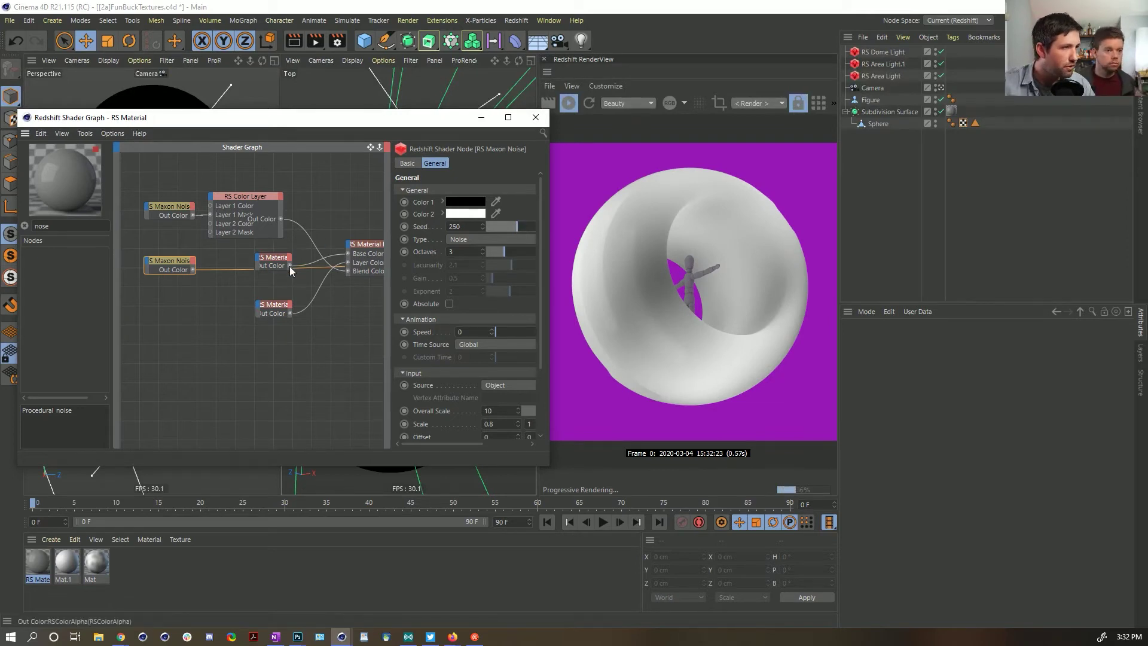
Step: Add a Ramp node between the lower Maxon Noise and the upper RS Material, and connect that noise to the Ramp's input
drag(173, 260, 148, 259)
key(BackSpace)
key(BackSpace)
key(BackSpace)
key(BackSpace)
text(r)
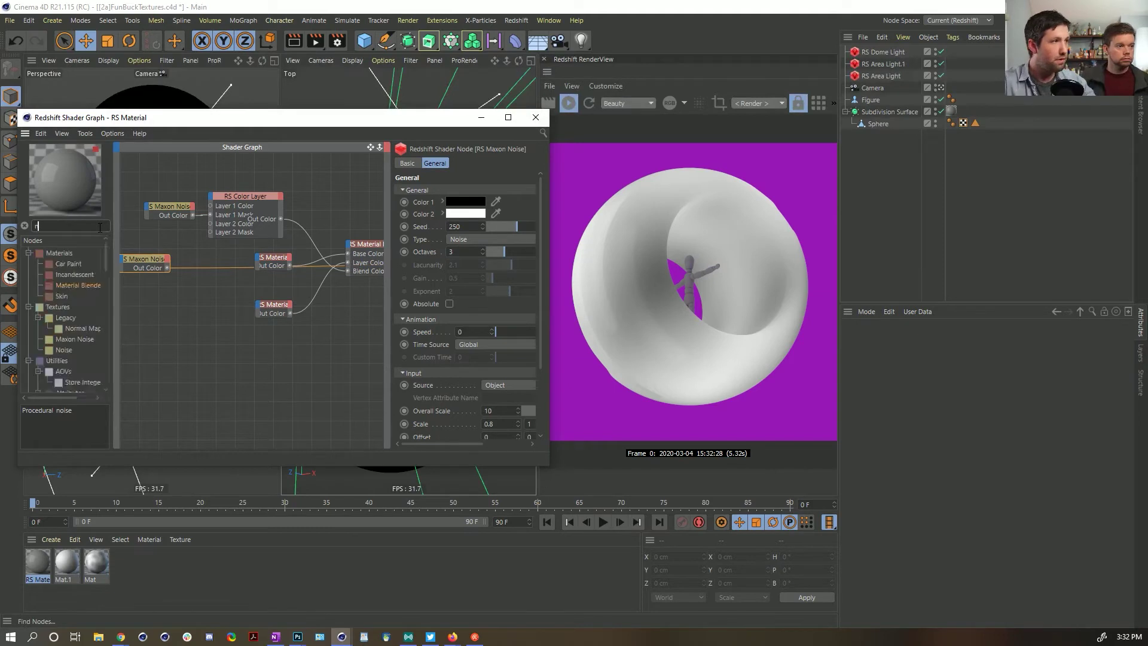
text(anp)
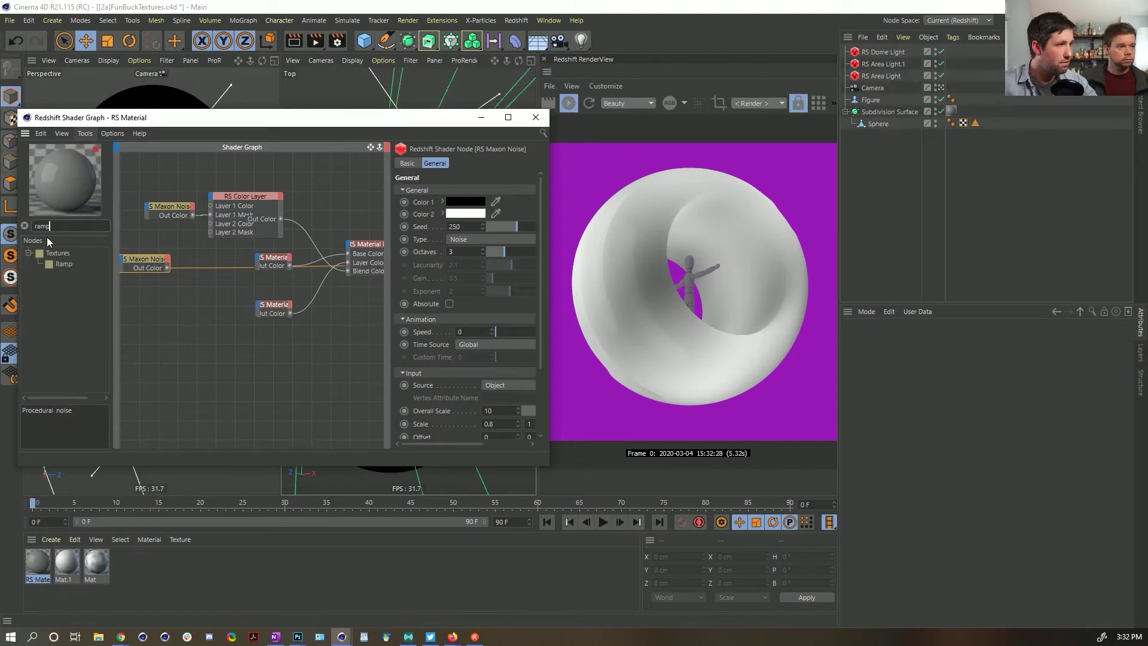
drag(51, 264, 243, 287)
click(243, 287)
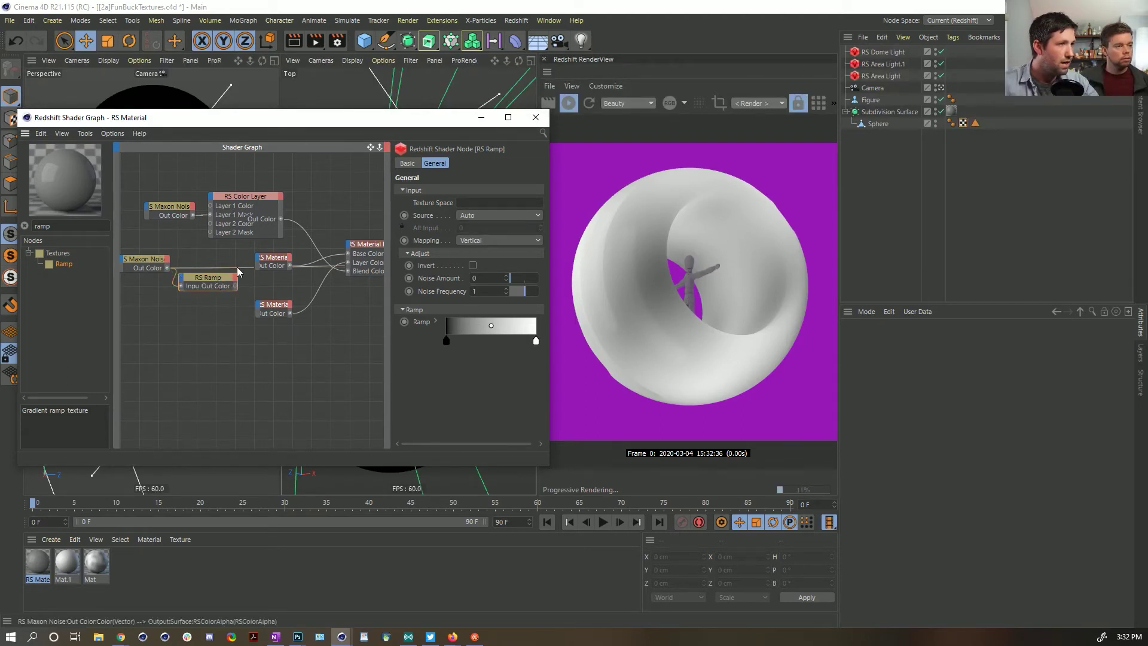
Step: Set the Ramp's Source to Alt and connect its output to the upper RS Material's Diffuse Color
click(466, 215)
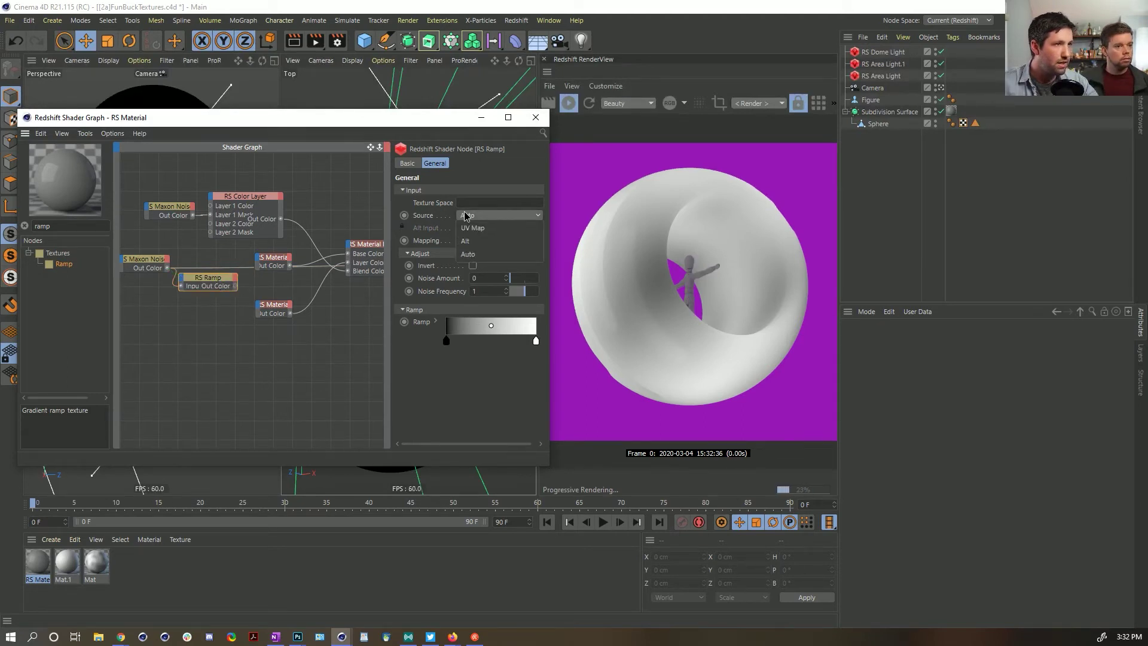
click(483, 246)
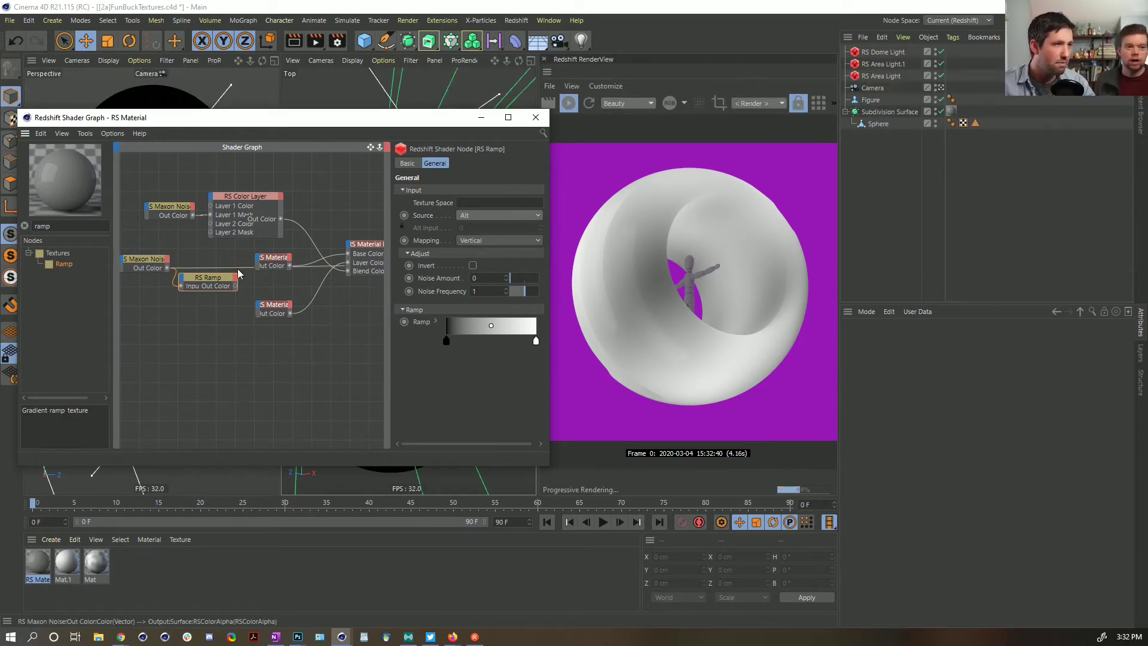
drag(237, 285, 258, 258)
mouse_move(278, 266)
click(450, 263)
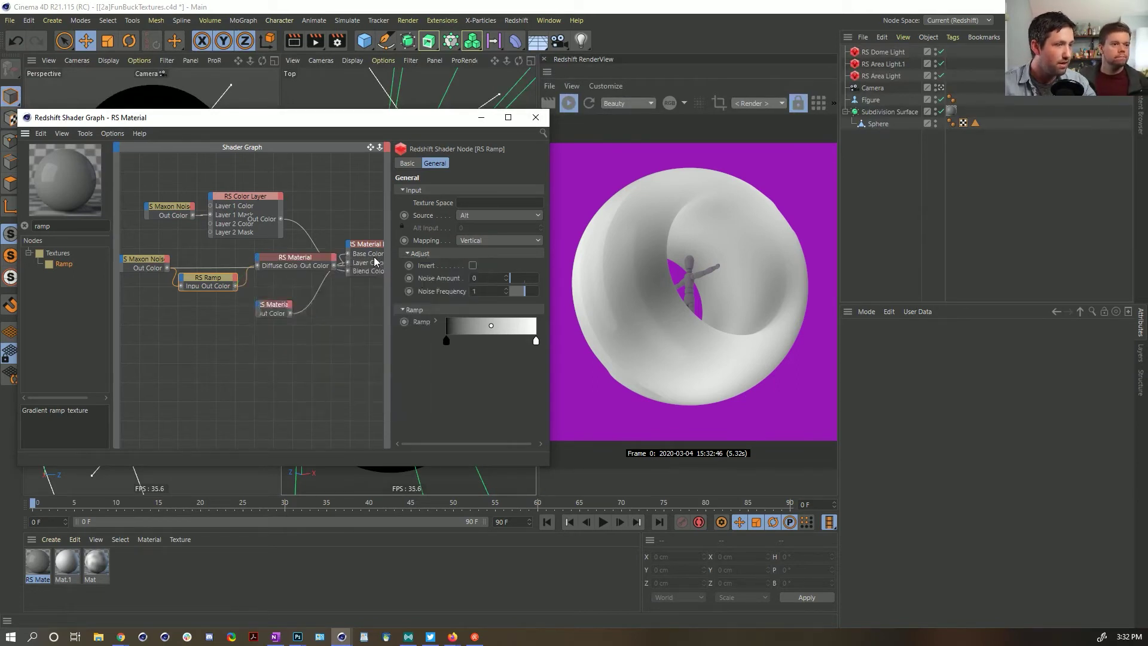
Step: Move the Material Blender, Output and lower RS Material nodes further along the graph to make room for the widened RS Material
click(354, 270)
shift+click(282, 305)
drag(282, 305, 337, 310)
click(315, 278)
click(308, 254)
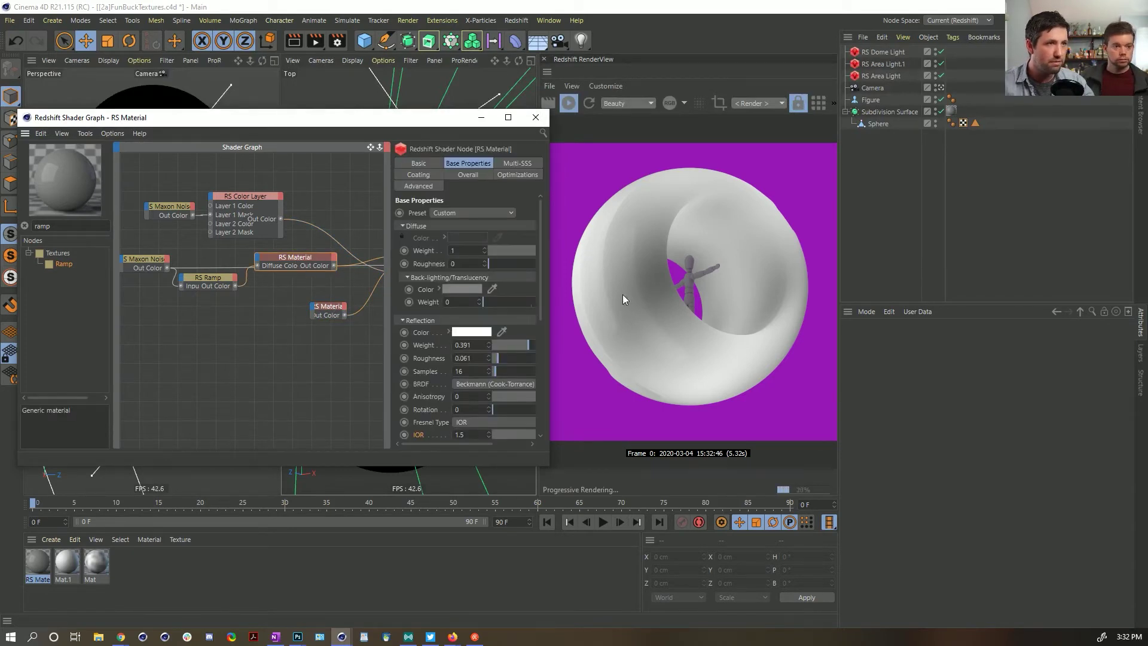
Step: Connect the Material Blender to the Output's Surface to render the blended material on the sphere
alt+middle_drag(322, 329, 252, 335)
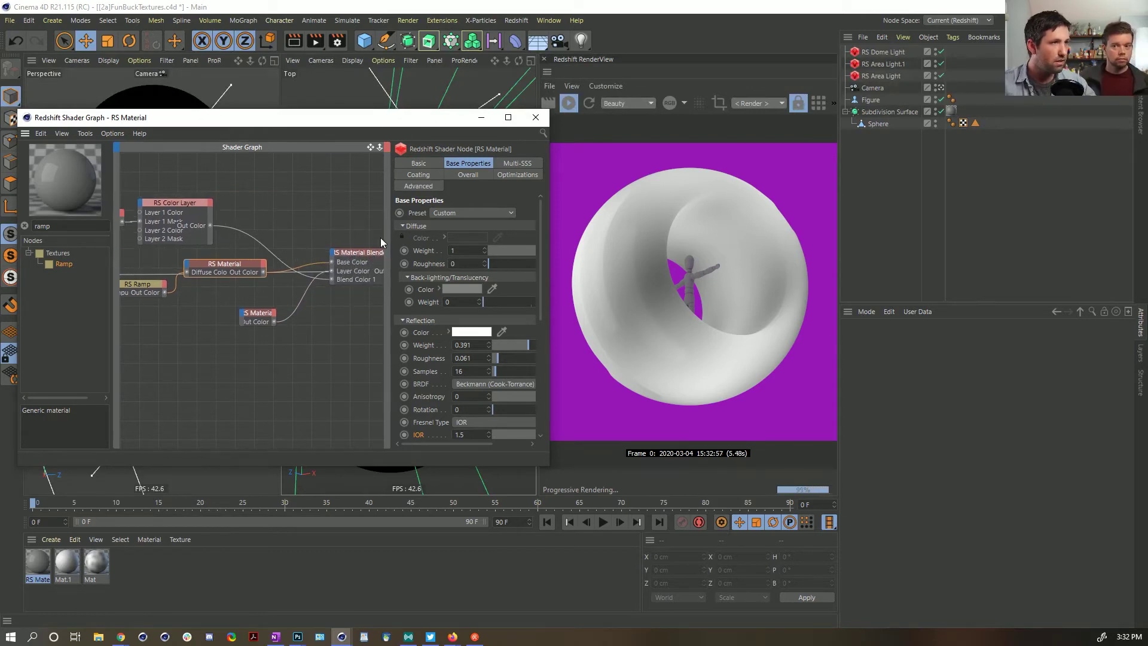
click(368, 271)
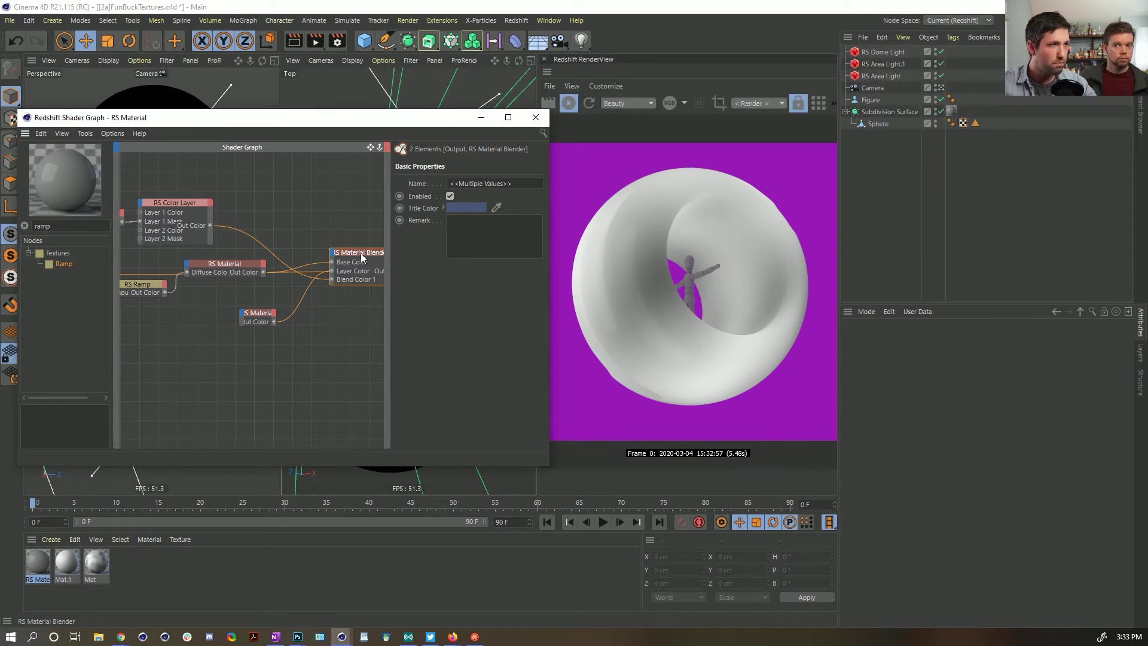
middle_drag(350, 232, 295, 256)
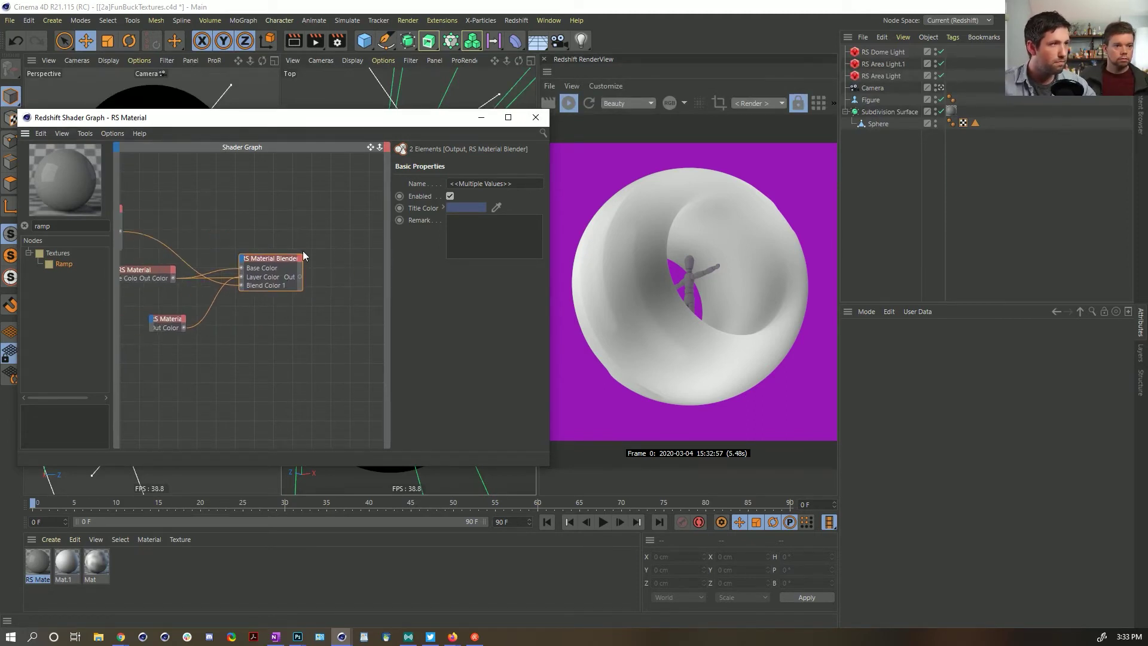
click(275, 260)
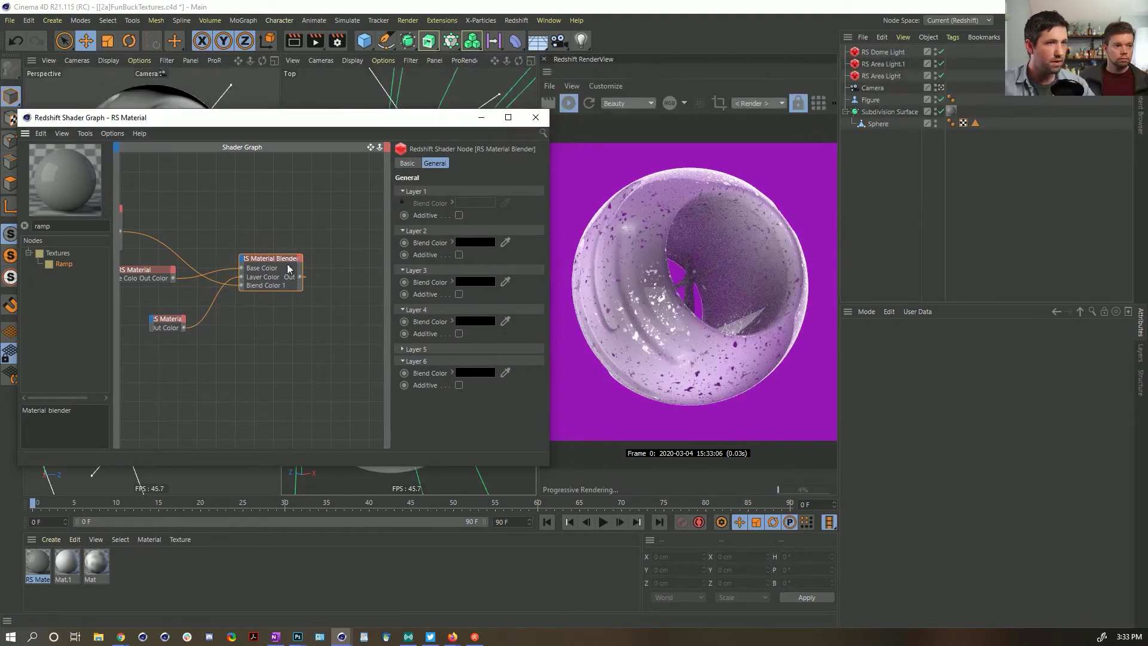
Step: Change the Ramp's black starting knot to a light yellow-green
middle_drag(263, 281, 404, 258)
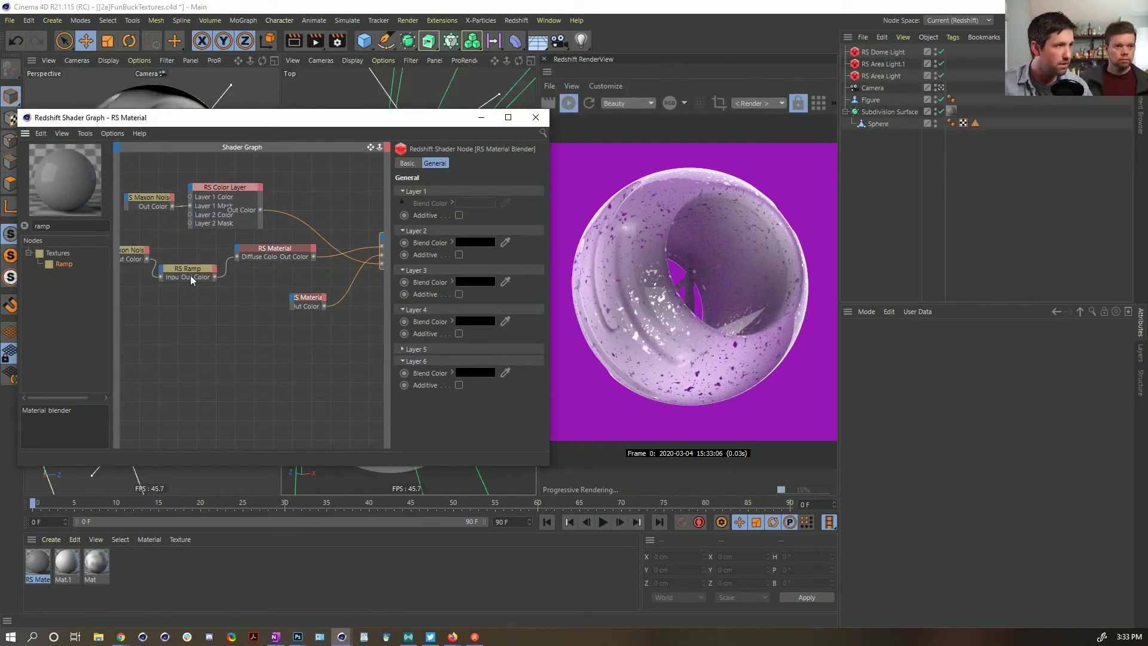
click(189, 276)
double_click(448, 340)
drag(461, 354, 499, 366)
mouse_move(489, 379)
mouse_down()
mouse_move(502, 376)
mouse_move(417, 354)
mouse_move(526, 379)
mouse_up()
click(435, 398)
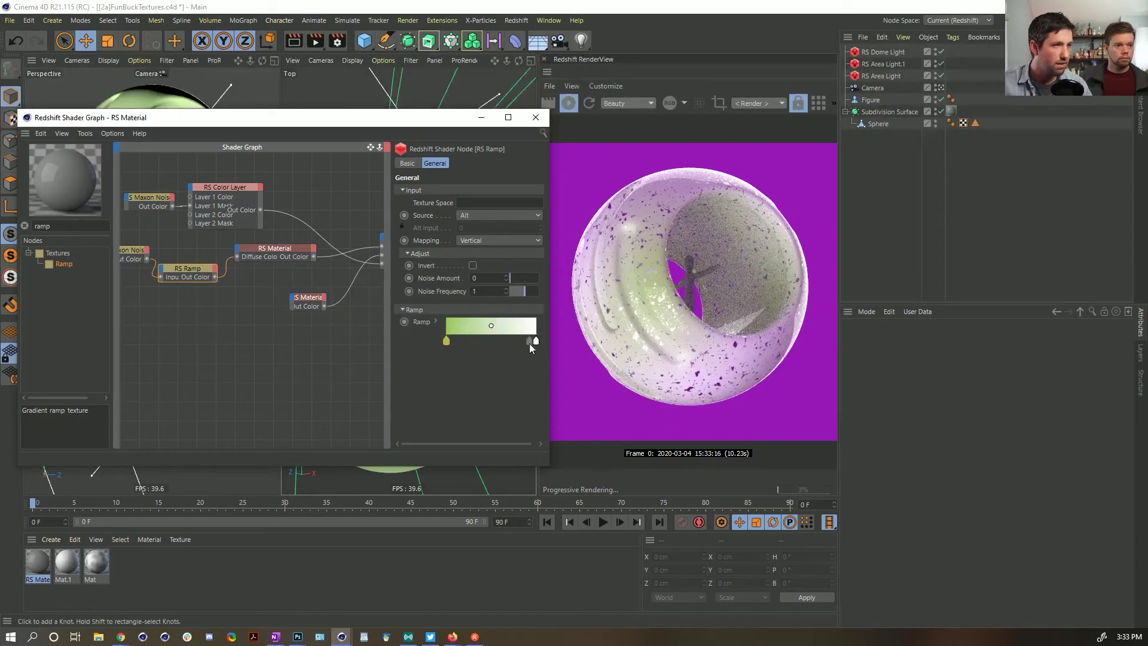
Step: Change the Ramp's white end knot to a teal with 60% saturation and 72% value
double_click(536, 341)
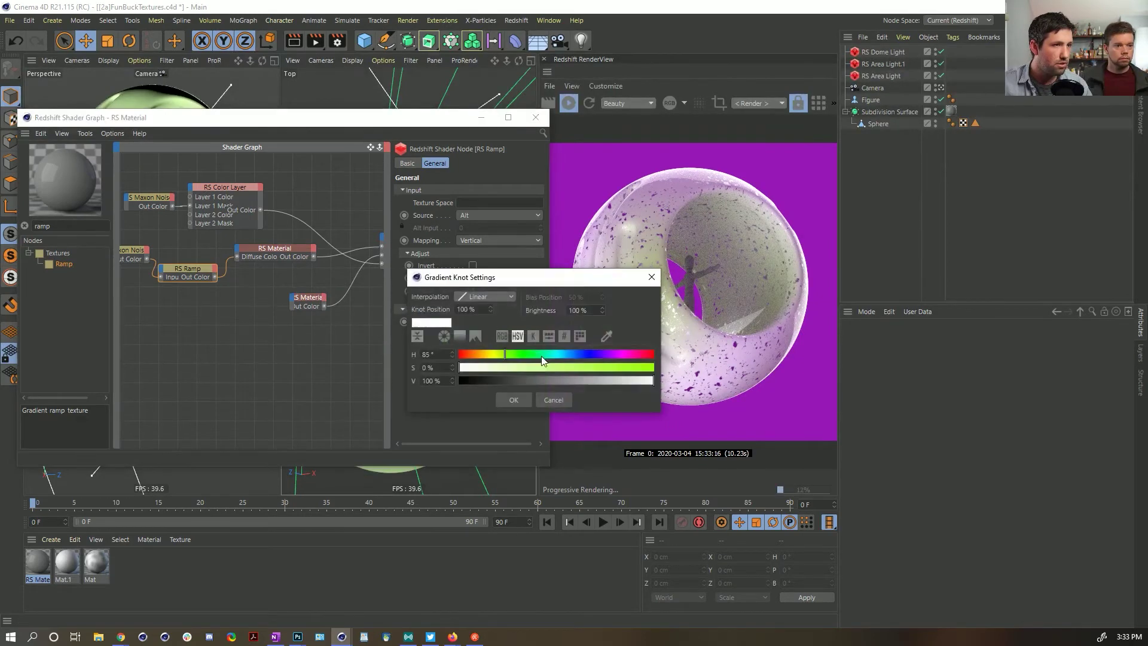
drag(557, 370, 599, 383)
drag(539, 357, 551, 354)
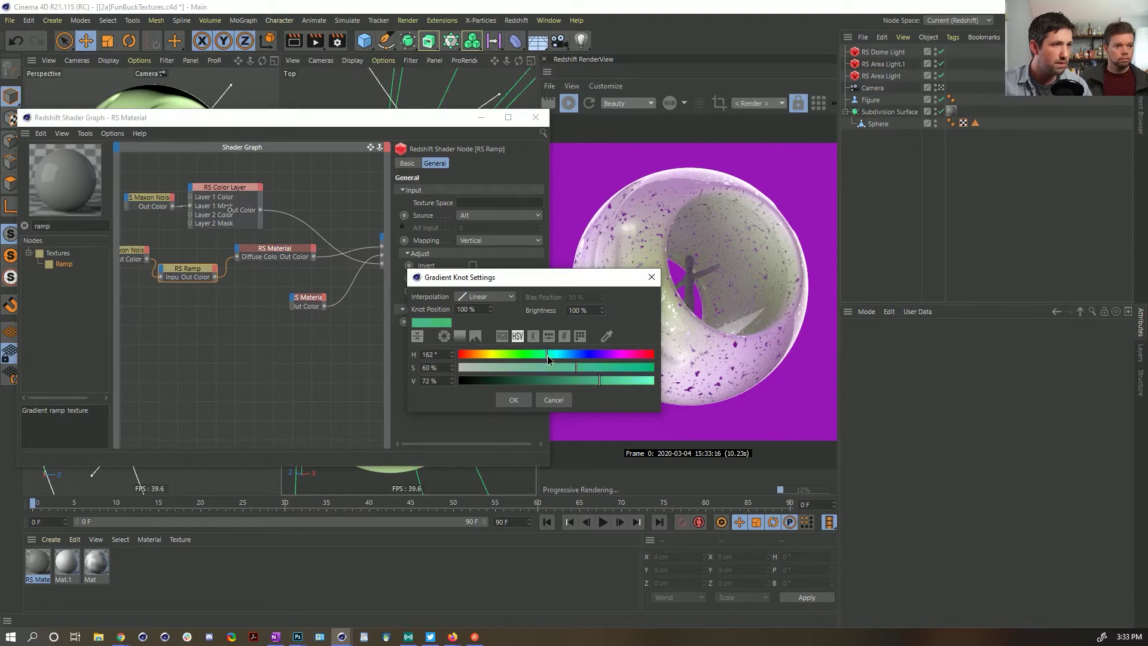
click(516, 399)
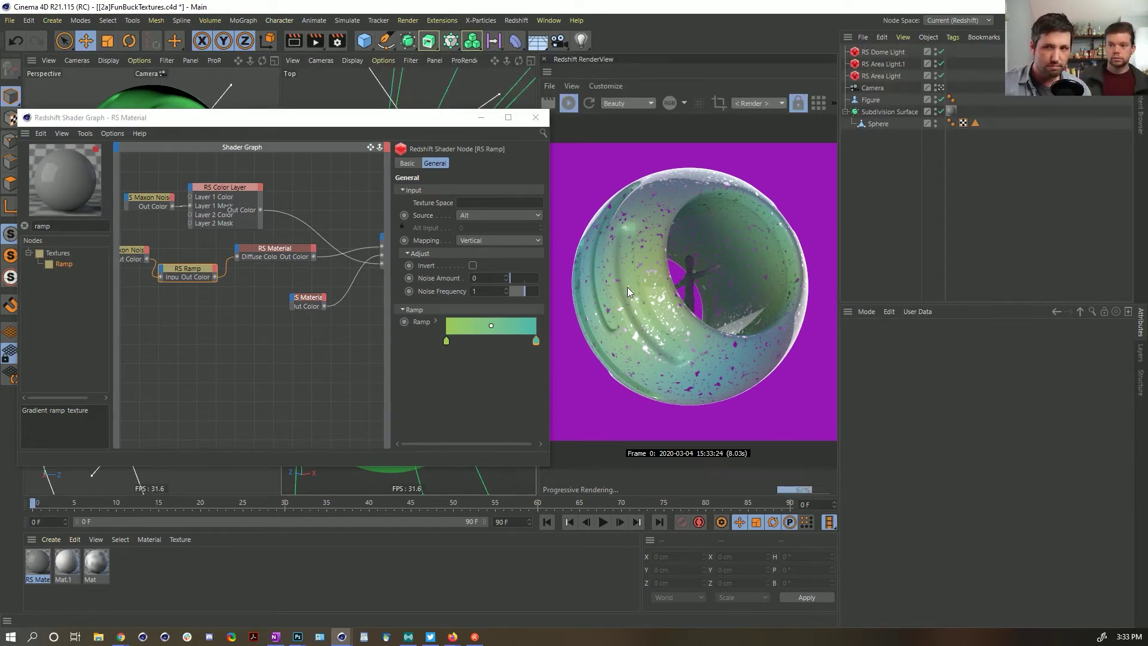
Step: Frame the whole node graph and move the speckle Maxon Noise and Color Layer nodes clear of the Ramp branch
click(266, 290)
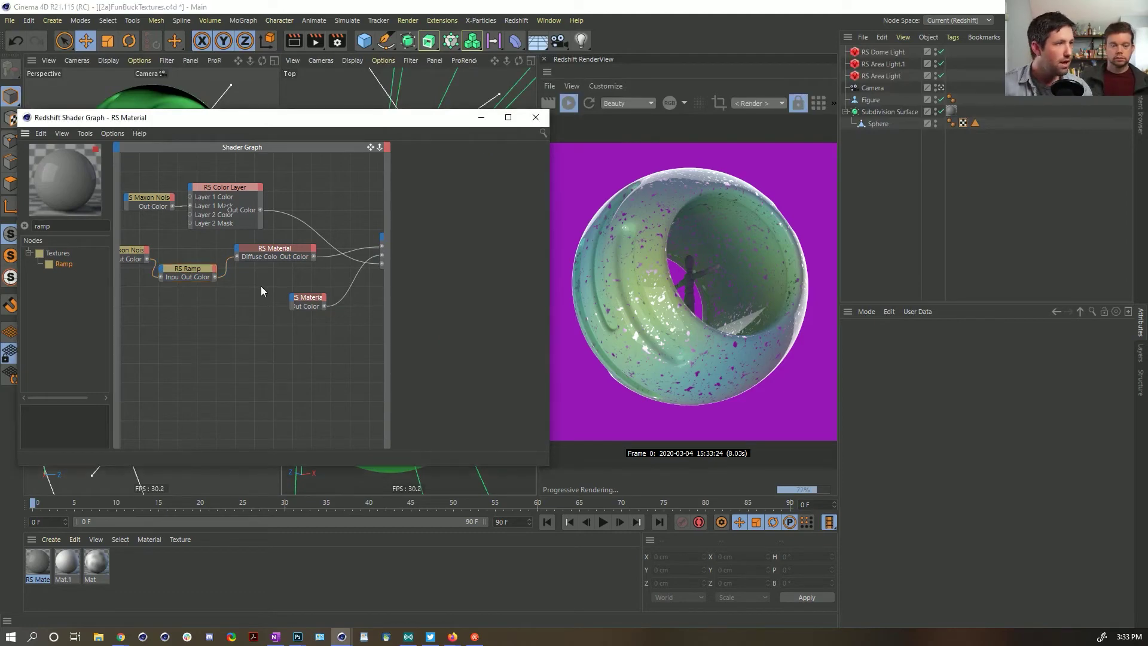
key(h)
key(h)
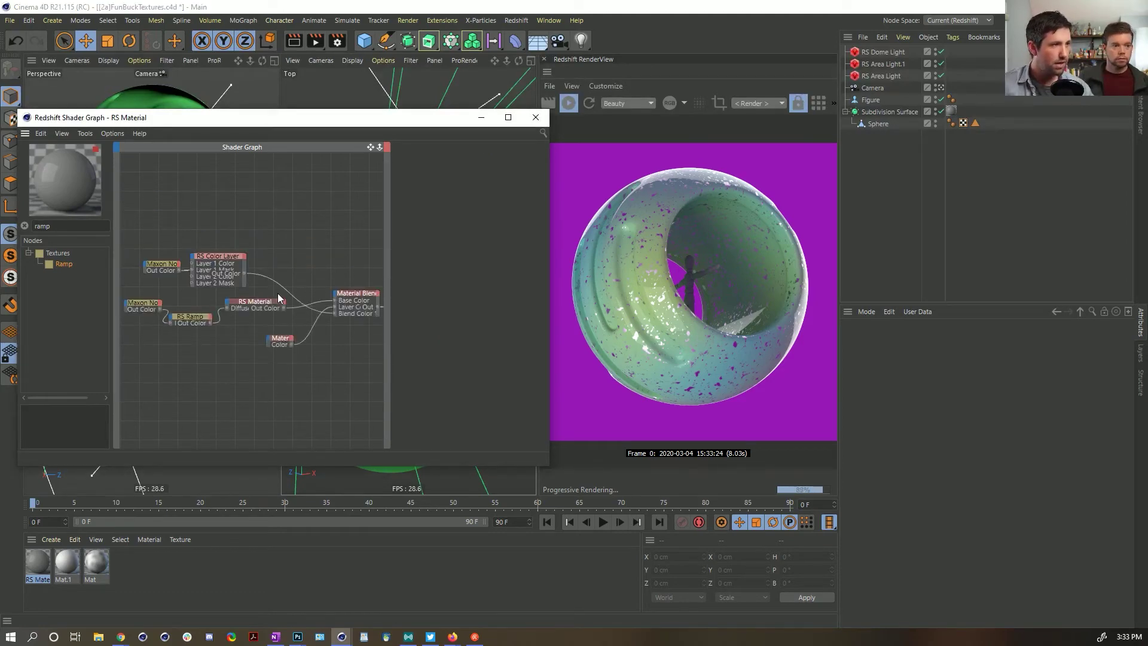
middle_drag(243, 327, 253, 296)
drag(232, 263, 134, 199)
drag(225, 225, 262, 197)
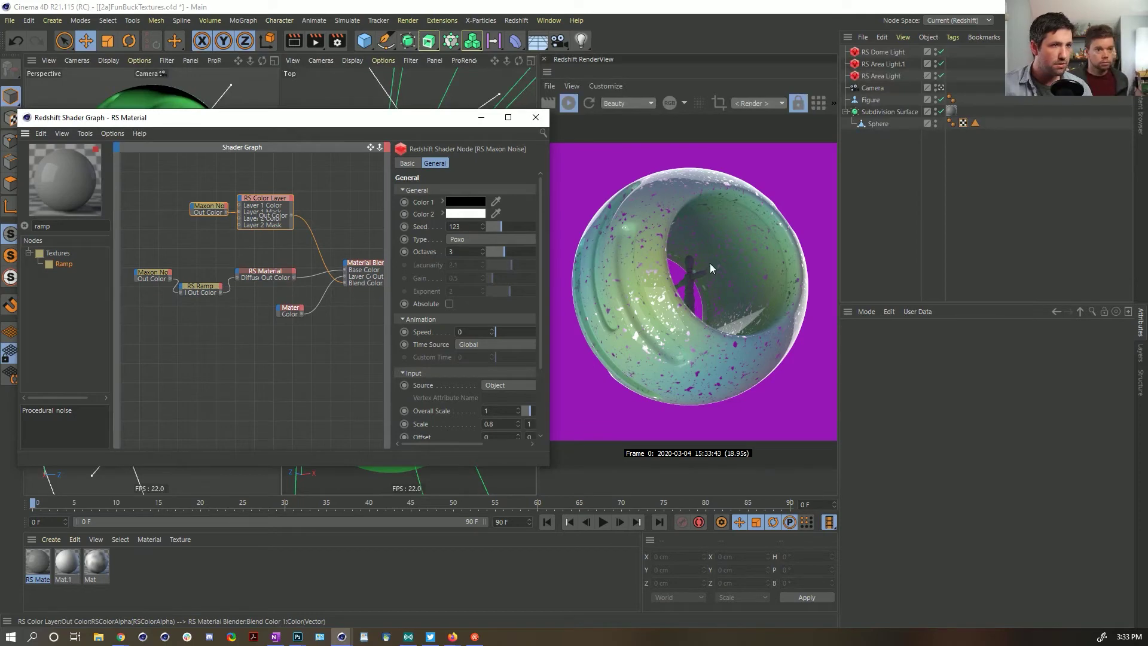
Step: Set the lower RS Material's Reflection color to a strong pink with hue 312° and about 66% saturation
click(297, 310)
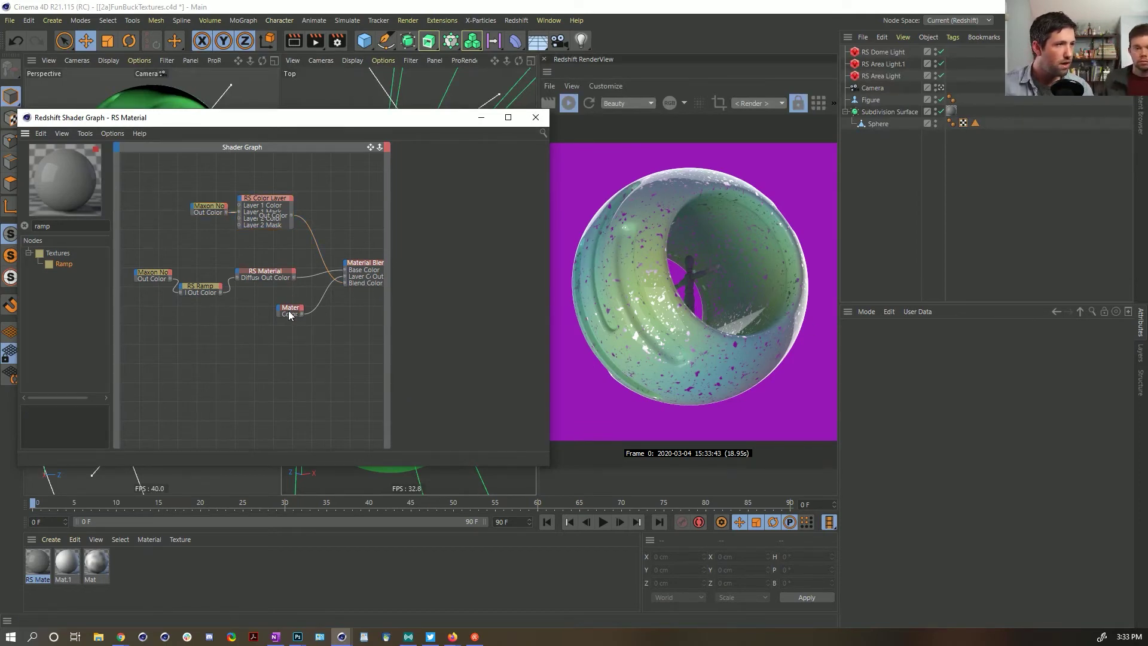
click(290, 312)
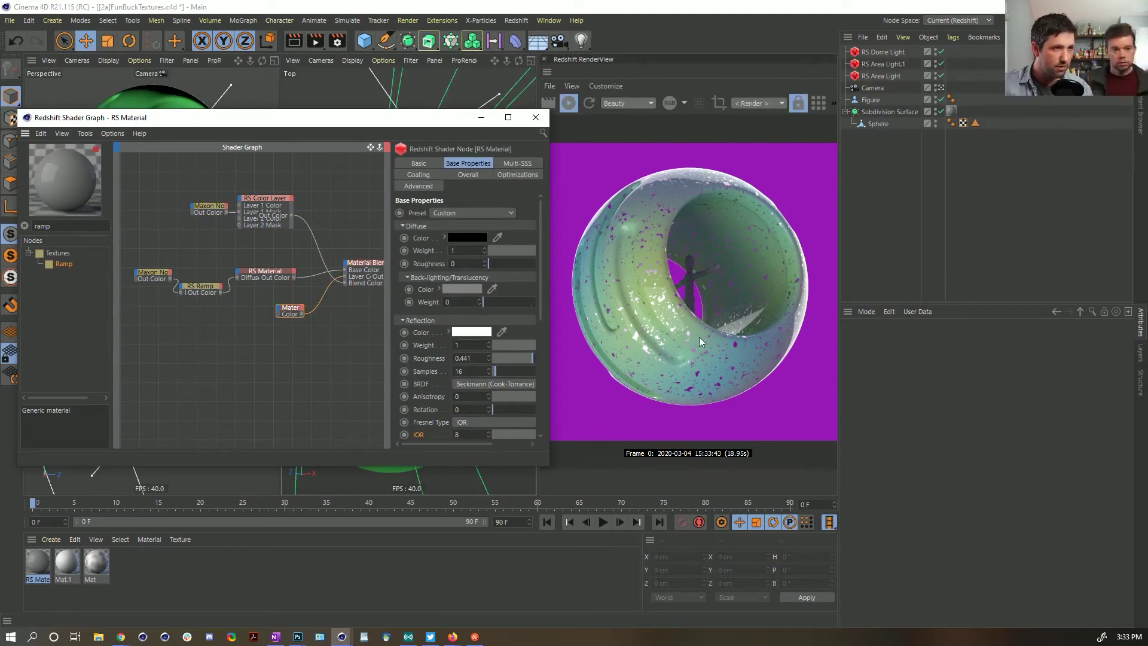
click(464, 332)
click(481, 331)
drag(515, 331, 562, 331)
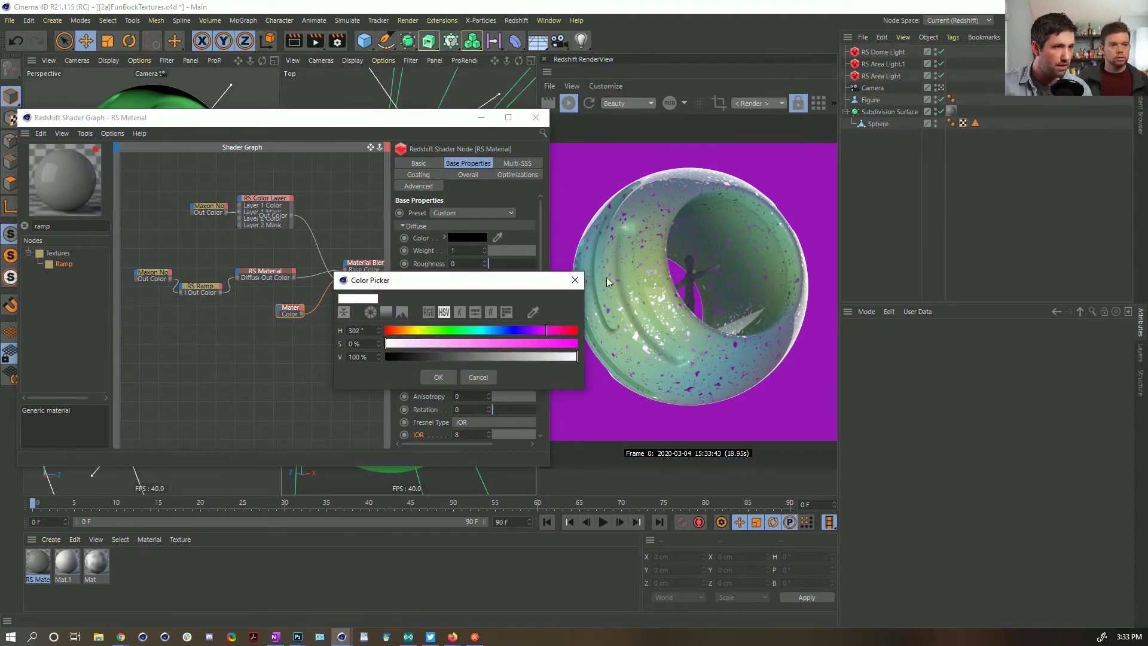
drag(441, 343, 456, 343)
click(438, 377)
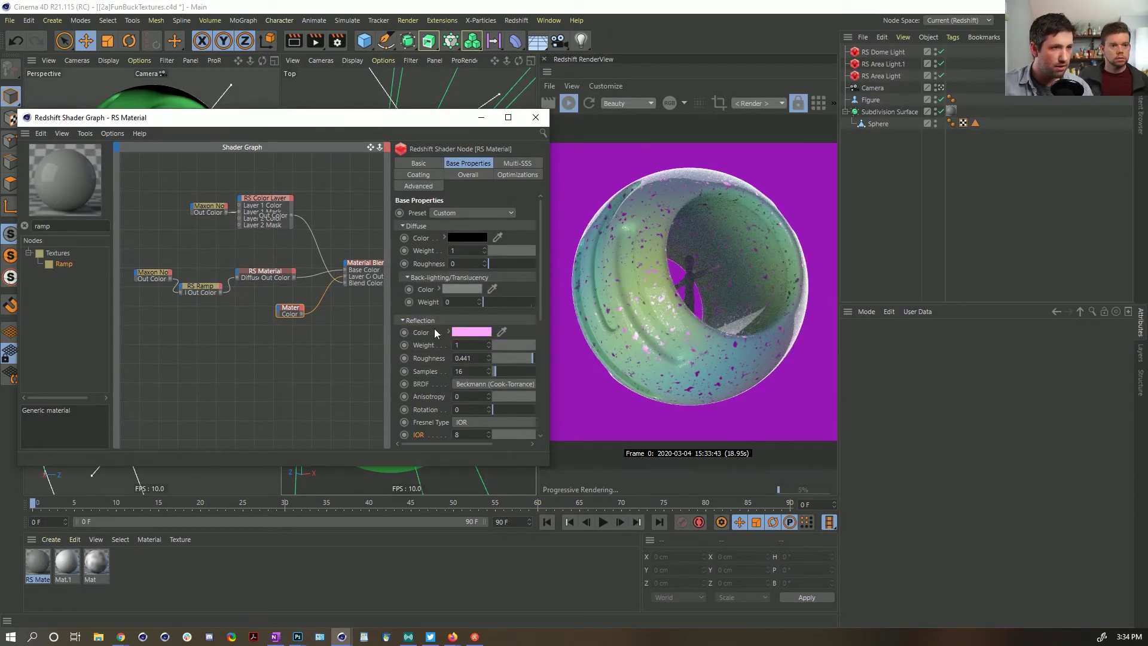
click(459, 332)
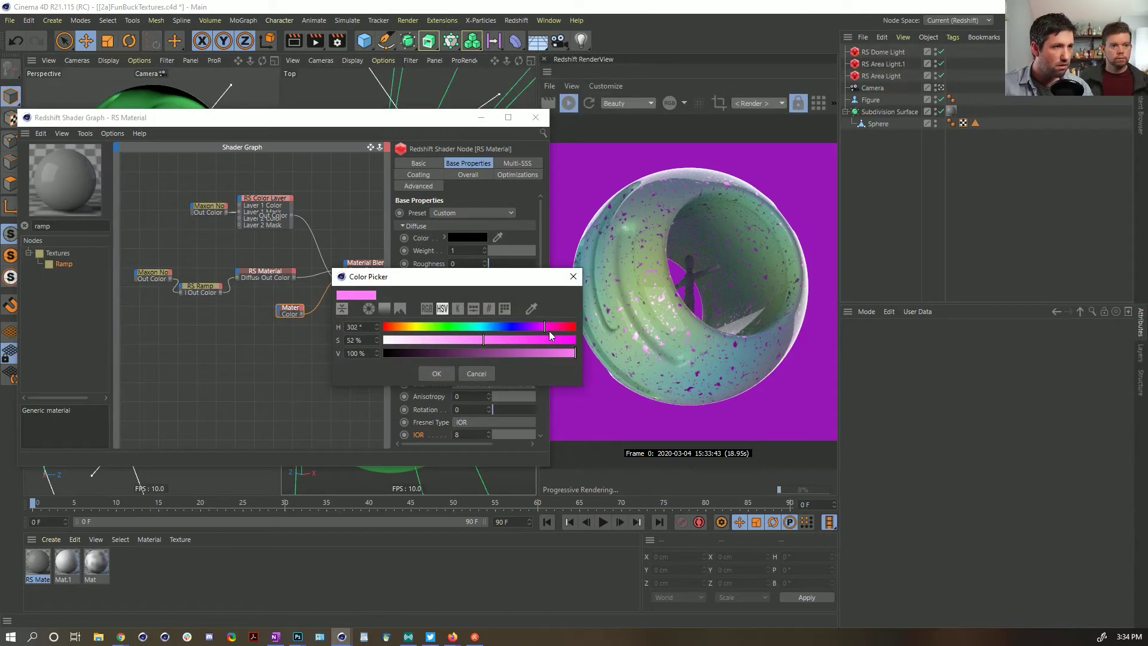
click(440, 371)
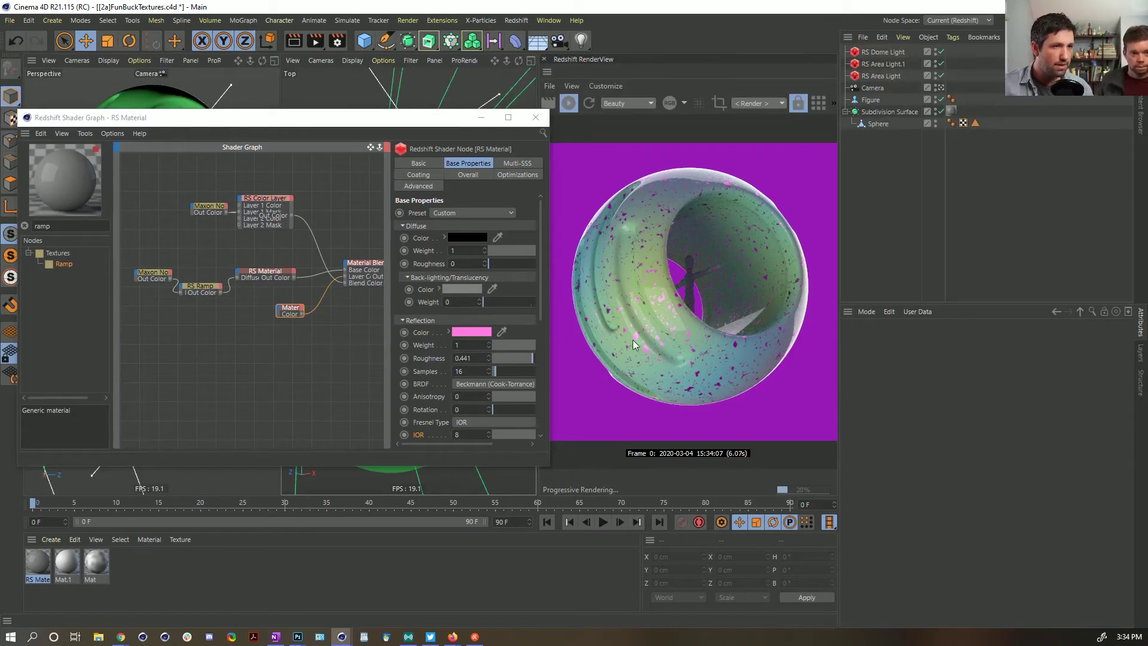
click(489, 333)
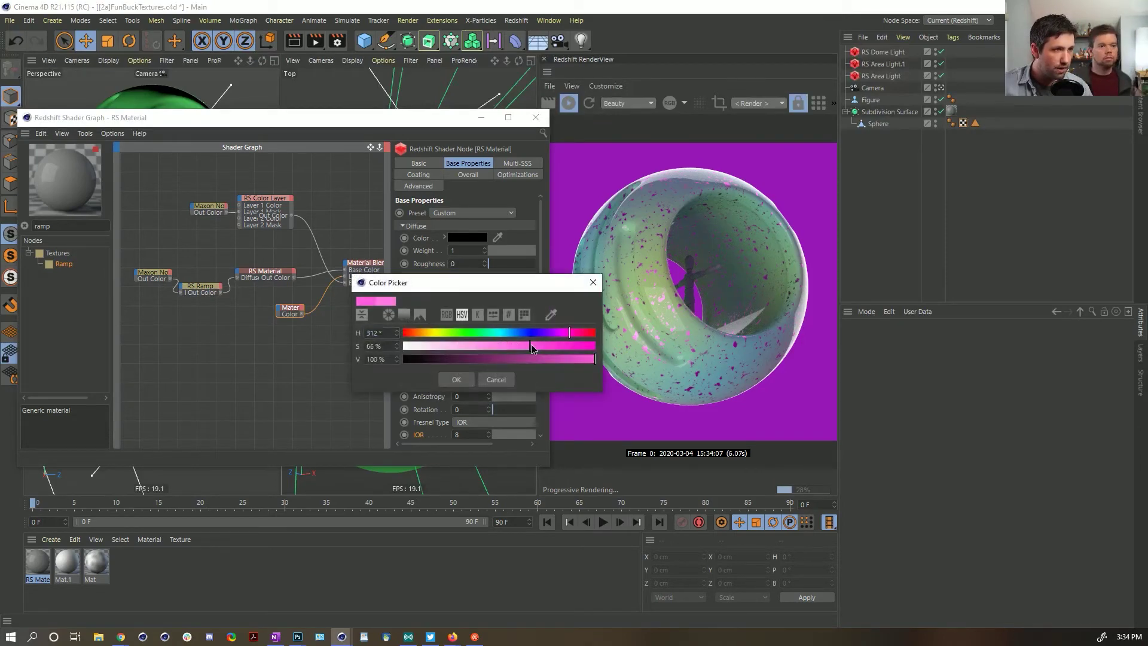
click(462, 377)
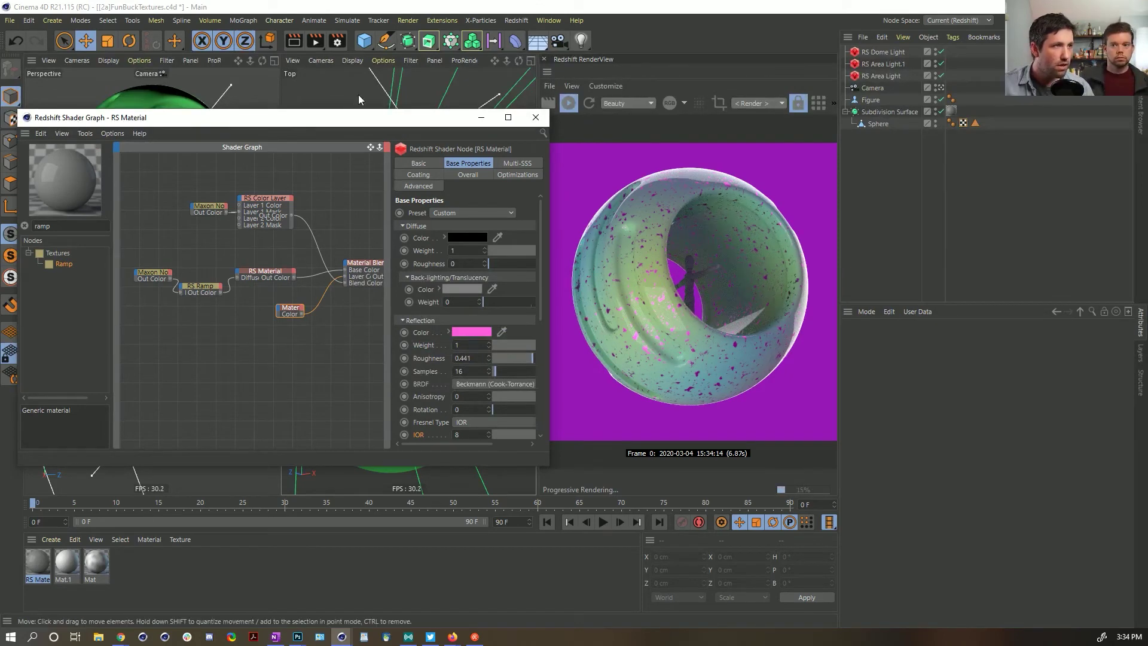
Step: Close the shader graph and save the scene
drag(353, 112, 399, 359)
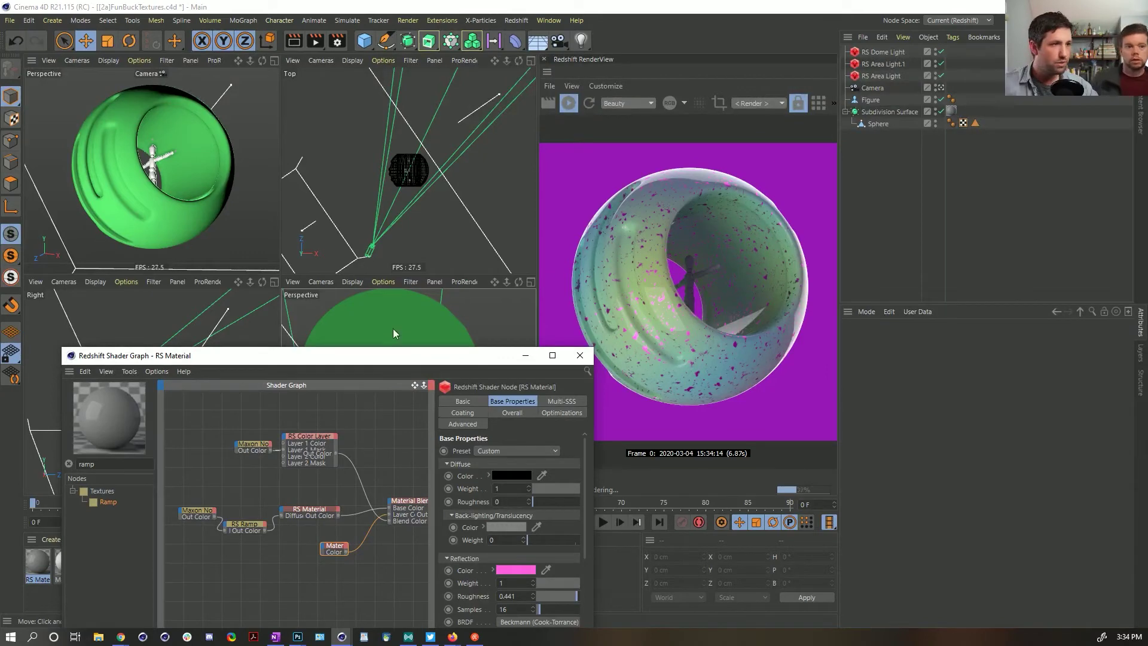
click(580, 355)
click(164, 581)
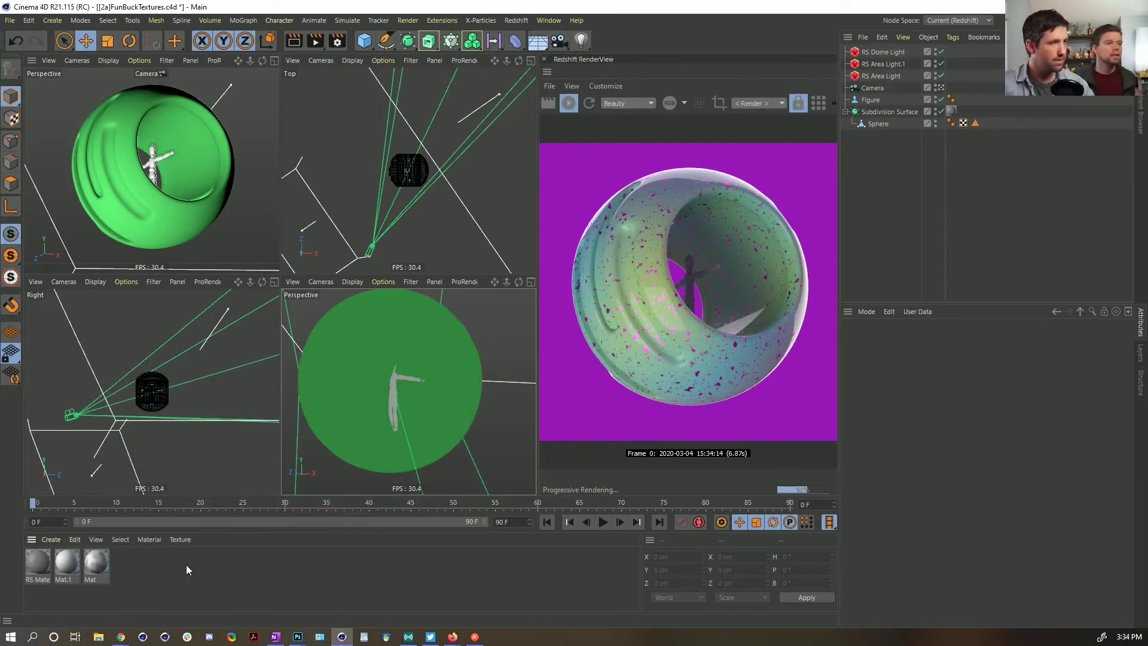
key(ctrl+s)
Step: Rename the blended RS Material to Outer
double_click(39, 578)
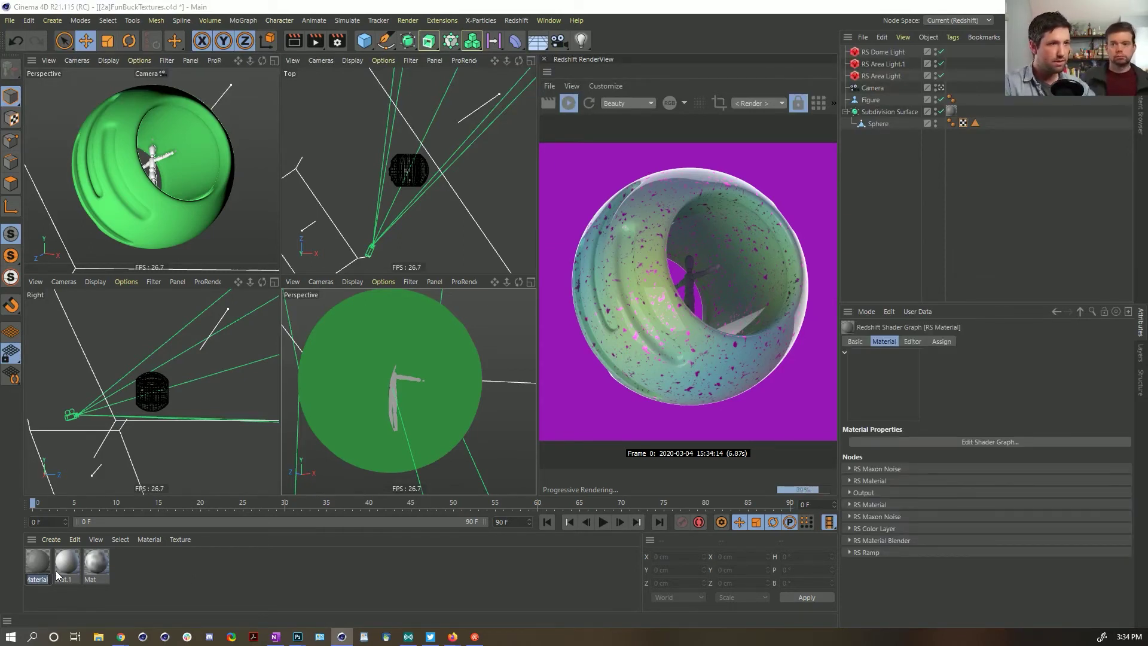
text(Outer)
key(Return)
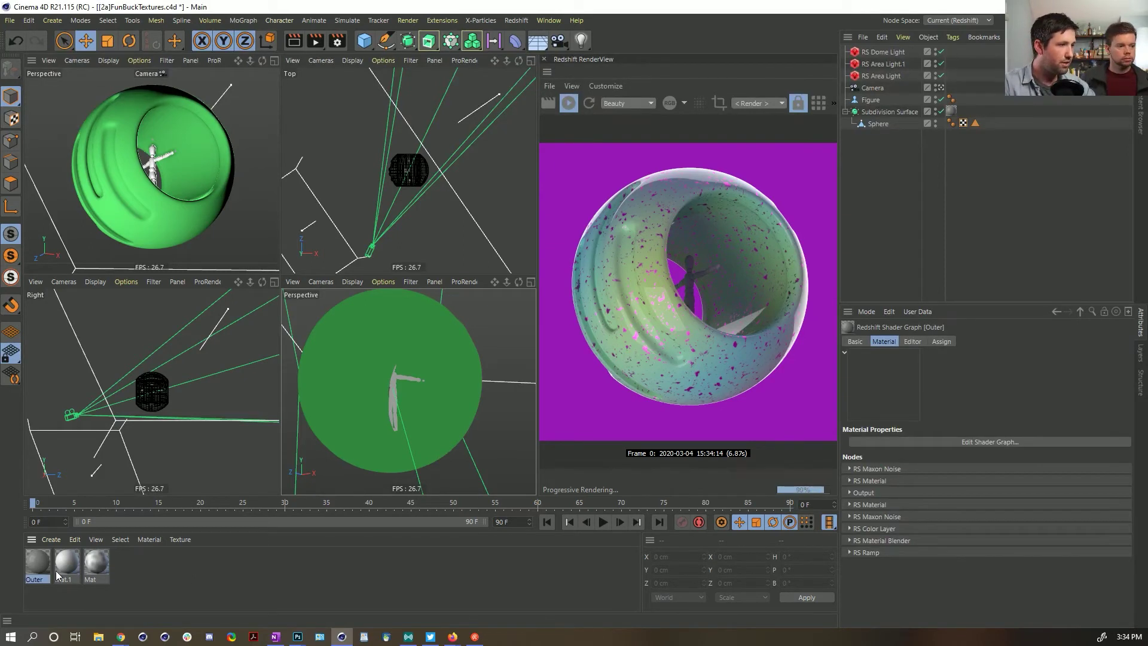
Step: Duplicate the Outer material and name the copy Inner
ctrl+drag(48, 563, 56, 565)
double_click(63, 579)
text(Inner)
key(Return)
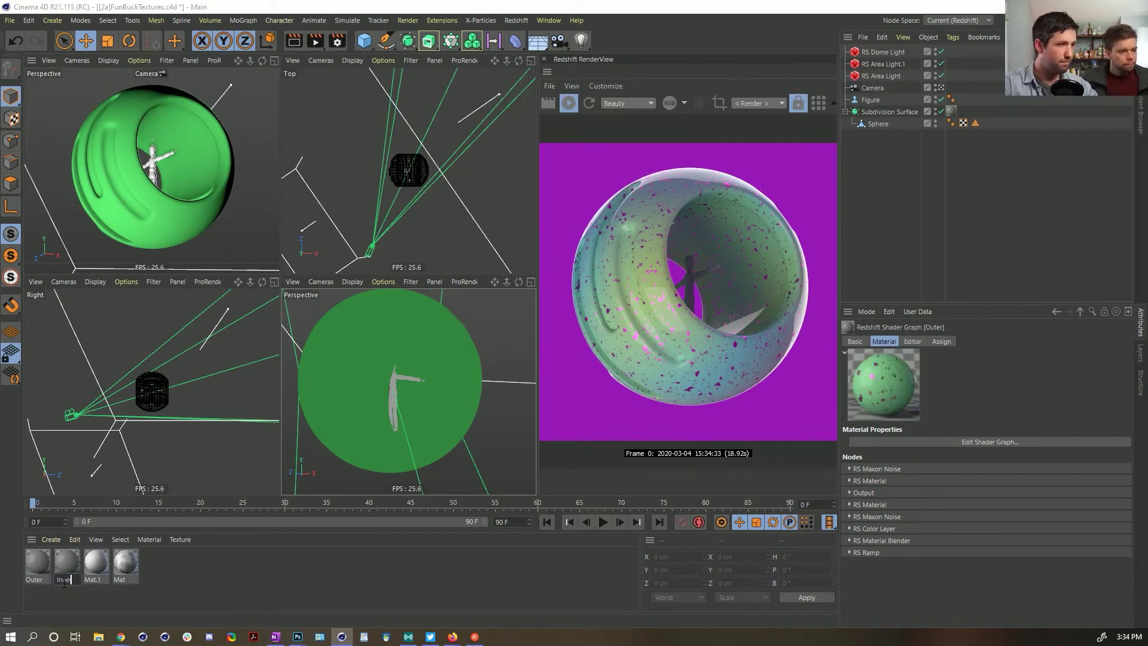
Step: Select the Sphere's inner wall polygons in polygon mode, grow the selection, and turn off the Subdivision Surface
click(205, 203)
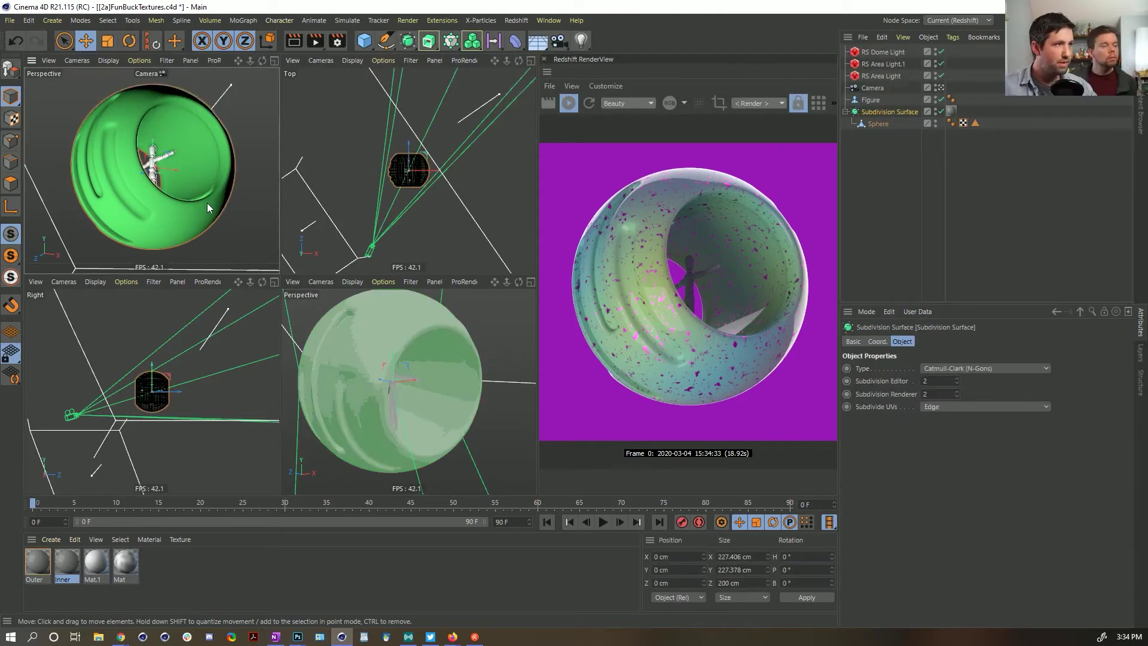
click(879, 124)
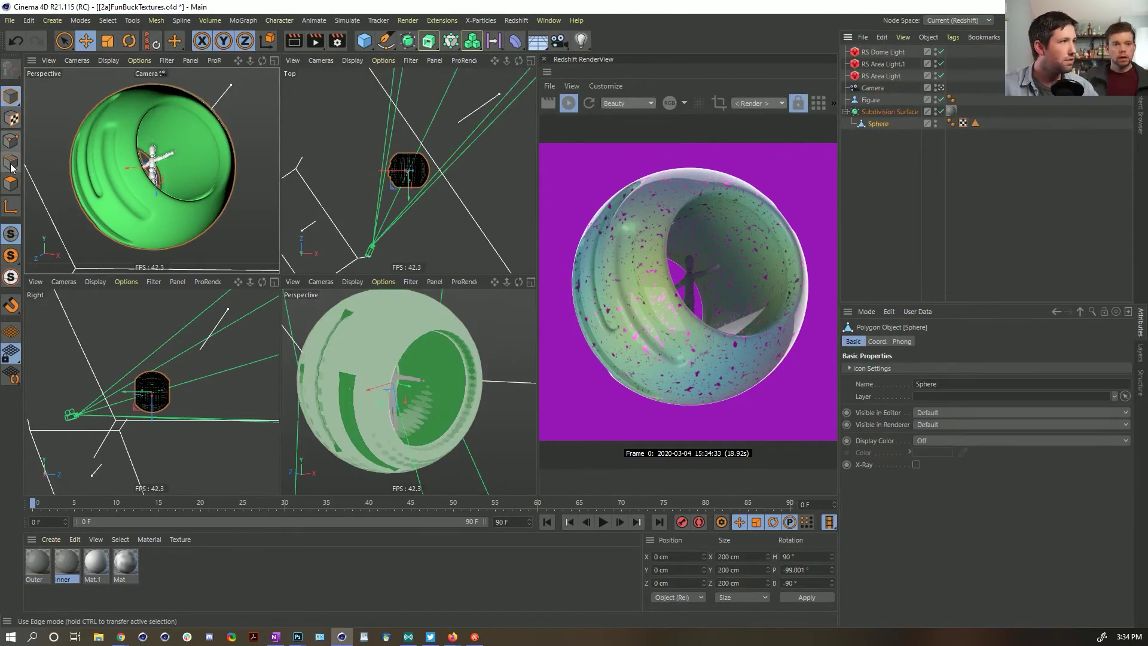
click(11, 184)
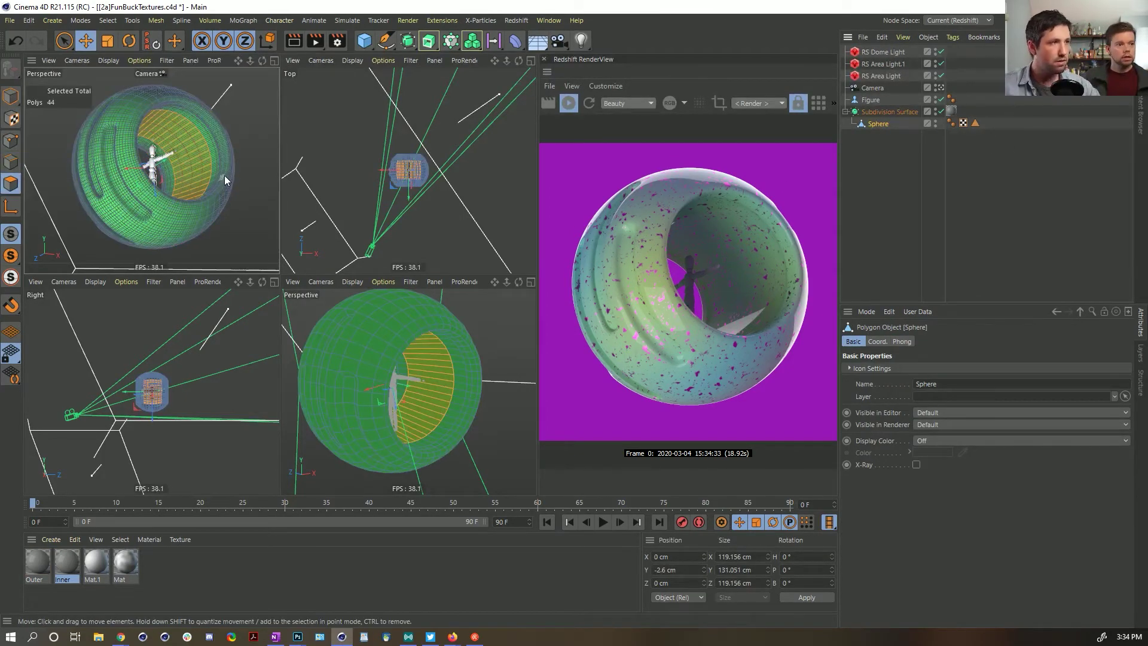
key(u)
key(y)
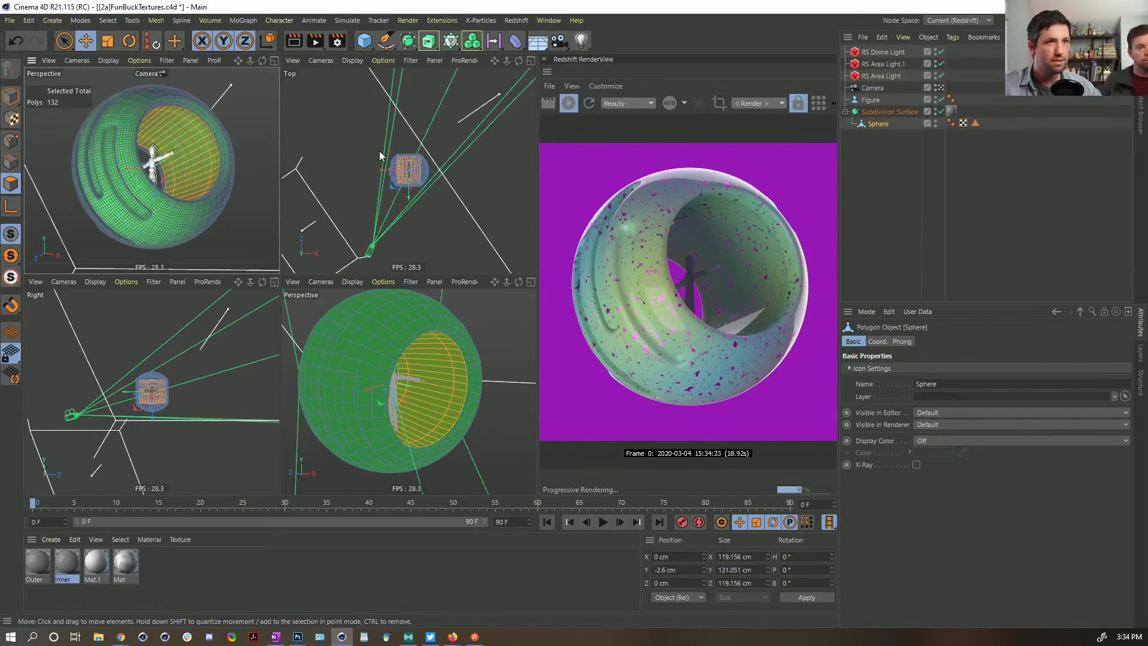
click(941, 112)
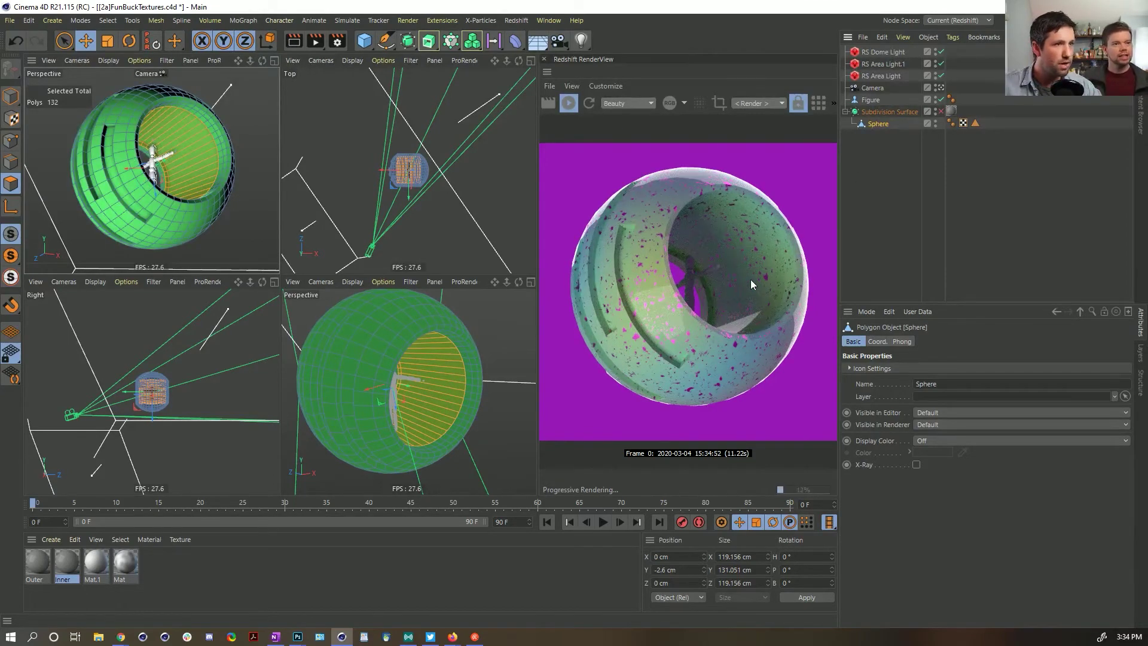
Step: Add seven evenly spaced loop cuts around the sphere's inner wall with Loop/Path Cut
key(k)
key(l)
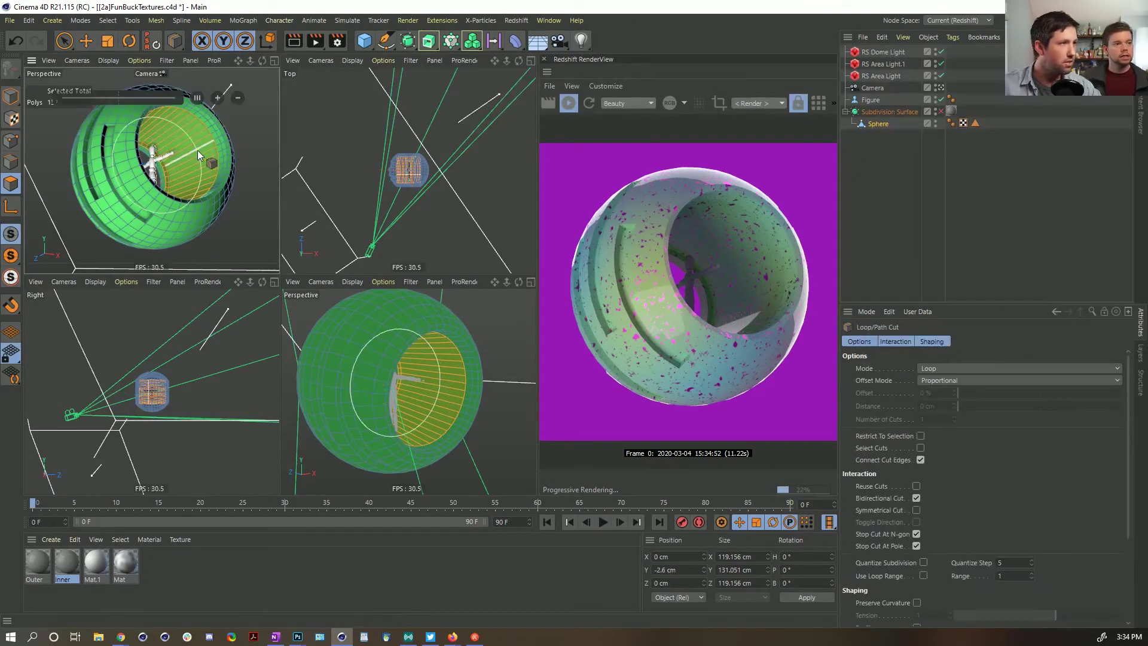
click(198, 96)
key(ctrl+z)
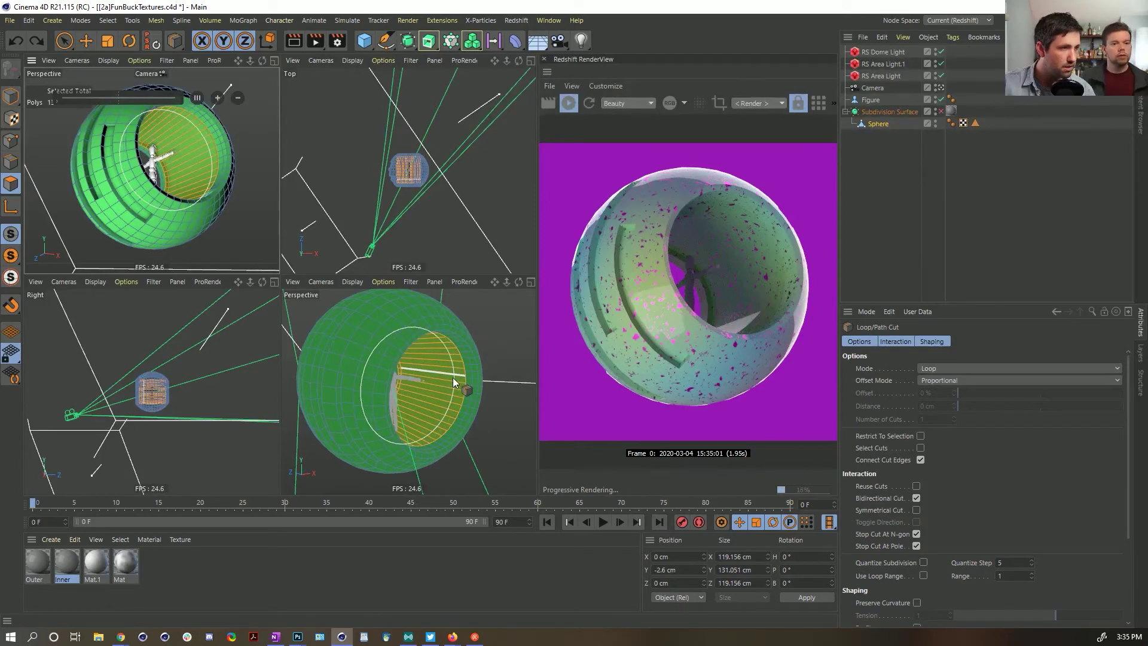
alt+drag(464, 393, 311, 378)
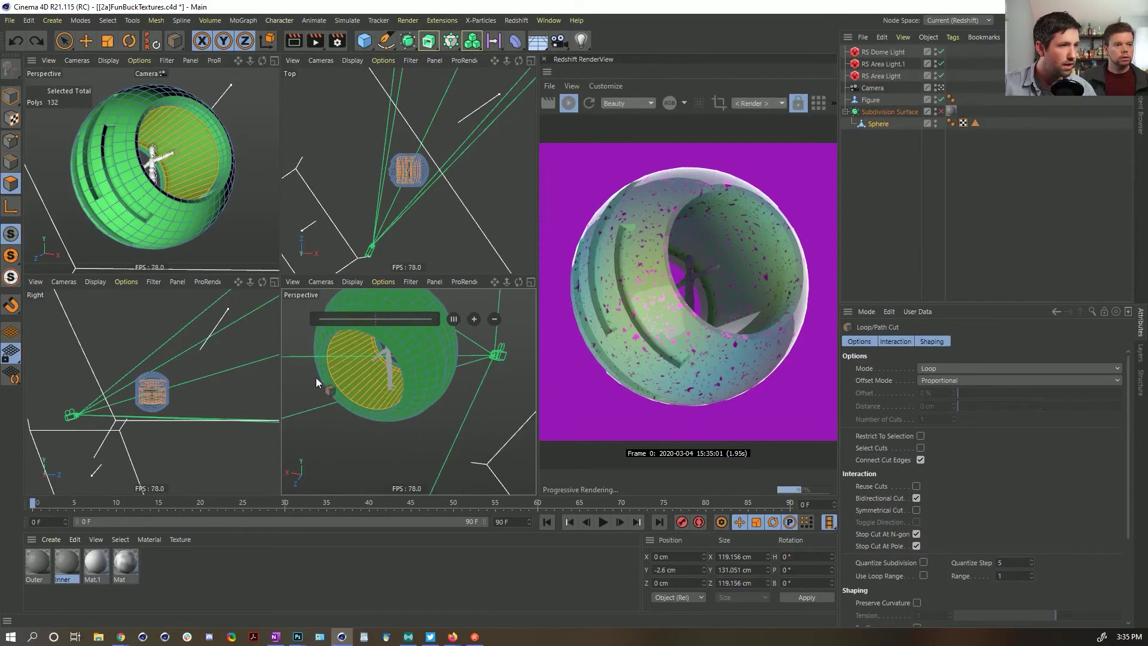
alt+right_drag(311, 378, 404, 384)
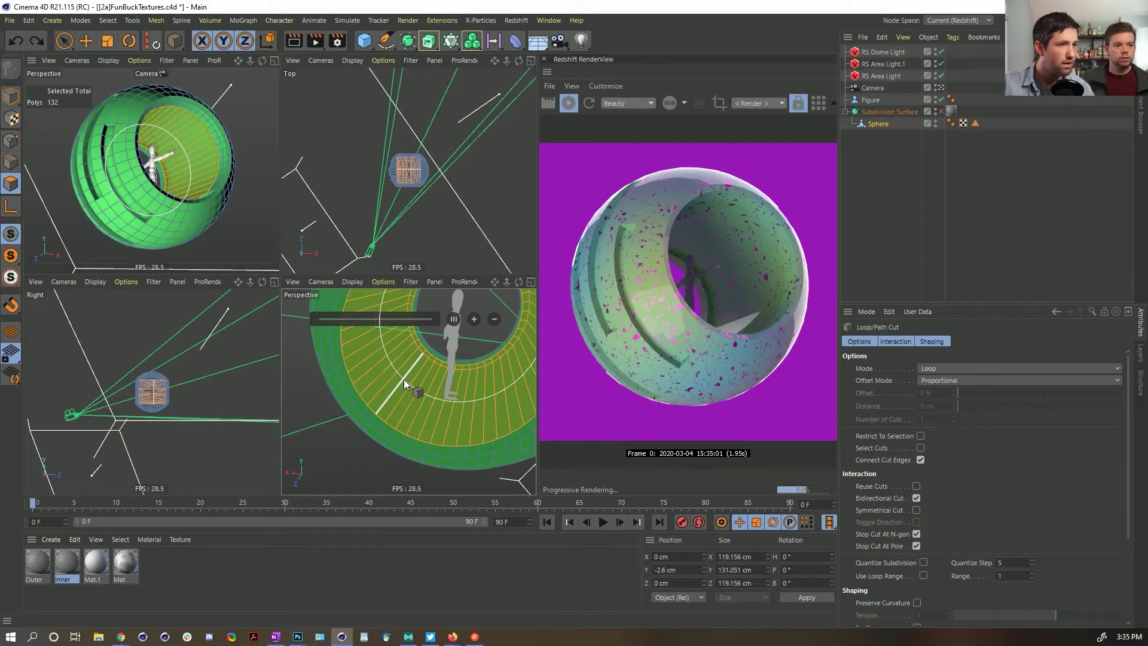
click(403, 379)
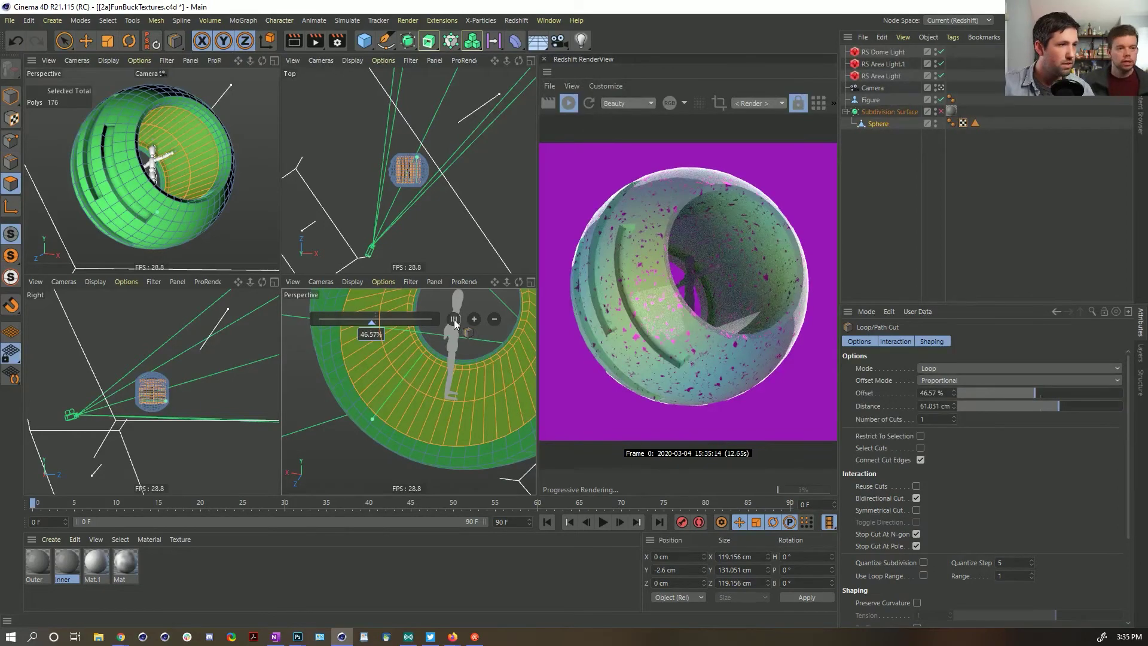
click(473, 319)
click(474, 319)
click(474, 320)
click(474, 320)
click(475, 321)
alt+drag(418, 377, 464, 383)
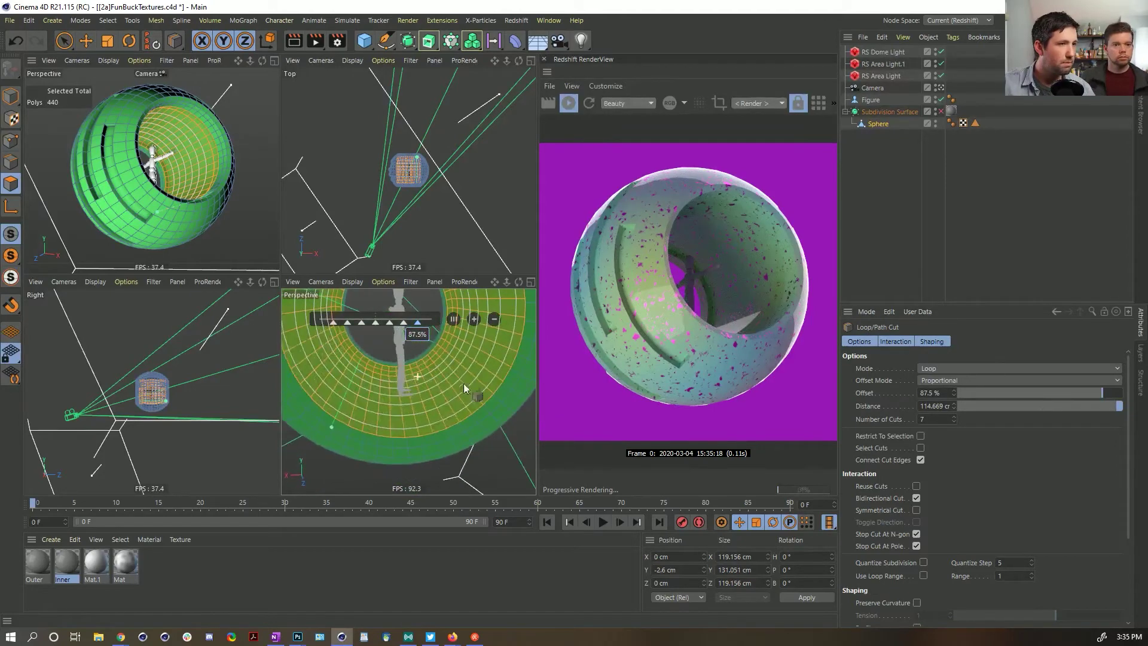
Step: Loop-select one polygon ring around the sphere's inner wall and grow the selection repeatedly across the wall
key(e)
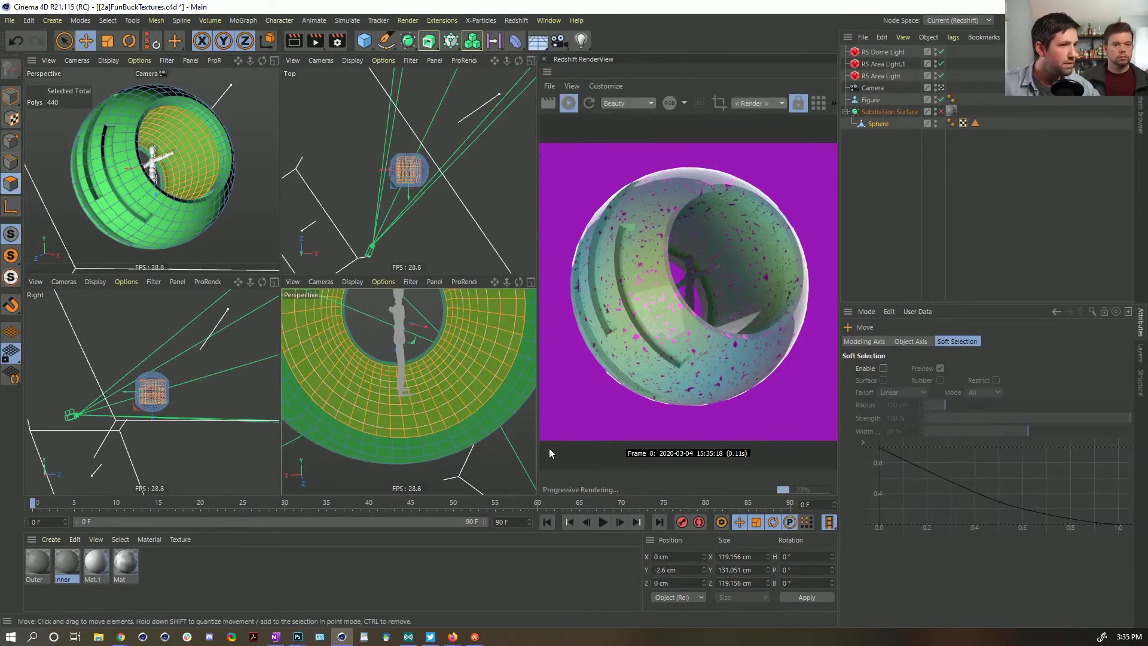
key(u)
key(l)
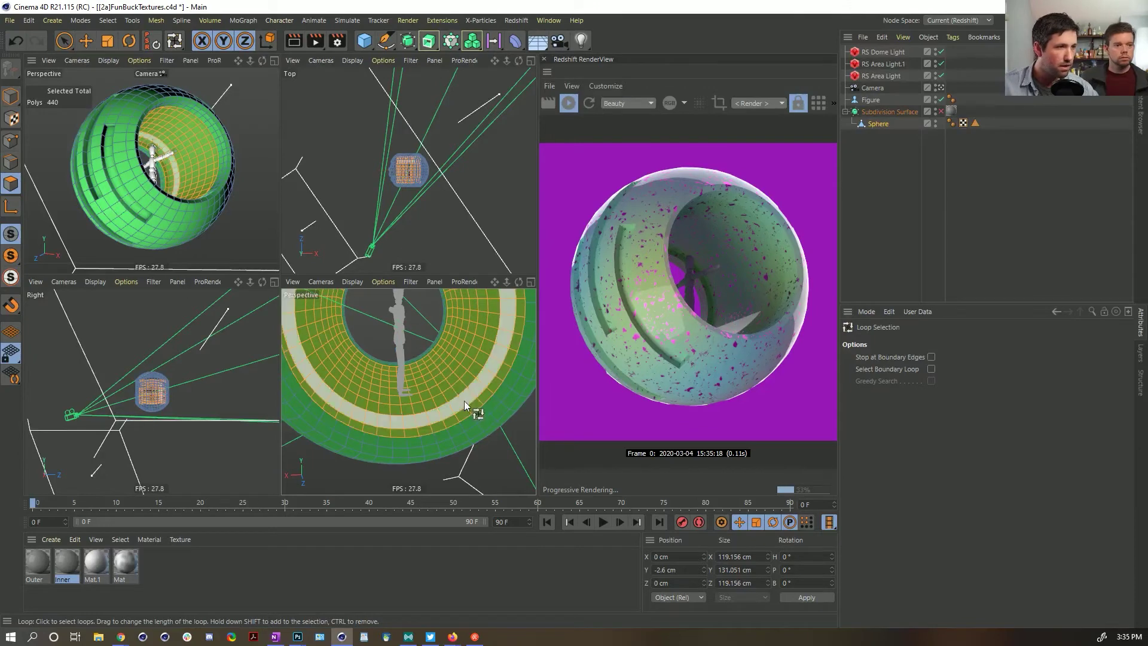
click(456, 397)
click(424, 381)
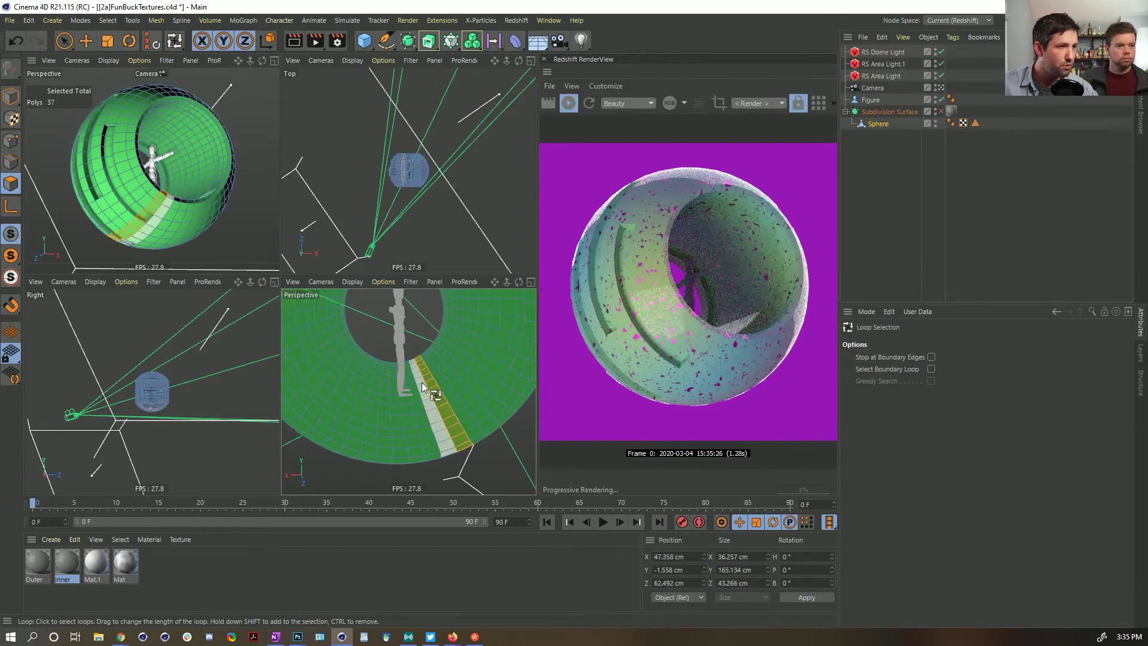
click(419, 386)
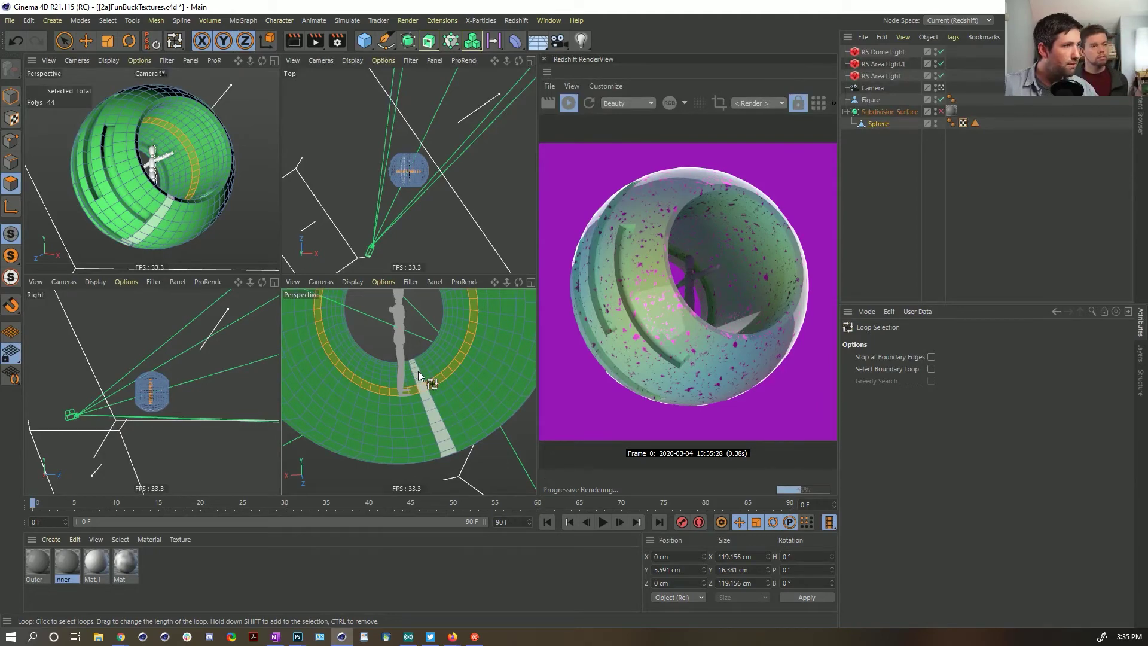
key(u)
key(y)
key(u)
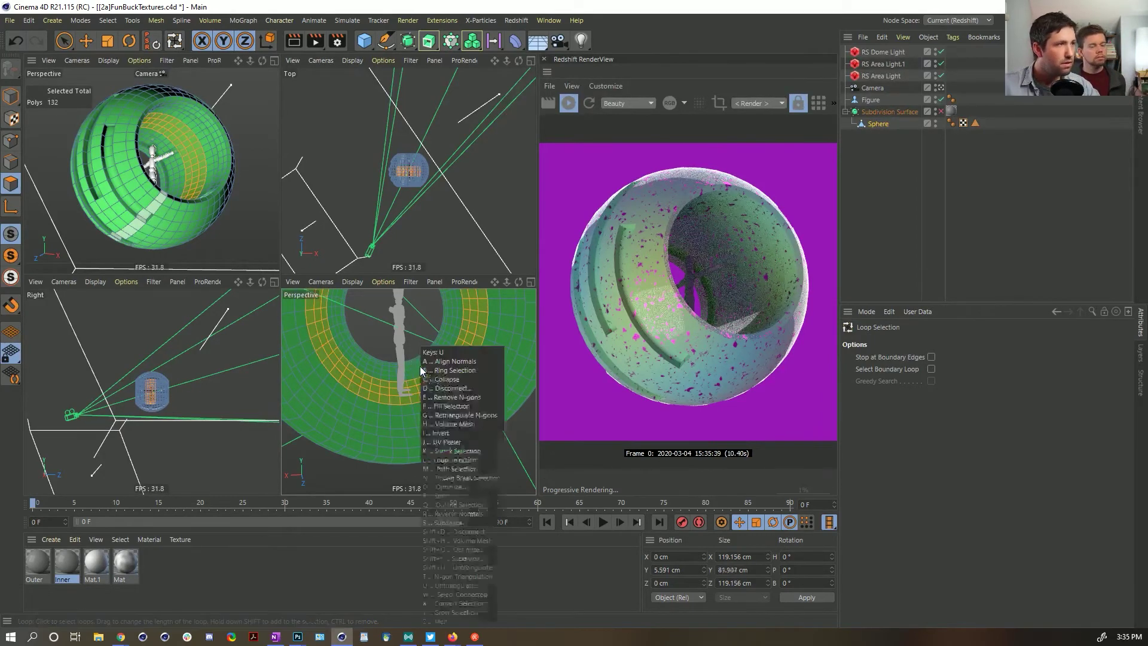
key(y)
key(u)
key(y)
Step: Add the remaining polygon loops near the hole's rim to the inner wall selection
shift+click(425, 362)
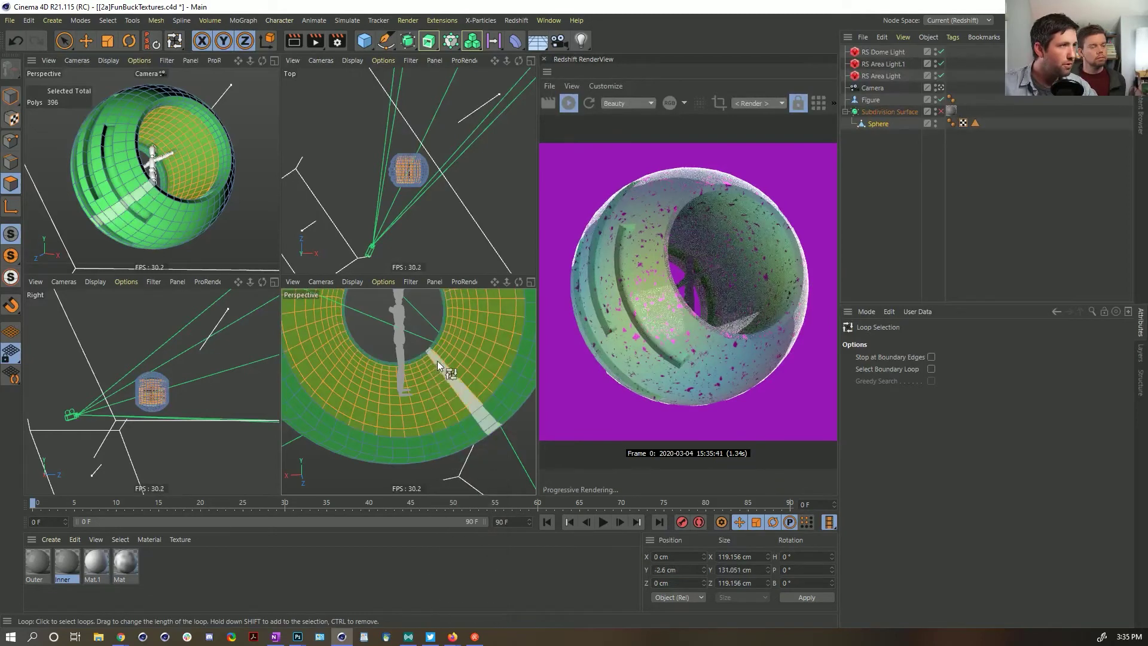
alt+drag(446, 361, 472, 376)
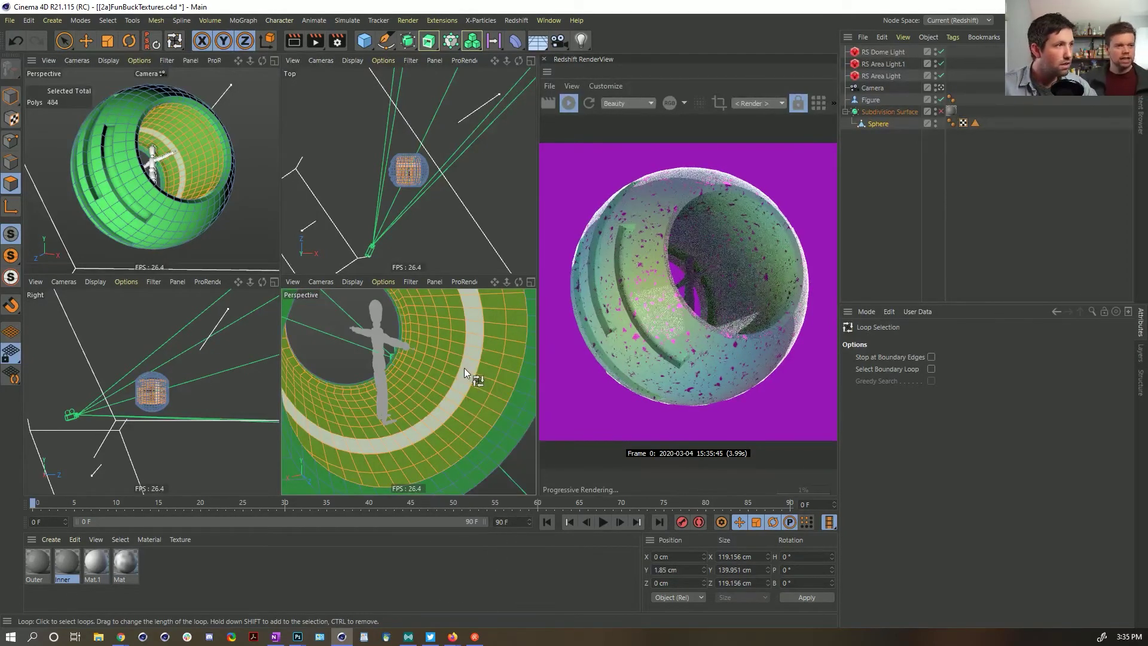
shift+click(475, 370)
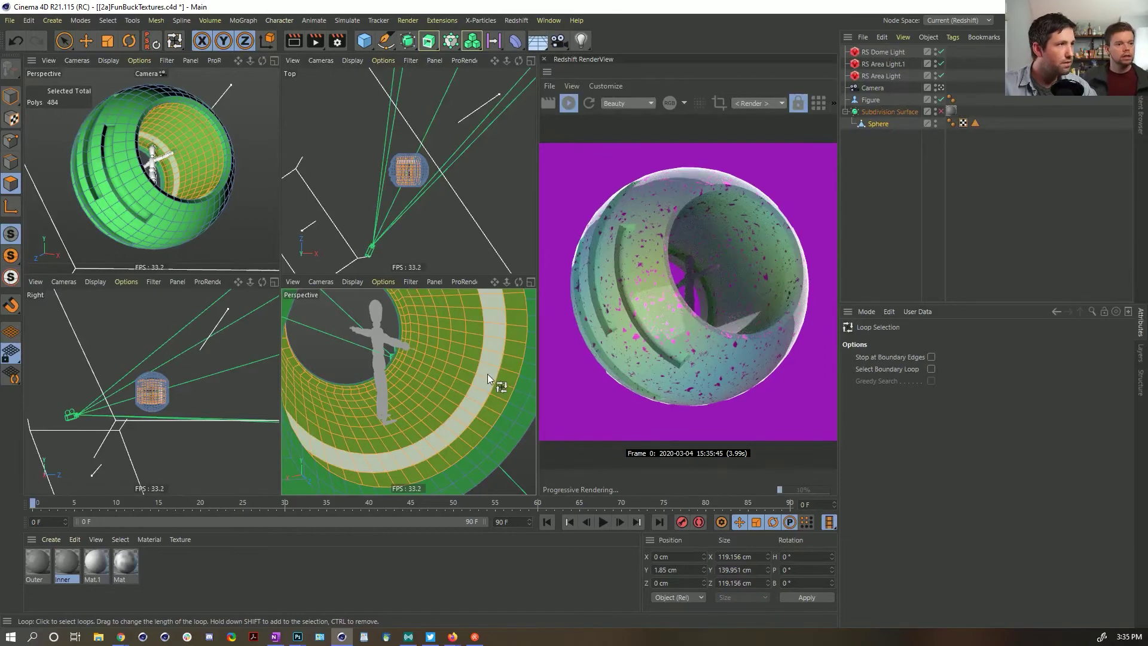
shift+click(487, 375)
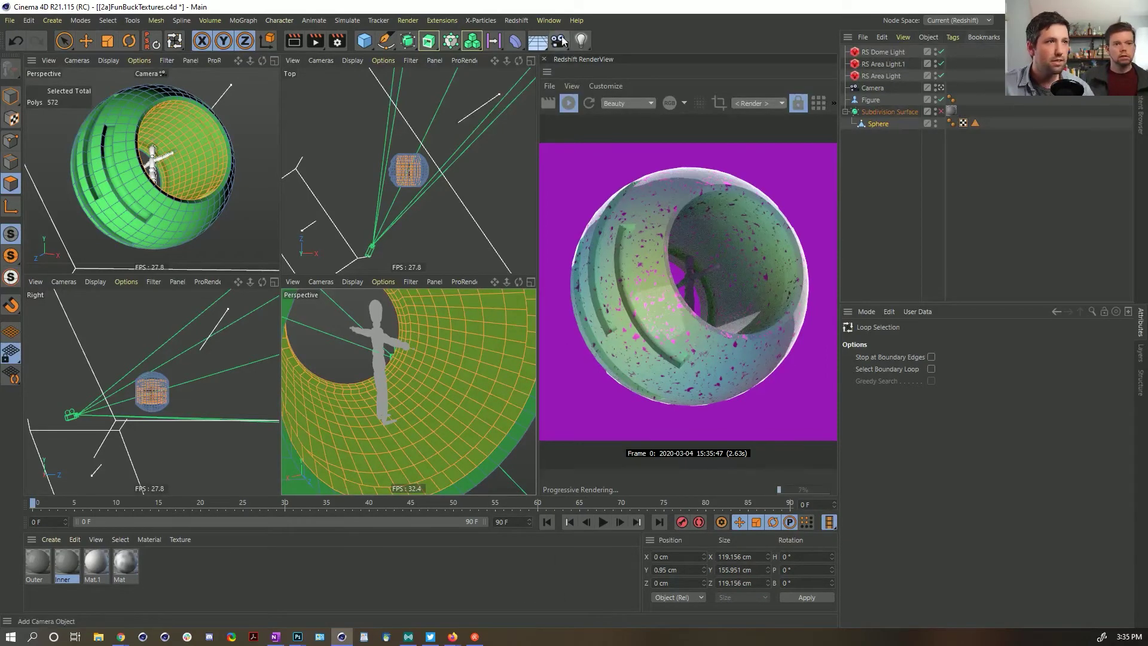
Step: Store the selected inner wall polygons in a selection tag and name it inner
key(shift+c)
text(set)
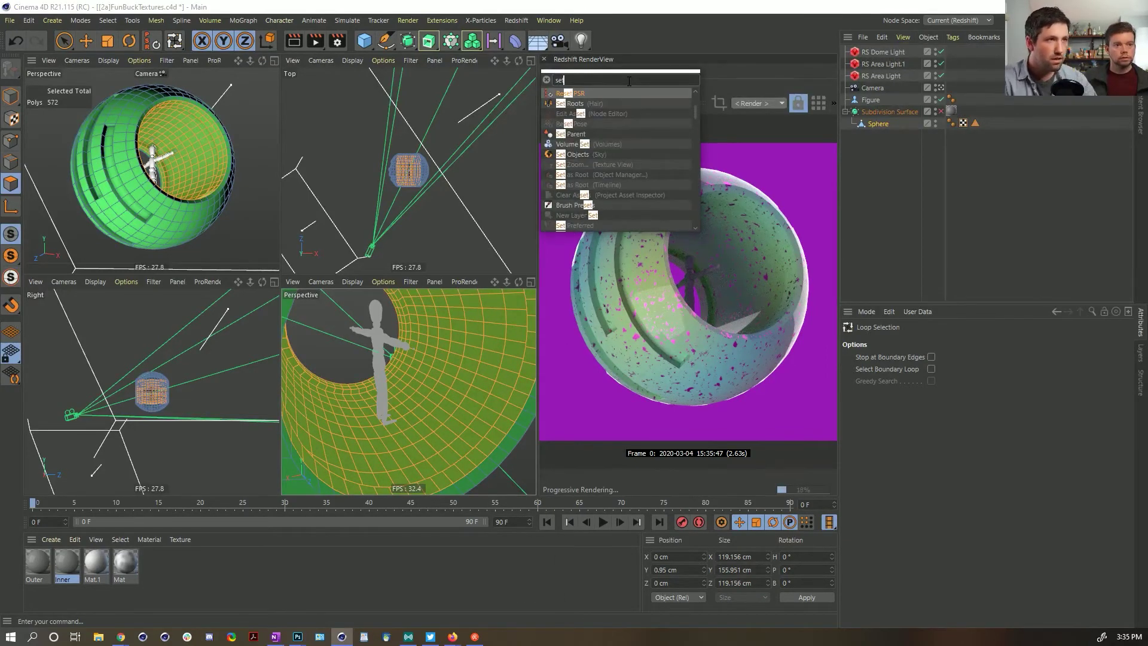
text( sel)
key(Return)
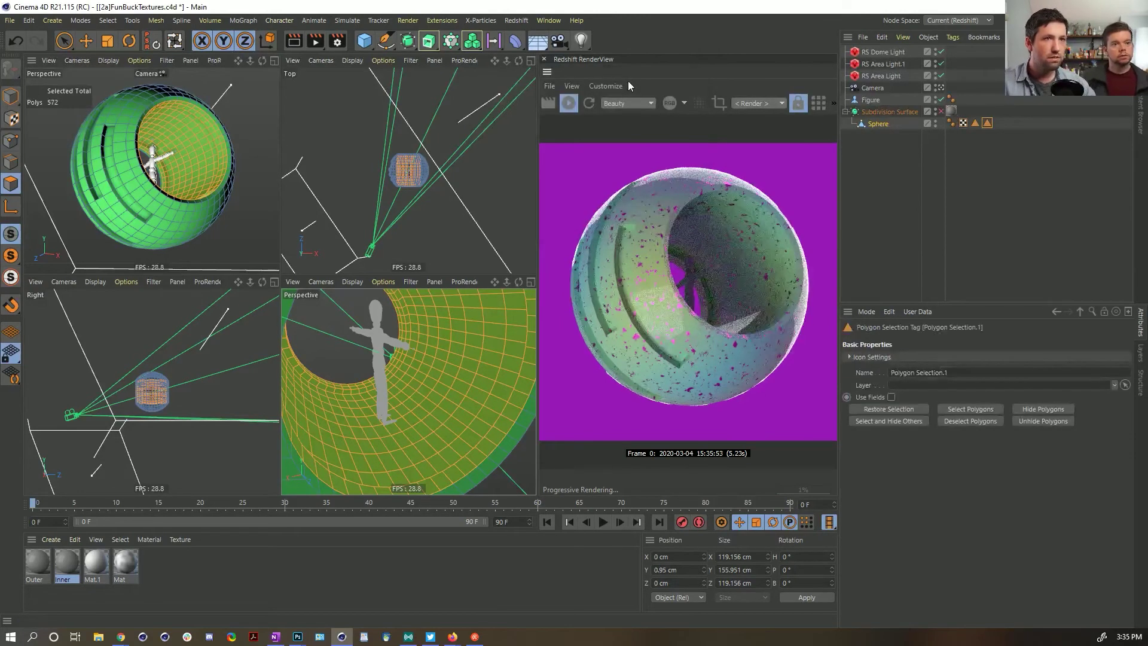
click(1009, 372)
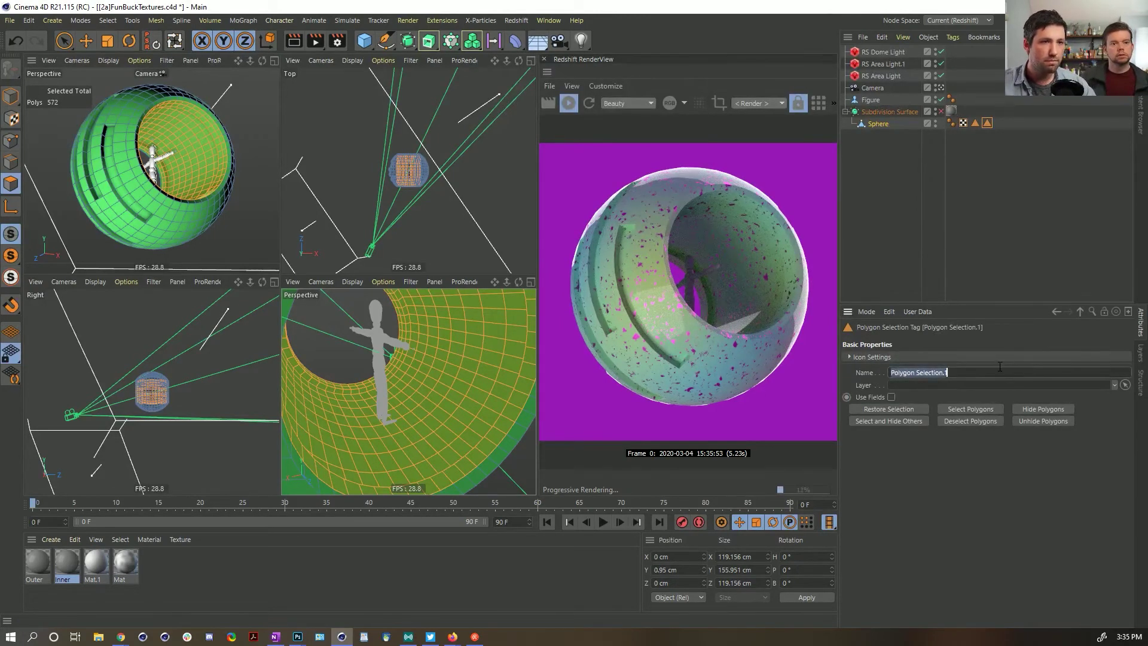
text(ine)
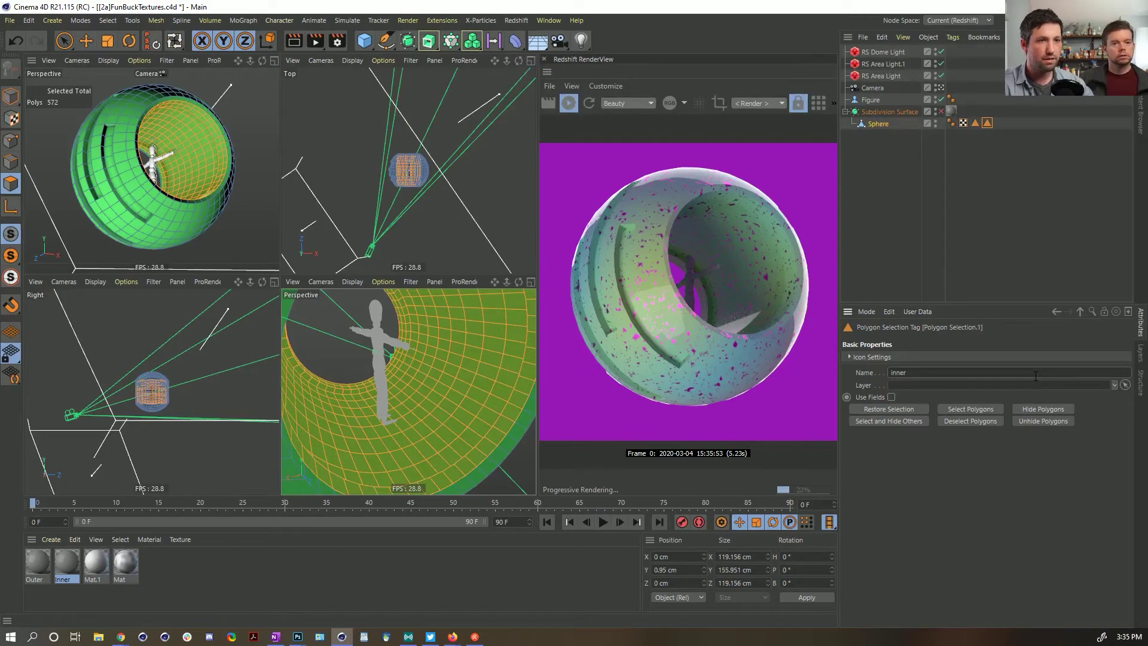
click(1042, 200)
Step: Assign the Outer material to the Sphere and restrict it to the existing Polygon Selection tag
click(949, 179)
key(e)
click(987, 124)
click(886, 146)
drag(40, 567, 882, 125)
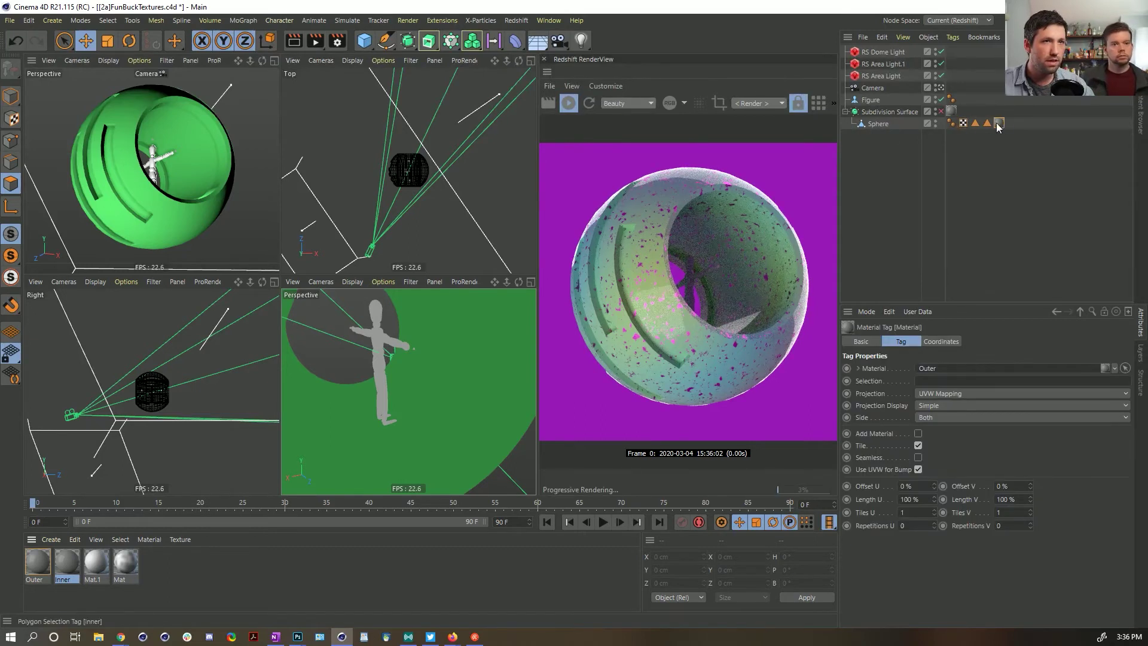
drag(975, 123, 943, 381)
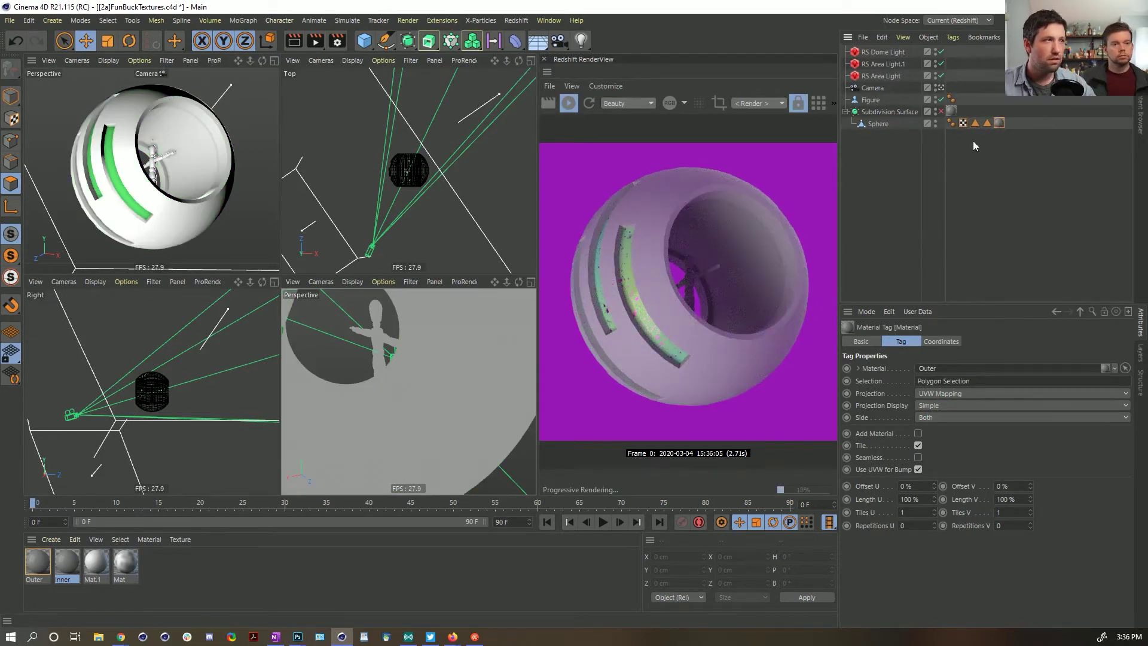
Step: Assign the Inner material to the Sphere restricted to the inner selection, and turn the Subdivision Surface back on
drag(62, 565, 1023, 124)
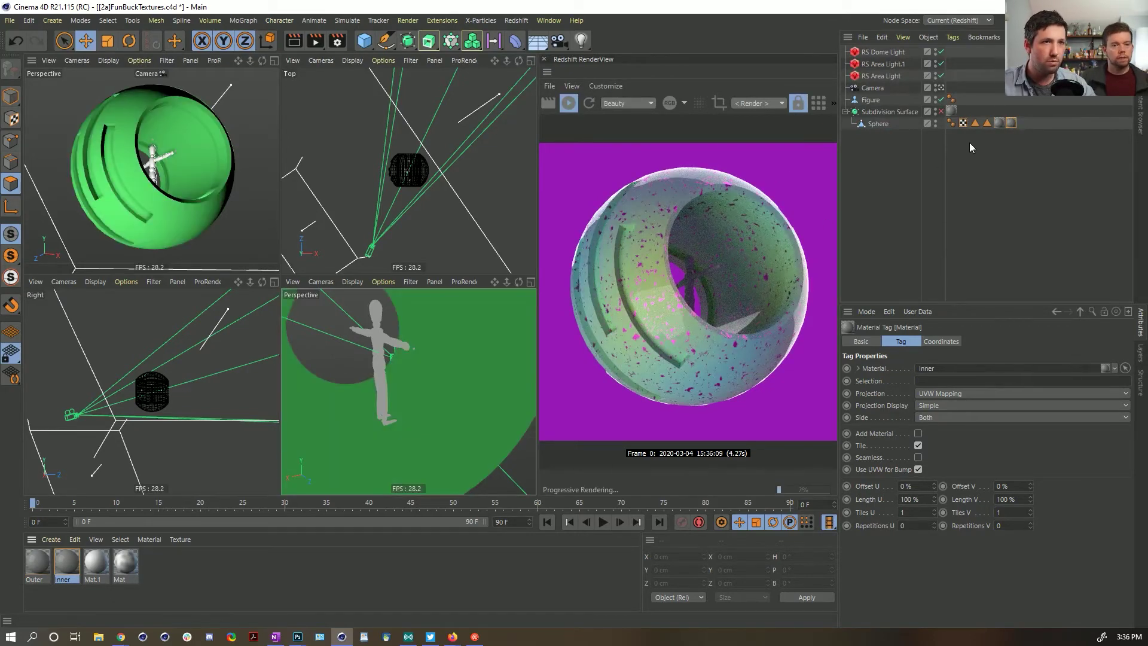
click(941, 111)
drag(987, 124, 958, 383)
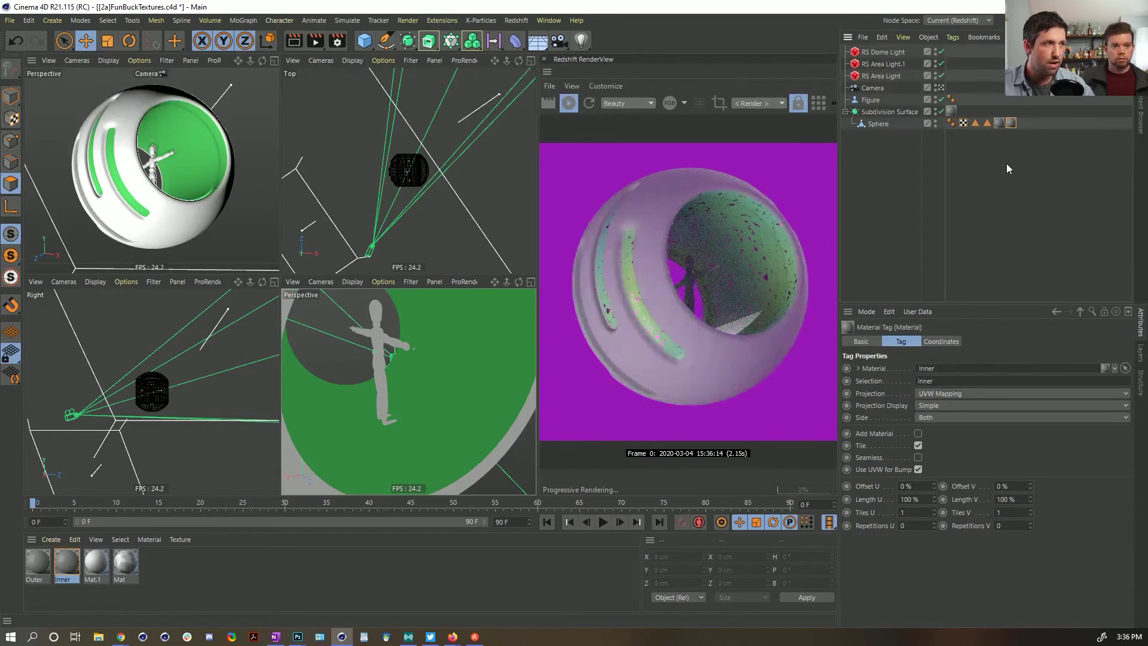
click(1005, 172)
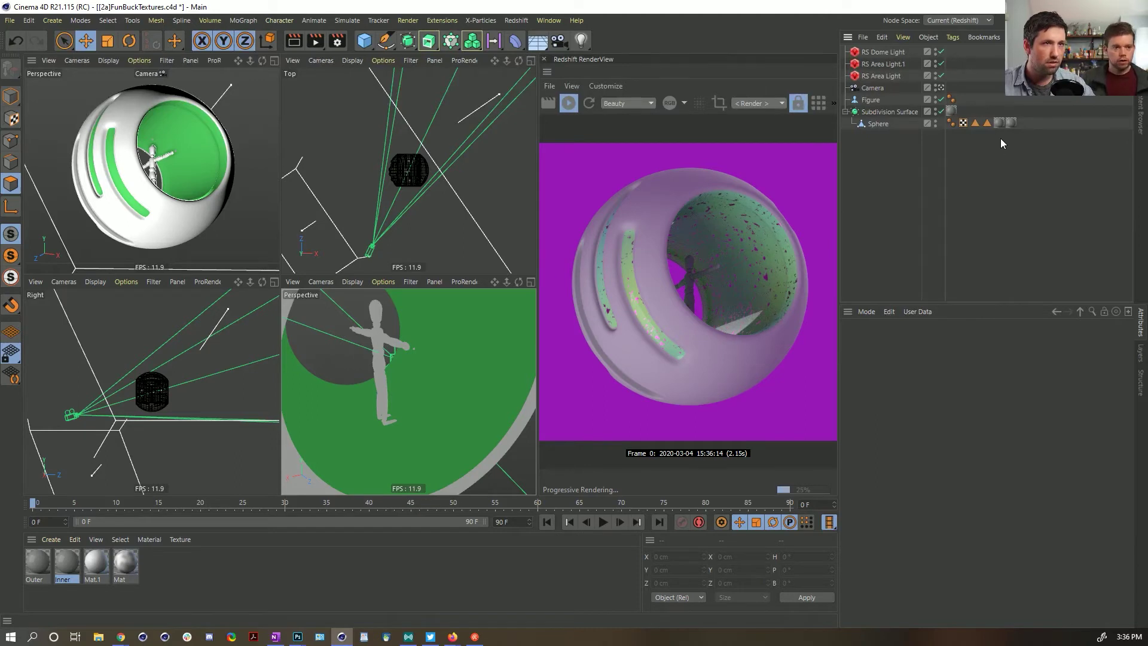
Step: Clear the selection restriction from the Sphere's Outer material tag so it covers the whole object
click(999, 123)
click(983, 379)
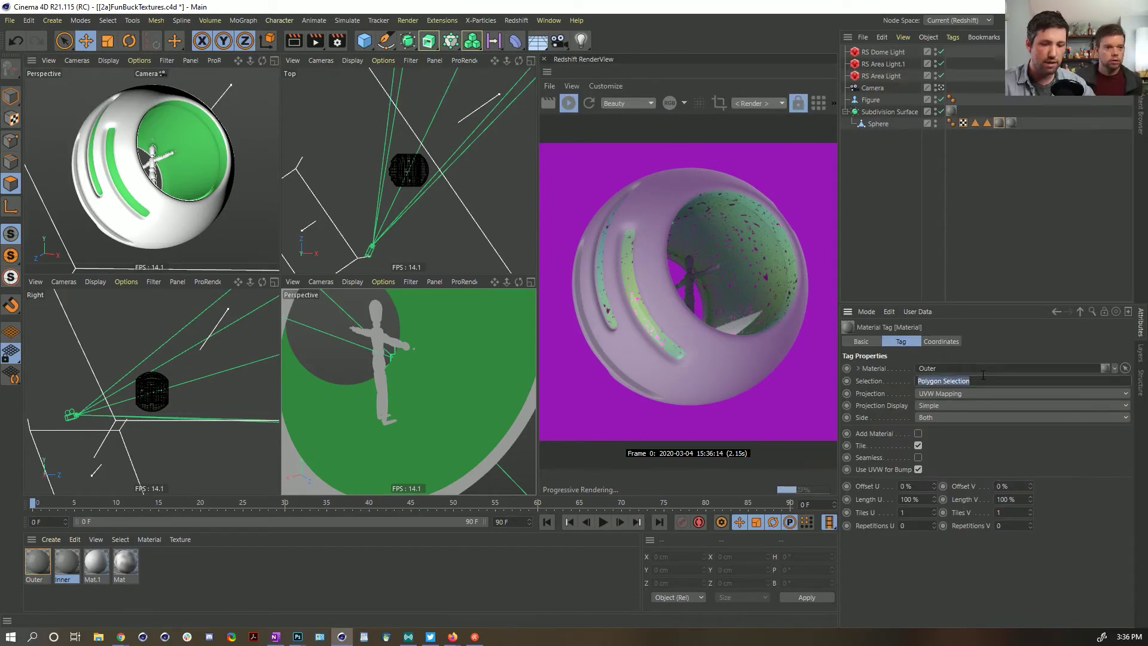
key(BackSpace)
click(945, 269)
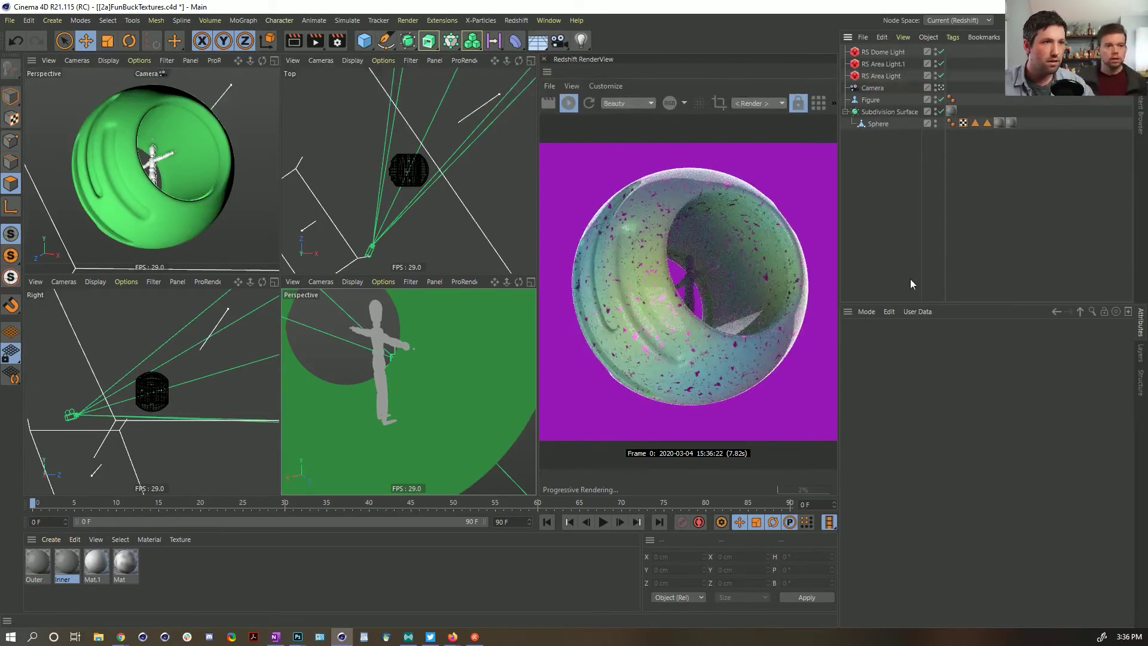
Step: In the Inner material's shader graph, recolor the RS Ramp's first knot blue with hue 240°
click(67, 560)
drag(1147, 75, 431, 108)
click(372, 276)
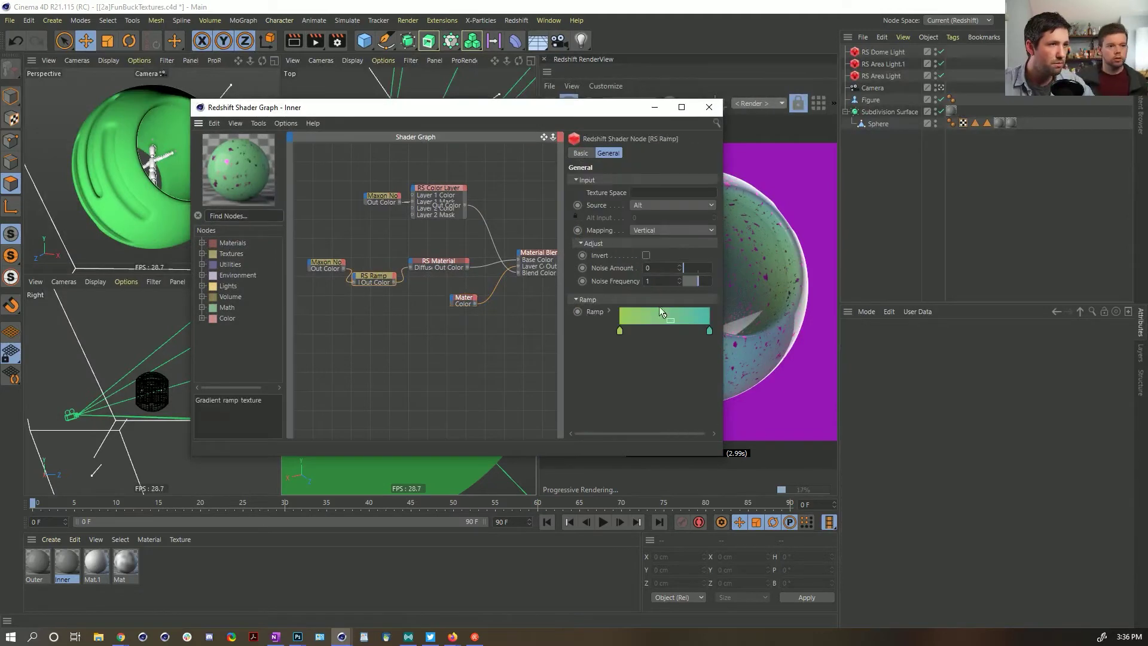
double_click(622, 333)
drag(652, 345, 674, 344)
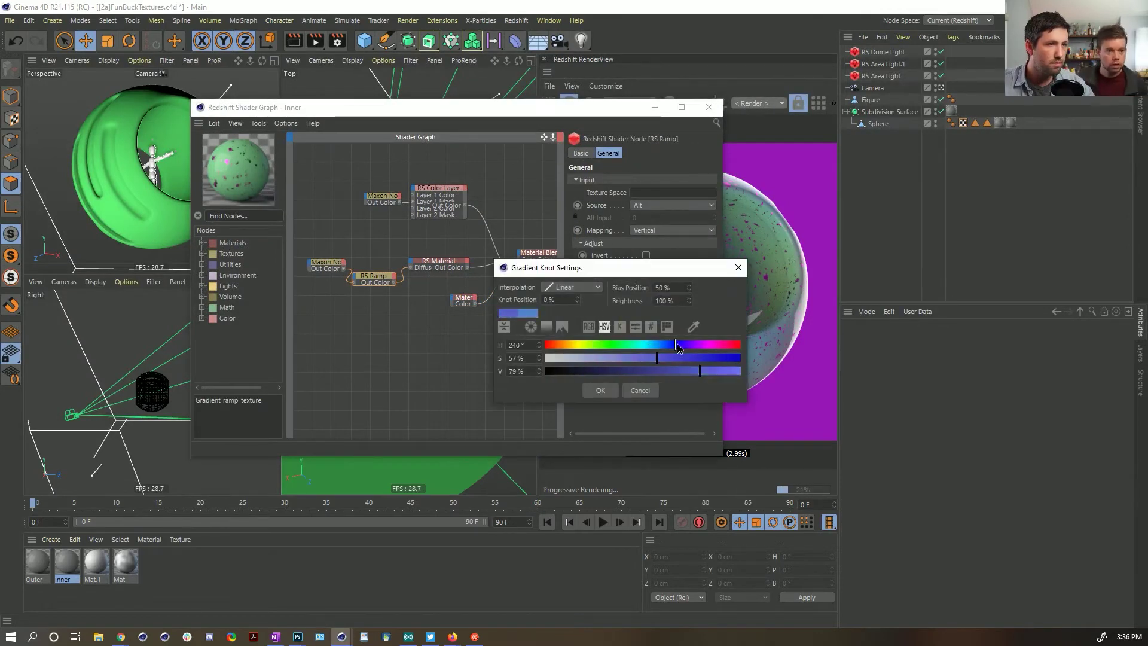
click(601, 390)
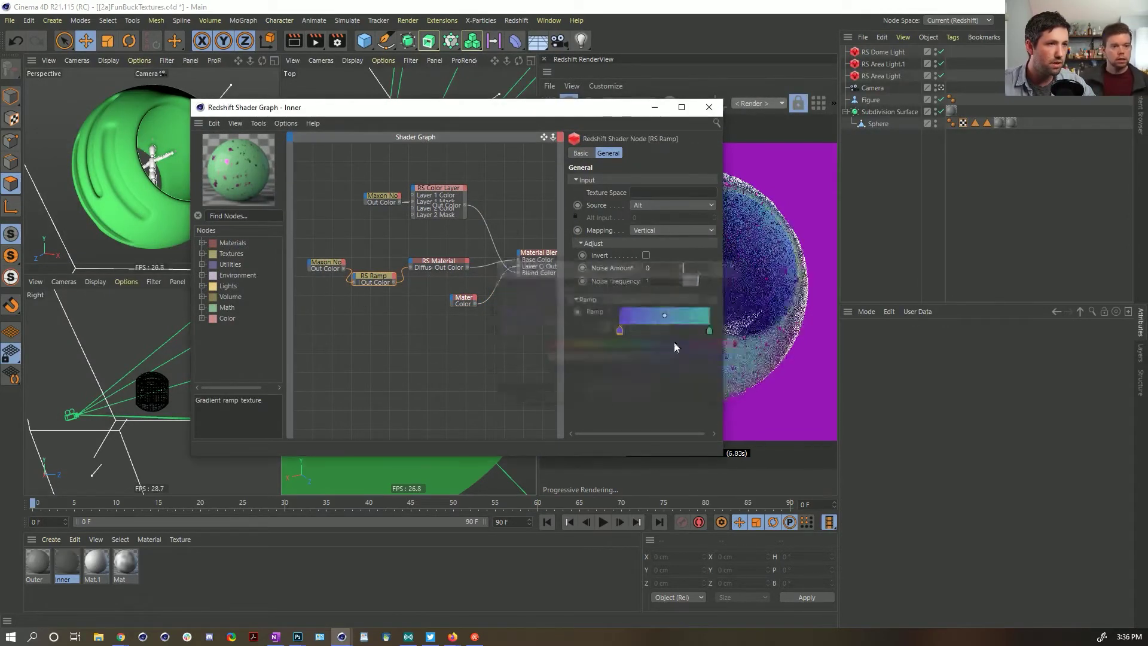
double_click(709, 331)
click(732, 382)
Step: Recolor the reflection of the Inner graph's speckle RS Material pale yellow, with hue 47°, saturation 52% and value 100%
drag(538, 108, 433, 143)
click(357, 335)
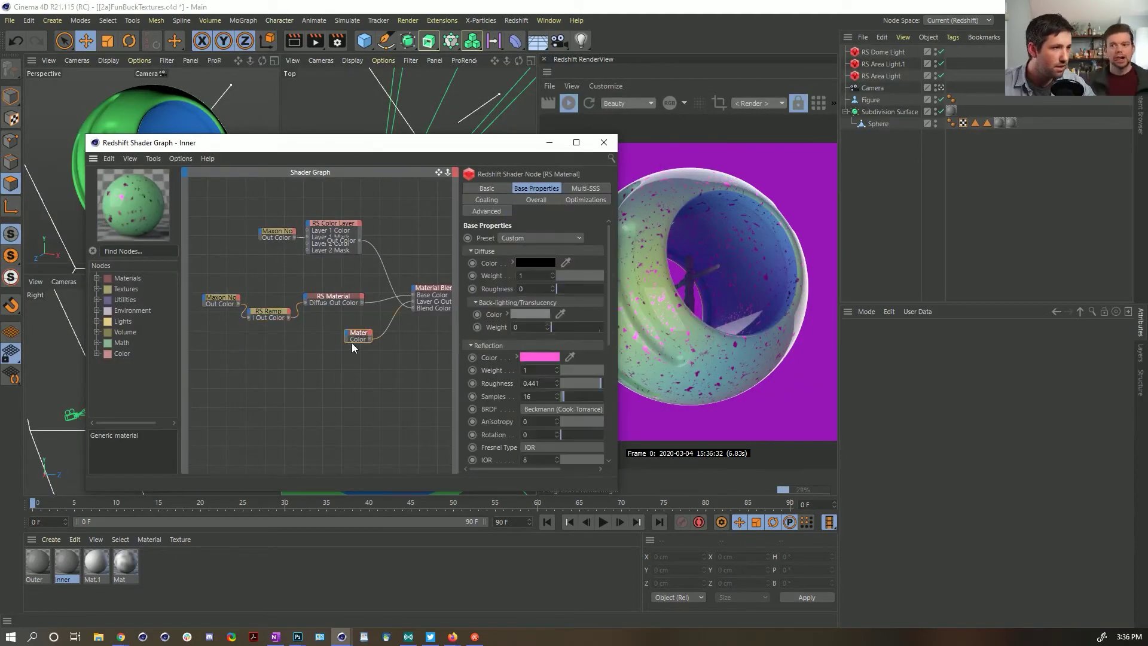
click(543, 356)
click(494, 354)
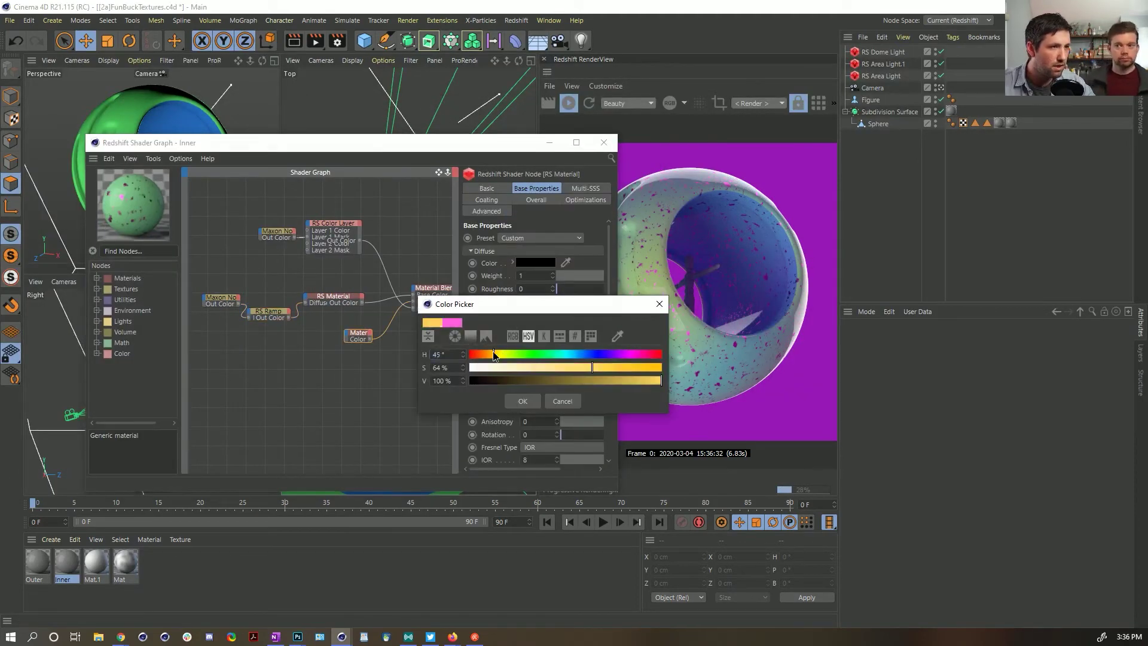
click(522, 401)
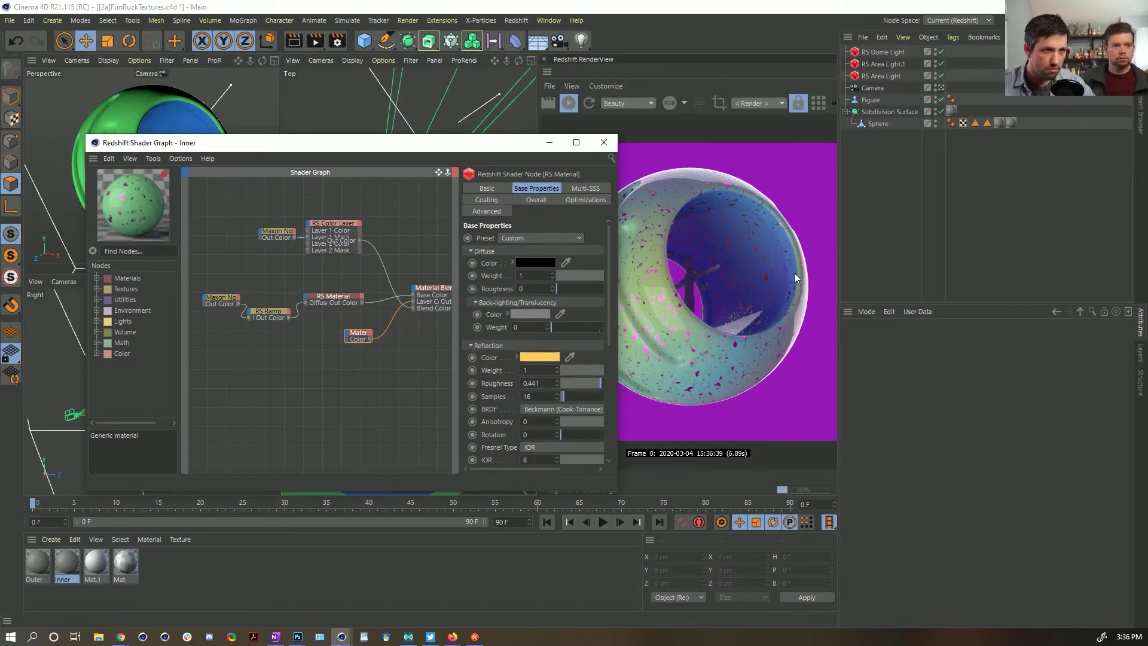
click(549, 356)
click(556, 366)
click(501, 353)
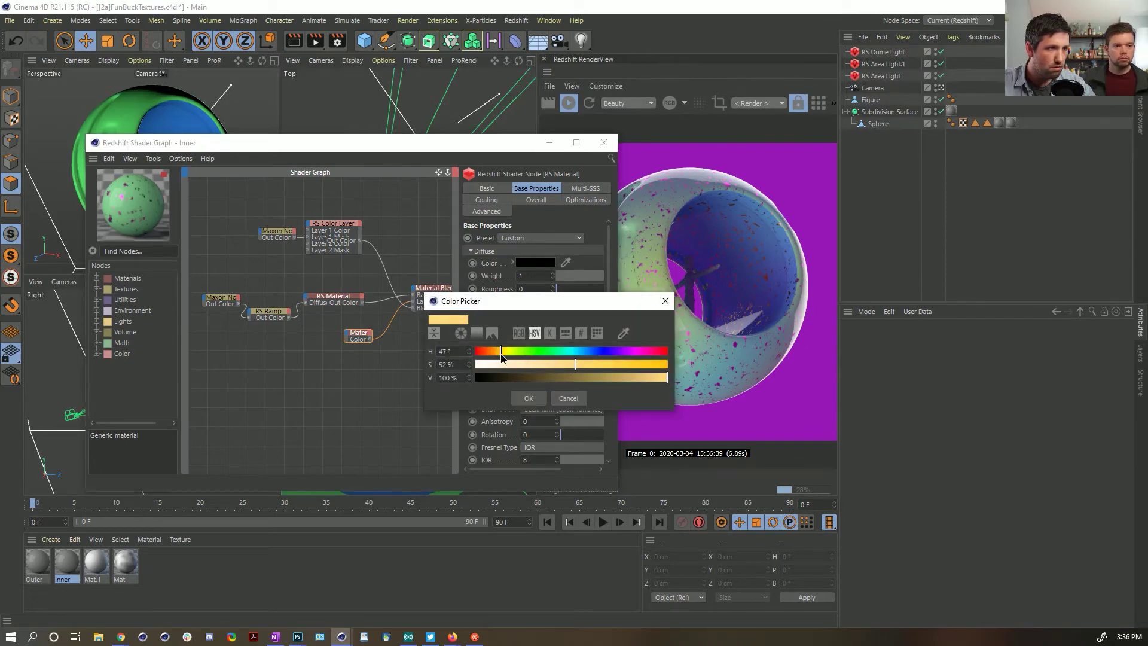
click(526, 397)
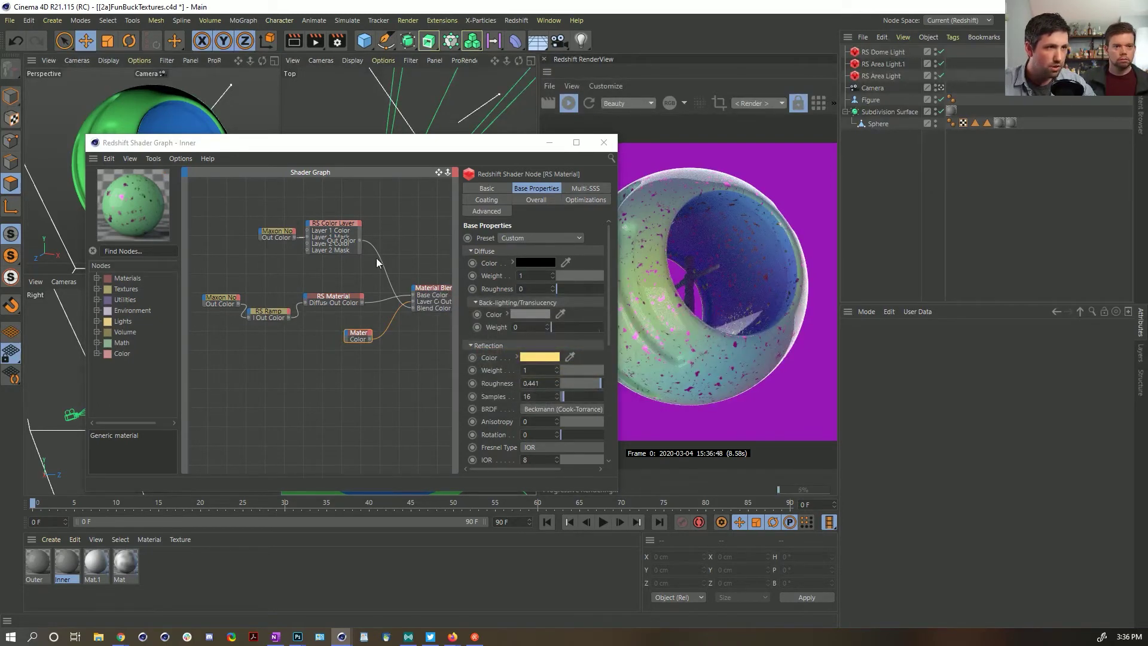
drag(469, 155, 439, 187)
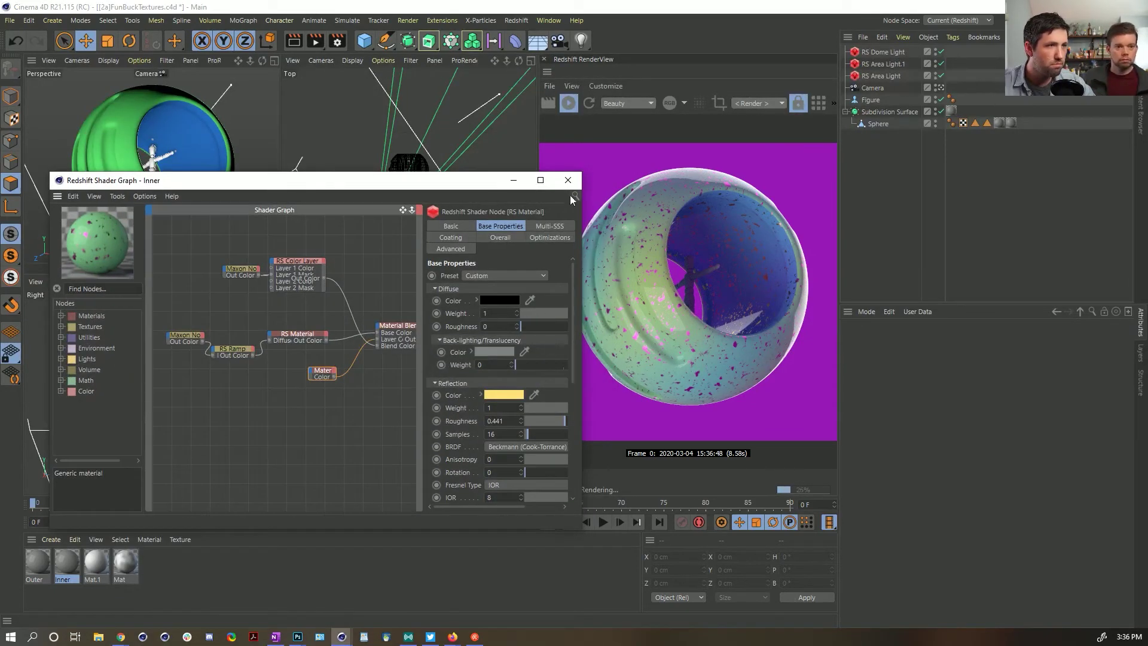
Step: Search the nodes for "ver" and add a C4D Vertex Map node below the RS Ramp in the Inner graph
click(501, 301)
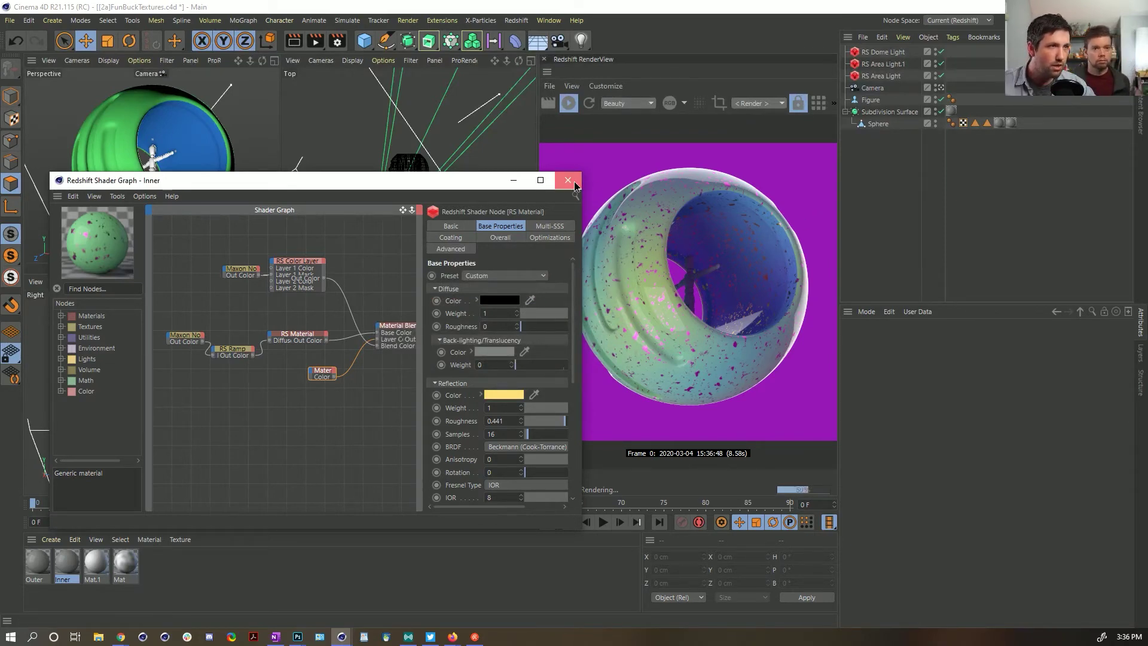
click(228, 359)
click(91, 289)
text(ver)
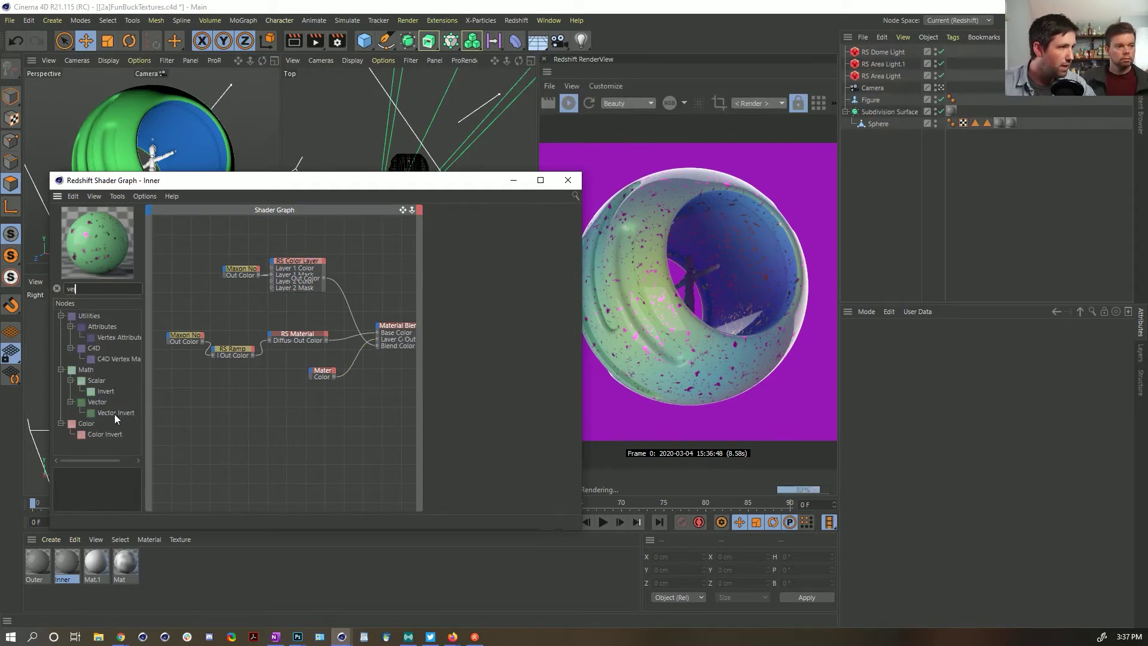
drag(121, 360, 230, 404)
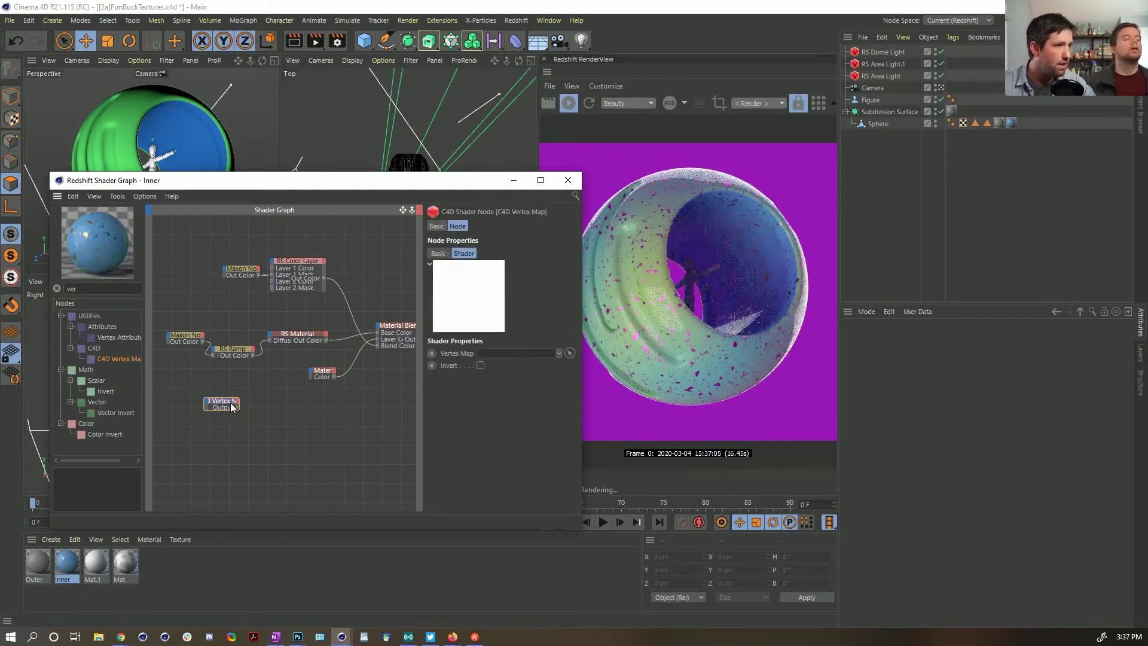
Step: Turn off the Subdivision Surface above the Sphere and search the commands for "set se"
drag(364, 192, 397, 336)
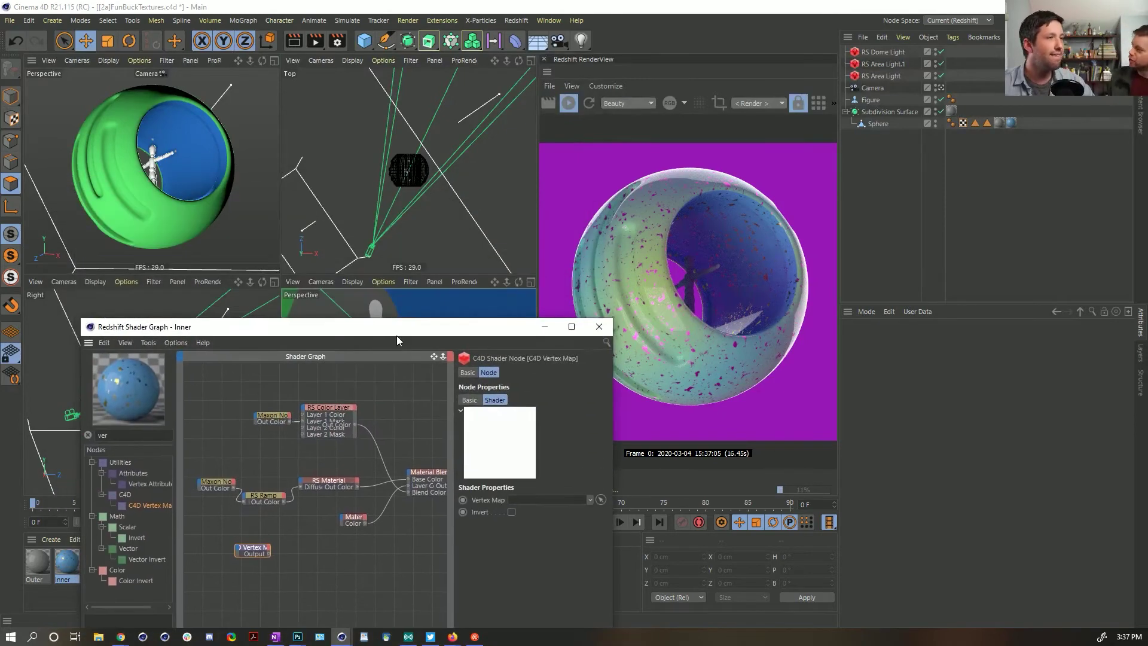
click(879, 123)
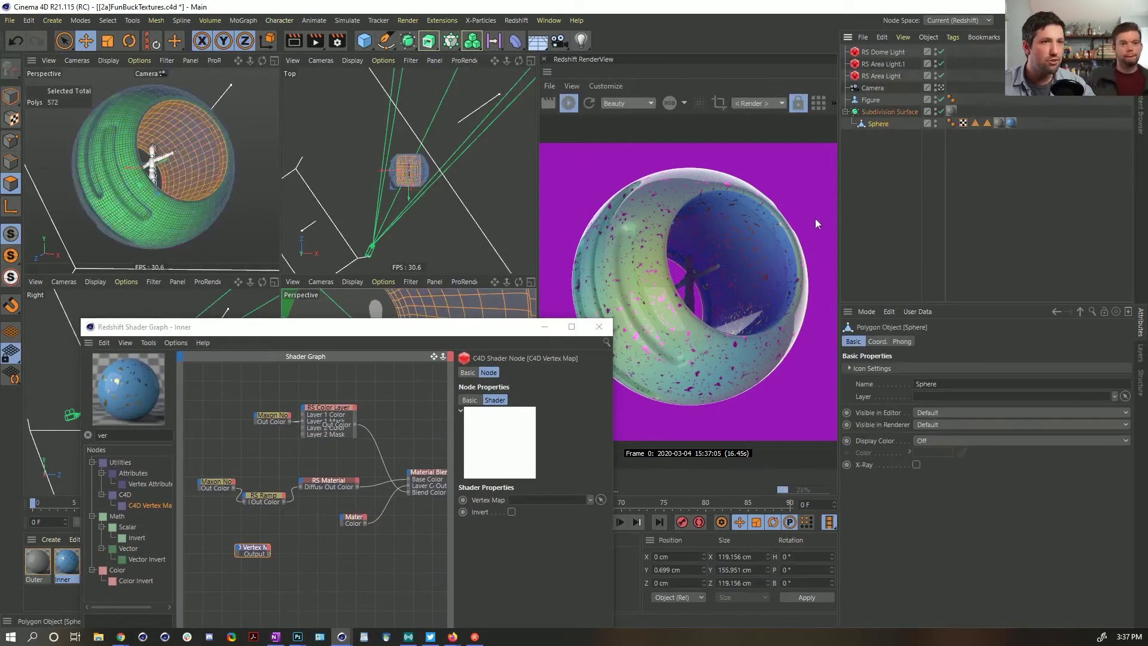
click(942, 112)
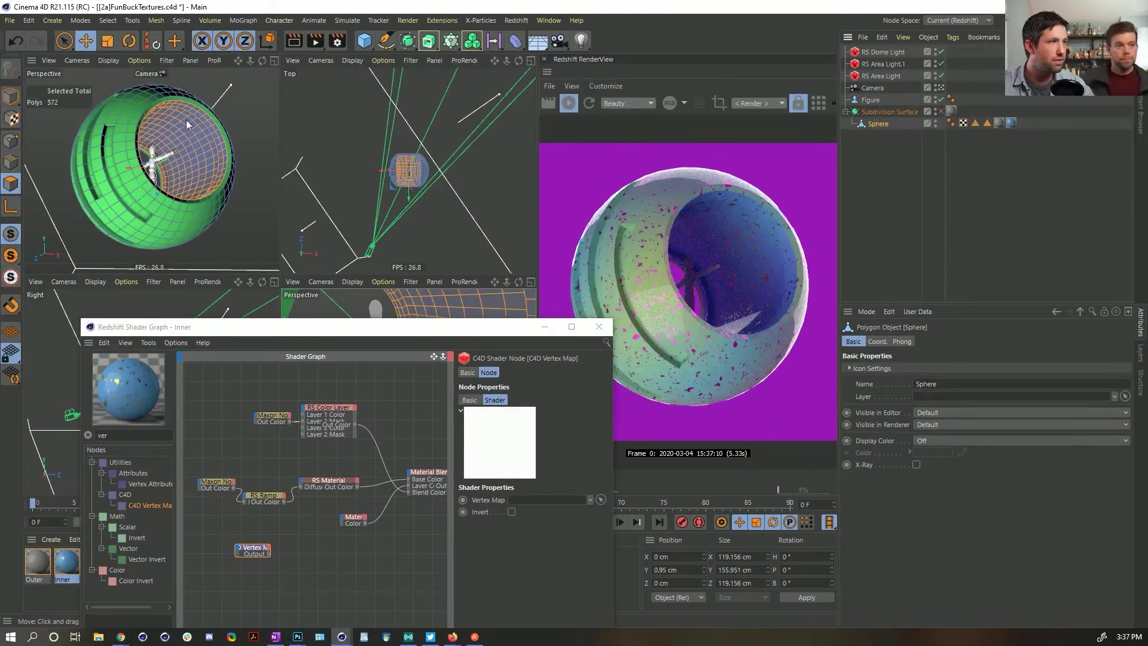
click(946, 243)
key(shift+c)
text(set se)
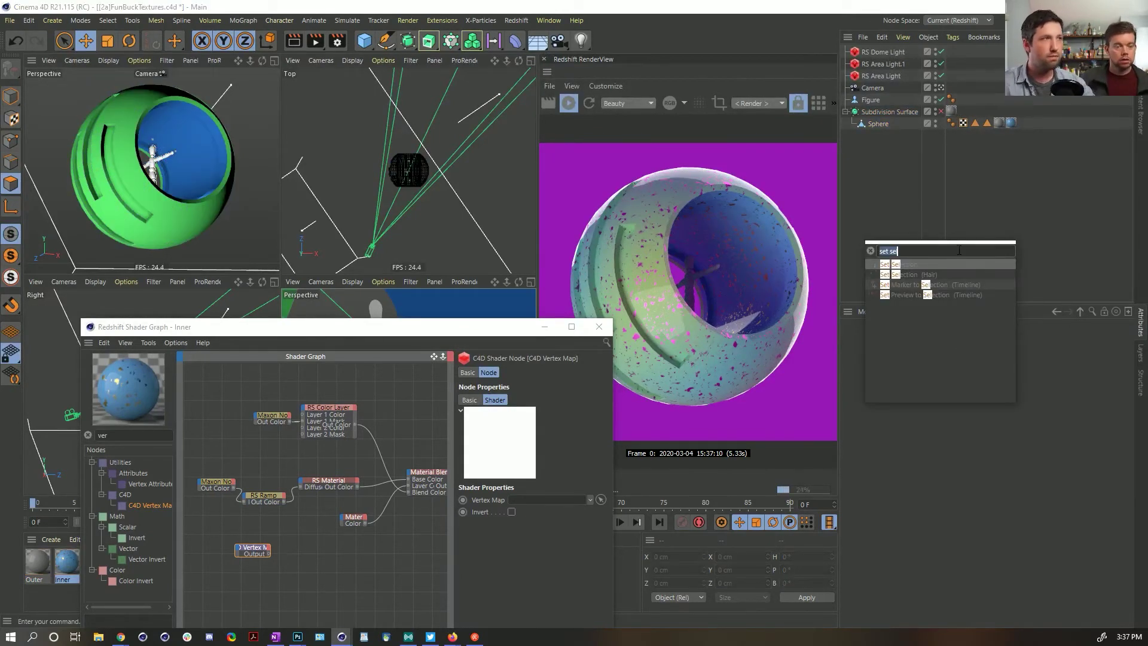
Step: Add a Linear Field object to the scene
click(67, 24)
click(65, 22)
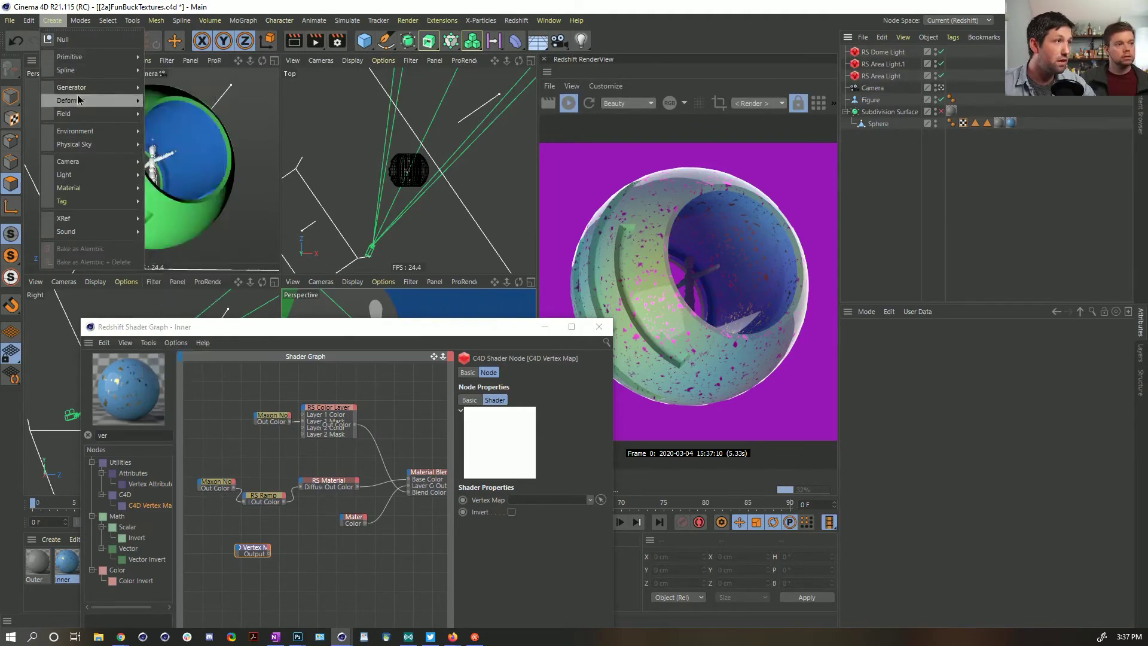
mouse_move(76, 112)
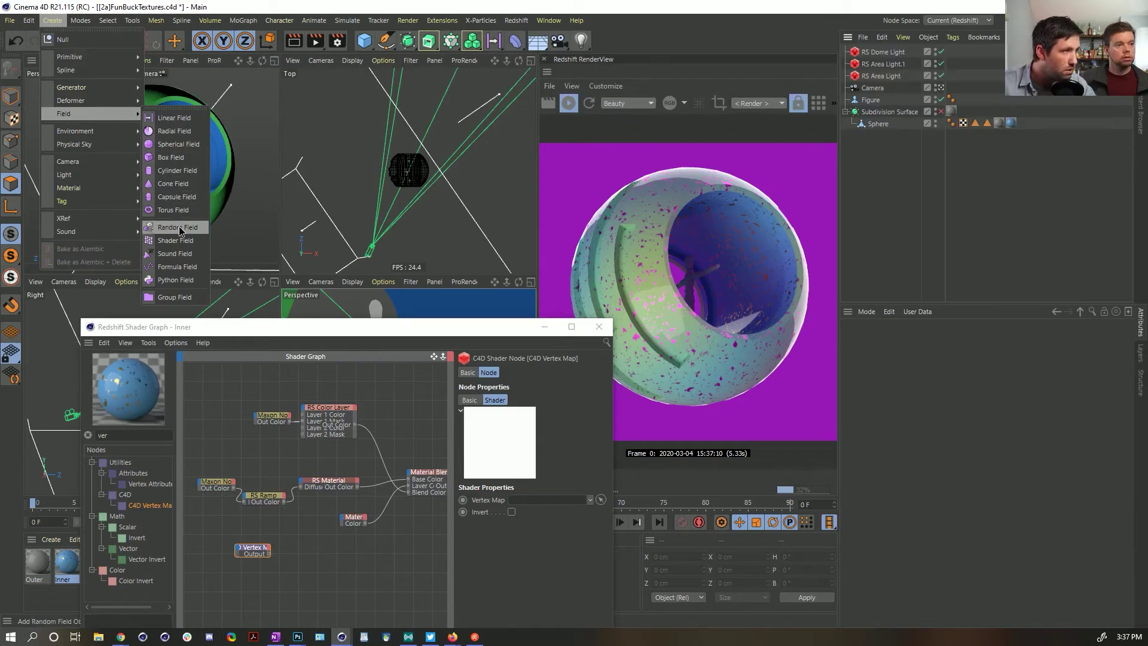
click(174, 122)
Step: Try rotating the Linear Field in the camera view, undo the rotation and deselect the field
key(r)
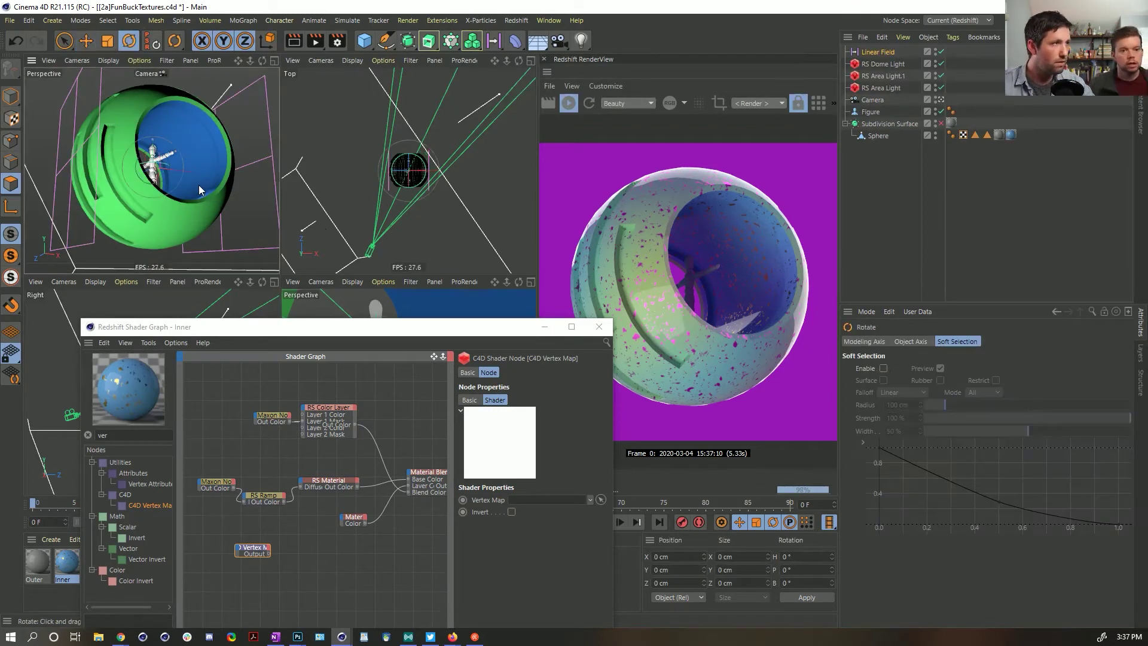
drag(166, 168, 140, 170)
key(ctrl+z)
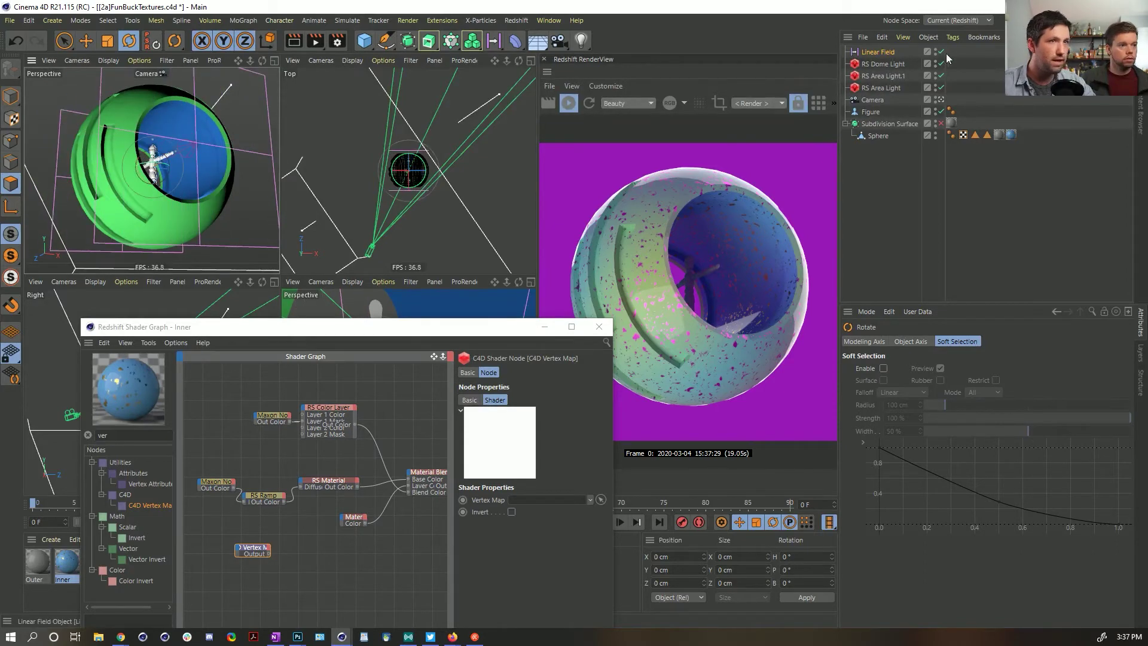
click(1017, 155)
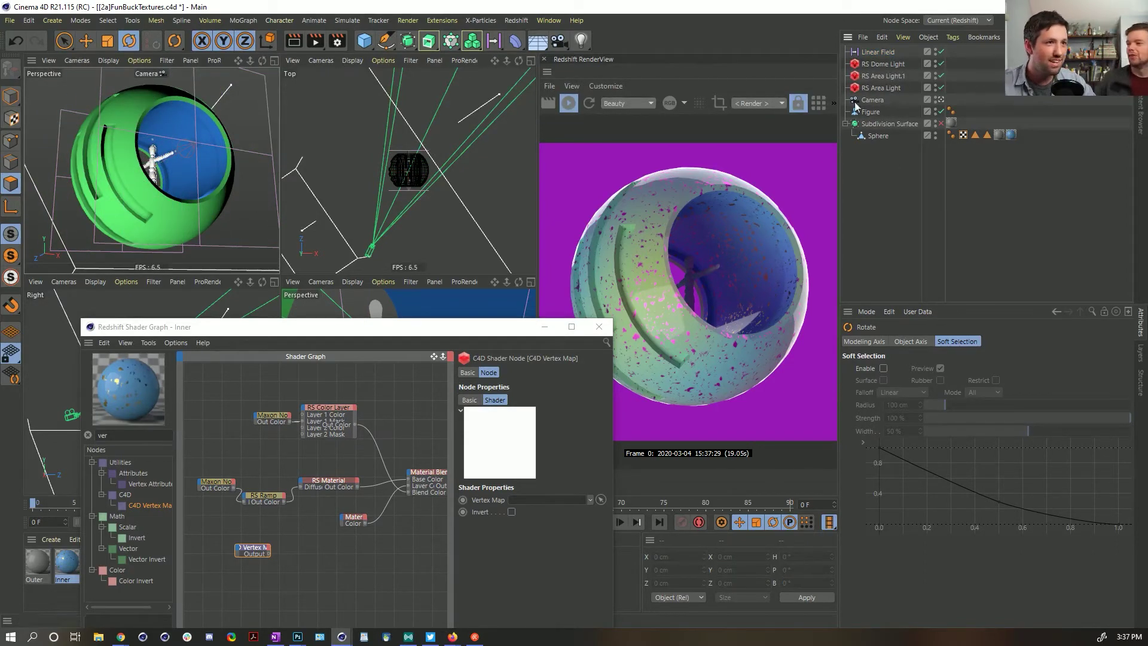
Step: Select the Linear Field and activate the Move tool
drag(522, 331, 517, 483)
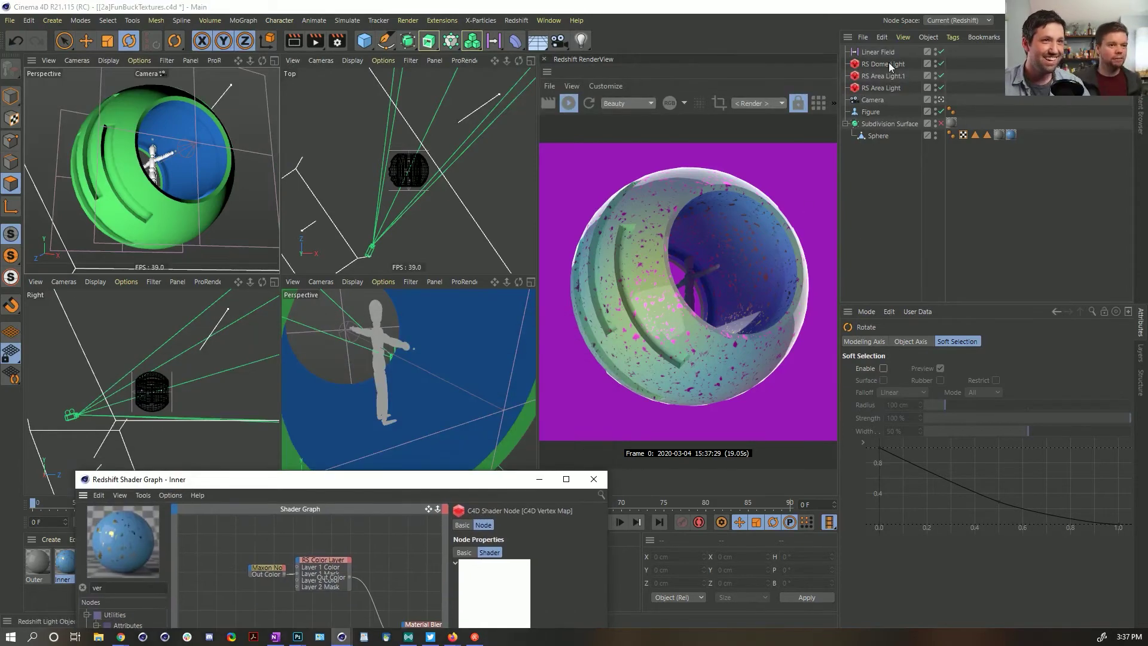
click(495, 374)
scroll(407, 366, down, 10)
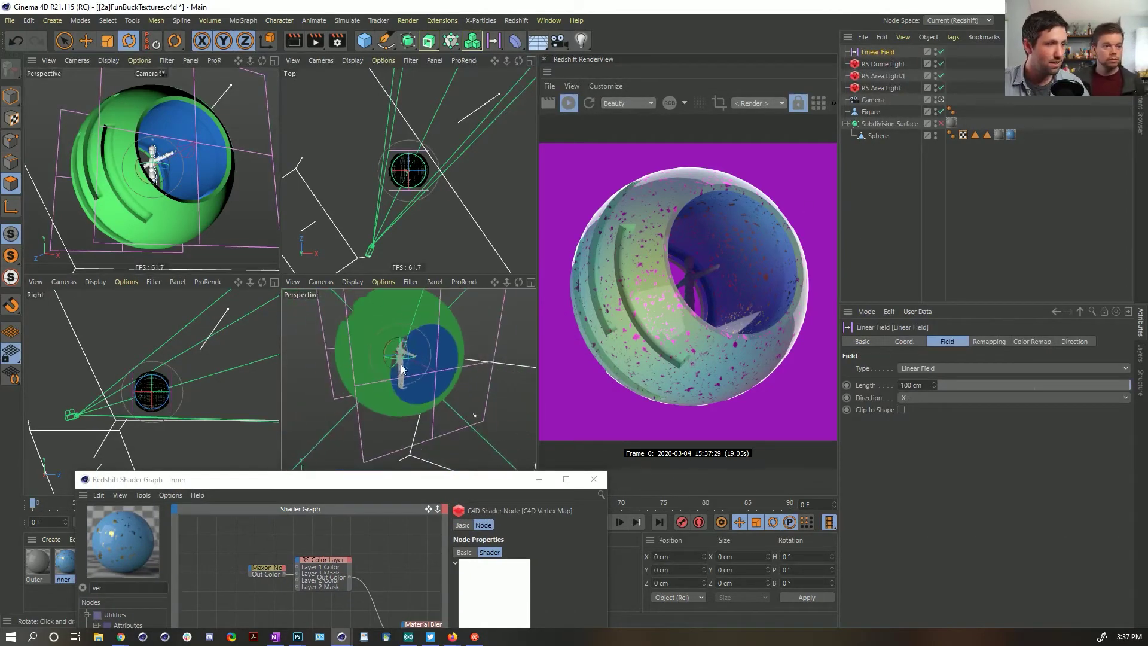
key(e)
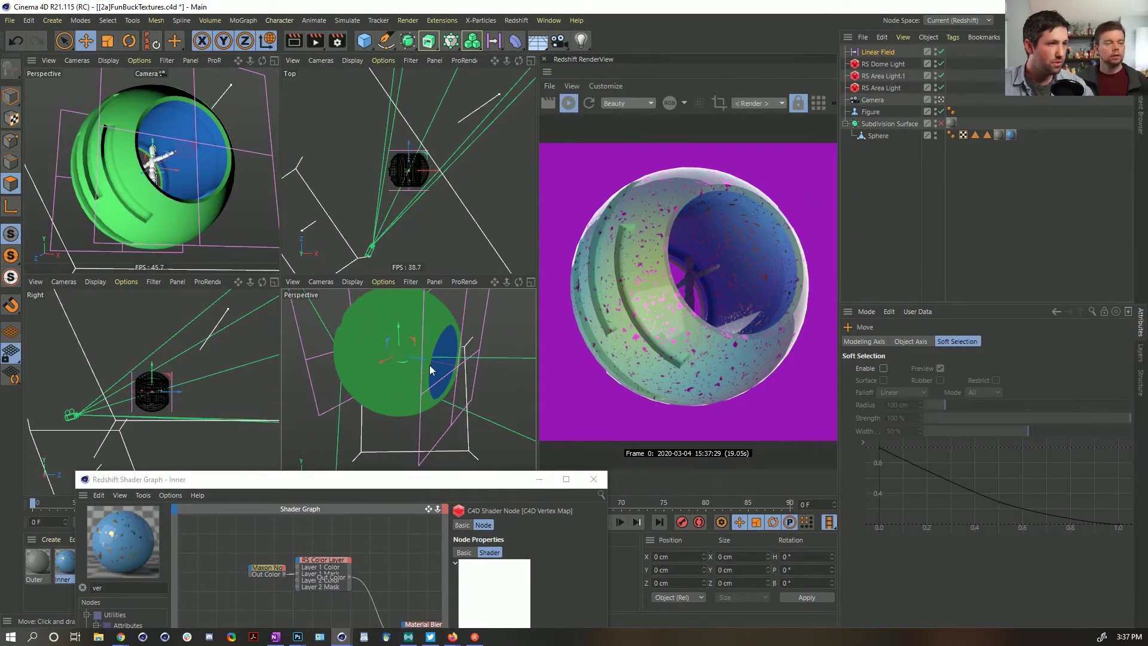
Step: Load the Outer material into the shader graph and clear its node selection, keeping the viewports uncovered
drag(430, 478, 491, 109)
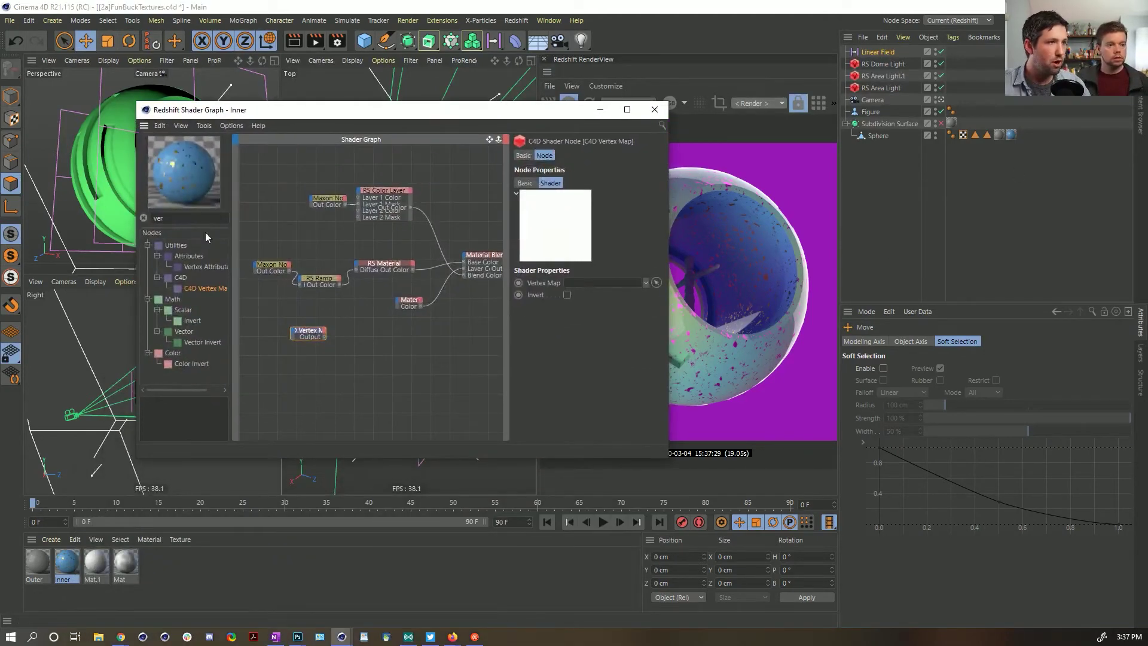
click(24, 566)
key(Delete)
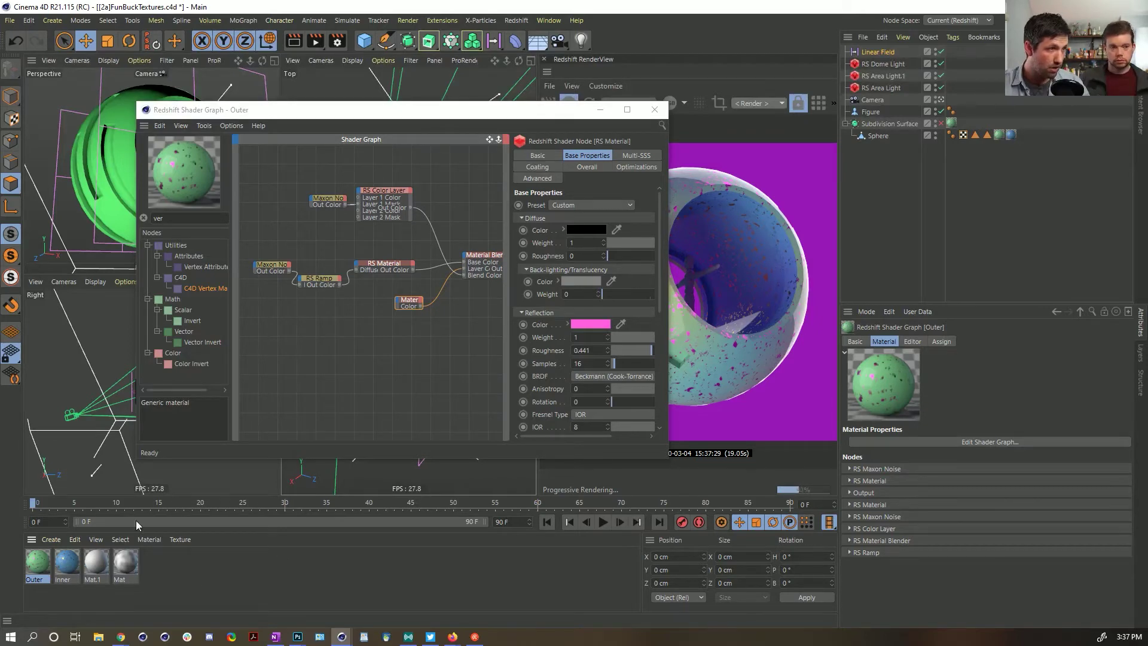
click(345, 381)
drag(526, 112, 533, 438)
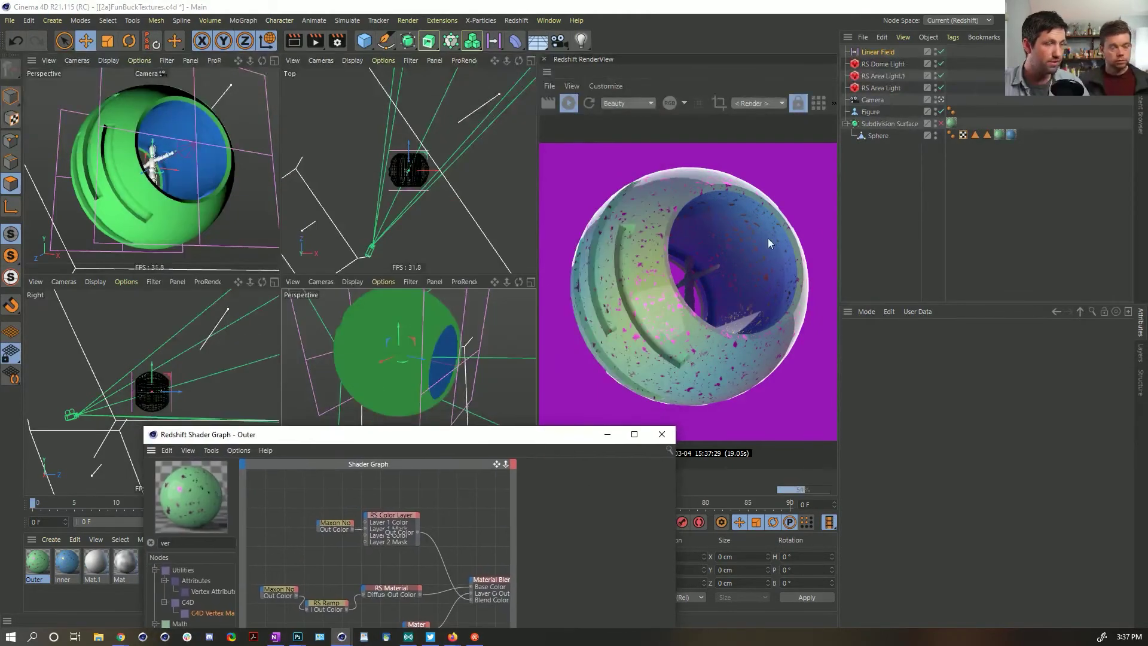
Step: In Model mode, set the Linear Field's heading to -90° and shorten its length to about 48 cm, and review its remapping settings
click(972, 52)
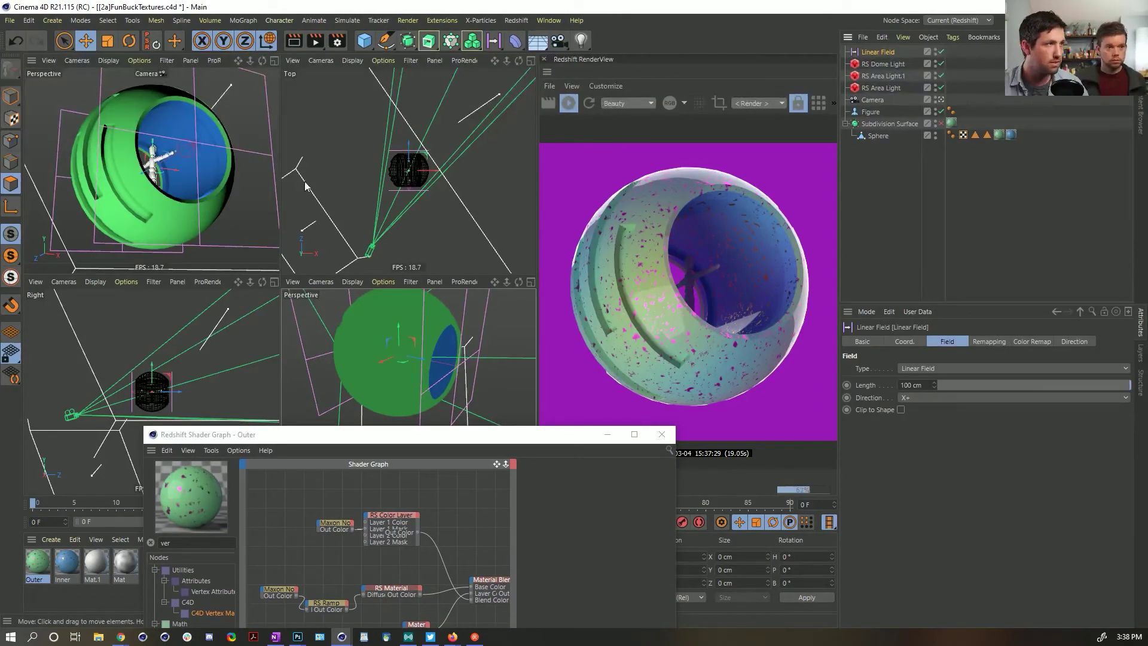
click(11, 97)
drag(197, 144, 173, 160)
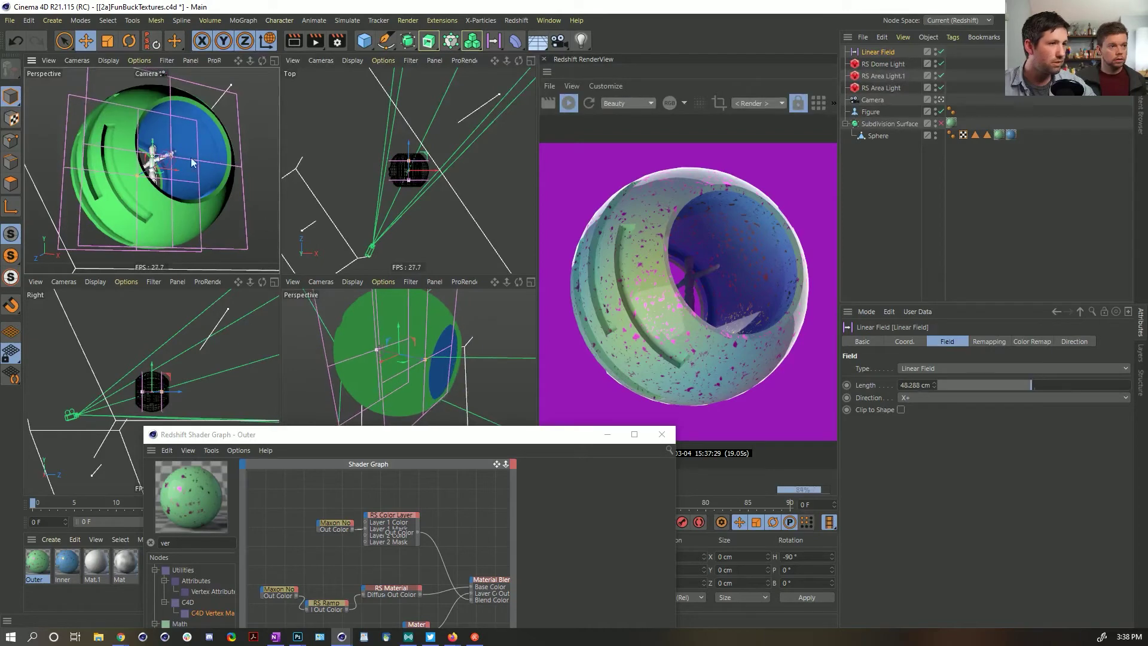
click(1004, 343)
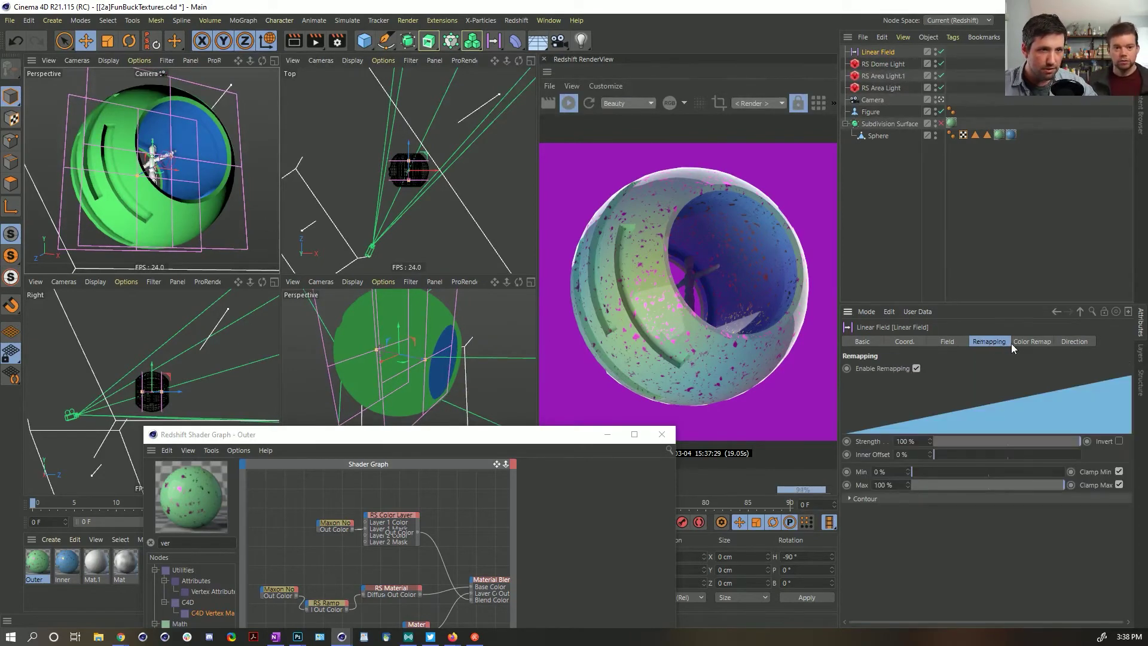
click(1020, 342)
Step: Select the Sphere and search the commands for "verte"
click(863, 136)
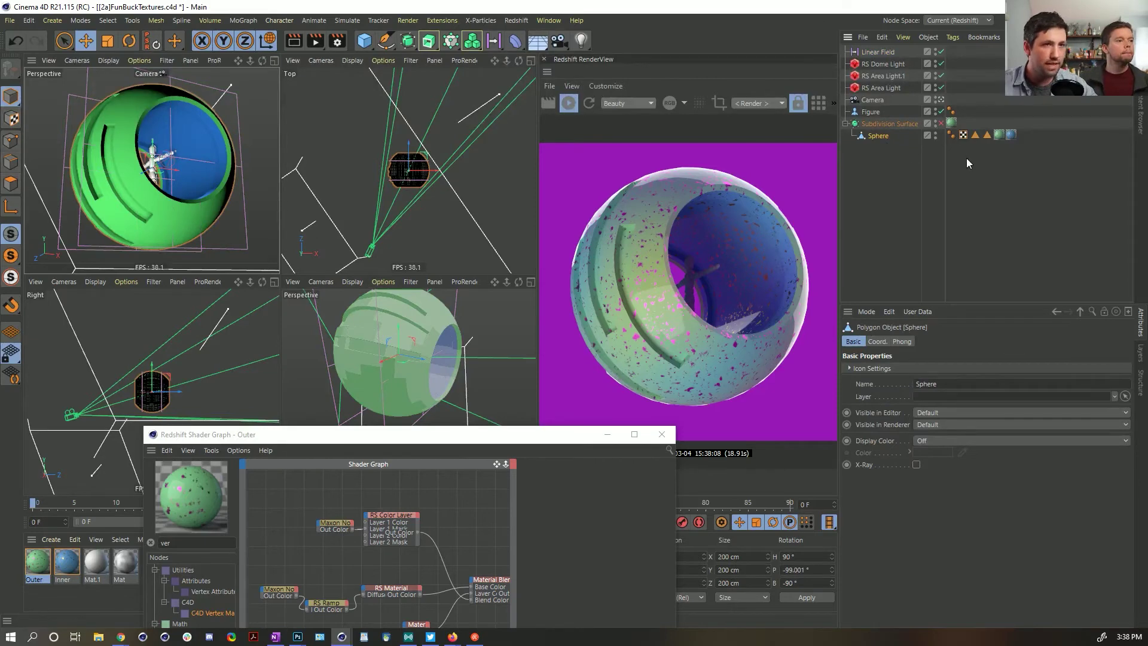
key(shift+c)
text(ver)
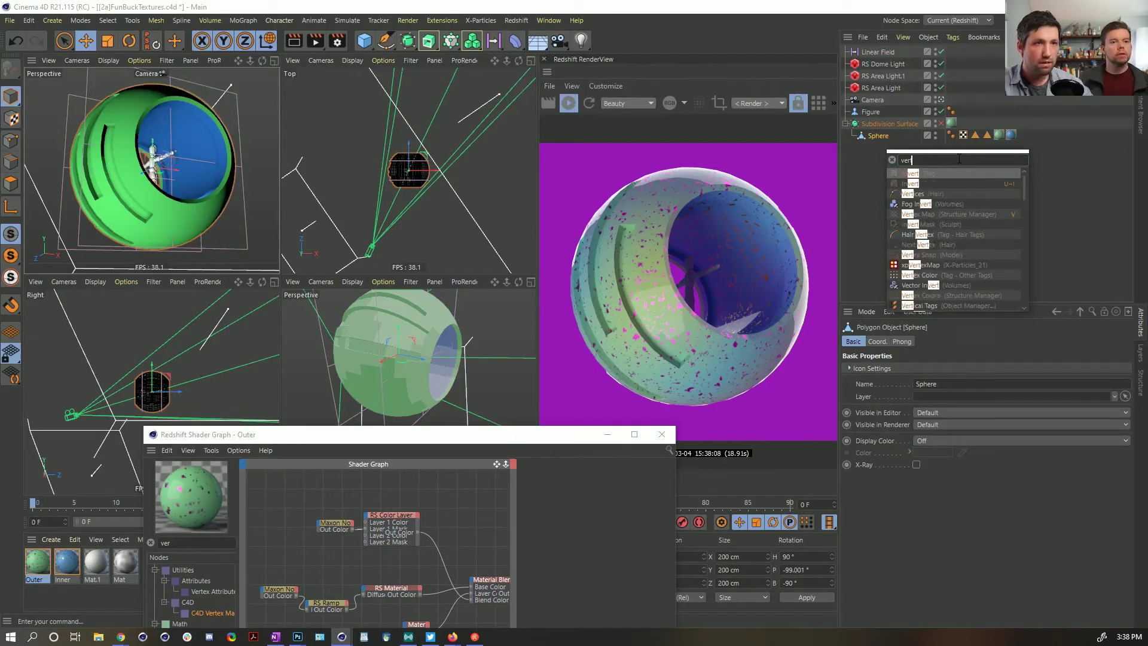
text(te)
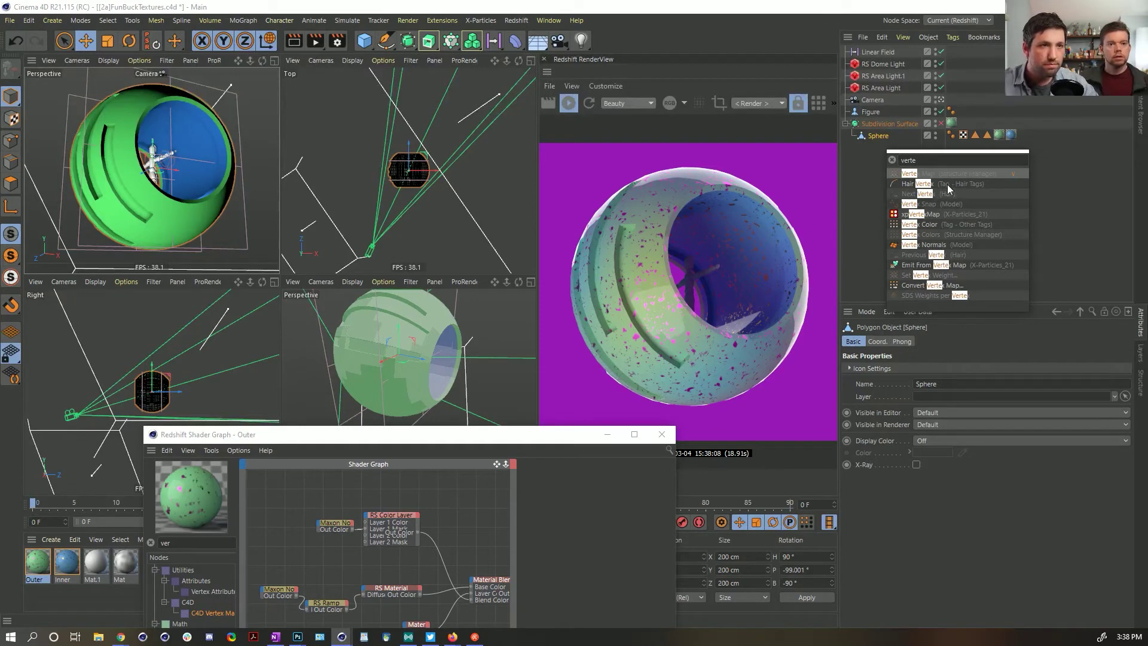
Step: Try to find the Set Selection command through the command search, and dismiss the search
key(shift+c)
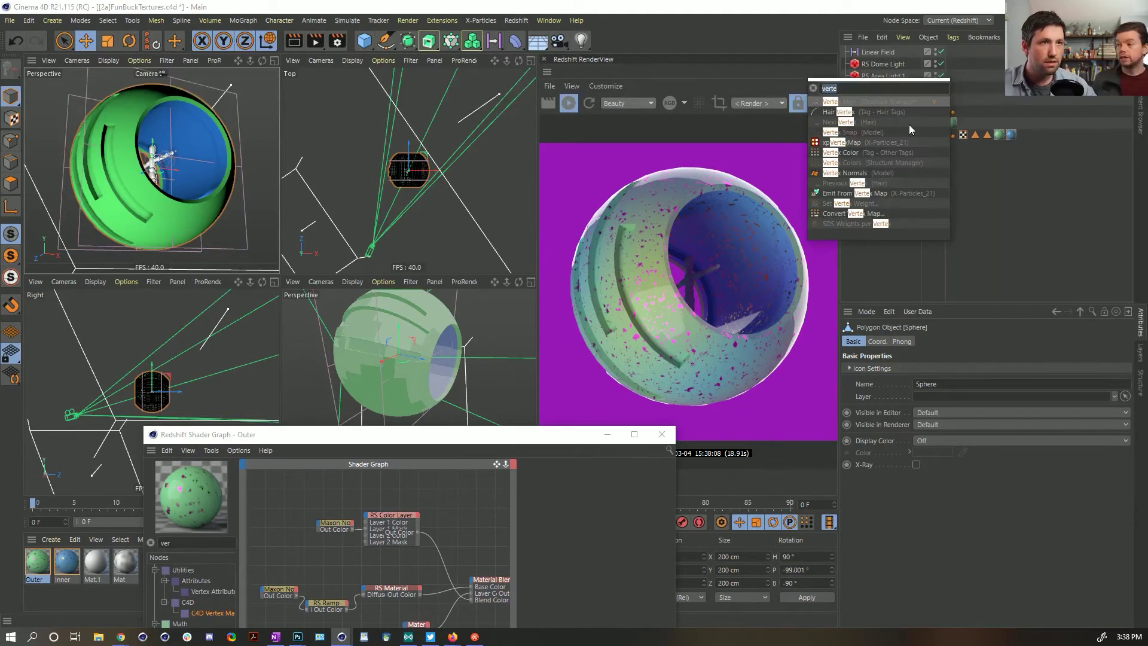
text(set slect)
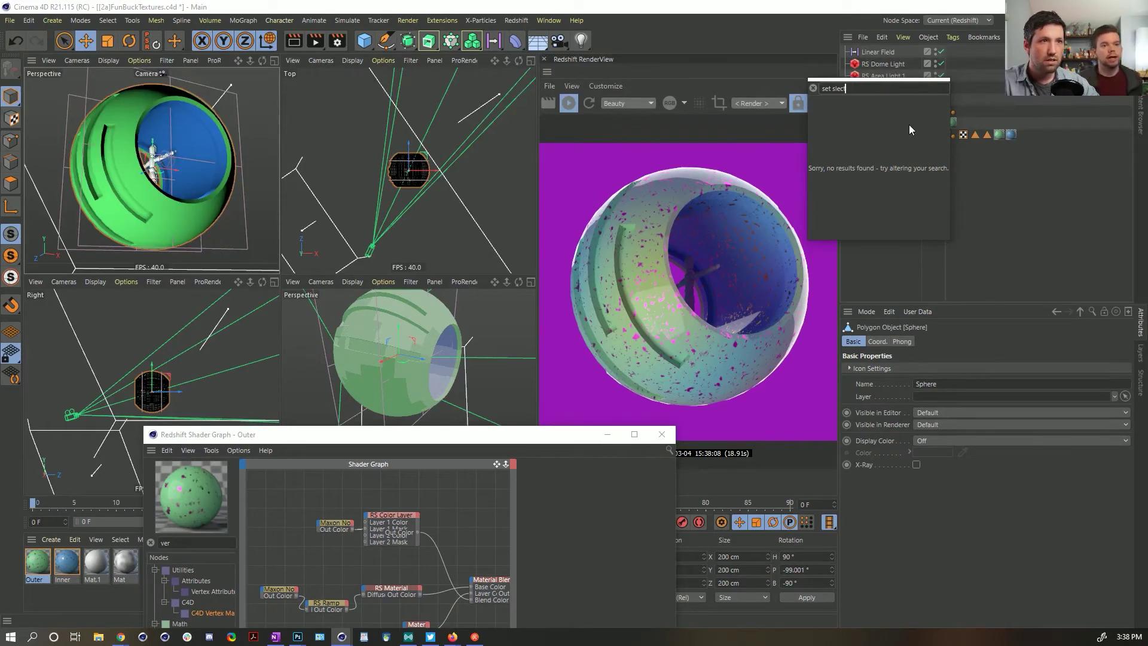
key(BackSpace)
key(BackSpace)
key(BackSpace)
key(BackSpace)
key(BackSpace)
key(BackSpace)
click(982, 197)
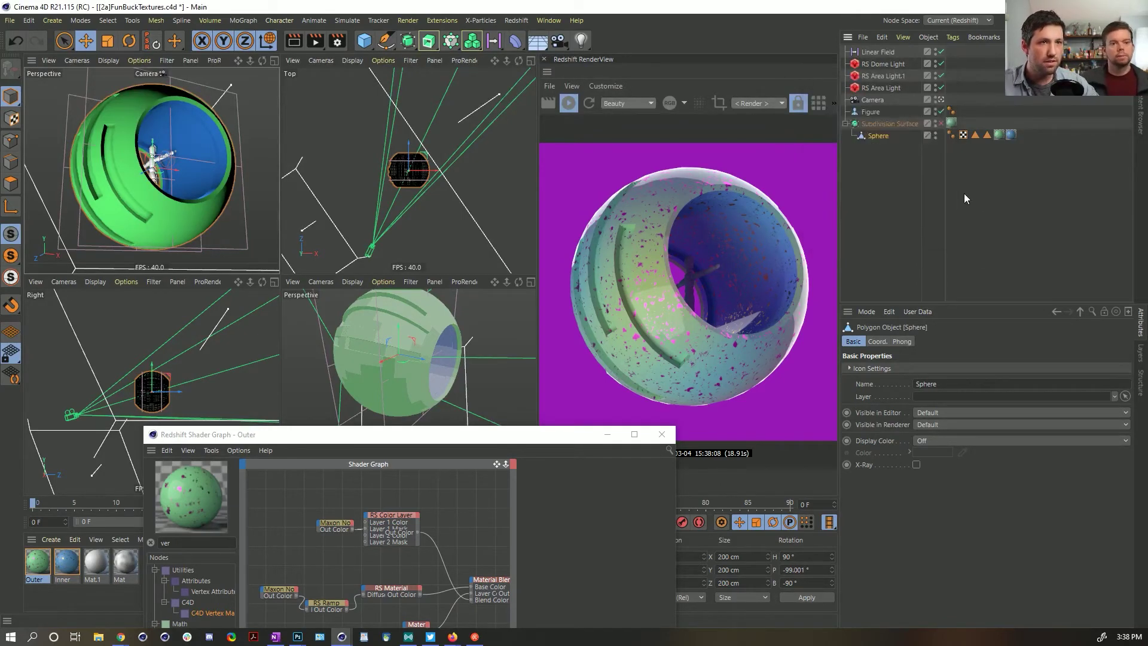
Step: Select all polygons of the Sphere, set their vertex weight to 0%, and clear the object selection
click(11, 183)
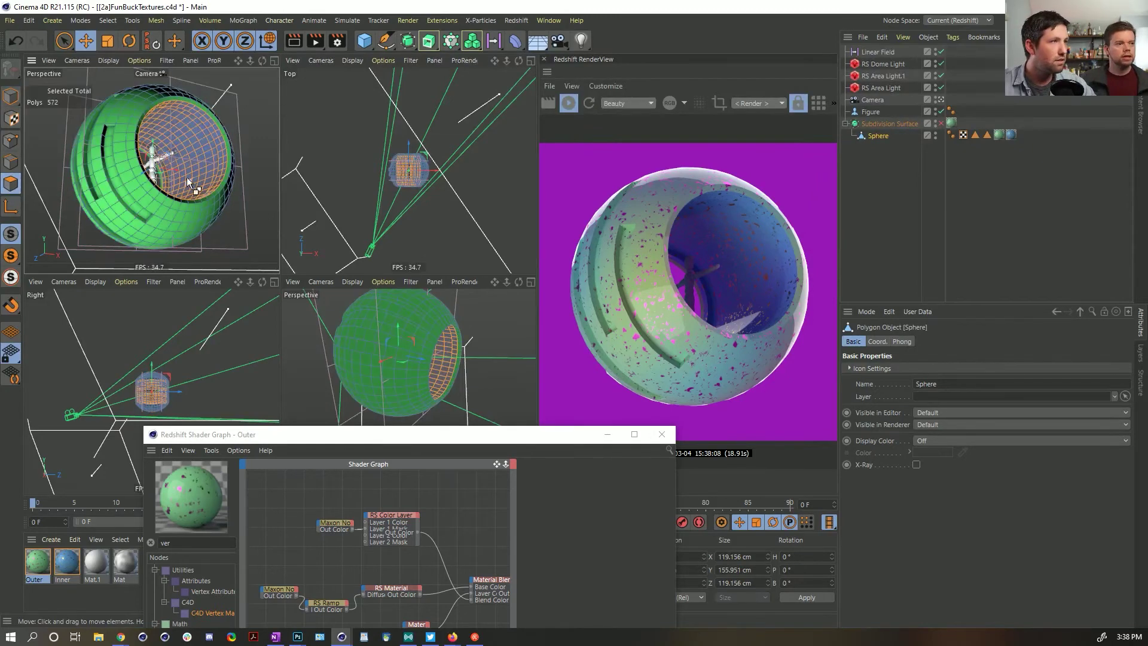
key(ctrl+a)
click(108, 20)
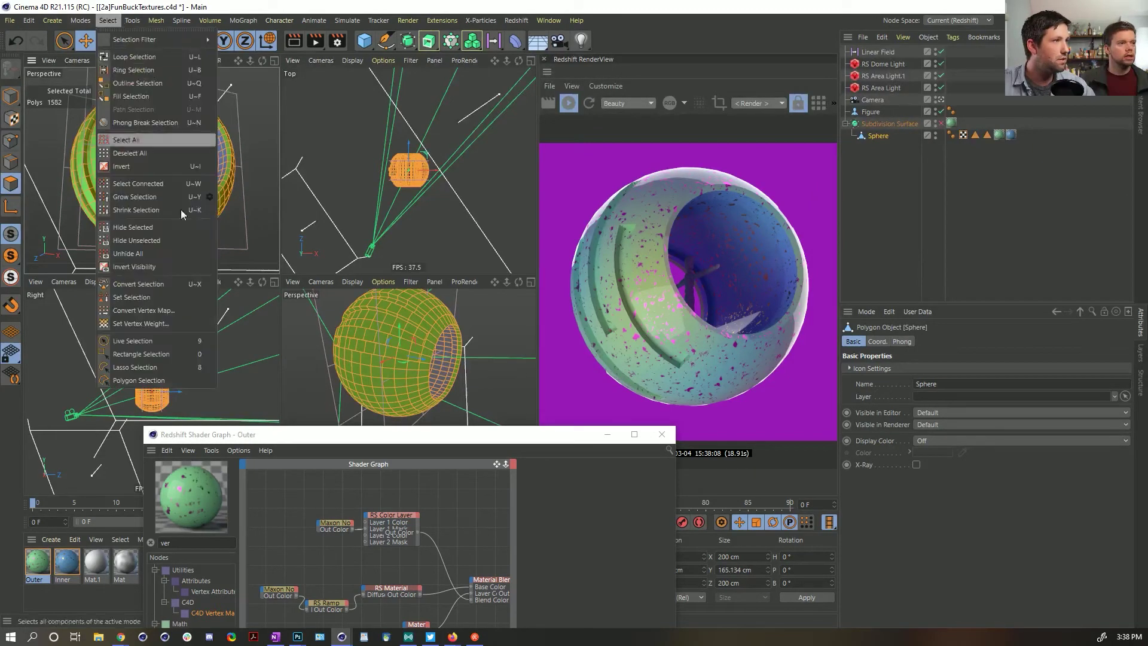
click(140, 324)
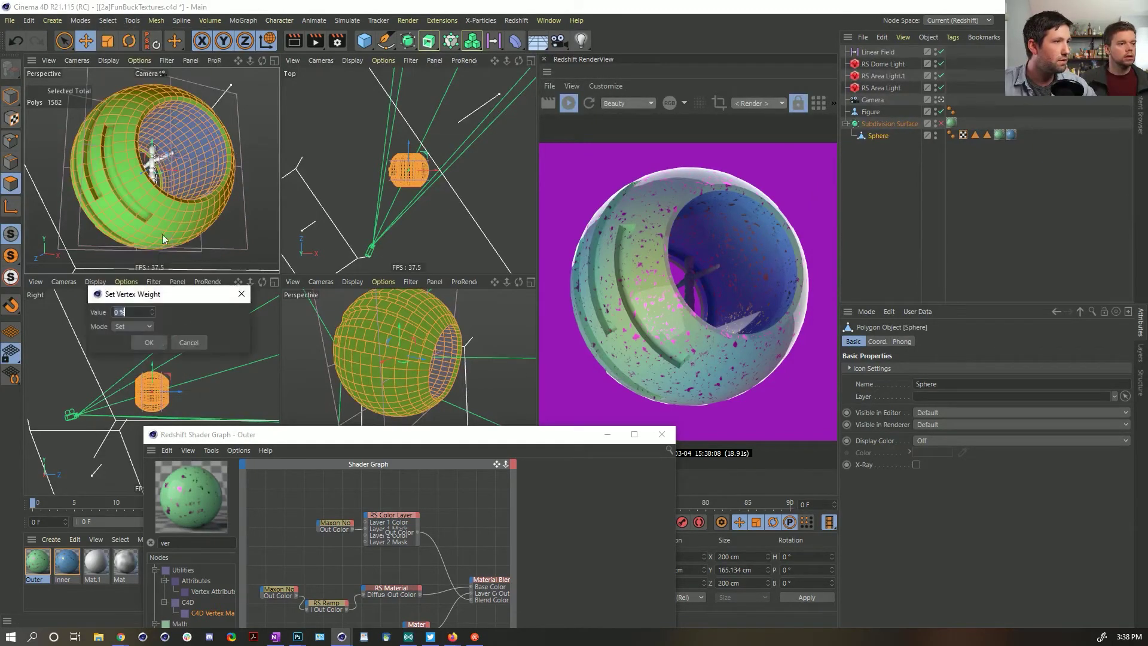
click(149, 342)
click(990, 287)
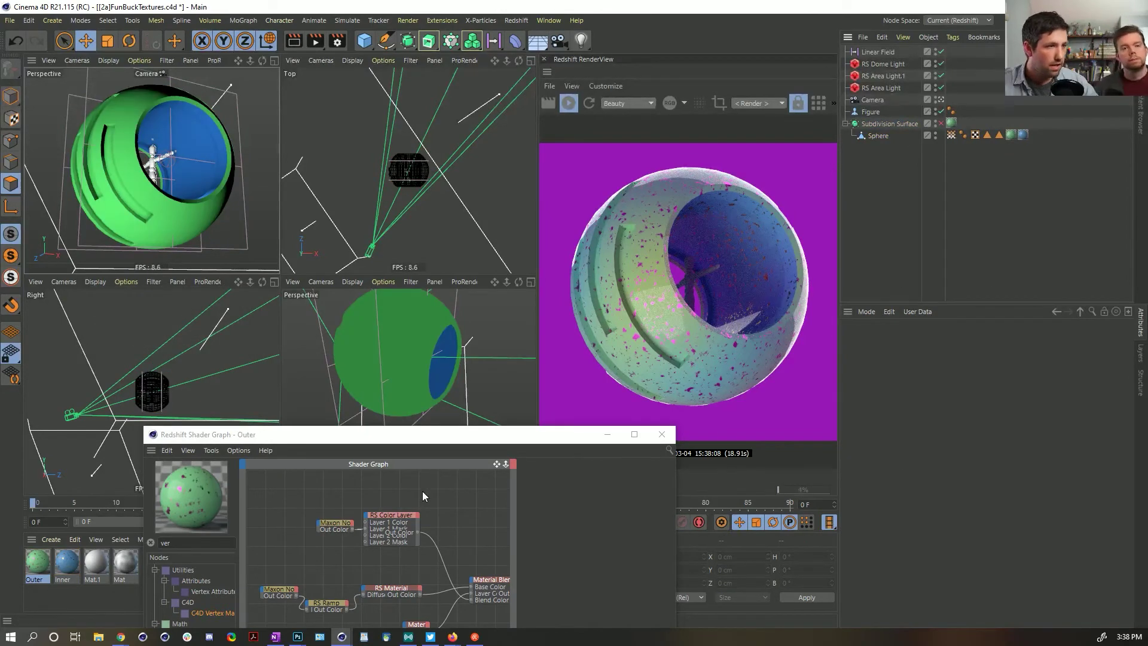
Step: Add the Linear Field to the Sphere's Vertex Map fields and delete the Freeze layer
click(877, 51)
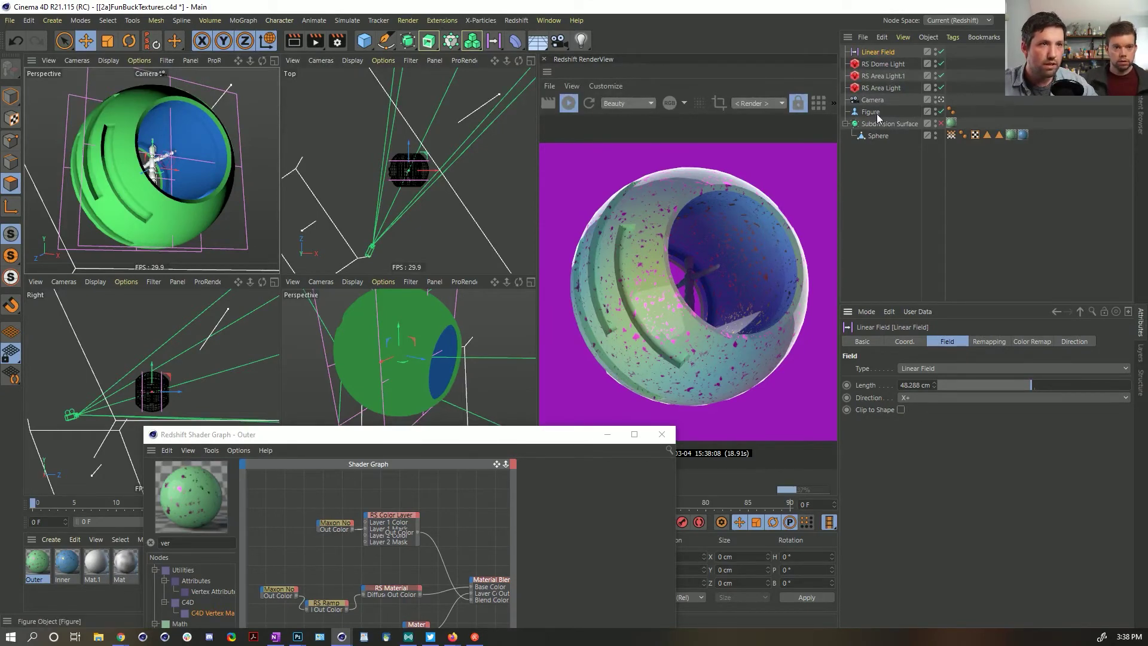
click(951, 135)
click(890, 397)
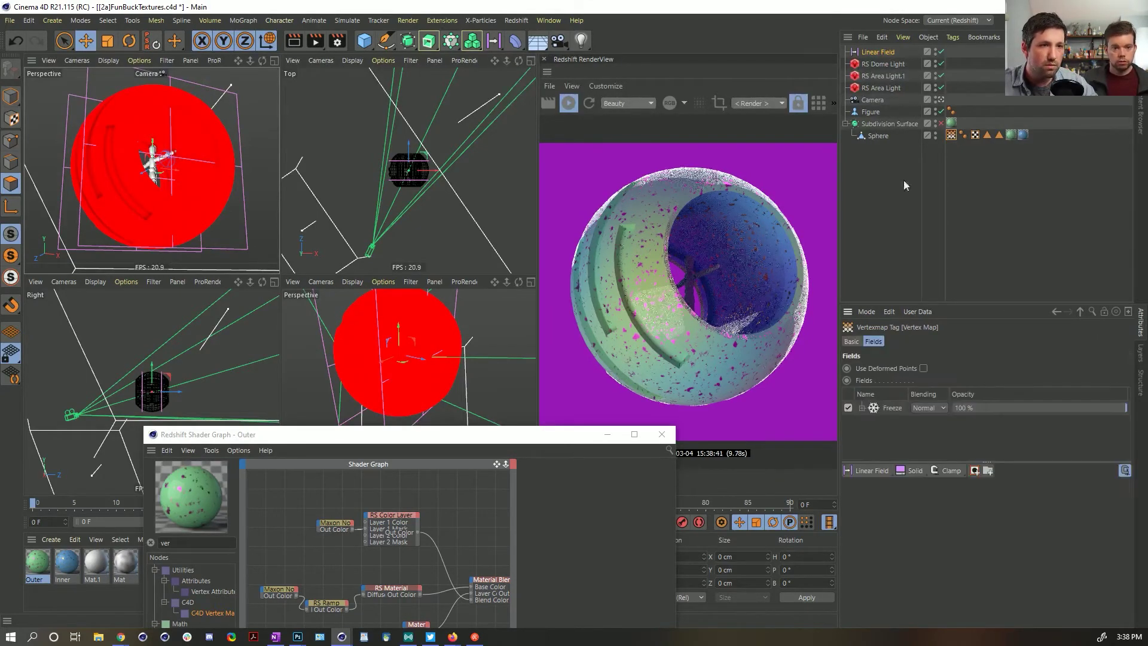
drag(877, 53, 890, 409)
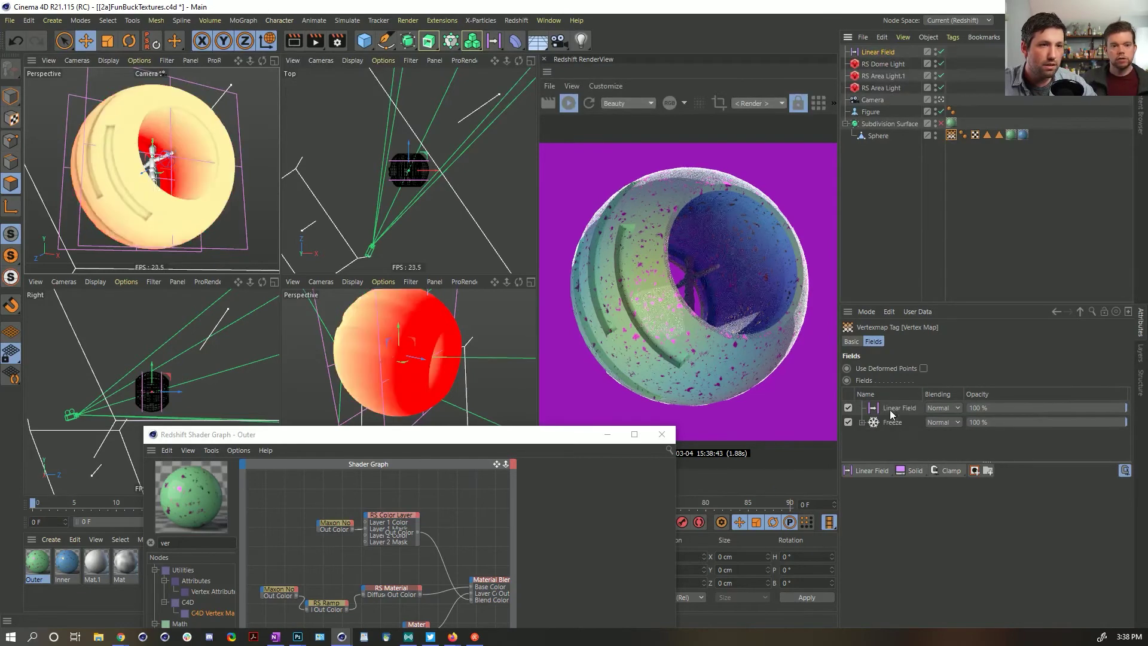
click(894, 422)
key(Delete)
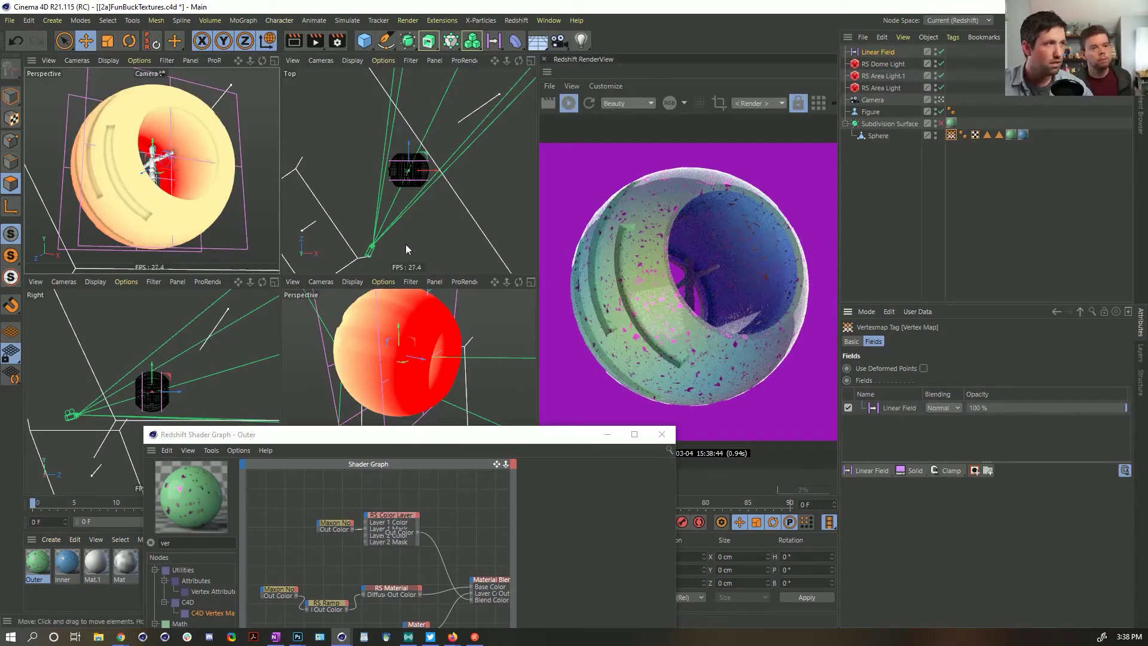
Step: Set the Contour Mode of the Linear Field's remapping to Curve and show its spline
click(877, 52)
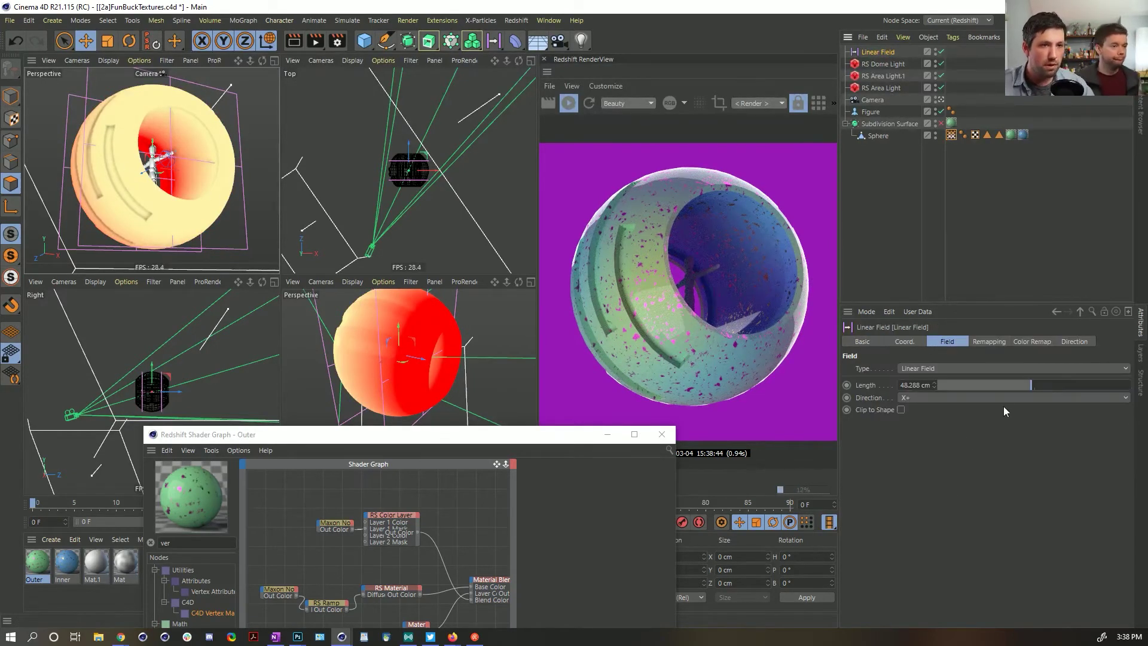
click(993, 342)
click(1025, 341)
click(995, 342)
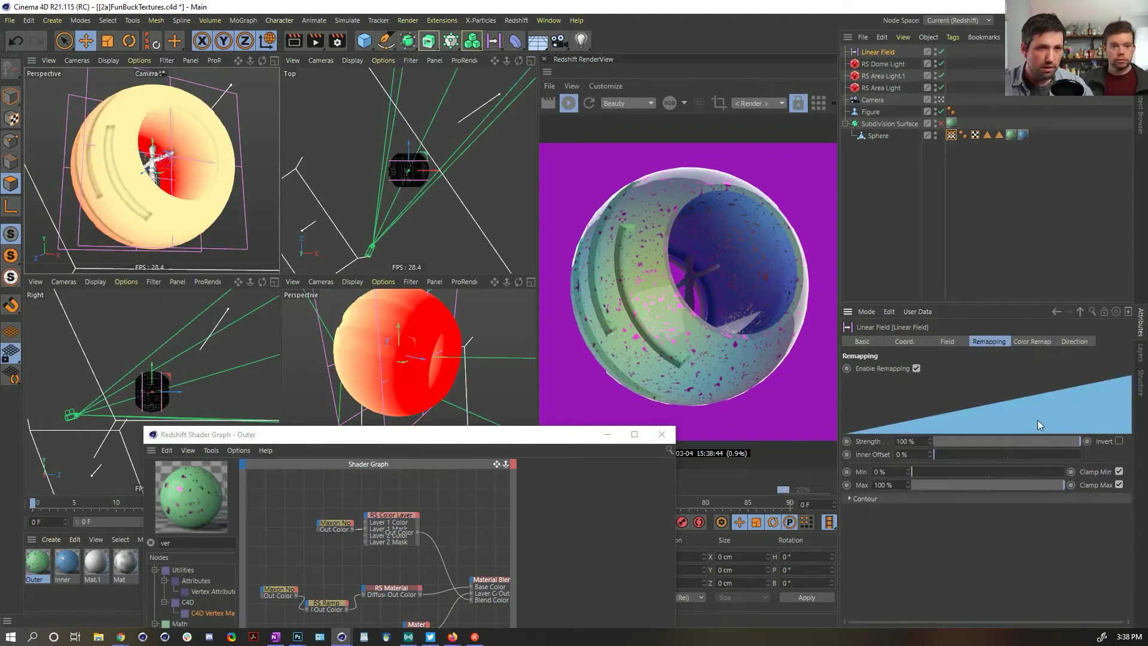
click(1010, 500)
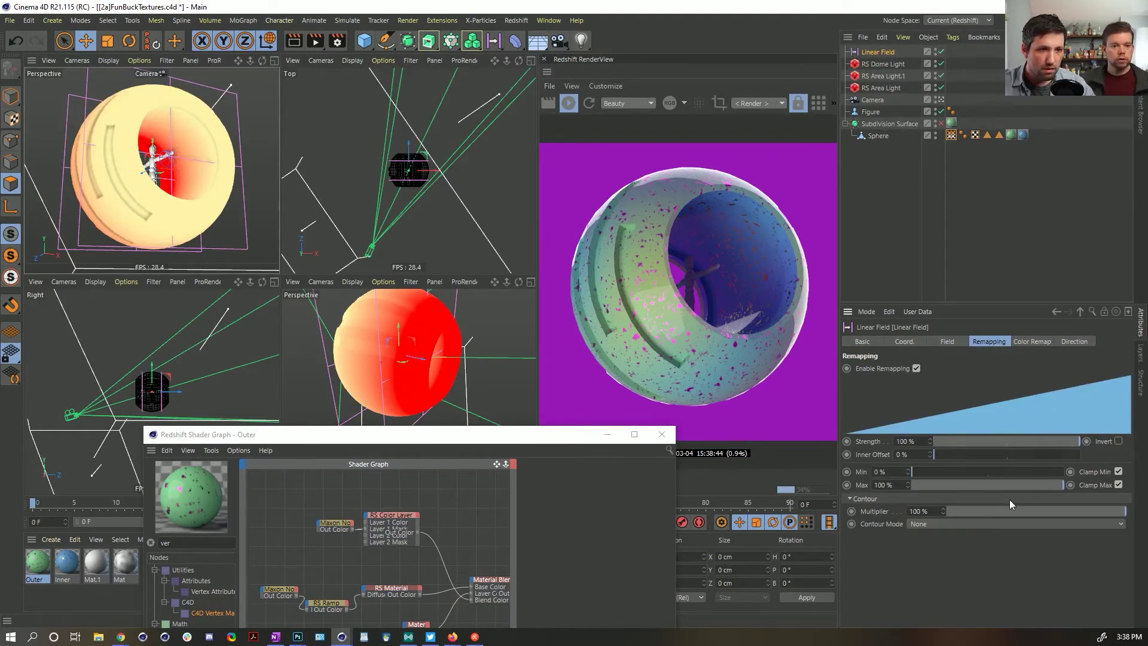
click(1011, 524)
click(938, 592)
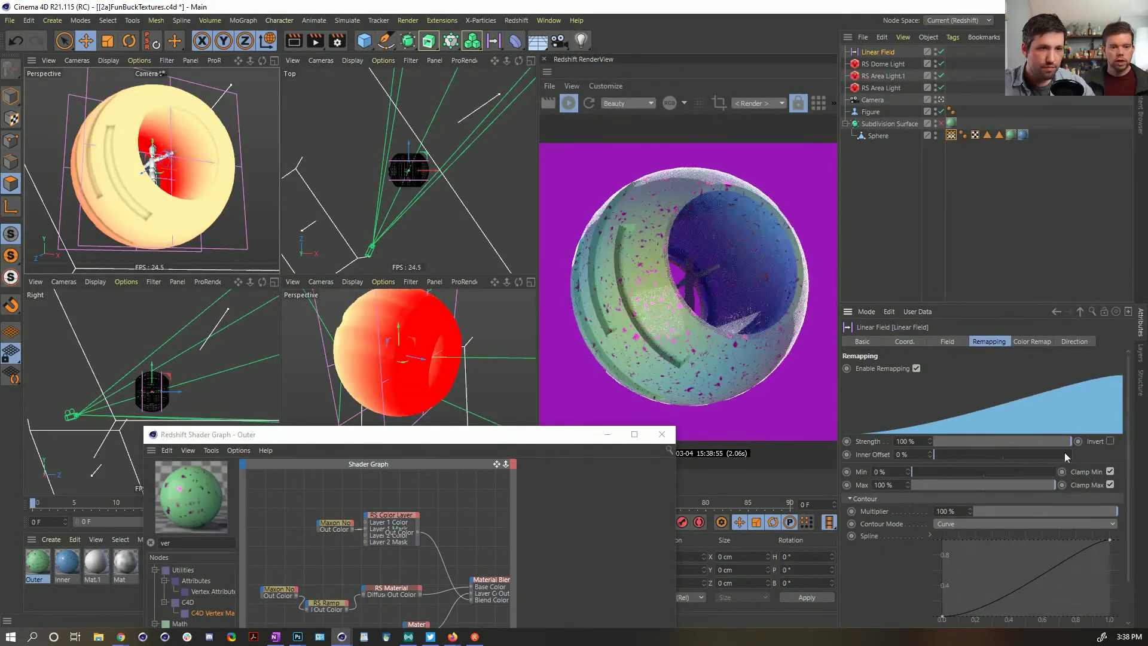
Step: Shape the contour spline into a broad dome with both ends at zero and a flattened peak near the middle
drag(1029, 582, 1028, 541)
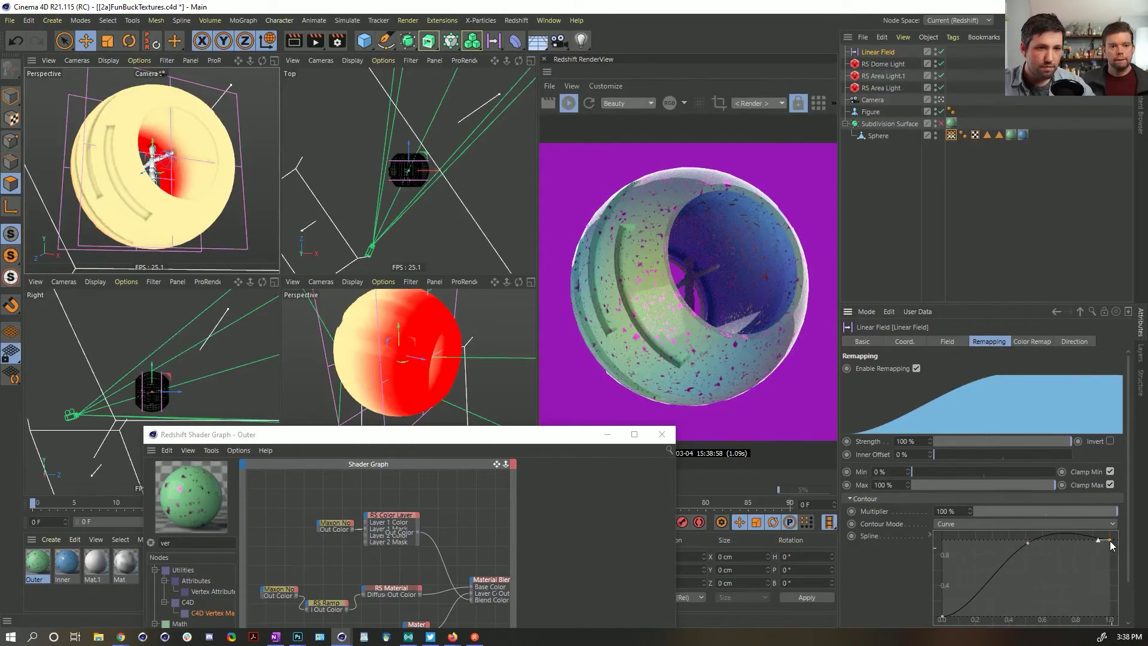
drag(1110, 541, 1110, 616)
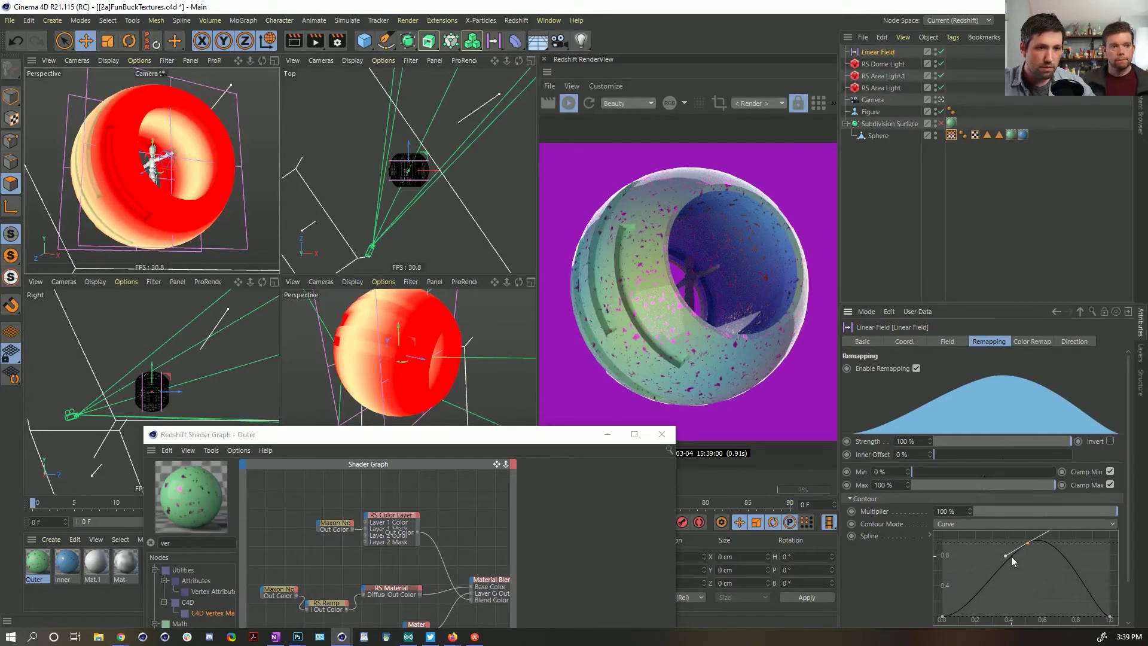
drag(1006, 559, 1004, 546)
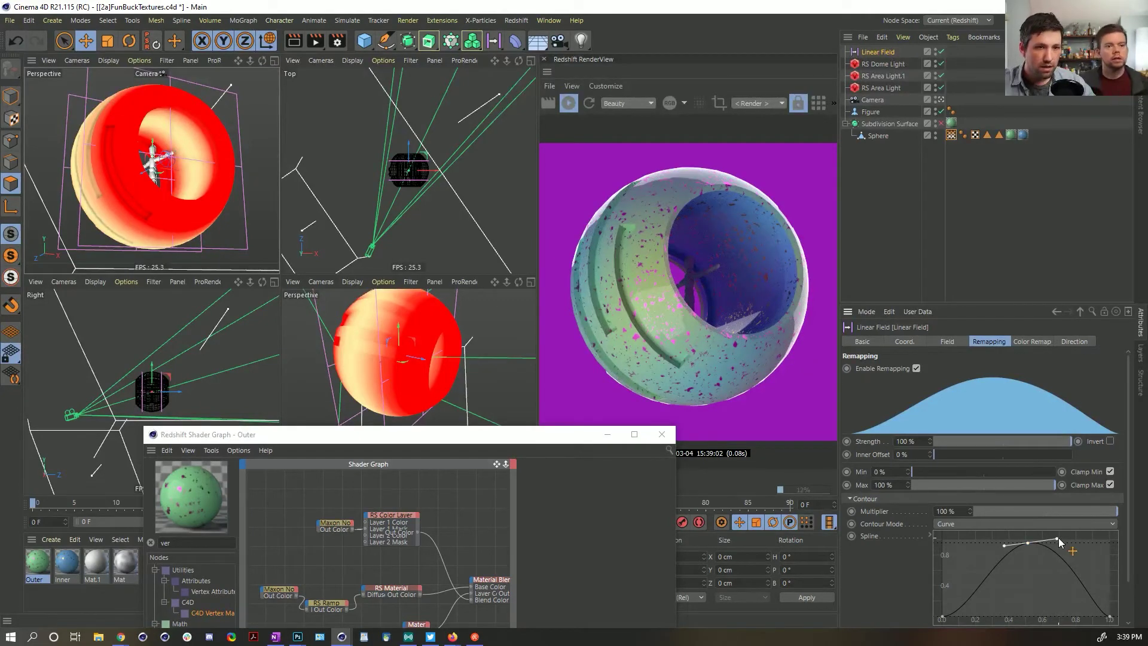
drag(1060, 541, 1094, 542)
drag(1005, 545, 958, 544)
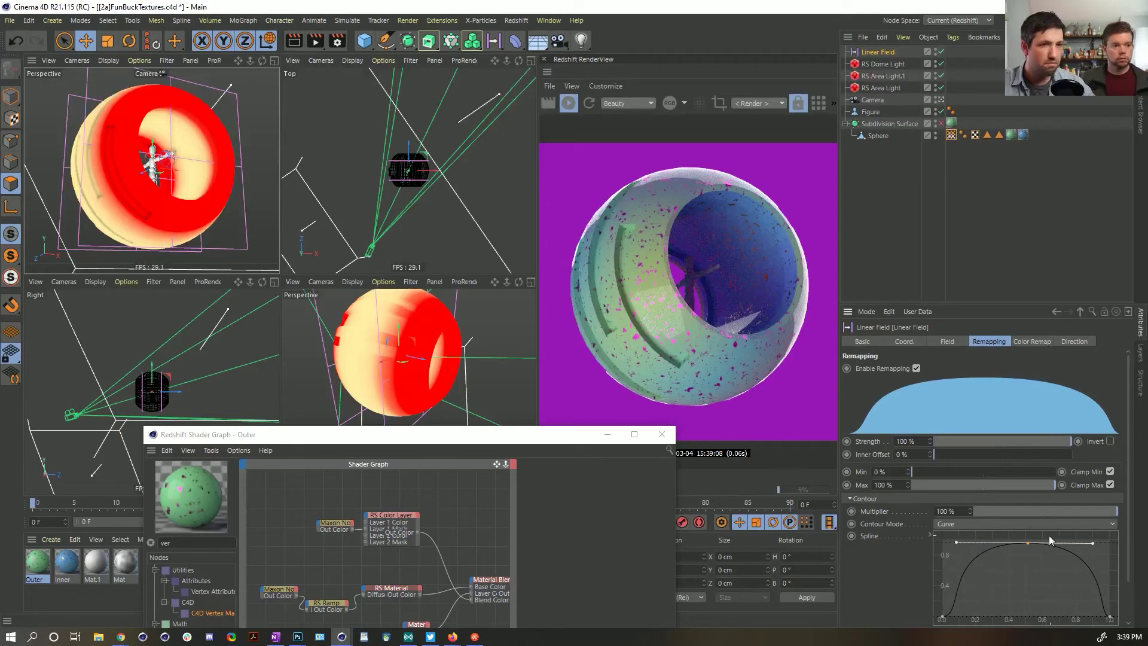
drag(1030, 544, 1028, 544)
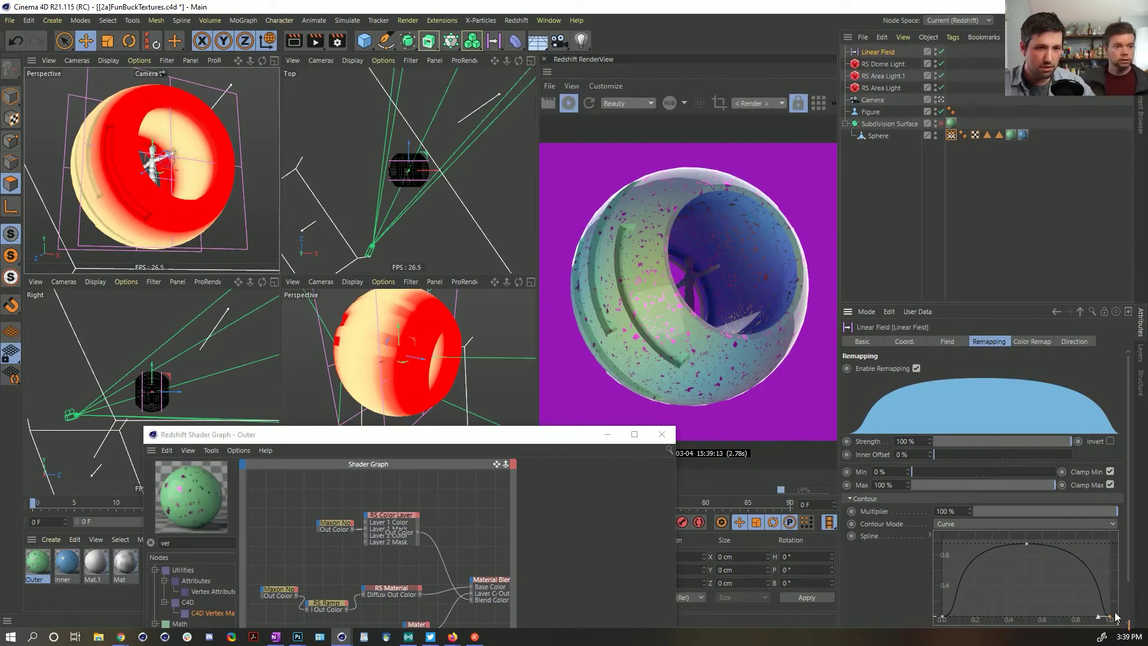
mouse_move(1108, 608)
mouse_down()
mouse_move(1105, 598)
mouse_move(1103, 615)
mouse_up()
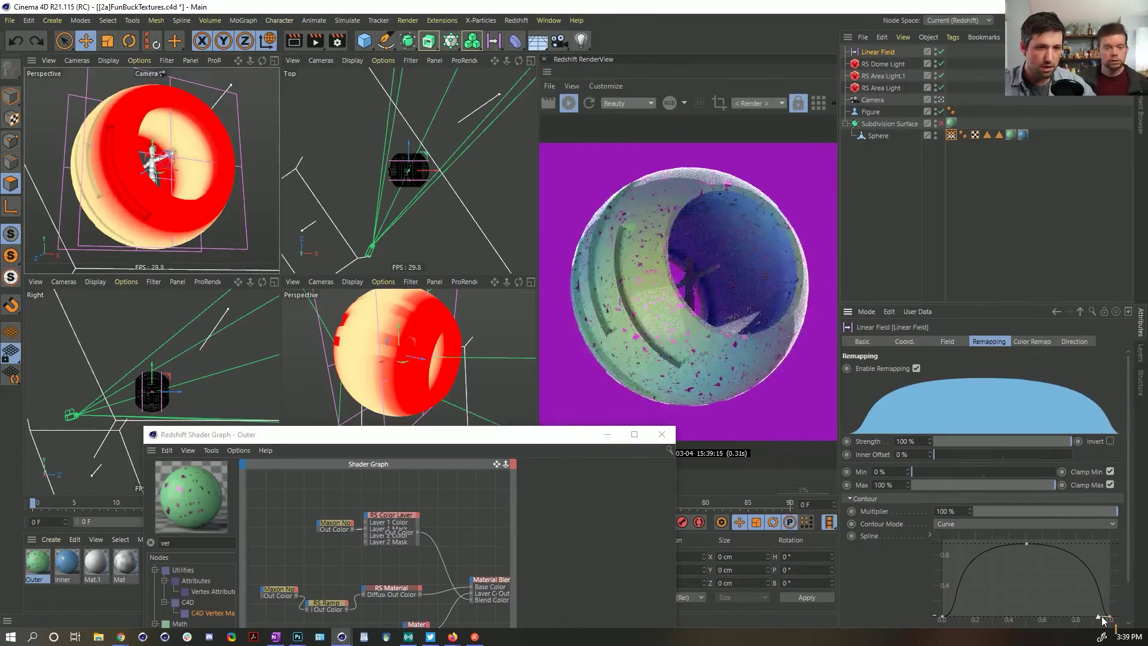
drag(979, 605, 951, 618)
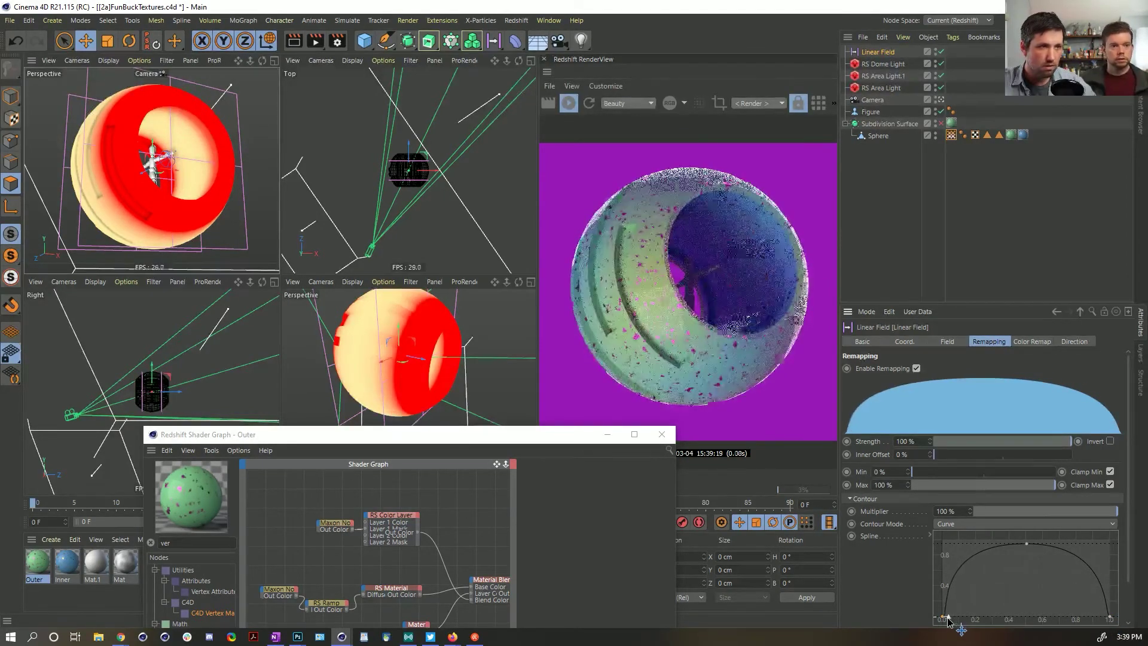
Step: Reorder the Sphere's material tags so Inner comes before Outer, and enable the Subdivision Surface, with the shader graph moved over the viewports
drag(377, 437, 429, 130)
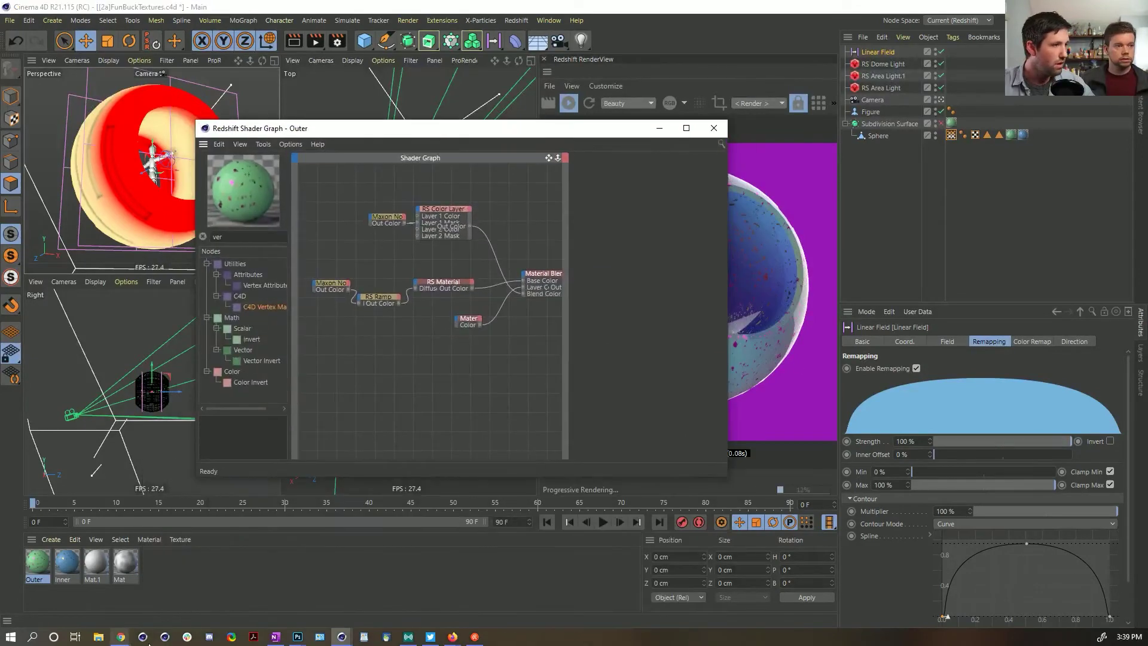
click(1068, 142)
drag(1011, 138, 1009, 138)
drag(470, 132, 329, 168)
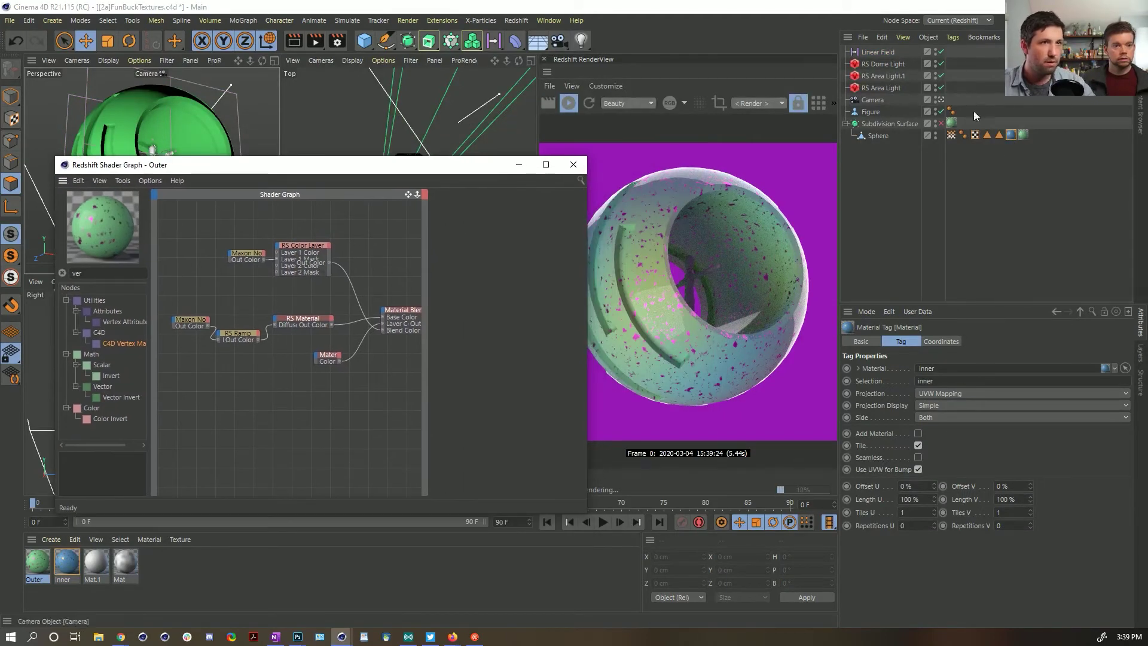
click(940, 123)
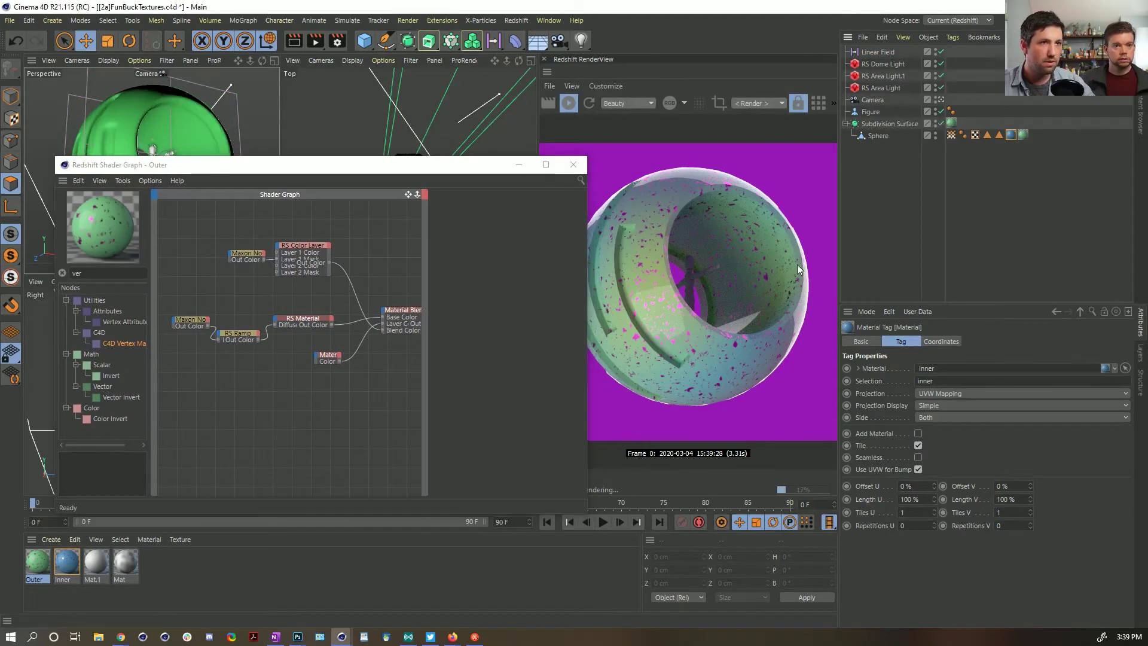
Step: Search the shader nodes for "MATER" and examine the layer settings of the Material Blender node
click(296, 386)
middle_drag(412, 421, 332, 414)
scroll(332, 414, up, 1)
double_click(82, 272)
text(MATER)
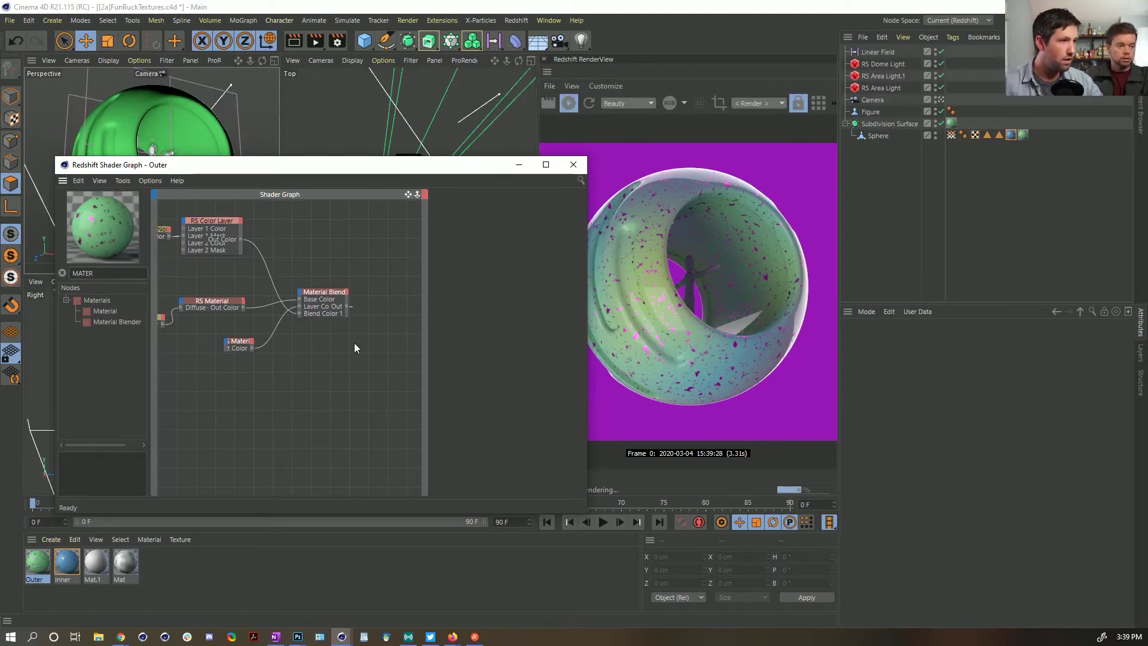
drag(326, 282, 304, 350)
click(316, 316)
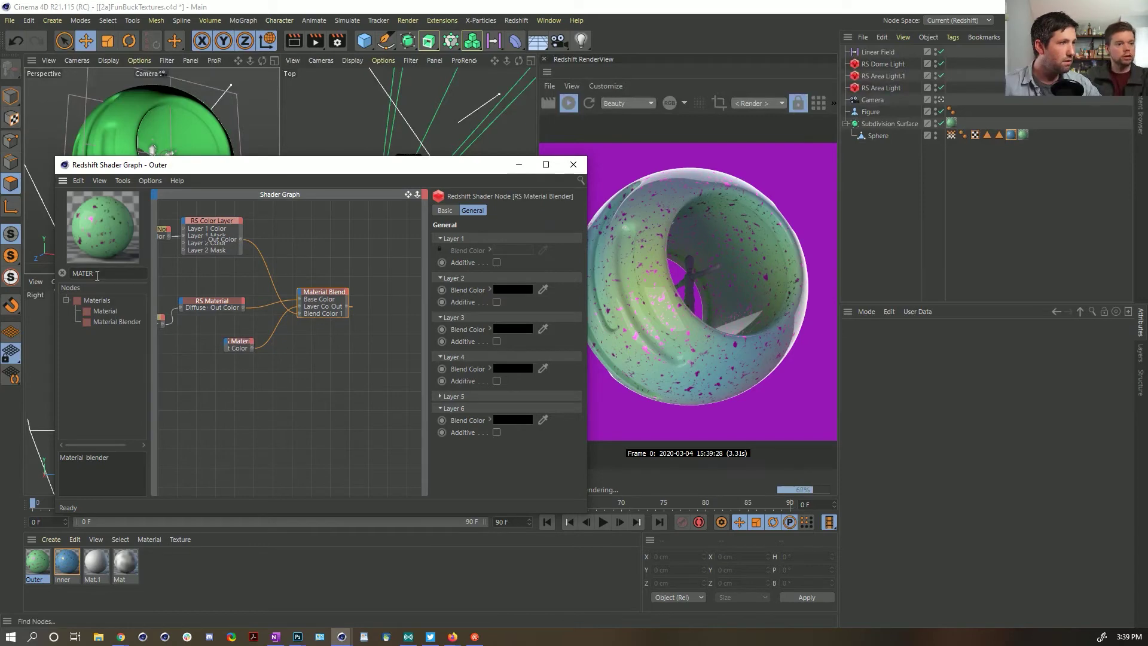
Step: Add a C4D Vertex Map node to the Outer graph and link the Sphere's Vertex Map tag to it
text(VER)
drag(121, 342, 184, 390)
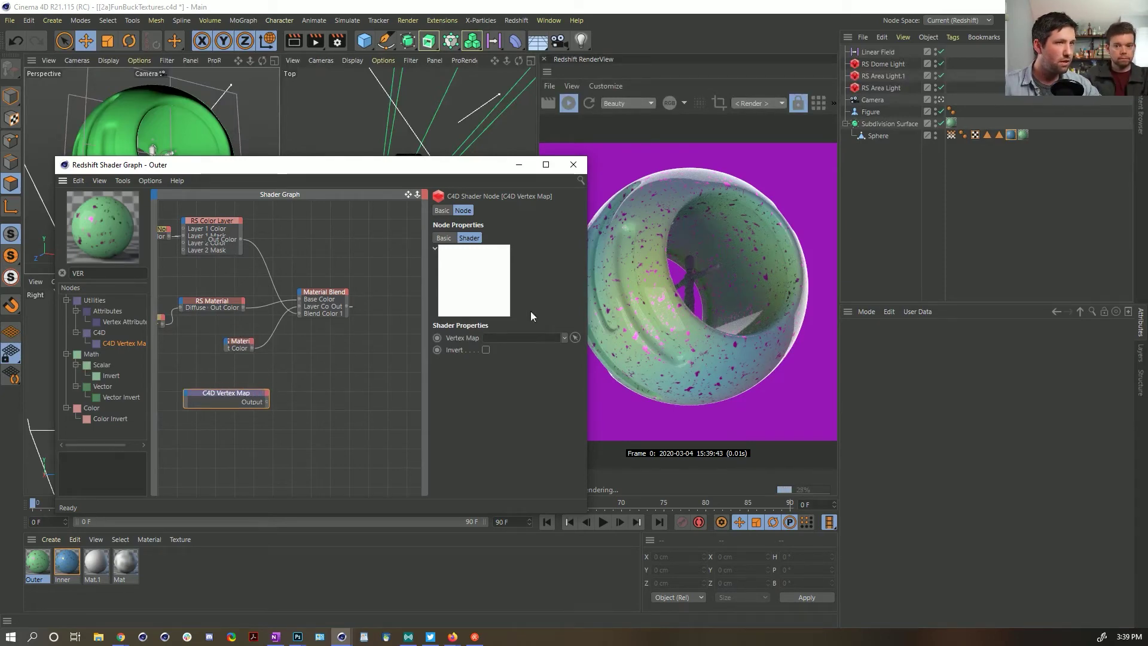
click(359, 366)
click(234, 396)
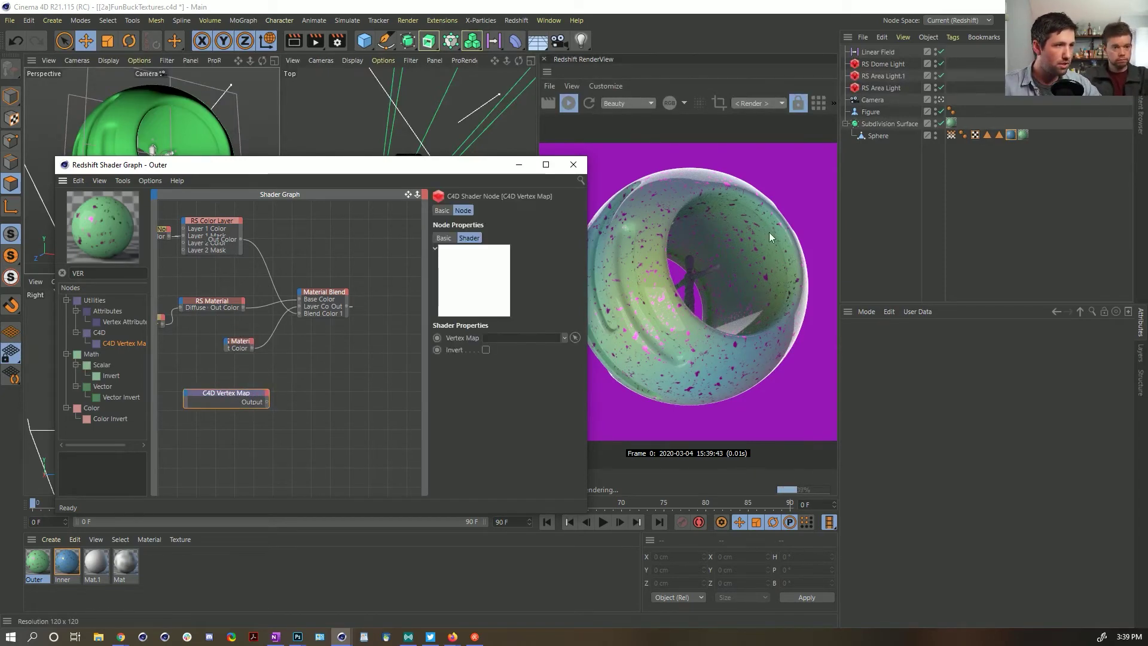
drag(952, 135, 937, 144)
drag(538, 343, 524, 339)
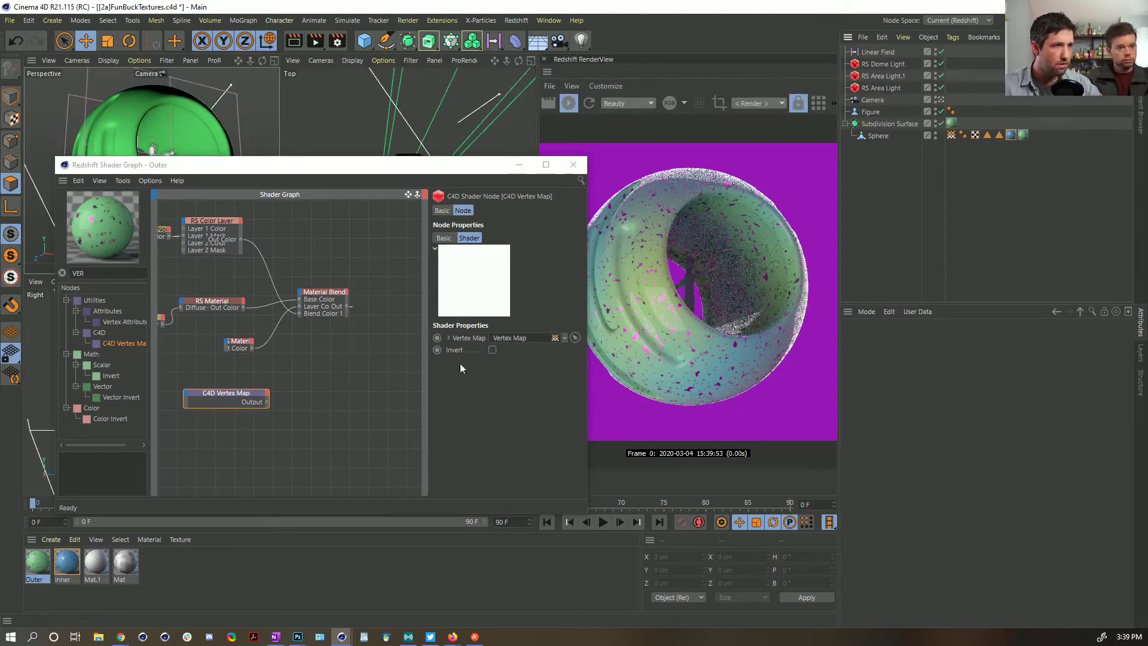
Step: Connect the C4D Vertex Map output to the material's Output node and move the Material Blender clear of it
drag(257, 401, 299, 313)
click(211, 332)
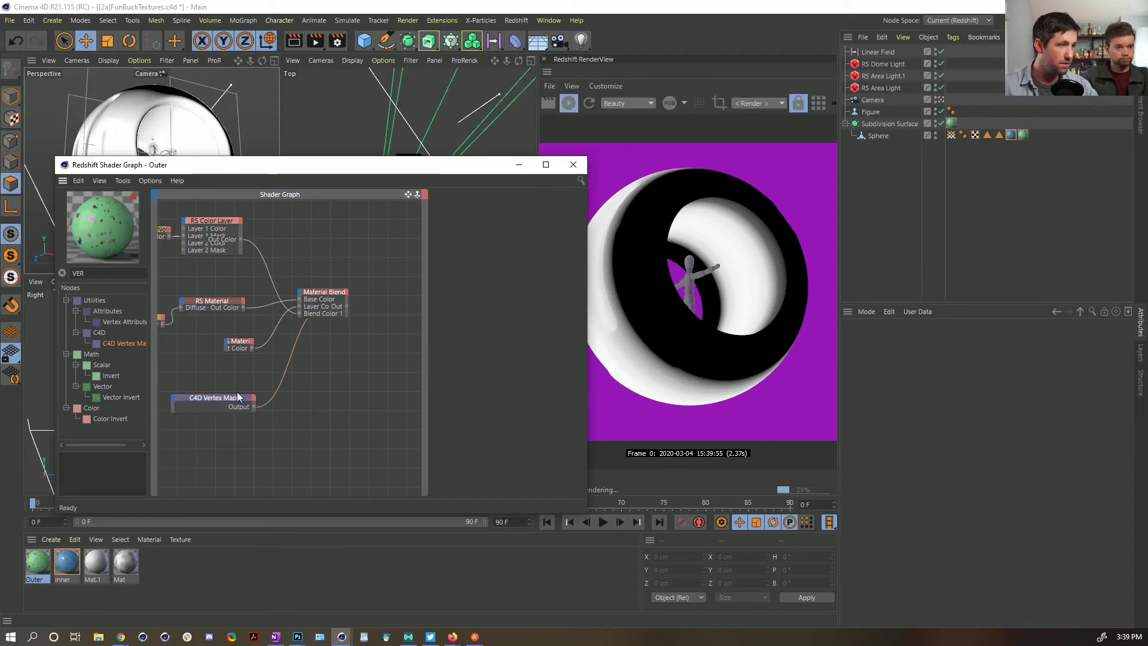
click(235, 397)
click(322, 380)
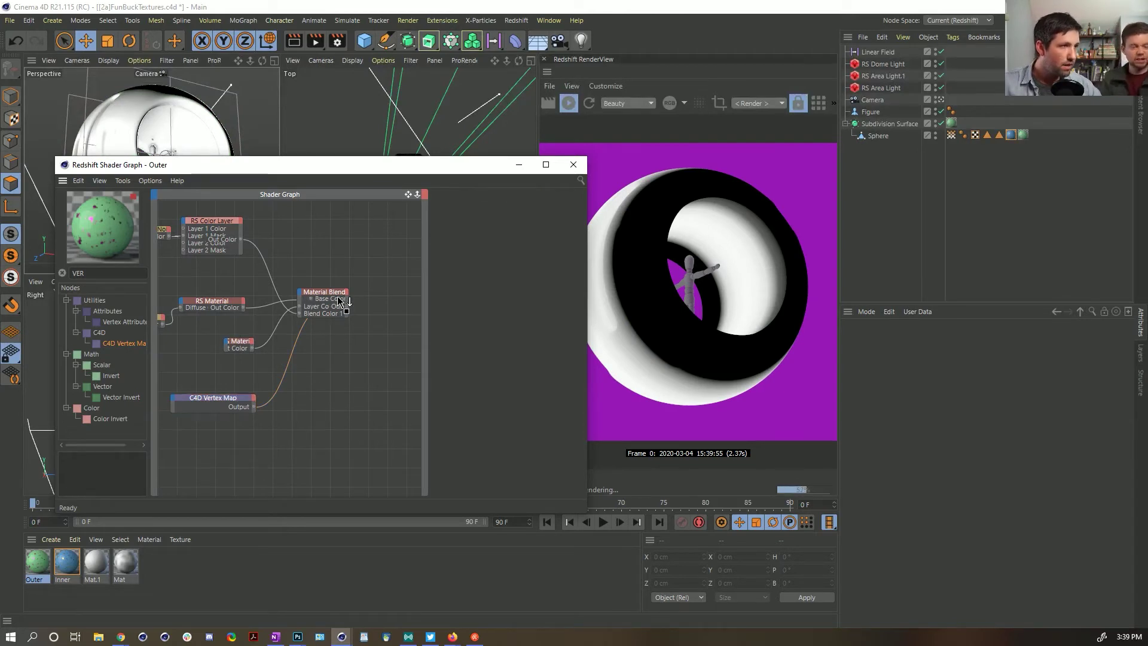
drag(327, 294, 367, 286)
Step: Duplicate the RS Material with the pink reflection and move the C4D Vertex Map node below the copy
click(242, 344)
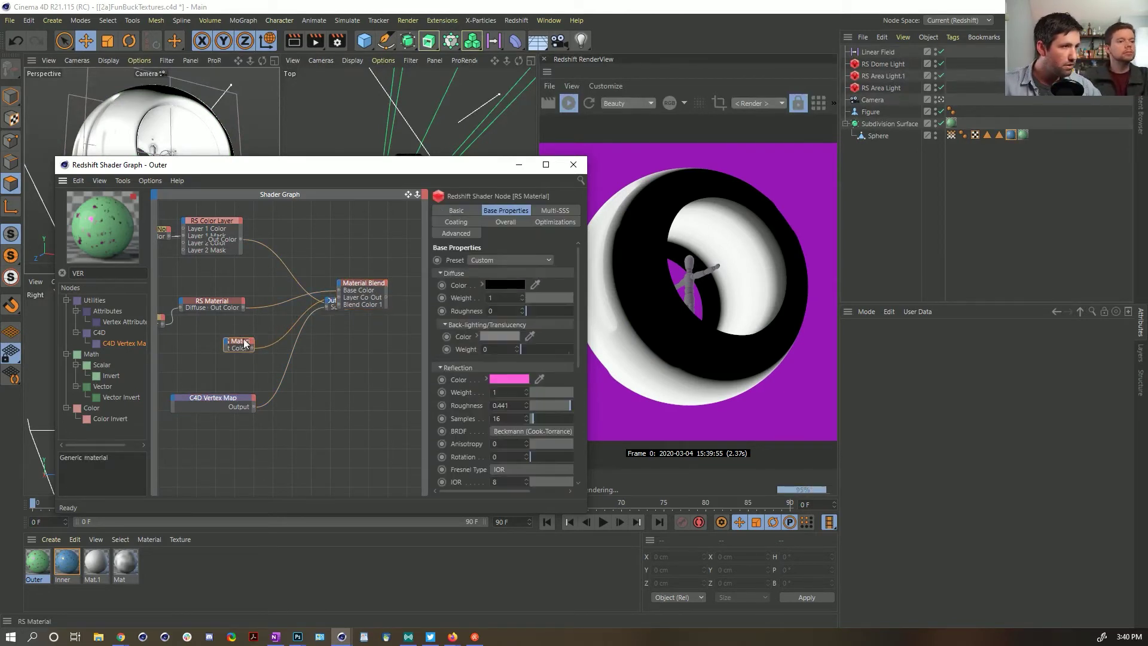
mouse_move(225, 352)
mouse_down()
mouse_move(174, 365)
mouse_move(221, 326)
mouse_move(228, 360)
mouse_move(217, 369)
mouse_up()
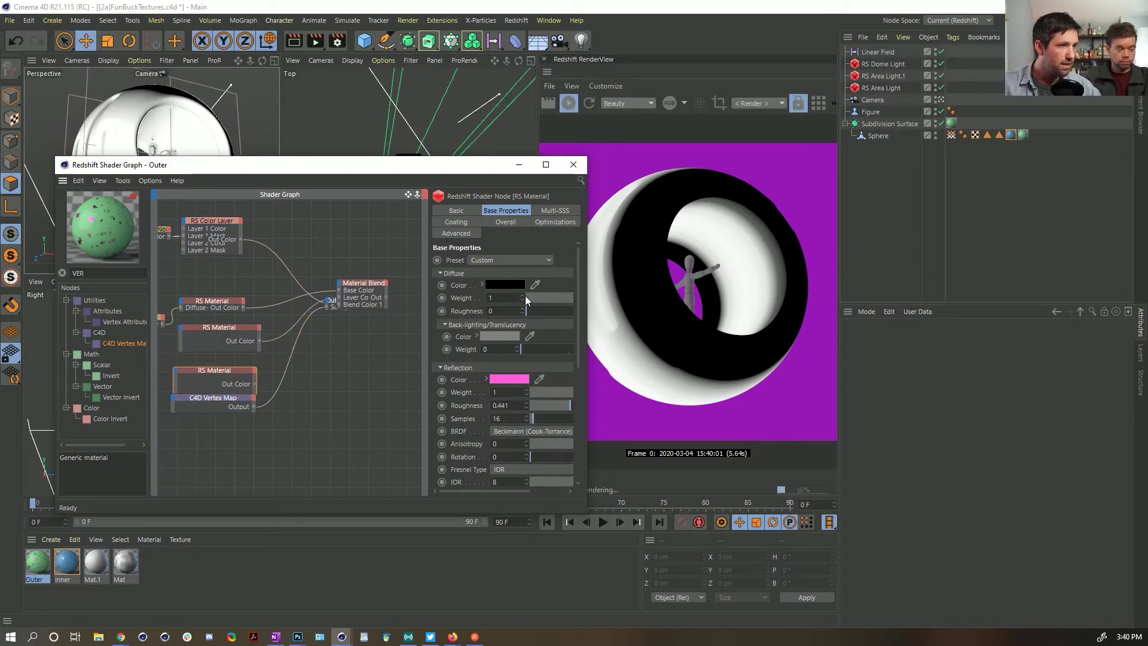
click(513, 285)
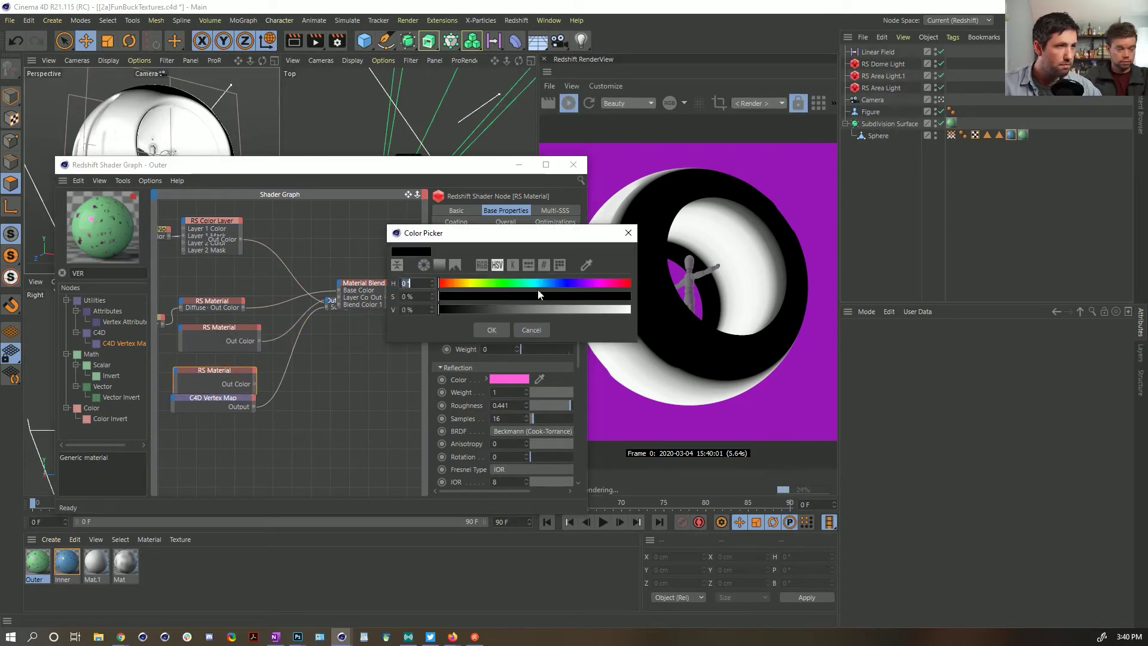
click(529, 330)
drag(235, 400, 248, 435)
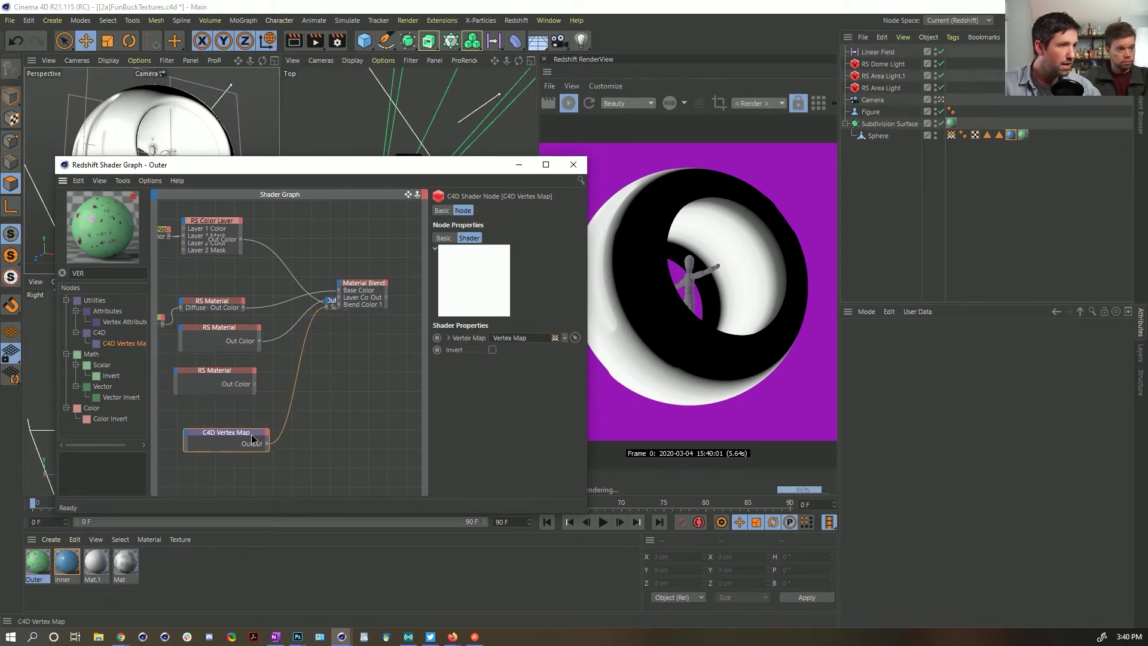
Step: Duplicate the RS Ramp node and place the copy beside the new RS Material
middle_drag(259, 388, 398, 360)
drag(292, 321, 209, 257)
click(279, 267)
click(280, 289)
click(283, 281)
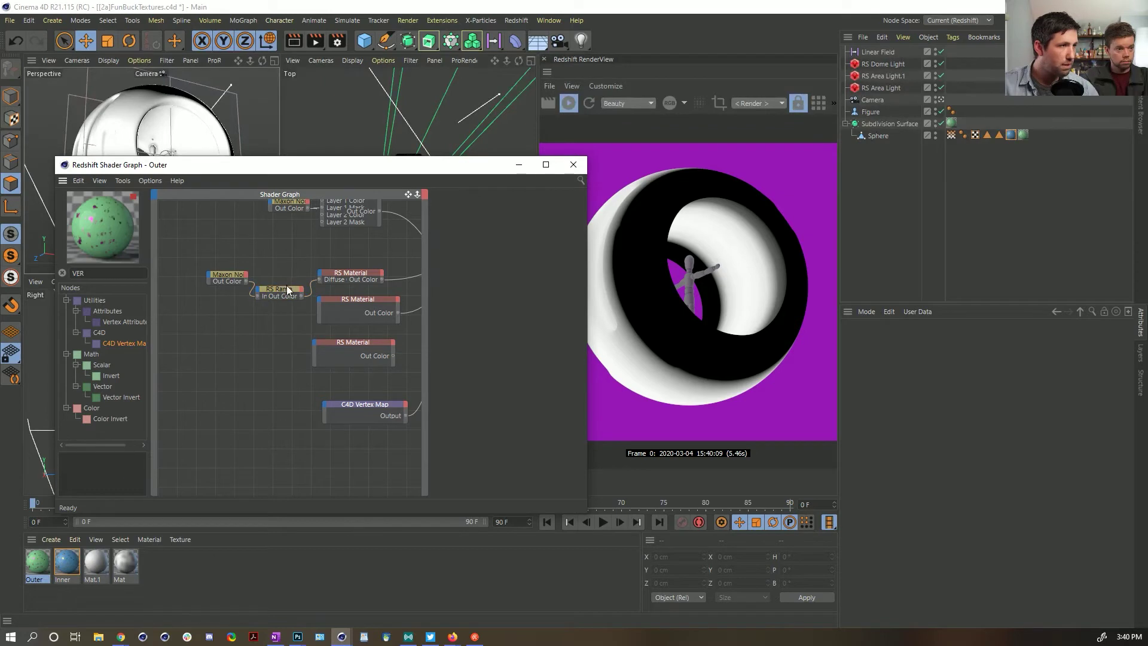
ctrl+drag(287, 288, 280, 346)
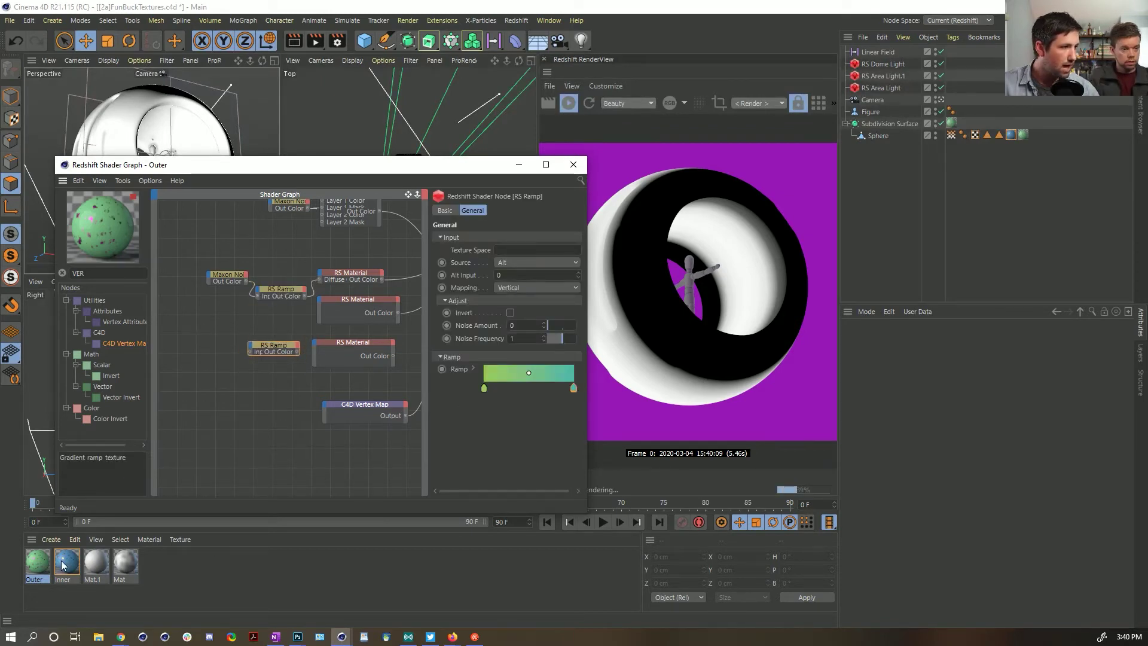
Step: Copy the ramp gradient from the Inner material's RS Ramp and paste it onto the duplicated RS Ramp in Outer
double_click(60, 565)
click(240, 334)
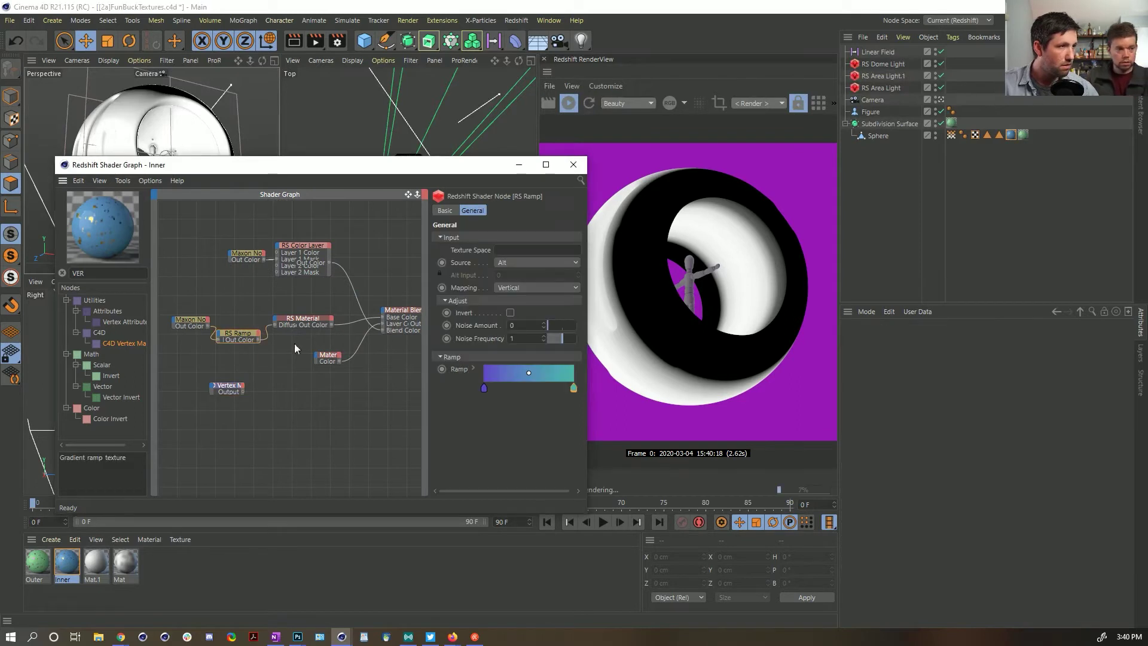
right_click(455, 371)
click(487, 421)
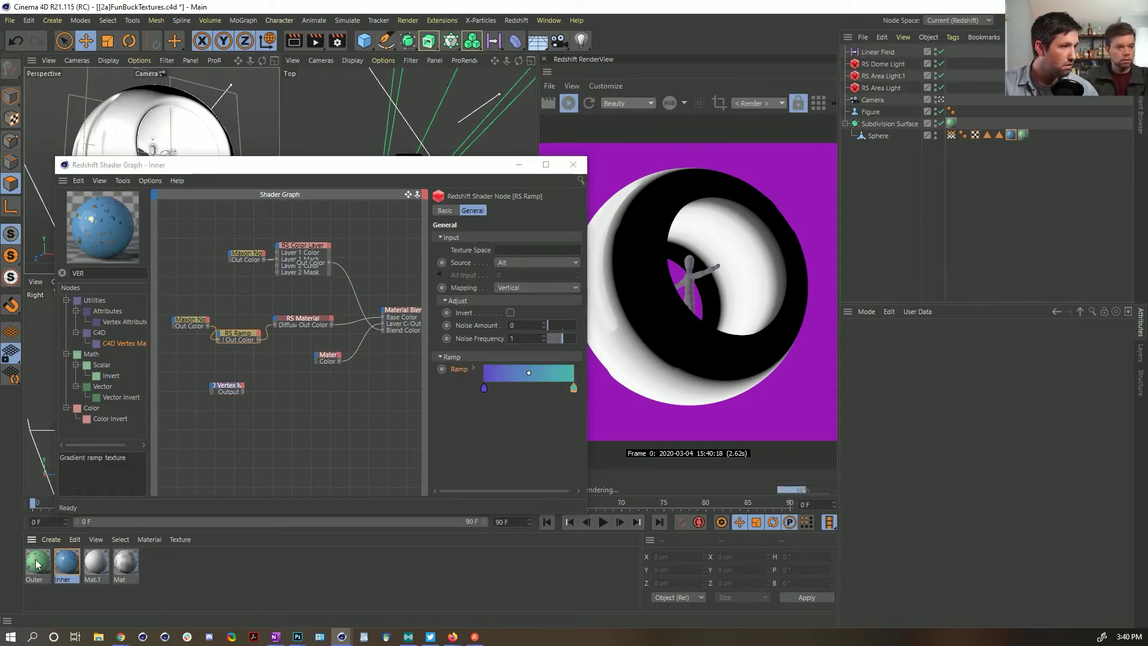
double_click(37, 564)
right_click(469, 369)
click(488, 422)
Step: Connect the lower Maxon Noise to the duplicated RS Ramp and that ramp to the RS Material copy's Diffuse Color
click(246, 254)
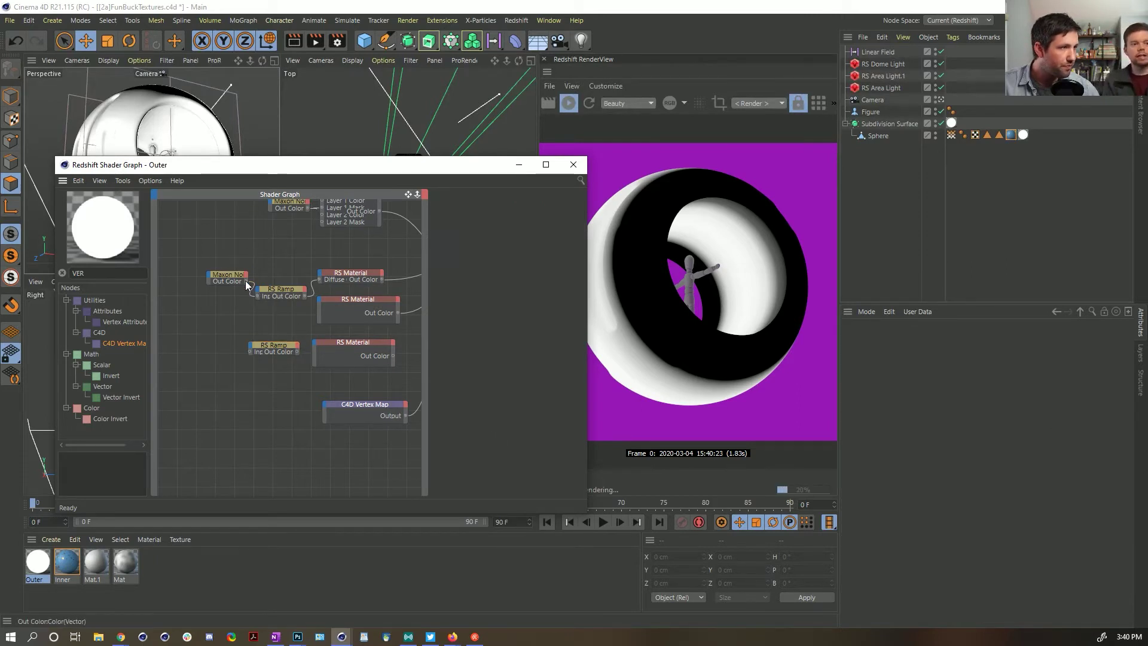
drag(257, 359, 318, 347)
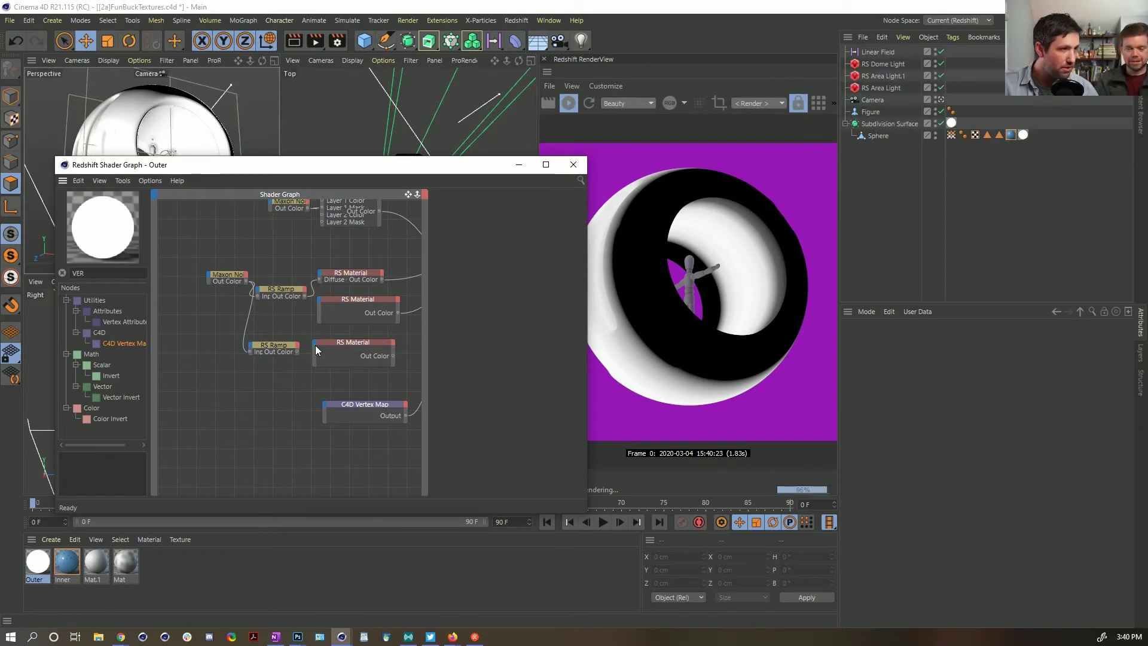
drag(297, 351, 315, 347)
mouse_move(350, 353)
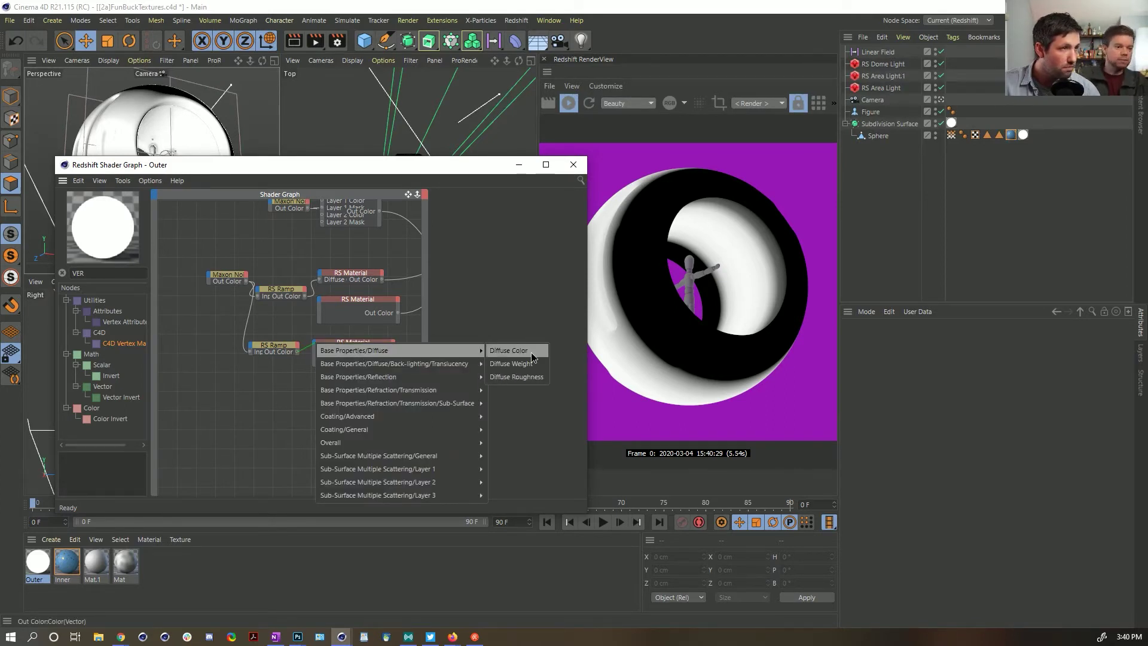
click(529, 351)
Step: Replace the pink-reflection RS Material copy with a duplicate of the green diffuse RS Material beside the duplicated ramp
click(376, 317)
click(362, 342)
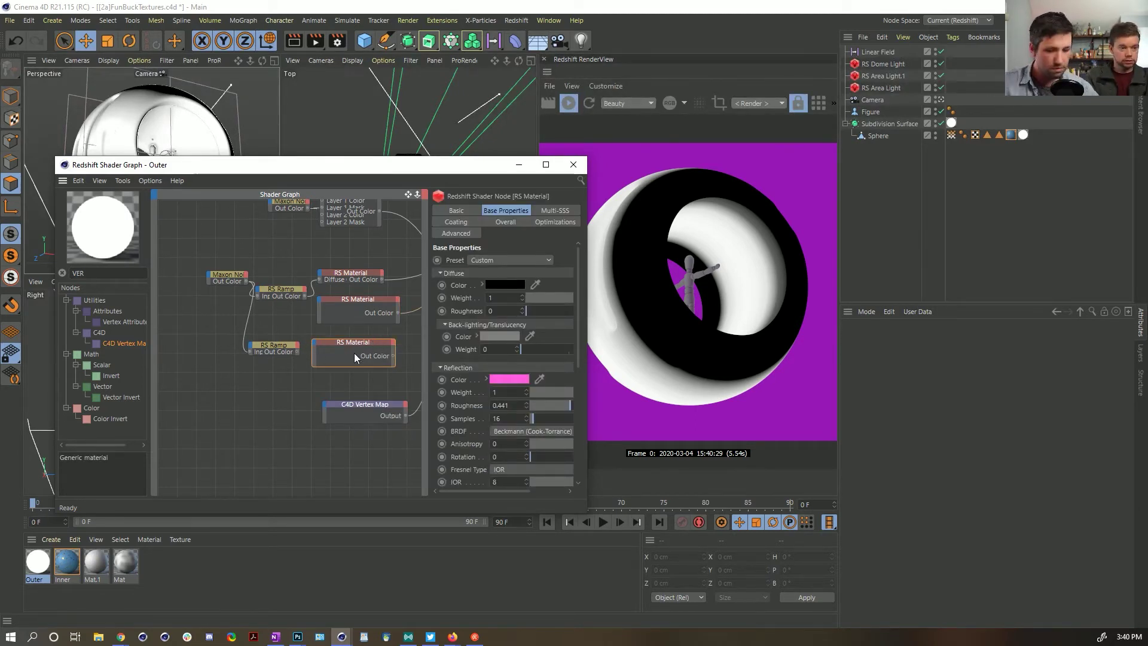
key(Delete)
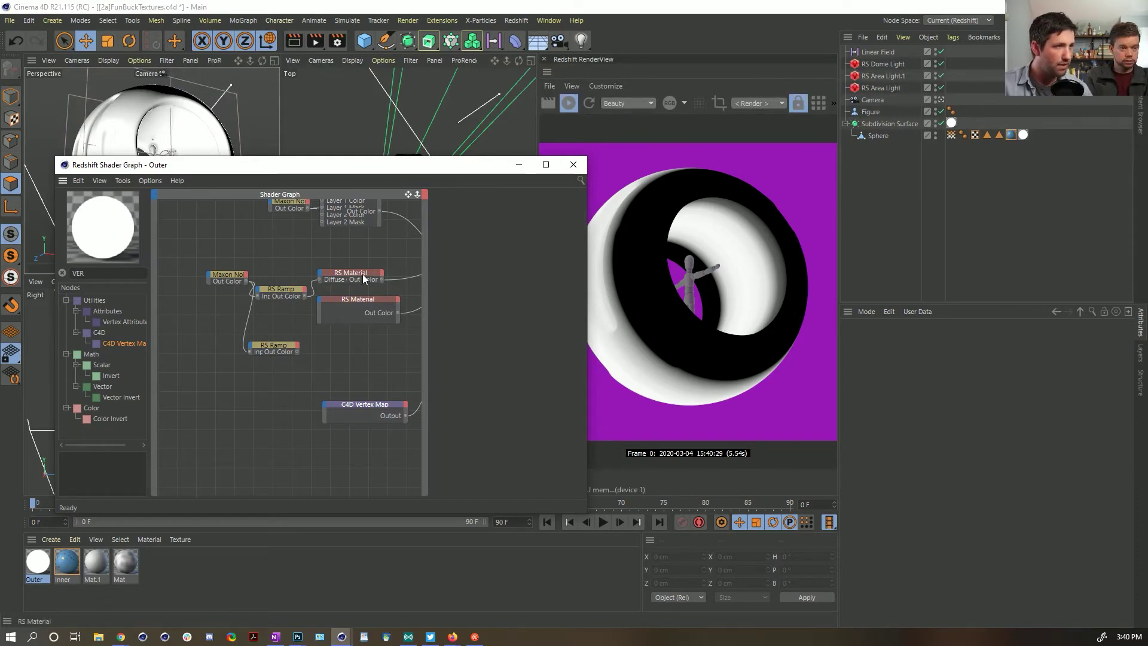
key(ctrl+z)
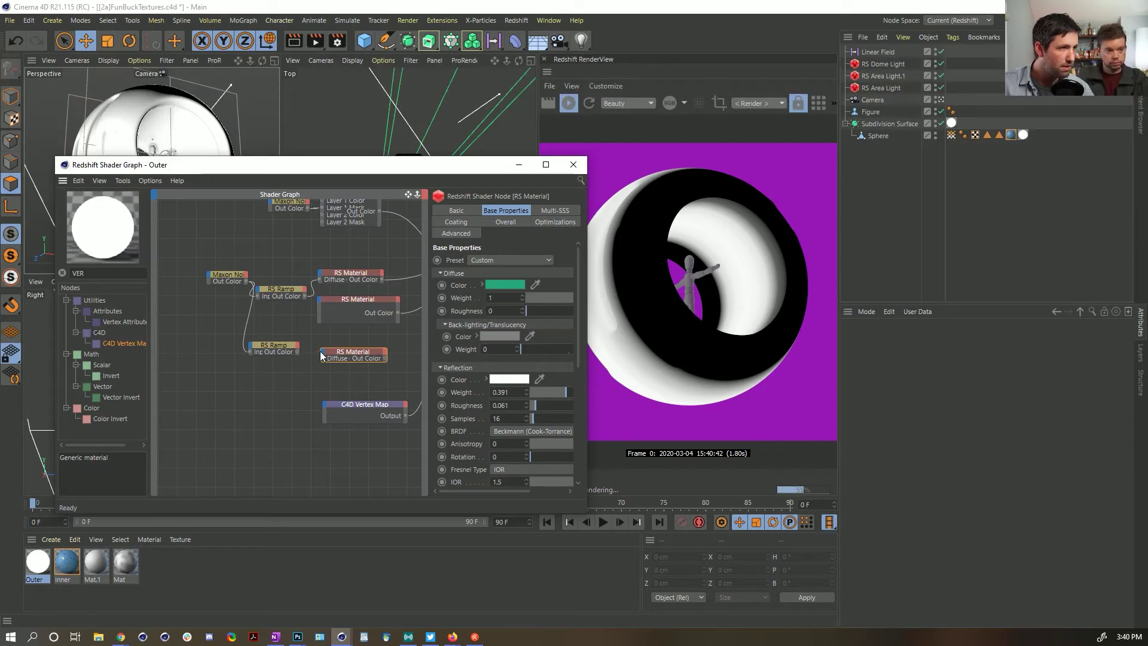
Step: Connect the duplicated RS Ramp's output to the Diffuse Color of the new RS Material
drag(298, 353, 346, 357)
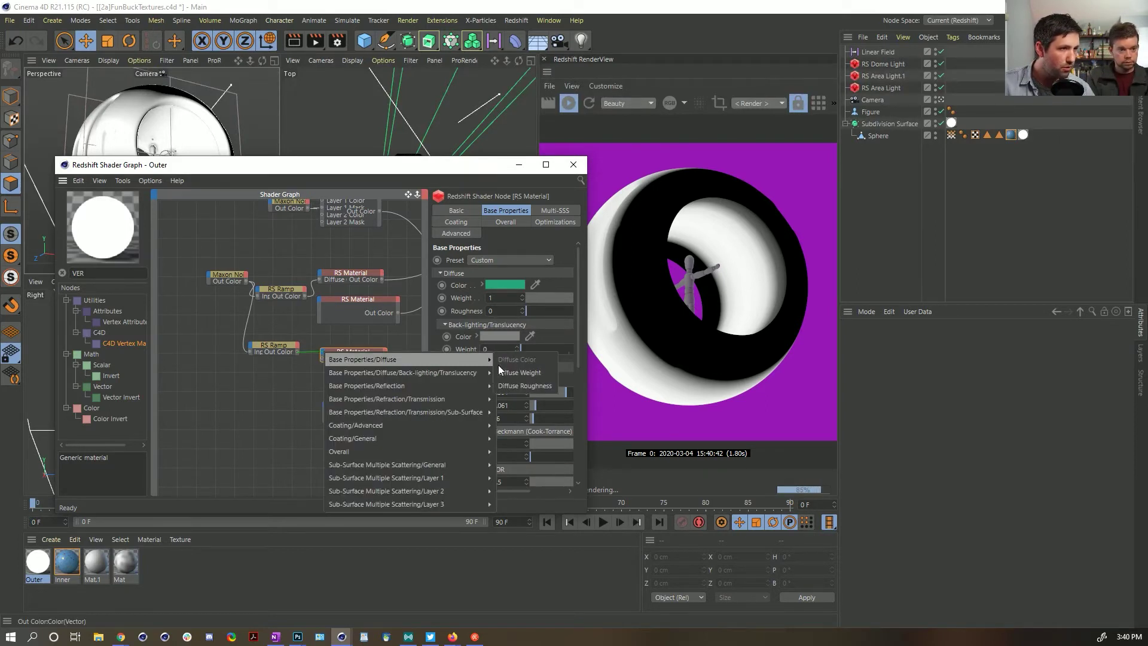
click(386, 343)
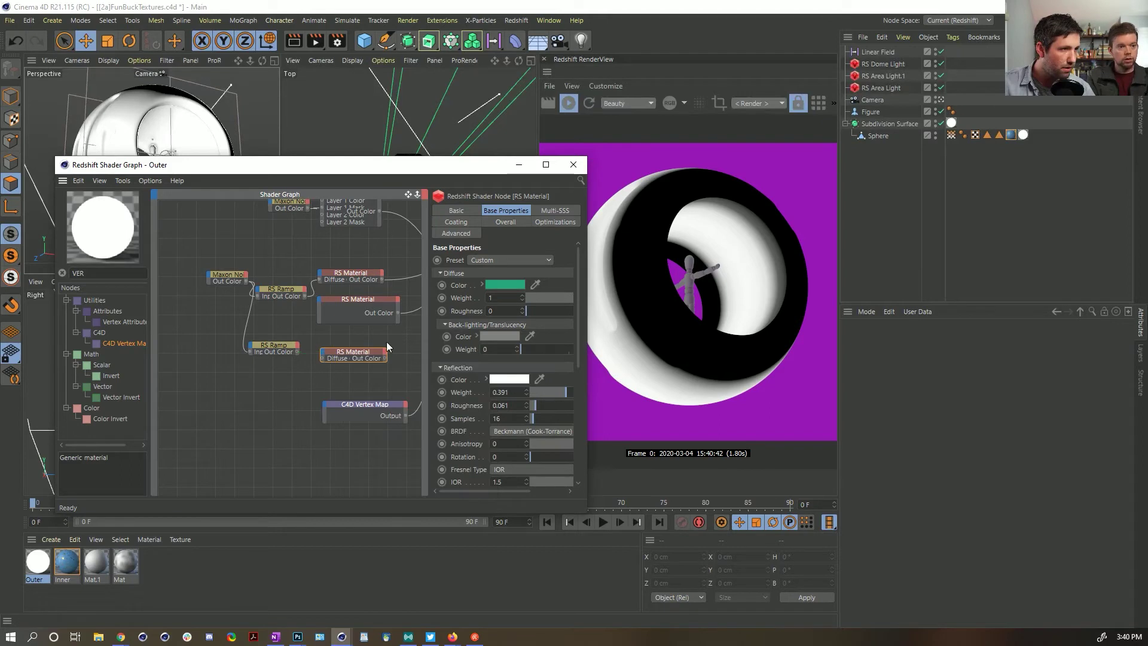
click(295, 351)
drag(323, 362, 329, 361)
Step: Rearrange the Material Blender and Output nodes so they no longer overlap and Output sits beyond the blender
middle_drag(387, 346, 249, 345)
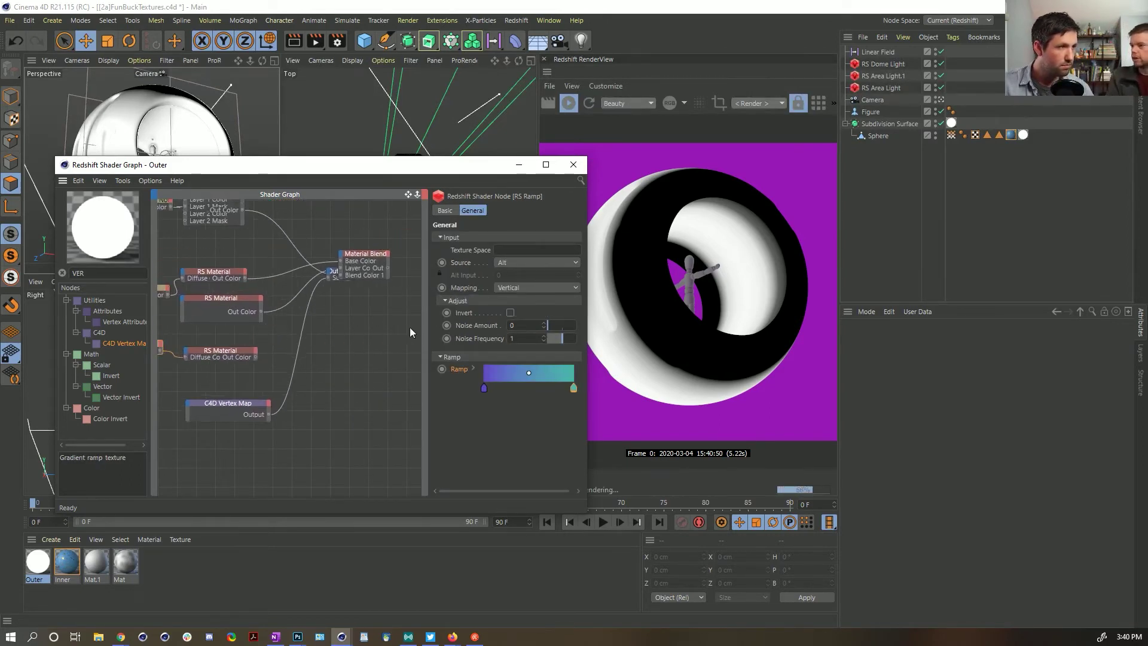
drag(372, 258, 412, 254)
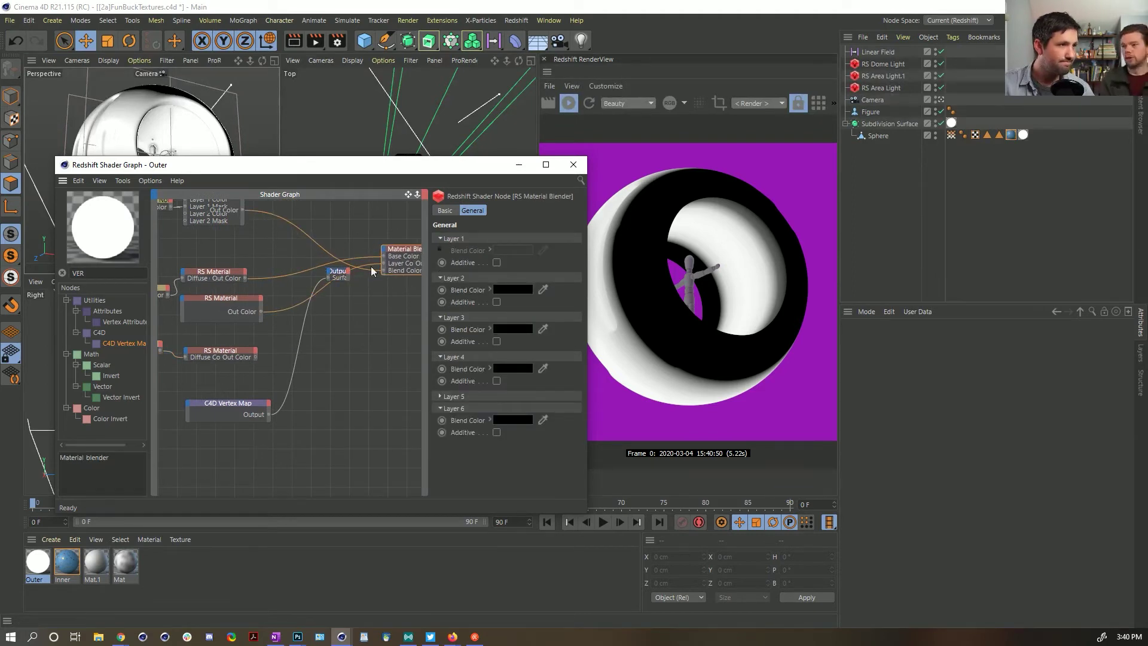
click(340, 273)
drag(336, 274, 395, 315)
middle_drag(395, 316, 268, 335)
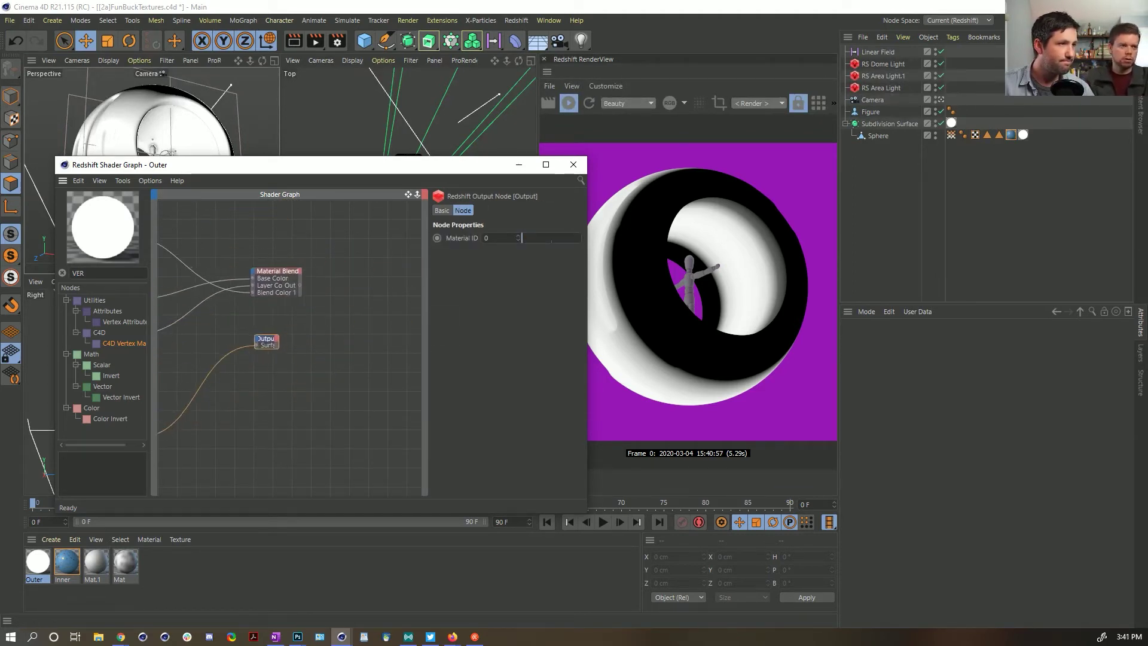
click(286, 265)
drag(286, 265, 235, 291)
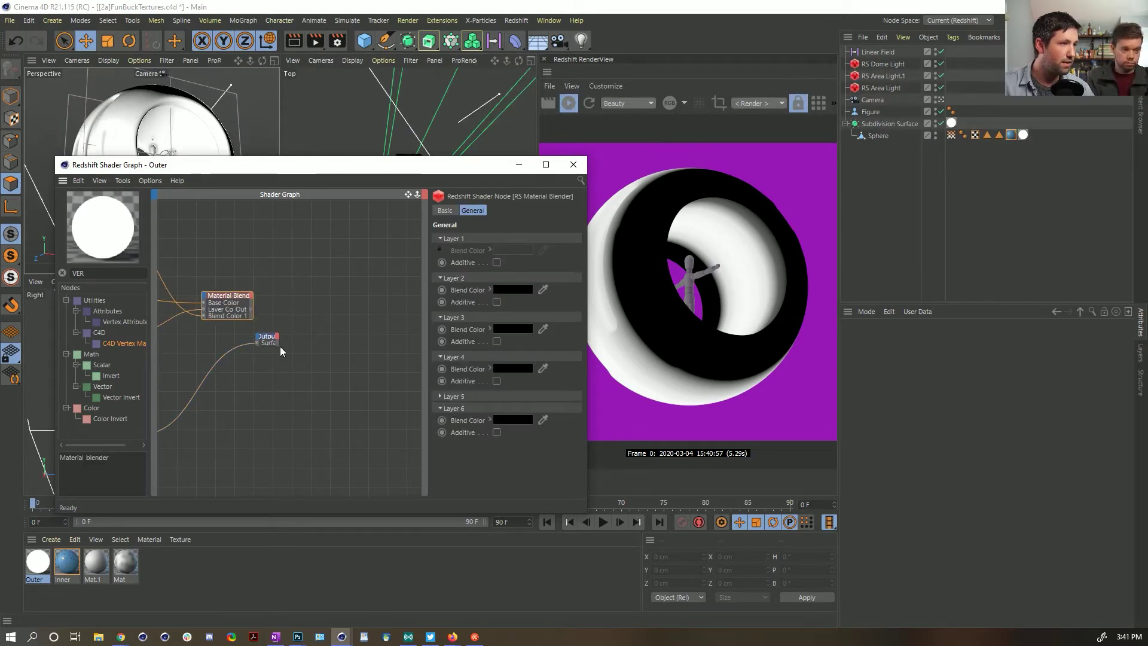
click(278, 346)
drag(278, 346, 381, 331)
Step: Connect the C4D Vertex Map output to Blend Color 2 of the Material Blender
alt+middle_drag(297, 350, 403, 320)
alt+right_drag(295, 350, 266, 351)
alt+middle_drag(225, 342, 253, 343)
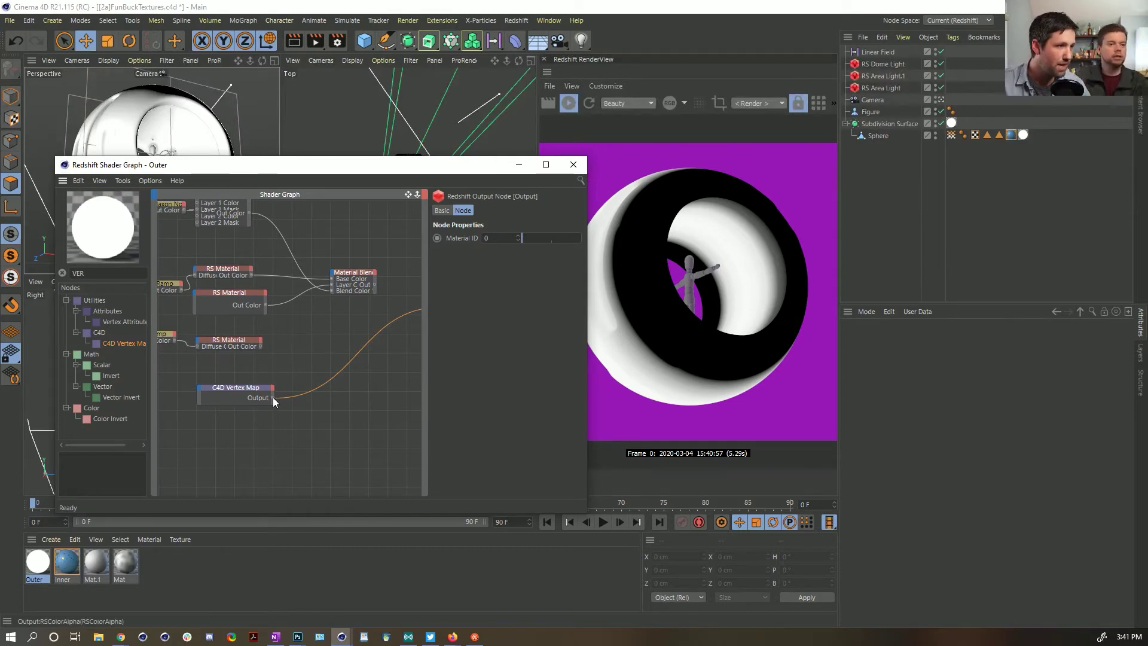
drag(323, 307, 407, 315)
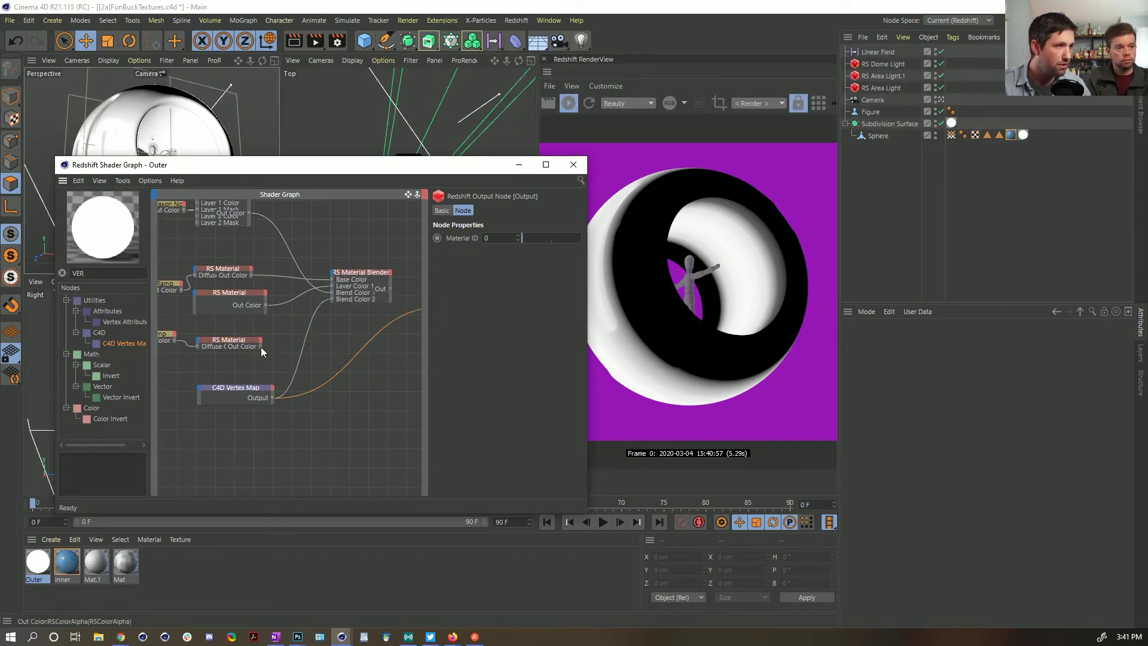
Step: Connect the new RS Material to the Material Blender's Layer Color 2 and feed the blender into the Output node
drag(314, 312, 334, 277)
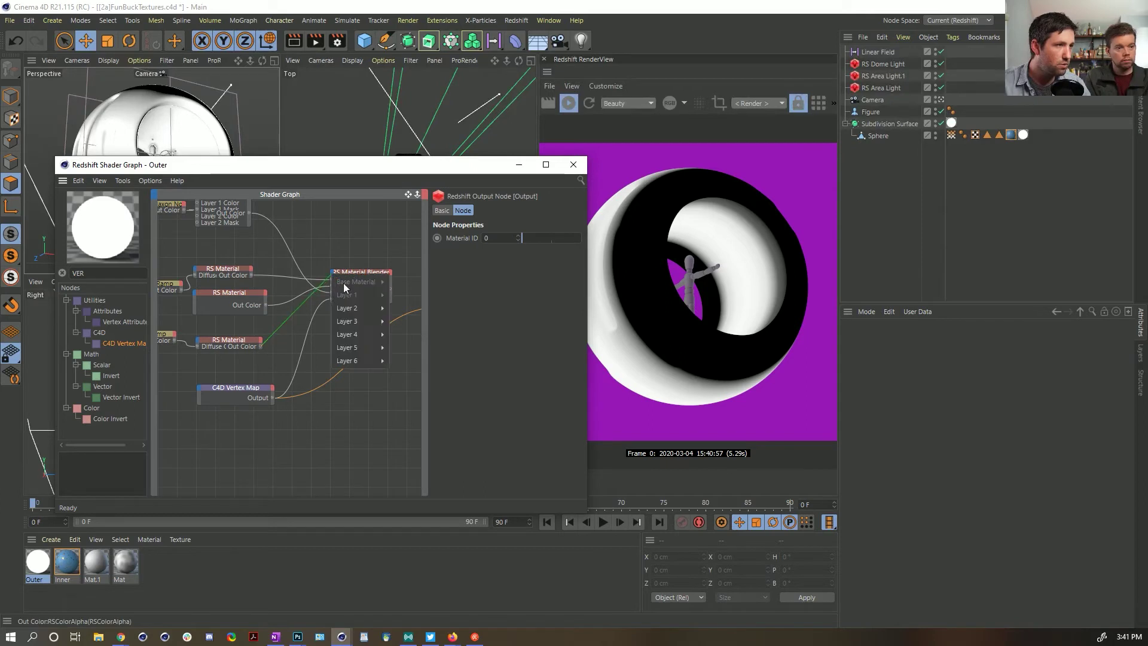
click(373, 313)
click(375, 272)
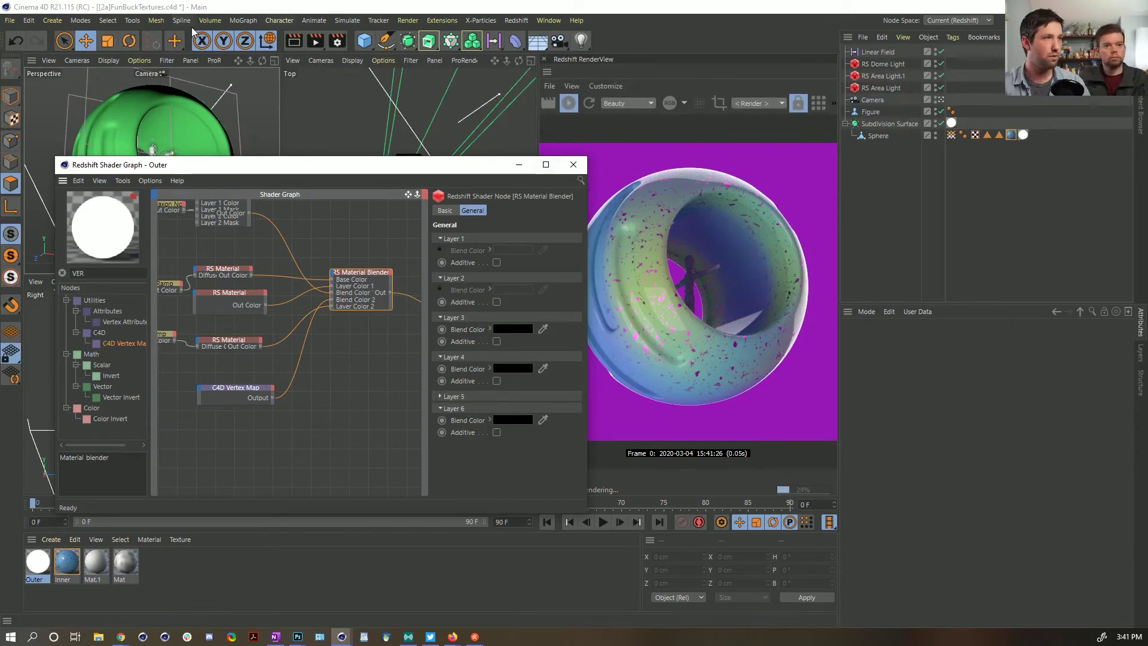
Step: Move the shader graph window off the perspective view and adjust the Linear Field in Model mode to tighten the blend around the opening
drag(364, 170, 360, 256)
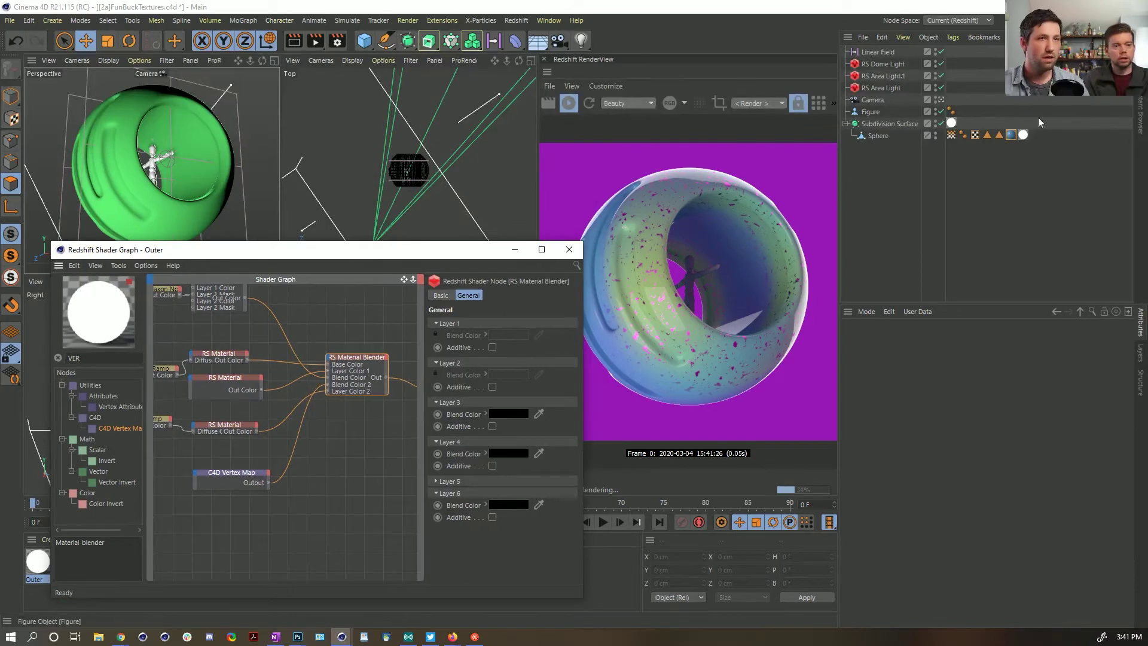
click(878, 136)
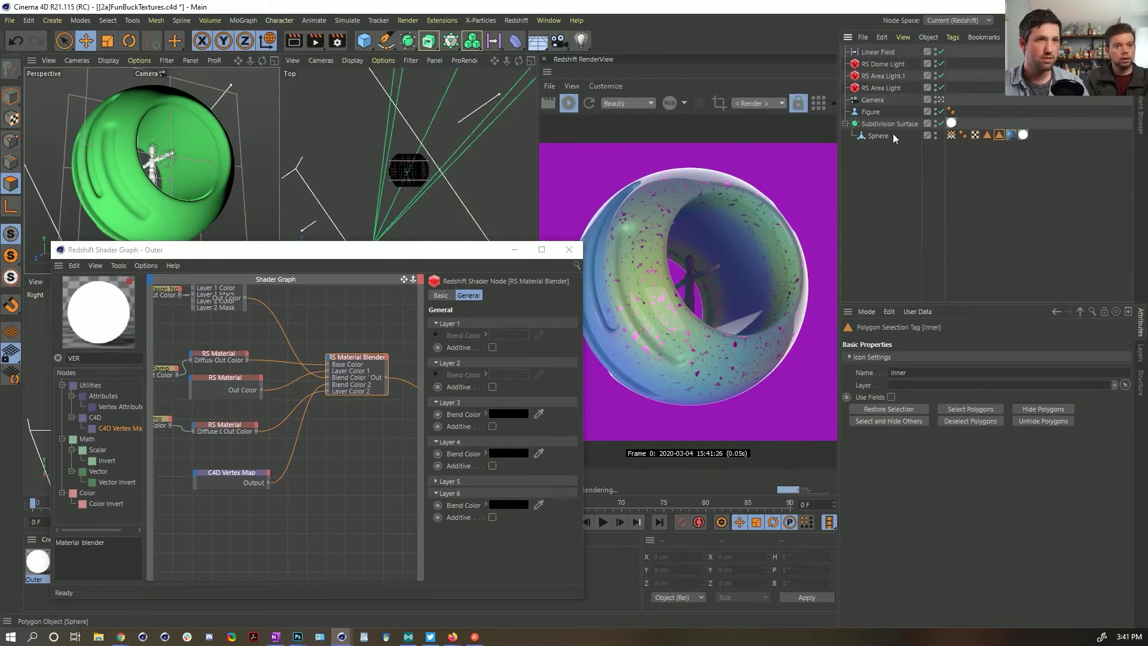
click(887, 53)
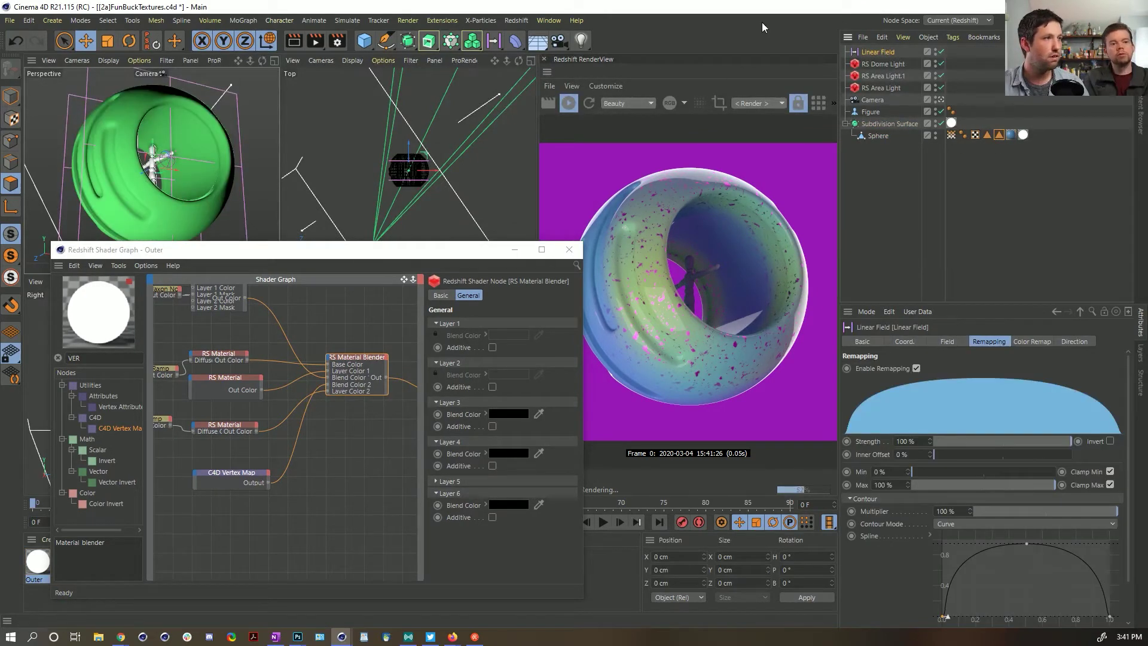
click(11, 96)
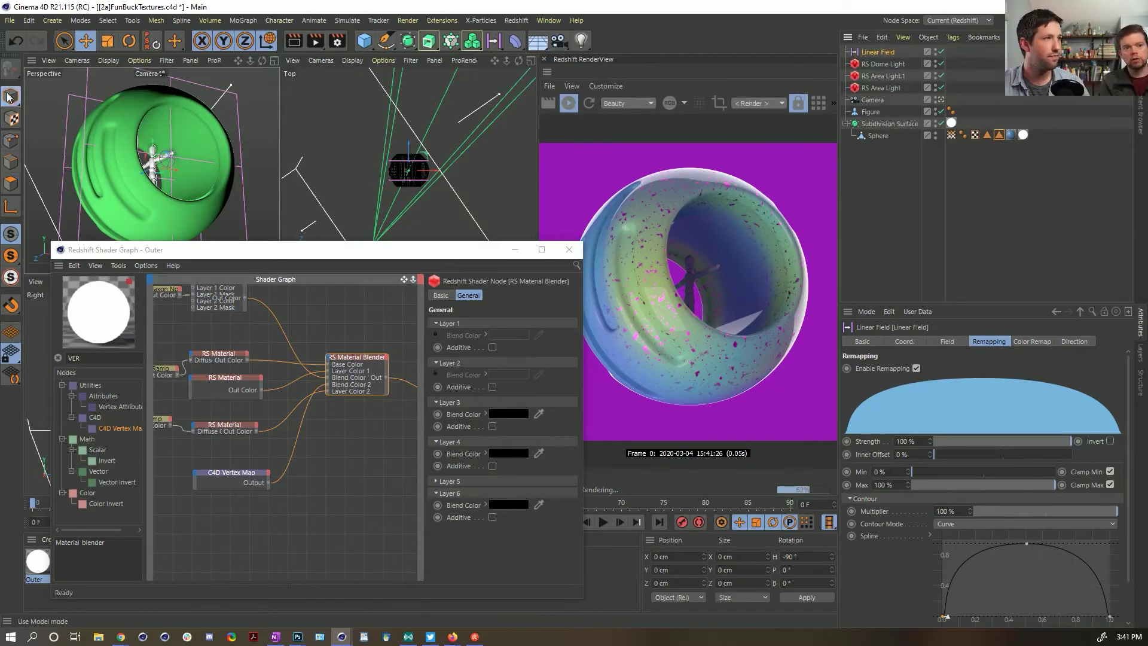
mouse_move(138, 177)
mouse_down()
mouse_move(122, 182)
mouse_move(129, 176)
mouse_up()
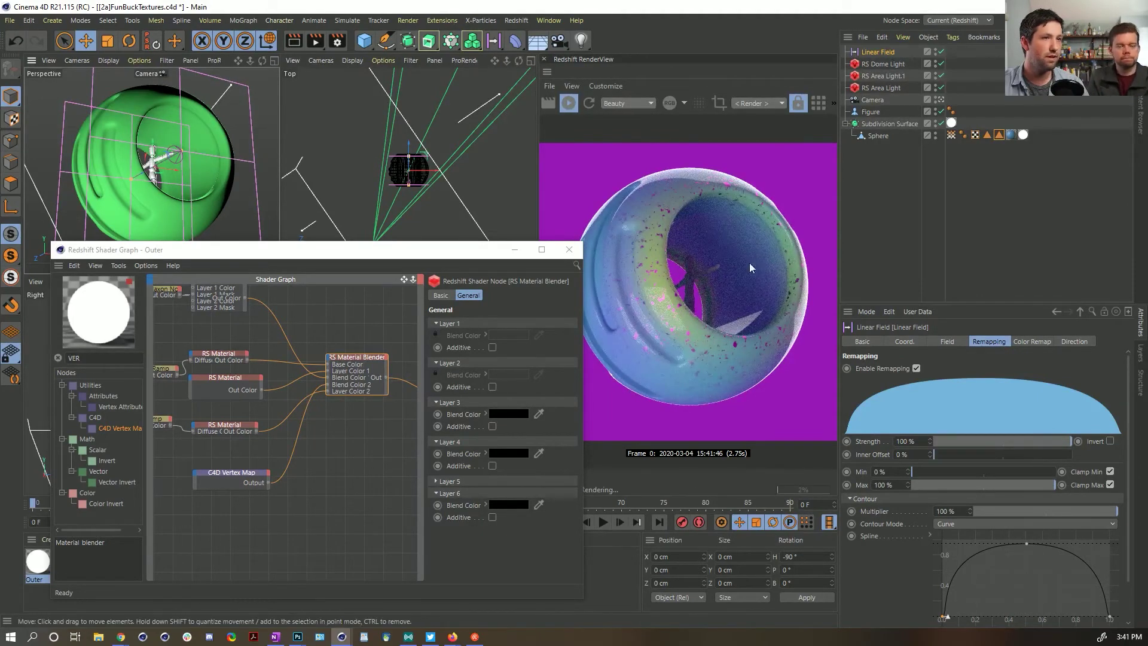
click(1043, 155)
click(1011, 135)
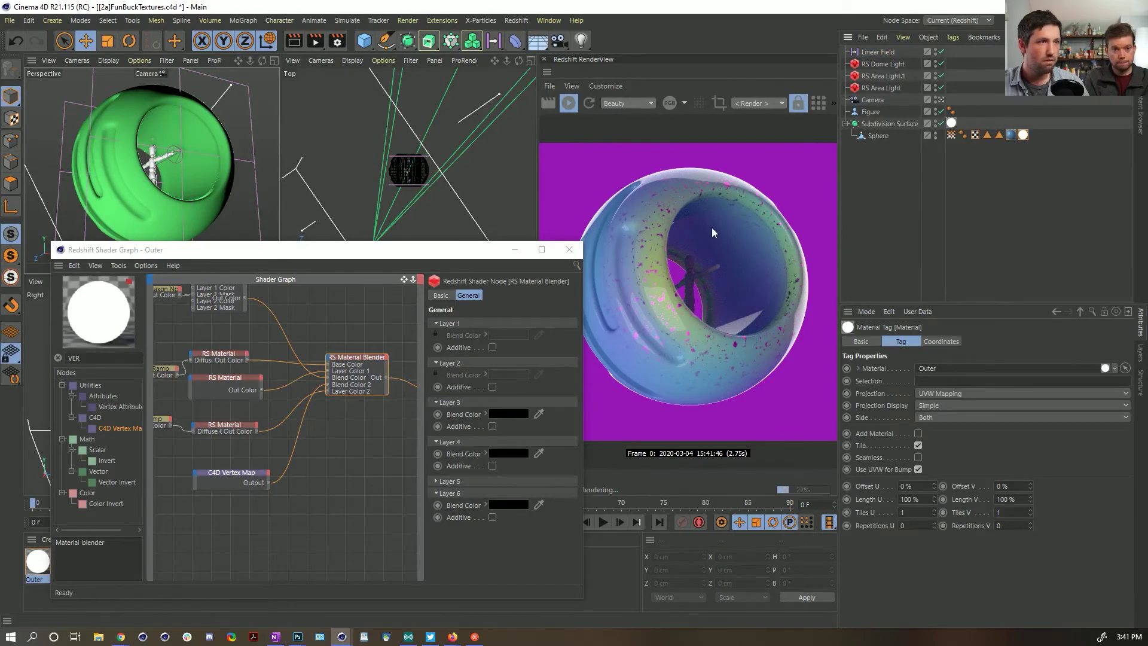
click(1045, 170)
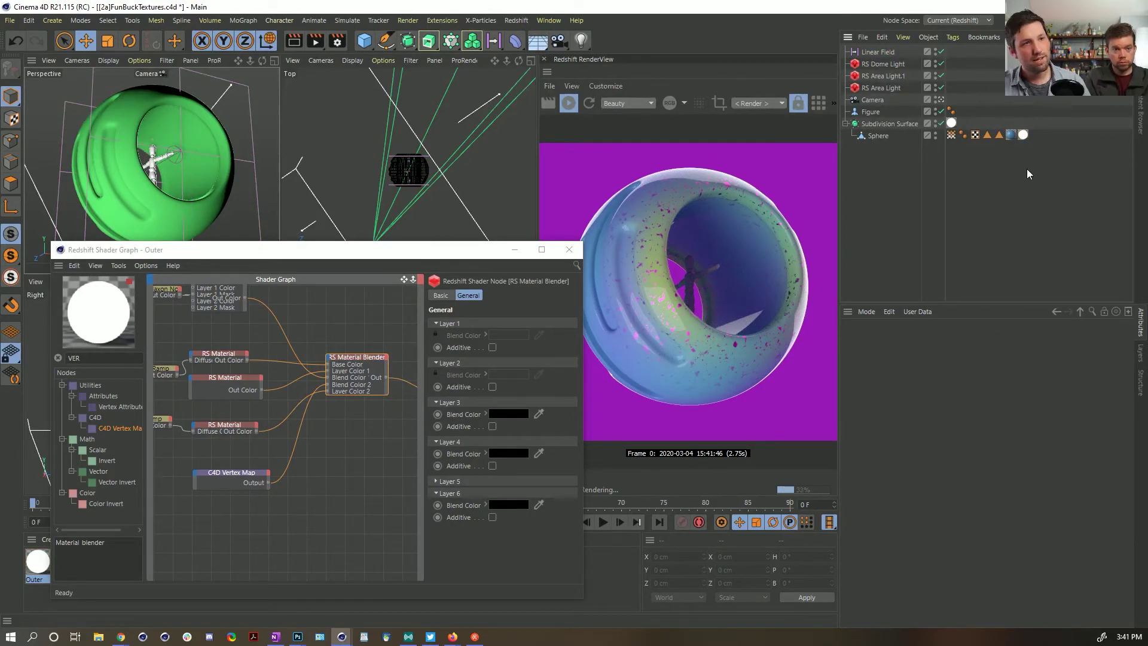
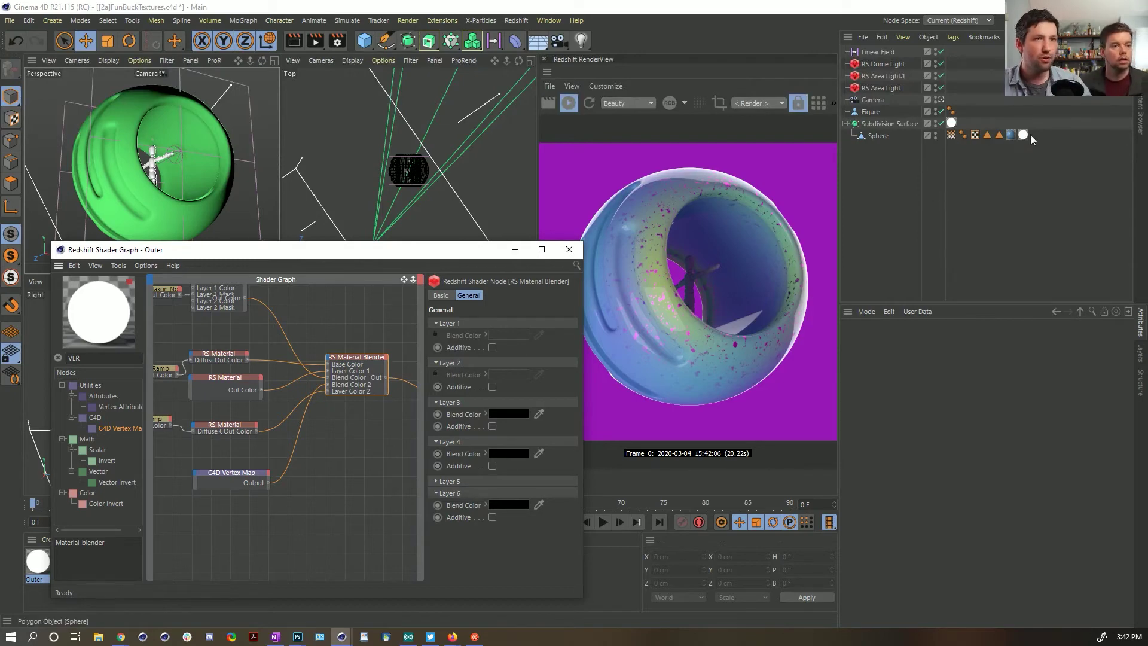
Step: Add a Spherical Field to the Sphere's Vertex Map with Multiply blending, and place a Clamp layer above it
click(951, 135)
click(914, 471)
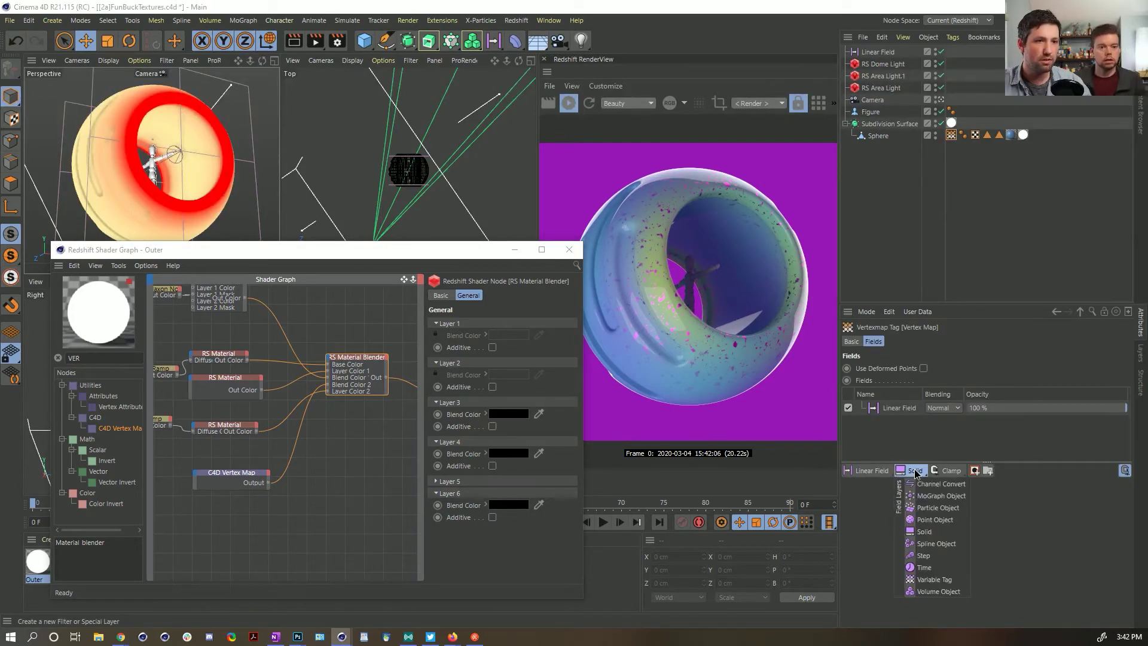
click(870, 471)
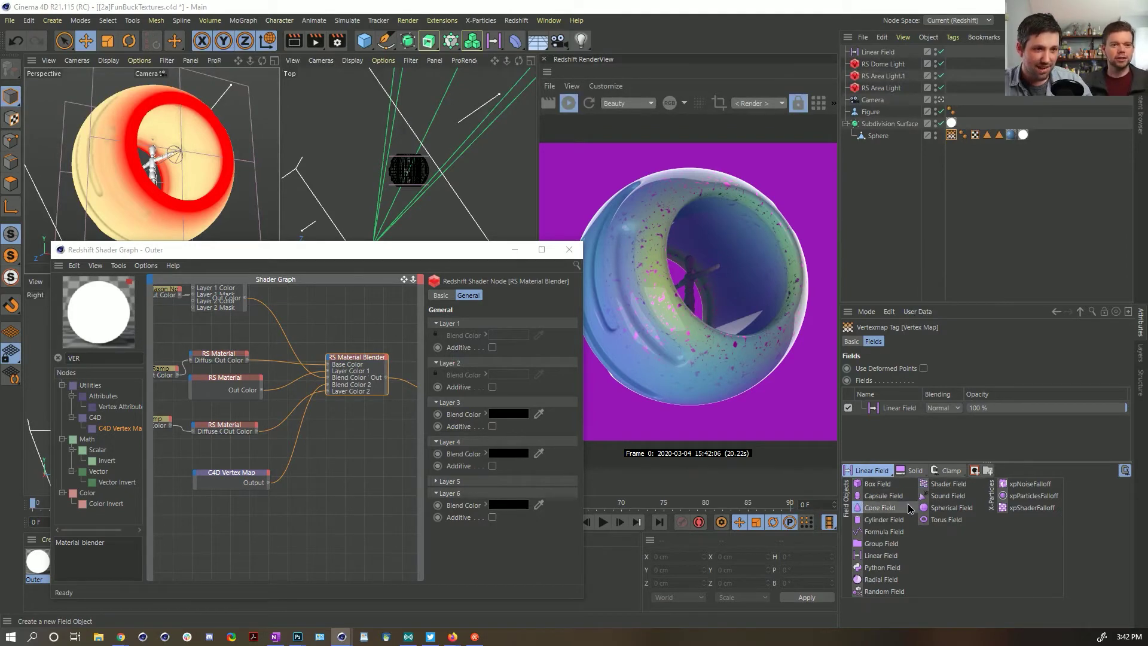
click(951, 508)
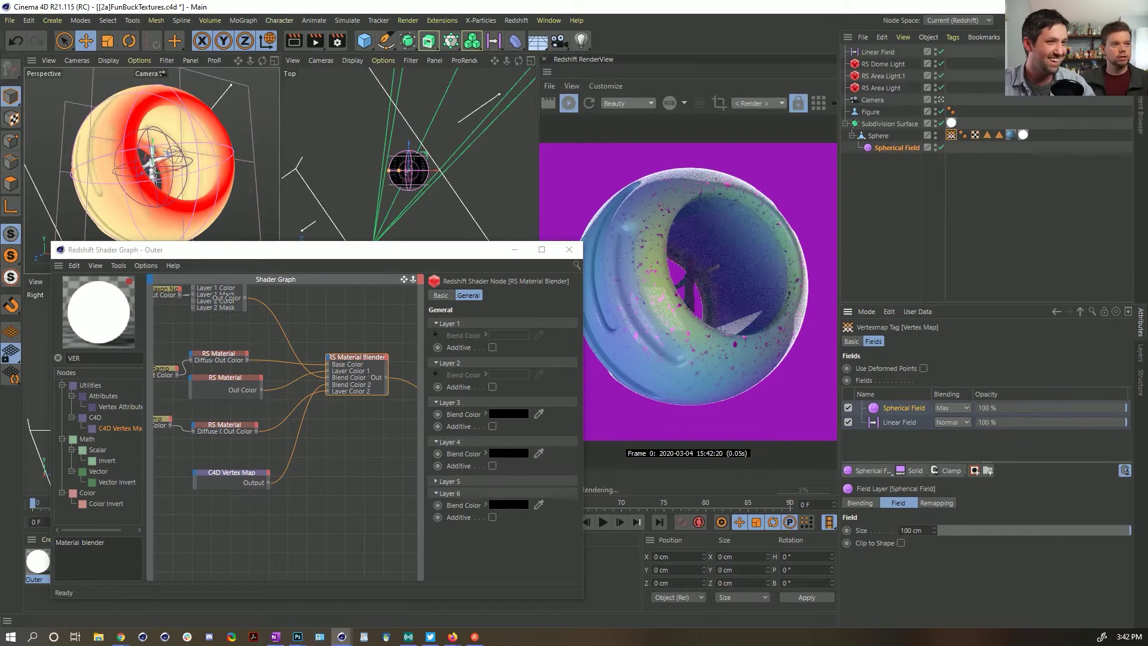
click(963, 409)
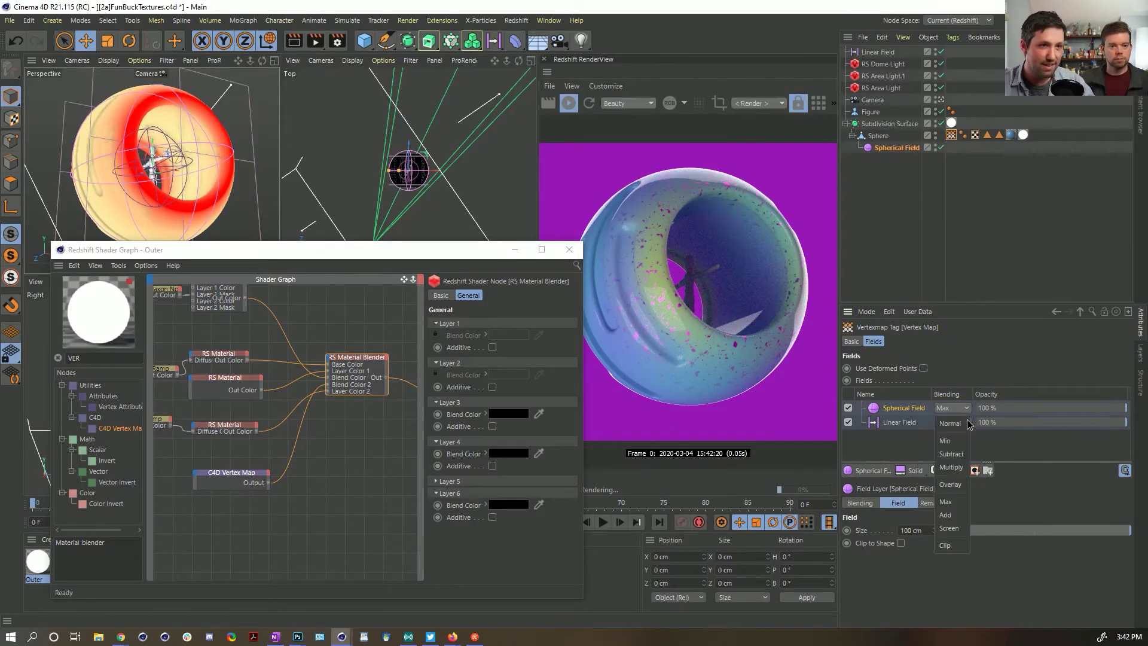
click(952, 467)
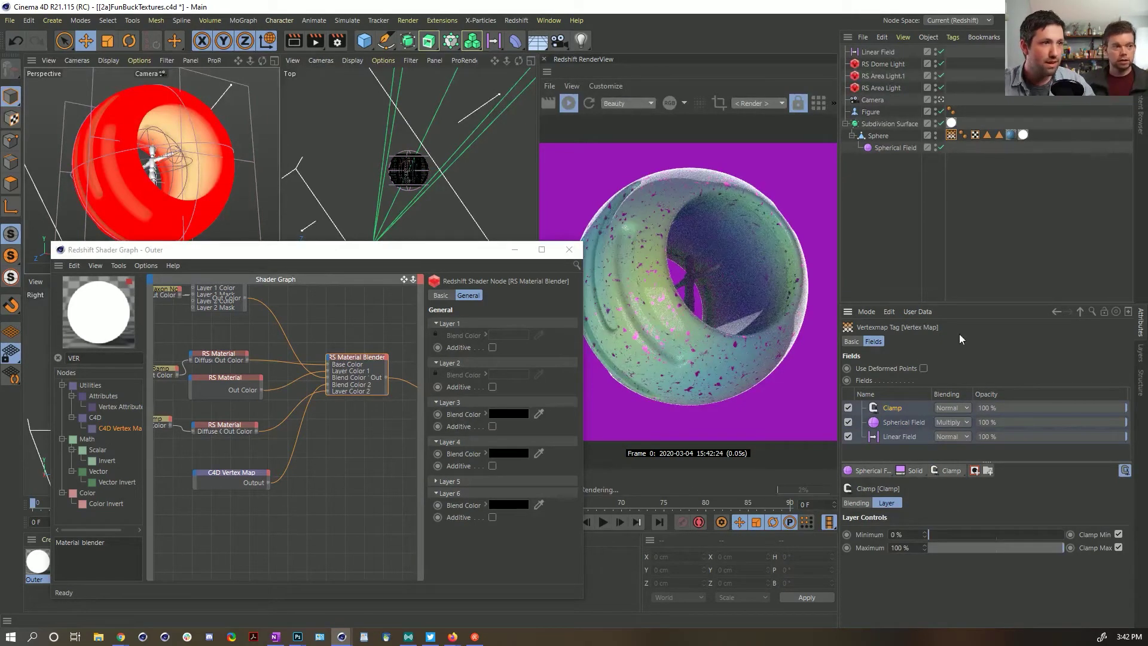
click(935, 250)
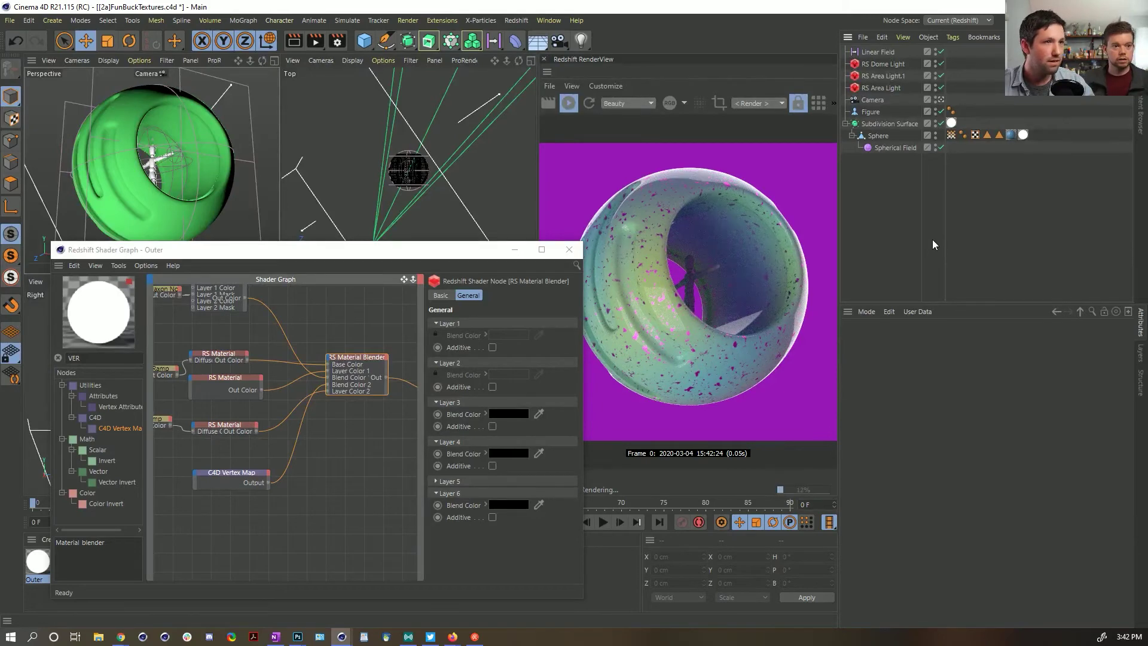
Step: Resize the Spherical Field in the viewport, bringing its Inner Offset to 92%
click(886, 147)
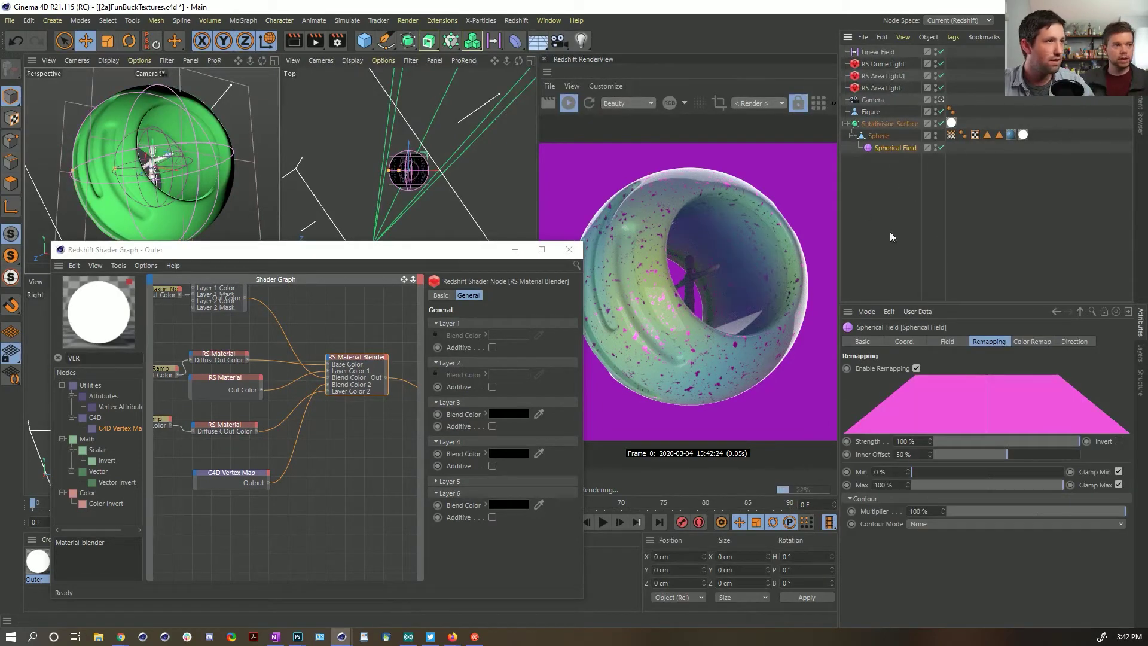
mouse_move(74, 170)
mouse_down()
mouse_move(124, 162)
mouse_move(88, 166)
mouse_up()
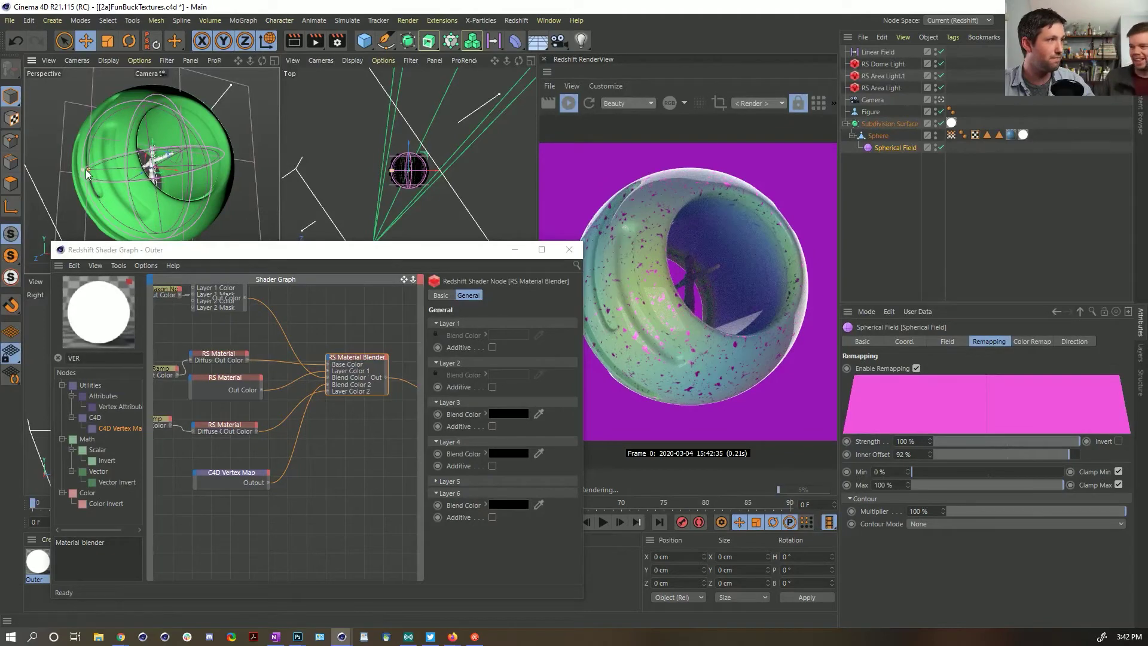
click(1025, 210)
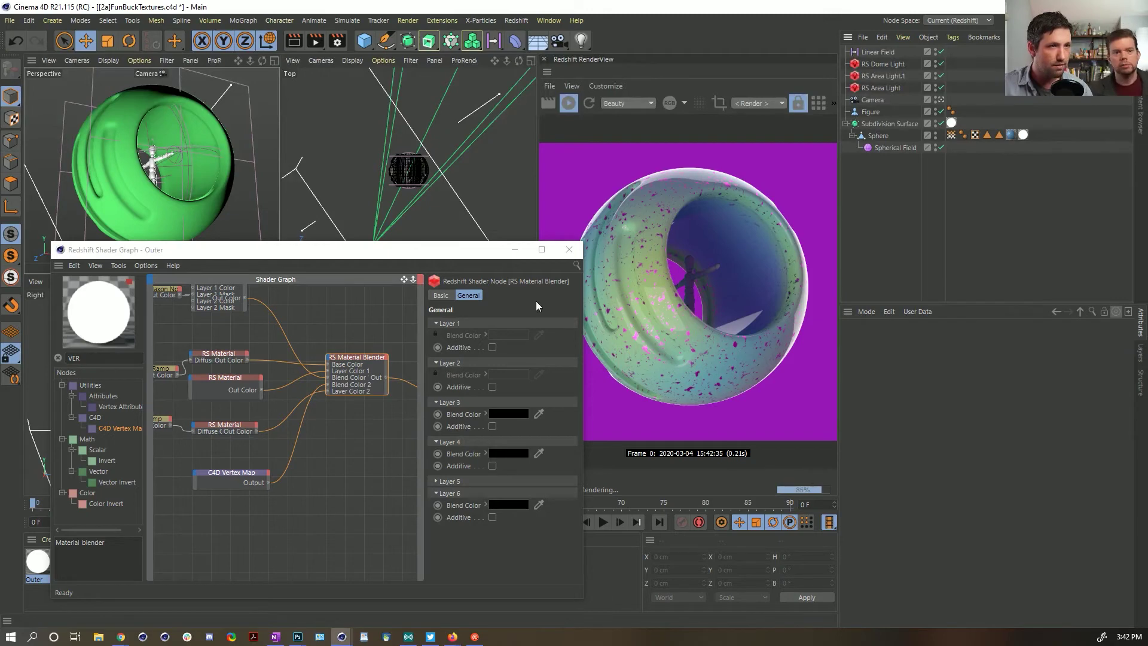
Step: Give the RS Material feeding Layer Color 2 a blue emission of H 210°, S 78%, V 82% and an Emission Weight of 2
click(335, 448)
click(234, 426)
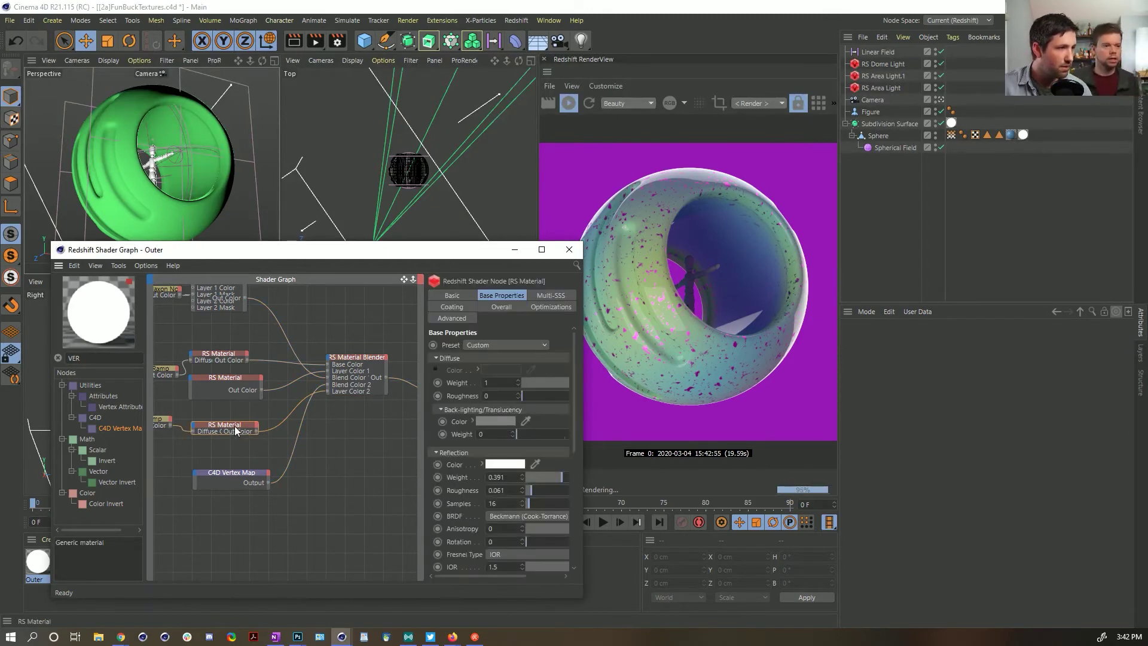
click(500, 308)
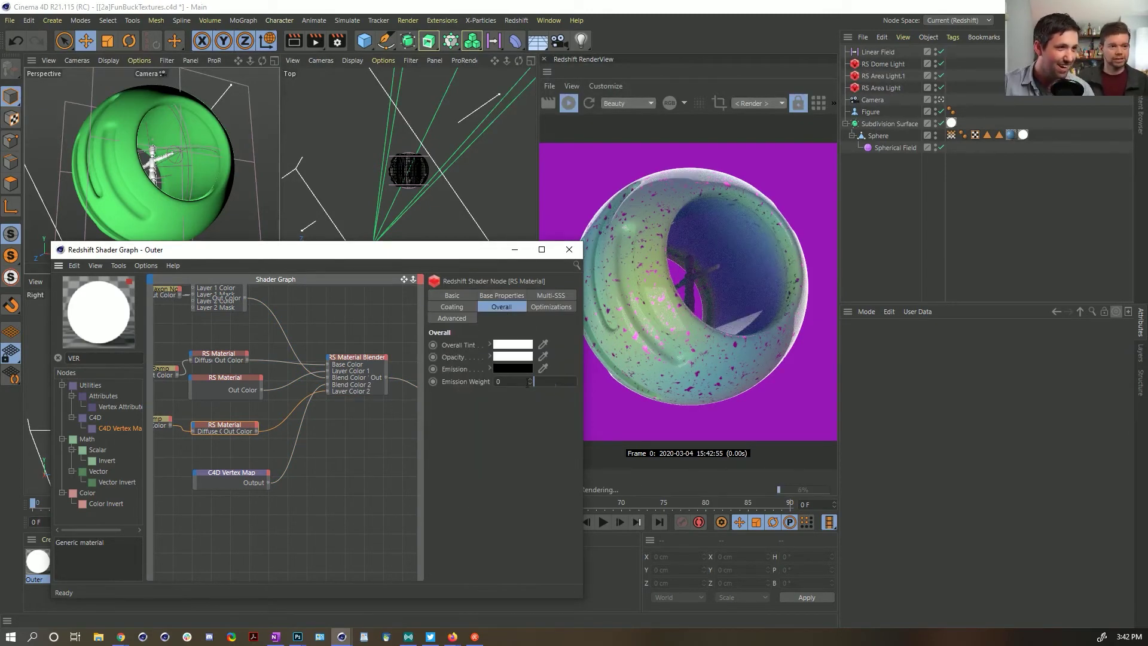
click(513, 366)
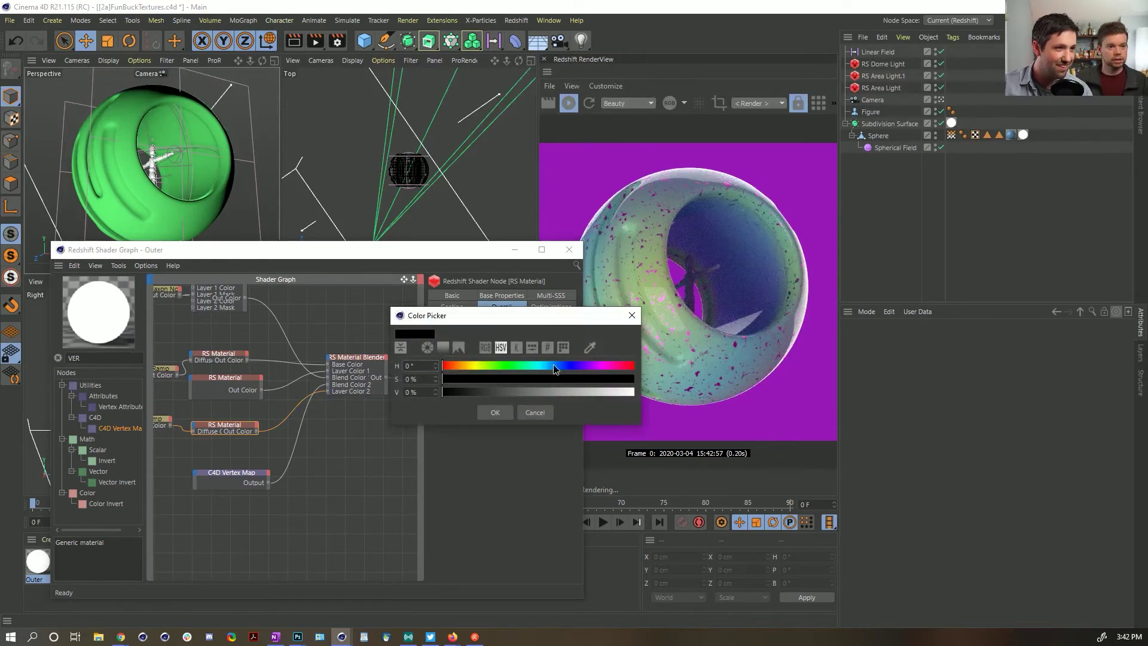
click(554, 365)
click(591, 378)
click(598, 392)
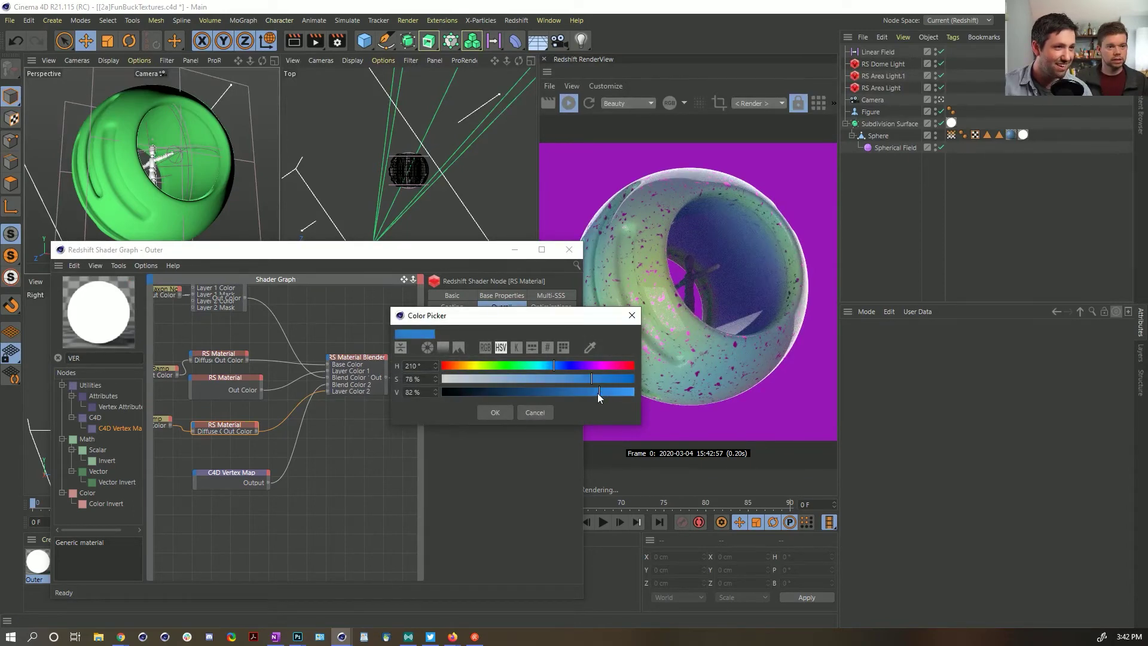
click(503, 412)
drag(556, 381, 585, 378)
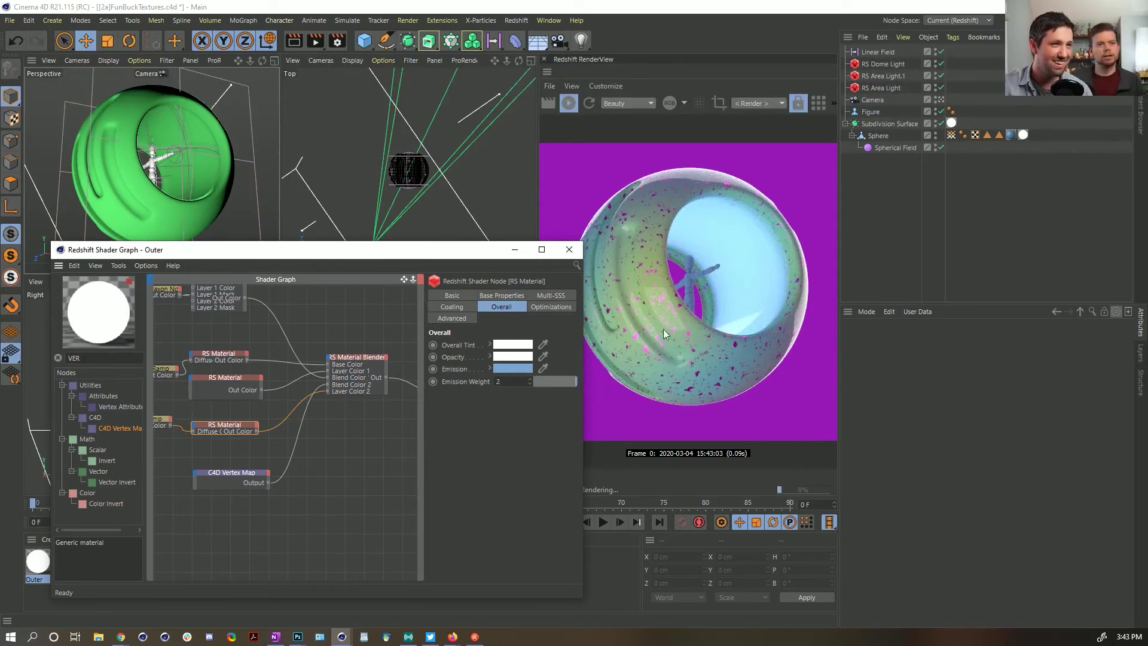
Step: Tidy the shader graph by moving the C4D Vertex Map node lower and the Material Blender farther from the RS Materials
middle_drag(264, 433, 349, 408)
click(192, 337)
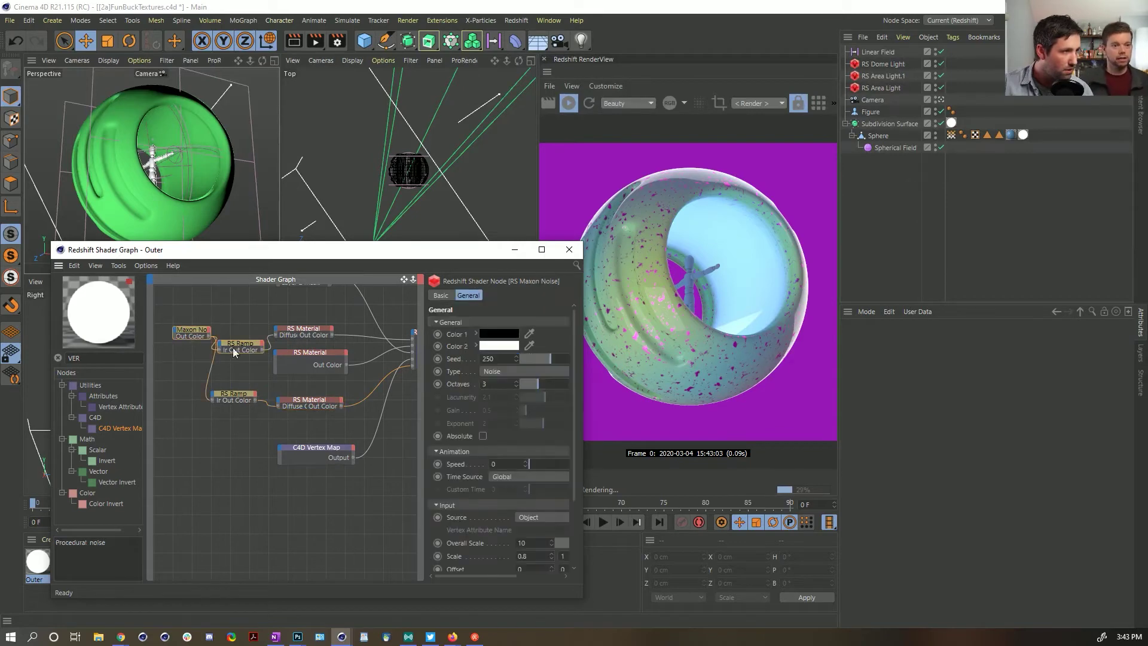
click(248, 346)
click(247, 383)
drag(292, 401, 294, 398)
click(321, 443)
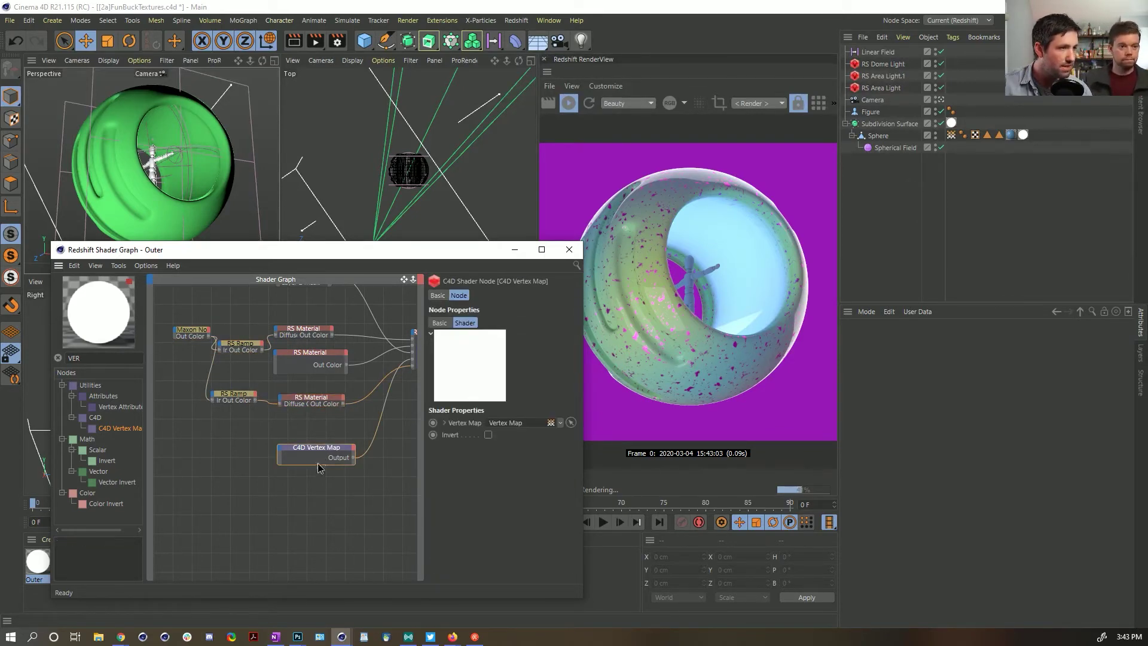
drag(327, 455, 325, 500)
alt+middle_drag(349, 468, 240, 488)
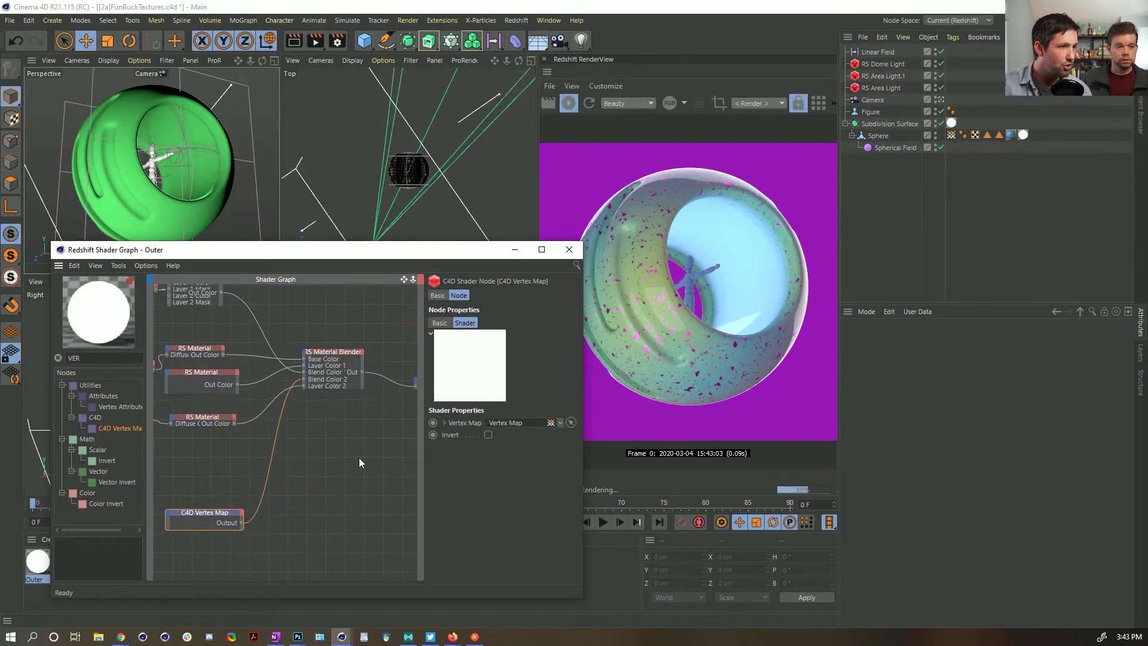
drag(344, 352, 381, 357)
drag(212, 372, 204, 370)
click(285, 444)
Step: Move the shader graph window off the timeline and material list, and save the scene file
mouse_move(323, 416)
alt+middle_down()
mouse_move(343, 384)
mouse_move(309, 409)
mouse_move(320, 405)
alt+middle_up()
alt+middle_drag(414, 339, 308, 424)
alt+right_drag(308, 424, 287, 424)
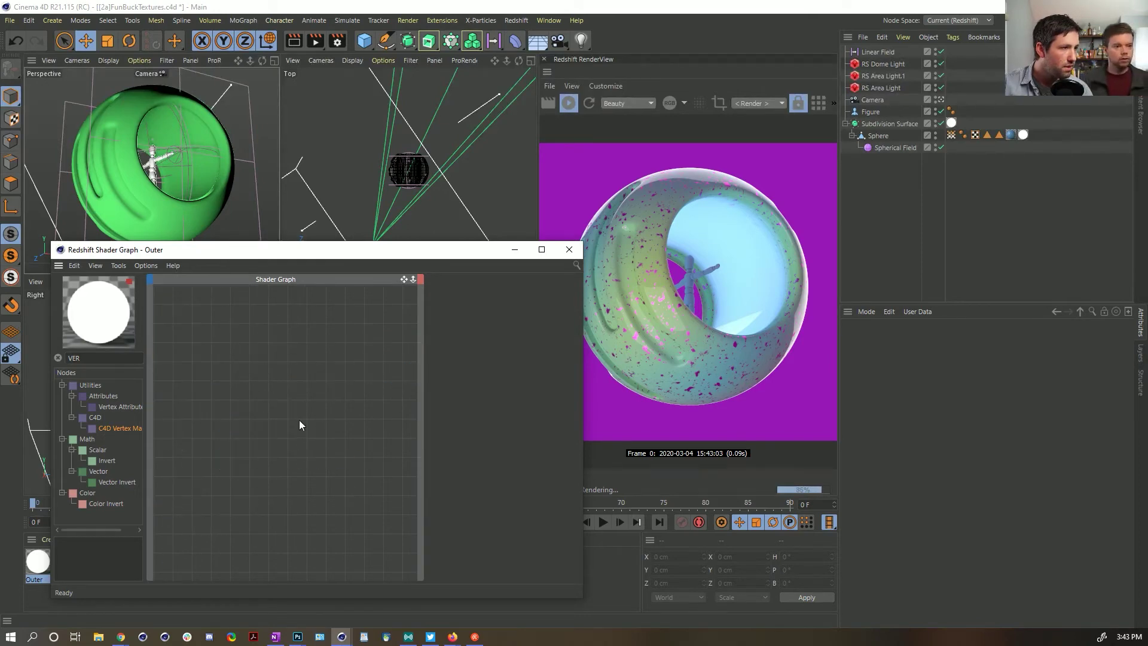
key(h)
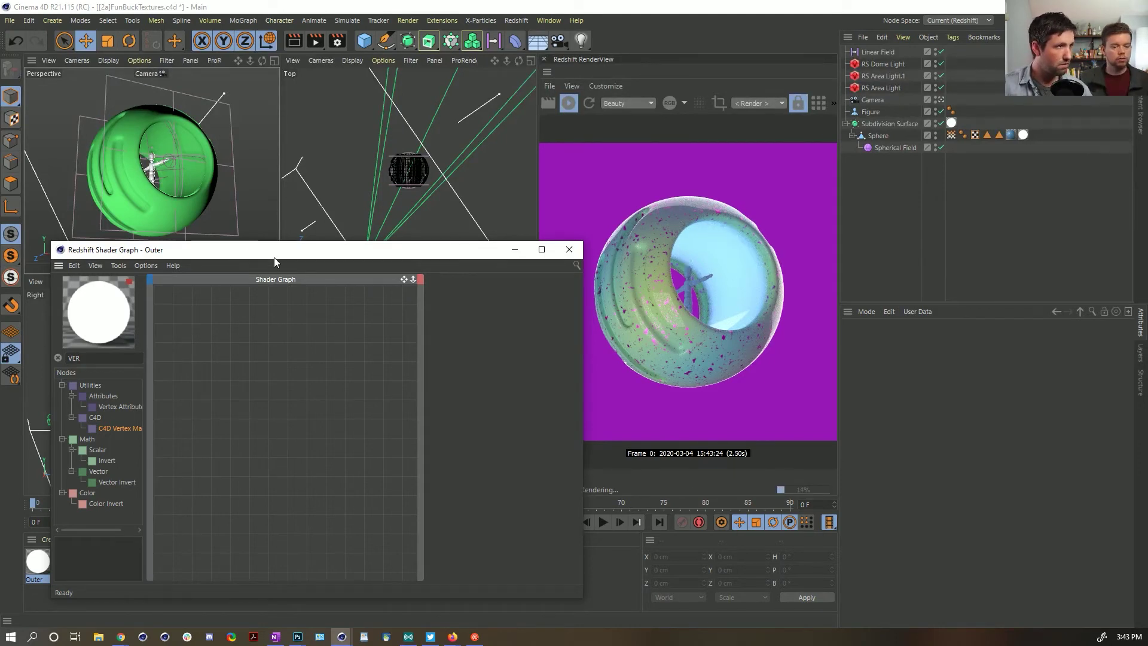
drag(274, 257, 297, 146)
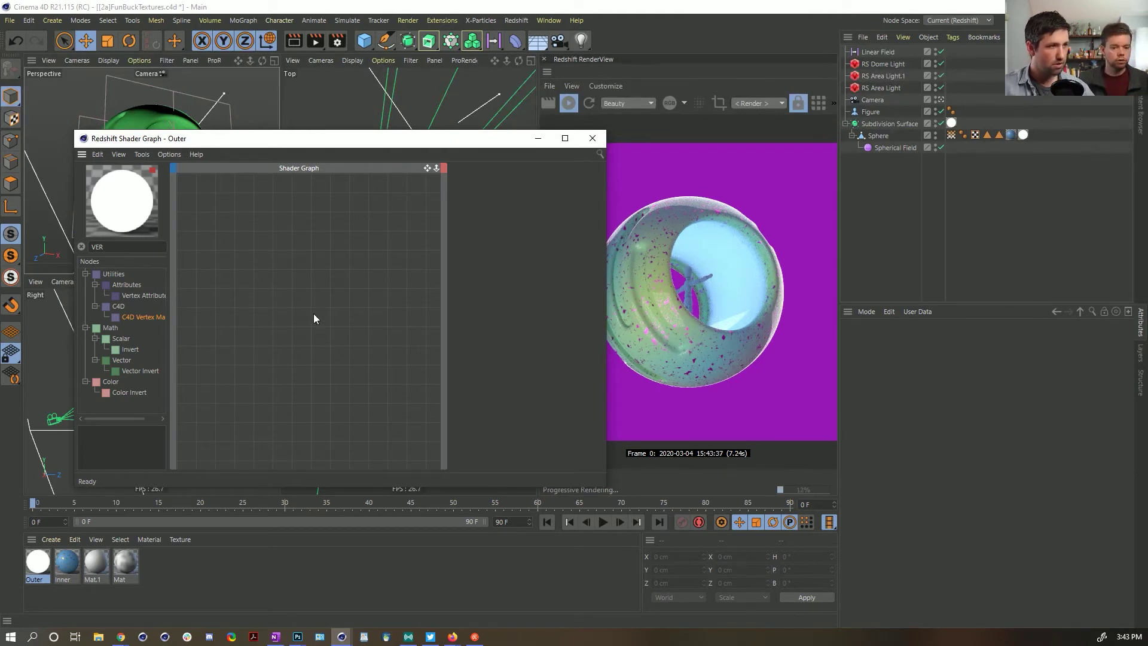
click(325, 9)
key(ctrl+s)
Step: Locate the complete node network of the Outer material in the shader graph
click(252, 364)
key(ctrl+v)
scroll(278, 345, up, 3)
drag(379, 261, 122, 416)
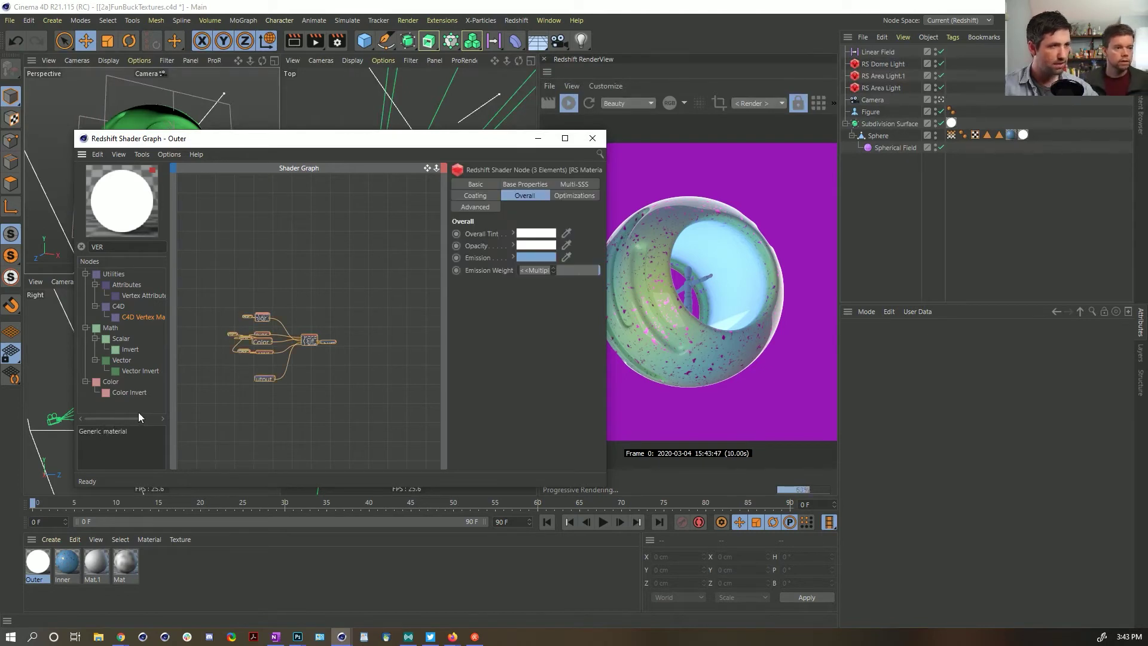
click(353, 302)
scroll(303, 379, up, 5)
scroll(215, 434, up, 4)
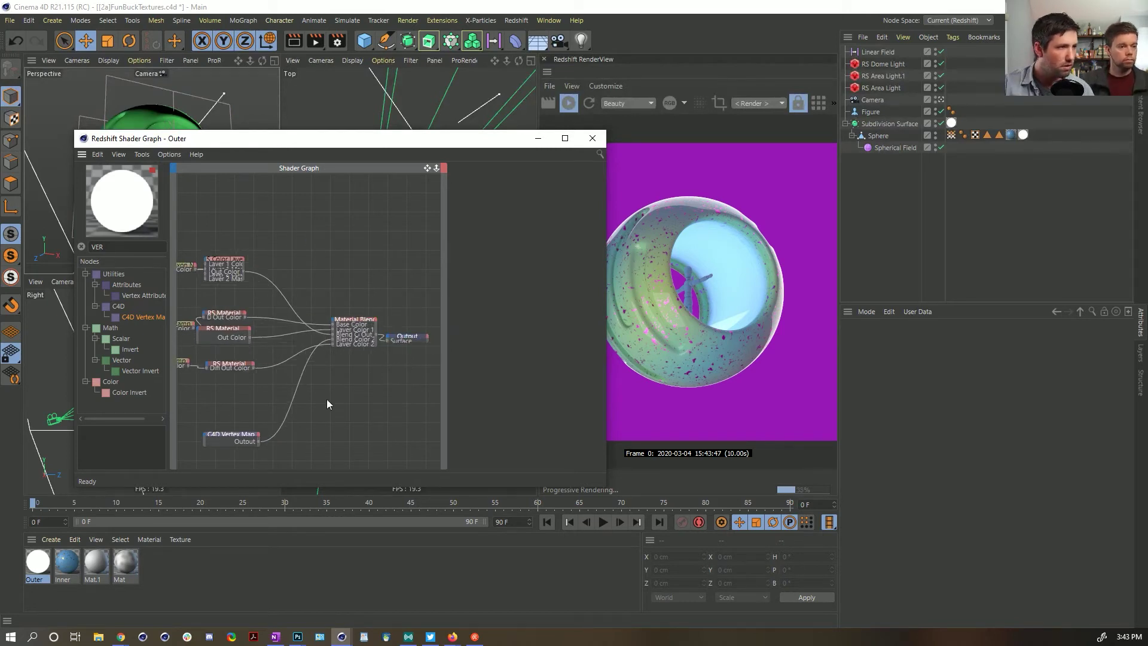
alt+middle_drag(345, 397, 104, 527)
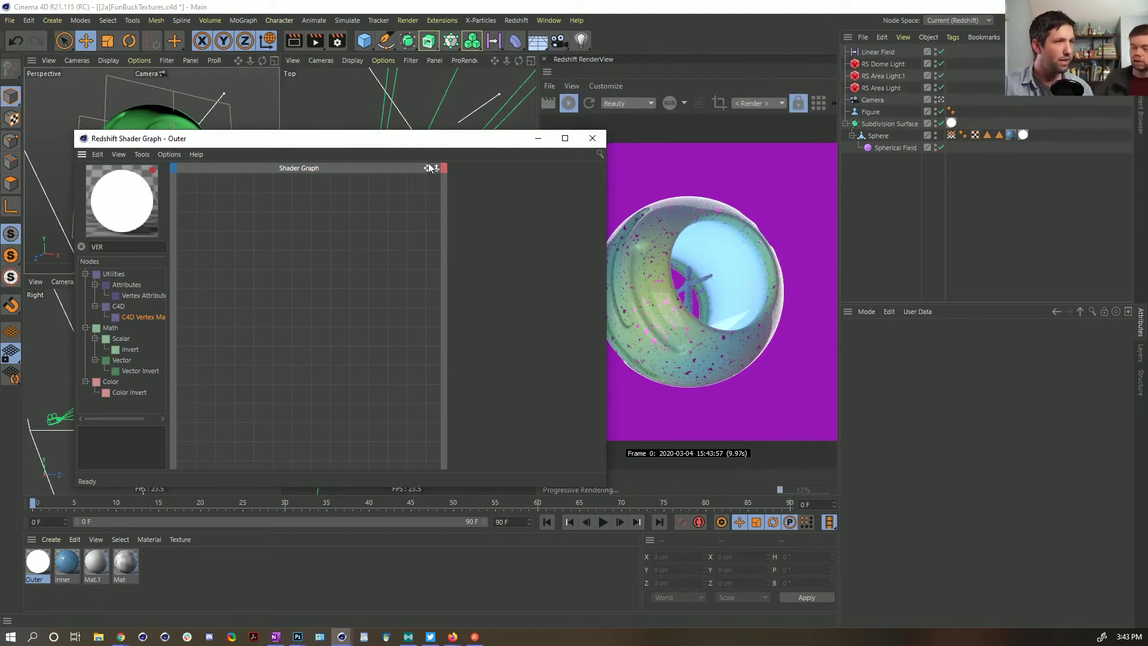
scroll(393, 339, down, 5)
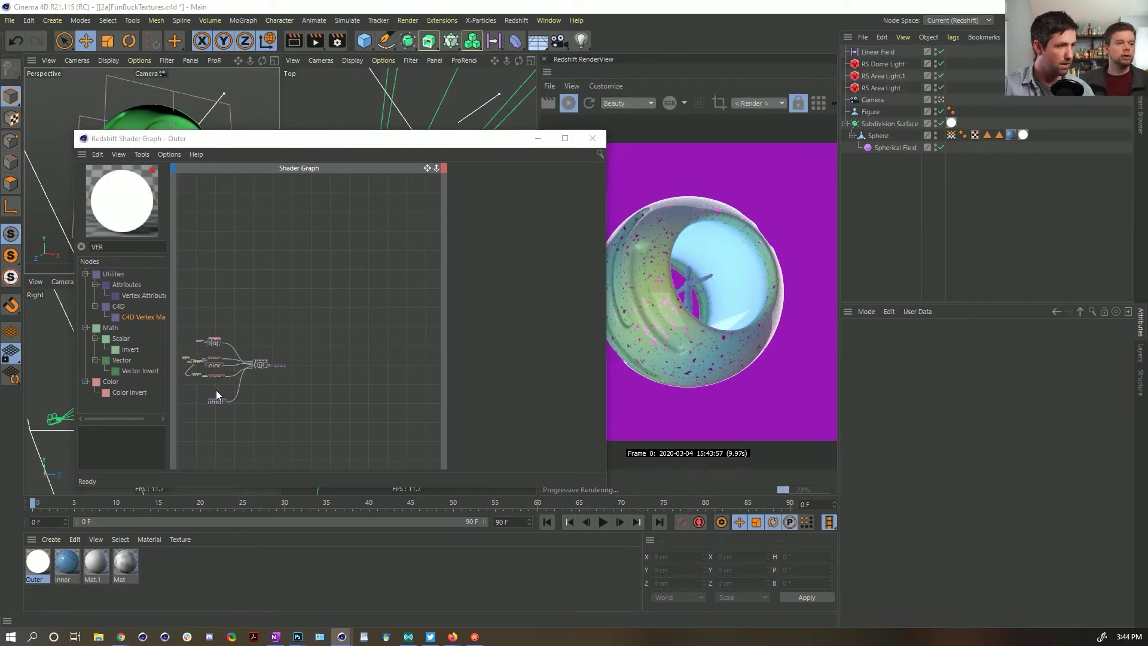
alt+middle_drag(250, 397, 309, 338)
scroll(306, 311, up, 4)
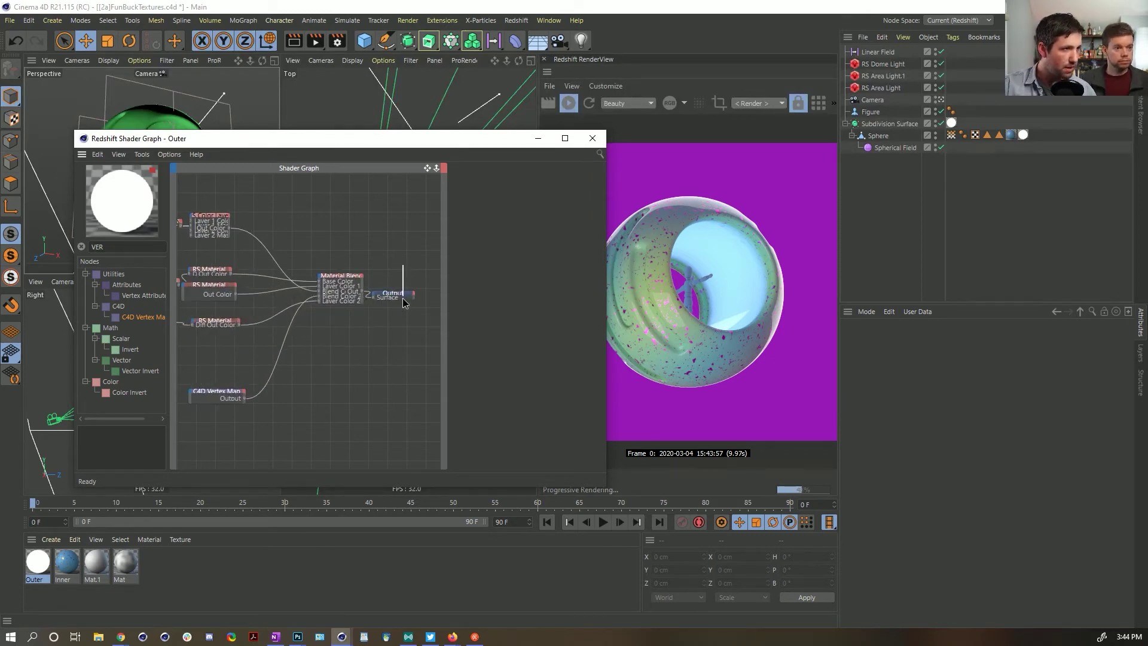
Step: Space the Output node and the Material Blender farther apart in the shader graph
click(403, 293)
drag(397, 293, 423, 286)
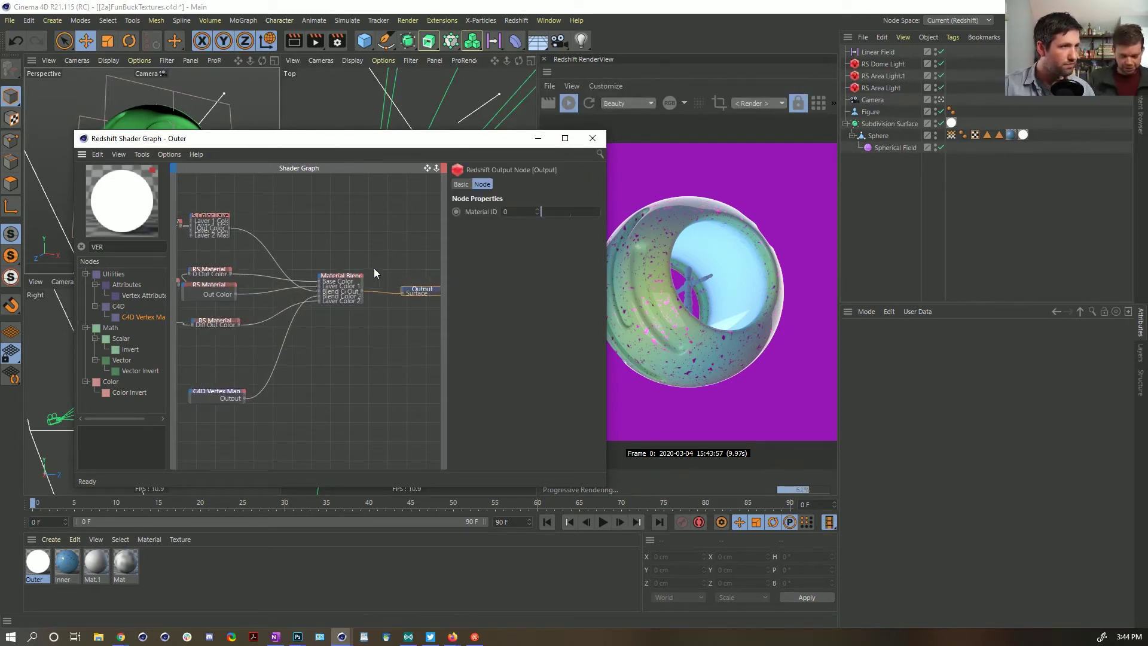
click(339, 277)
drag(340, 276, 320, 280)
click(348, 363)
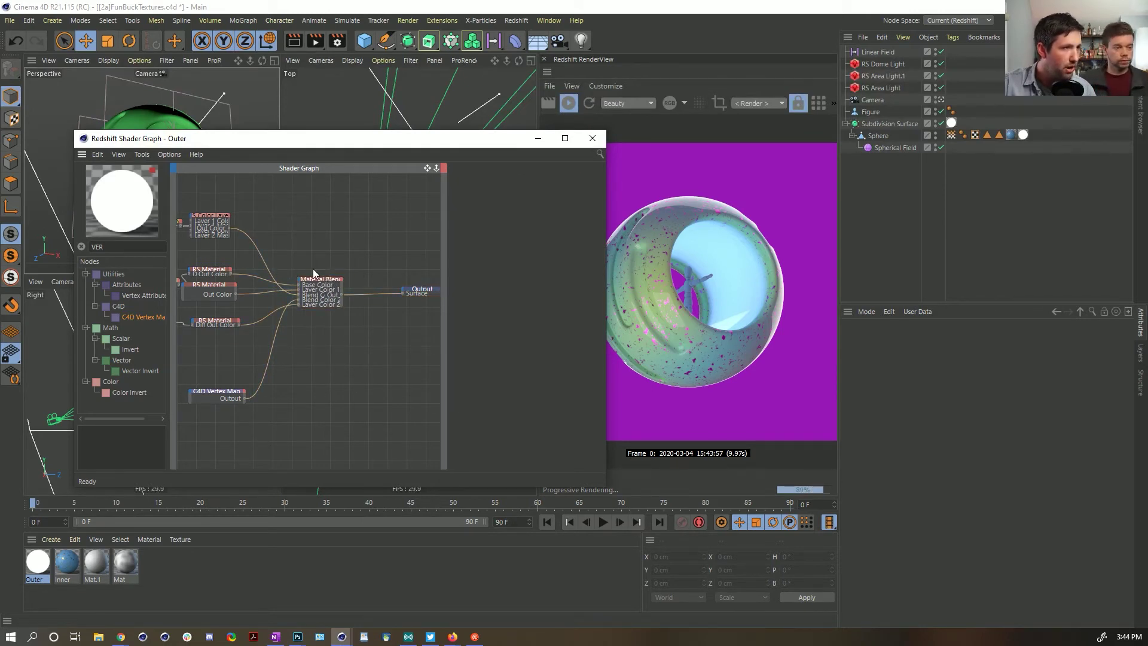
Step: Duplicate the Material Blender and connect the original blender's output to the copy's Base Color
ctrl+drag(320, 283, 372, 246)
click(373, 236)
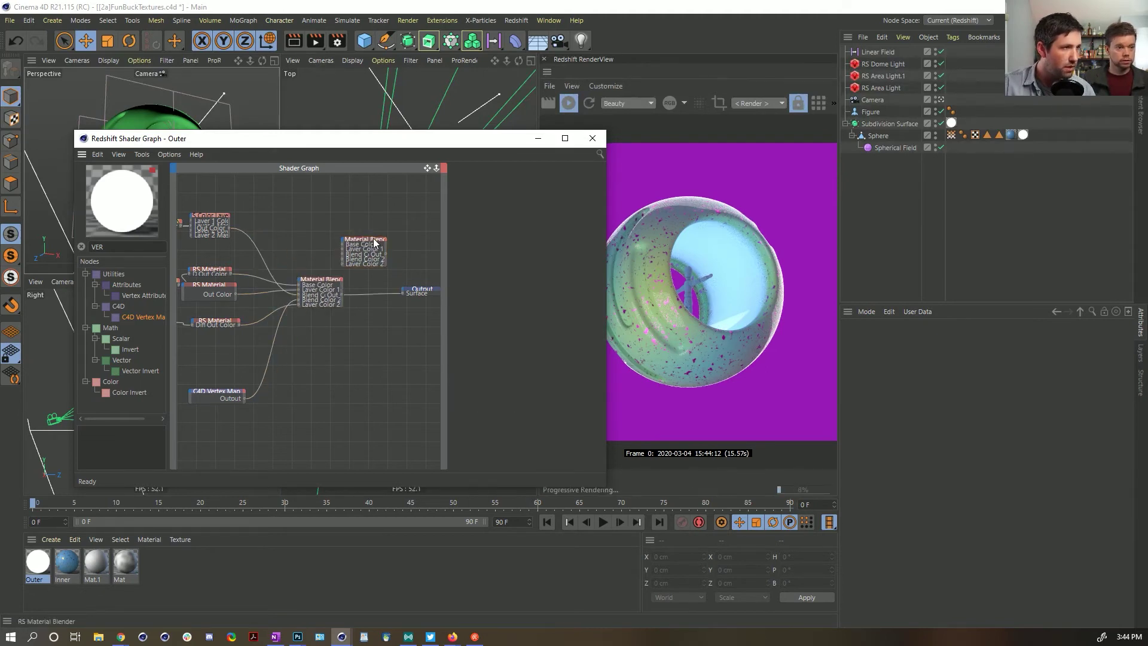
drag(343, 298, 343, 244)
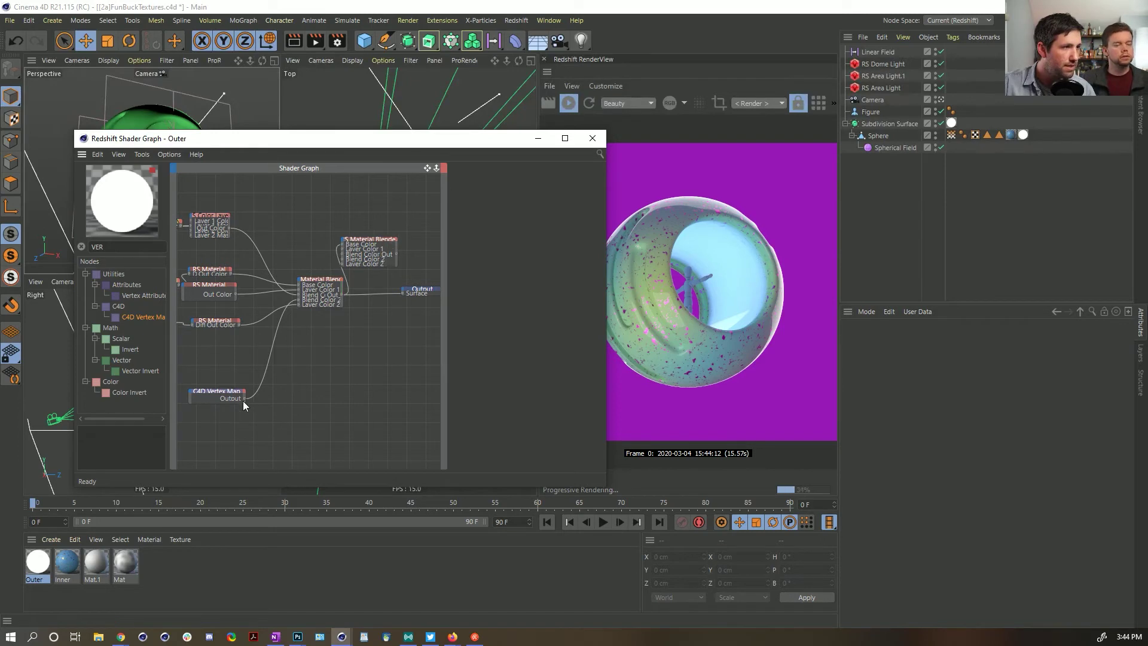
Step: Connect the C4D Vertex Map to the second Material Blender's Blend Color 1 and place that blender below the Output node
drag(244, 398, 346, 243)
click(403, 270)
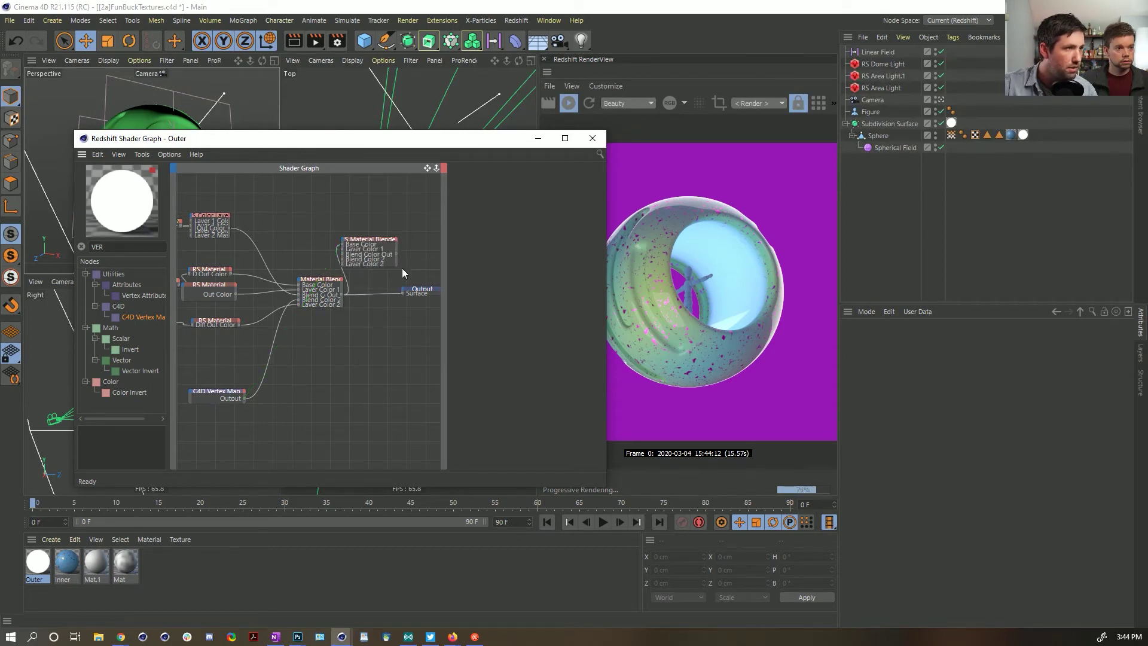
click(391, 263)
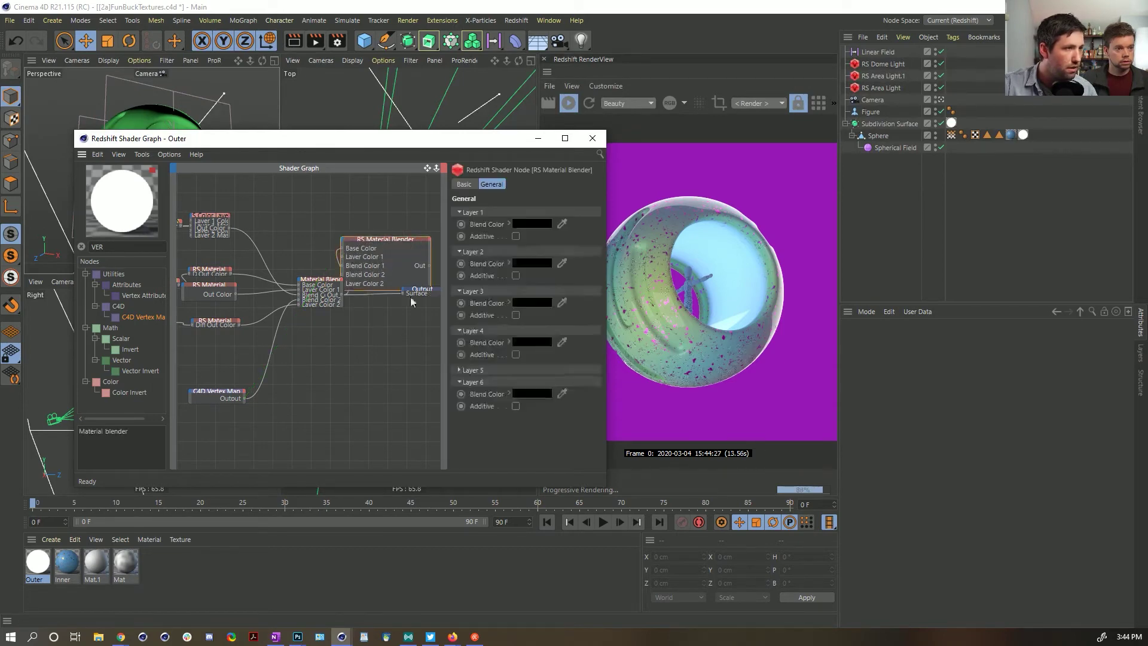
right_click(245, 398)
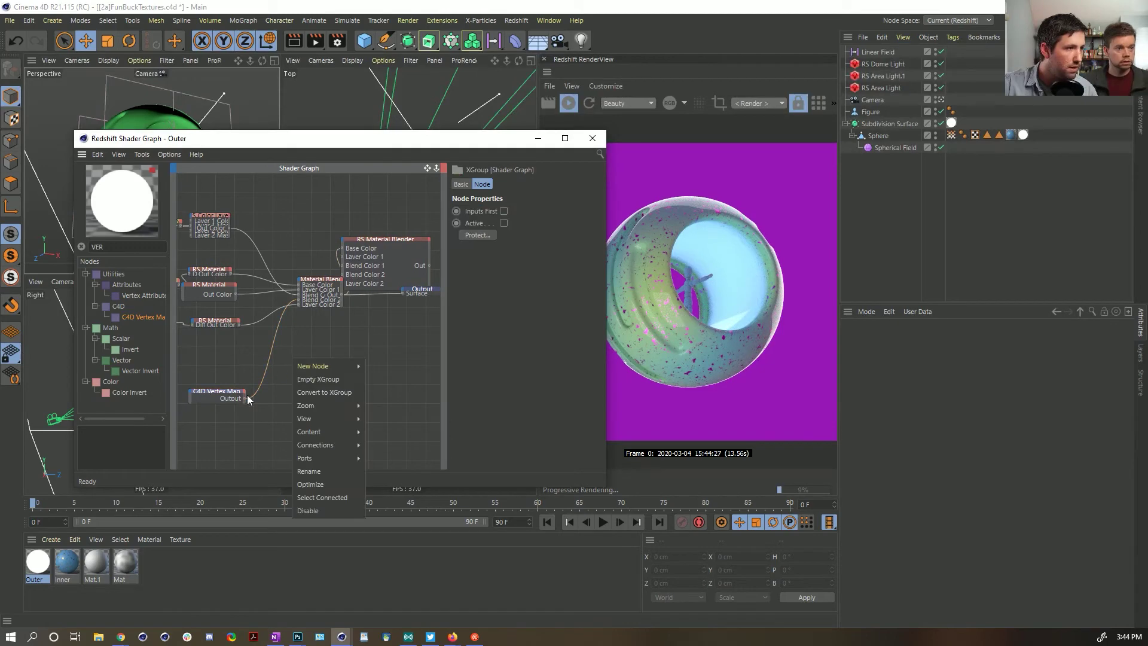
click(245, 398)
drag(245, 399, 394, 334)
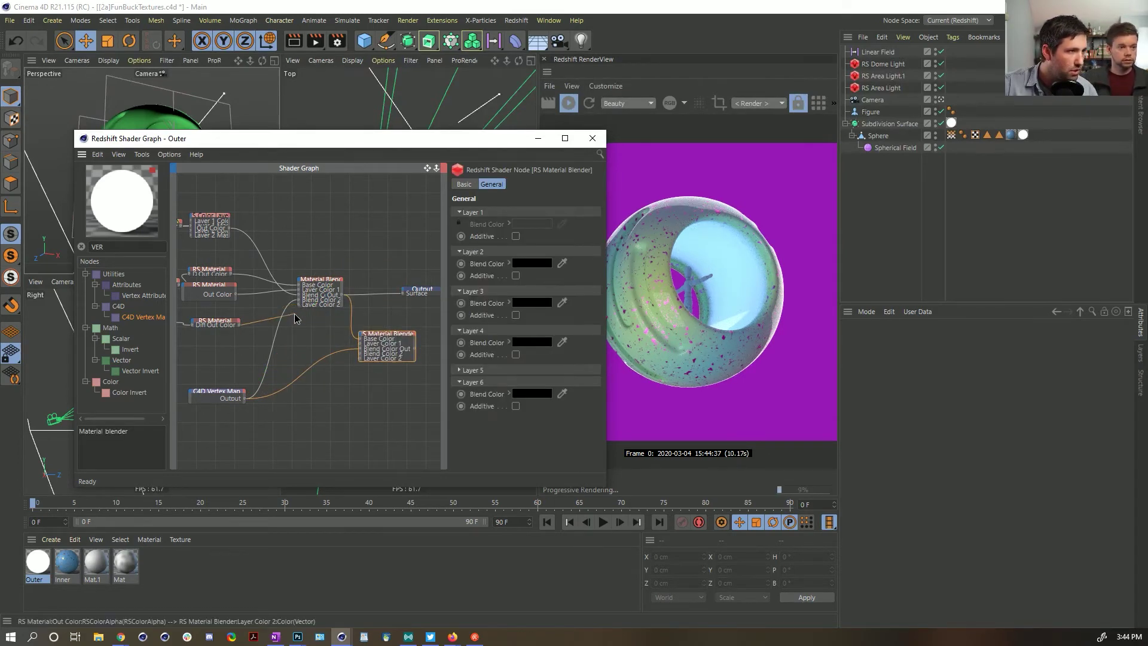
Step: Reroute the emissive RS Material to the second blender's Layer Color 1, feed that blender into Output, and remove both blenders' unused ports
drag(295, 315, 360, 343)
click(238, 326)
click(373, 333)
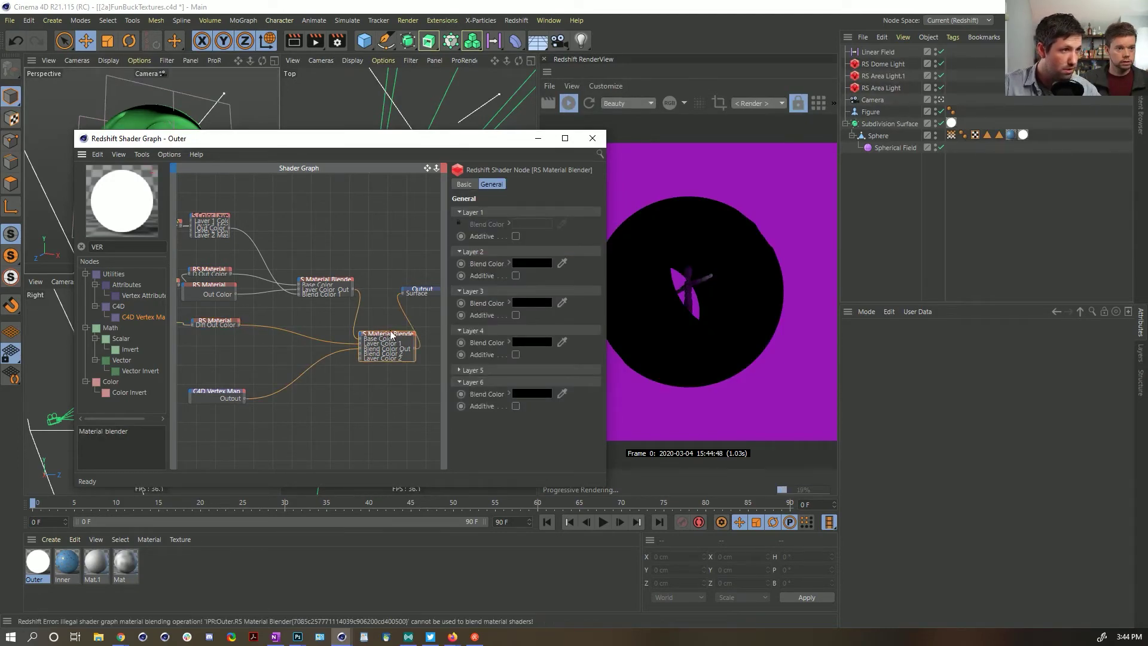
click(323, 281)
click(391, 335)
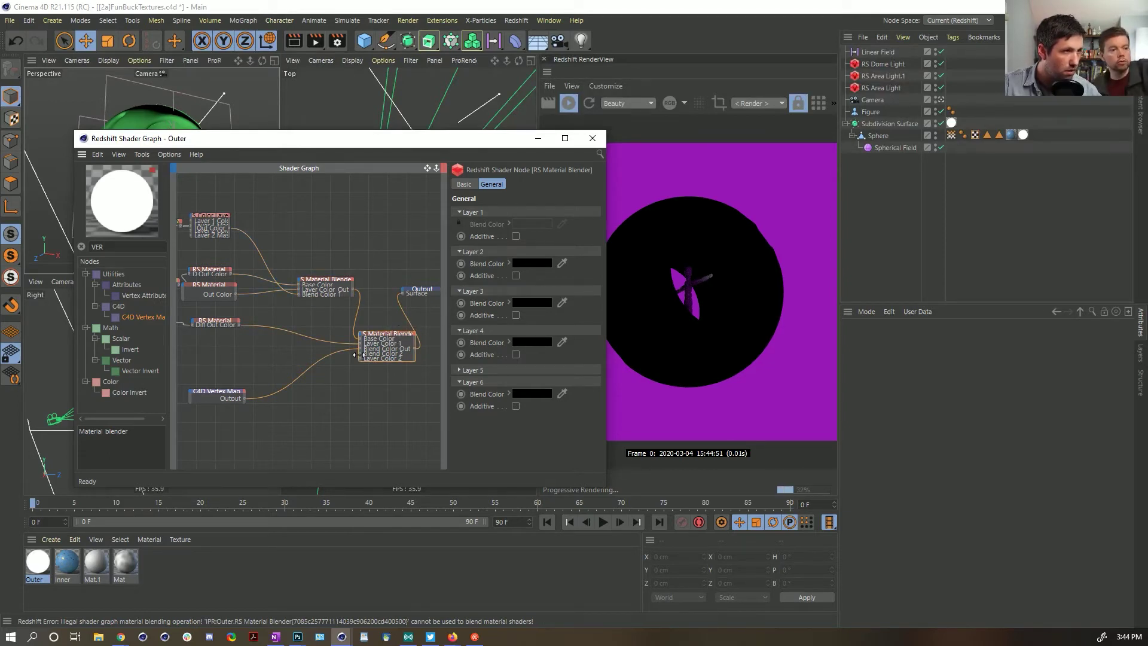
click(415, 362)
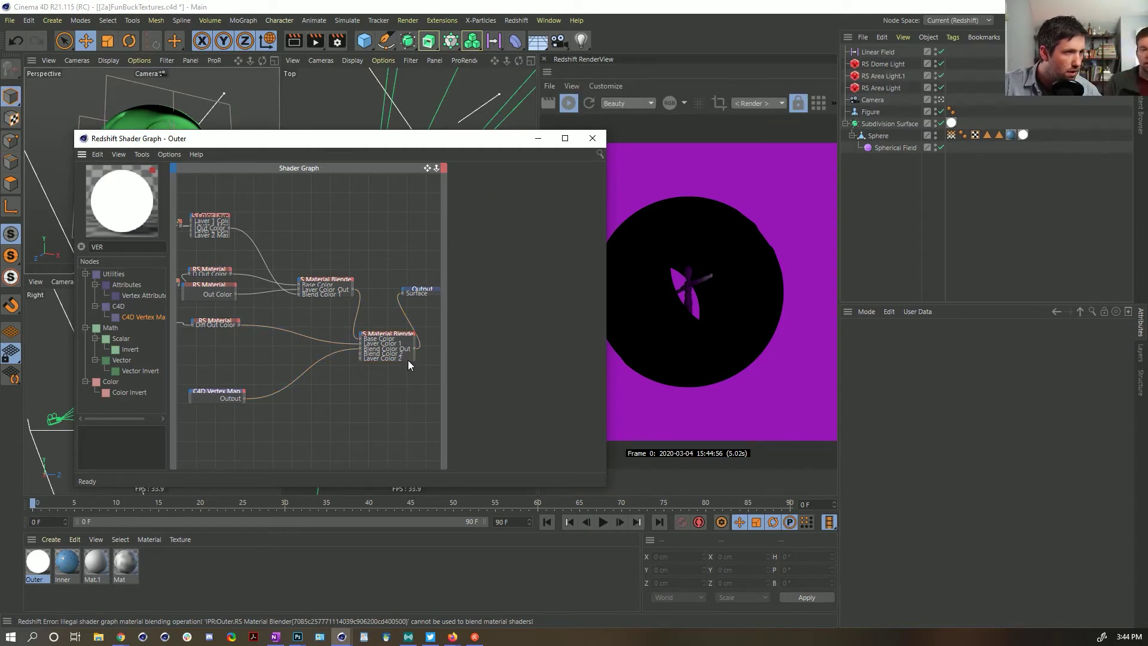
click(404, 357)
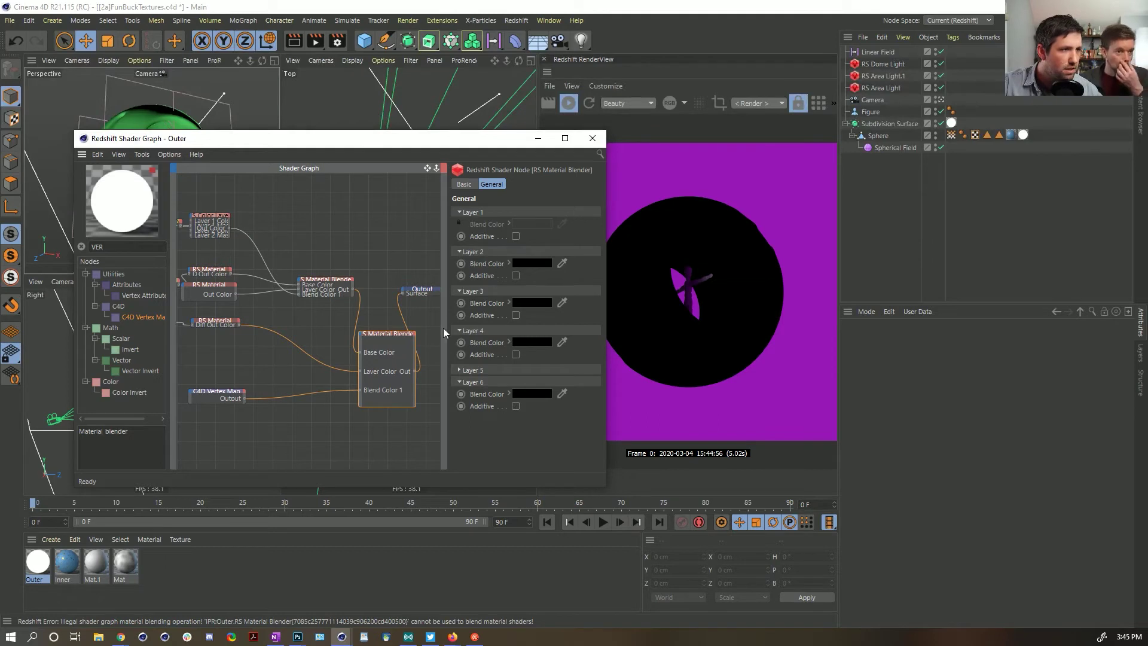
Step: Try a white Layer 2 Blend Color on the second Material Blender and return it to black
click(526, 264)
drag(544, 286, 673, 296)
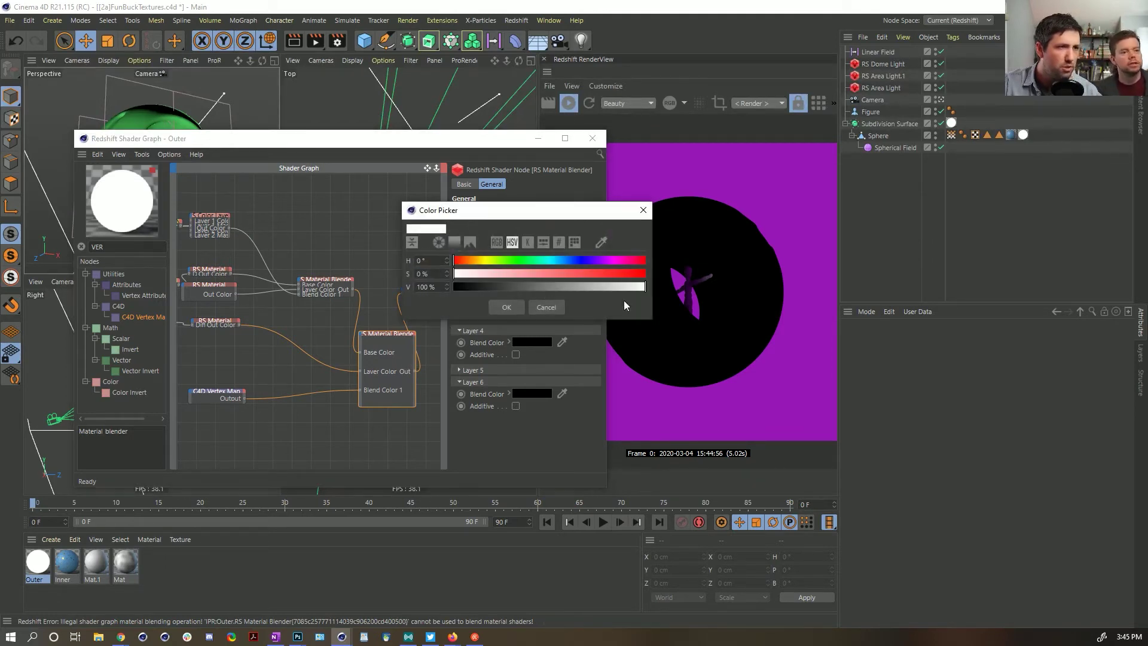
click(512, 307)
click(536, 268)
drag(543, 290, 448, 293)
click(525, 307)
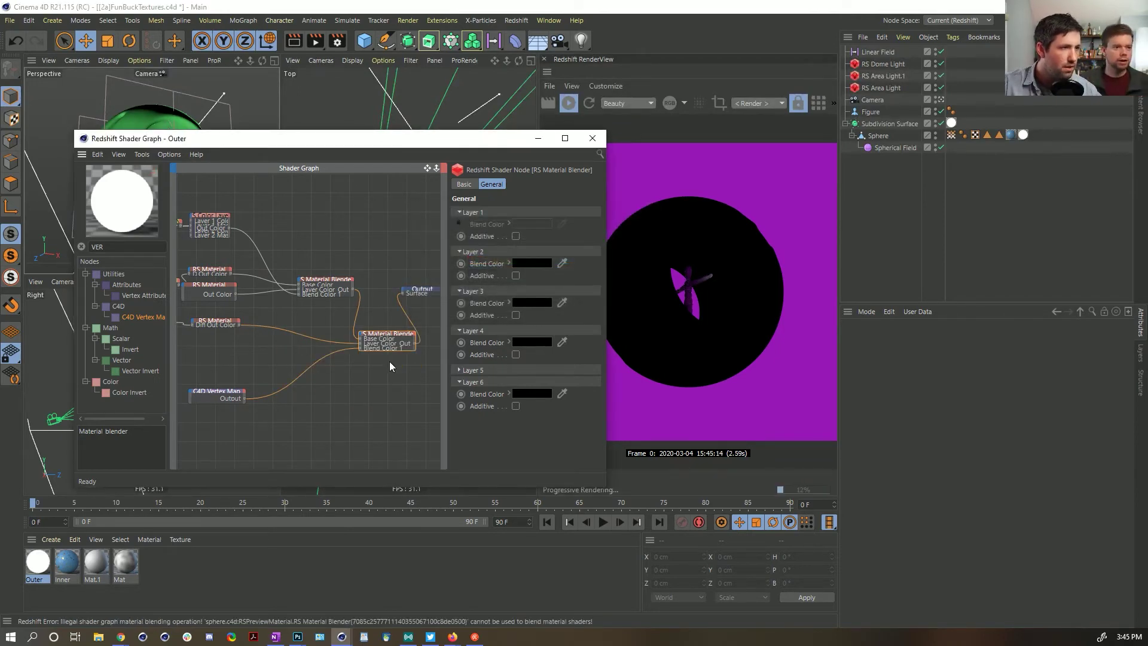
Step: Undo the two-blender wiring, delete the second Material Blender, and space out the remaining blender and the emissive RS Material
key(Delete)
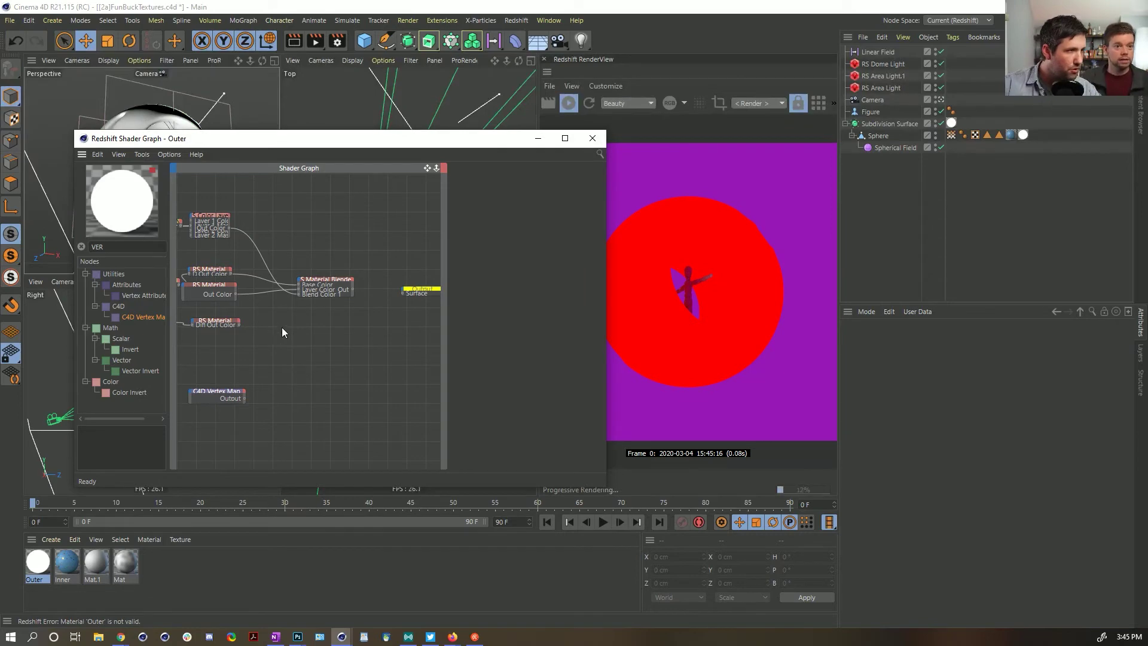
key(ctrl+z)
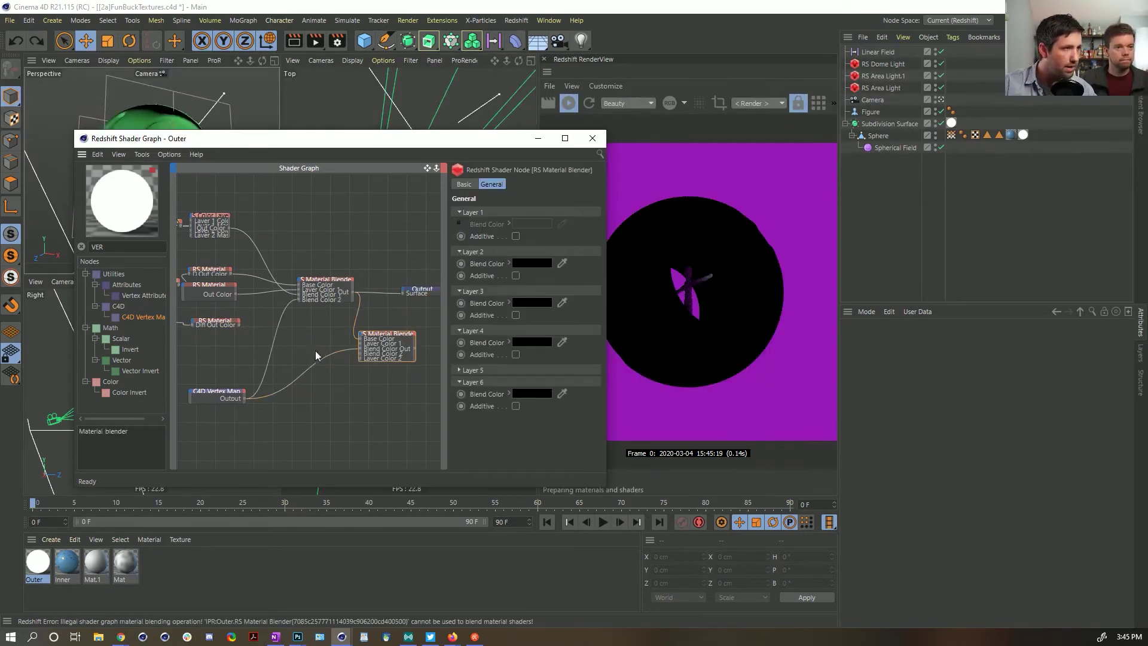
key(Delete)
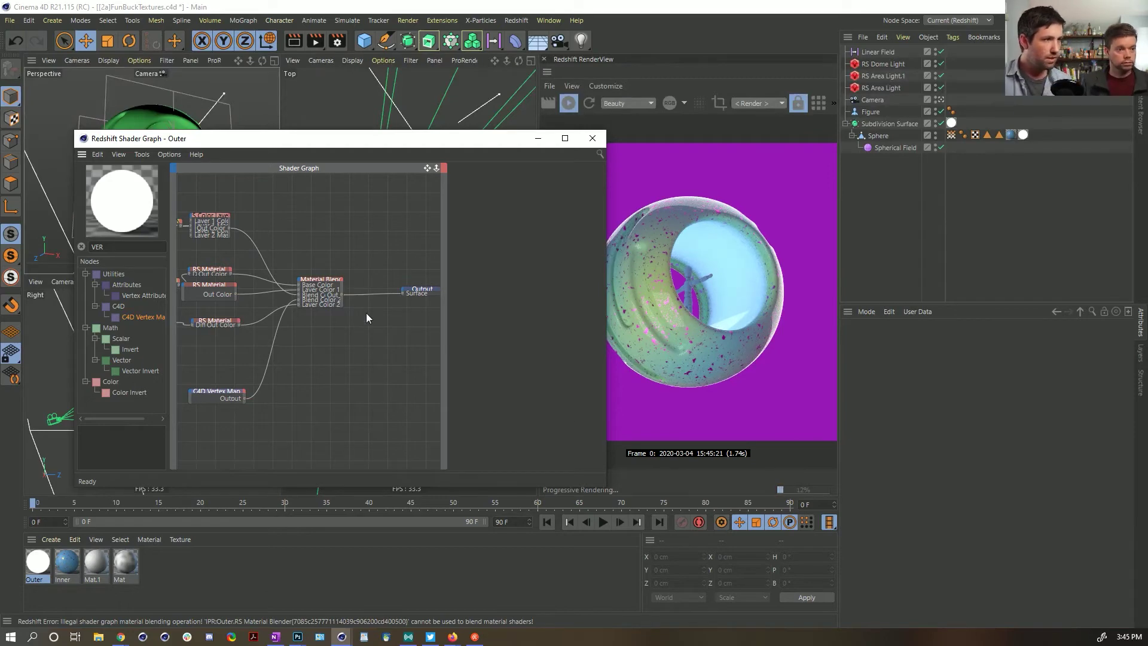
drag(338, 279, 366, 282)
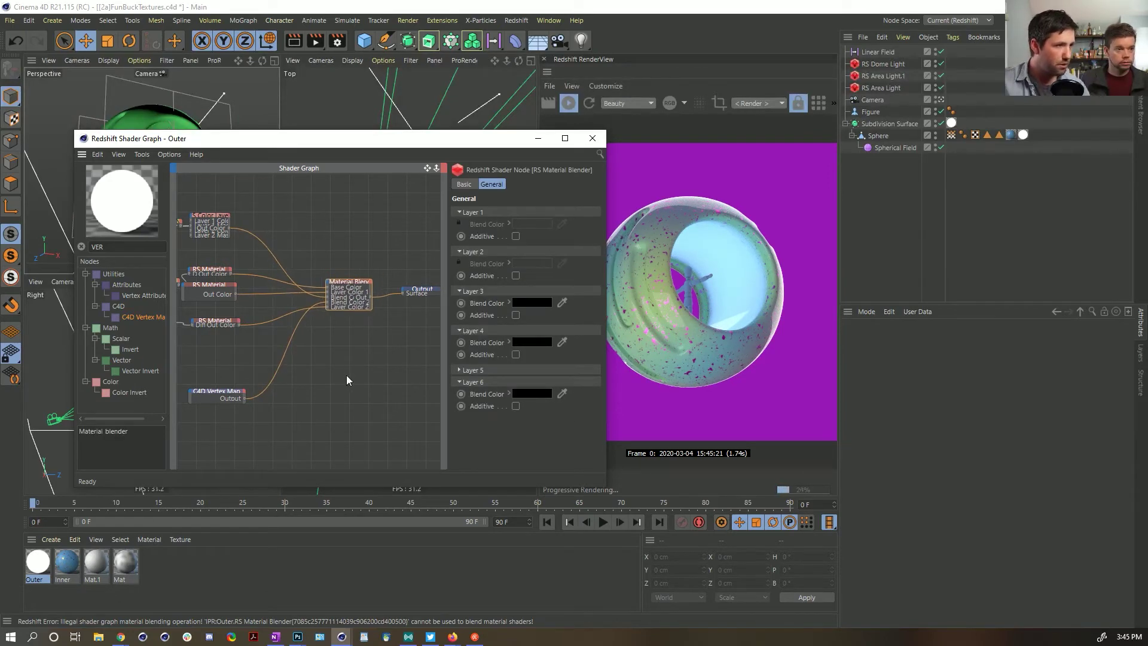
drag(221, 321, 225, 350)
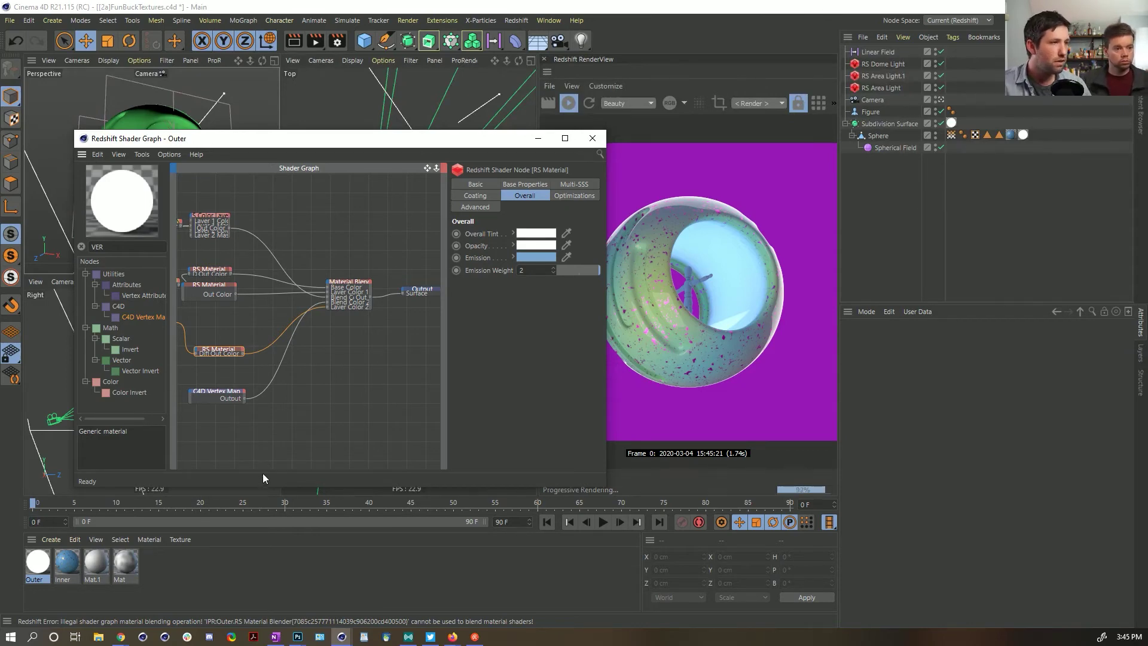
Step: Duplicate the Outer material and assign the copy to the sphere
click(71, 565)
ctrl+drag(37, 567, 57, 570)
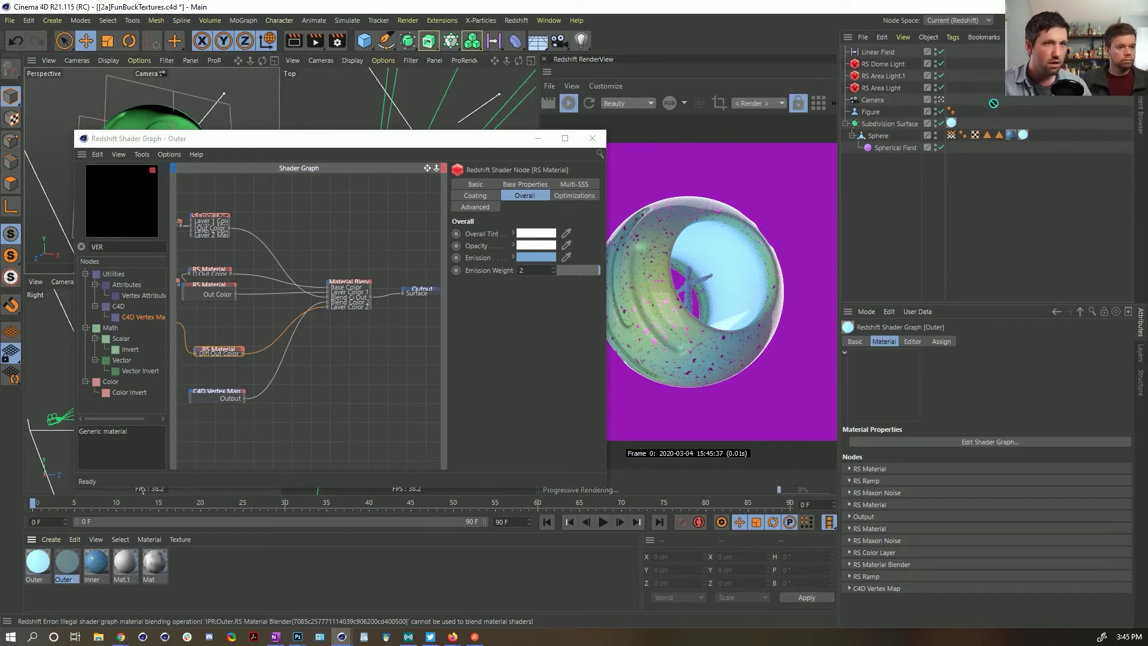
drag(82, 567, 948, 385)
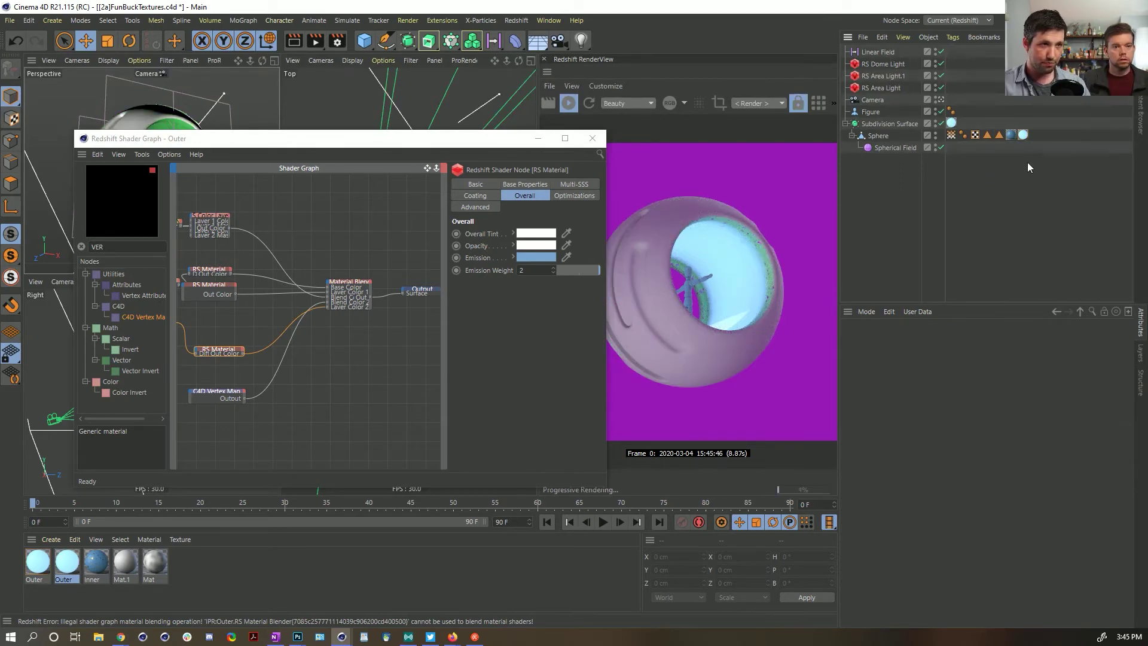
Step: Duplicate the Inner material tag on the Sphere and clear the Selection field of the tag
click(1008, 135)
ctrl+drag(1008, 136, 1006, 136)
click(986, 381)
key(BackSpace)
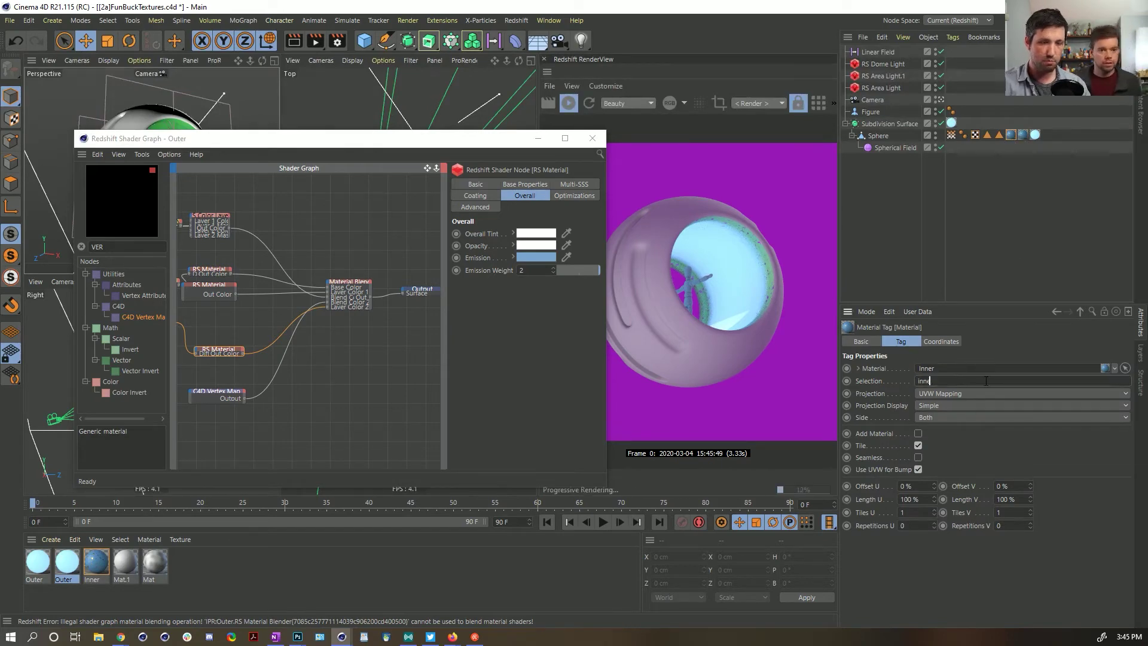
click(993, 292)
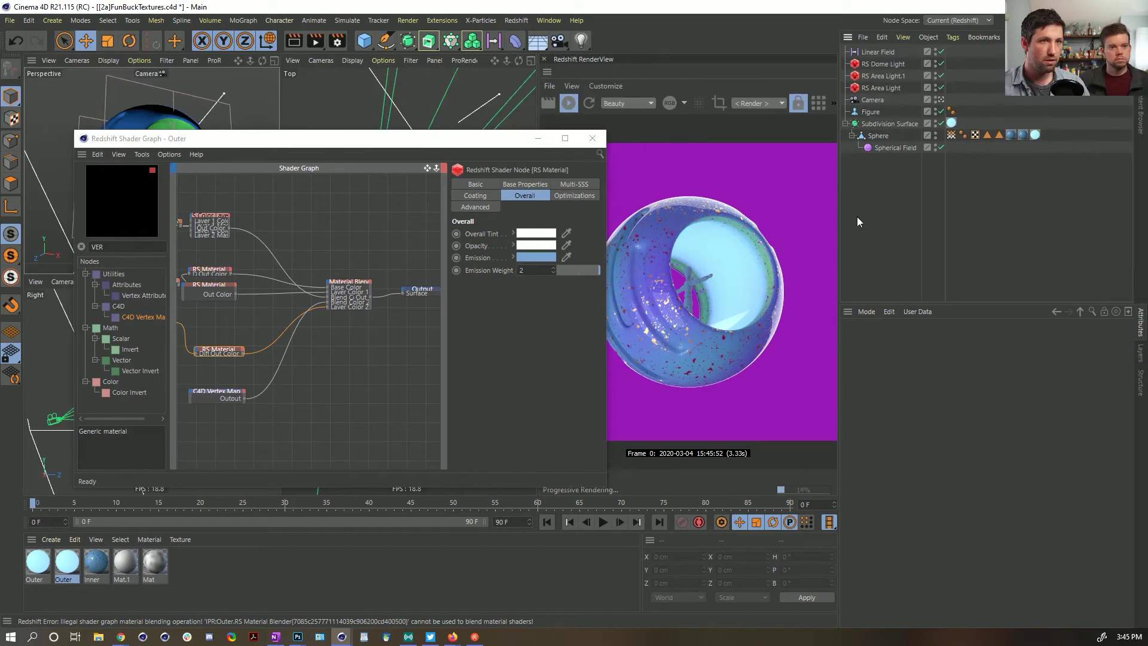
click(1021, 134)
click(363, 321)
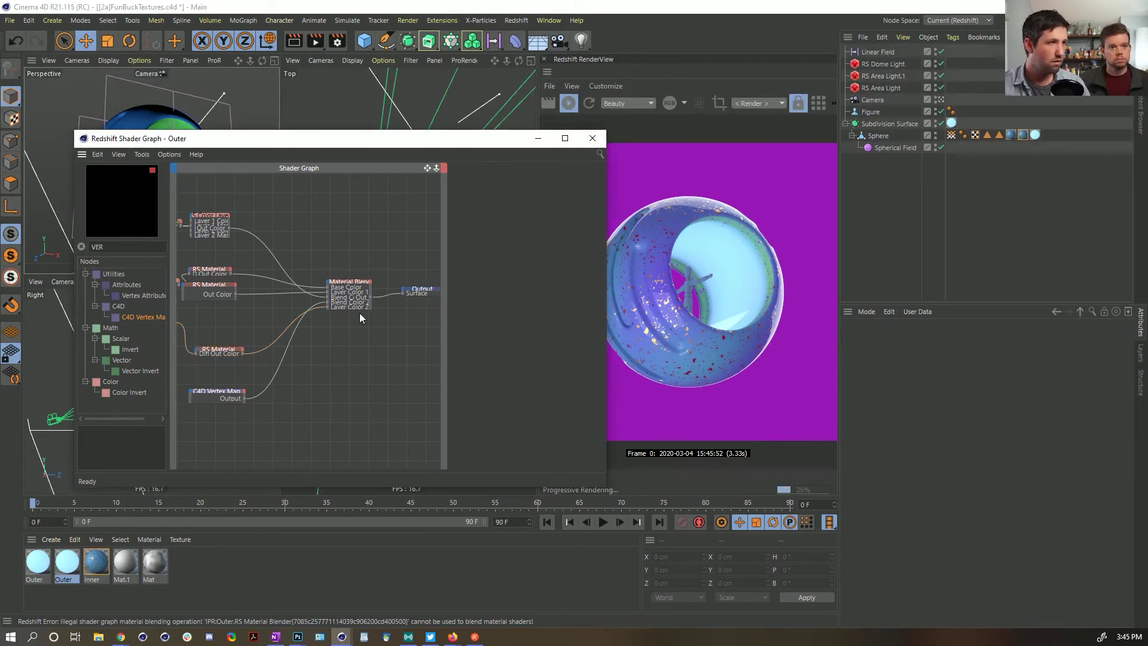
Step: Rename the second Outer material as iNNER
click(37, 564)
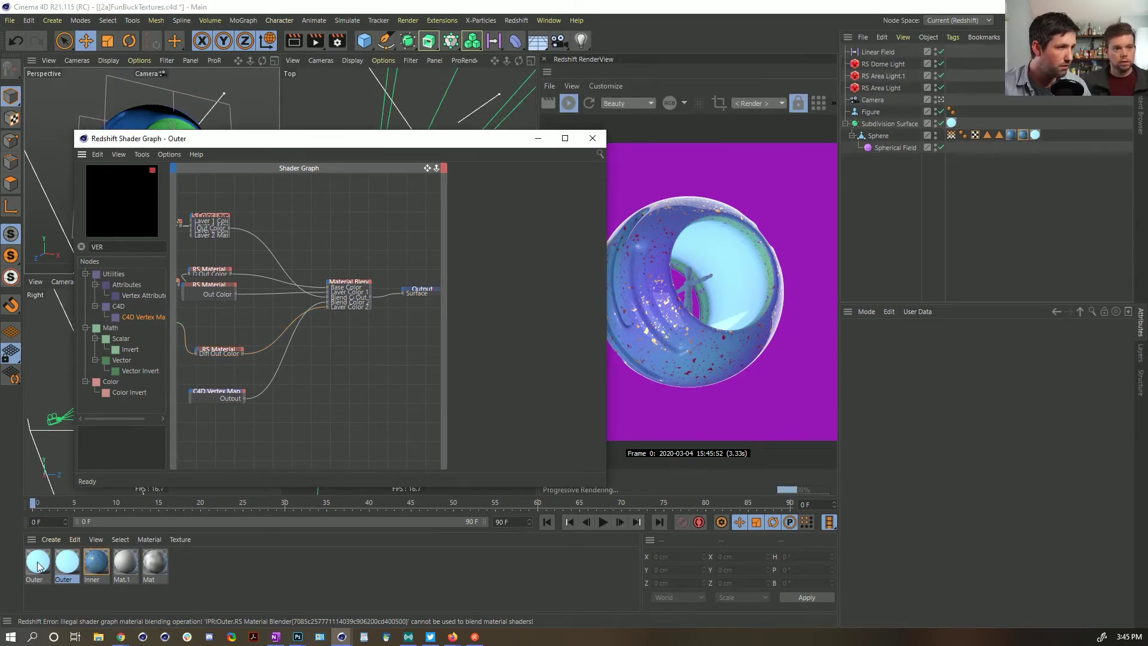
double_click(63, 579)
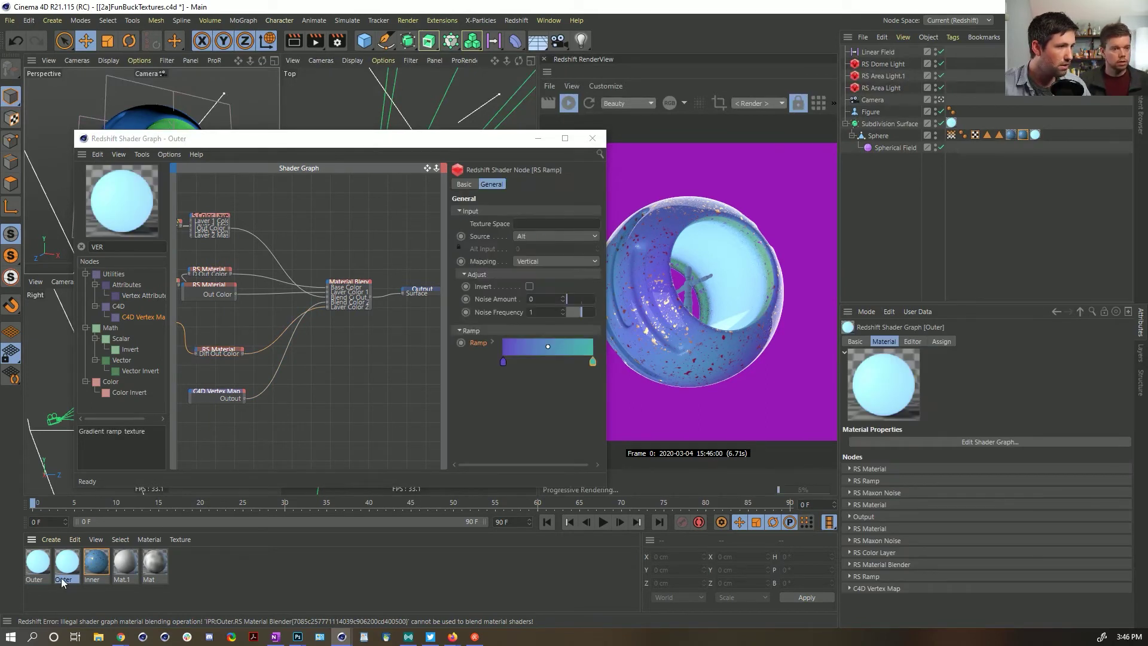
text(iNNER)
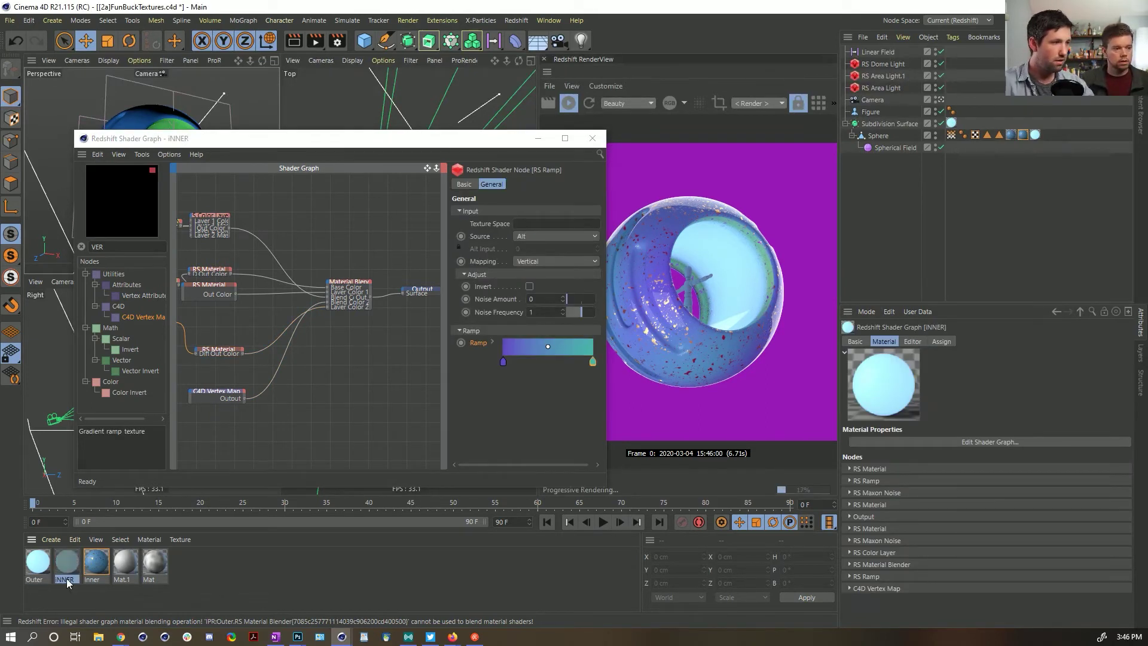
Step: In the Outer material's shader graph, disconnect the emissive RS Material and the C4D Vertex Map from the Material Blender
click(48, 574)
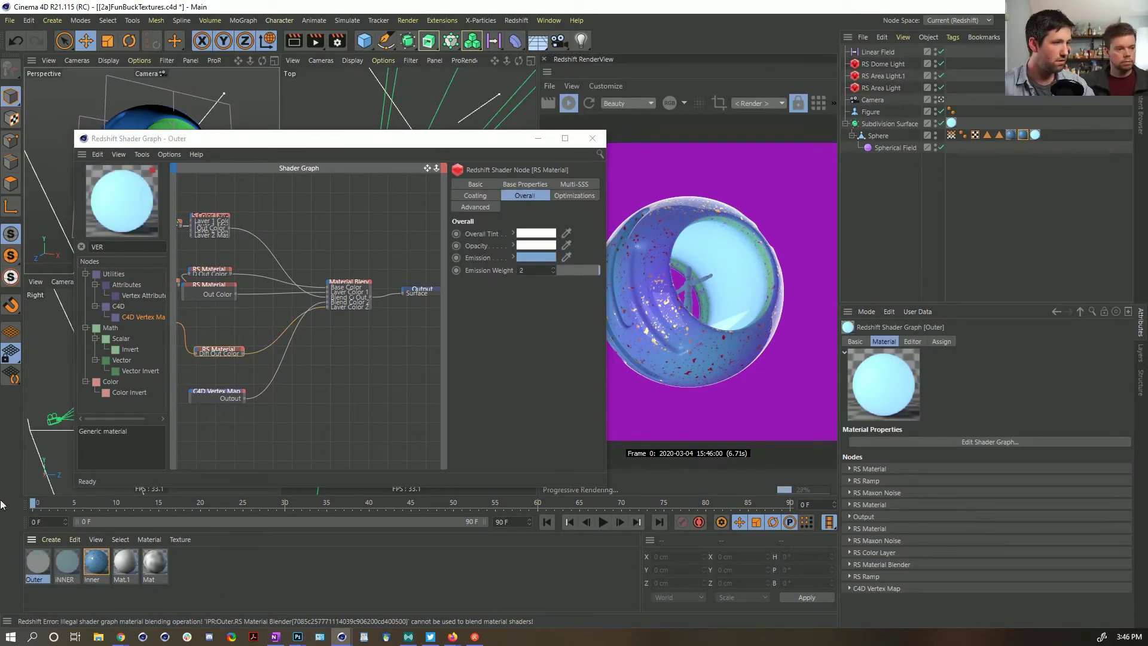
click(321, 308)
click(322, 302)
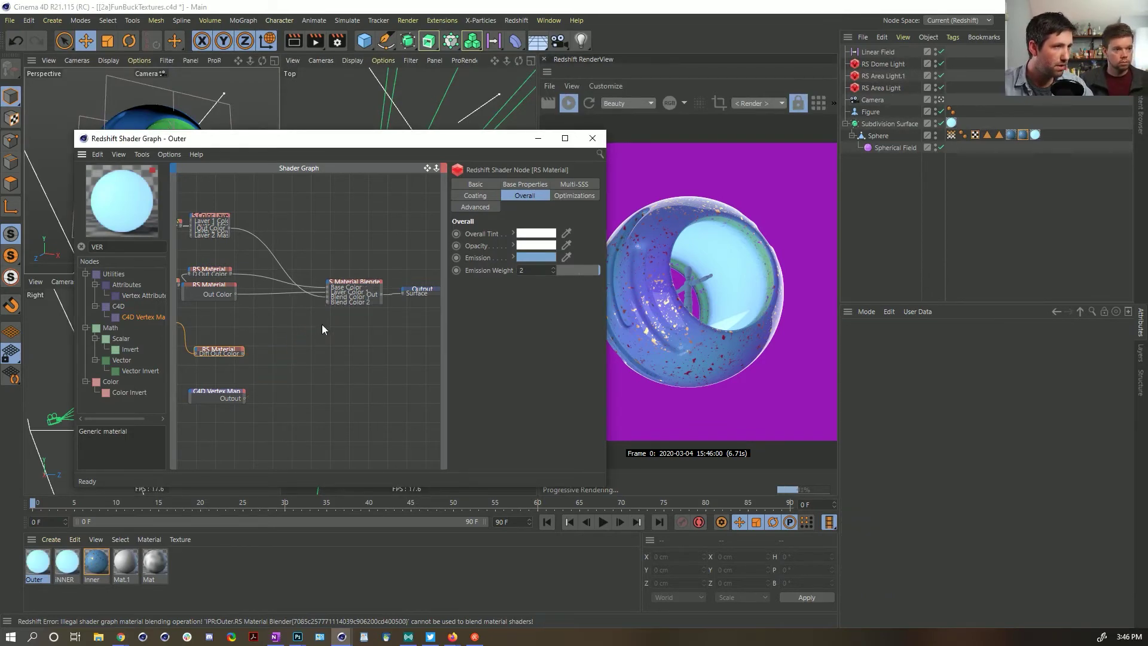
click(359, 294)
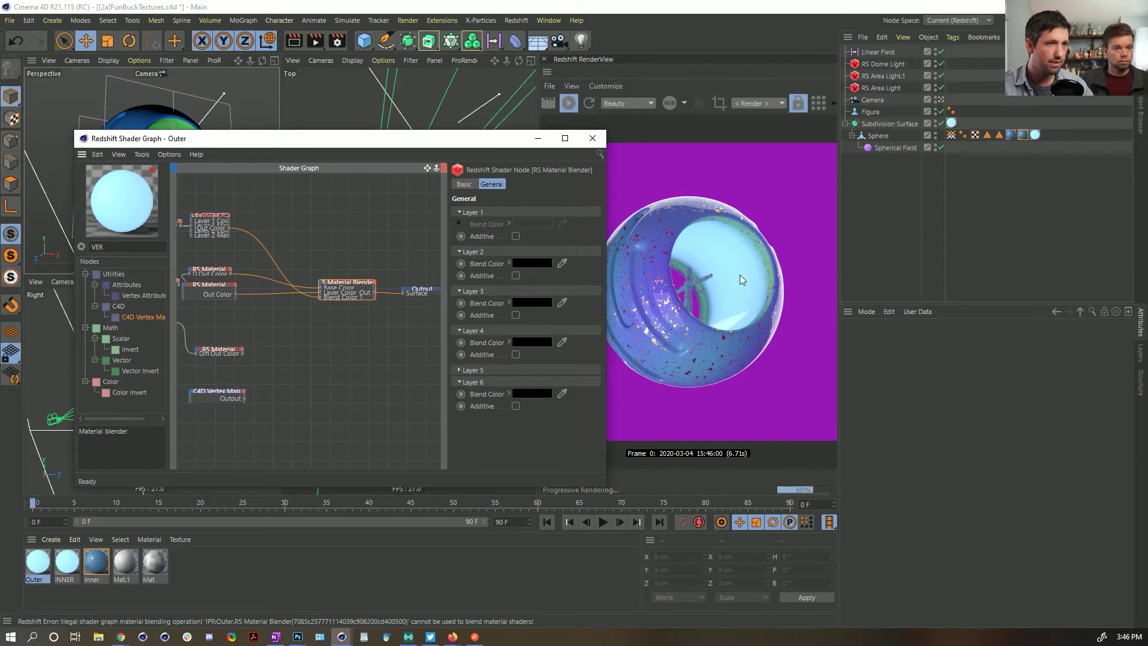
Step: Show the iNNER material's shader graph and check which material and selection each of the Sphere's material tags uses
click(63, 566)
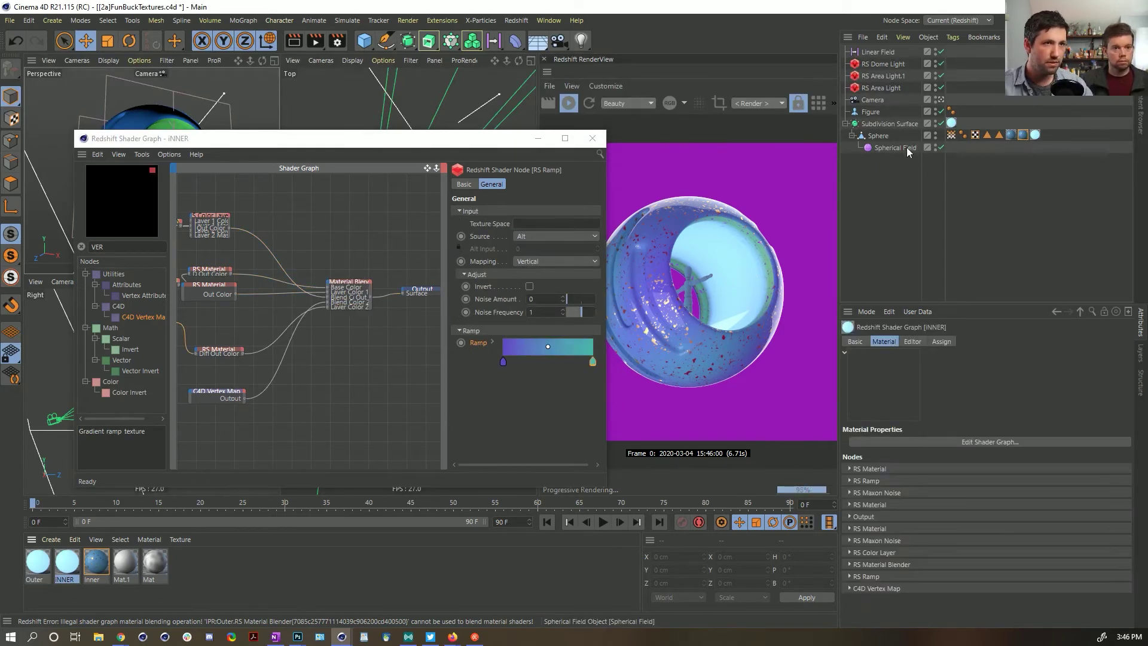
click(1033, 137)
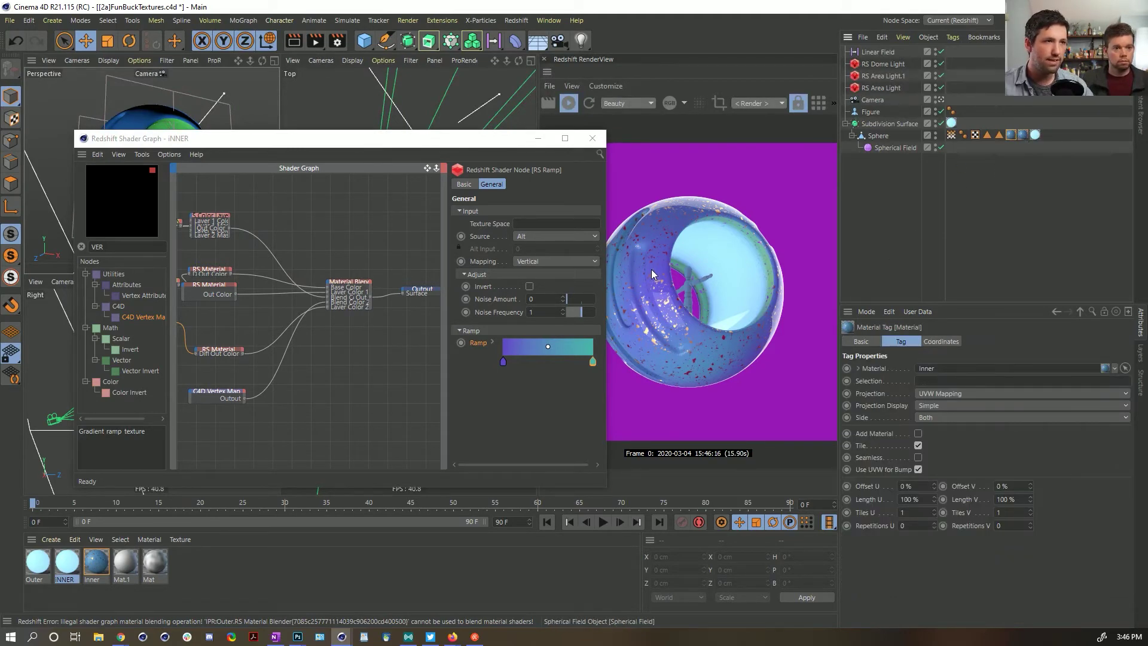
click(1023, 134)
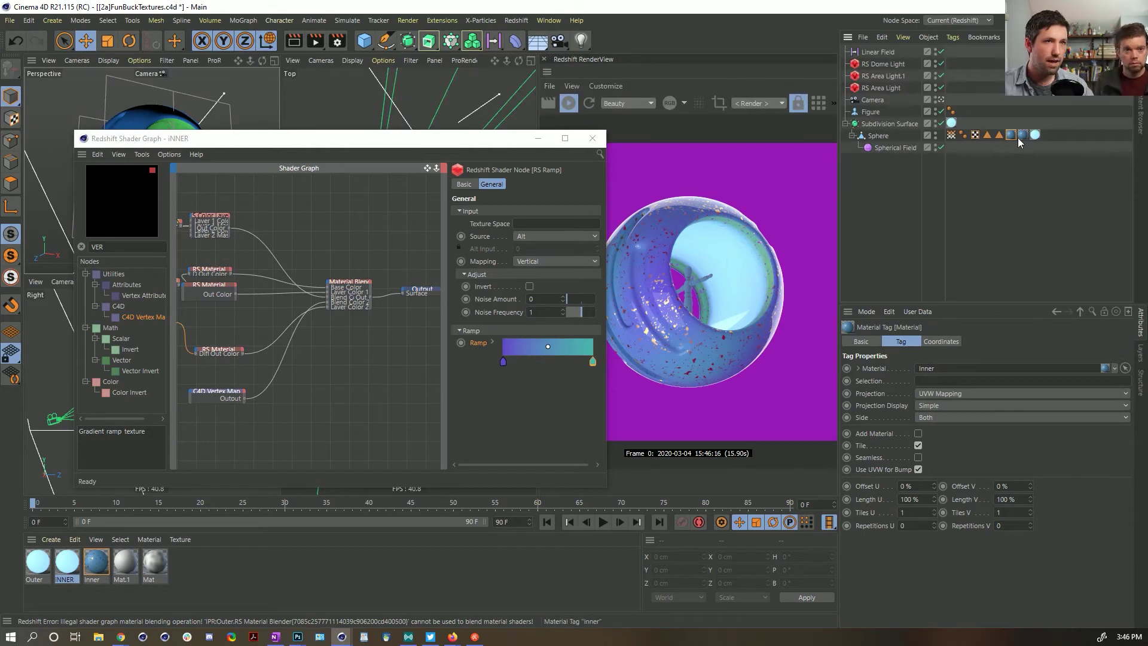
click(1035, 135)
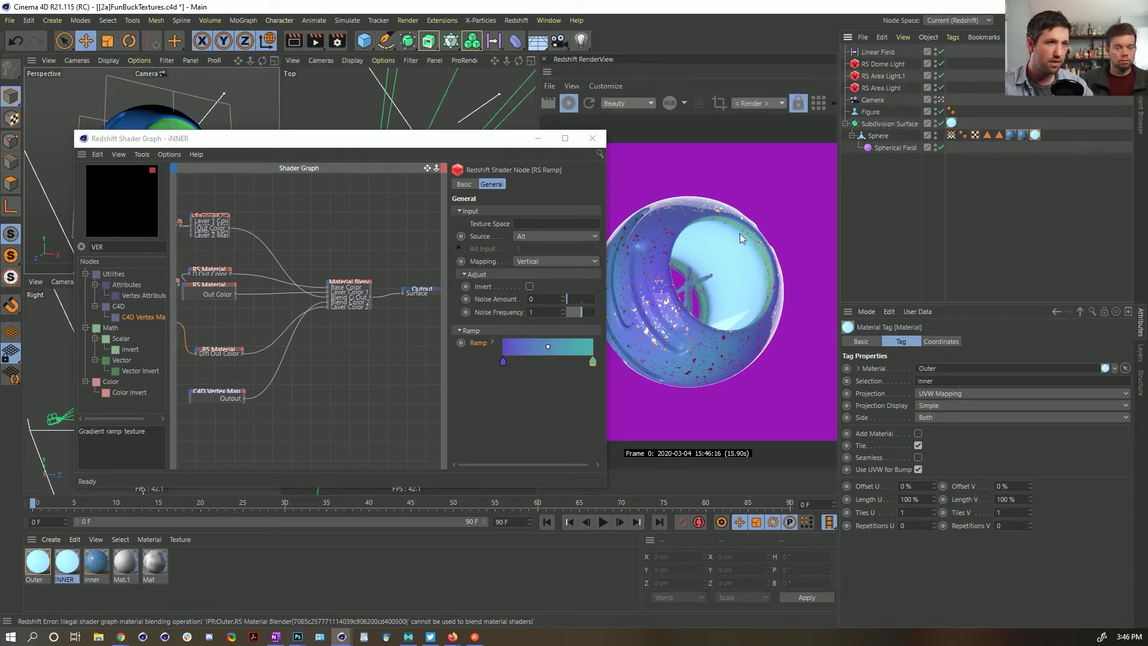
Step: In the iNNER shader graph, connect the emissive RS Material directly to the Output's Surface and delete the Material Blender
click(273, 397)
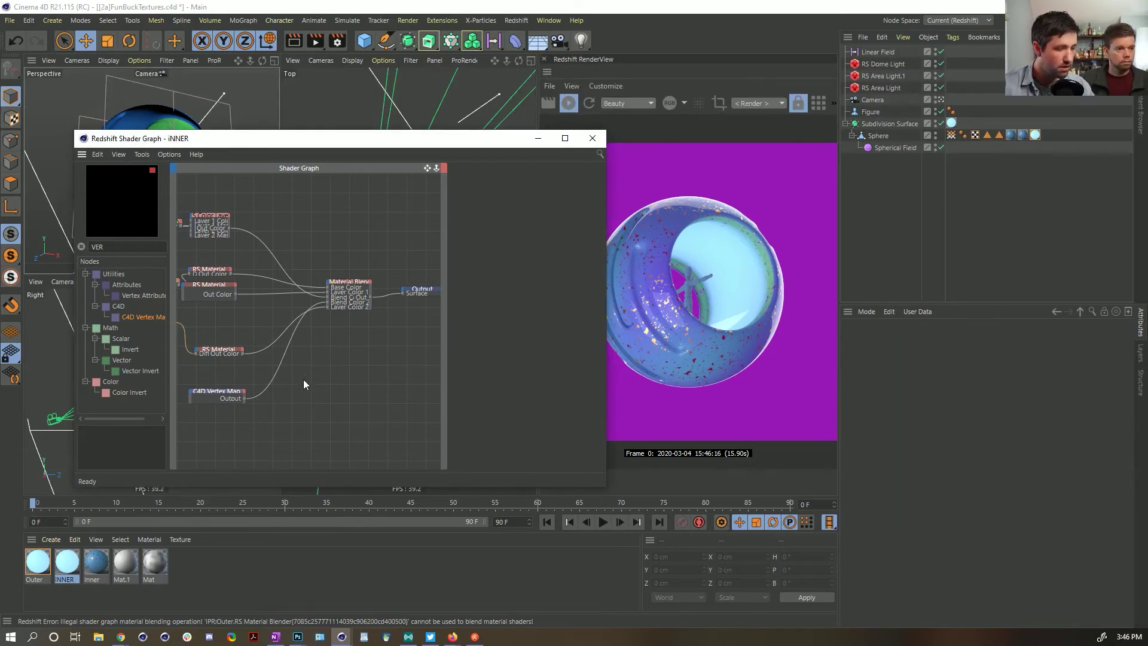
middle_drag(302, 379, 341, 366)
middle_drag(262, 265, 274, 268)
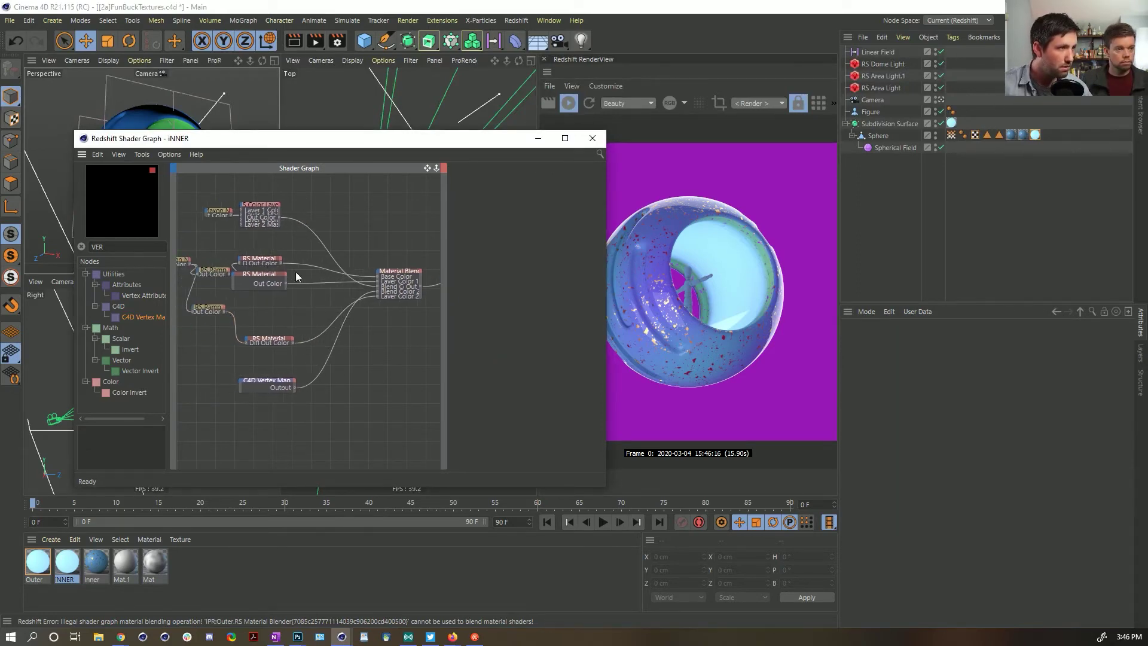
click(281, 339)
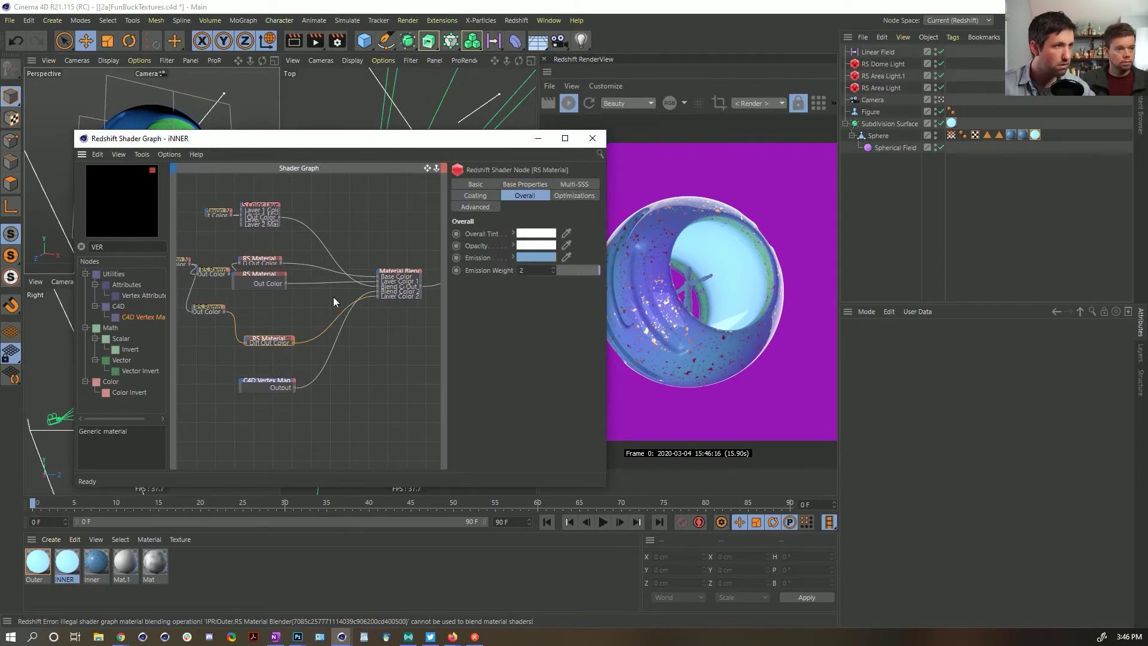
key(o)
click(398, 271)
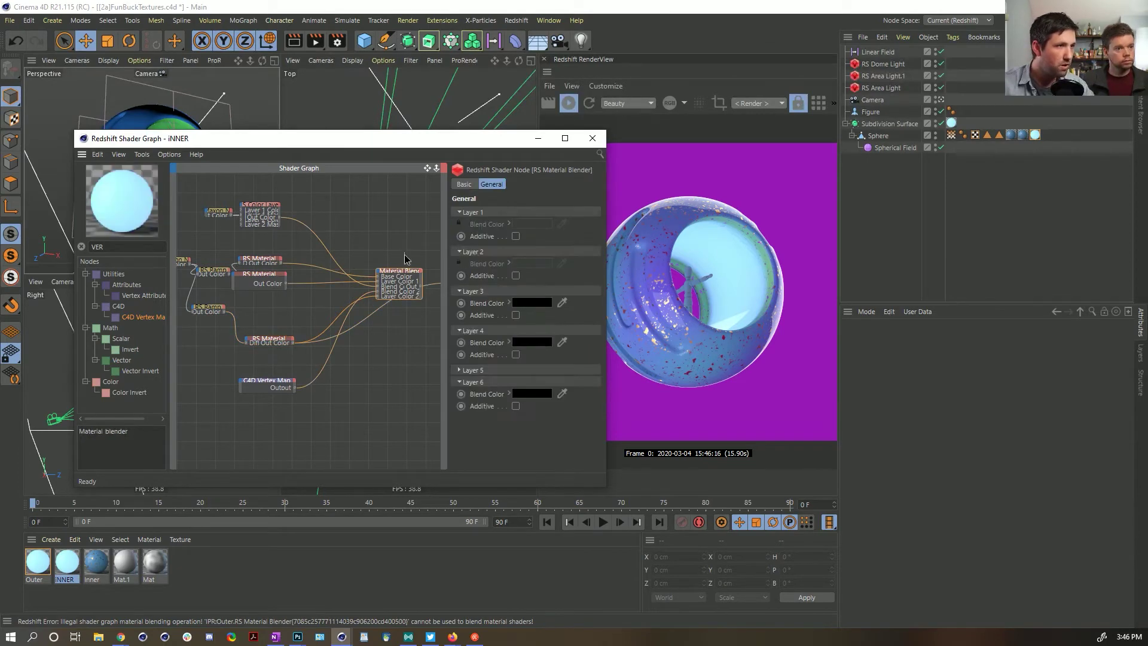
drag(398, 272, 397, 343)
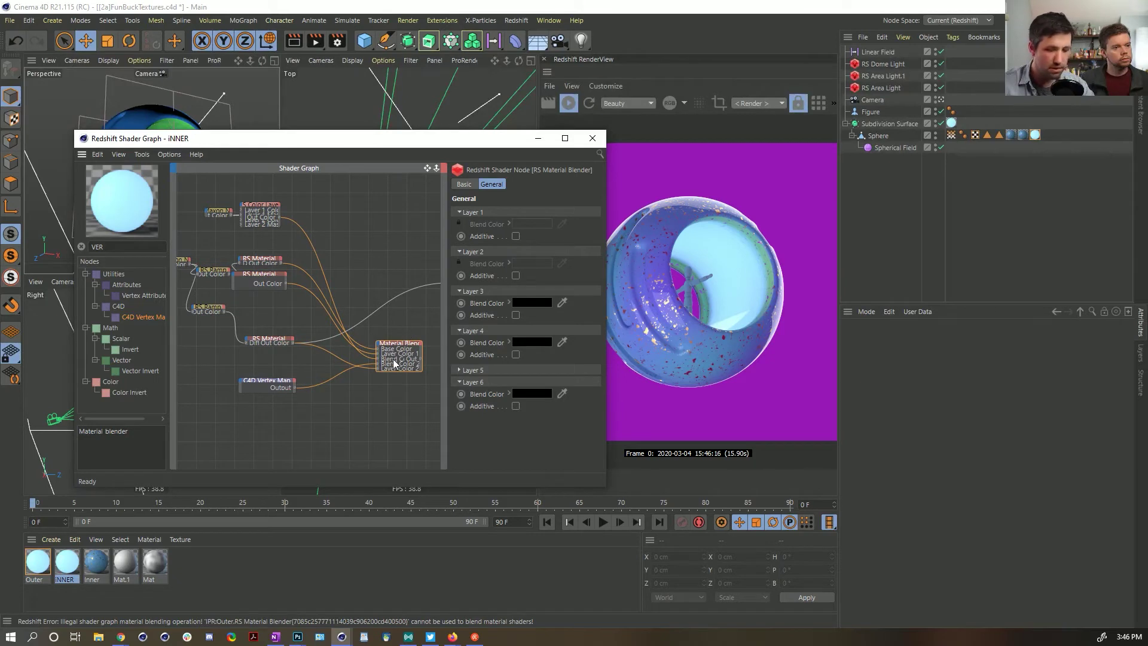
key(Delete)
Step: Search the node library for BLEND and add a new Material Blender node to the iNNER graph
drag(330, 195, 326, 275)
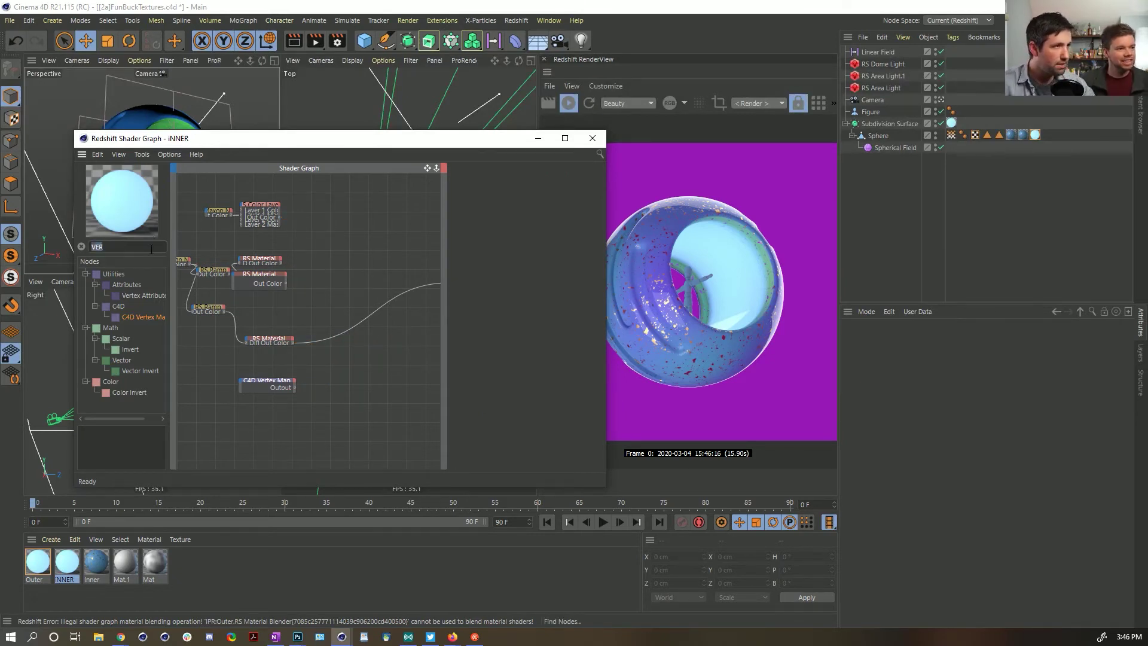
text(BLEND)
drag(137, 285, 373, 287)
Step: Align the ramp node beside the emissive RS Material and connect that material's output to the Material Blender's Base Color
drag(208, 307, 212, 337)
click(274, 343)
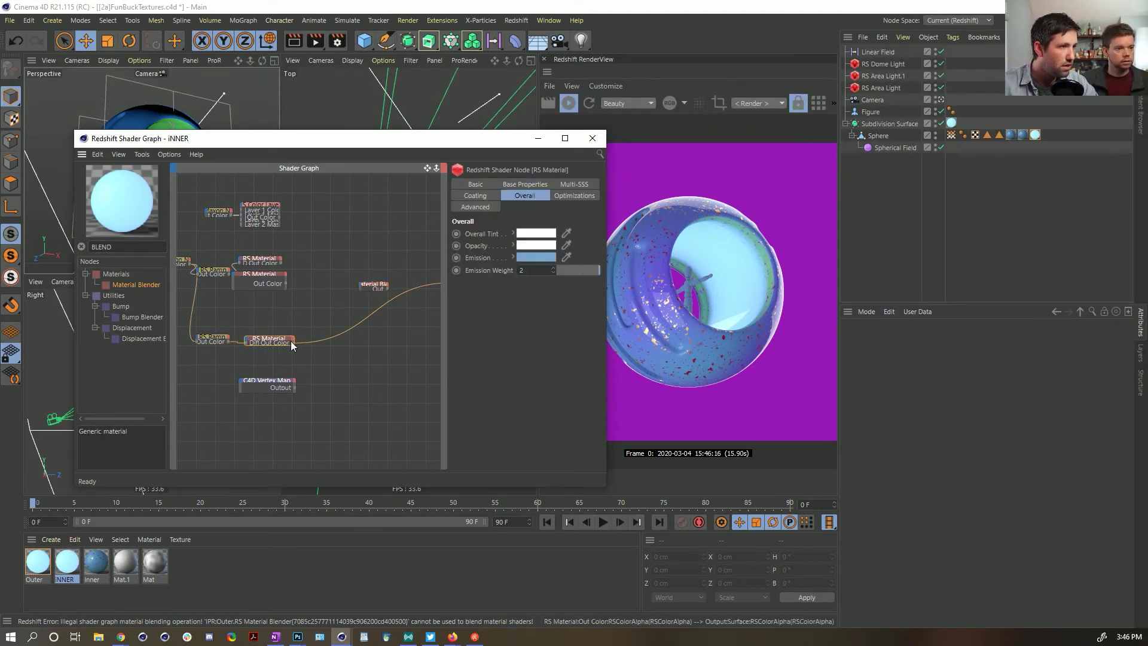
drag(293, 343, 360, 288)
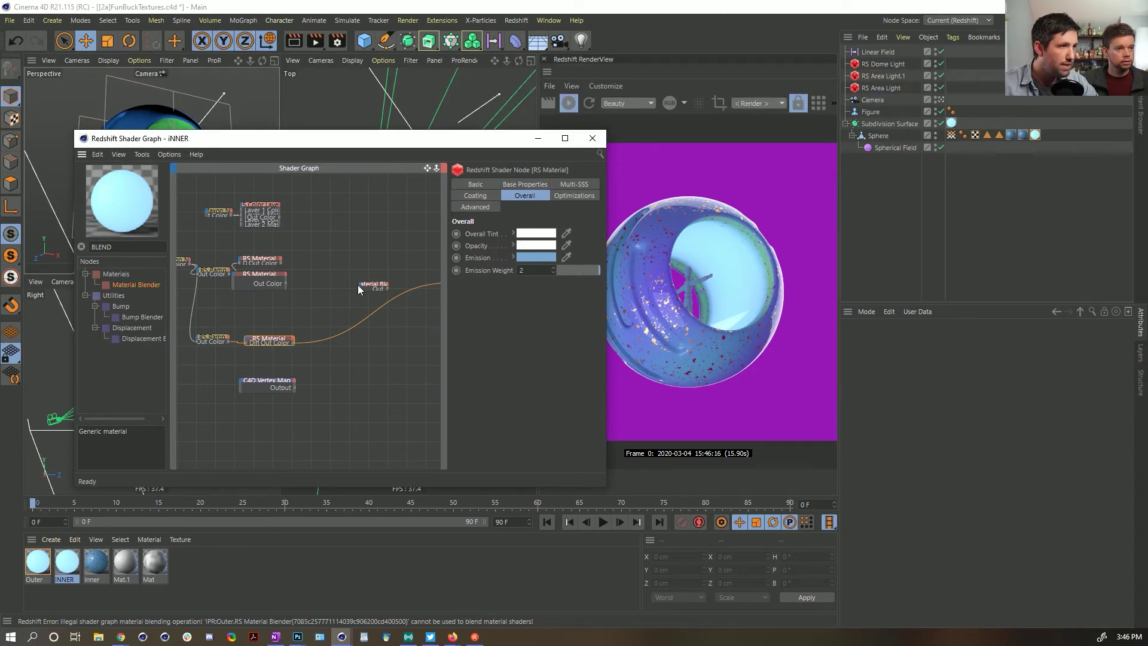
drag(360, 285, 360, 285)
click(440, 292)
Step: Try to connect the C4D Vertex Map's output to the Material Blender
click(293, 387)
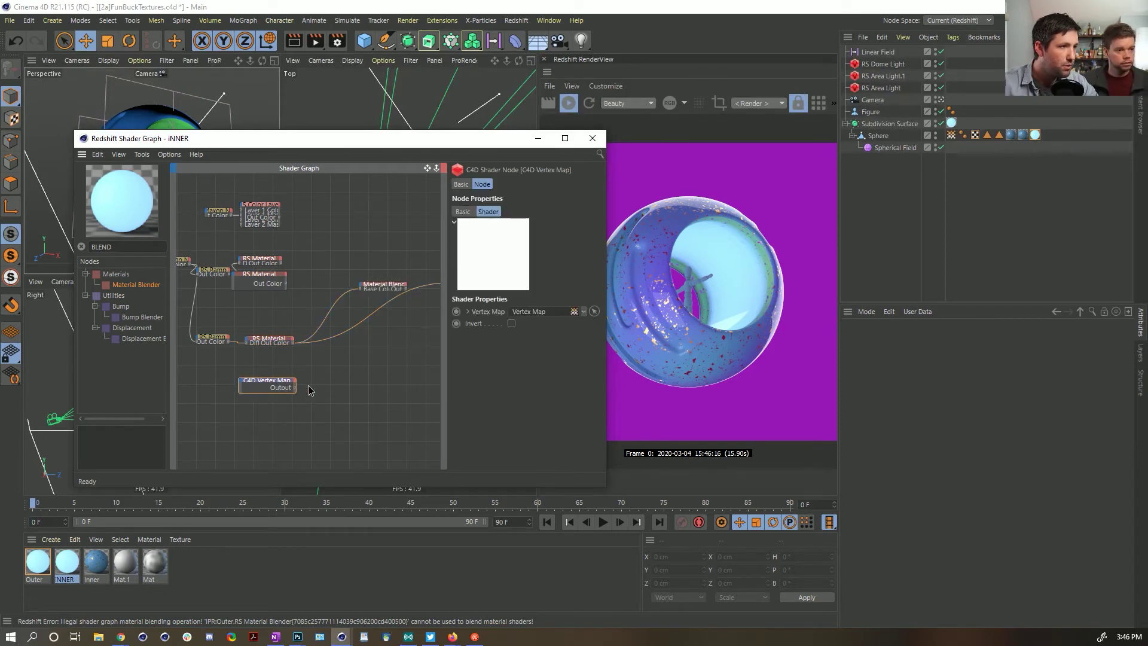
drag(297, 392, 360, 285)
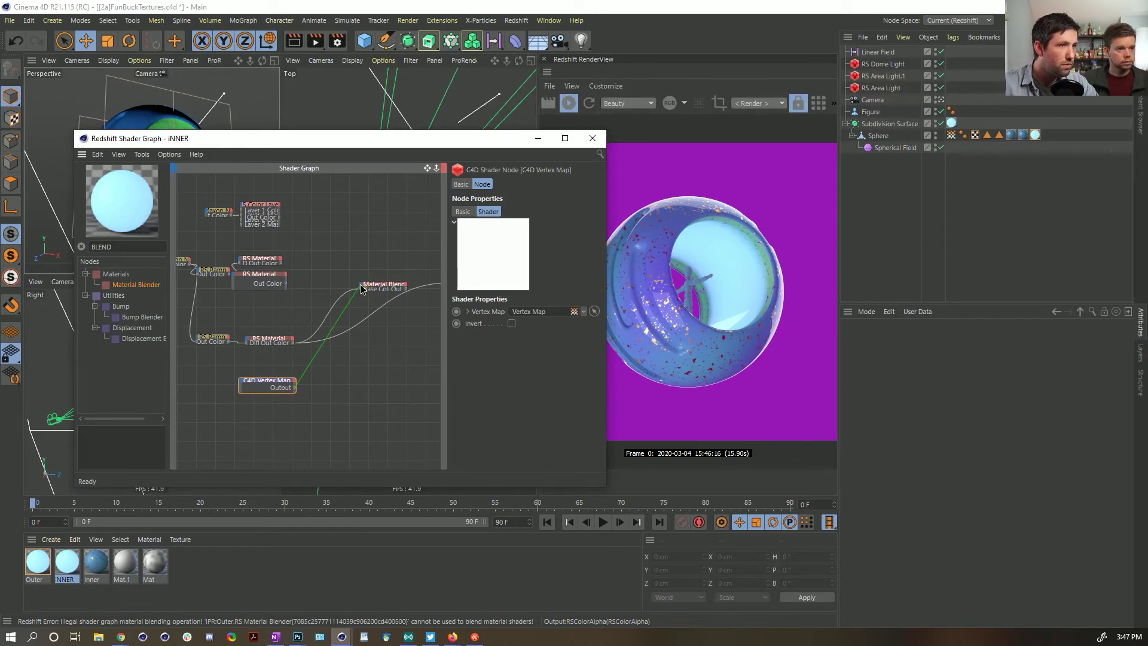
drag(360, 286, 372, 323)
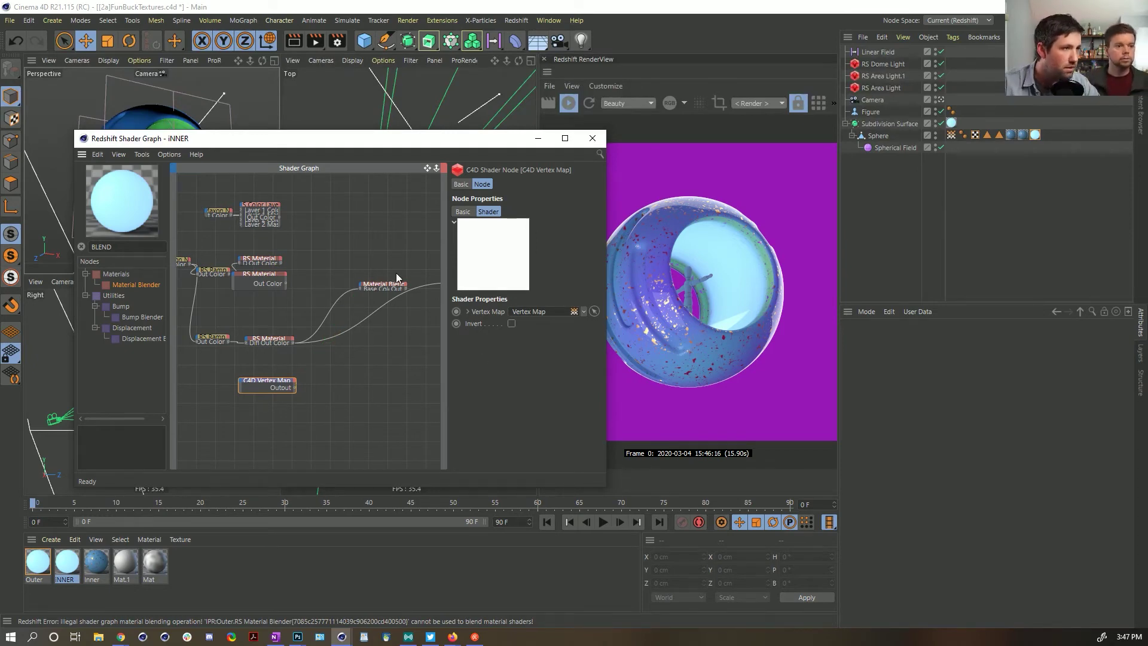
Step: Enlarge the Material Blender node and move the non-emissive RS Material between the emissive one and the C4D Vertex Map
click(406, 291)
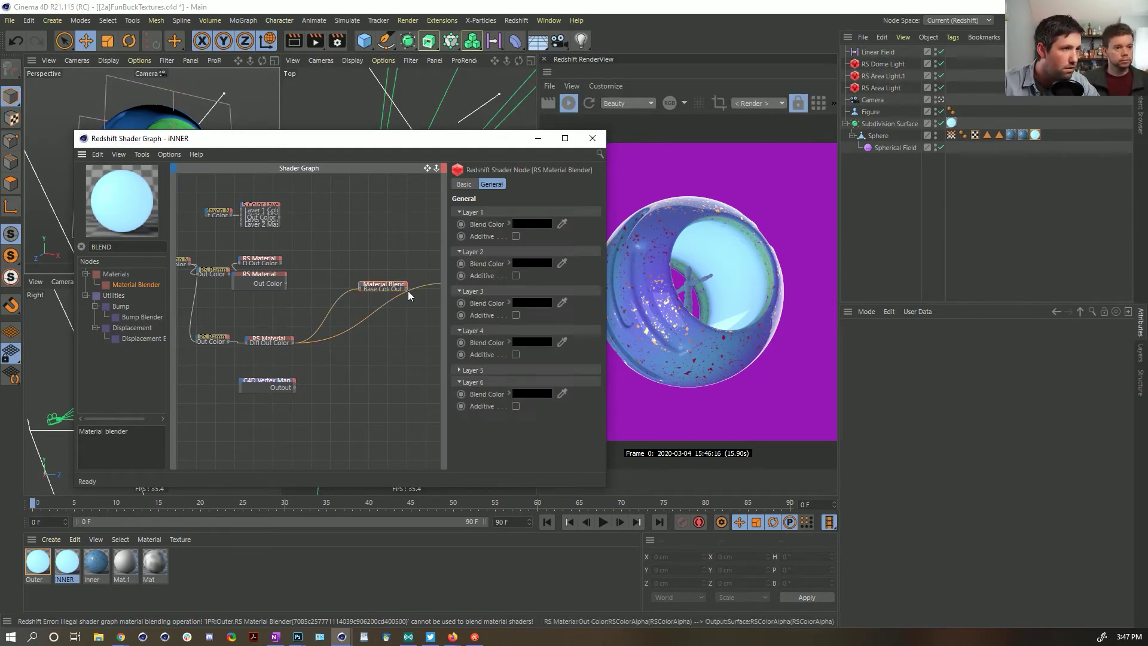
drag(407, 292, 425, 323)
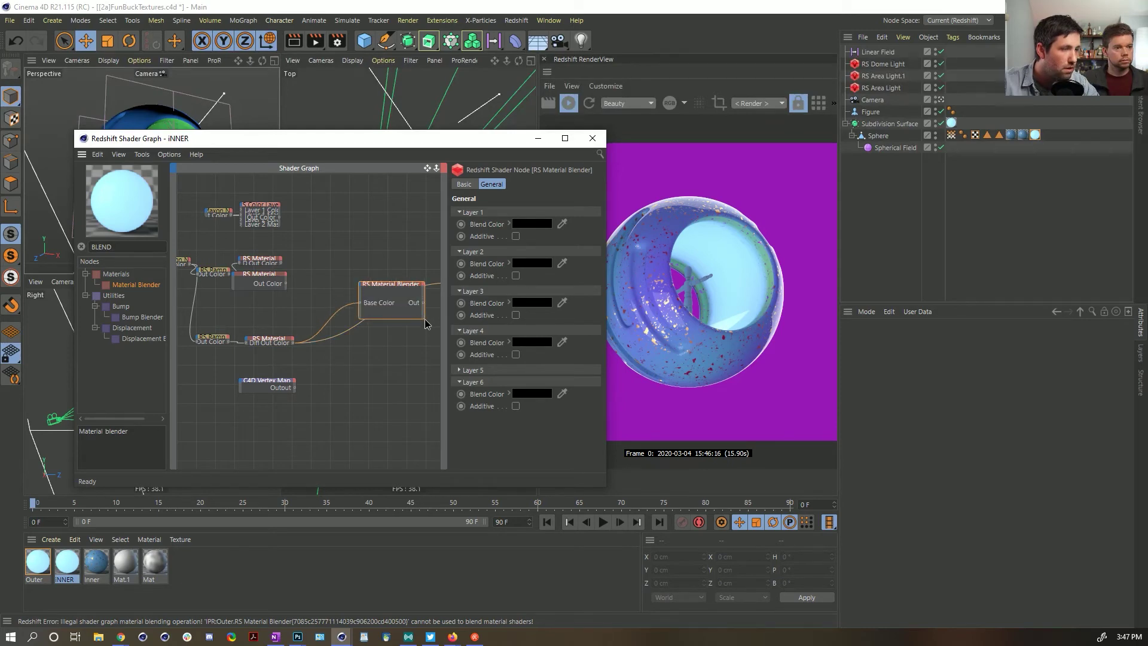
click(270, 277)
drag(272, 276, 277, 357)
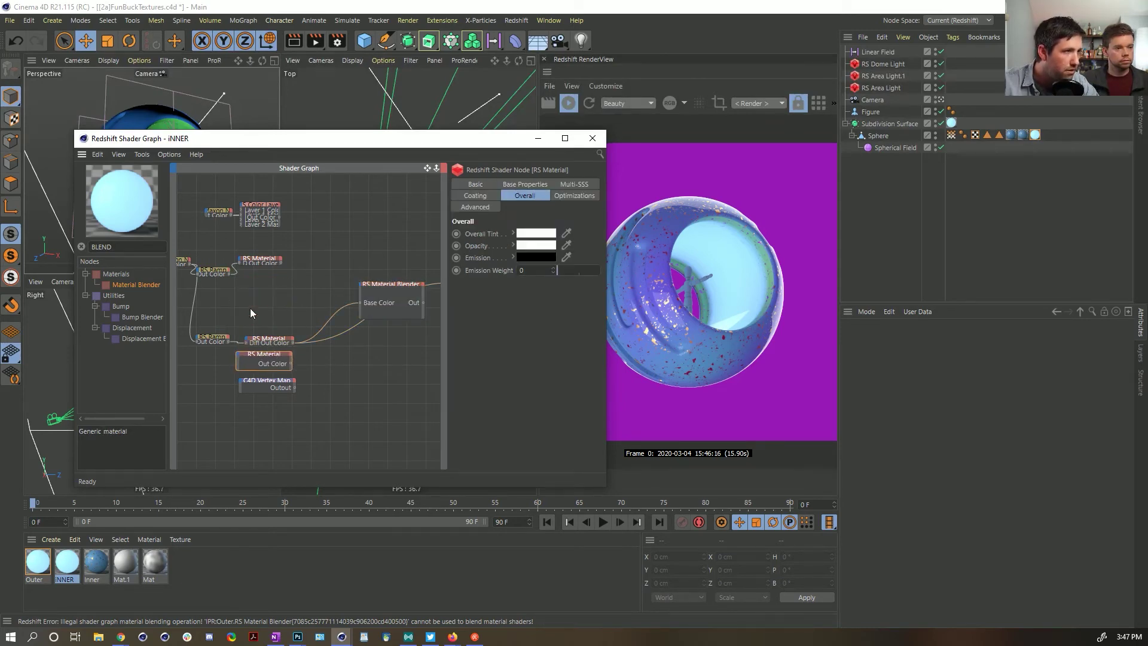
alt+middle_drag(318, 272, 325, 281)
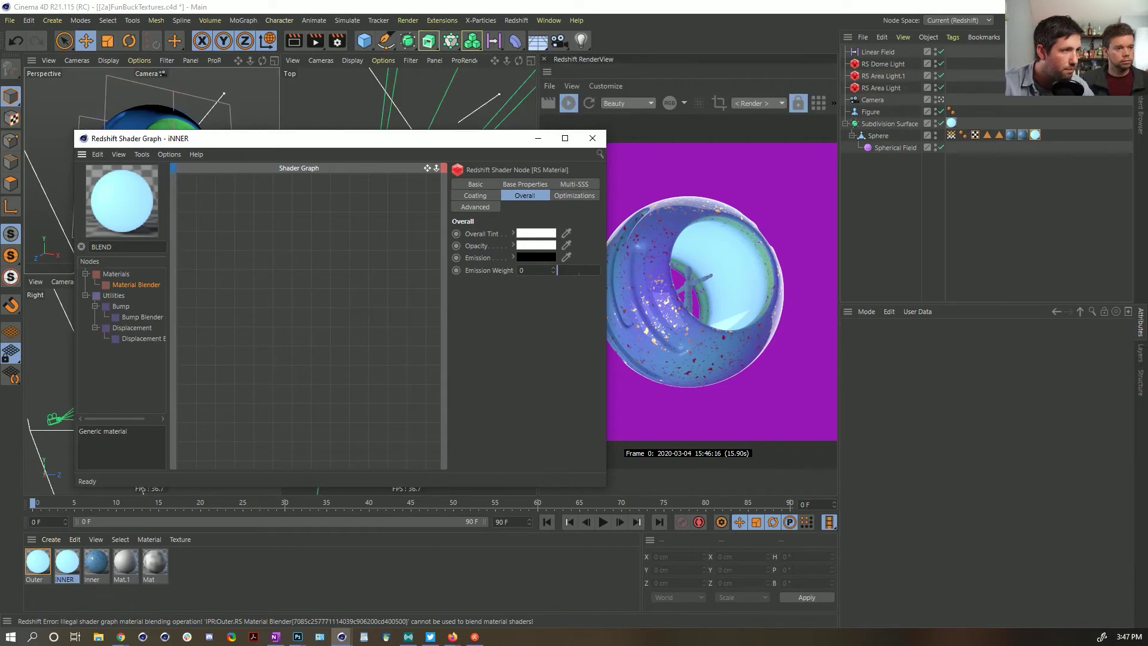
click(270, 293)
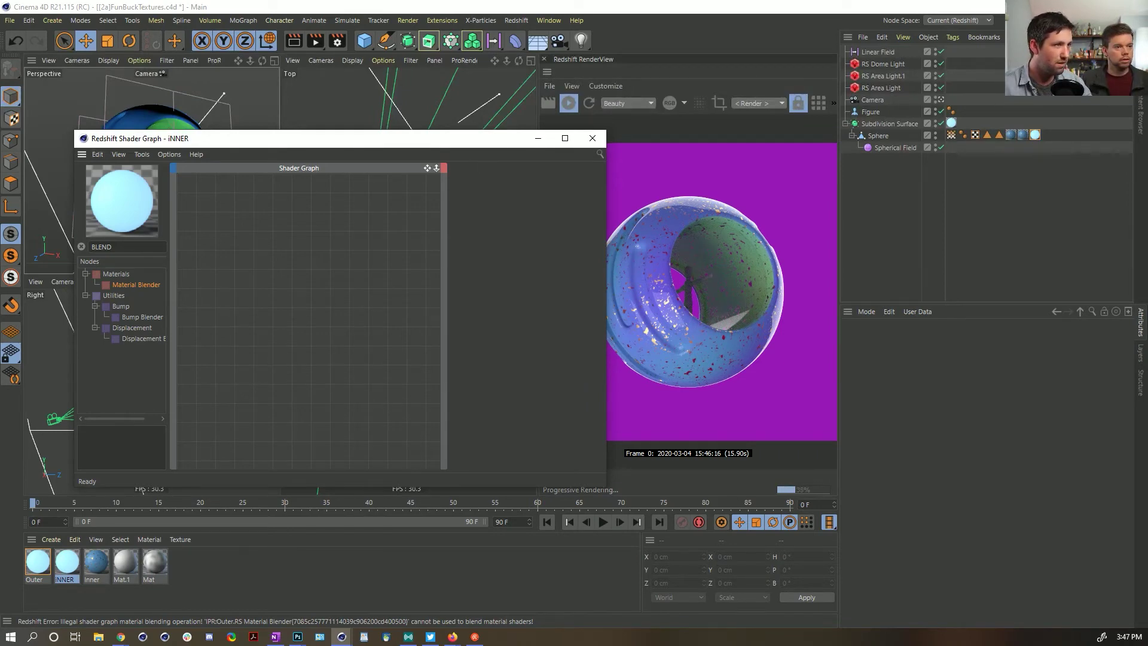
click(170, 154)
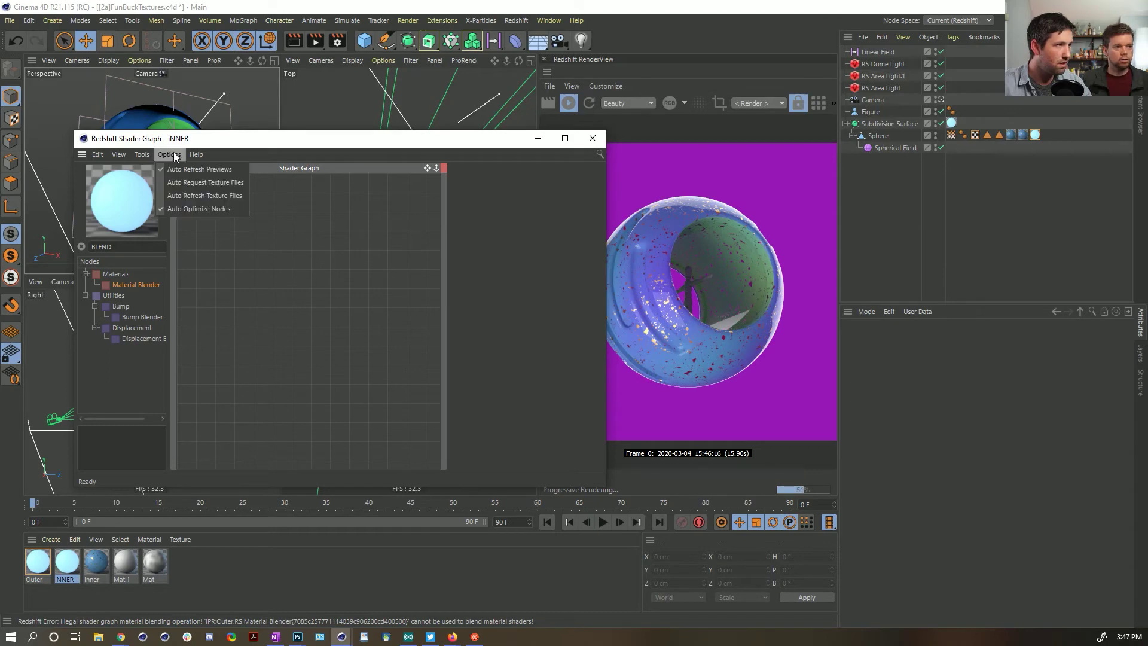
click(343, 284)
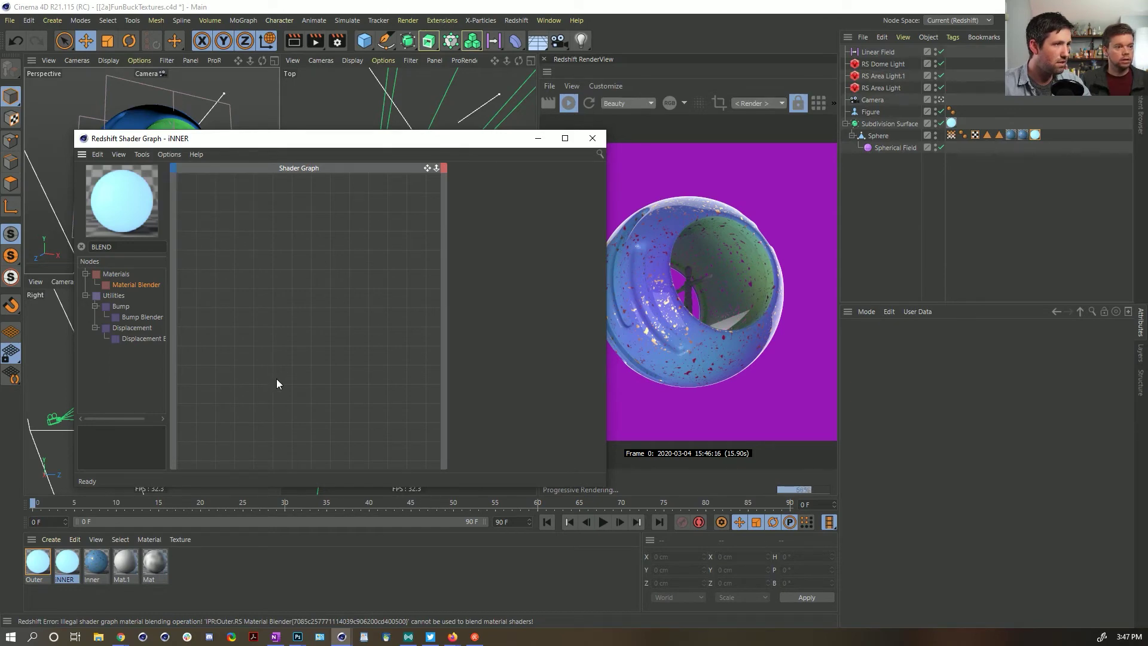
Step: Close and reopen the iNNER material's shader graph and enlarge its window and node area
click(592, 138)
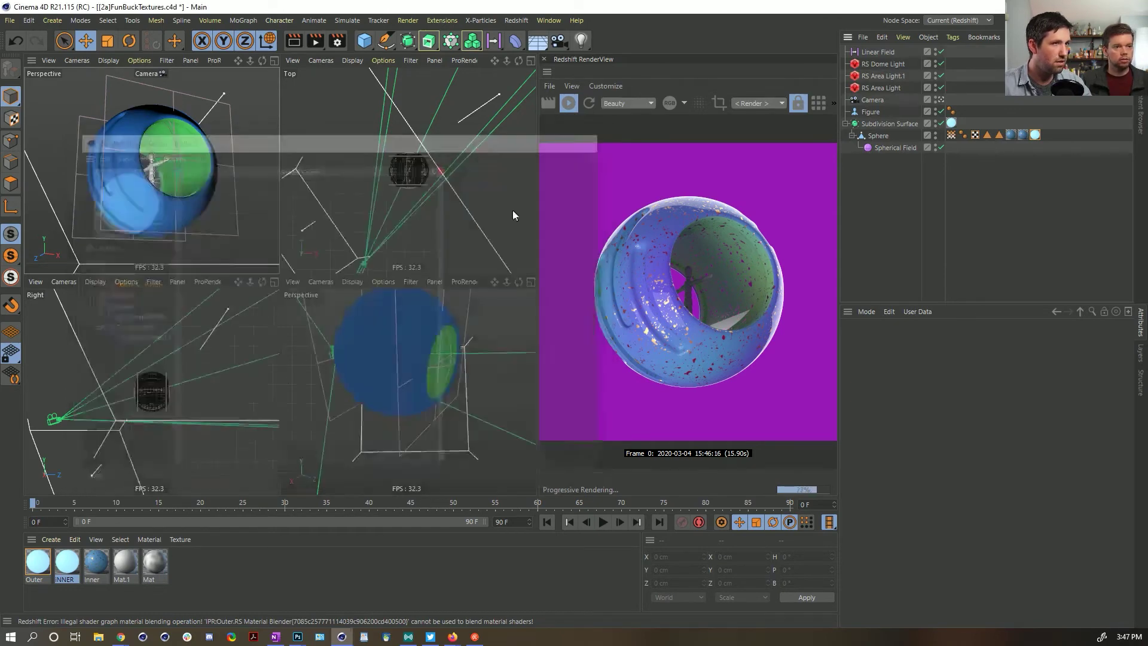
click(69, 568)
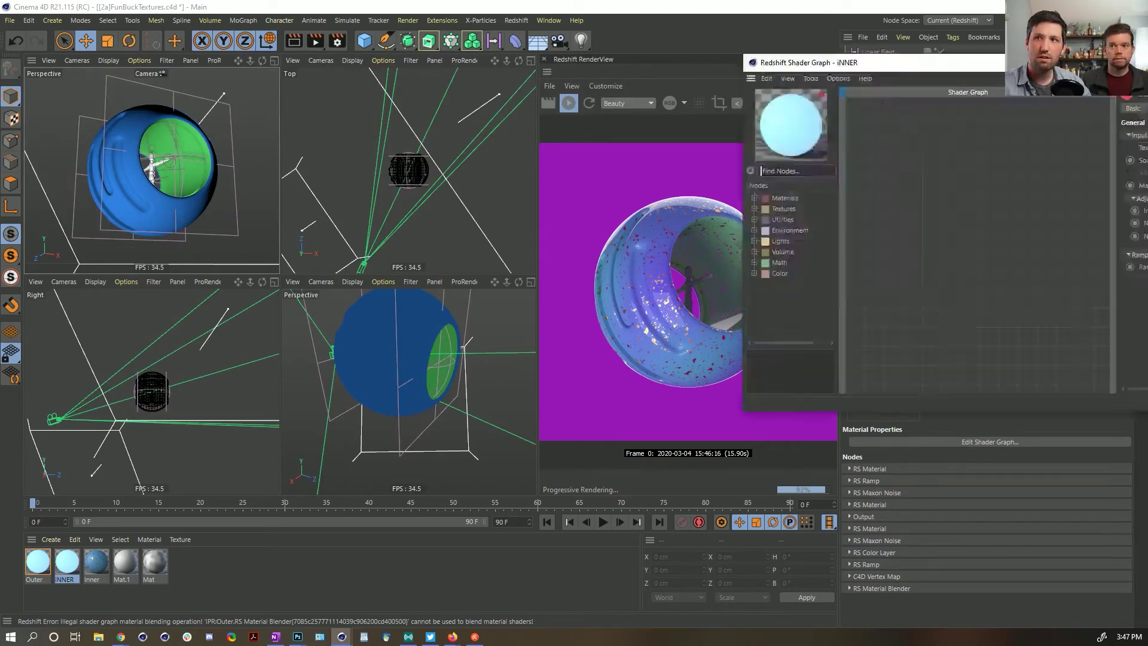
drag(1147, 72, 518, 130)
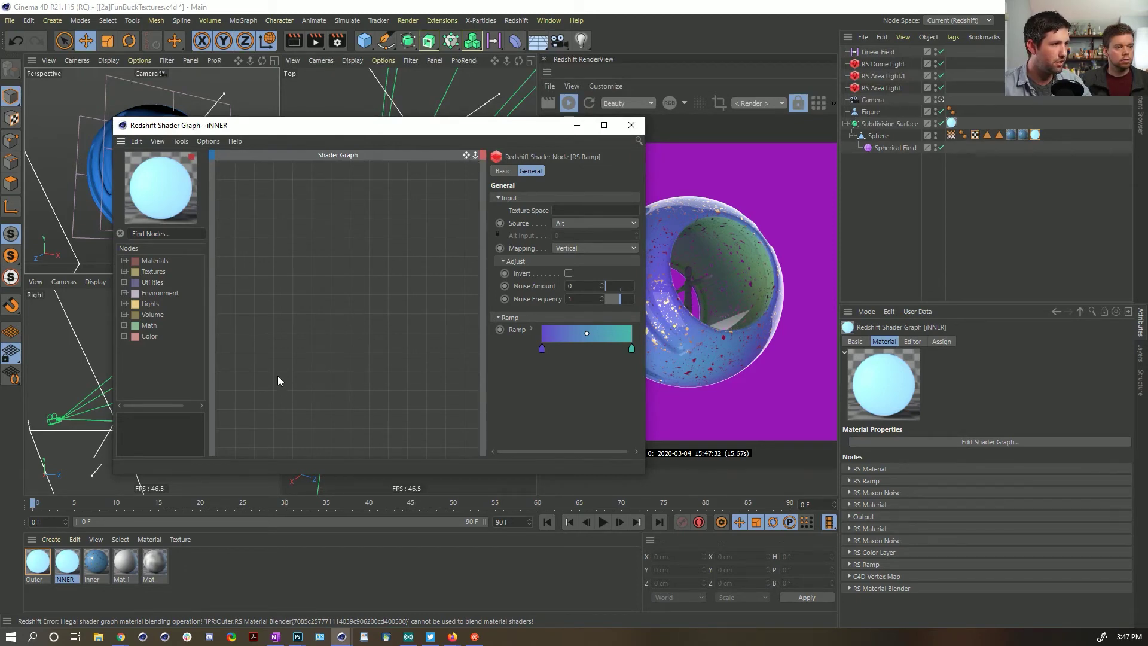
drag(110, 118, 1, 56)
drag(452, 282, 514, 277)
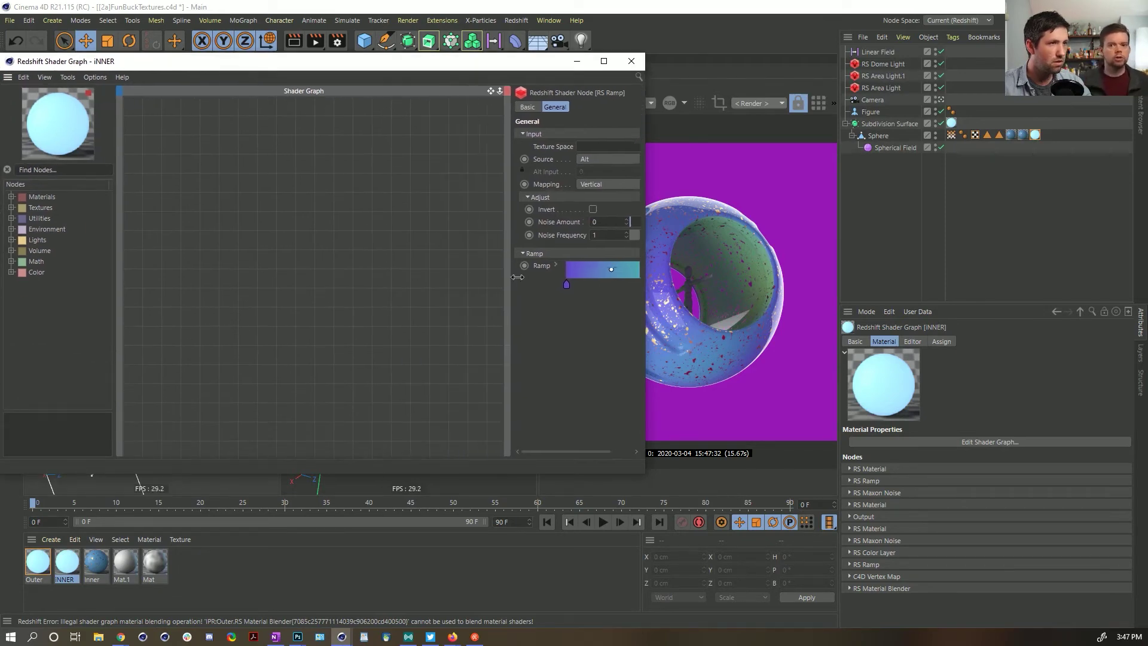
Step: Look through the iNNER shader graph's commands and view options for a way to bring the missing nodes back
click(394, 335)
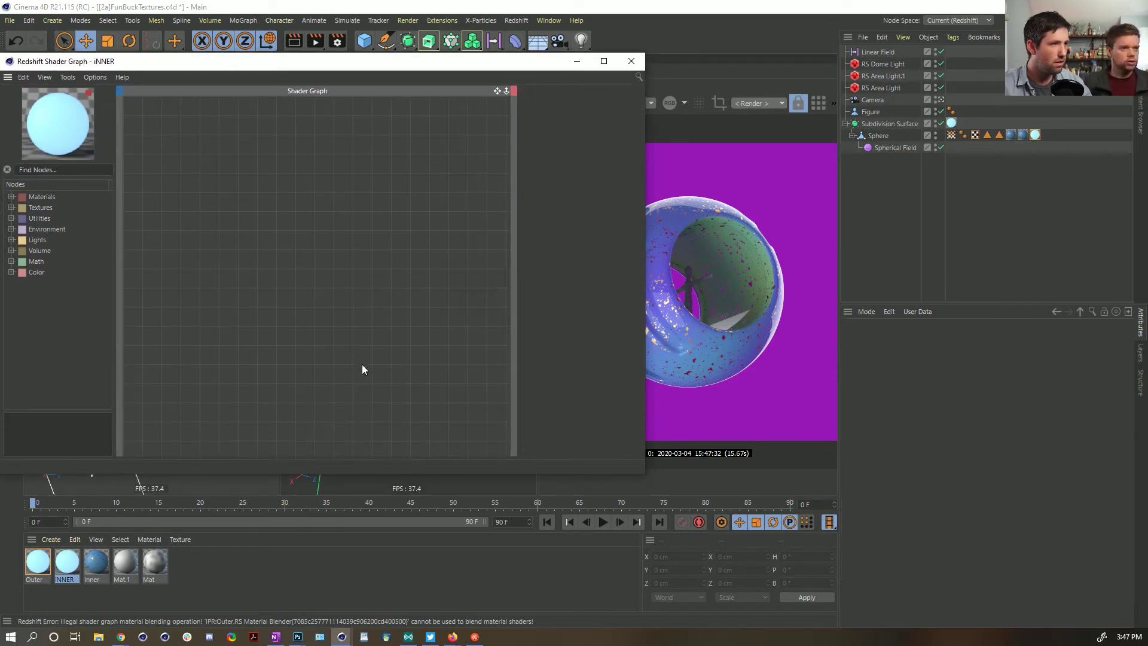
right_click(327, 362)
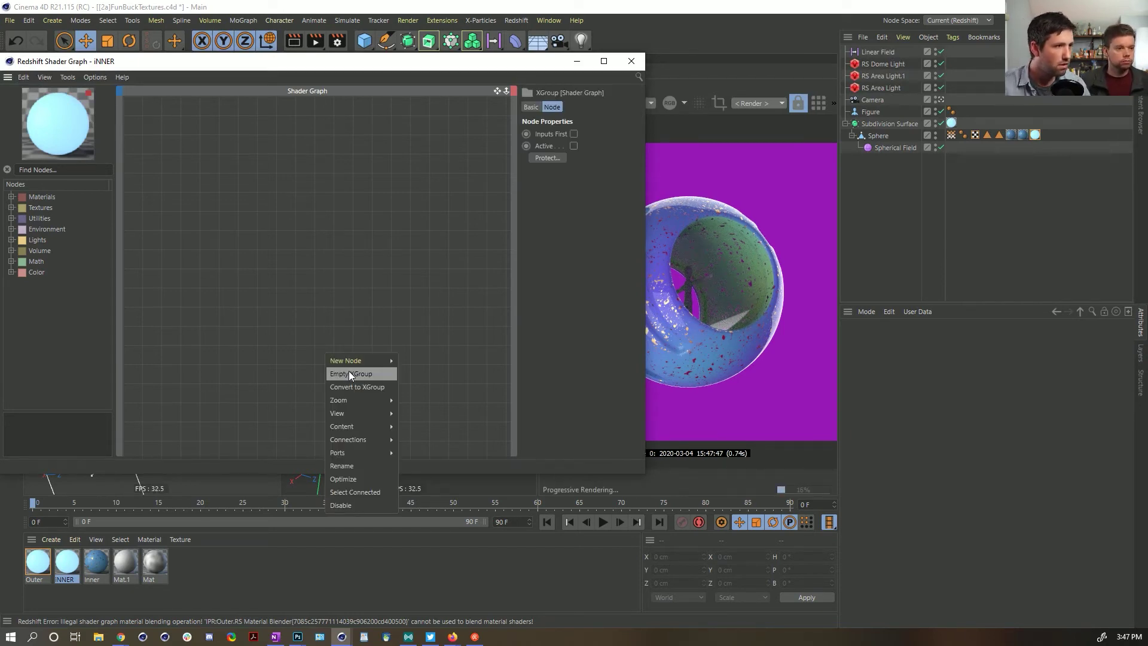
click(269, 338)
click(532, 107)
click(390, 156)
click(49, 78)
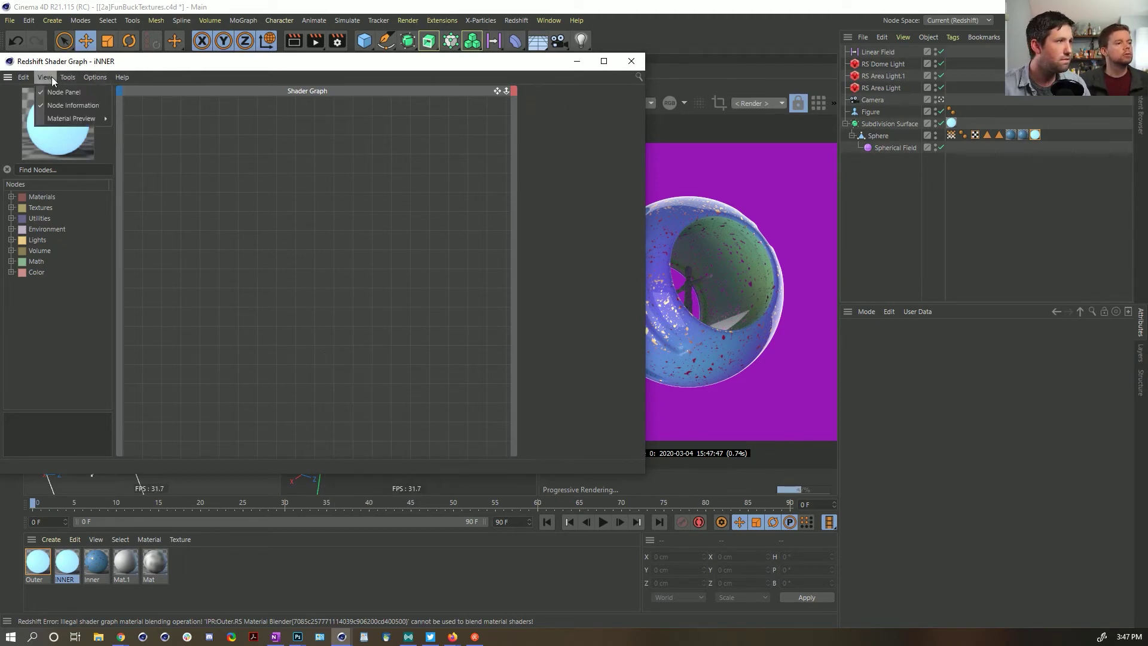
mouse_move(54, 118)
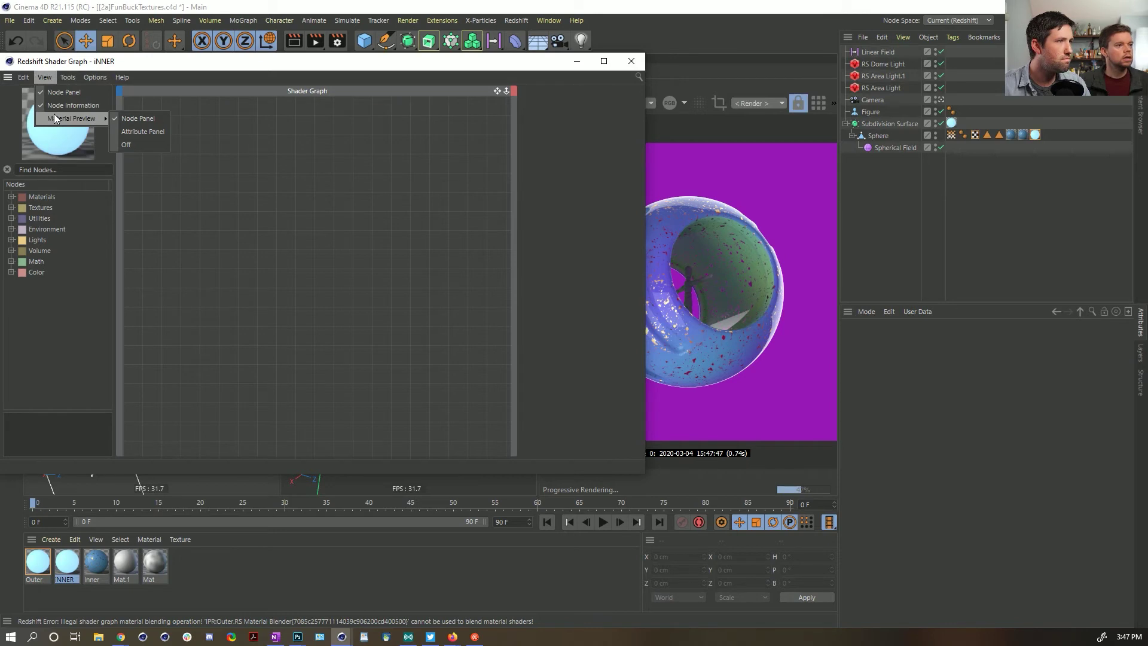
click(390, 204)
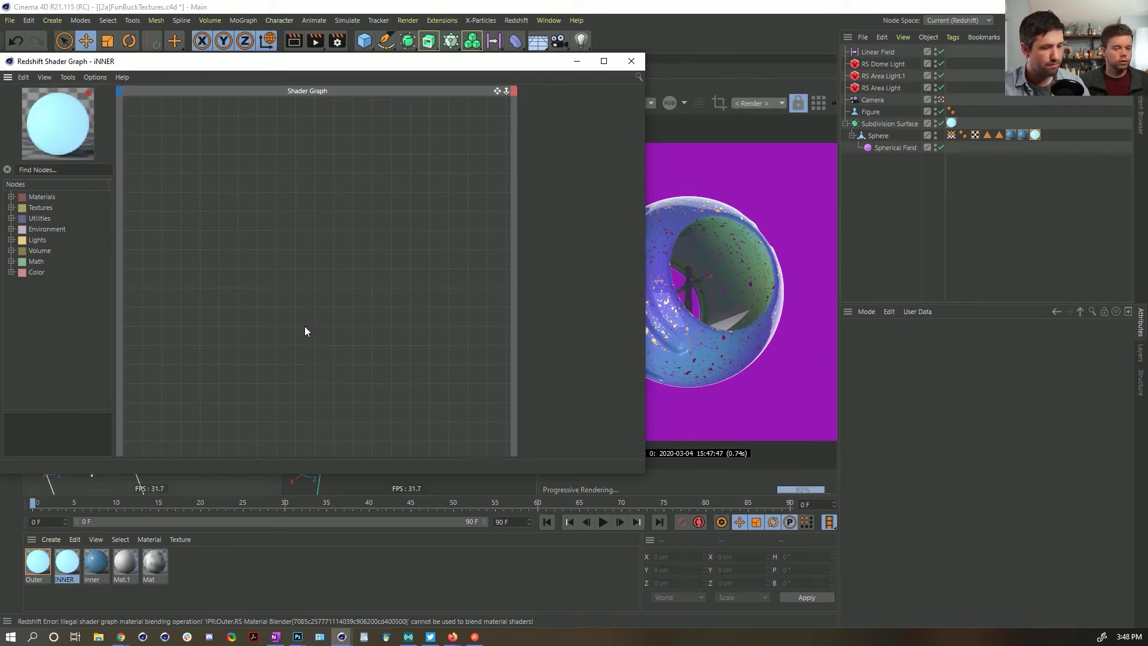
Step: Try to select and frame all nodes in the empty iNNER shader graph
key(ctrl+a)
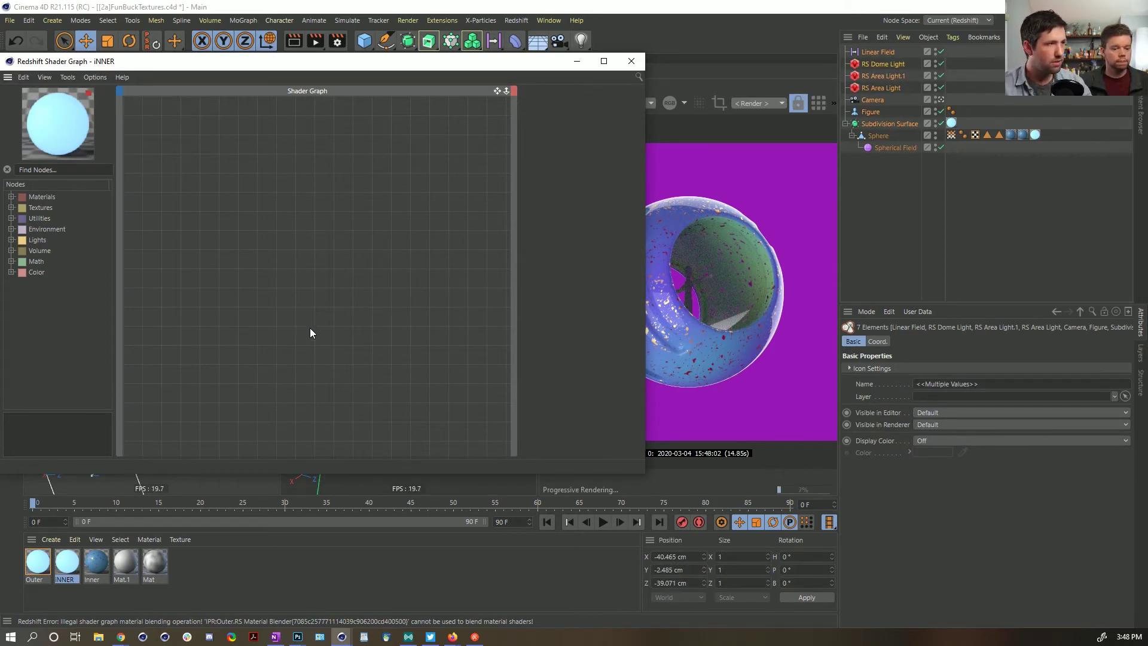
key(s)
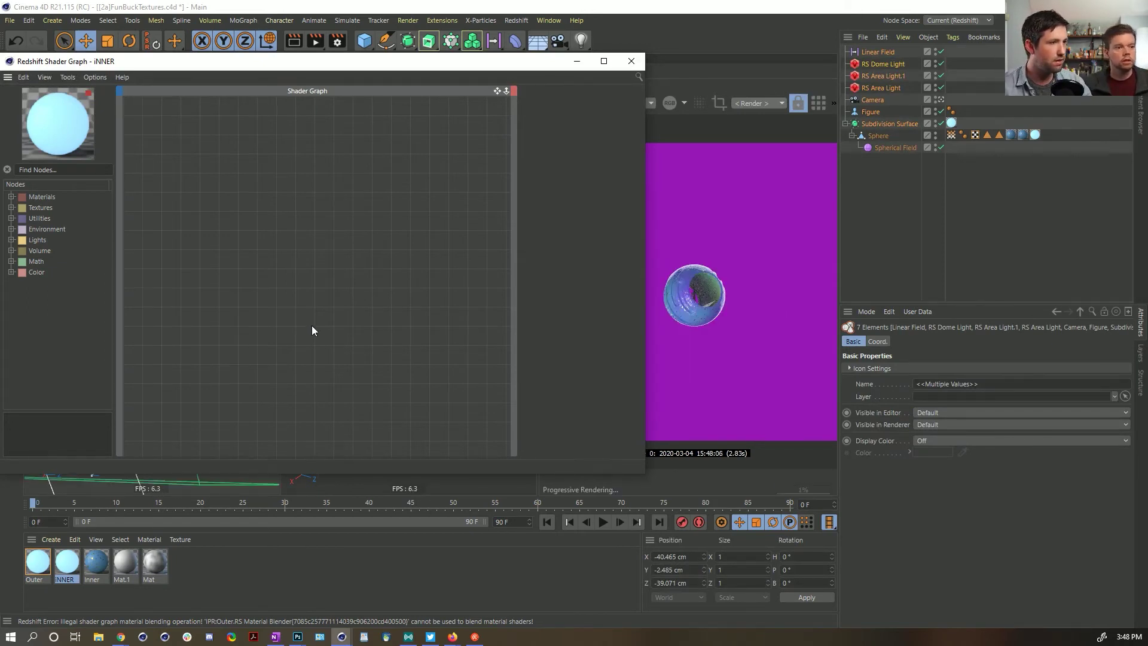
key(ctrl+shift+a)
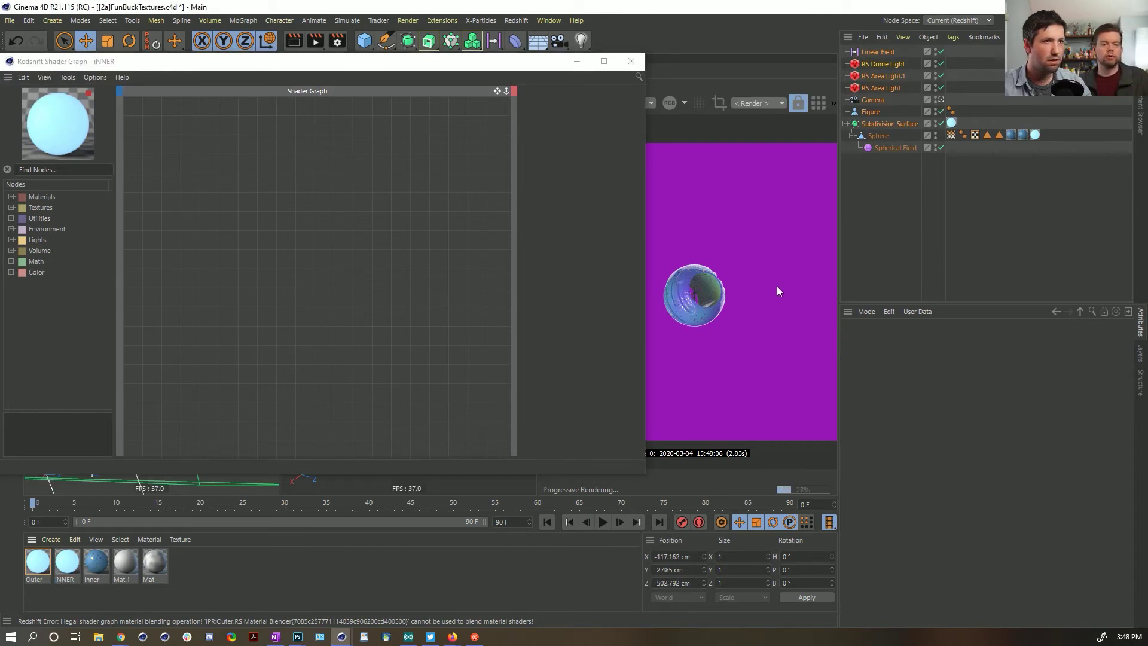
Step: Move the shader graph window off the viewports and undo the camera view change
drag(233, 62, 270, 313)
click(270, 116)
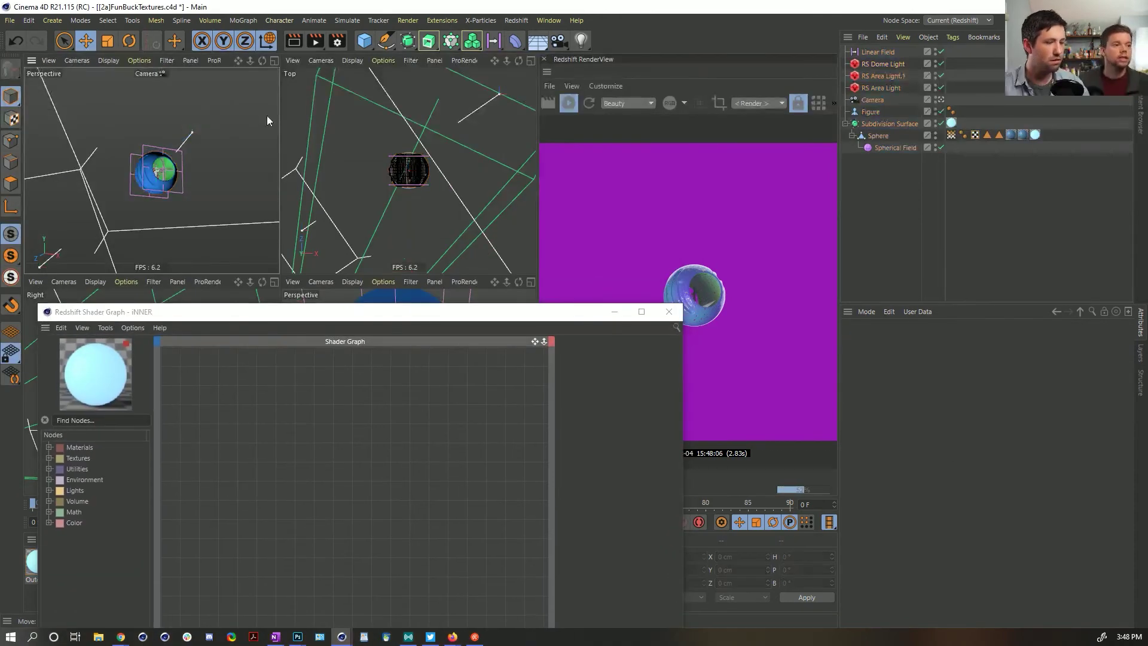
key(ctrl+shift+z)
Step: Add a Protection tag to the Camera using a command search
click(874, 101)
right_click(882, 102)
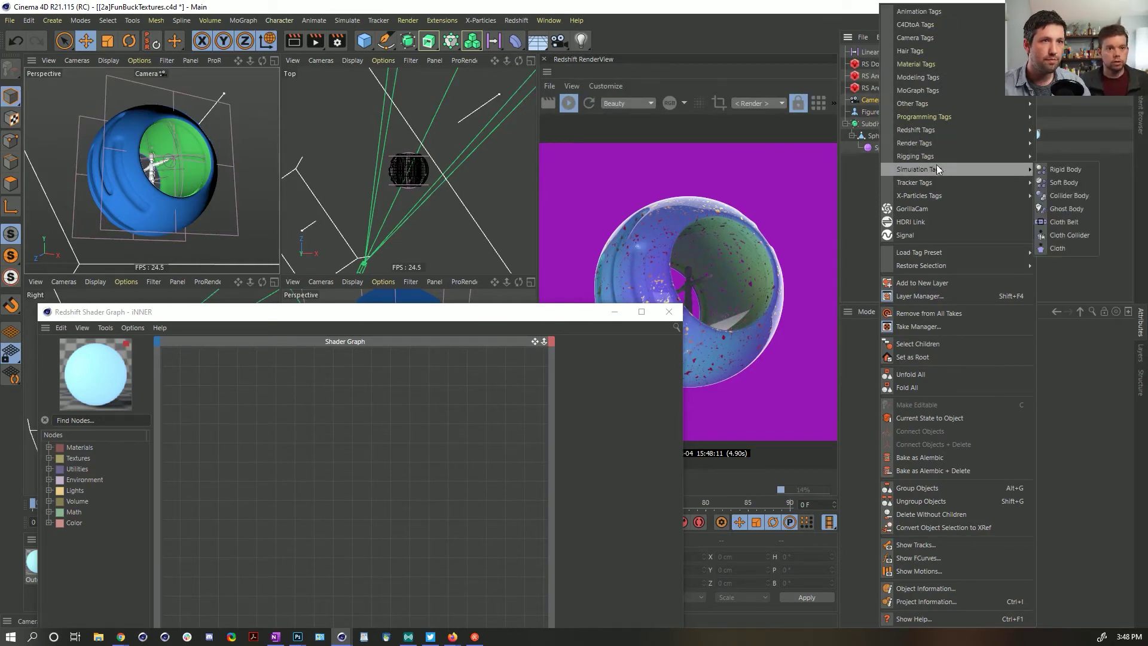
mouse_move(931, 108)
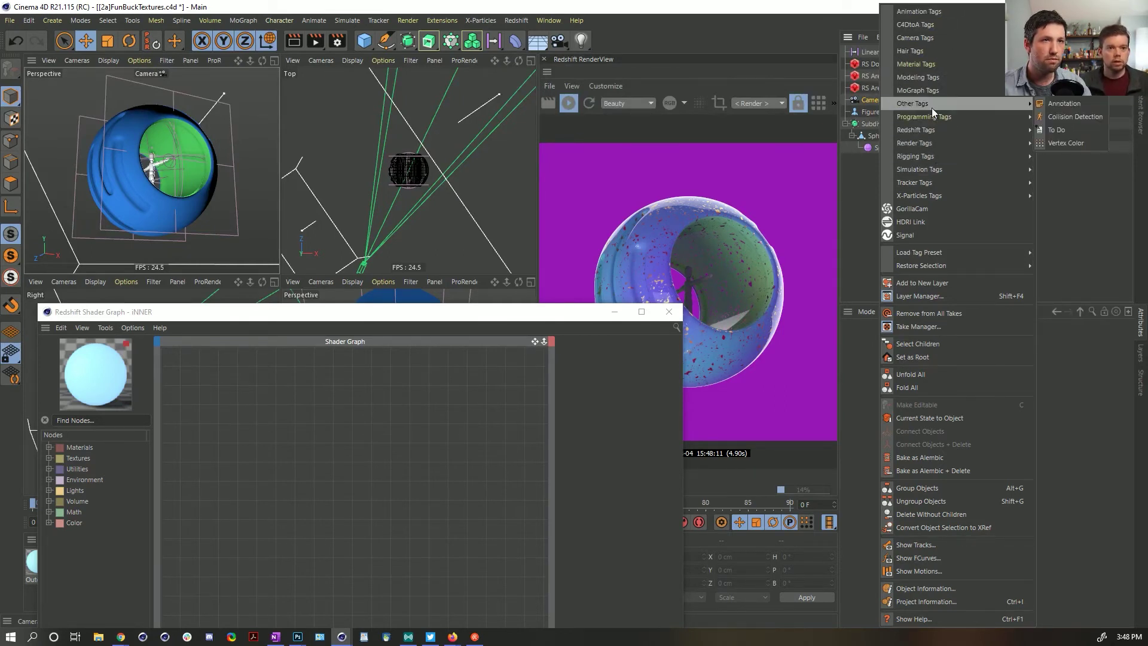
key(Escape)
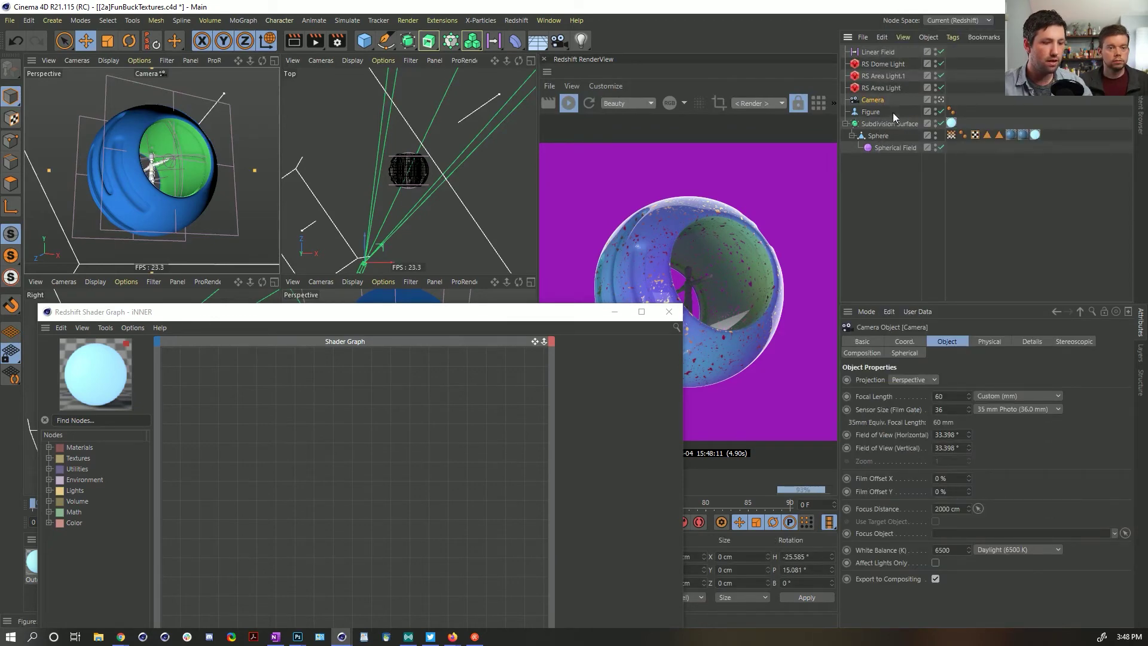
key(shift+c)
text(PROTE)
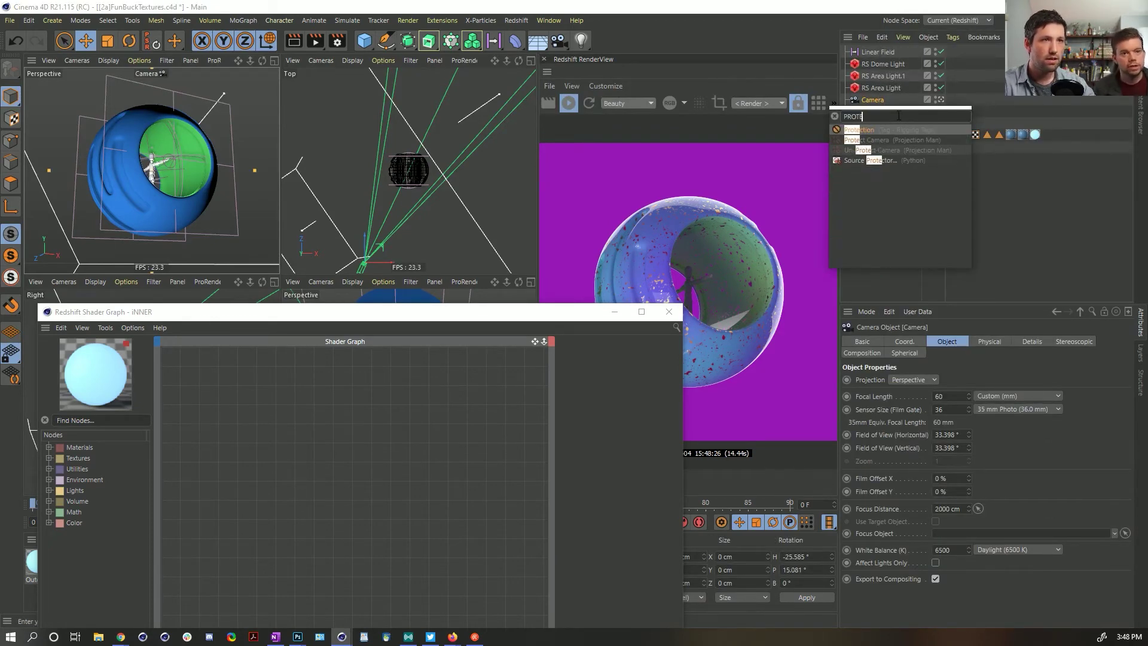
key(Return)
drag(458, 312, 586, 132)
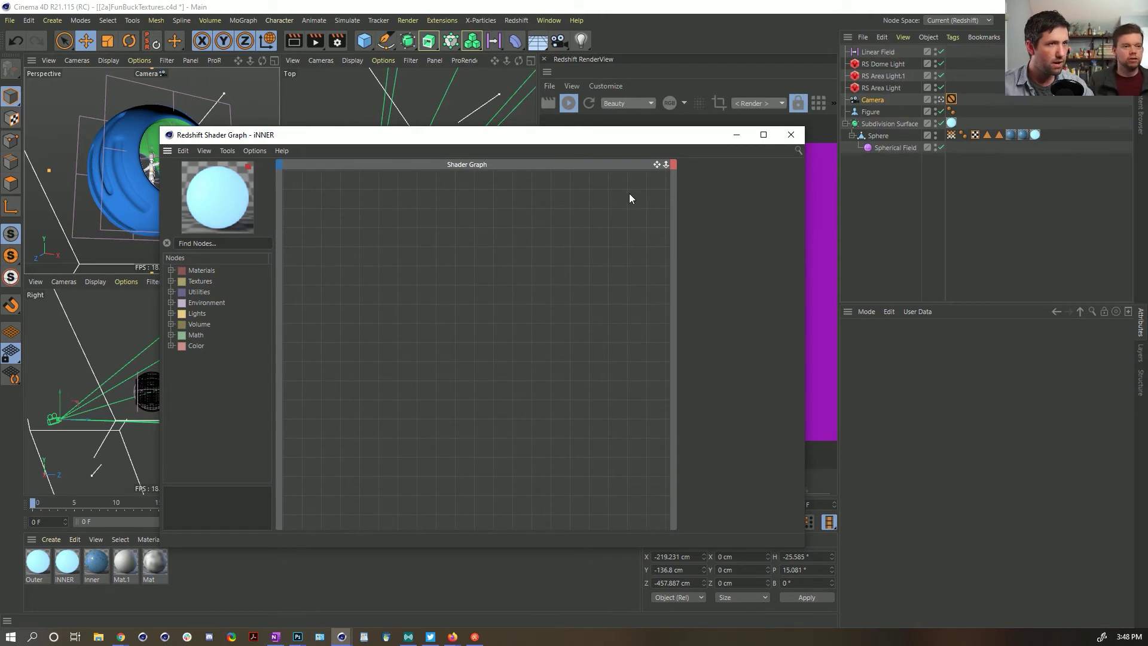
click(656, 166)
click(493, 339)
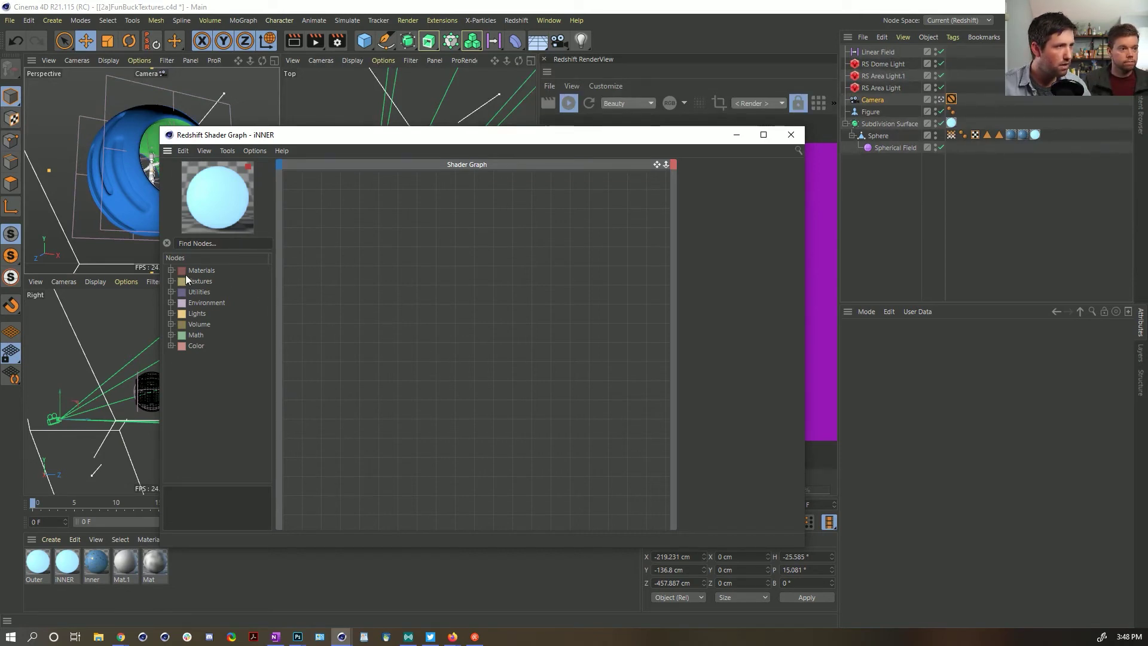
drag(655, 141, 673, 343)
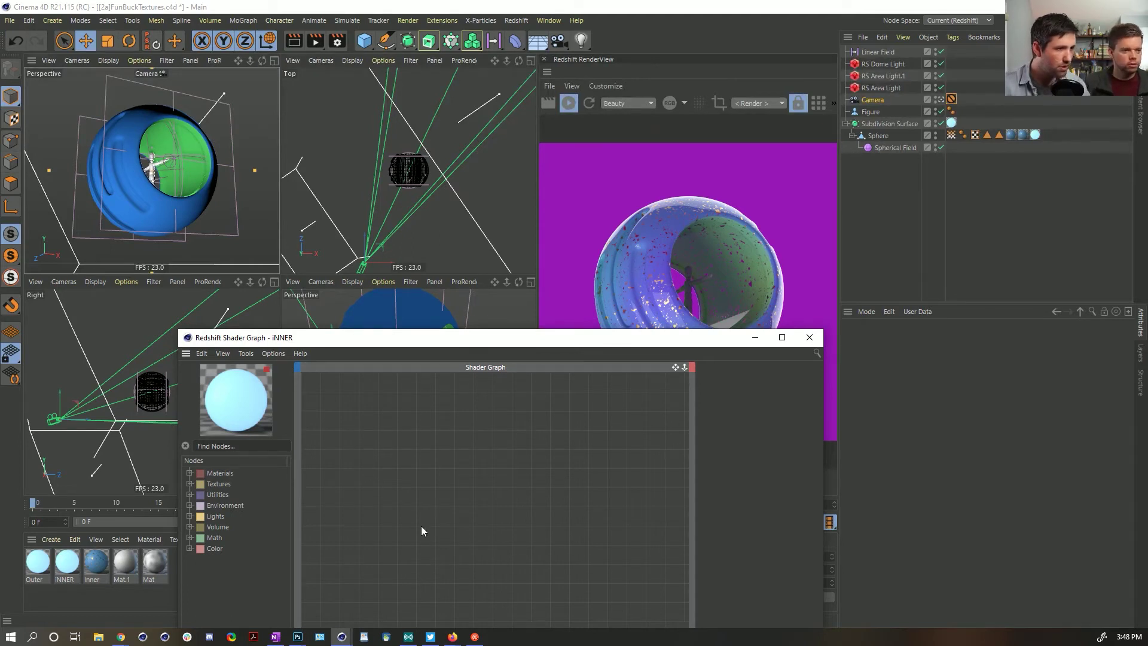
drag(446, 343, 381, 133)
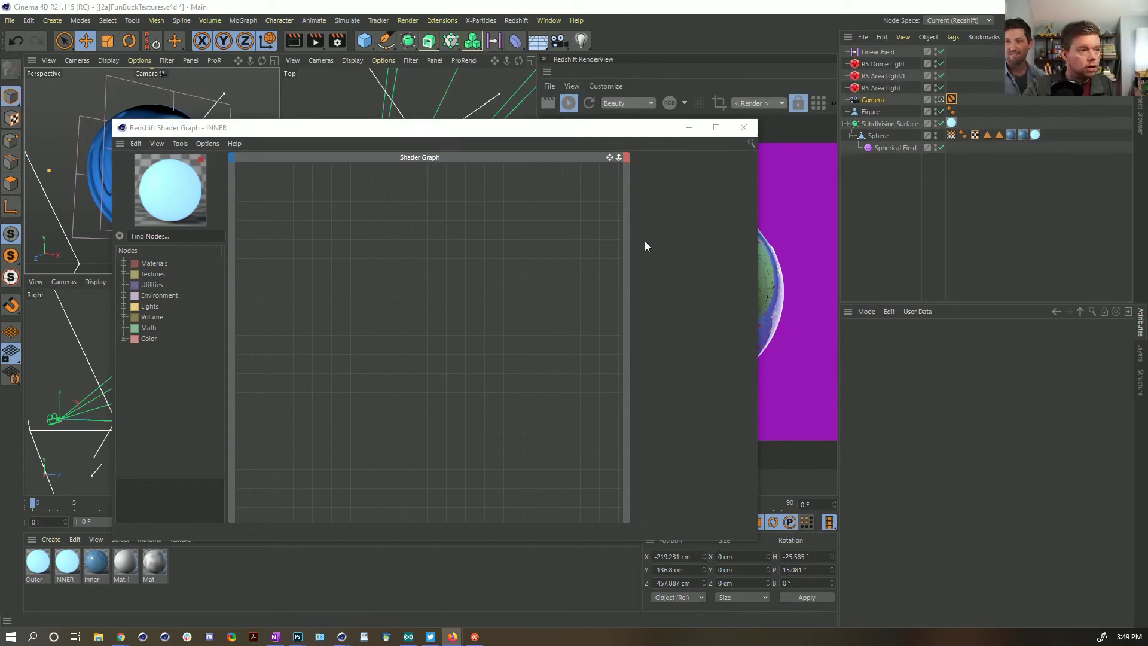
Step: Frame all nodes of the iNNER shader graph so they come back into view
click(461, 256)
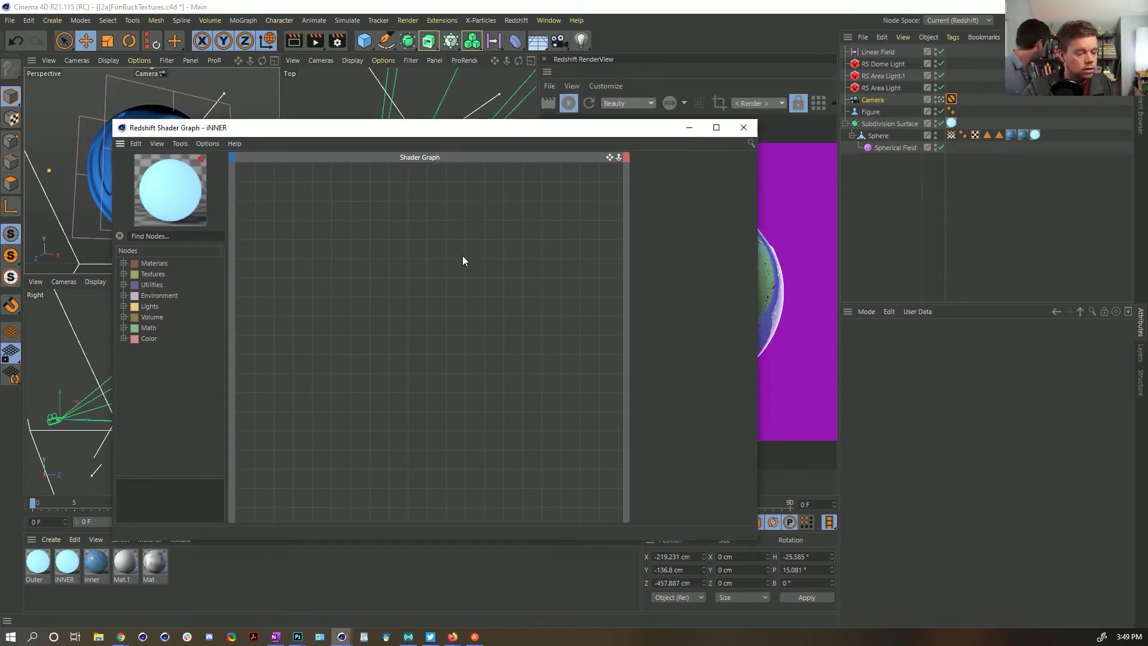
key(ctrl+a)
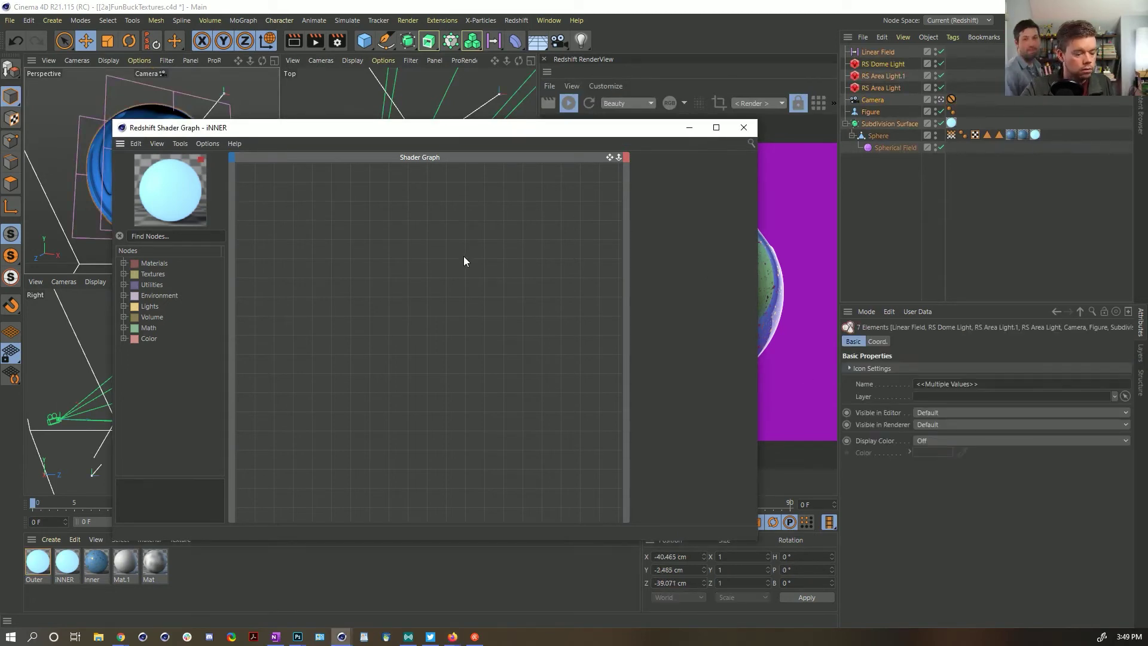
click(456, 241)
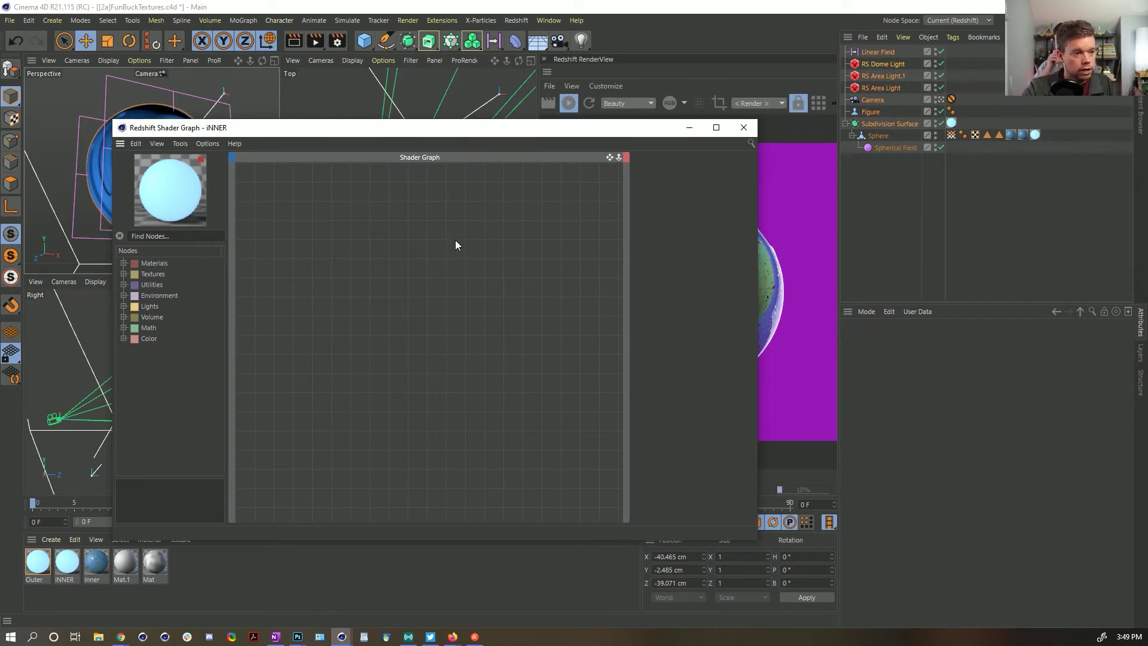
key(h)
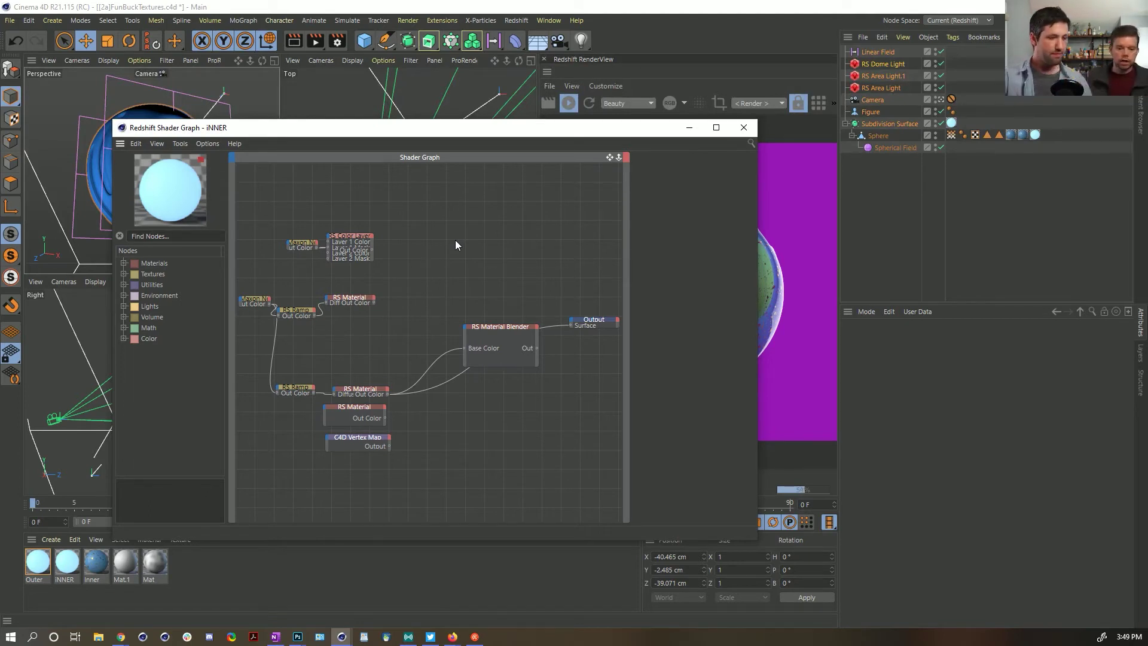
Step: Try to connect the non-emissive RS Material's output to Layer 1's Blend Color on the Material Blender
click(367, 411)
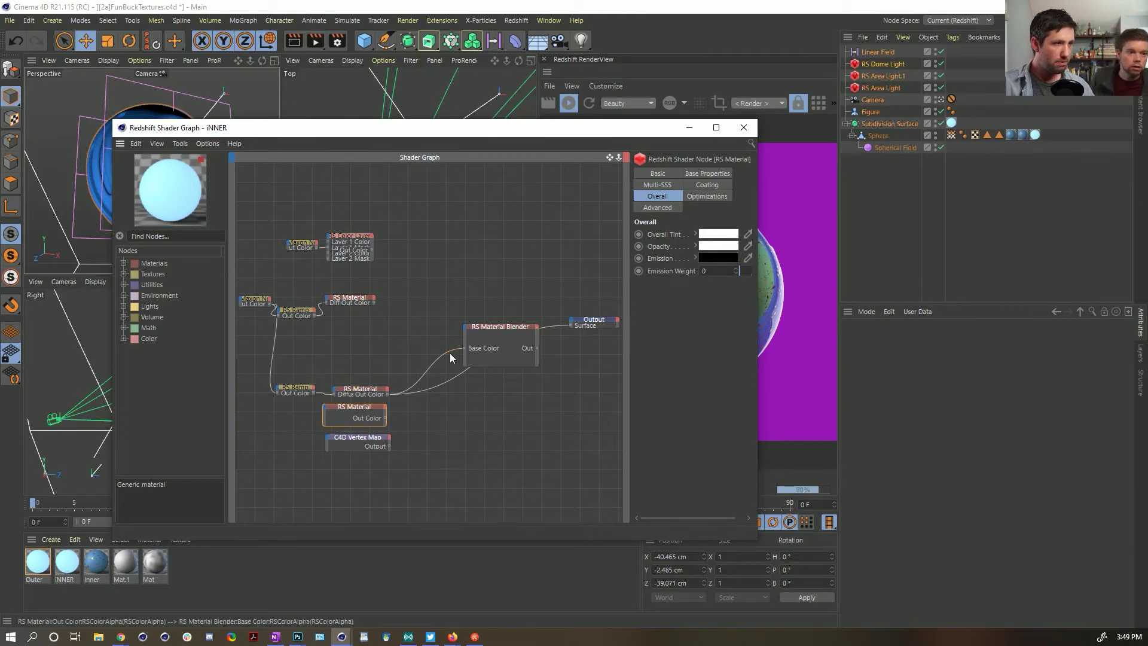
drag(386, 418, 468, 335)
mouse_move(494, 350)
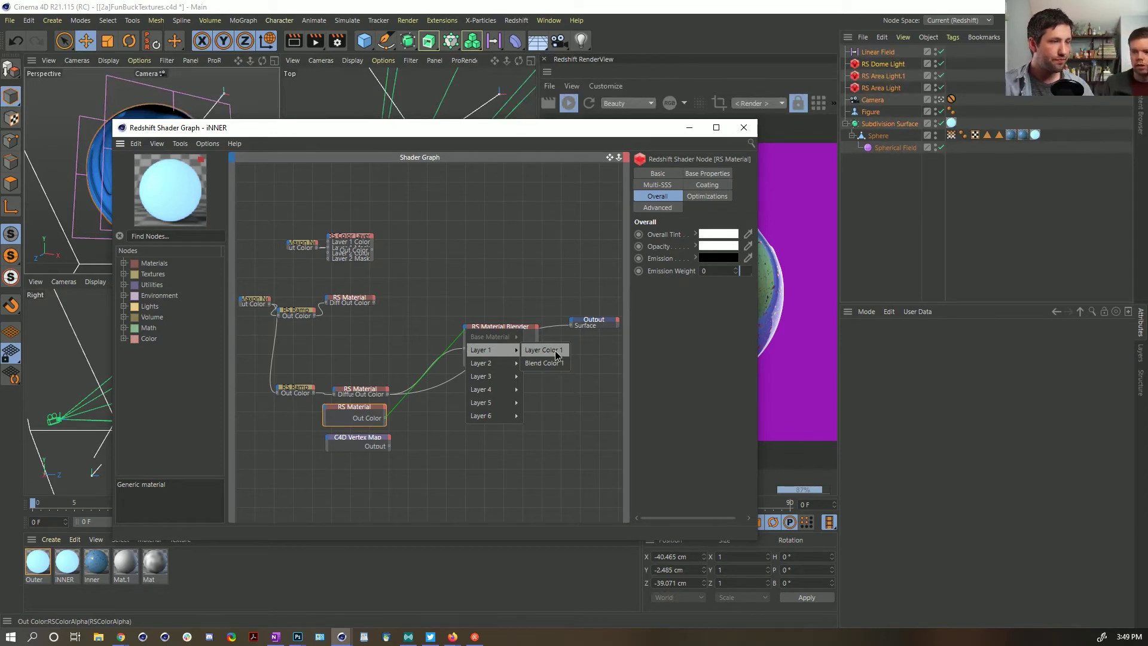
click(558, 362)
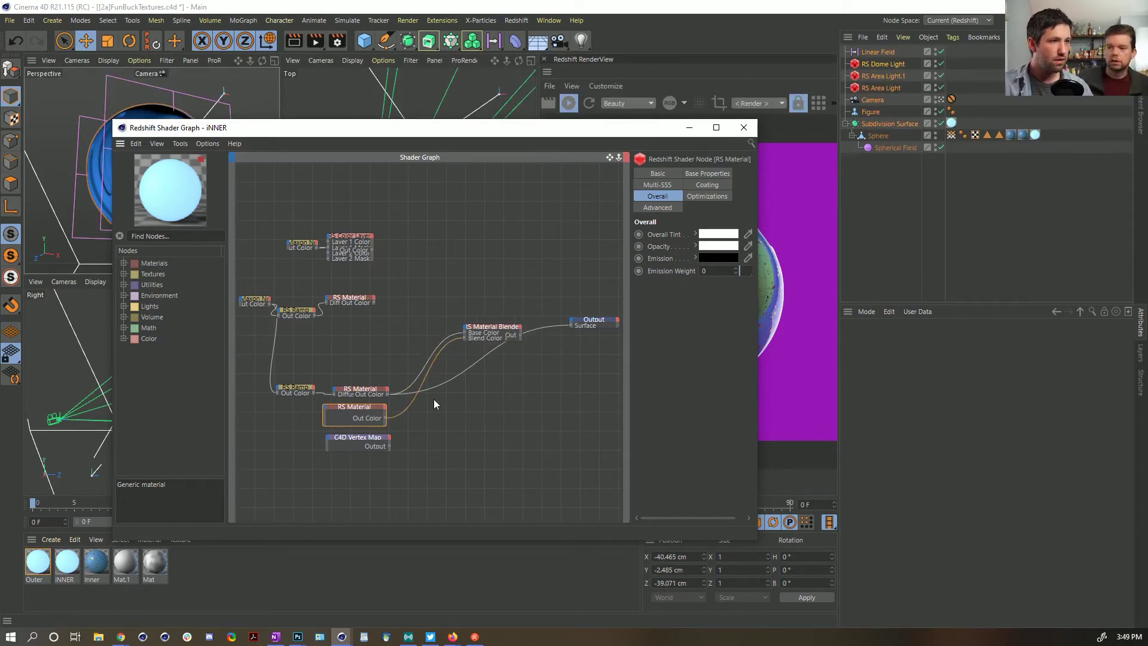
key(ctrl+z)
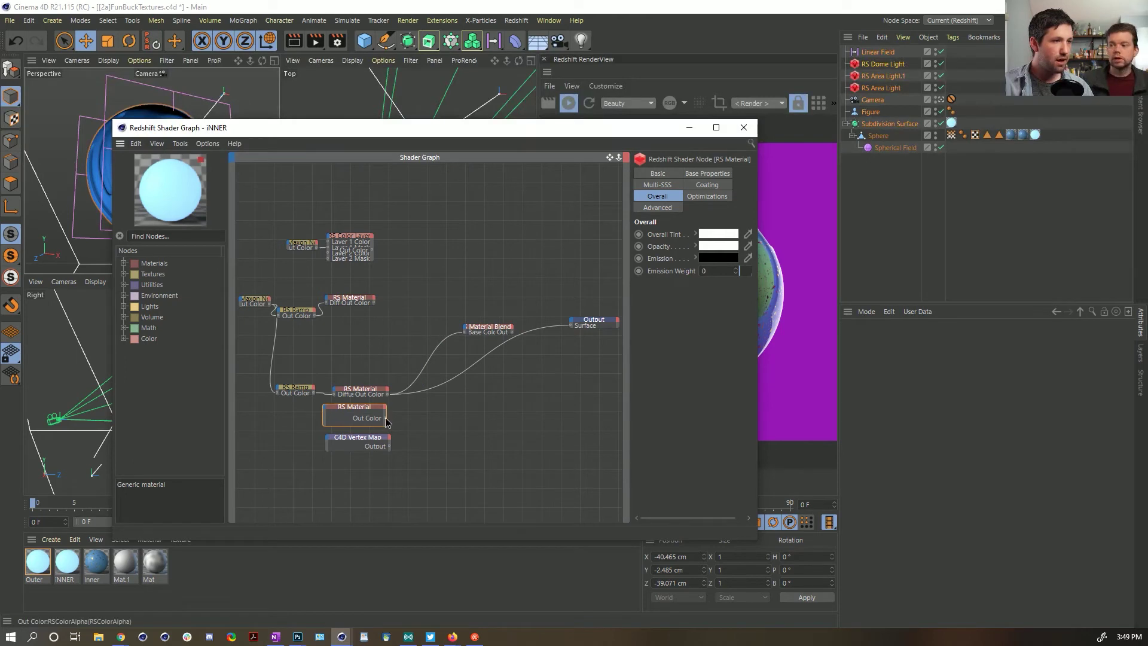
Step: Connect the non-emissive RS Material to the Material Blender's Layer Color 1 and the RS Color Layer to its Blend Color 1
drag(388, 418, 467, 330)
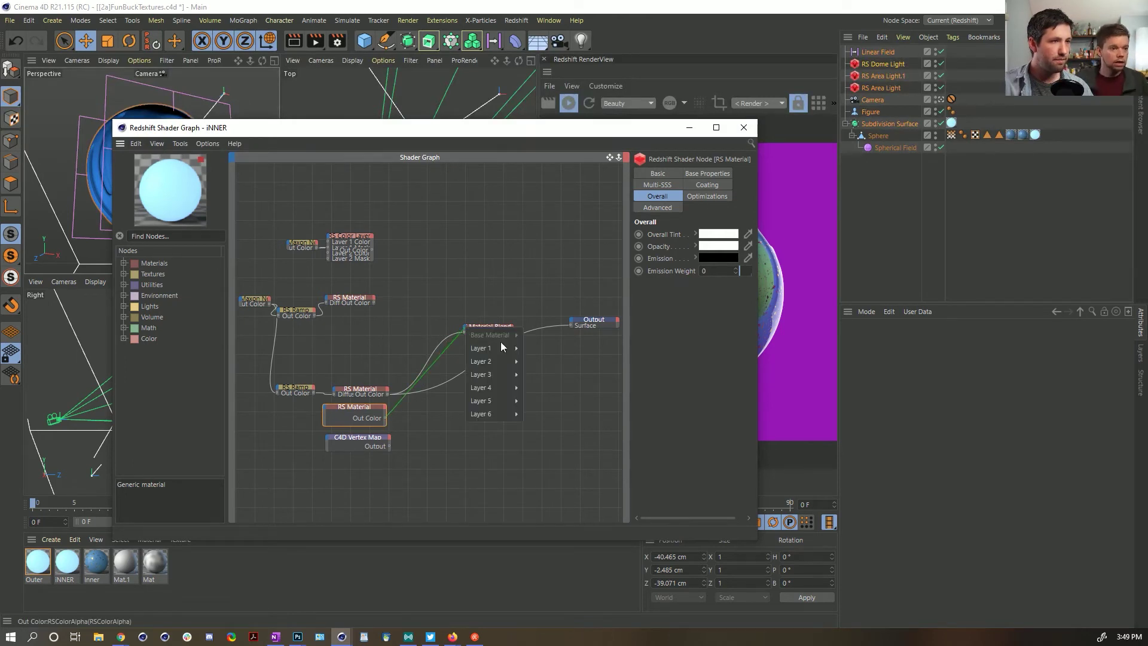
click(530, 347)
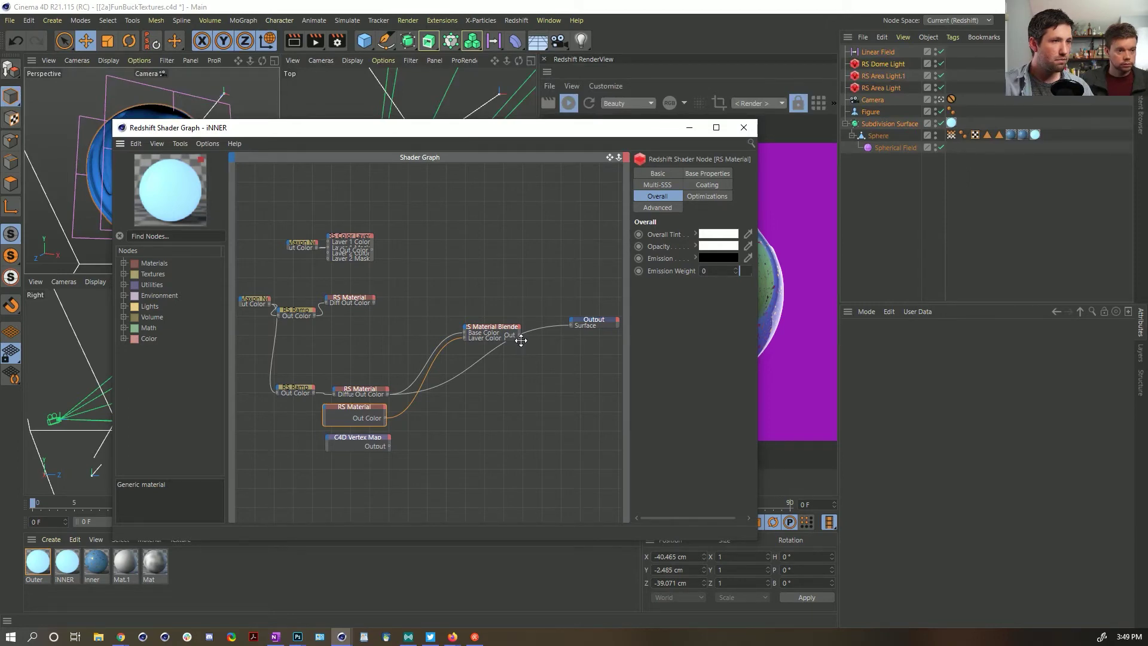
double_click(514, 335)
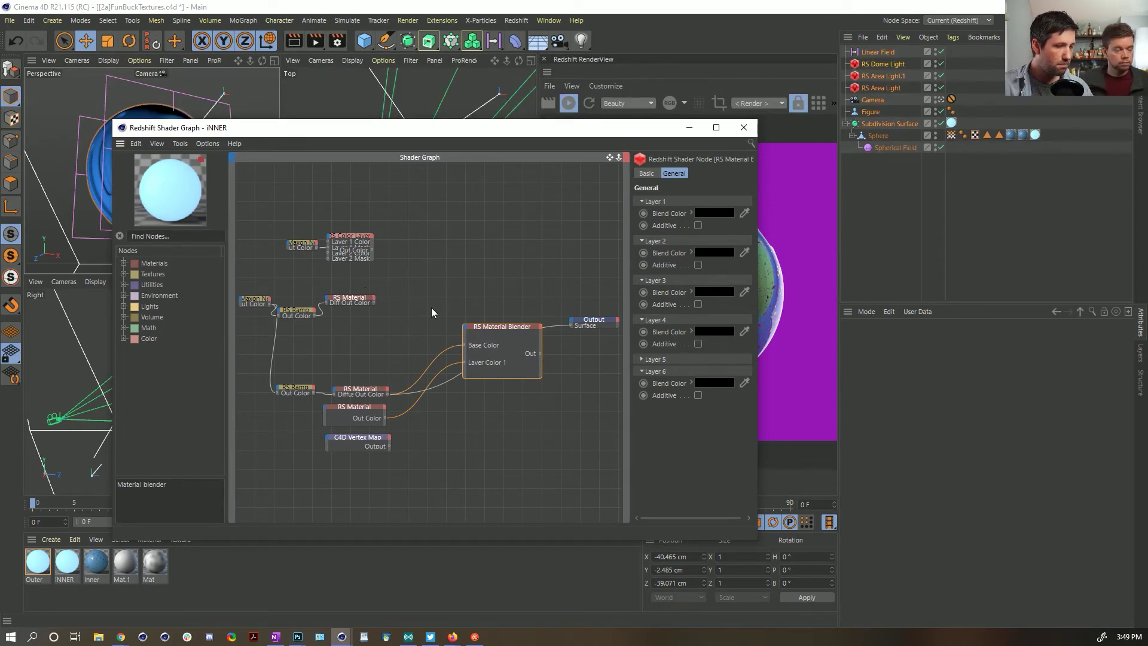
drag(372, 250, 468, 333)
click(529, 361)
Step: Narrow the shader graph window to uncover the render and connect the Material Blender's output to the Output node's Surface
drag(647, 132, 522, 151)
drag(635, 242, 506, 242)
drag(410, 146, 512, 132)
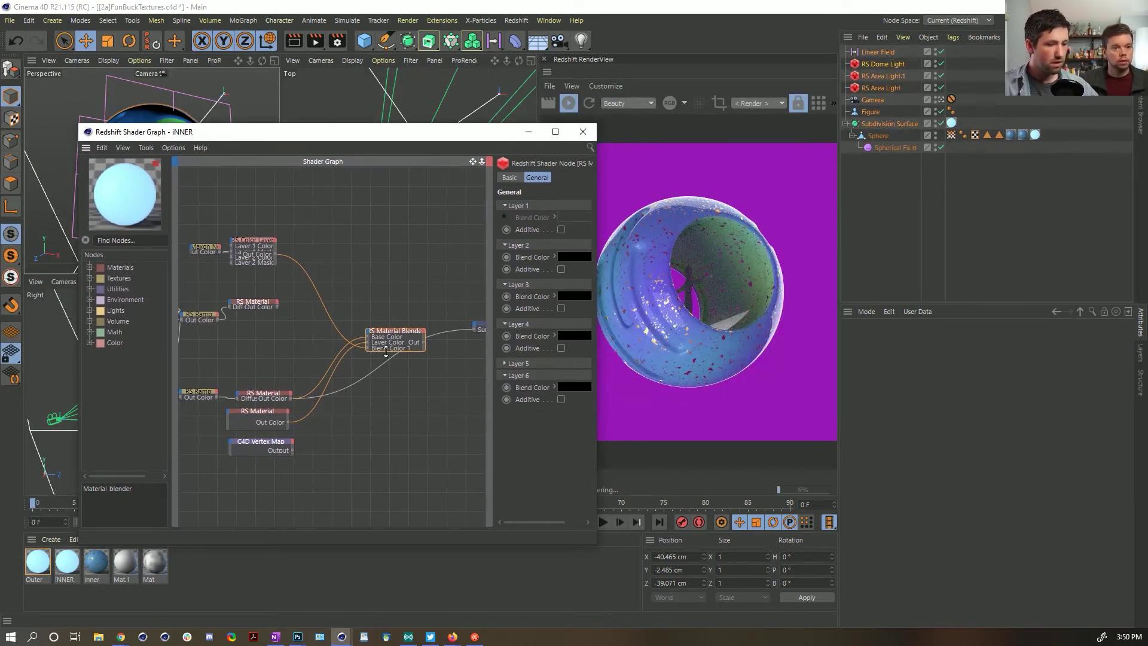
drag(394, 346, 398, 346)
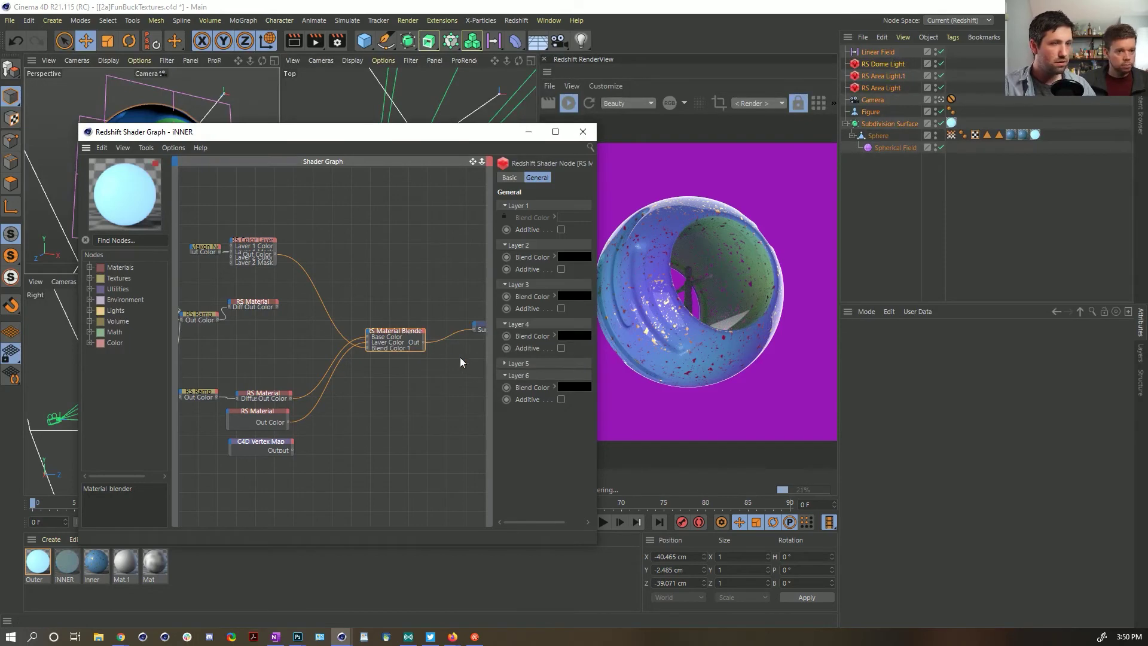
Step: Drop the link started from the C4D Vertex Map and move that node further below the non-emissive RS Material
drag(294, 449, 372, 387)
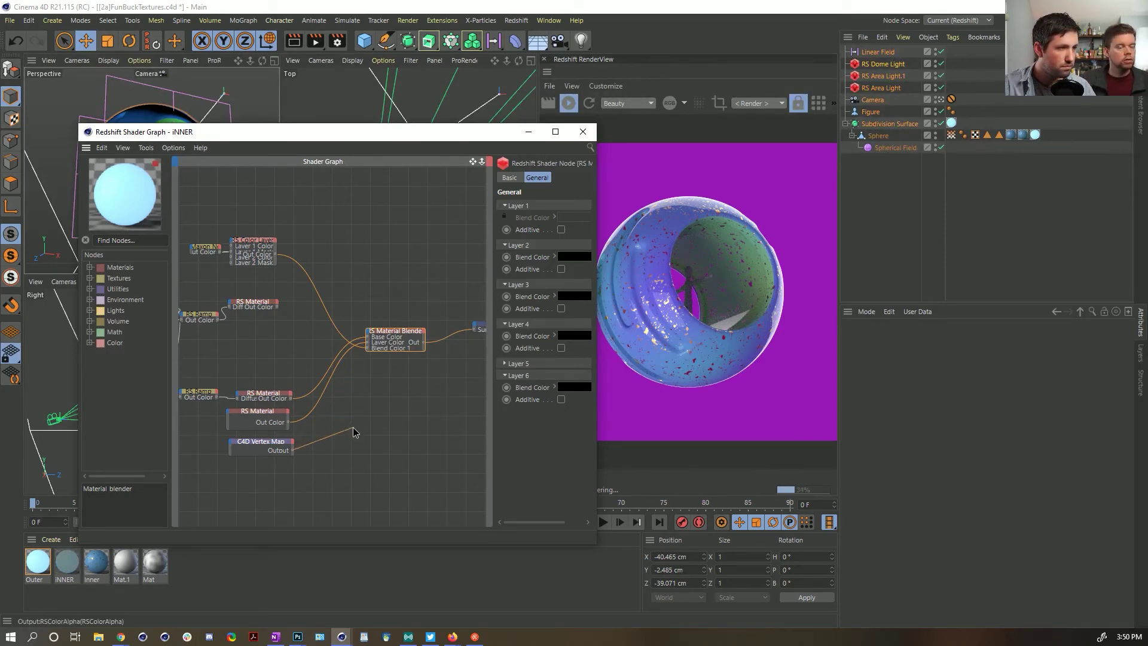
drag(282, 441, 282, 459)
click(362, 417)
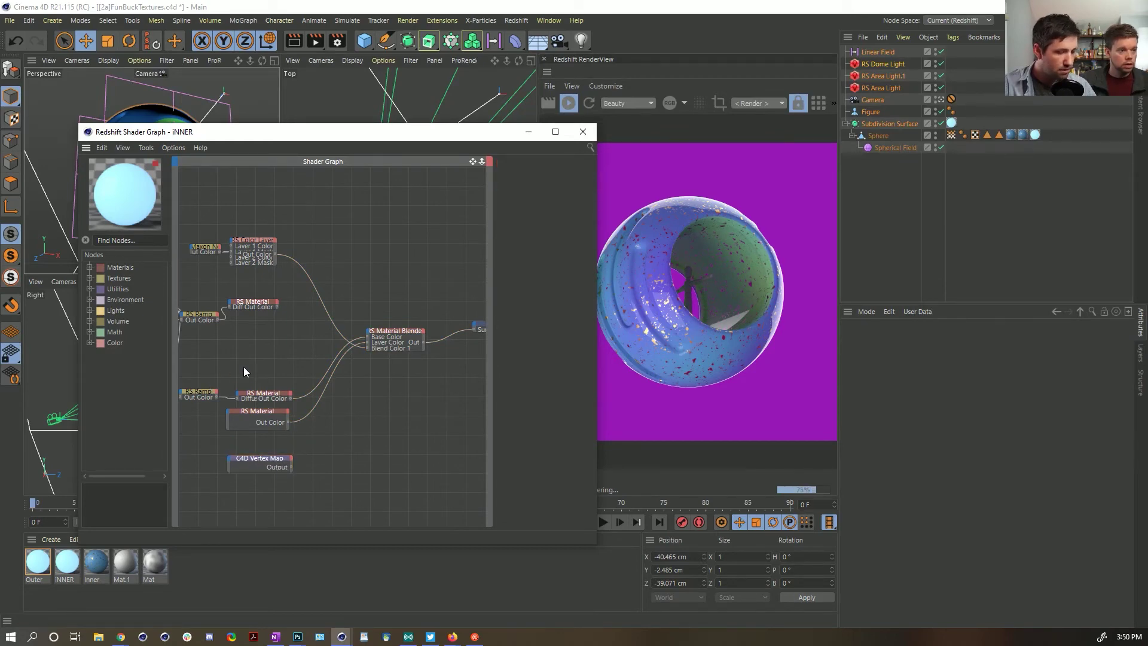
Step: Move the Maxon Noise feeding both ramps to a spot midway between their heights and browse its noise types
middle_drag(243, 372, 341, 363)
drag(251, 295, 208, 329)
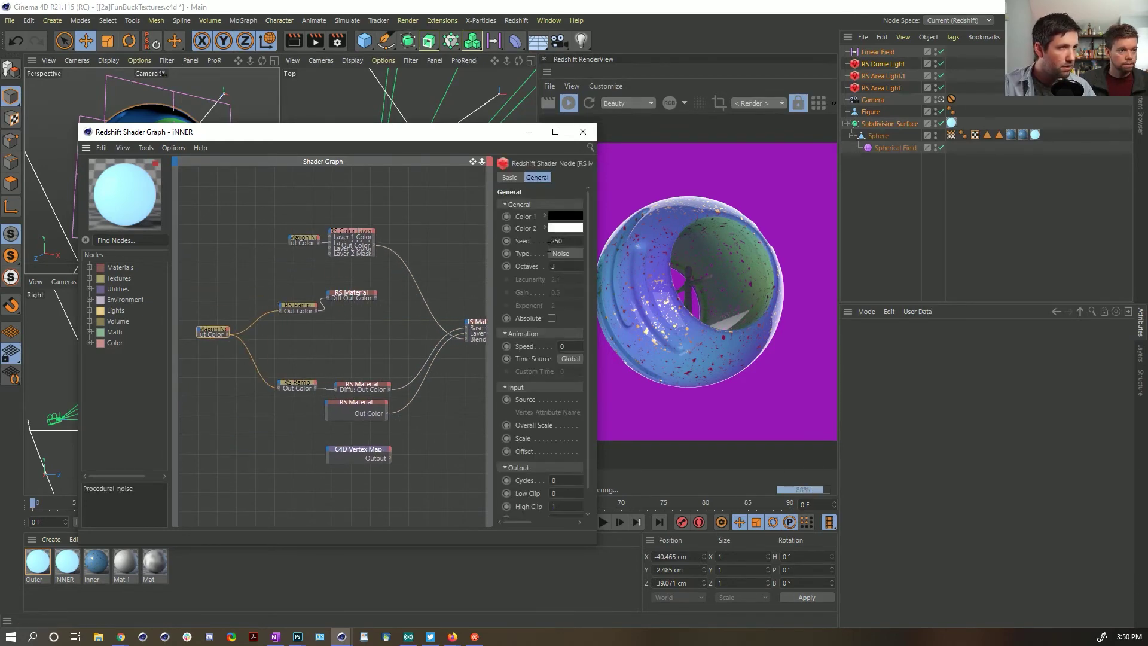
click(562, 253)
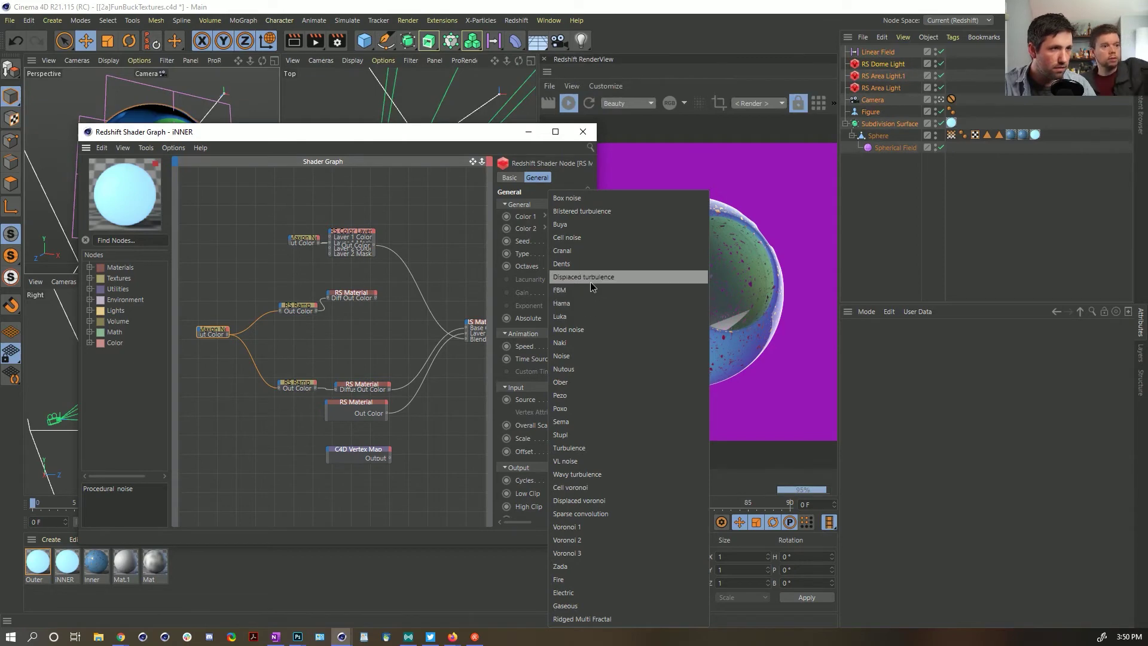
click(302, 240)
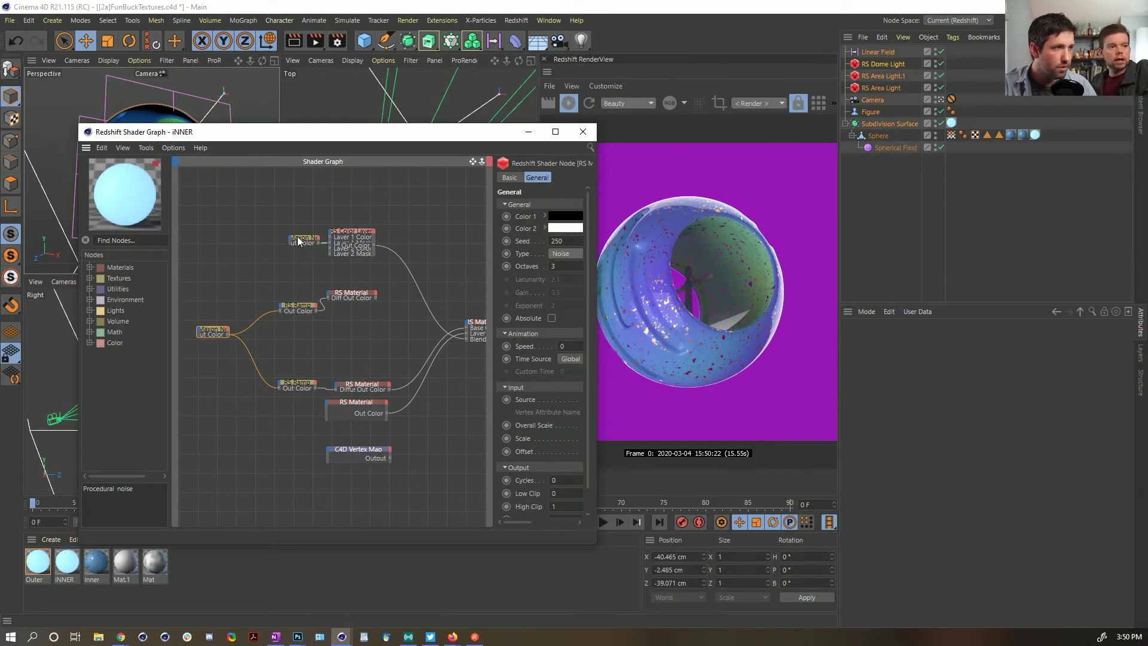
Step: Set the Maxon Noise feeding the RS Color Layer to the Voronoi 2 type and space that node further from the layer node
click(567, 255)
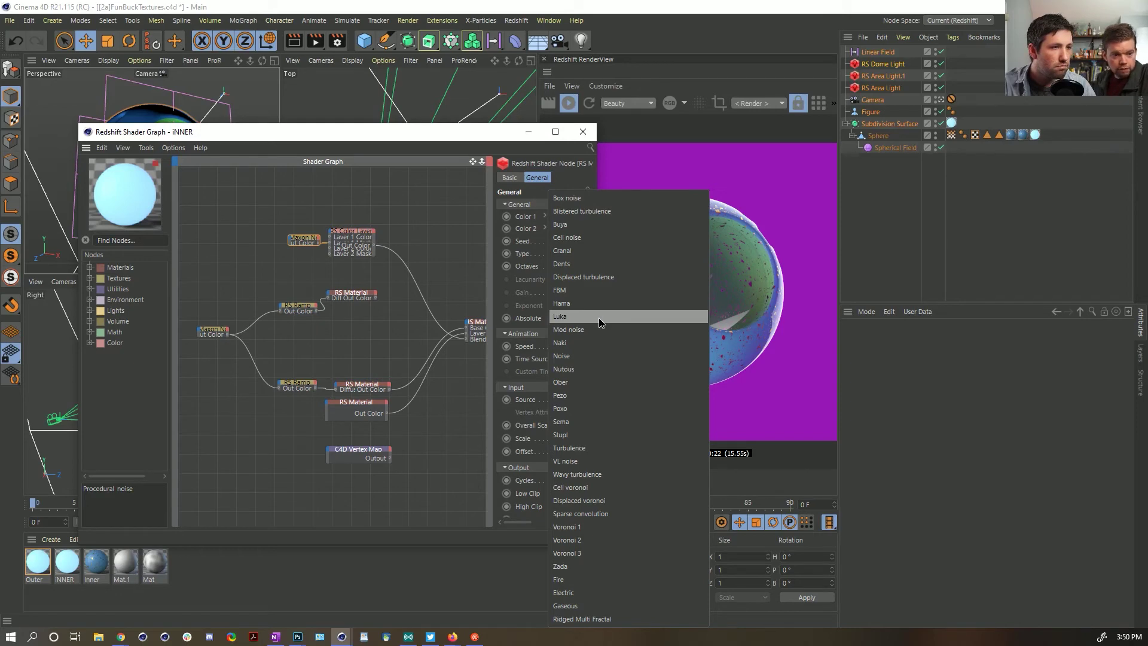
click(600, 552)
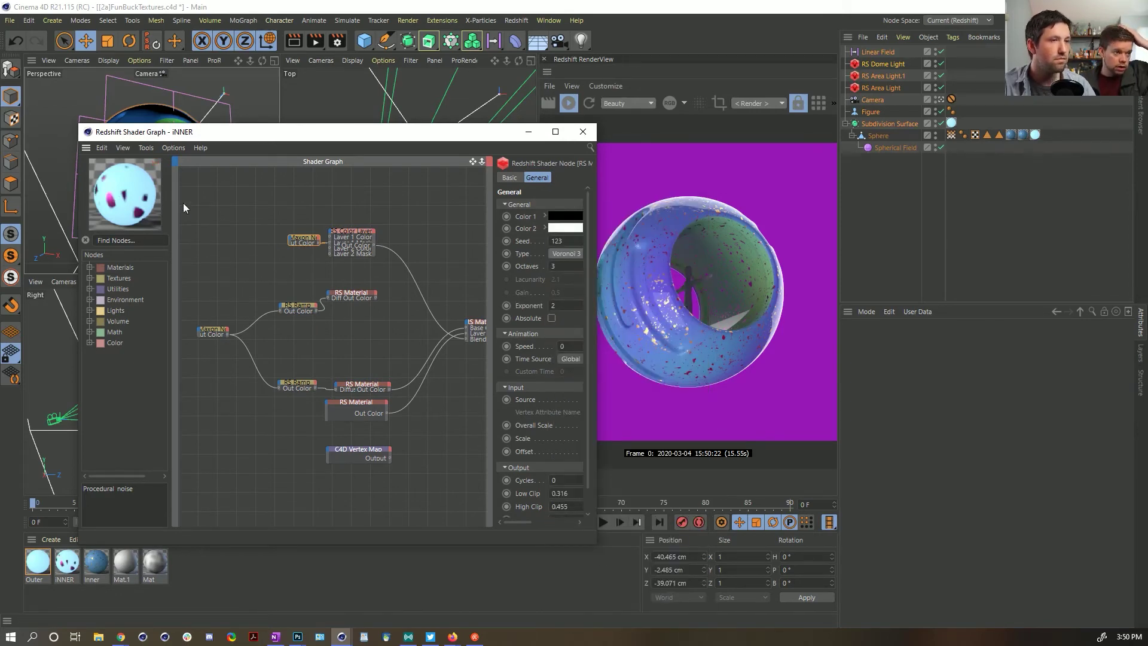
drag(304, 239, 268, 240)
click(566, 254)
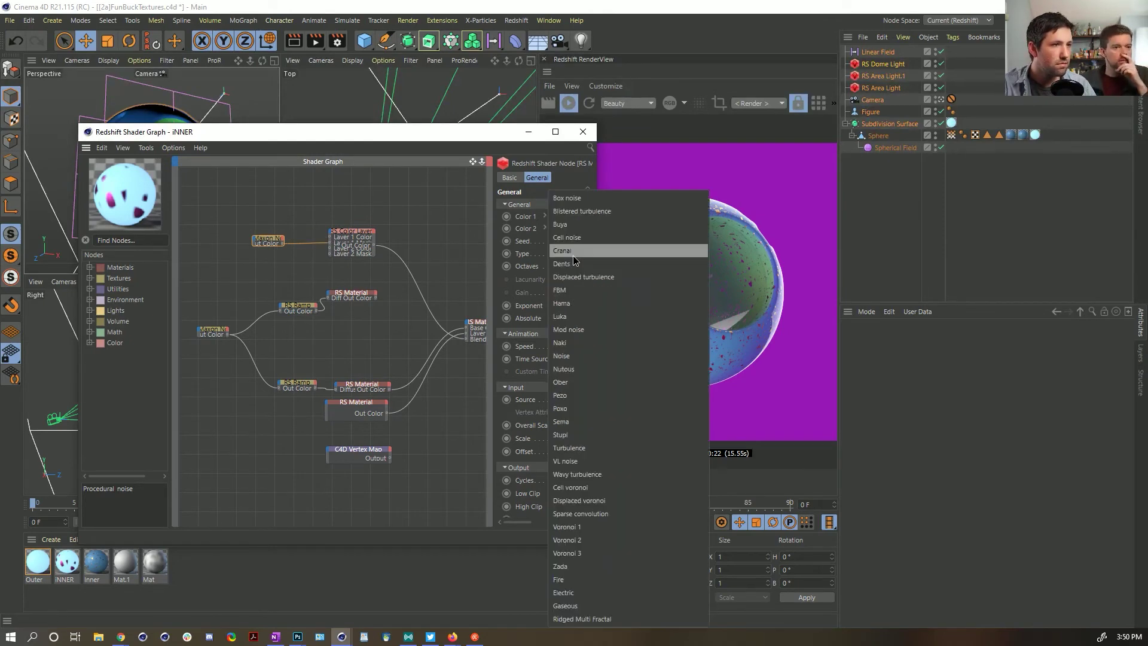
click(598, 538)
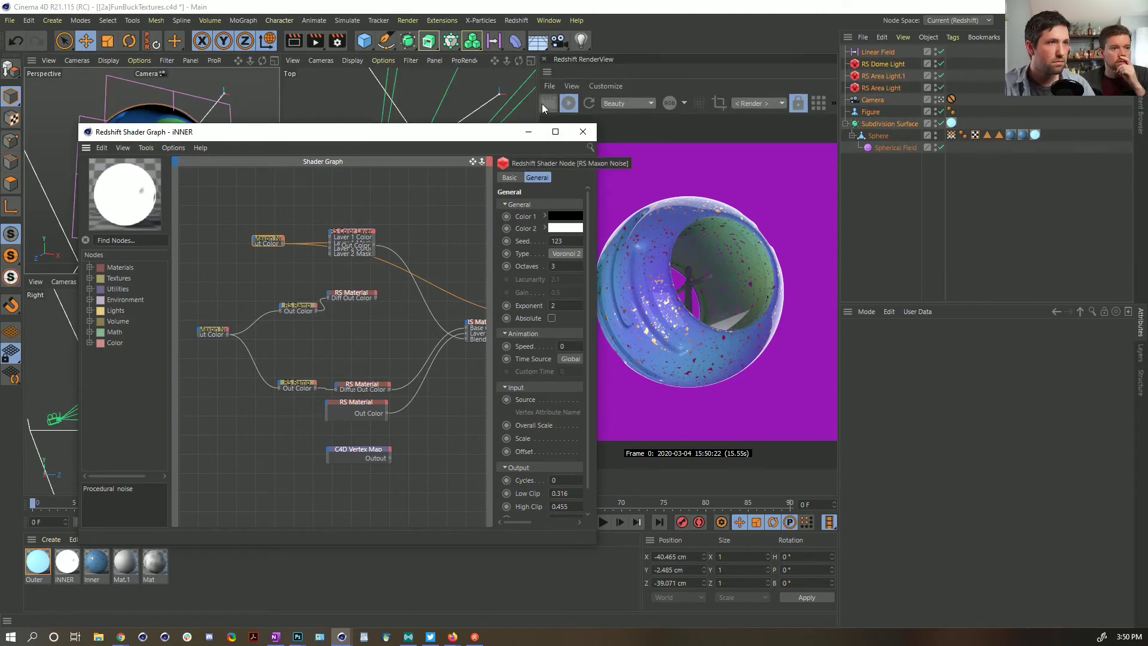
Step: Restart the render preview, move the shader graph window clear of it, and replace Outer with iNNER on the sphere's inner-selection material tag
click(585, 104)
drag(466, 131, 438, 79)
click(1036, 134)
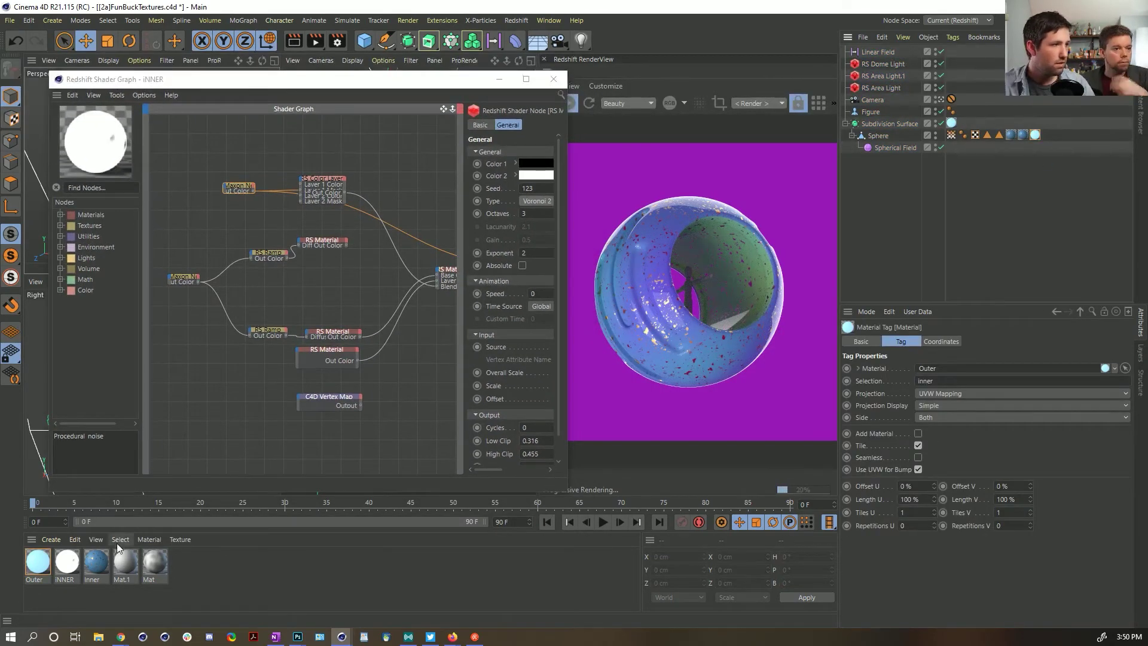
drag(71, 570, 1038, 137)
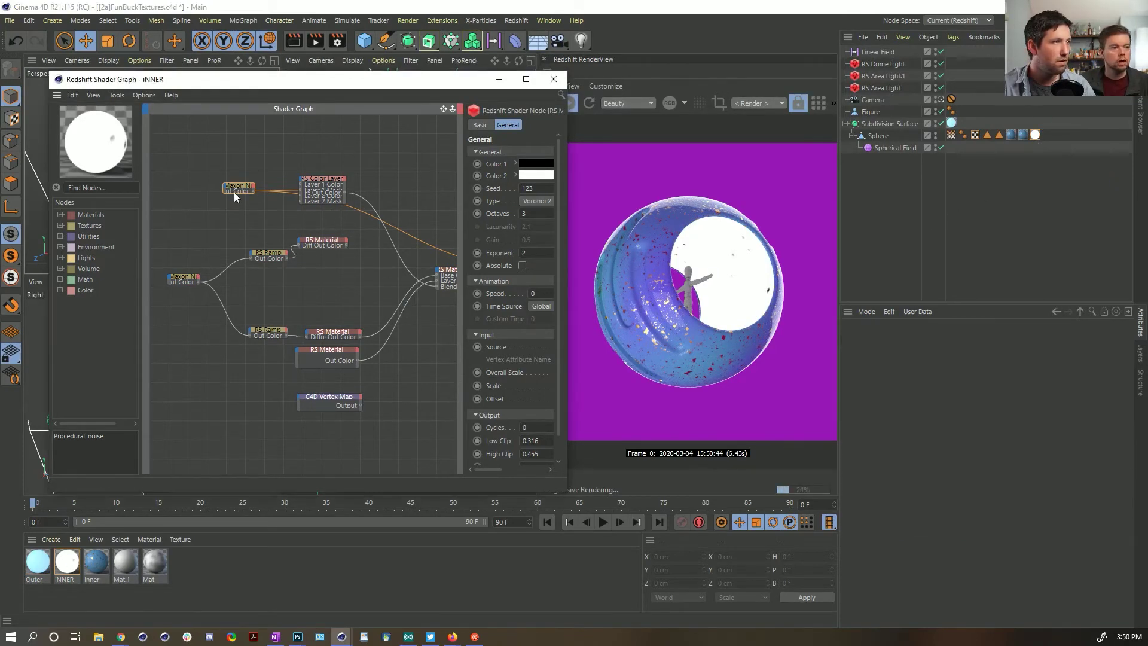
Step: Set the Emission Weight of the ramp-fed RS Material wired into the Material Blender to 0
click(351, 357)
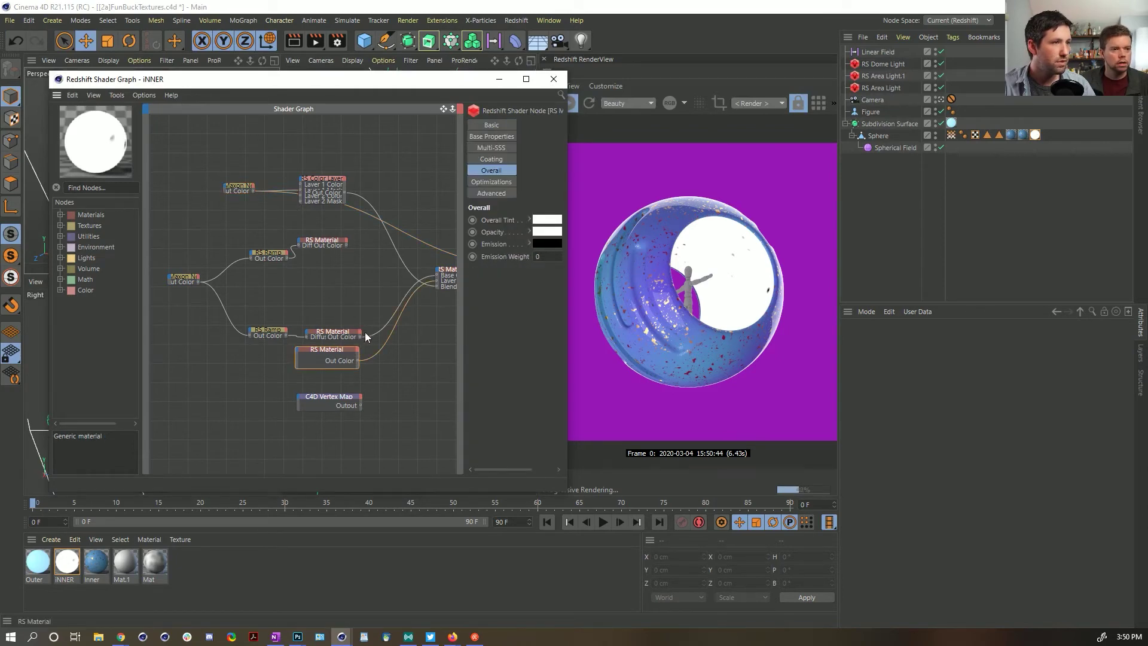
click(357, 333)
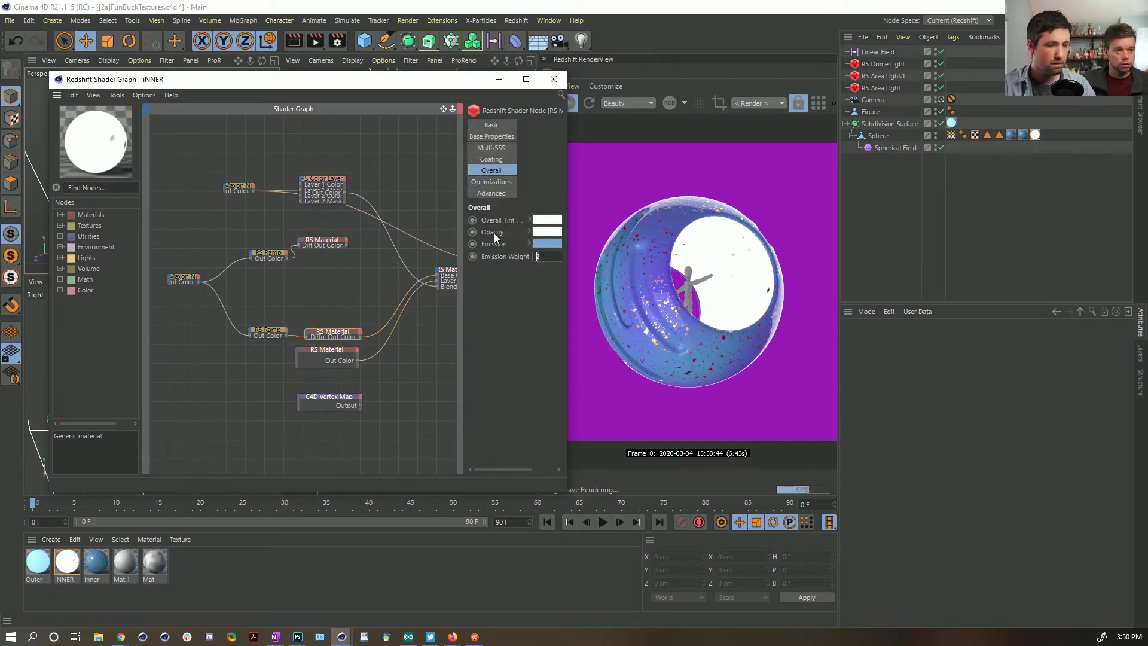
drag(555, 257, 469, 263)
text(0)
key(Return)
click(441, 273)
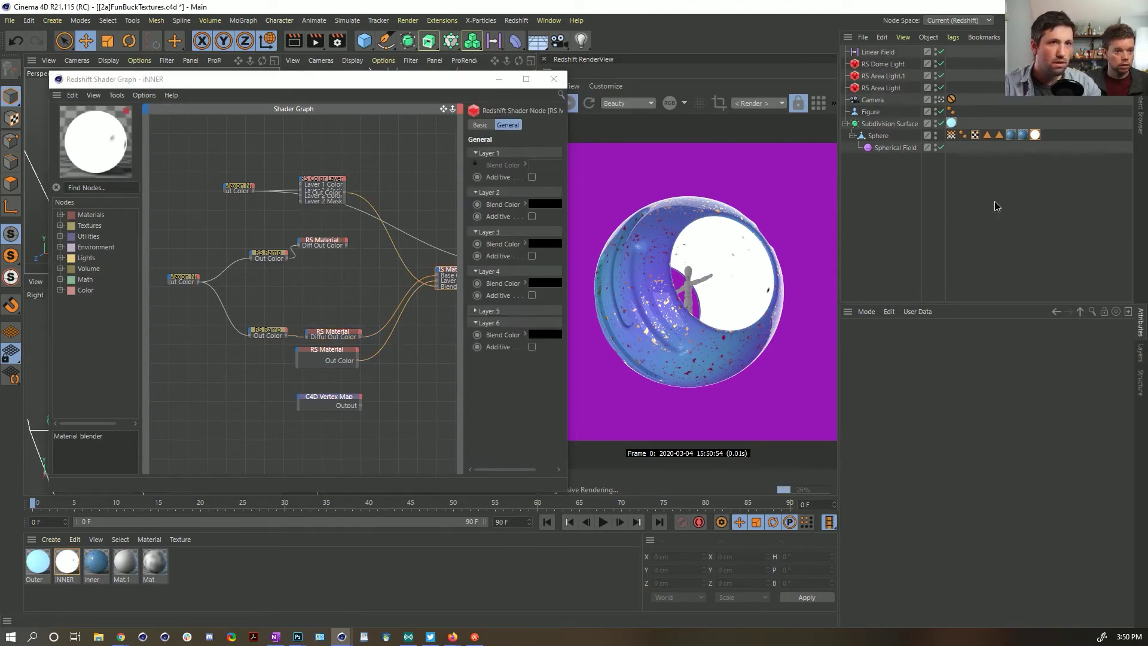
Step: Check the material tags on the sphere and Subdivision Surface and the emission settings of iNNER's two blended RS Materials
click(1034, 134)
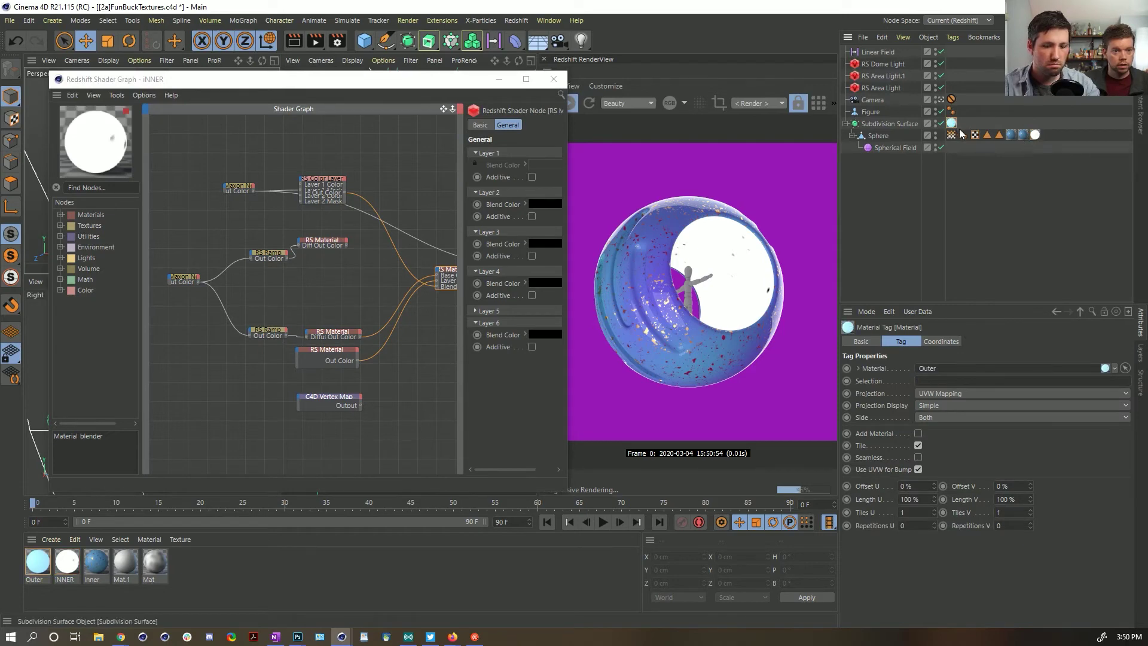
click(964, 135)
click(1035, 135)
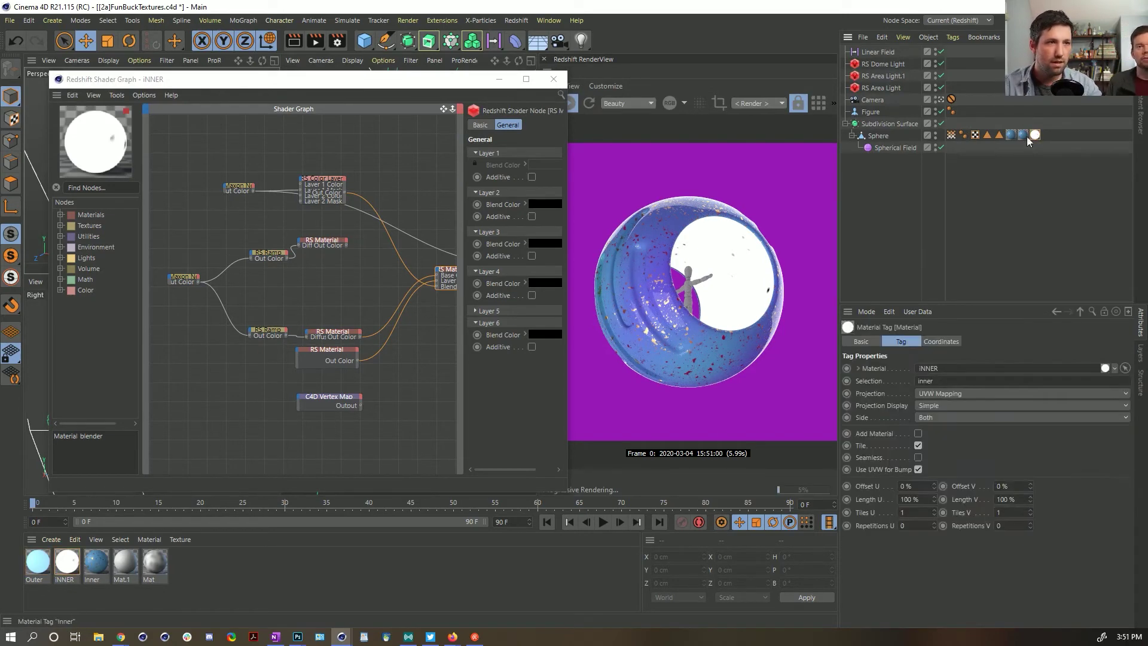
click(59, 574)
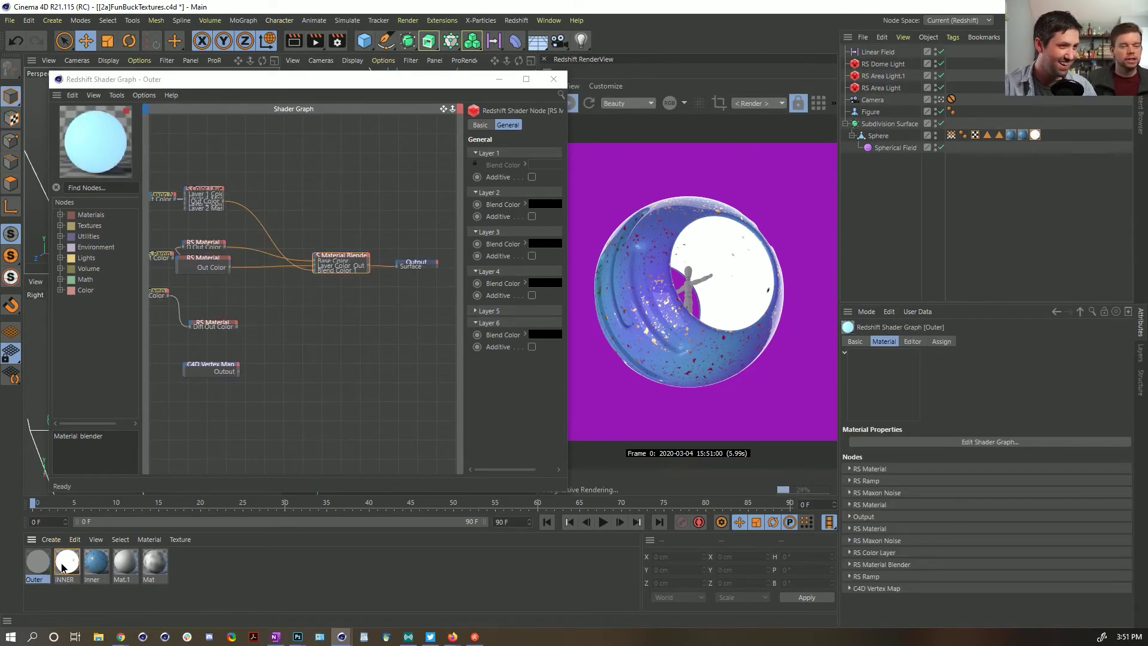
click(336, 331)
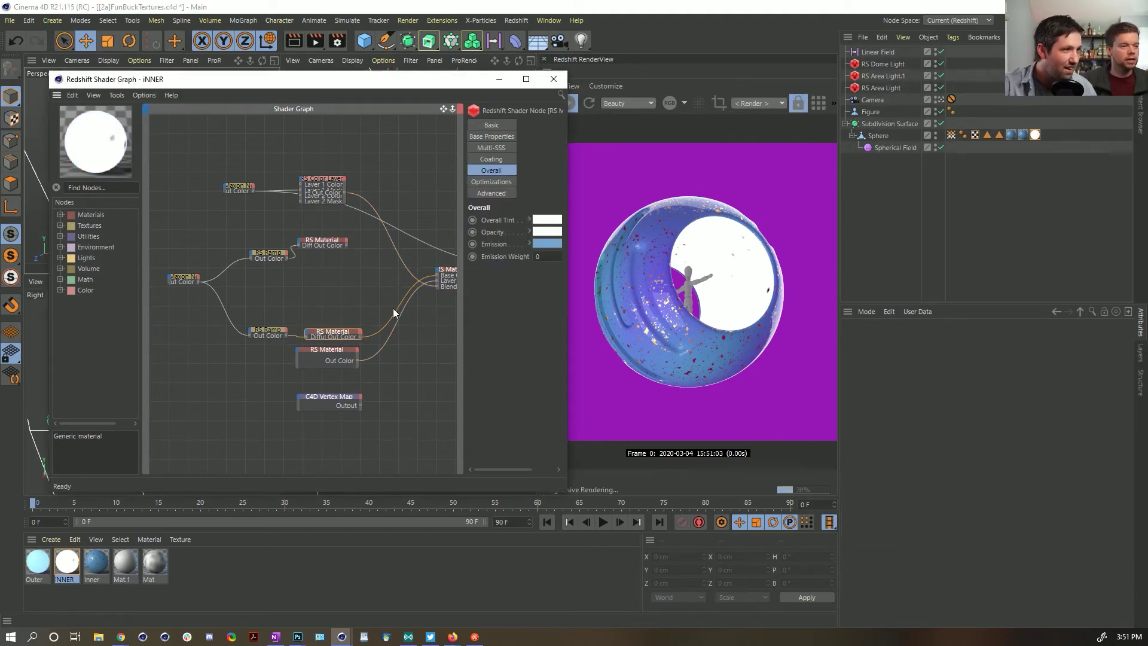
click(353, 352)
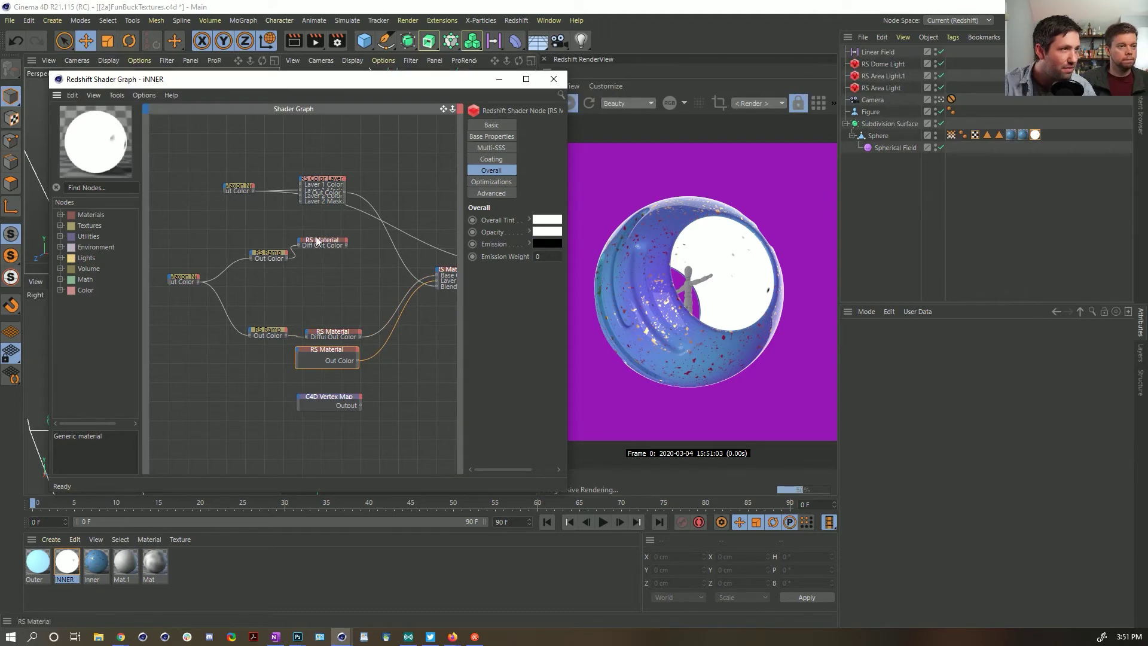
click(338, 335)
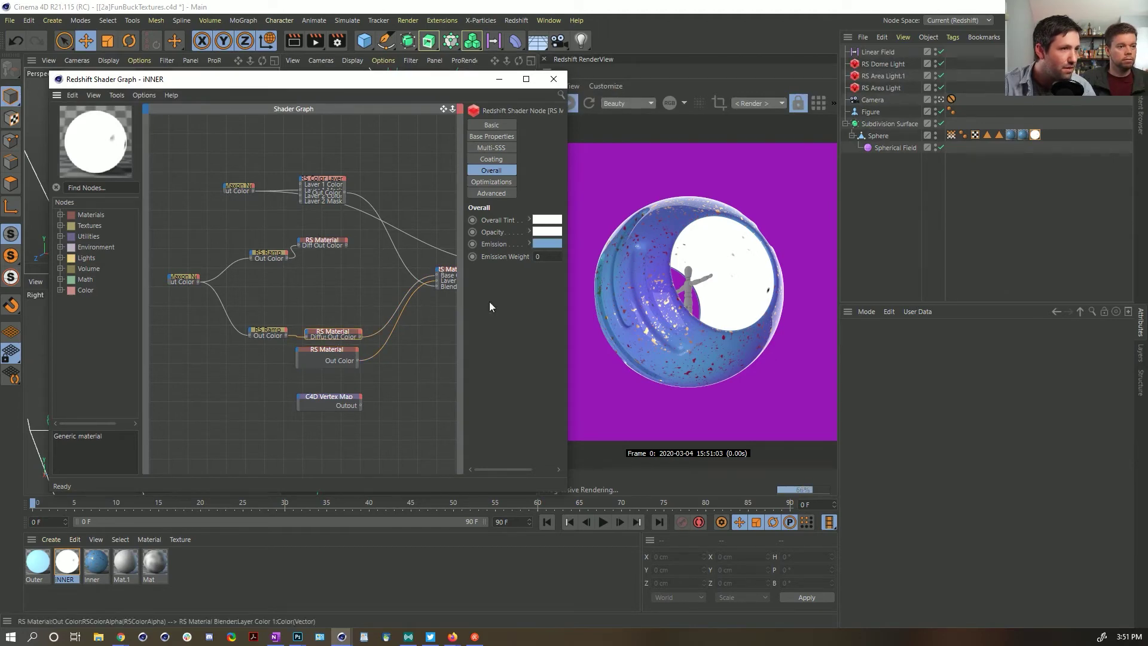
click(1035, 135)
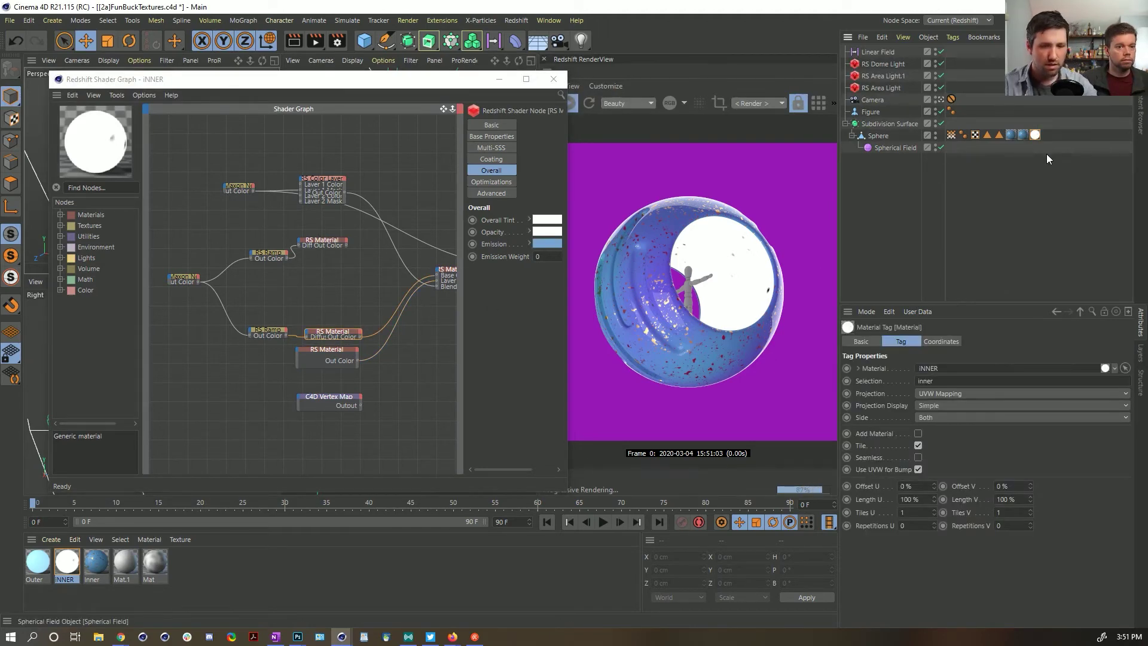
key(ctrl+z)
key(ctrl+y)
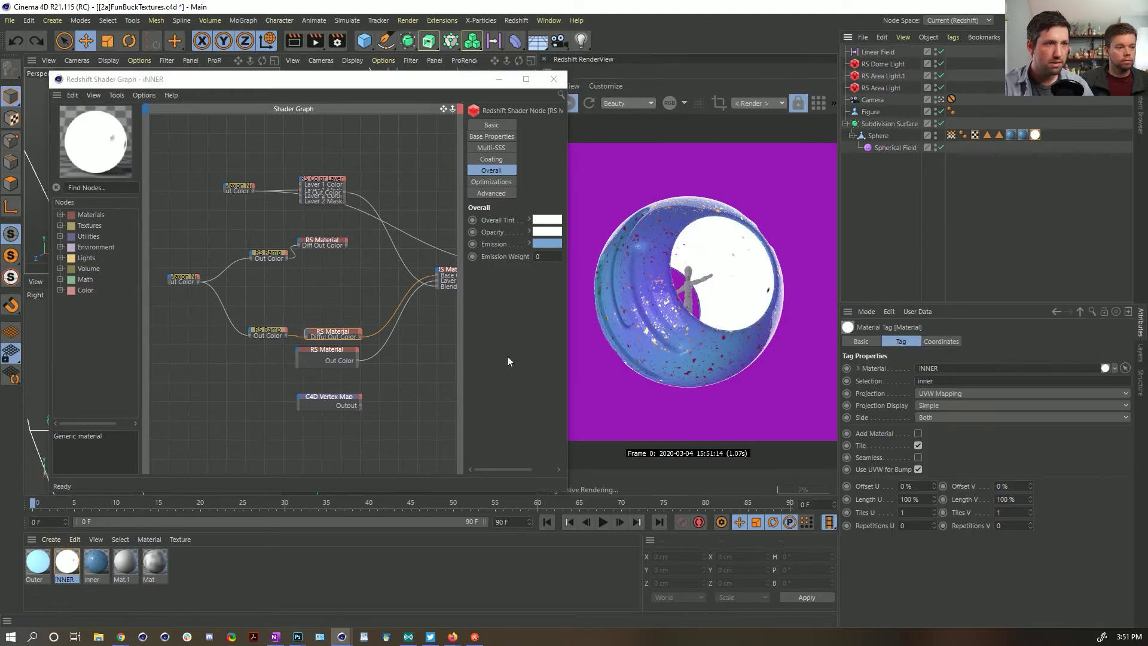
Step: Set the Emission color of the ramp-fed RS Material wired into the Material Blender to black
click(347, 332)
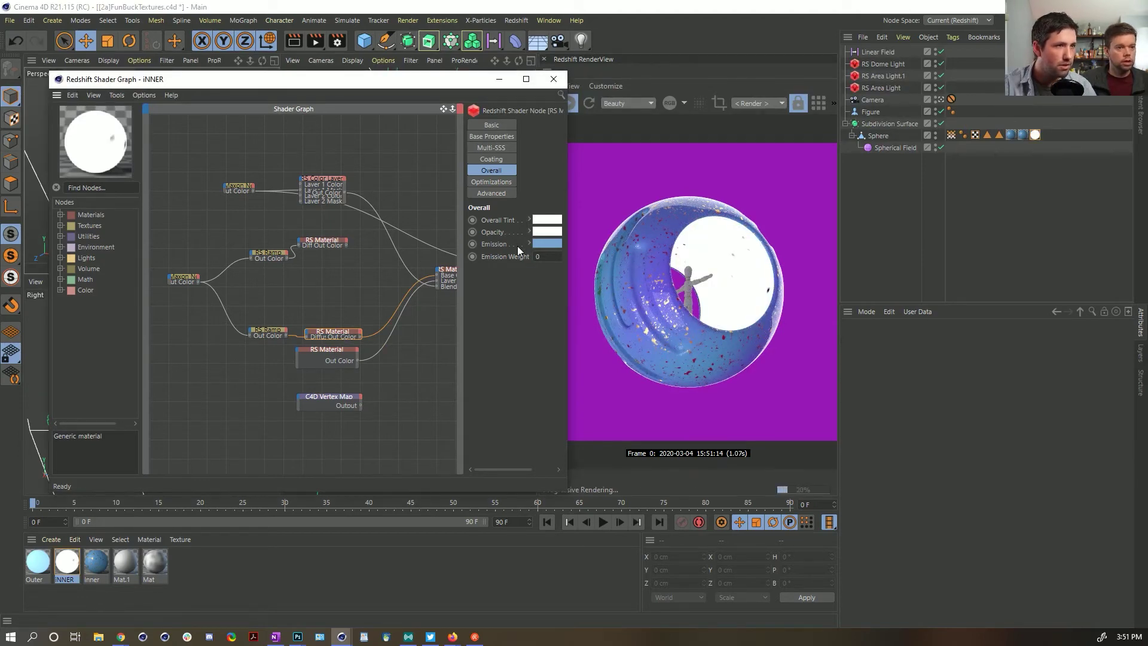
click(551, 244)
drag(550, 258, 473, 257)
drag(598, 268, 417, 273)
click(530, 289)
click(410, 326)
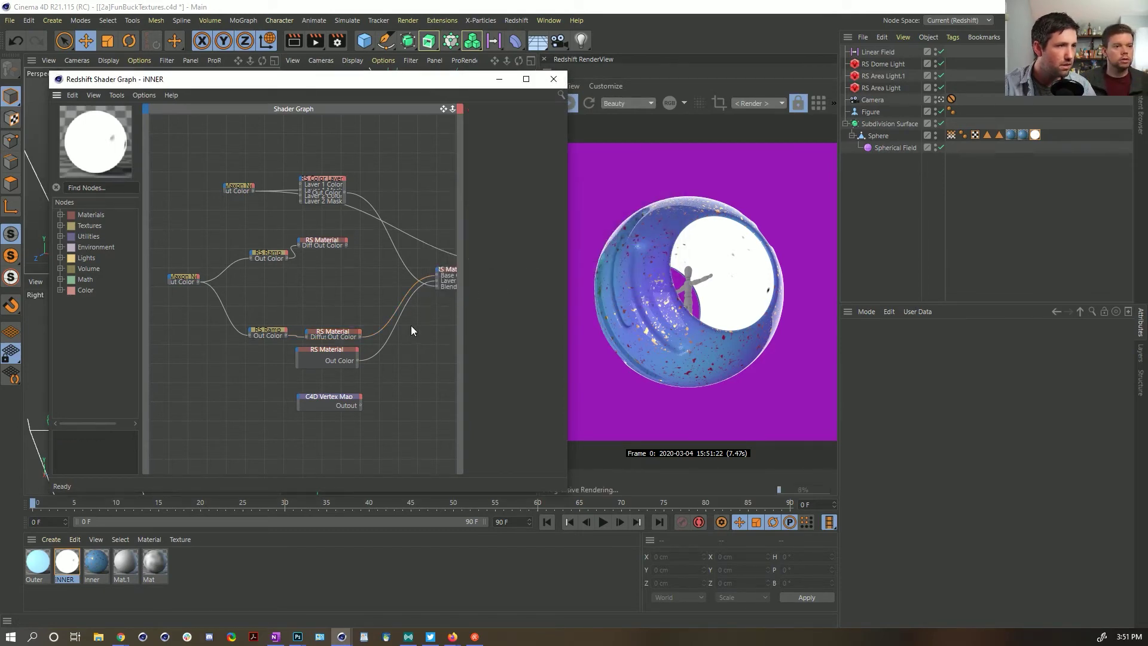
Step: Widen the shader graph window, route the Material Blender to the Output node, and nudge the lower ramp-fed RS Material upward
drag(568, 300, 652, 300)
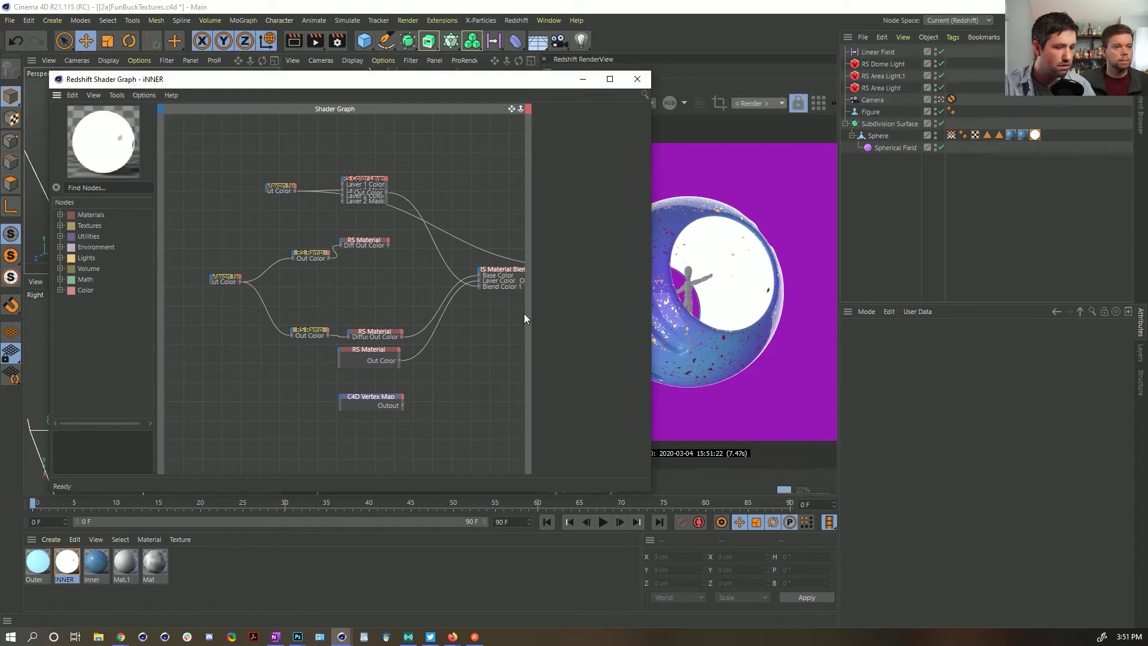
middle_drag(486, 307, 462, 300)
click(459, 262)
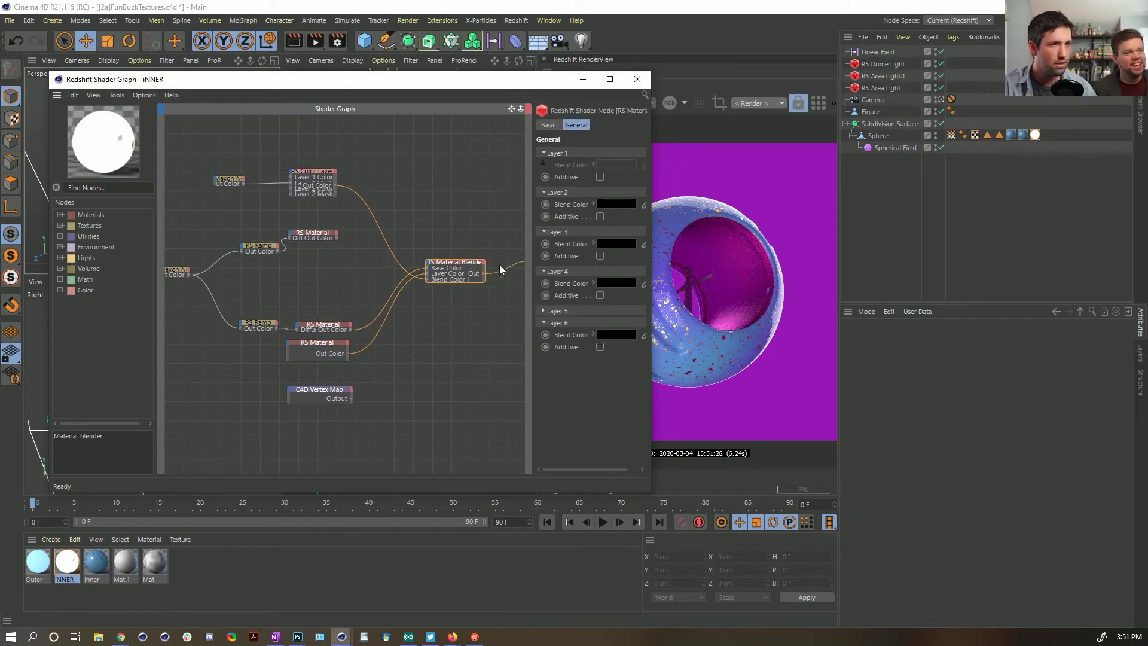
drag(335, 326, 339, 314)
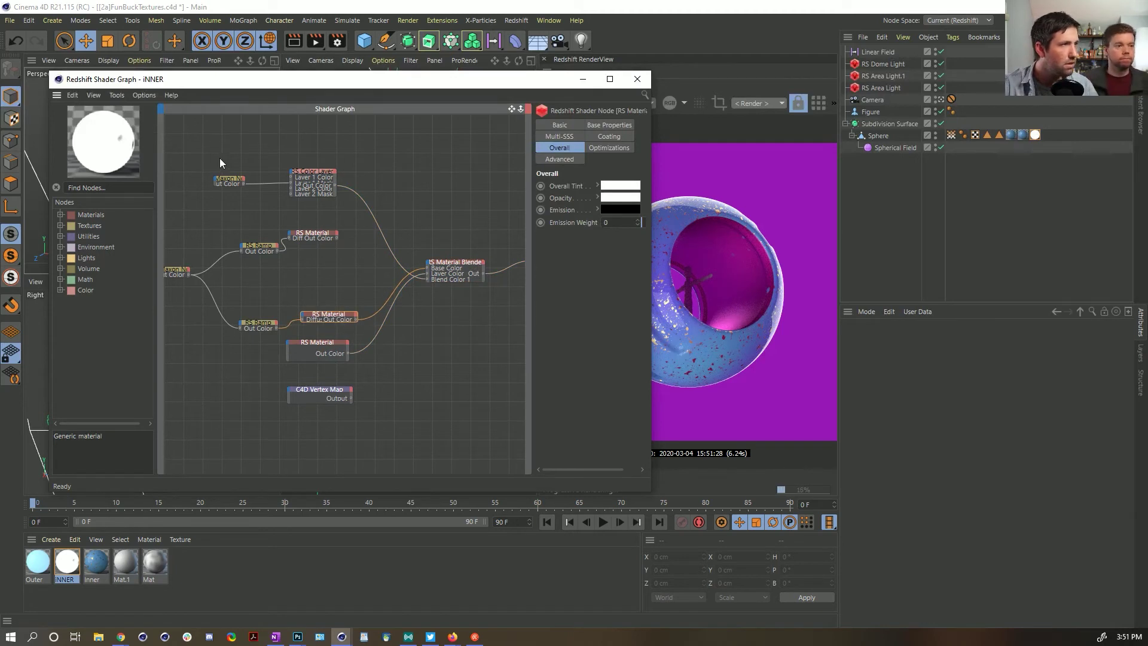
Step: Route the mask's Maxon Noise straight to the output and resize the graph window to show its full settings beside the render
click(228, 183)
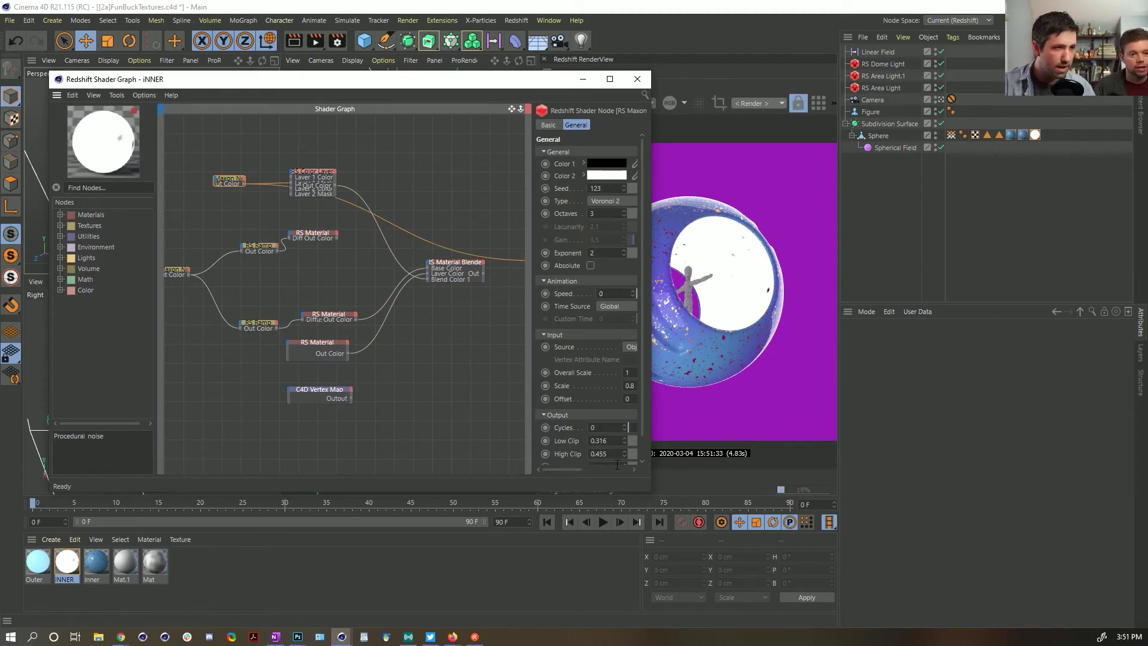
drag(580, 469, 822, 551)
drag(670, 488, 487, 488)
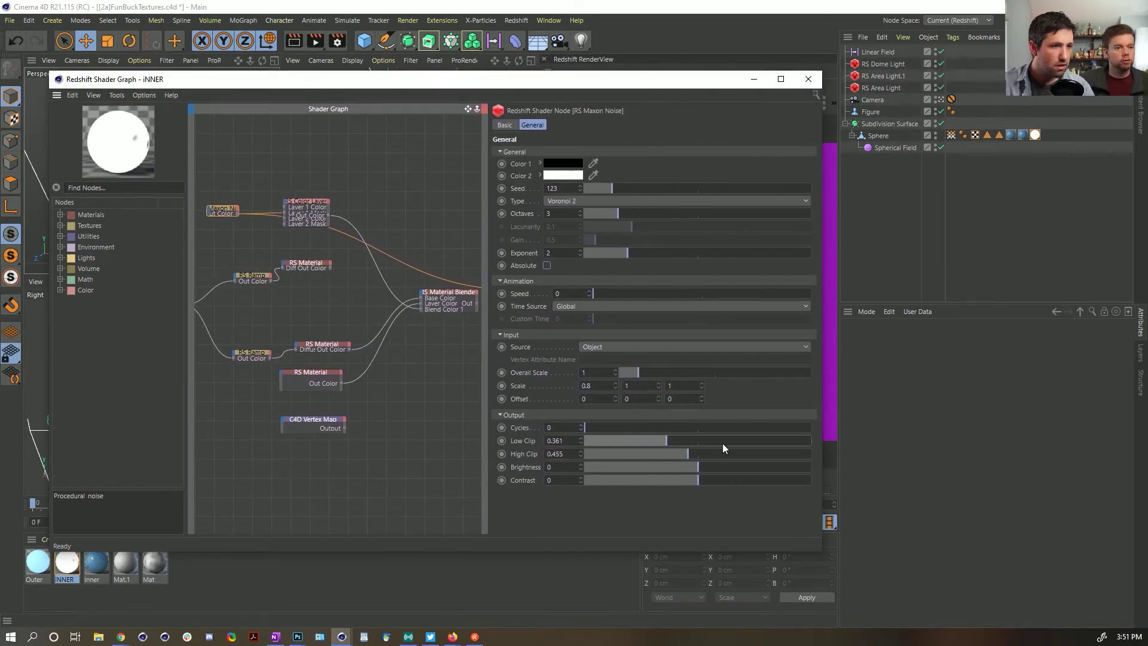
drag(823, 367, 615, 368)
Step: Try a Low Clip of 0.787 and High Clip of 0.851 on the Maxon Noise, and set them to 0 and 1
drag(550, 453, 584, 454)
drag(518, 442, 576, 441)
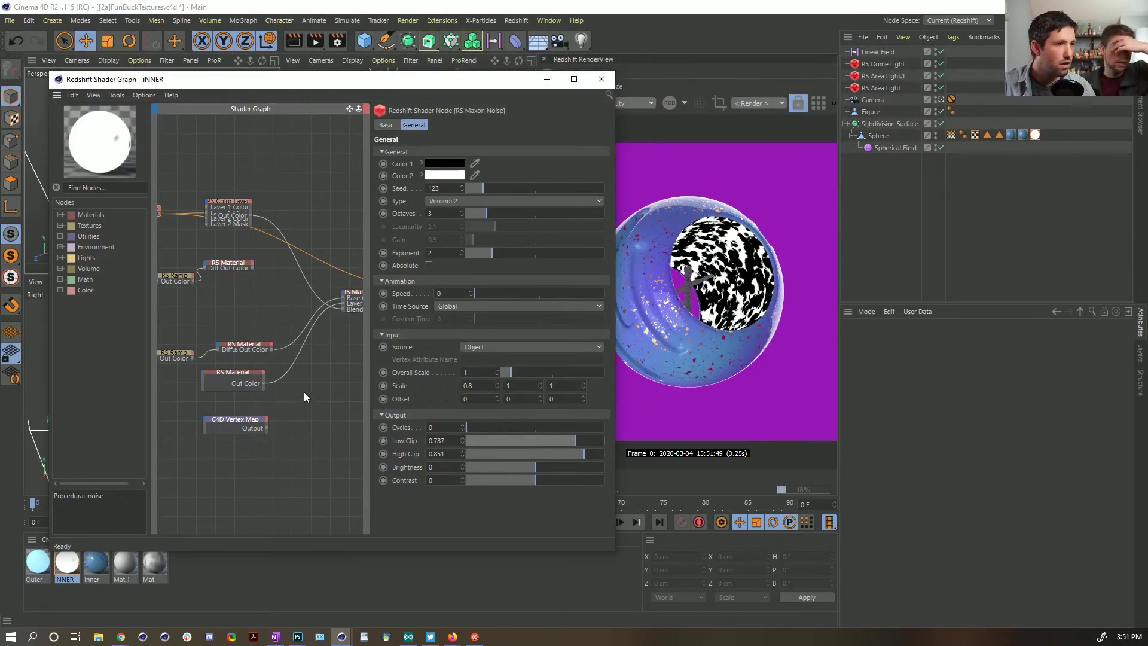
drag(514, 441, 465, 441)
drag(586, 454, 606, 453)
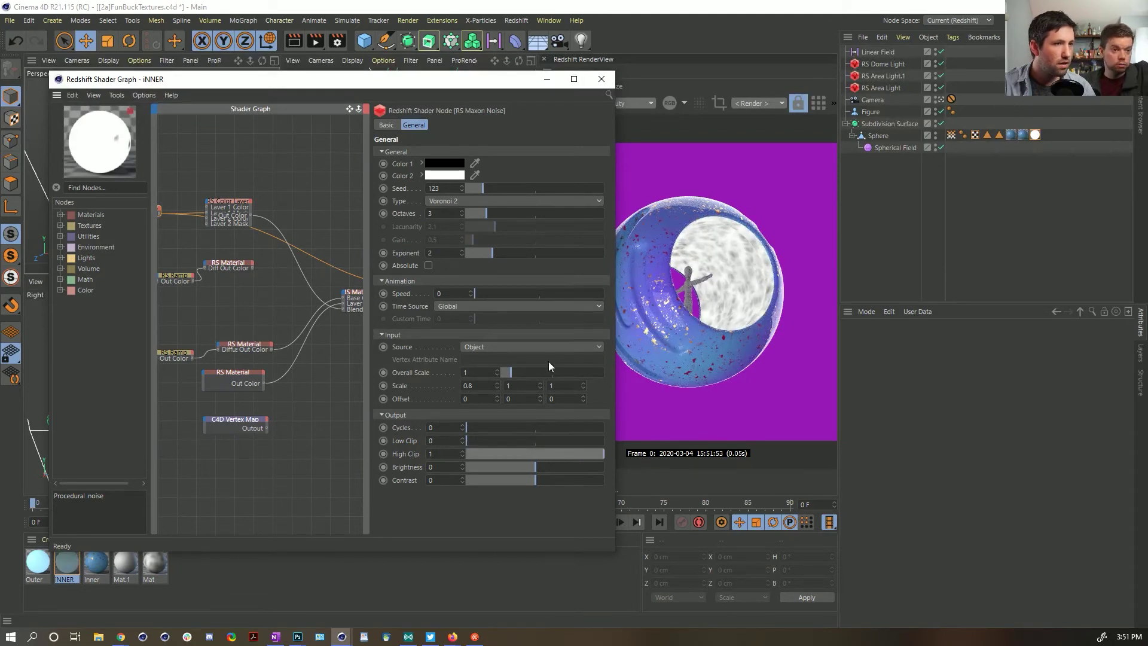
Step: Try the Voronoi 1, Displaced voronoi and Sparse convolution types on the mask's Maxon Noise
click(458, 202)
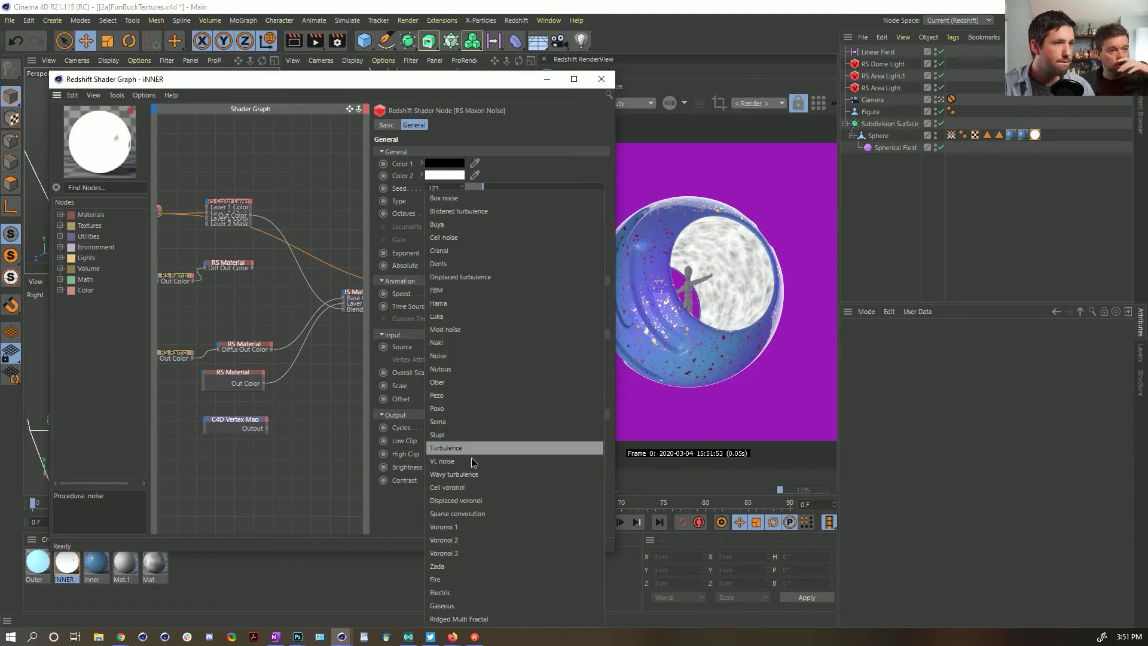
click(482, 526)
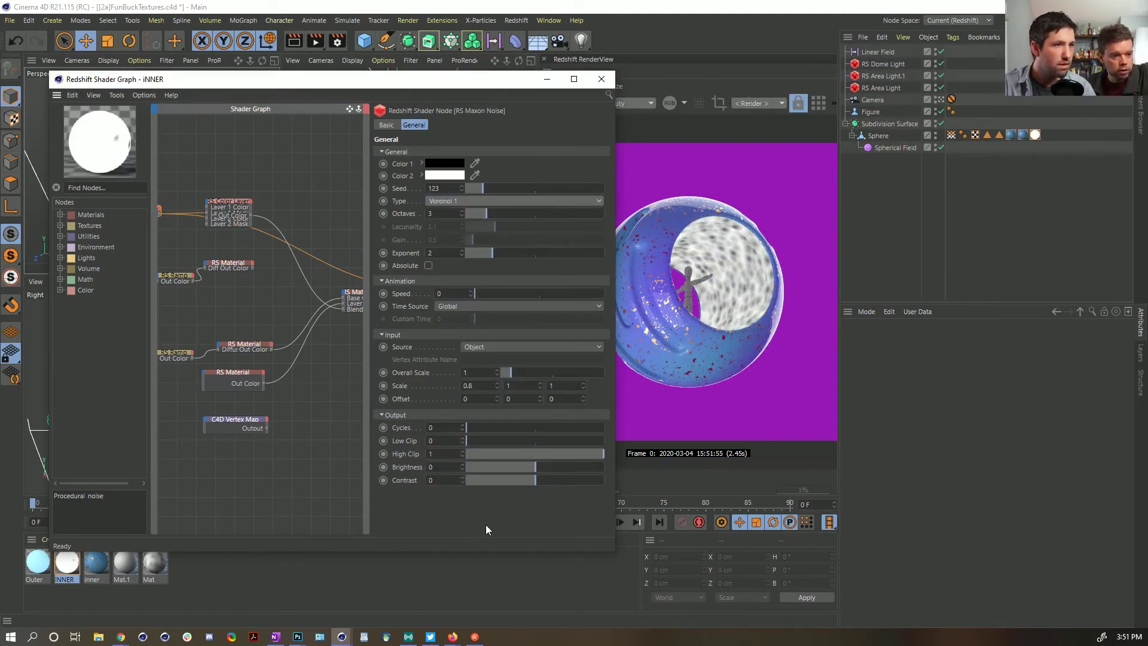
click(461, 201)
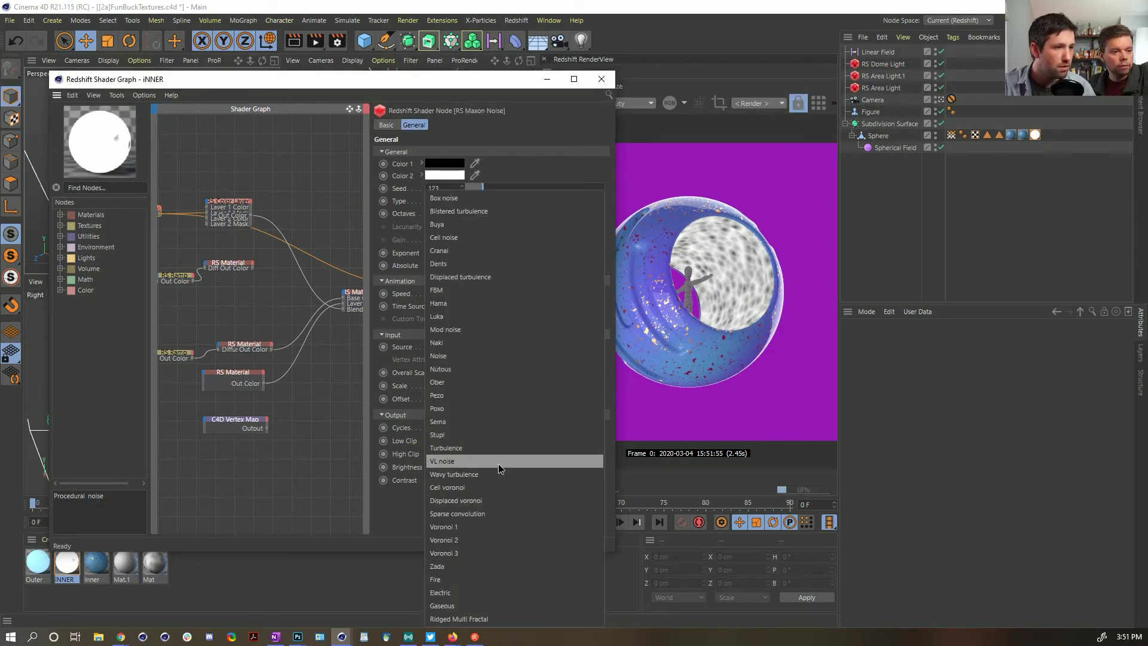
click(479, 501)
click(454, 203)
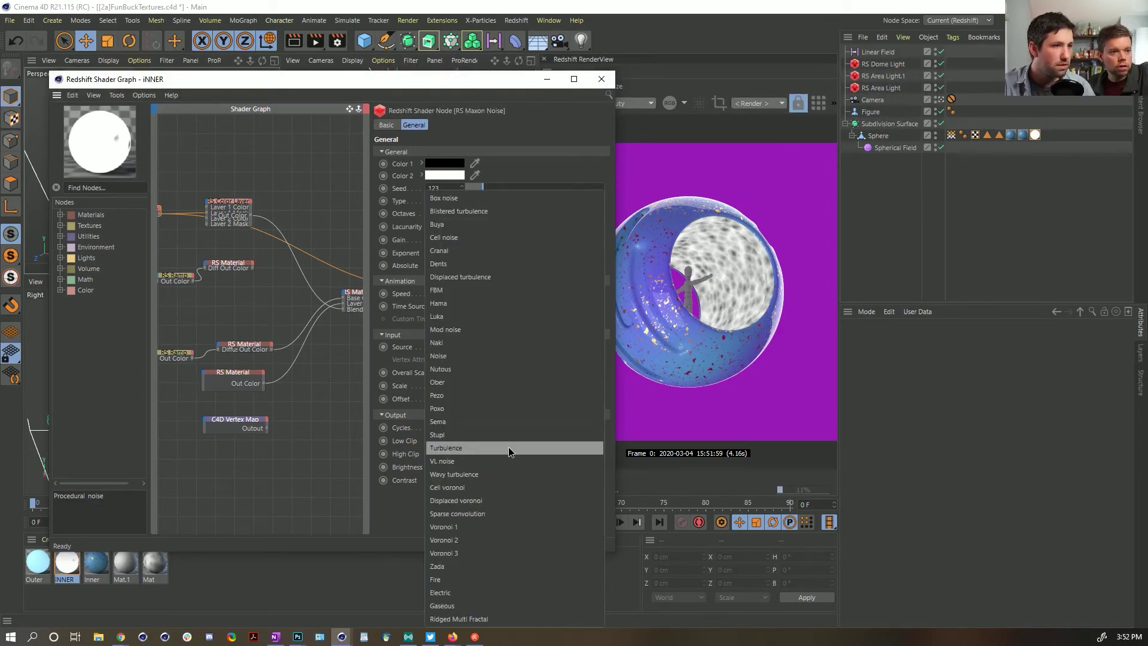
click(505, 511)
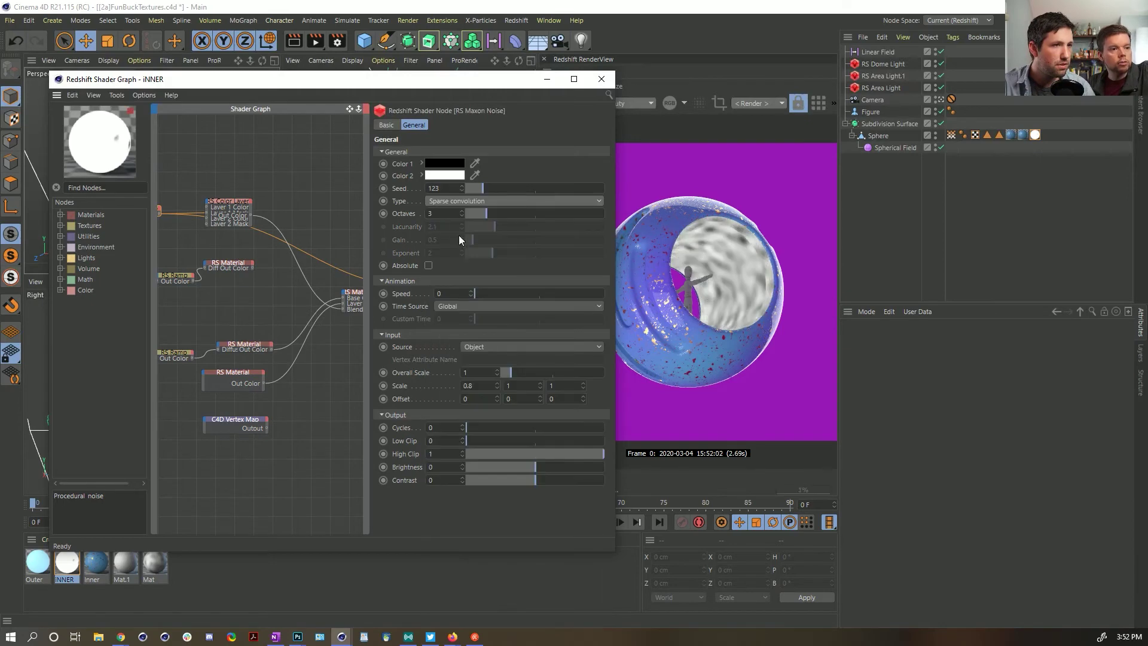
Step: Set the Maxon Noise's Octaves to 1 while keeping the Sparse convolution type
click(439, 203)
key(Escape)
drag(437, 214, 396, 214)
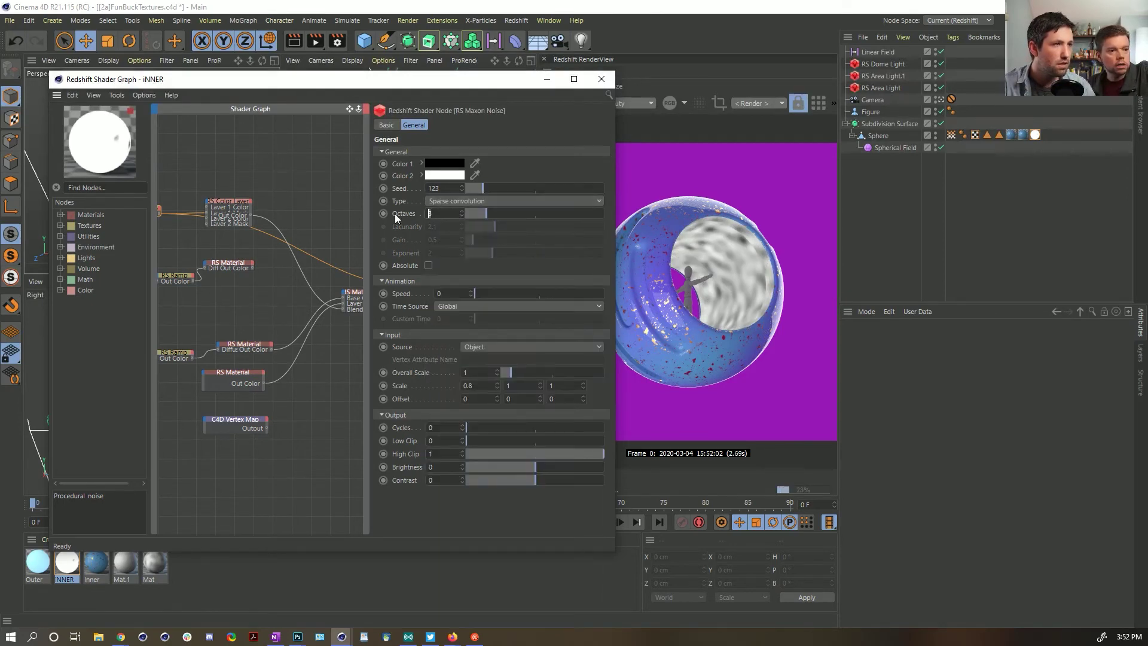
click(486, 203)
click(479, 517)
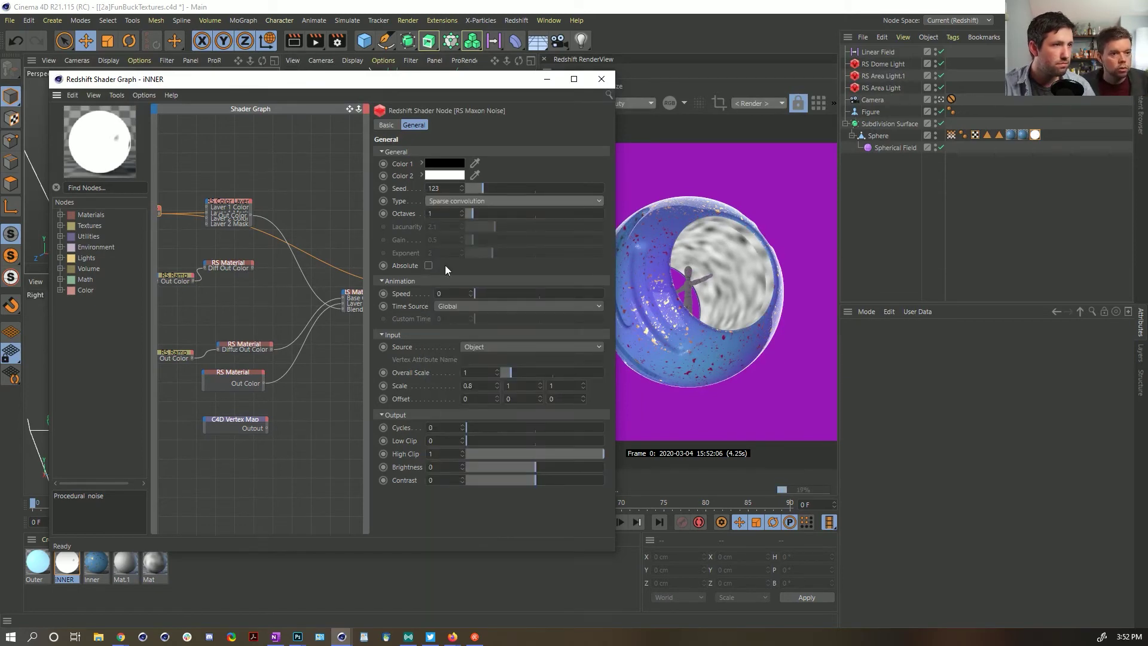
Step: Try the Voronoi 3 type on the Maxon Noise and switch it to Voronoi 2
click(452, 205)
click(461, 547)
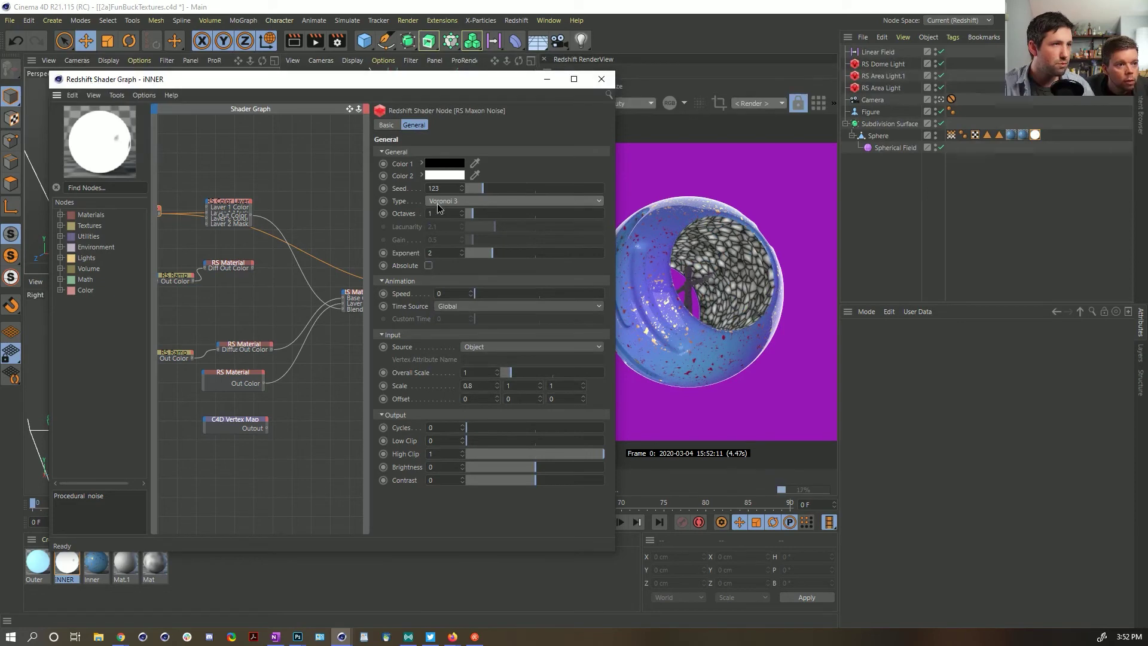
click(436, 203)
click(489, 544)
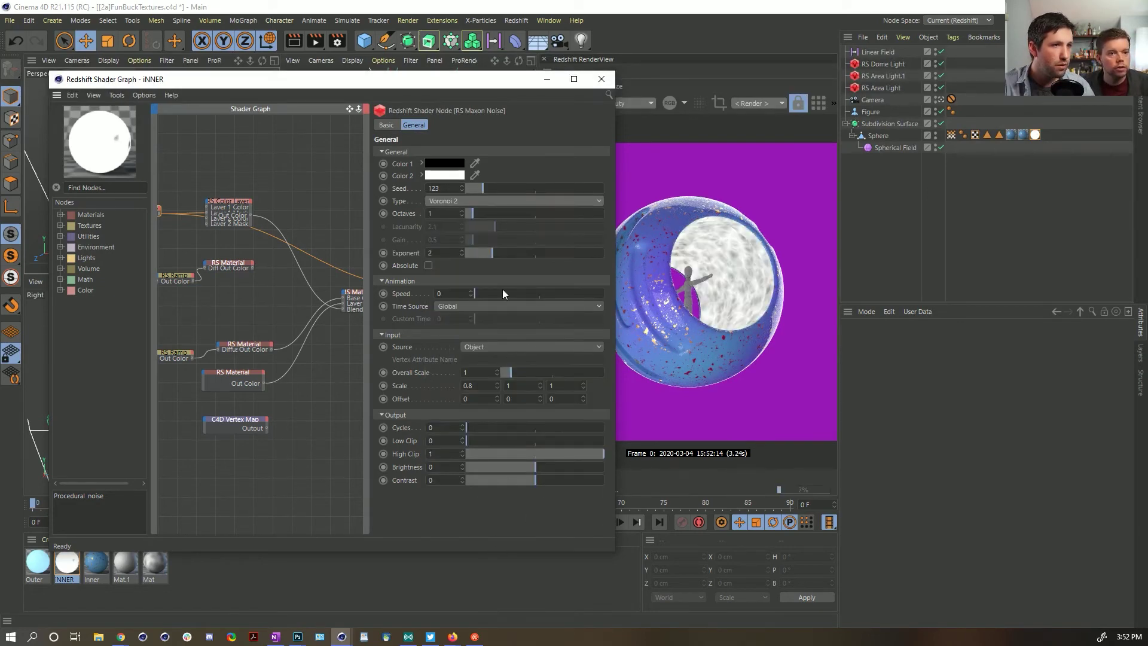
Step: Try the Cell voronoi and Voronoi 1 types on the mask's Maxon Noise
click(453, 205)
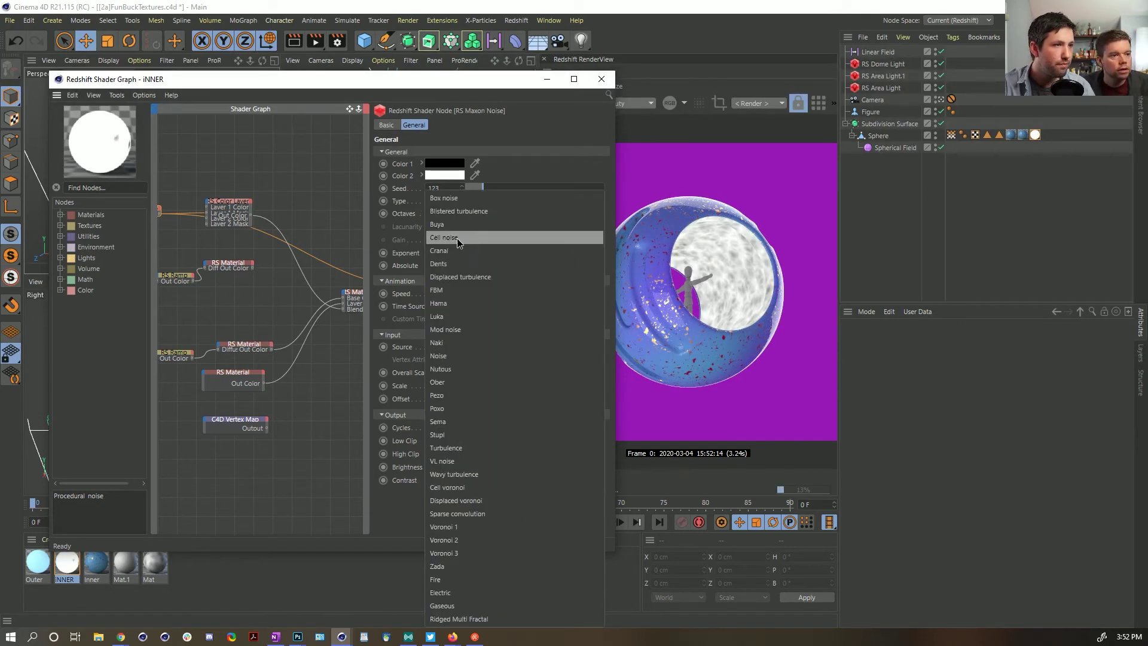
click(496, 487)
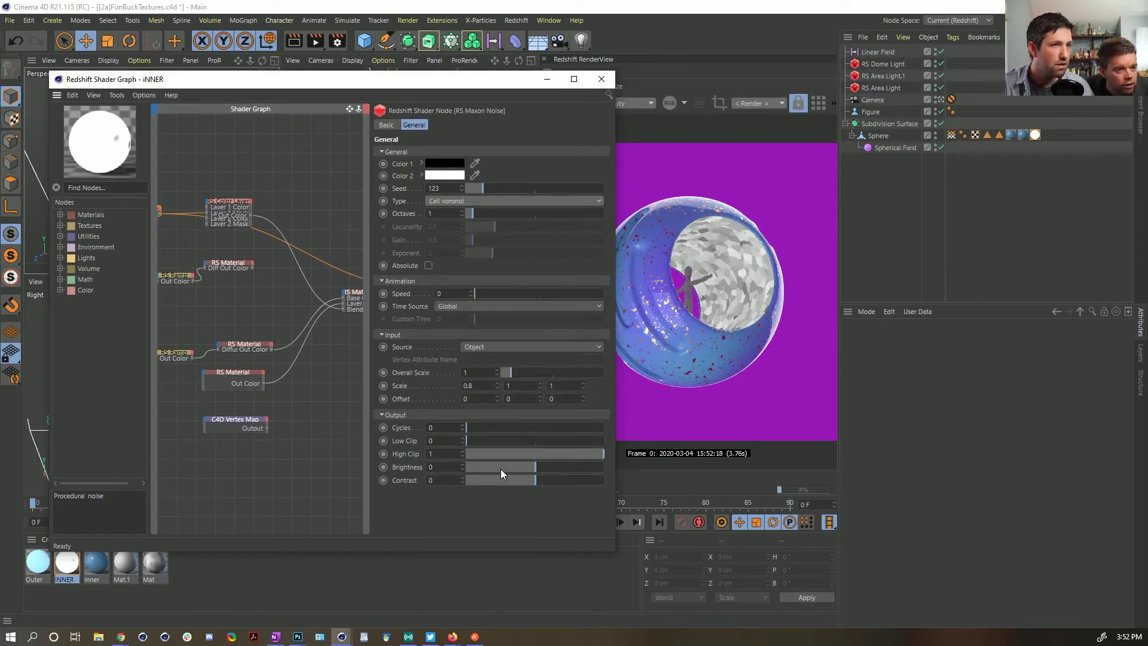
click(434, 202)
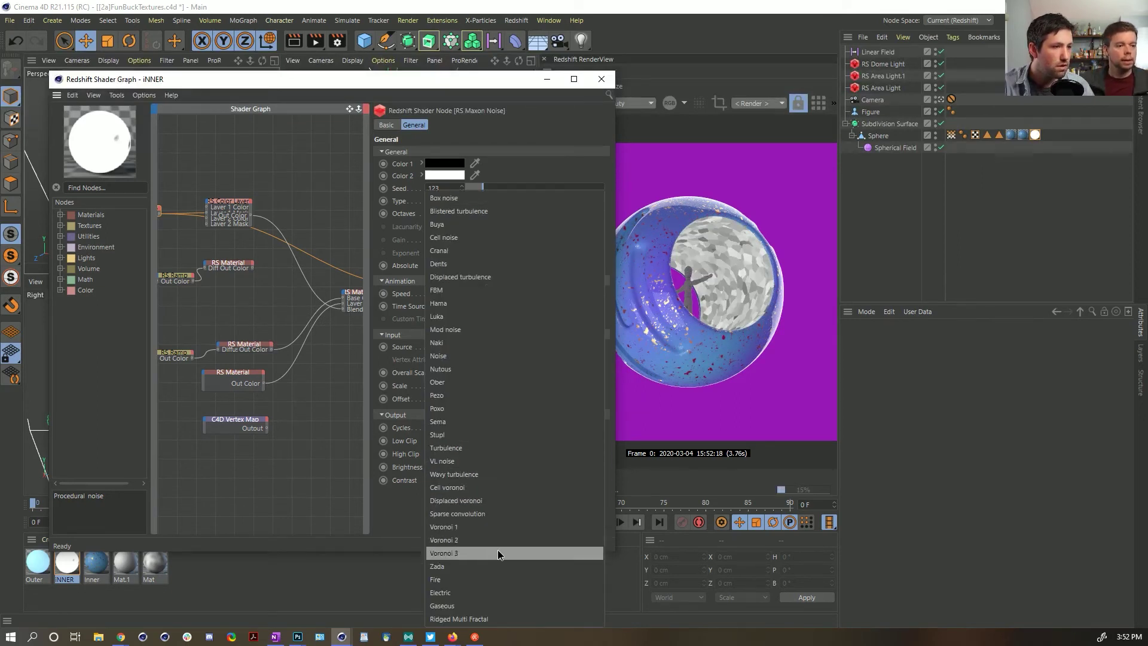
click(493, 527)
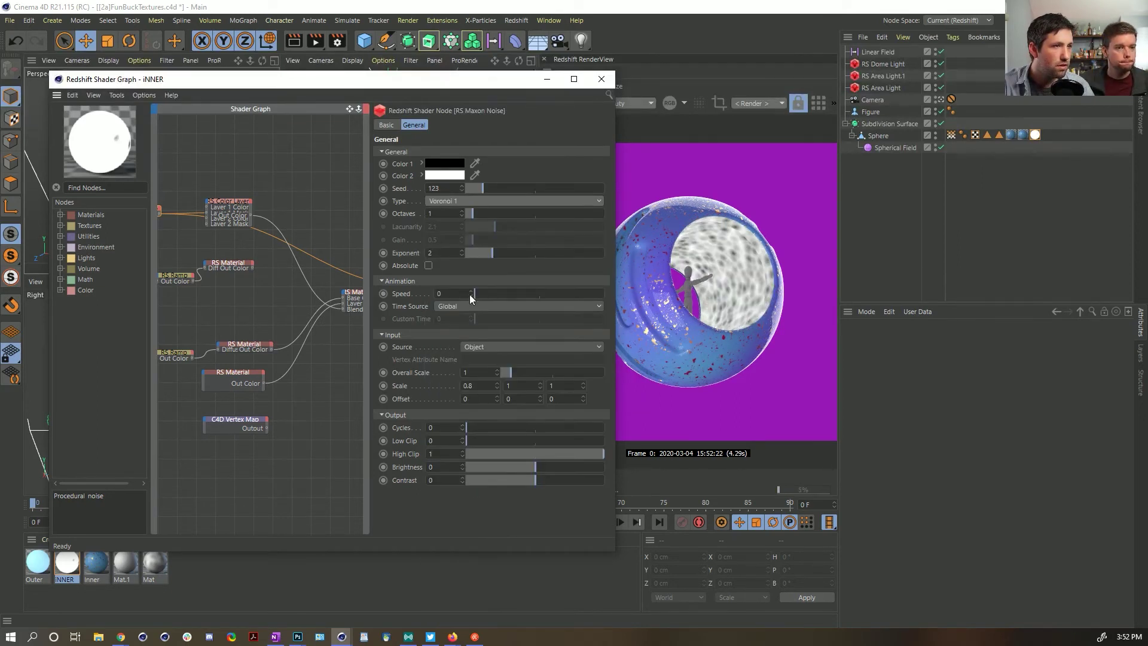
Step: Switch the Maxon Noise to the Zada type with an Overall Scale of 1.93, Low Clip 0.502 and High Clip 0.584
click(463, 204)
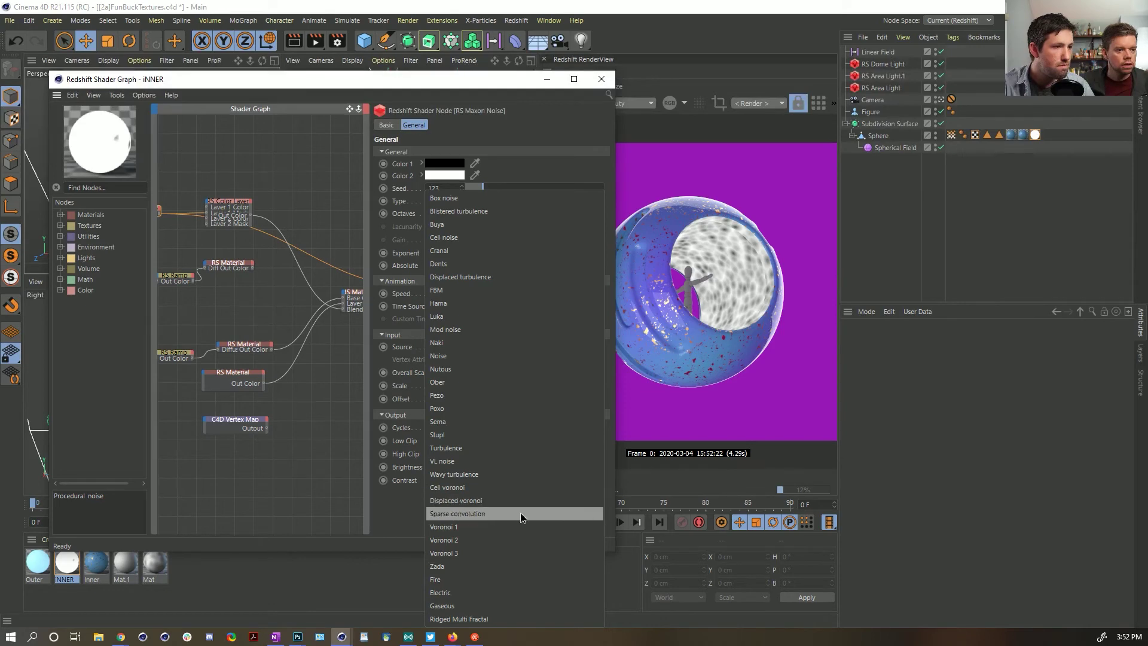
click(504, 565)
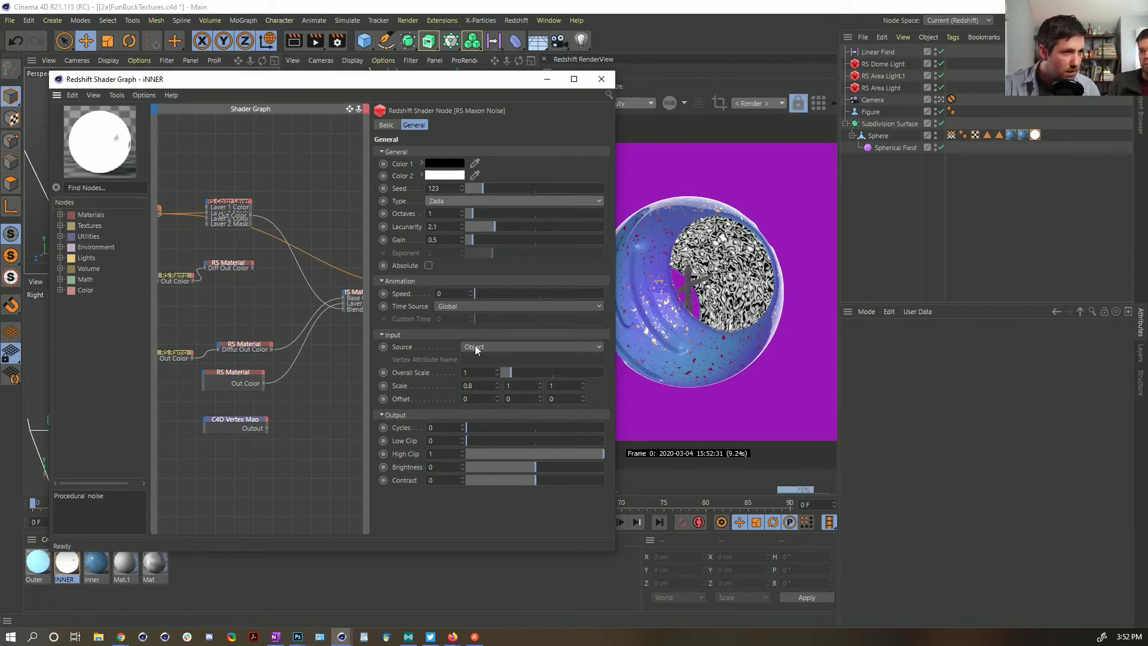
drag(504, 375, 514, 426)
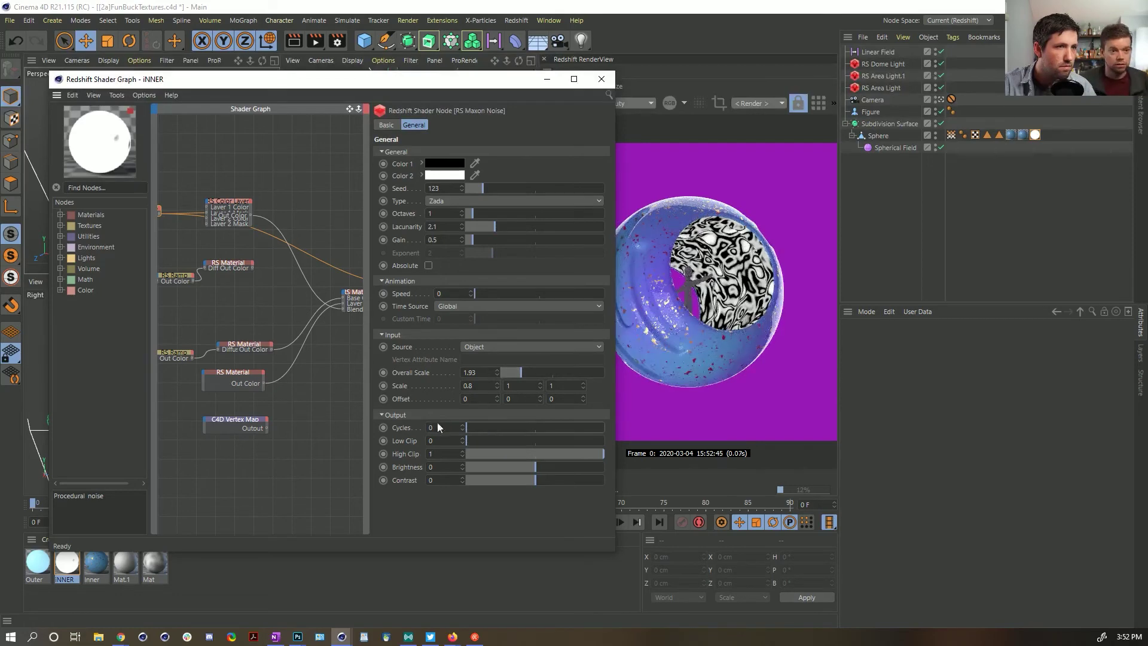
drag(478, 441, 529, 441)
drag(603, 454, 536, 442)
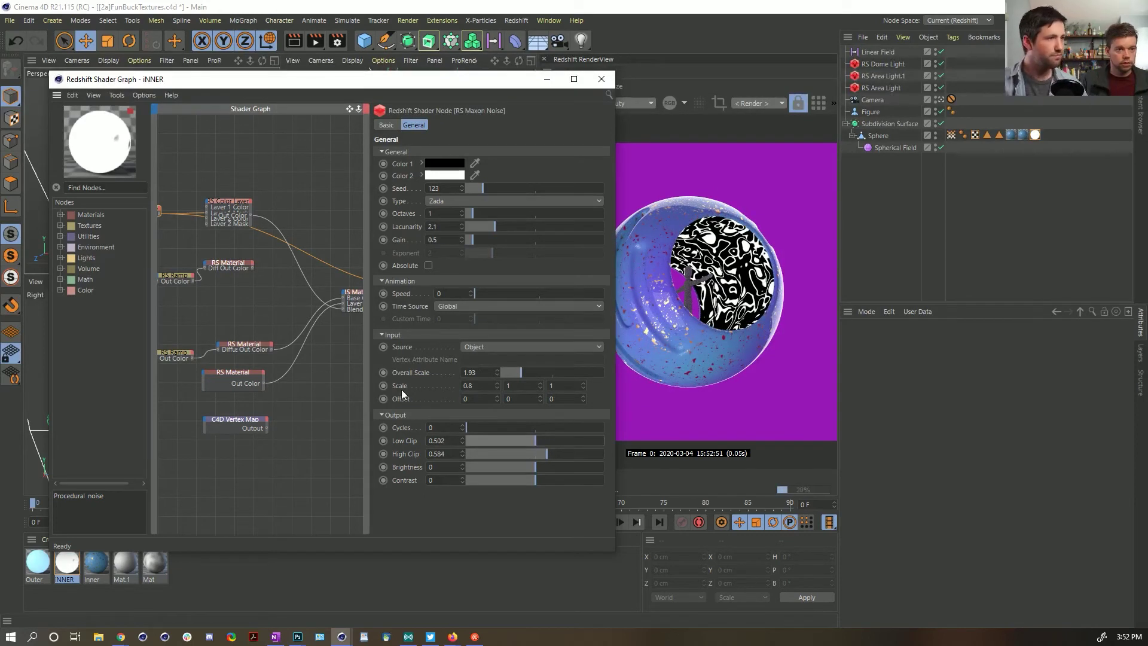
Step: Route the Material Blender back into the material's output in place of the noise preview
click(299, 384)
click(359, 291)
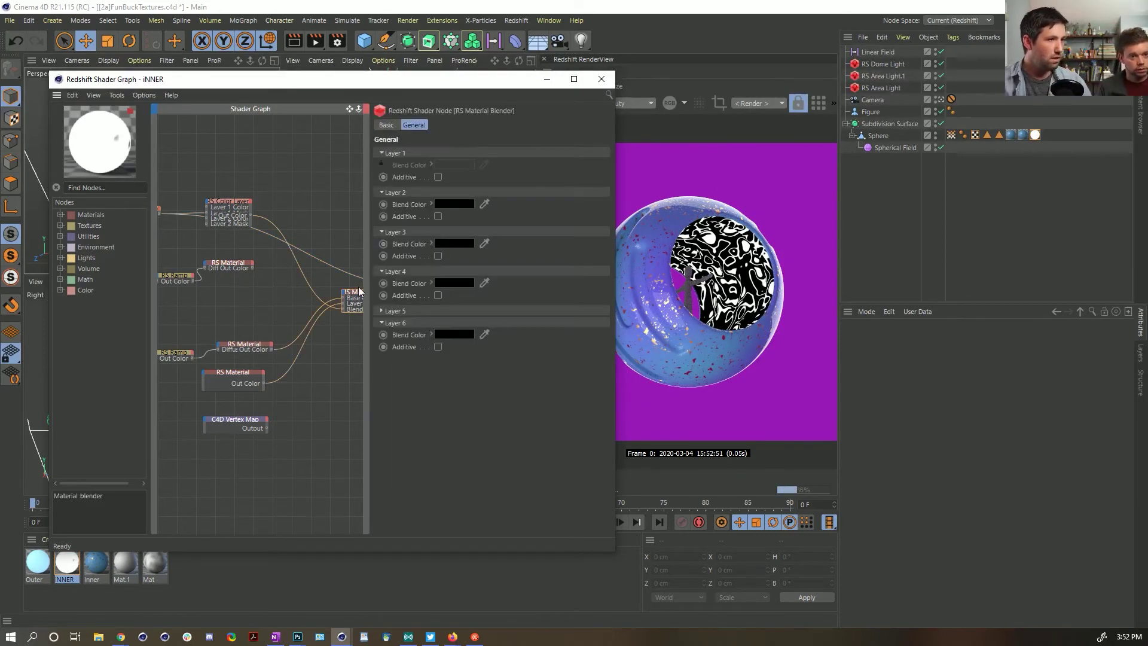
key(o)
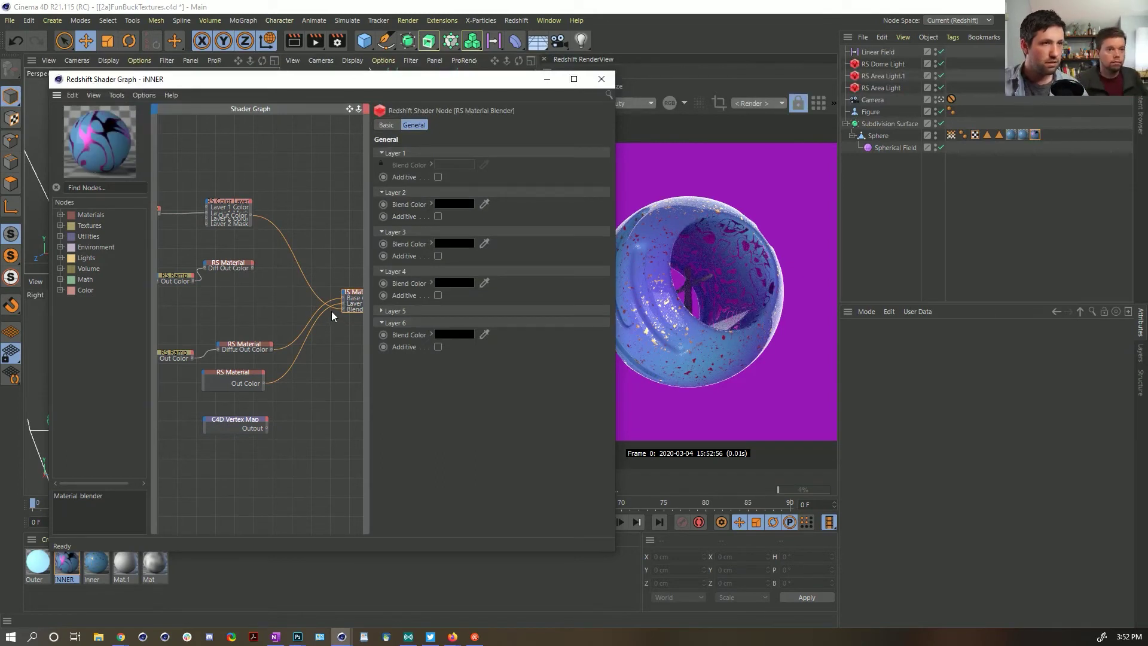
Step: Change the reflection color of the lowest RS Material to golden yellow
click(246, 374)
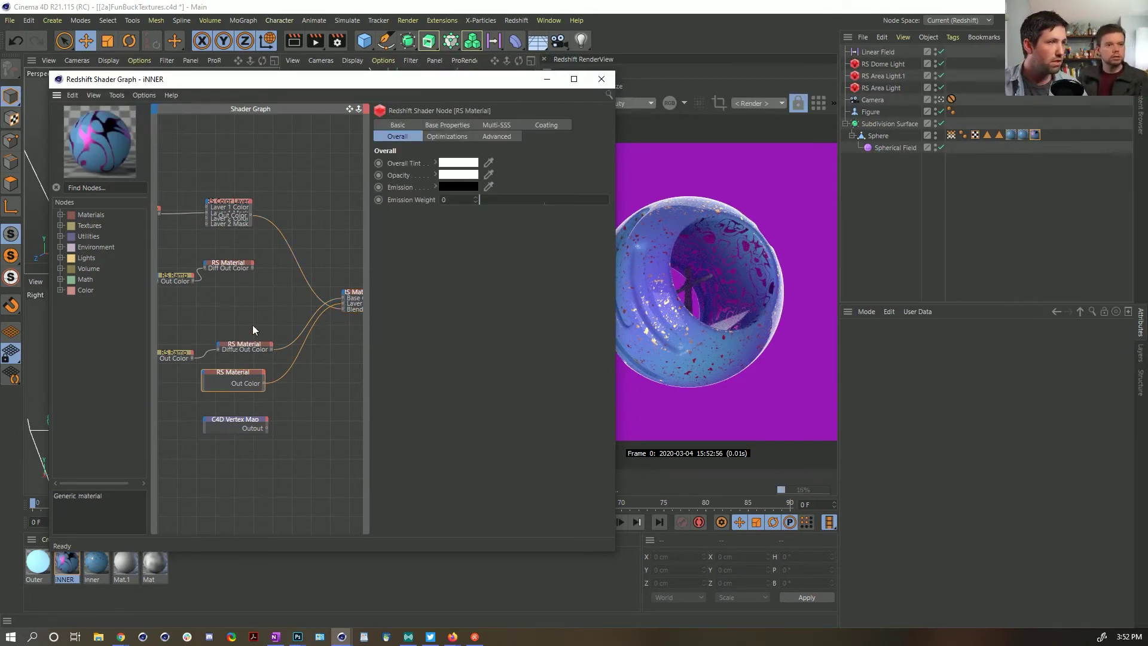
click(455, 125)
click(456, 283)
drag(421, 282, 410, 282)
click(440, 325)
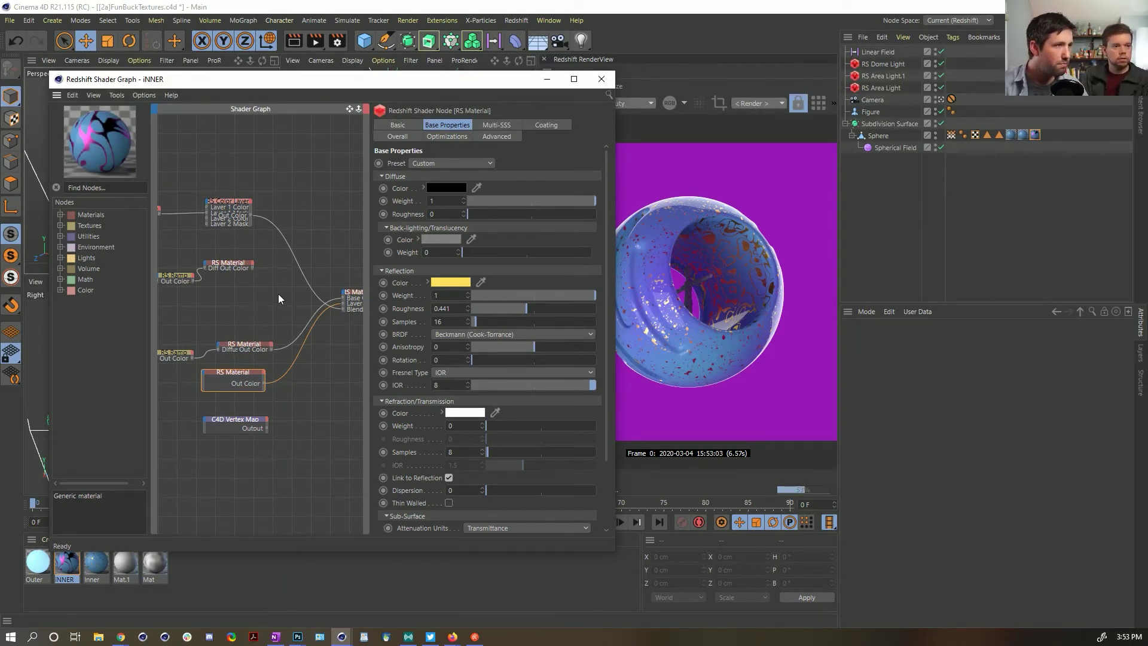
Step: Set the lowest RS Material's reflection weight to 0 and keep its diffuse color black
drag(617, 474, 690, 475)
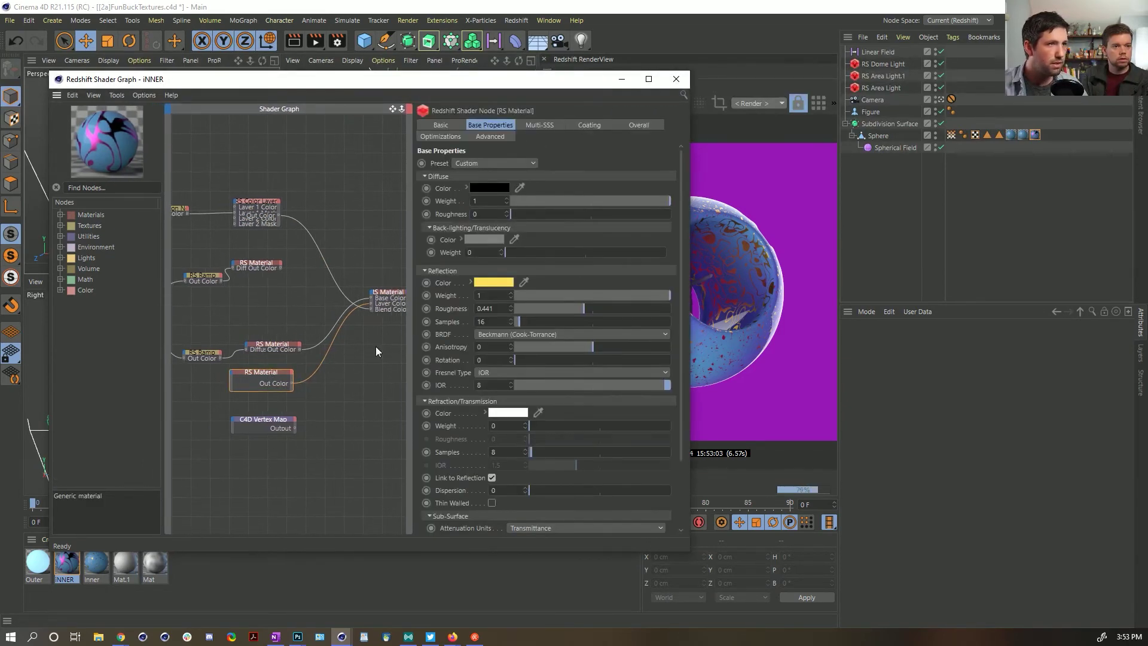
drag(535, 295, 514, 295)
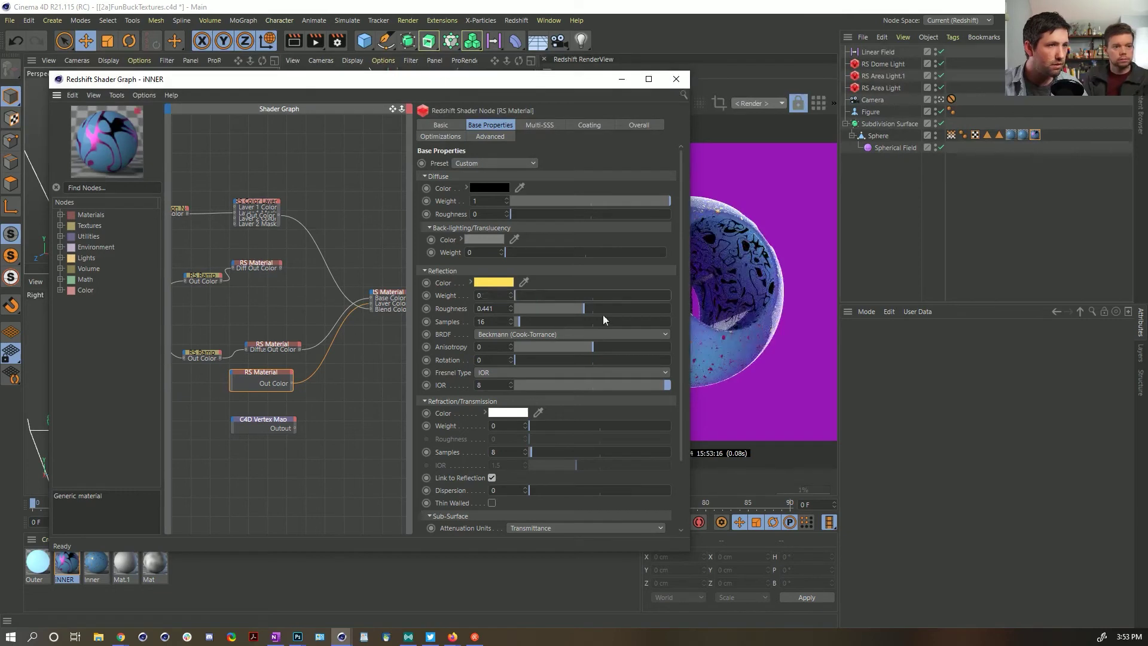
click(497, 187)
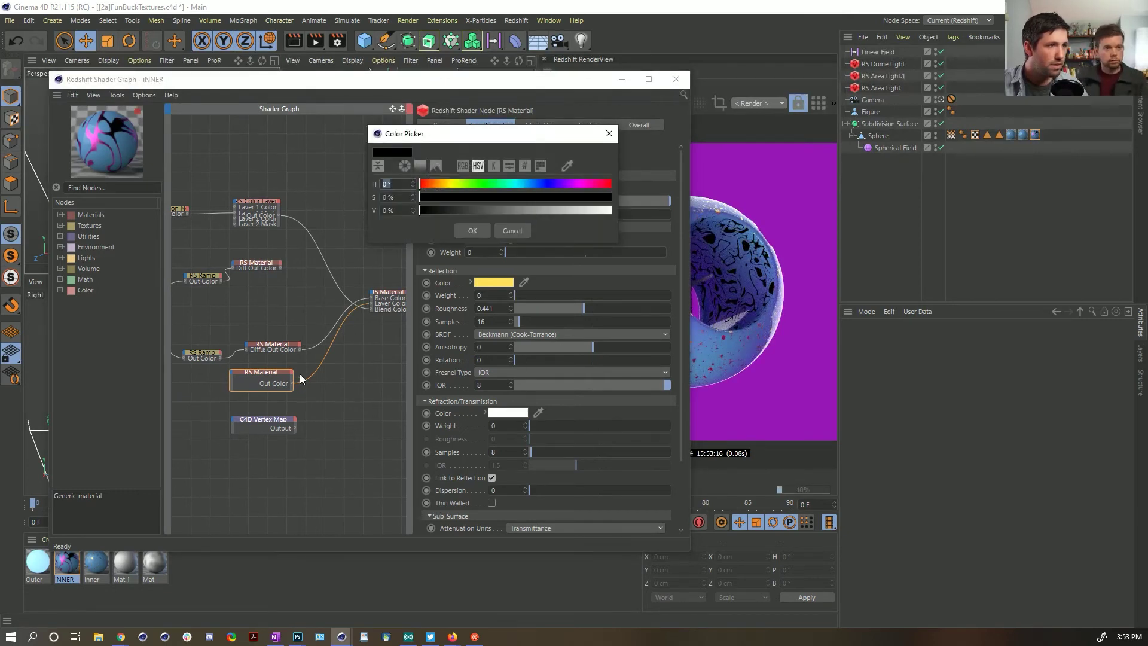
click(512, 231)
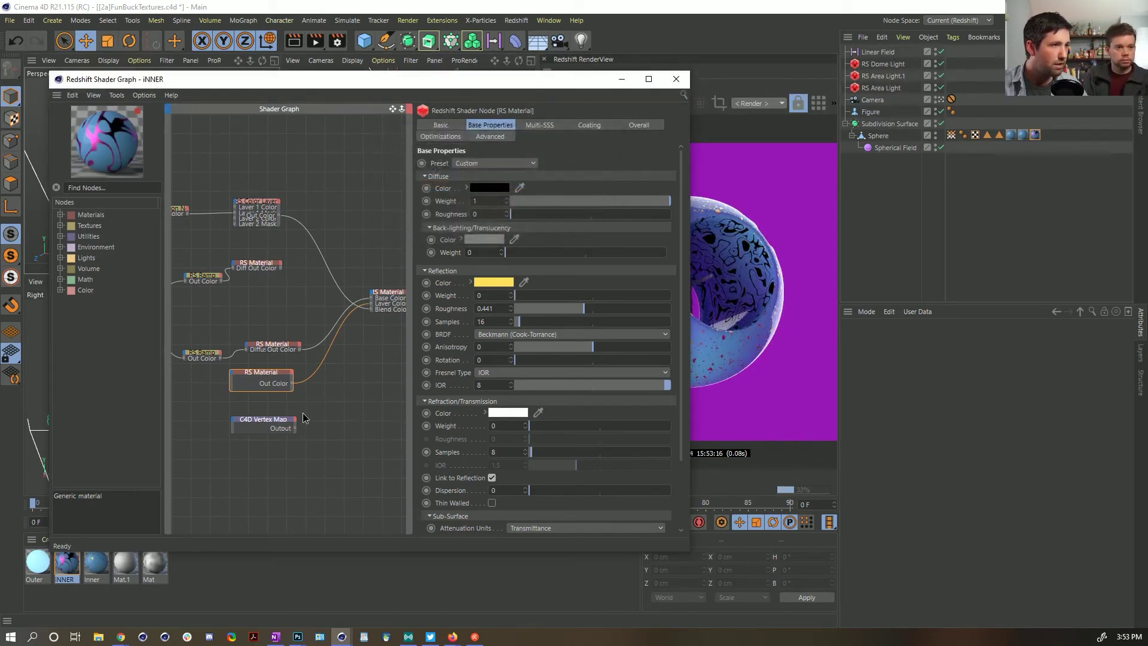
Step: Add a Color Abs node beside the lowest RS Material and connect it to the material's Diffuse Color
click(268, 421)
click(273, 383)
drag(273, 383, 280, 397)
click(109, 188)
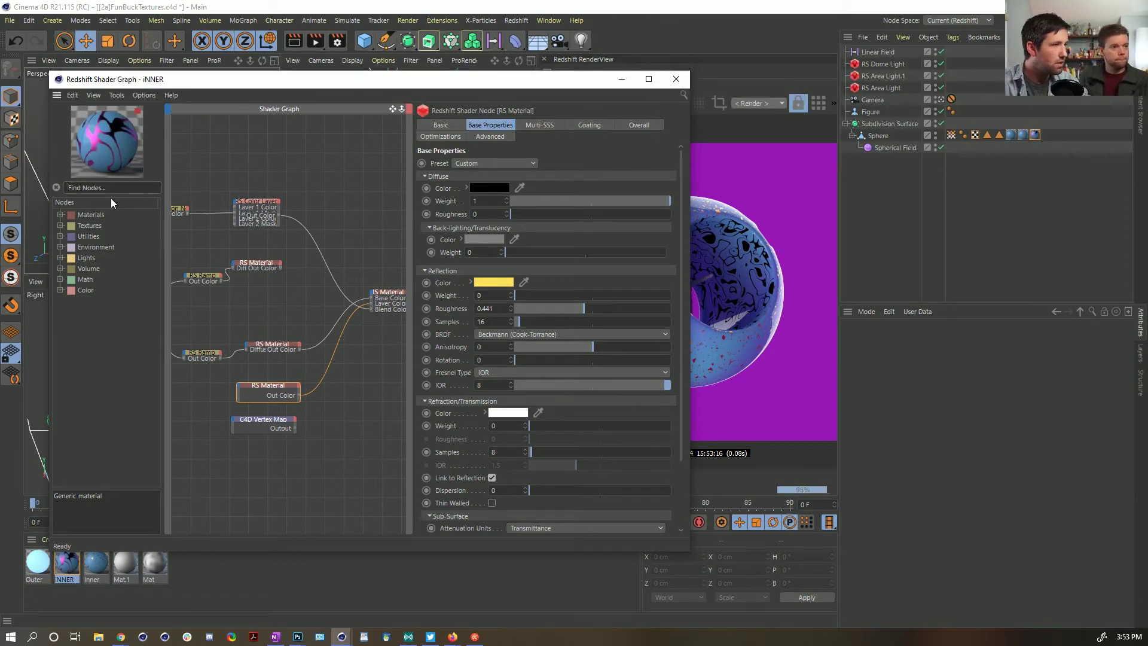
text(col)
drag(107, 300, 240, 388)
mouse_move(324, 394)
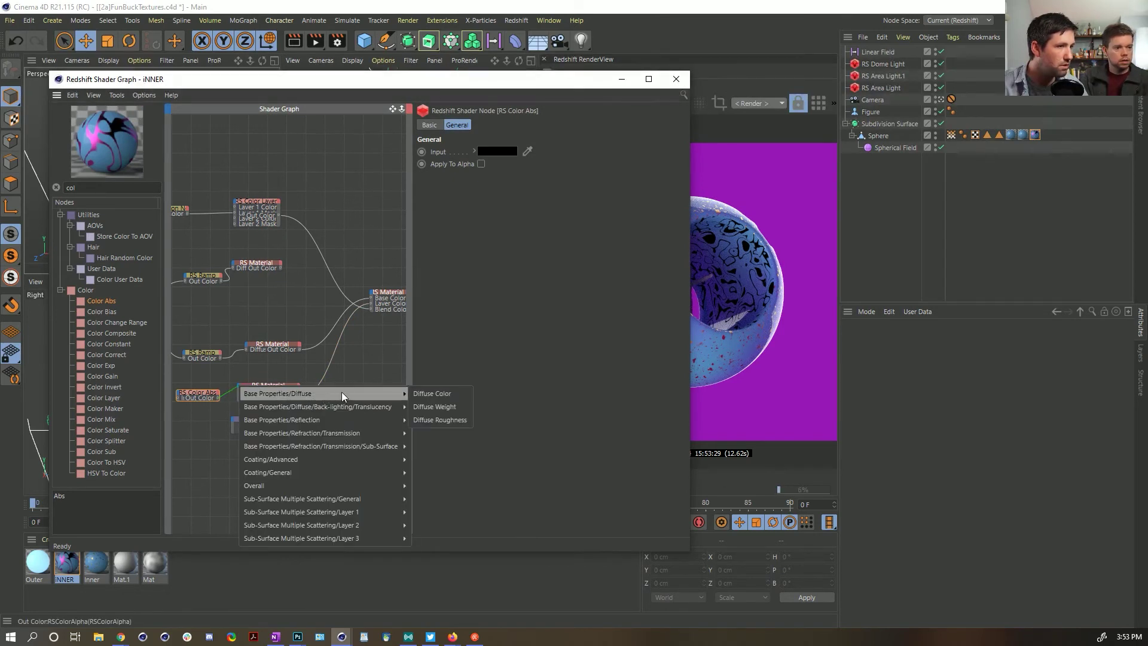
click(418, 393)
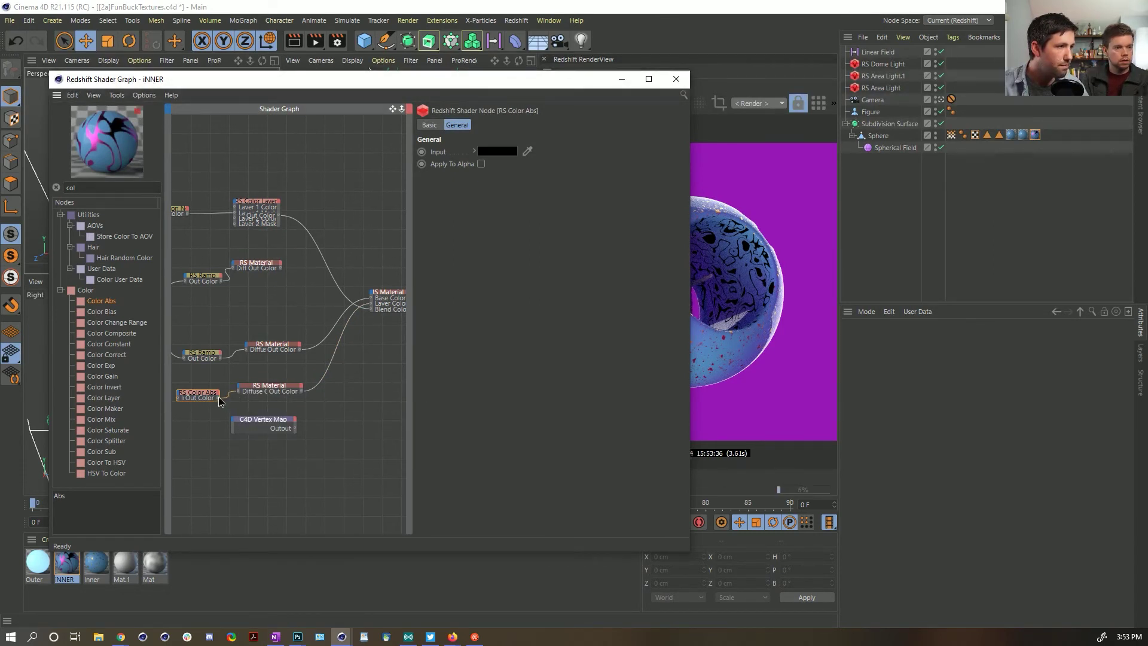
Step: Connect the Color Abs output to the same RS Material's Emission Color as well
drag(219, 398, 240, 389)
mouse_move(319, 473)
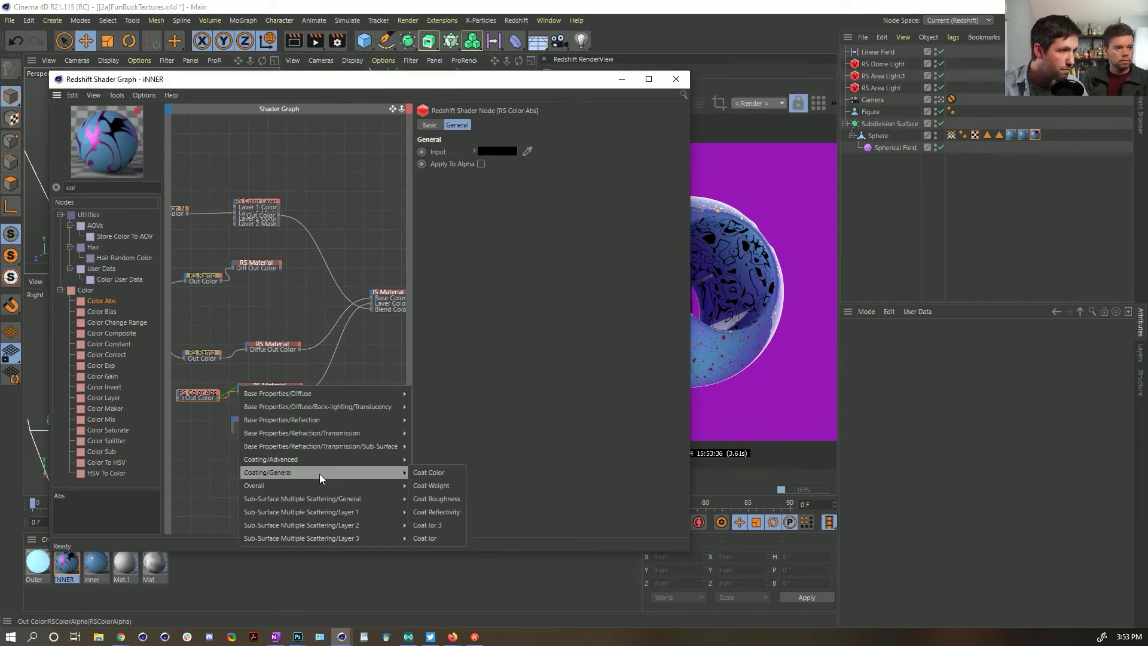
click(428, 513)
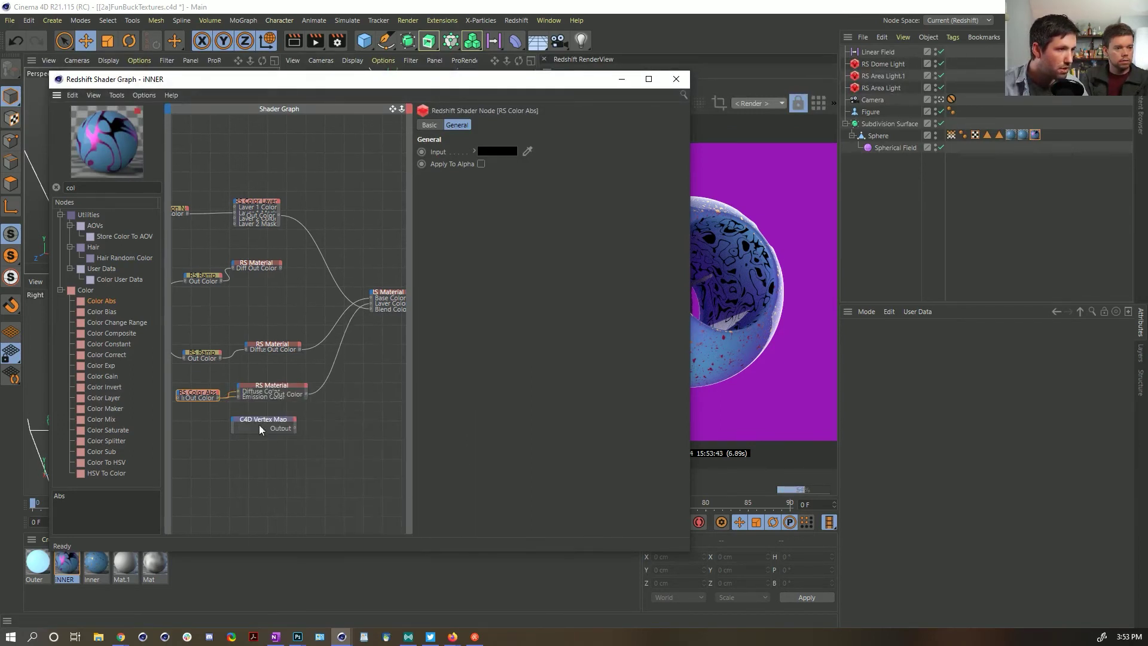
Step: Set the Color Abs input to a bright yellow with hue 59°, saturation 91% and value 97%
click(501, 152)
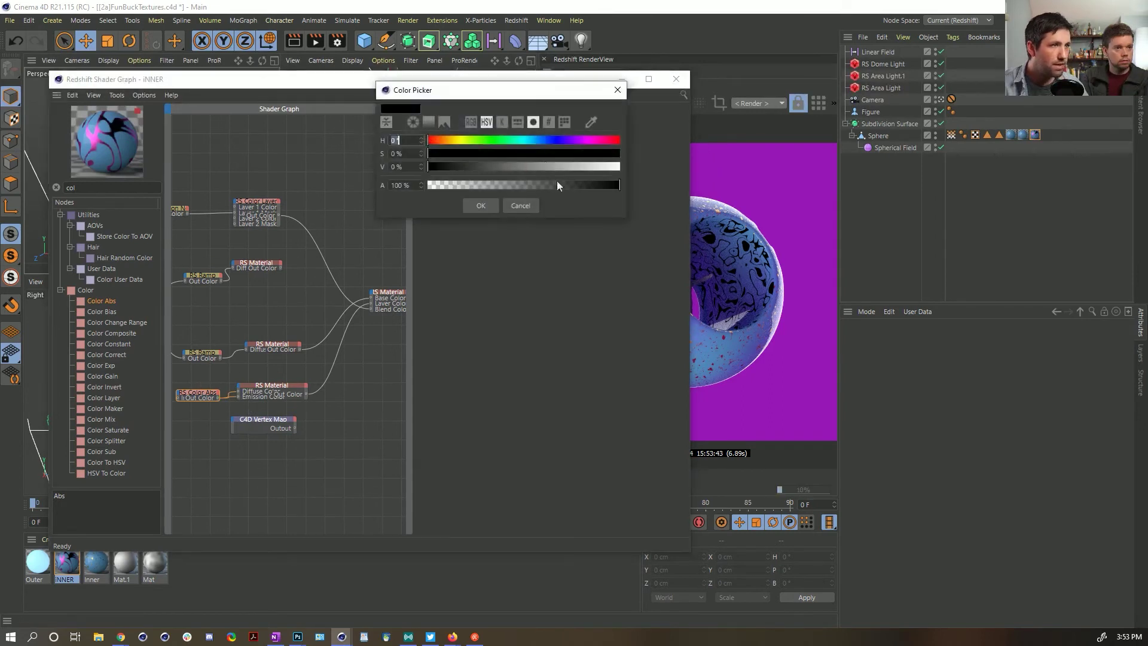
click(585, 140)
click(603, 154)
drag(605, 166, 614, 166)
drag(470, 142, 460, 142)
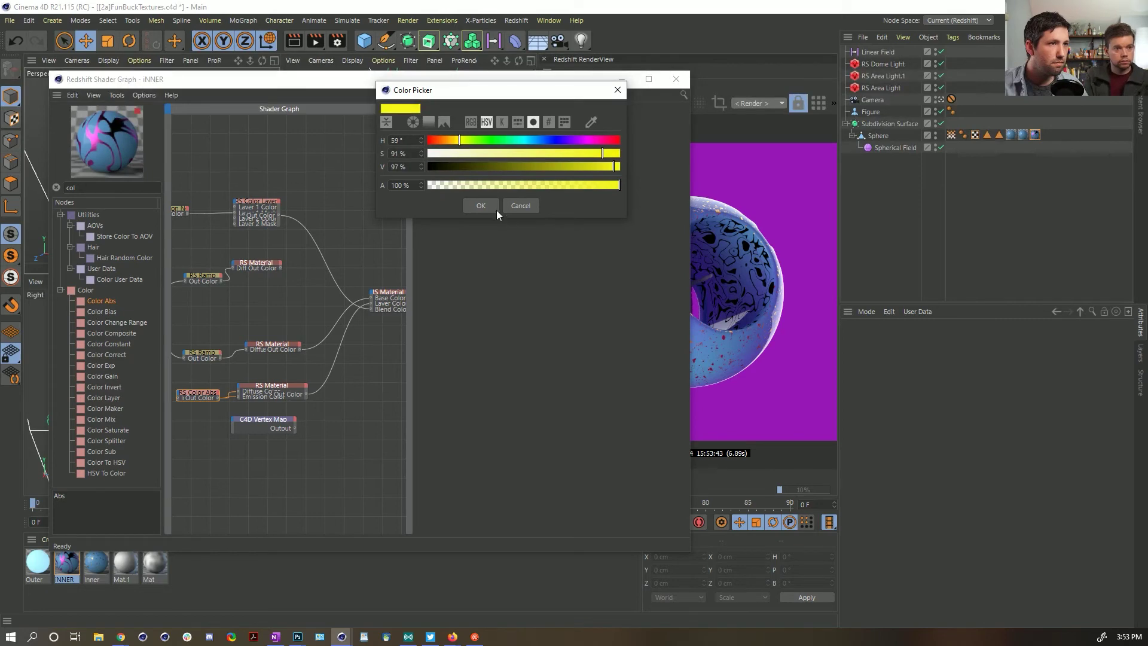
click(481, 205)
drag(690, 245, 566, 236)
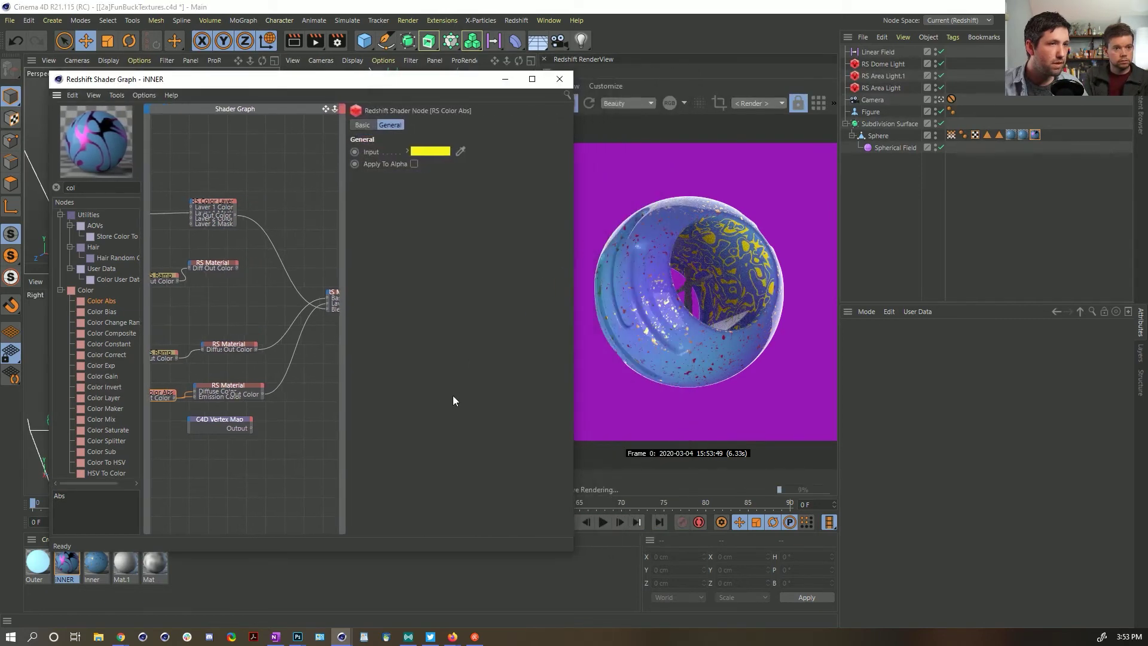
Step: Raise the Emission Weight of the RS Material fed by the Color Abs node to 2
click(254, 388)
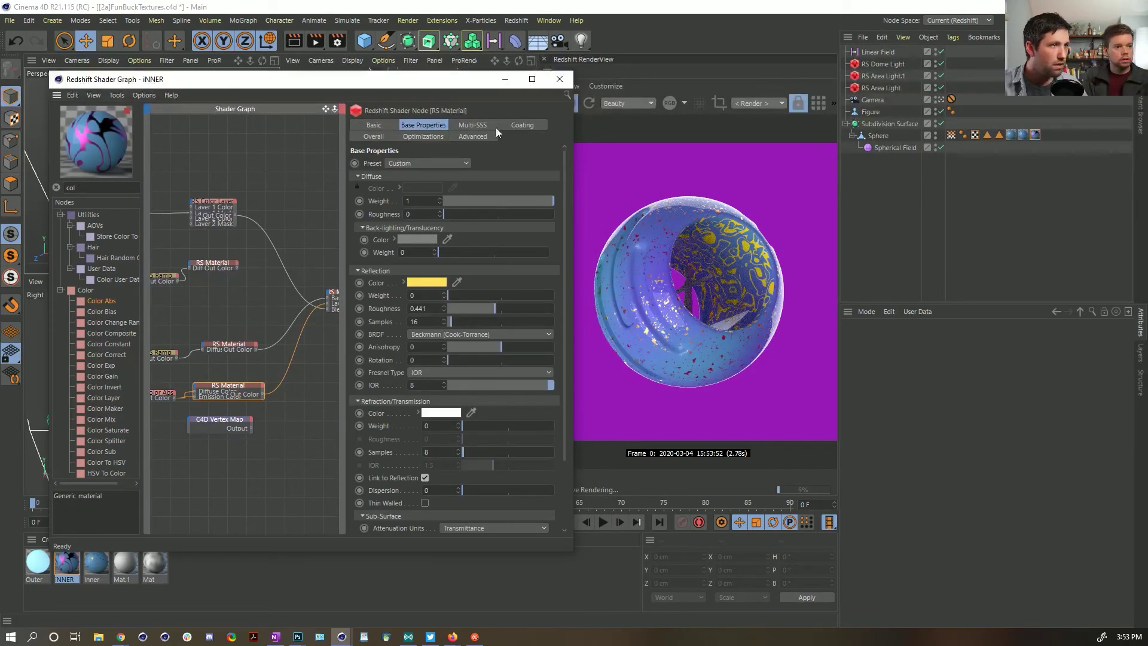
click(375, 125)
click(378, 135)
drag(469, 200, 550, 206)
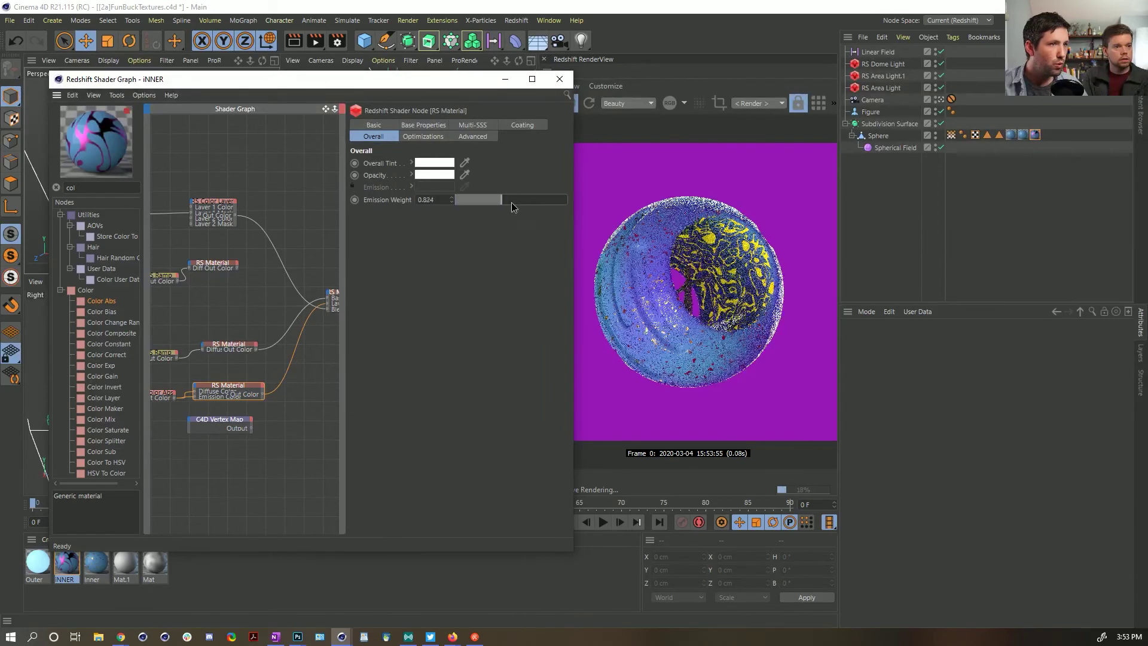
Step: Shift the Color Abs input color's hue to 49° and further down to orange
click(162, 394)
click(203, 389)
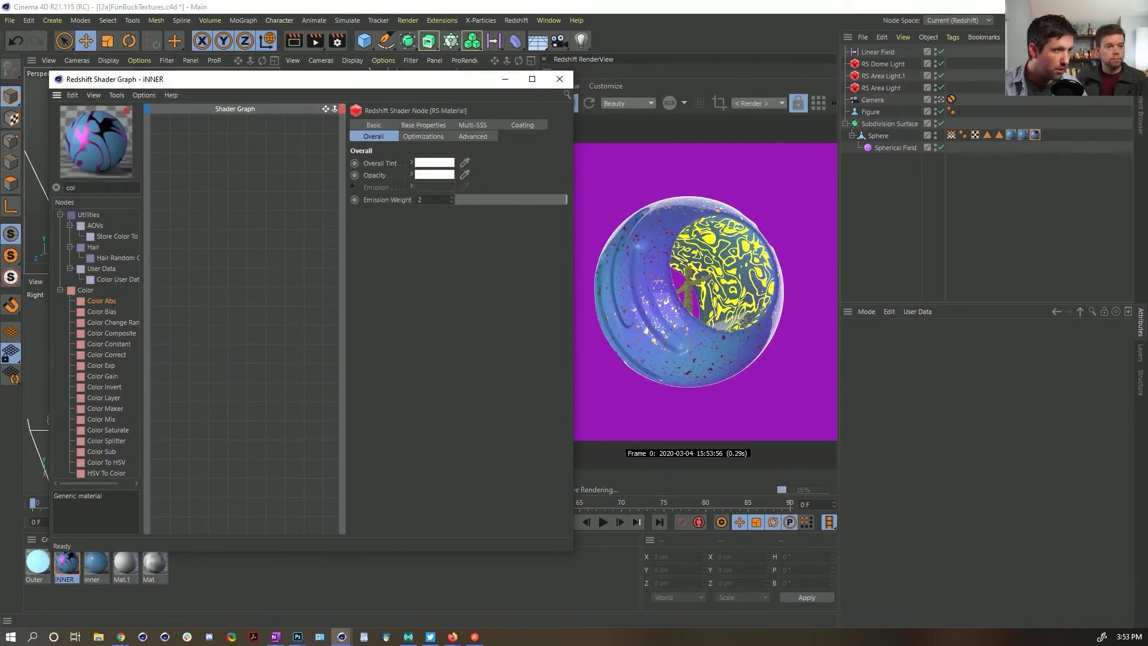
click(217, 363)
key(h)
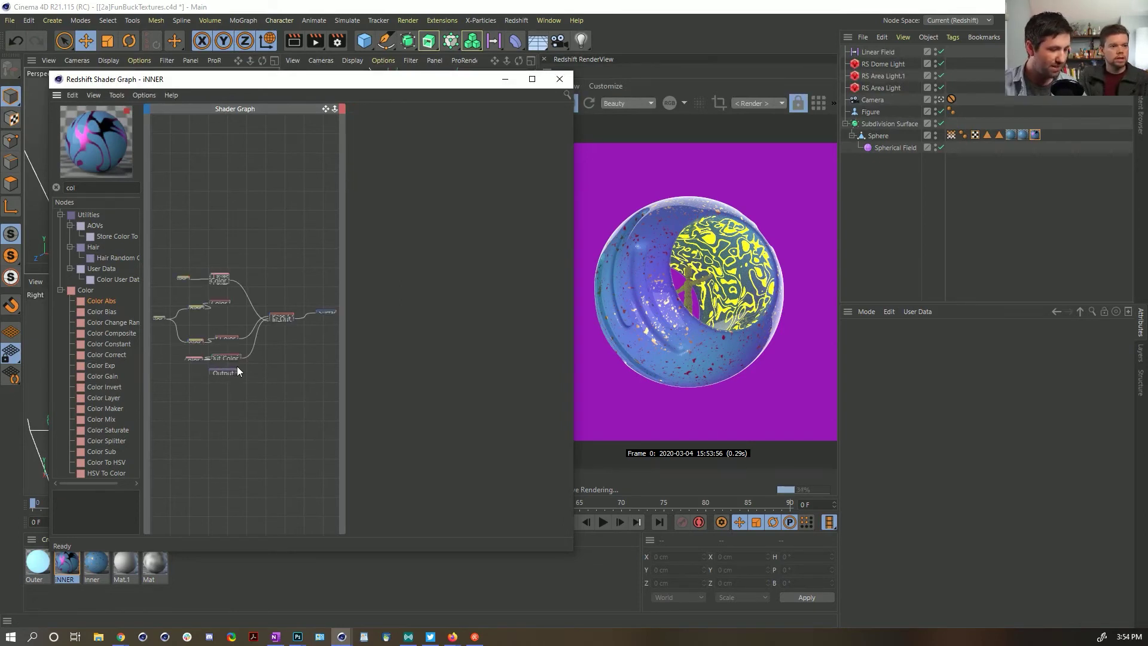
alt+right_drag(217, 363, 292, 368)
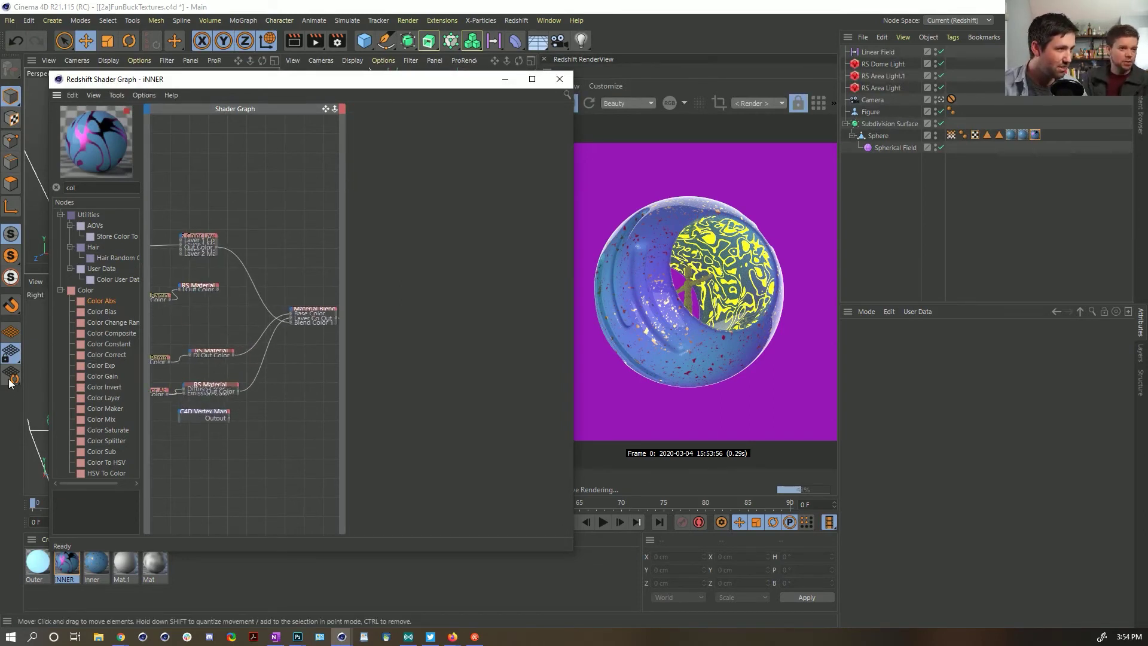
drag(47, 380, 8, 380)
middle_drag(177, 398, 186, 387)
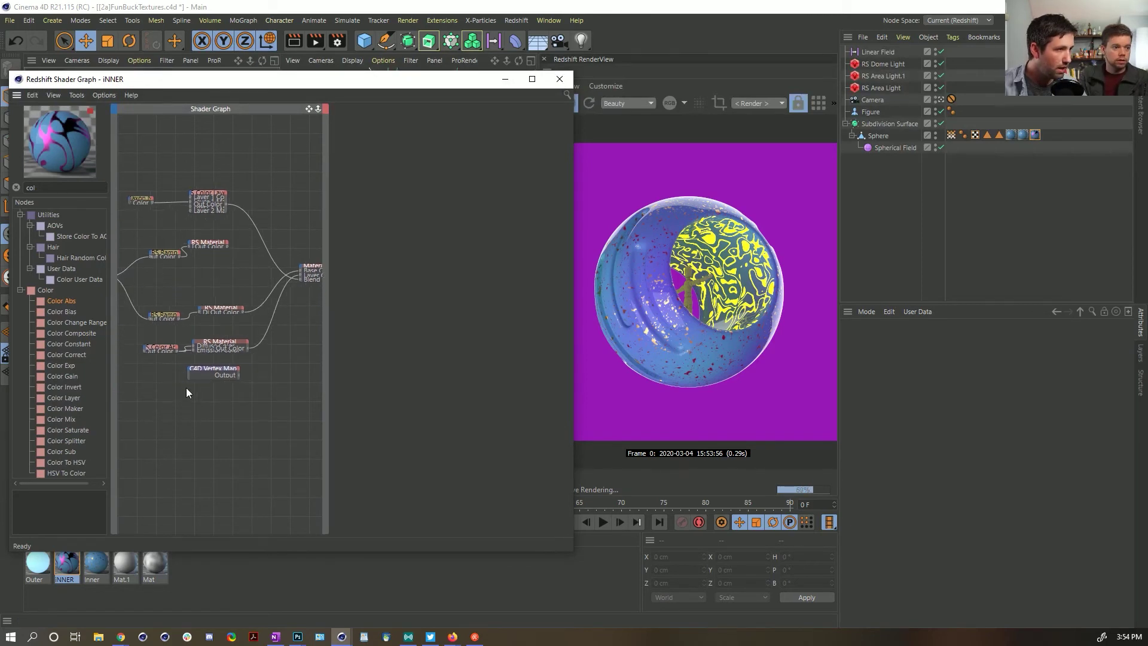
click(171, 313)
click(158, 346)
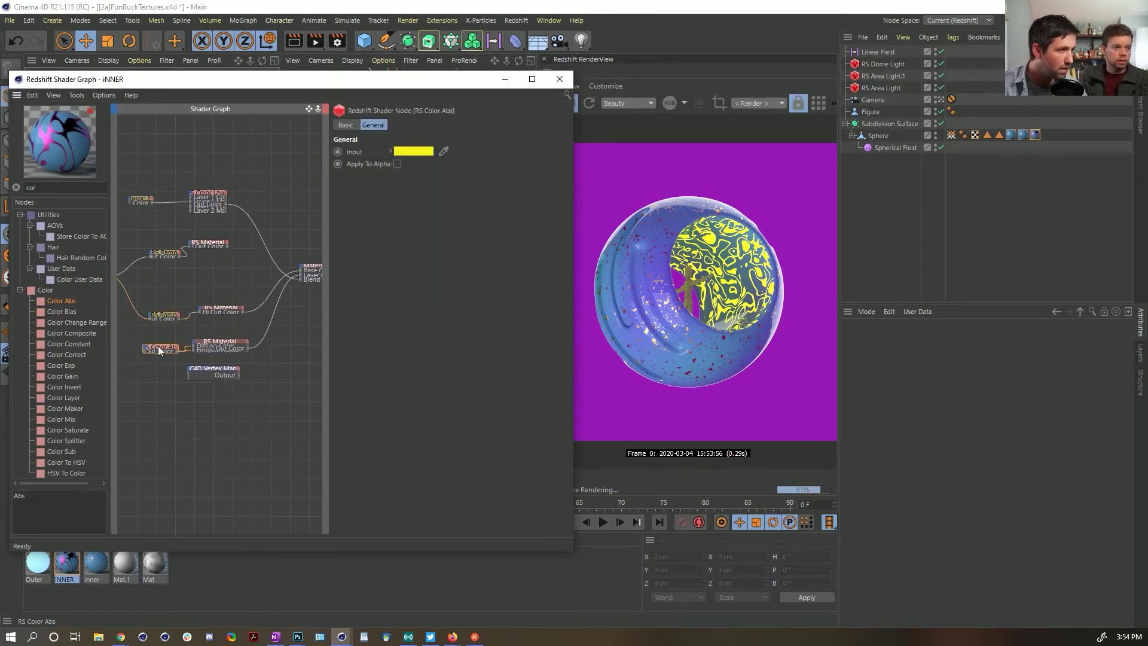
click(400, 153)
drag(364, 139, 359, 139)
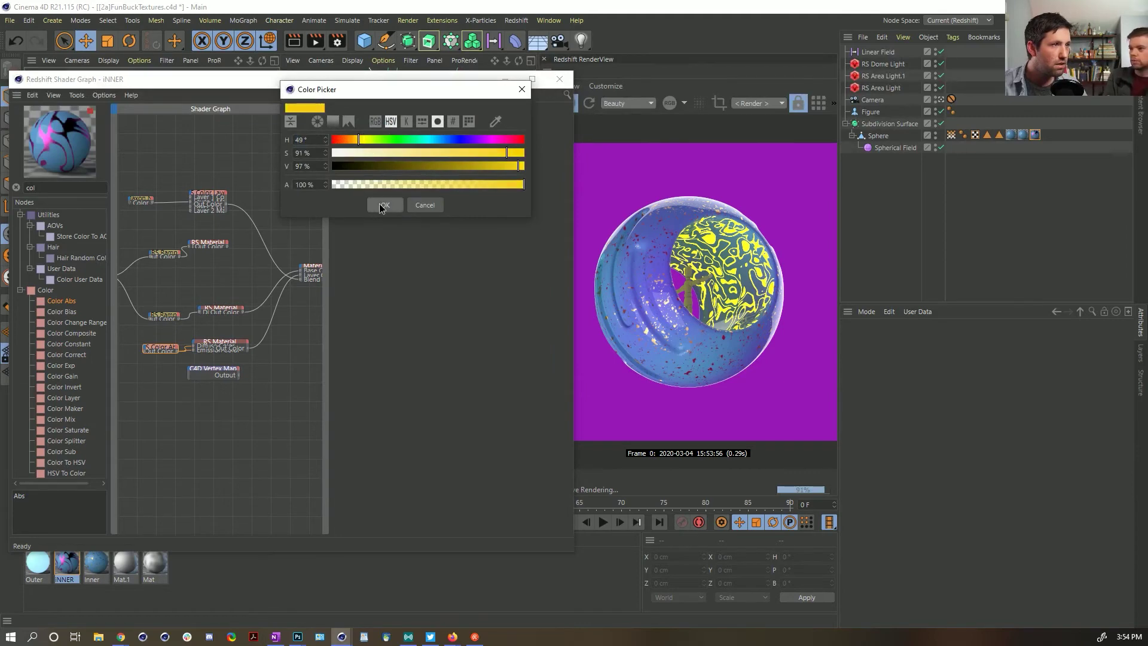
click(381, 207)
click(414, 156)
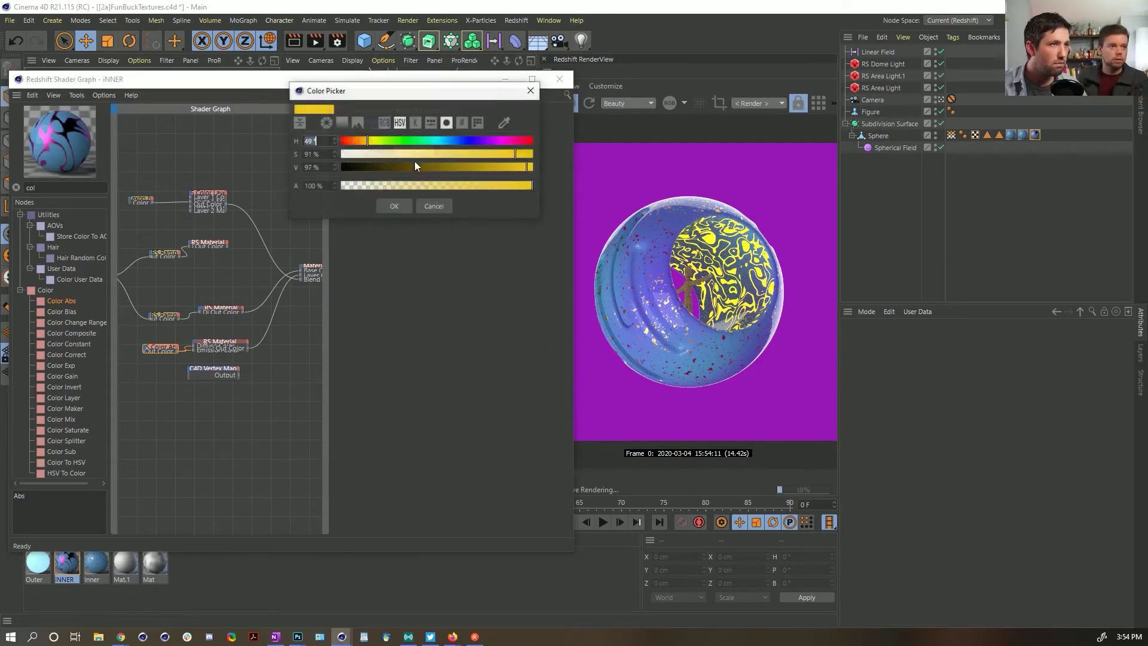
drag(368, 141, 362, 141)
click(390, 204)
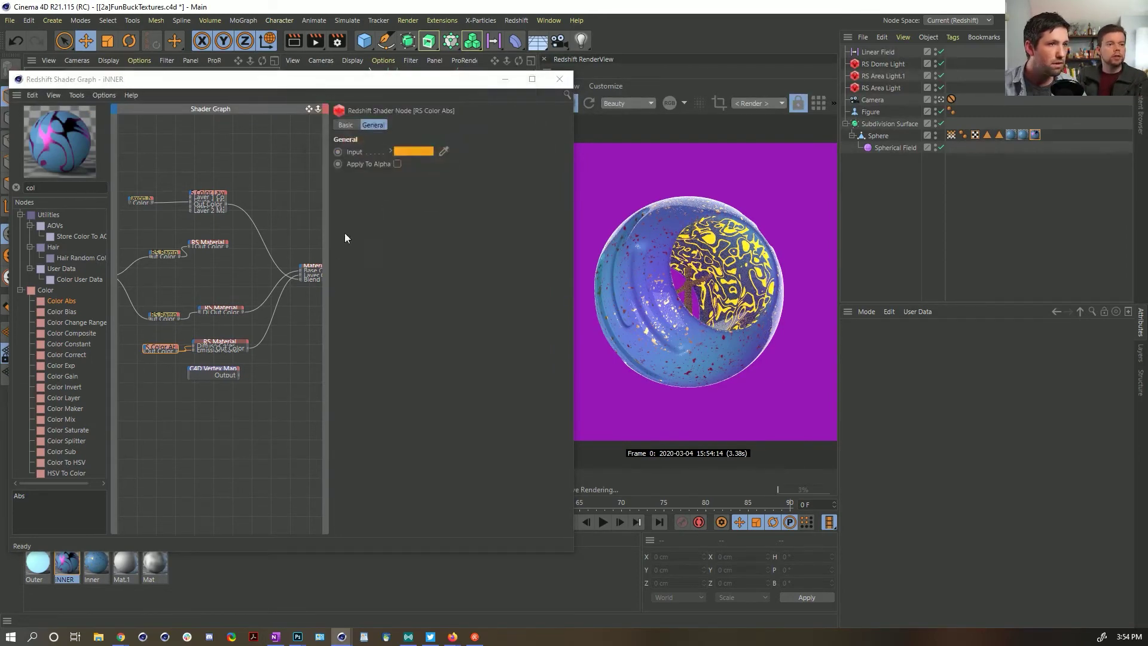
Step: Raise the Emission Weight of the RS Material fed by the Color Abs node to 6
click(221, 341)
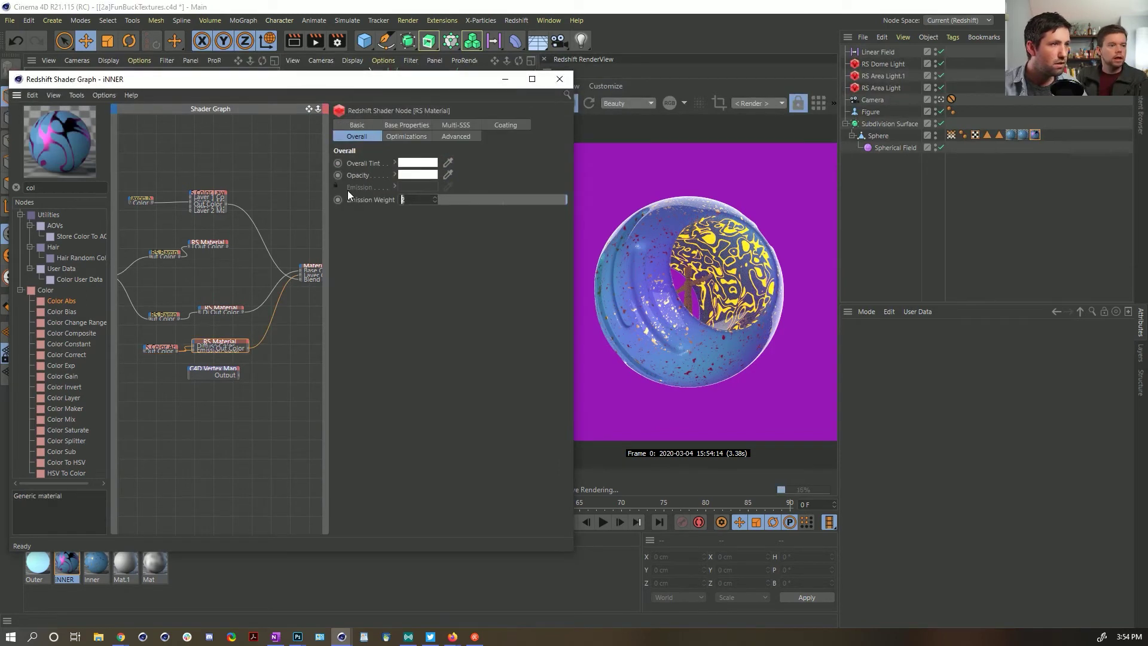
text(6)
key(Return)
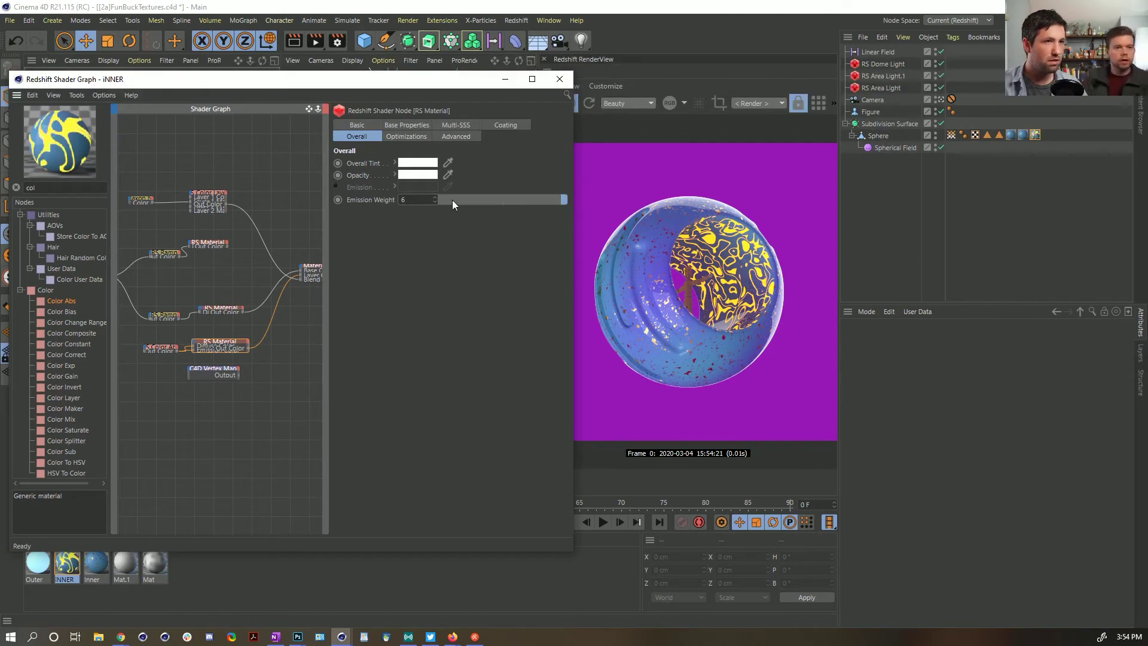
Step: Move the C4D Vertex Map node from the bottom of the graph to above the existing Color Layer node
click(238, 394)
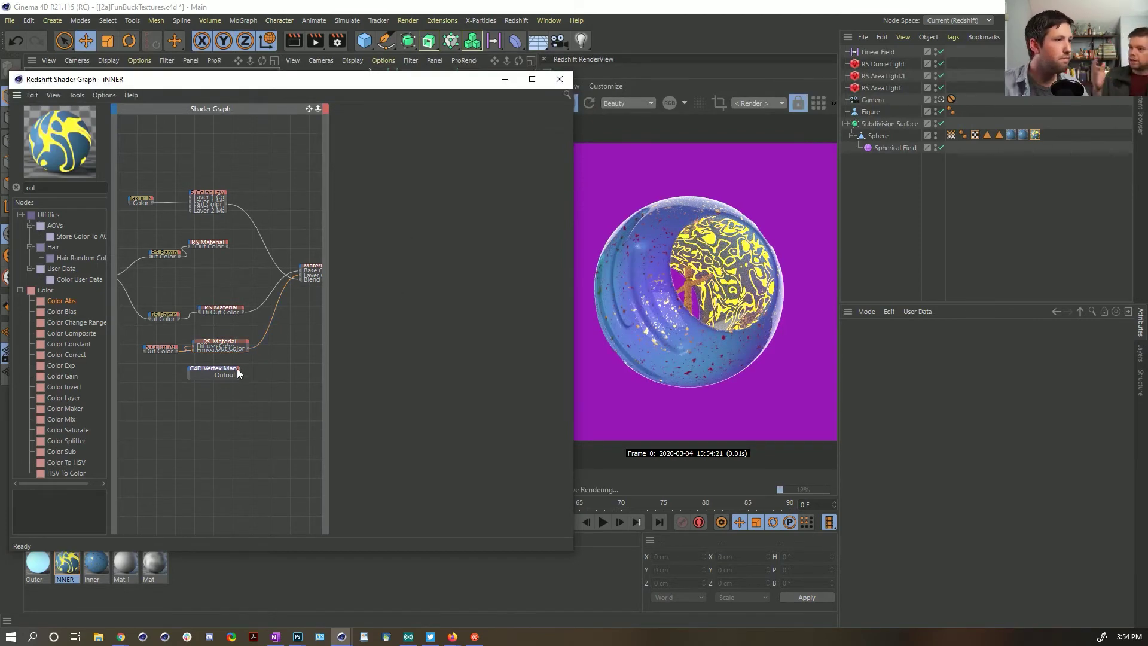
drag(219, 368, 224, 372)
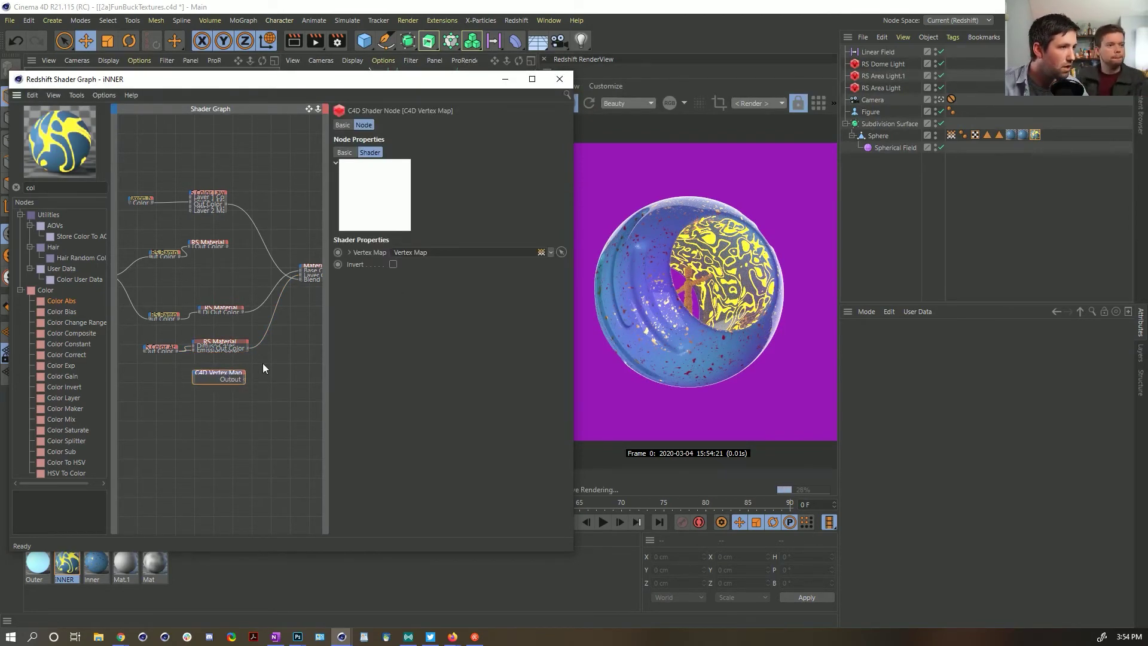
click(257, 357)
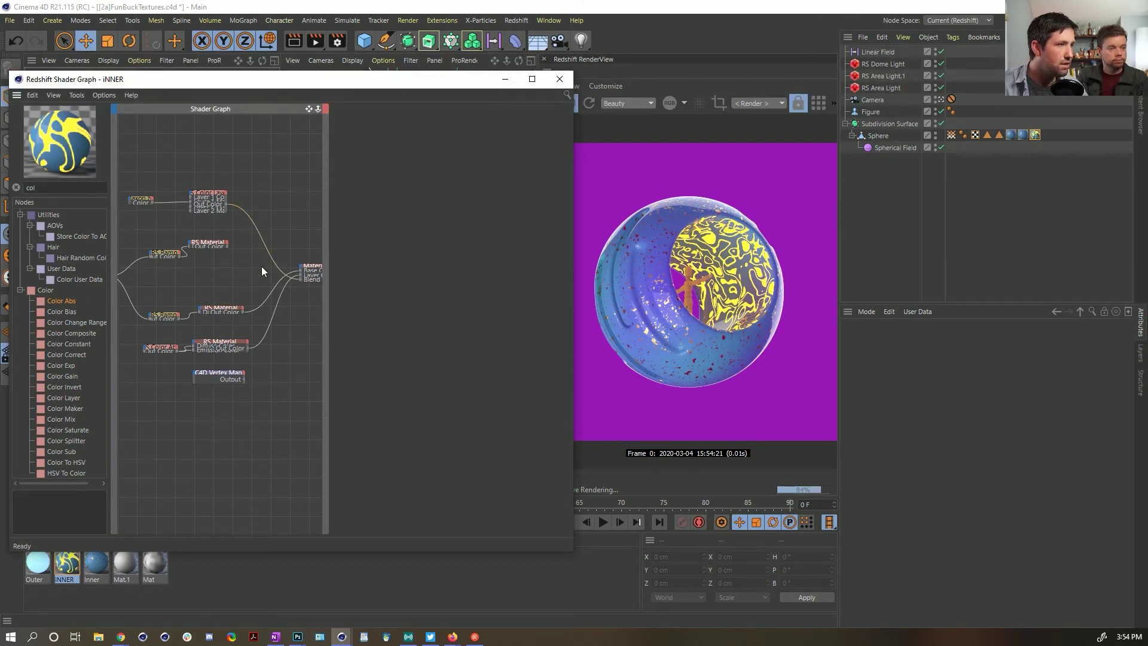
drag(225, 369, 216, 152)
click(272, 202)
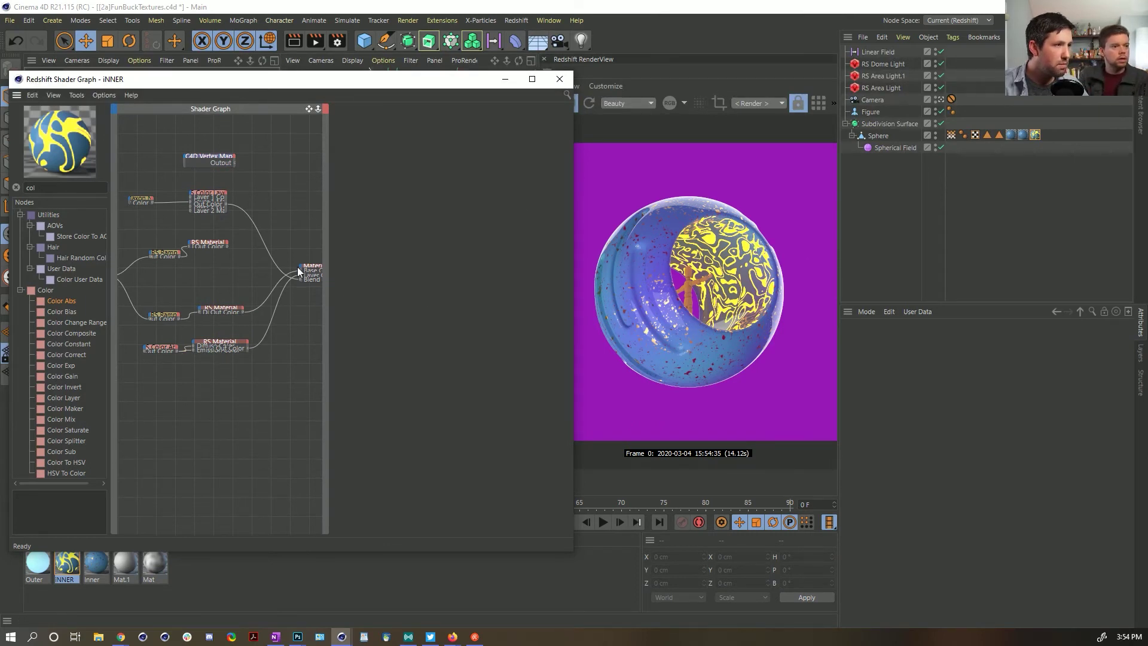
Step: Search the node list for color nodes and add a second Color Layer node beside the Vertex Map
double_click(47, 188)
text(color)
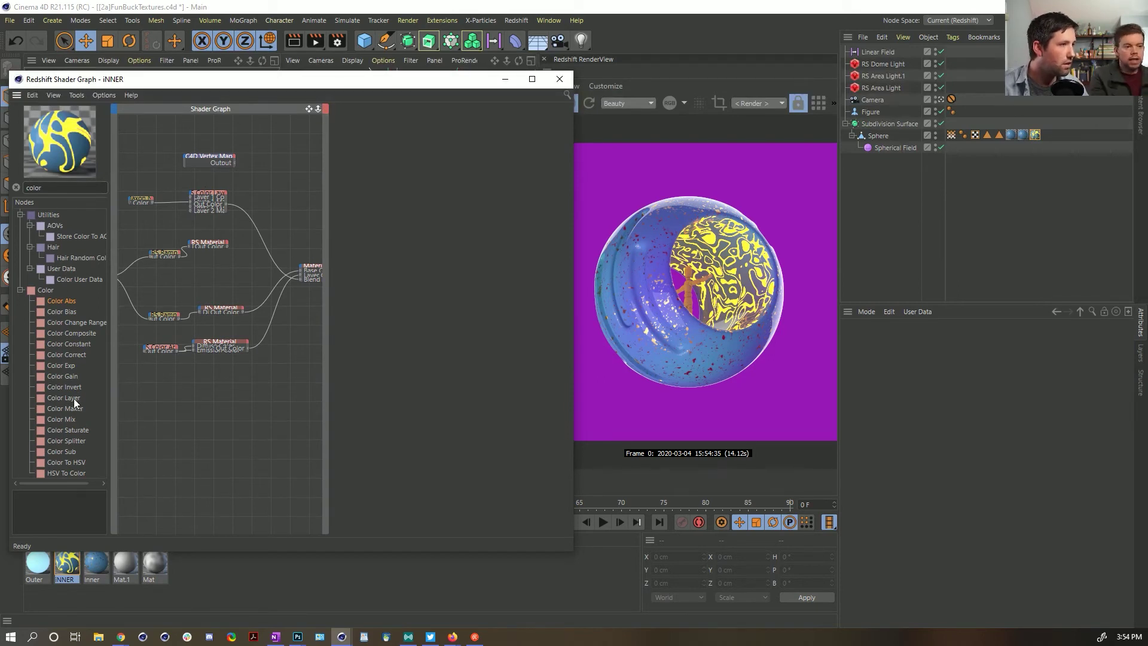
drag(73, 400, 279, 157)
Step: Wire the Vertex Map output into the new Color Layer's Layer 1 Mask and the existing Color Layer's output into its Base Color
click(235, 162)
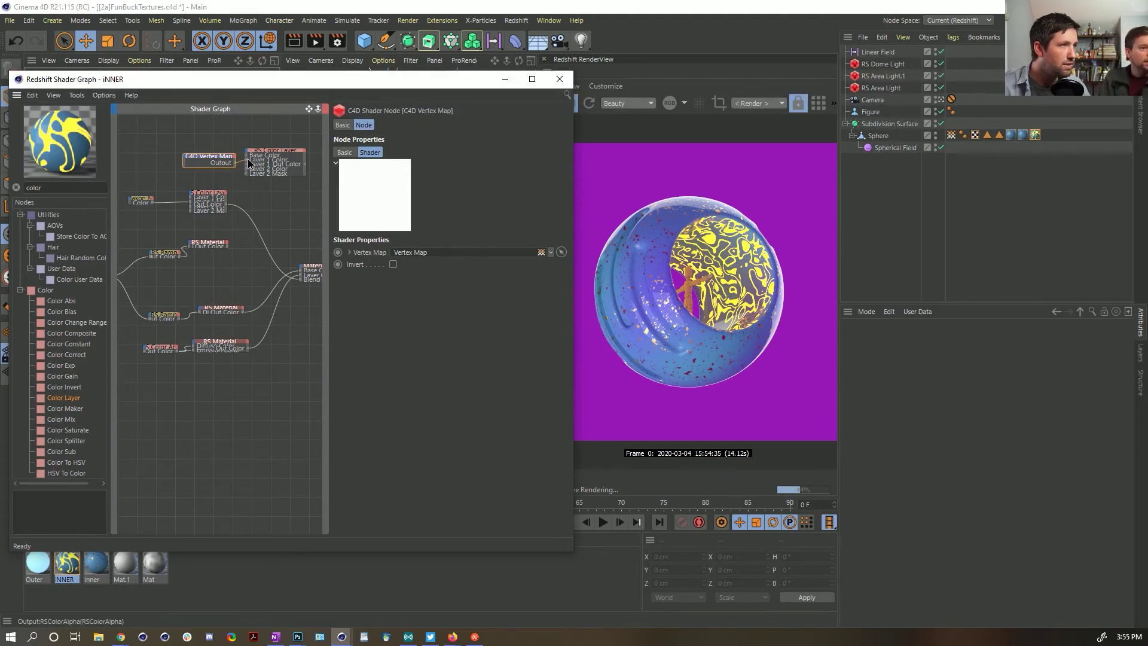
drag(248, 161, 234, 168)
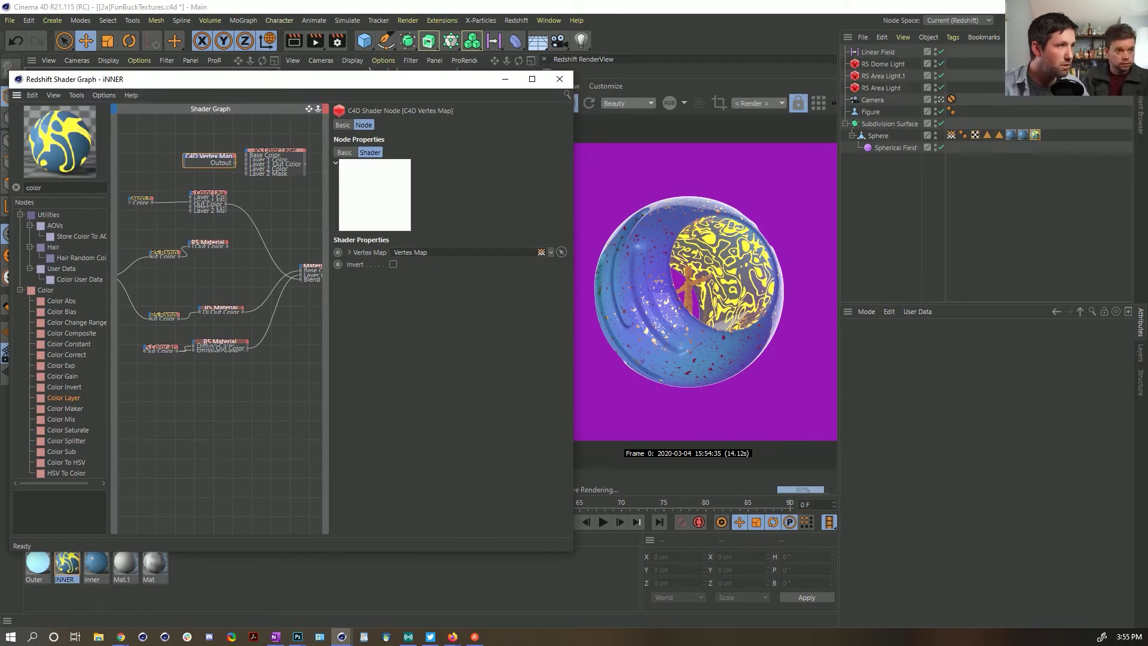
scroll(272, 151, up, 4)
alt+middle_drag(283, 135, 250, 213)
scroll(174, 195, up, 3)
drag(202, 174, 249, 172)
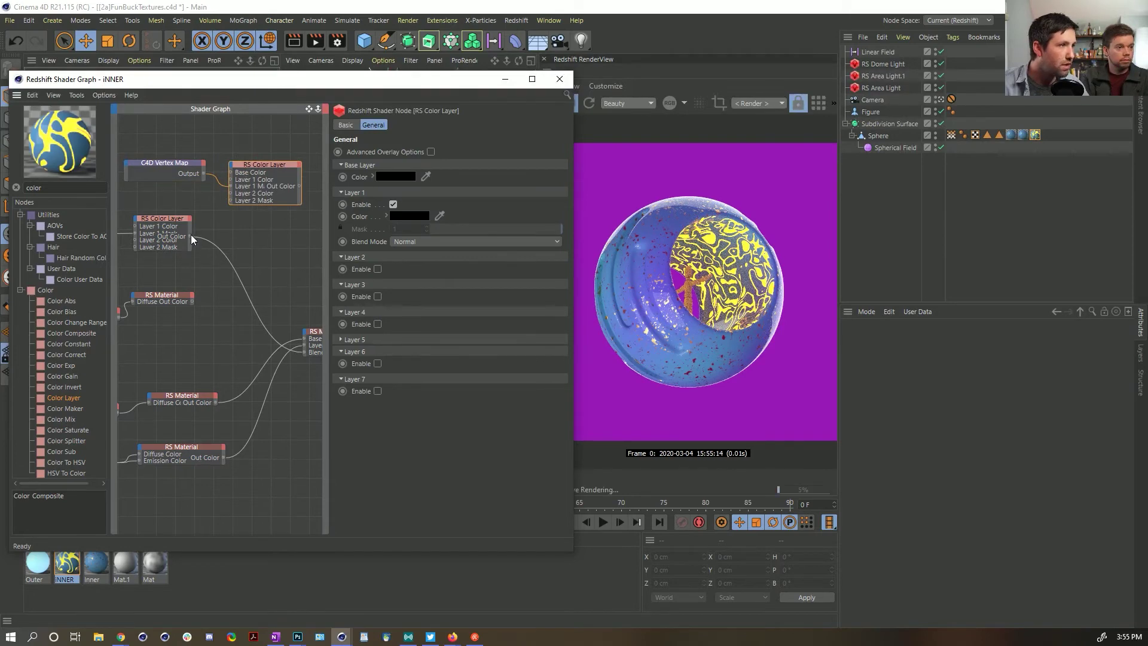
drag(193, 237, 251, 190)
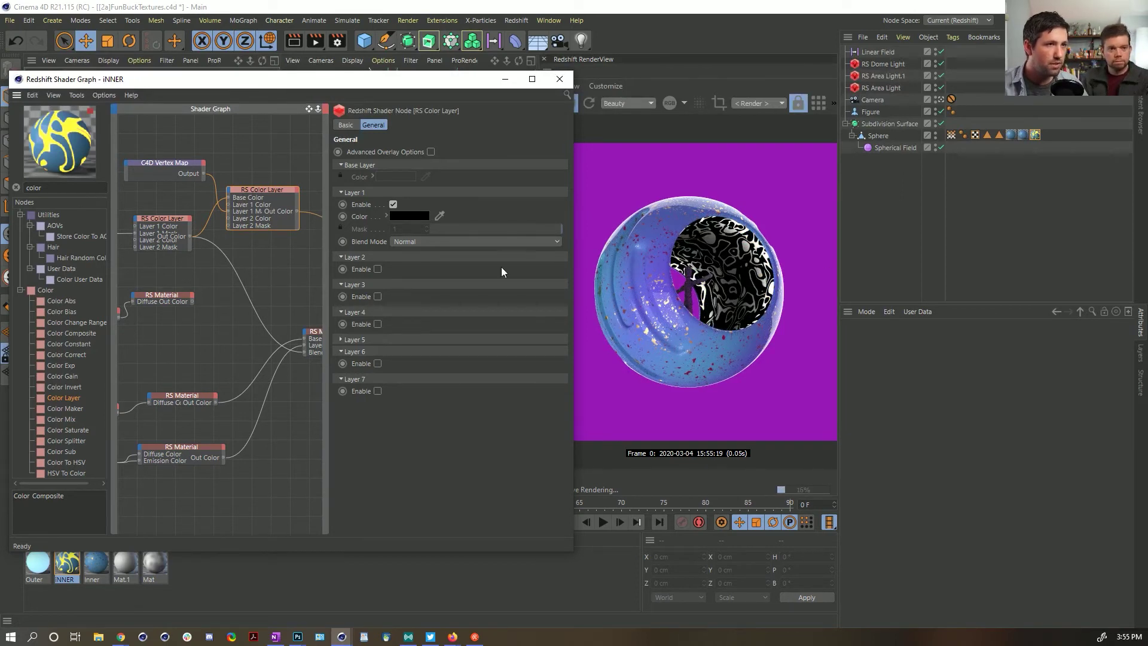
Step: Move the Vertex Map node clear of the two Color Layers and enable its Invert option
click(179, 162)
drag(179, 162, 137, 148)
click(268, 192)
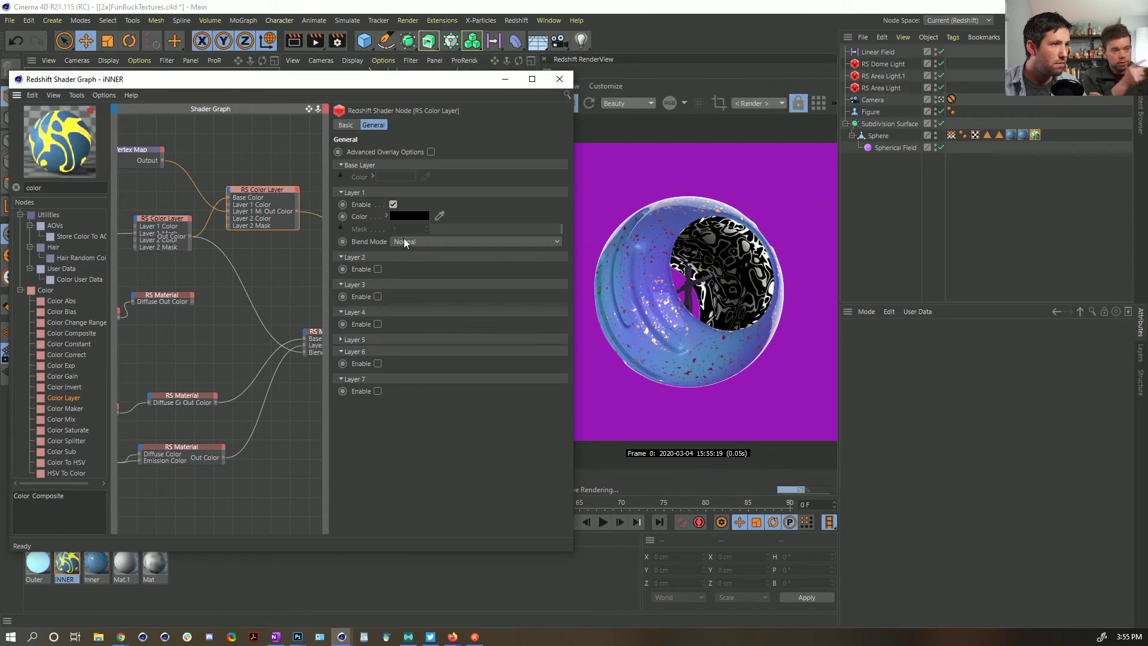
click(131, 149)
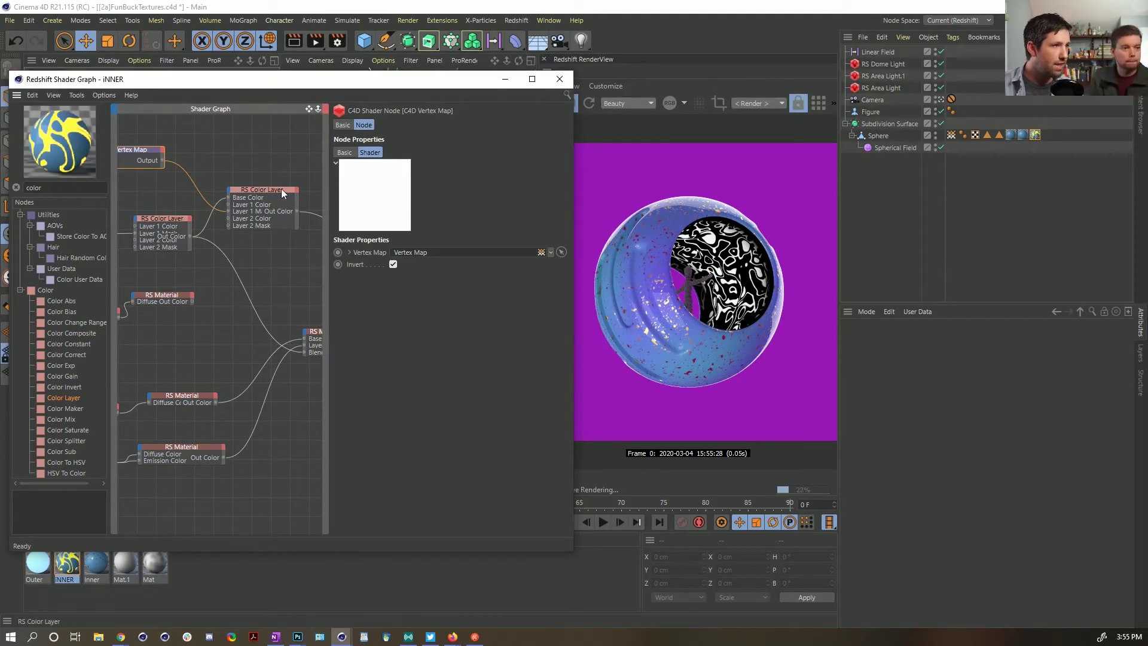
Step: Connect the new Color Layer's output to the Material Blender's Layer 1 Blend Color and route the blender back into the Output node's Surface
click(295, 221)
drag(296, 211, 304, 352)
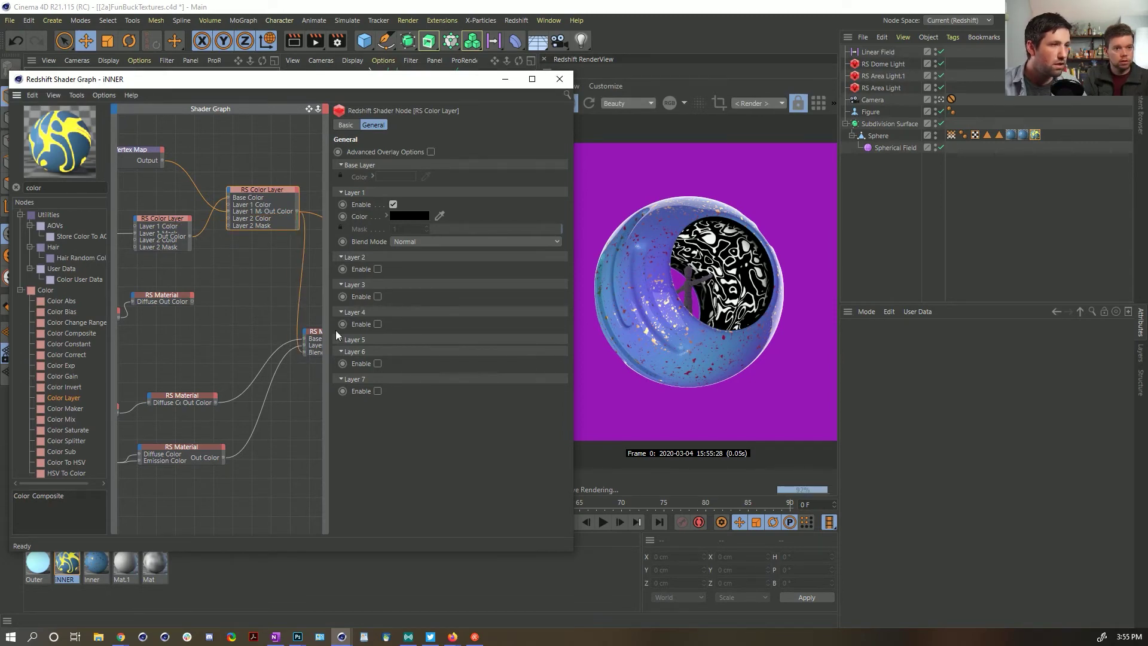
click(317, 335)
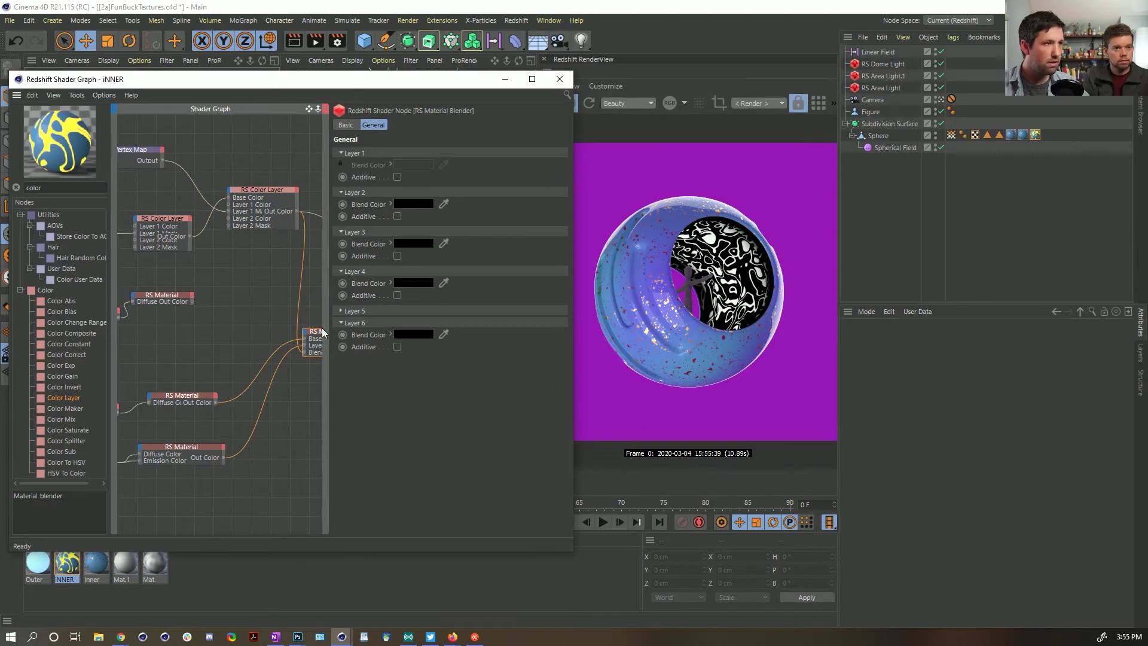
middle_drag(299, 328, 228, 322)
middle_drag(284, 273, 223, 232)
click(201, 253)
key(h)
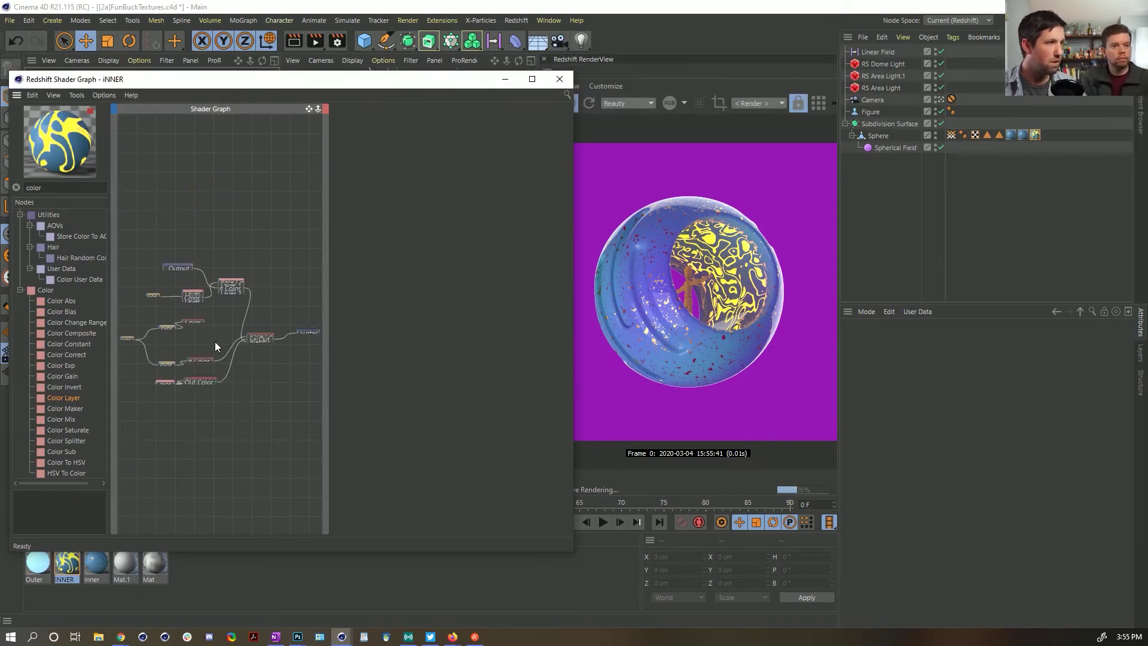
Step: Set the Emission Weight of the RS Material fed by the Color Abs node to 3
scroll(207, 382, up, 3)
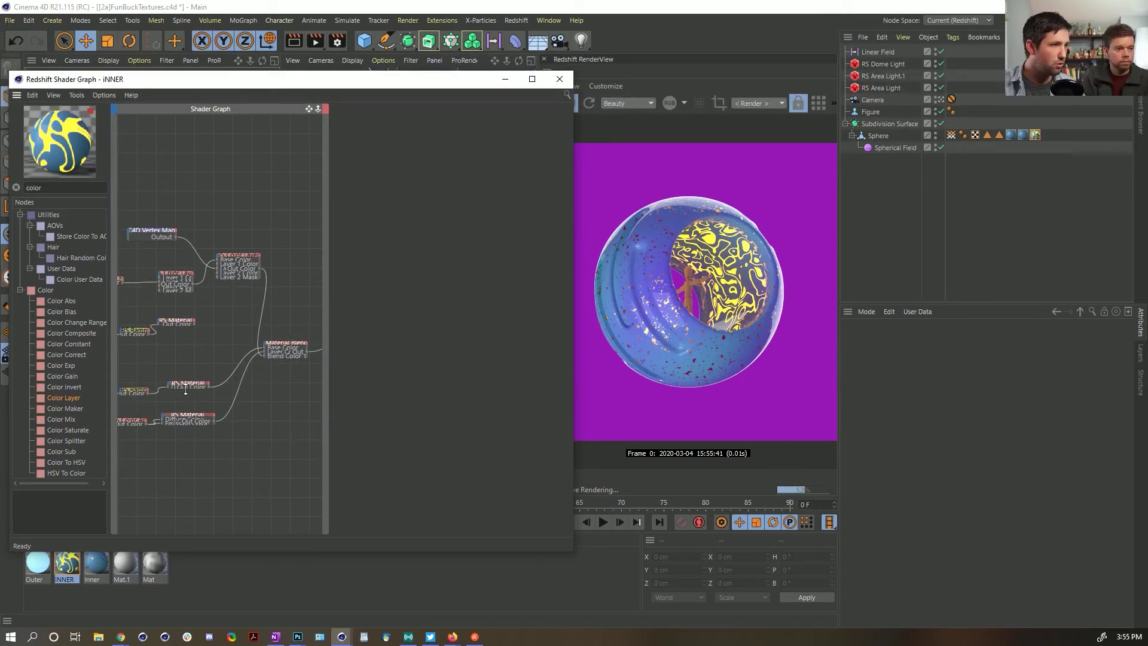
middle_drag(186, 389, 206, 314)
scroll(206, 314, up, 1)
scroll(215, 320, up, 1)
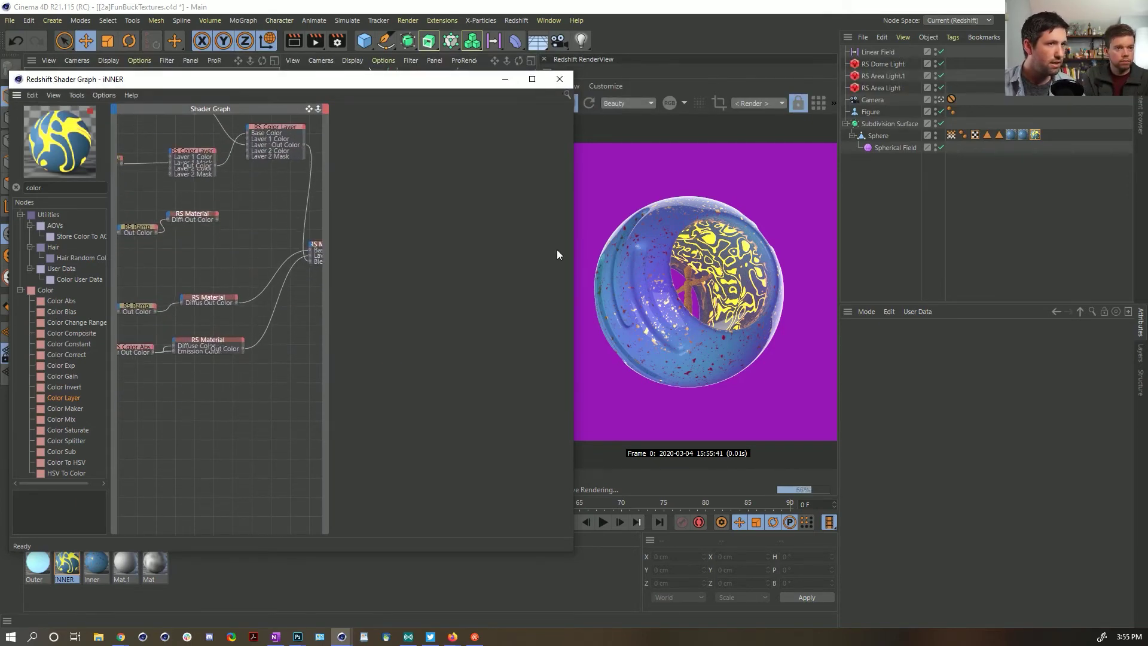
click(209, 339)
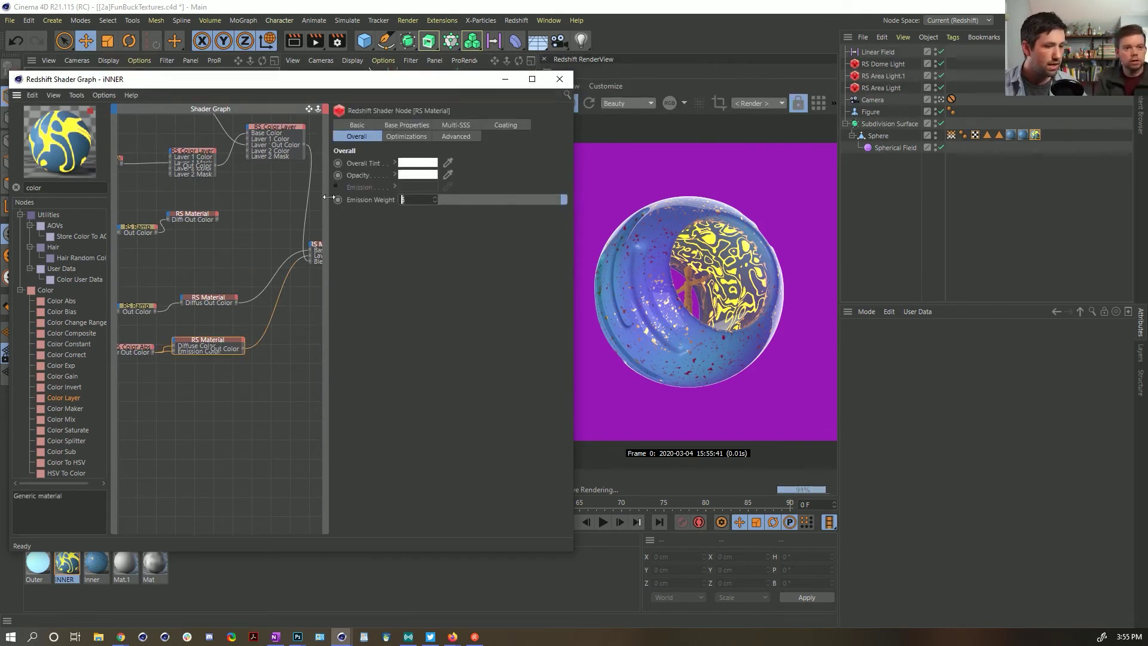
text(3)
key(Return)
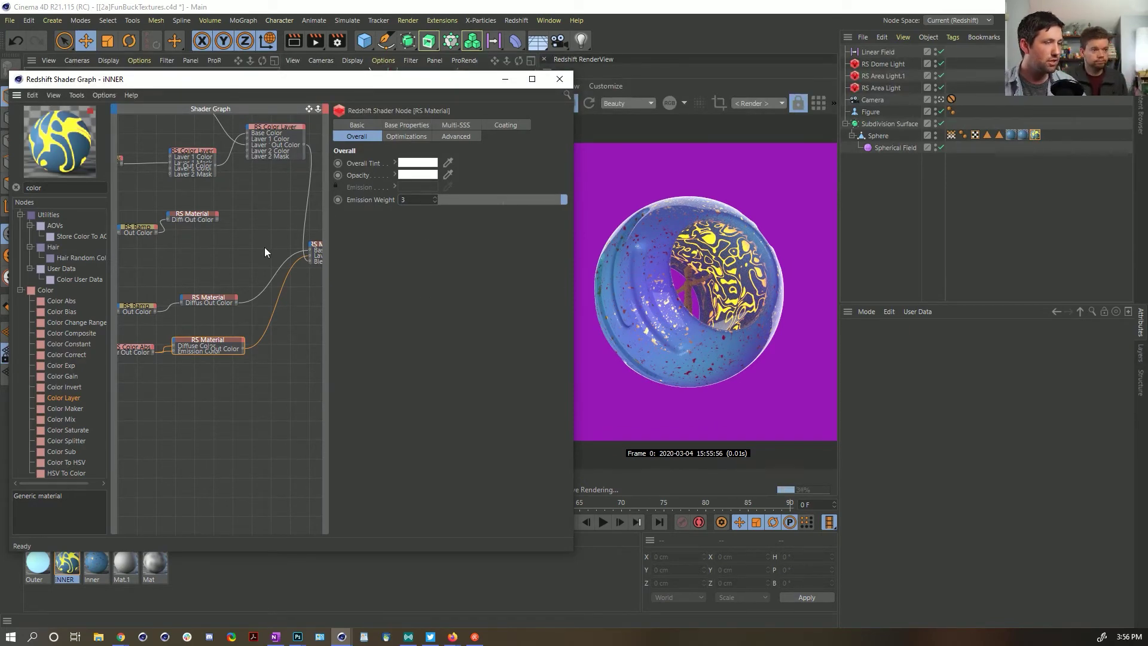
Step: Try a deeper orange and a hot pink as the Color Abs input color
click(137, 346)
click(412, 149)
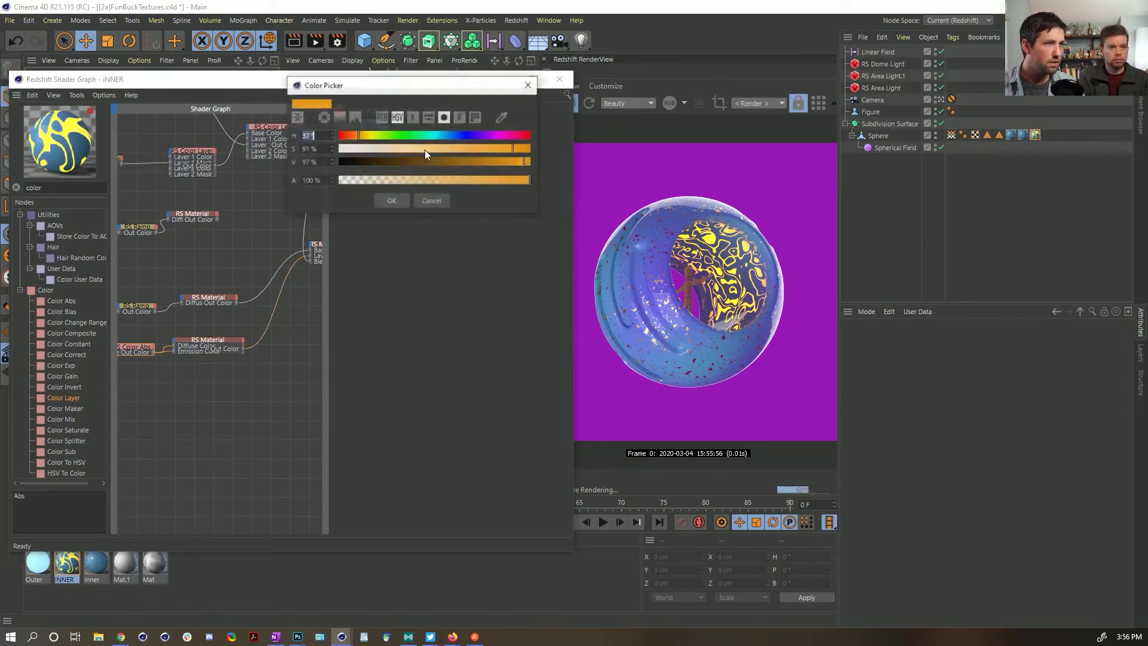
click(390, 201)
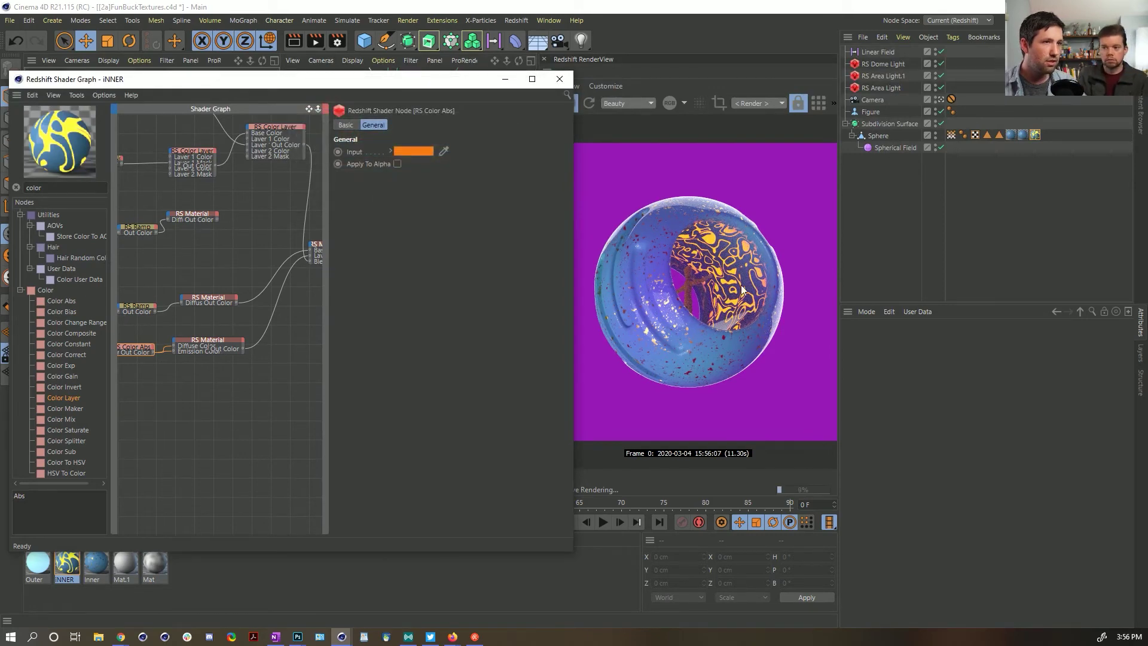
click(419, 151)
click(519, 139)
click(397, 205)
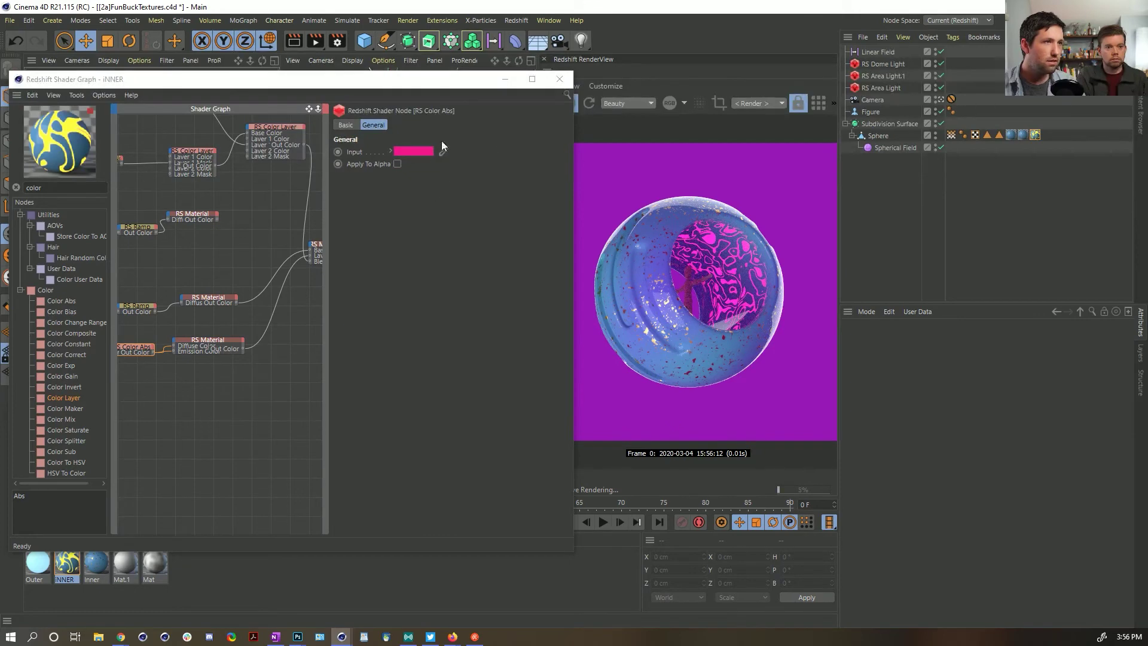
Step: Try a turquoise and a red as the Color Abs input color
click(419, 151)
click(449, 141)
click(415, 204)
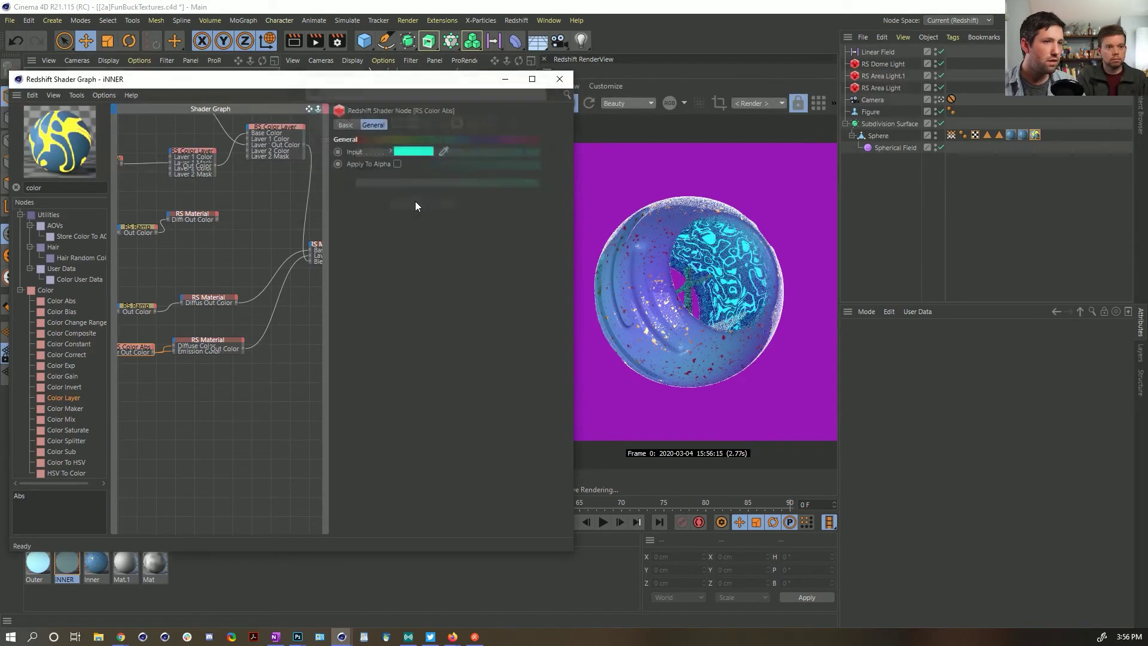
click(414, 151)
click(347, 138)
click(393, 204)
Step: Shift the hue of the Color Abs input color from red back to a vivid orange
click(389, 150)
click(351, 140)
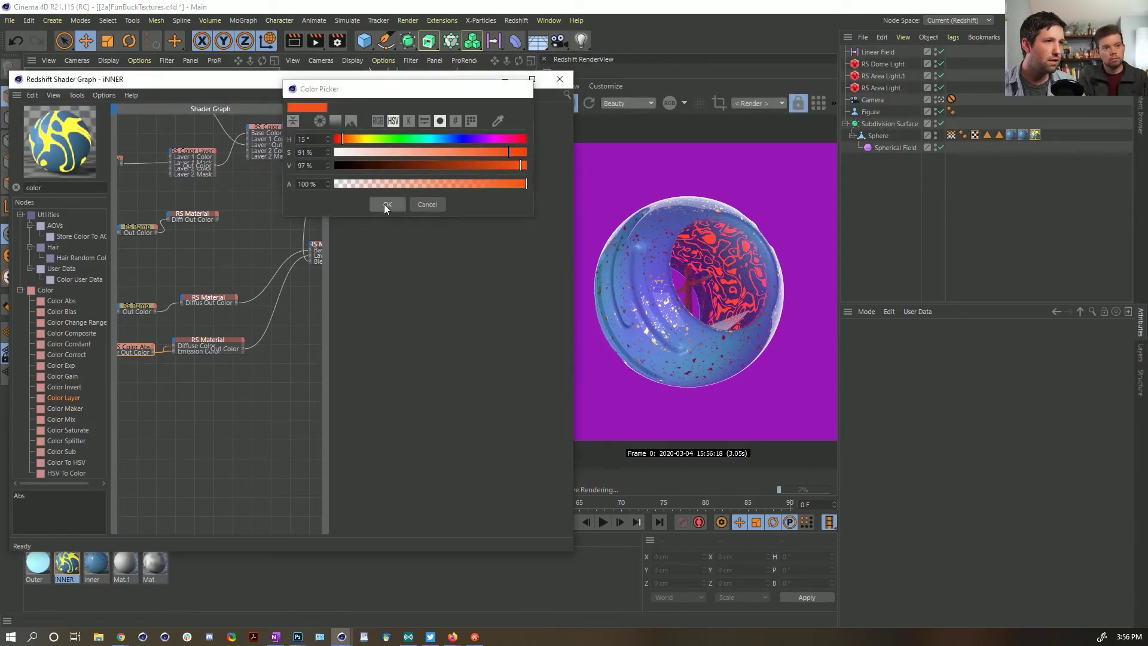
click(385, 204)
click(404, 151)
click(343, 142)
click(383, 207)
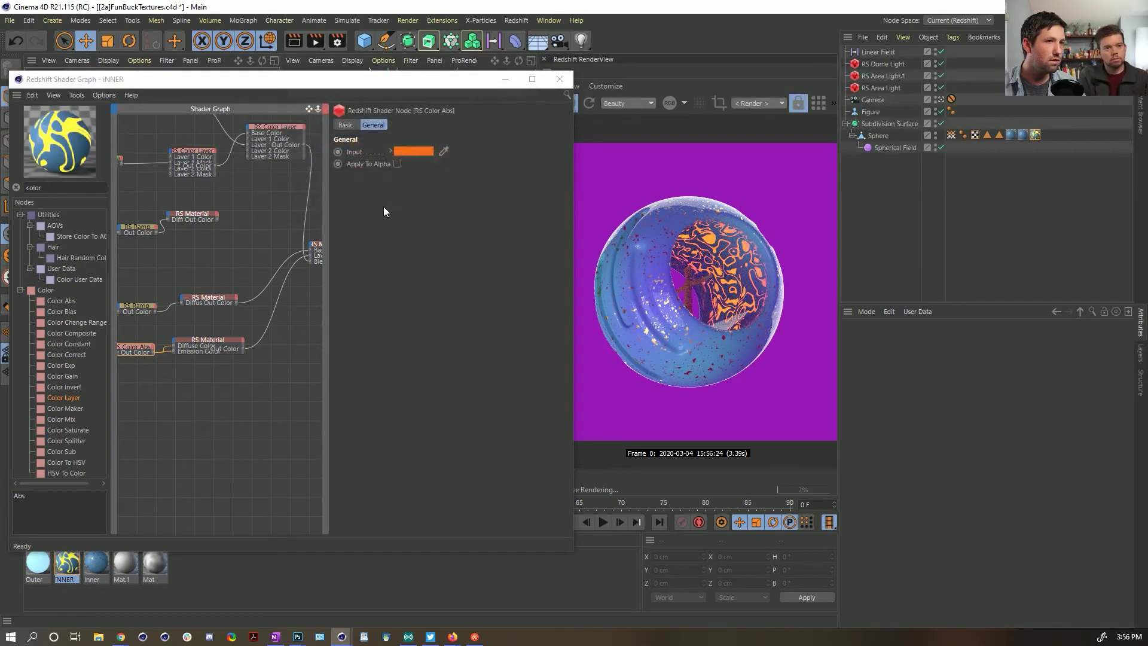
Step: Create a new standard Redshift Material and assign it to the Figure object
drag(394, 83, 401, 55)
click(195, 581)
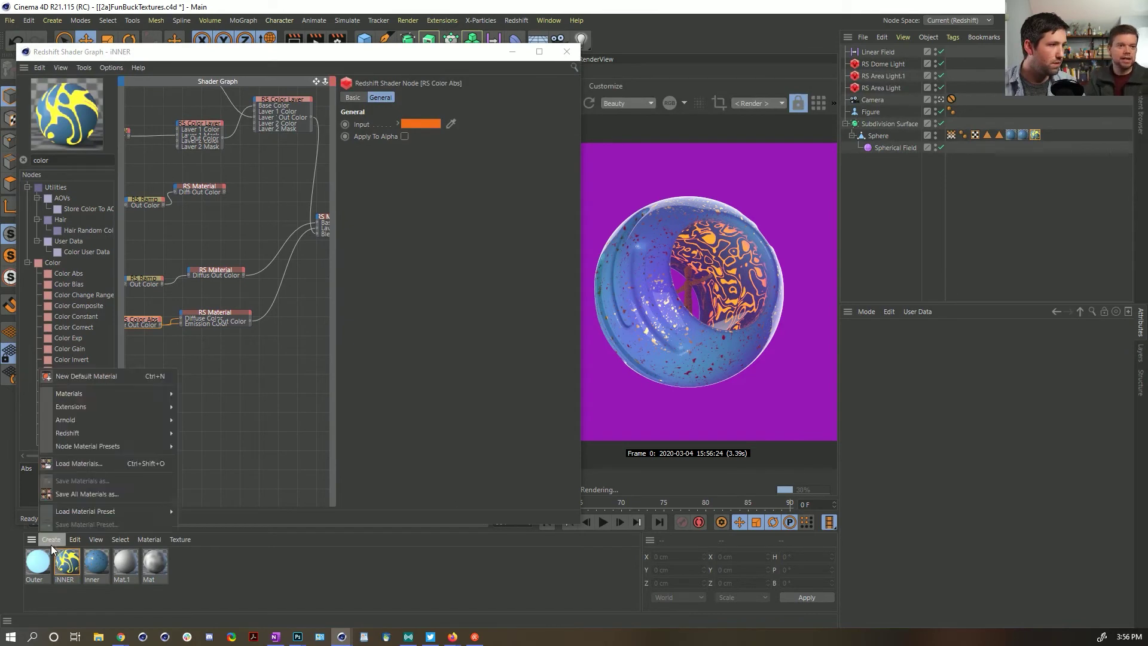
click(410, 23)
mouse_move(516, 21)
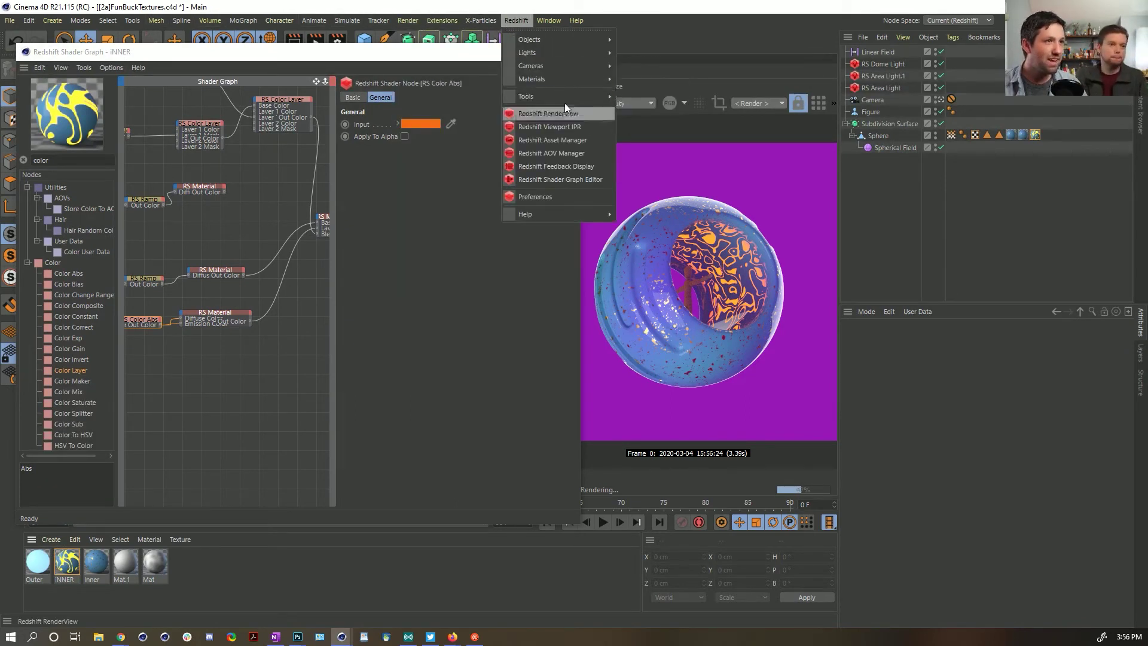
mouse_move(568, 81)
mouse_move(638, 85)
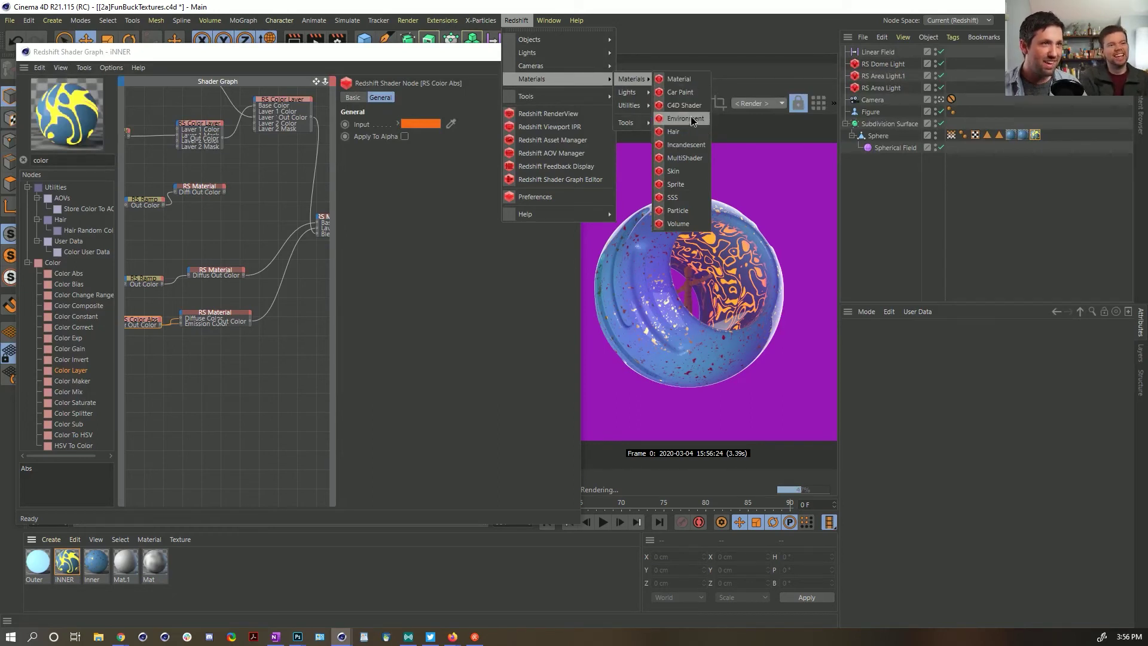
click(679, 78)
drag(30, 568, 870, 112)
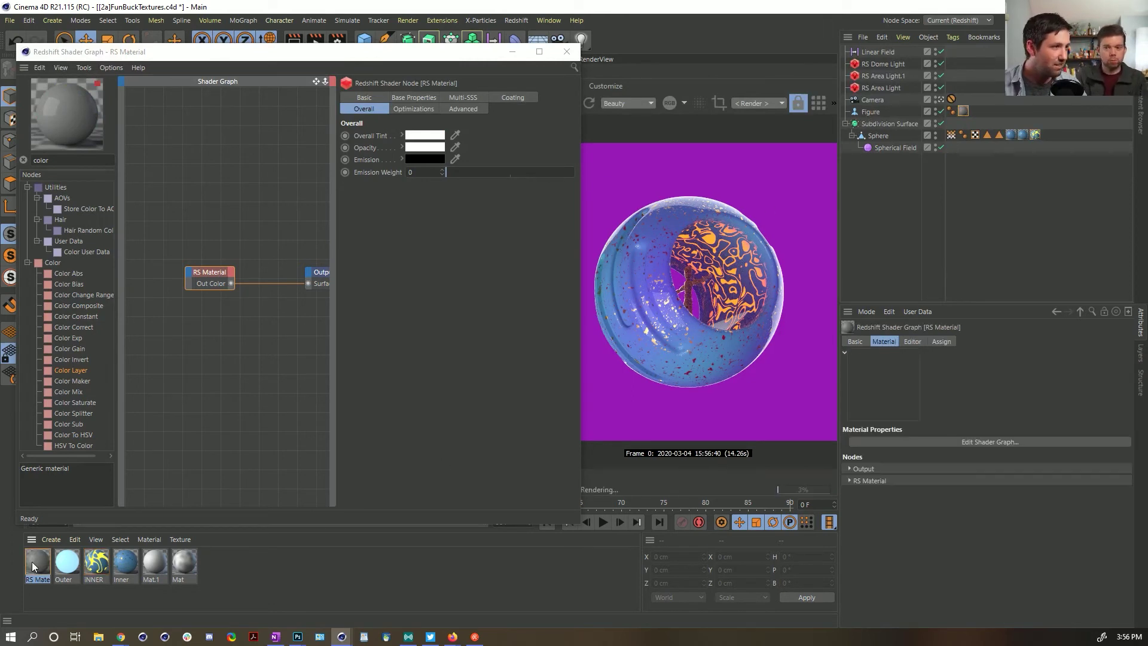
Step: Set the Diffuse color of the Figure's RS Material to a dark magenta
click(440, 93)
click(424, 97)
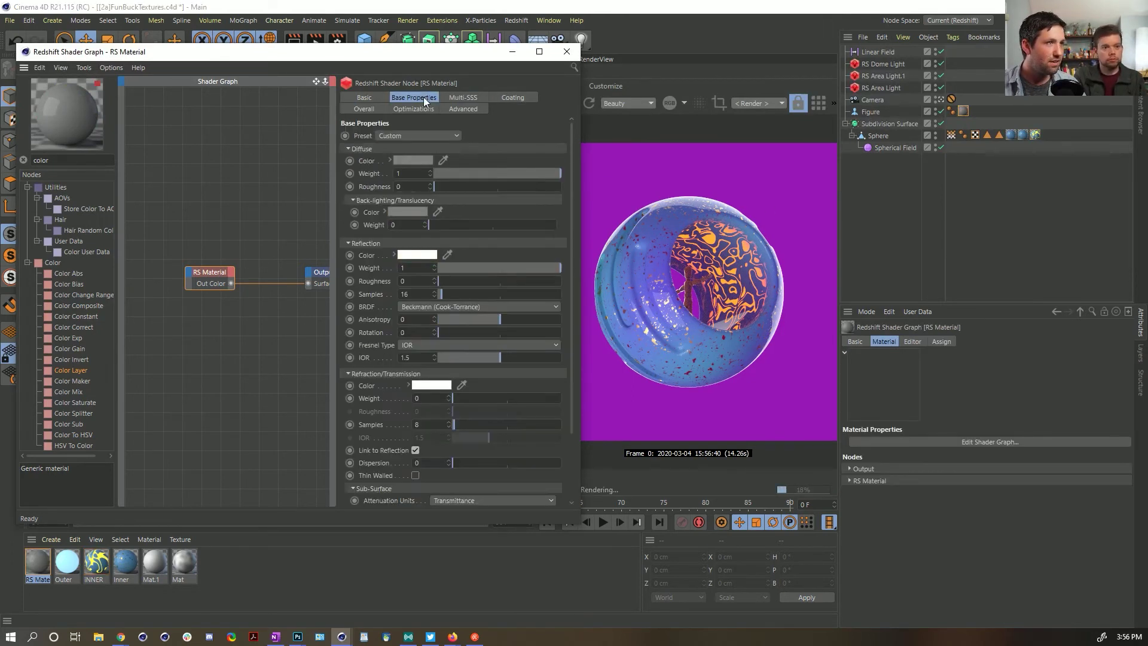
click(413, 160)
click(484, 159)
click(475, 172)
click(385, 204)
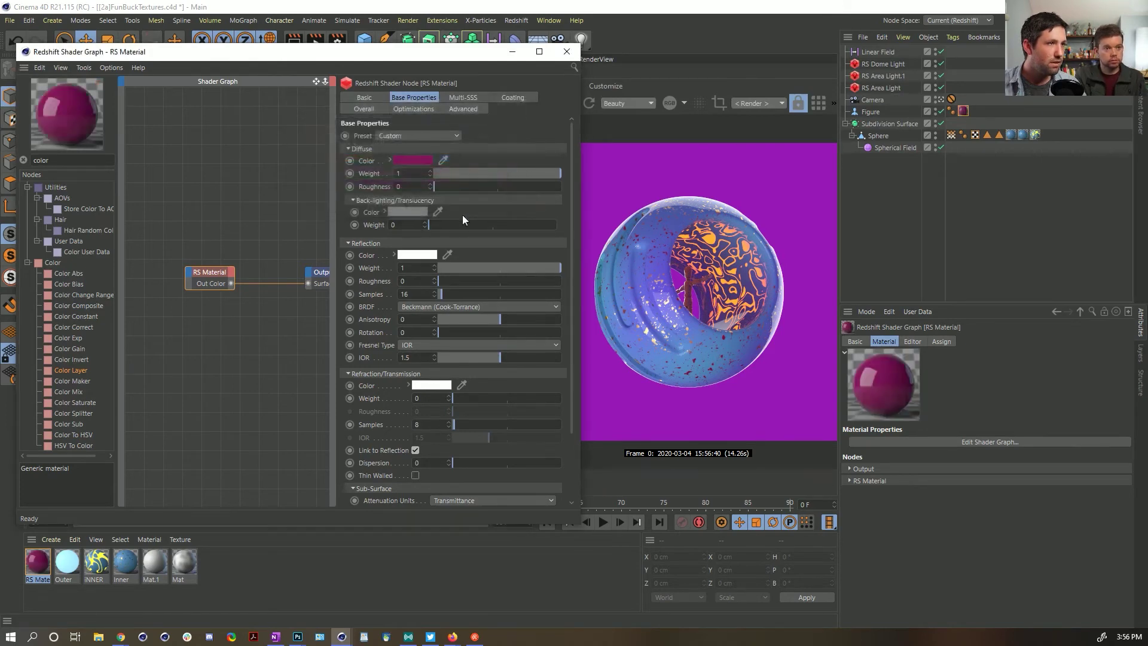
Step: Tint the Reflection color of the Figure's RS Material pale blue and set its reflection Roughness to 0.389
click(426, 255)
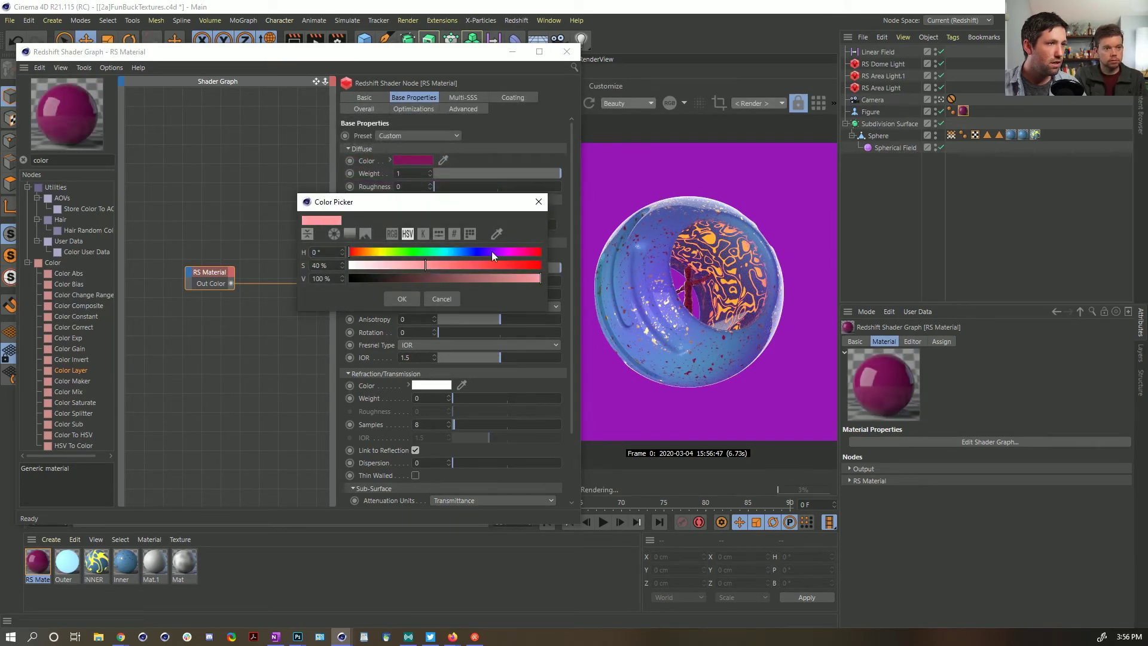
click(412, 267)
drag(480, 253, 469, 254)
click(403, 298)
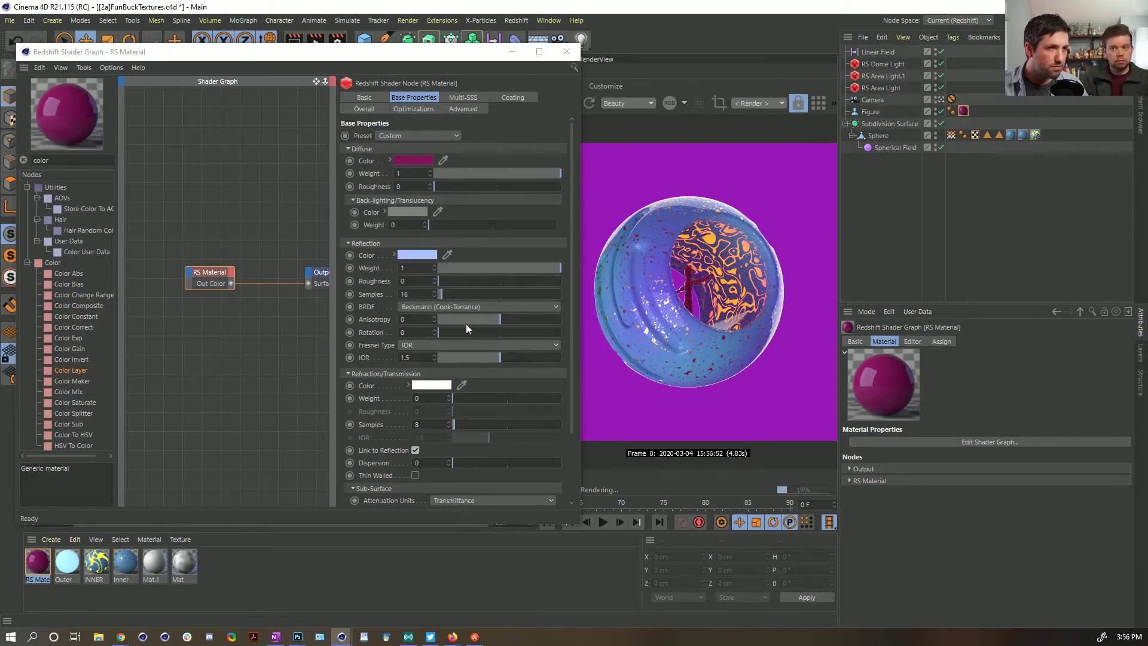
click(486, 281)
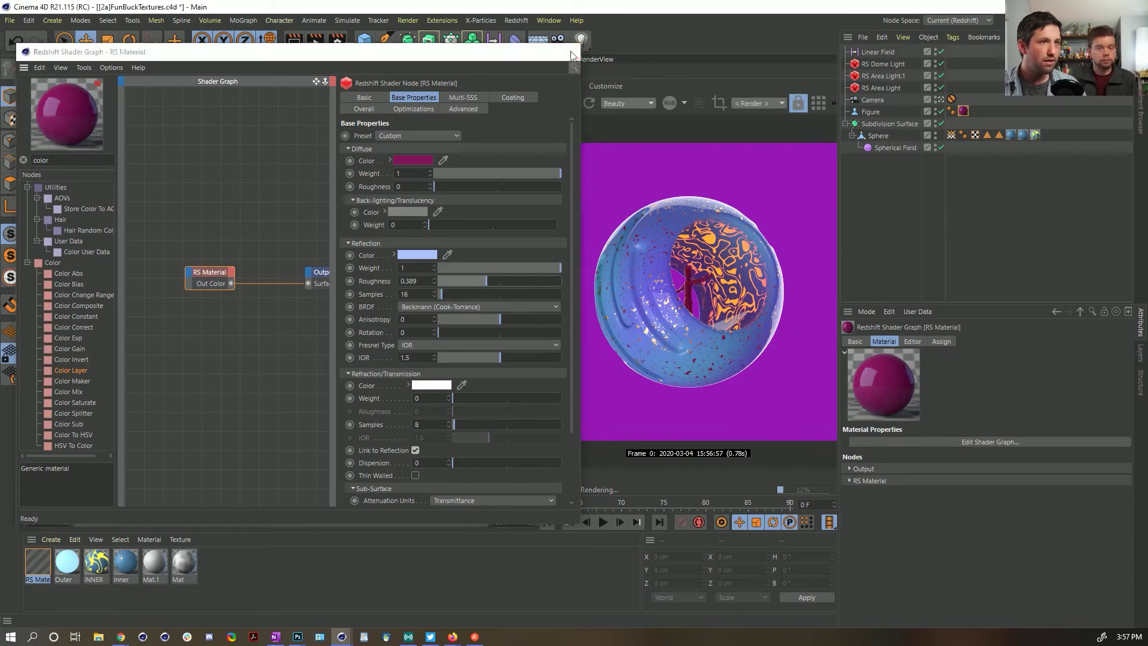
Step: Close the shader graph and set the color of RS Area Light.1 to a pale blue at HSV 225°, 30%, 100%
click(567, 52)
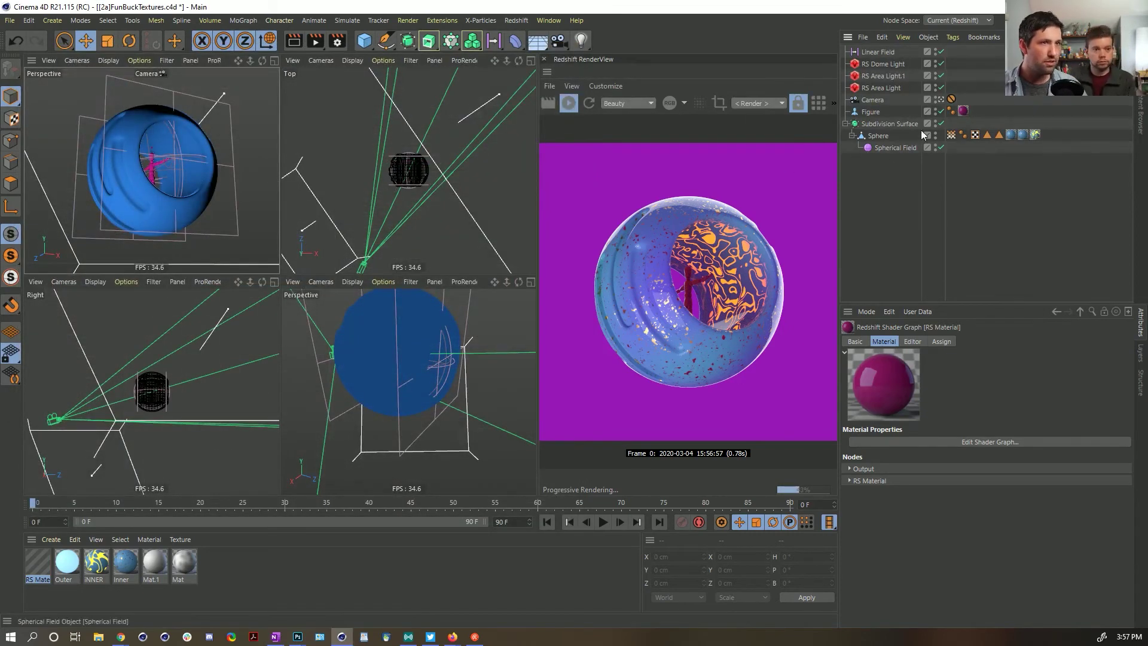
click(884, 75)
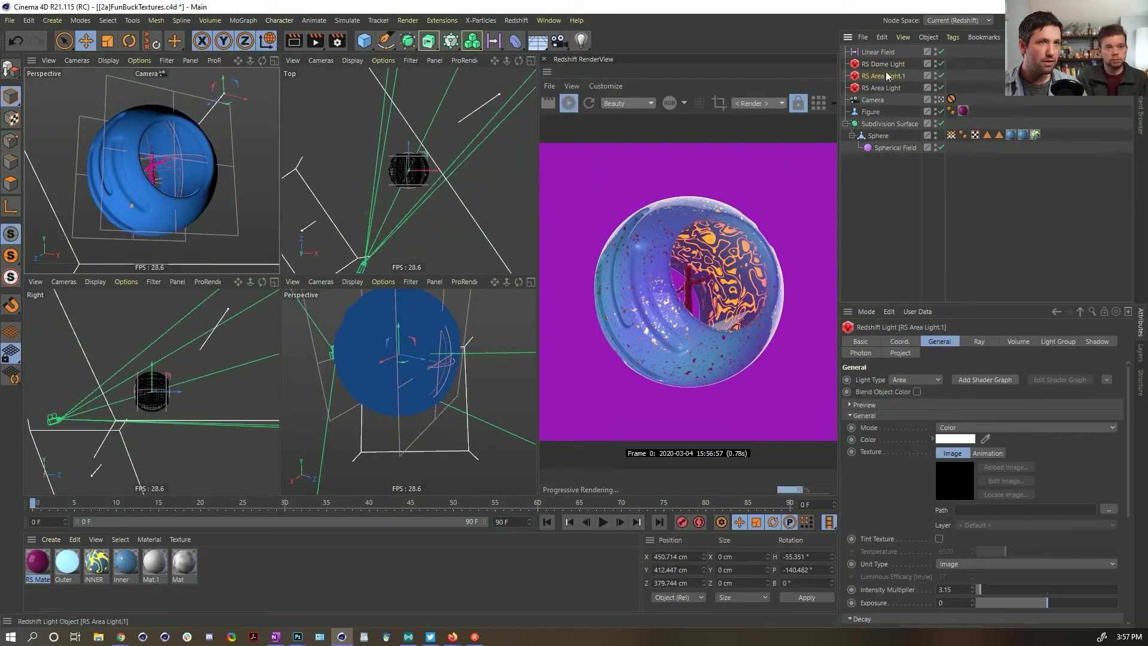
click(969, 439)
click(961, 450)
click(1023, 435)
click(954, 482)
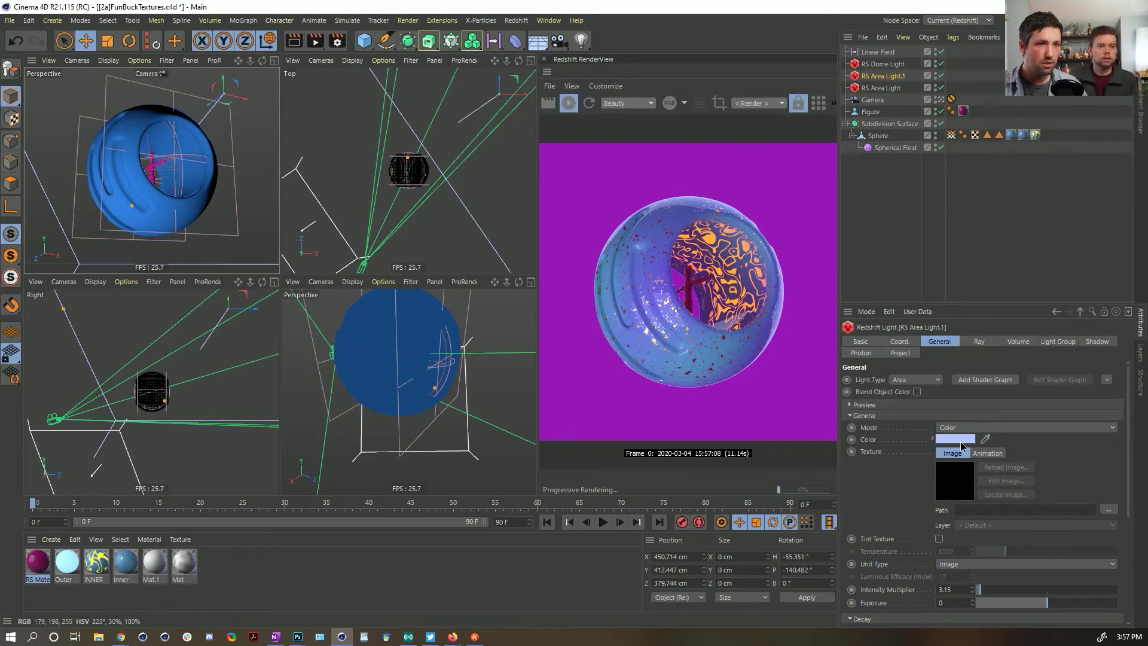
Step: Try a saturated warm yellow as the color of RS Area Light.1
click(961, 440)
click(1030, 452)
drag(900, 440, 913, 440)
click(940, 486)
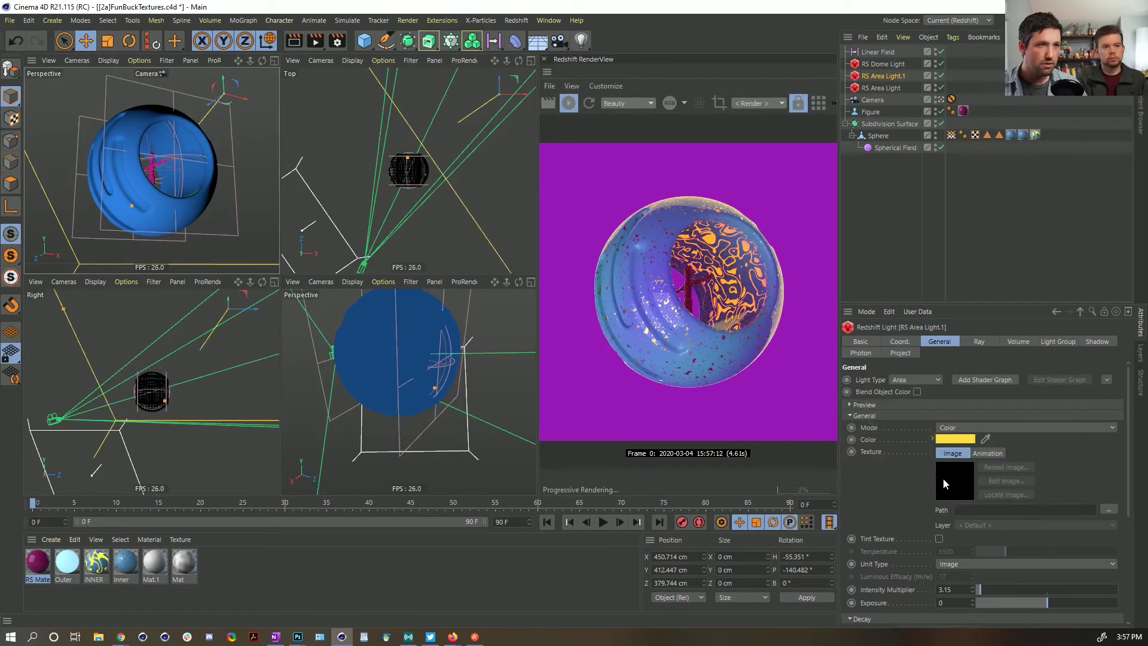
Step: Try a green tint on RS Area Light.1, then a light blue at HSV 196°, 39%, 100%
click(955, 435)
drag(952, 434, 976, 447)
click(931, 484)
click(946, 437)
click(948, 450)
click(931, 482)
click(946, 439)
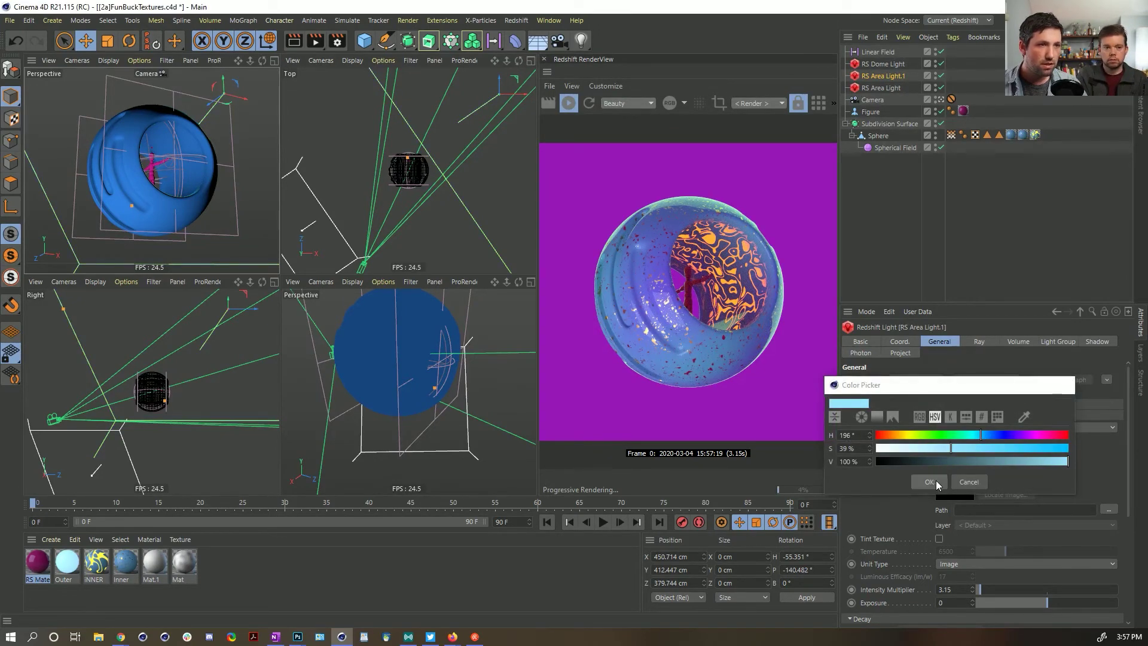
click(930, 482)
Step: Shift the hue of RS Area Light.1's color to a light purple
click(957, 439)
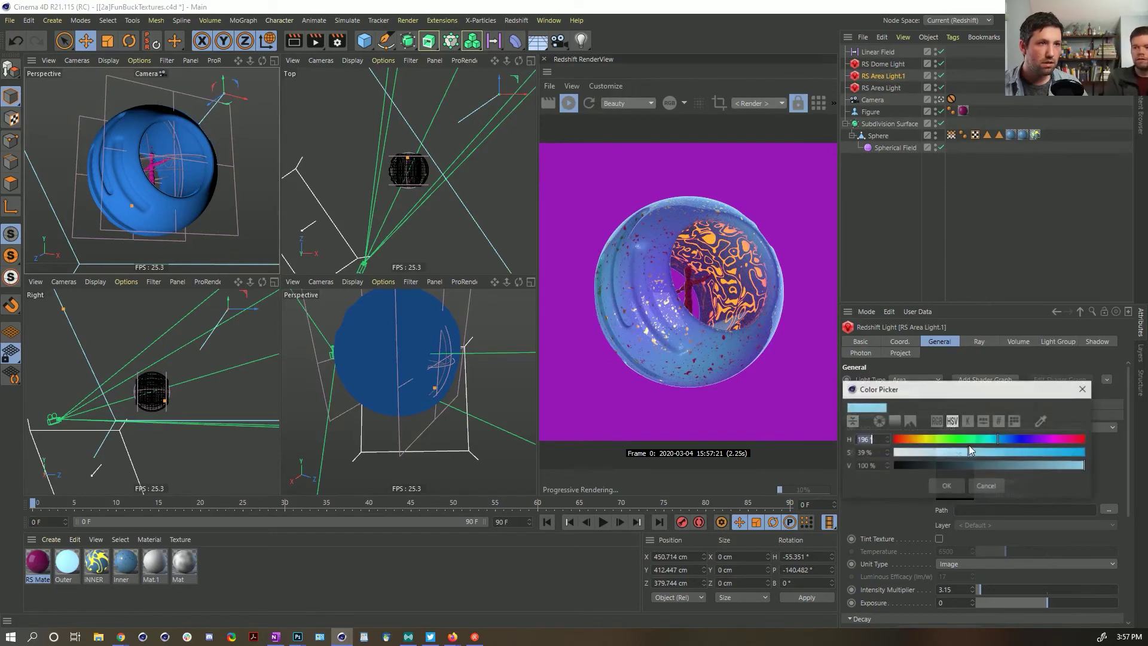
drag(1002, 439, 1036, 438)
click(945, 486)
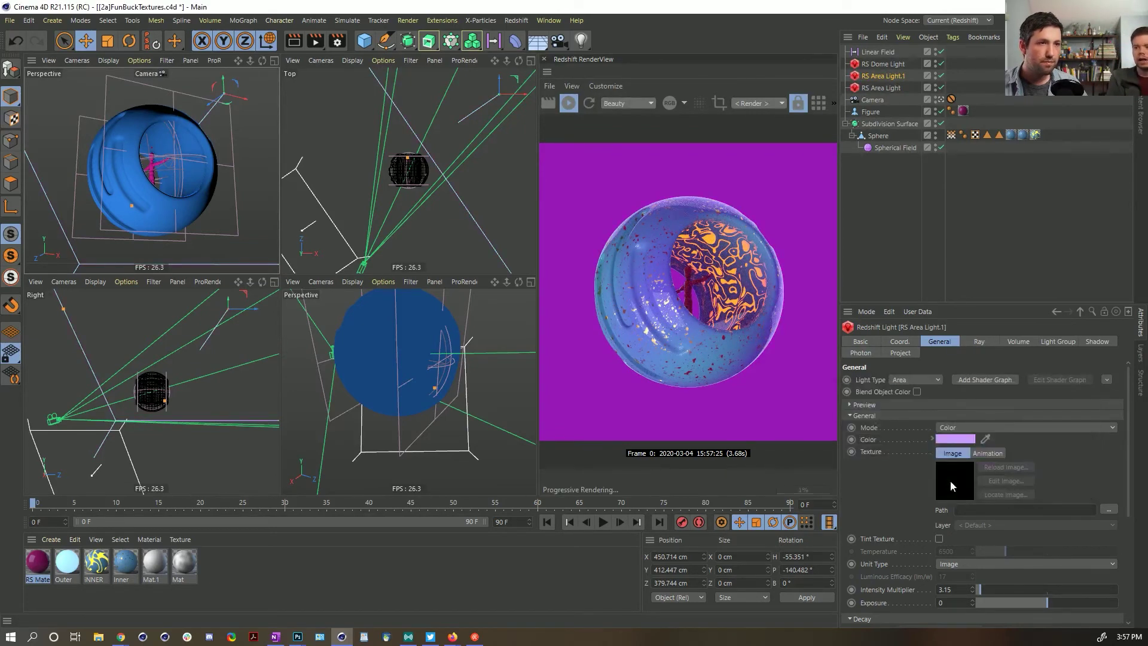
click(879, 64)
click(881, 88)
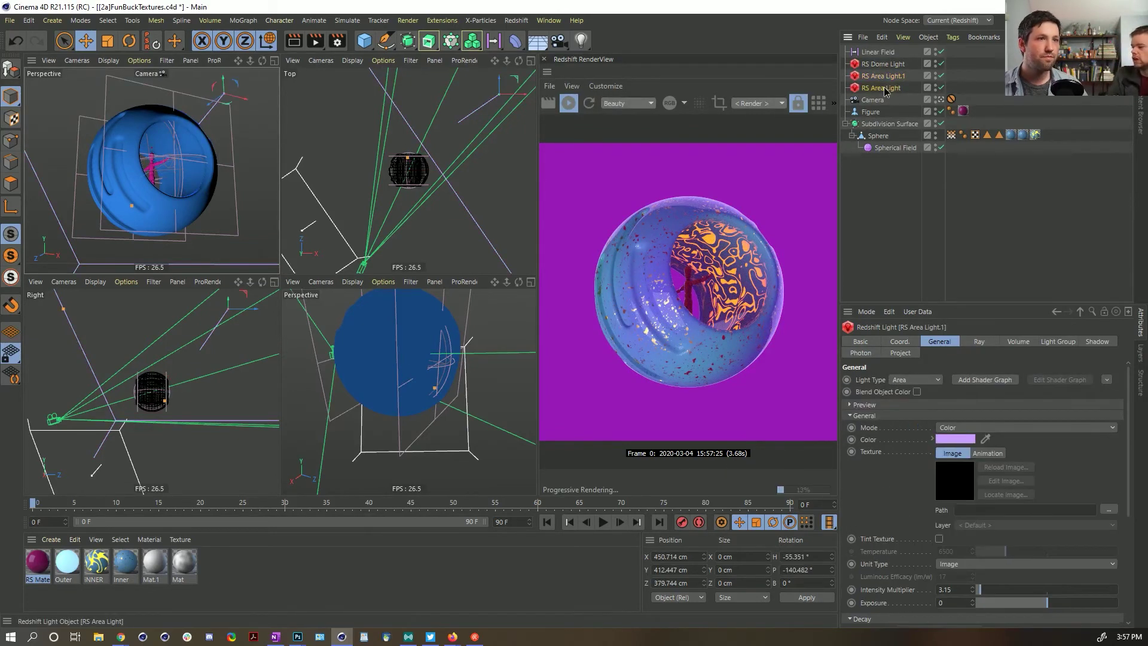
click(935, 164)
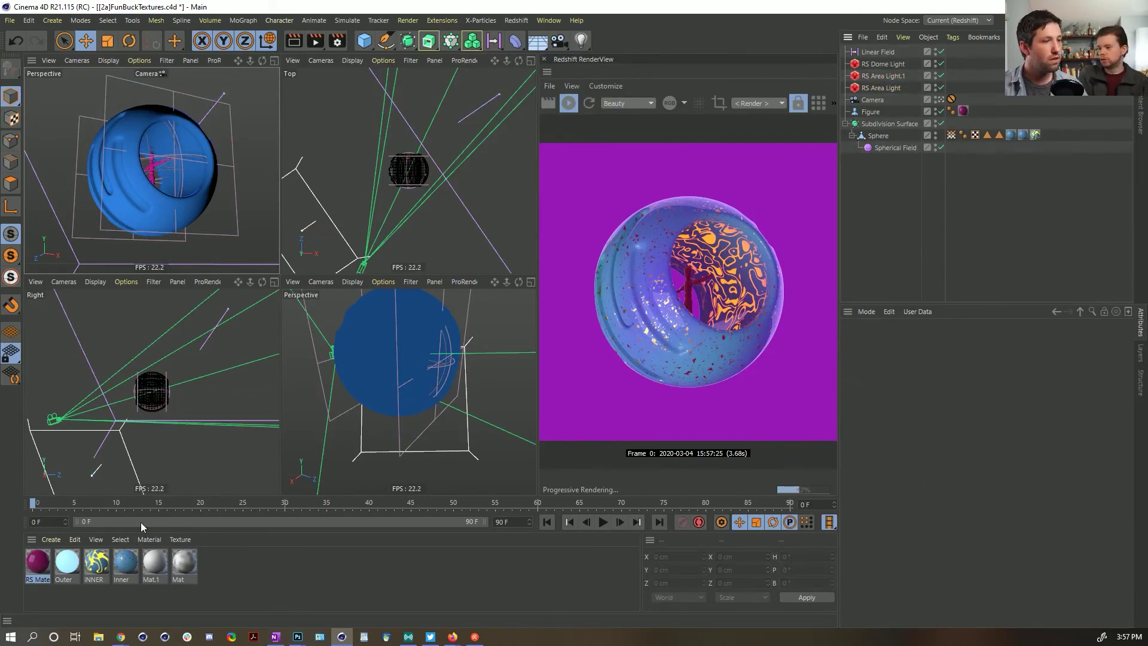
click(237, 570)
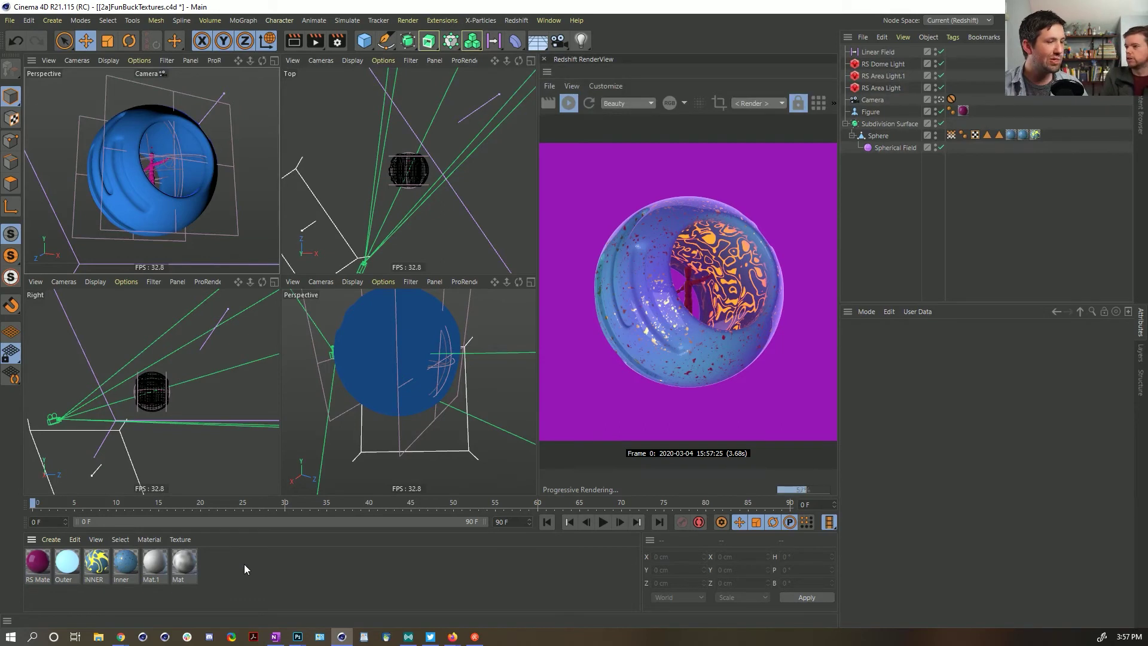
click(96, 562)
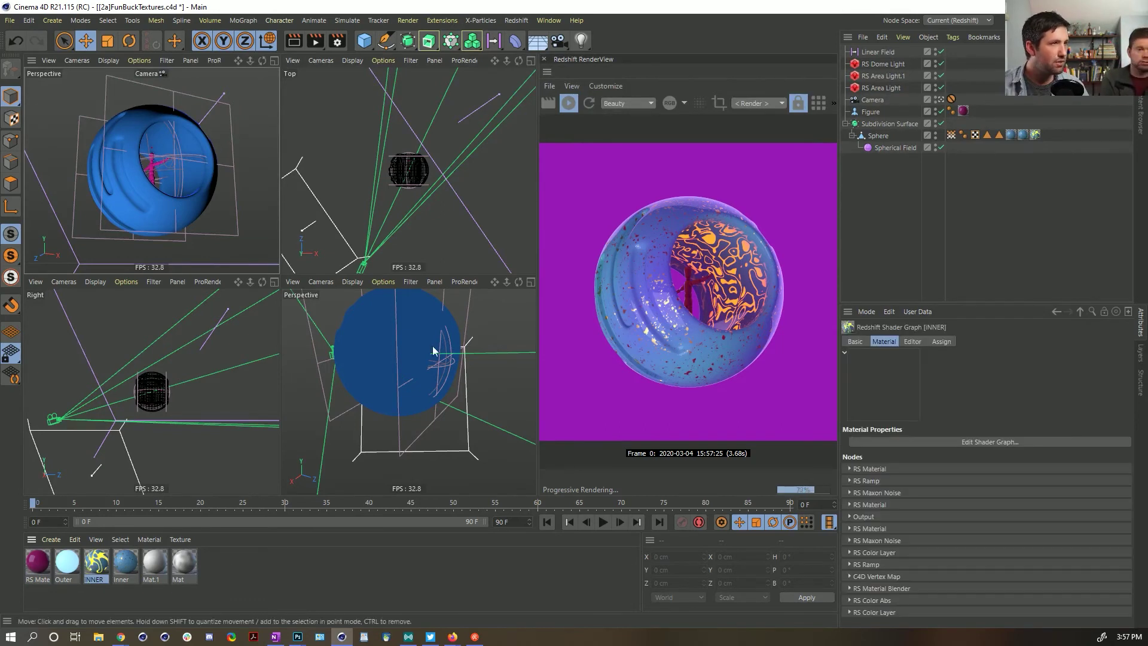
Step: Add a Redshift Environment object to the scene
click(441, 20)
mouse_move(516, 20)
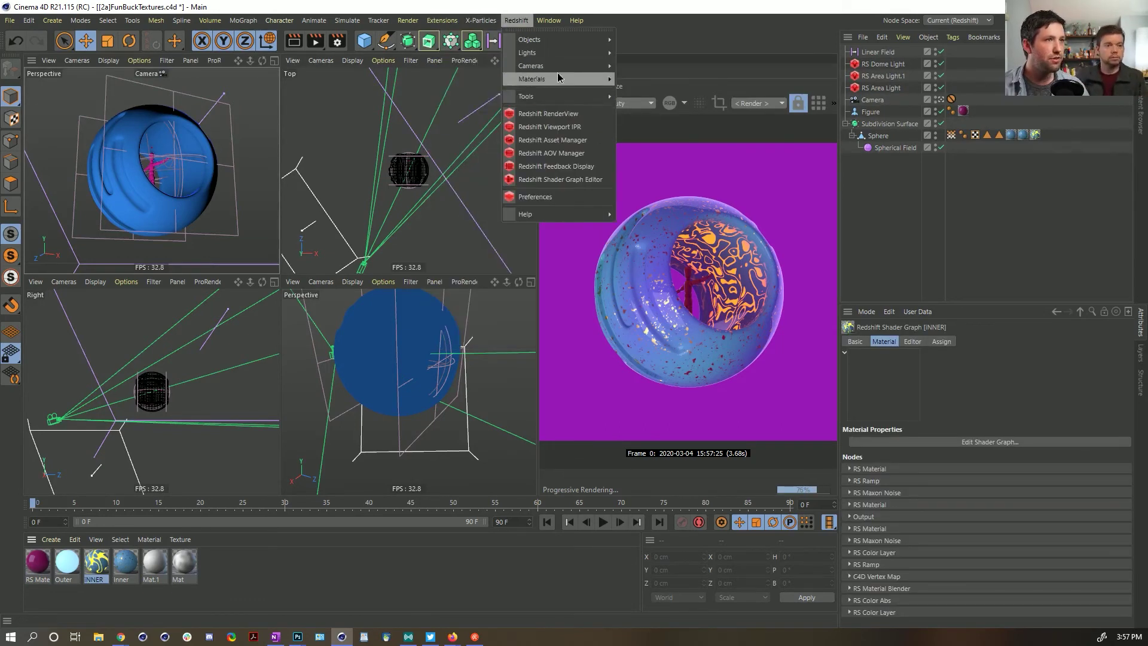
mouse_move(556, 39)
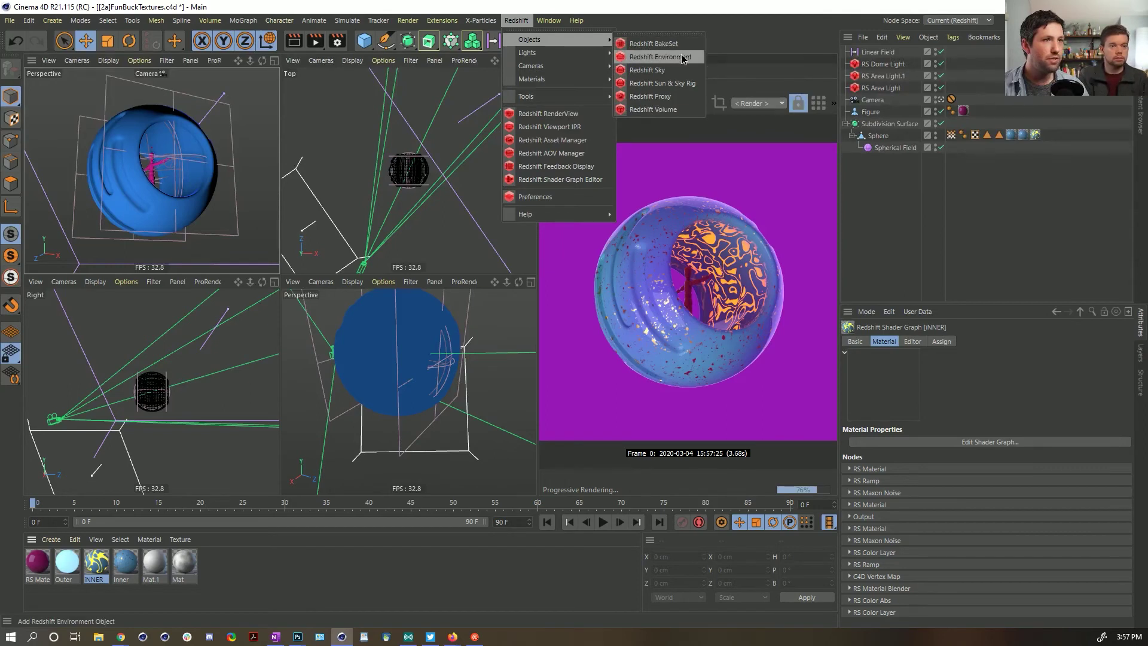
click(660, 57)
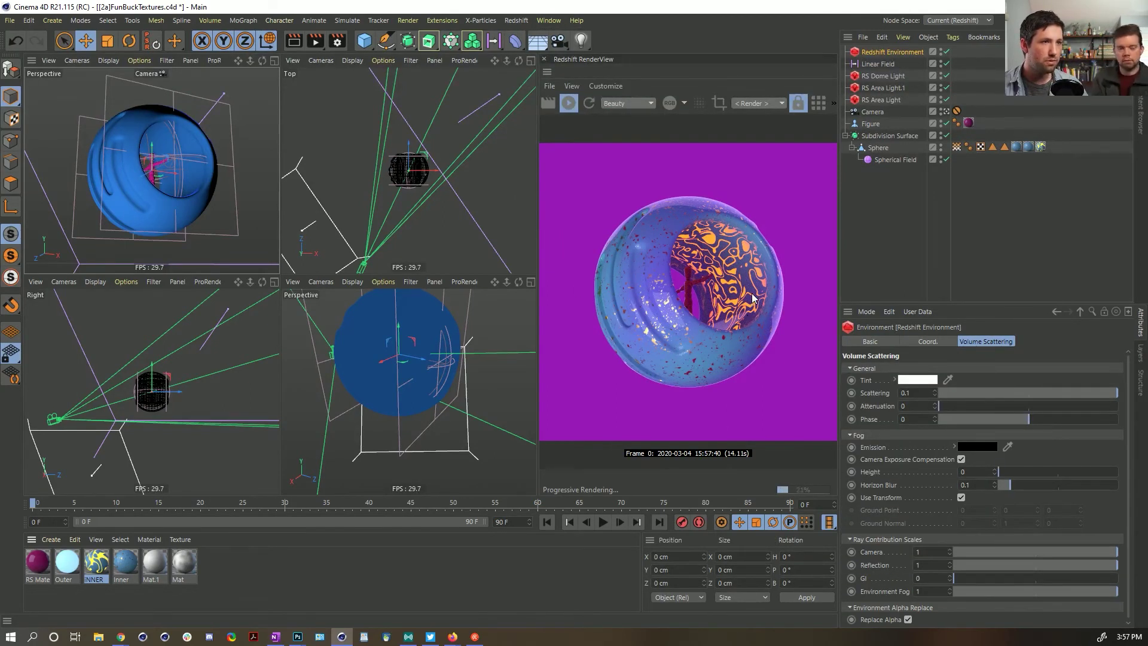
click(957, 246)
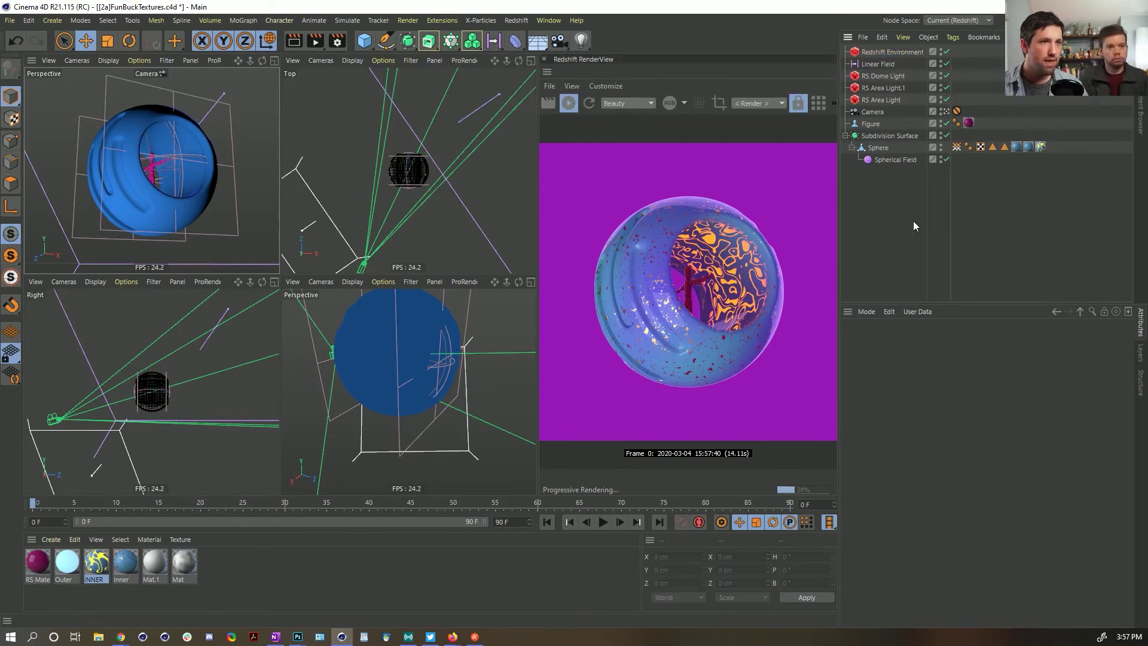
Step: Review the Redshift Environment's volume scattering settings and the ray contribution settings of RS Area Light.1
click(897, 53)
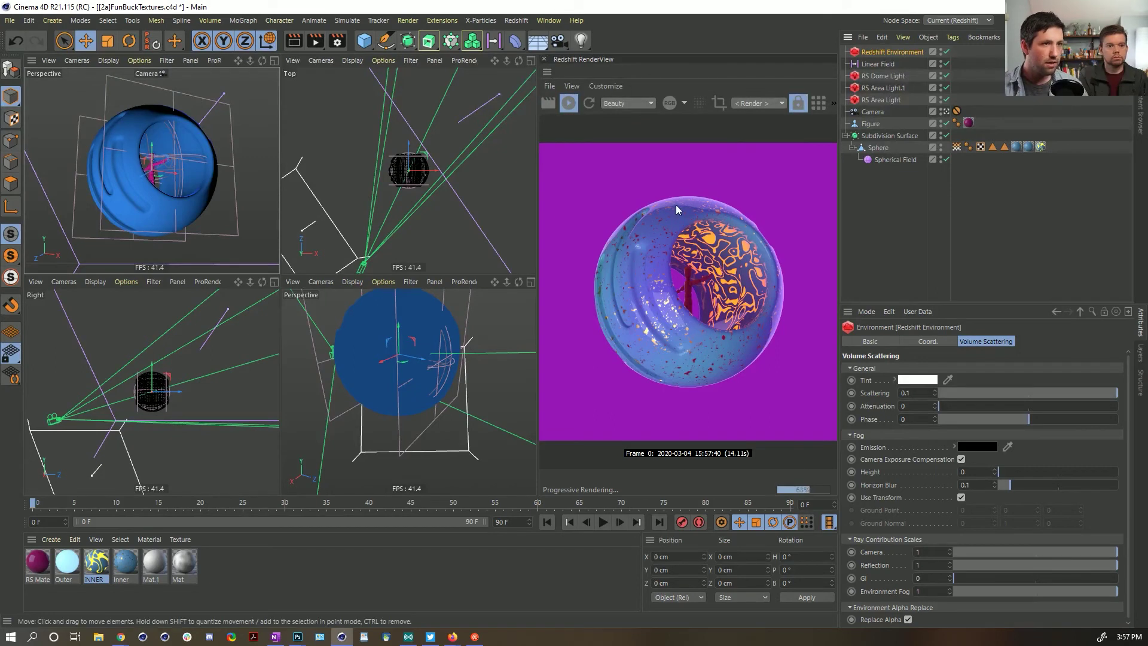
click(874, 87)
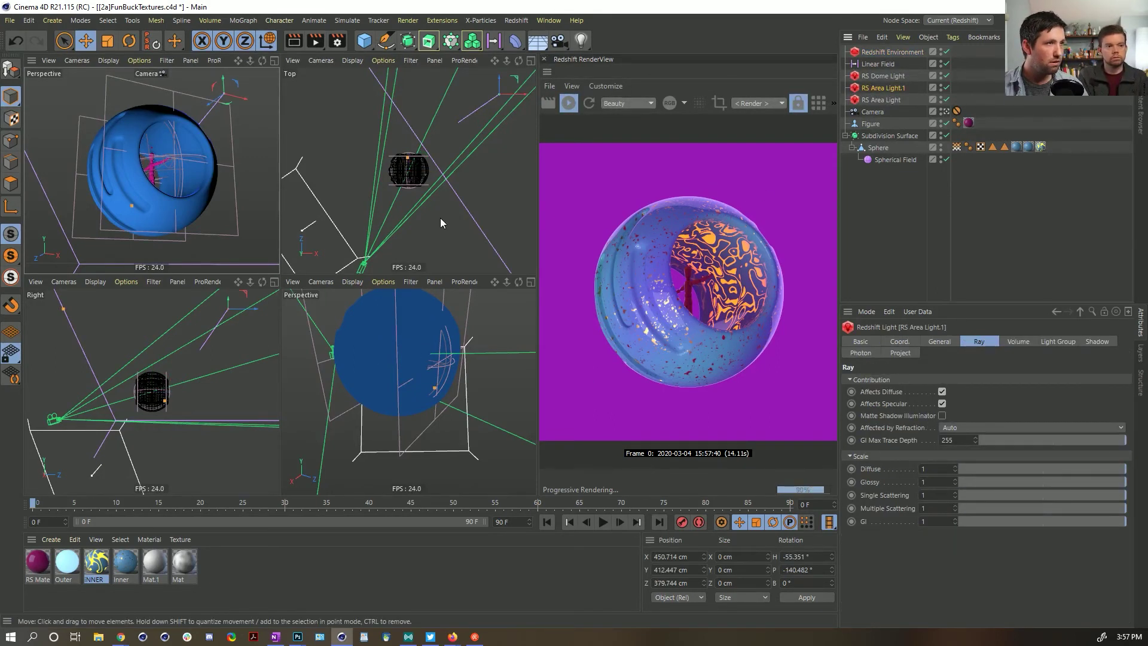
click(878, 165)
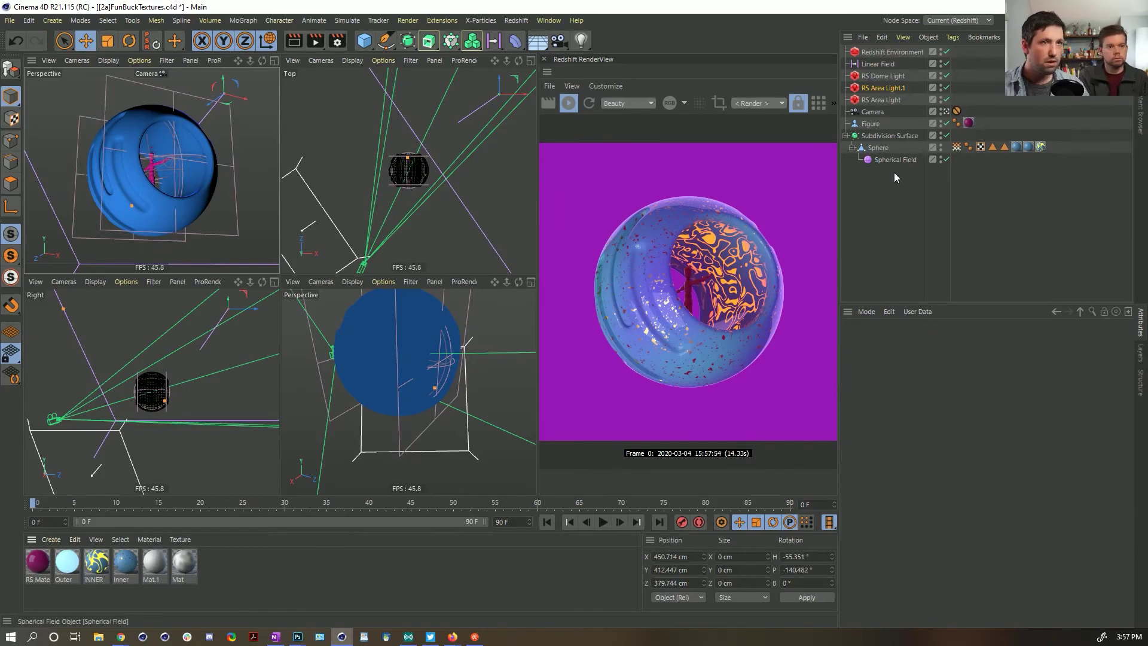
click(882, 52)
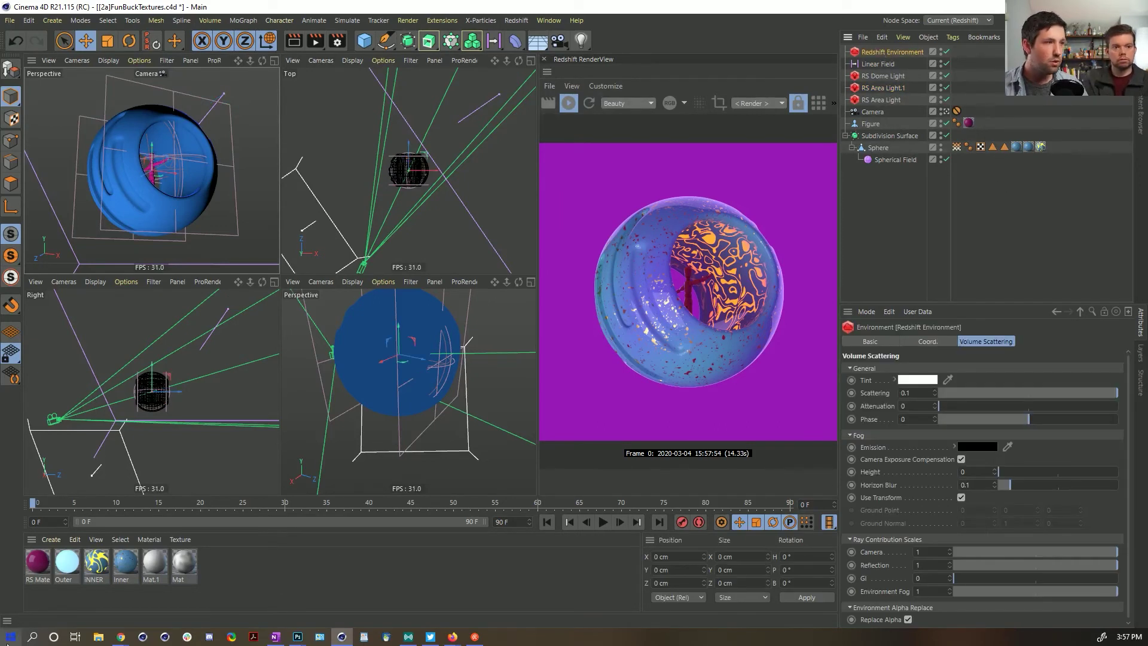
Step: Examine the iNNER material's tag and its orange RS Material's emission settings, then check the Redshift Environment's full volume scattering settings
click(37, 563)
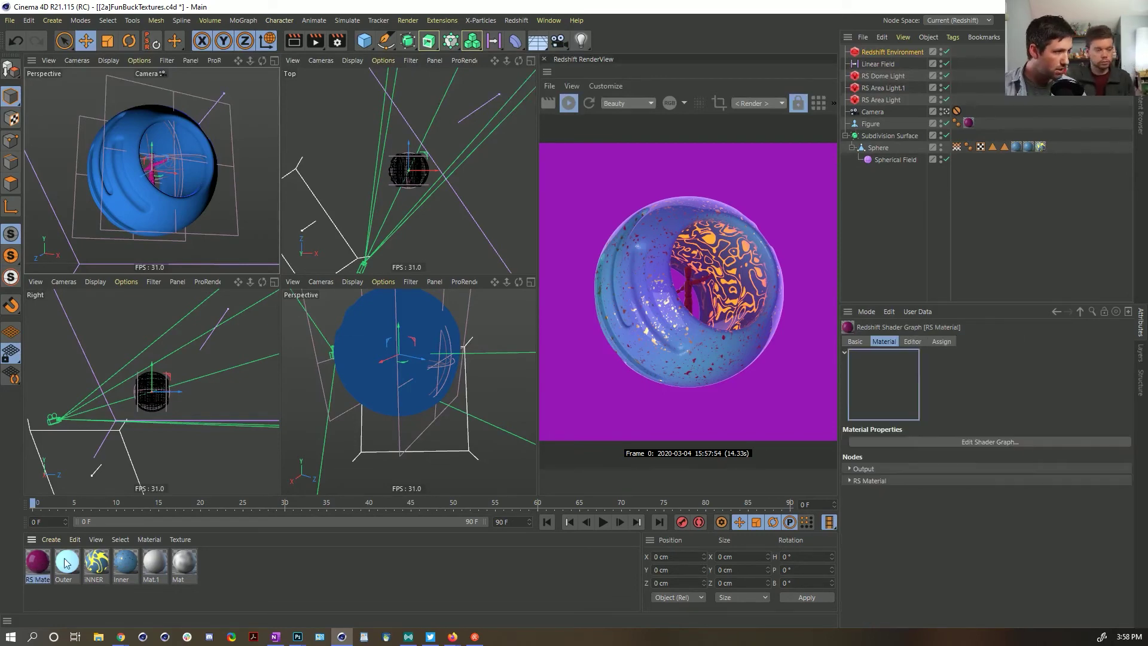
click(95, 564)
click(1041, 148)
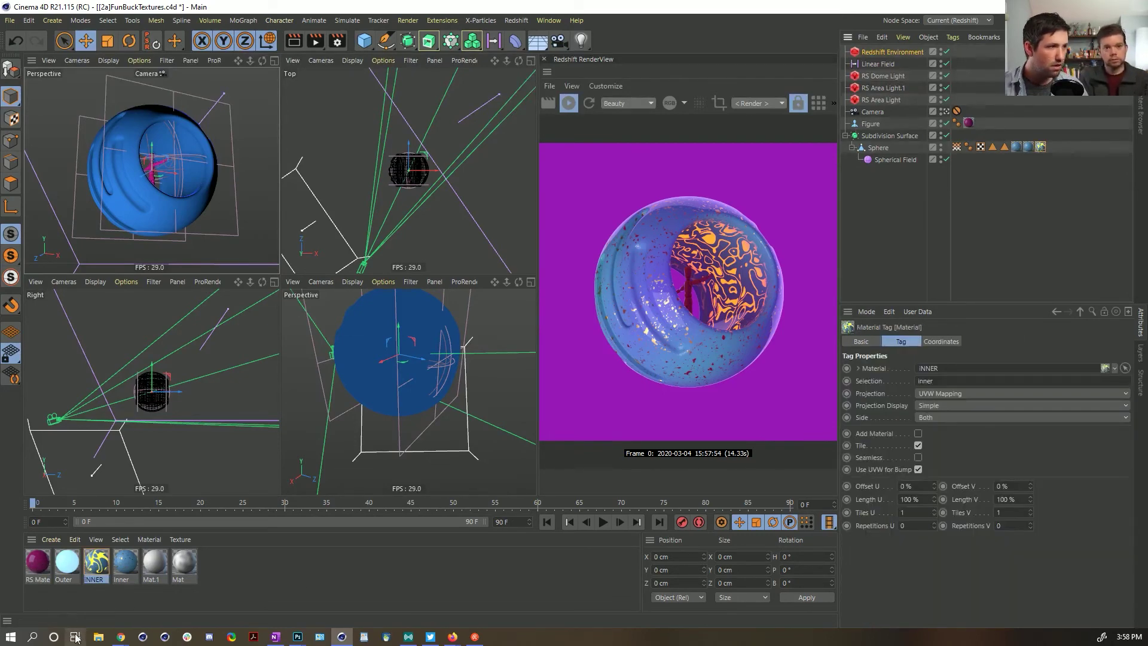
double_click(97, 563)
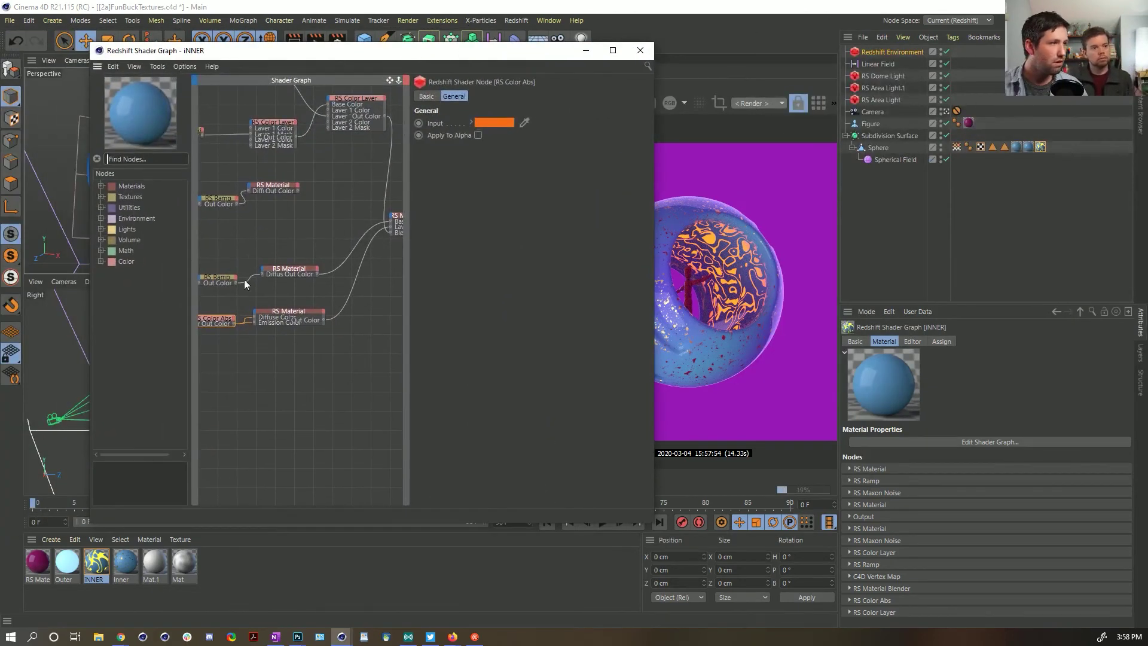
click(283, 312)
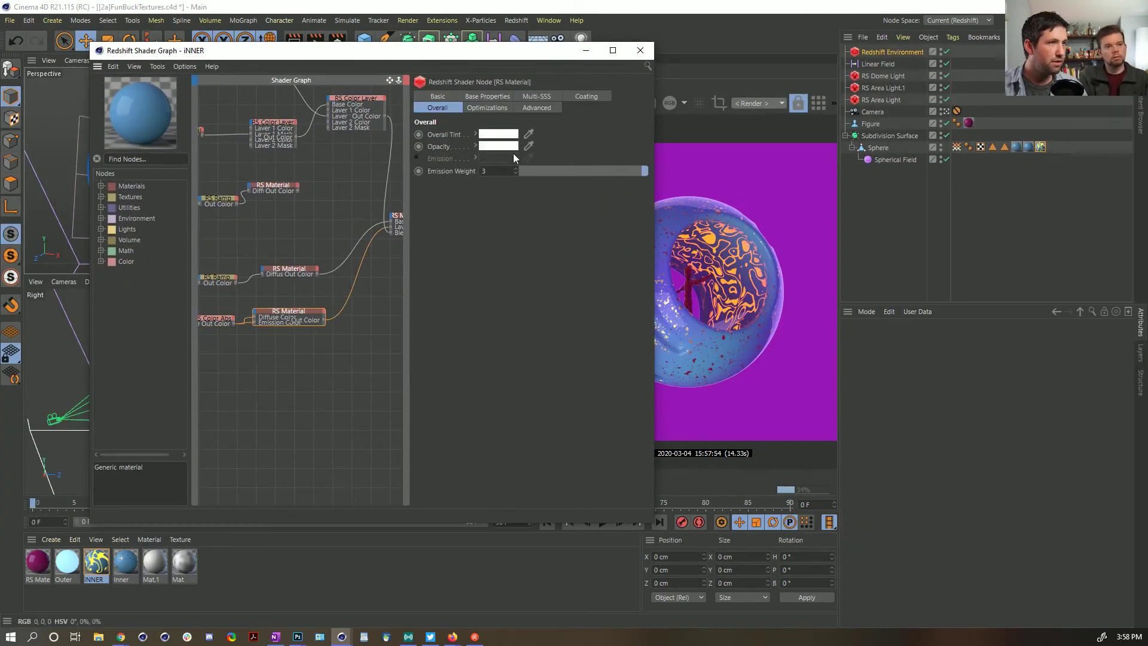
click(885, 53)
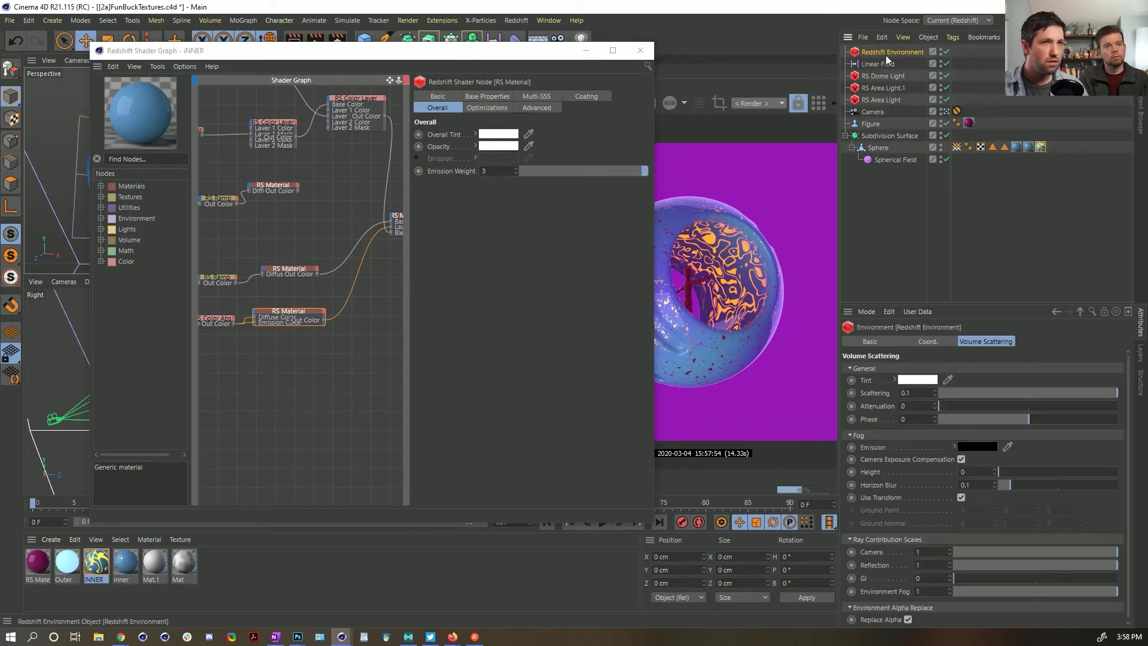
drag(942, 302, 951, 251)
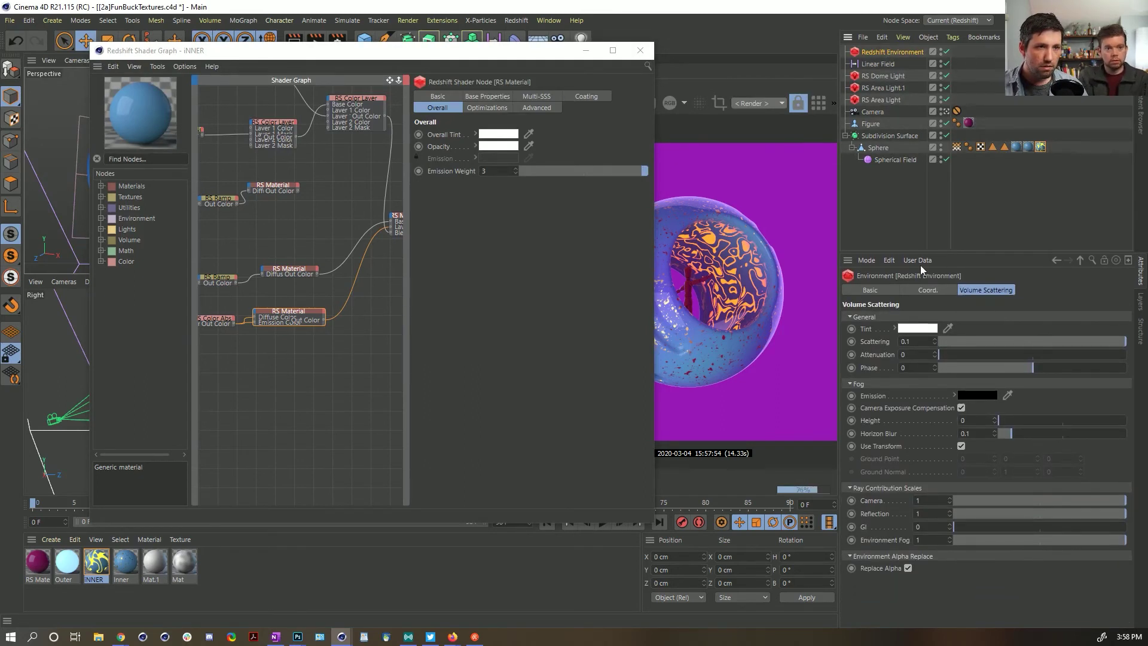
click(640, 51)
Step: Duplicate RS Area Light.1 and scale the copy down to about 919 by 664 cm
click(882, 88)
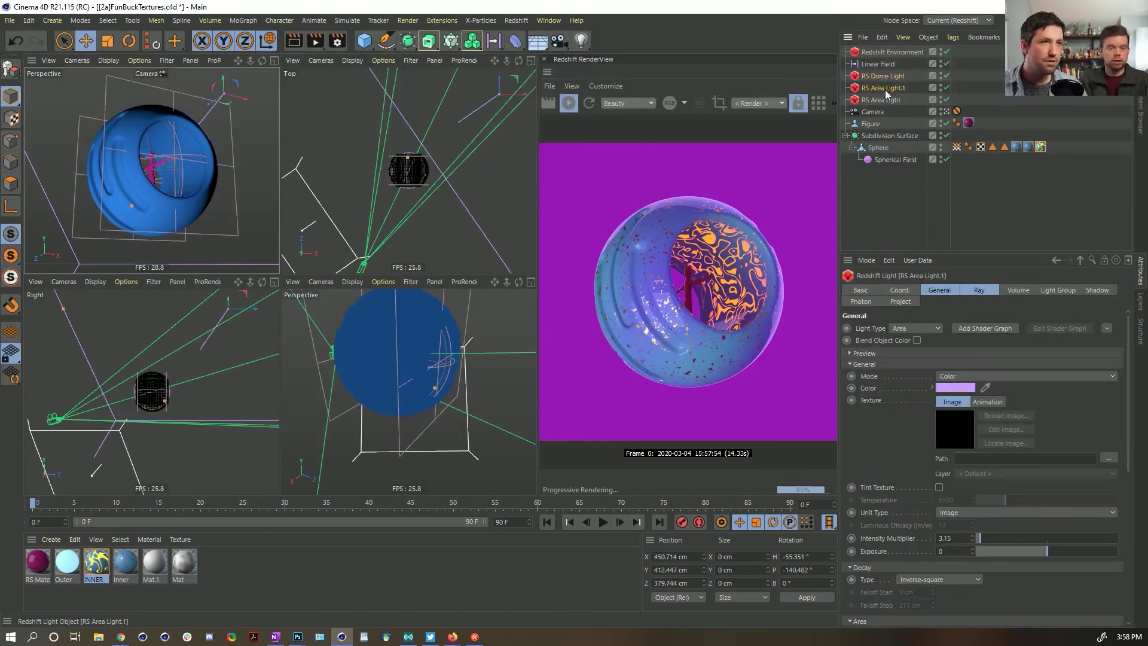
drag(867, 100, 897, 88)
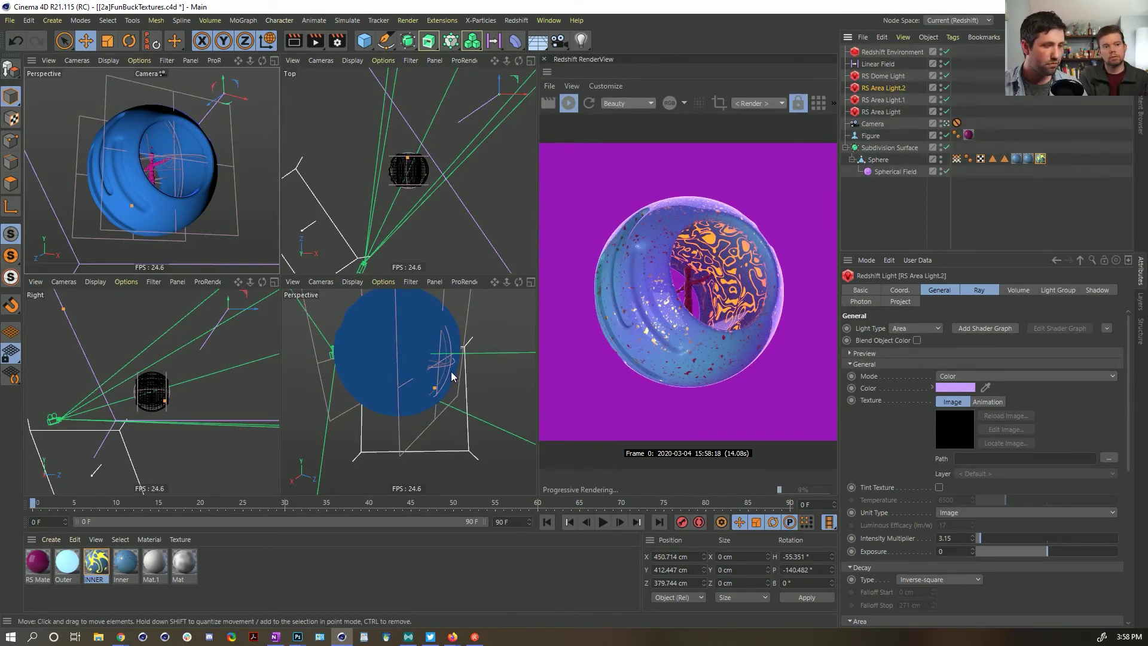
scroll(453, 377, down, 10)
alt+drag(430, 379, 573, 320)
scroll(516, 306, down, 8)
alt+middle_drag(516, 306, 464, 329)
scroll(464, 328, up, 5)
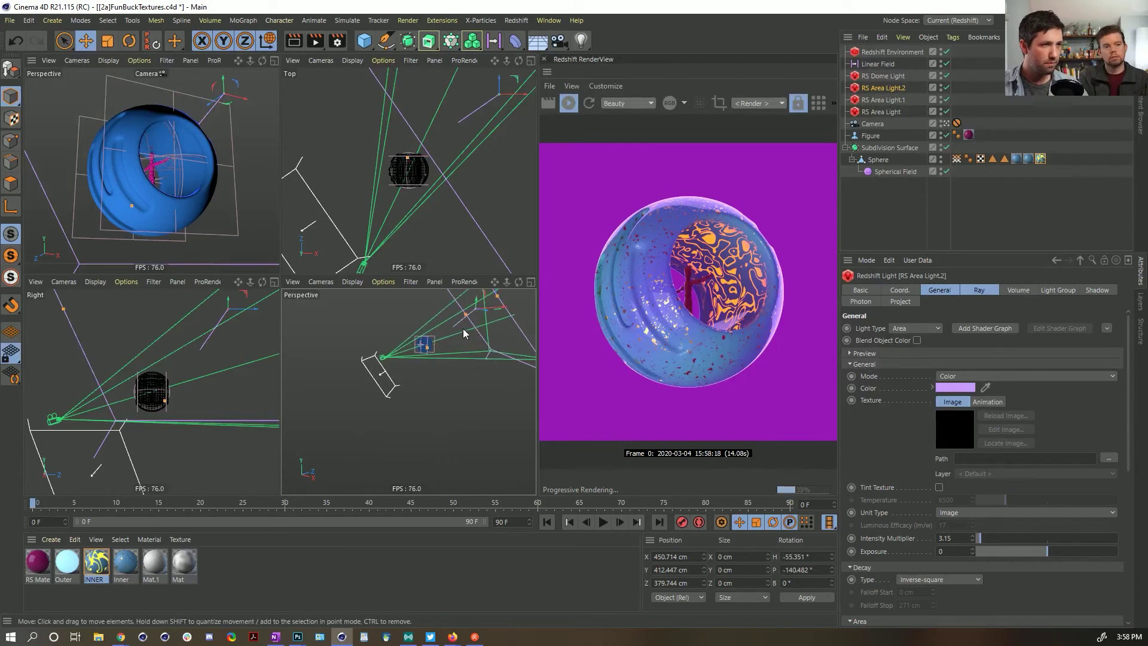
key(e)
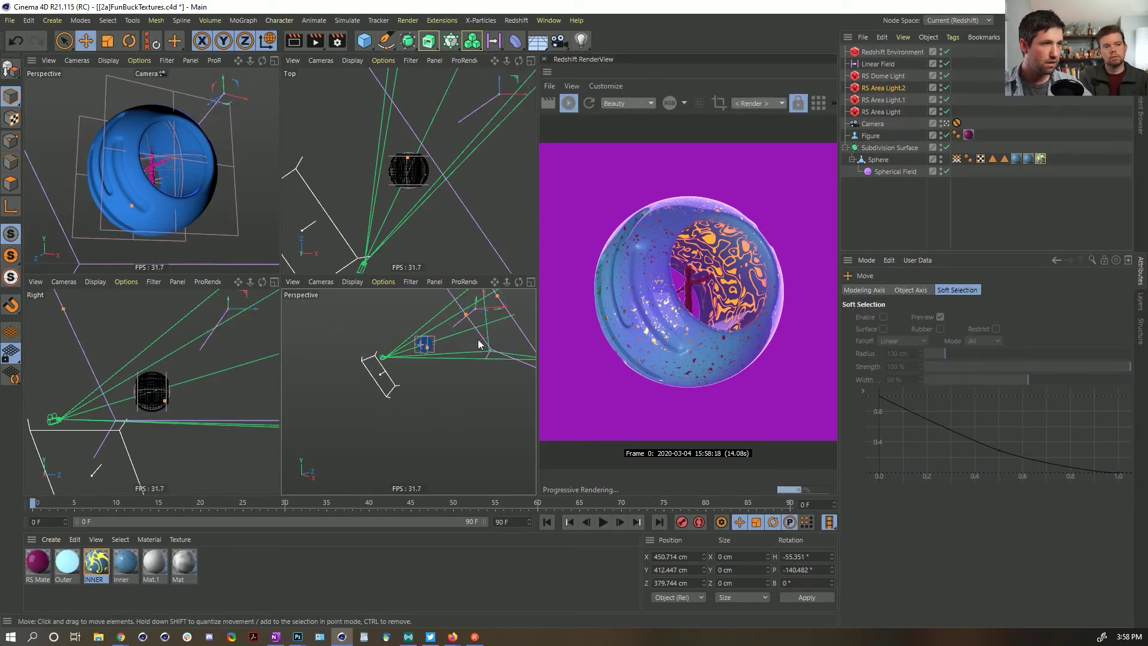
key(t)
drag(482, 358, 210, 436)
Step: Move the duplicated area light closer to the sphere, to about X 353, Y 315, Z 313 cm, and set its Spread to 0.647
key(e)
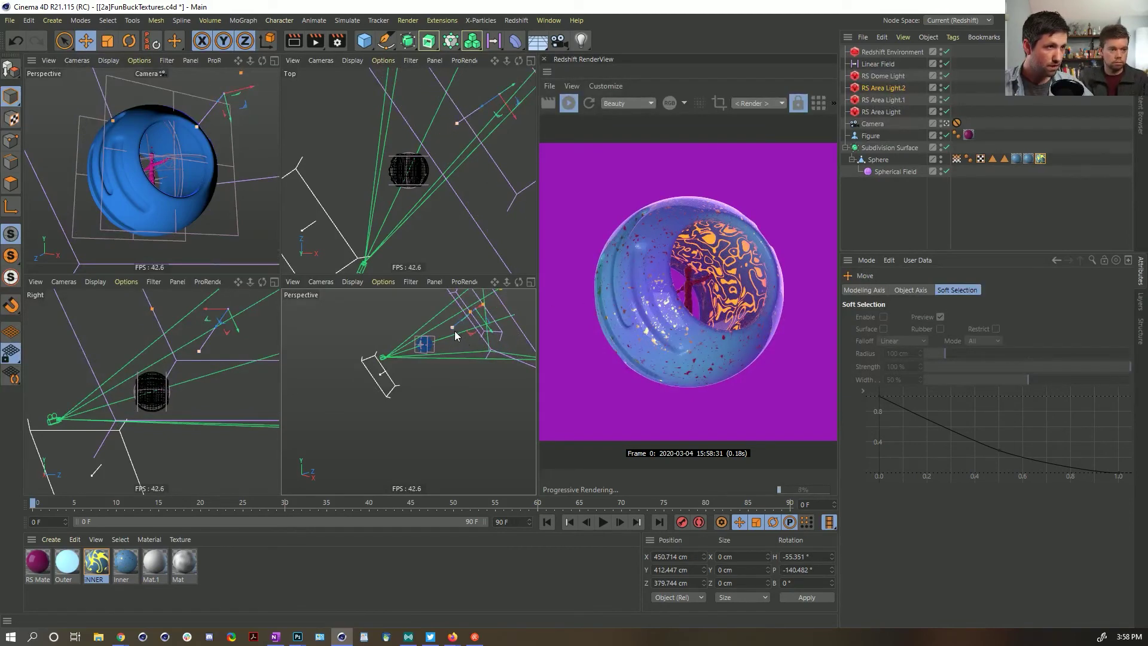
drag(464, 326, 550, 282)
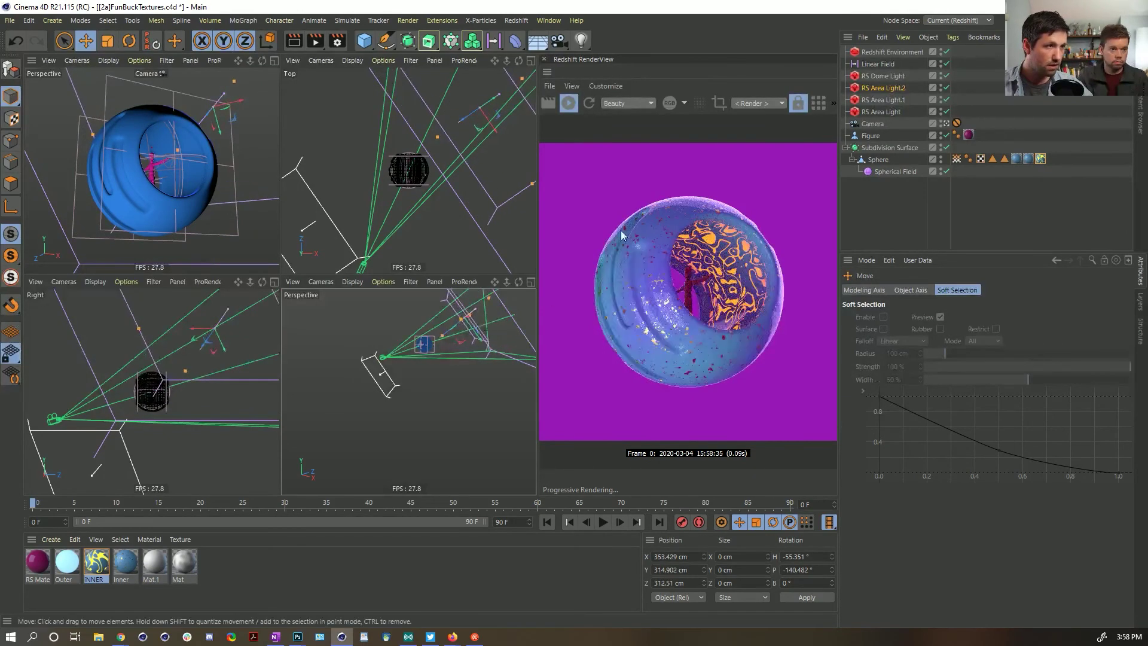
click(879, 89)
scroll(1003, 551, down, 1)
scroll(1003, 551, down, 8)
click(1064, 506)
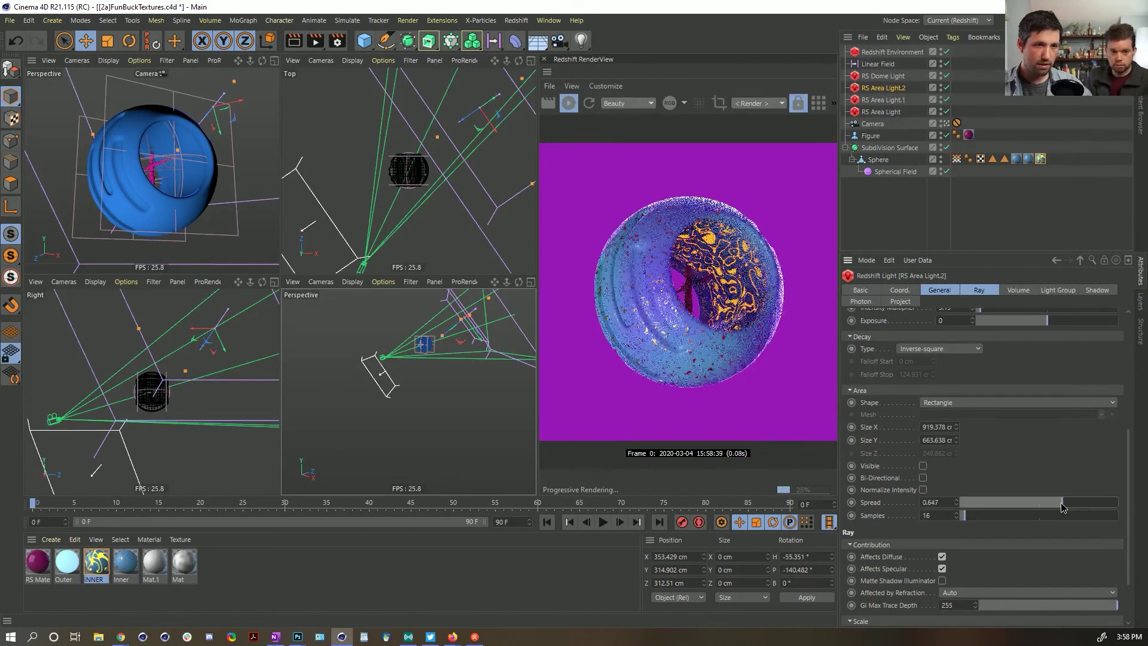
Step: Raise the duplicated area light's volume Contribution Scale to about 0.23 and show the Redshift Environment's volume scattering settings
click(1017, 291)
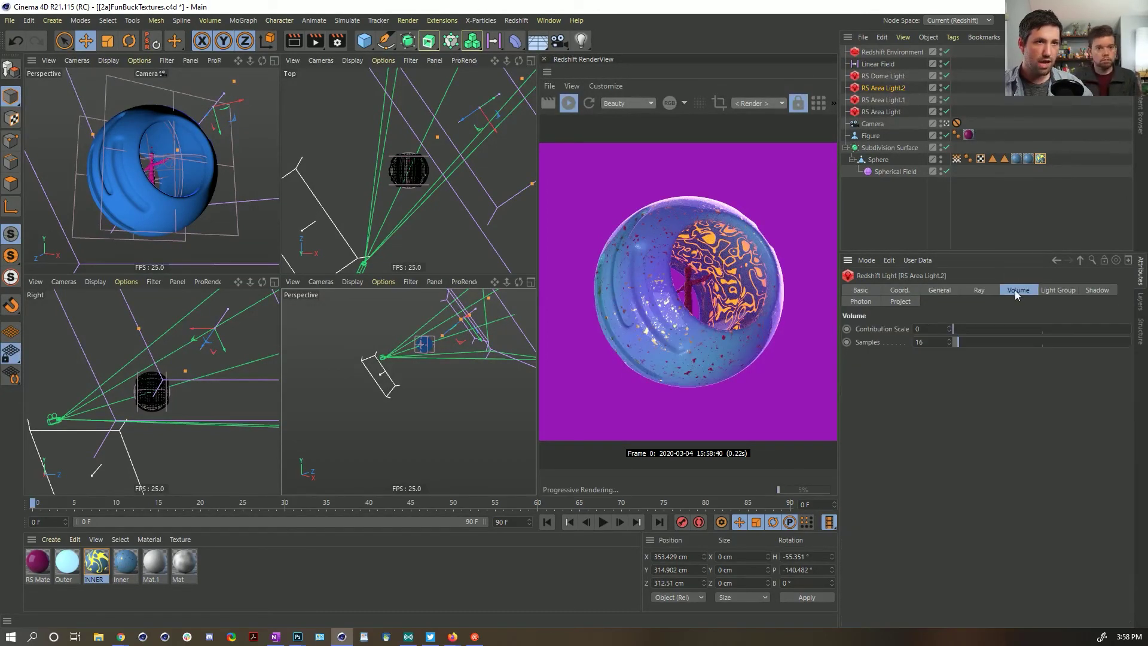
drag(964, 329, 997, 326)
click(949, 327)
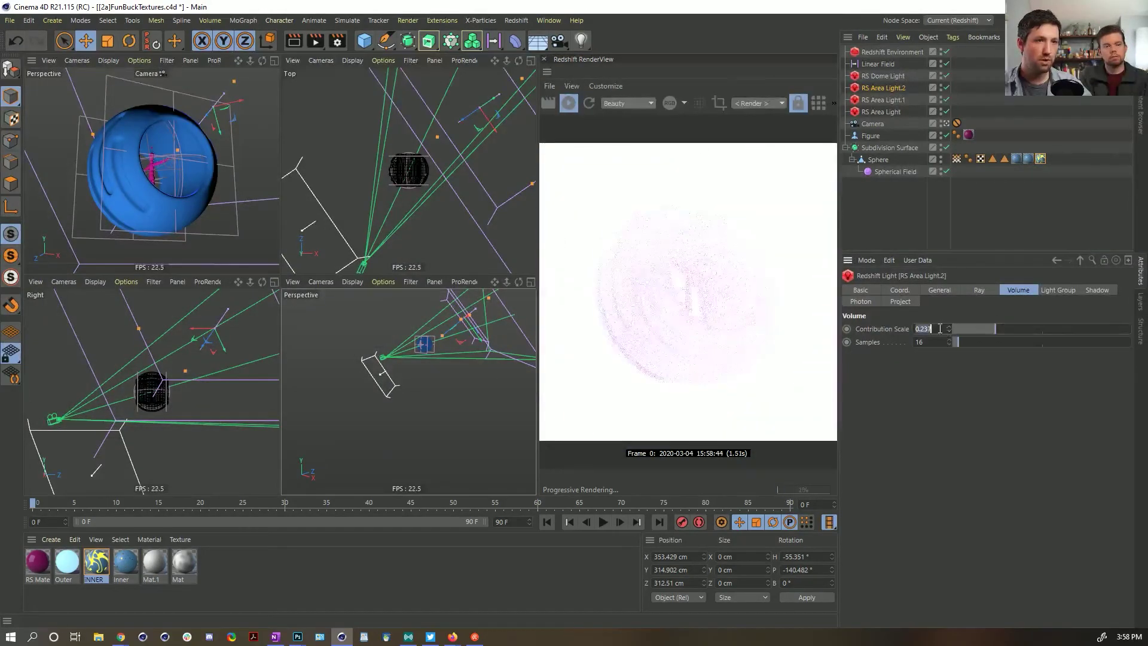
click(909, 53)
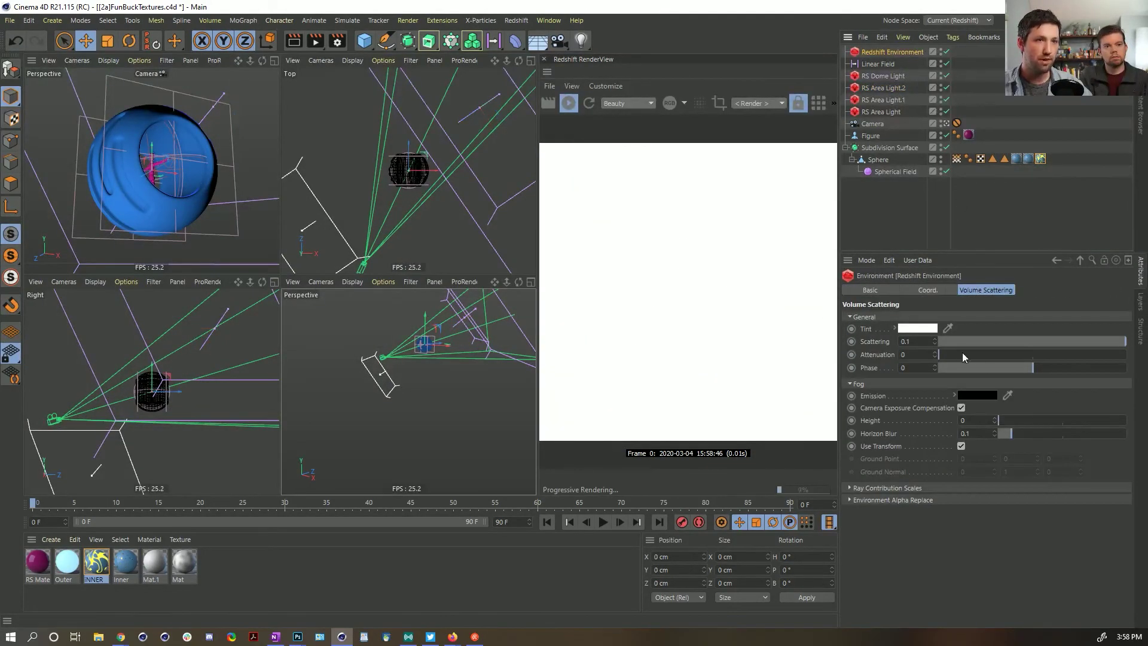
Step: Lower the Redshift Environment's volume Scattering to 0.001
drag(1057, 341, 942, 346)
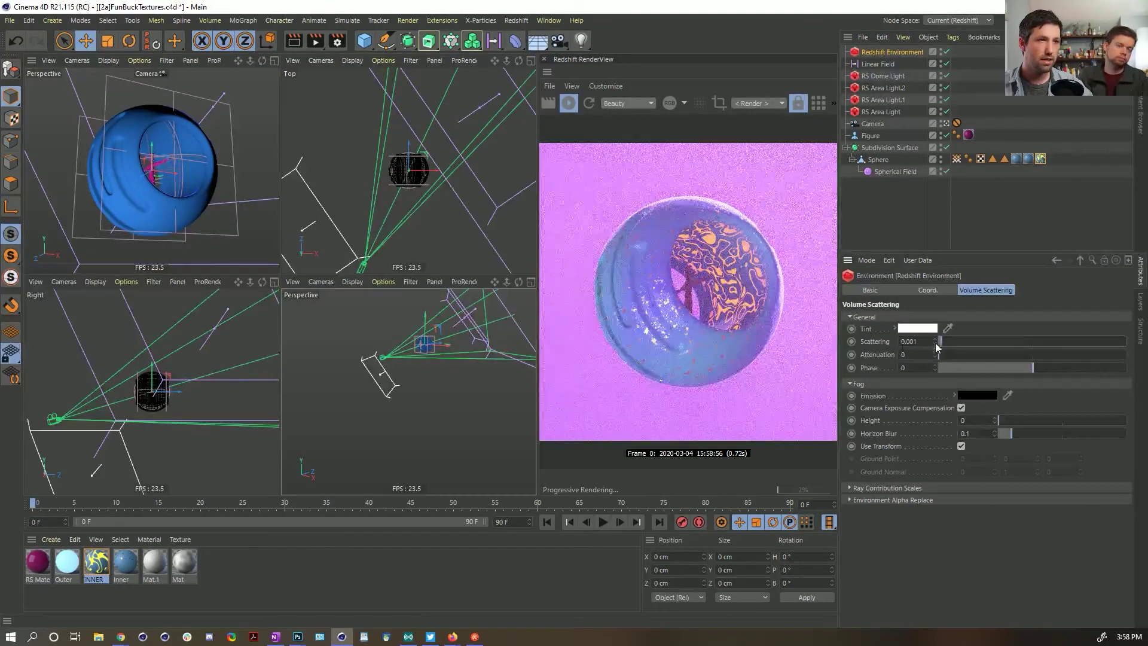
key(r)
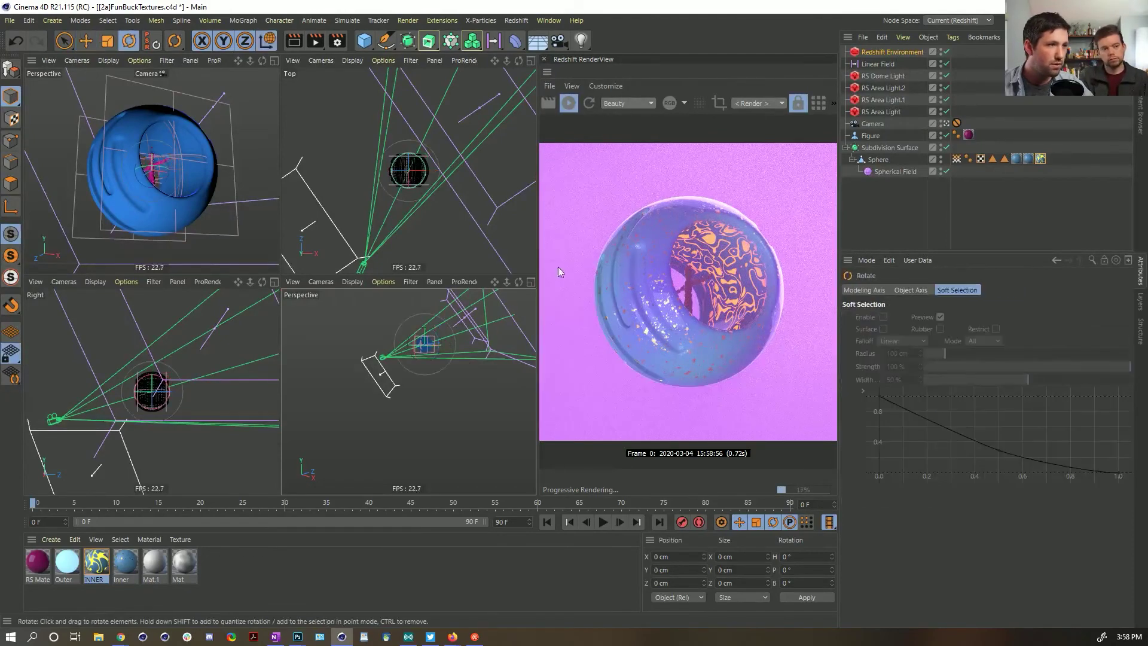
Step: Rename RS Area Light.2 to Fog_Light
click(883, 76)
click(894, 89)
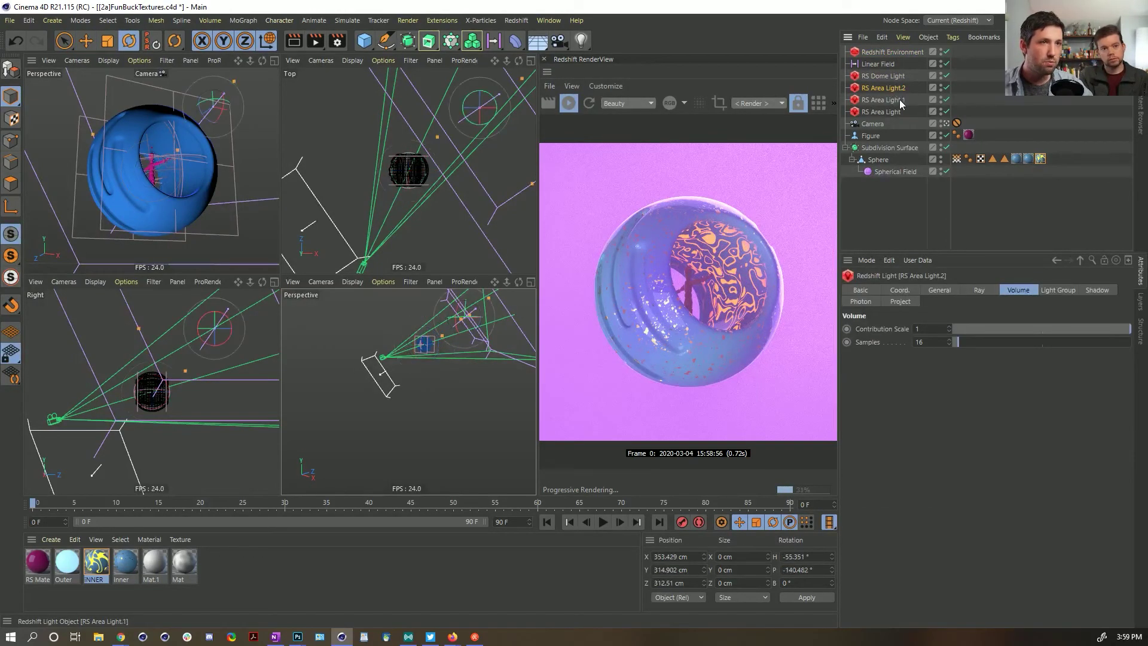
double_click(893, 88)
text(Fog)
key(Return)
double_click(880, 88)
text(_Light)
key(Return)
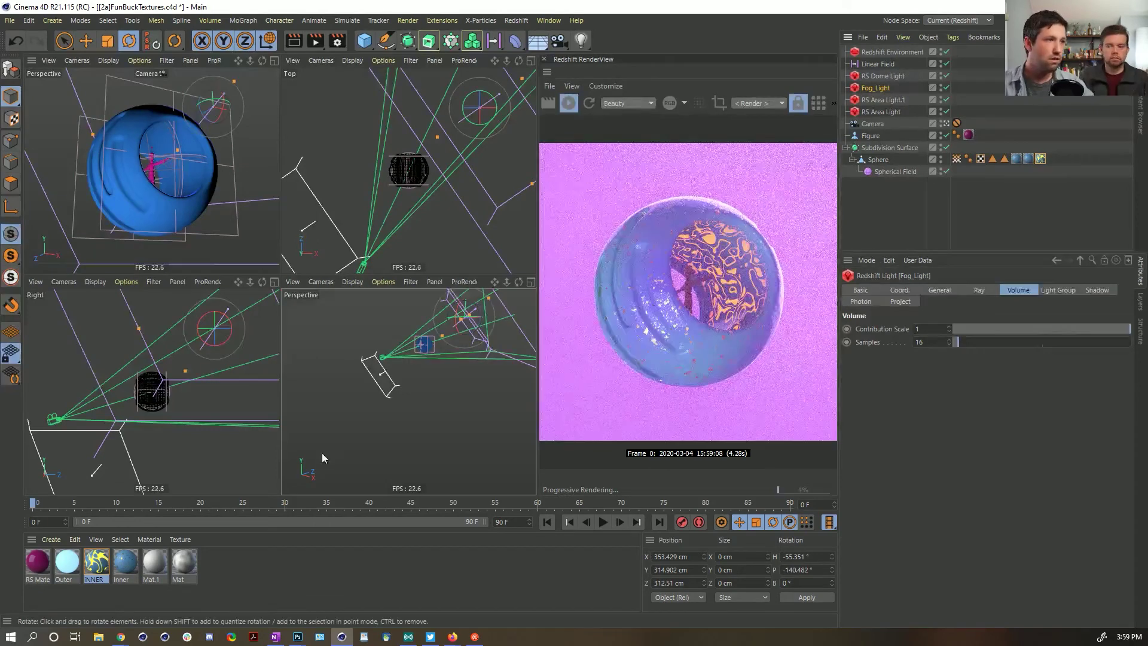
key(e)
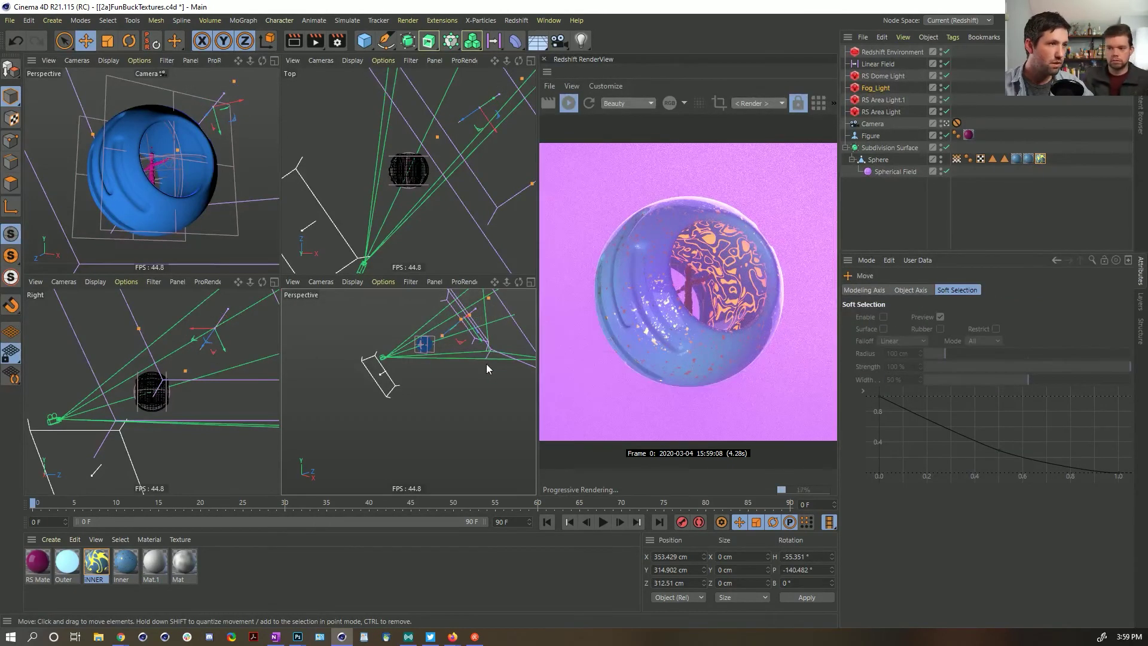
click(486, 362)
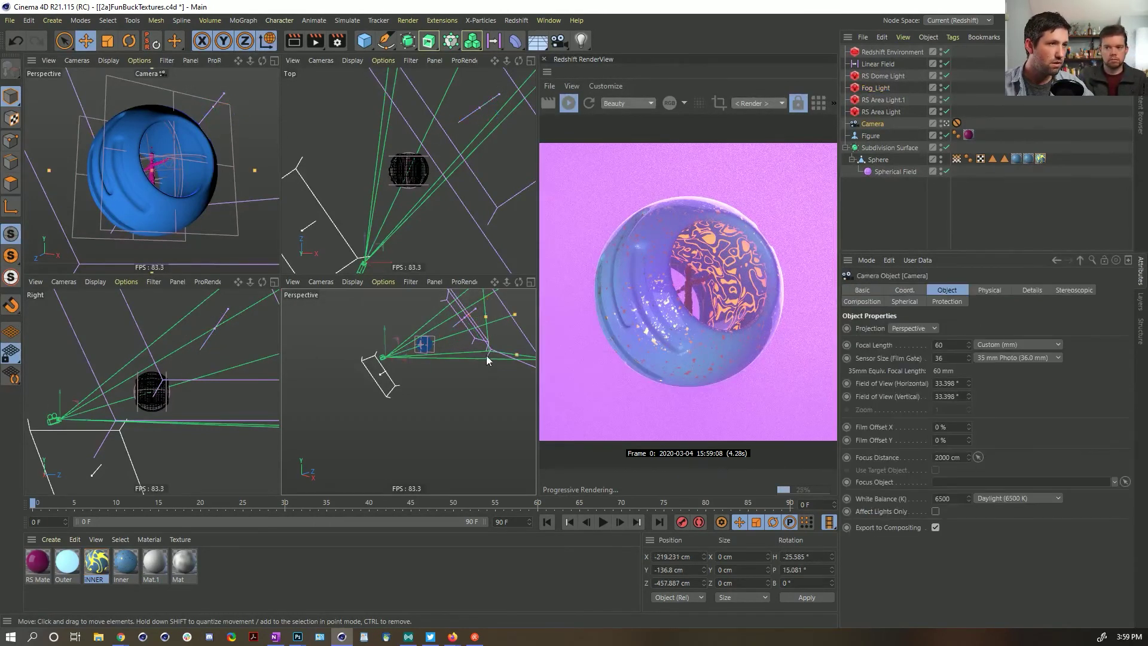
click(883, 99)
key(t)
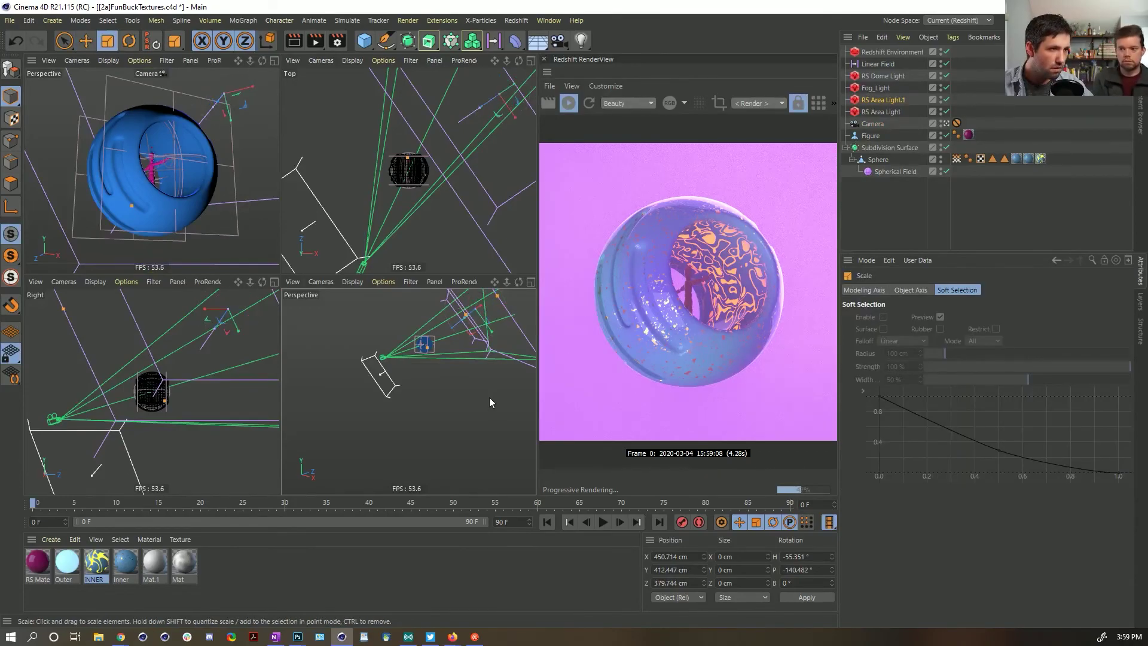
drag(489, 398, 477, 421)
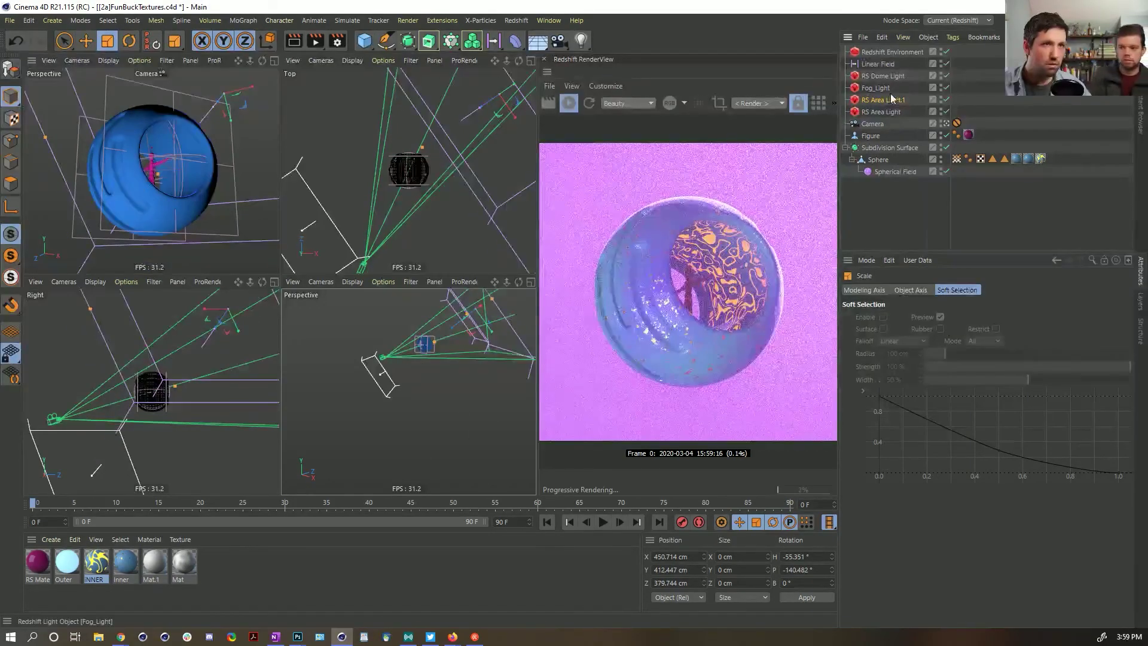
Step: Scale Fog_Light down to about 530 by 383 cm and move it closer to the sphere, to about X 338, Y 299, Z 302 cm
click(874, 88)
drag(482, 402, 534, 358)
key(e)
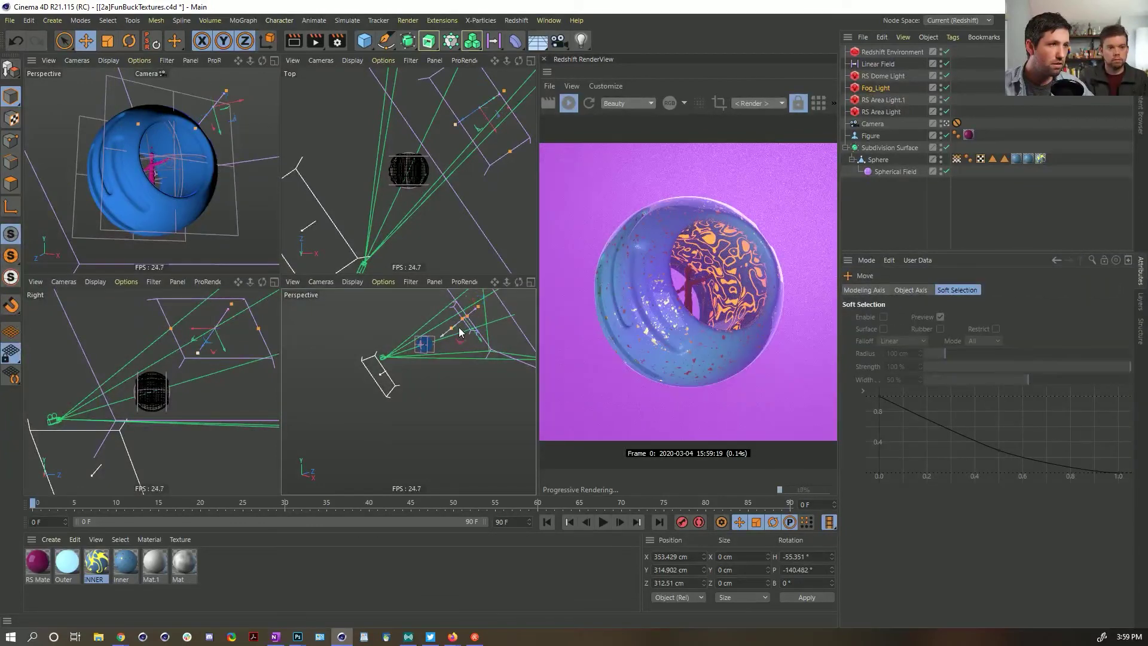
drag(442, 336, 437, 339)
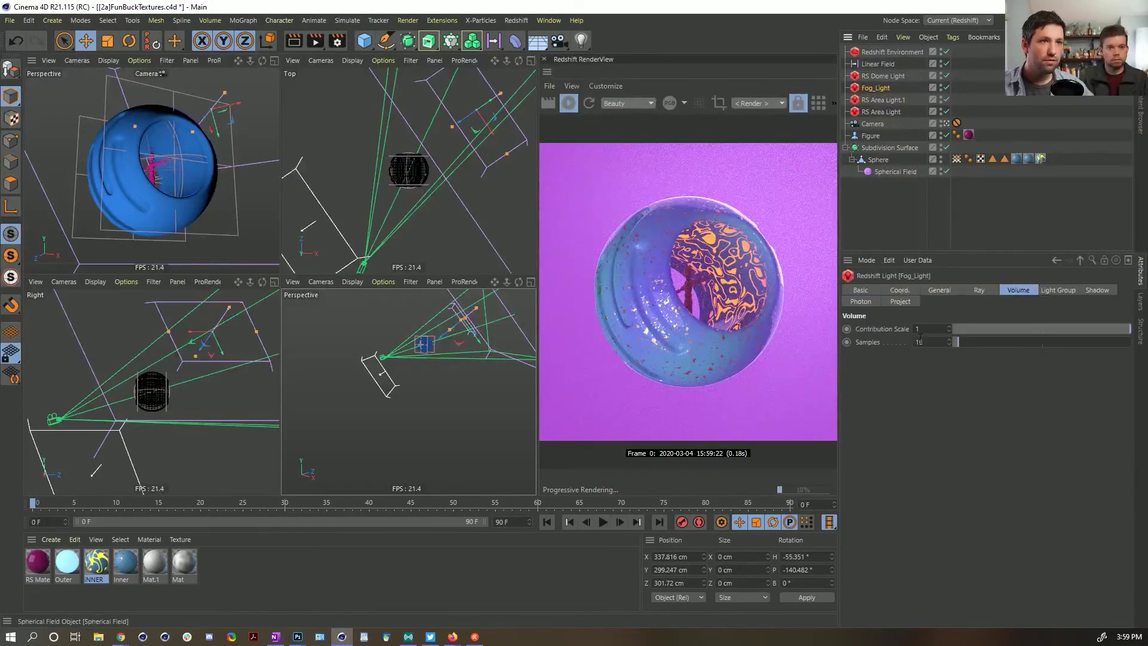
Step: Reduce Fog_Light's area Spread to 0.043
click(980, 290)
click(939, 290)
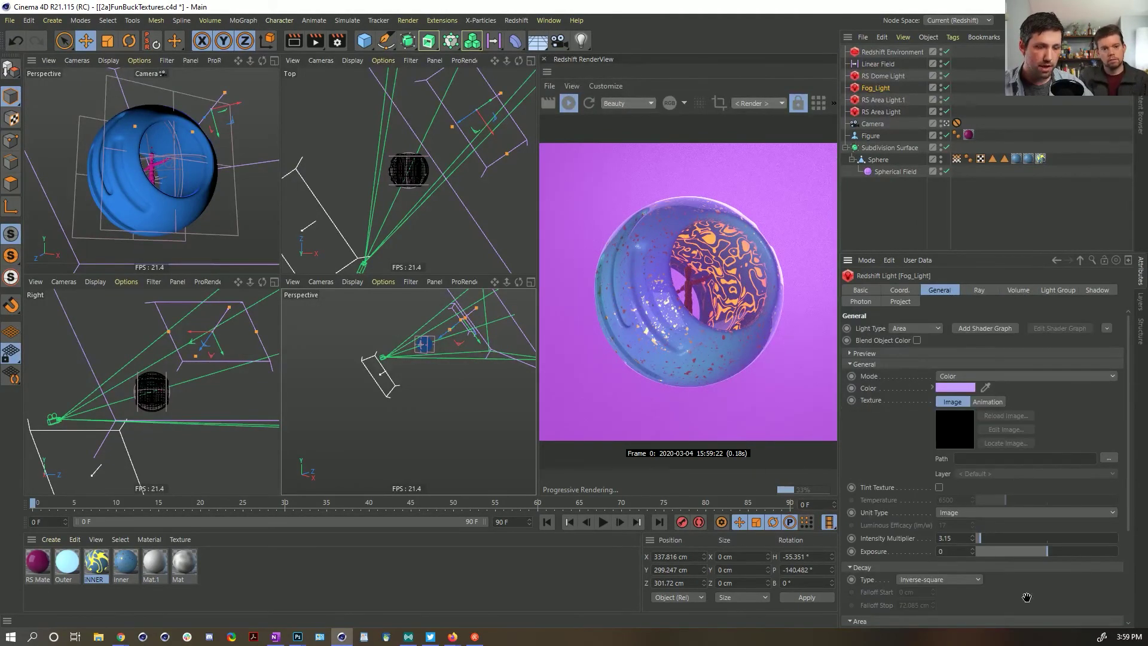
scroll(1026, 598, down, 5)
drag(1040, 603, 982, 591)
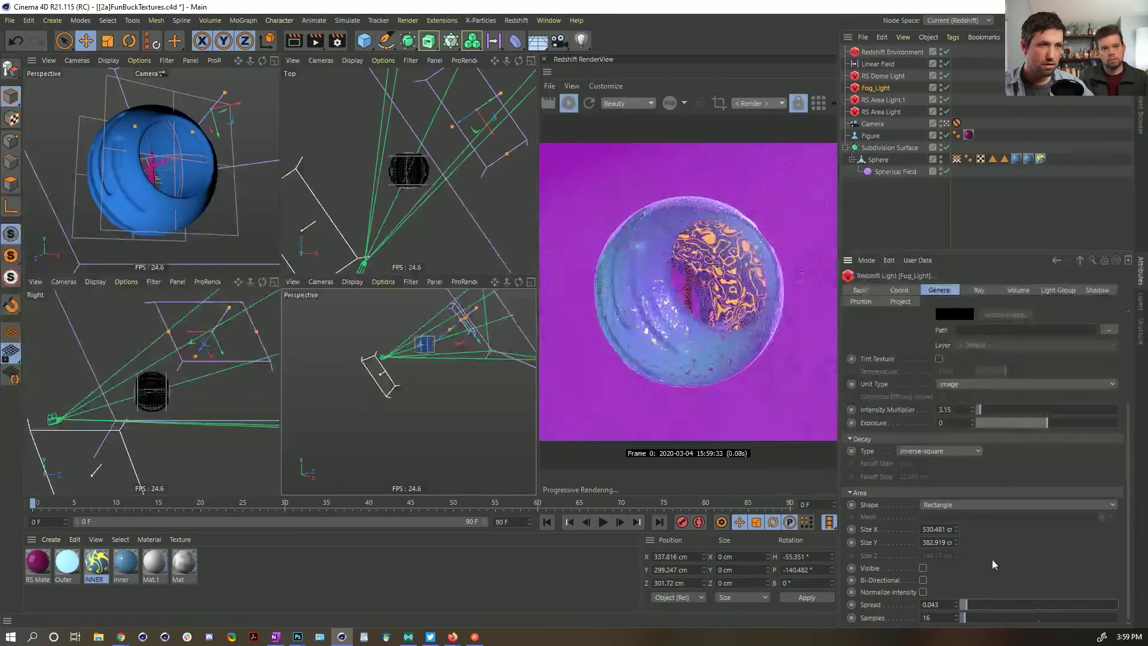
Step: Set the Redshift Environment's volume Scattering to 0.002
click(898, 52)
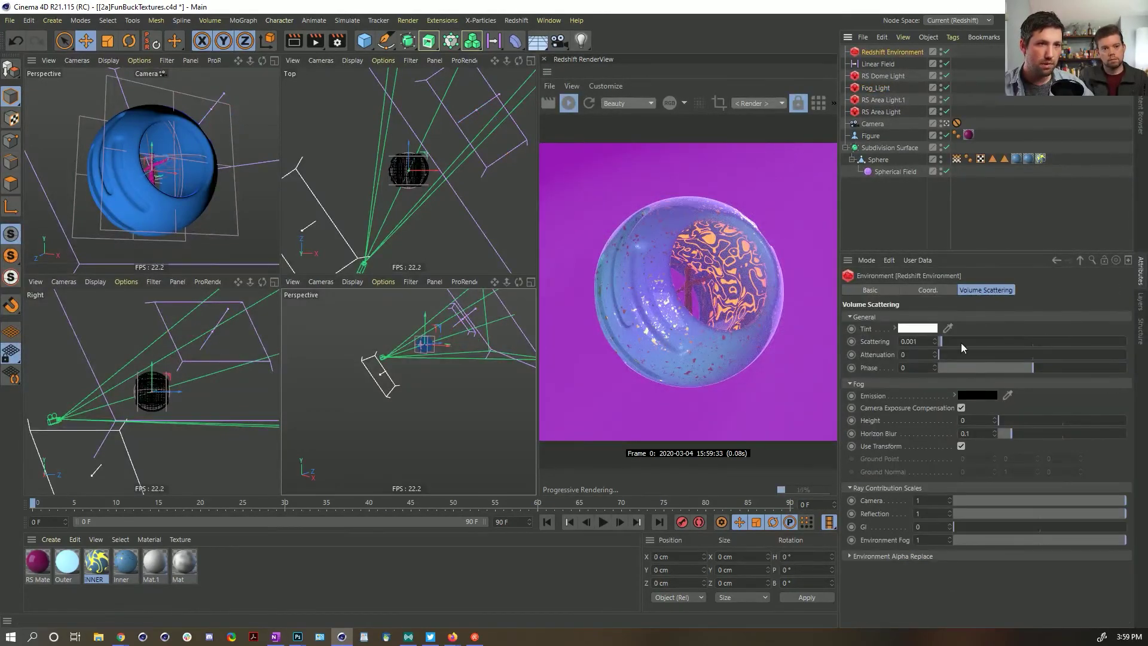
mouse_move(943, 345)
mouse_down()
mouse_move(954, 345)
mouse_move(942, 341)
mouse_up()
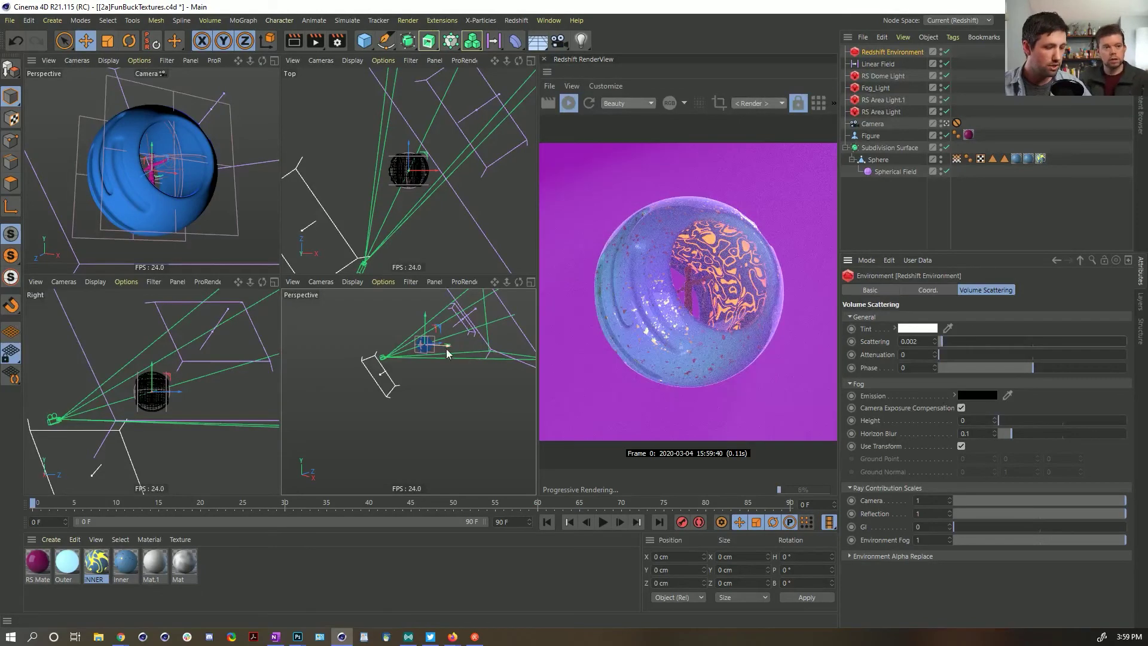
Step: Scale Fog_Light down further, to roughly half its size, keeping its position and rotation
mouse_move(411, 342)
alt+mouse_down()
mouse_move(454, 373)
mouse_move(522, 385)
mouse_move(509, 412)
alt+mouse_up()
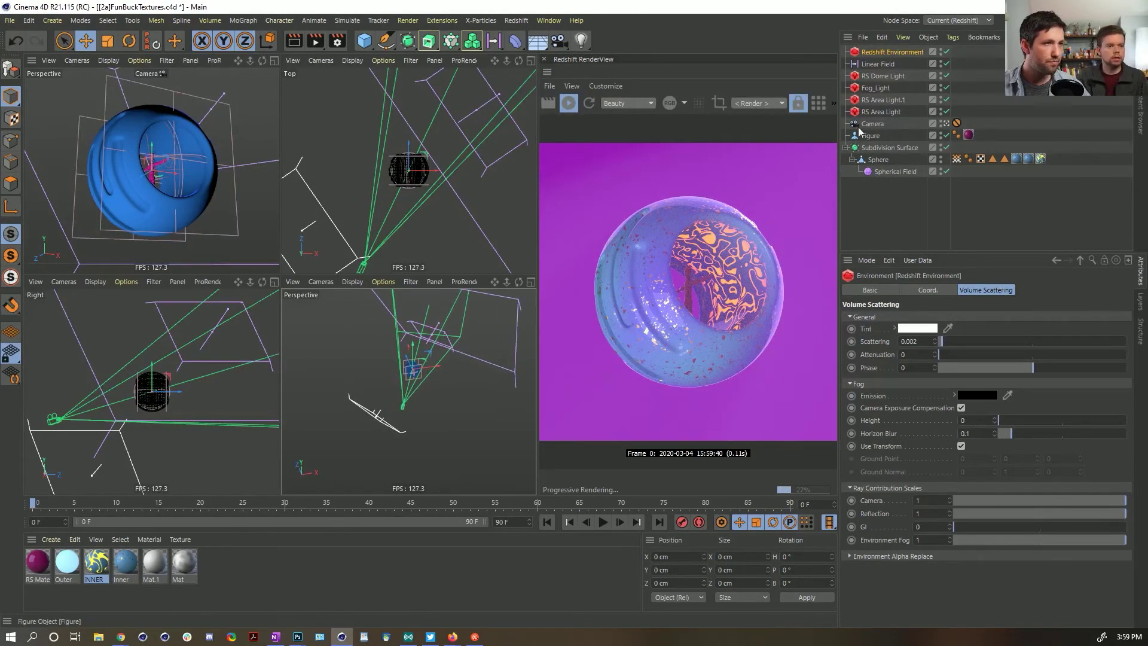
click(876, 88)
key(t)
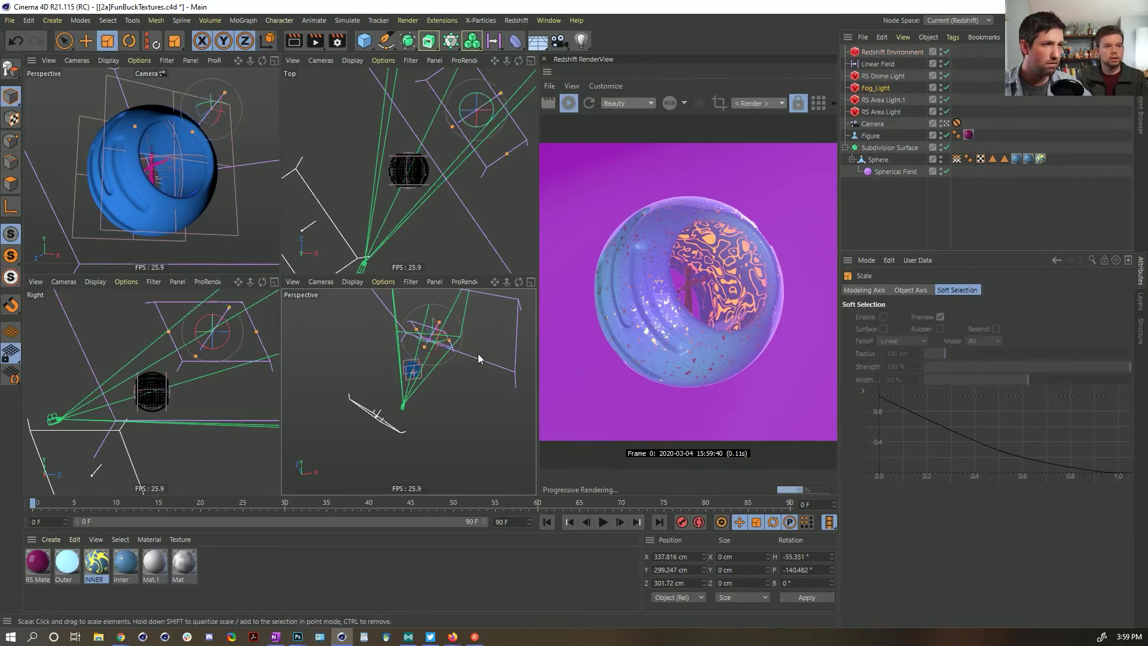
drag(494, 354, 433, 357)
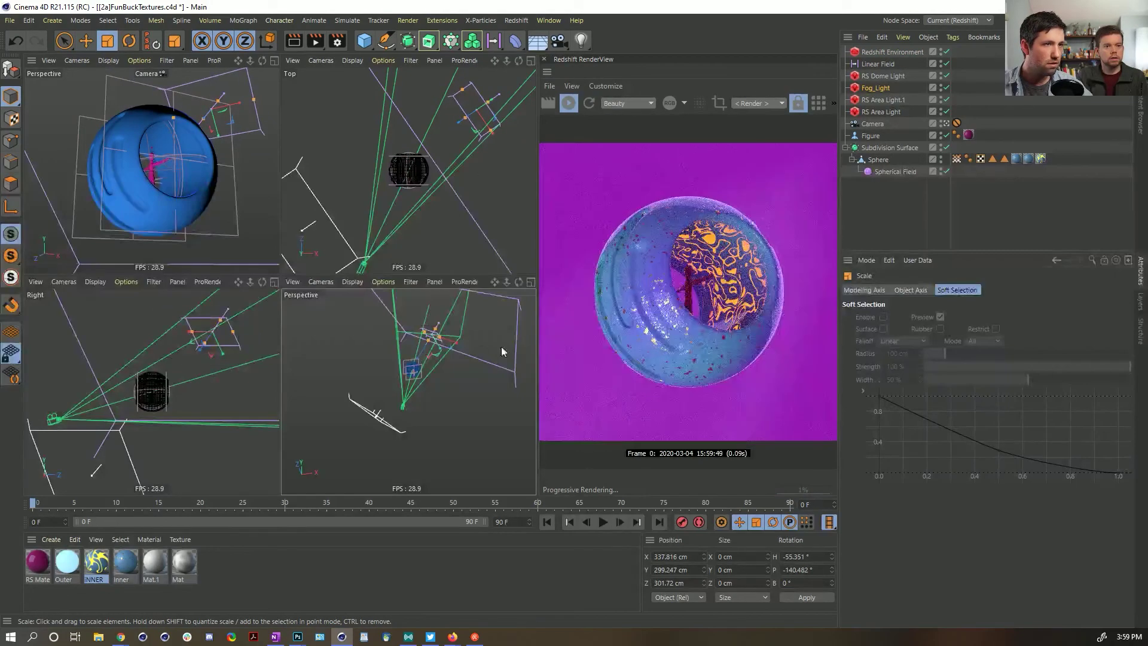
Step: Raise the Redshift Environment's volume Scattering to 0.012
click(889, 52)
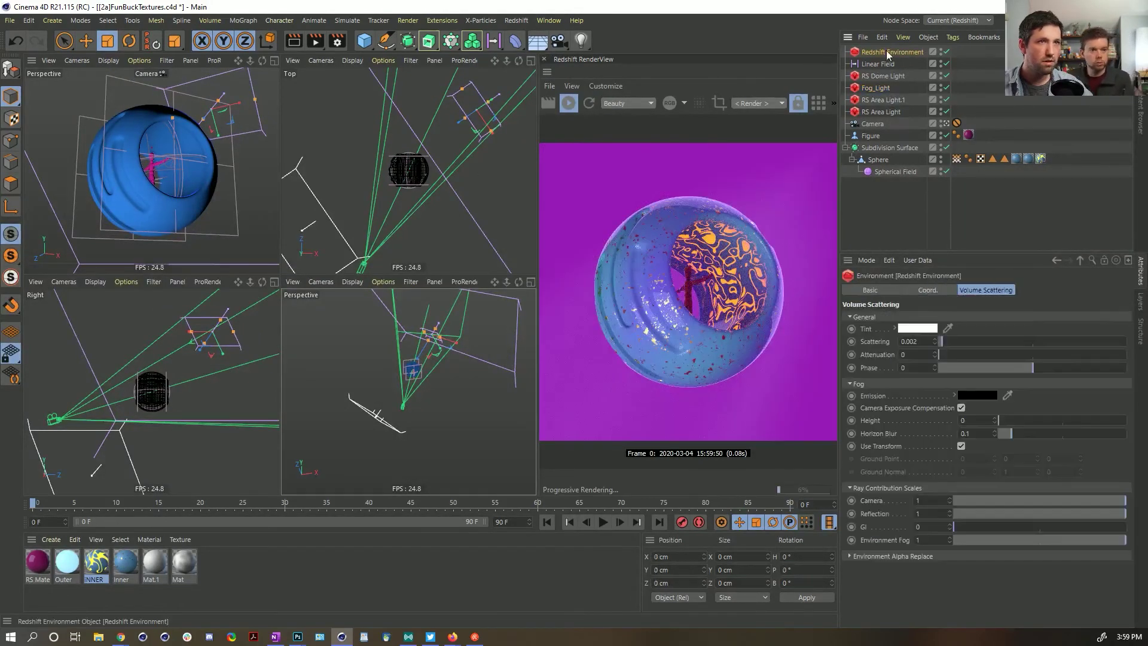
drag(938, 333, 960, 336)
Step: Try moving Fog_Light farther from the sphere along its own axis, to about X 644, Y 606, Z 513 cm
key(e)
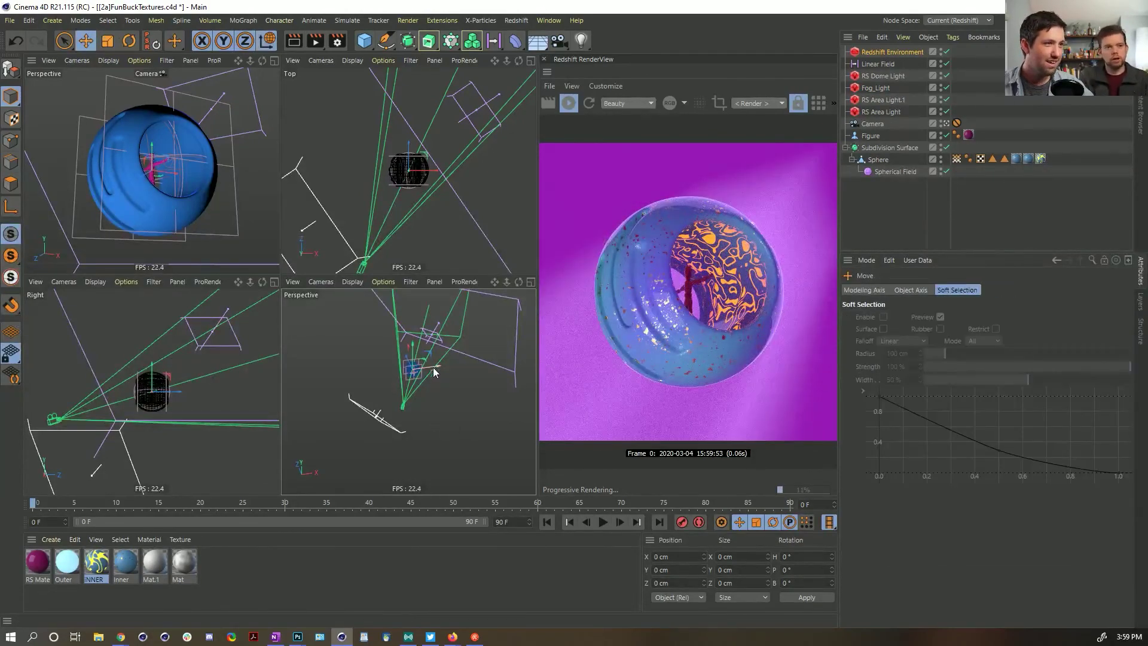
click(414, 370)
key(w)
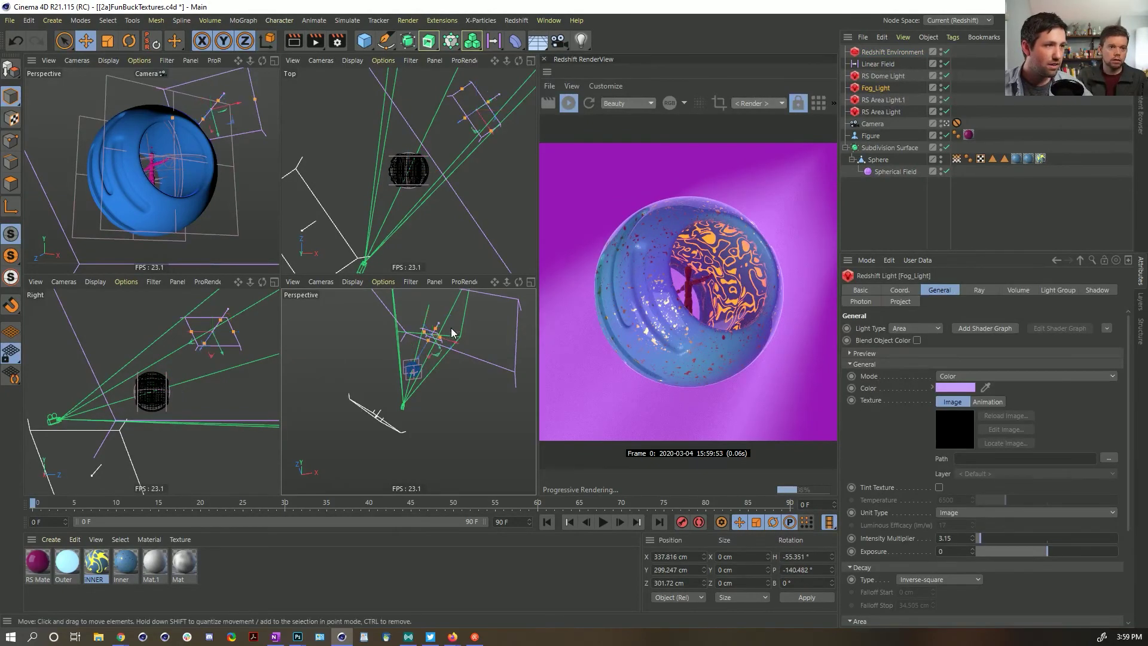
drag(414, 366, 442, 336)
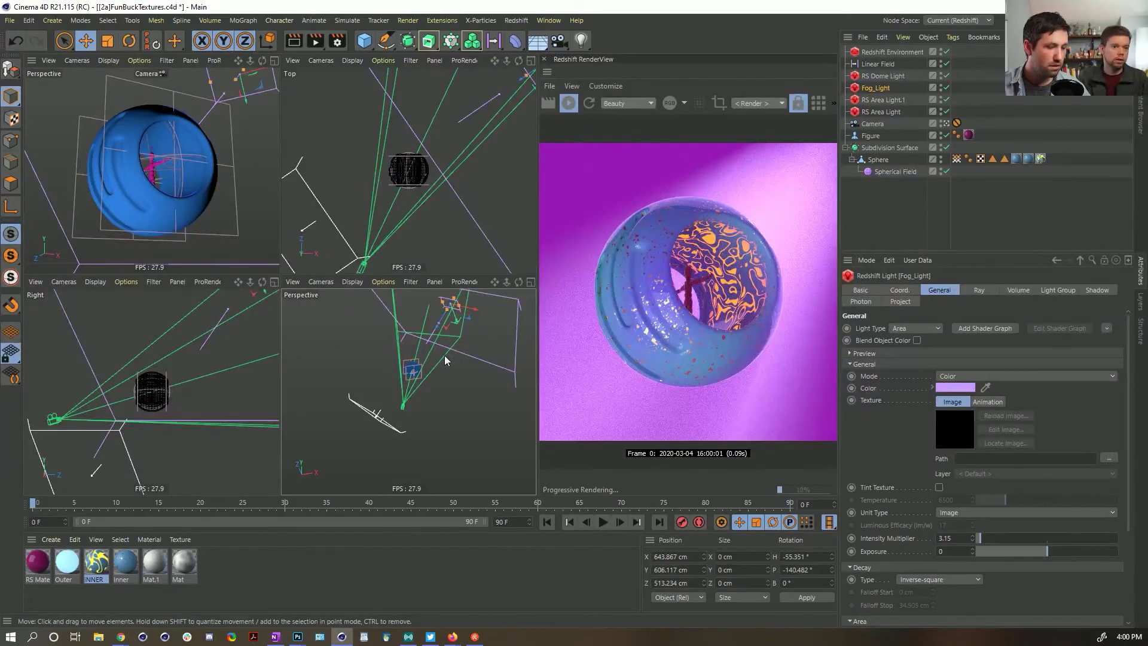
key(shift+c)
text(PROTE)
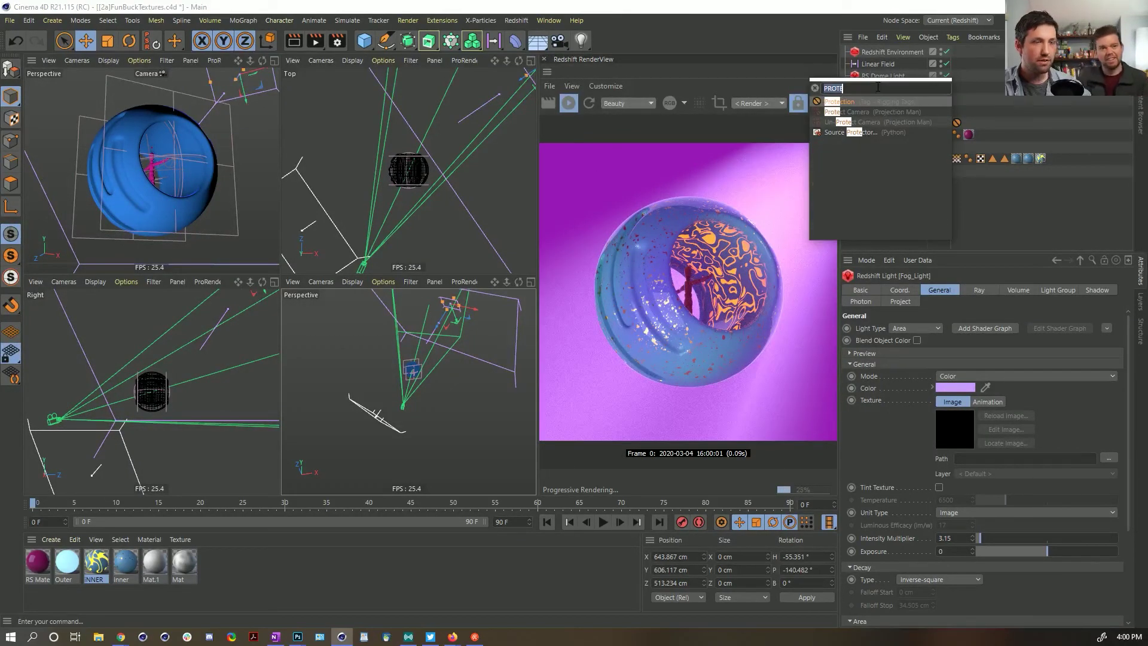
text(targ)
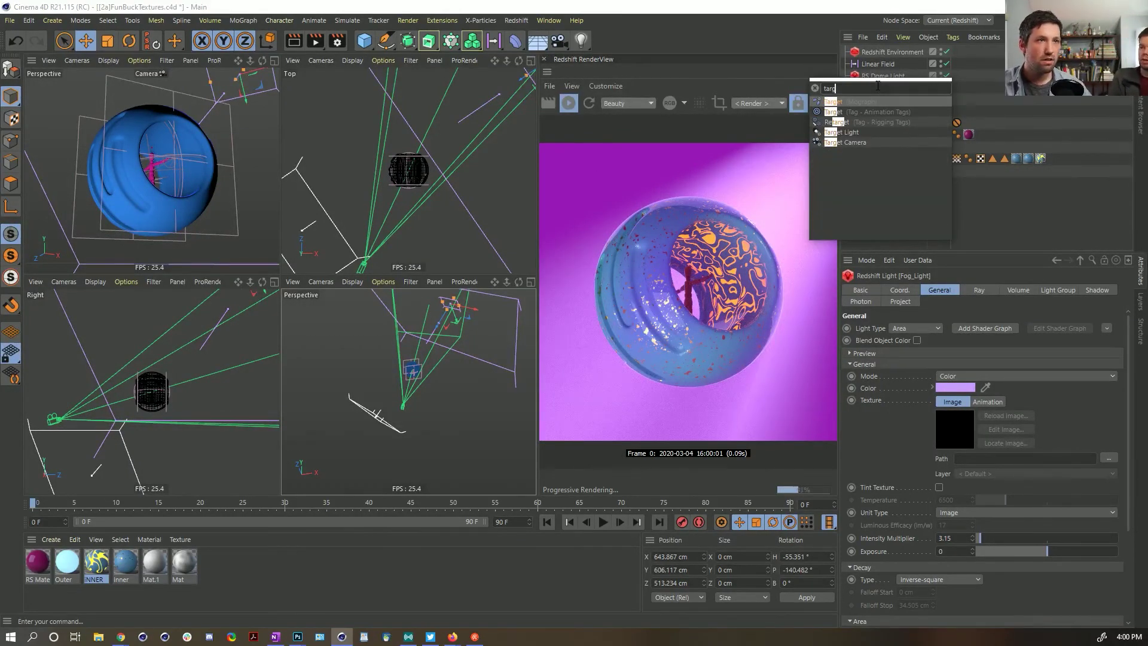
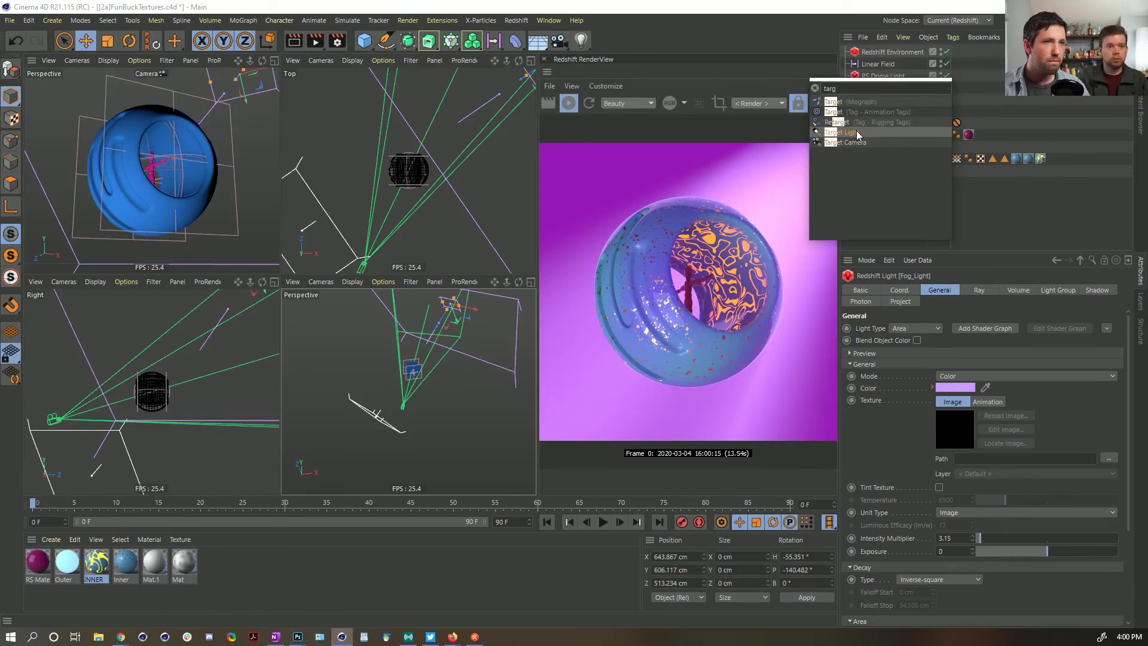
click(858, 133)
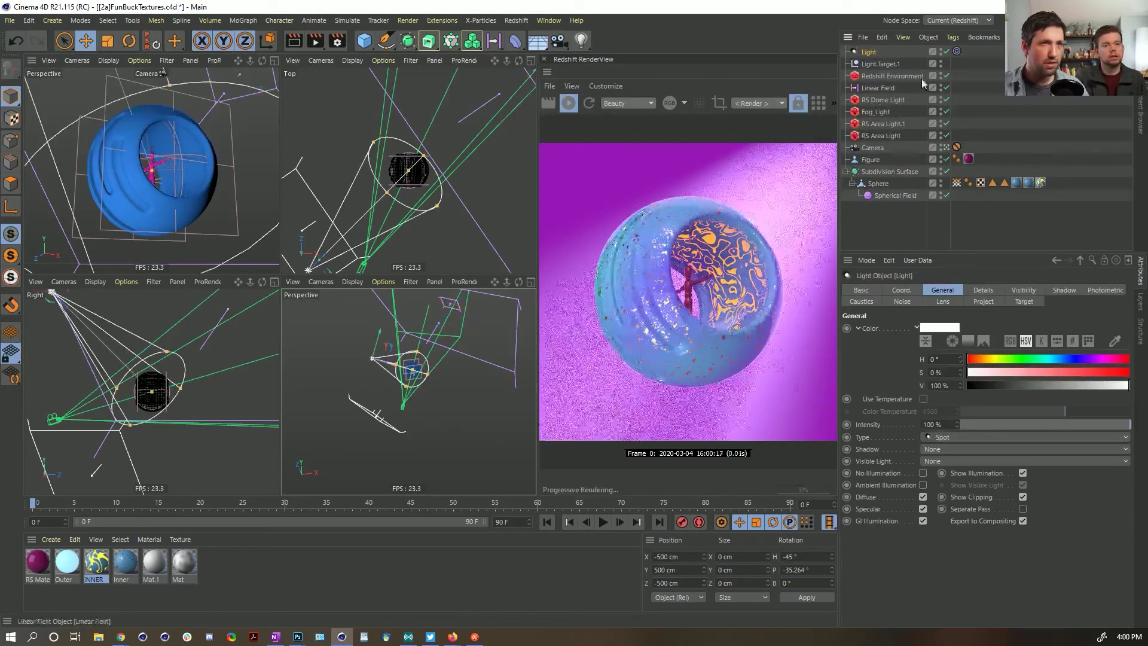
key(ctrl+z)
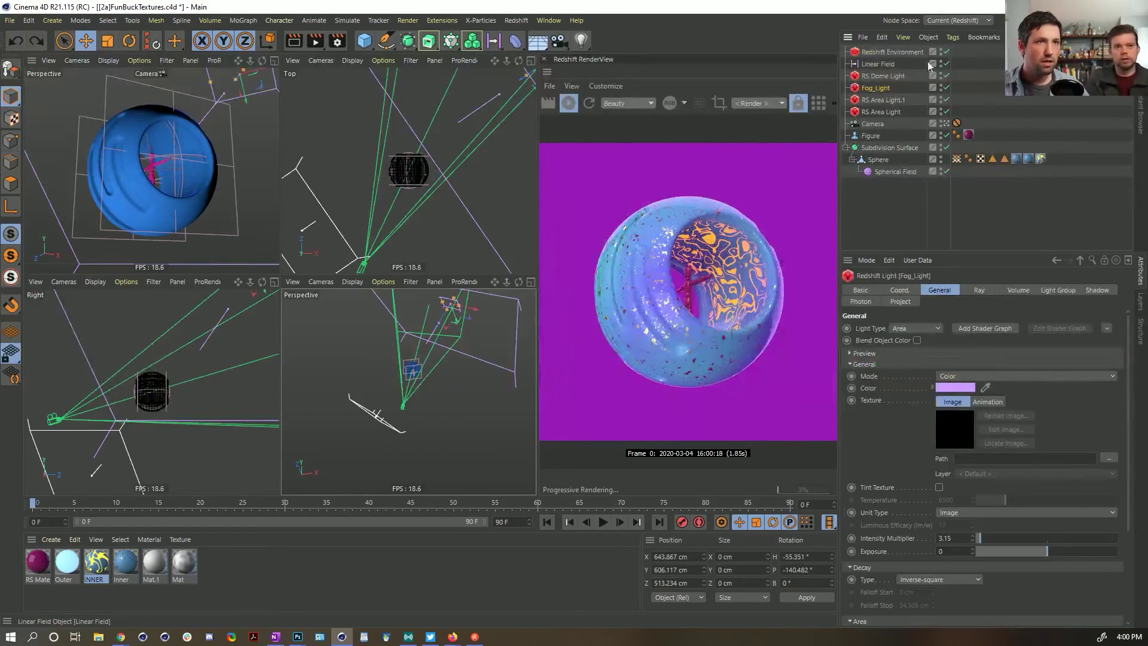
key(shift+c)
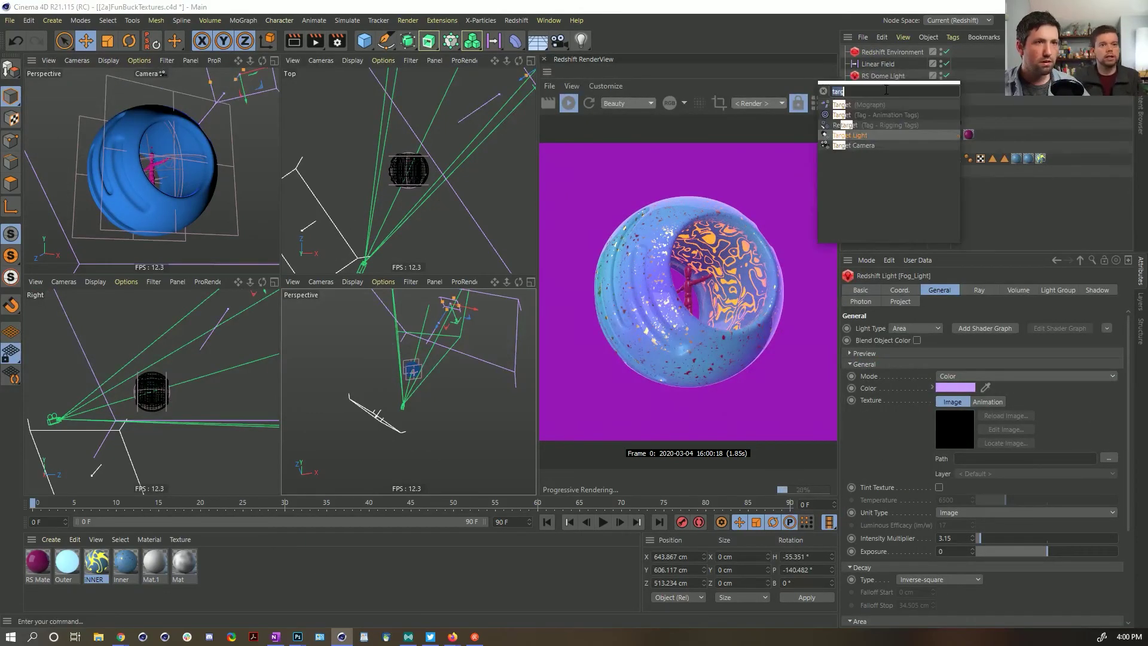
key(Escape)
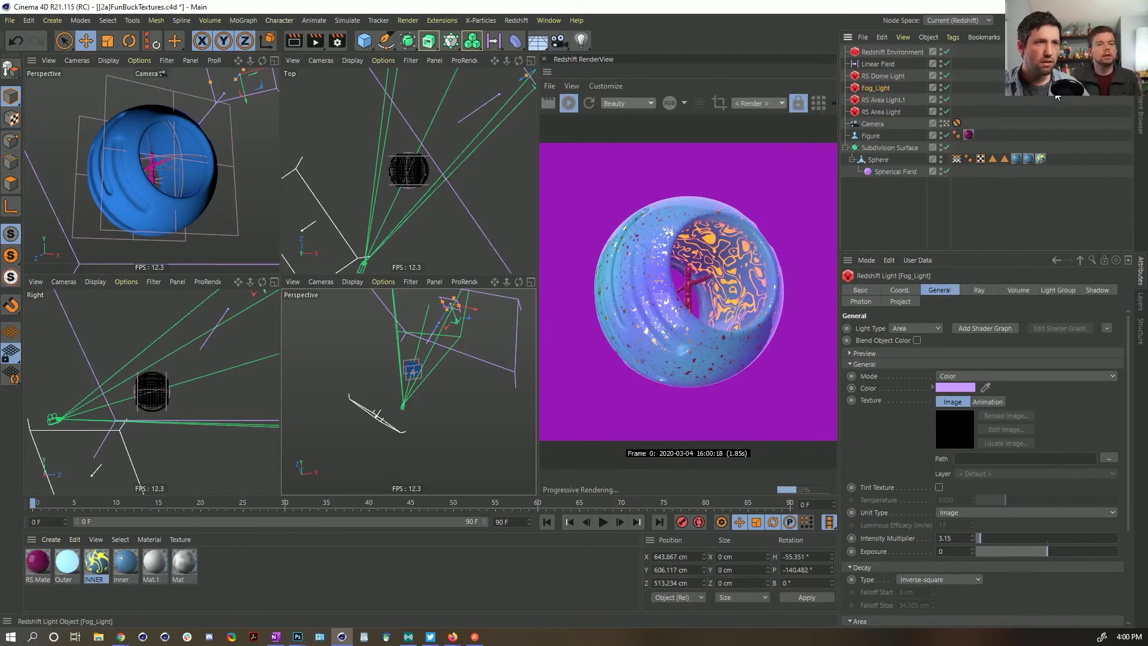
Step: Add an animation Target tag to Fog_Light and assign Subdivision Surface as its Target Object
right_click(916, 87)
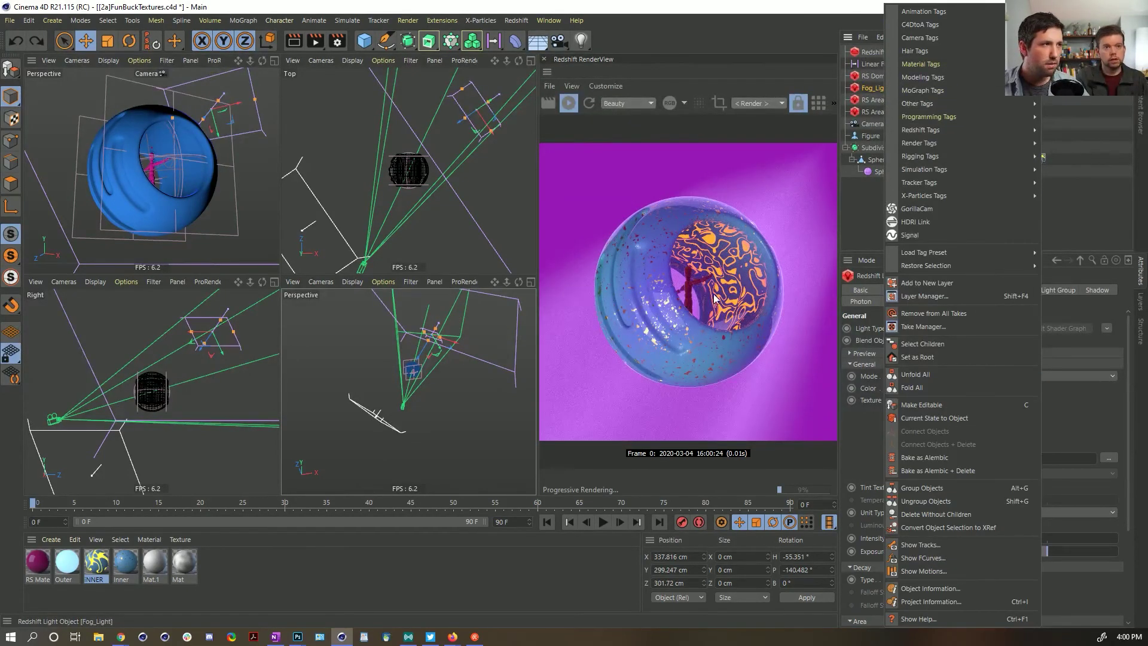
mouse_move(1014, 170)
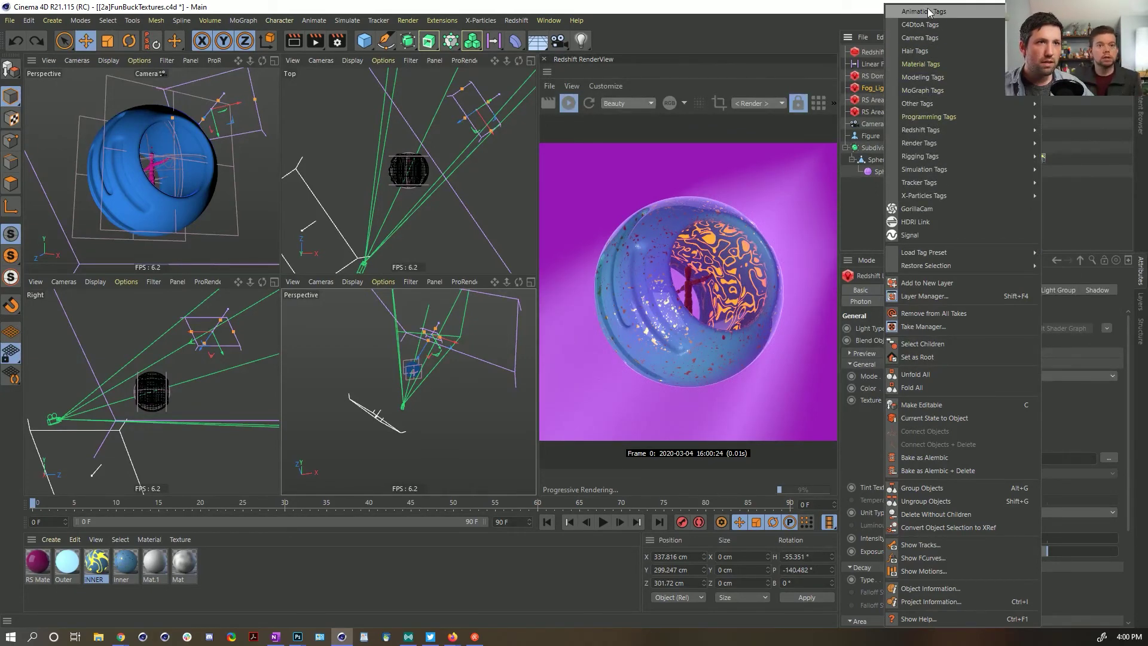
click(1063, 39)
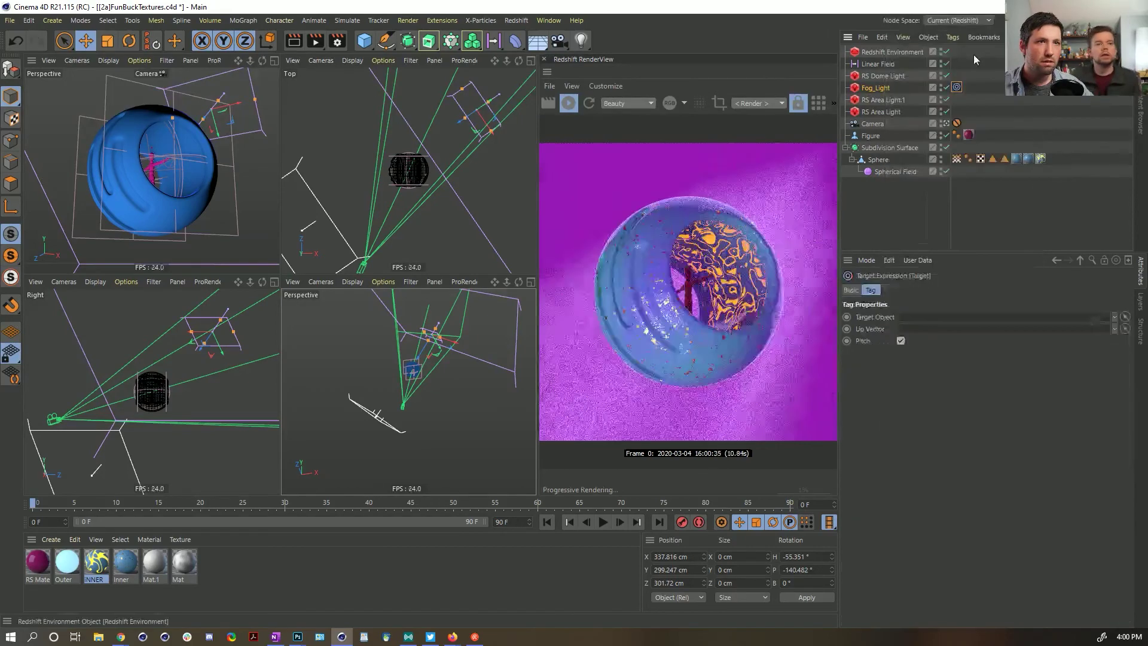
drag(890, 148, 942, 317)
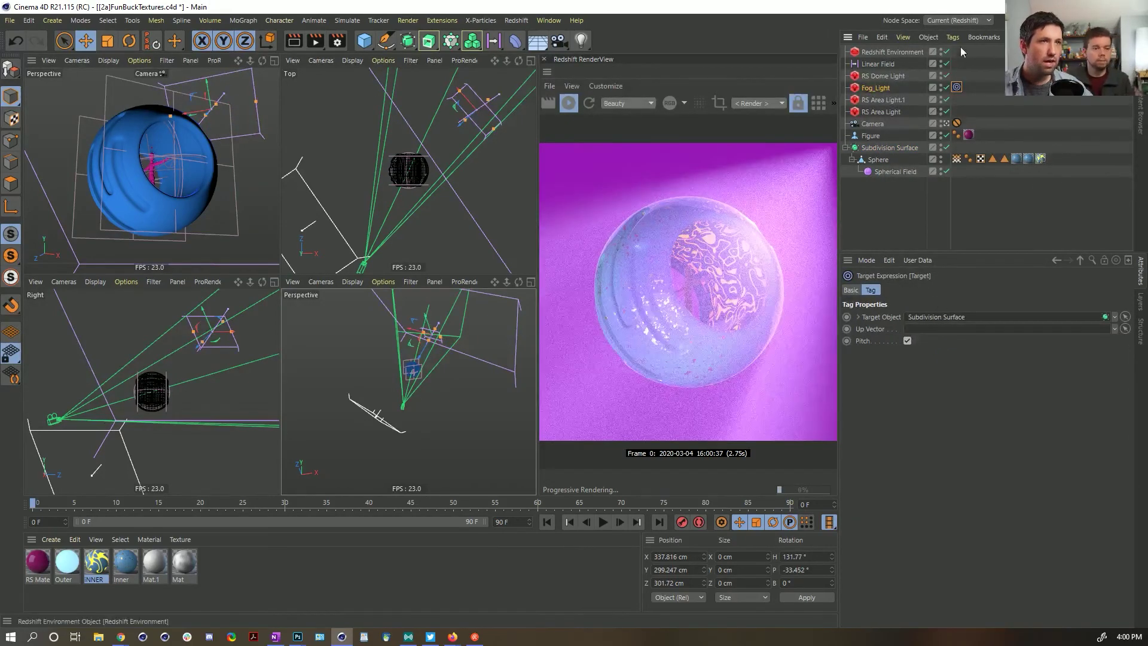
Step: Move Fog_Light higher and farther from the sphere, to about X 530, Y 747, Z 579 cm, and show the Redshift Environment's volume scattering settings
click(876, 88)
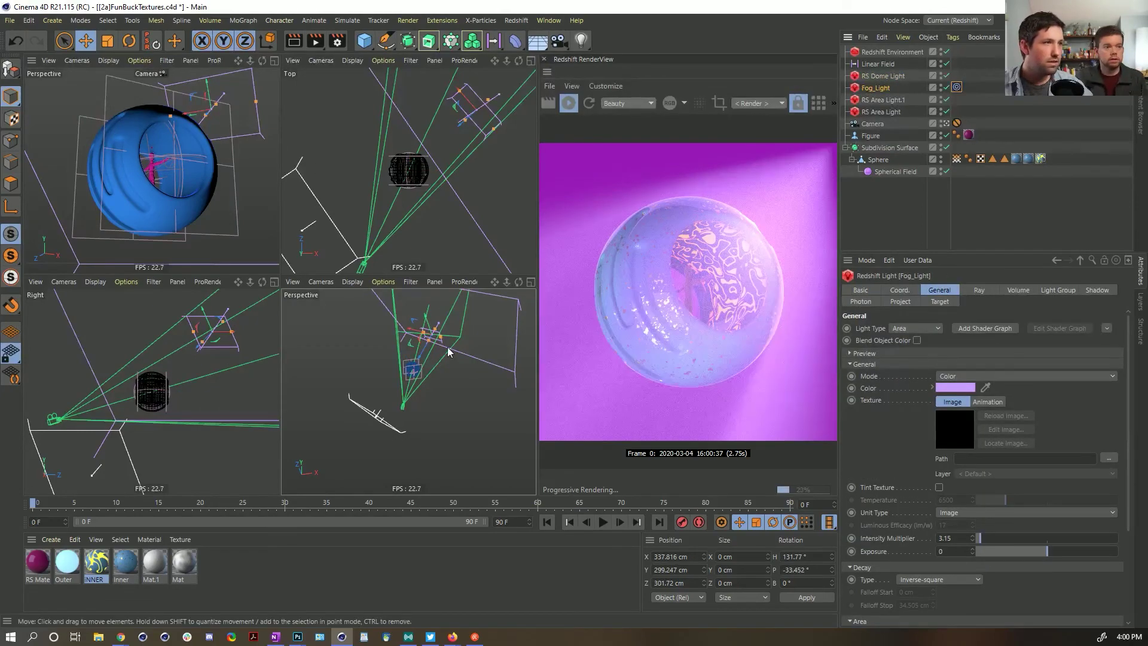
drag(423, 350, 452, 286)
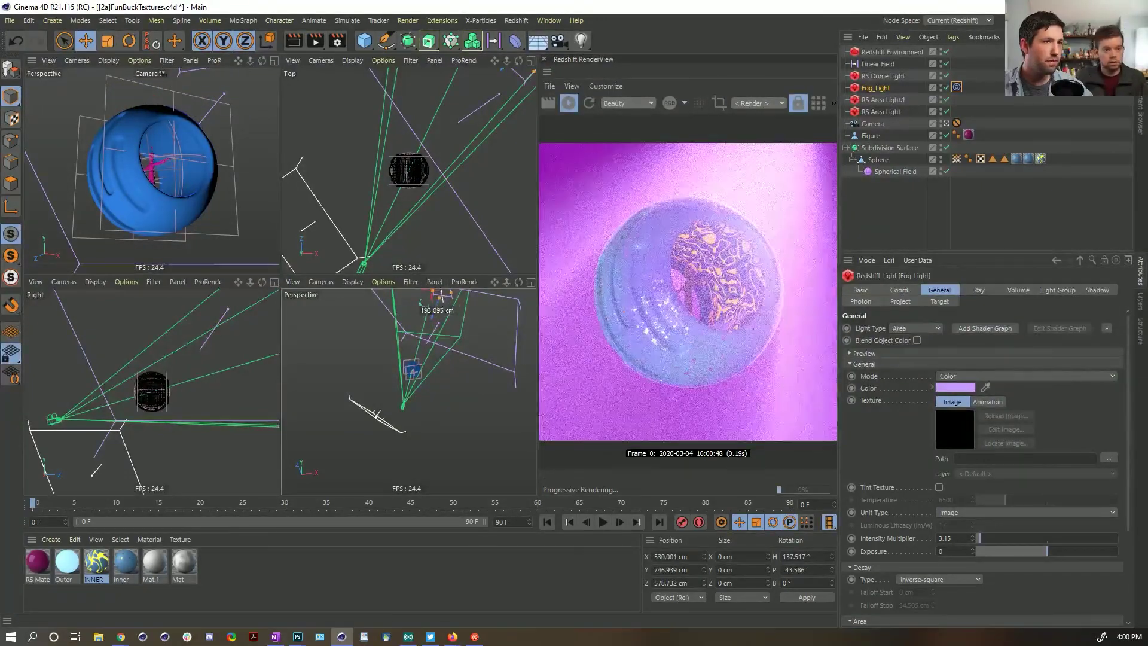
click(894, 52)
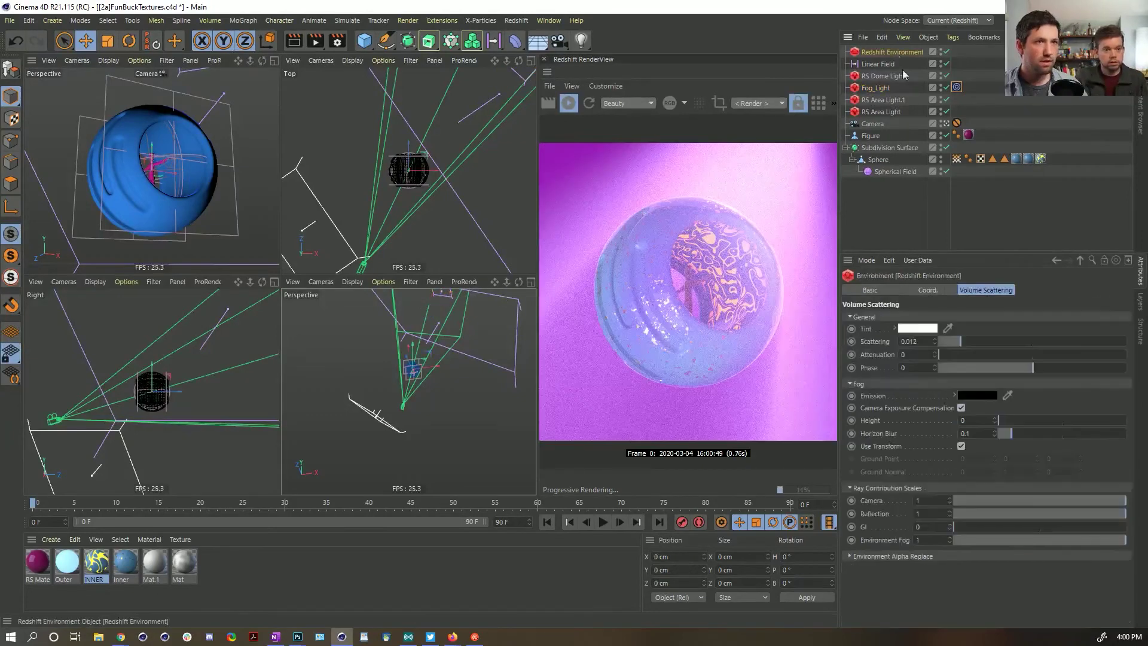
Step: Tint the Redshift Environment's volume scattering pale pink and lower its Scattering to 0.001
click(918, 329)
click(992, 321)
click(885, 335)
click(896, 366)
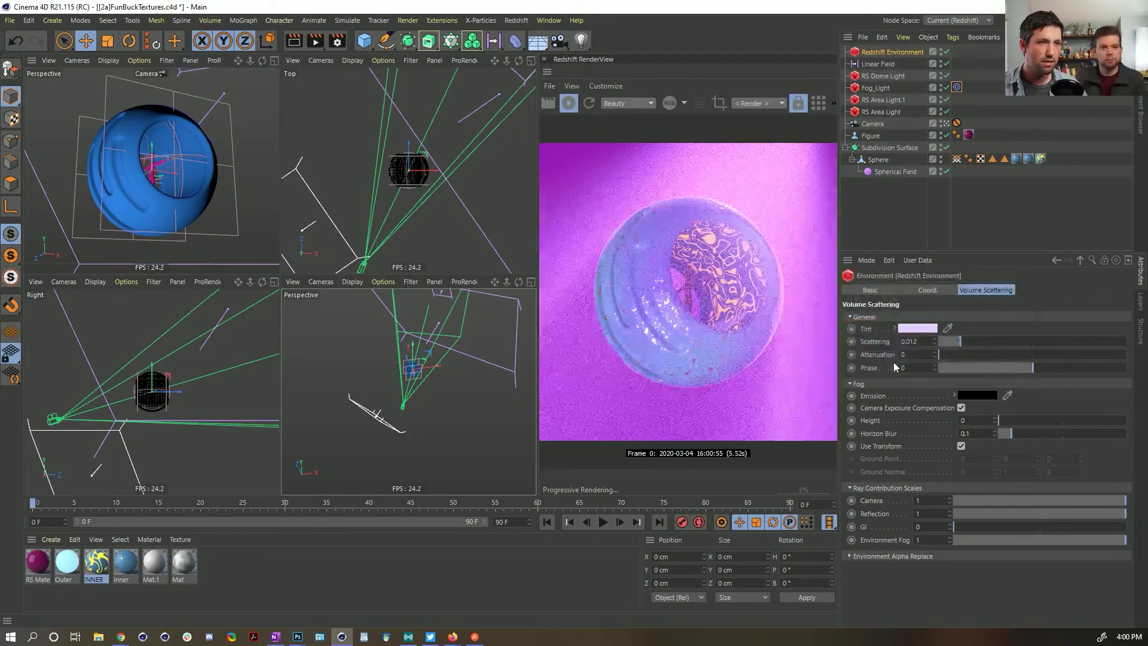
click(921, 333)
click(904, 338)
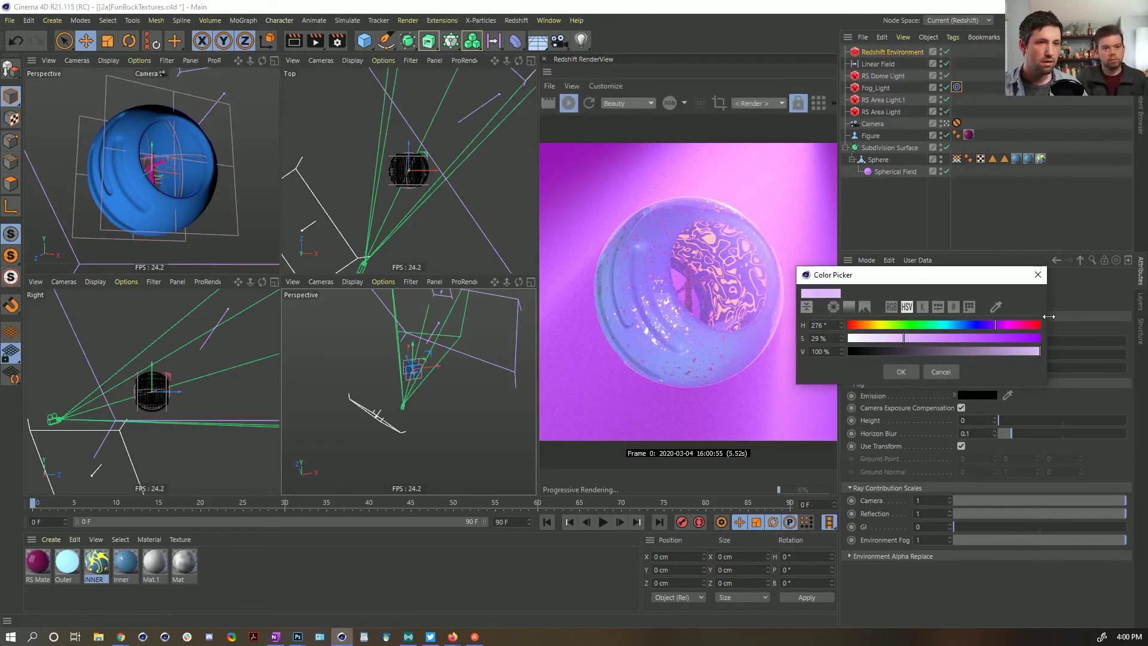
click(902, 371)
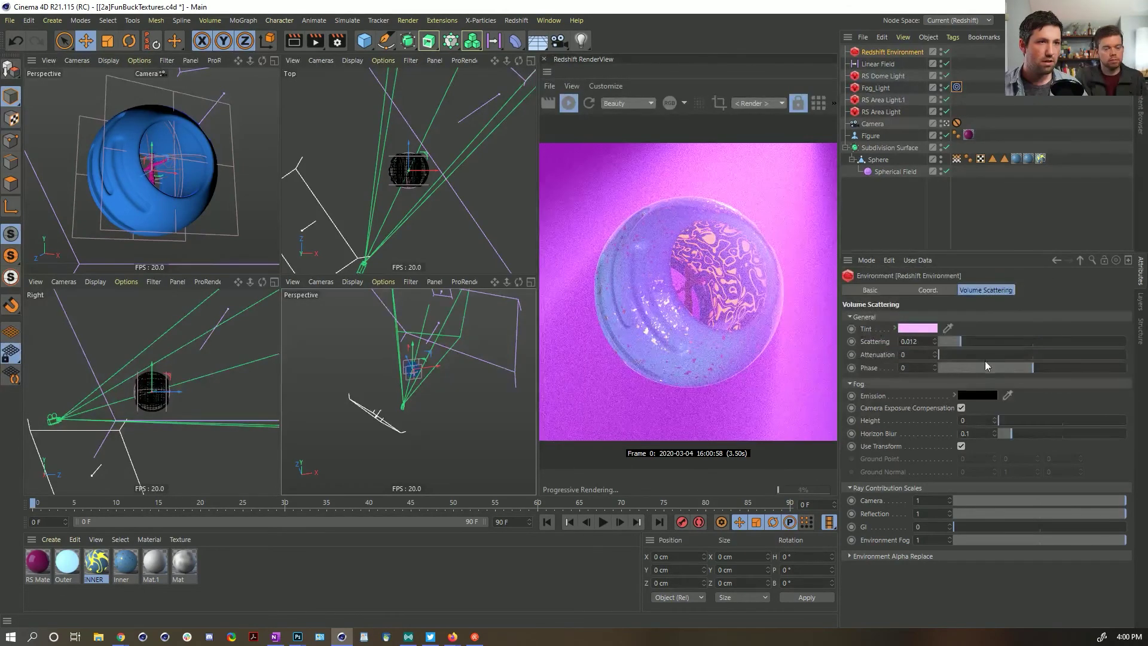
drag(947, 347, 941, 340)
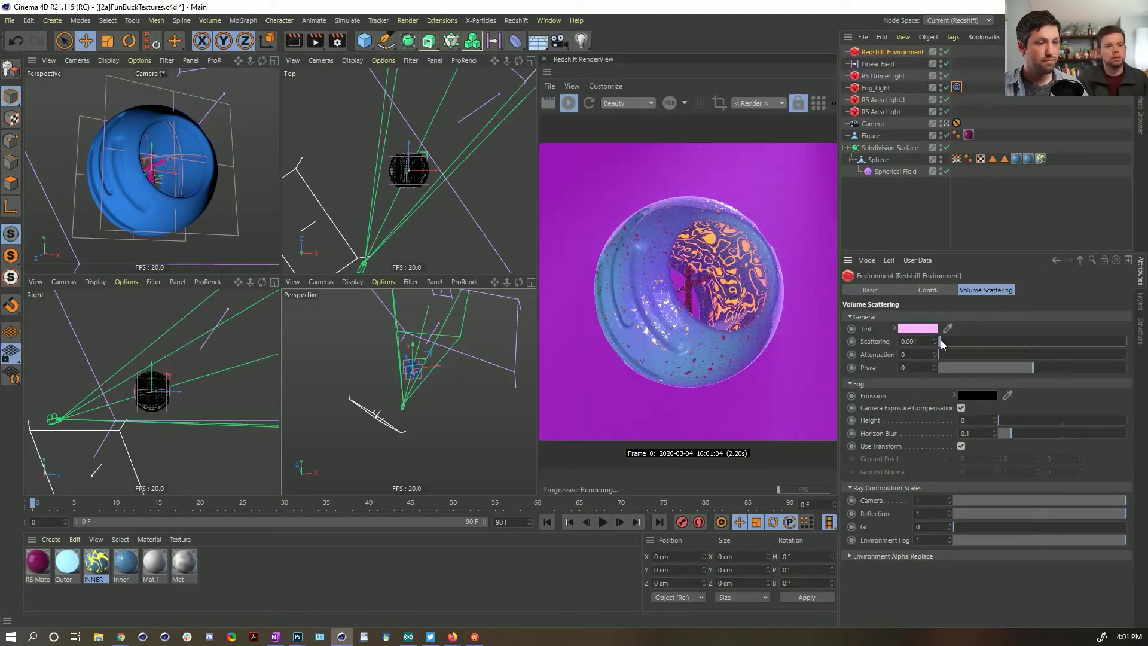
Step: Switch RS Dome Light off and back on to compare its contribution to the render
click(943, 90)
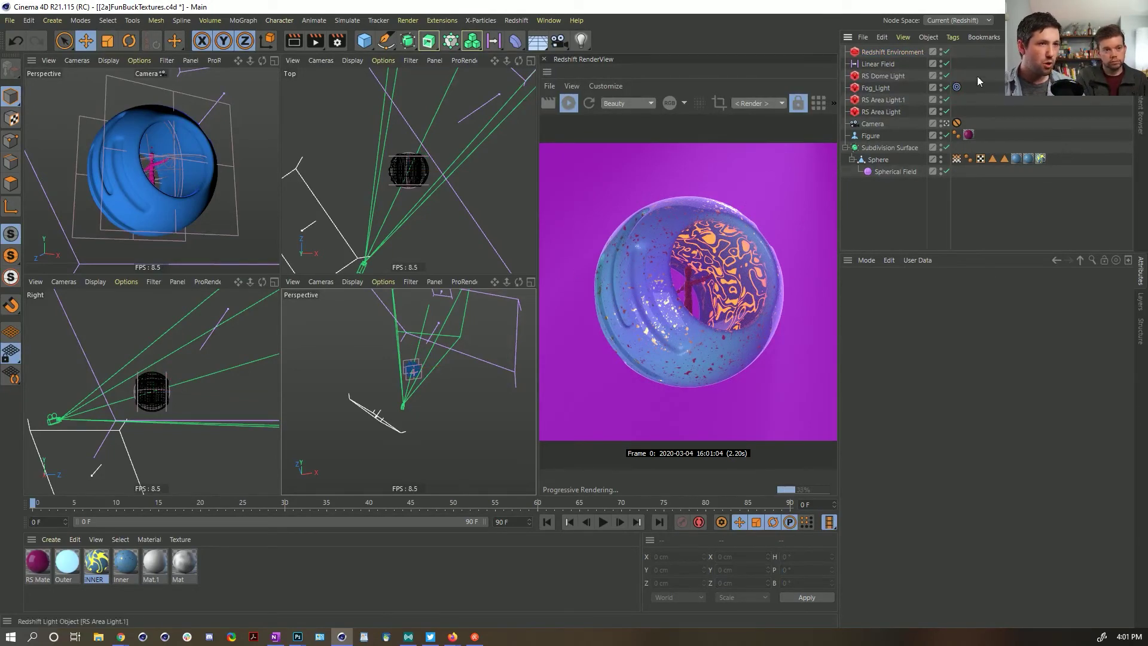
click(945, 75)
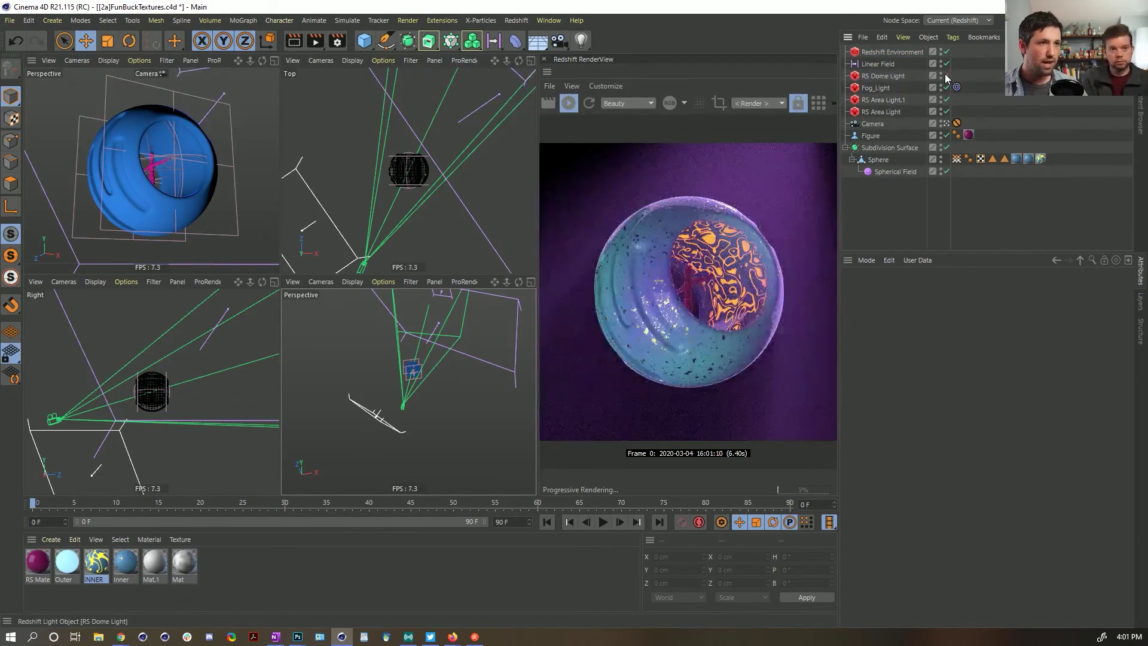
click(945, 74)
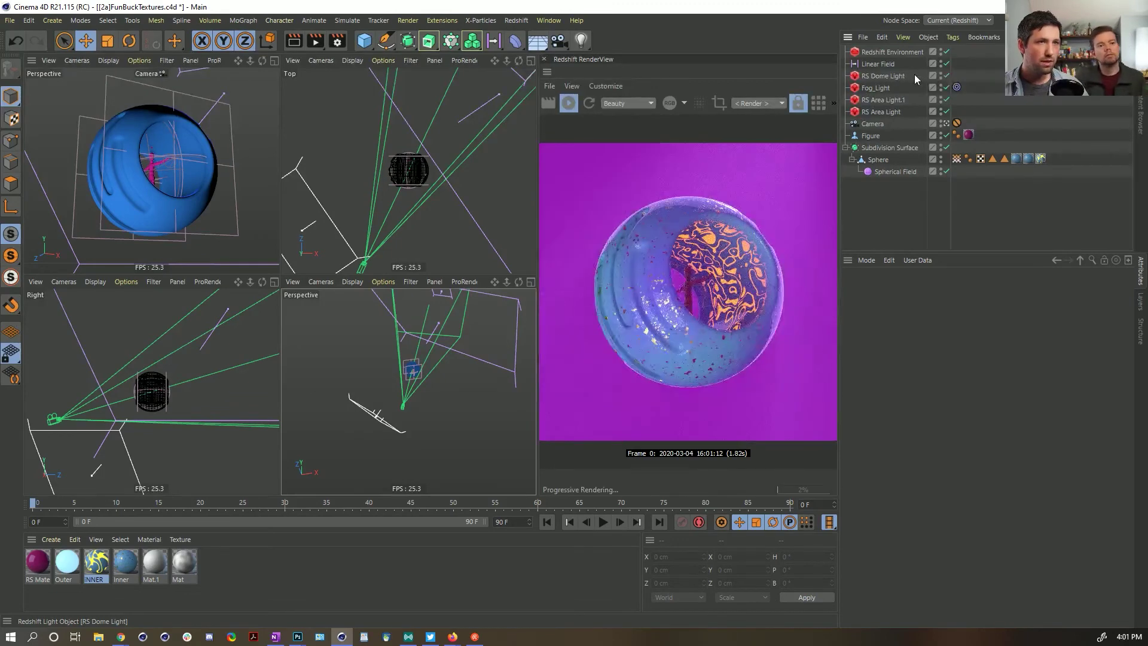
Step: Try a teal Tint of about H 181°, S 56%, V 72% on RS Dome Light with Exposure lowered to about -0.828
click(894, 76)
click(917, 512)
click(940, 509)
click(928, 521)
click(897, 556)
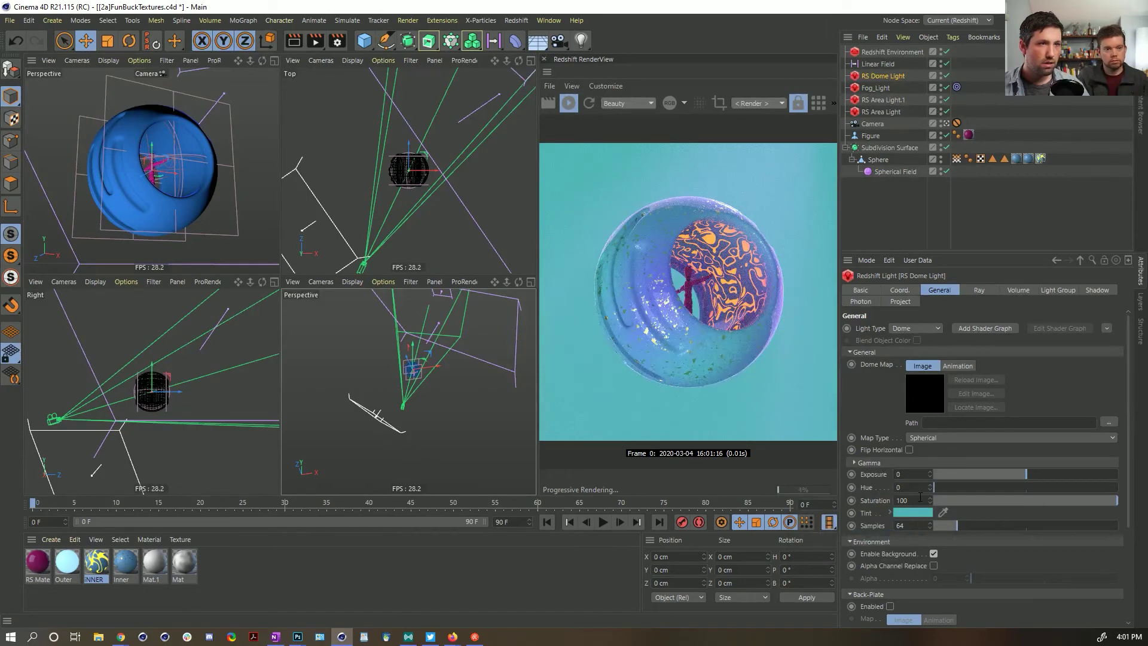
drag(1022, 473, 1017, 474)
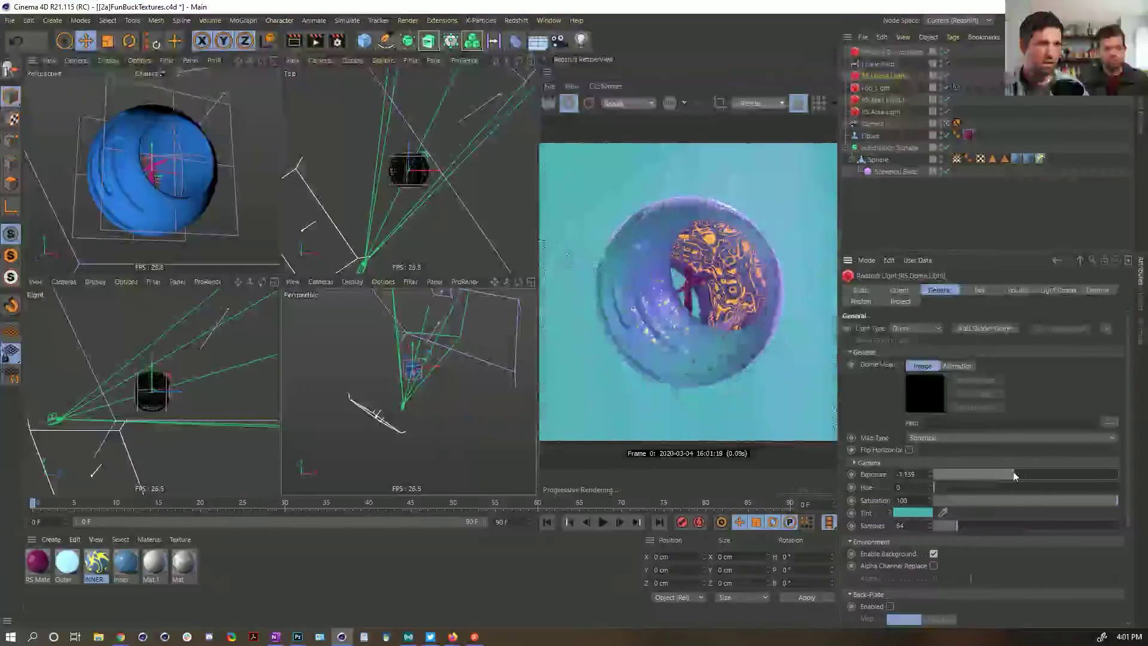
Step: Try a blue Tint on RS Dome Light, about H 214°, S 48%, V 72%
click(919, 512)
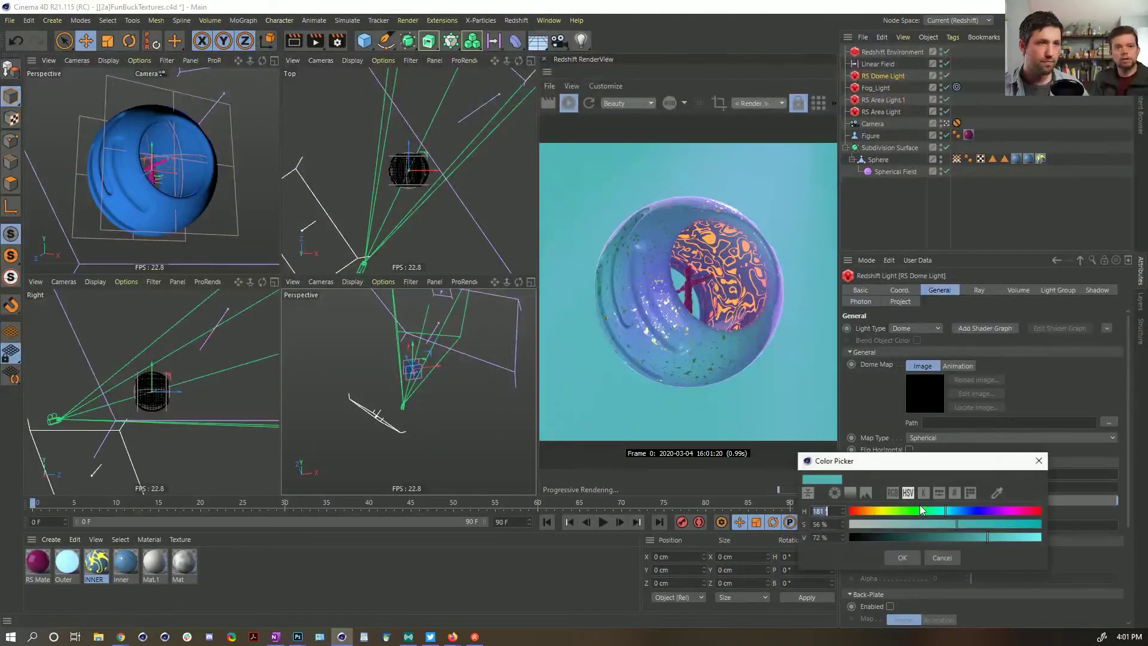
click(960, 510)
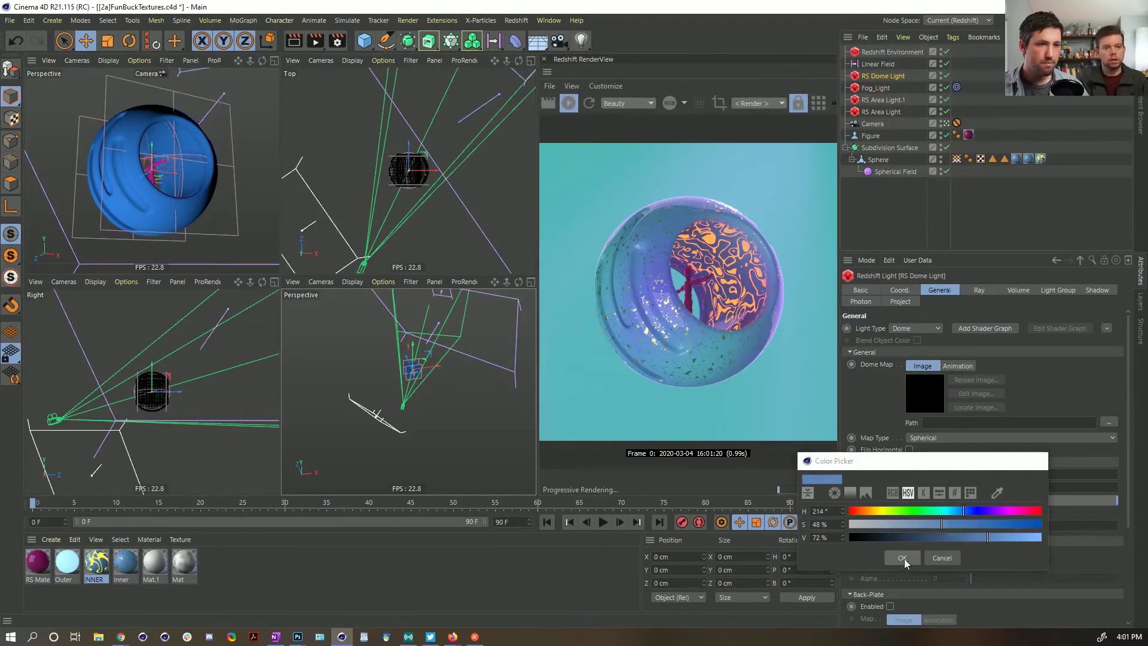
click(902, 557)
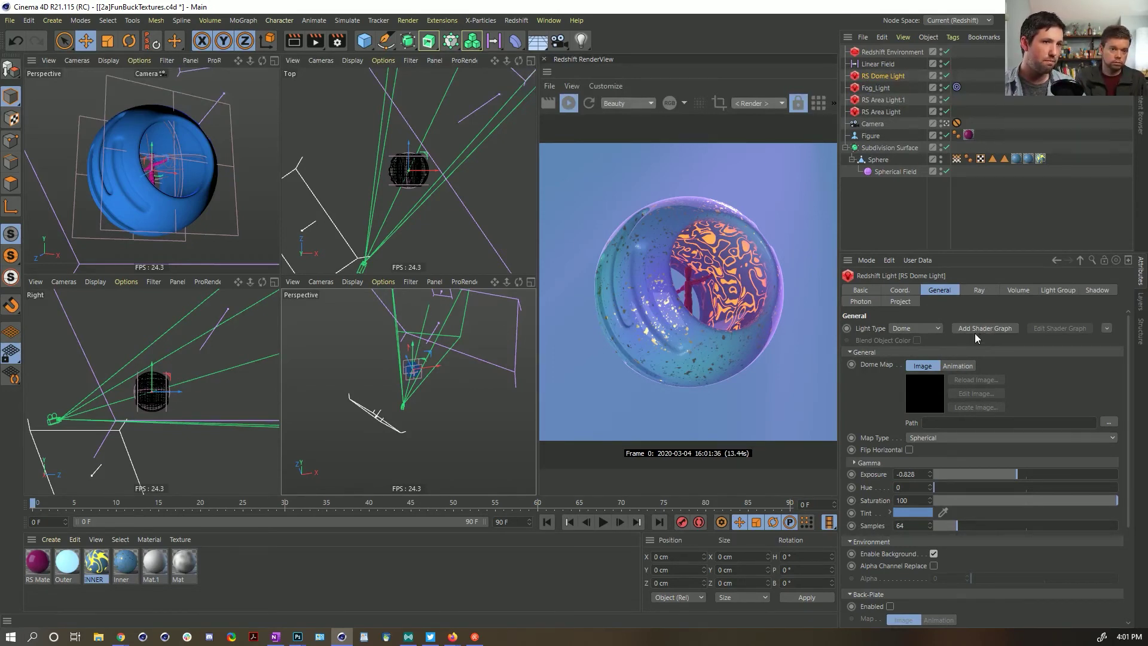
Step: Tint RS Dome Light pinkish magenta and lower its Exposure to about -1.139
click(909, 512)
drag(907, 512, 1000, 518)
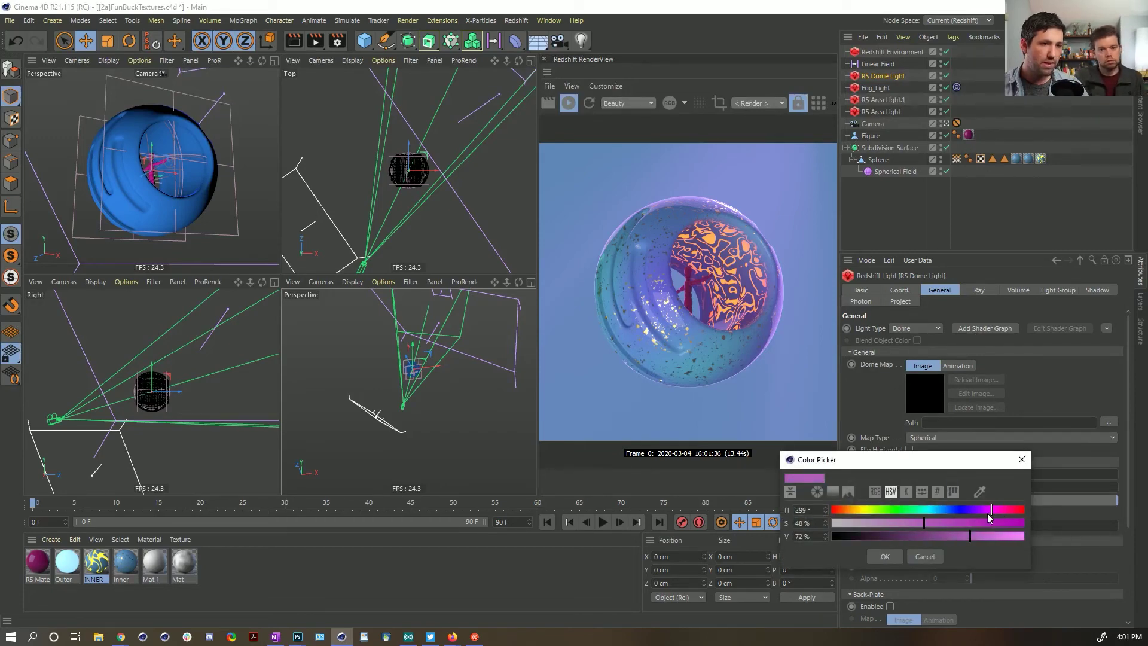
click(885, 556)
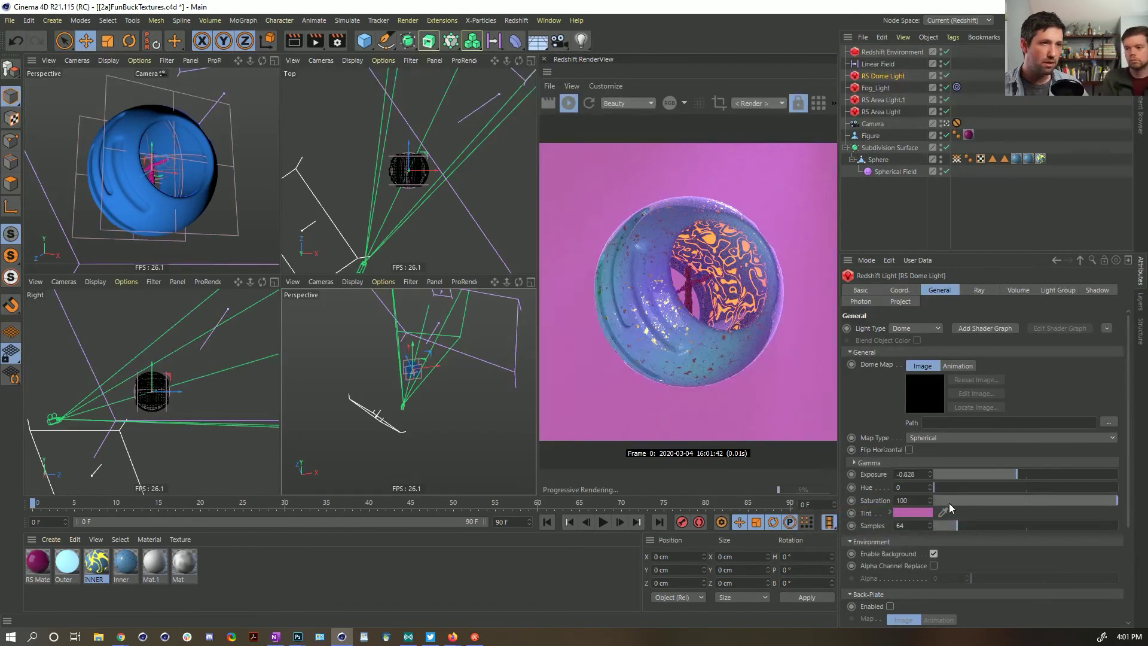
mouse_move(1017, 474)
mouse_down()
mouse_move(1031, 474)
mouse_move(975, 475)
mouse_move(1039, 471)
mouse_move(1013, 471)
mouse_up()
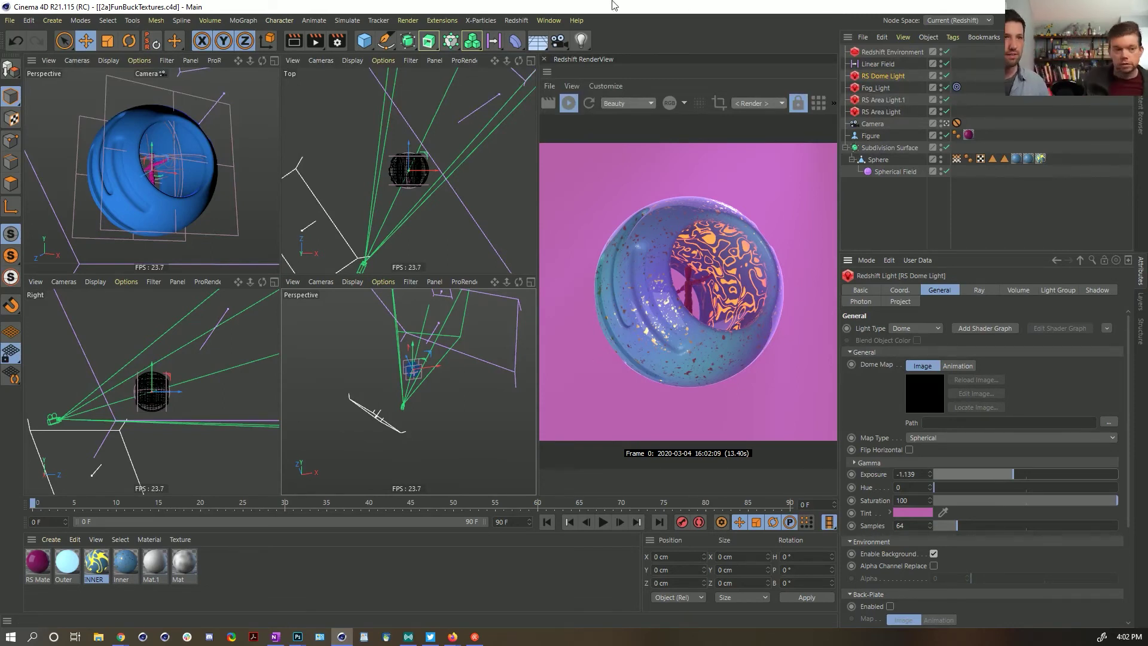
Step: Select a groove strip's polygons on Sphere with Phong Break Selection and set the Phong Angle to 16.3°
click(874, 162)
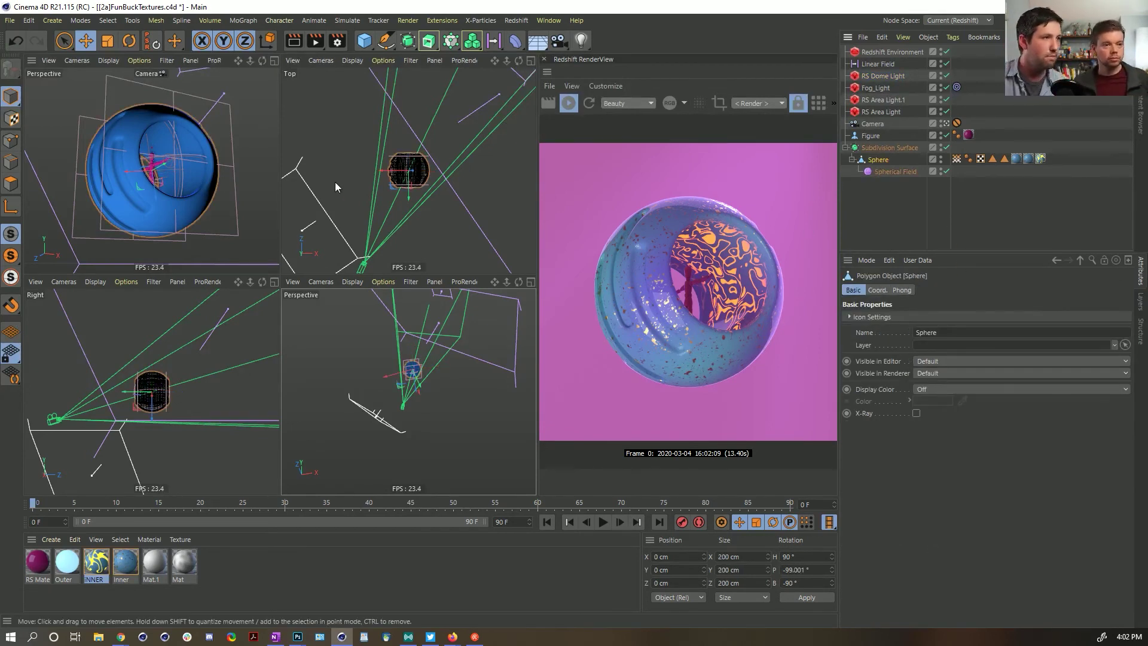
click(10, 183)
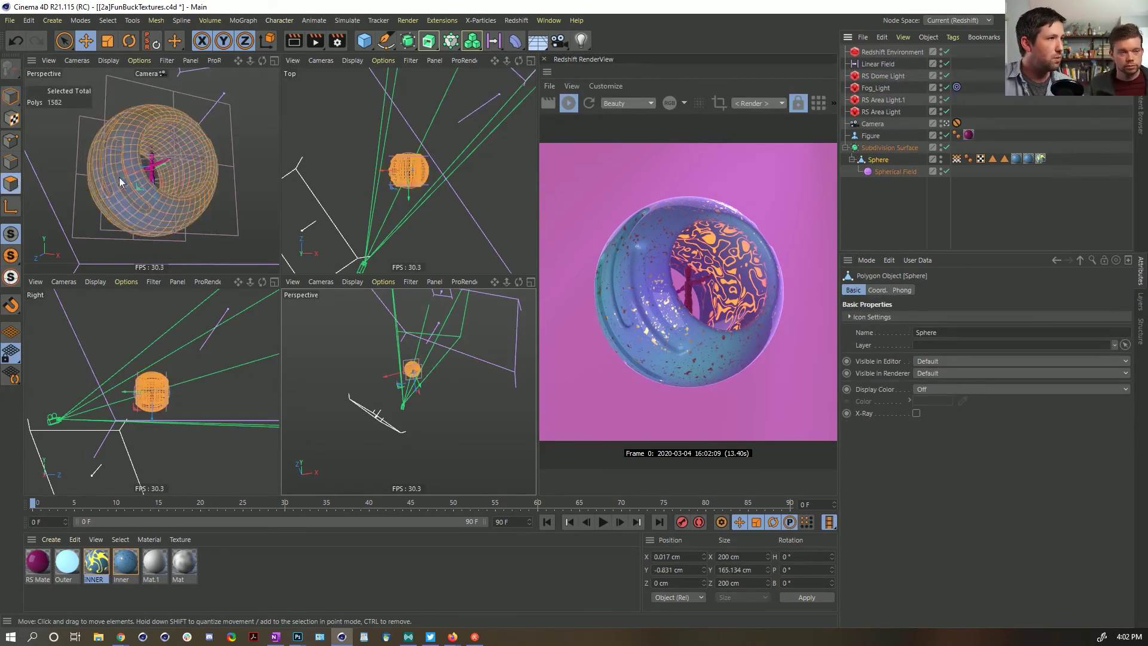
key(e)
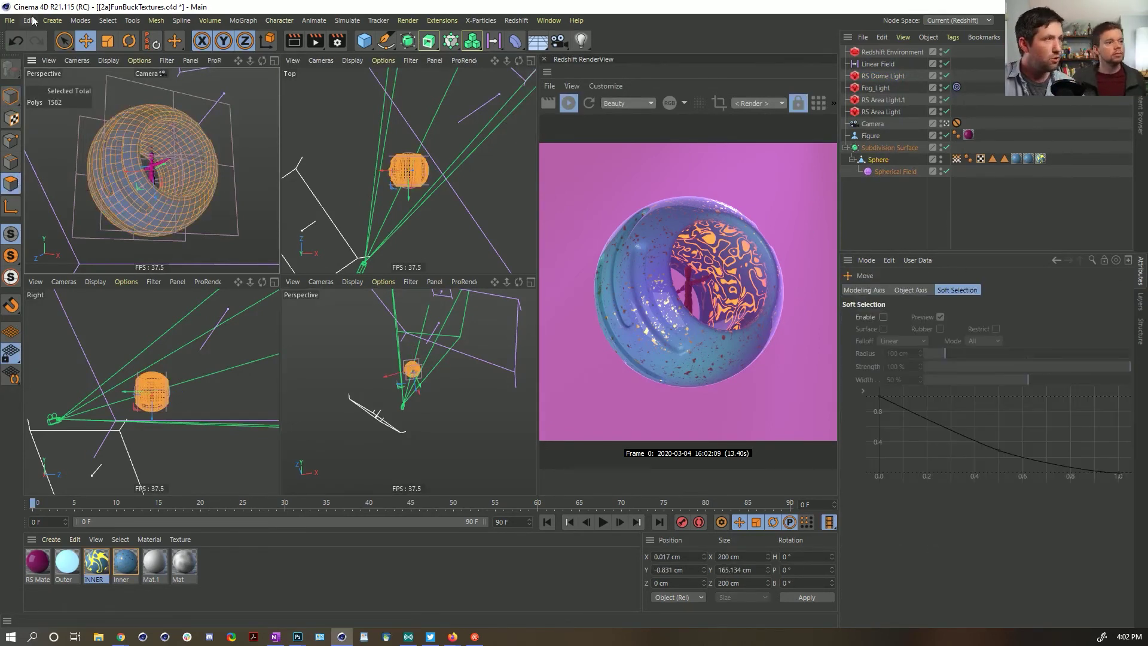
click(108, 20)
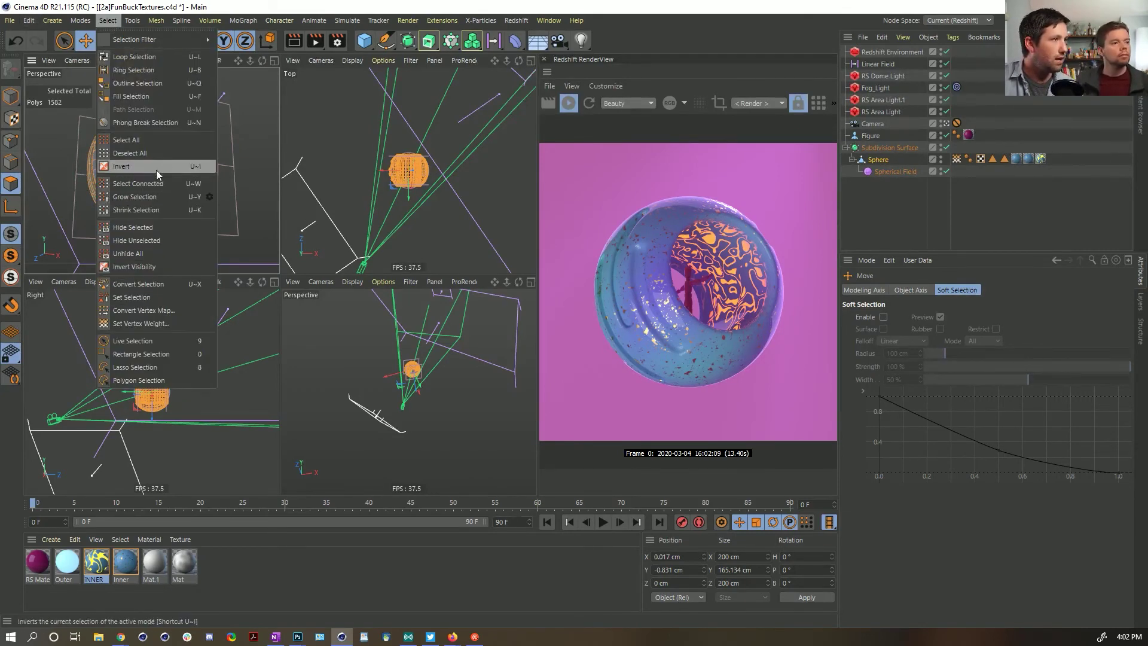
click(156, 122)
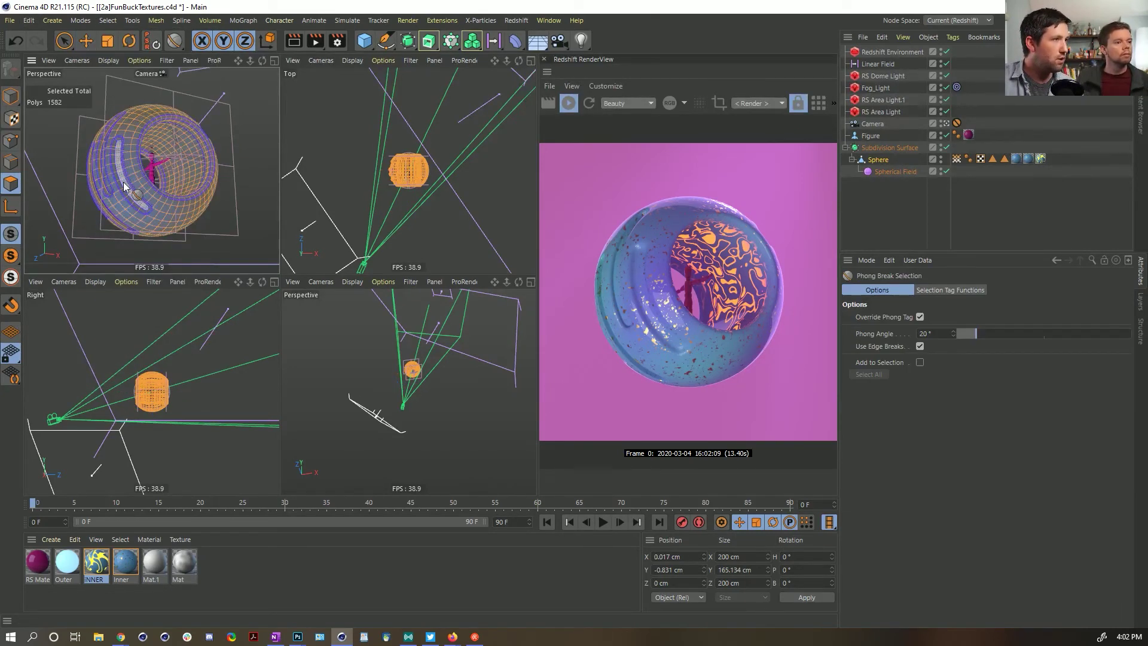
click(123, 182)
mouse_move(977, 335)
mouse_down()
mouse_move(1019, 333)
mouse_move(981, 341)
mouse_up()
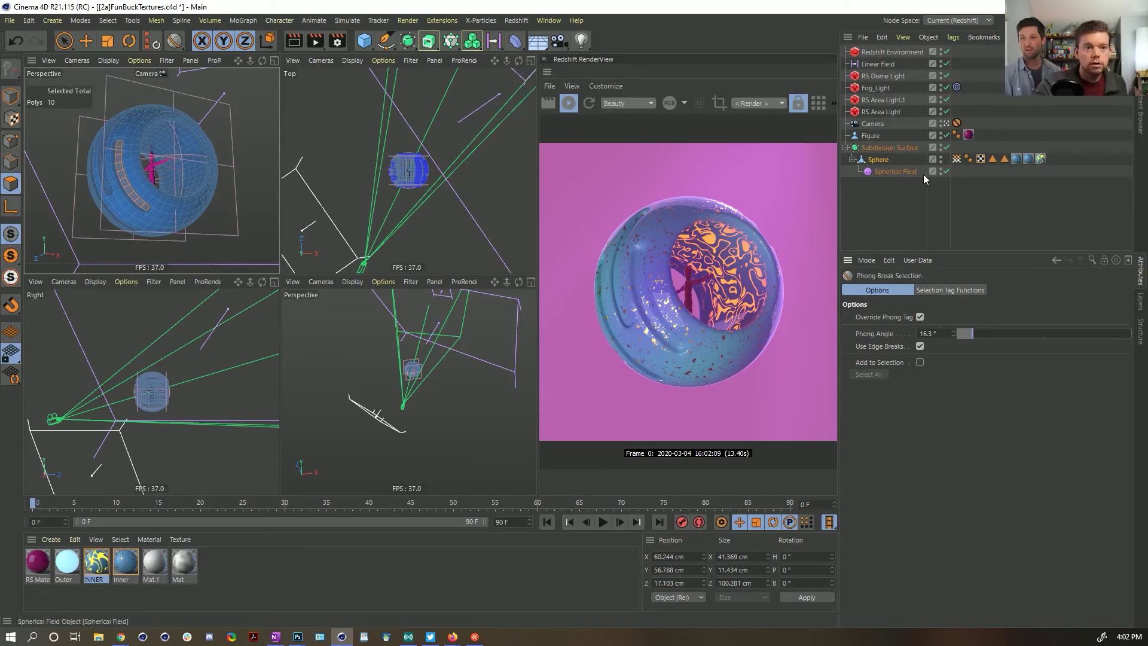
Step: Add the two front groove strips to Sphere's inner polygon selection and store the result in the inner tag with Set Selection
click(1004, 159)
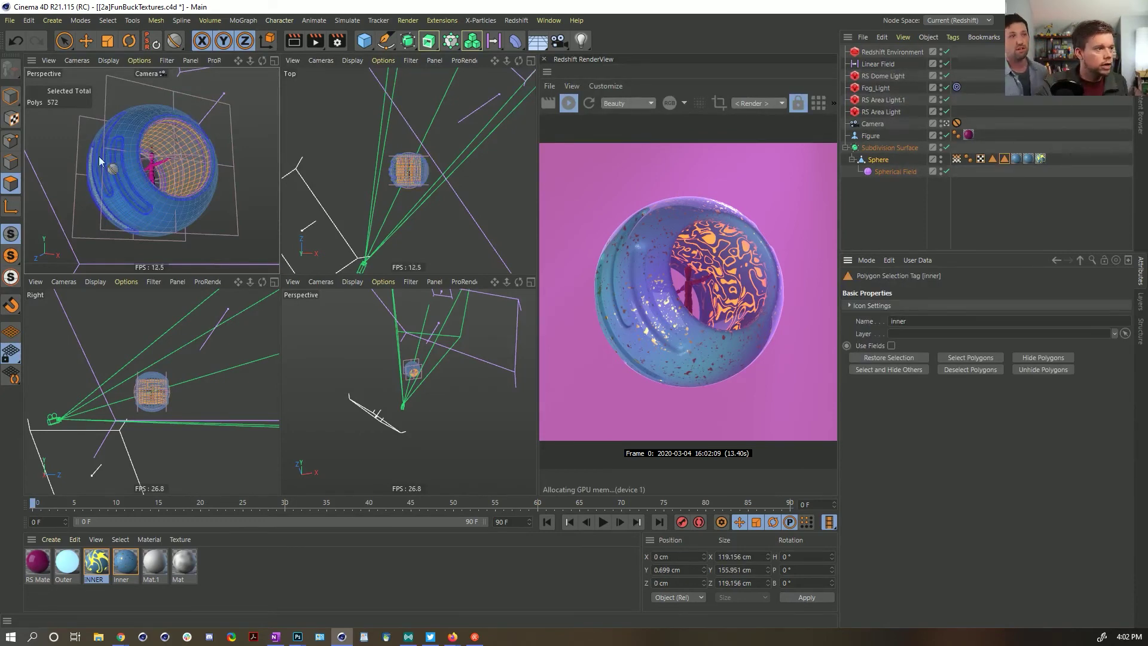
click(129, 193)
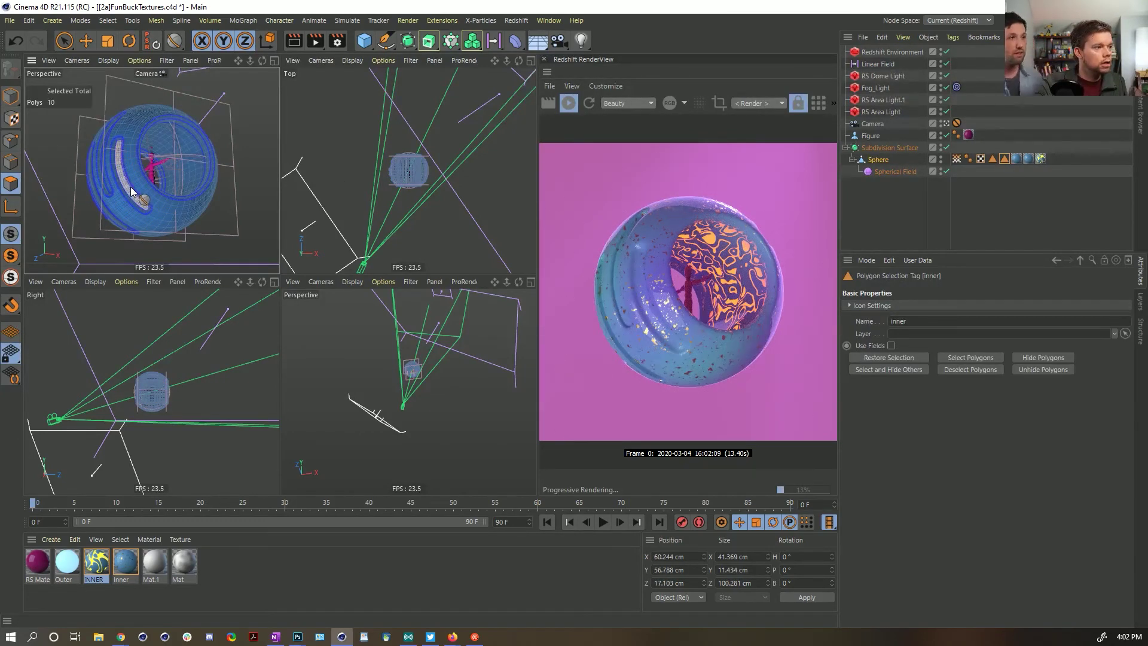
key(ctrl+z)
shift+click(129, 189)
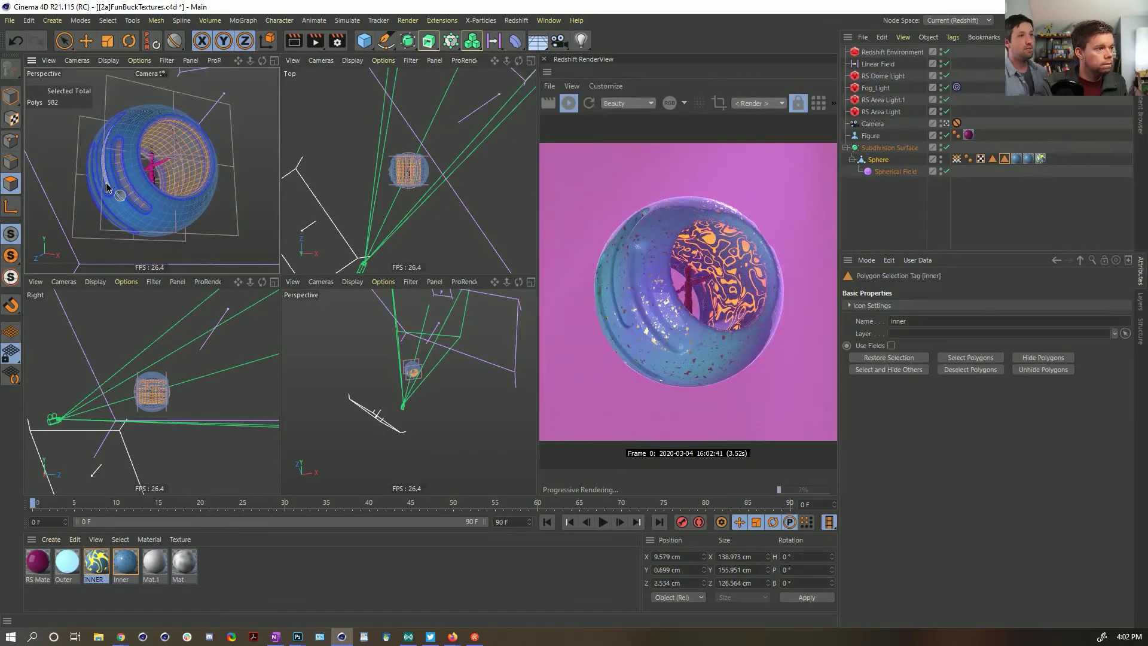
shift+click(147, 210)
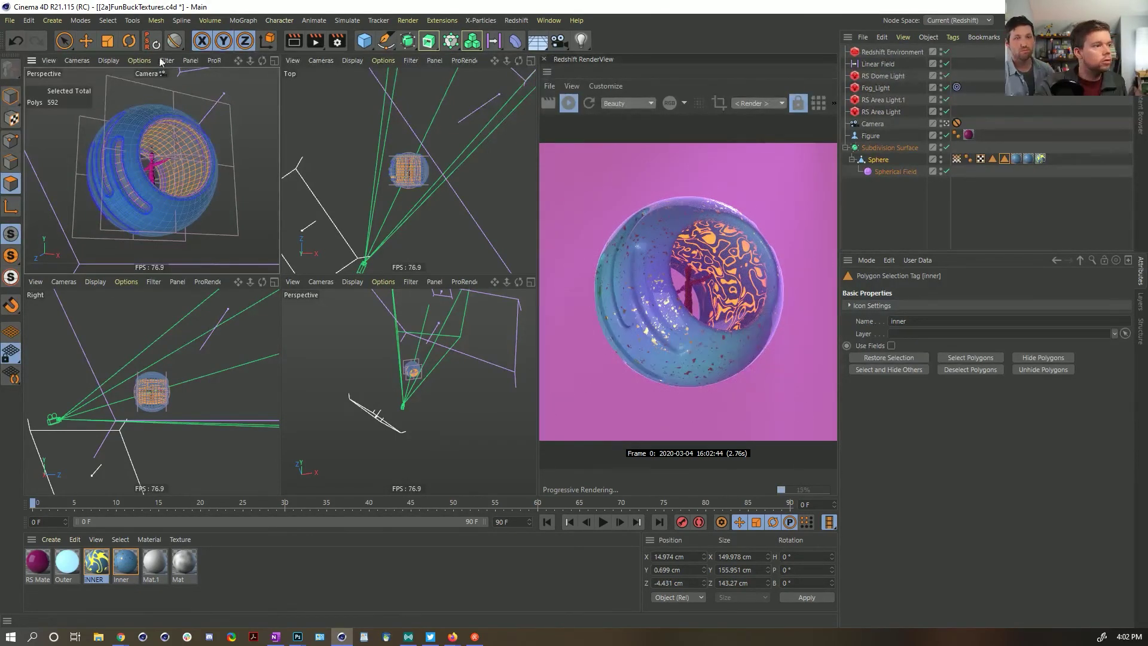
click(80, 20)
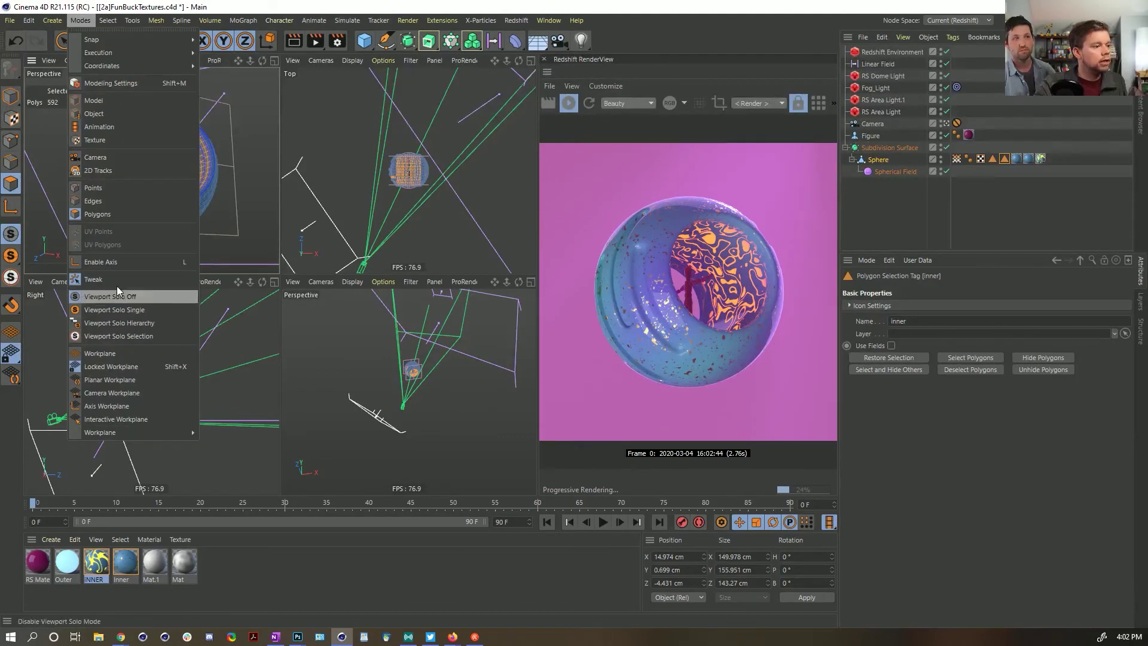
mouse_move(108, 20)
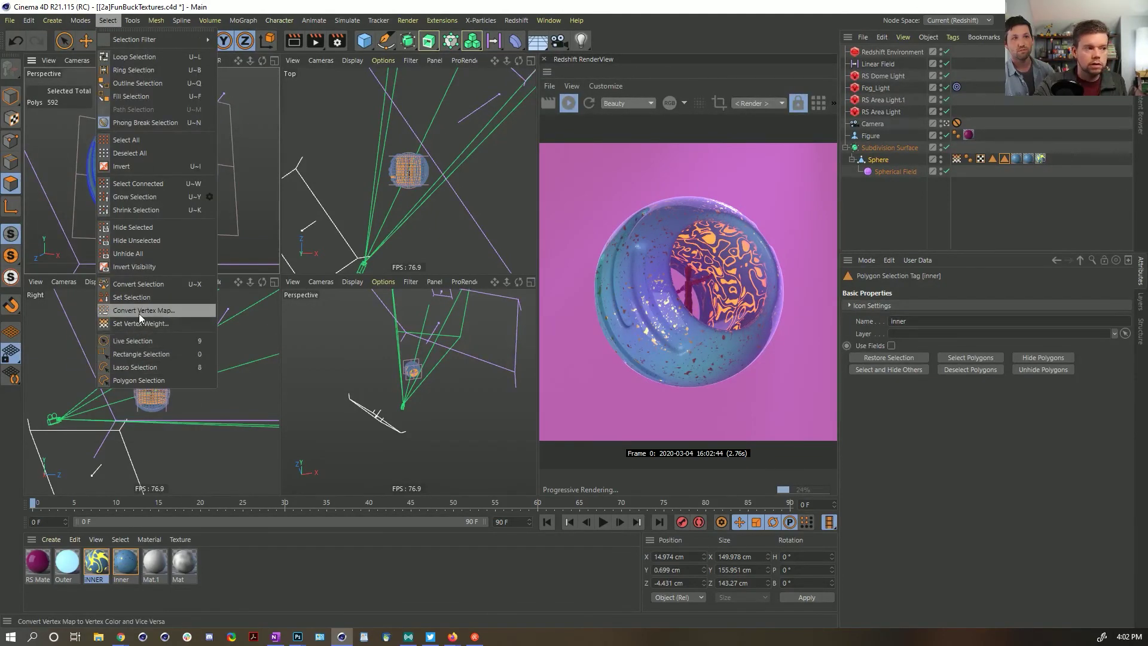
click(143, 298)
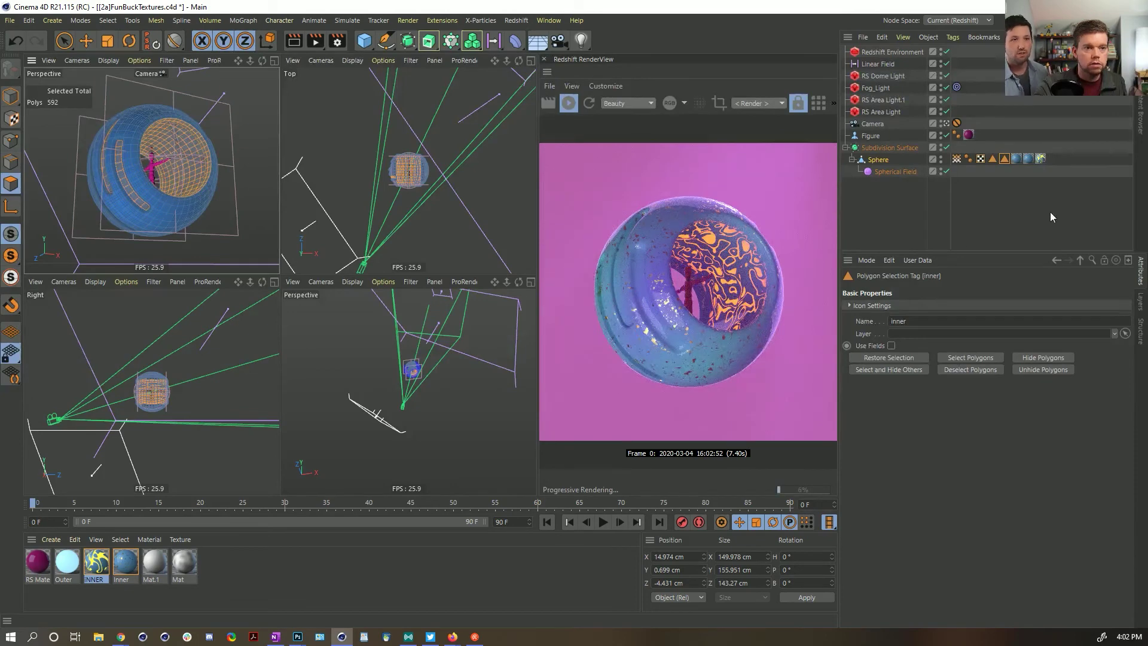
Step: Restart and refresh the interactive Redshift render to check the updated inner polygon selection
click(573, 102)
click(569, 103)
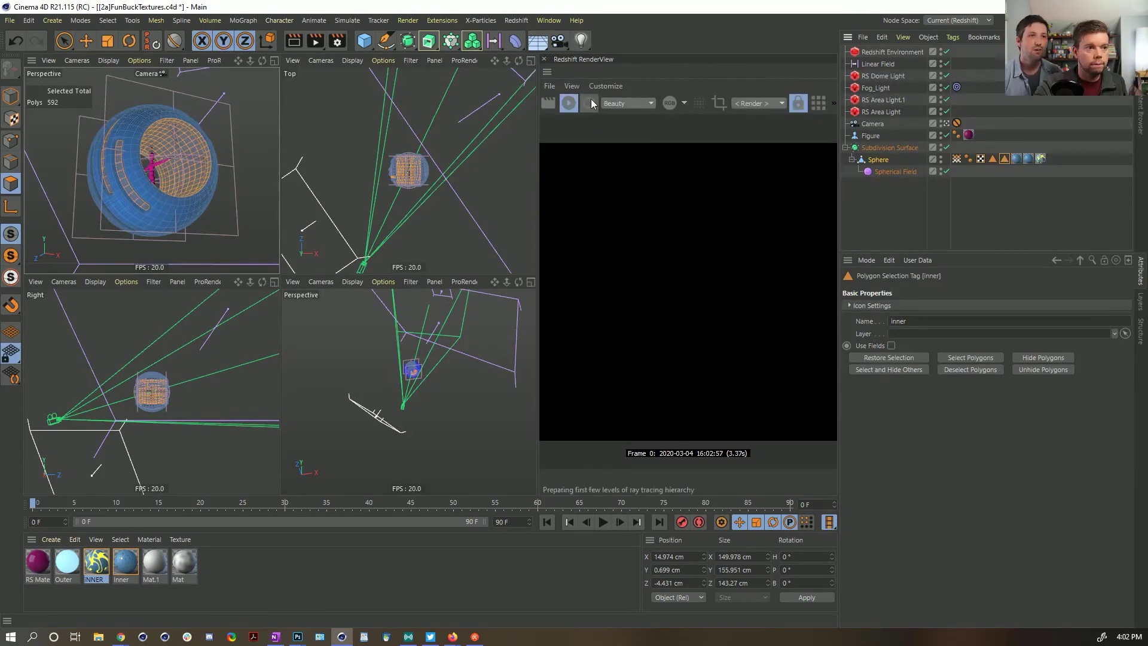
click(590, 100)
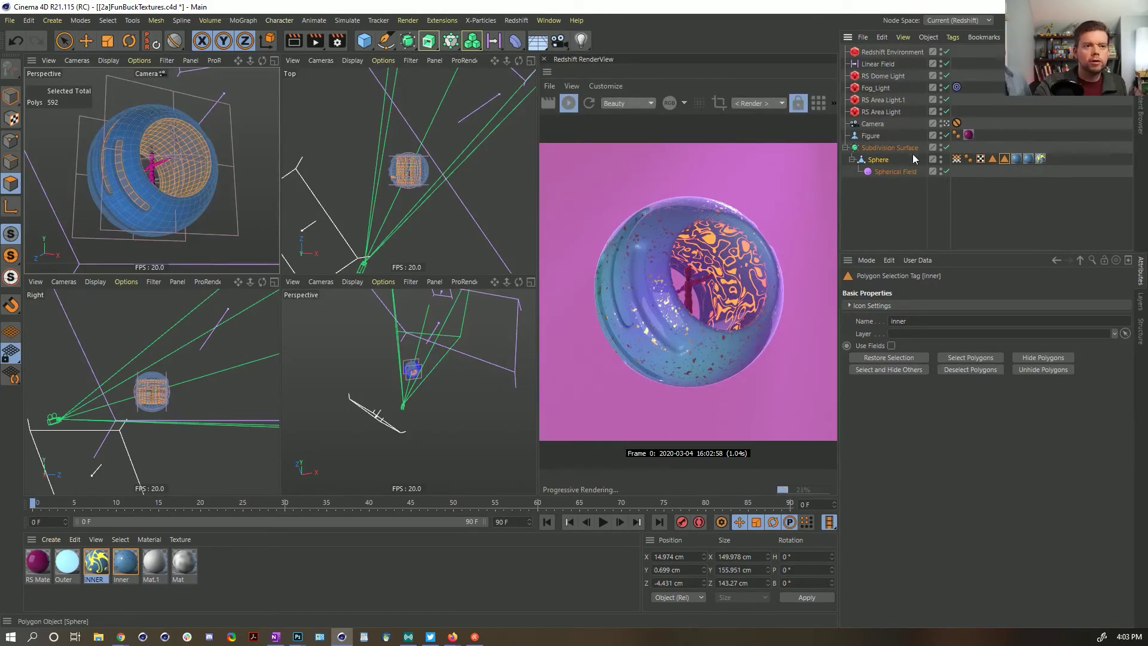
Step: Switch Spherical Field off and on repeatedly to compare the groove texture in the render, leaving the field enabled
click(902, 171)
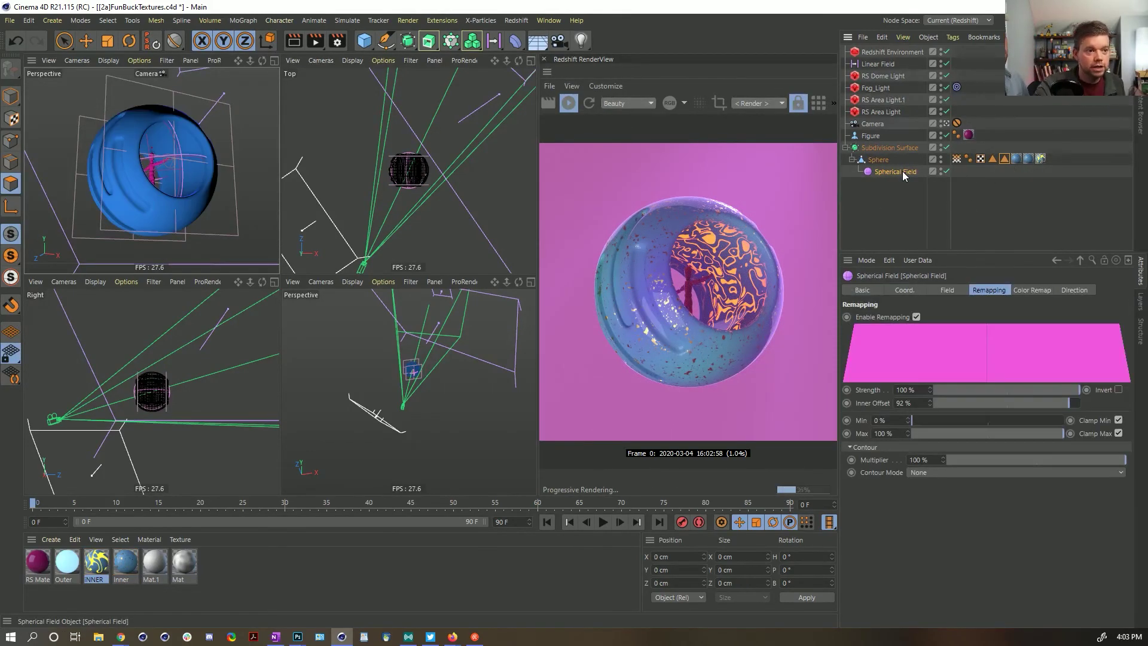
click(946, 171)
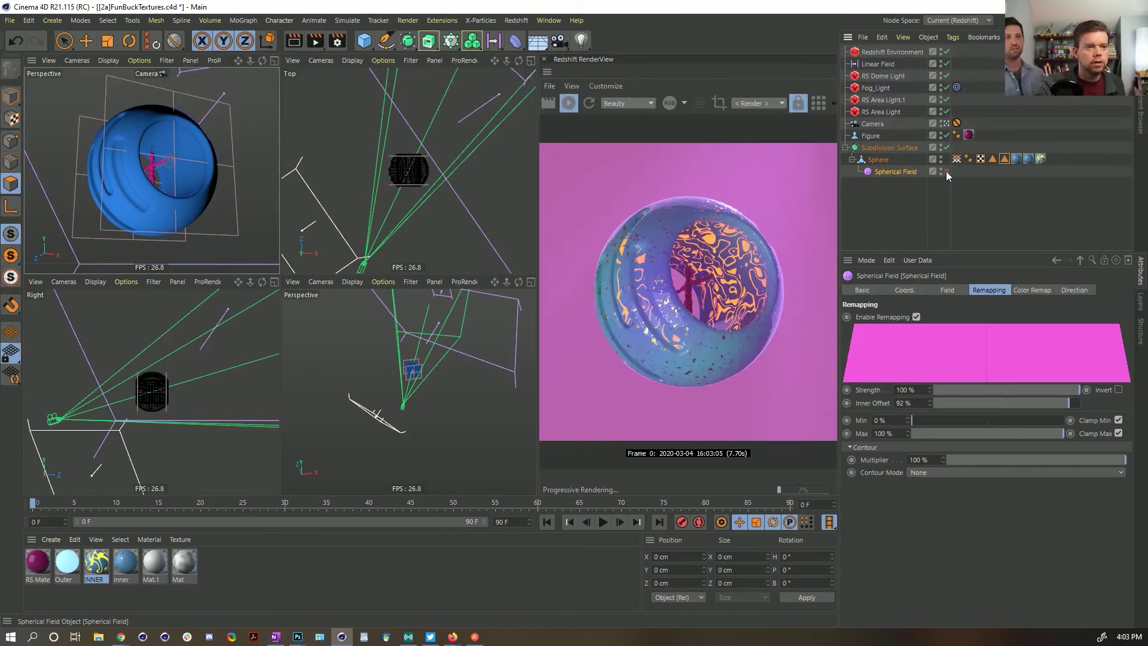
click(946, 171)
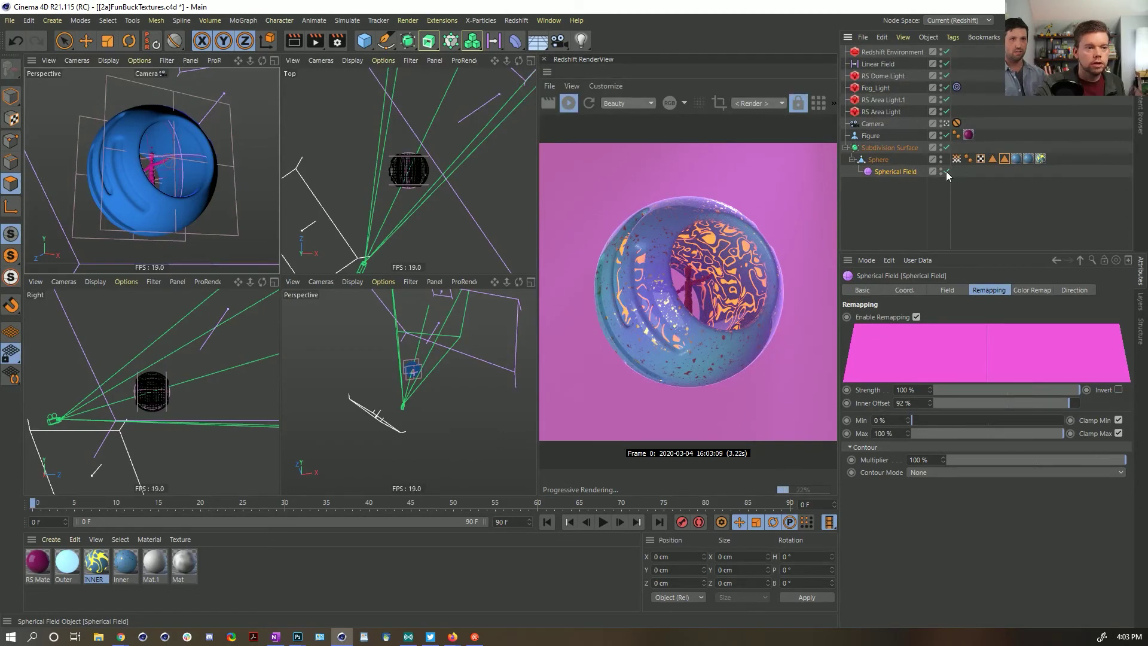
click(946, 171)
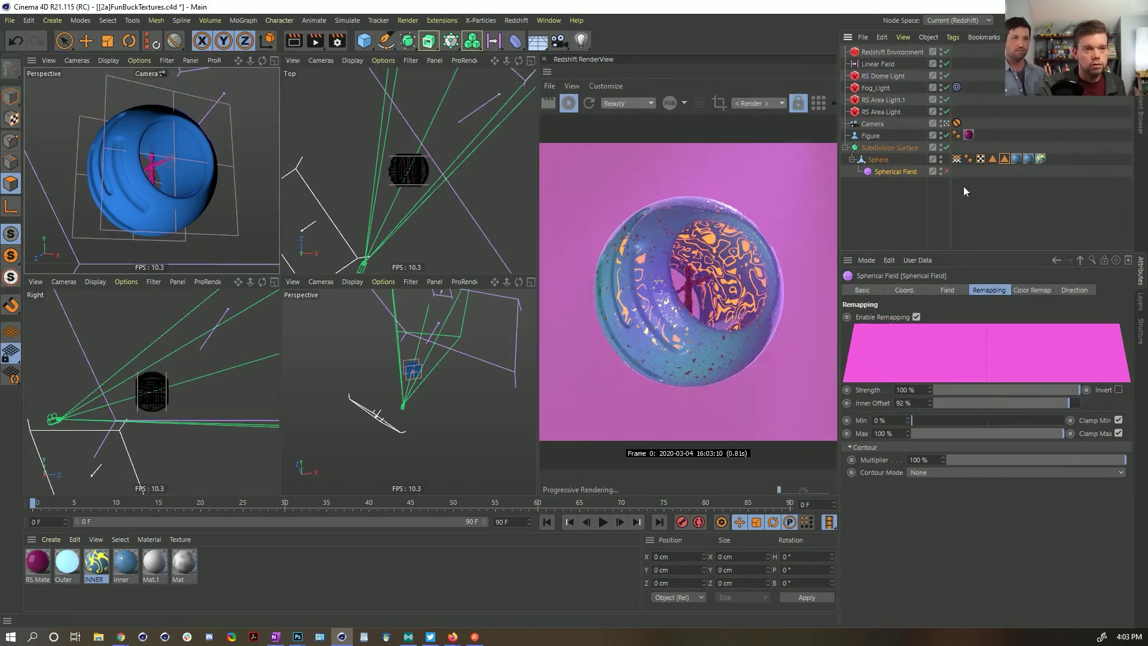
click(947, 171)
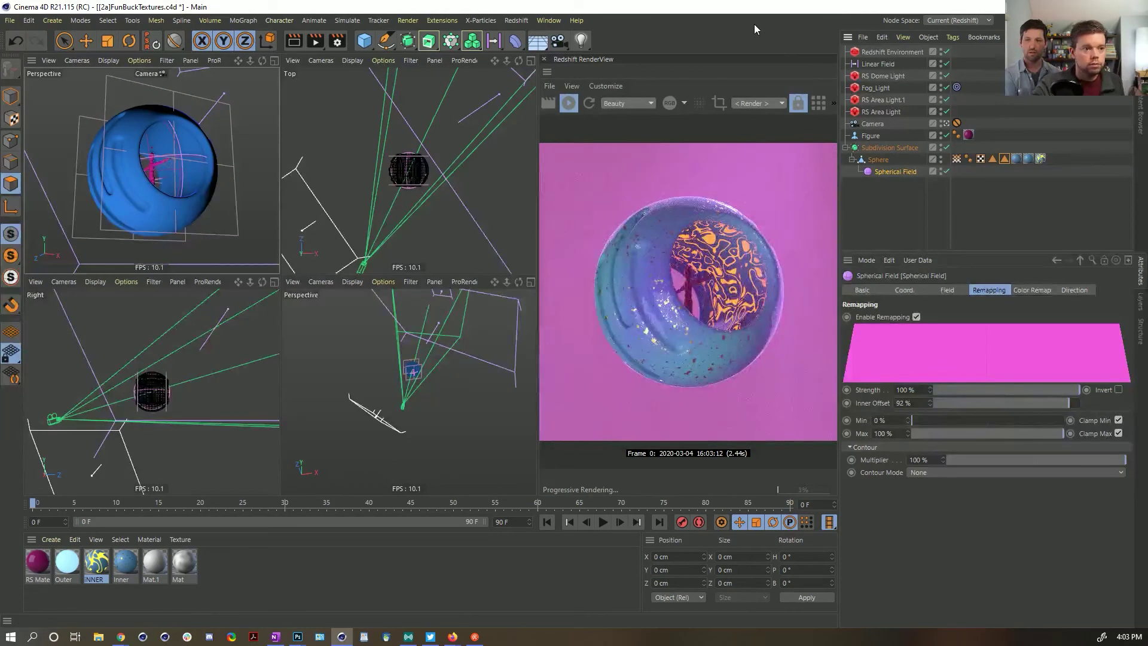
Step: Save the textured sphere scene
key(ctrl+s)
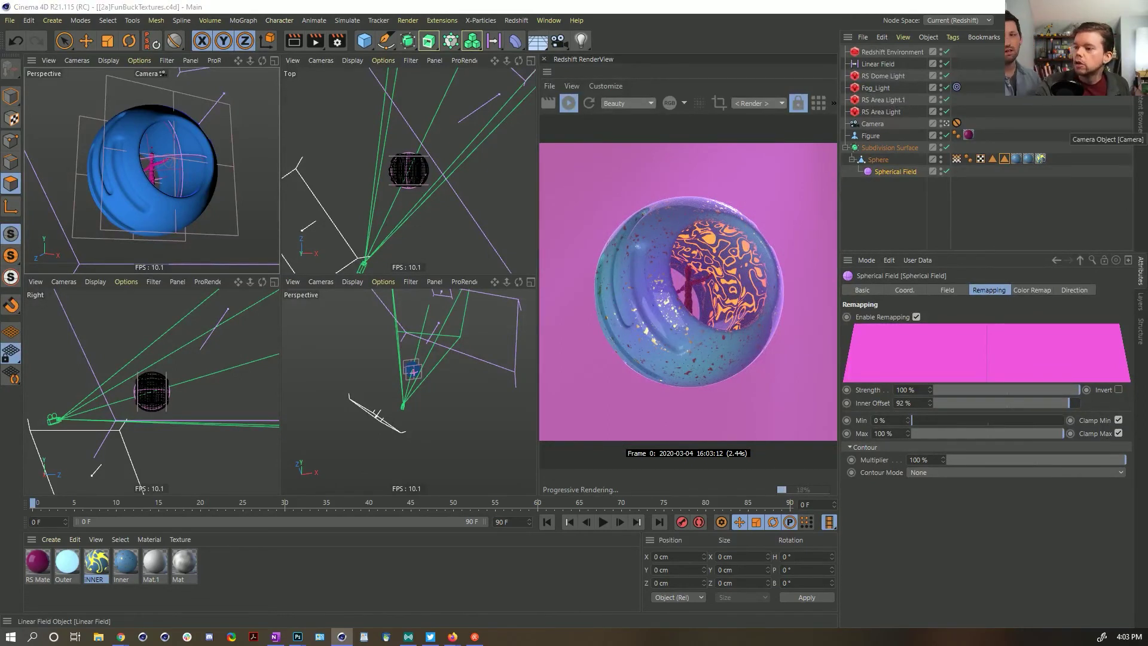
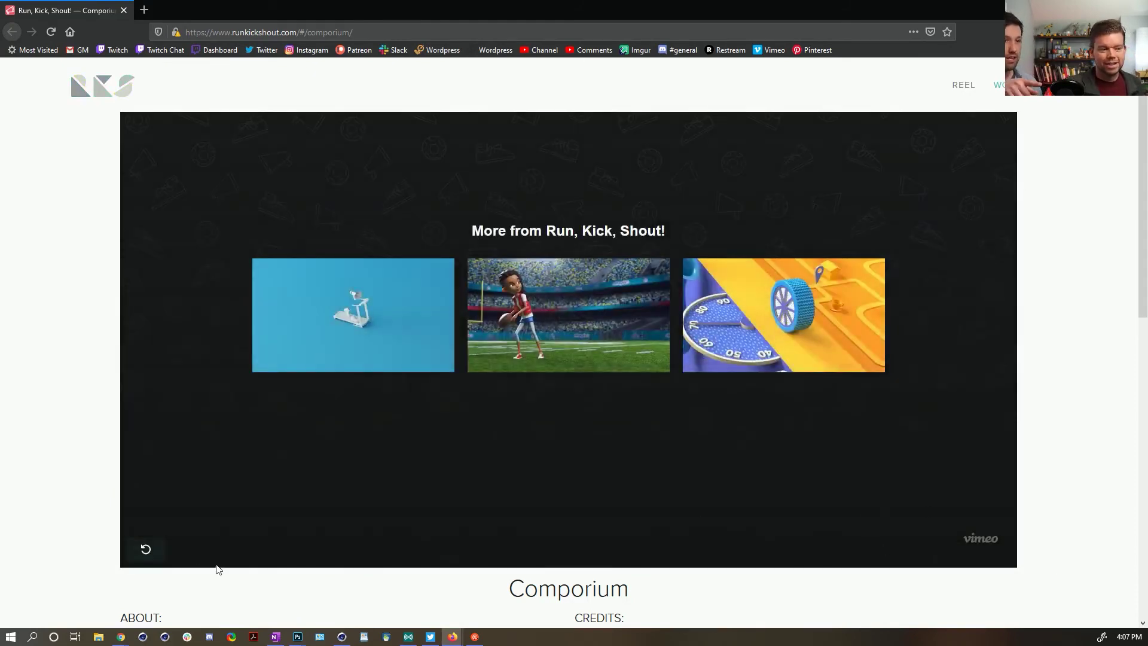
Step: Replay the Comporium video on the Run, Kick, Shout page and scrub back through its closing shots
click(157, 546)
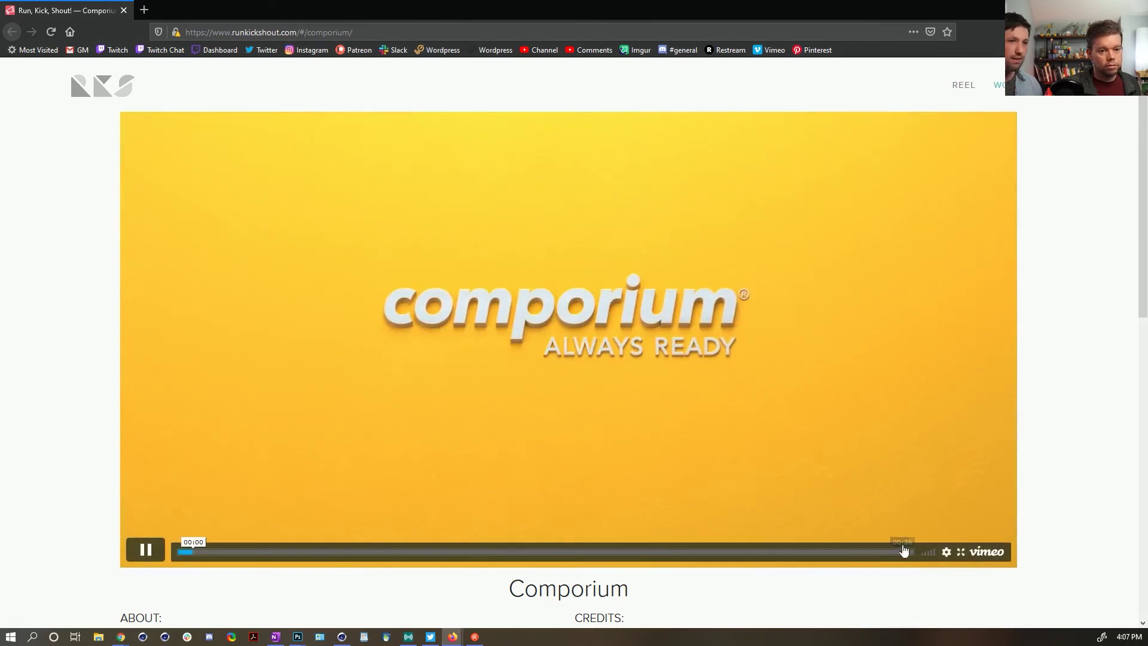
click(906, 551)
drag(895, 557, 290, 556)
click(159, 559)
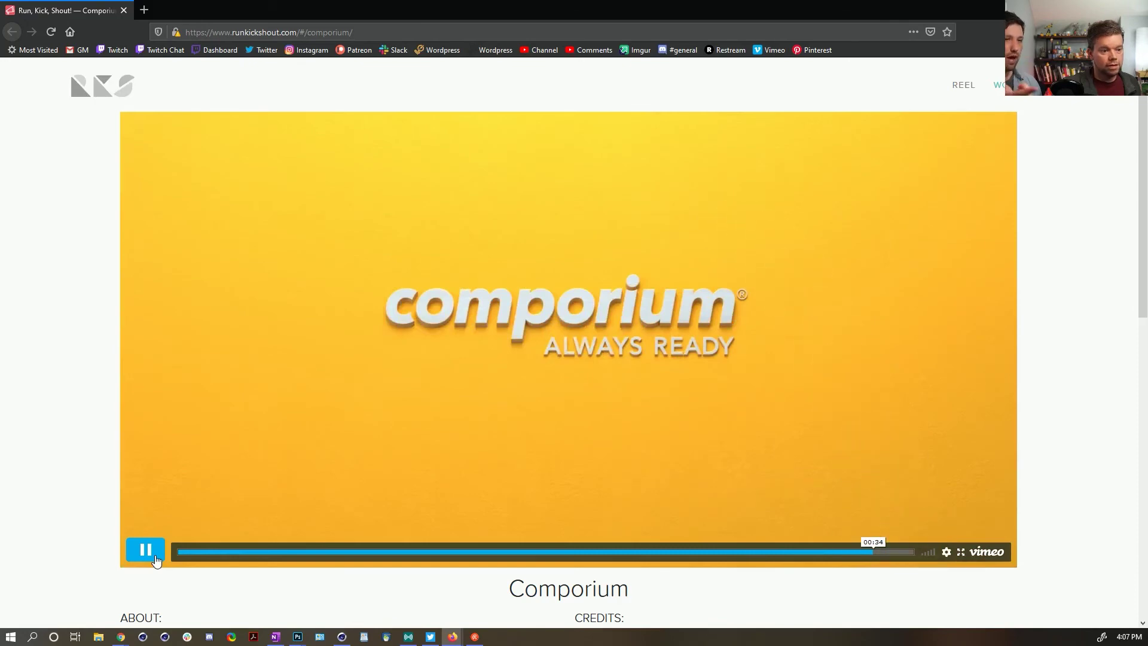
click(156, 560)
click(831, 557)
drag(801, 560, 688, 551)
click(146, 550)
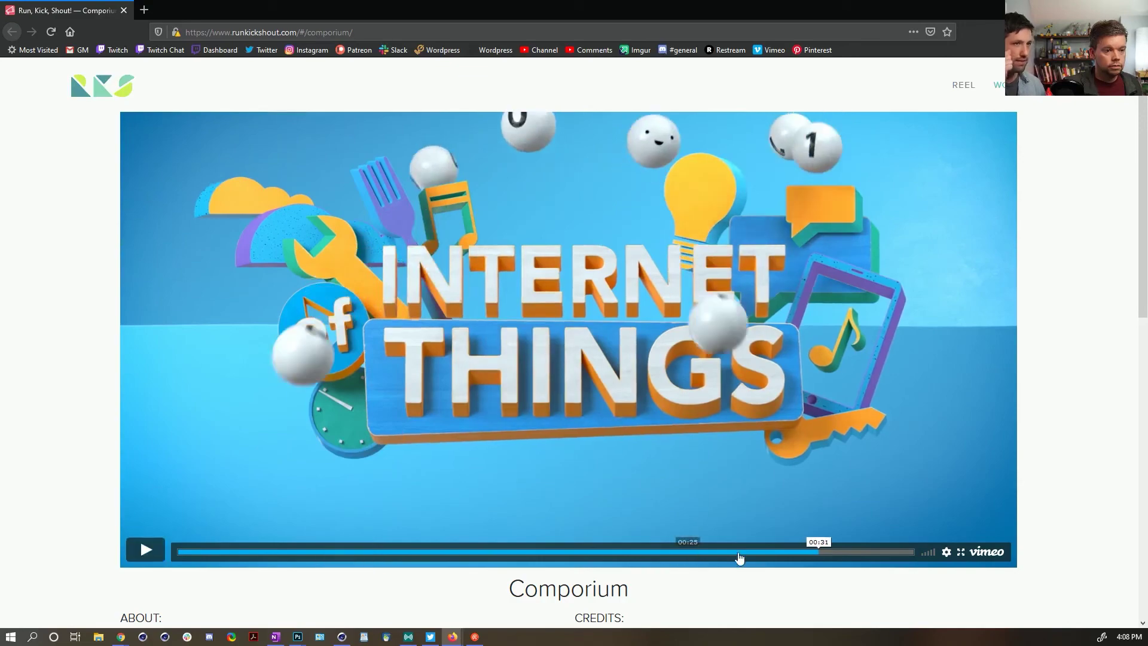
Step: Scrub through the Comporium video's balloon, map and patterned tile shots, pausing on the rolling blue wheel shot
drag(740, 557, 596, 545)
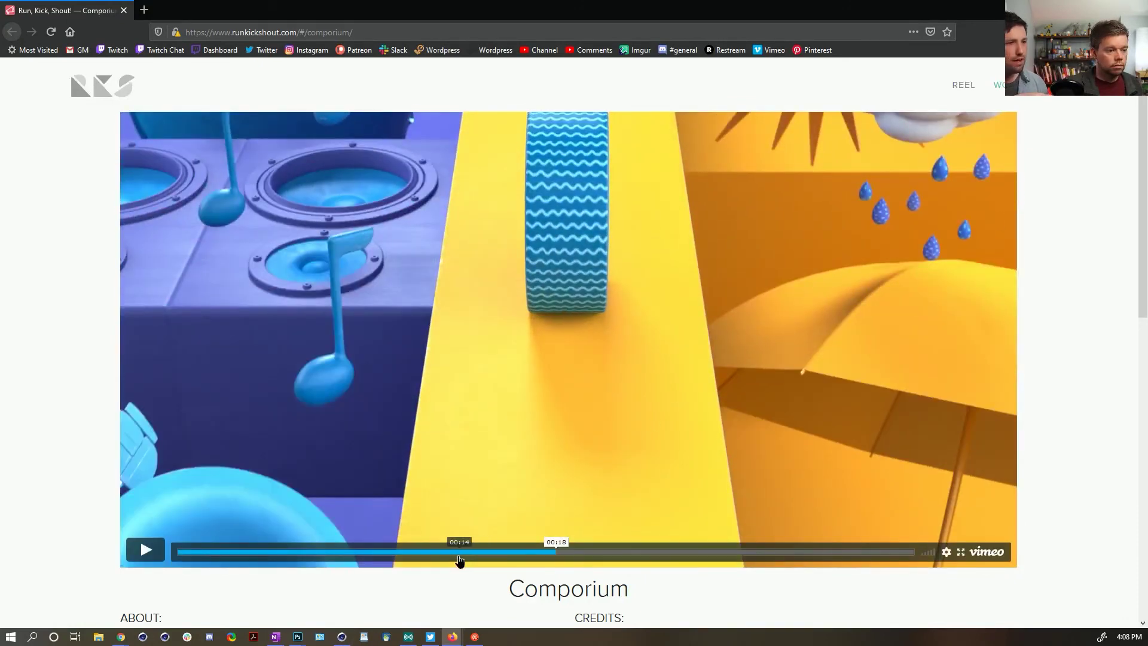
drag(459, 553, 431, 551)
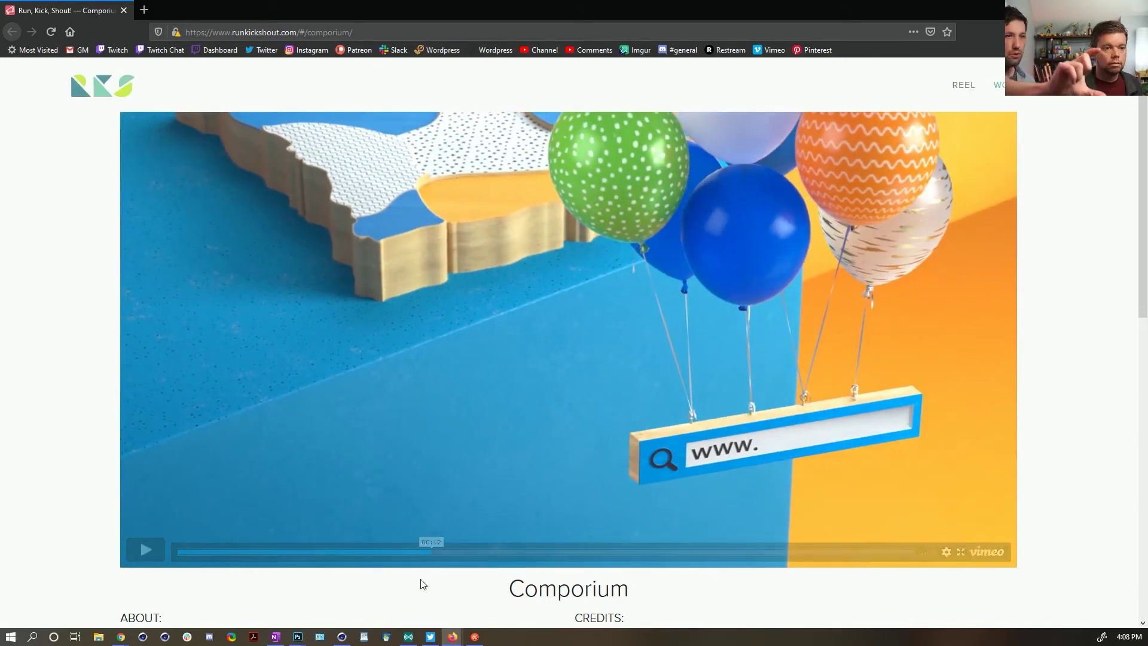
click(151, 558)
click(399, 553)
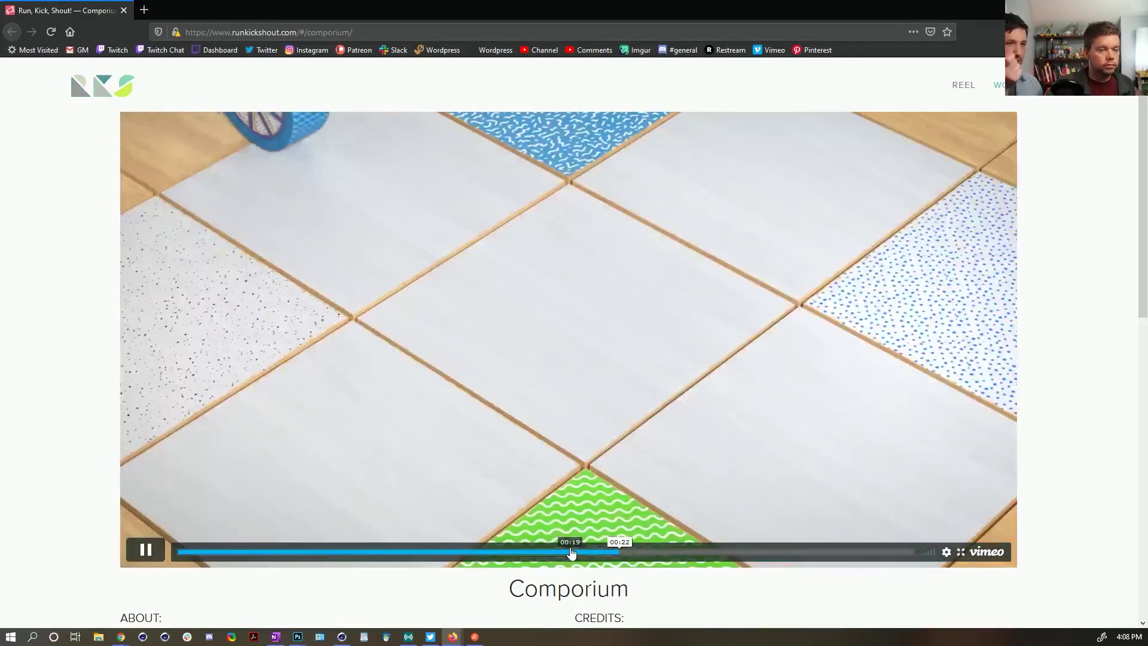
drag(571, 553, 515, 556)
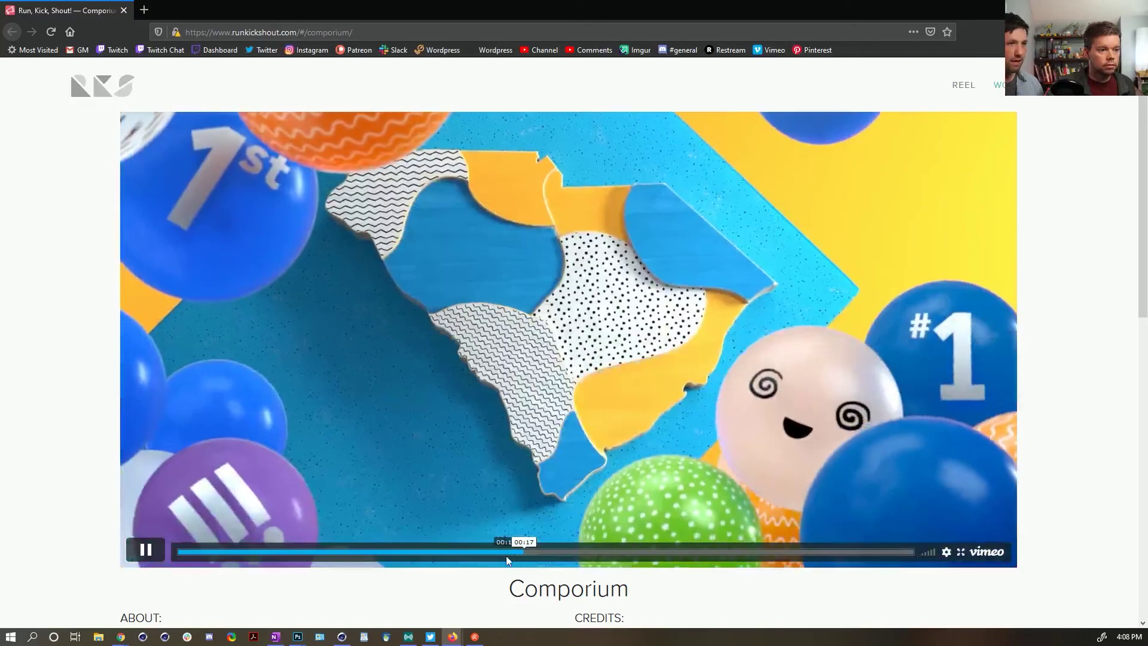
click(143, 556)
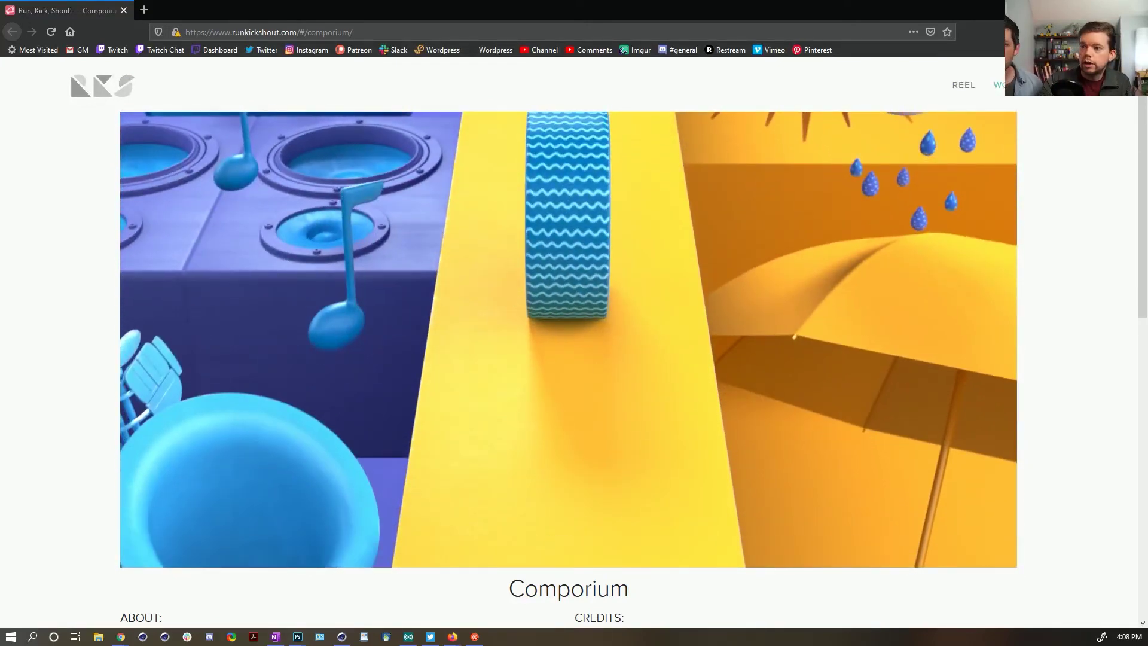
Step: Switch to Cinema 4D, create a new empty project and load the Standard layout
key(alt+Tab)
key(ctrl+n)
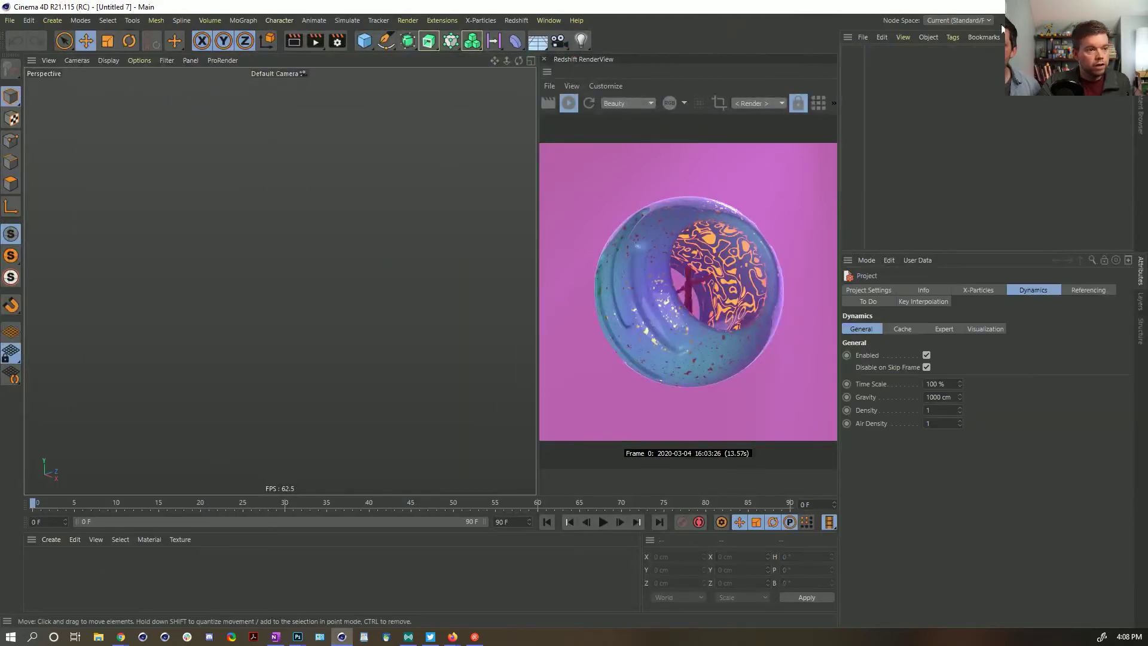
click(1083, 21)
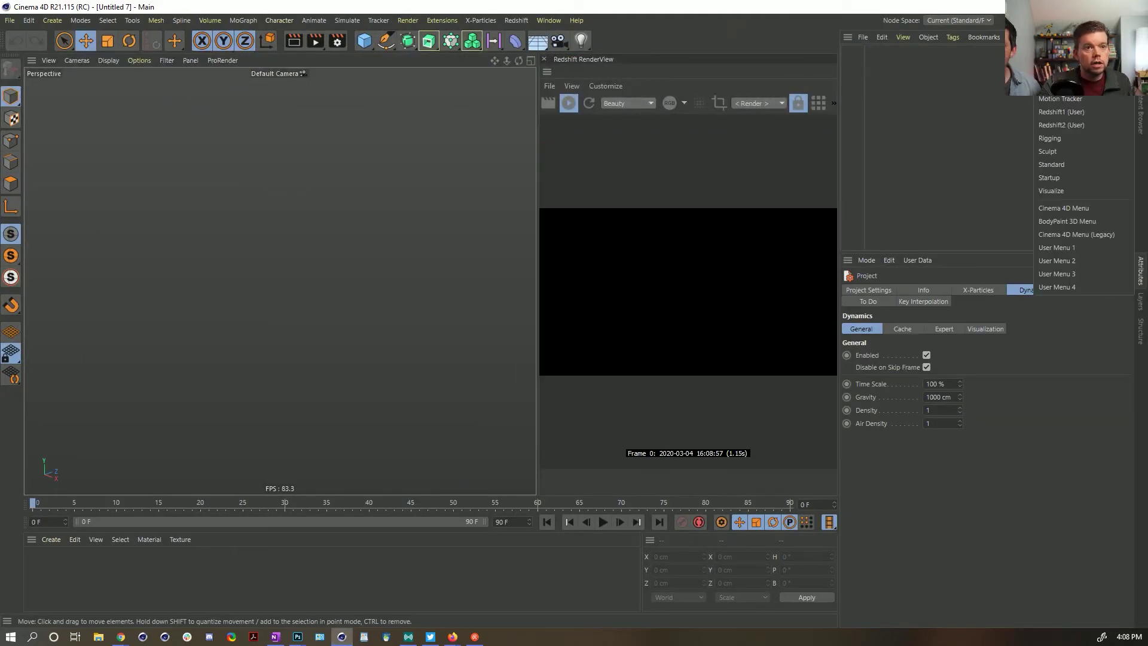
click(1068, 164)
key(alt+Tab)
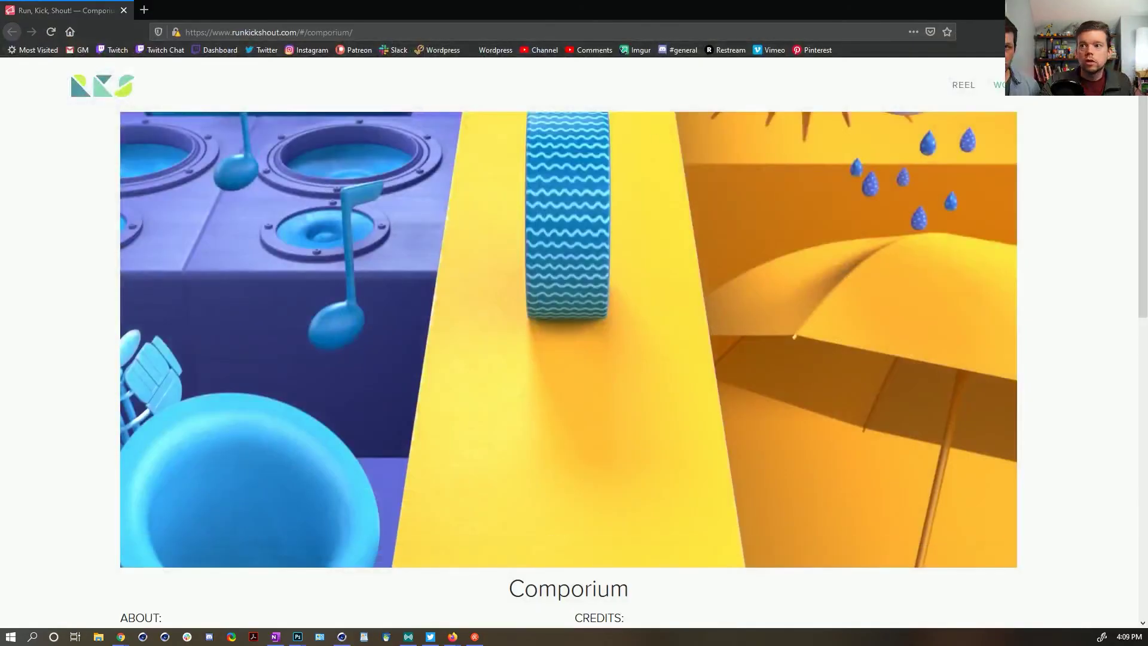
key(alt+Tab)
Step: Add a Sphere and move it to about X -143, Y 158, Z -64 cm
click(364, 41)
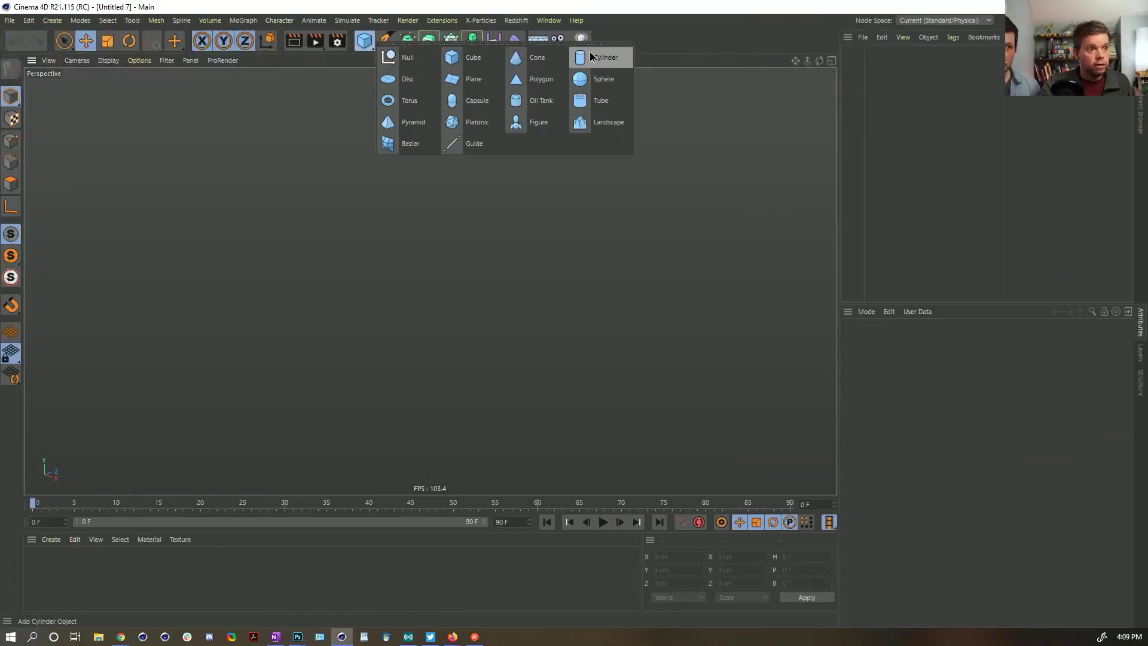
click(602, 79)
drag(468, 225, 343, 90)
Step: Add a Cube, scale it to about 15.8 cm, and move it below the sphere
click(369, 41)
click(472, 63)
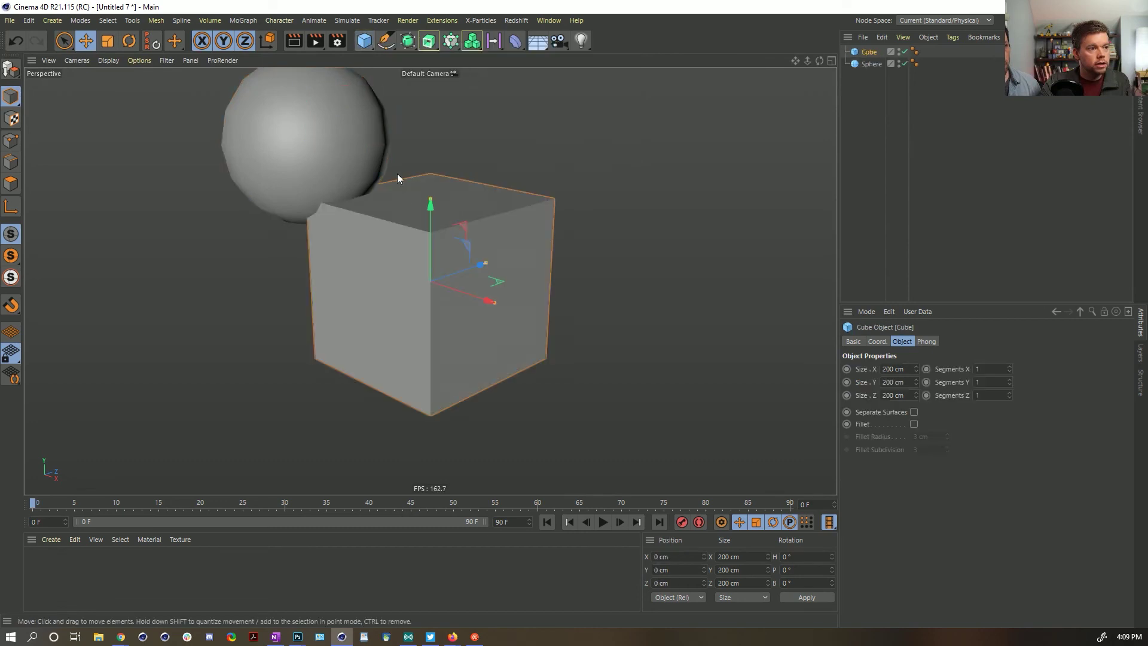
key(t)
drag(536, 224, 302, 472)
key(e)
drag(494, 256, 440, 352)
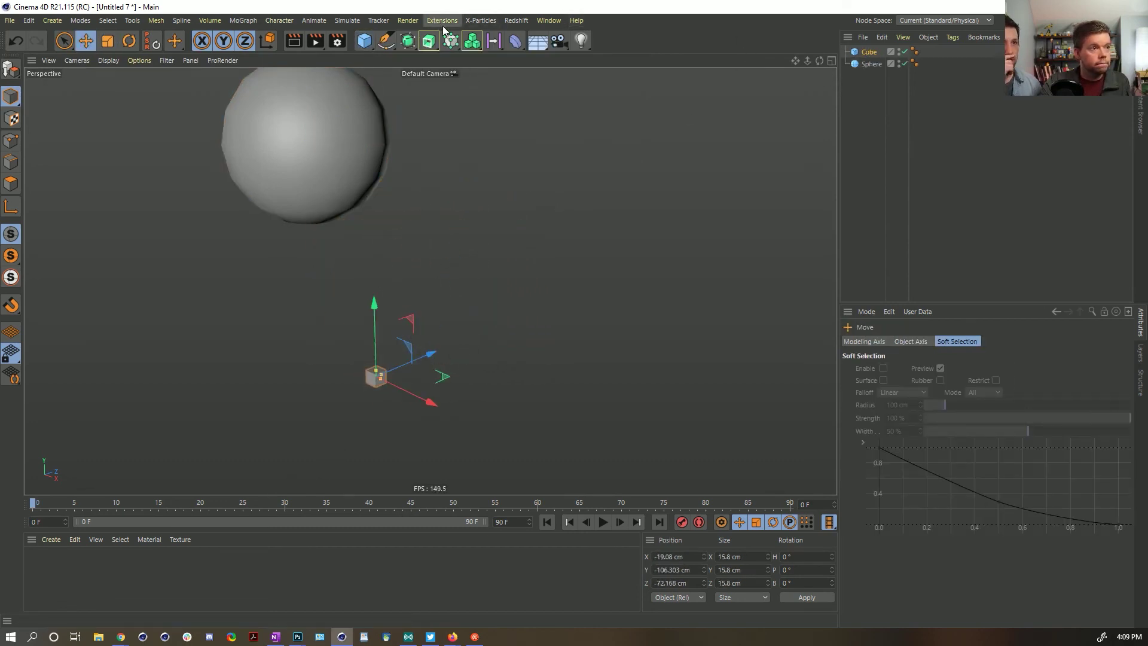
Step: Add a Tracer linking the Cube and Sphere, with Tracing Mode Connect All Objects and Trace Vertices disabled
click(449, 47)
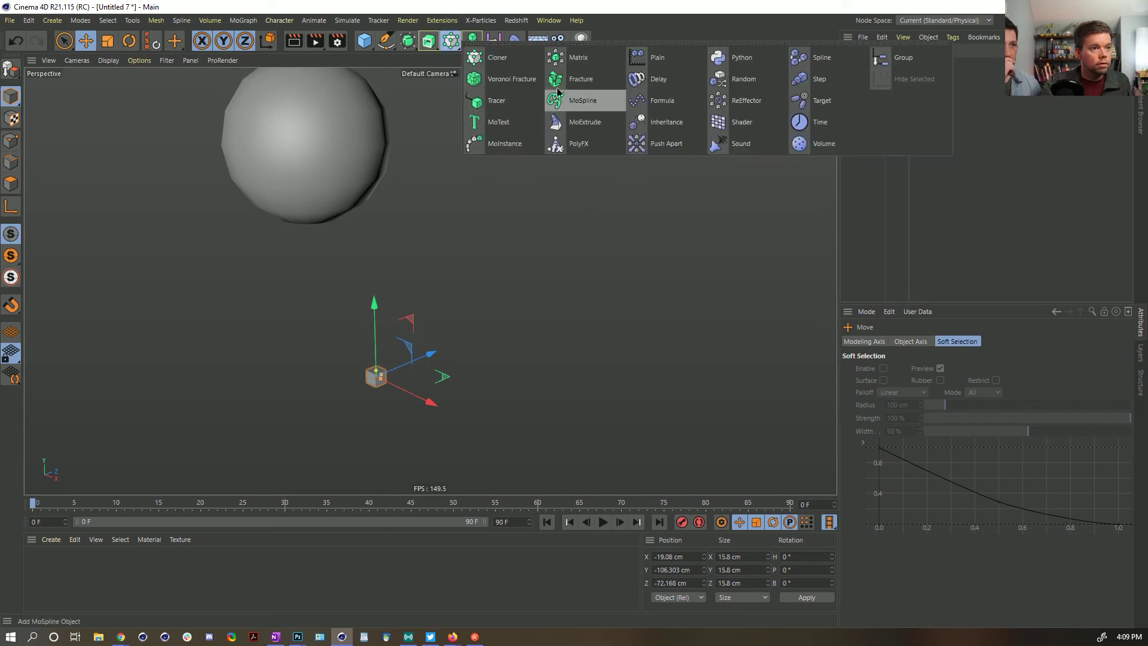
click(513, 102)
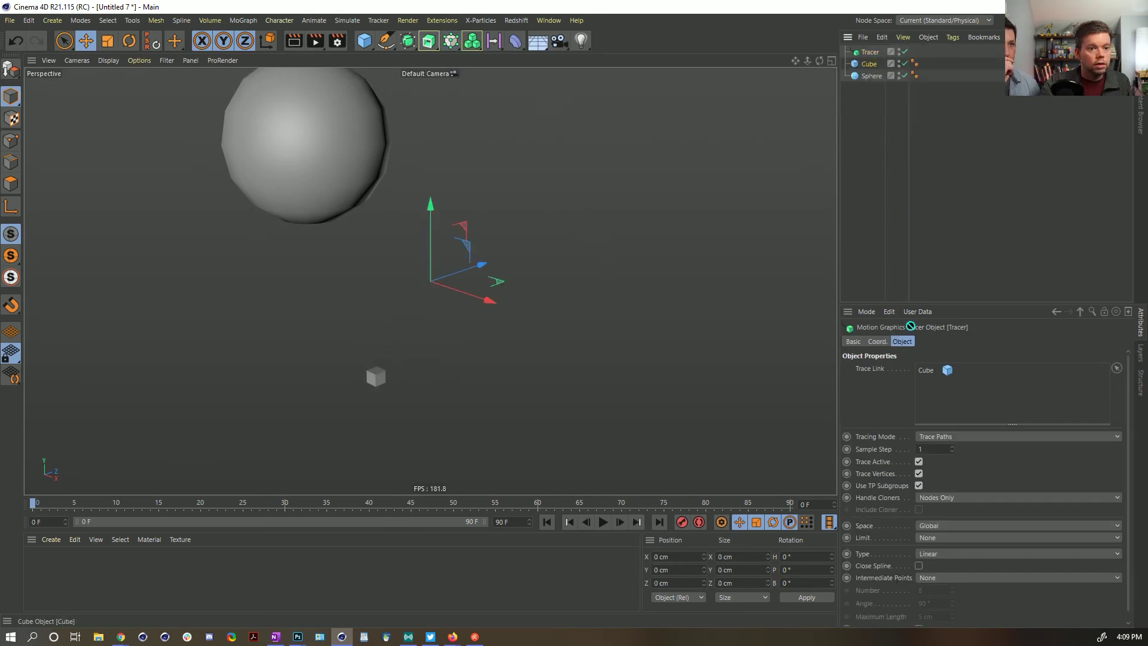
click(955, 441)
click(963, 469)
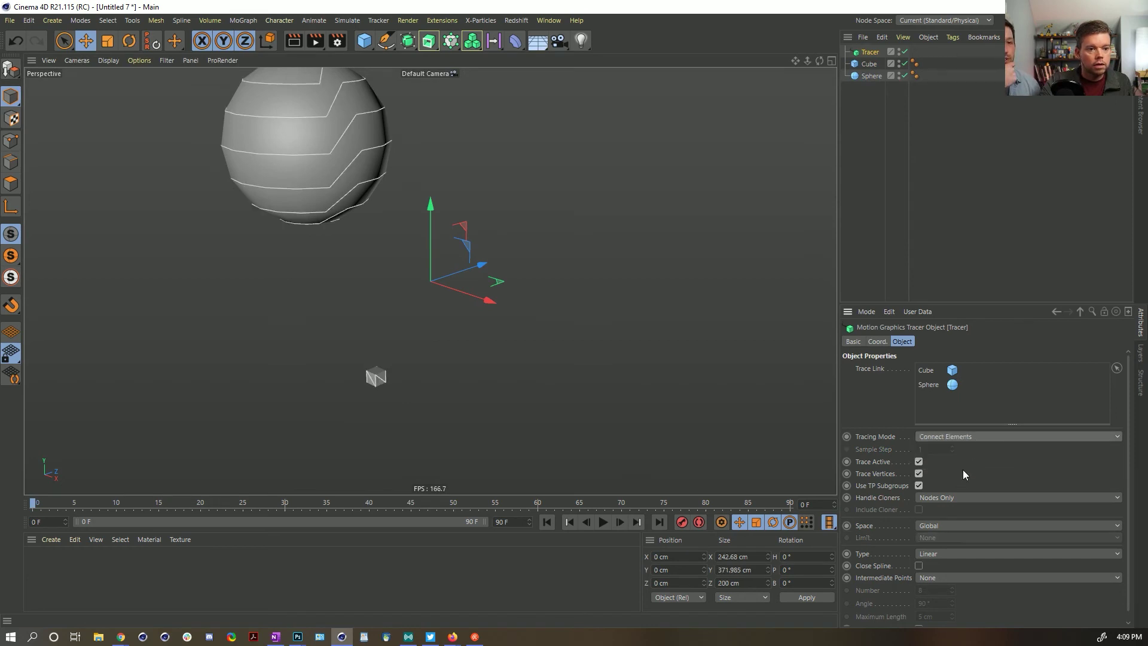
click(960, 443)
click(933, 461)
click(919, 474)
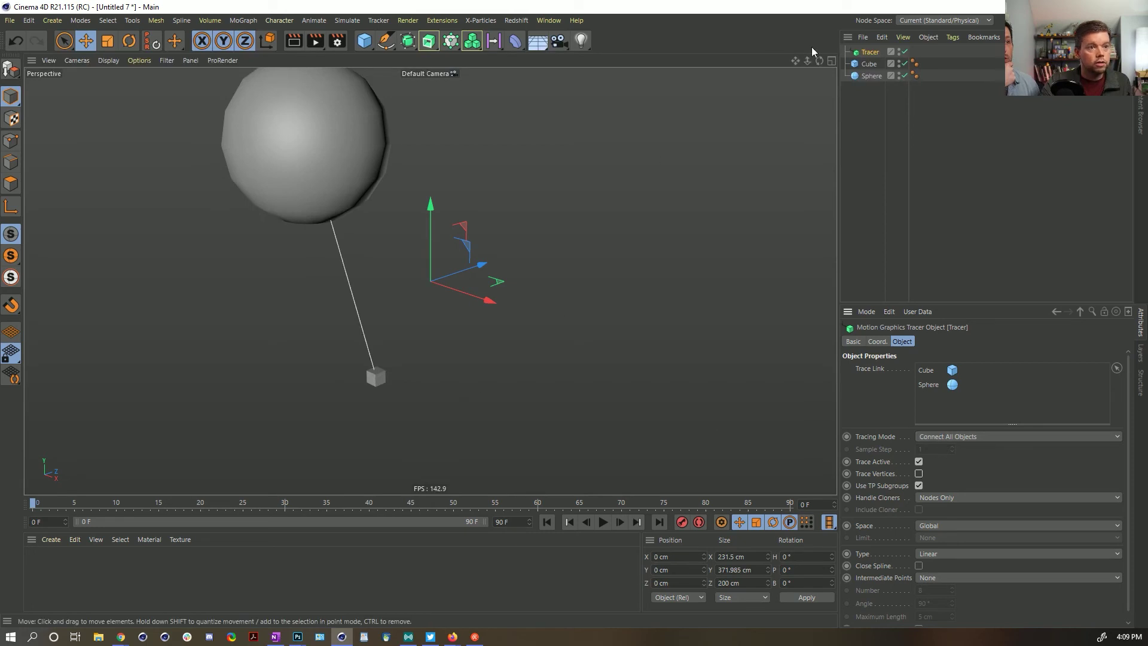
Step: Move the cube to about X -108, Y -193, Z -204 cm, further from the sphere
click(868, 64)
drag(485, 366, 541, 341)
key(ctrl+z)
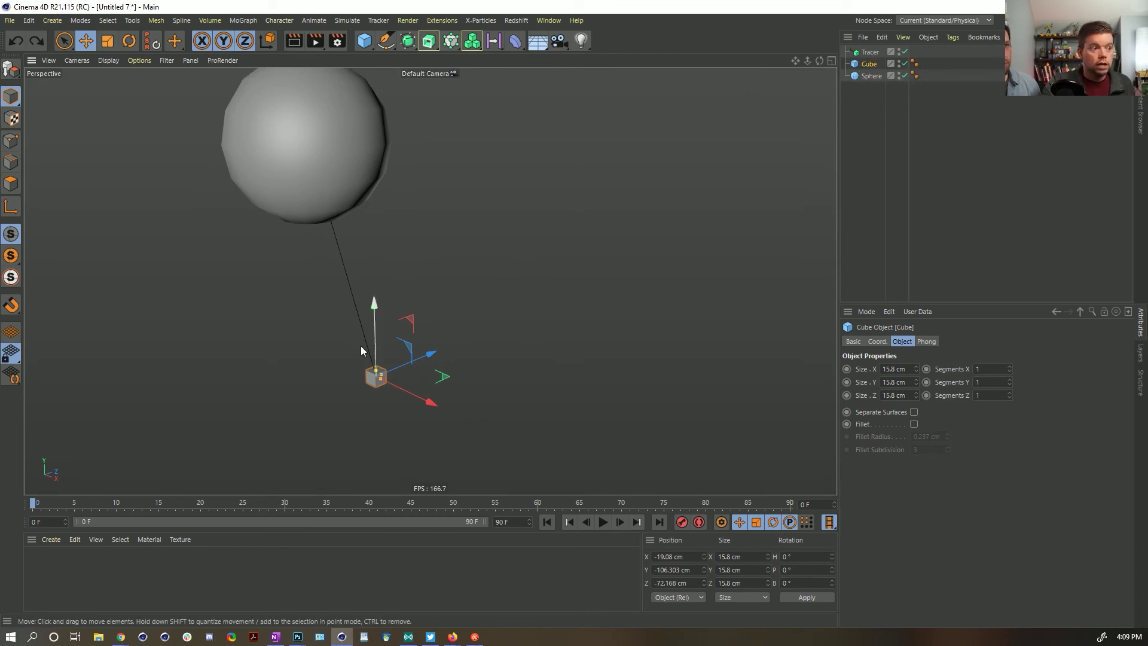
drag(429, 344, 405, 294)
scroll(408, 278, down, 2)
alt+middle_drag(409, 267, 370, 281)
scroll(406, 264, down, 2)
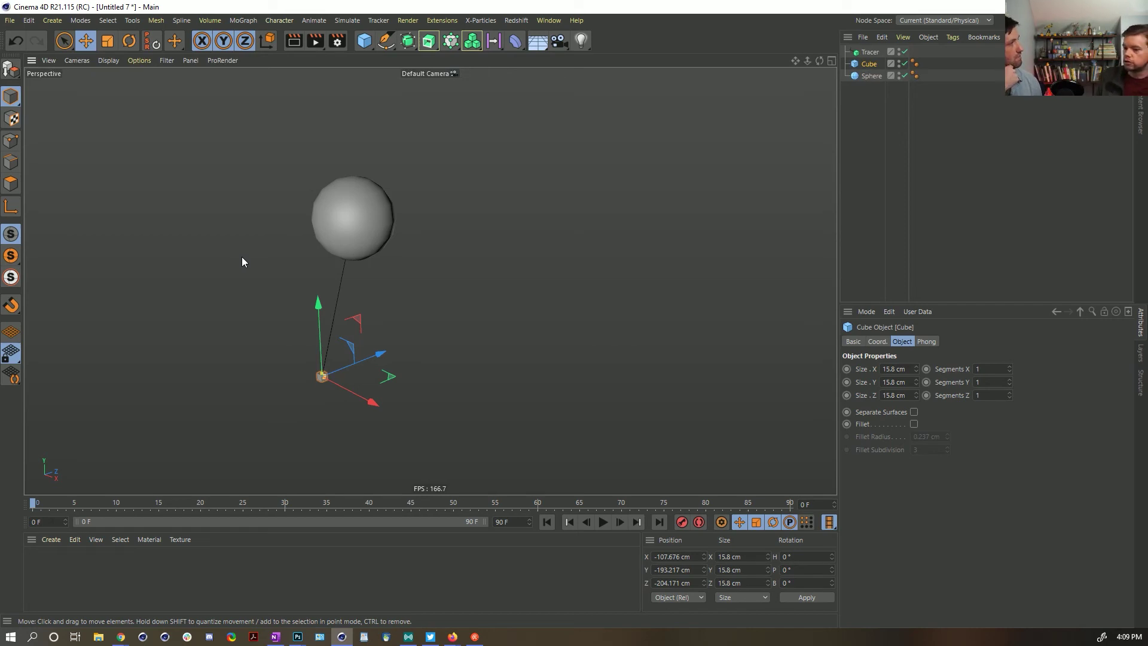
click(873, 53)
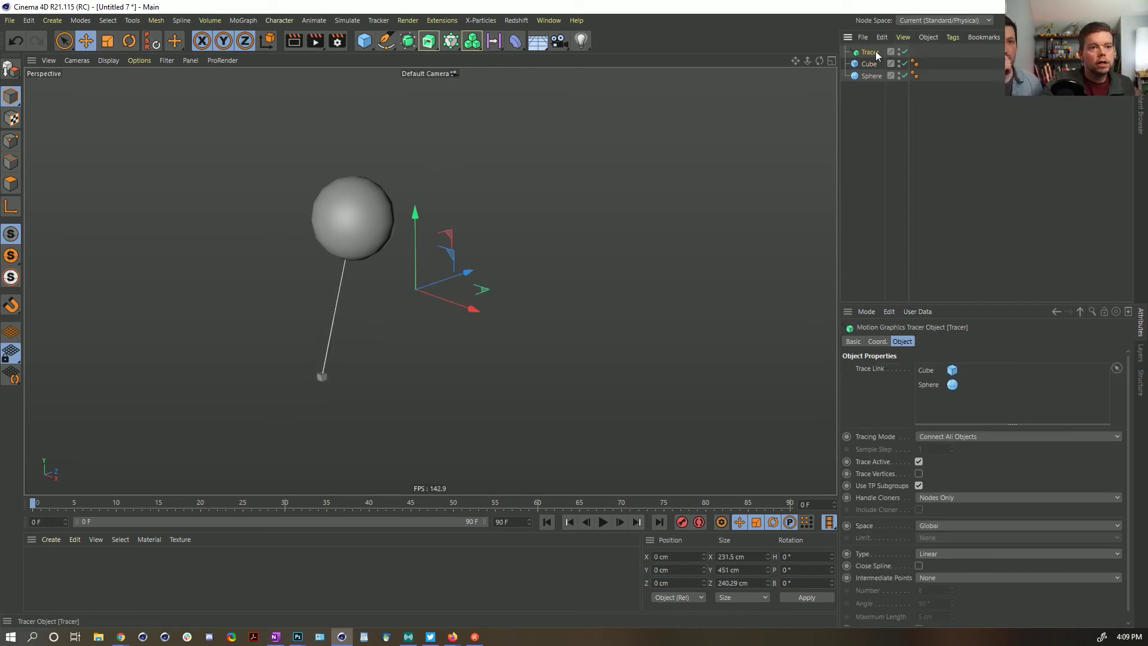
click(938, 554)
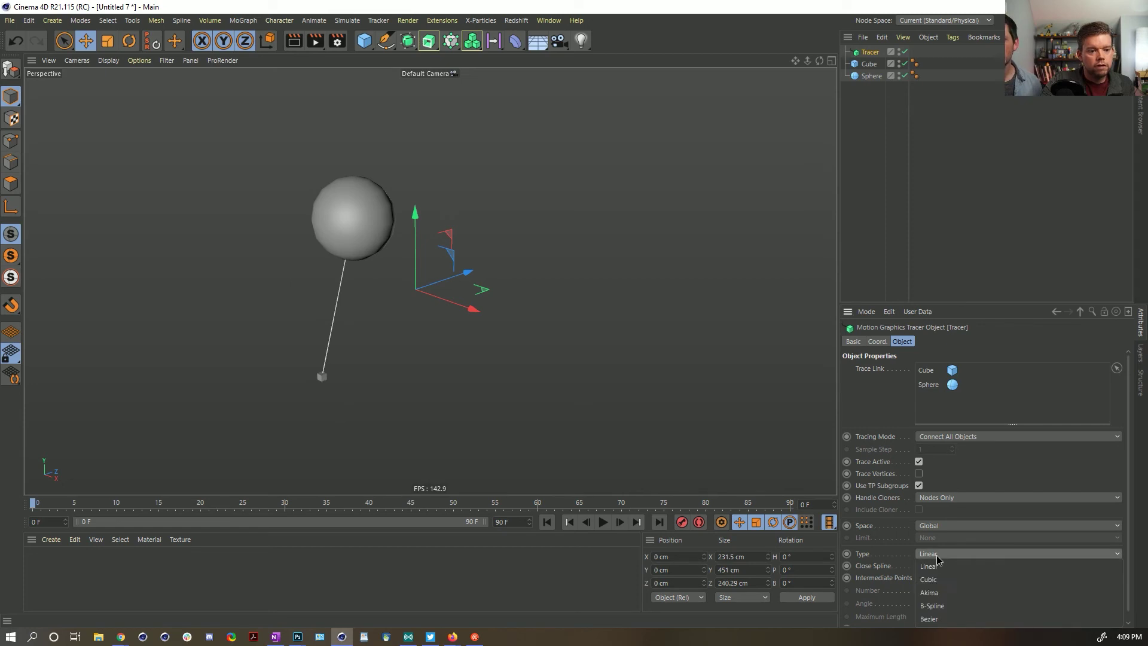
click(877, 562)
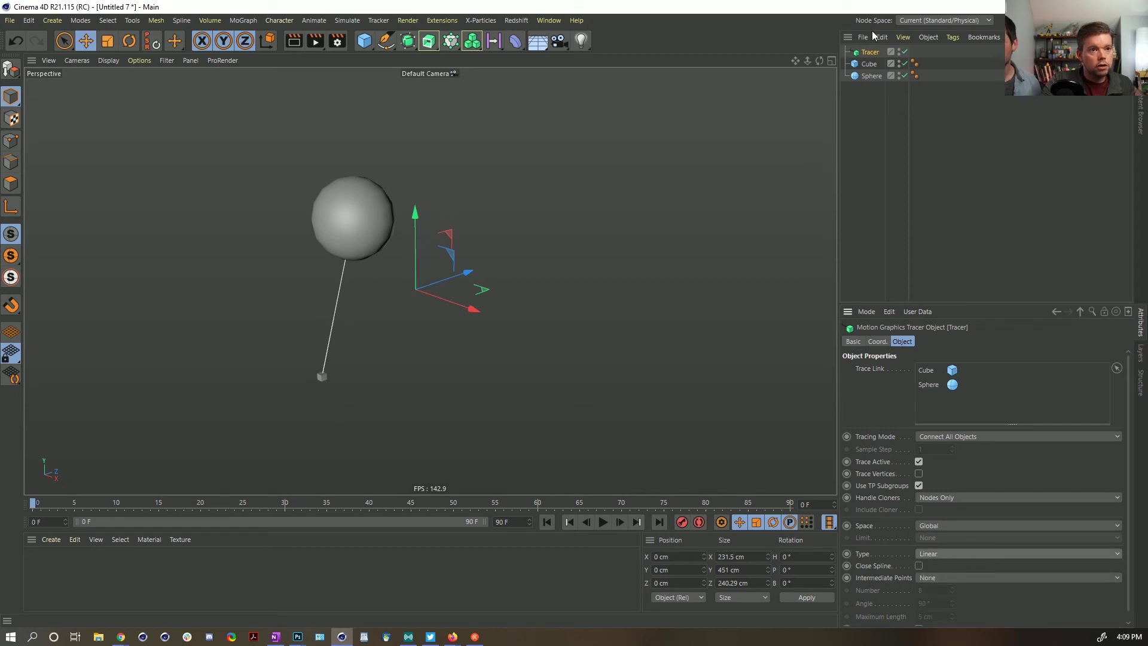
Step: Scale the sphere to a radius of about 24.9 cm and place a copy of it to its right
click(870, 76)
key(t)
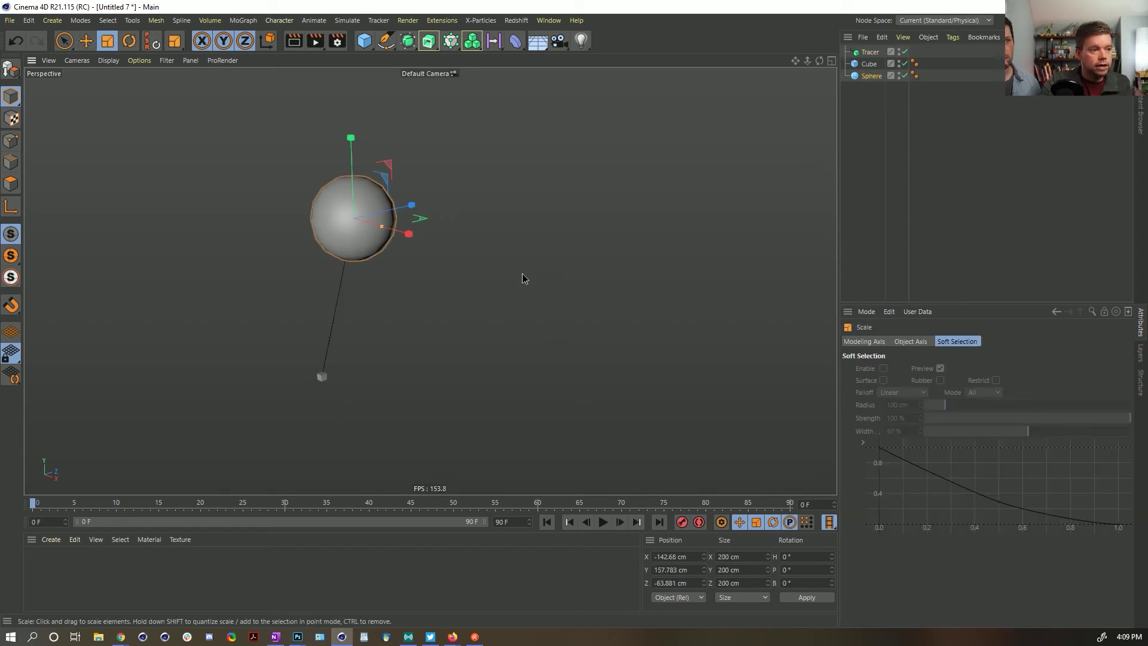
drag(523, 277, 210, 406)
ctrl+drag(869, 107, 868, 109)
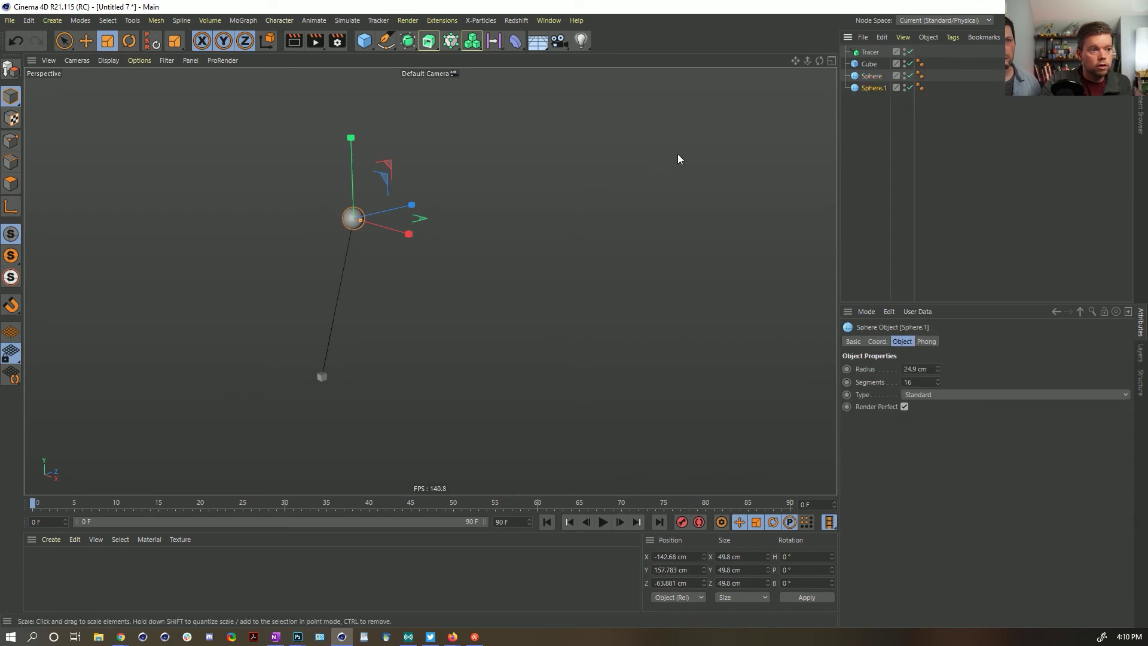
key(e)
drag(586, 192, 785, 161)
Step: Link Sphere.1 to the Tracer and set its Type to B-Spline with Natural intermediate points
click(871, 53)
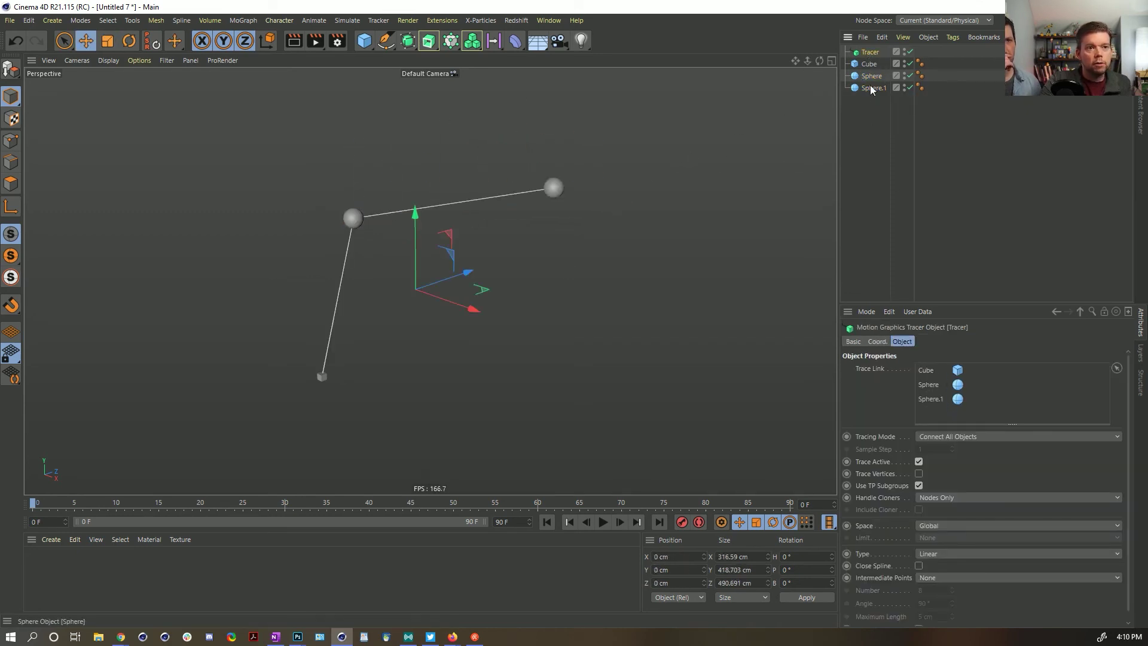
click(932, 579)
click(889, 543)
click(936, 552)
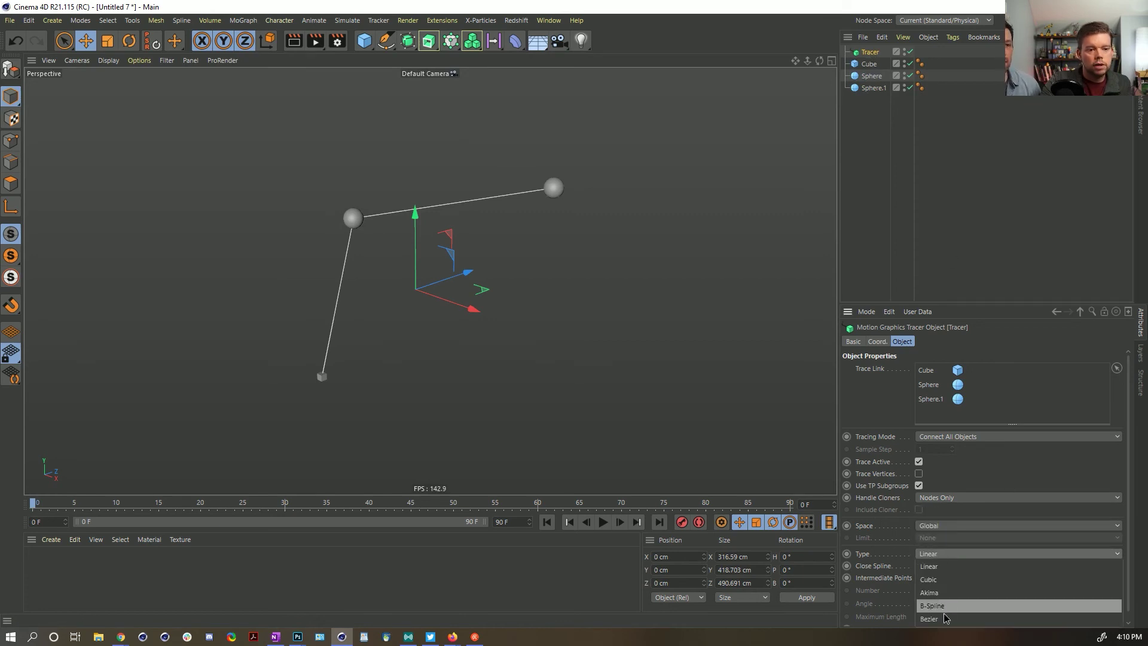
click(949, 605)
click(949, 579)
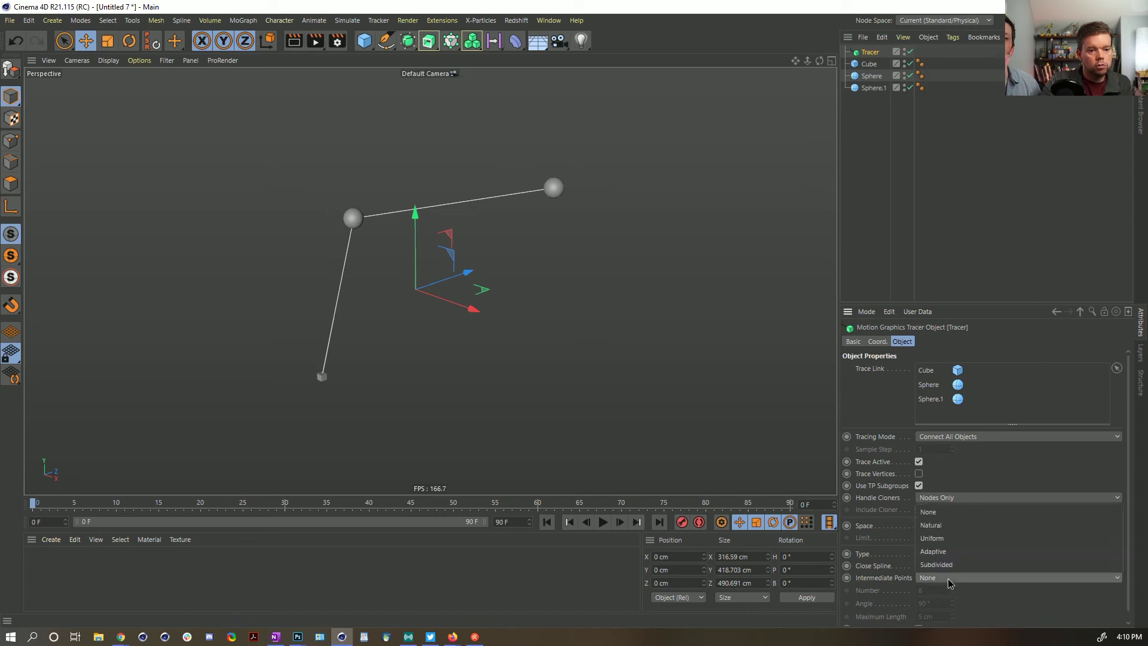
click(946, 528)
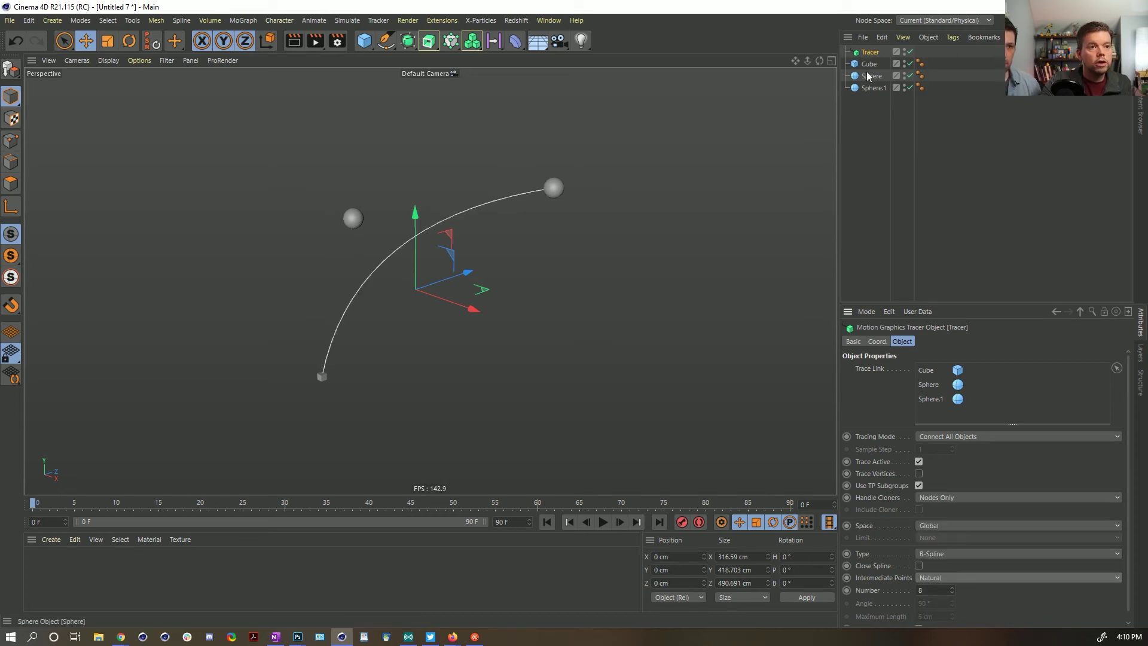
Step: Duplicate Sphere.1, place the copy above and to its right, and add it to the Tracer's Trace Link list
ctrl+drag(867, 87, 869, 127)
drag(626, 241, 733, 132)
click(870, 52)
drag(870, 100, 869, 113)
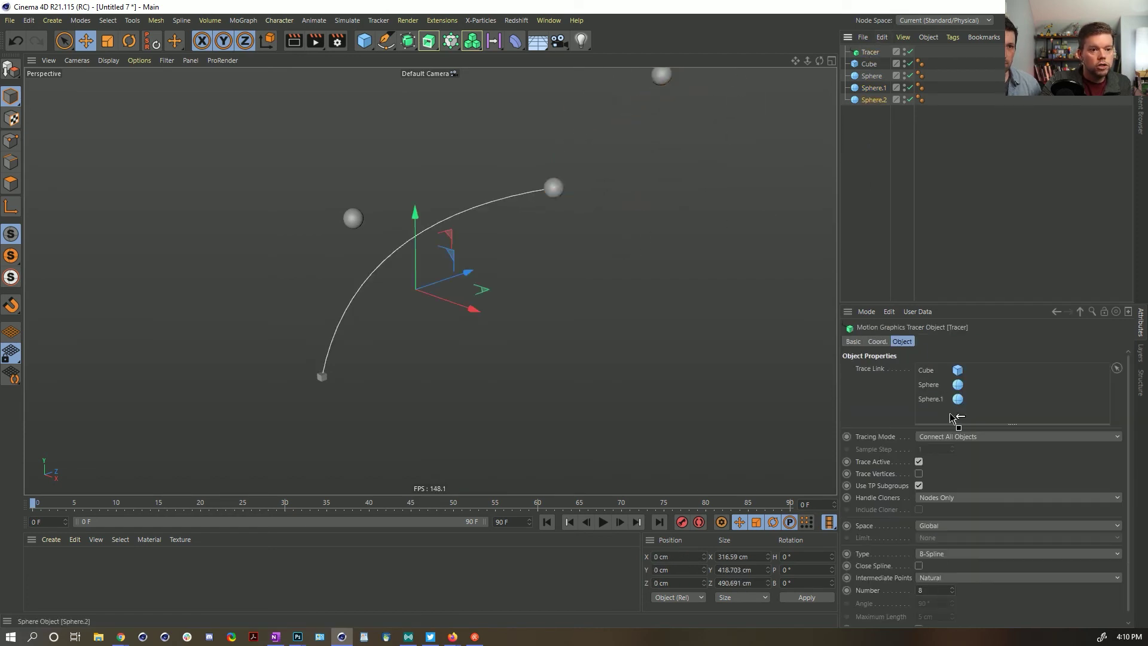
drag(955, 417, 955, 418)
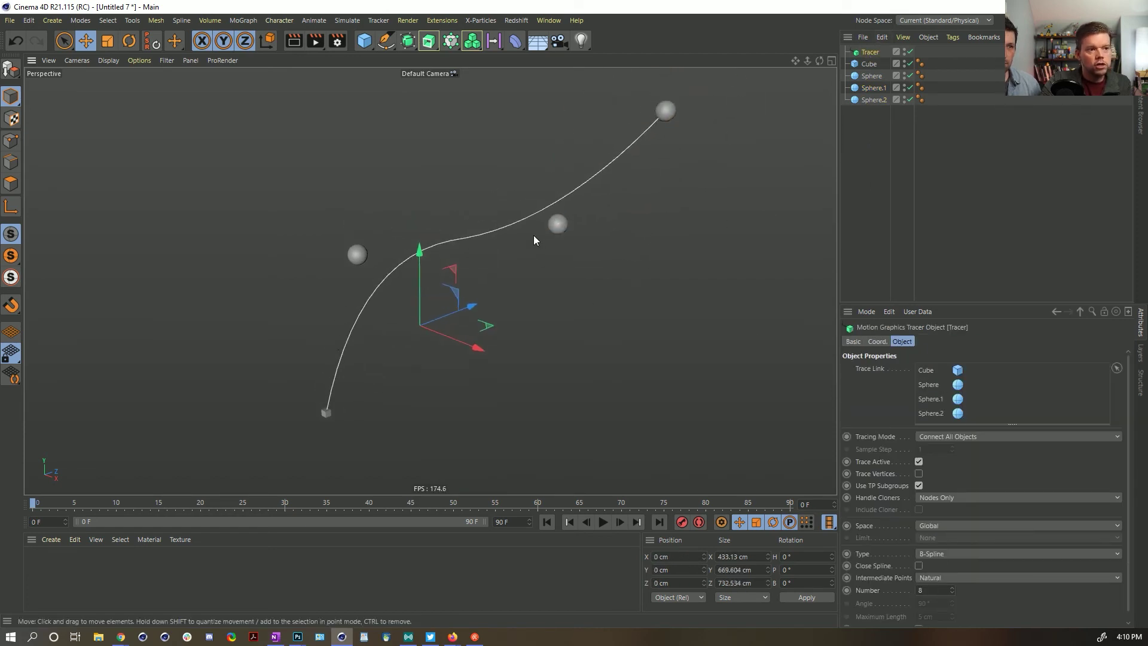
Step: Change the Tracer's spline Type to Akima
click(936, 555)
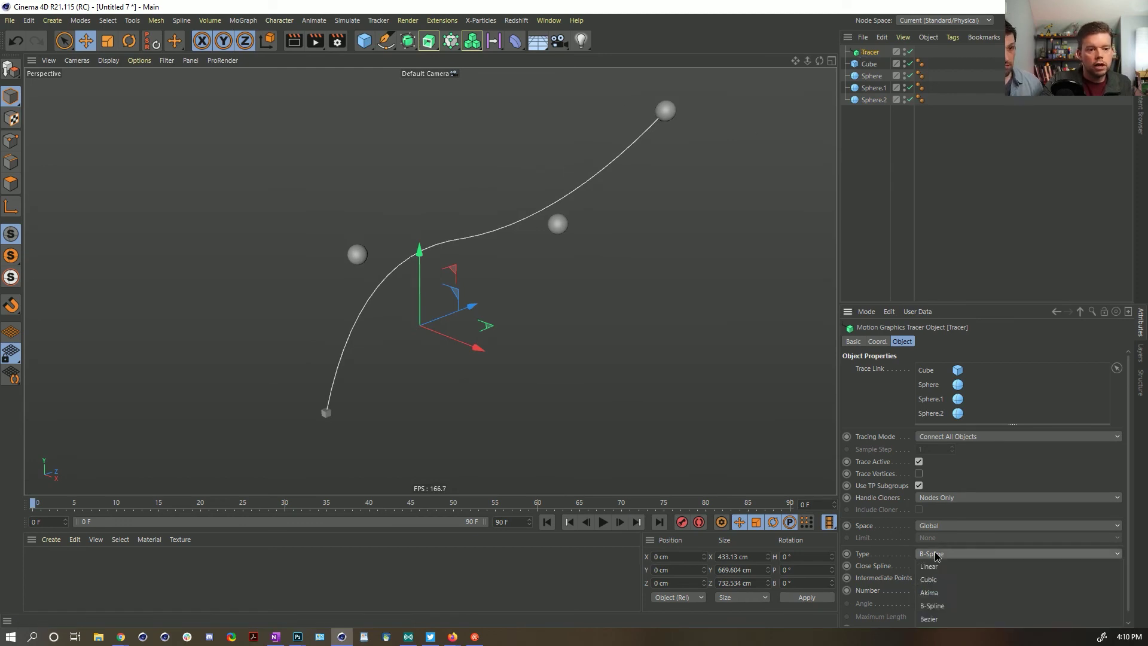
click(943, 595)
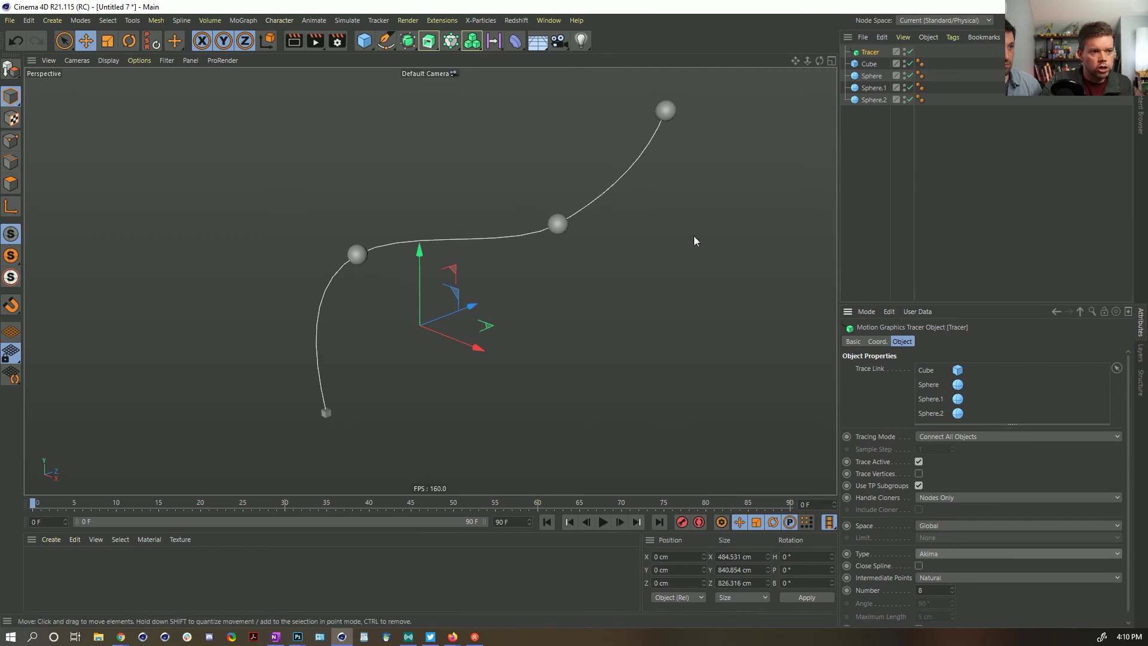
Step: Change the Tracer's spline Type to Cubic and select the first sphere after the cube
click(937, 555)
click(936, 579)
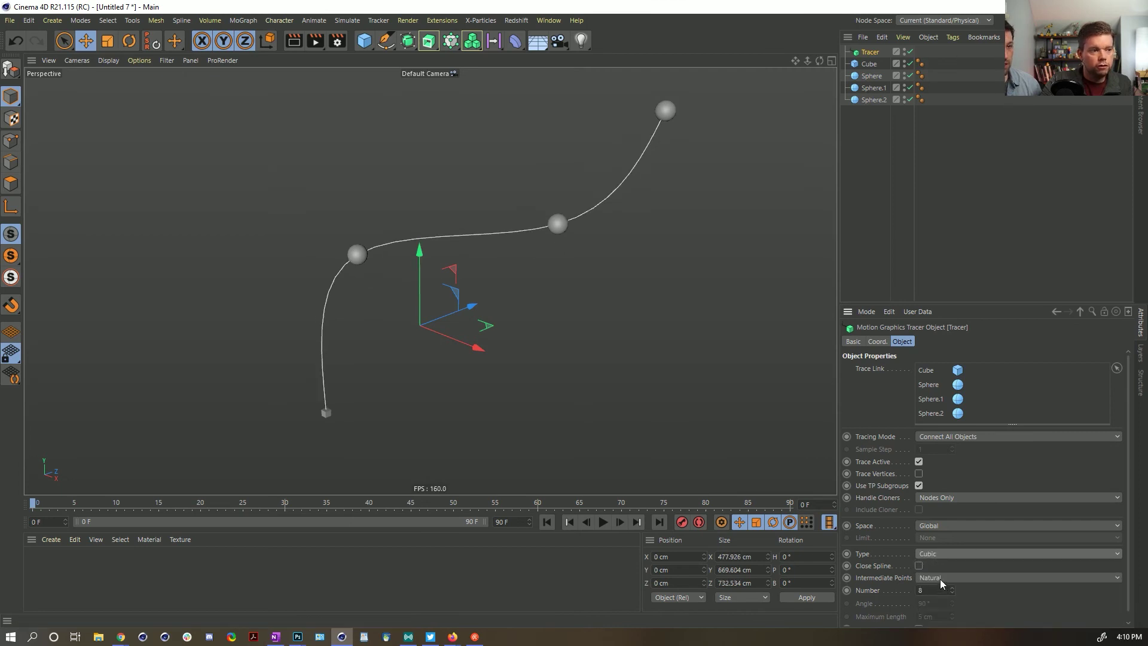
click(365, 259)
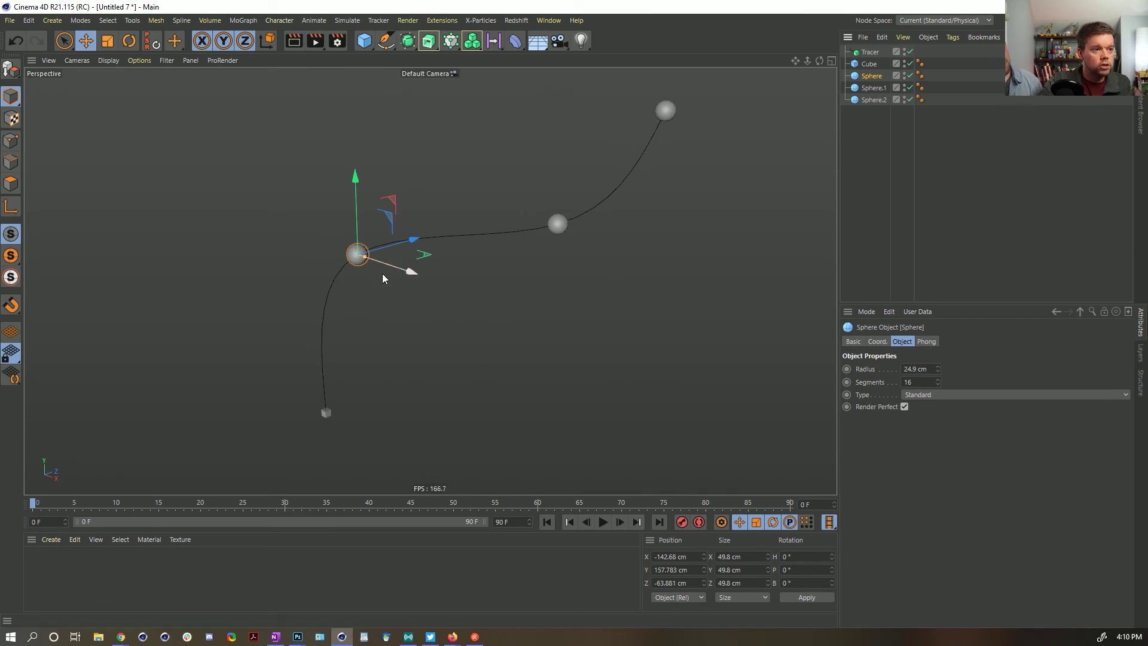
drag(474, 313, 526, 272)
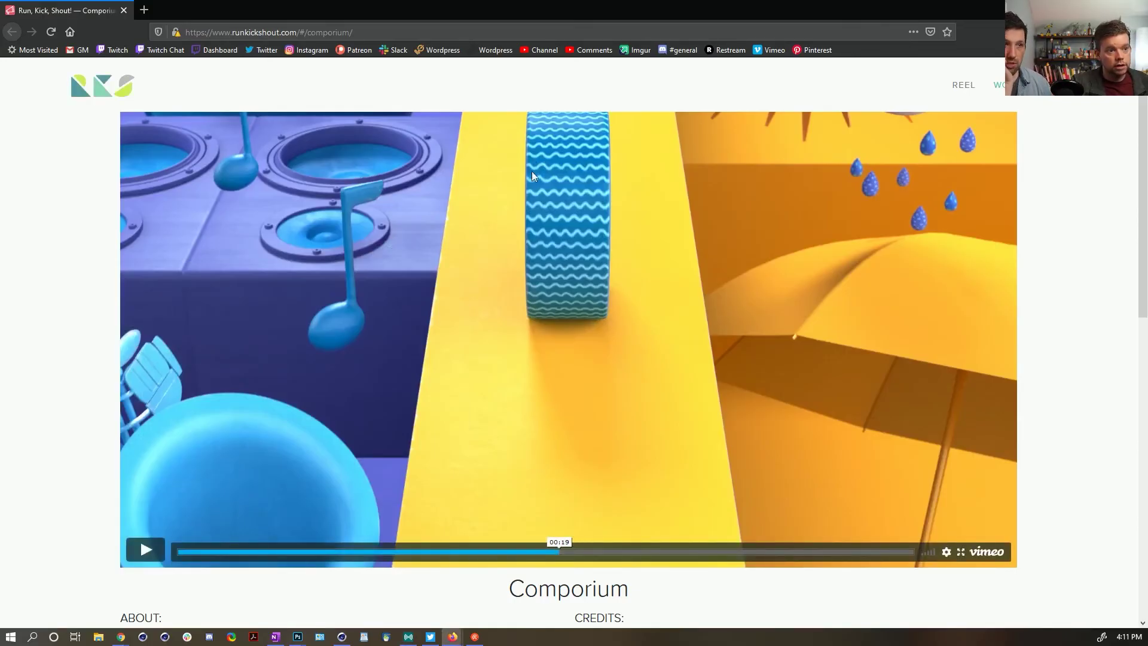
Step: Scrub the Comporium video in the browser between about 00:17 and 00:20 to examine the rolling wheel shot
drag(557, 553, 581, 553)
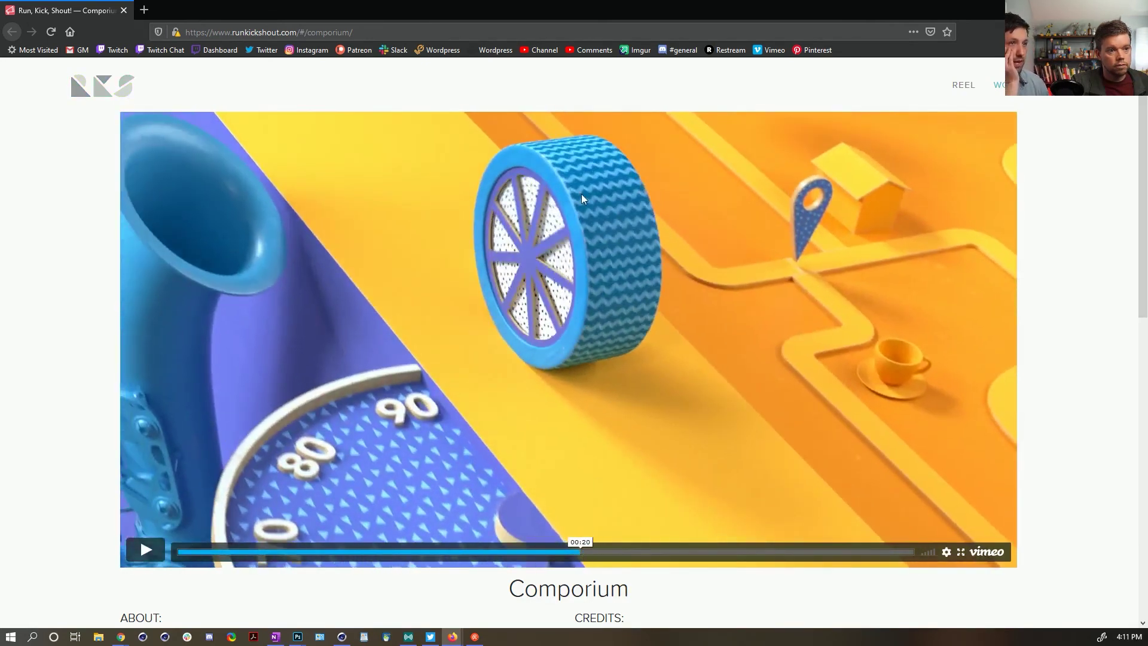
click(537, 552)
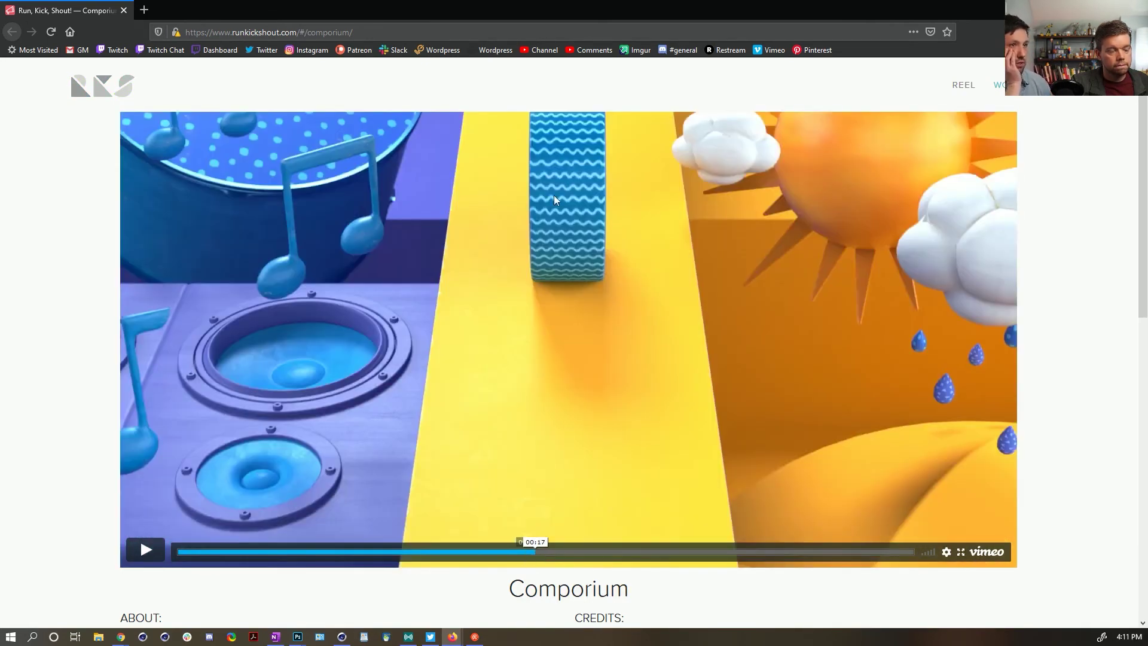
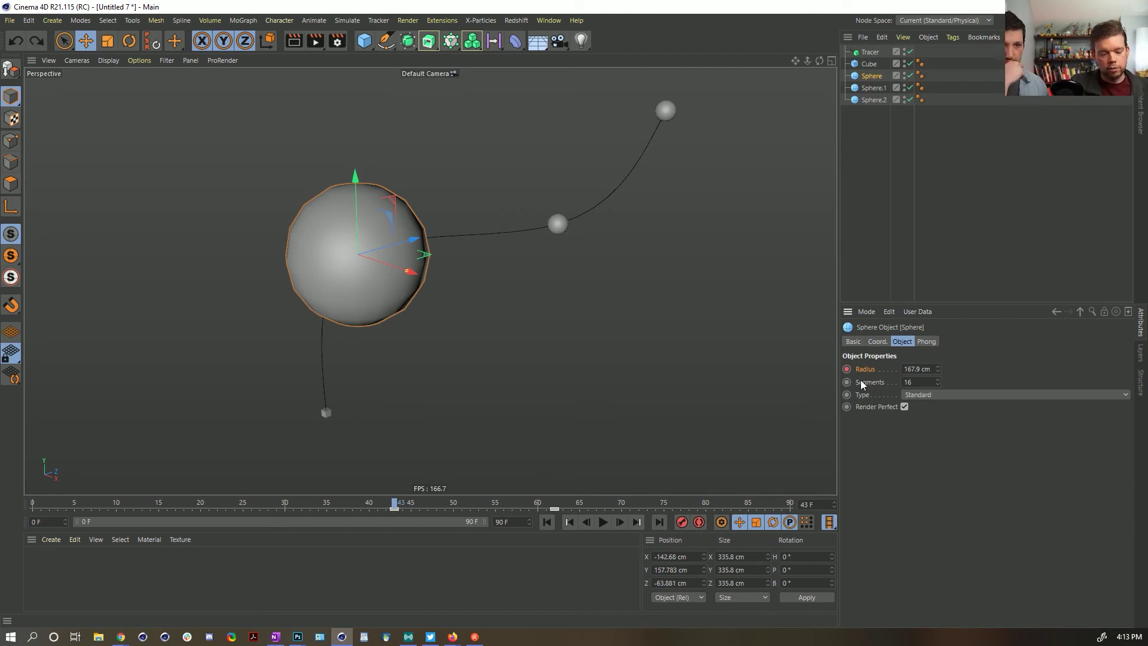
Step: Remove the Radius animation from the selected sphere and reset its position to the world origin
click(847, 370)
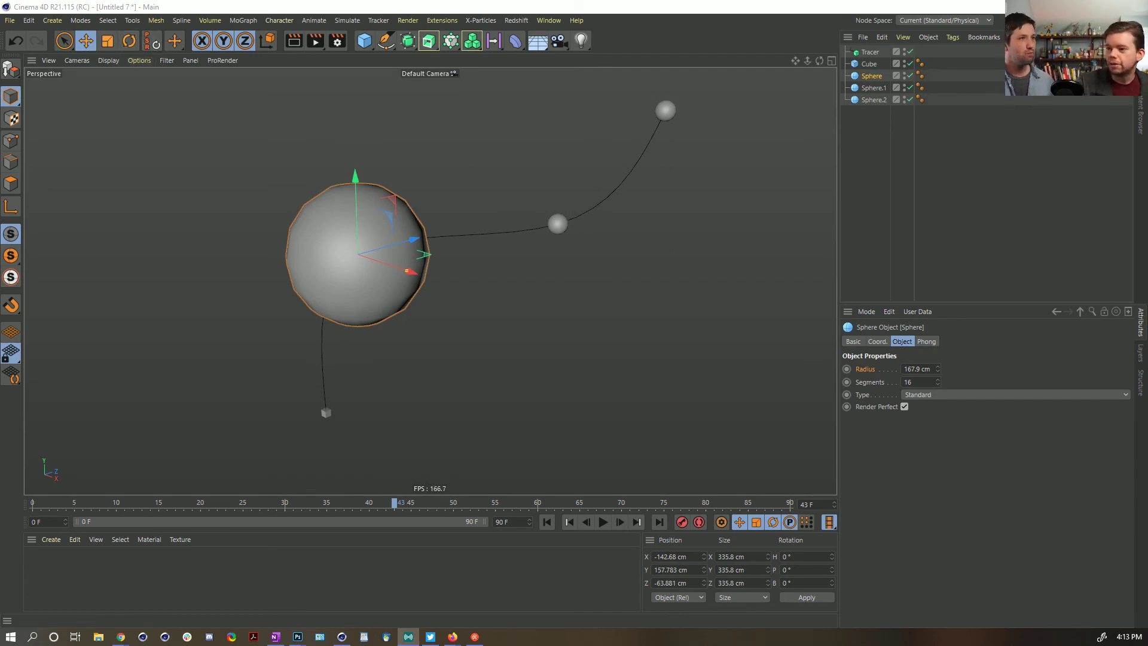
click(649, 24)
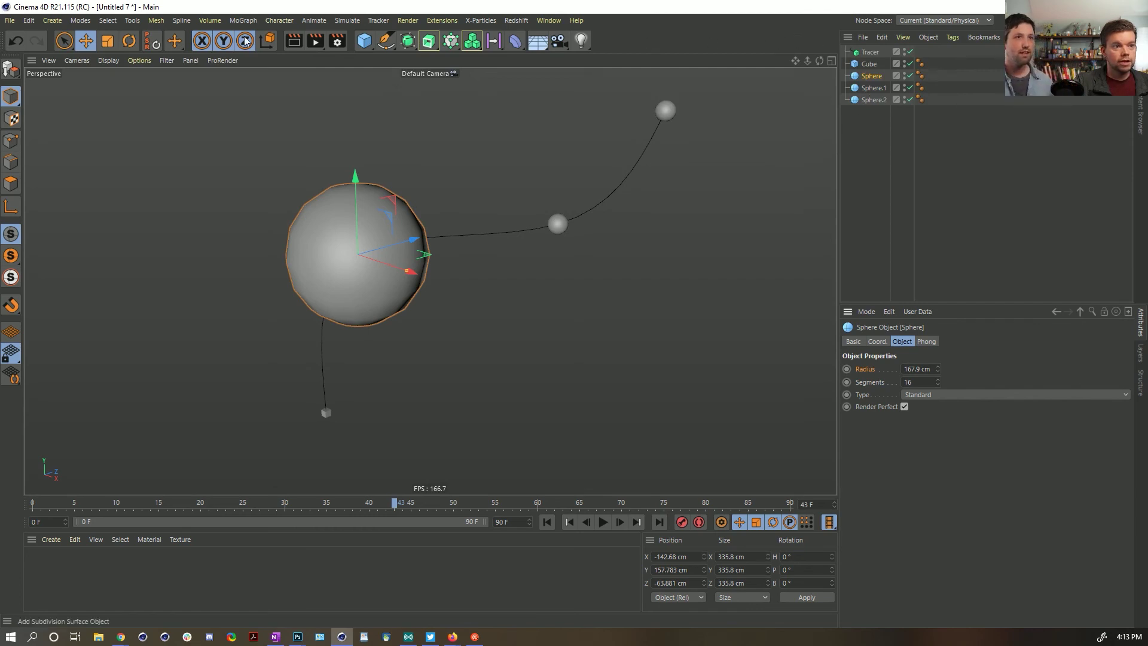
click(155, 42)
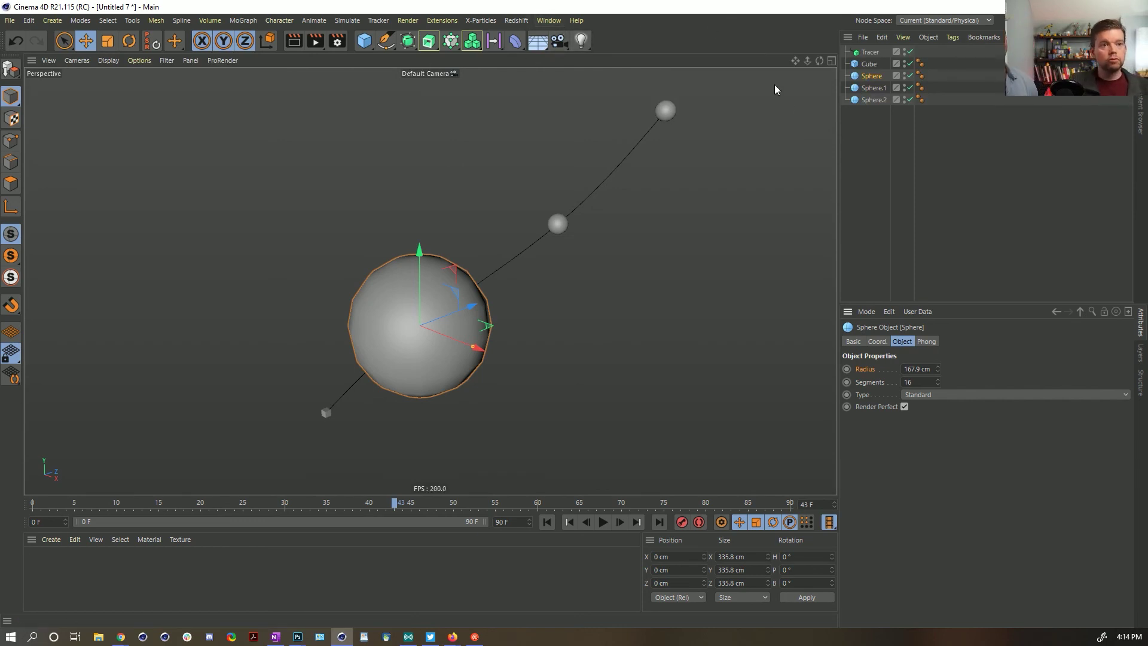
Step: Try adding a Connect object as the parent of Sphere.2, and undo it
click(872, 99)
click(424, 43)
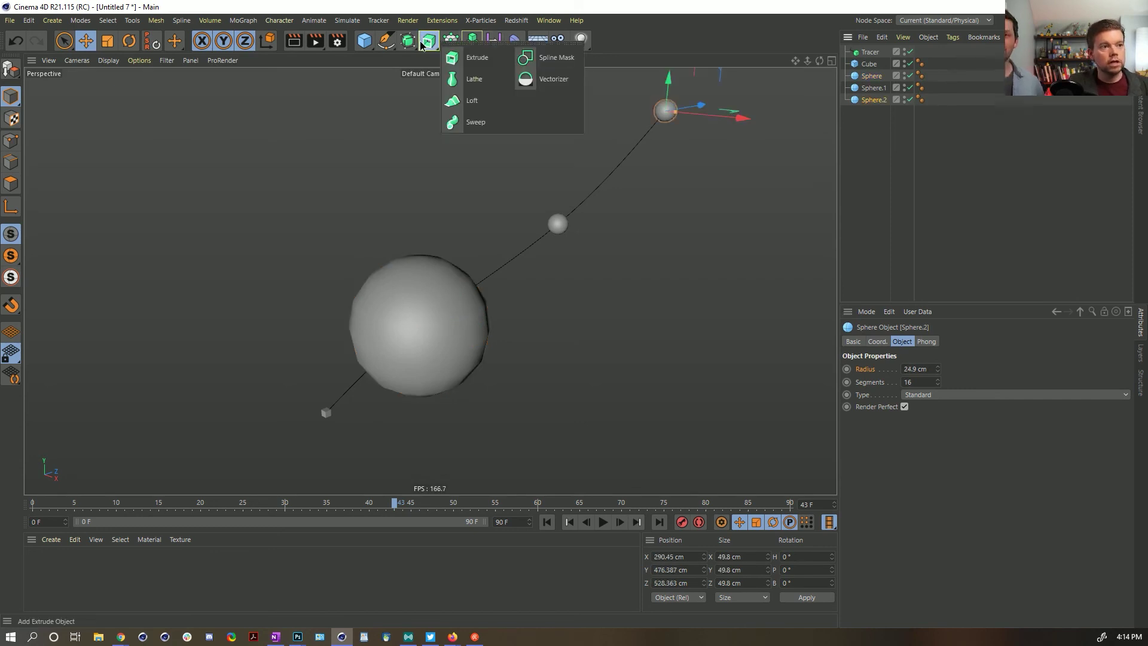
click(472, 41)
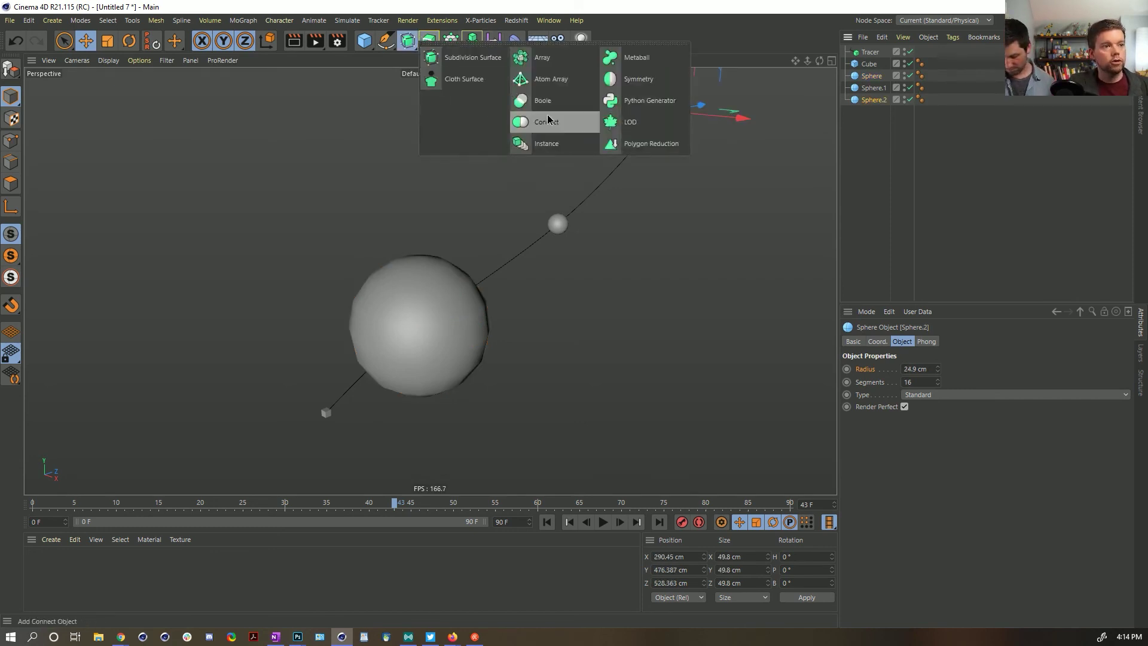
alt+click(565, 123)
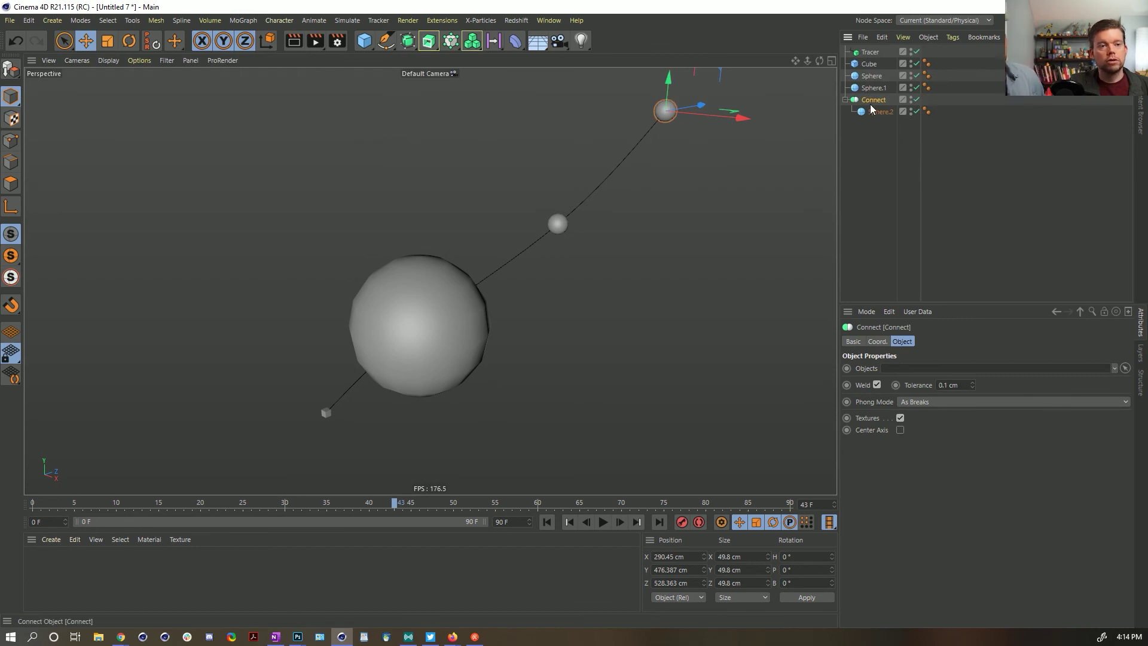
key(ctrl+z)
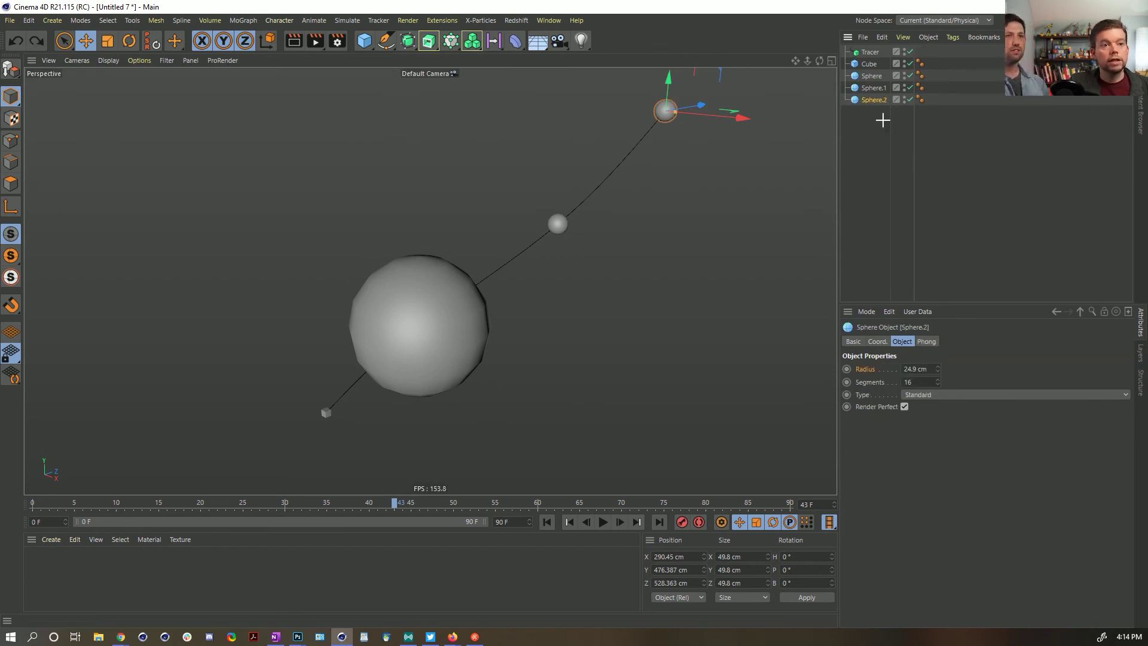
Step: Put Sphere, Sphere.1 and Sphere.2 each under its own new Null parent and select each Null to check its placement
shift+click(864, 76)
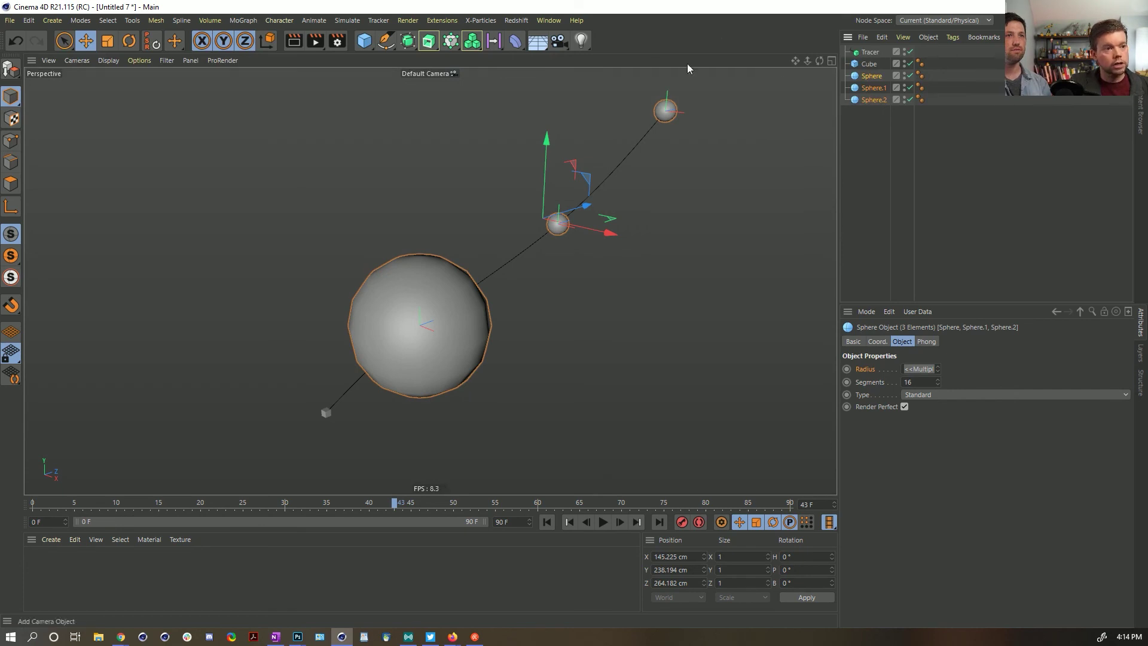
click(365, 40)
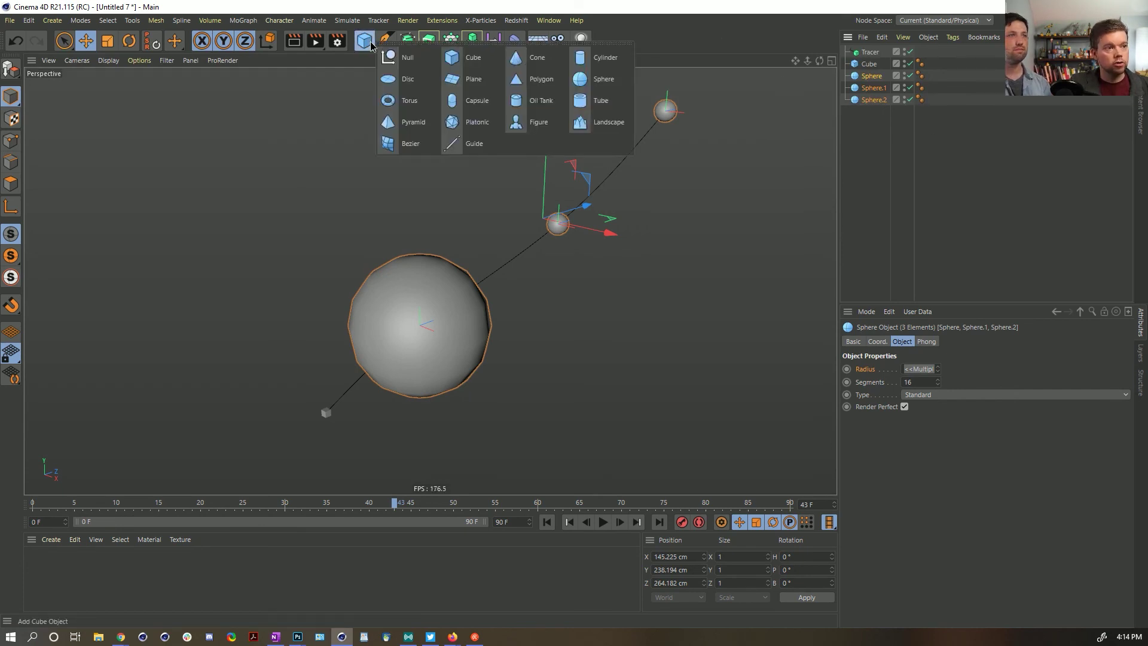
alt+click(412, 55)
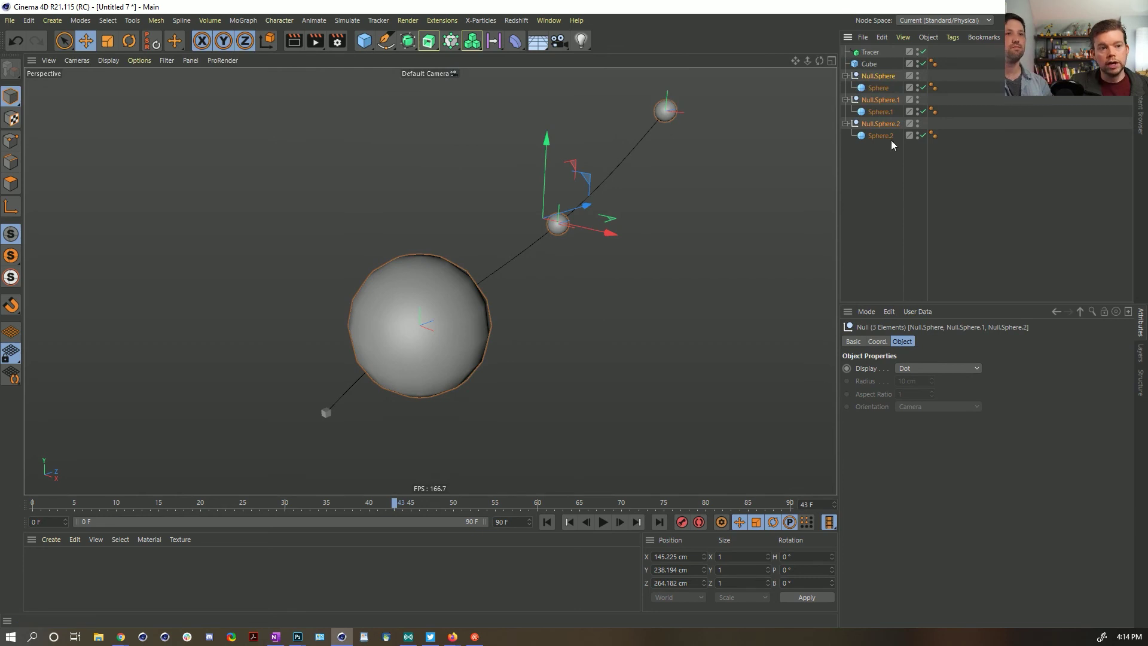
click(878, 76)
click(880, 99)
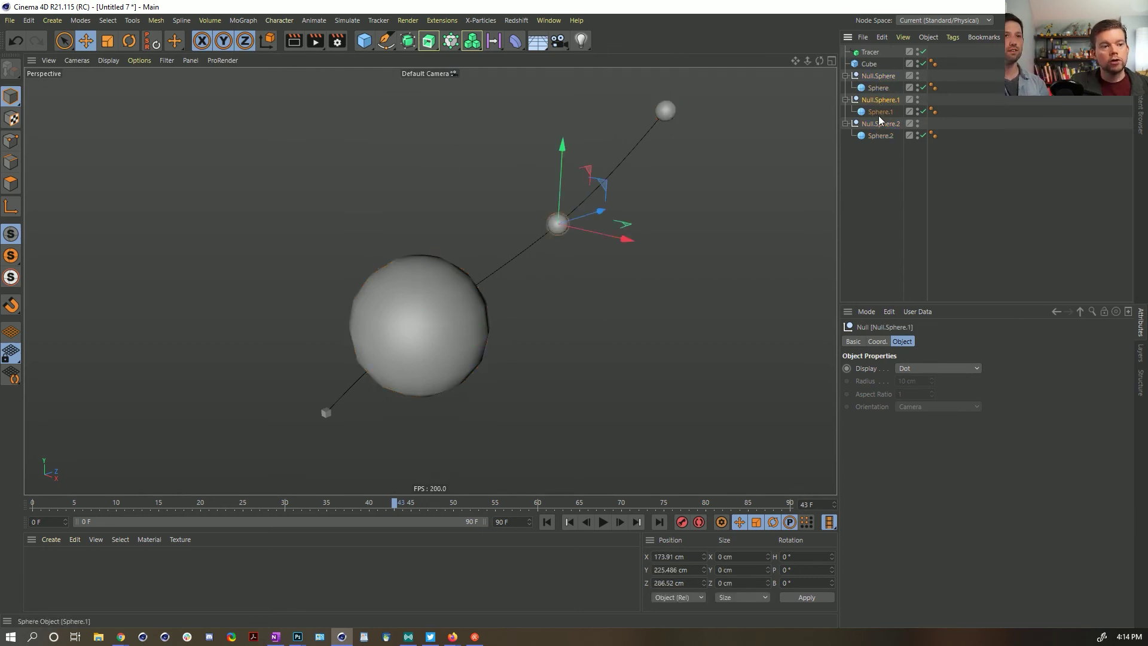
click(882, 124)
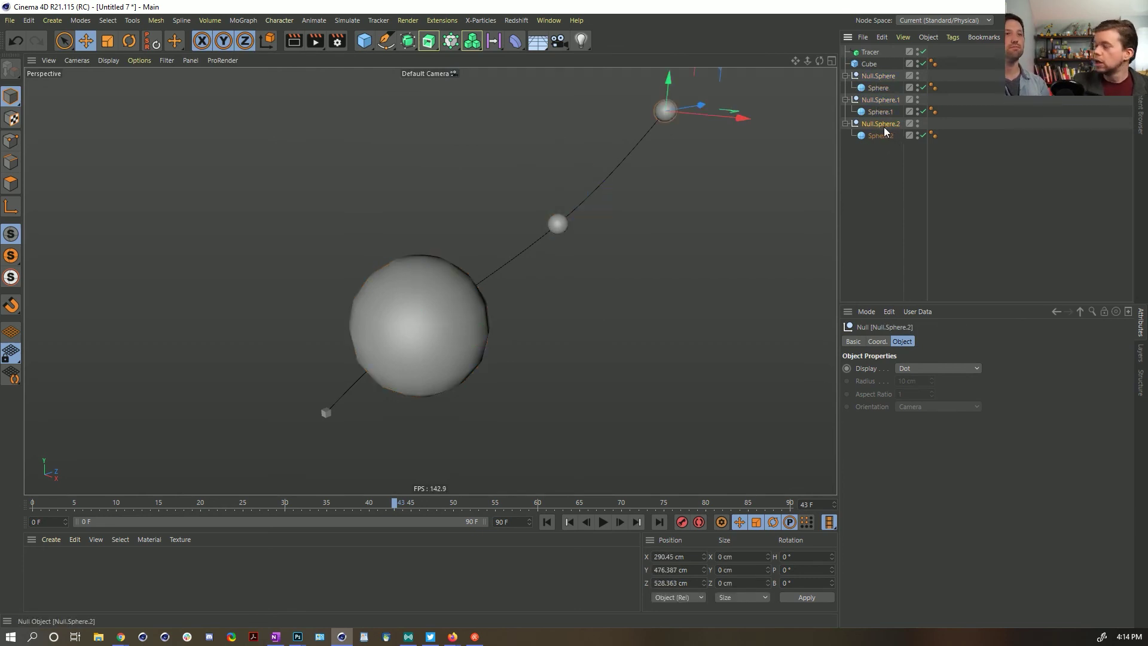
Step: Try grouping the three spheres under one common Null, and undo back to the ungrouped spheres
key(Up)
key(Up)
key(ctrl+z)
key(ctrl+z)
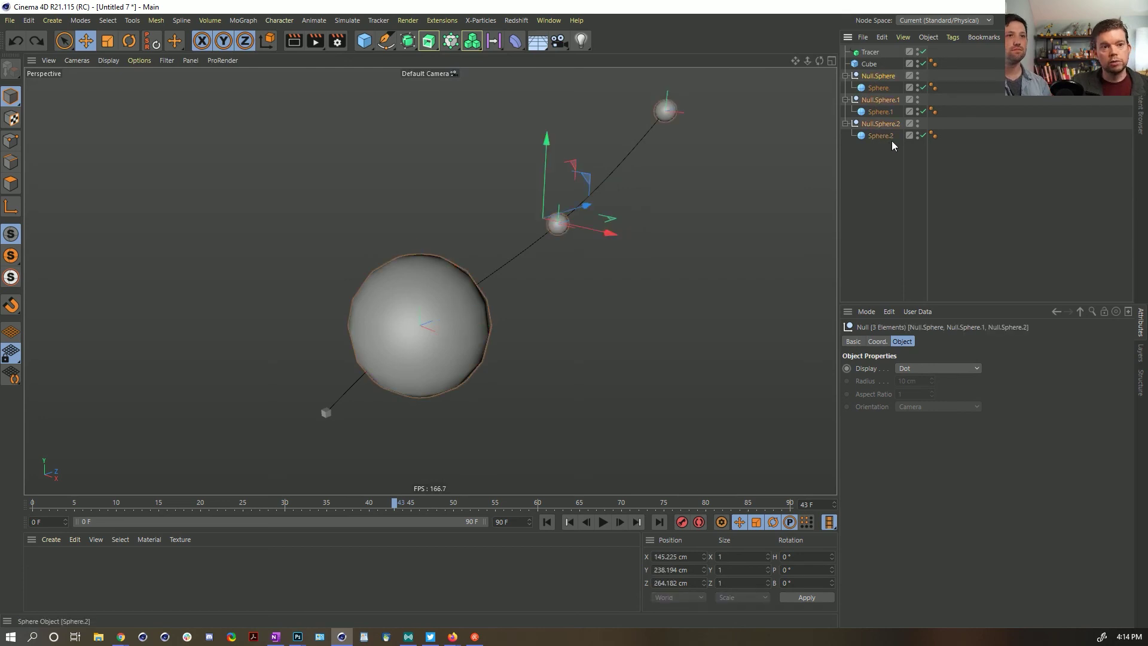
drag(888, 124, 873, 71)
key(alt+g)
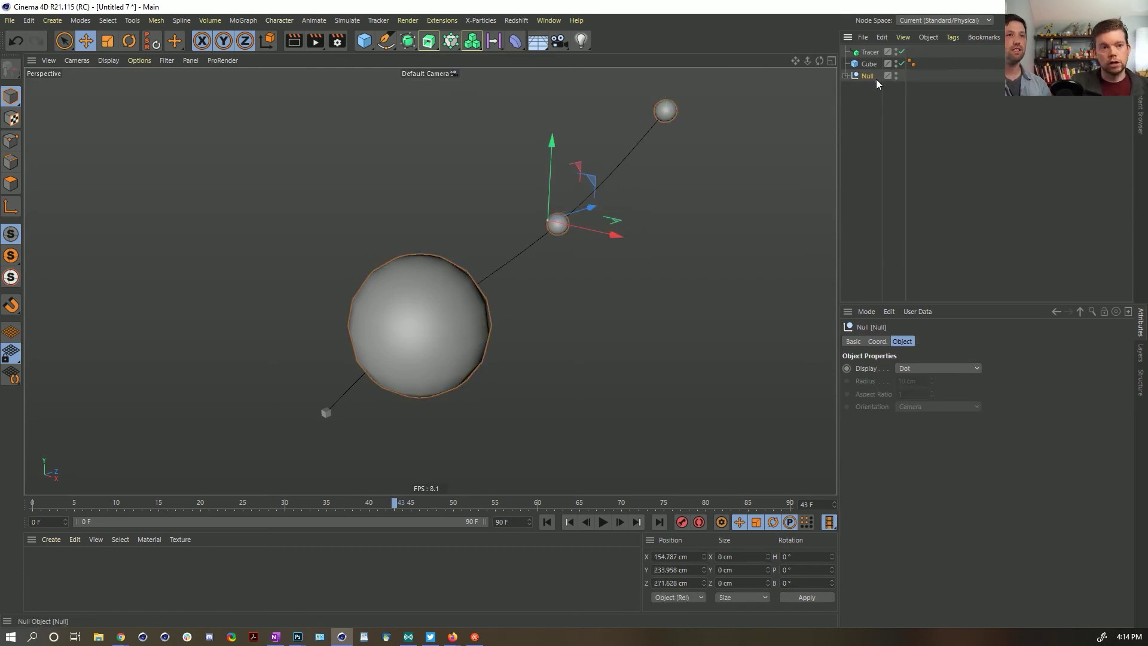
key(ctrl+z)
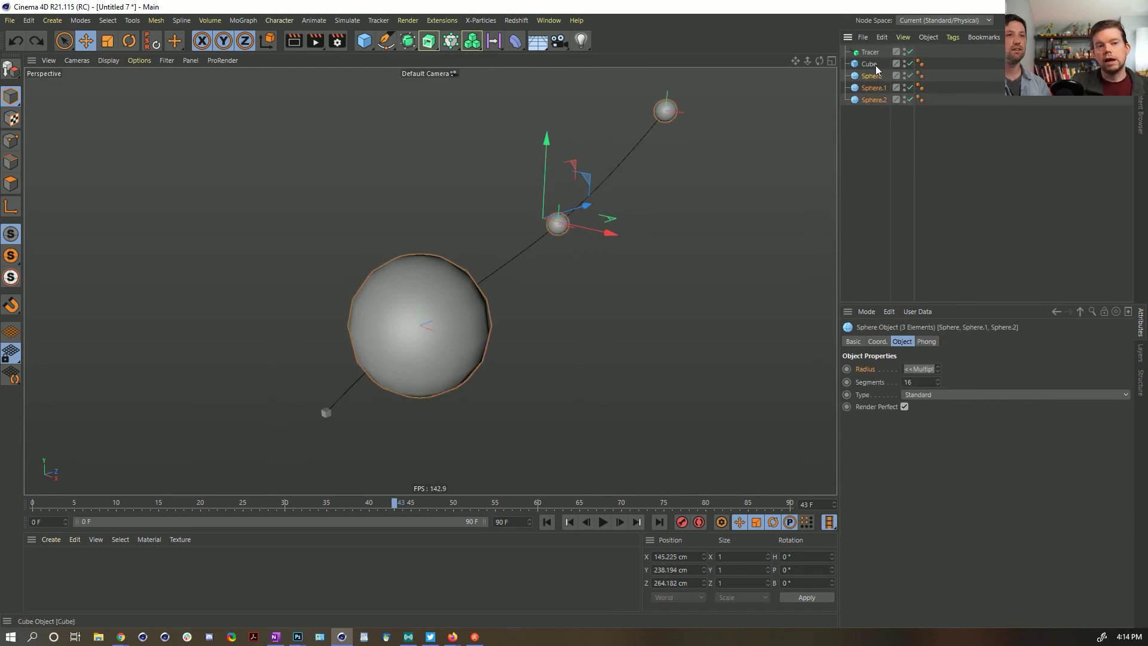
Step: Create a Circle spline with a 200 cm radius and place a copy of it up and to the left of the large sphere
click(385, 41)
click(524, 101)
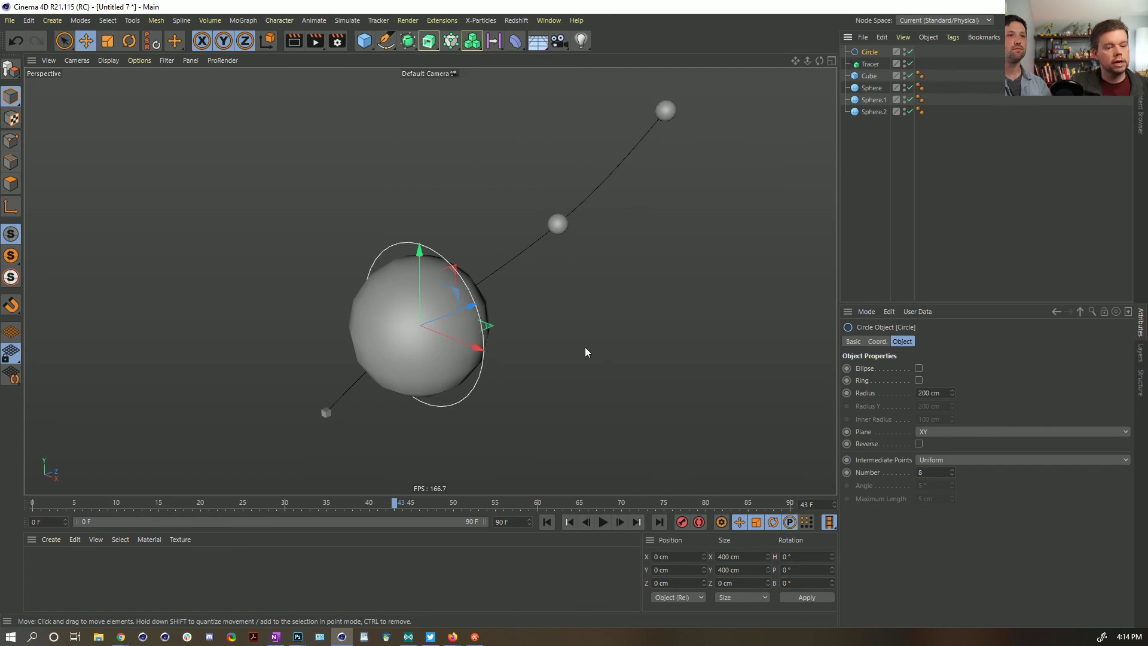
ctrl+drag(575, 355, 443, 226)
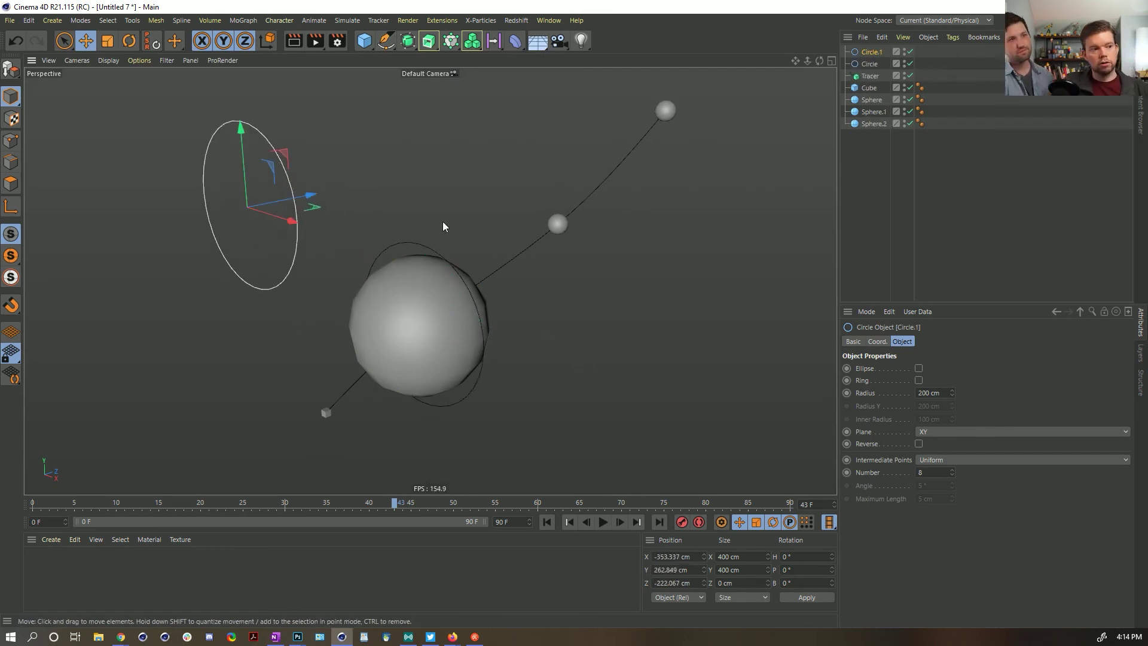
Step: Put both circles under their own Loft generators to fill them as flat discs
ctrl+click(870, 64)
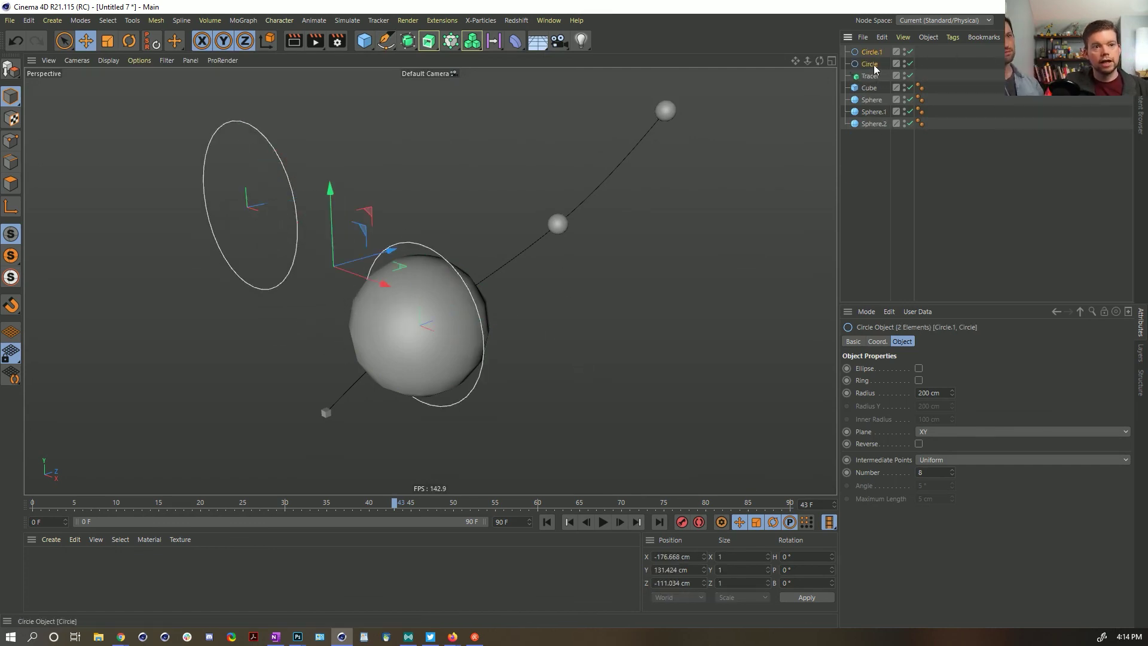
click(429, 41)
click(474, 101)
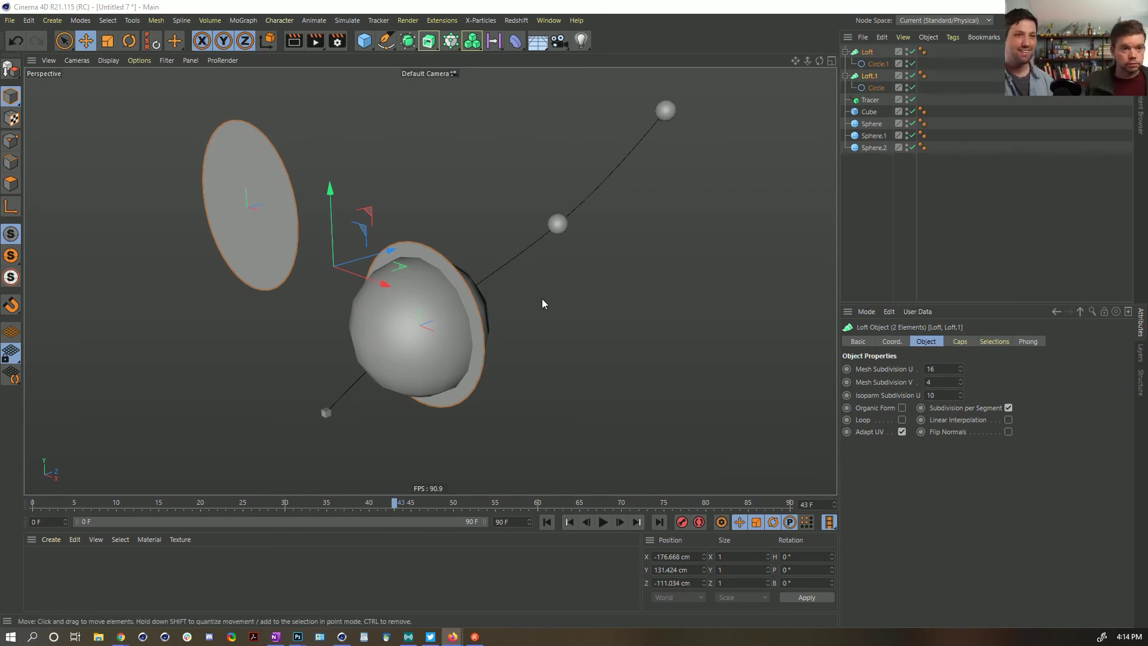
Step: Convert the three selected spheres to separate Nulls, keeping the original spheres
drag(878, 168, 875, 125)
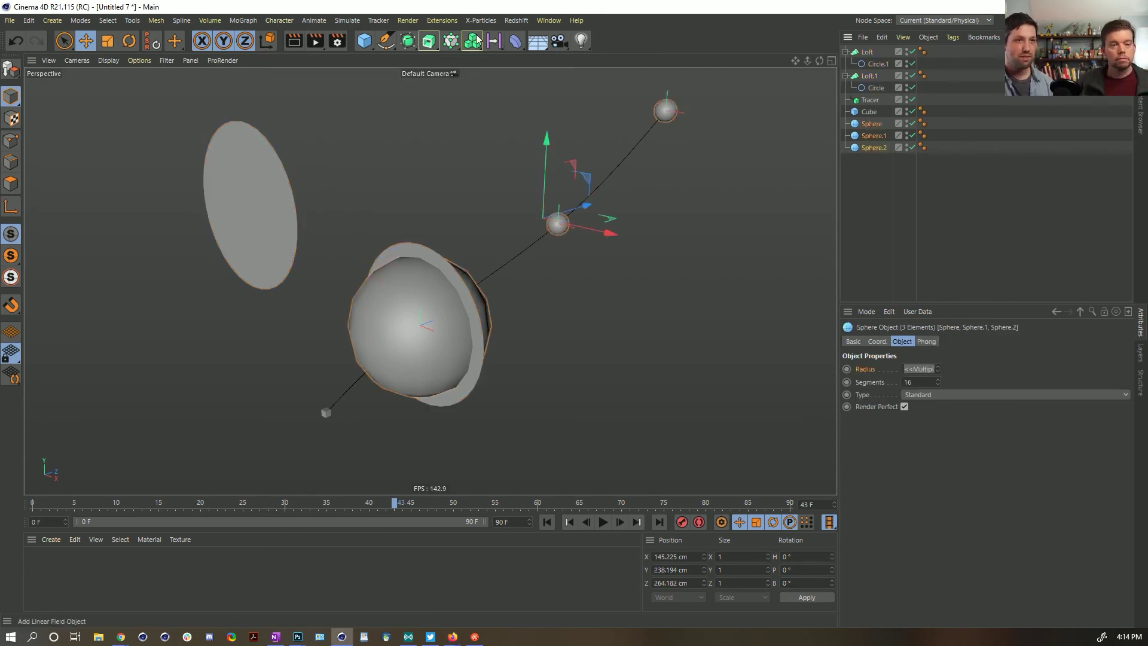
click(280, 20)
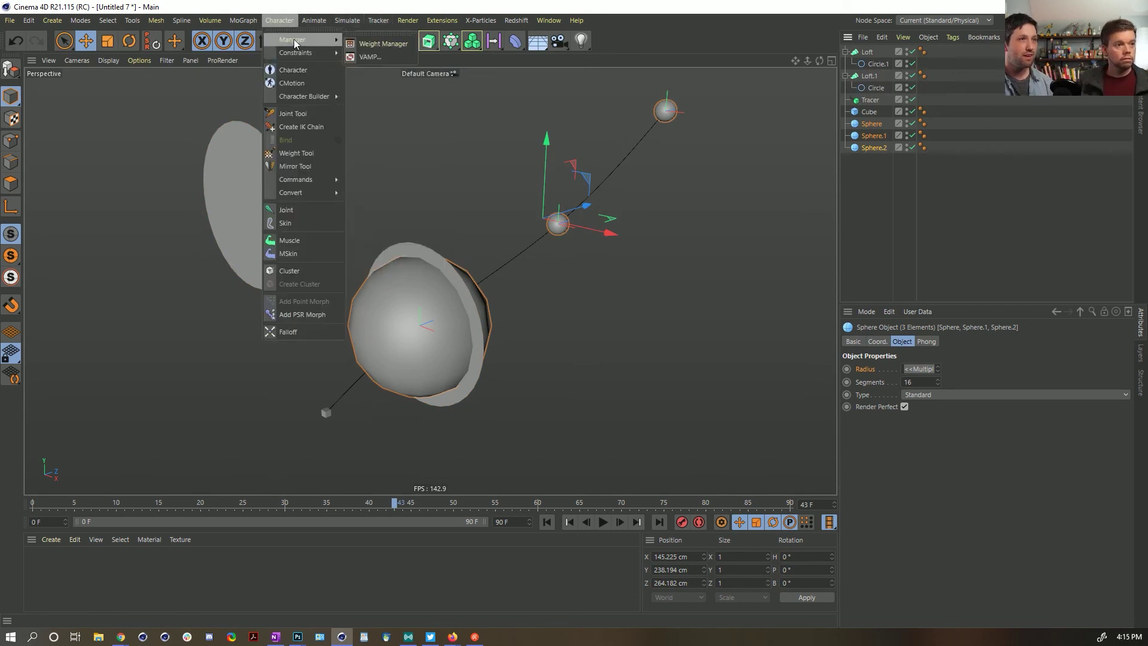
mouse_move(295, 53)
mouse_move(318, 191)
click(389, 226)
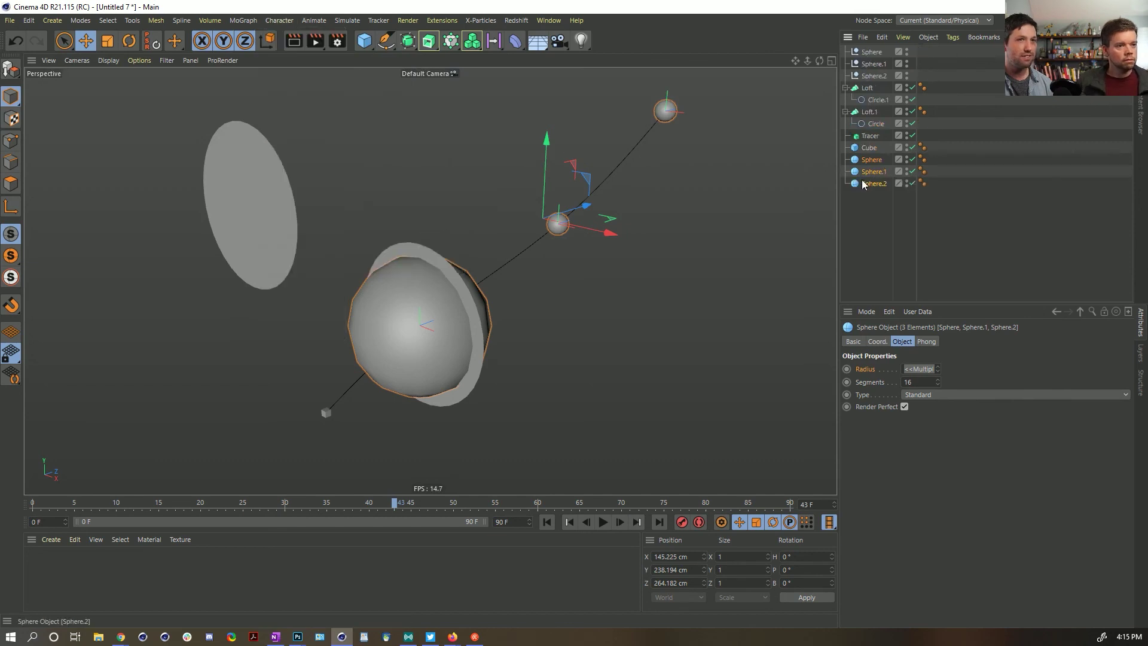
Step: Check the three Nulls generated from the spheres and delete them
click(872, 77)
click(873, 50)
click(867, 63)
drag(958, 54, 854, 79)
key(Delete)
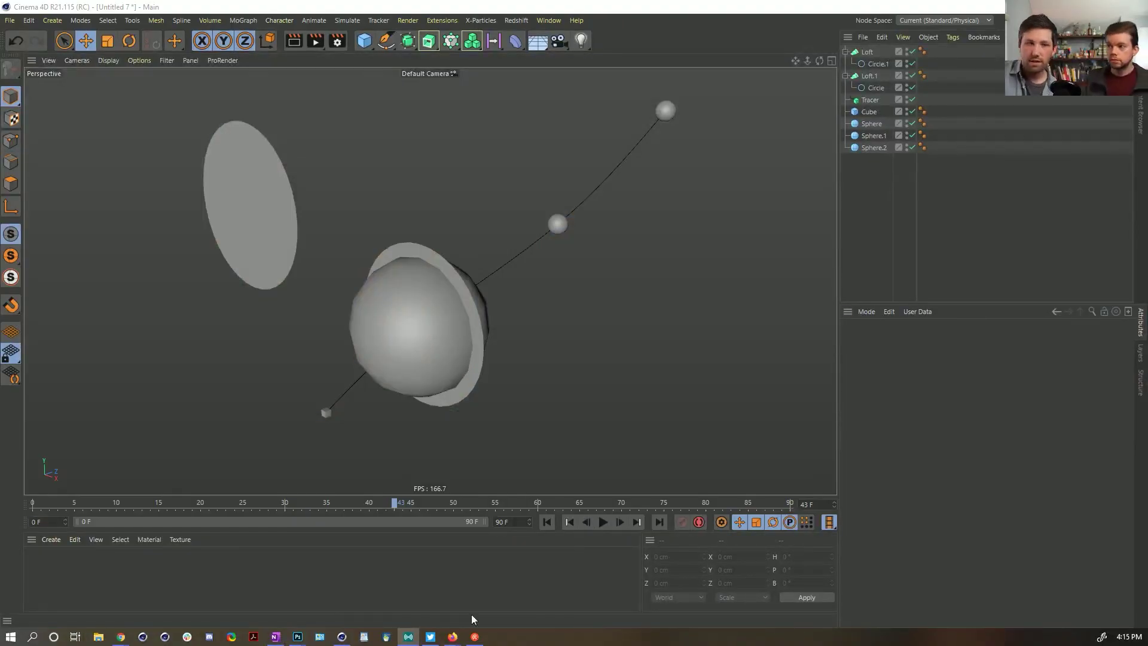
Step: Switch to the Run, Kick, Shout! site in Firefox and open the Sun-Maid project from its work overview
mouse_move(455, 638)
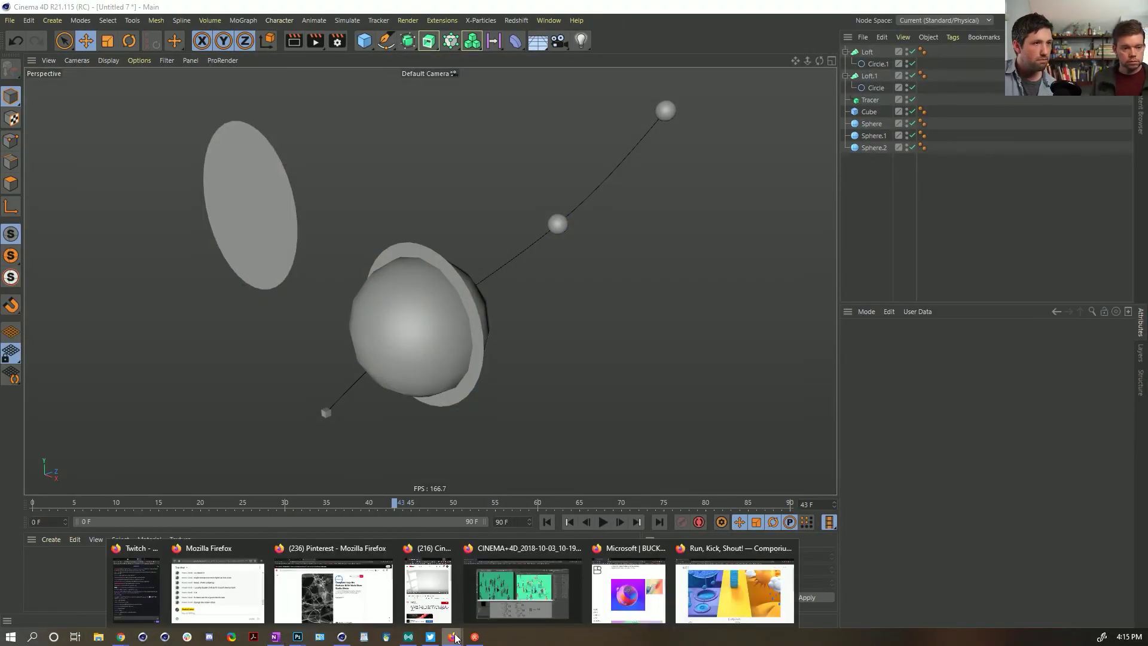
click(727, 592)
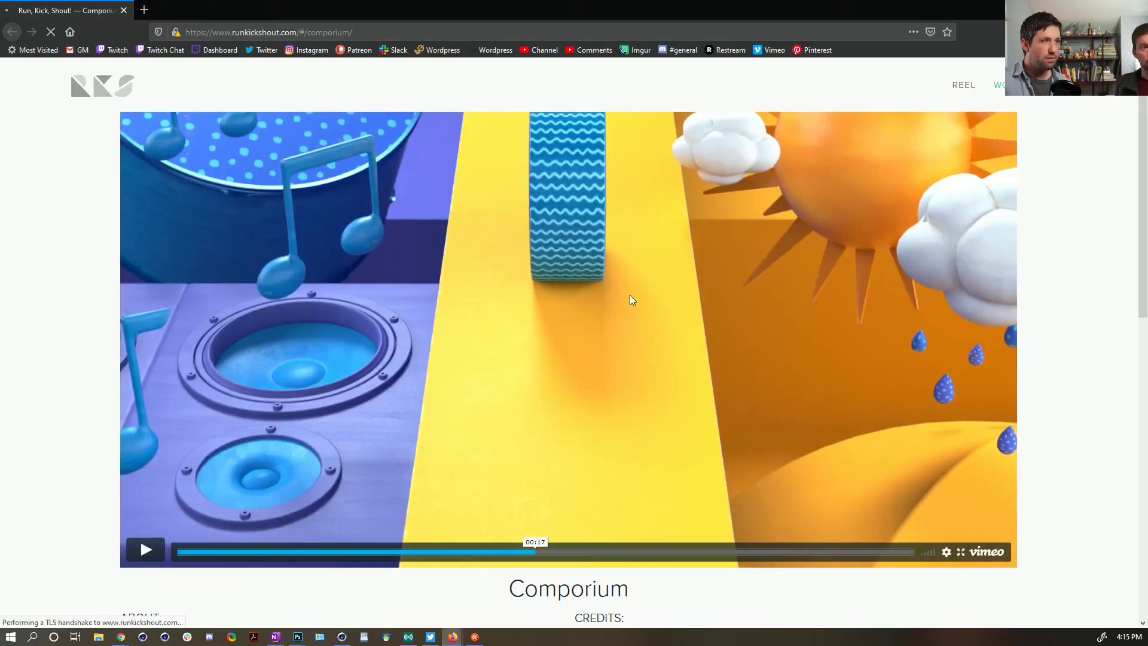
click(119, 90)
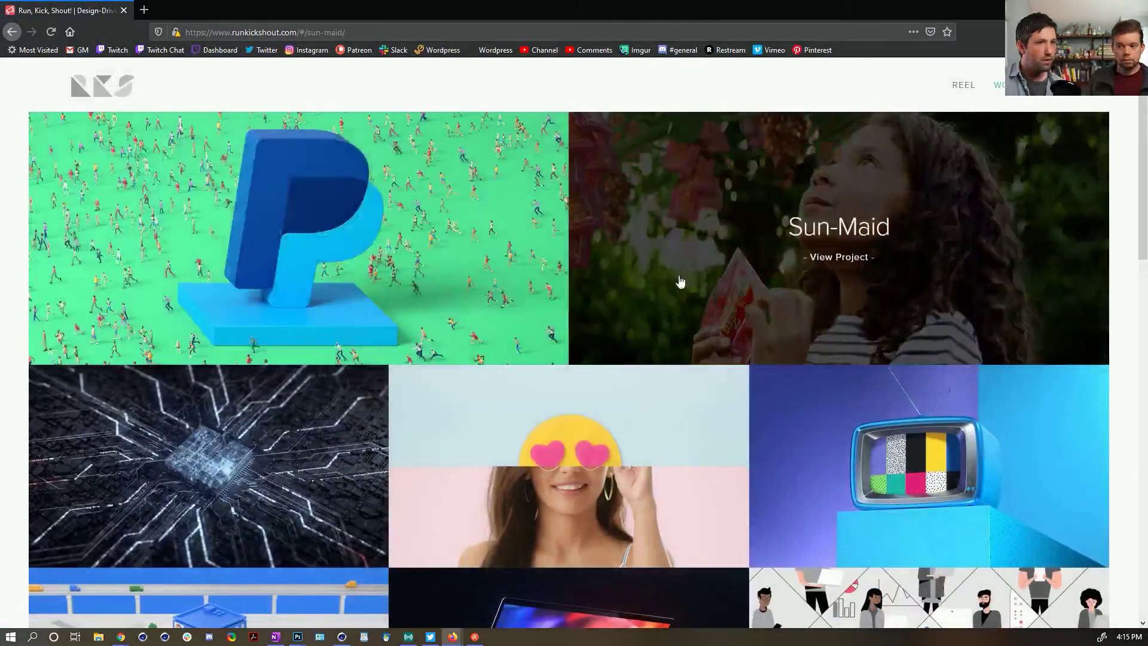
click(679, 281)
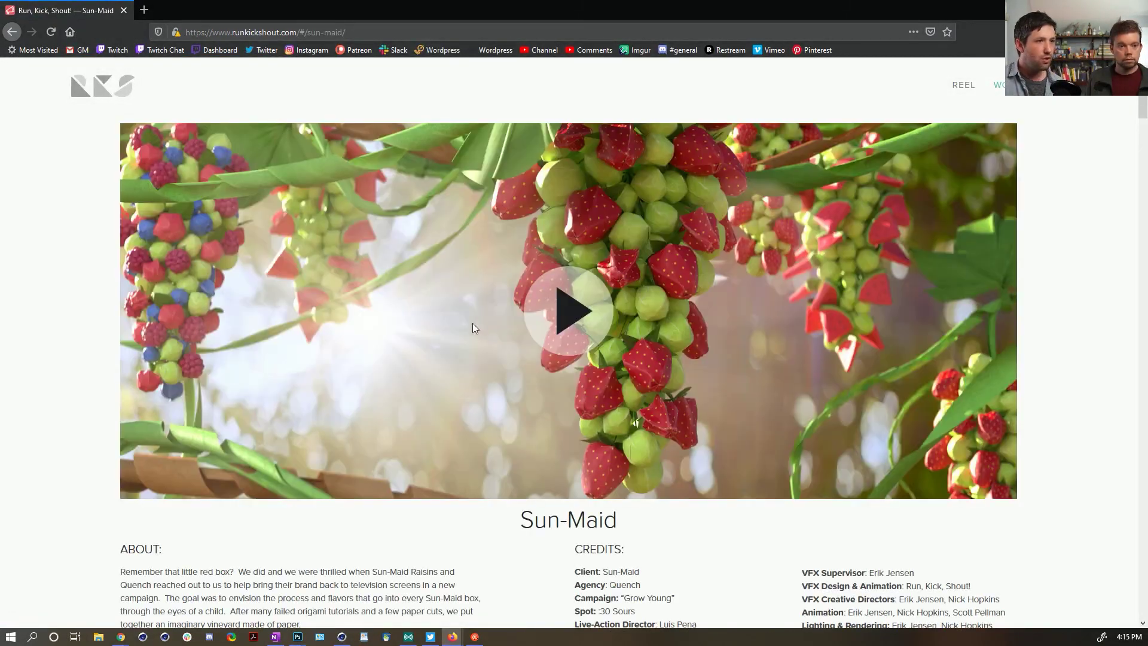
Step: Look through the Sun-Maid project stills, examining the hanging origami fruit clusters and vines
scroll(461, 332, down, 15)
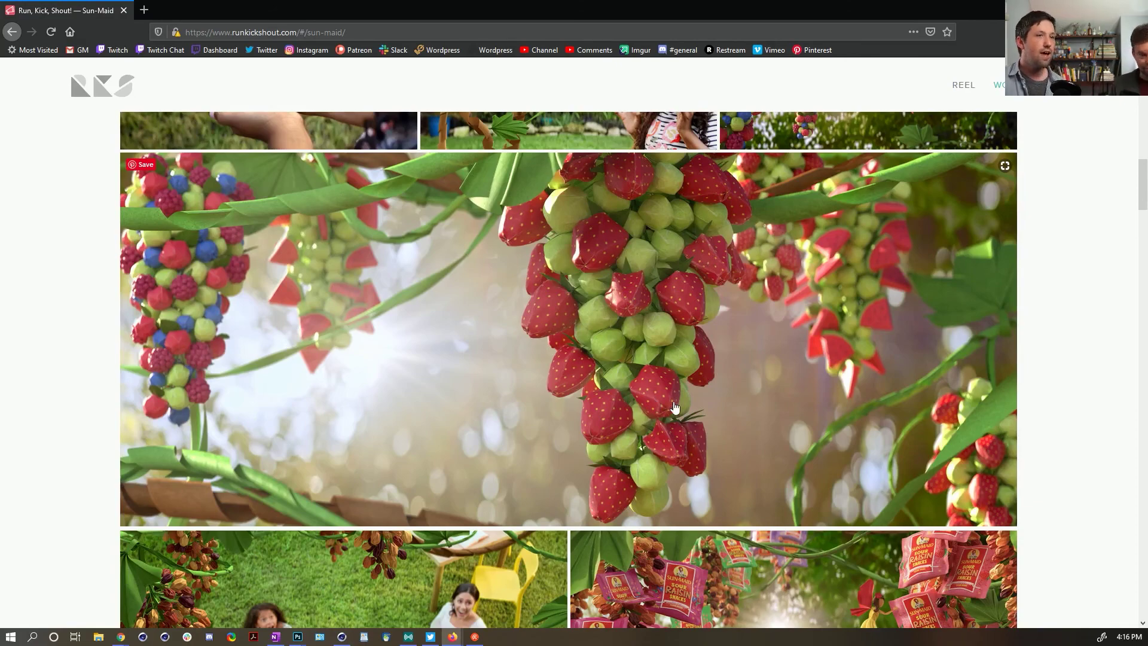
scroll(617, 378, down, 6)
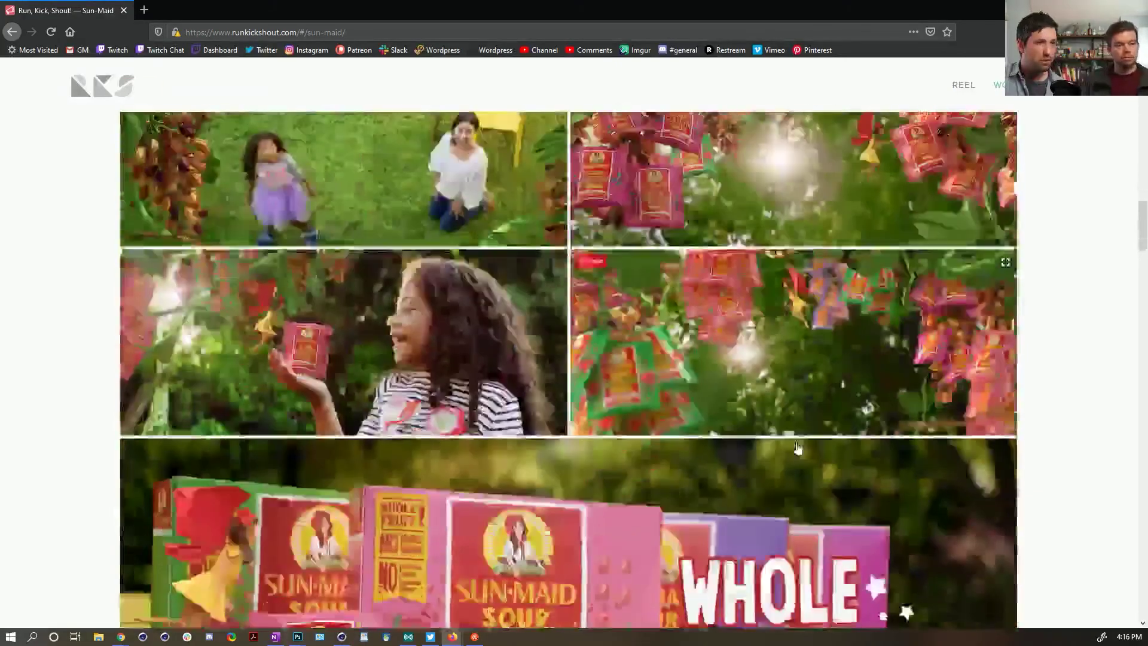
scroll(690, 345, up, 9)
scroll(691, 345, down, 2)
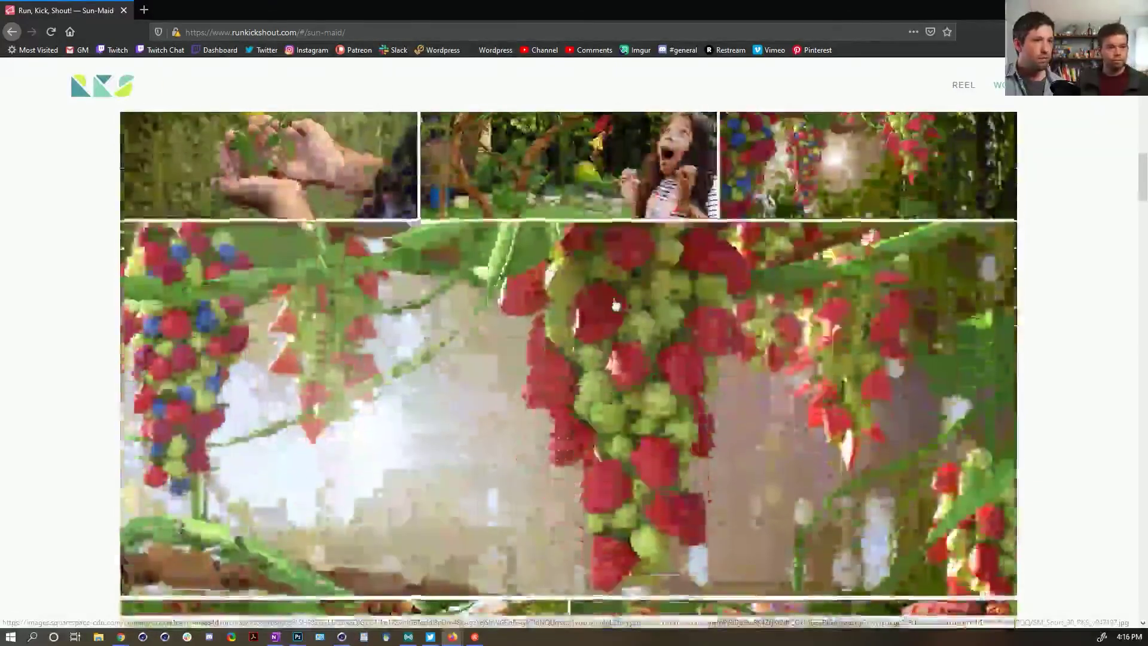